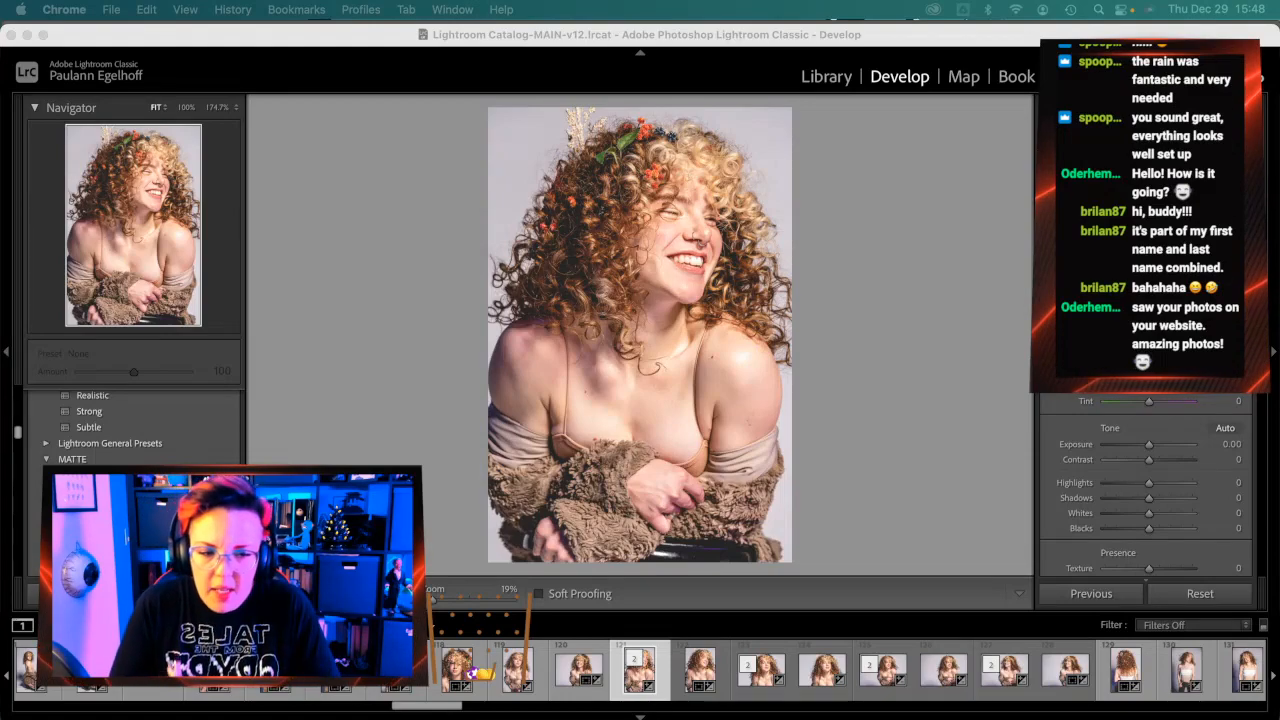
Bring Chrome forward showing the Pixieset 'Fiesta Bowl Parade 2022' gallery cover page
{"action": "mouse_move", "coordinate": [1265, 422]}
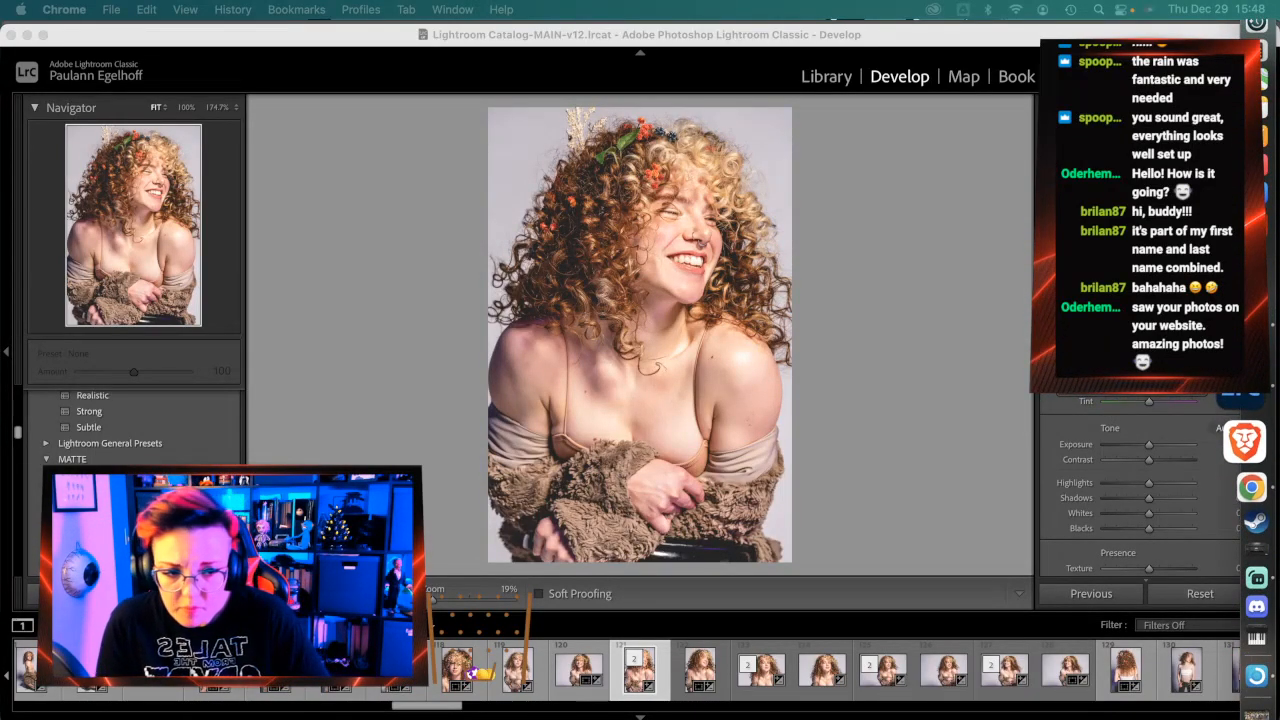
{"action": "left_click", "coordinate": [1240, 426]}
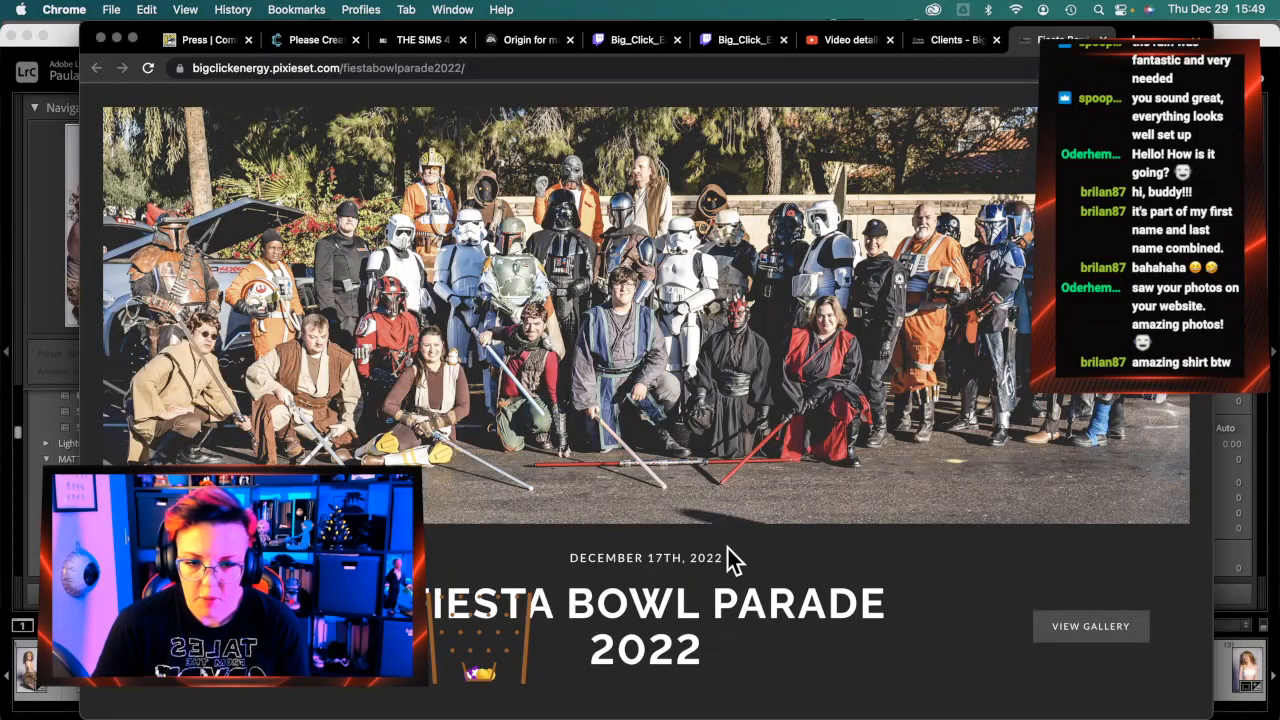
Scroll the Fiesta Bowl Parade 2022 page down to its watermarked cosplay photo grid
{"action": "scroll", "coordinate": [735, 555], "scroll_direction": "down", "scroll_amount": 1}
{"action": "scroll", "coordinate": [732, 550], "scroll_direction": "up", "scroll_amount": 1}
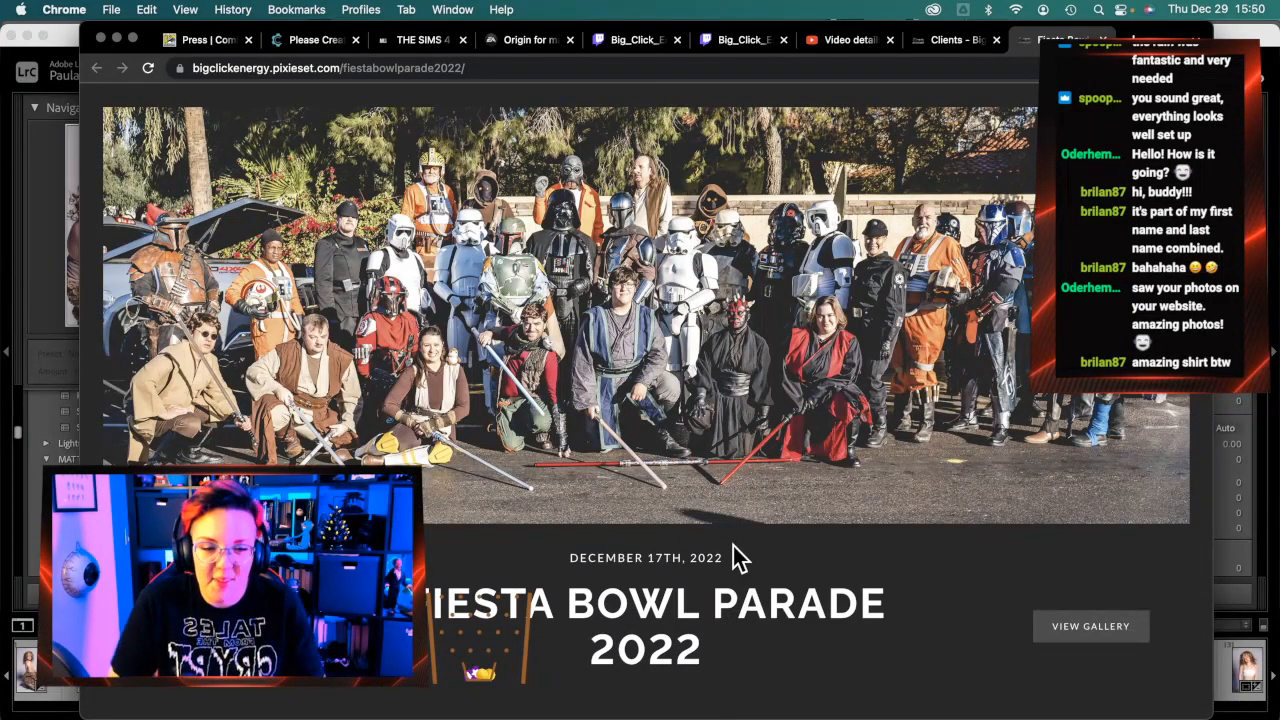
{"action": "scroll", "coordinate": [710, 571], "scroll_direction": "down", "scroll_amount": 1}
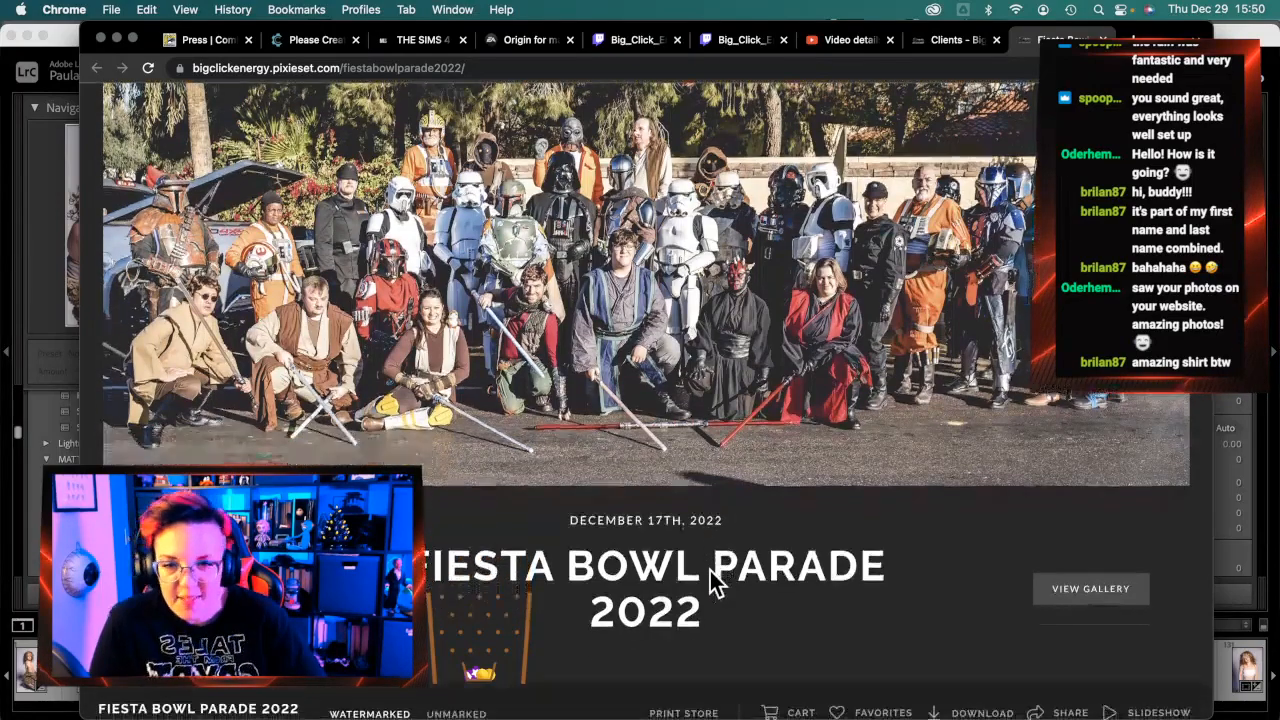
{"action": "scroll", "coordinate": [710, 575], "scroll_direction": "down", "scroll_amount": 5}
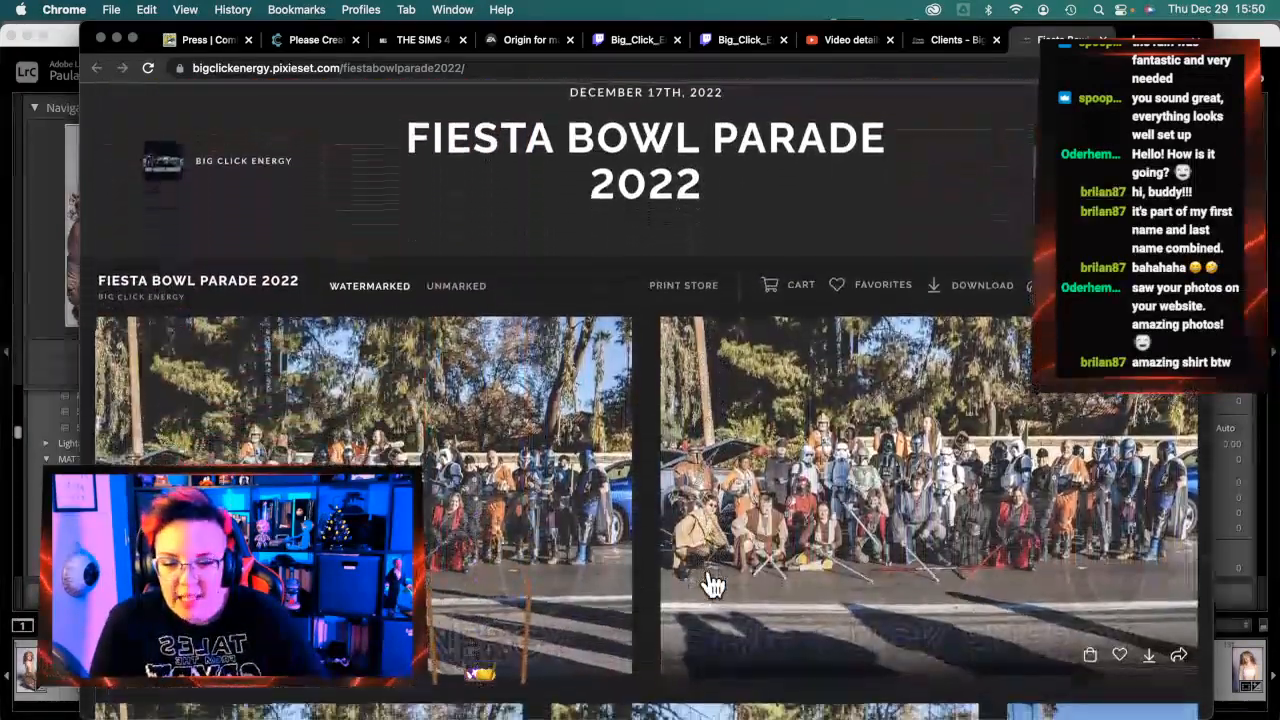
{"action": "scroll", "coordinate": [710, 585], "scroll_direction": "down", "scroll_amount": 3}
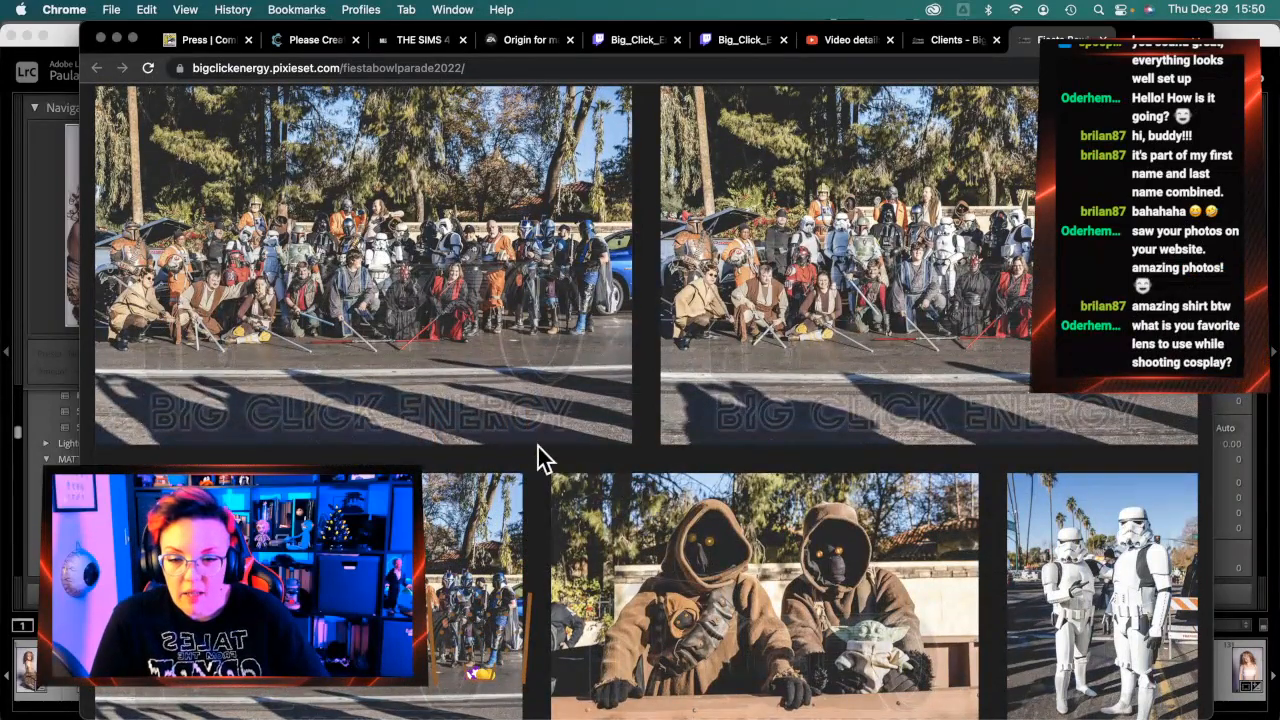
Open the first Star Wars cosplay group thumbnail in the lightbox viewer
{"action": "left_click", "coordinate": [411, 265]}
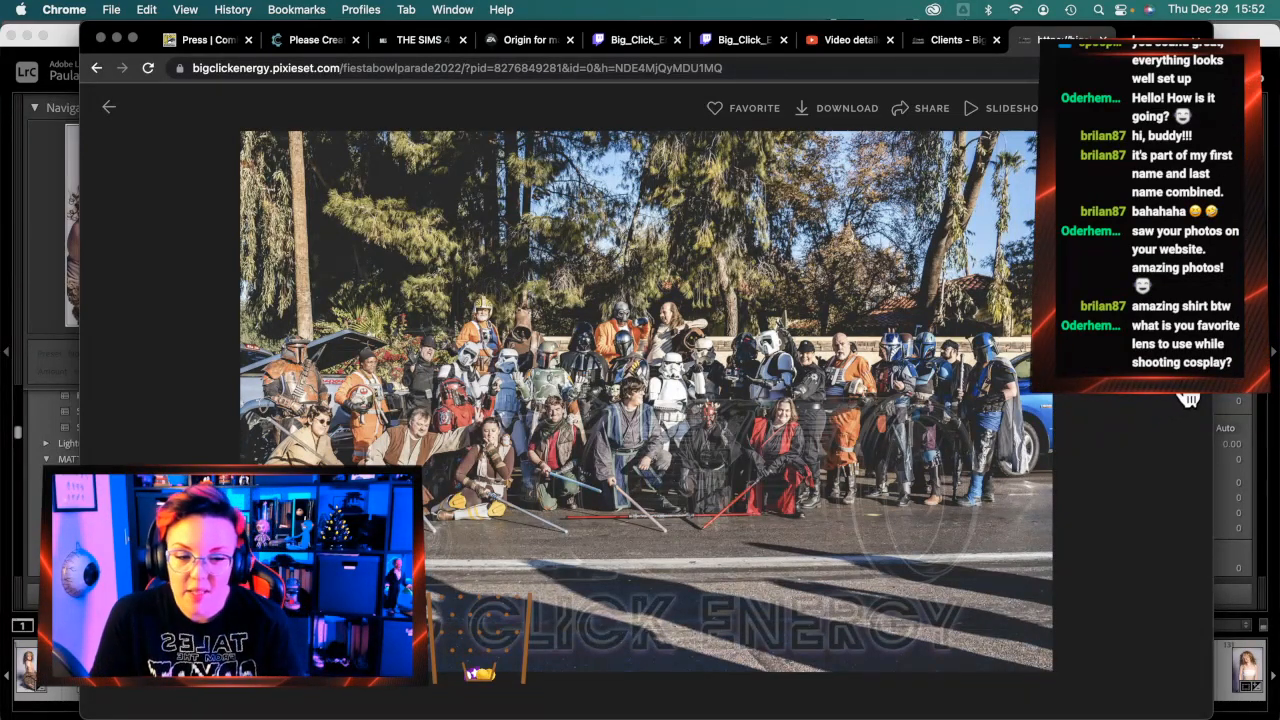
Page past the group, Jawas, stormtroopers and red Mandalorian photos to the rusted Mandalorian
{"action": "left_click", "coordinate": [1185, 399]}
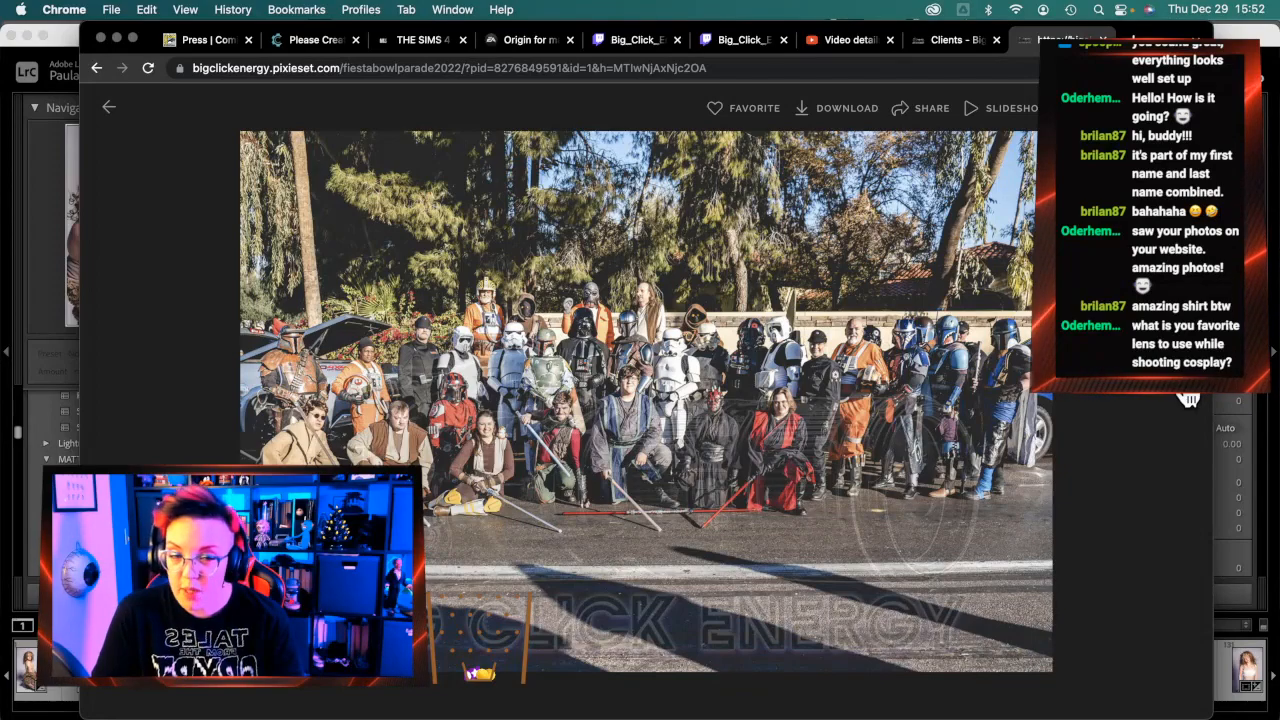
{"action": "left_click", "coordinate": [1188, 399]}
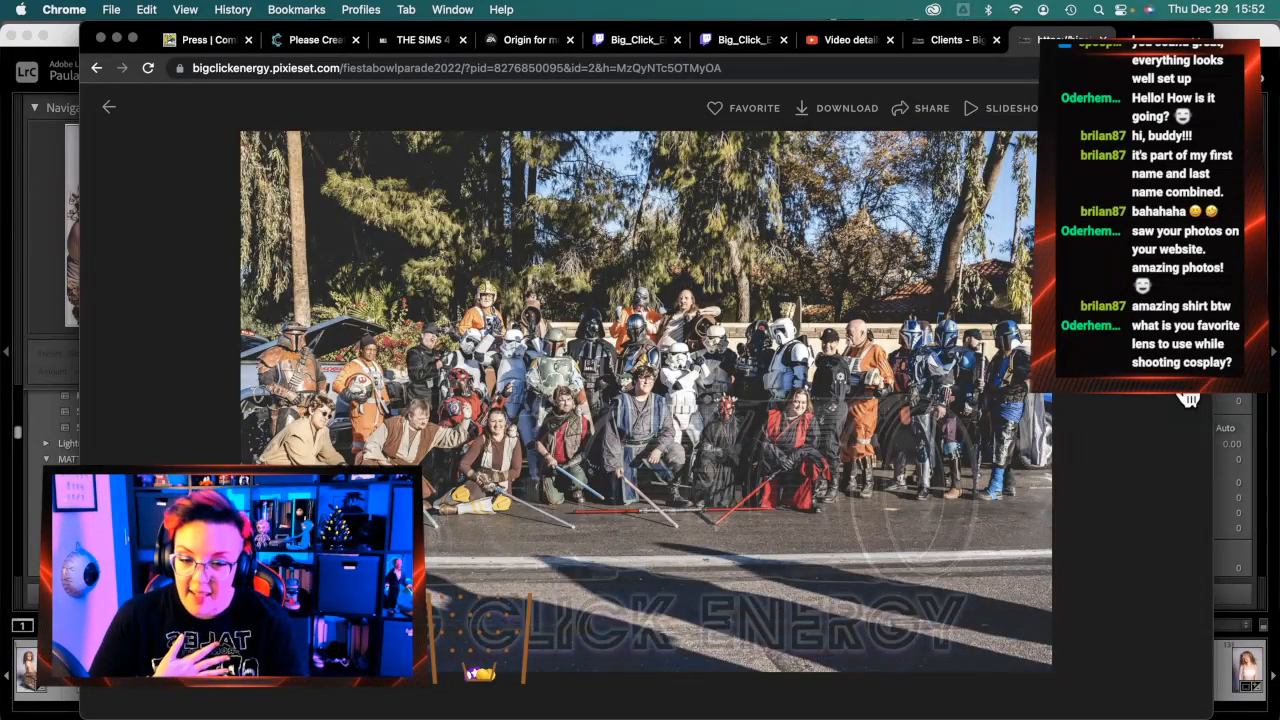
{"action": "left_click", "coordinate": [1188, 399]}
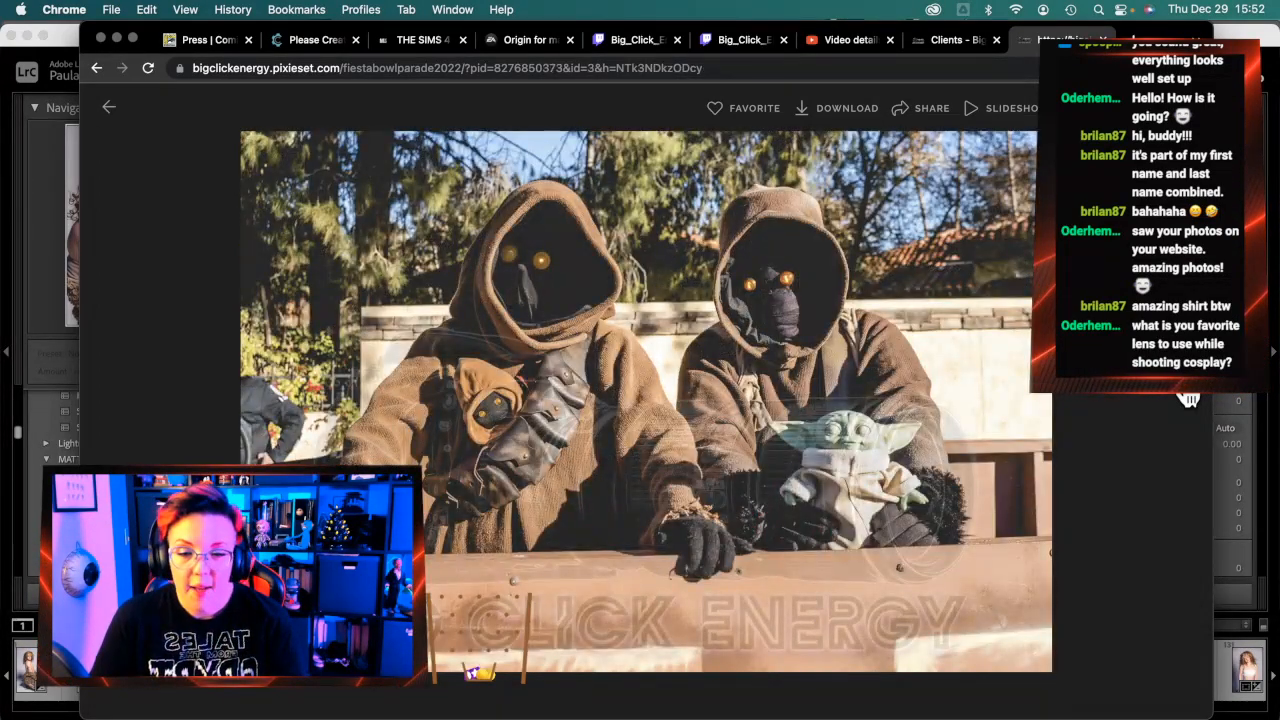
{"action": "left_click", "coordinate": [1188, 399]}
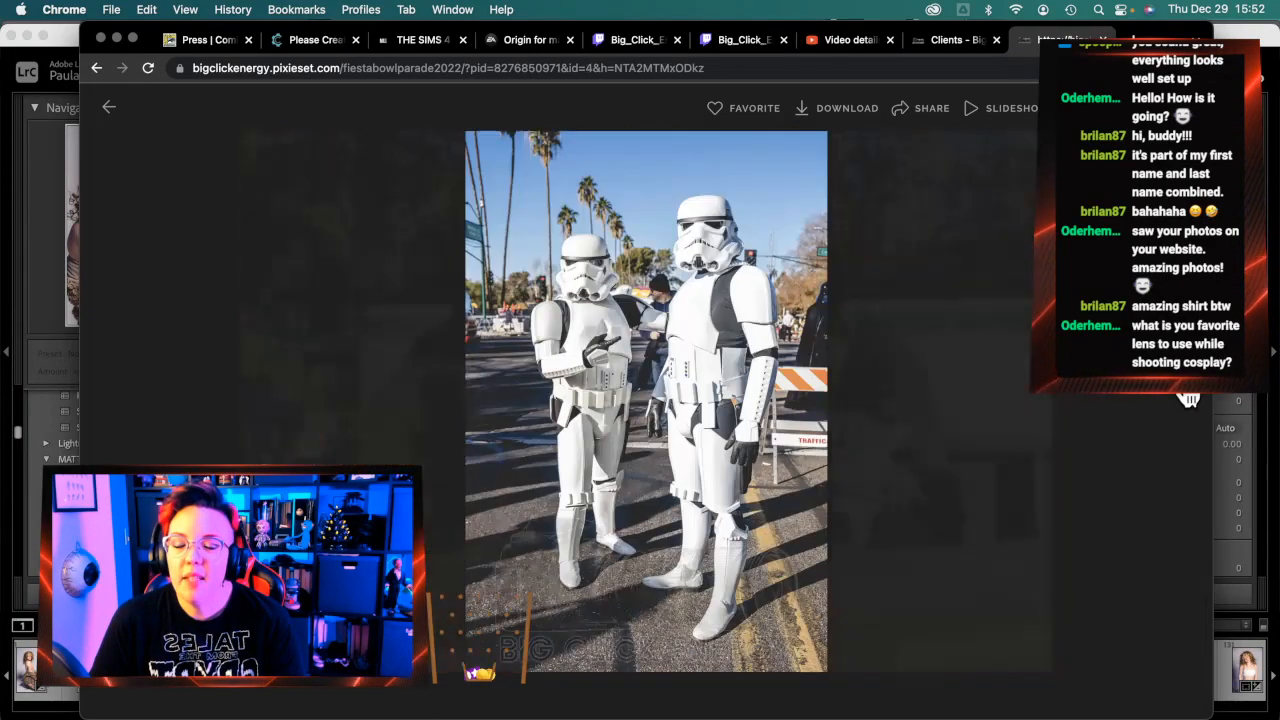
{"action": "left_click", "coordinate": [1188, 399]}
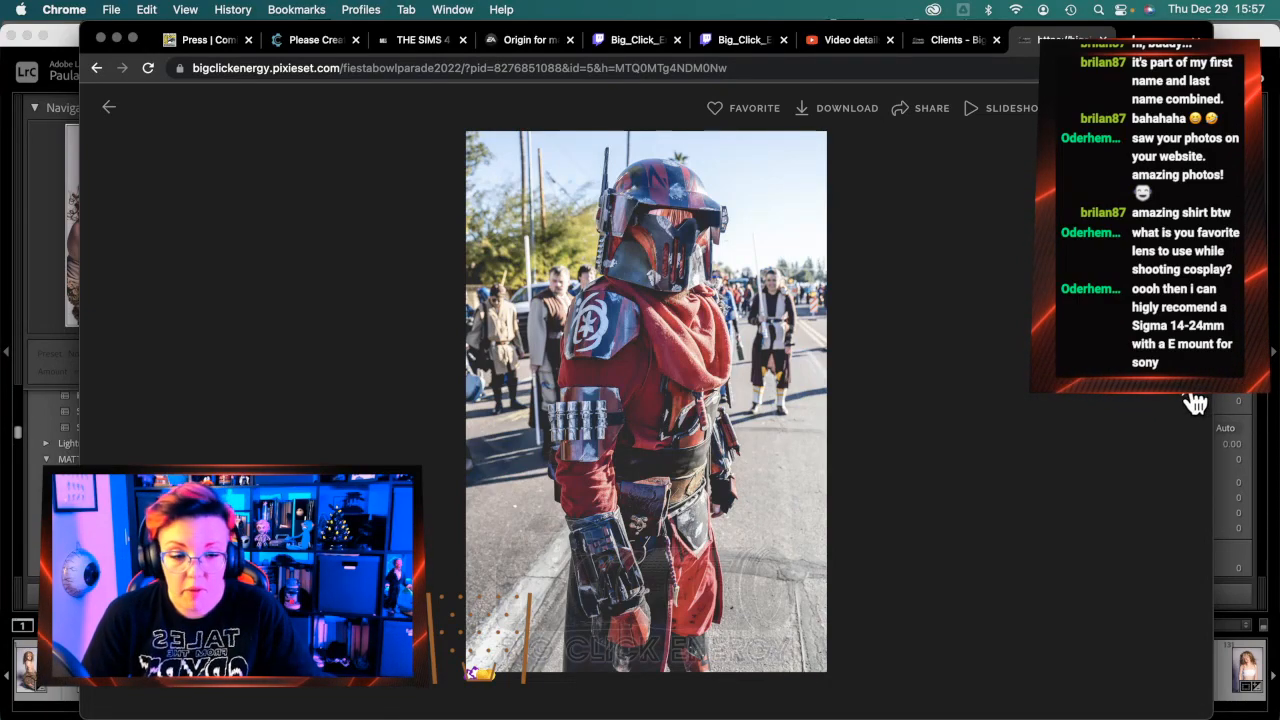
{"action": "left_click", "coordinate": [1196, 402]}
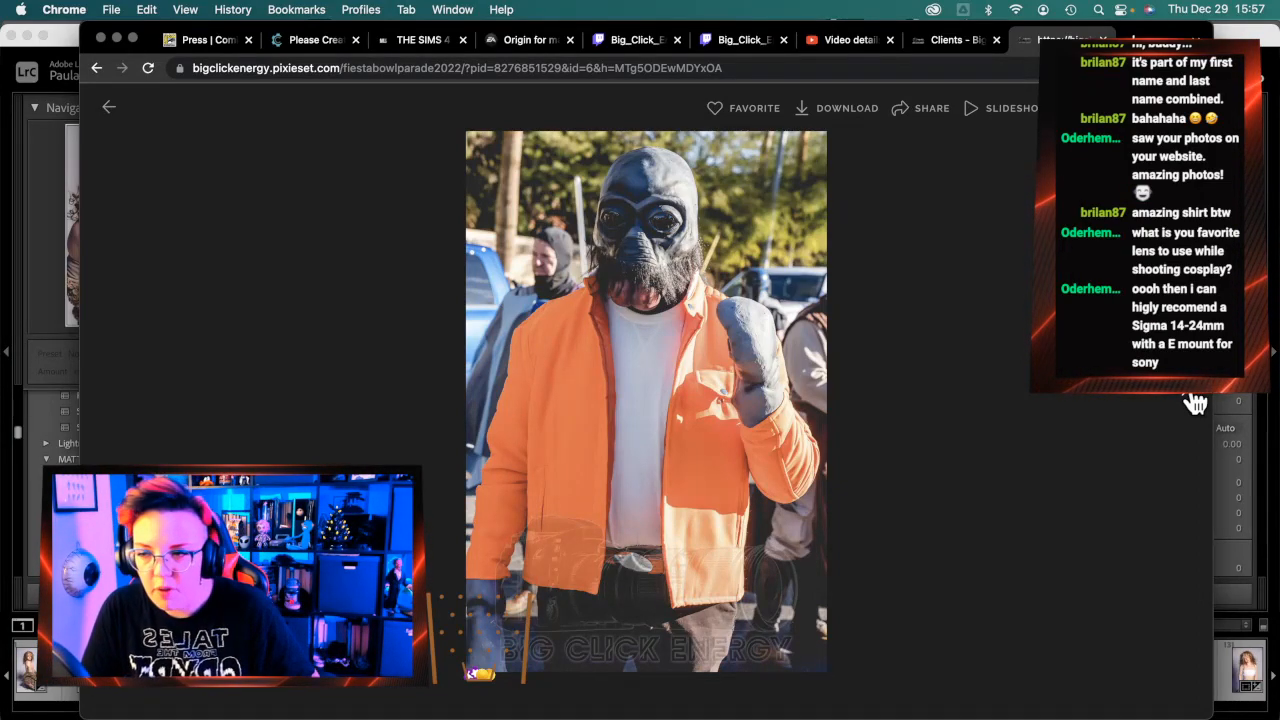
{"action": "left_click", "coordinate": [1195, 402]}
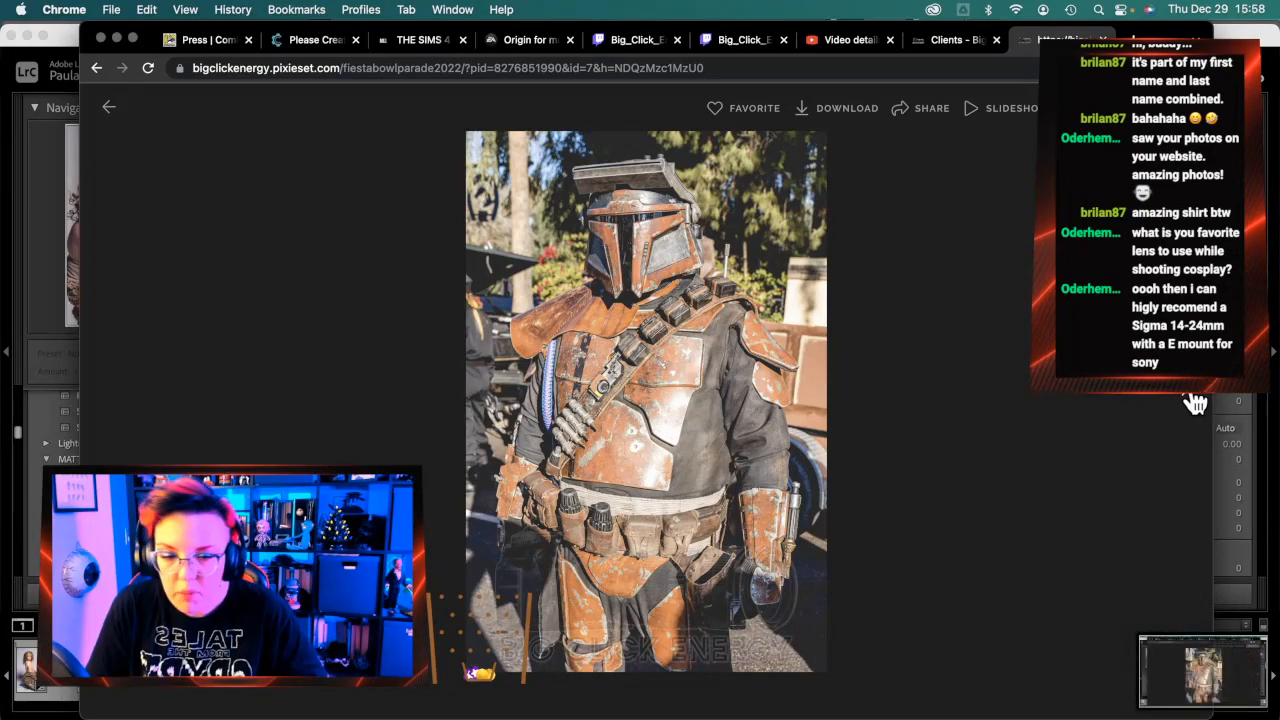
Advance past the helmet, scout trooper and TIE pilot shots to photo 16, the Vader's Fist banner
{"action": "left_click", "coordinate": [1133, 460]}
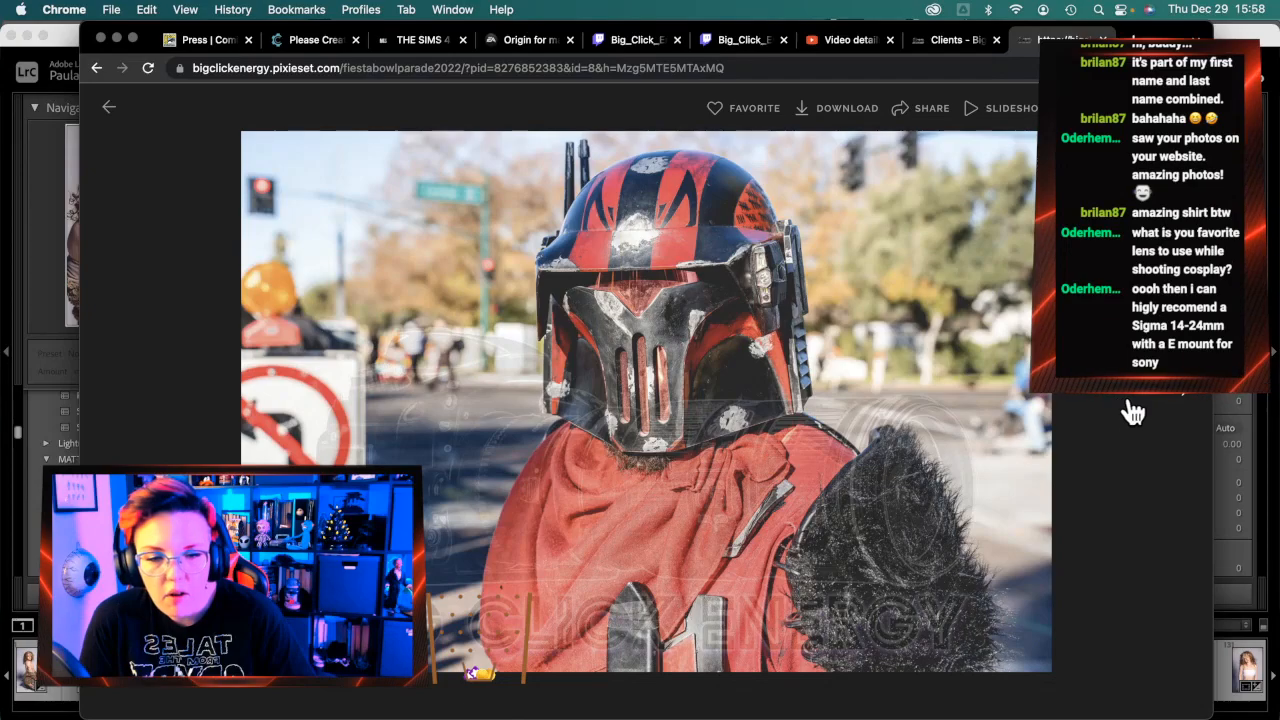
{"action": "left_click", "coordinate": [1188, 400]}
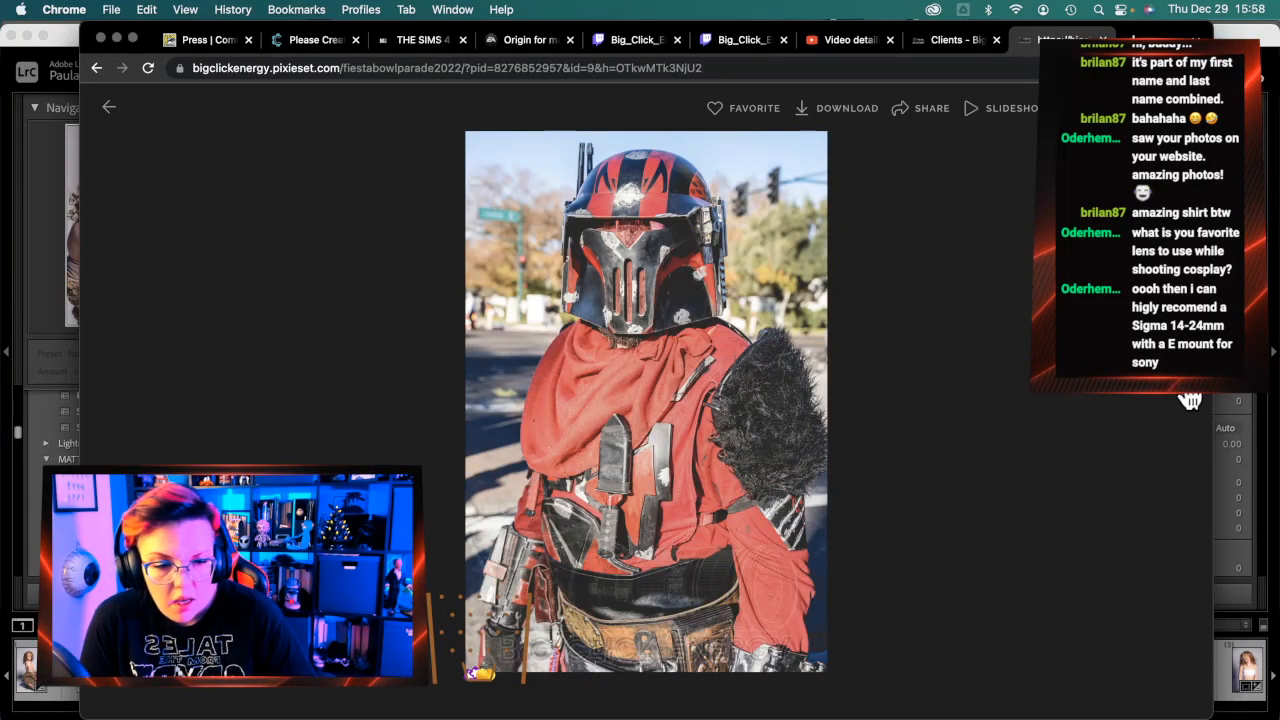
{"action": "left_click", "coordinate": [1189, 400]}
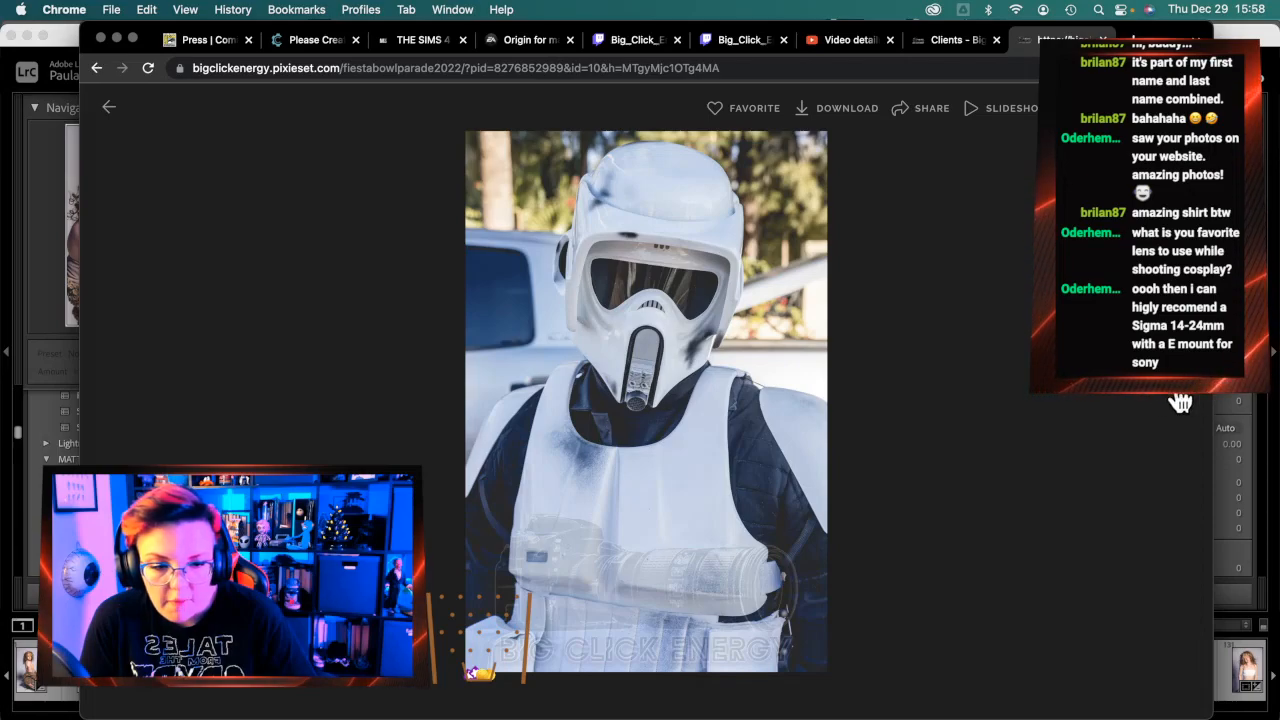
{"action": "left_click", "coordinate": [1192, 401]}
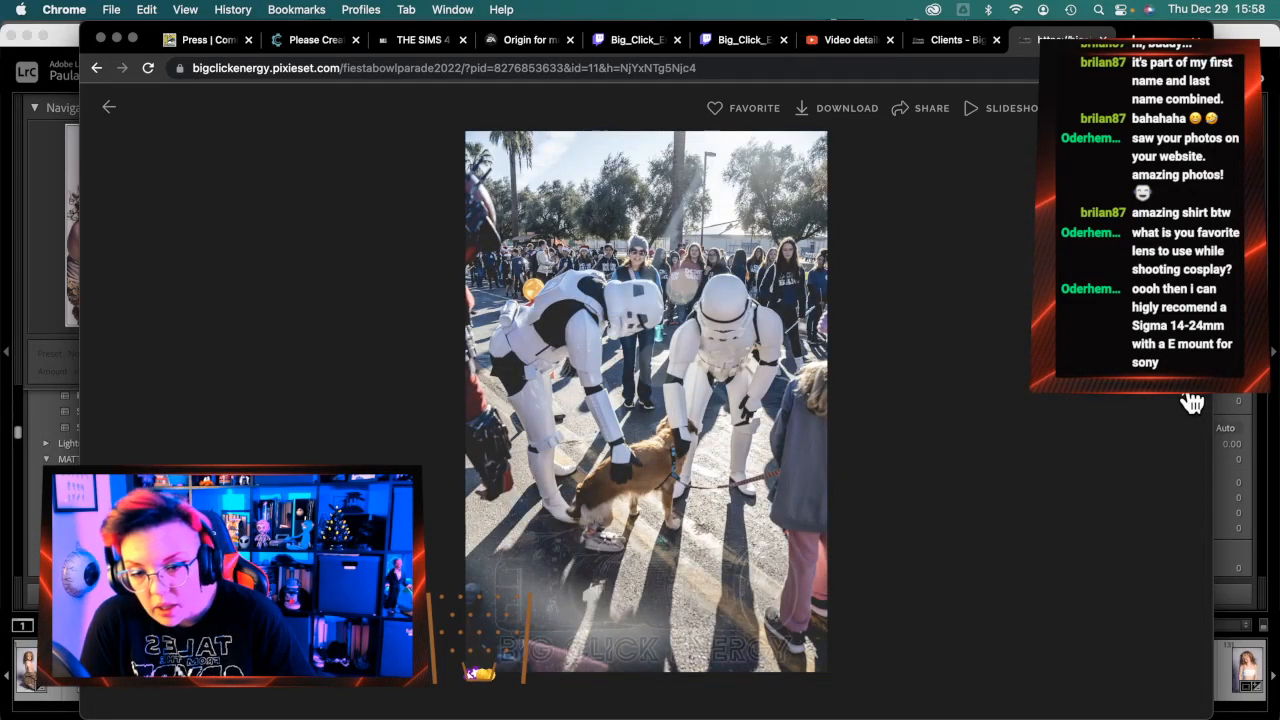
{"action": "left_click", "coordinate": [1192, 401]}
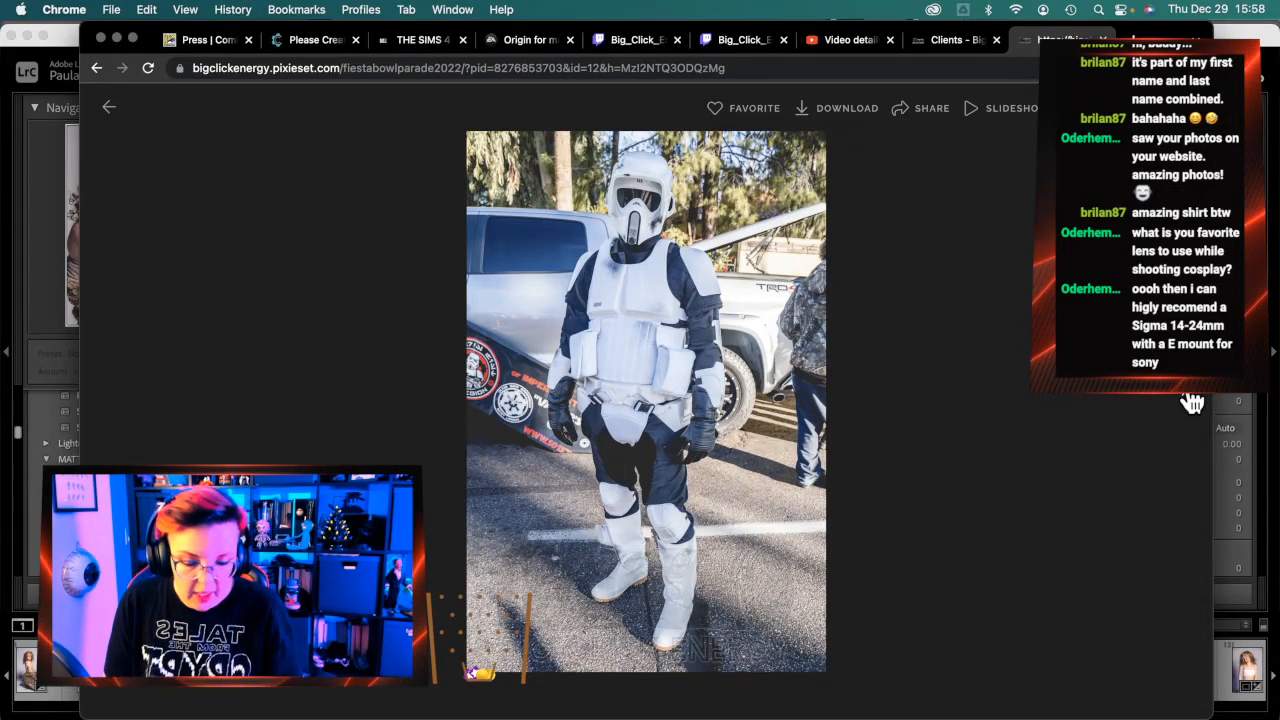
{"action": "left_click", "coordinate": [1192, 402]}
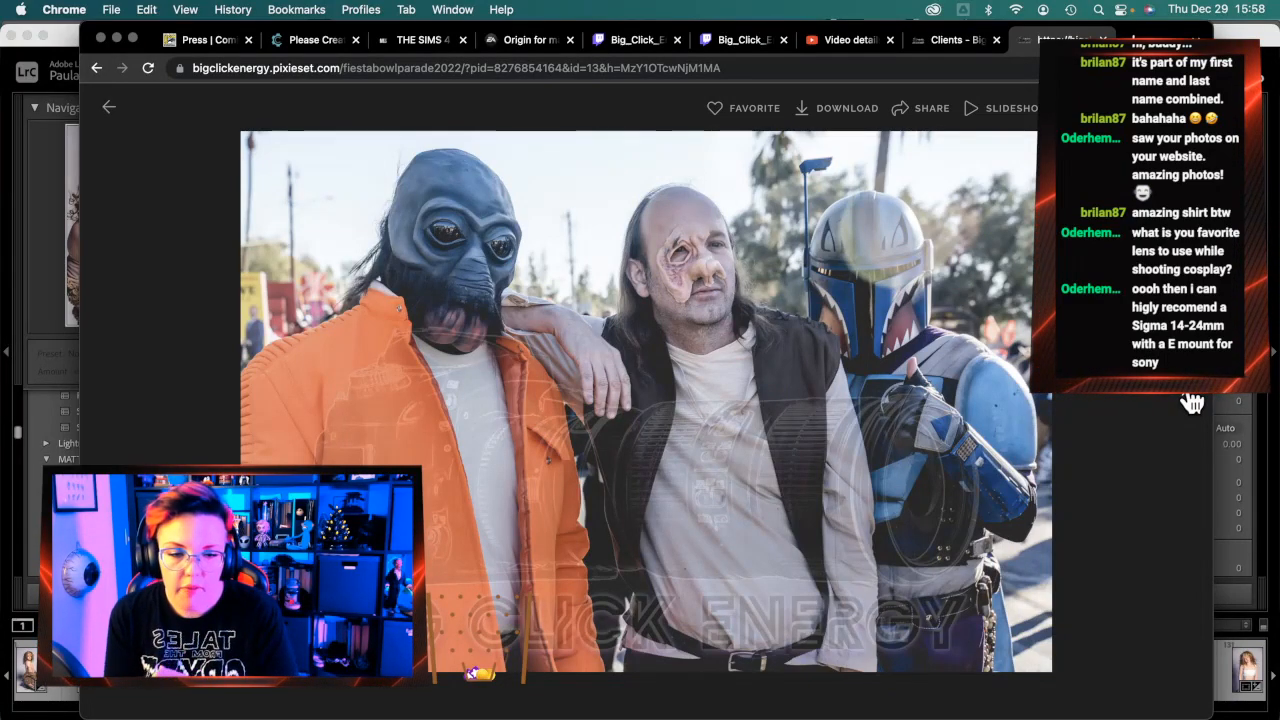
{"action": "left_click", "coordinate": [1192, 402]}
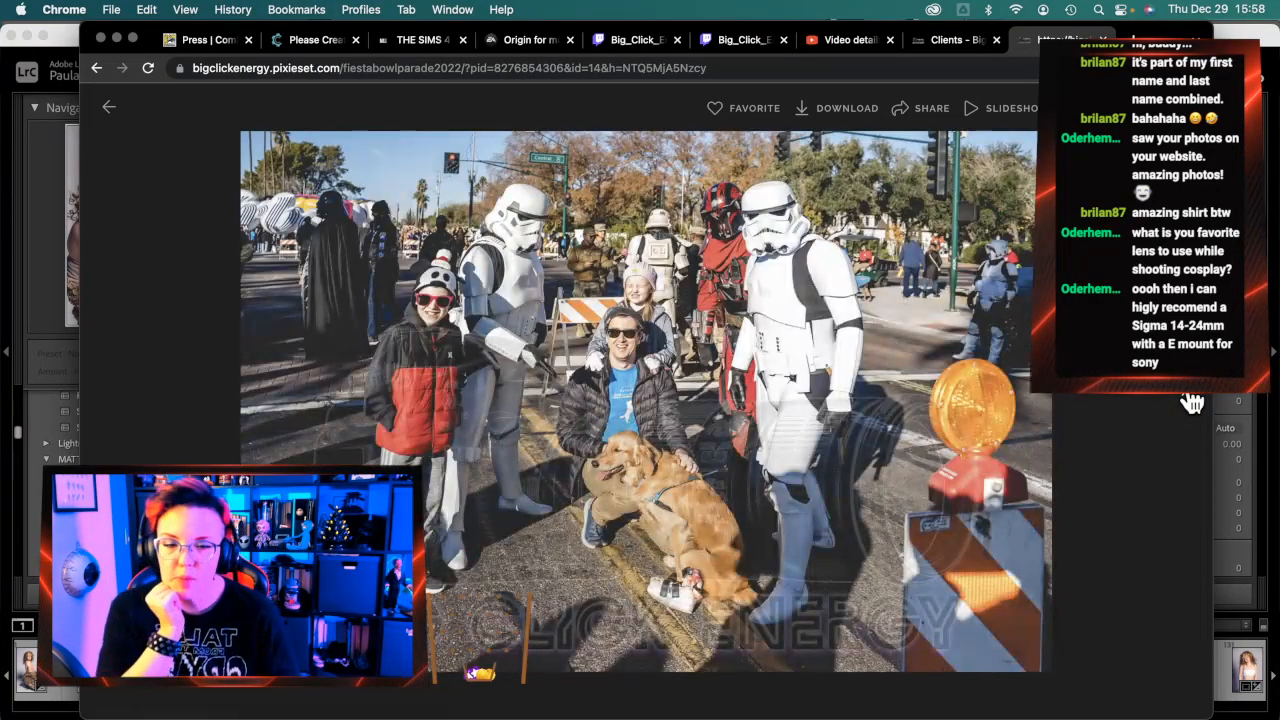
{"action": "left_click", "coordinate": [1192, 402]}
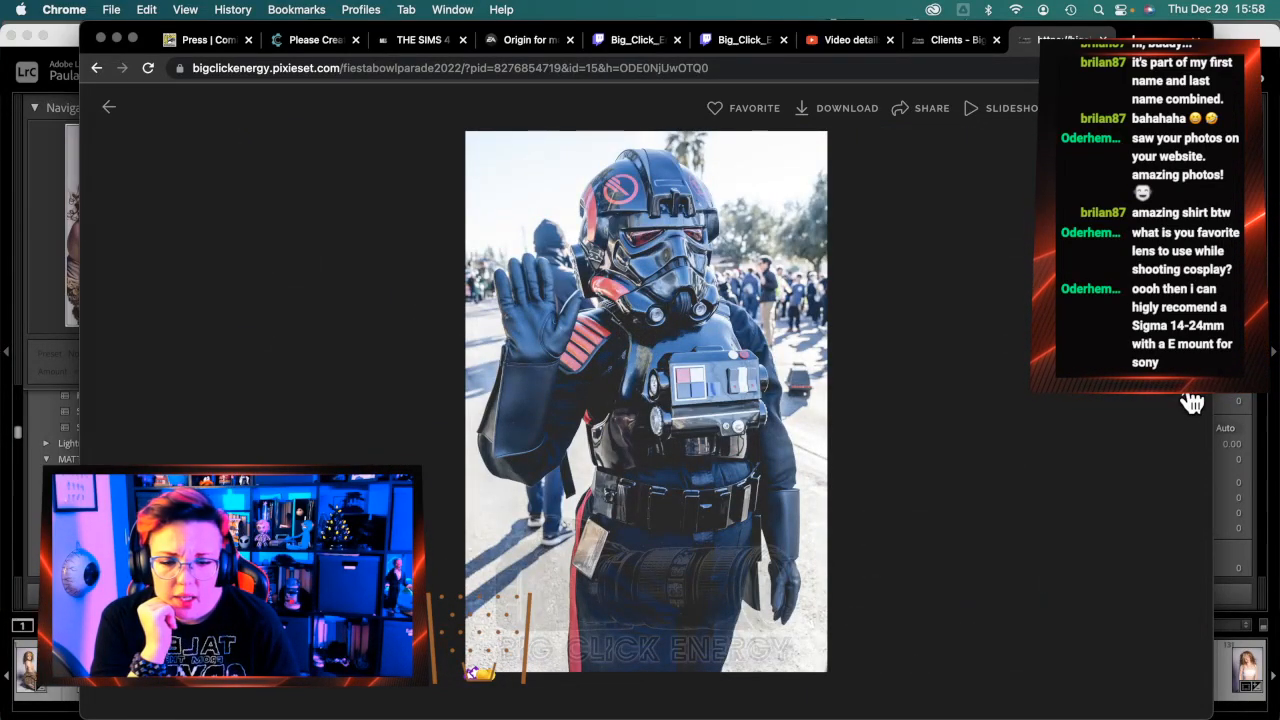
{"action": "left_click", "coordinate": [1192, 402]}
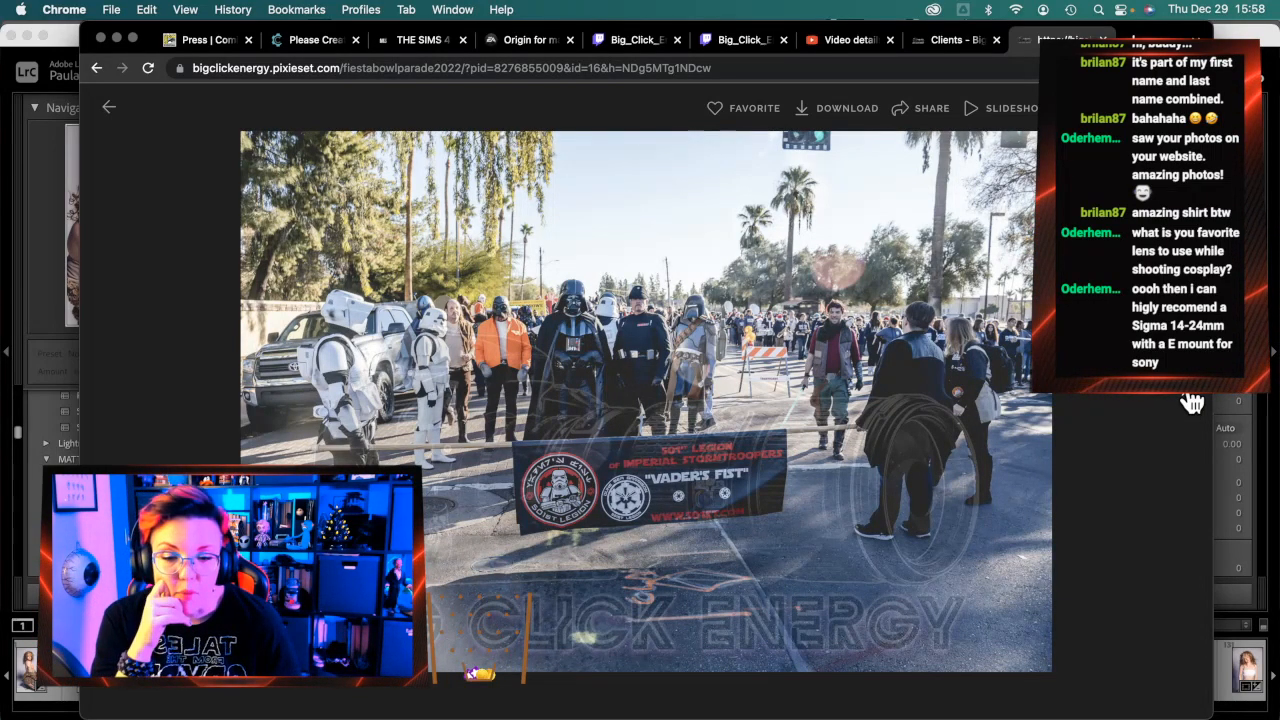
Step through the mouse droid, Bethany Home and stormtrooper photos to the lone trooper shot
{"action": "left_click", "coordinate": [1192, 402]}
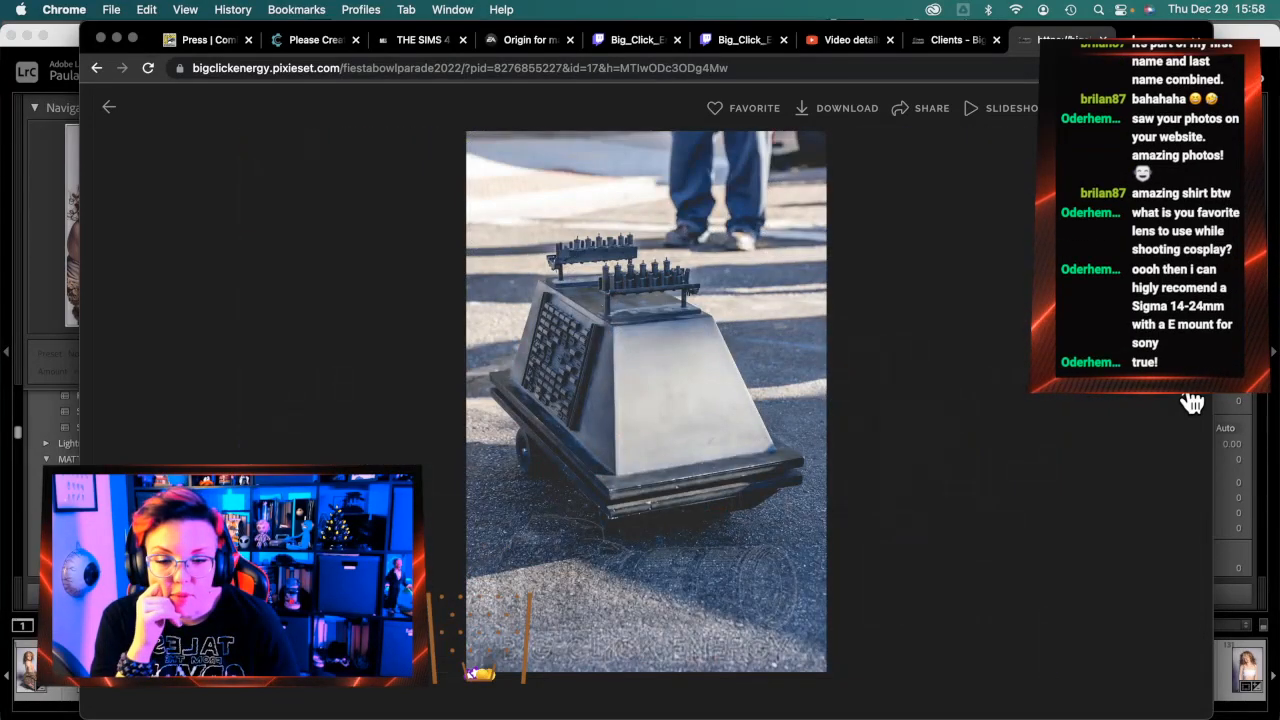
{"action": "left_click", "coordinate": [1192, 402]}
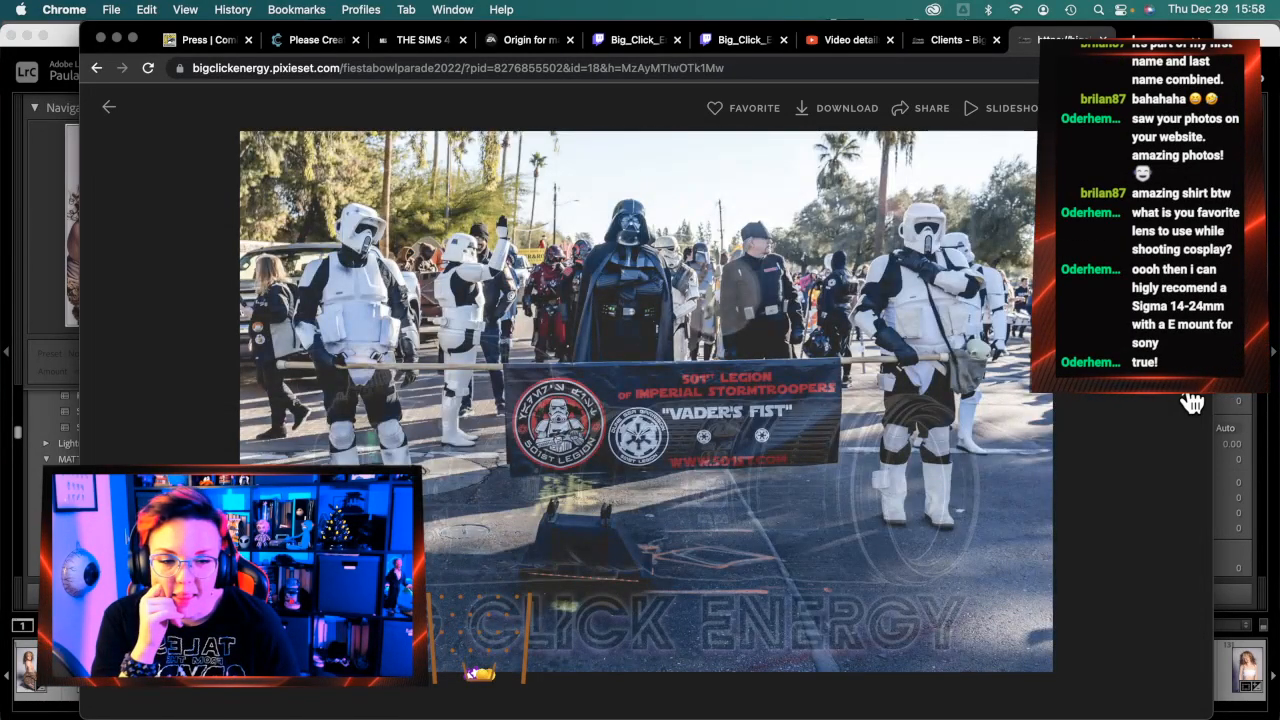
{"action": "left_click", "coordinate": [1192, 402]}
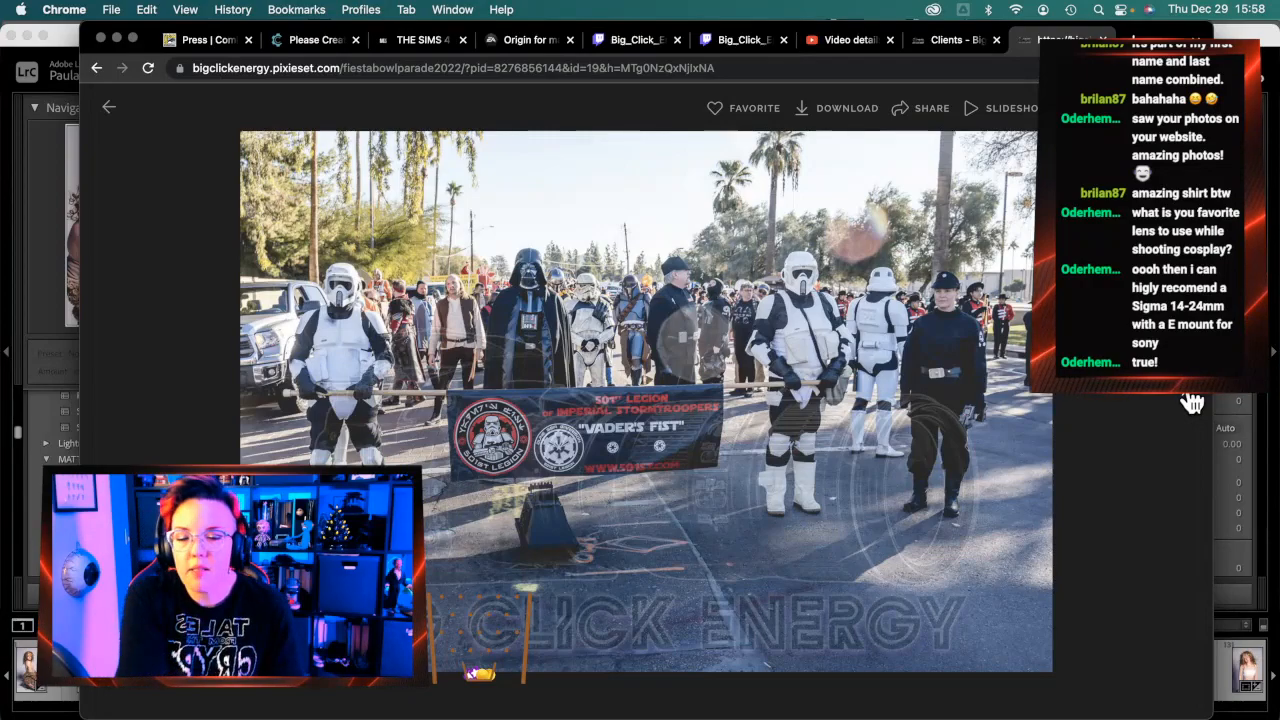
{"action": "left_click", "coordinate": [1192, 402]}
{"action": "left_click", "coordinate": [1192, 402]}
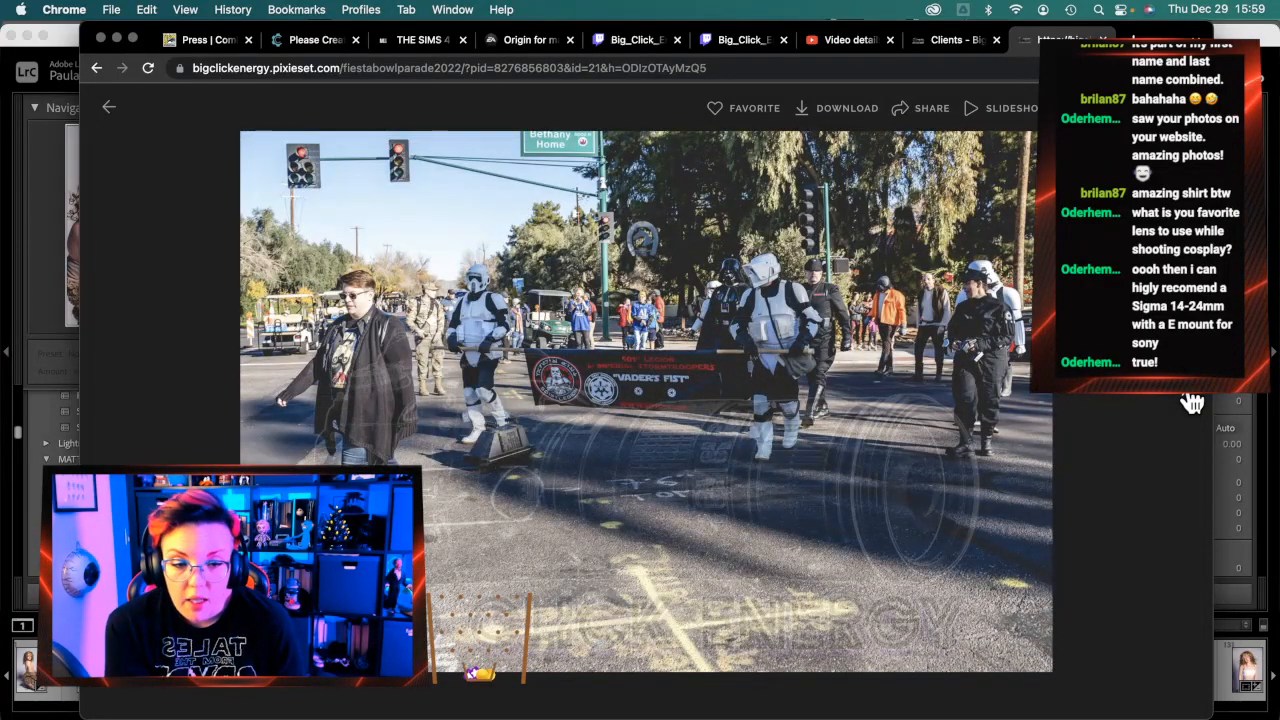
{"action": "left_click", "coordinate": [1192, 402]}
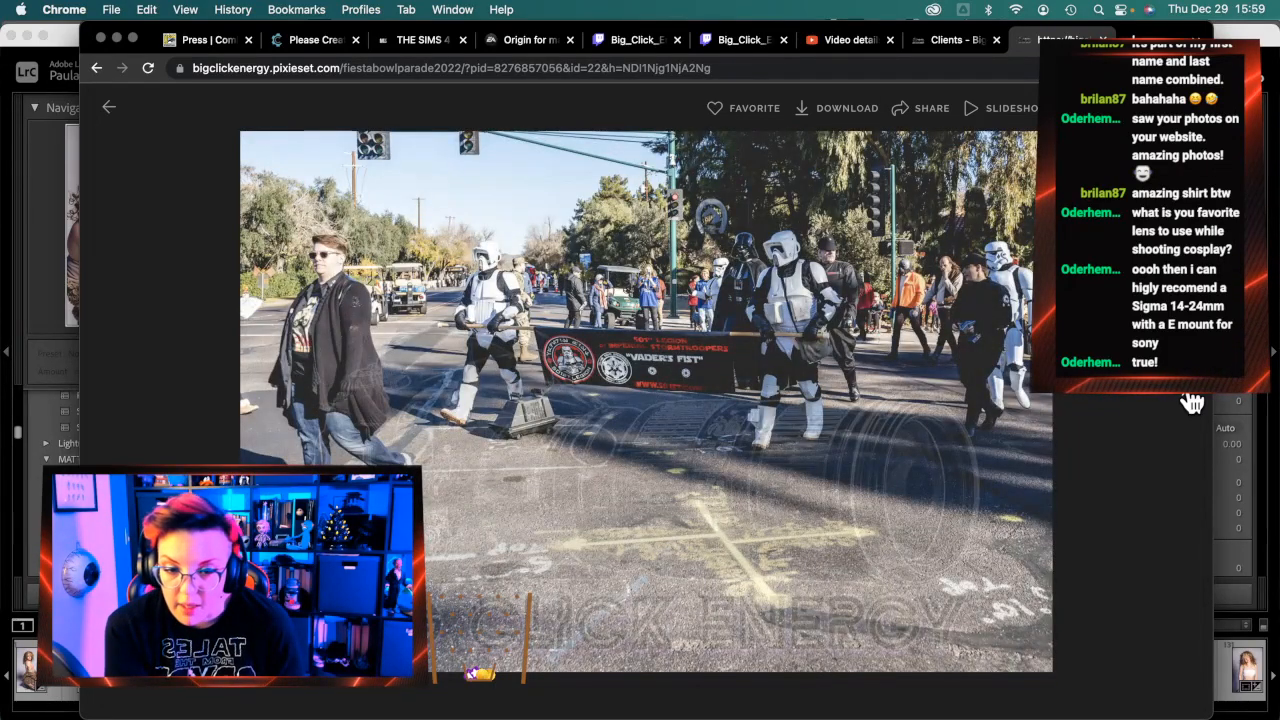
{"action": "left_click", "coordinate": [1192, 402]}
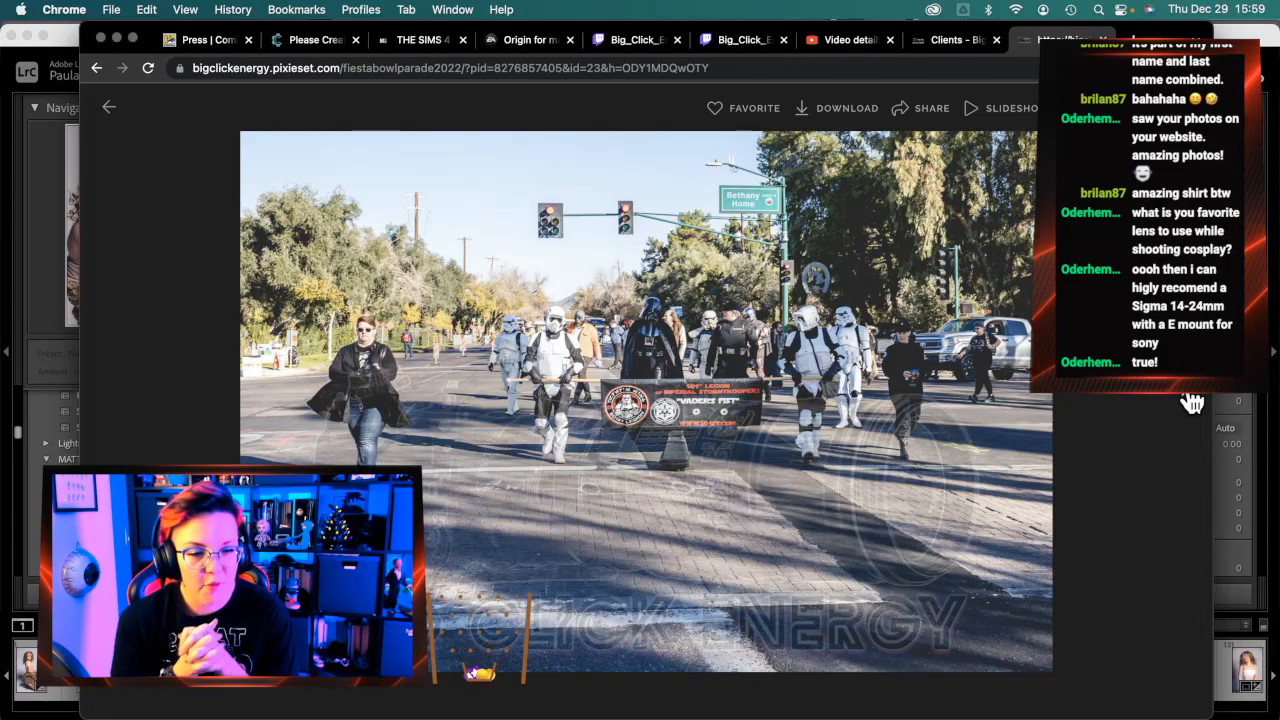
{"action": "left_click", "coordinate": [1192, 402]}
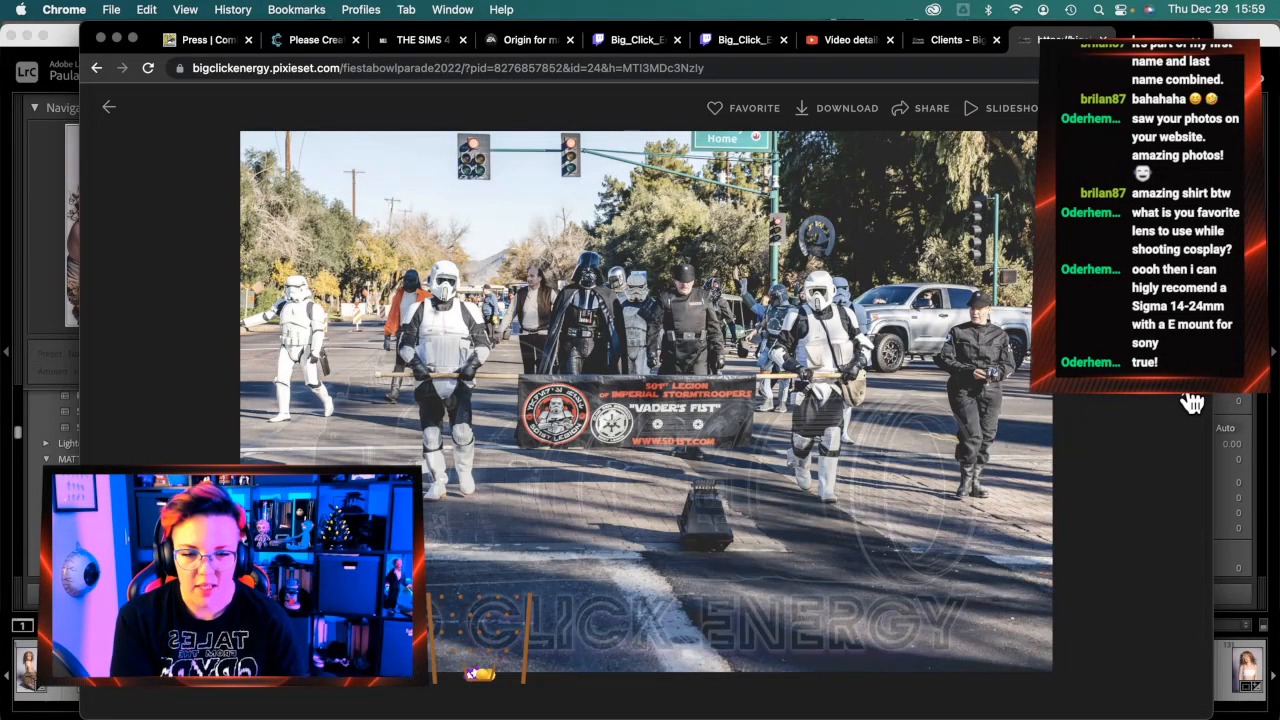
{"action": "left_click", "coordinate": [1192, 402]}
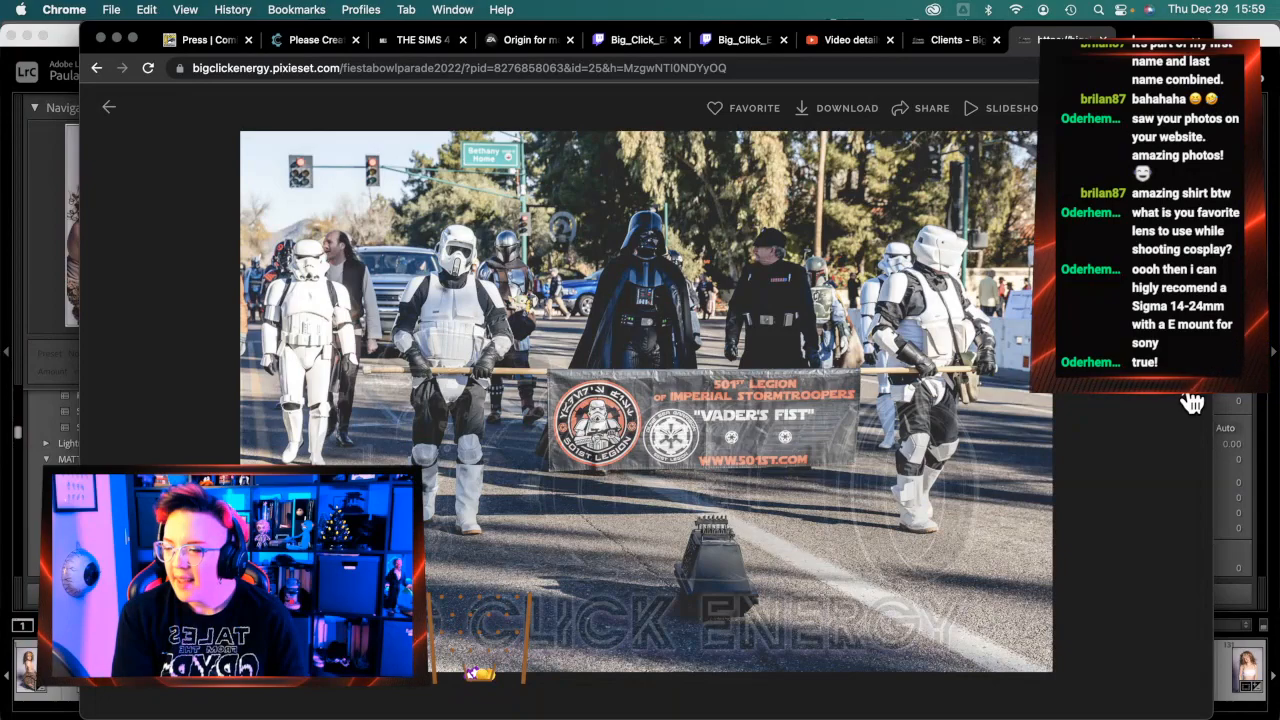
{"action": "left_click", "coordinate": [1192, 402]}
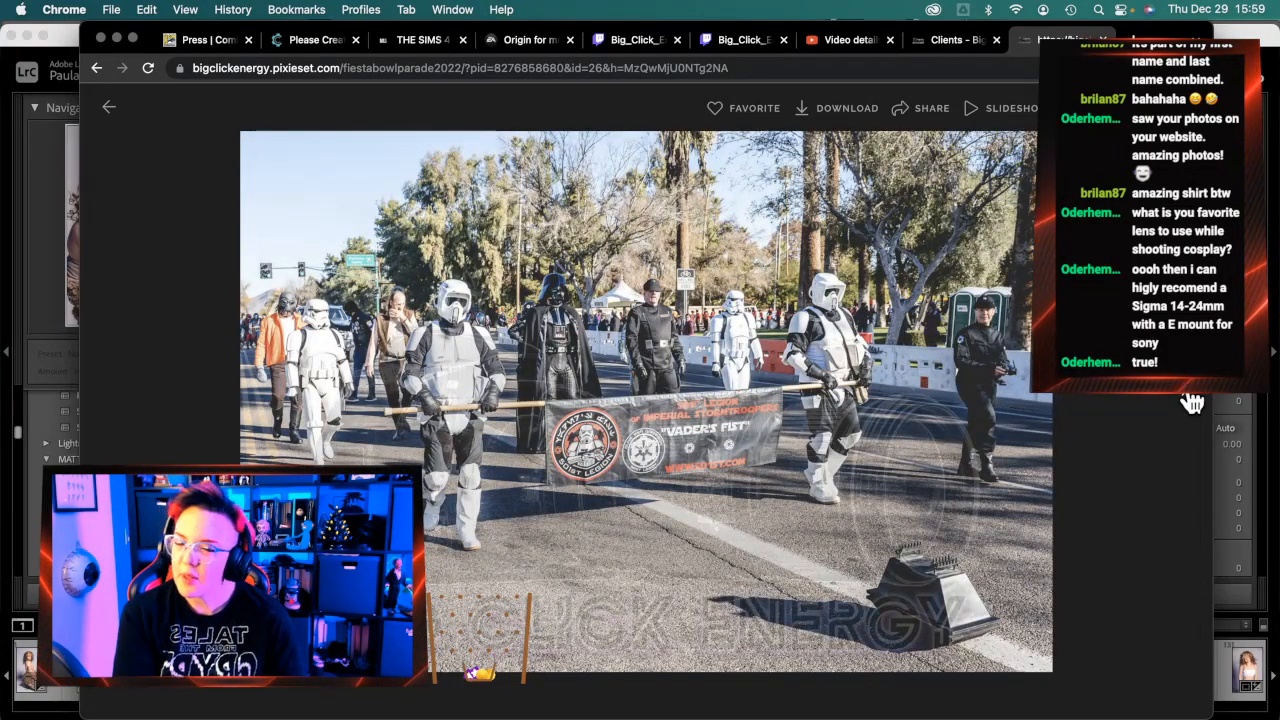
{"action": "left_click", "coordinate": [1192, 402]}
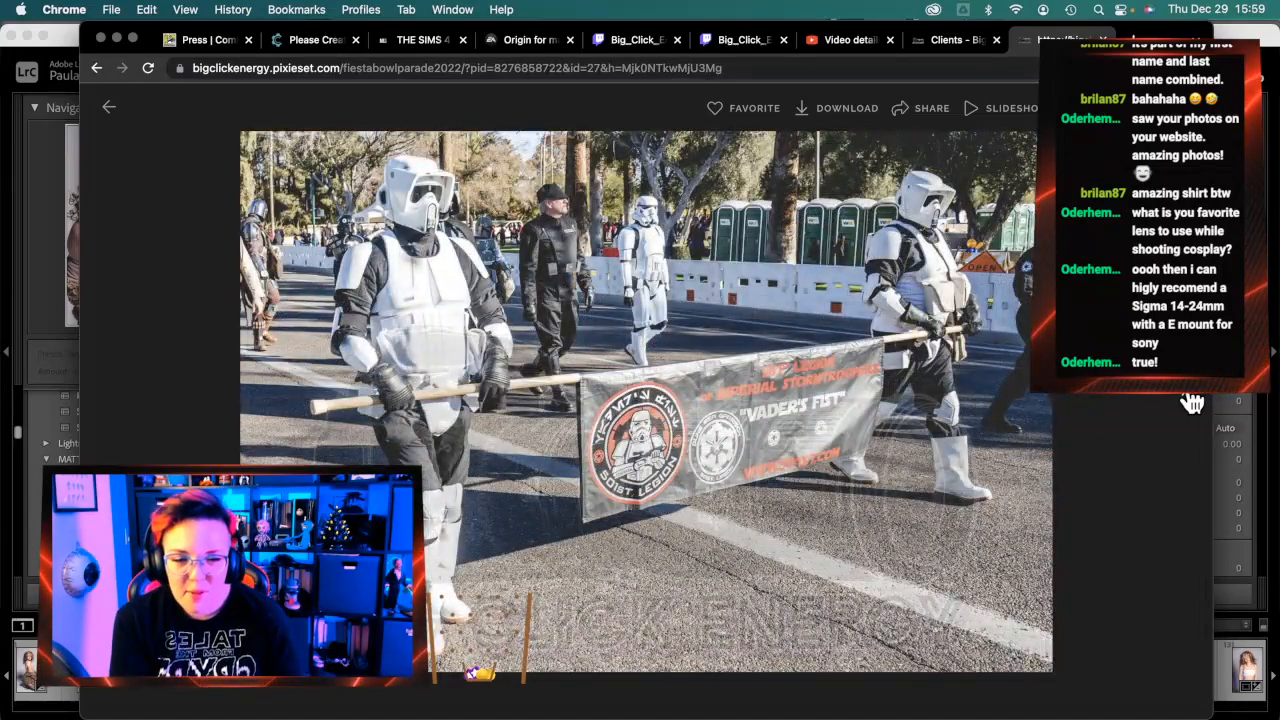
{"action": "left_click", "coordinate": [1192, 402]}
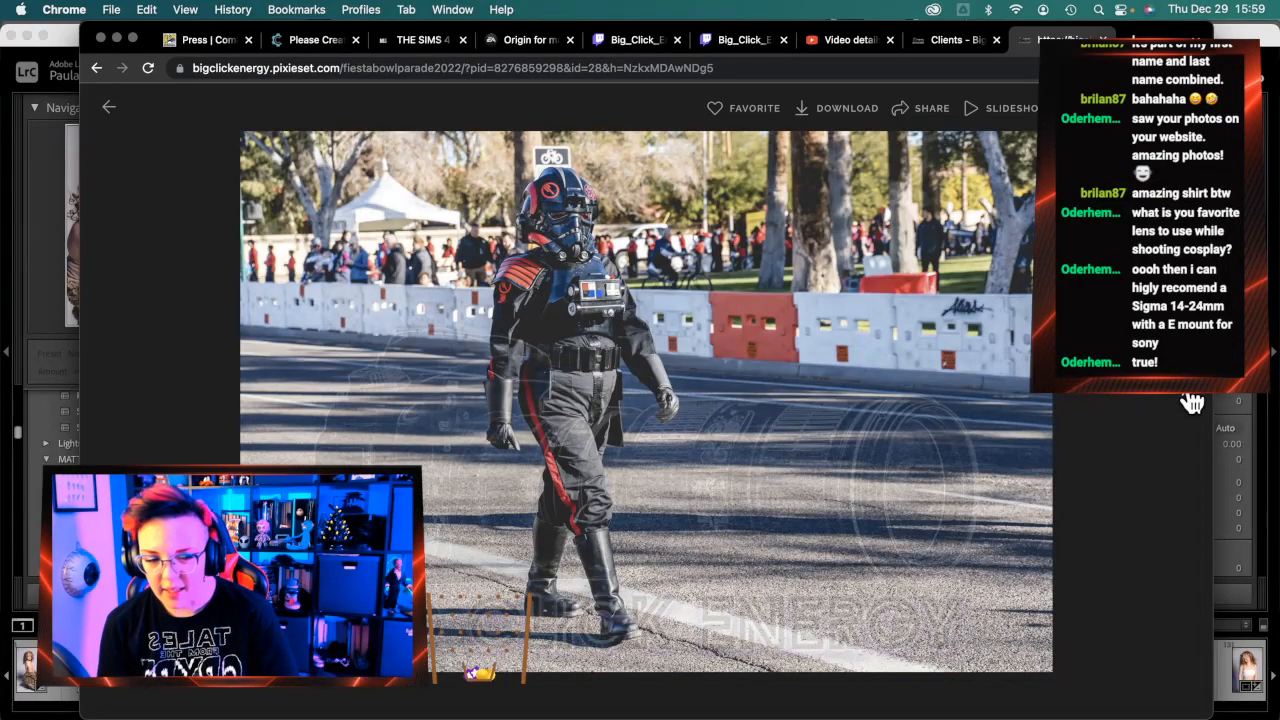
Continue past the Mandalorian group, Jabba float and blue Mandalorian photos to the X-wing pilot
{"action": "left_click", "coordinate": [1192, 402]}
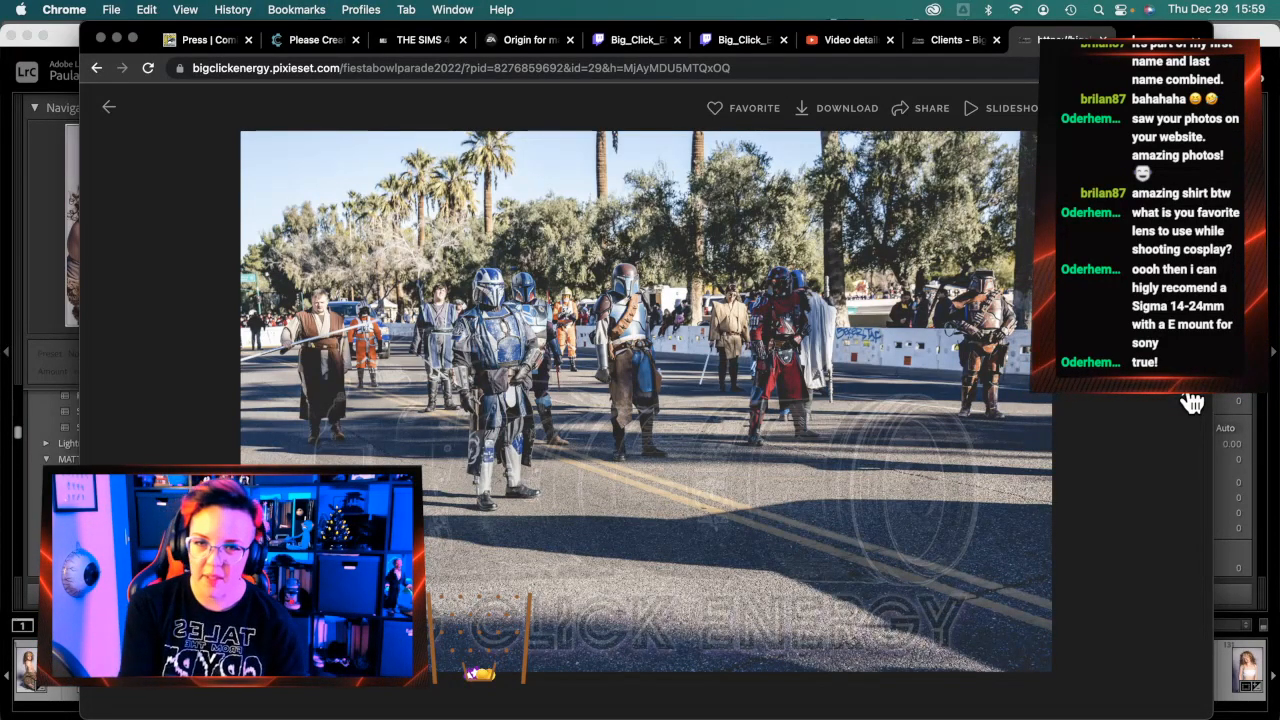
{"action": "left_click", "coordinate": [1192, 402]}
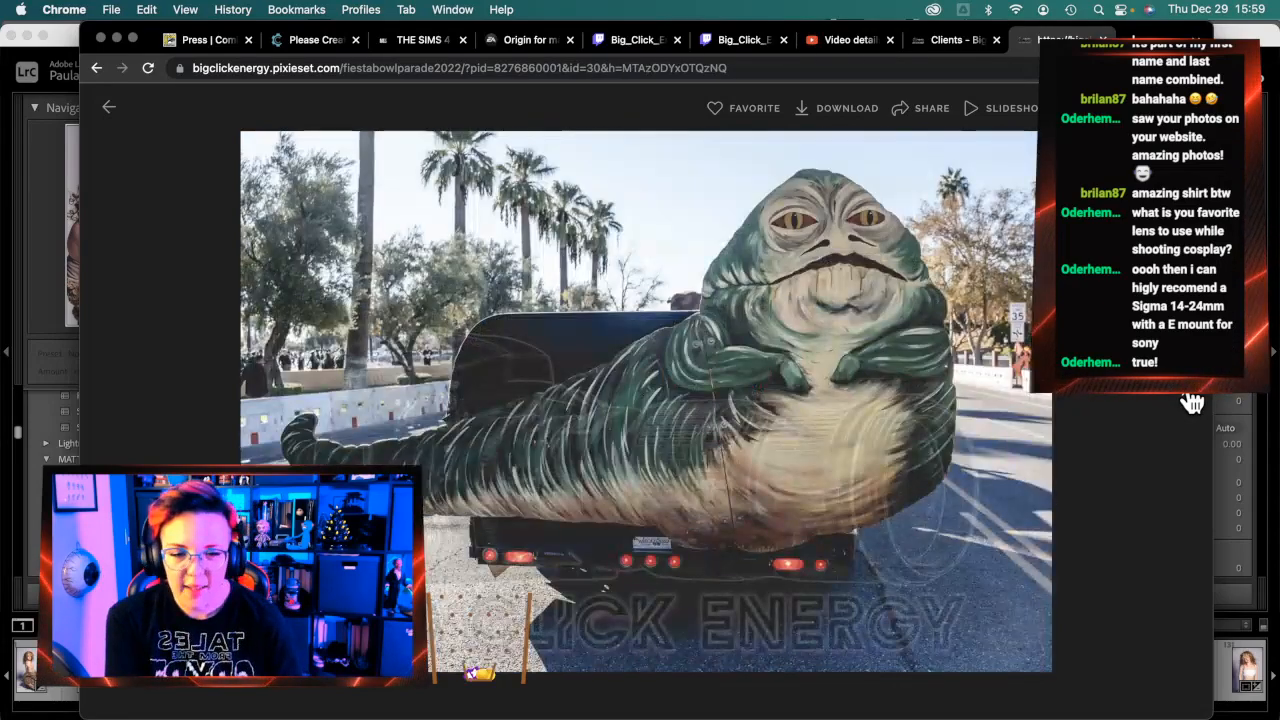
{"action": "left_click", "coordinate": [1192, 402]}
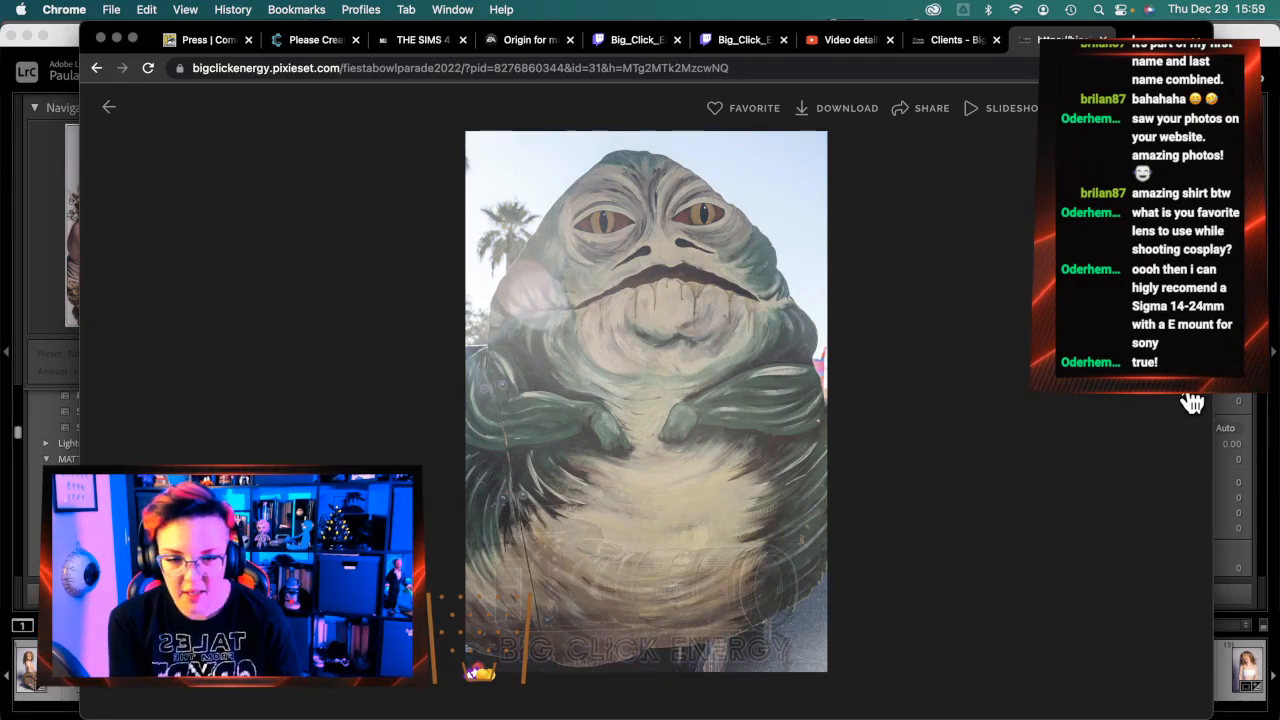
{"action": "left_click", "coordinate": [1192, 402]}
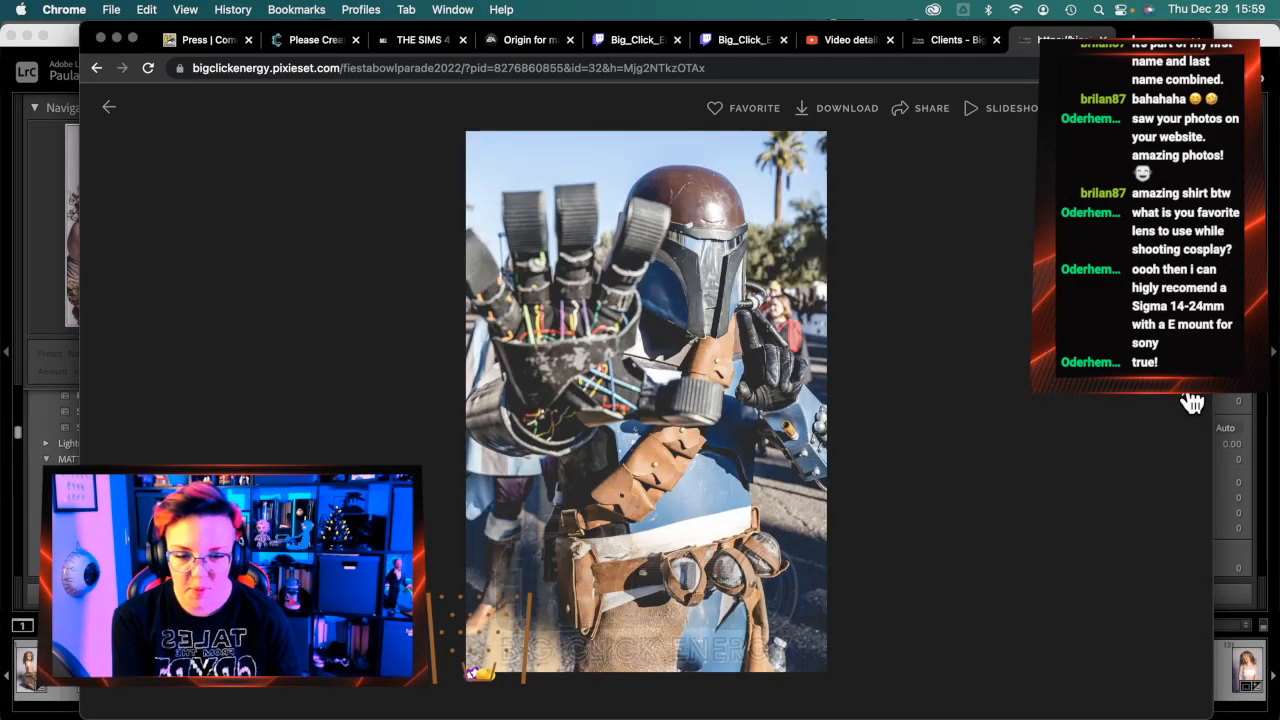
{"action": "left_click", "coordinate": [1192, 402]}
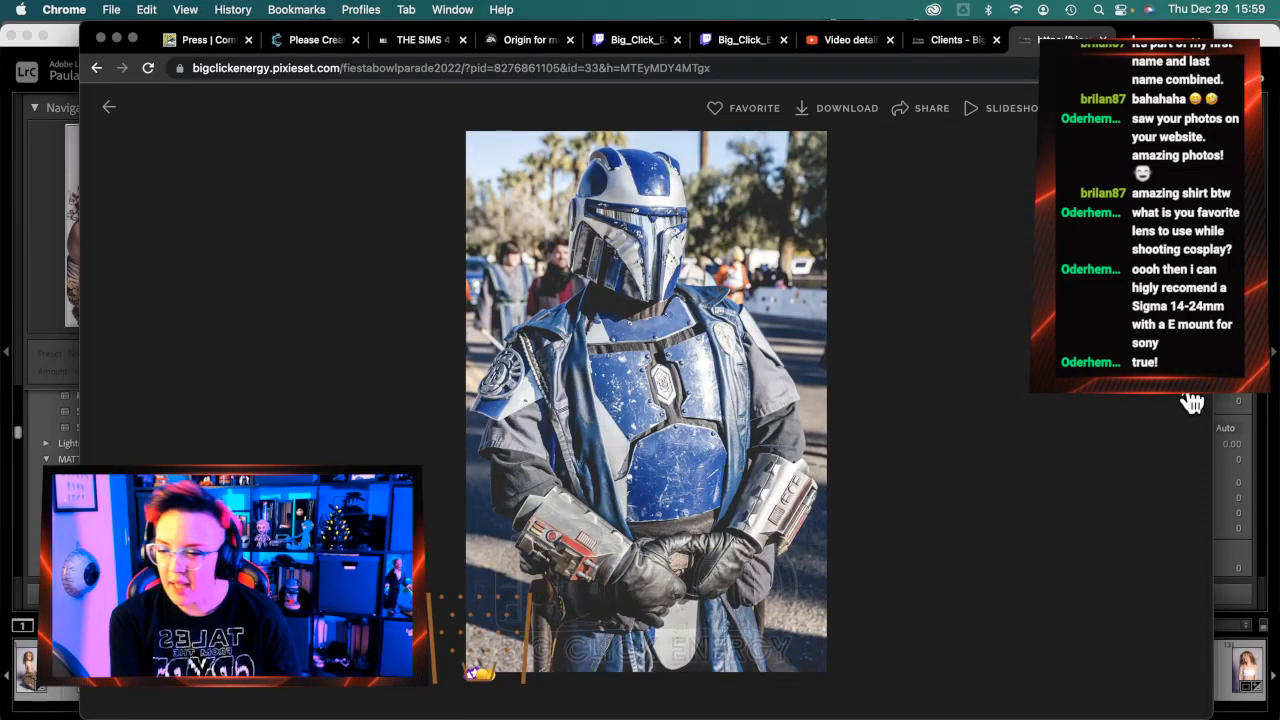
{"action": "left_click", "coordinate": [1192, 402]}
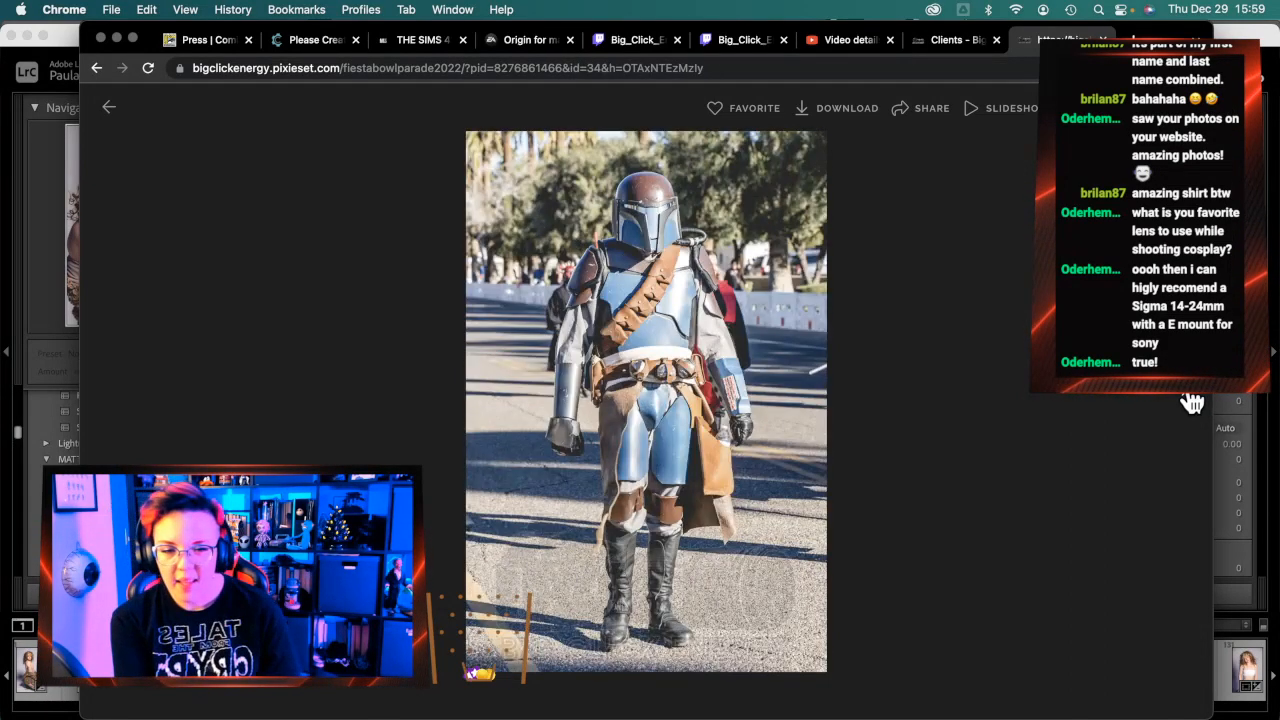
{"action": "left_click", "coordinate": [1192, 402]}
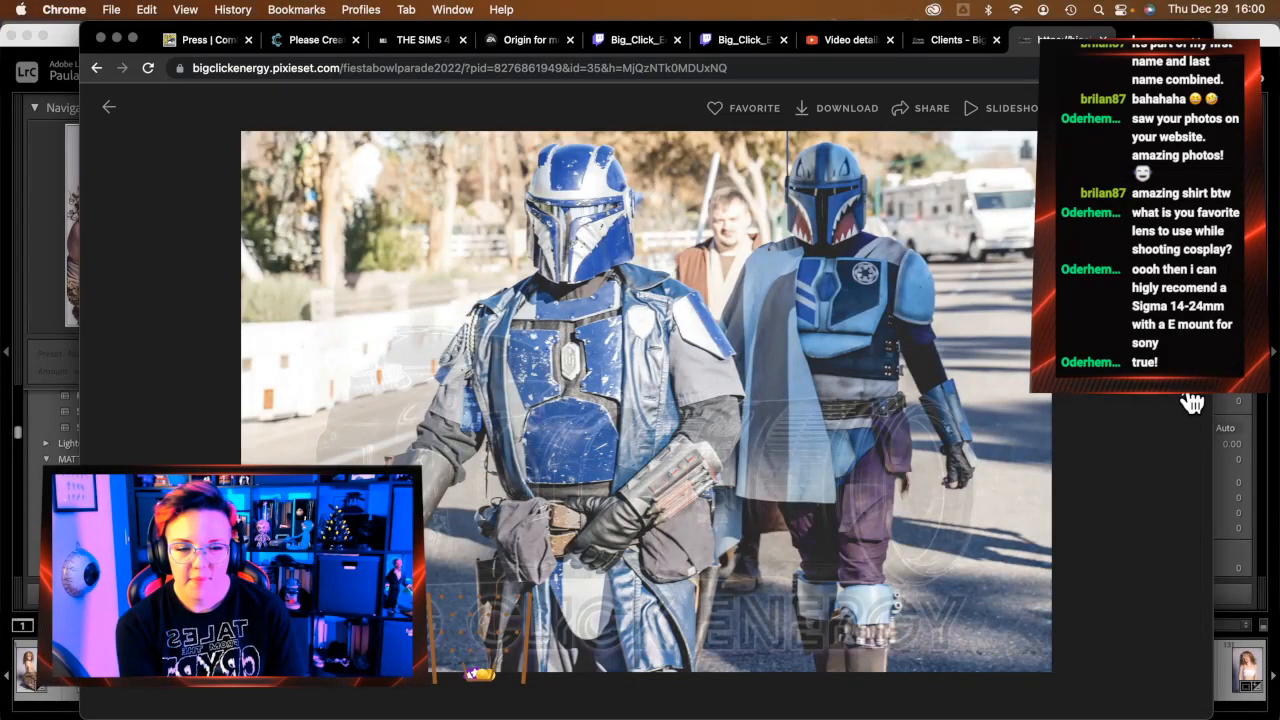
{"action": "left_click", "coordinate": [1192, 402]}
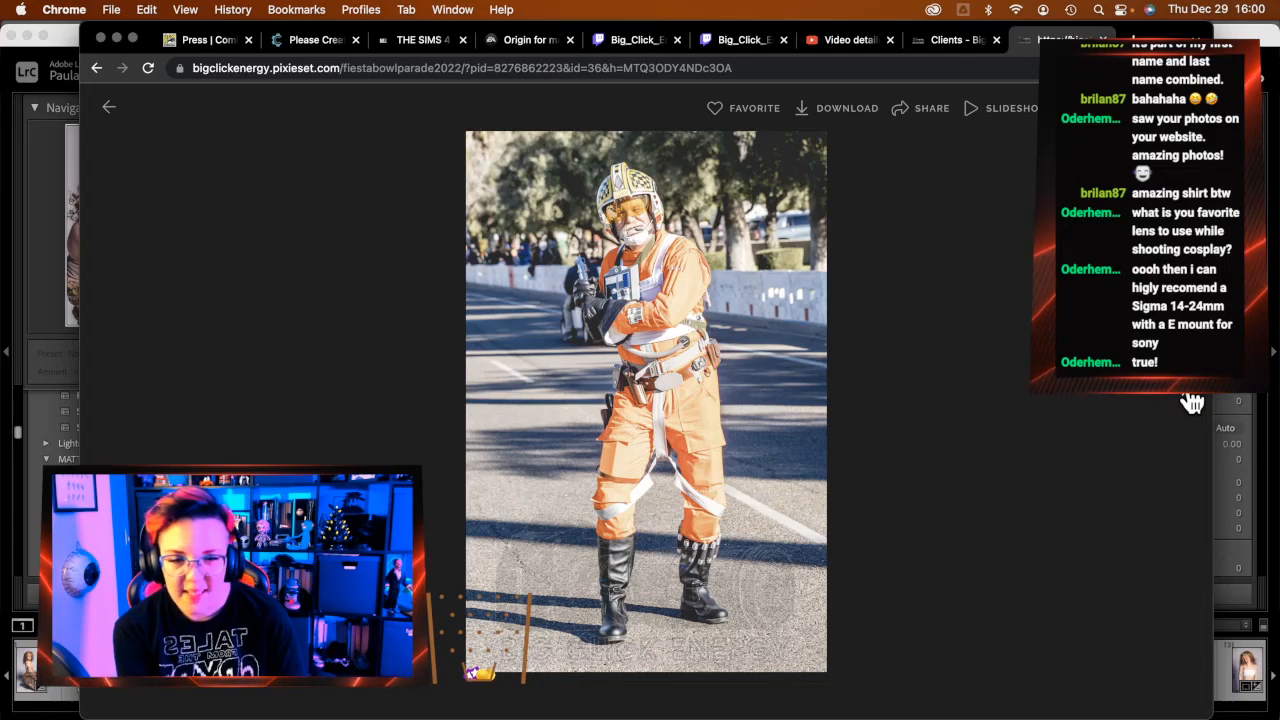
Advance through red Mandalorian, Darth Maul and Jabba float shots to the marching Mandalorian group
{"action": "left_click", "coordinate": [1192, 402]}
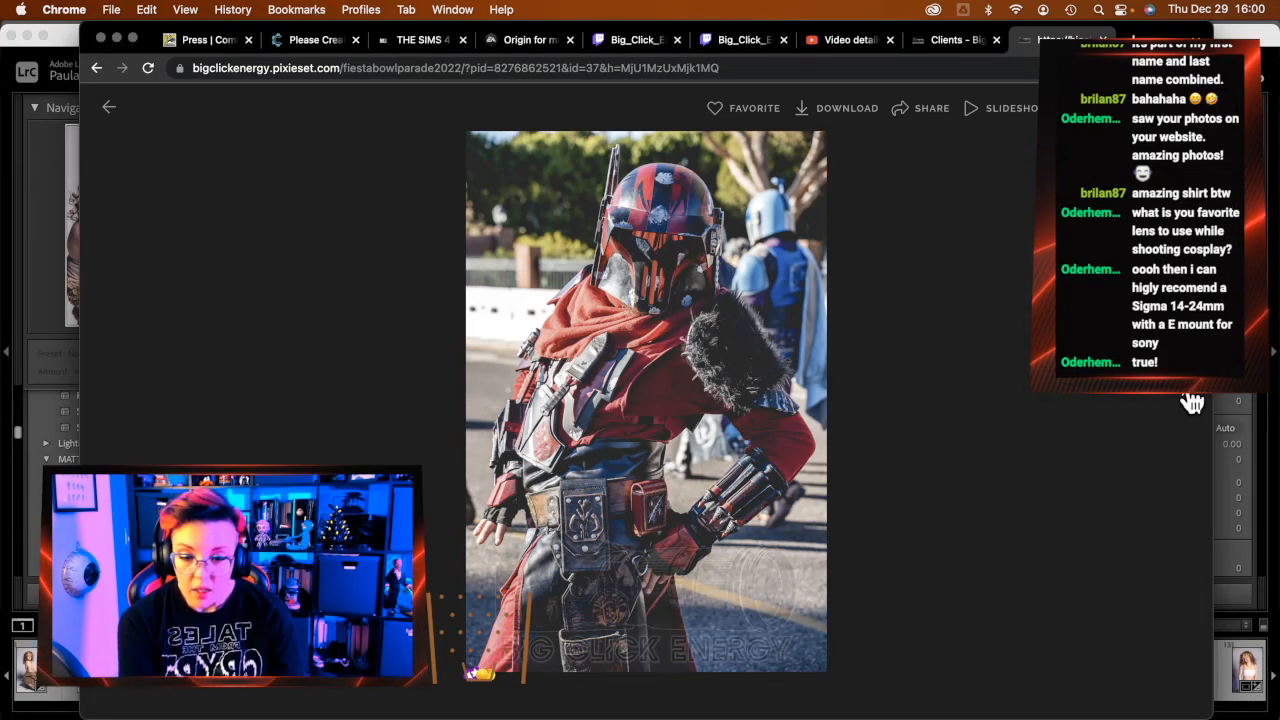
{"action": "left_click", "coordinate": [1192, 402]}
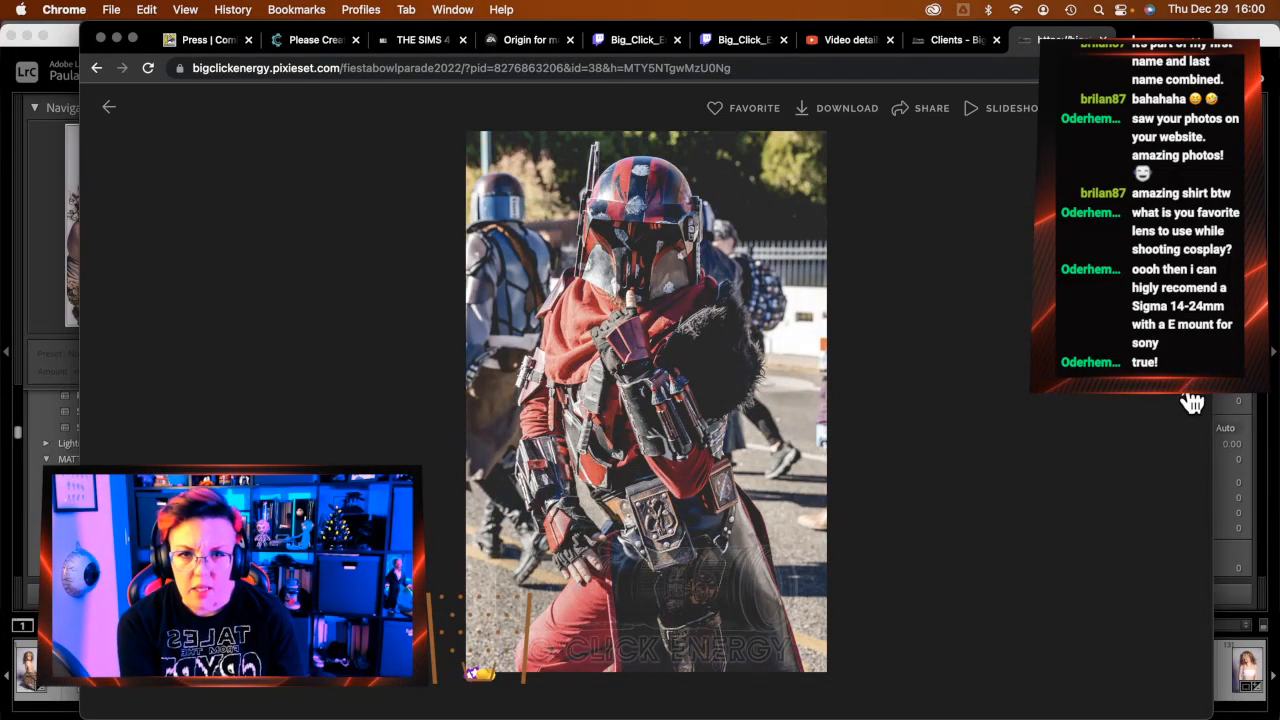
{"action": "left_click", "coordinate": [1192, 402]}
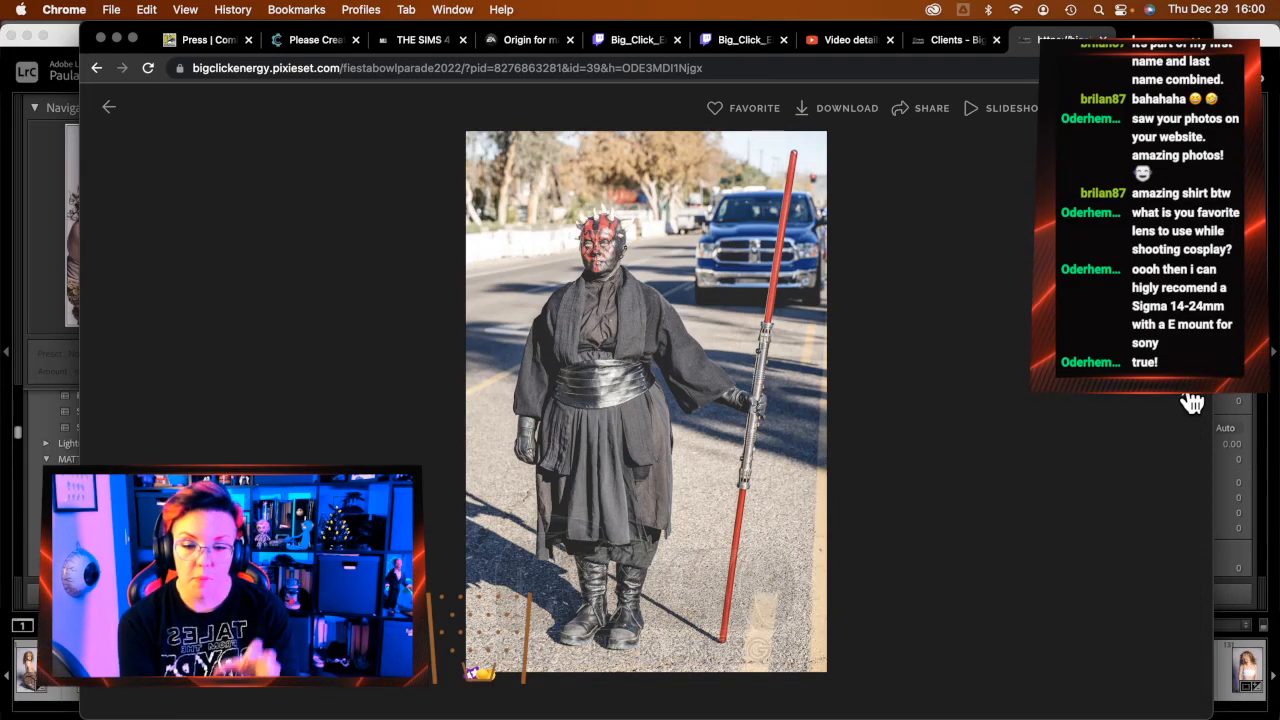
{"action": "left_click", "coordinate": [1192, 402]}
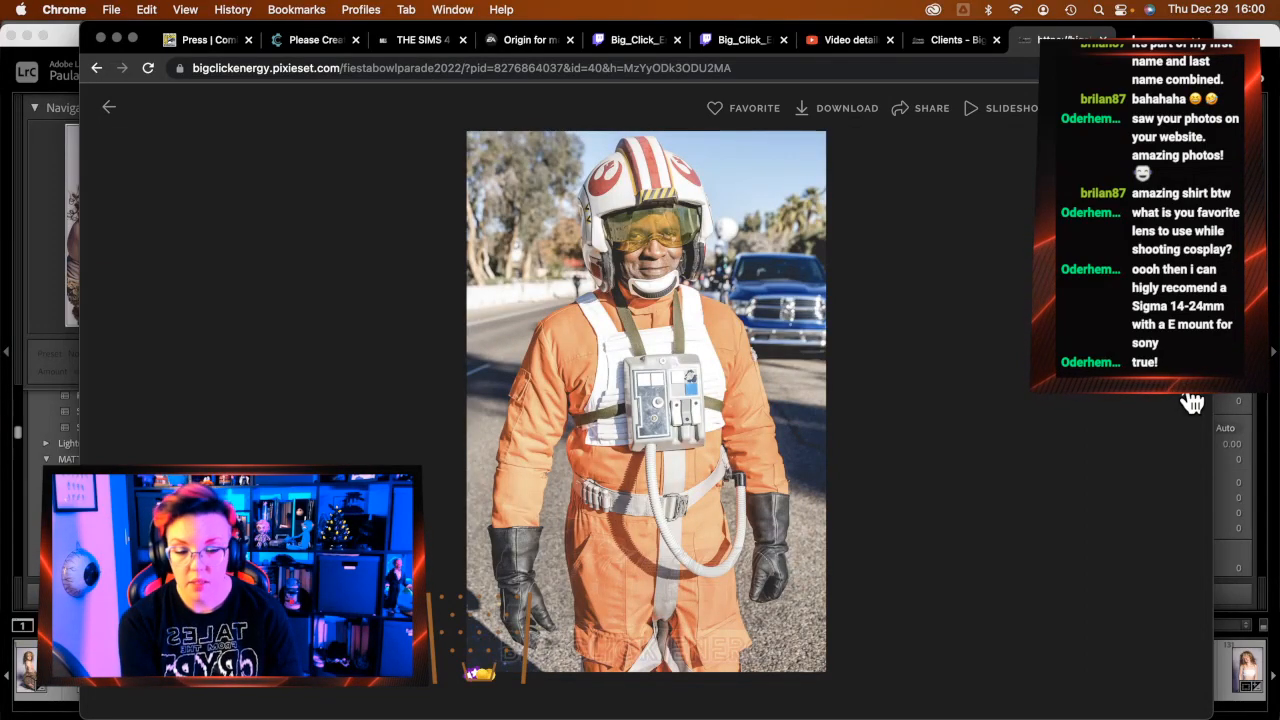
{"action": "left_click", "coordinate": [1192, 402]}
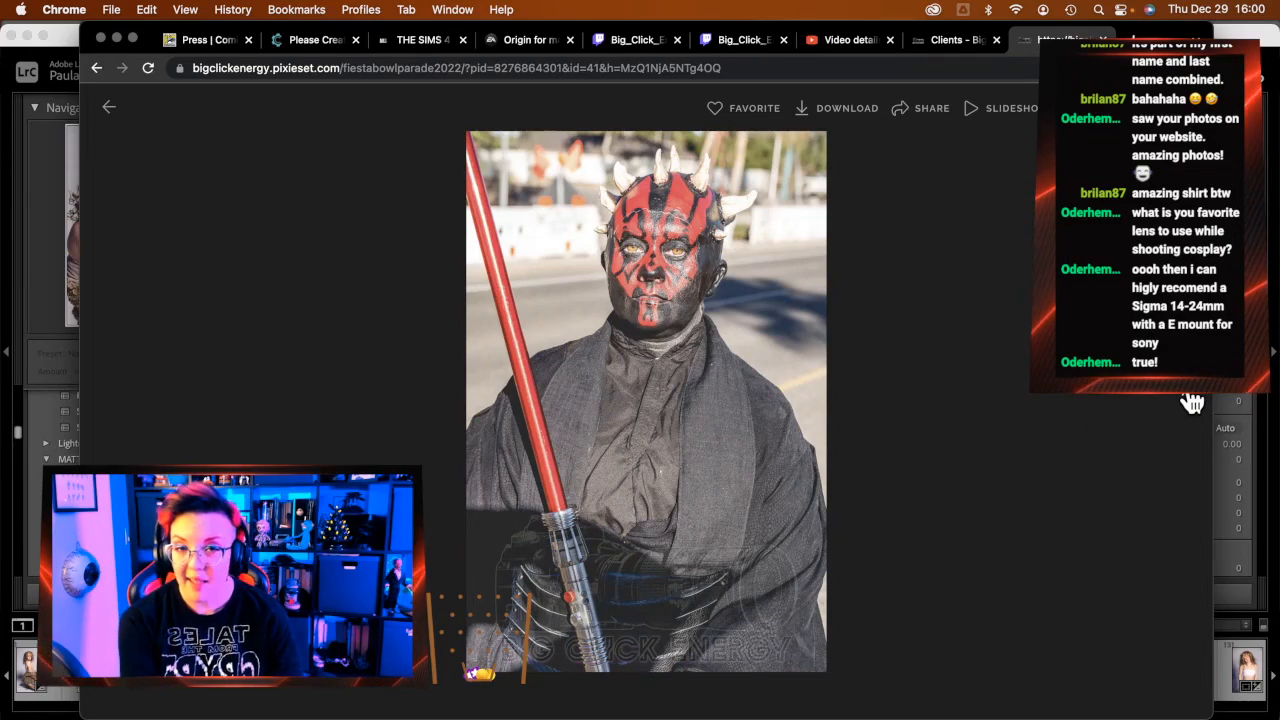
{"action": "left_click", "coordinate": [1192, 402]}
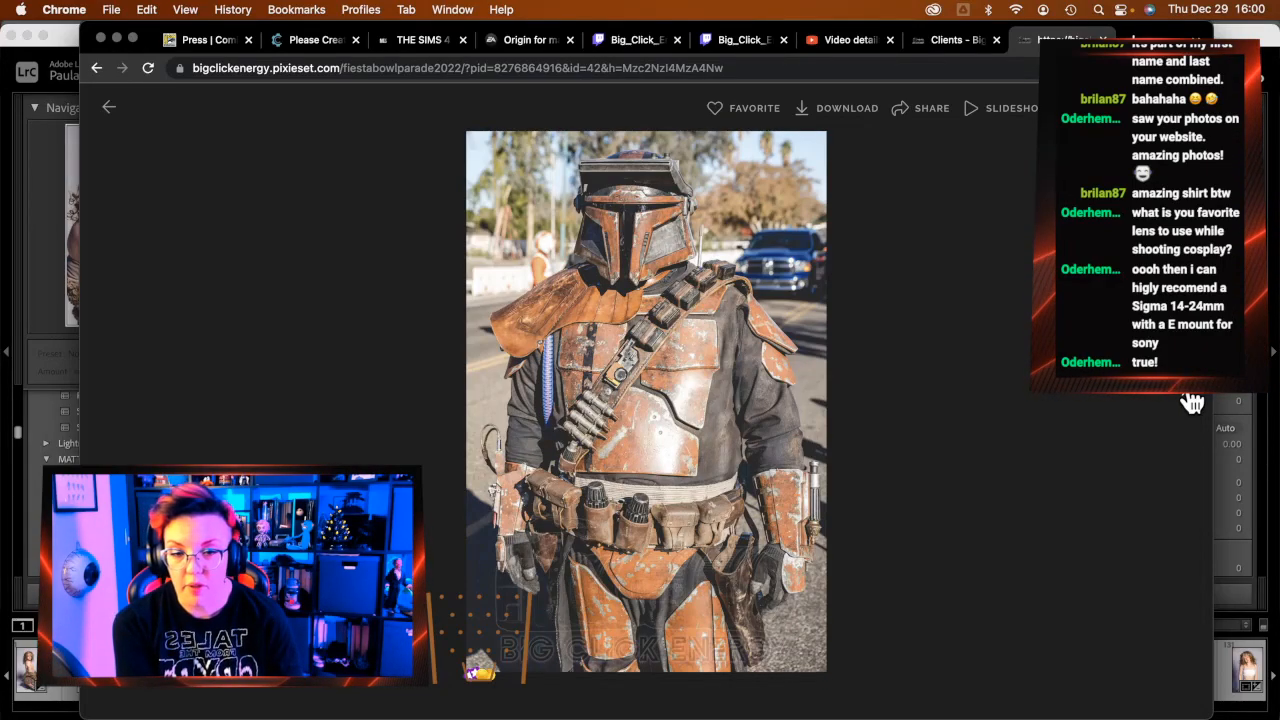
{"action": "left_click", "coordinate": [1192, 402]}
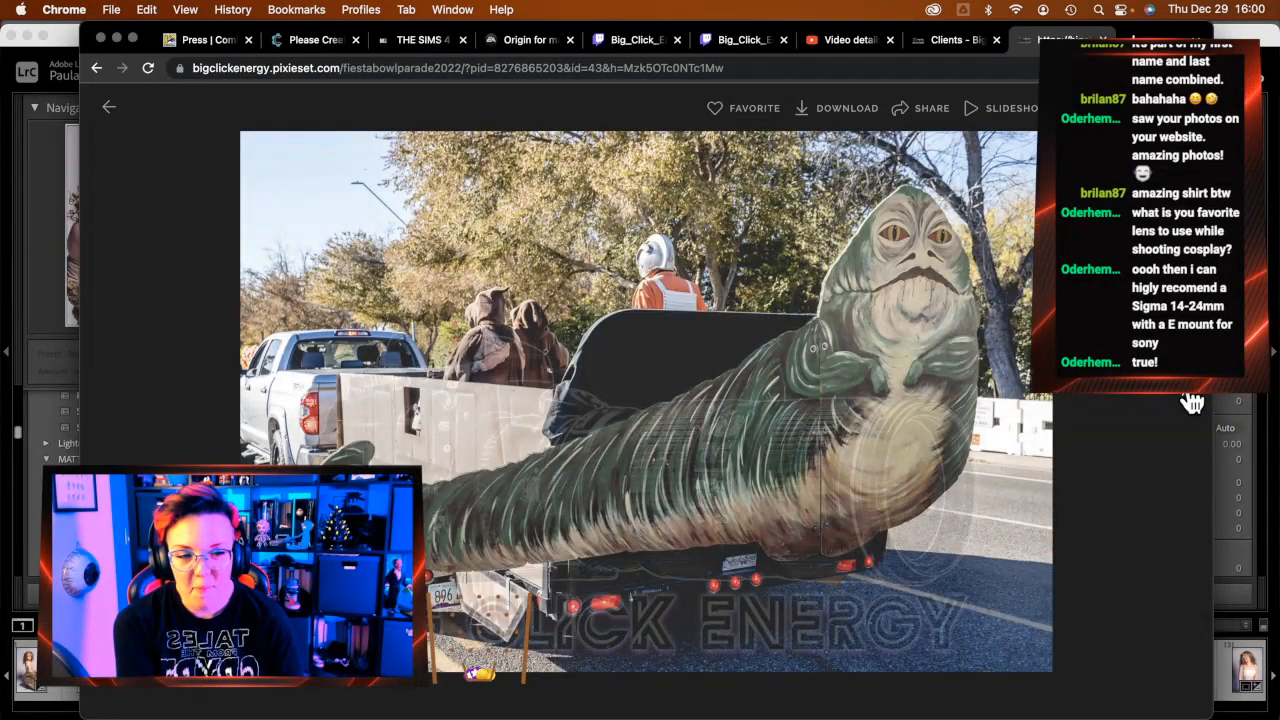
{"action": "left_click", "coordinate": [1192, 402]}
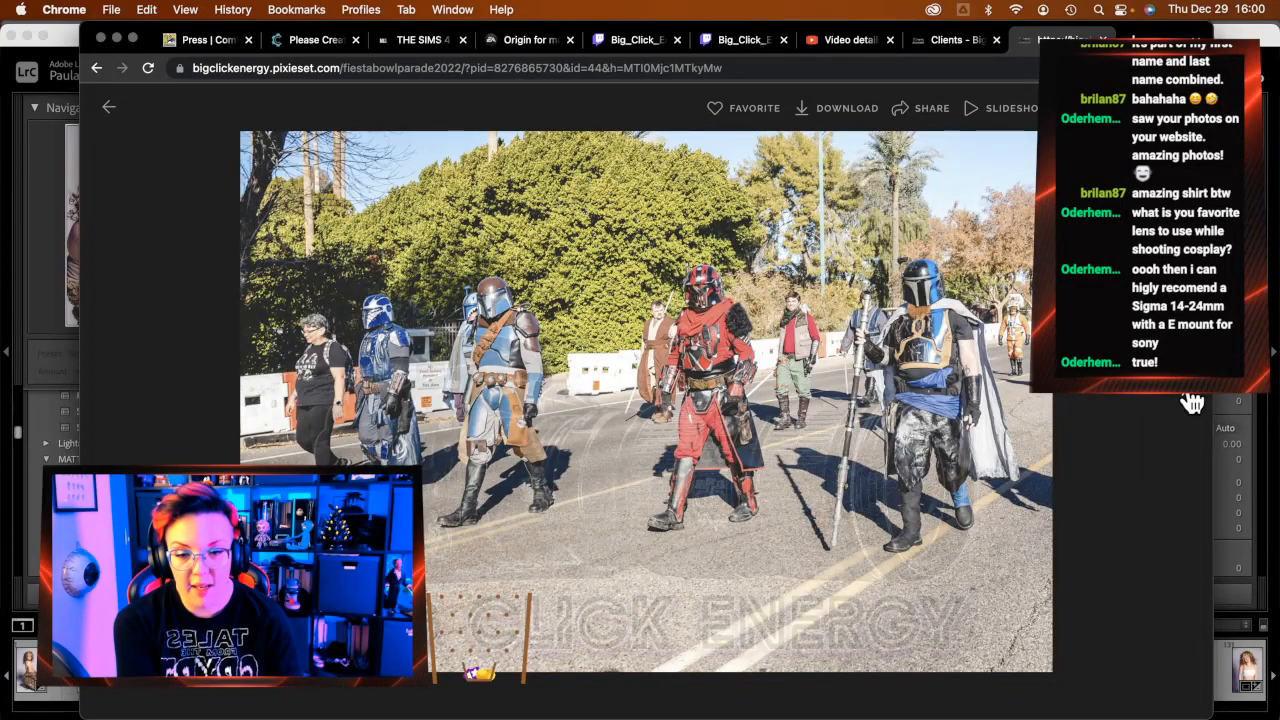
Page through the Vader, Jawas, 501st Legion banner, Jedi and Sith shots to a stormtrooper banner photo
{"action": "left_click", "coordinate": [1192, 402]}
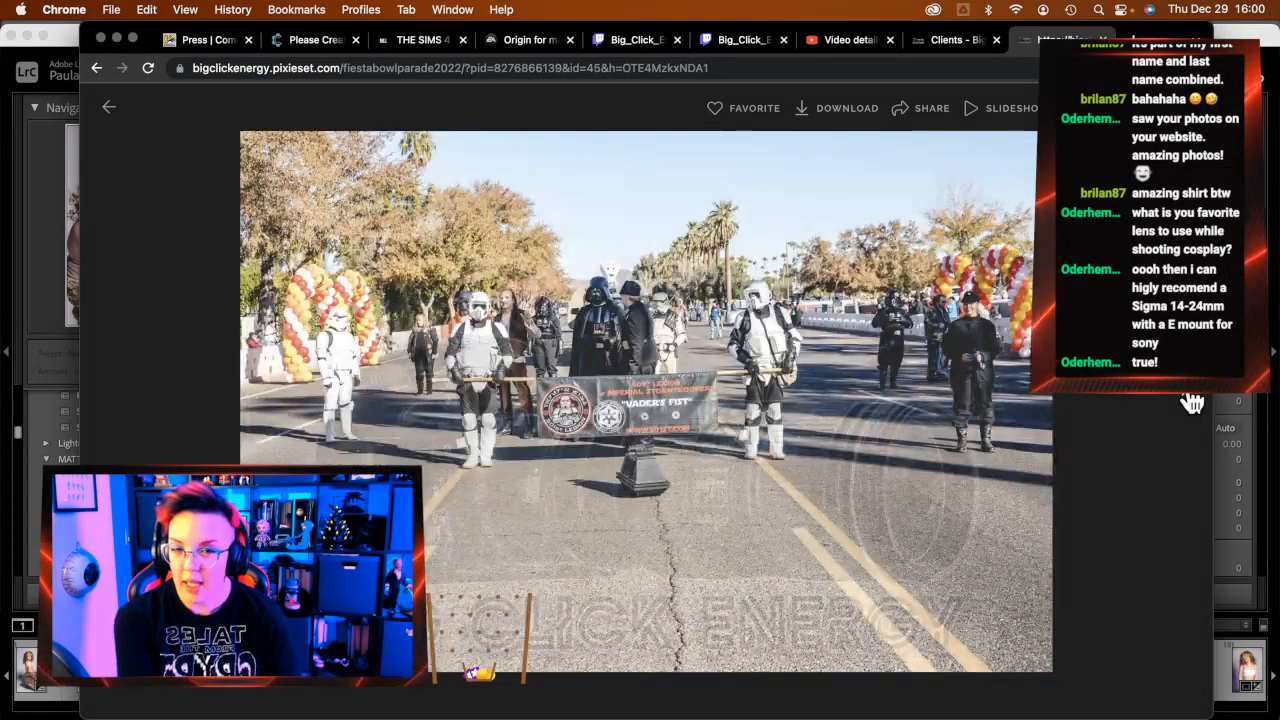
{"action": "left_click", "coordinate": [1192, 402]}
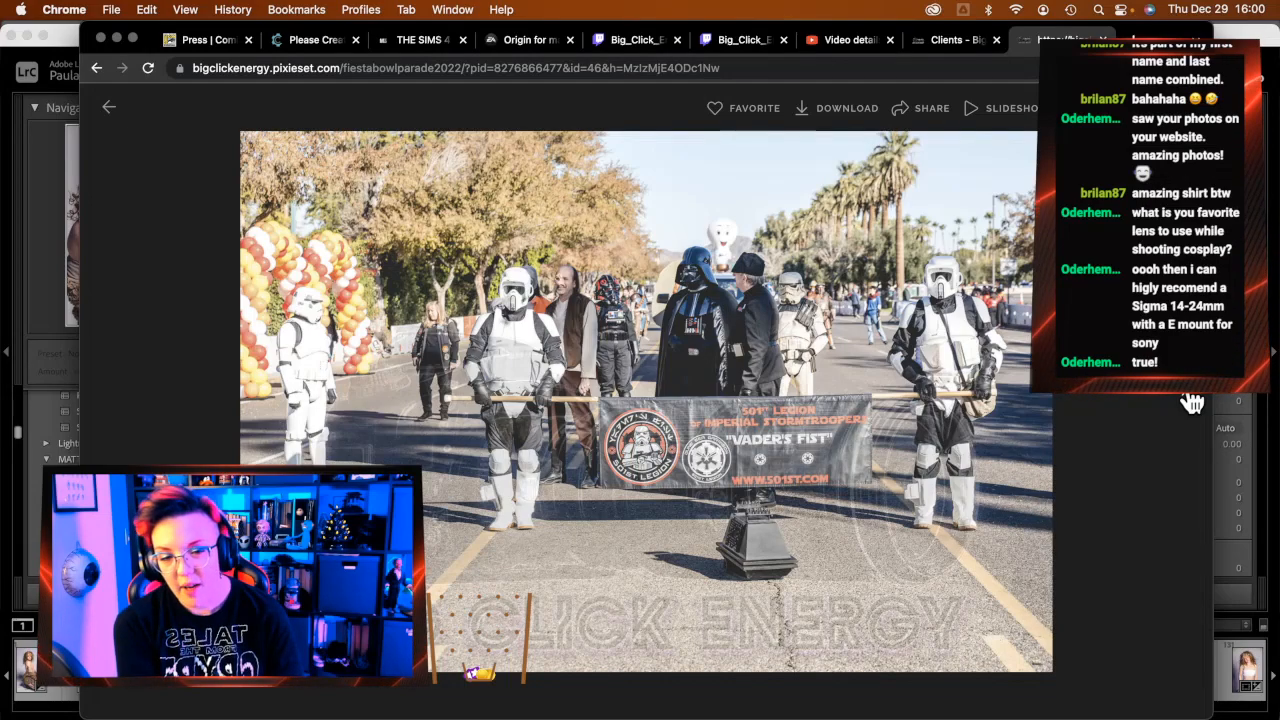
{"action": "left_click", "coordinate": [1192, 402]}
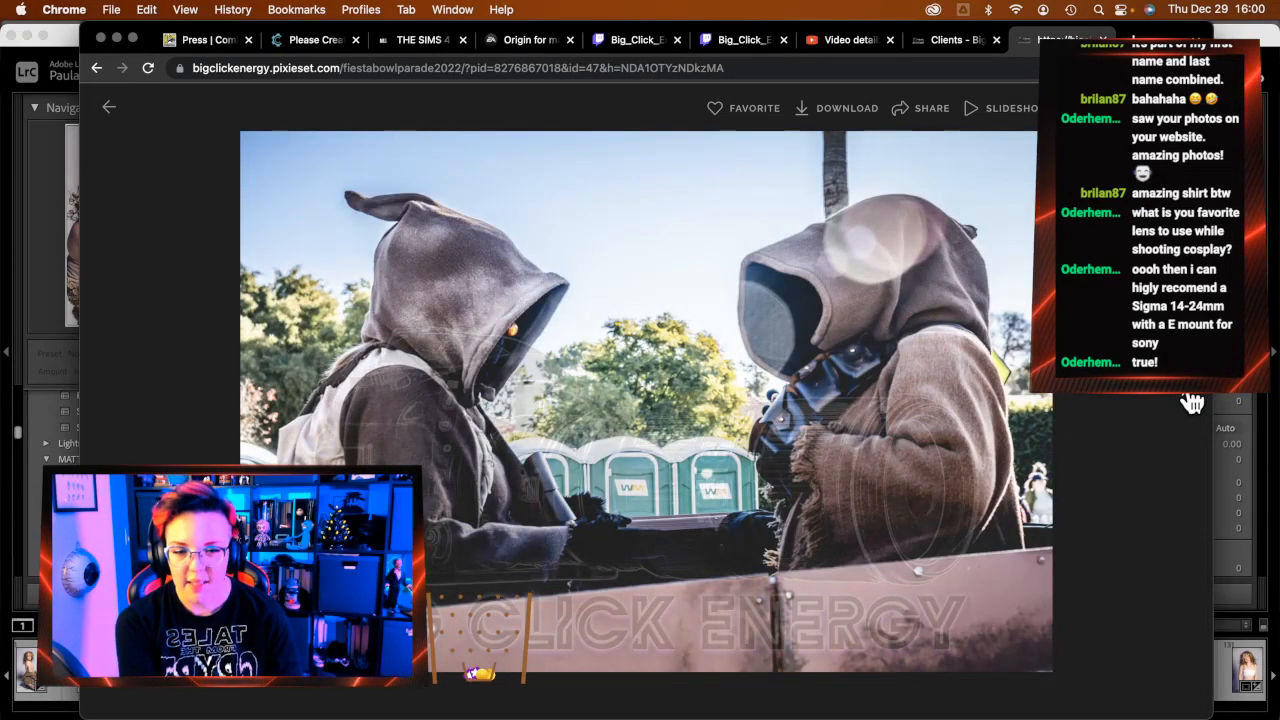
{"action": "left_click", "coordinate": [1192, 402]}
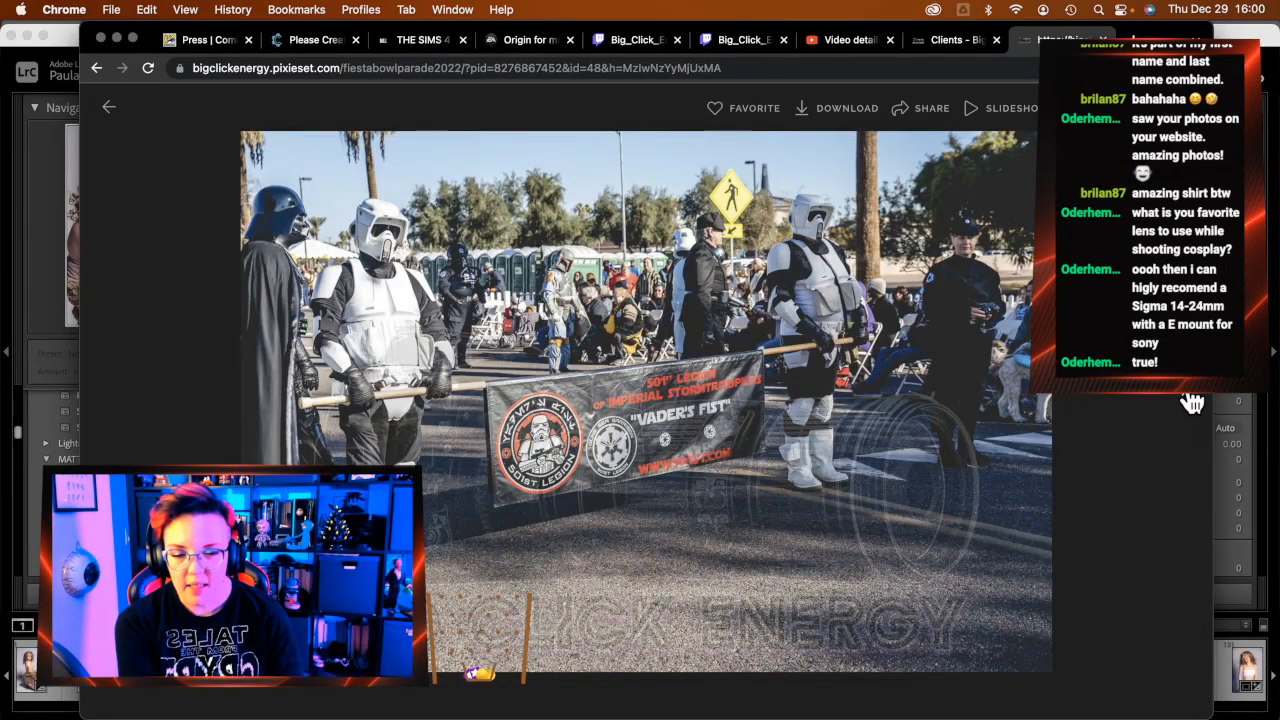
{"action": "left_click", "coordinate": [1192, 402]}
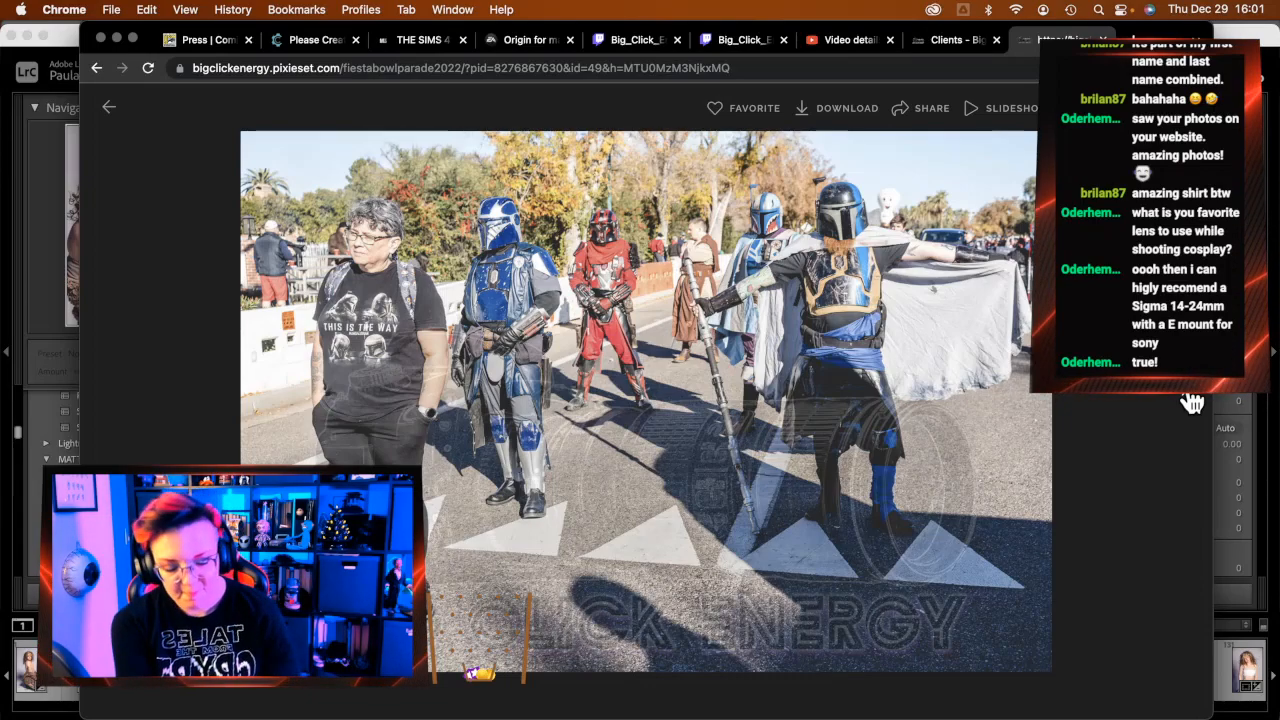
{"action": "left_click", "coordinate": [1192, 402]}
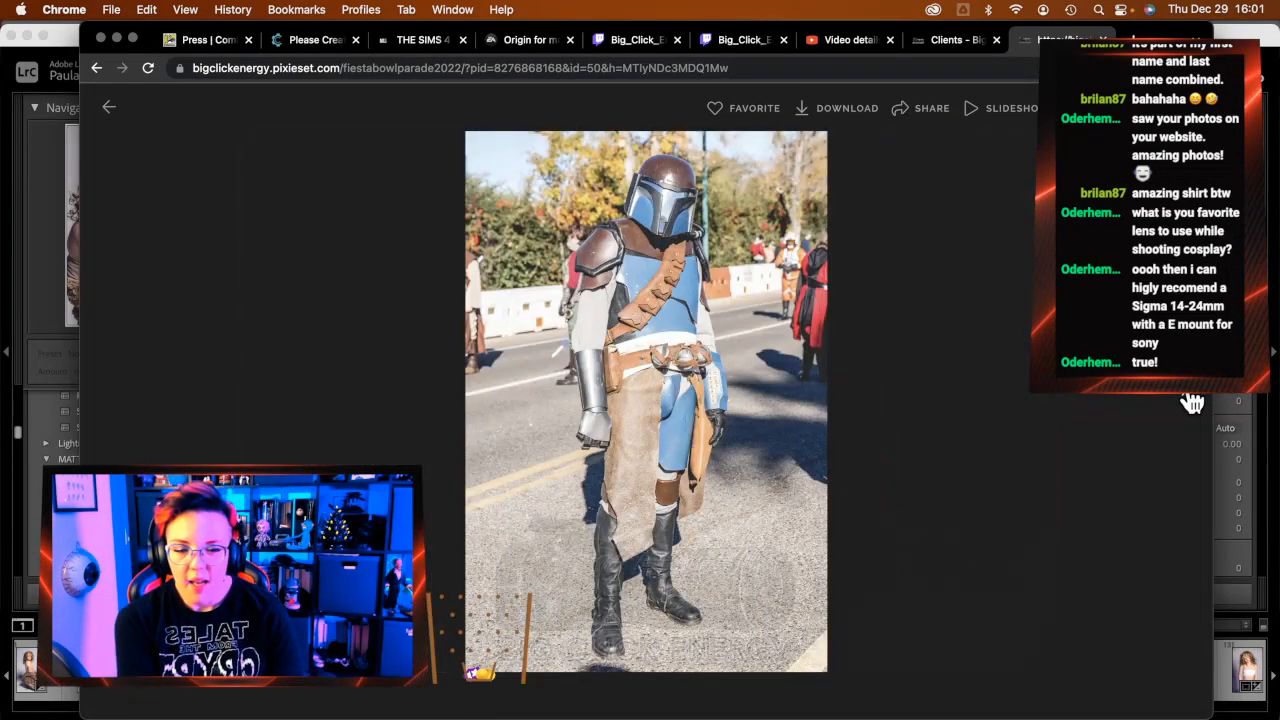
{"action": "left_click", "coordinate": [1192, 402]}
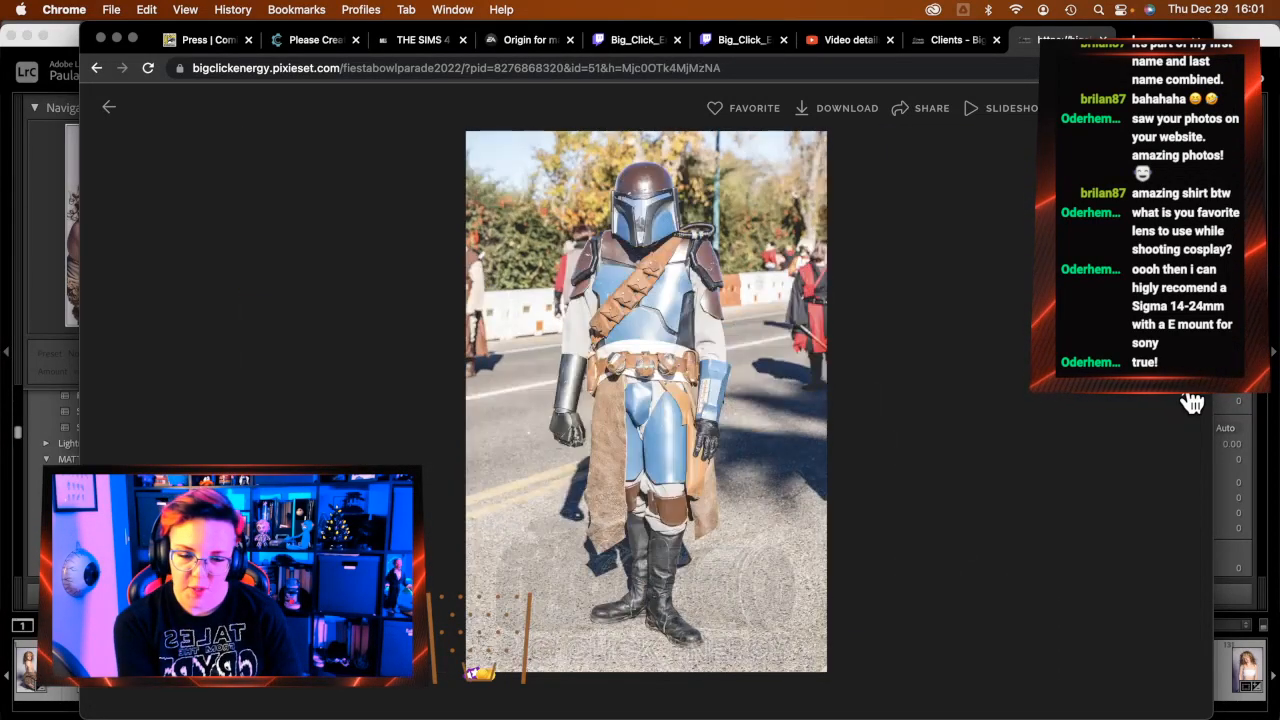
{"action": "left_click", "coordinate": [1192, 402]}
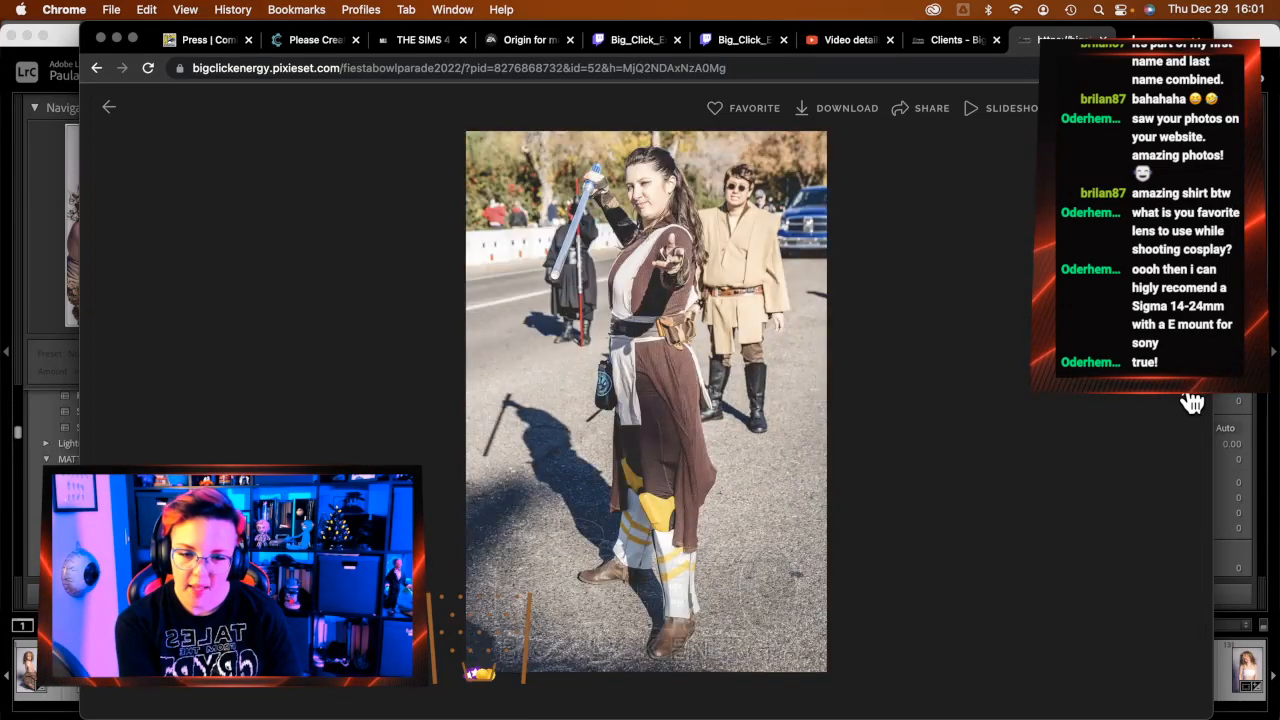
{"action": "left_click", "coordinate": [1192, 402]}
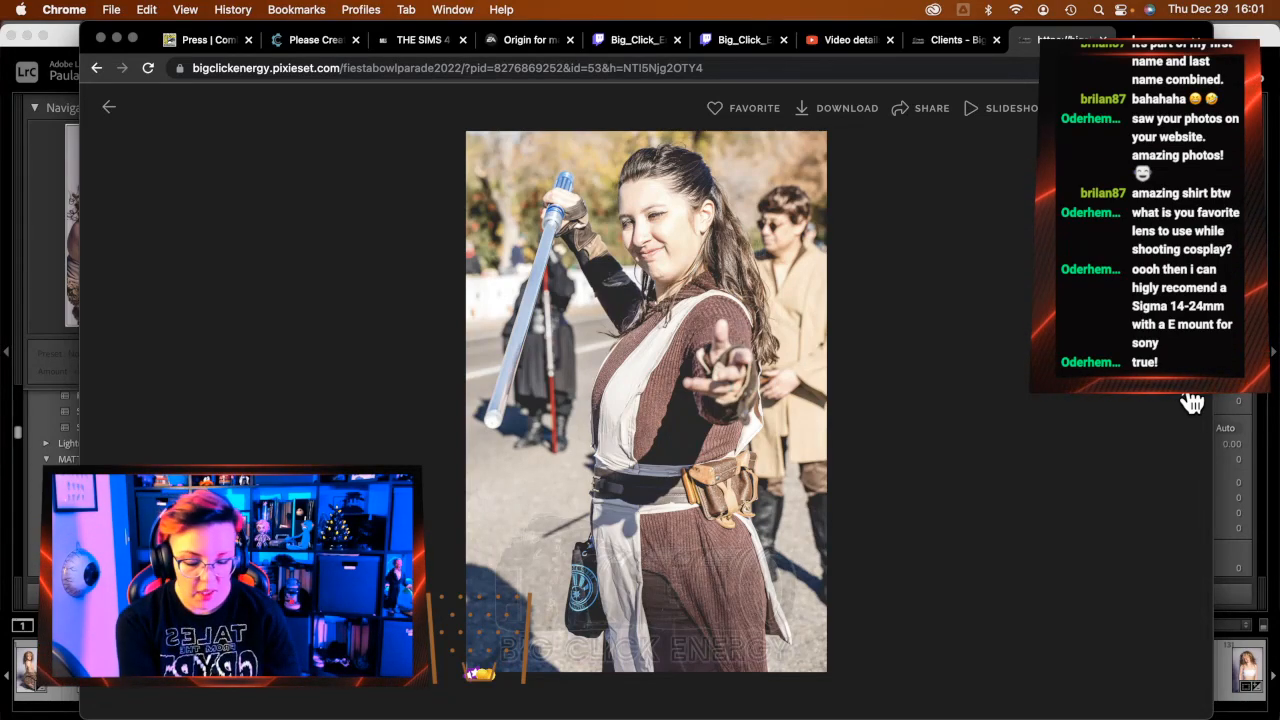
{"action": "left_click", "coordinate": [1192, 402]}
{"action": "left_click", "coordinate": [1192, 402]}
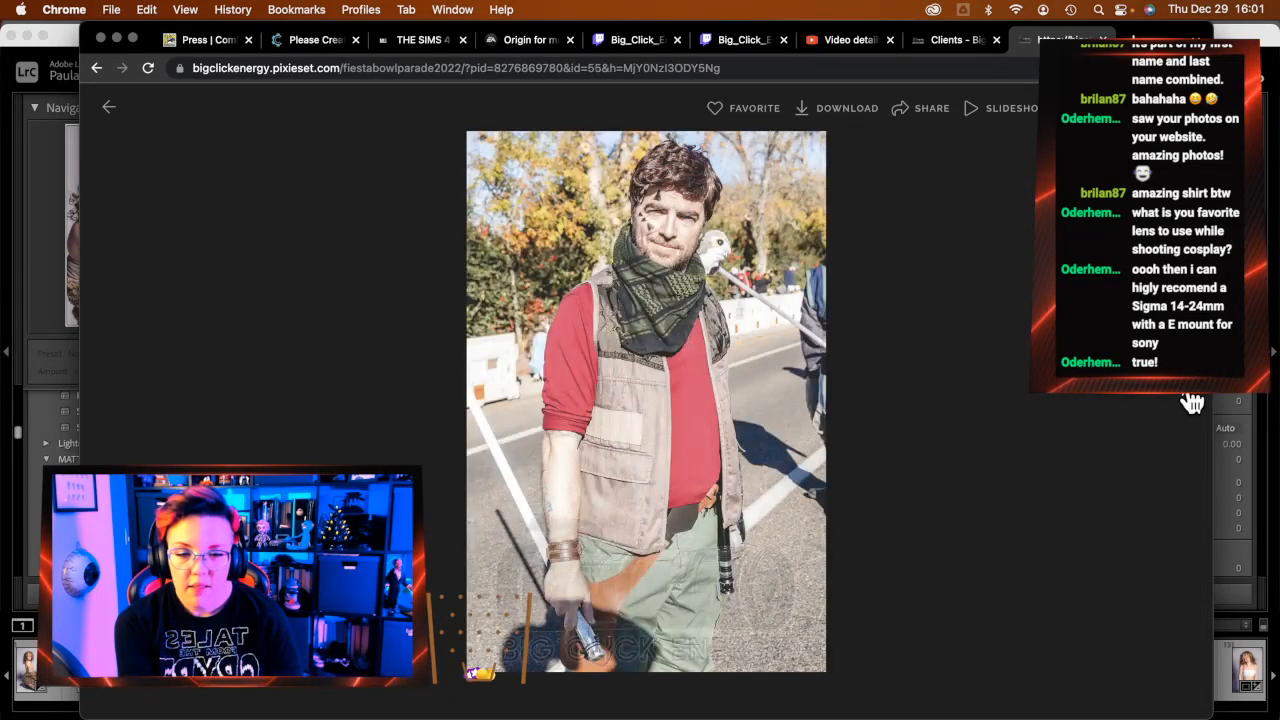
{"action": "left_click", "coordinate": [1192, 402]}
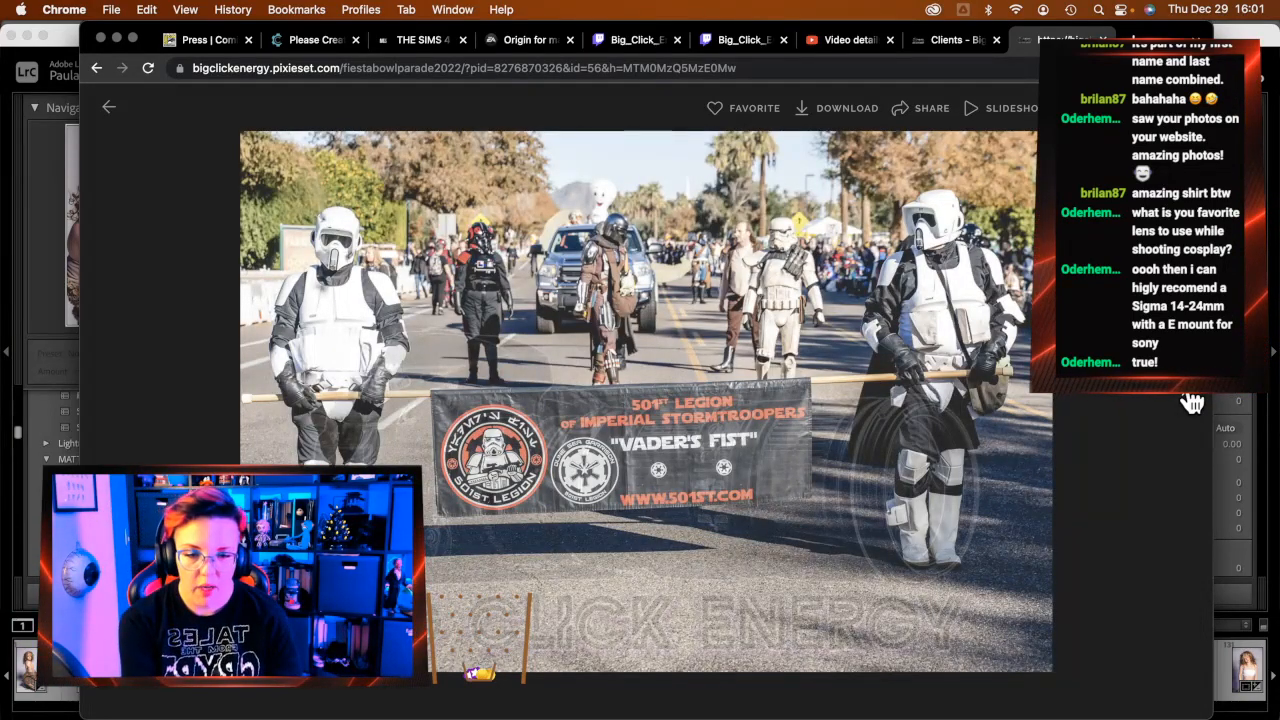
Continue past the Mandalorian trio, TIE pilot and Grogu photos to the red Mandalorian
{"action": "left_click", "coordinate": [1192, 402]}
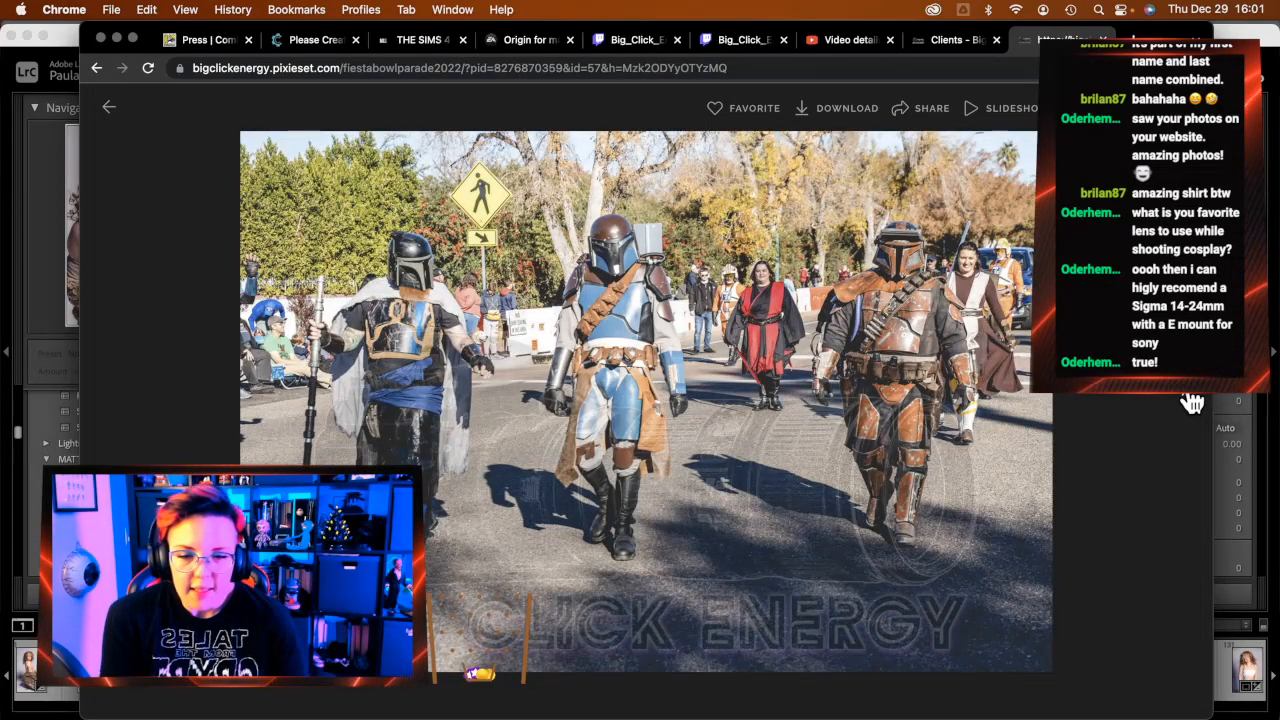
{"action": "left_click", "coordinate": [1192, 402]}
{"action": "left_click", "coordinate": [1192, 402]}
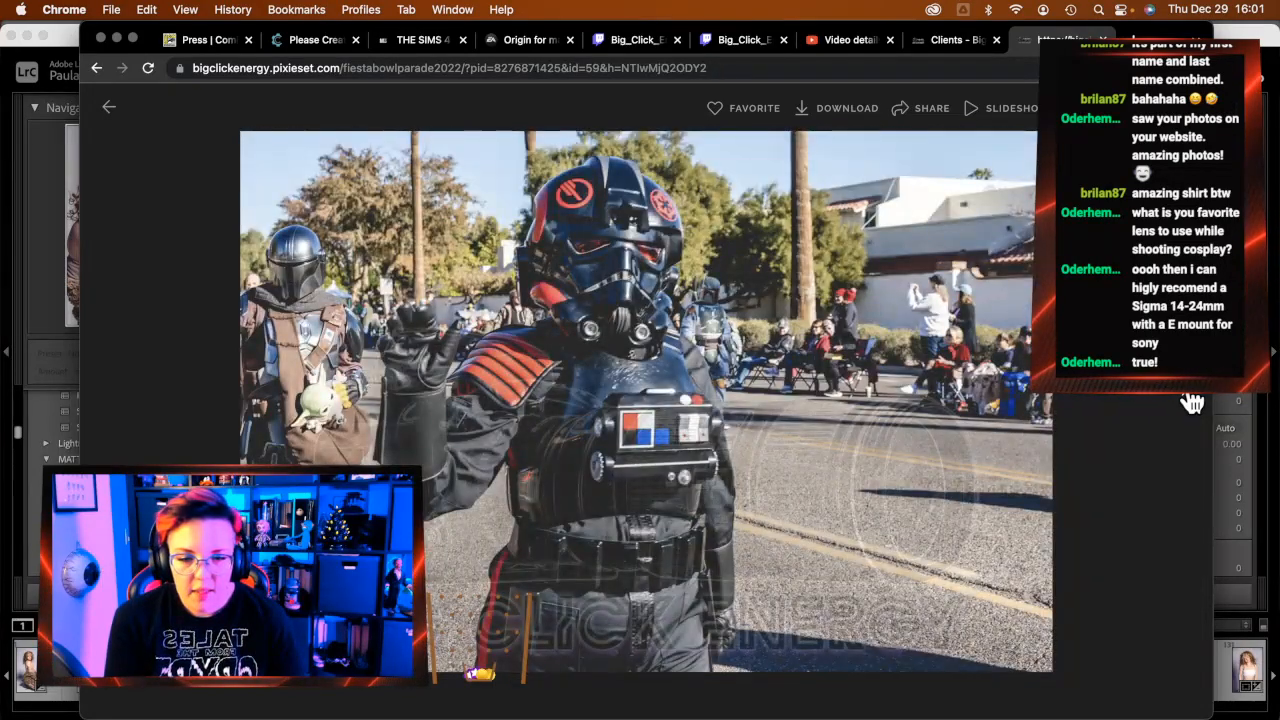
{"action": "left_click", "coordinate": [1192, 402]}
{"action": "left_click", "coordinate": [1192, 402]}
{"action": "key", "text": "Left"}
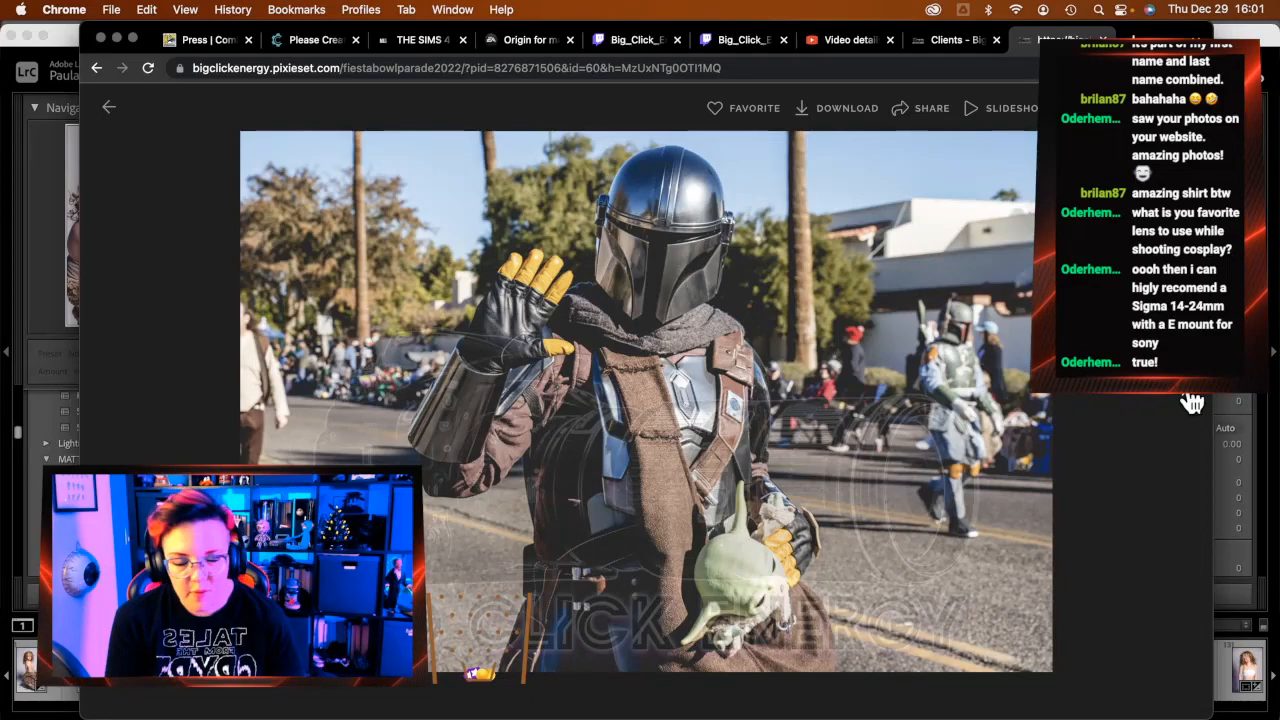
{"action": "left_click", "coordinate": [1192, 402]}
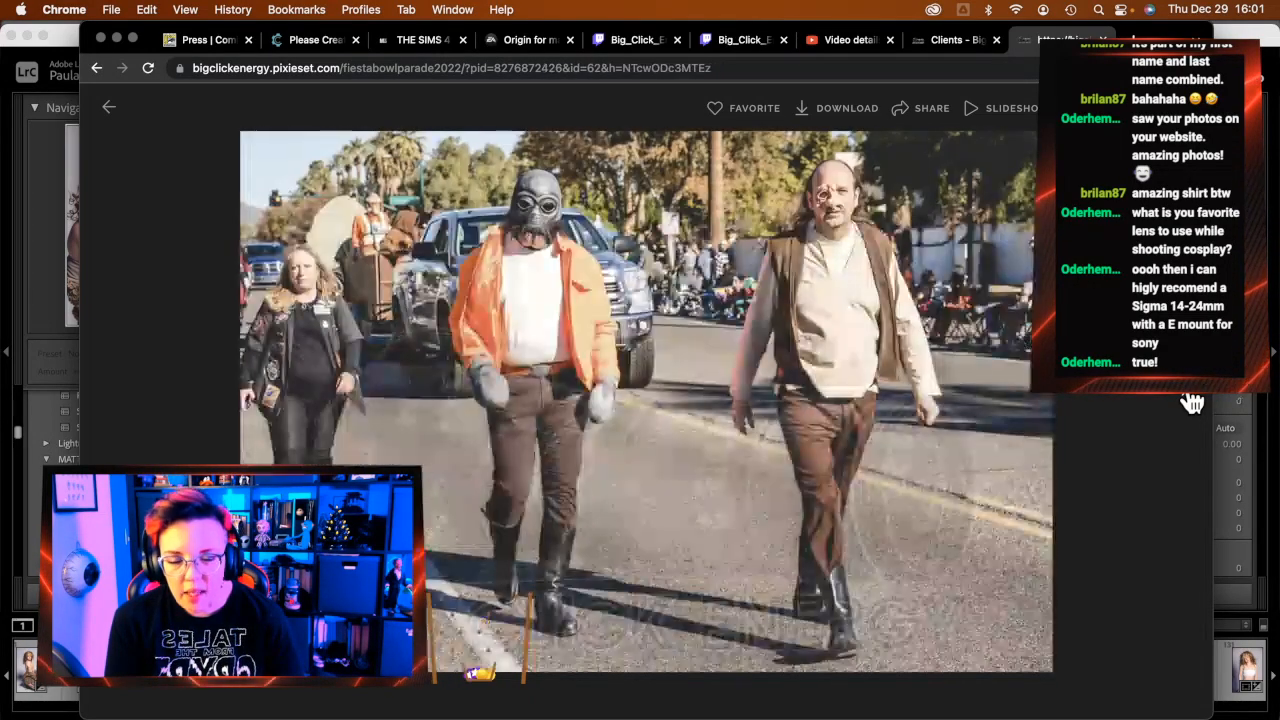
{"action": "left_click", "coordinate": [1192, 402]}
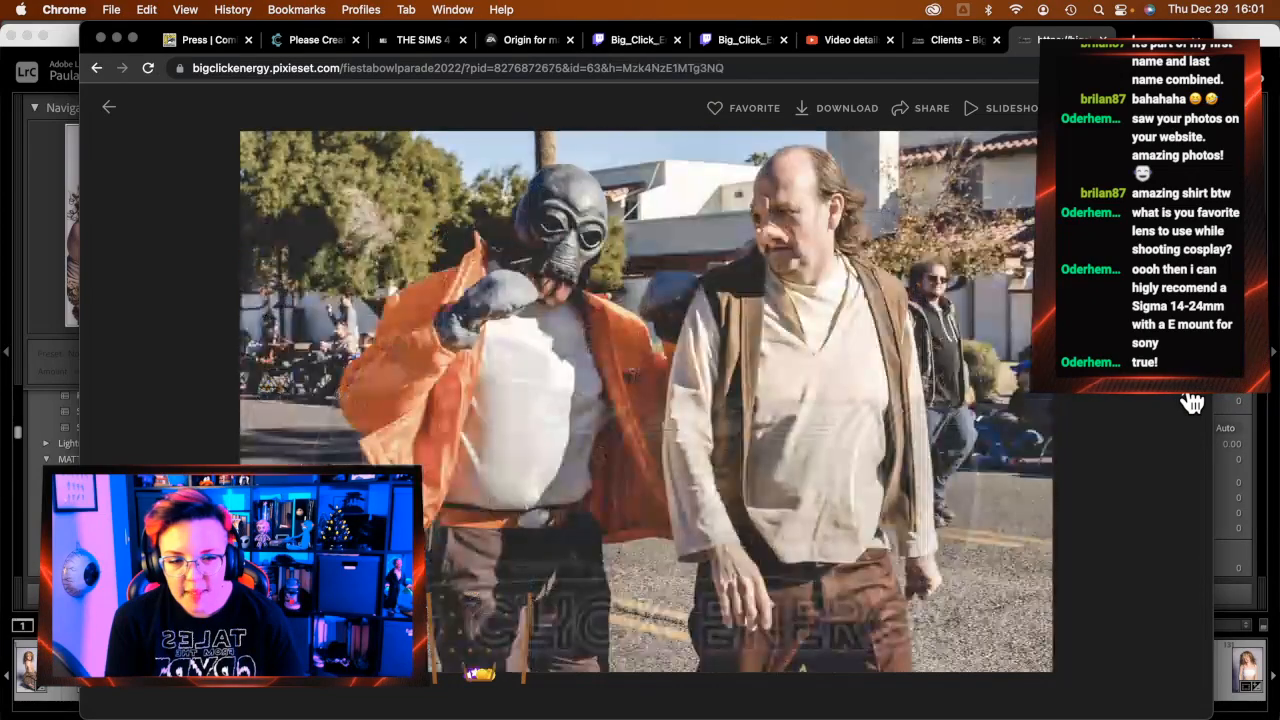
{"action": "left_click", "coordinate": [1192, 402]}
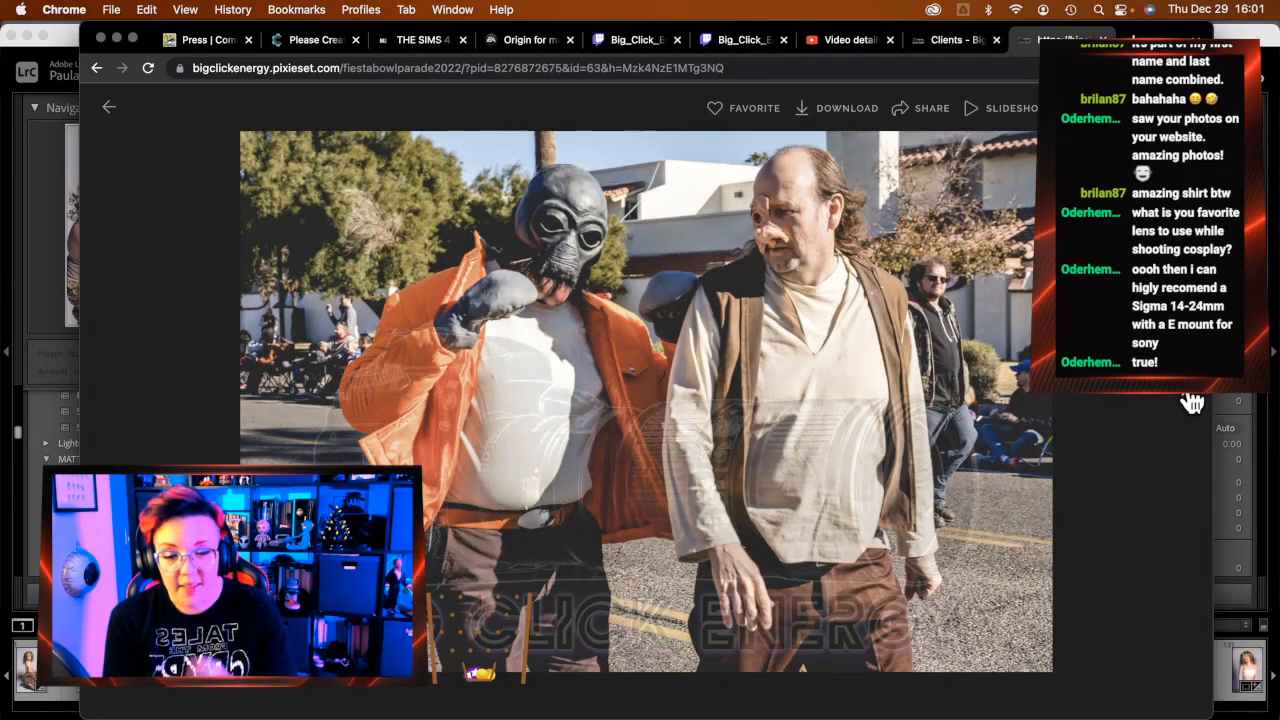
{"action": "left_click", "coordinate": [1192, 402]}
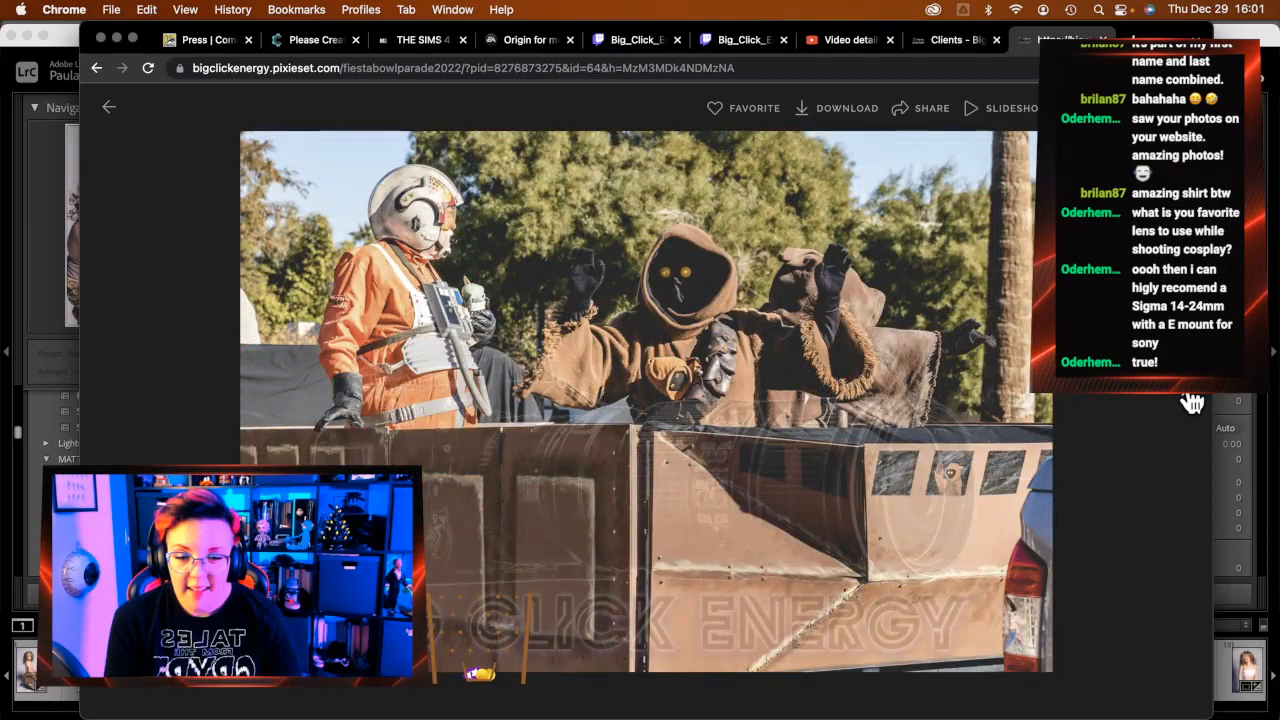
{"action": "left_click", "coordinate": [1192, 402]}
{"action": "left_click", "coordinate": [1192, 402]}
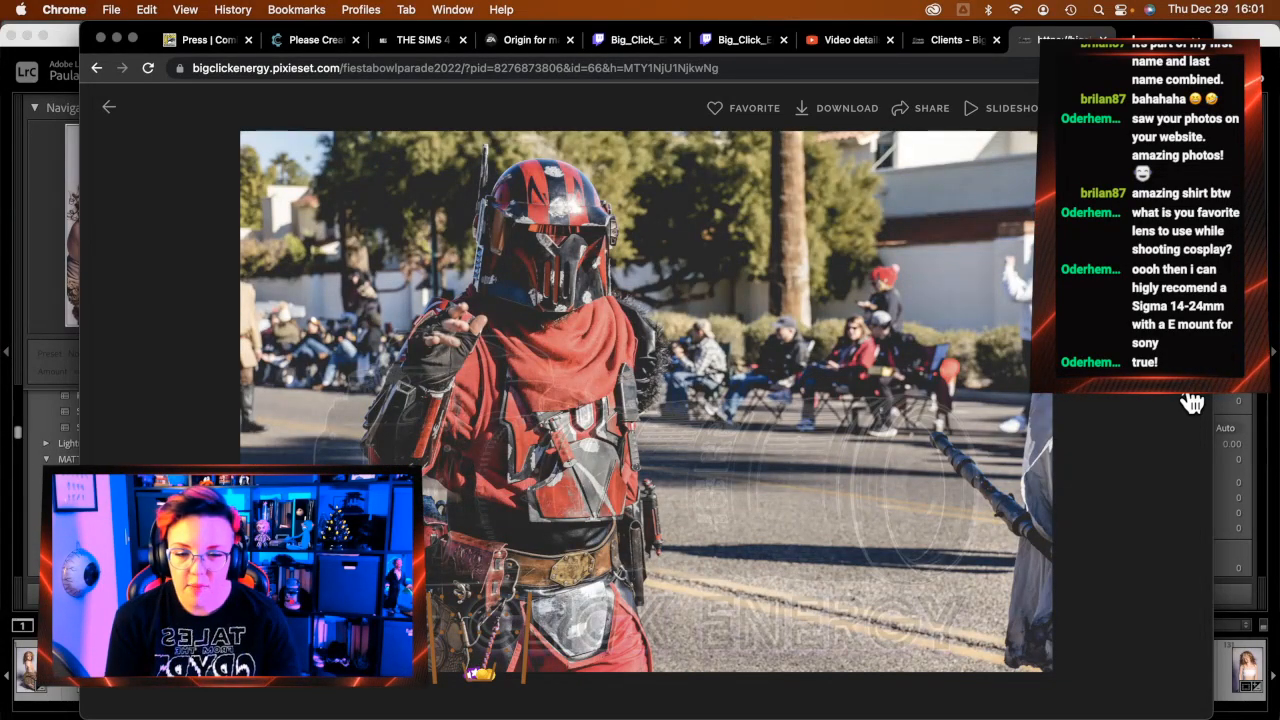
Advance through the Jedi group, young Jedi and jetpack Mandalorian shots to the stormtrooper and TIE pilot
{"action": "left_click", "coordinate": [1192, 402]}
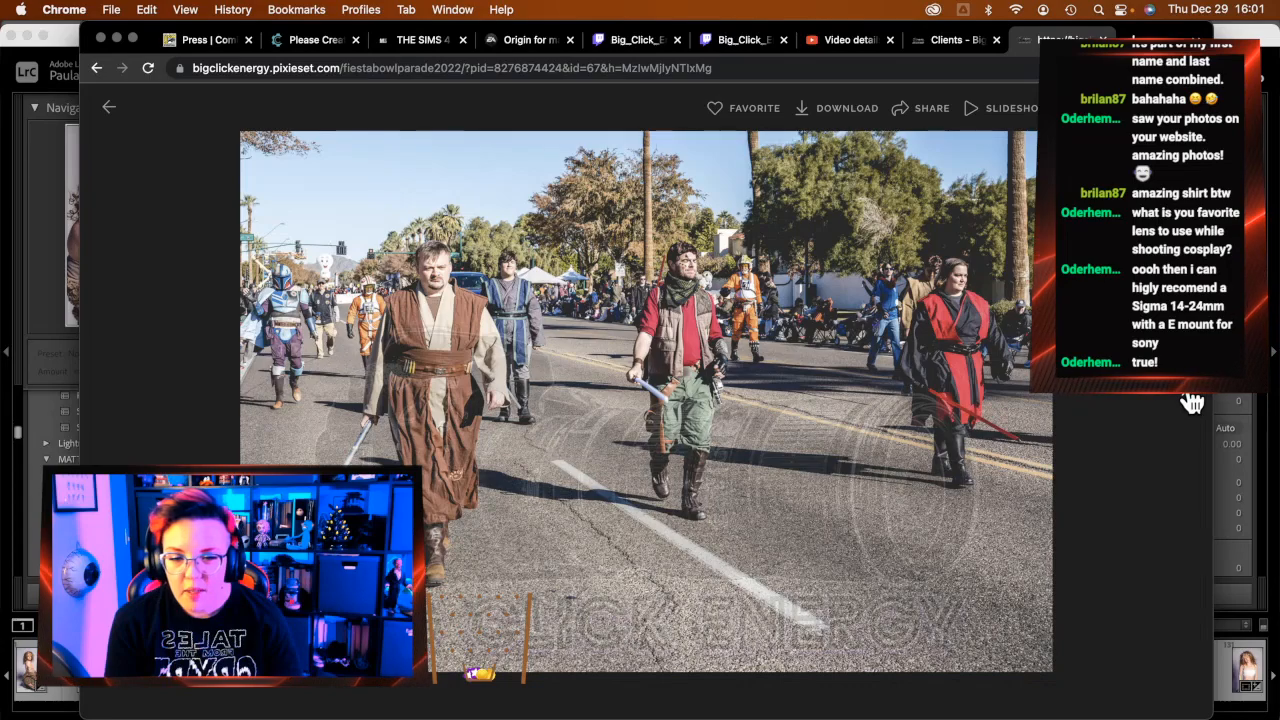
{"action": "left_click", "coordinate": [1192, 402]}
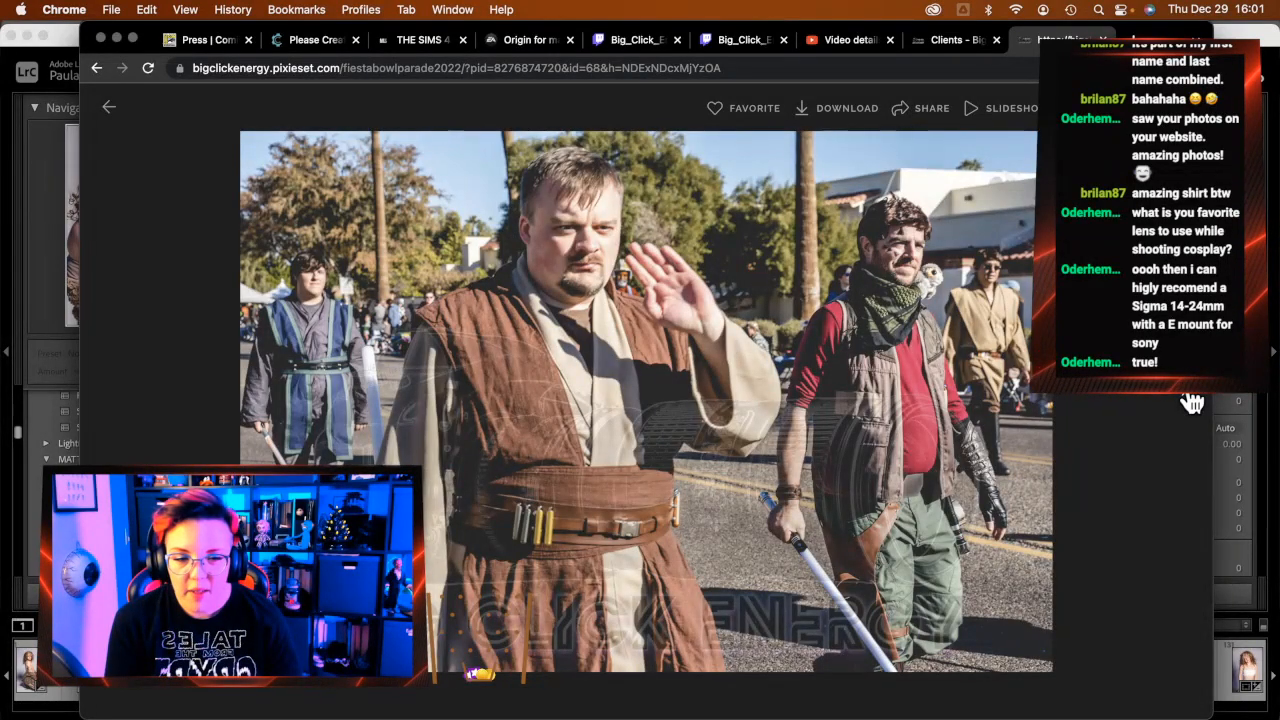
{"action": "left_click", "coordinate": [1192, 402]}
{"action": "key", "text": "Left"}
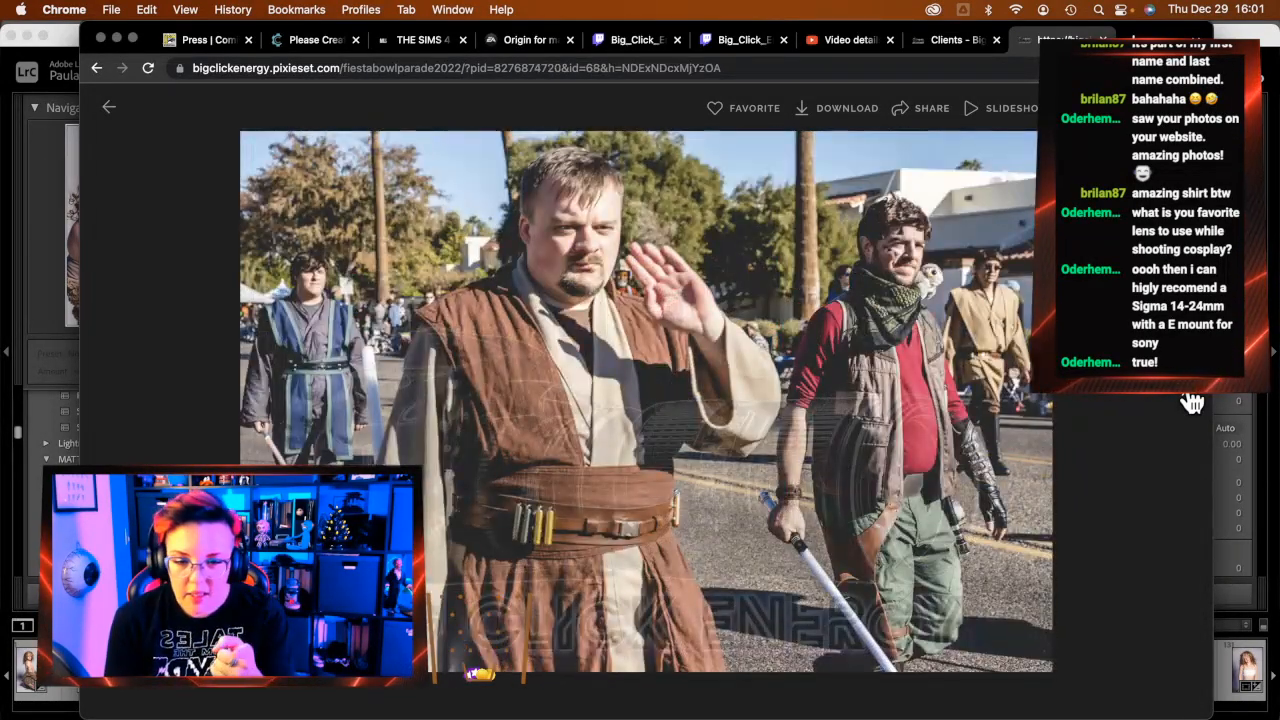
{"action": "left_click", "coordinate": [1192, 402]}
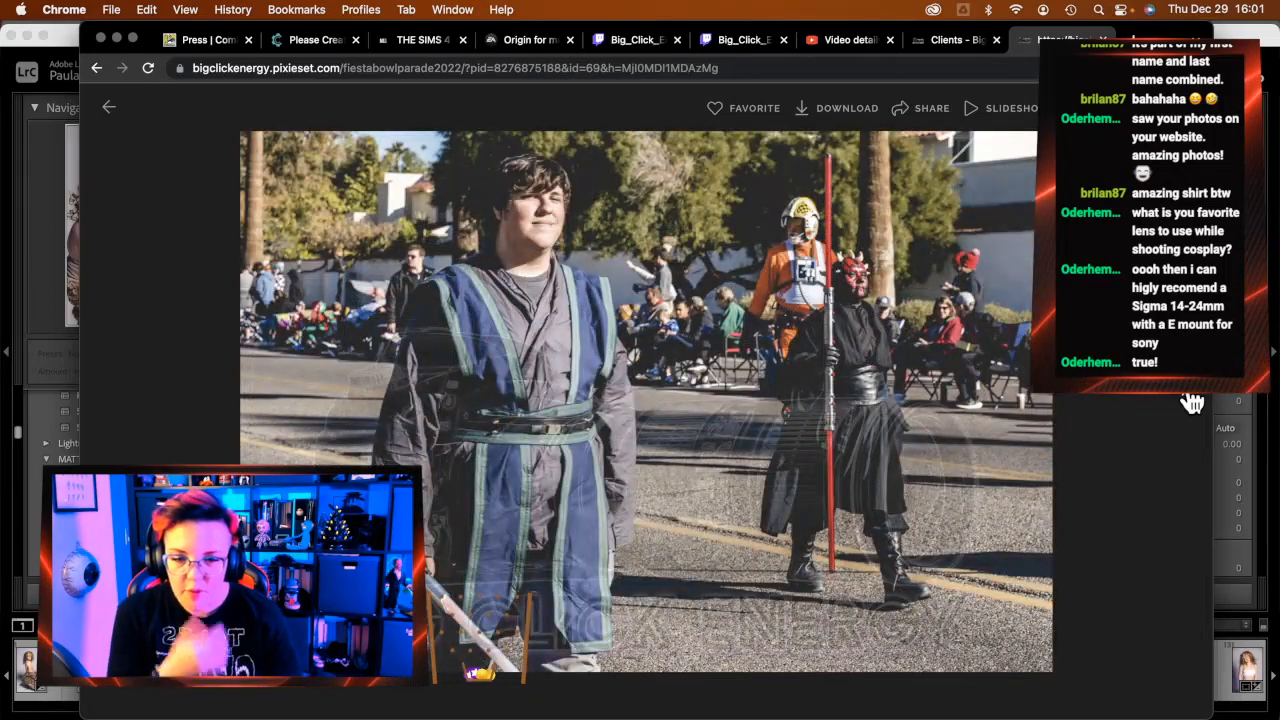
{"action": "left_click", "coordinate": [1192, 402]}
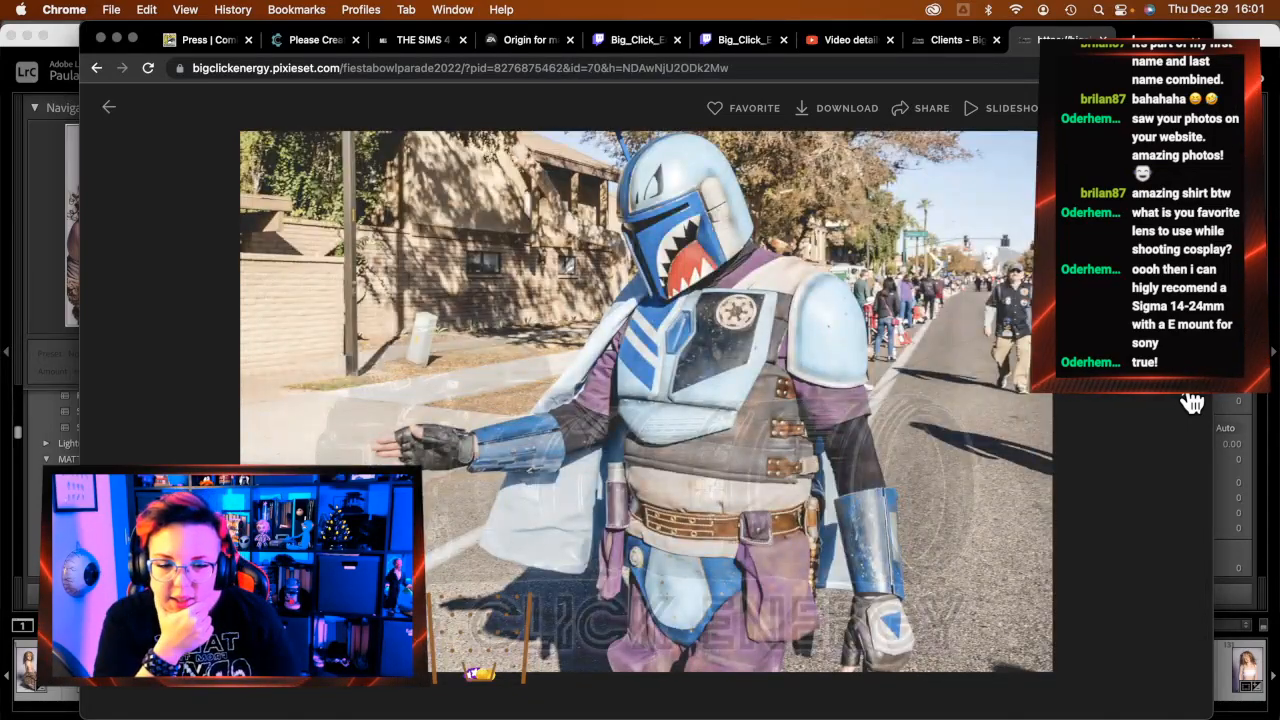
{"action": "left_click", "coordinate": [1192, 402]}
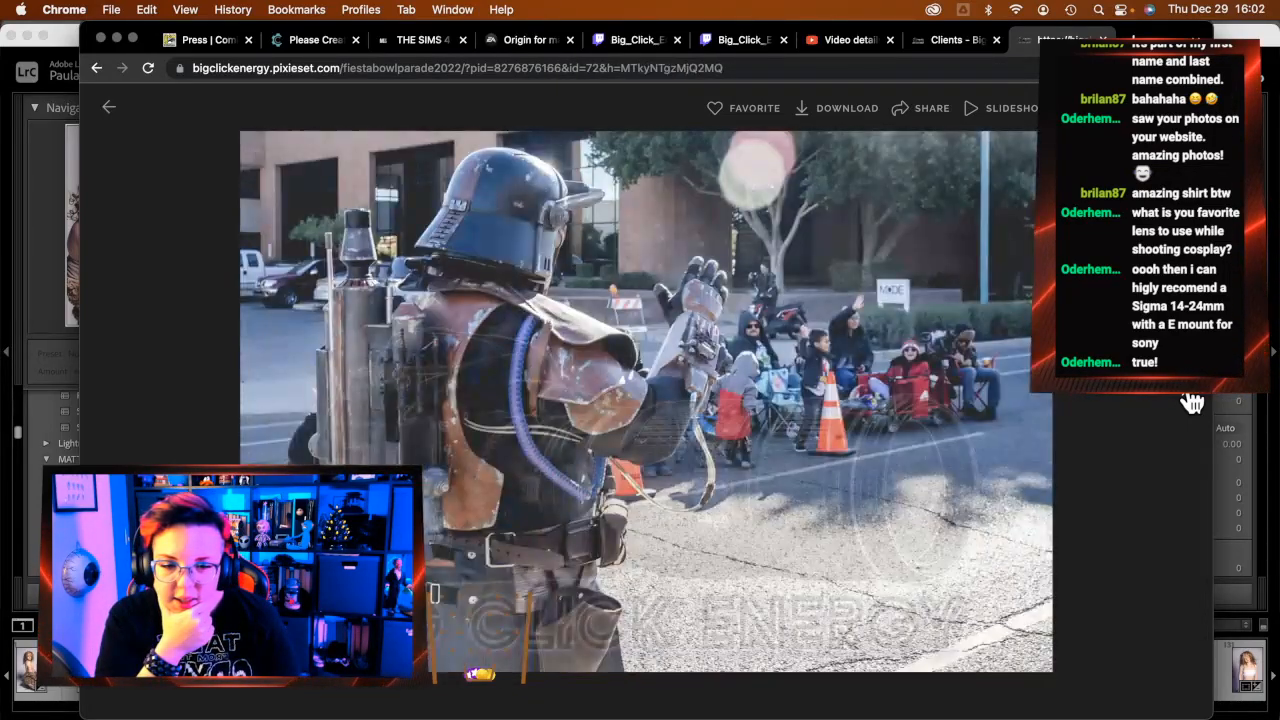
{"action": "left_click", "coordinate": [1192, 402]}
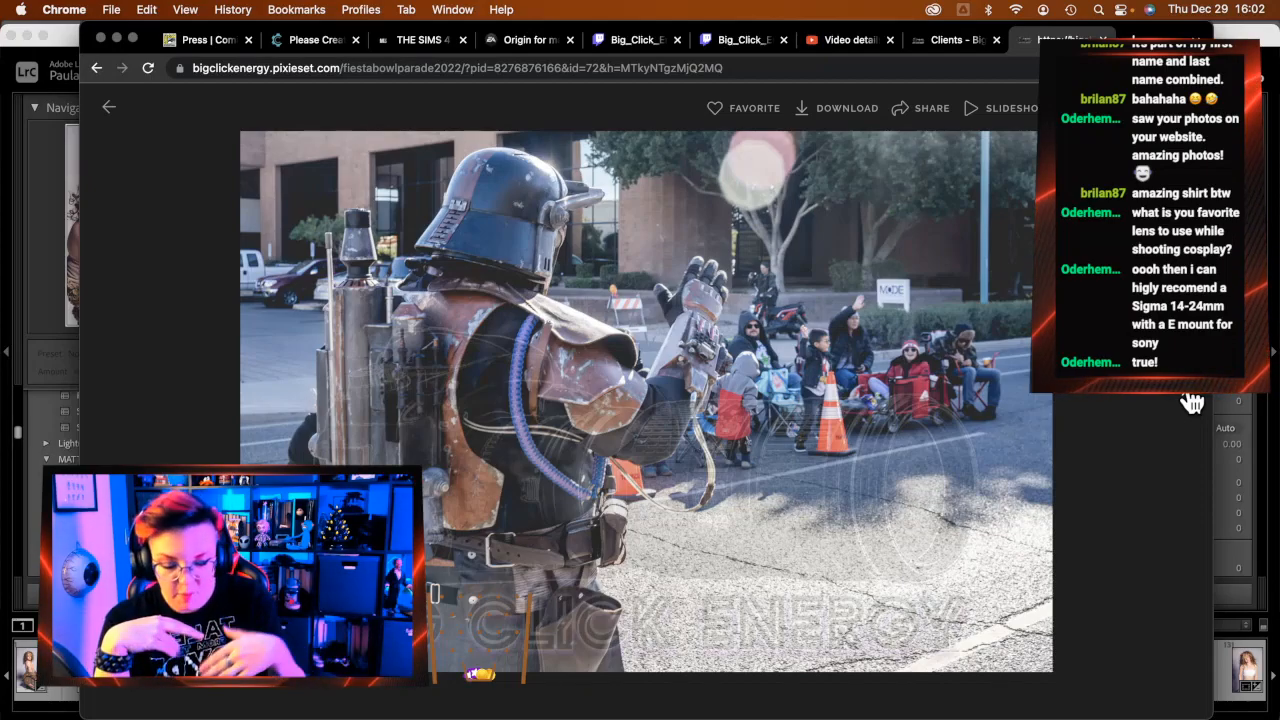
{"action": "left_click", "coordinate": [1192, 402]}
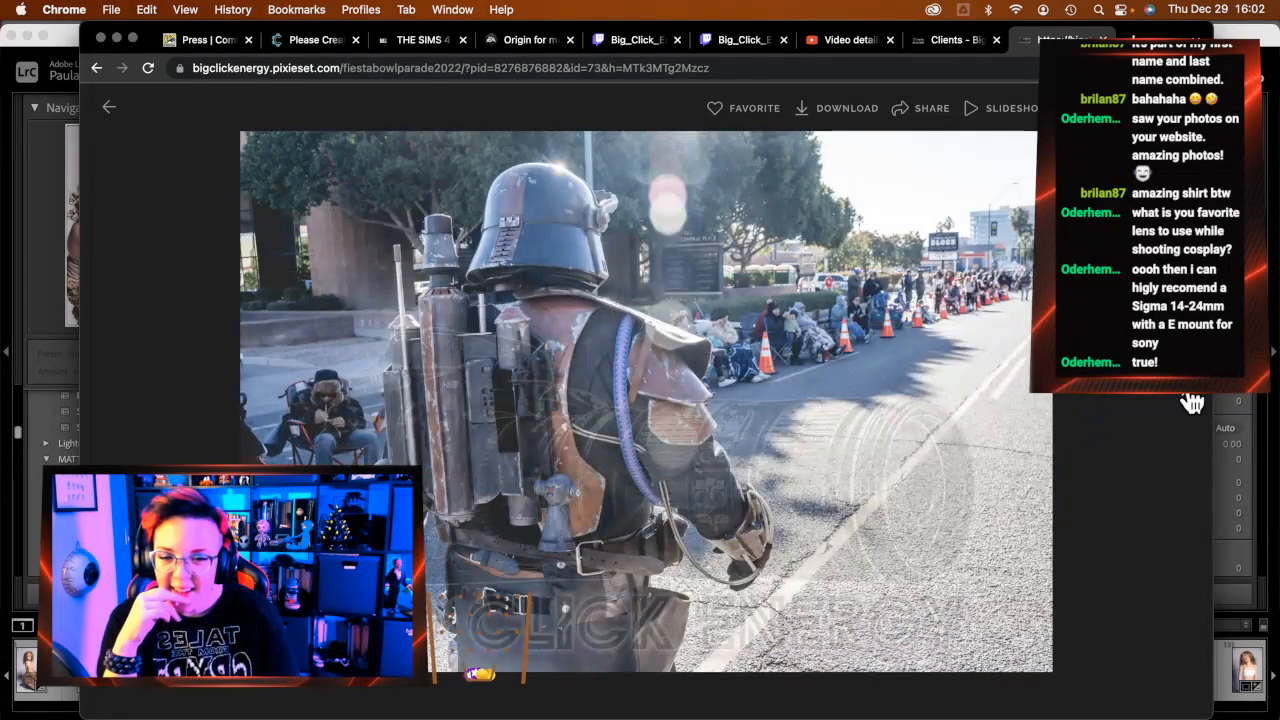
{"action": "left_click", "coordinate": [1192, 402]}
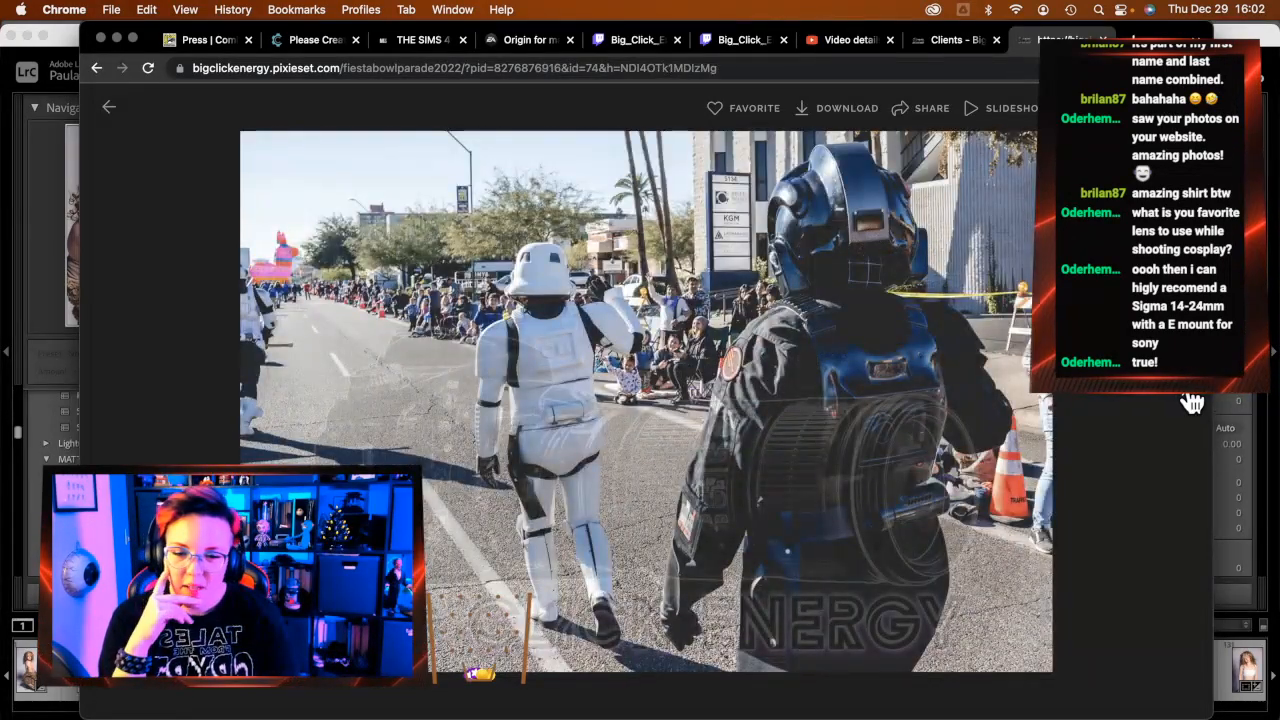
Keep paging past the Boba Fett, stormtrooper banner and closer portrait photos
{"action": "left_click", "coordinate": [1192, 402]}
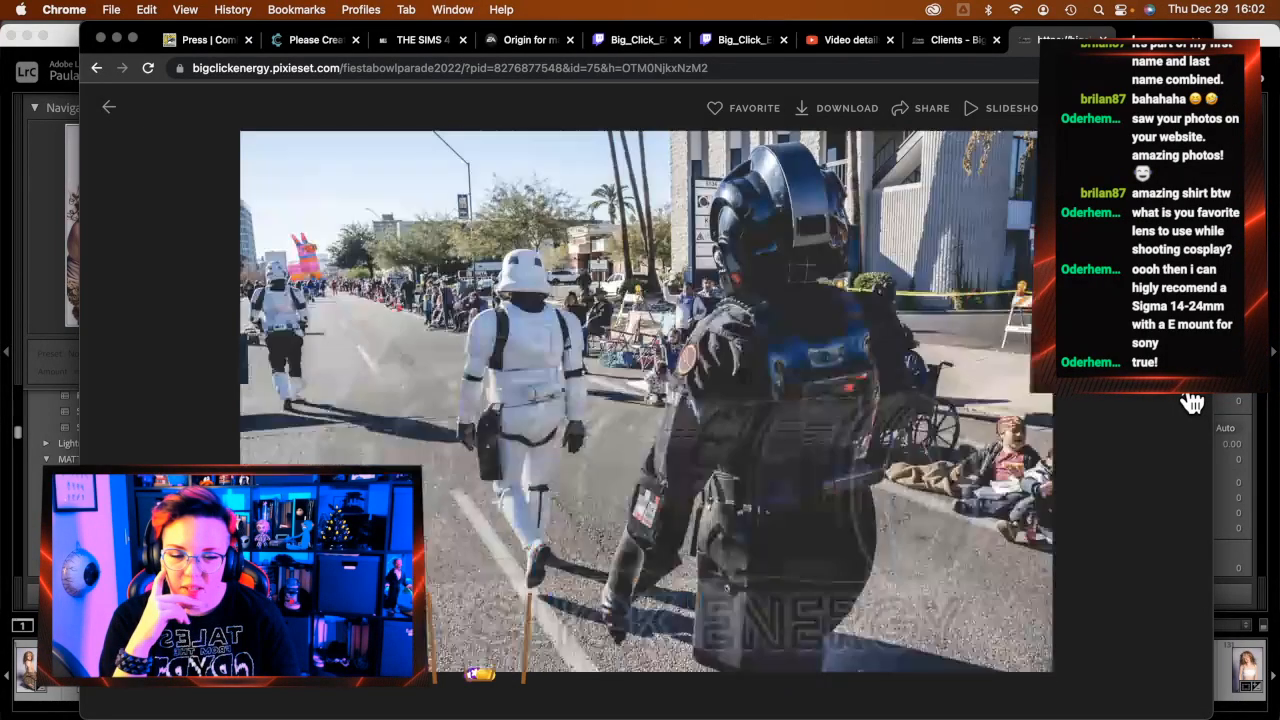
{"action": "left_click", "coordinate": [1192, 402]}
{"action": "left_click", "coordinate": [1192, 402]}
{"action": "left_click", "coordinate": [1192, 402]}
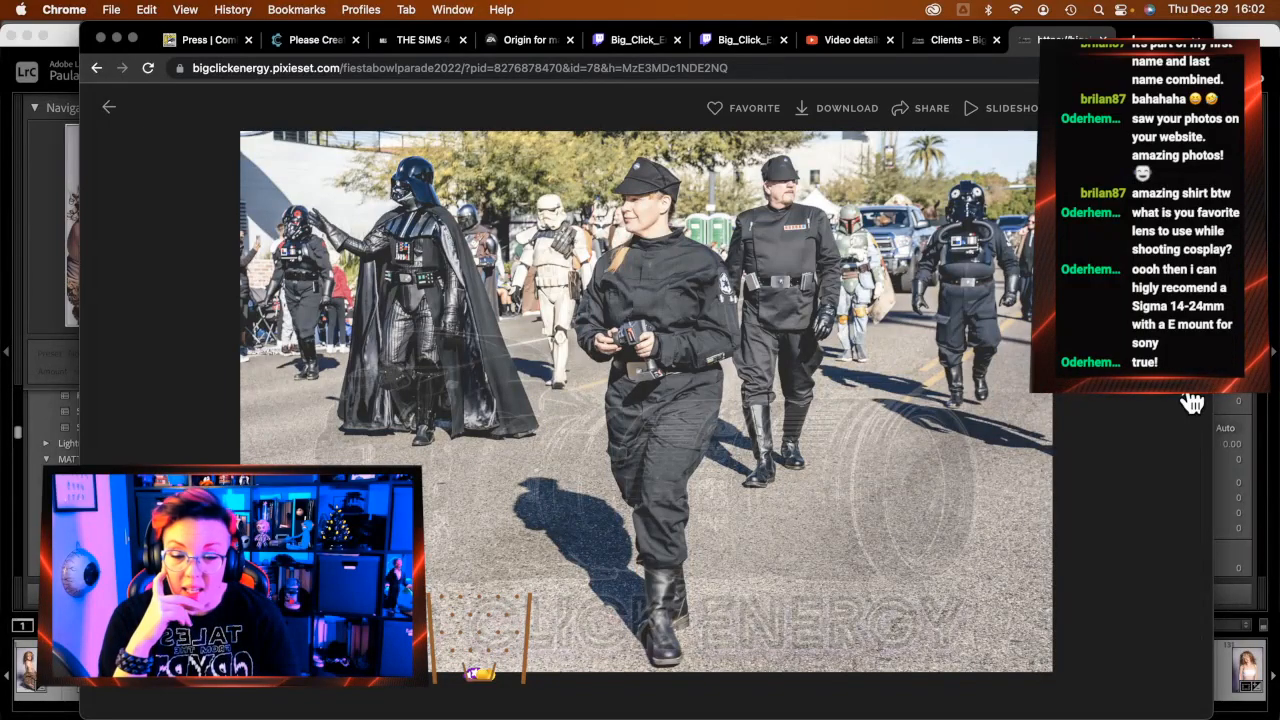
{"action": "left_click", "coordinate": [1192, 402]}
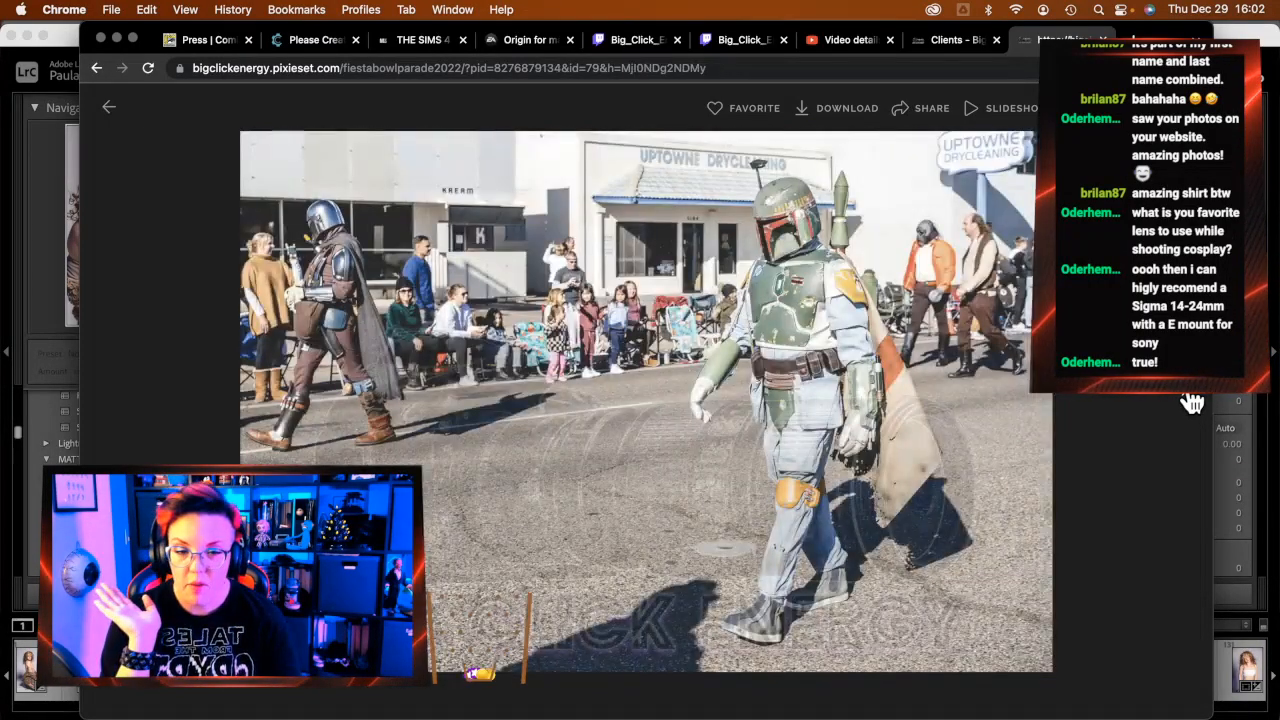
{"action": "left_click", "coordinate": [1192, 402]}
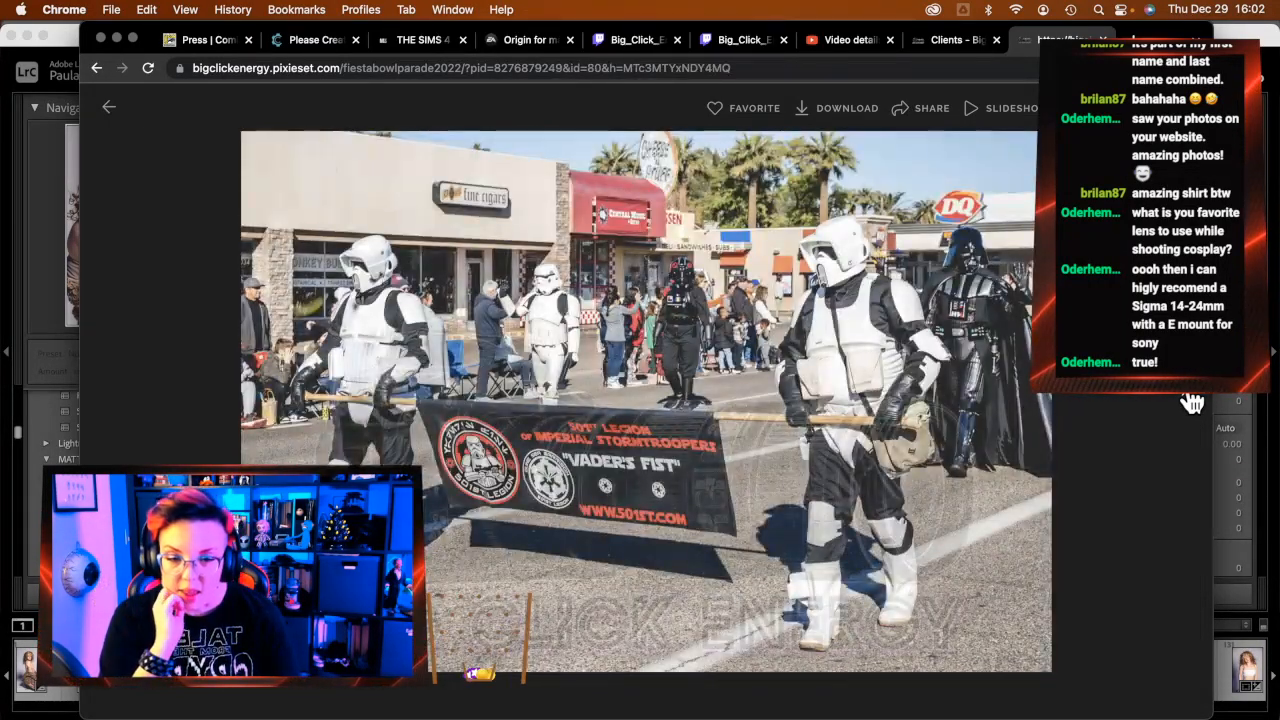
{"action": "left_click", "coordinate": [1192, 402]}
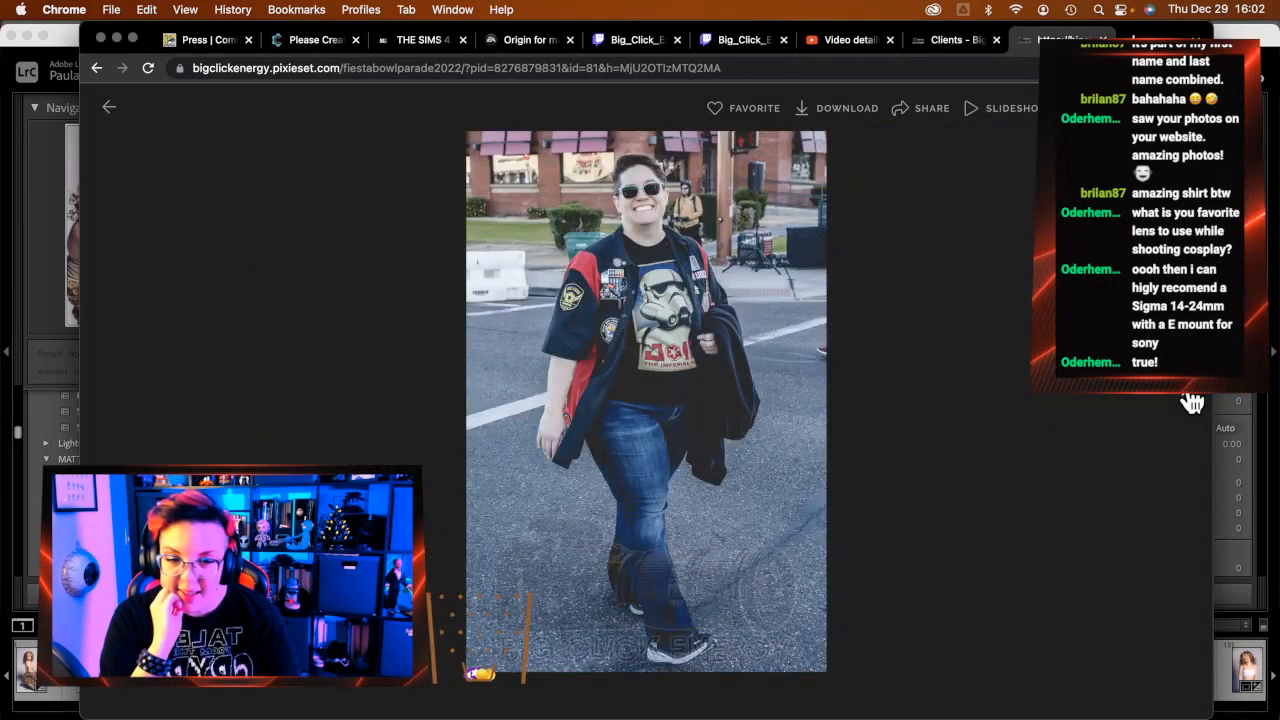
{"action": "left_click", "coordinate": [1192, 402]}
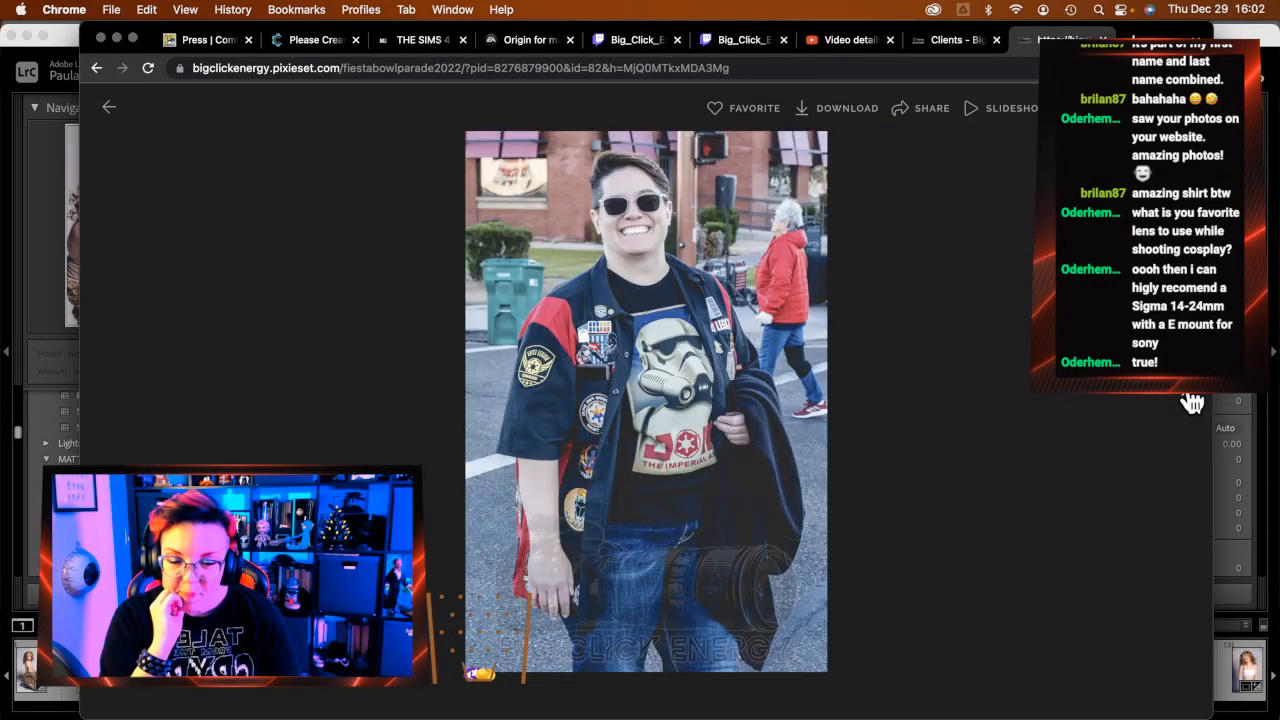
{"action": "left_click", "coordinate": [1192, 402]}
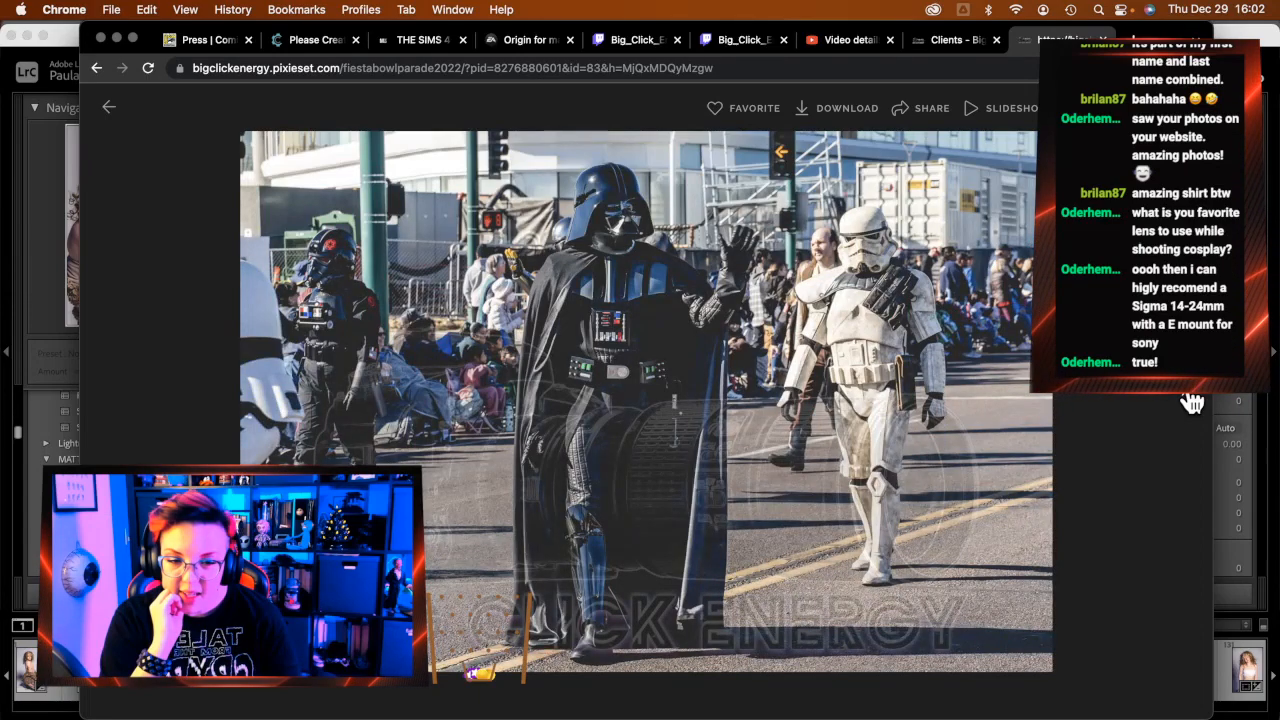
{"action": "left_click", "coordinate": [1192, 402]}
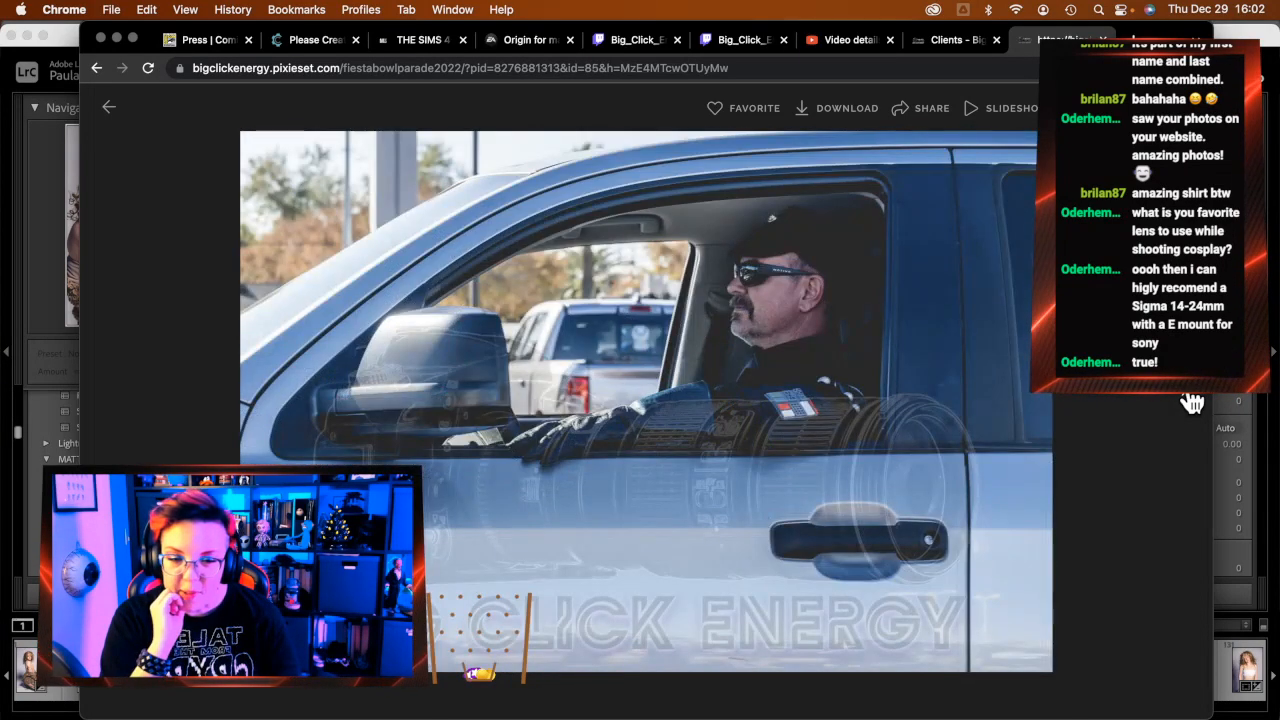
{"action": "left_click", "coordinate": [1192, 402]}
{"action": "left_click", "coordinate": [1192, 402]}
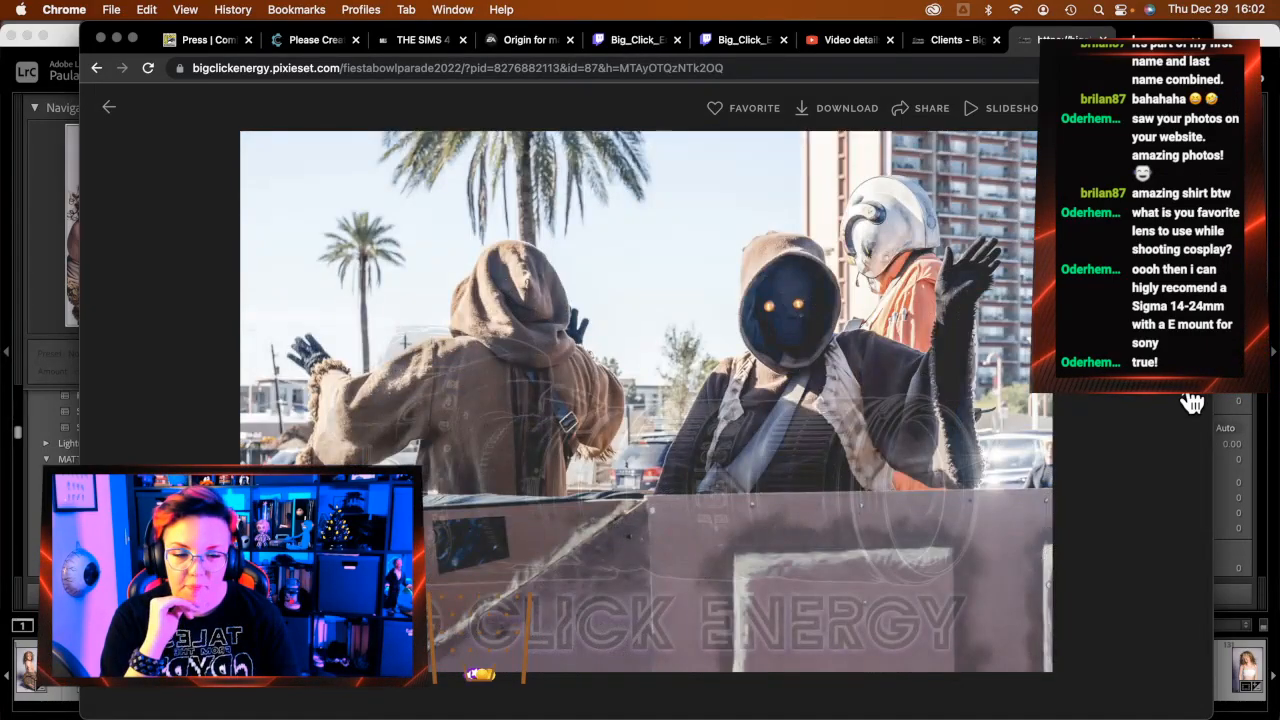
Continue past the crouching Mandalorian, Jedi woman and Darth Maul shots to photo 97
{"action": "left_click", "coordinate": [1192, 402]}
{"action": "left_click", "coordinate": [1192, 402]}
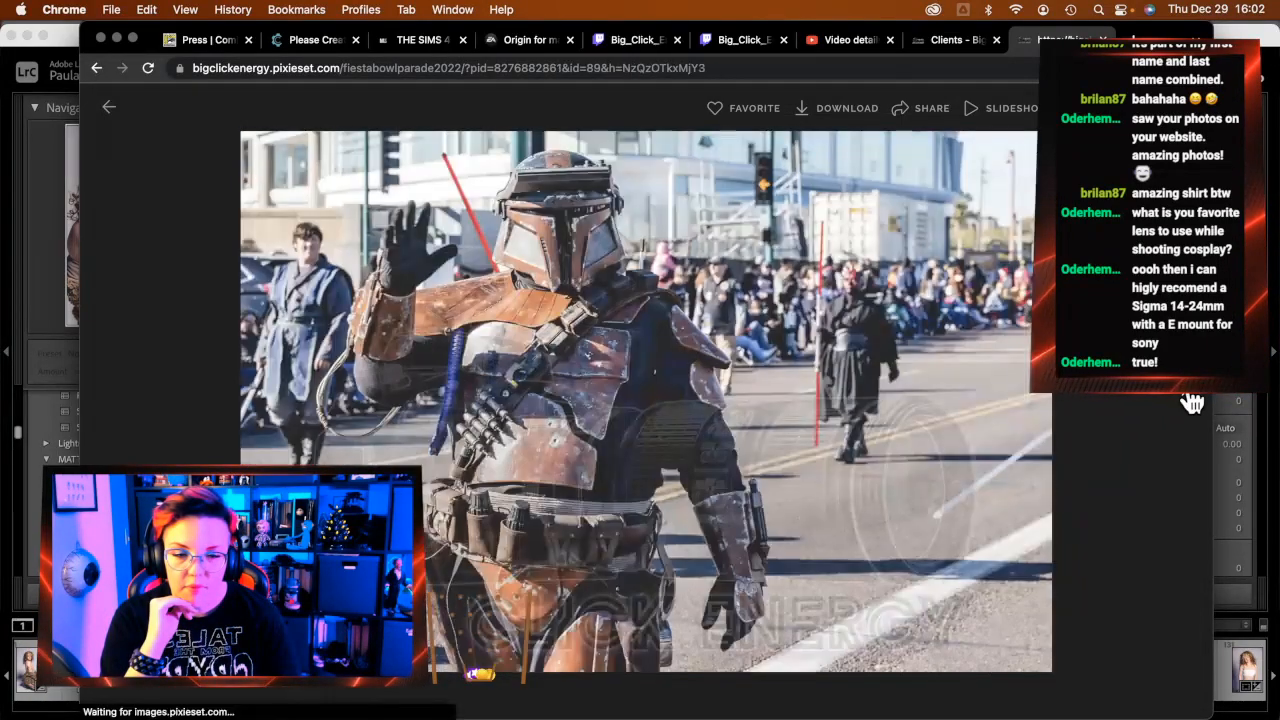
{"action": "left_click", "coordinate": [1192, 402]}
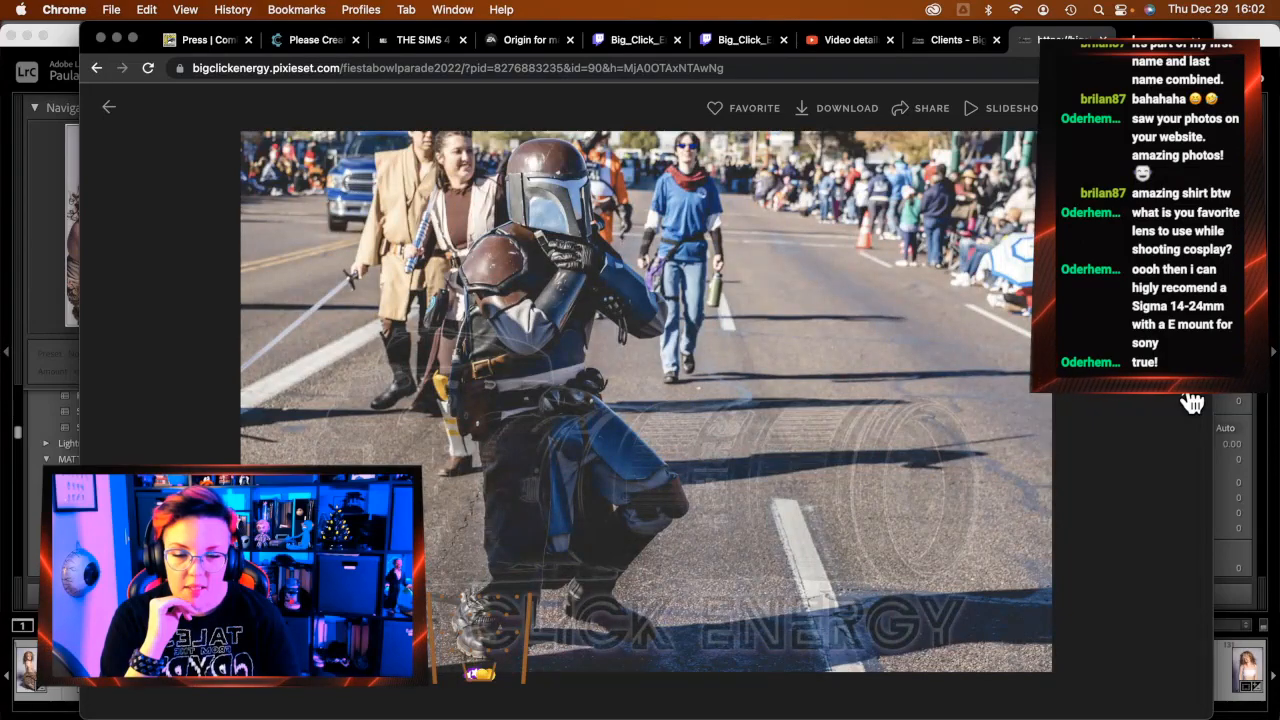
{"action": "left_click", "coordinate": [1192, 402]}
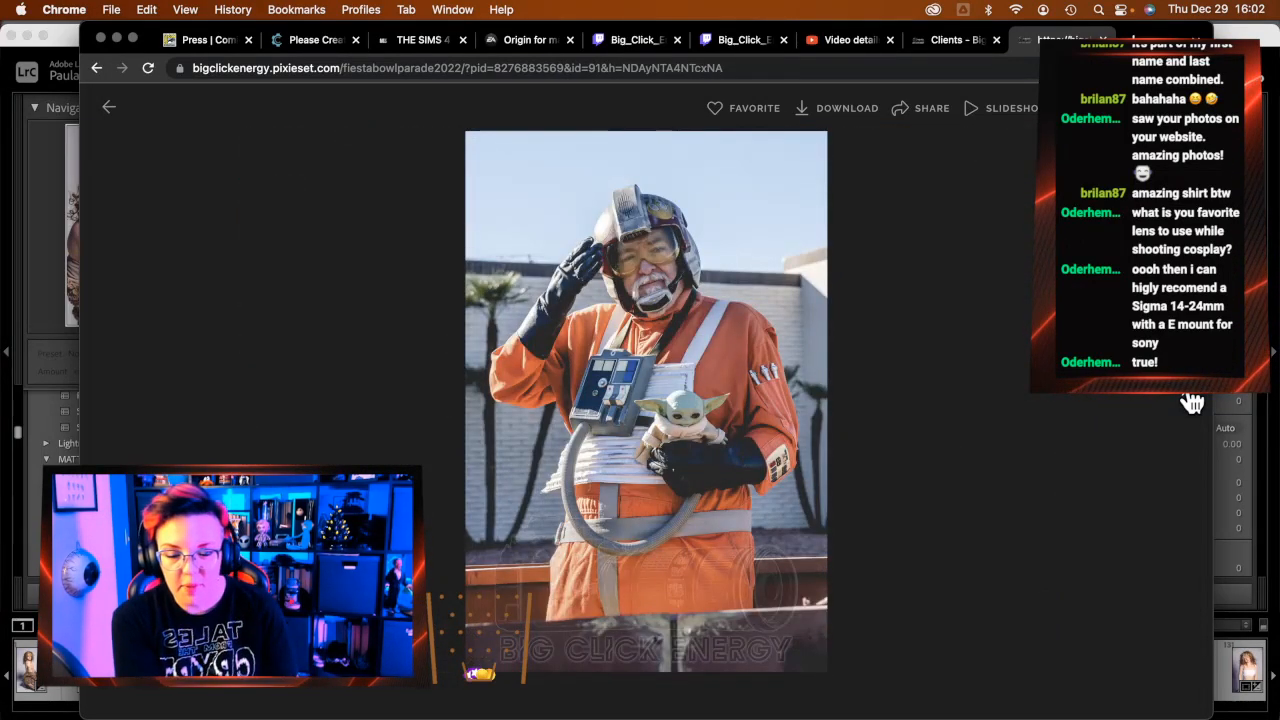
{"action": "left_click", "coordinate": [1192, 402]}
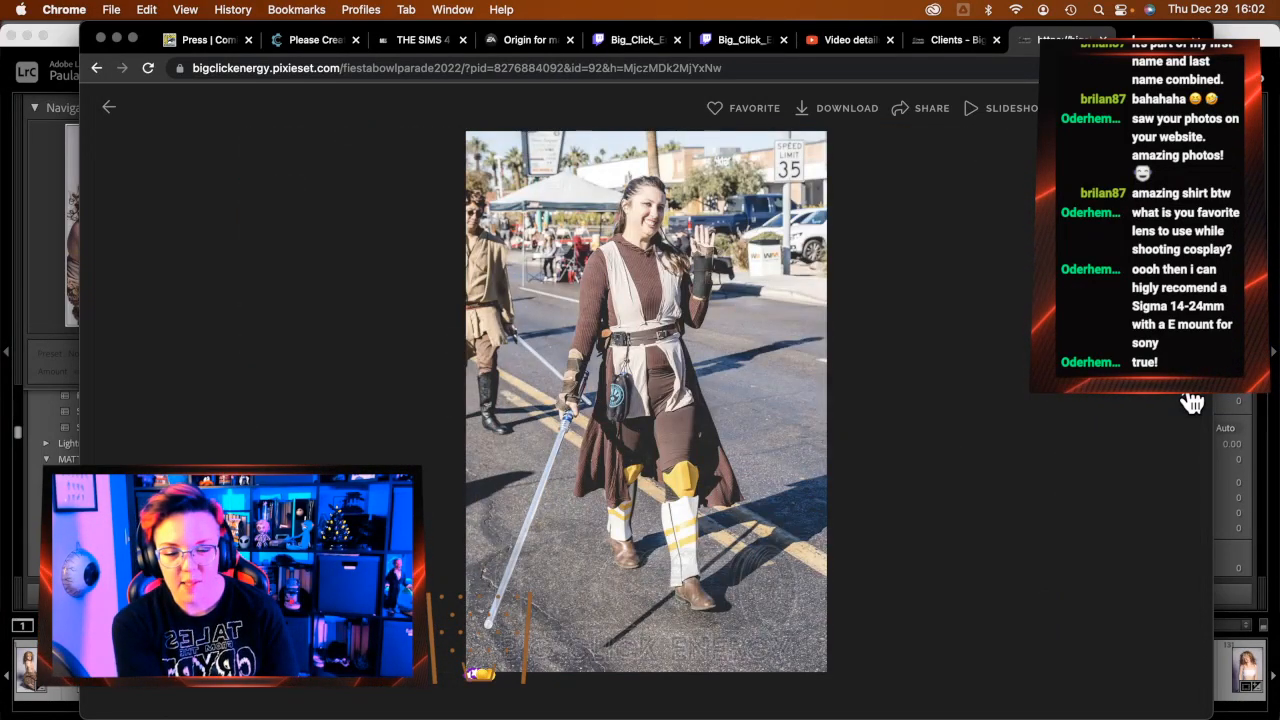
{"action": "left_click", "coordinate": [1192, 402]}
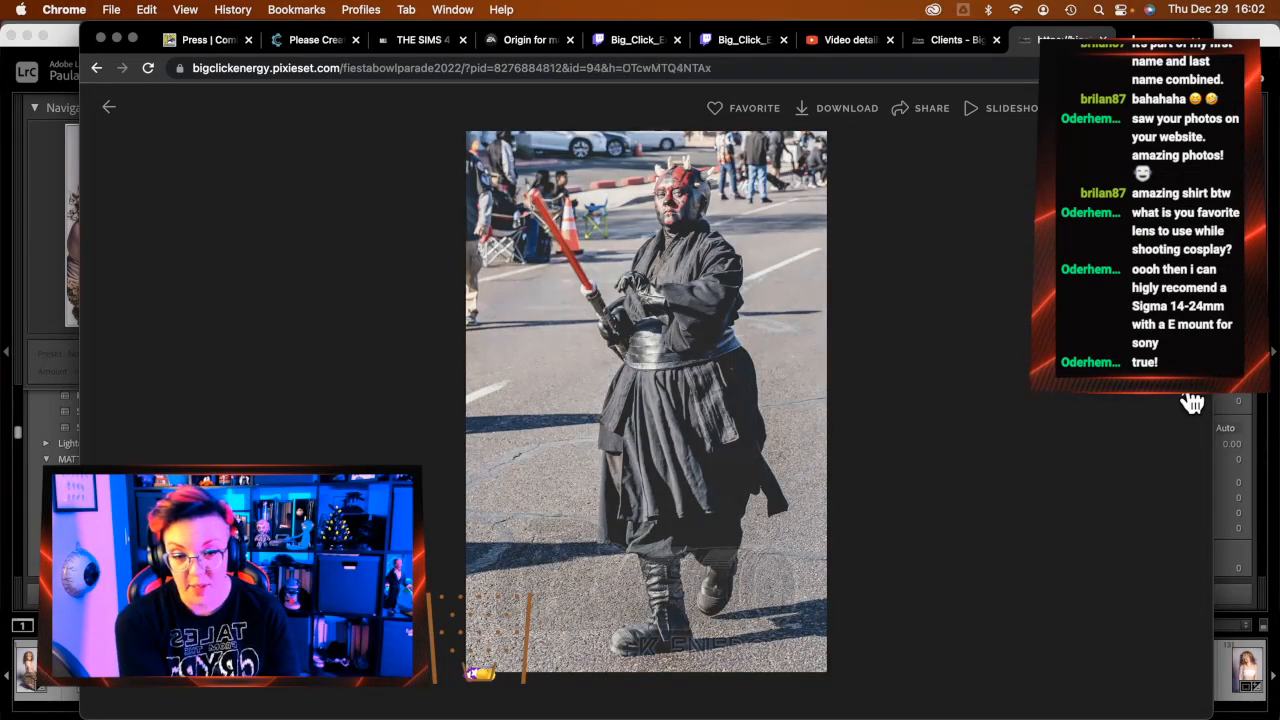
{"action": "left_click", "coordinate": [1192, 402]}
{"action": "left_click", "coordinate": [1192, 402]}
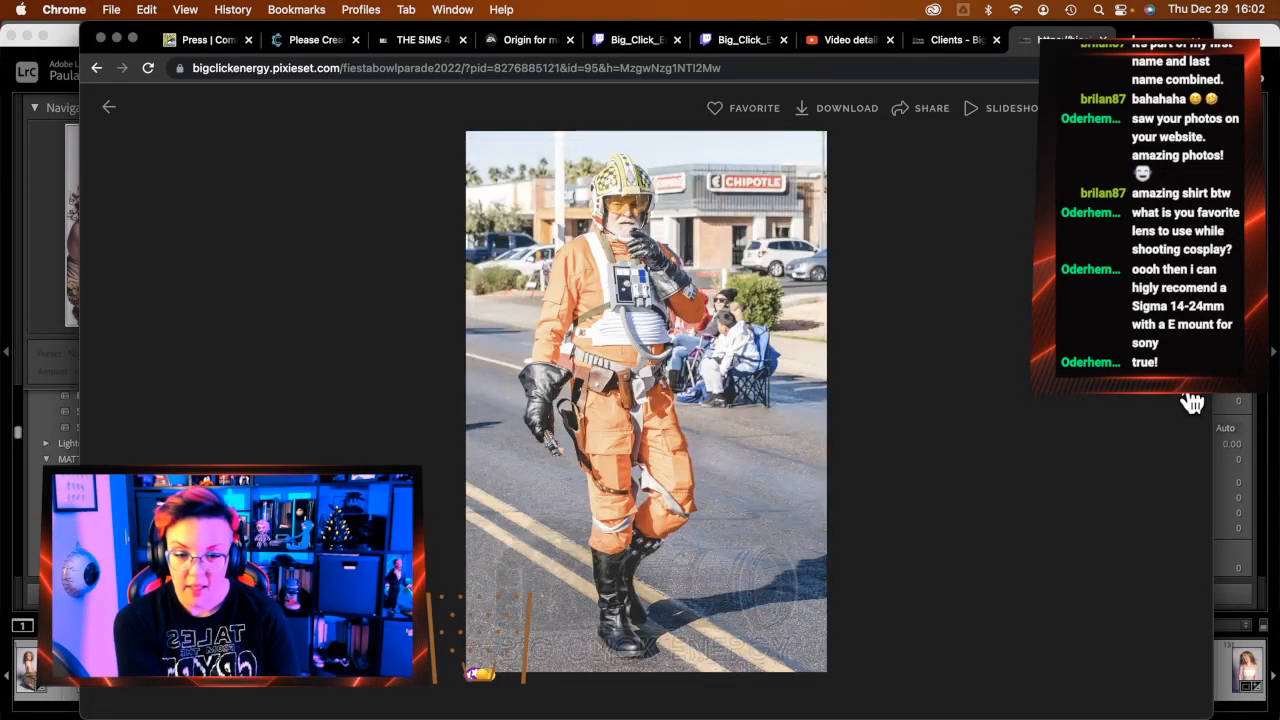
{"action": "left_click", "coordinate": [1192, 402]}
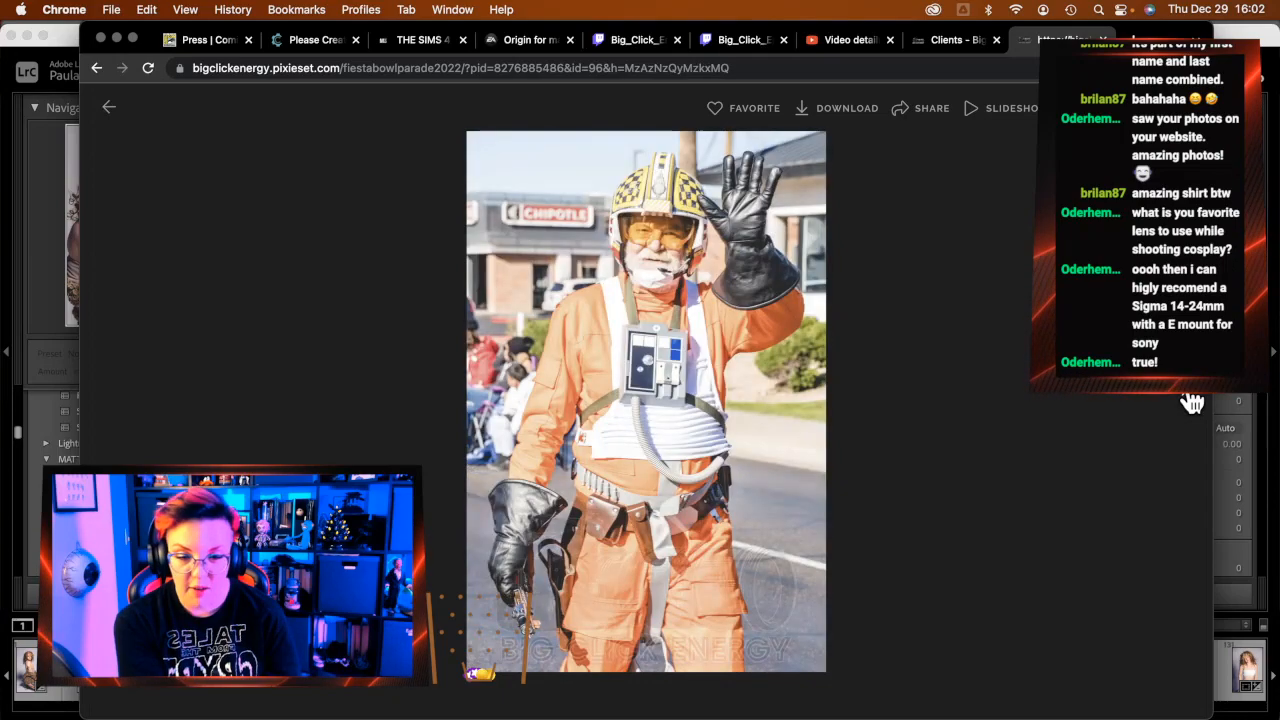
{"action": "left_click", "coordinate": [1192, 402]}
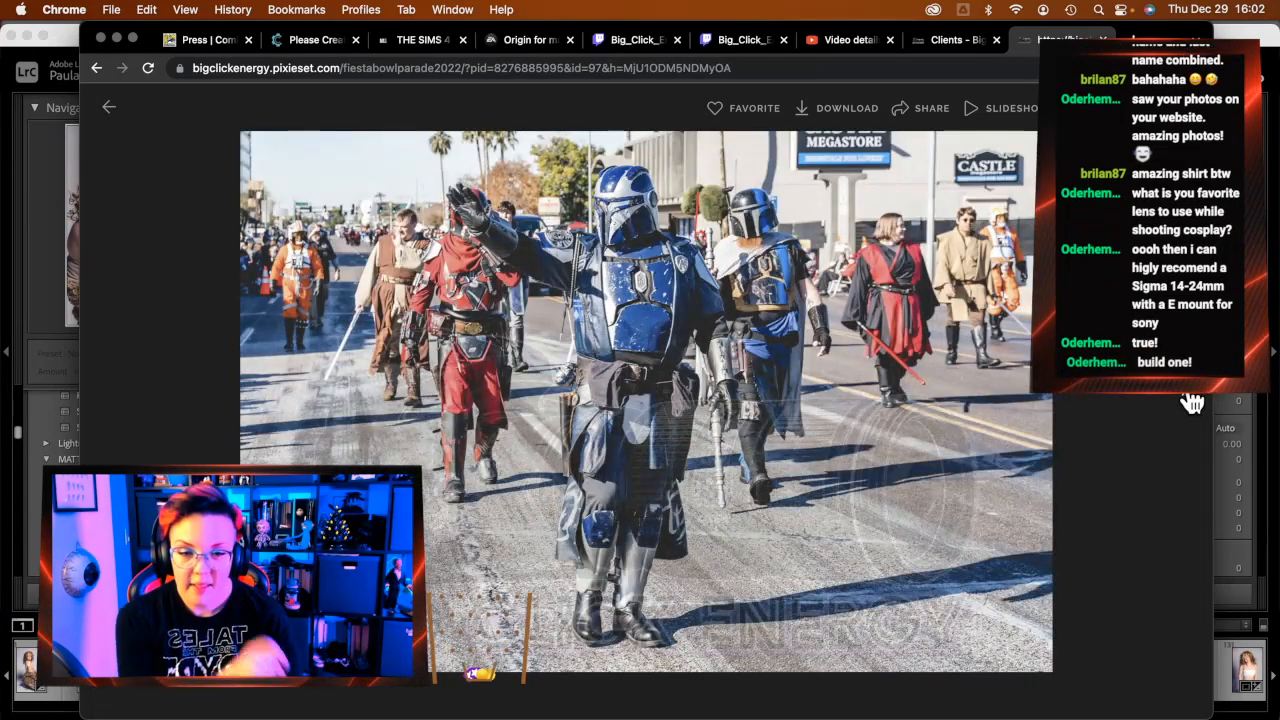
Advance past the Mandalorian close-up, waving stormtrooper and saluting officer to the rusty-armoured Mandalorian
{"action": "left_click", "coordinate": [1192, 402]}
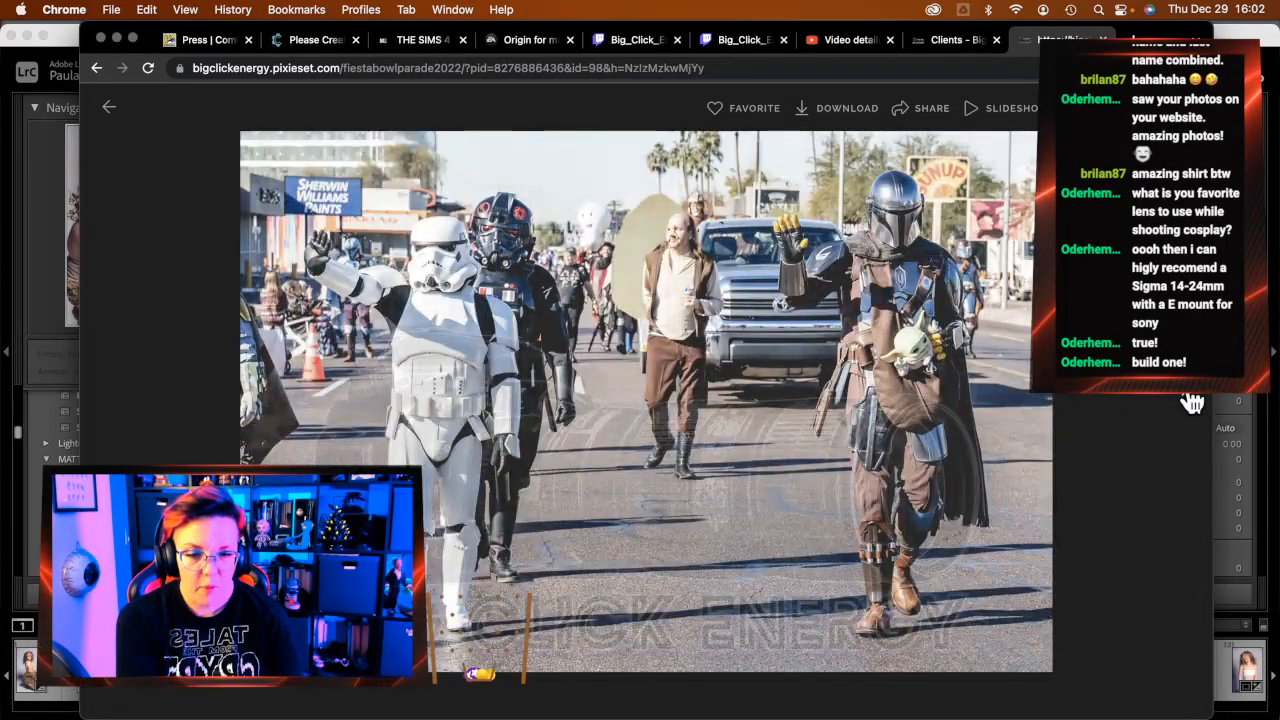
{"action": "left_click", "coordinate": [1192, 402]}
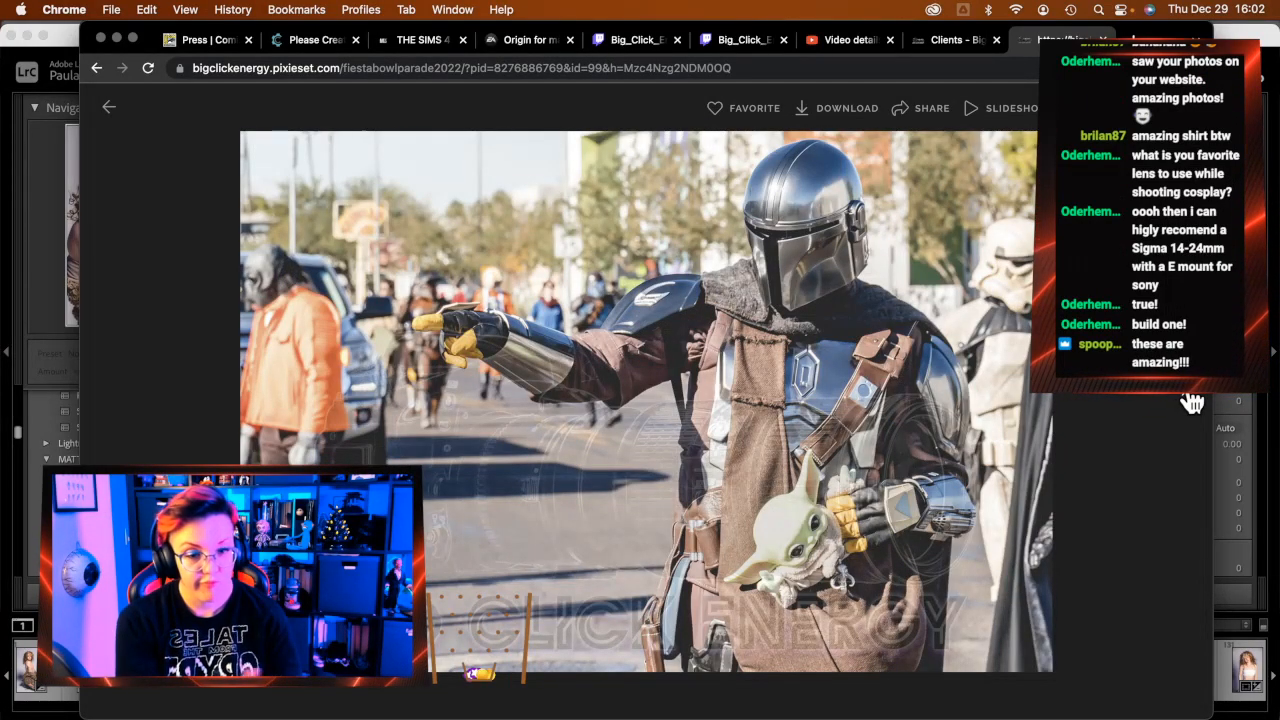
{"action": "left_click", "coordinate": [1192, 402]}
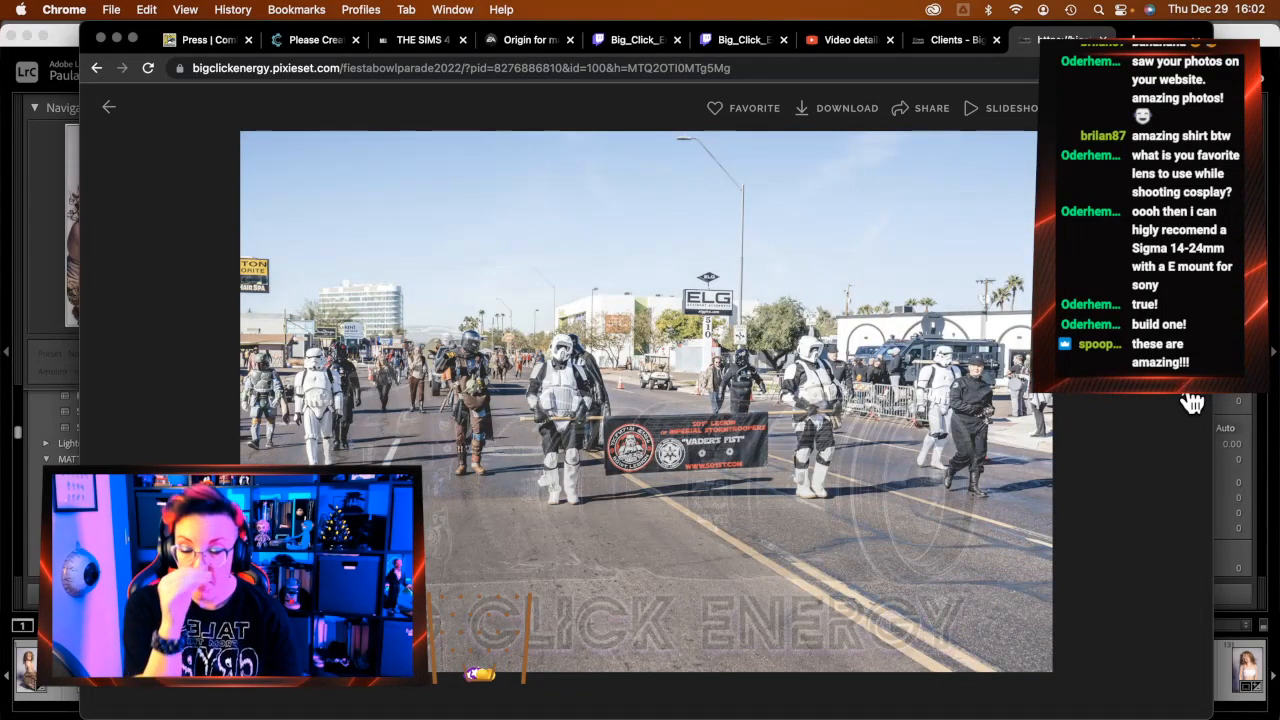
{"action": "left_click", "coordinate": [1192, 402]}
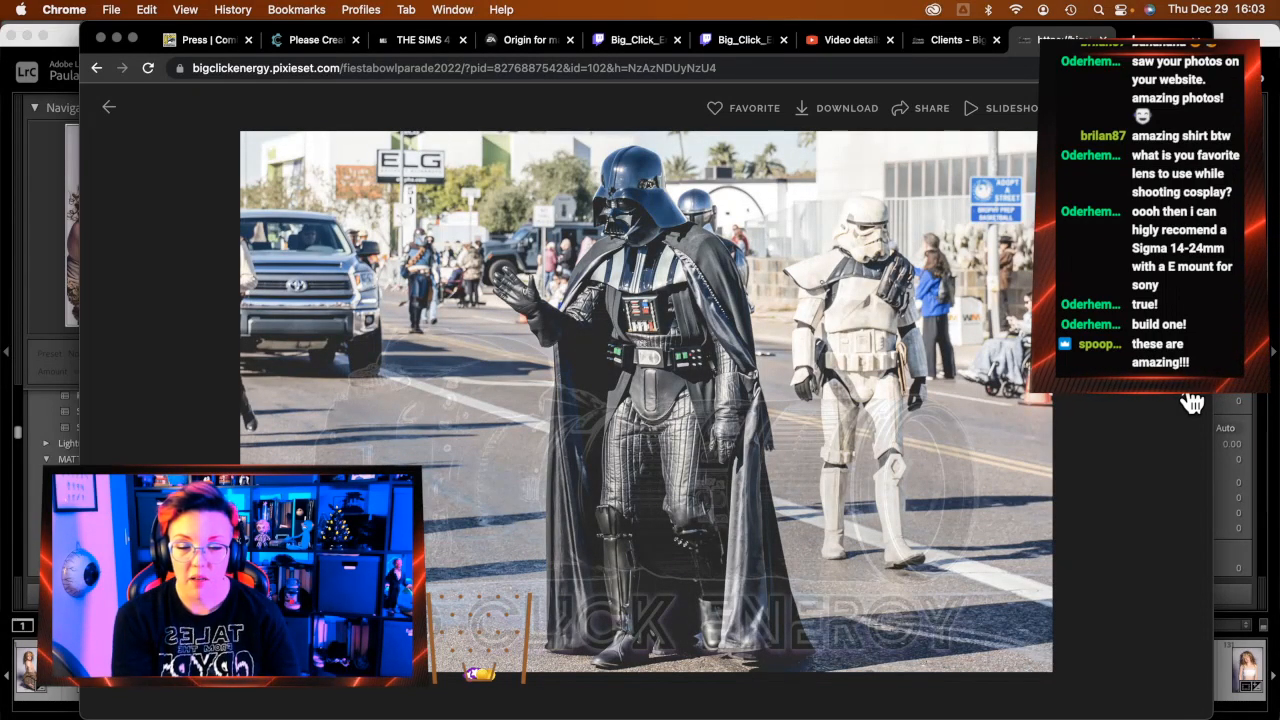
{"action": "left_click", "coordinate": [1192, 402]}
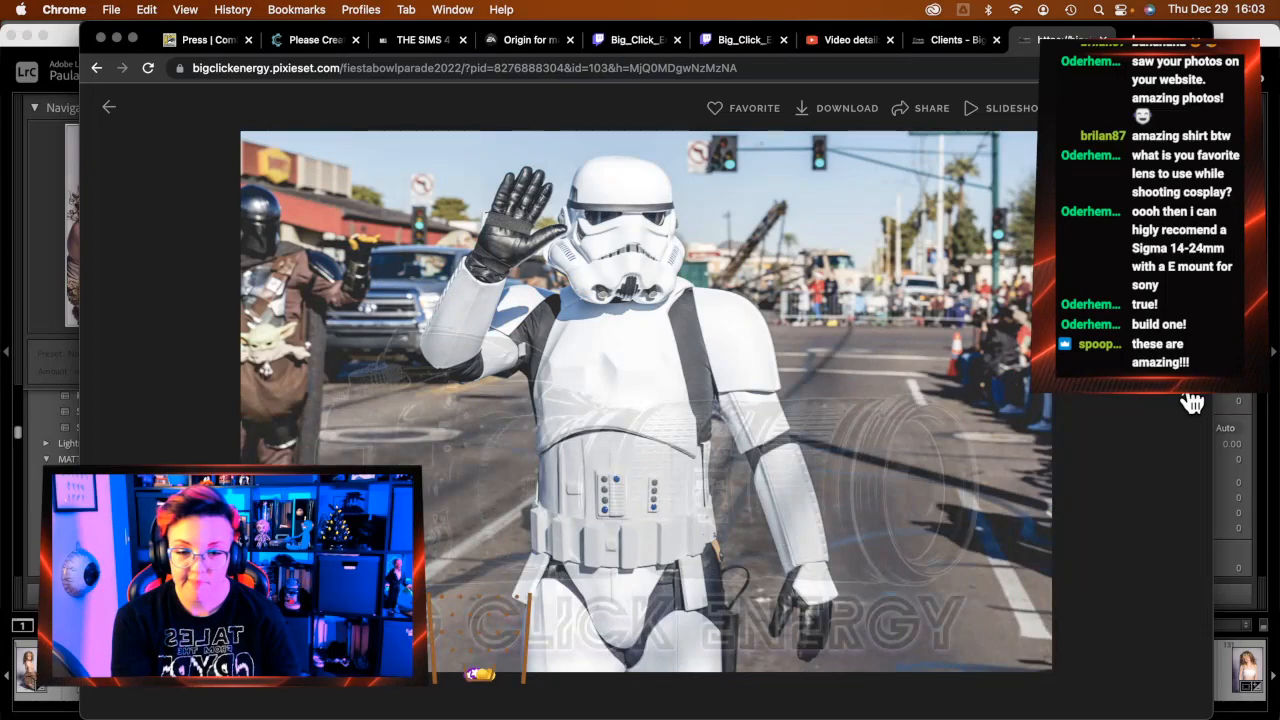
{"action": "left_click", "coordinate": [1192, 402]}
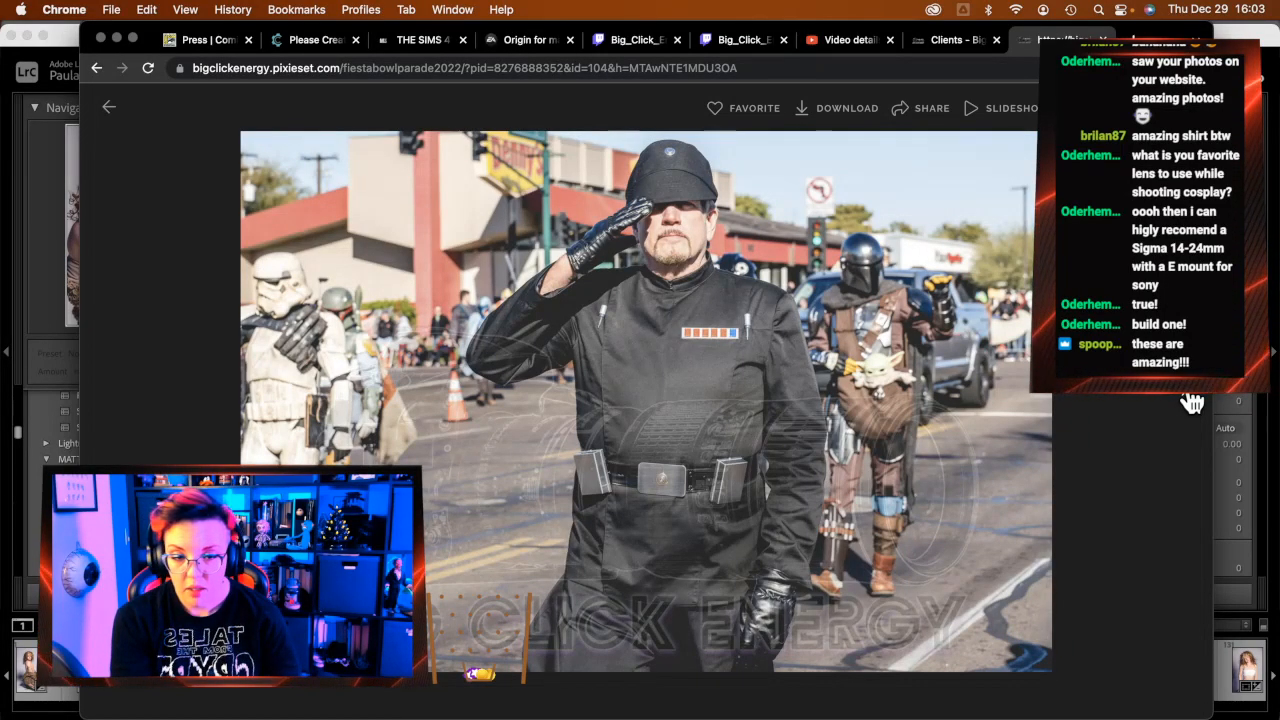
{"action": "left_click", "coordinate": [1192, 402]}
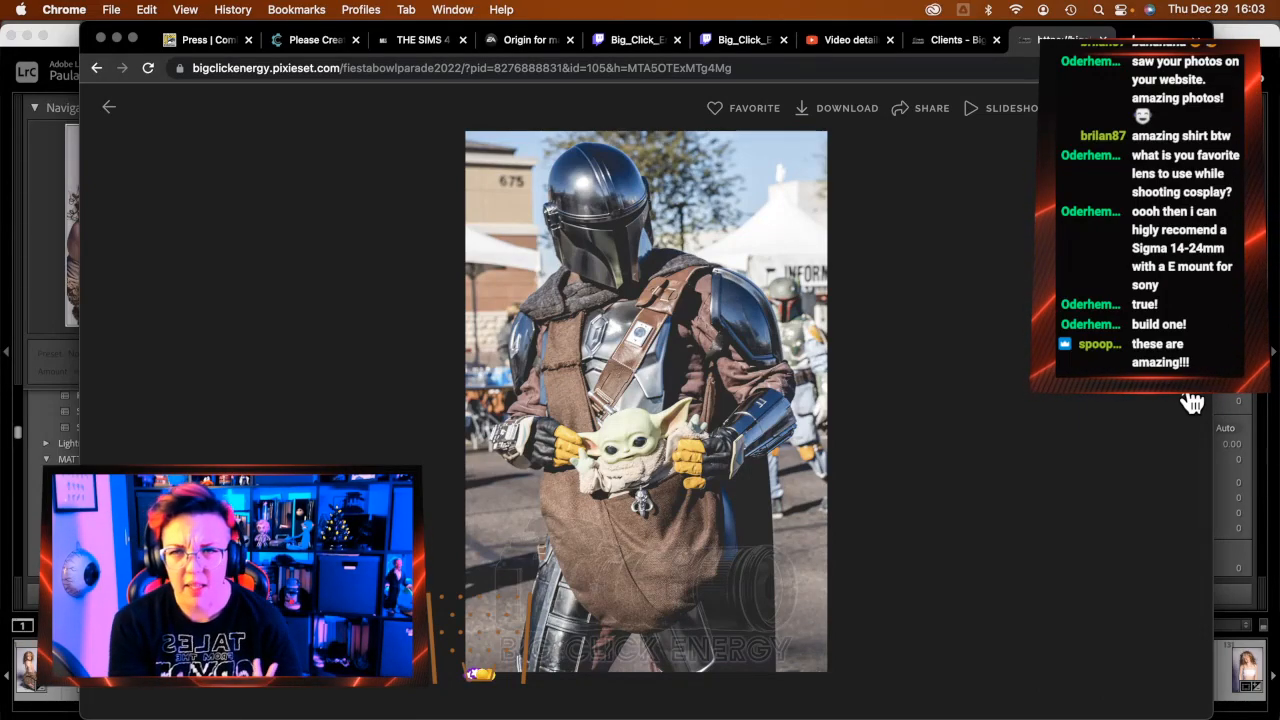
{"action": "left_click", "coordinate": [1192, 402]}
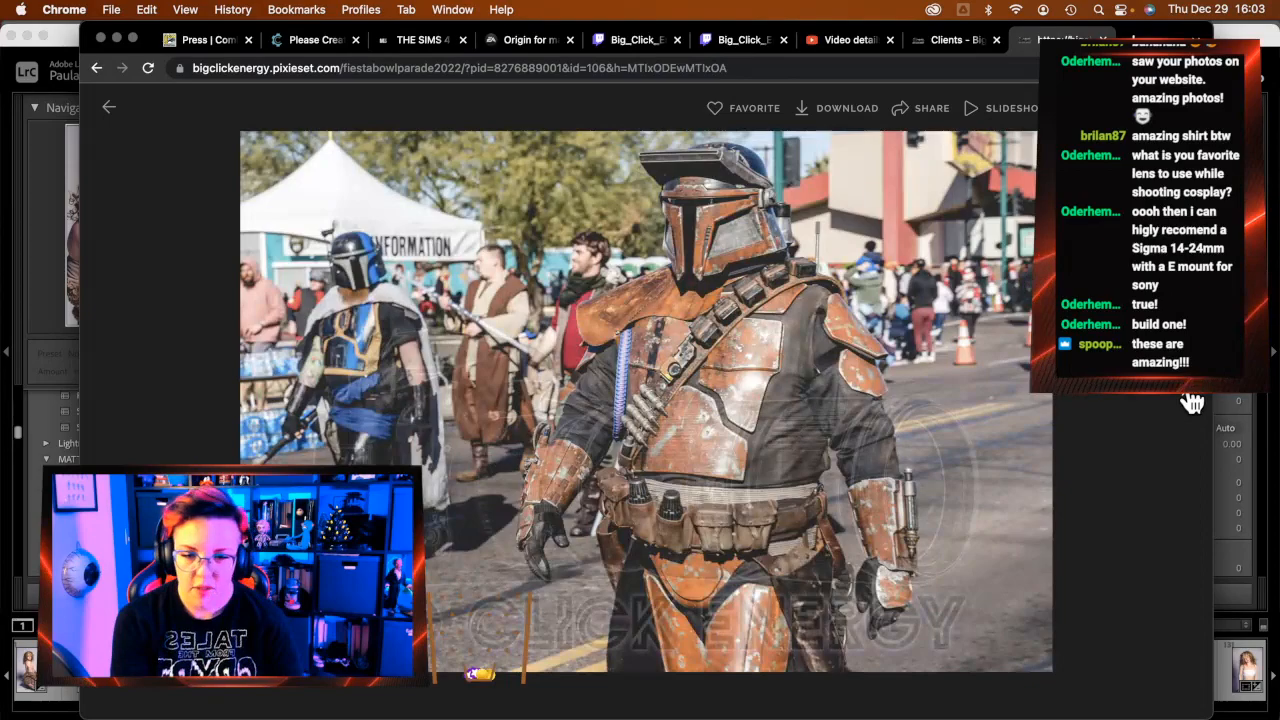
{"action": "left_click", "coordinate": [1192, 402]}
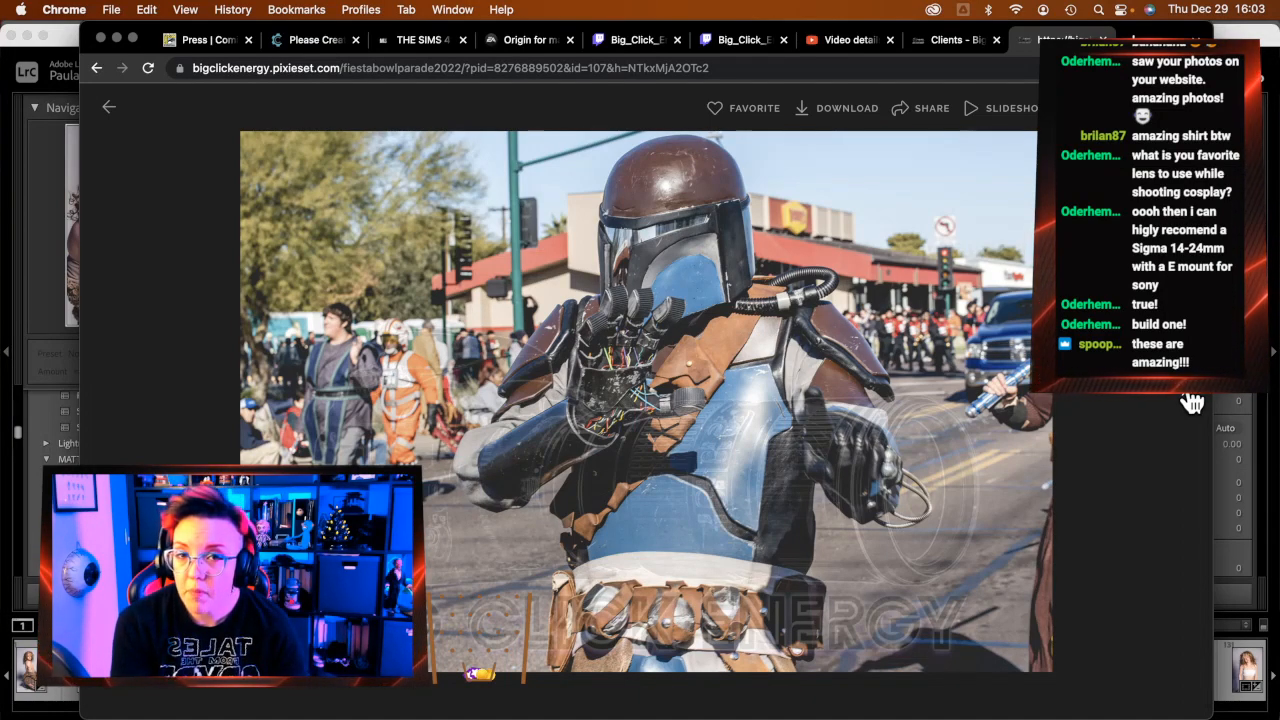
Step forward with the Right arrow key past the stormtroopers photo to the Jawas shot
{"action": "key", "text": "Right"}
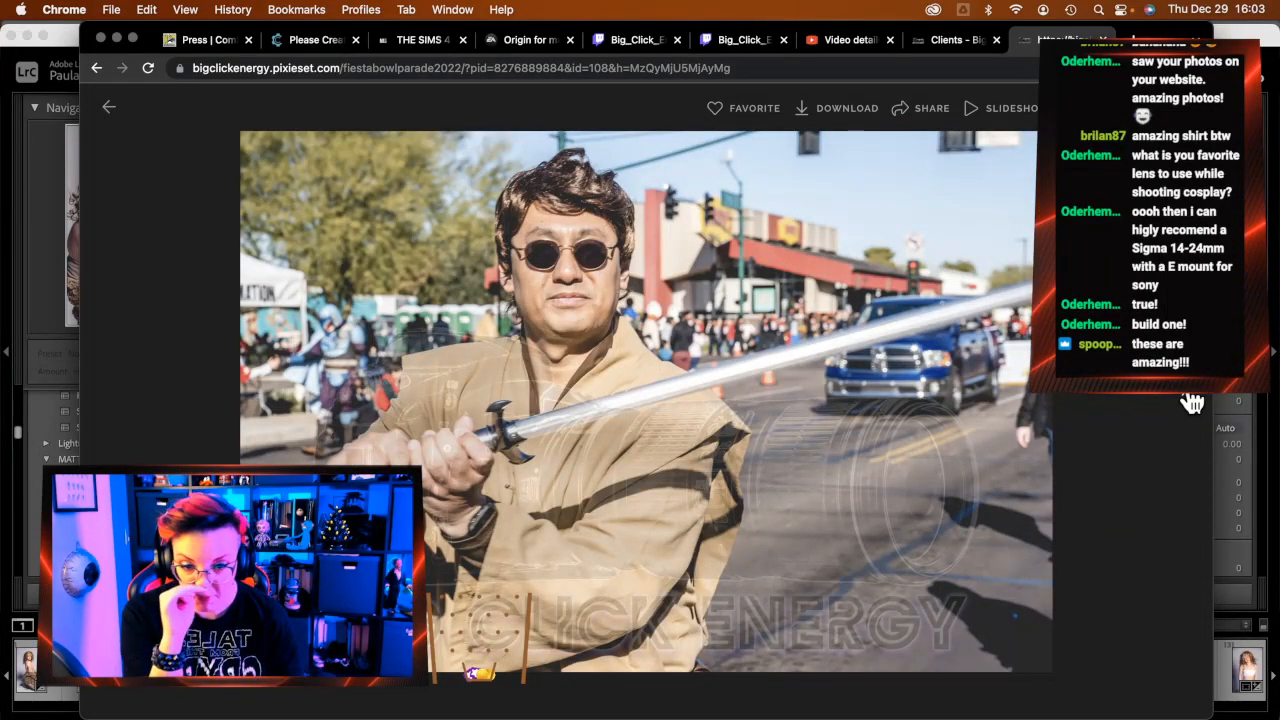
{"action": "key", "text": "Right"}
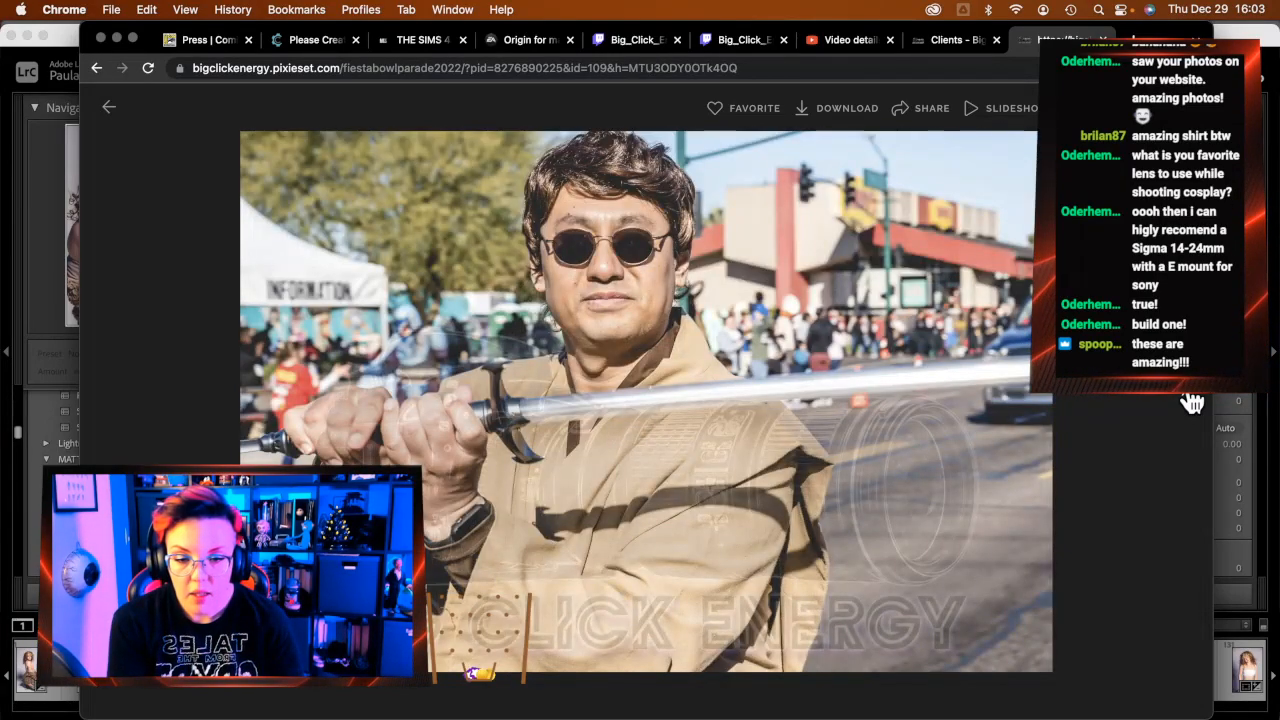
{"action": "key", "text": "Right"}
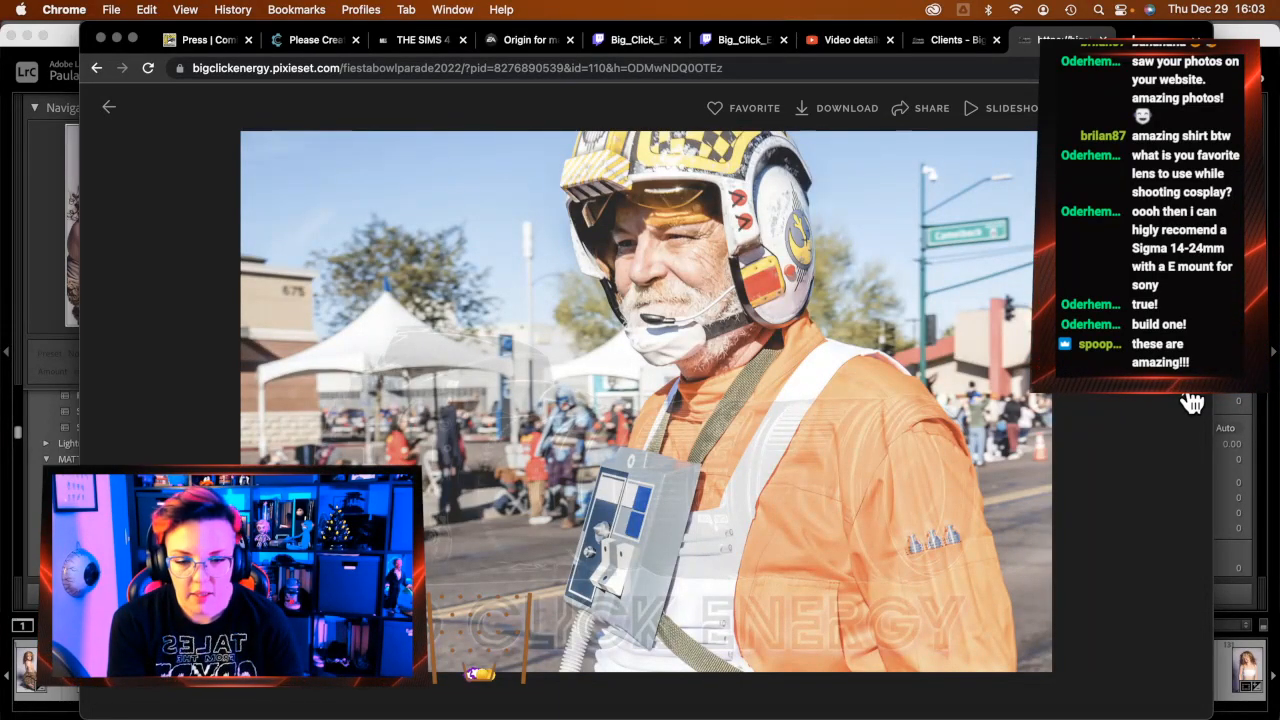
{"action": "key", "text": "Right"}
{"action": "key", "text": "Right"}
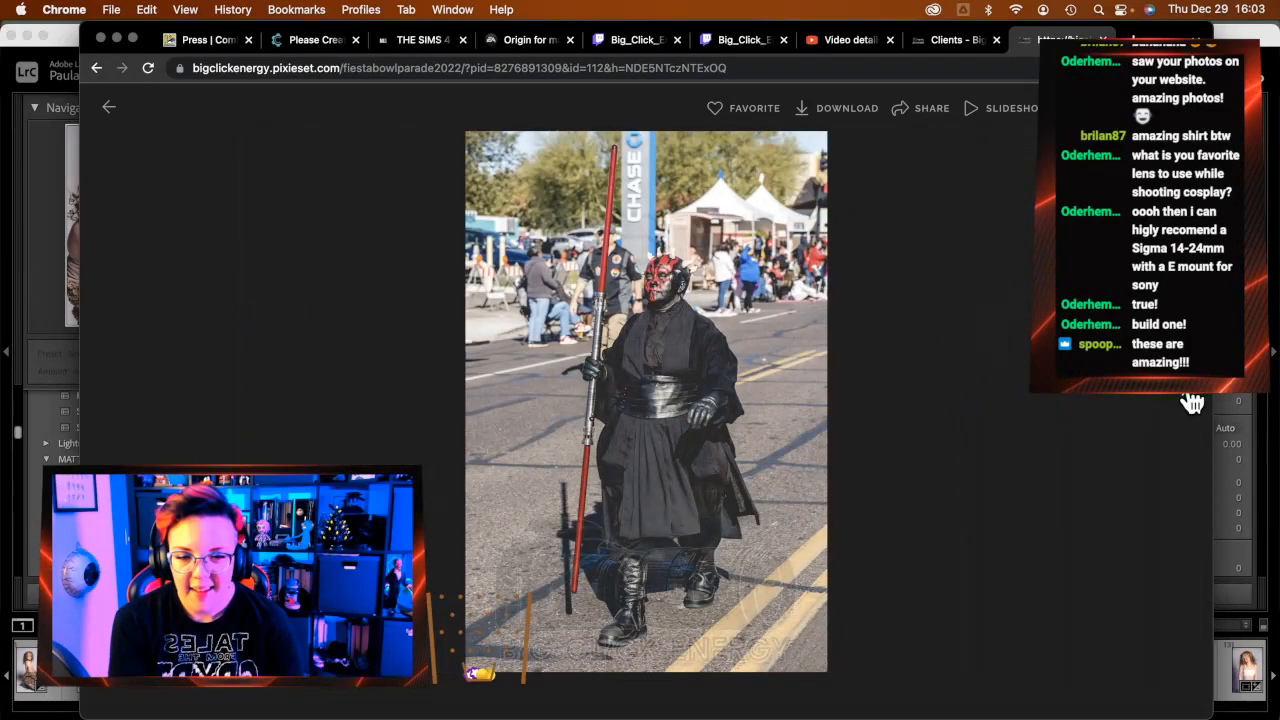
{"action": "key", "text": "Right"}
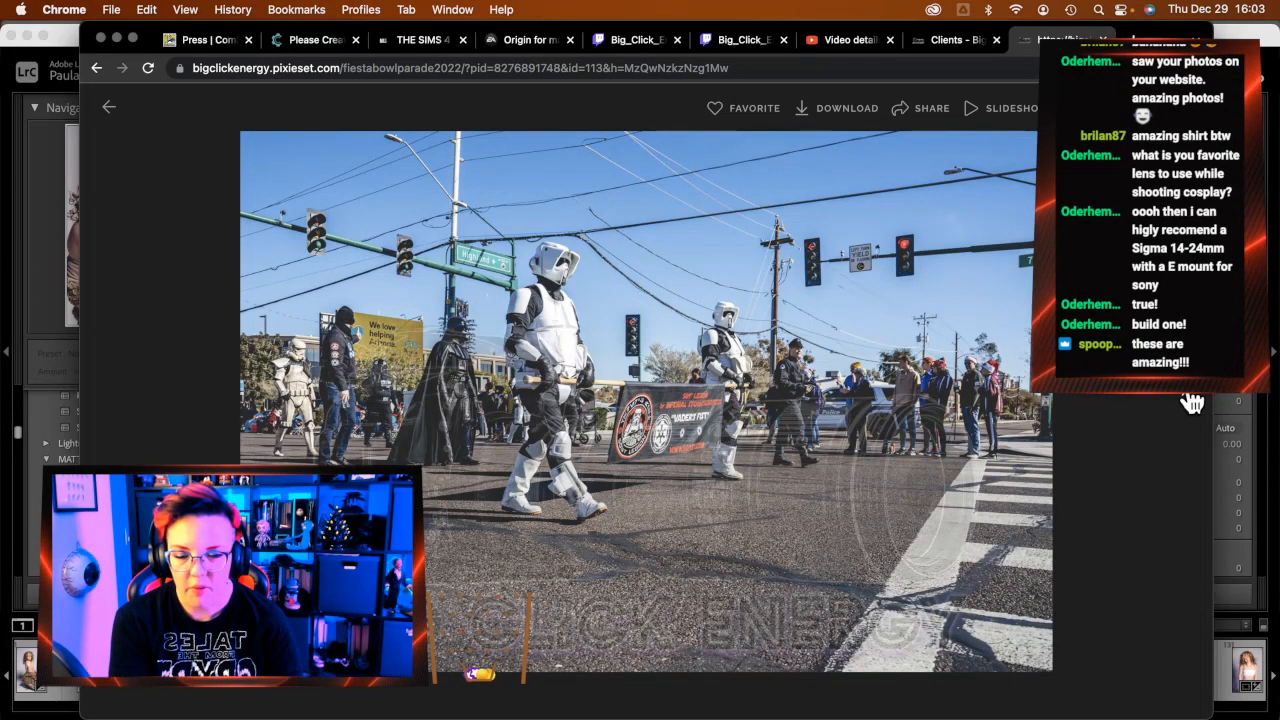
{"action": "key", "text": "Right"}
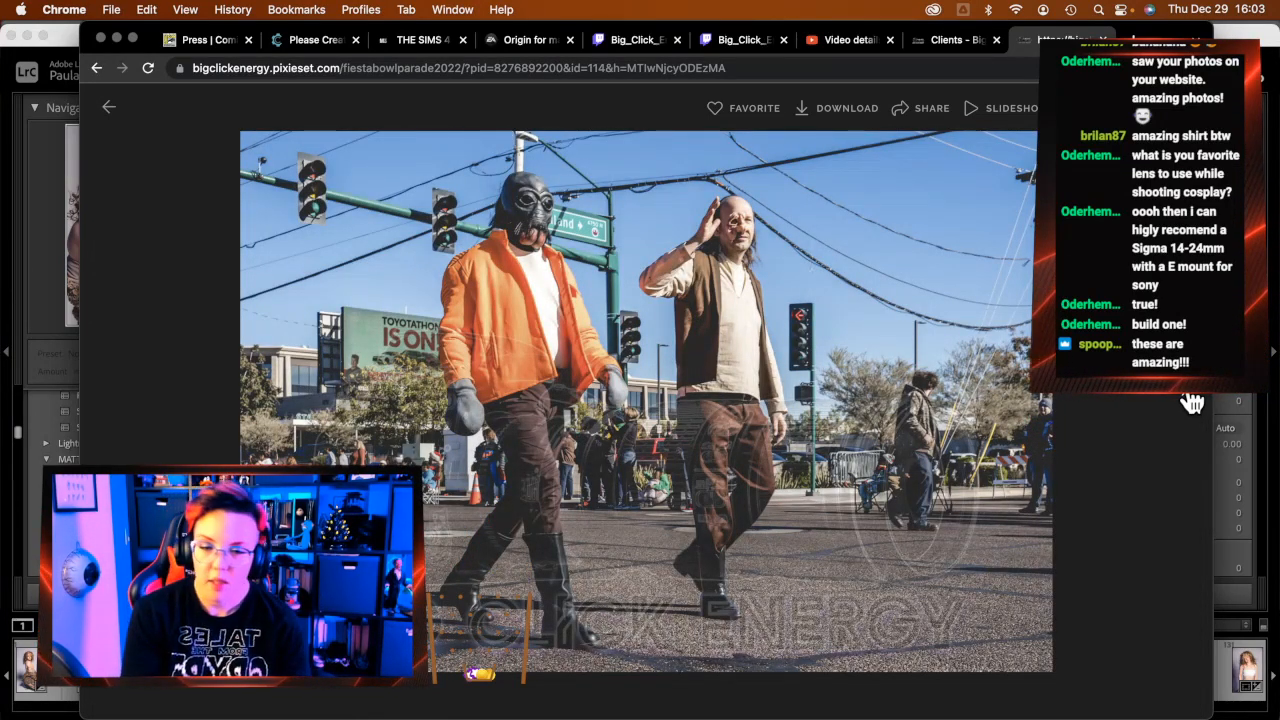
{"action": "key", "text": "Right"}
{"action": "key", "text": "Right"}
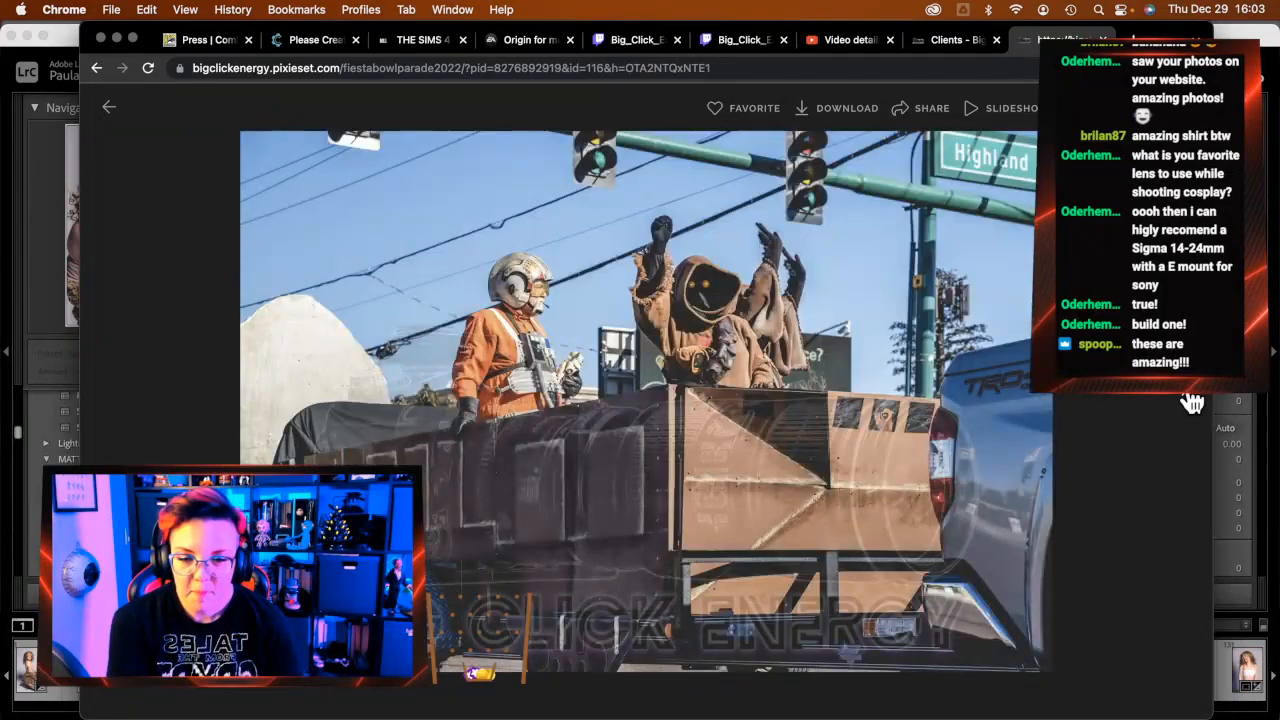
{"action": "key", "text": "Right"}
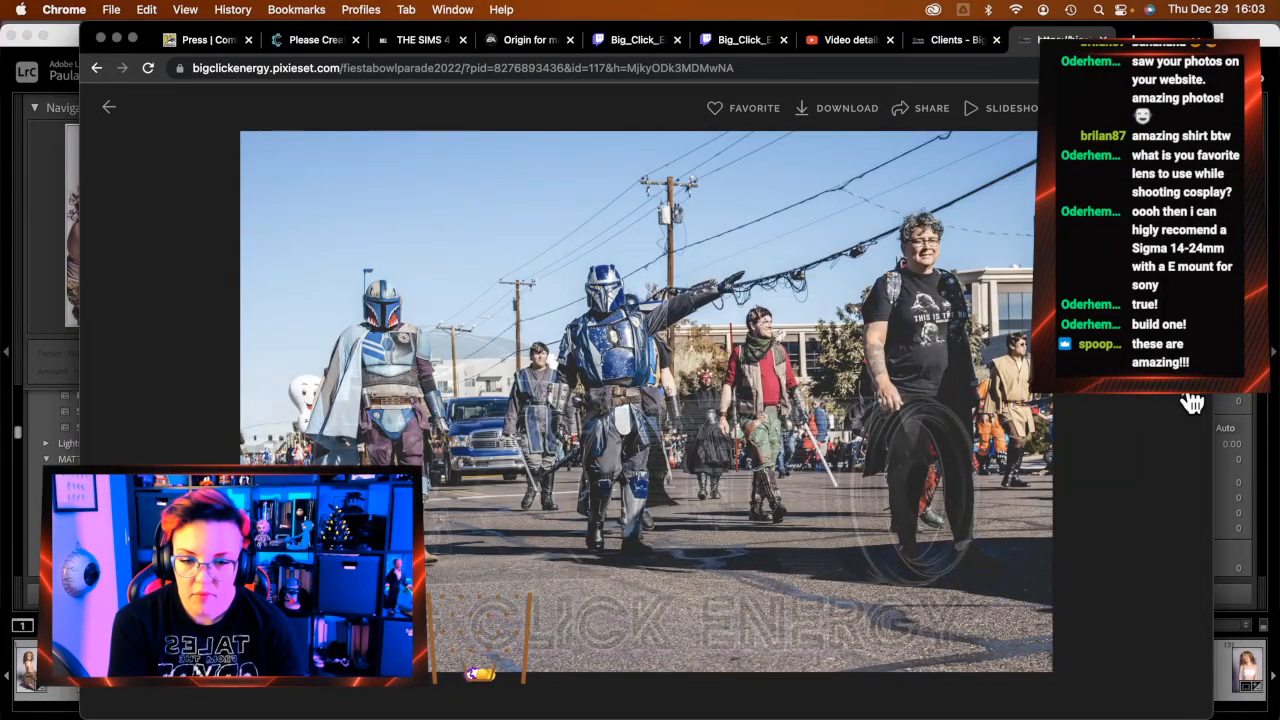
Continue past the Jedi and Darth Vader photos to photo 124, the Mandalorian carrying Grogu
{"action": "key", "text": "Right"}
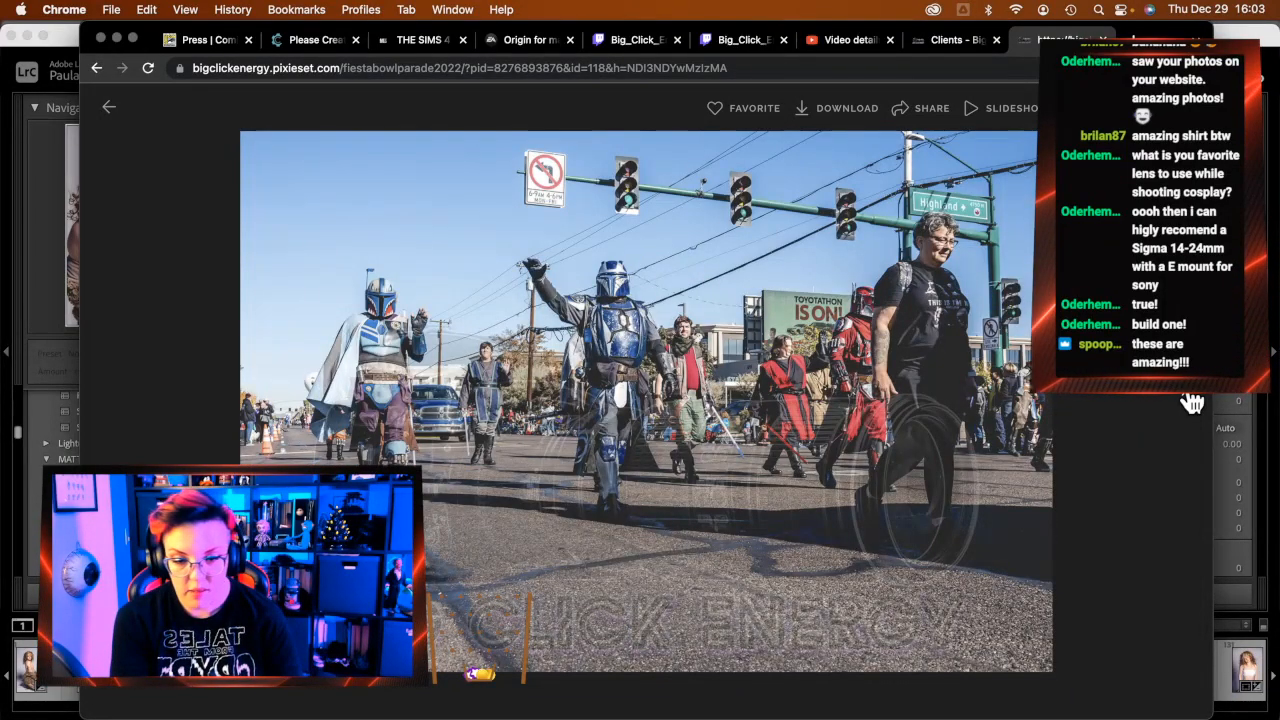
{"action": "key", "text": "Right"}
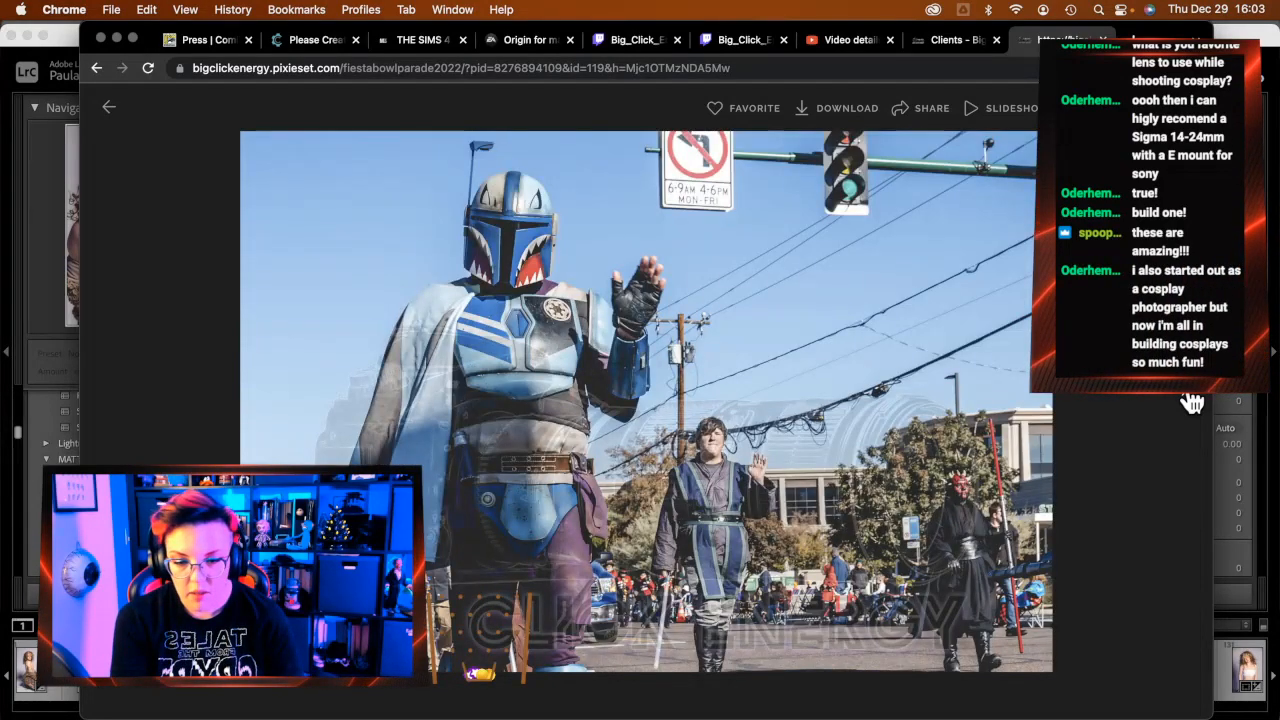
{"action": "key", "text": "Right"}
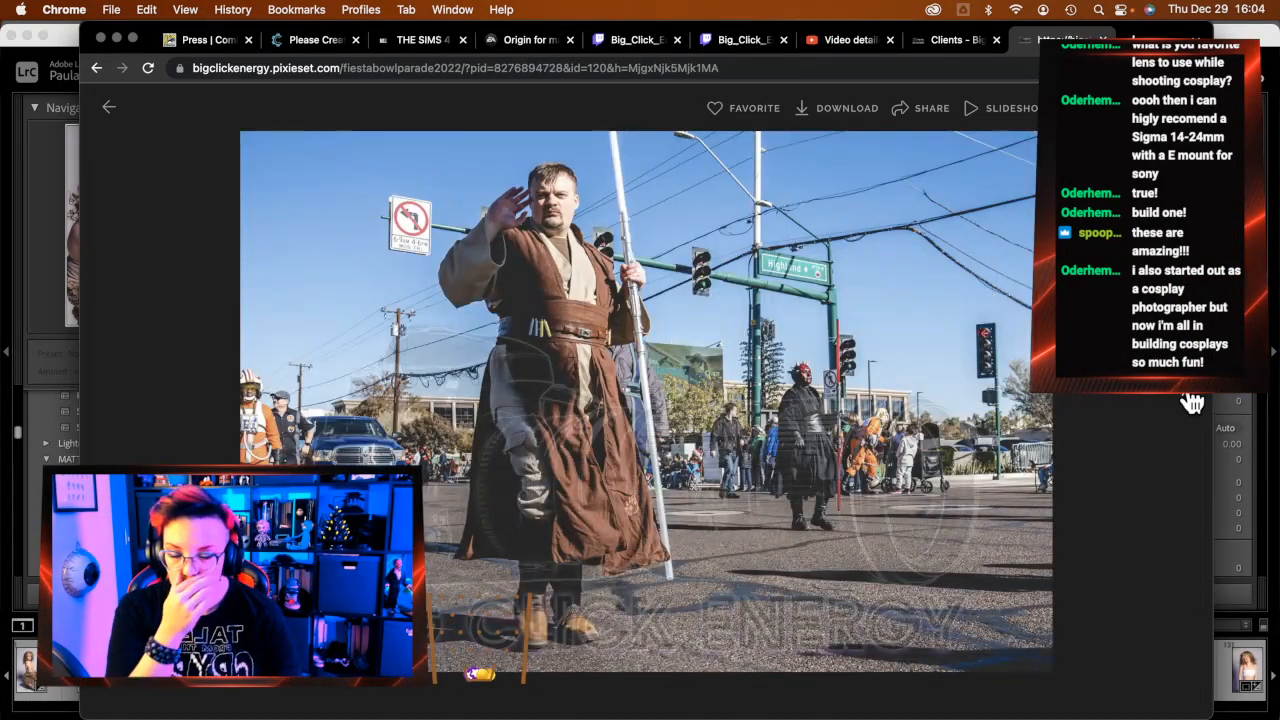
{"action": "key", "text": "Right"}
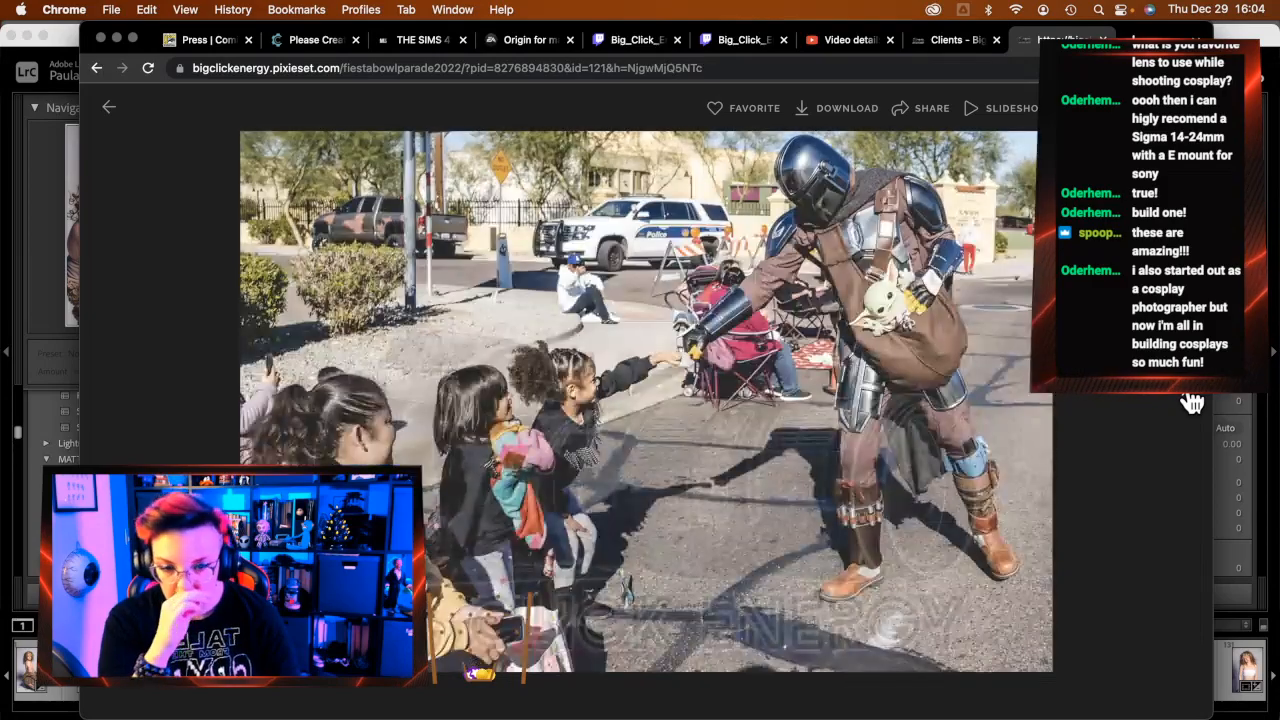
{"action": "key", "text": "Right"}
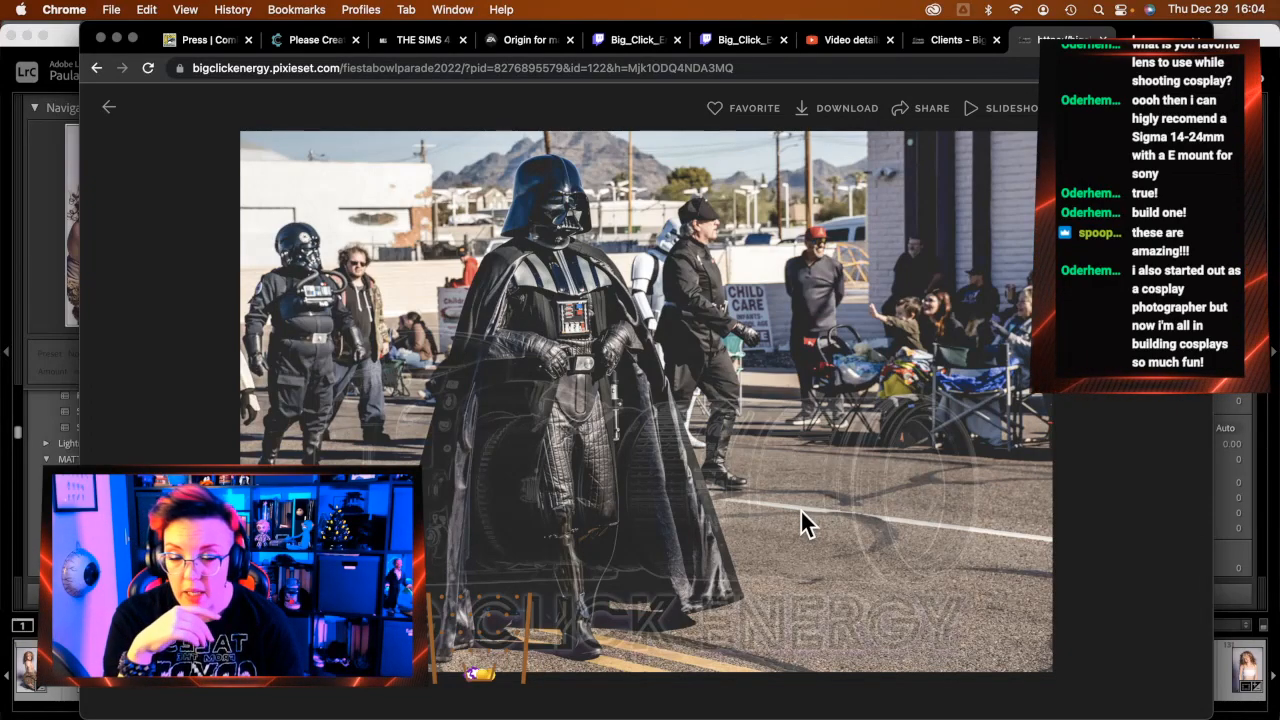
{"action": "key", "text": "Right"}
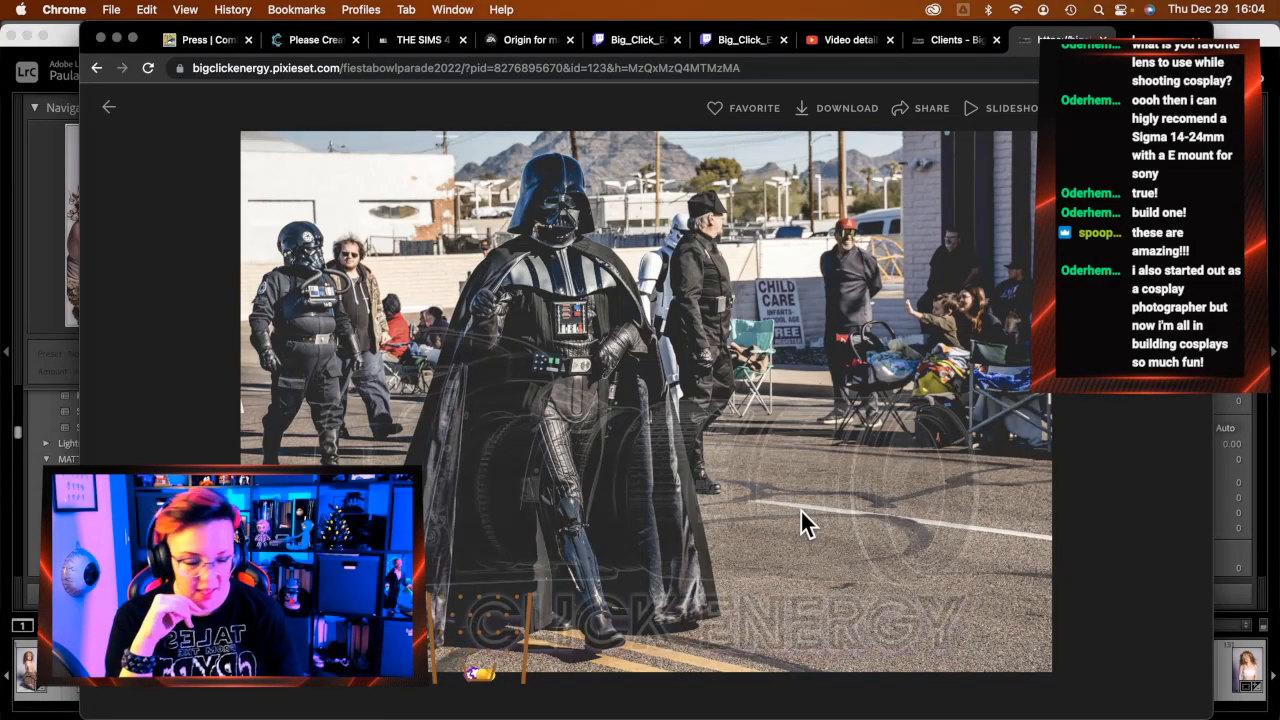
{"action": "key", "text": "Right"}
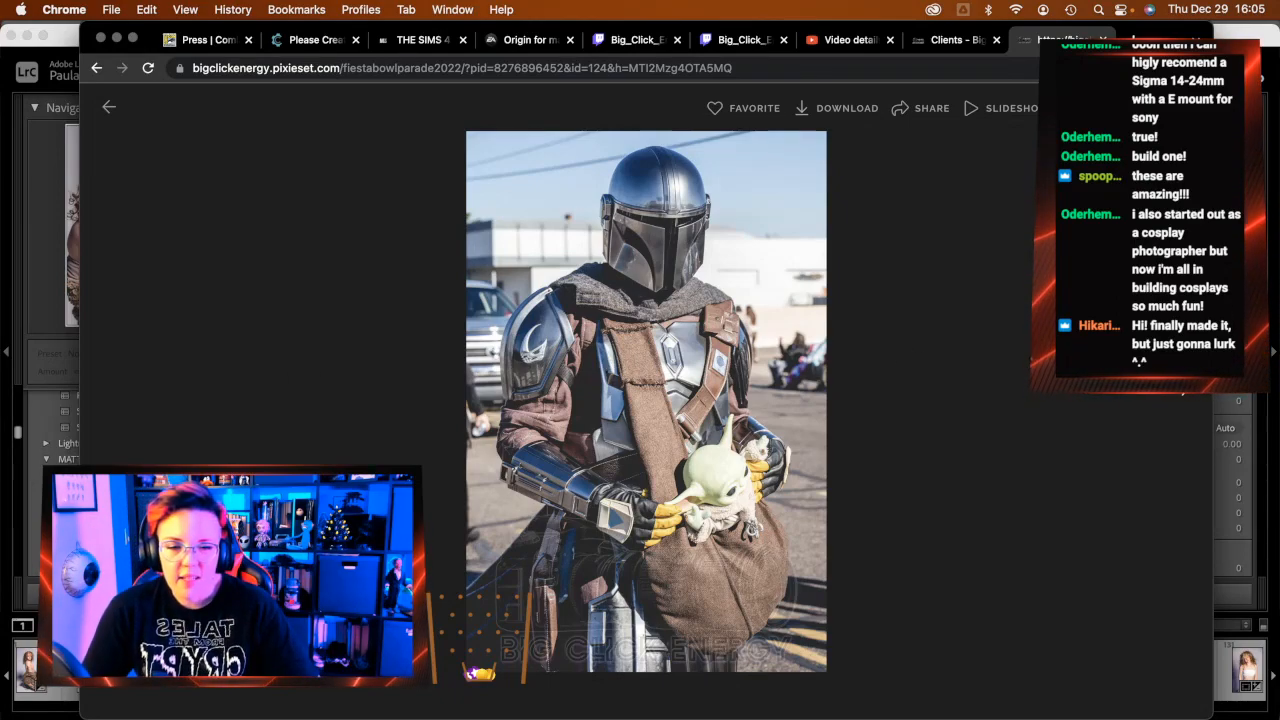
Page forward past the pickup truck and Mandalorian group photos, stepping back once to a Jedi shot
{"action": "left_click", "coordinate": [1190, 400]}
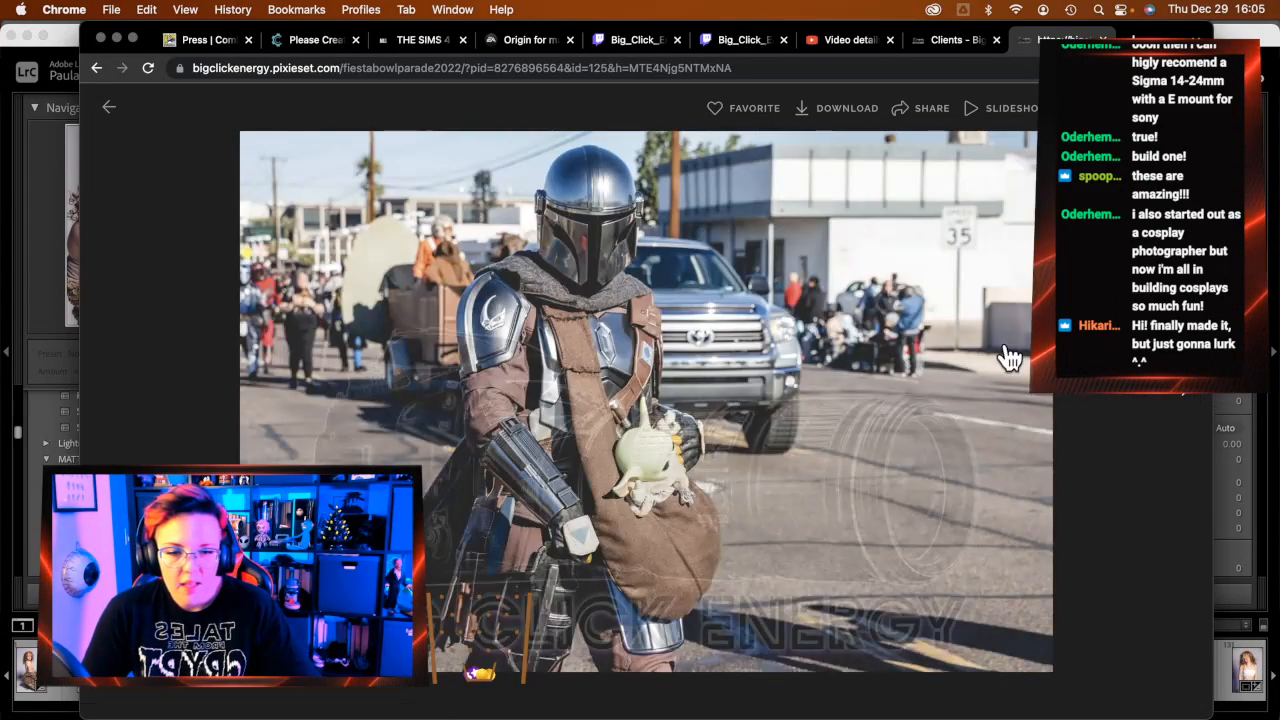
{"action": "left_click", "coordinate": [1191, 401]}
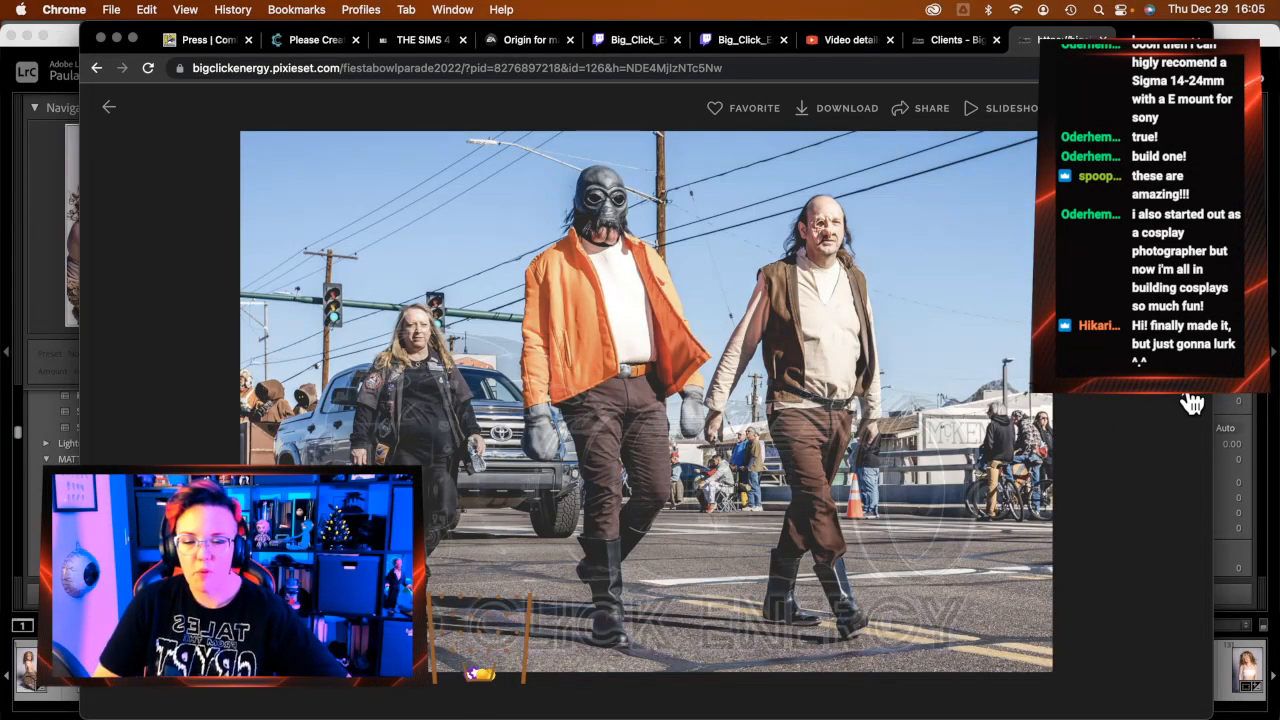
{"action": "left_click", "coordinate": [1191, 401]}
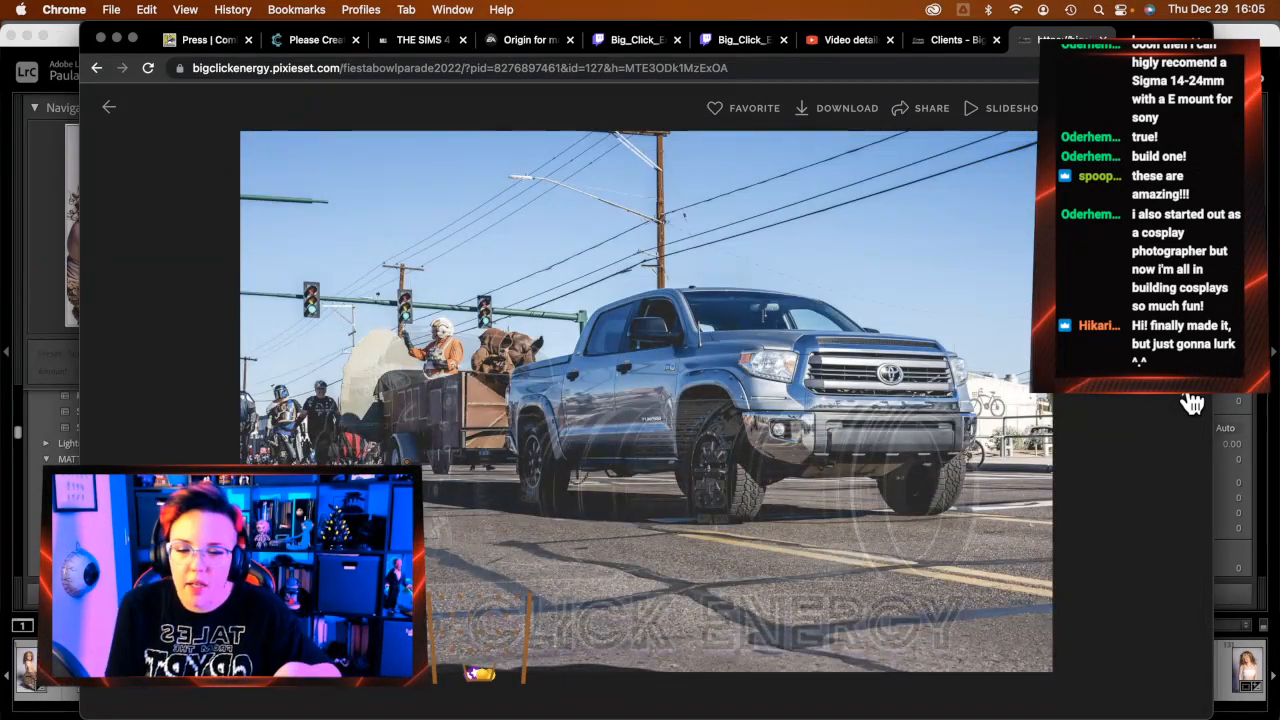
{"action": "left_click", "coordinate": [1191, 401]}
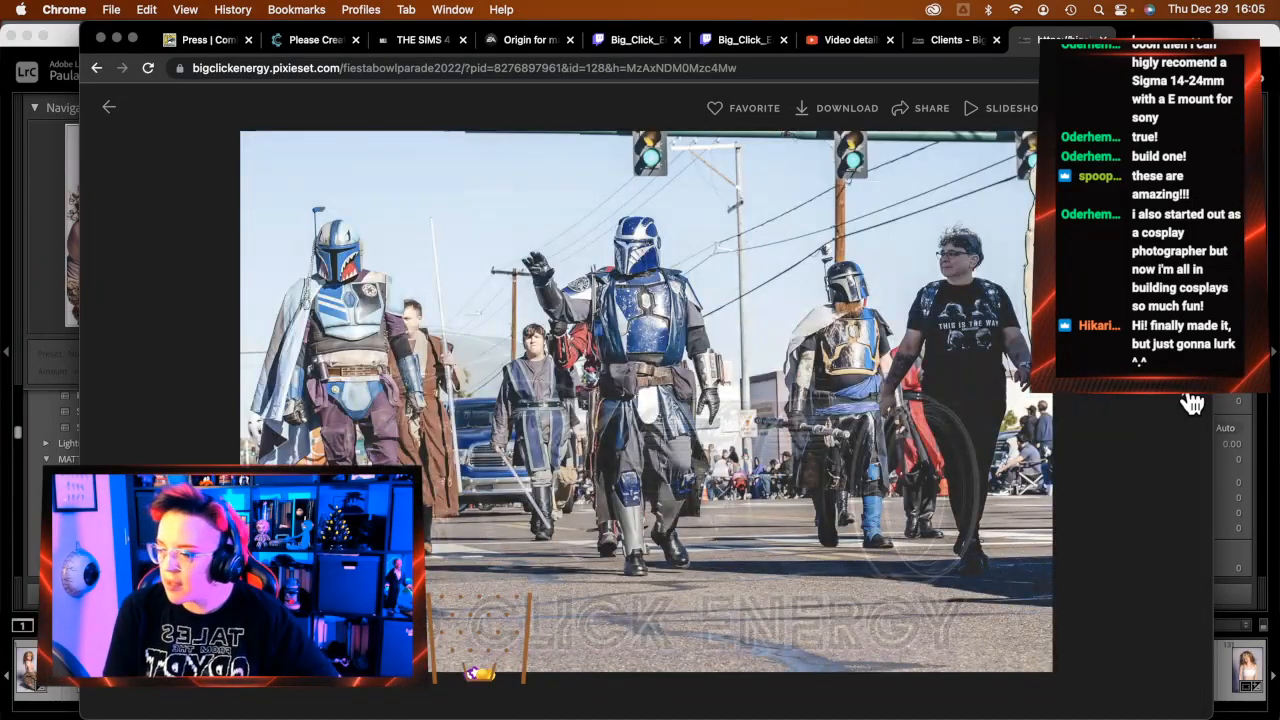
{"action": "left_click", "coordinate": [1191, 401]}
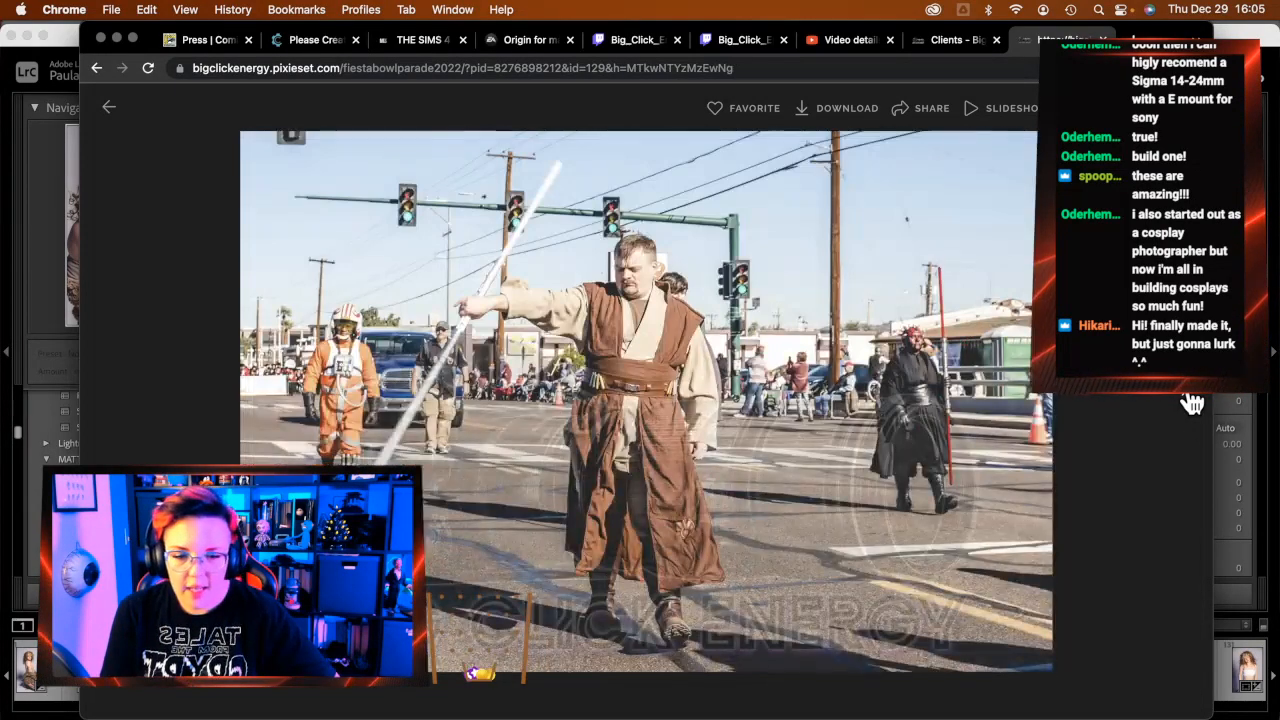
{"action": "left_click", "coordinate": [1191, 401]}
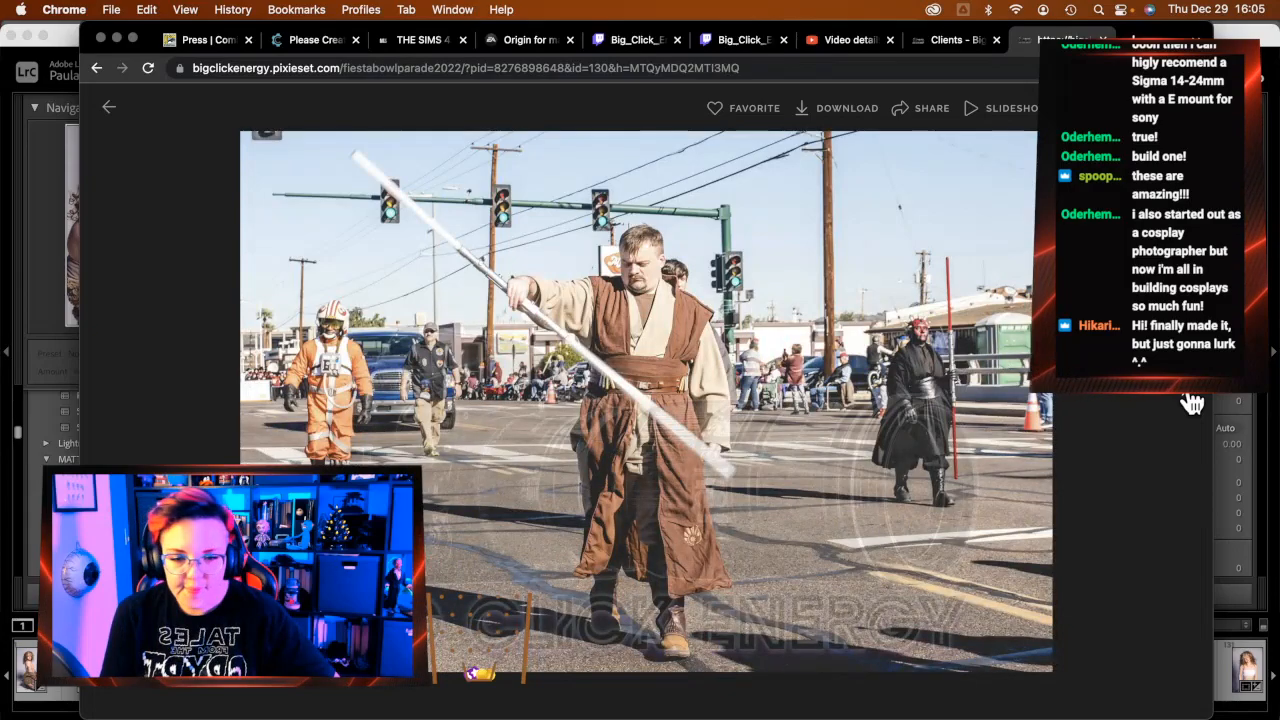
{"action": "key", "text": "Left"}
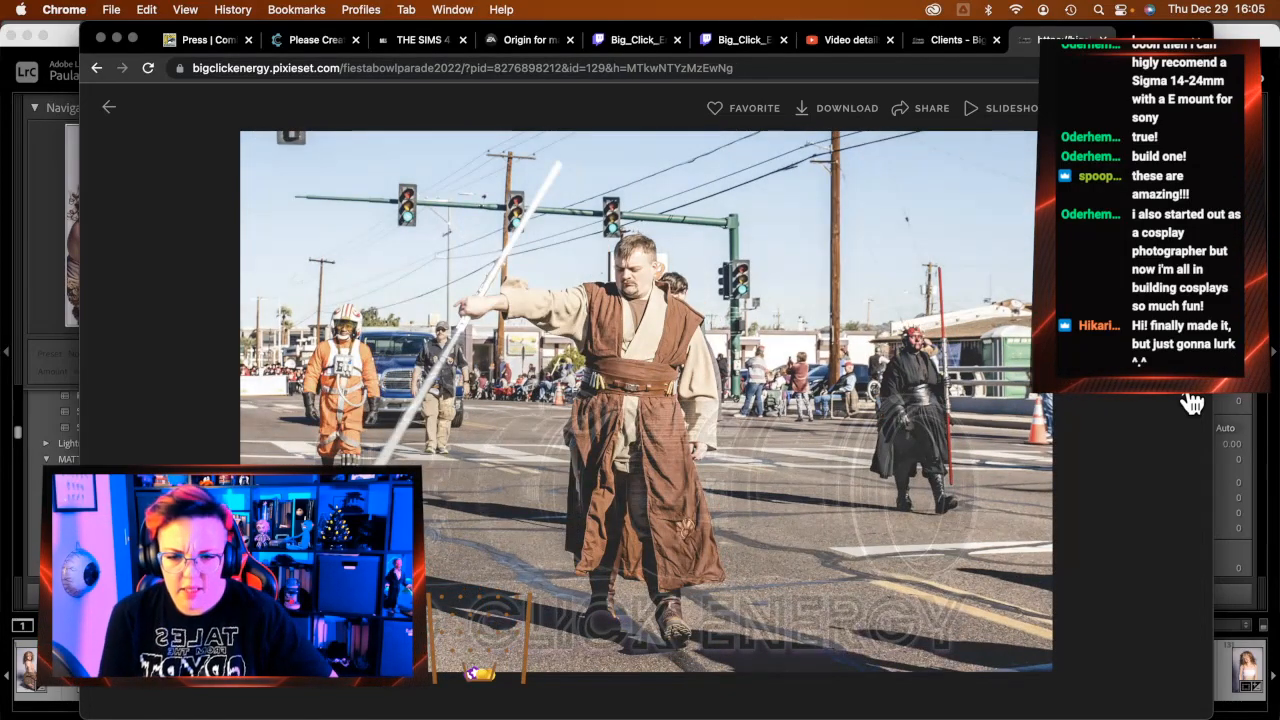
{"action": "left_click", "coordinate": [1191, 401]}
{"action": "left_click", "coordinate": [1191, 401]}
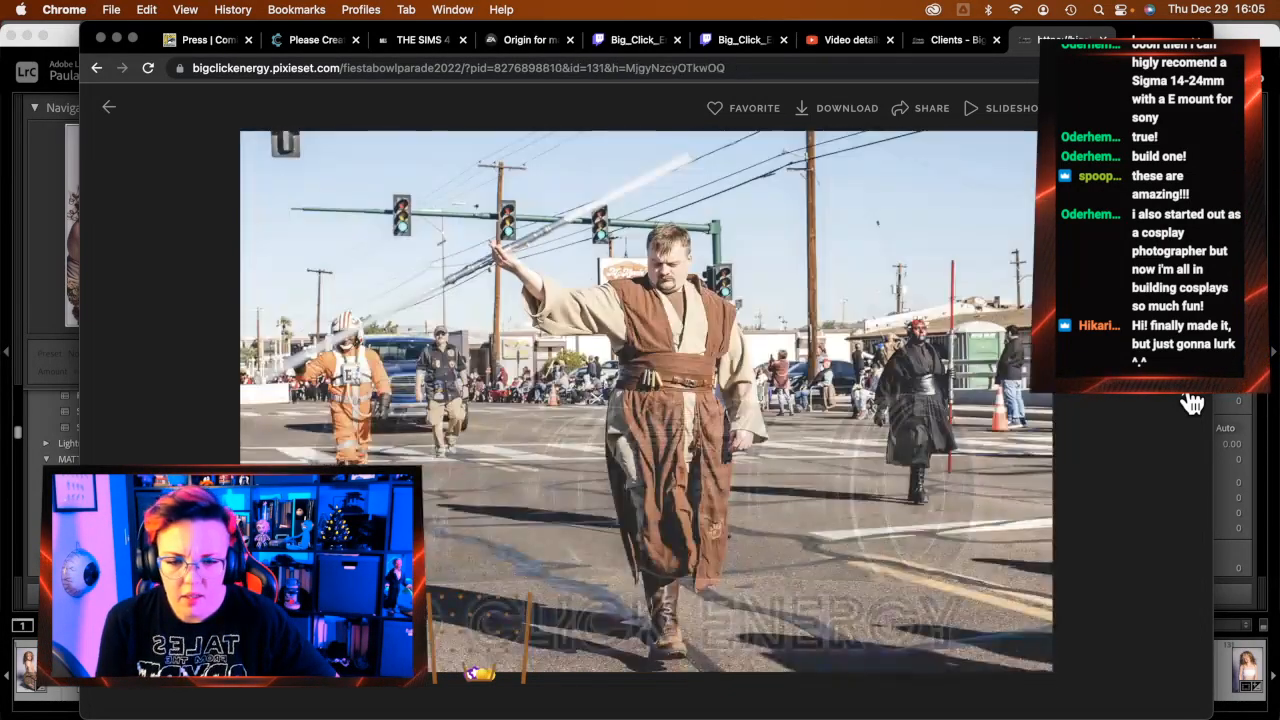
Continue past the Jawa and Jedi woman photos to Darth Vader on the swing and the group shot
{"action": "left_click", "coordinate": [1191, 401]}
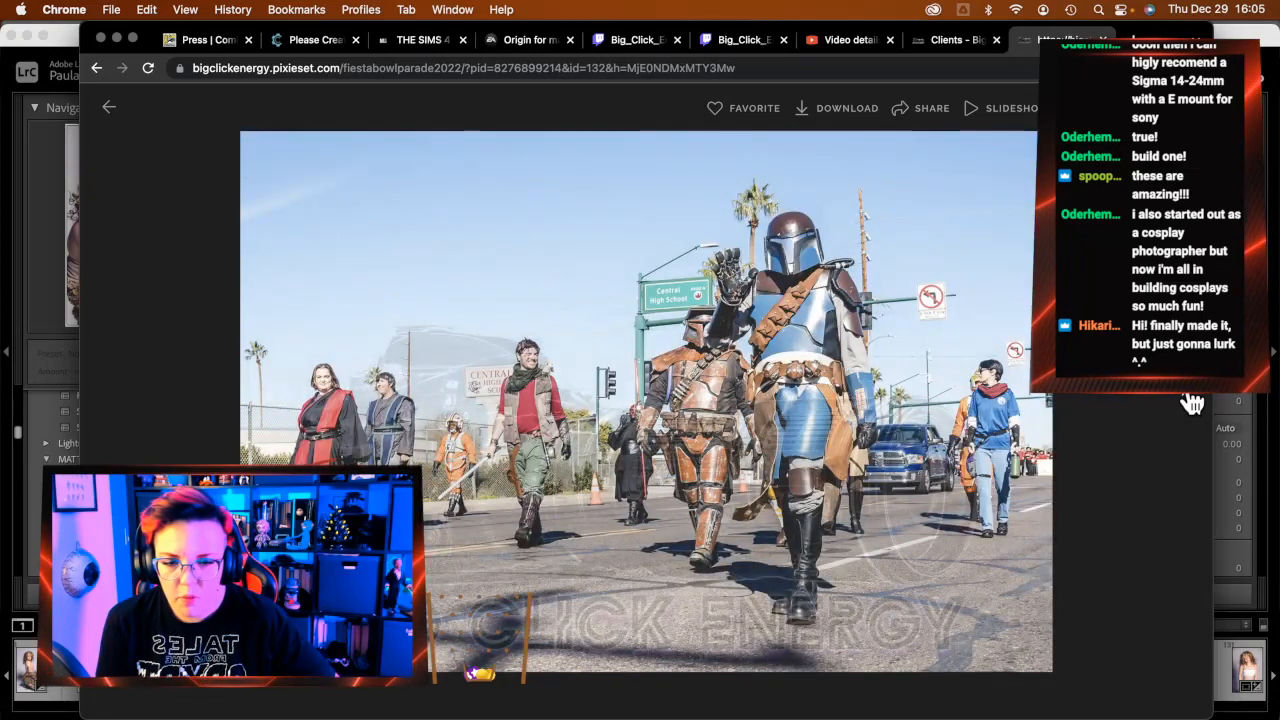
{"action": "left_click", "coordinate": [1191, 401]}
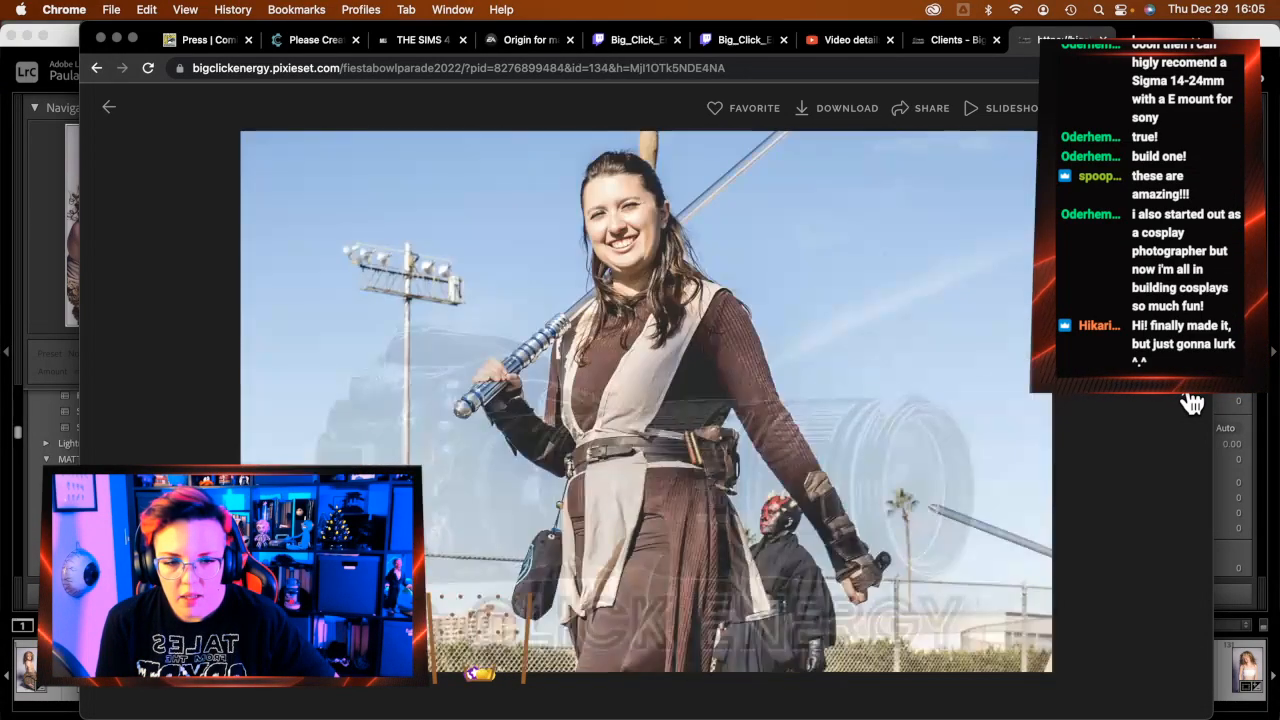
{"action": "left_click", "coordinate": [1191, 401]}
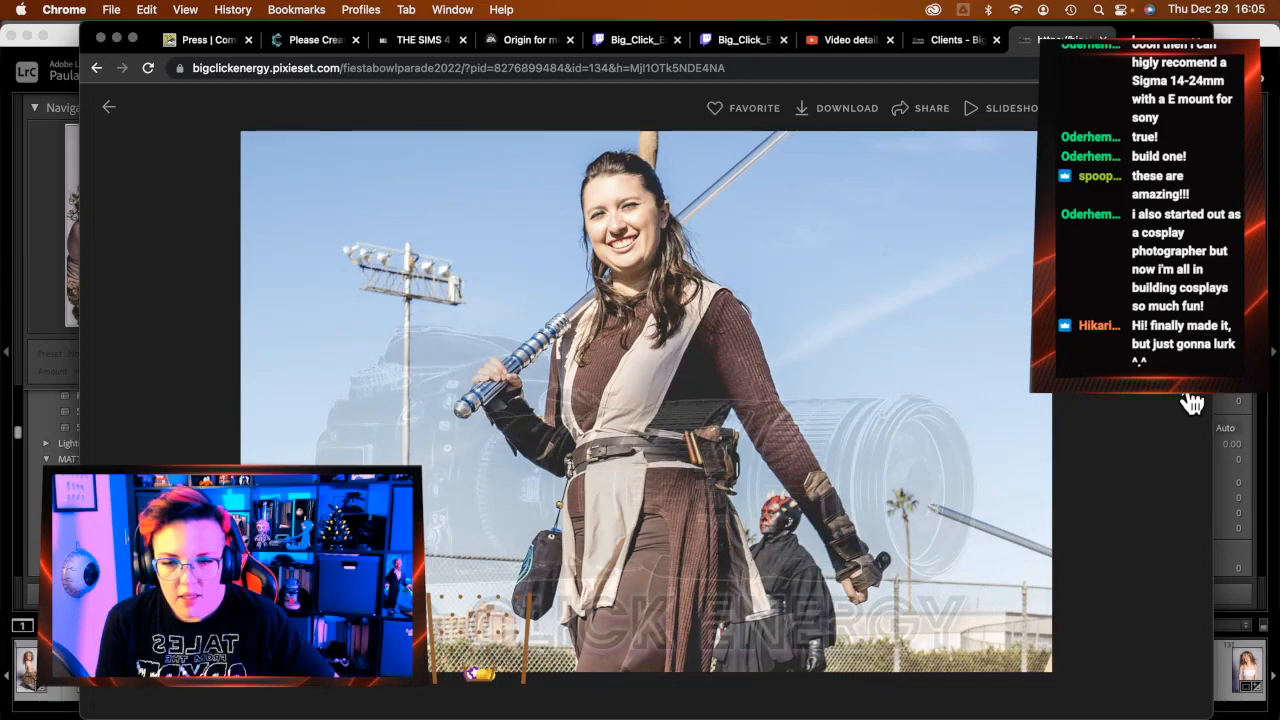
{"action": "left_click", "coordinate": [1191, 401]}
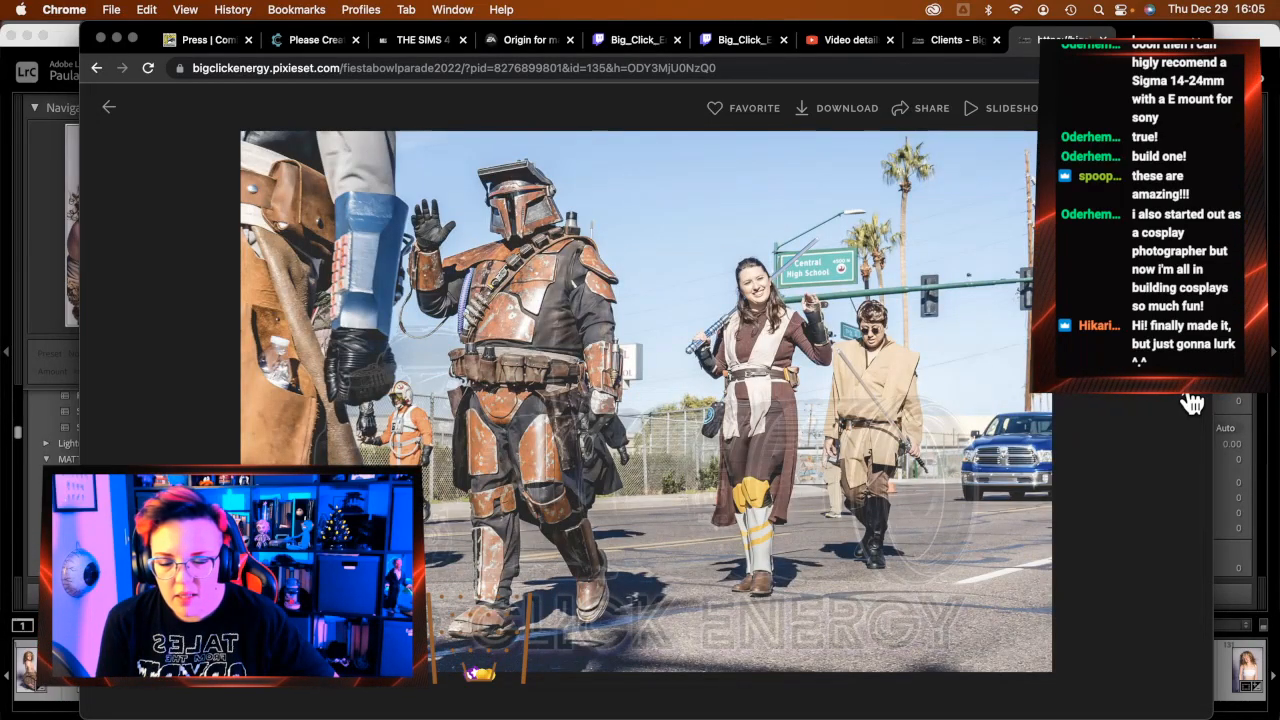
{"action": "key", "text": "Right"}
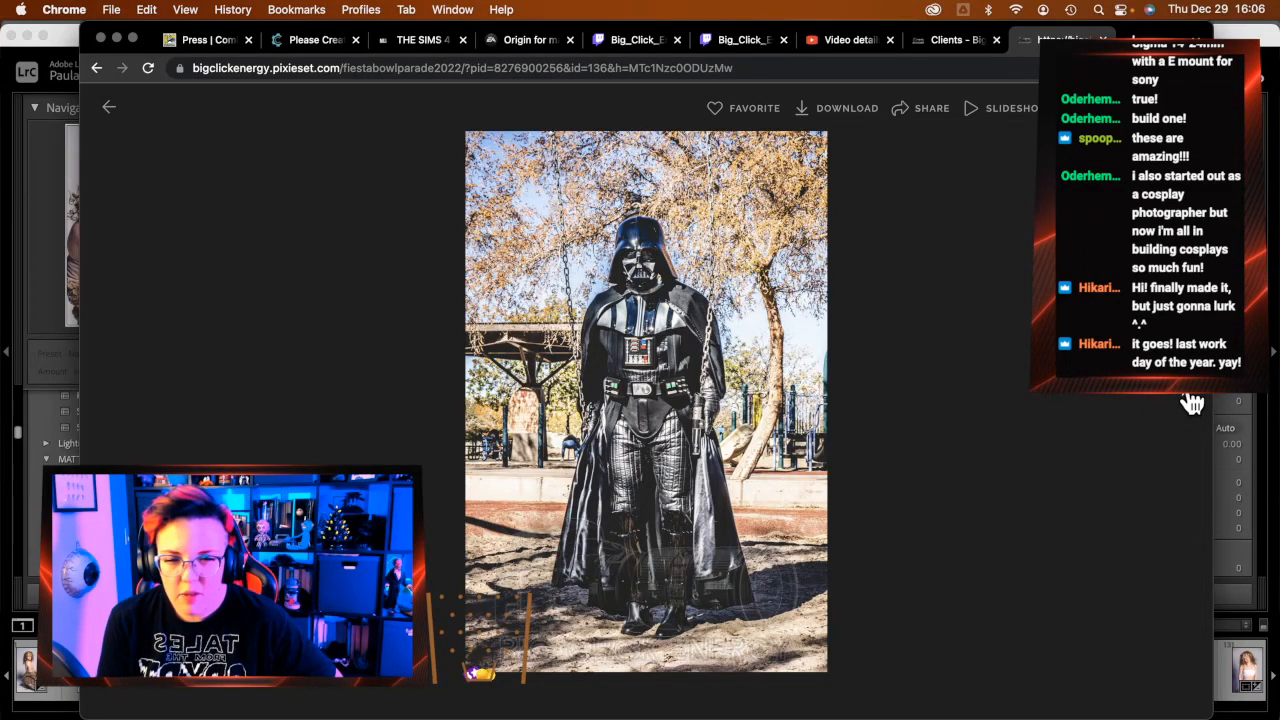
{"action": "key", "text": "Right"}
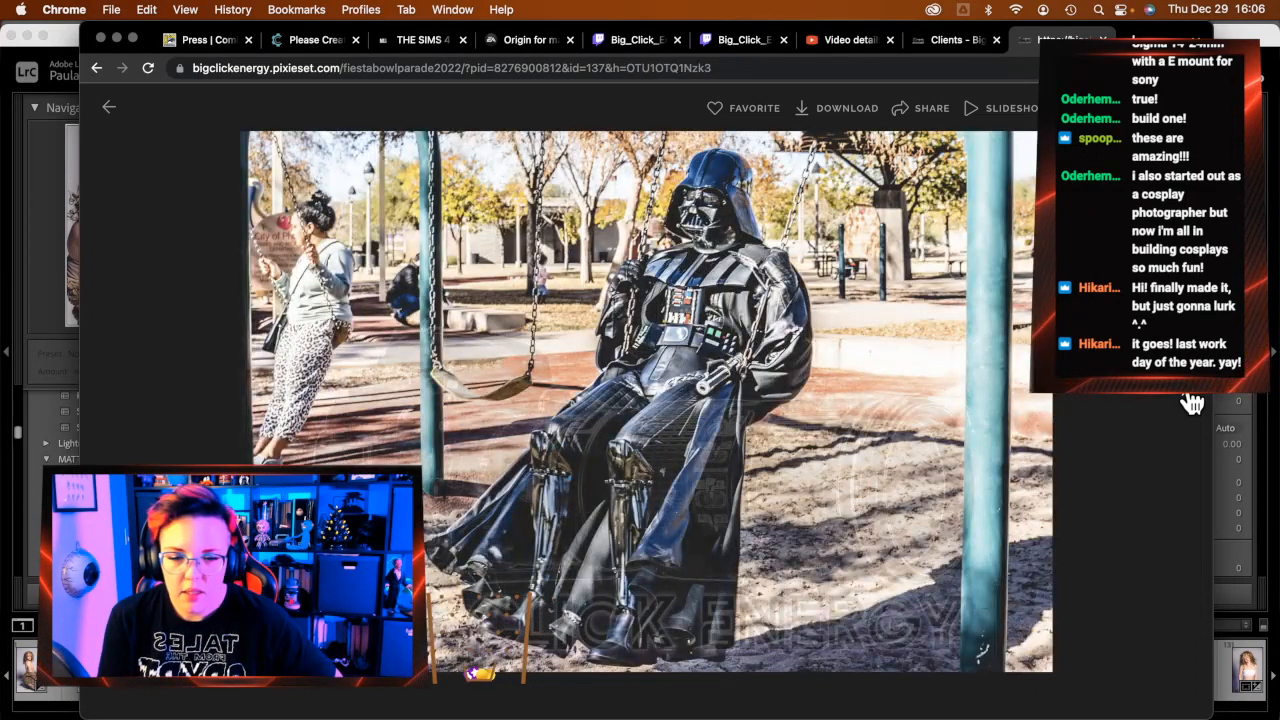
{"action": "key", "text": "Right"}
{"action": "key", "text": "Right"}
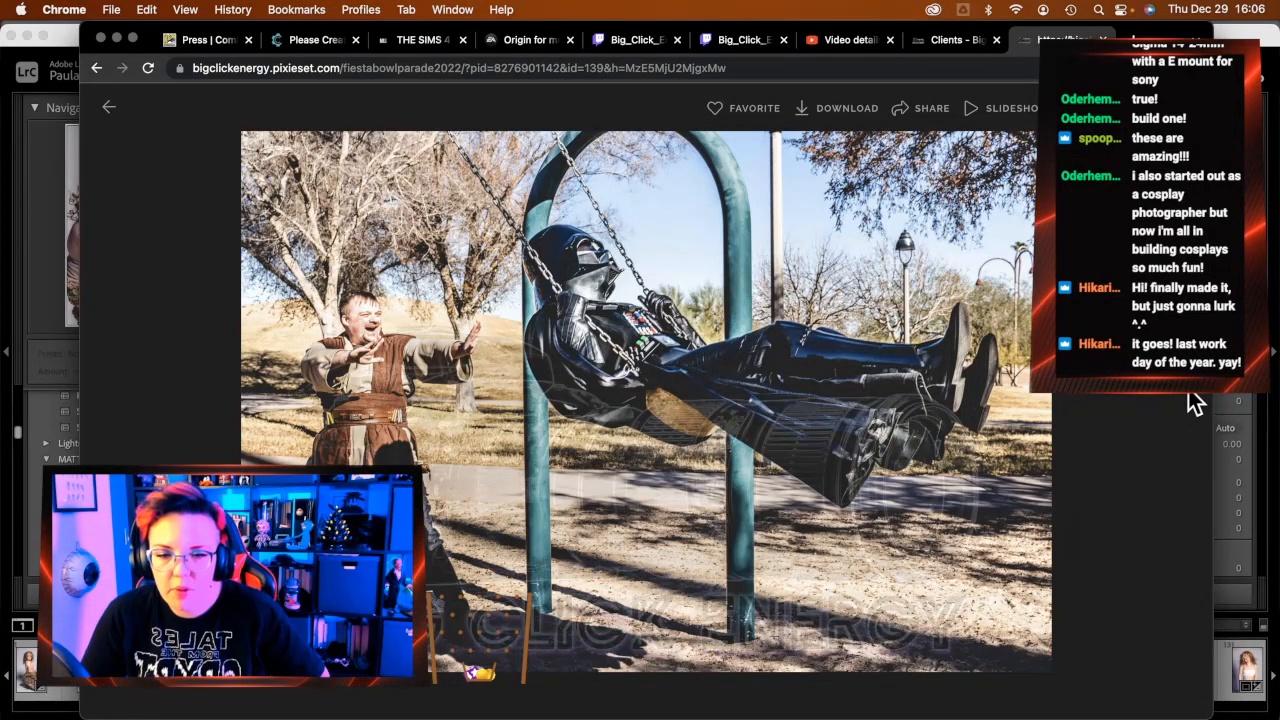
{"action": "left_click", "coordinate": [1194, 402]}
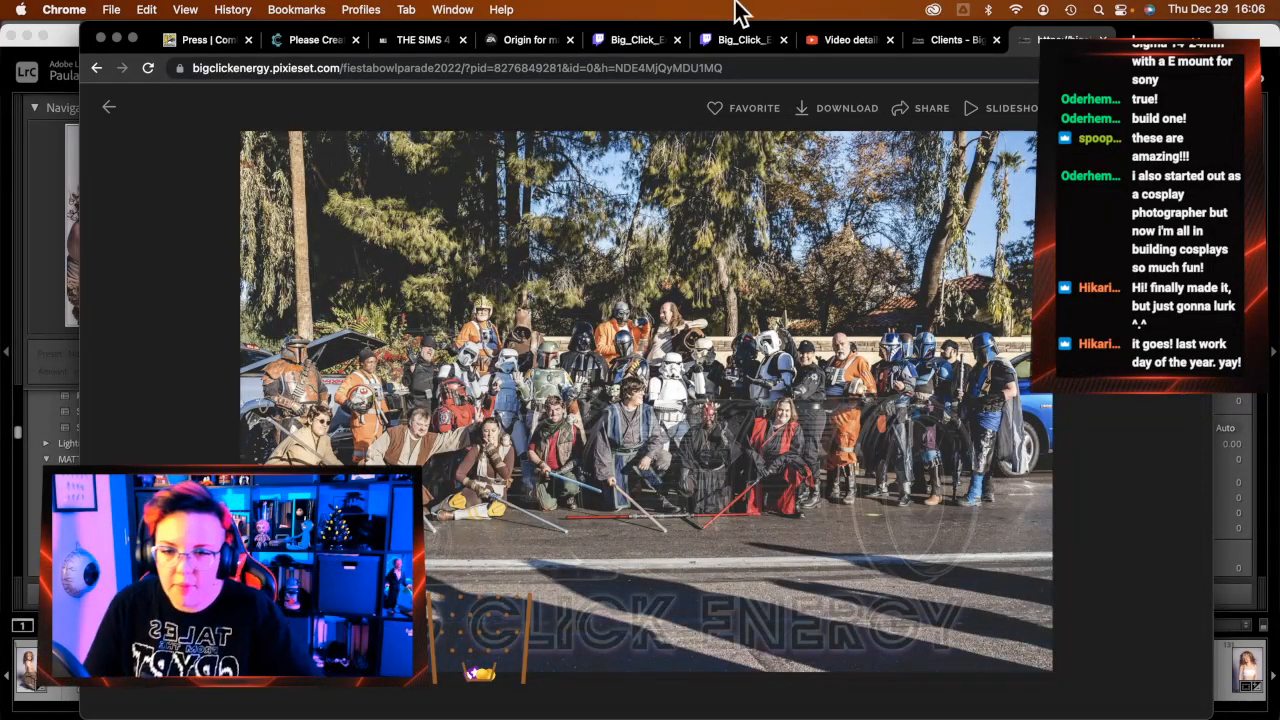
Return to the parade photo grid, scroll through it, then close the tab with Cmd+W
{"action": "left_click", "coordinate": [108, 108]}
{"action": "scroll", "coordinate": [760, 420], "scroll_direction": "down", "scroll_amount": 15}
{"action": "scroll", "coordinate": [757, 432], "scroll_direction": "down", "scroll_amount": 15}
{"action": "scroll", "coordinate": [756, 432], "scroll_direction": "down", "scroll_amount": 15}
{"action": "scroll", "coordinate": [755, 432], "scroll_direction": "down", "scroll_amount": 15}
{"action": "scroll", "coordinate": [755, 432], "scroll_direction": "down", "scroll_amount": 15}
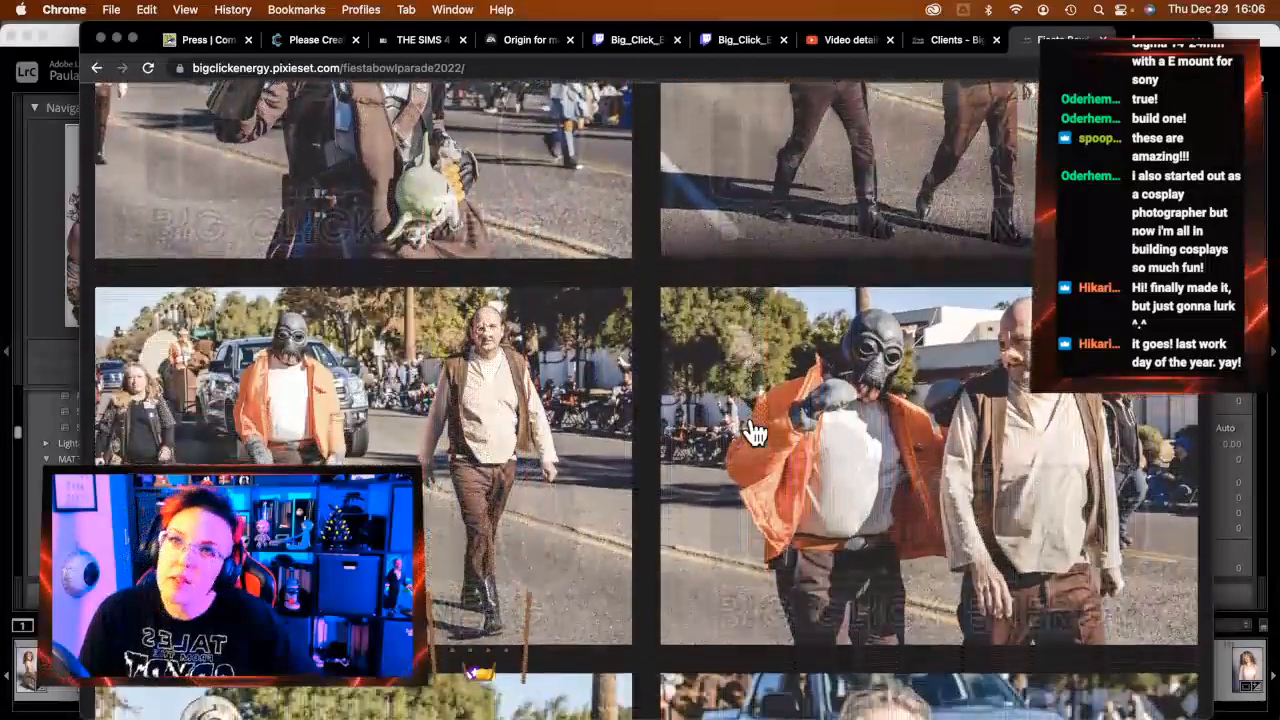
{"action": "scroll", "coordinate": [755, 432], "scroll_direction": "down", "scroll_amount": 2}
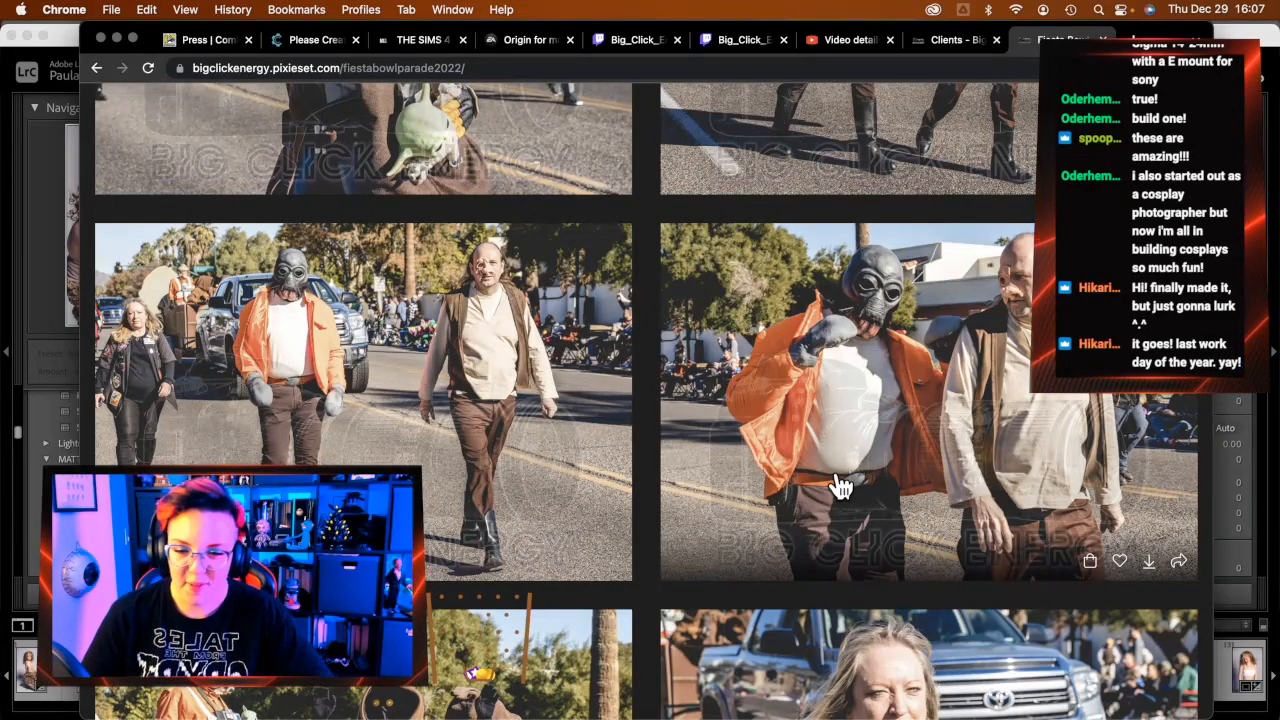
{"action": "scroll", "coordinate": [891, 434], "scroll_direction": "down", "scroll_amount": 10}
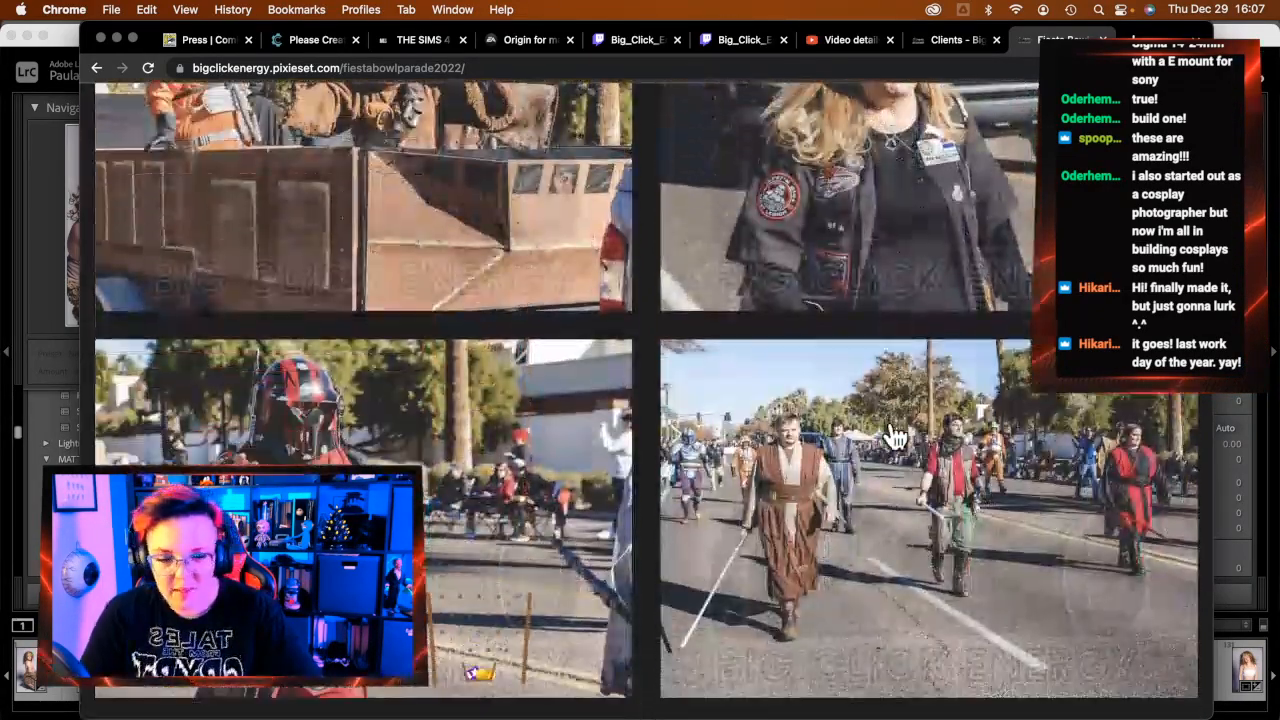
{"action": "scroll", "coordinate": [895, 438], "scroll_direction": "down", "scroll_amount": 10}
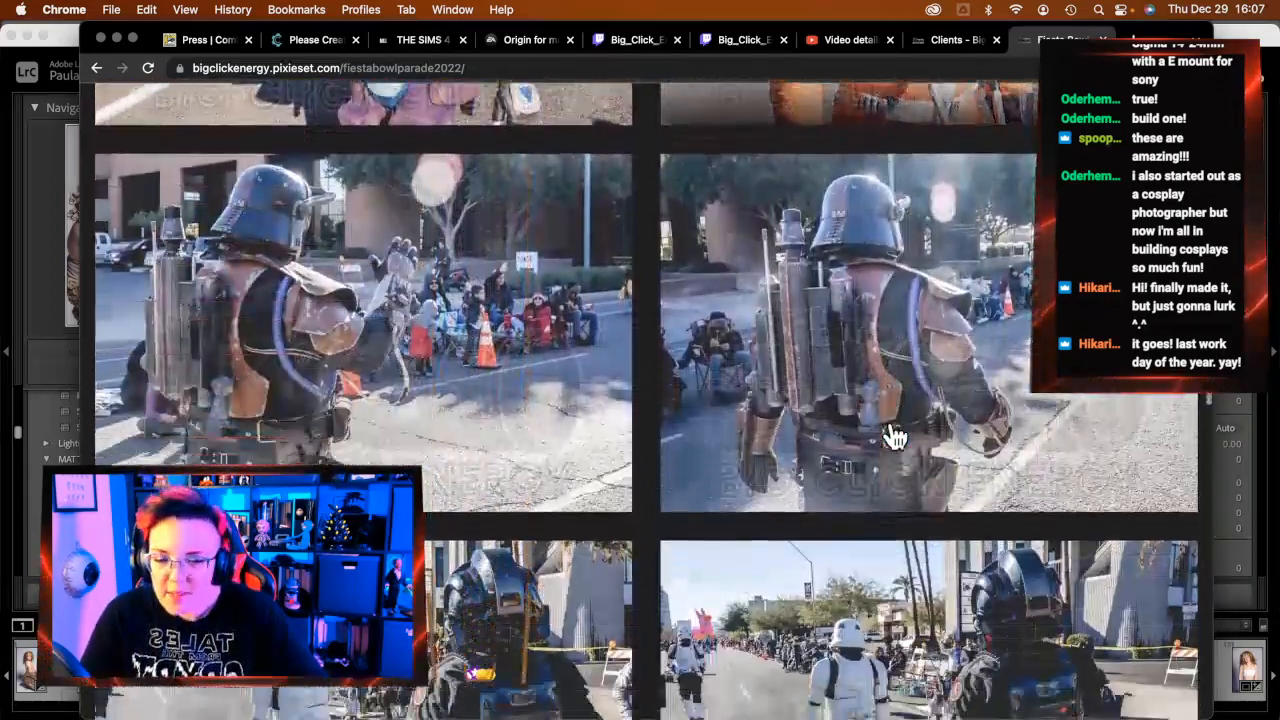
{"action": "scroll", "coordinate": [895, 438], "scroll_direction": "down", "scroll_amount": 6}
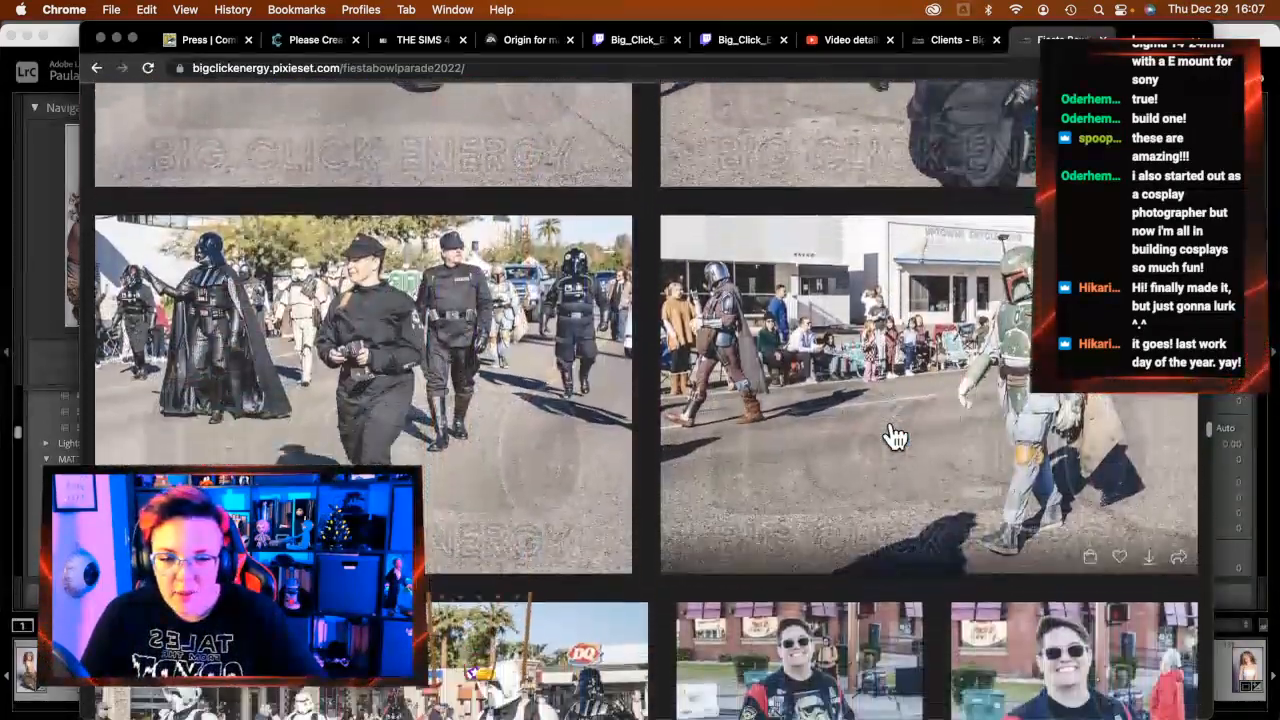
{"action": "scroll", "coordinate": [895, 438], "scroll_direction": "down", "scroll_amount": 8}
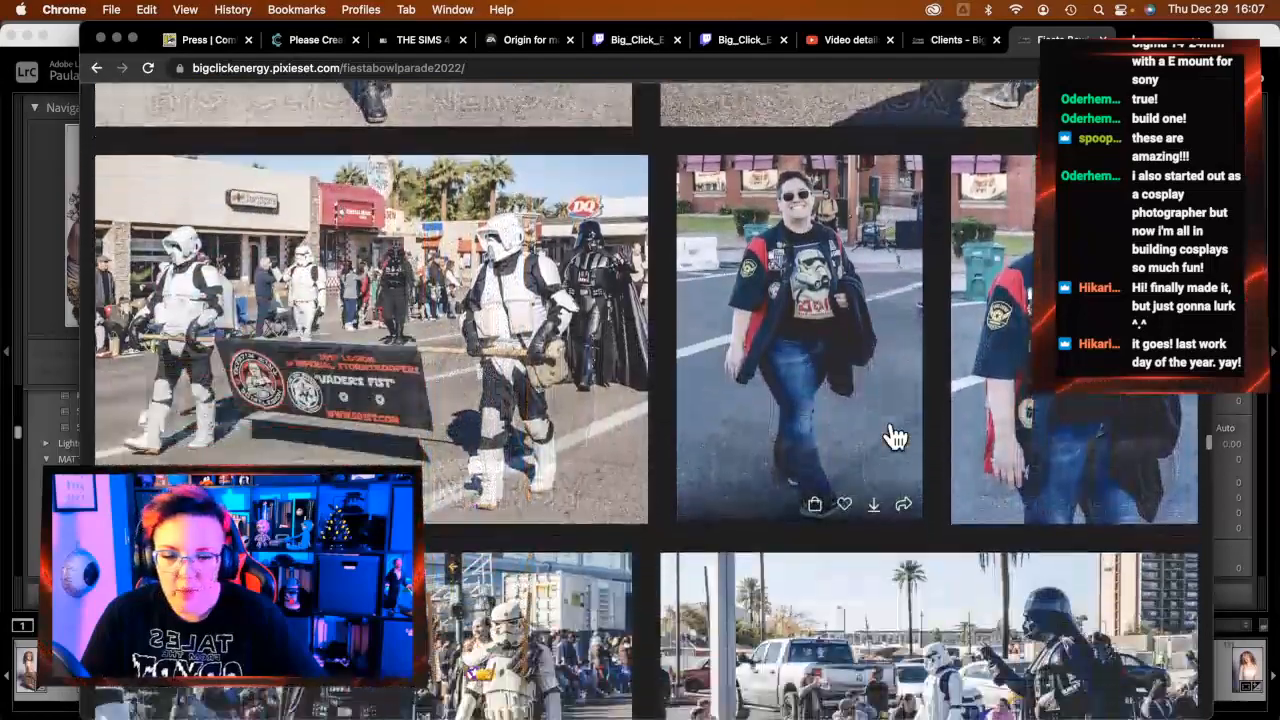
{"action": "scroll", "coordinate": [891, 421], "scroll_direction": "down", "scroll_amount": 10}
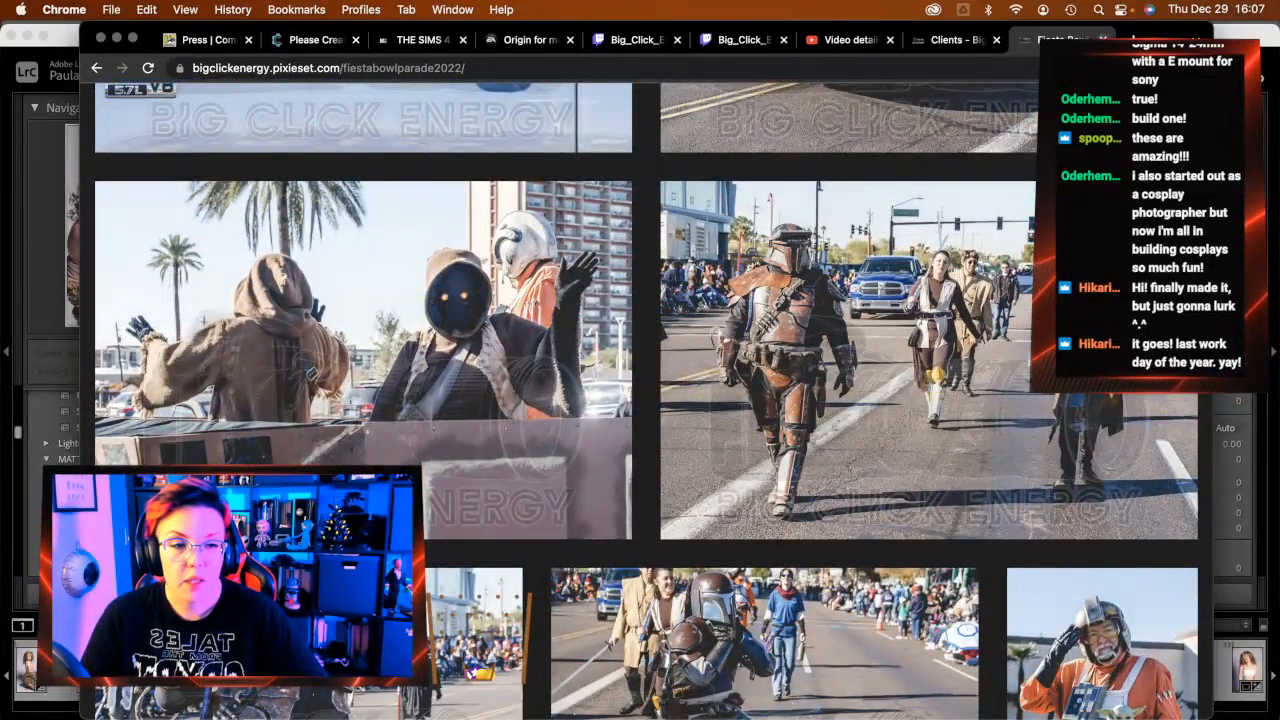
{"action": "key", "text": "super+w"}
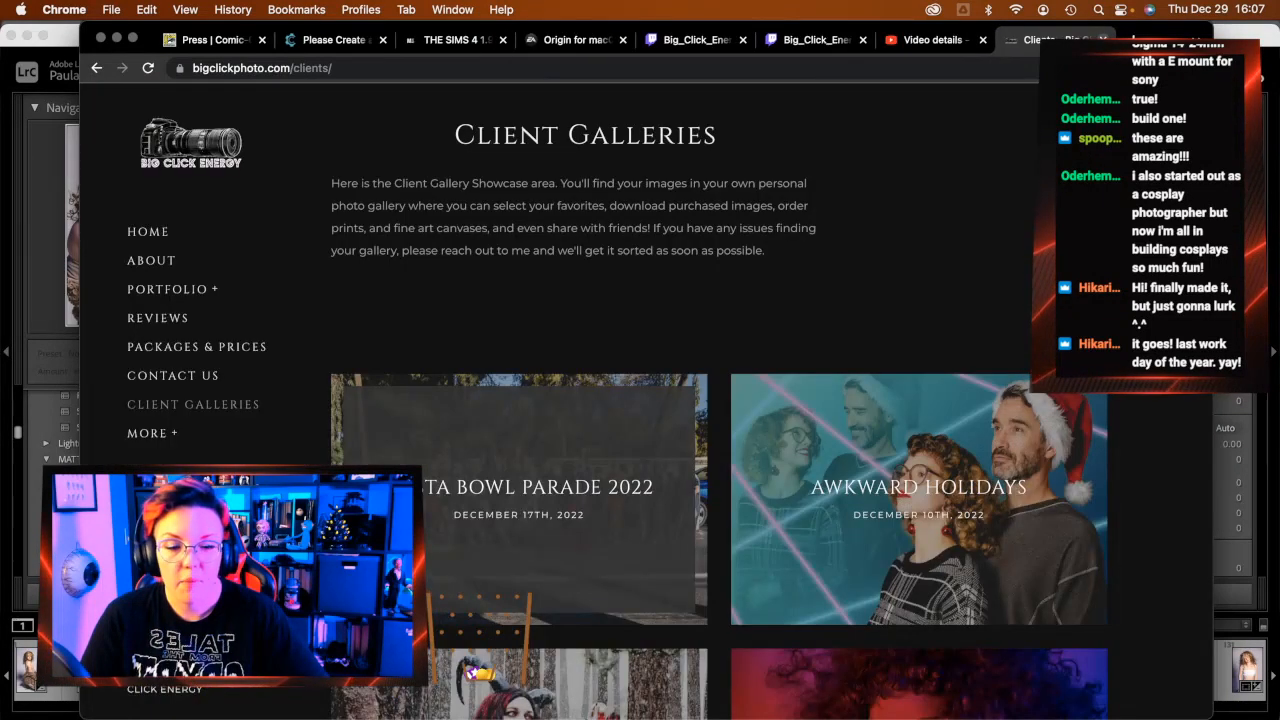
Open the locked Krampus gallery and start filling its guest Email field
{"action": "scroll", "coordinate": [886, 332], "scroll_direction": "down", "scroll_amount": 5}
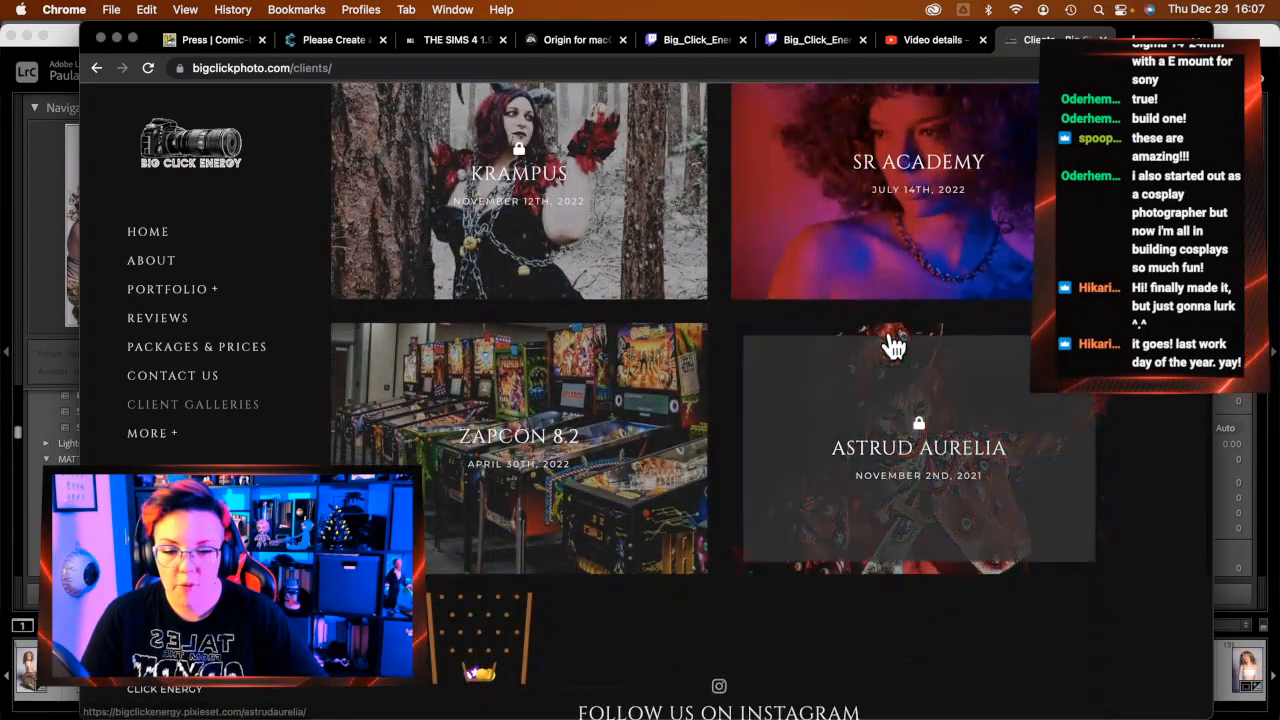
{"action": "scroll", "coordinate": [893, 346], "scroll_direction": "up", "scroll_amount": 5}
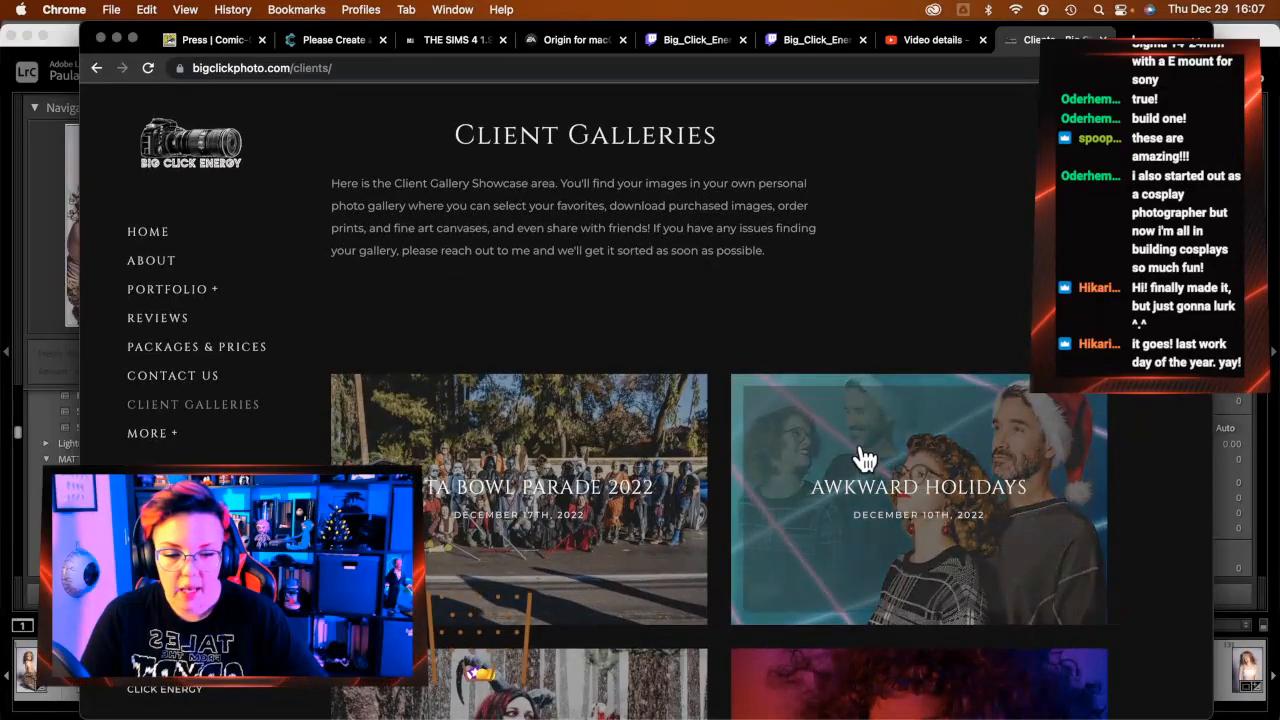
{"action": "scroll", "coordinate": [860, 460], "scroll_direction": "down", "scroll_amount": 3}
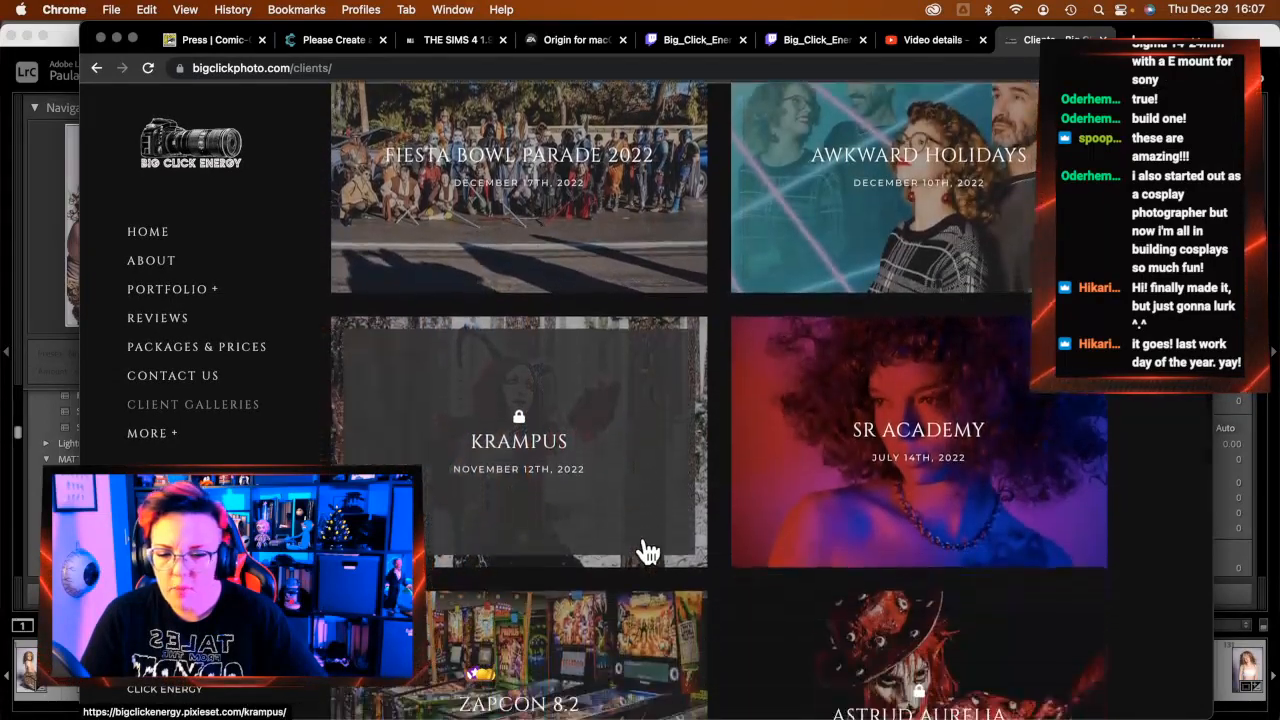
{"action": "scroll", "coordinate": [648, 552], "scroll_direction": "down", "scroll_amount": 1}
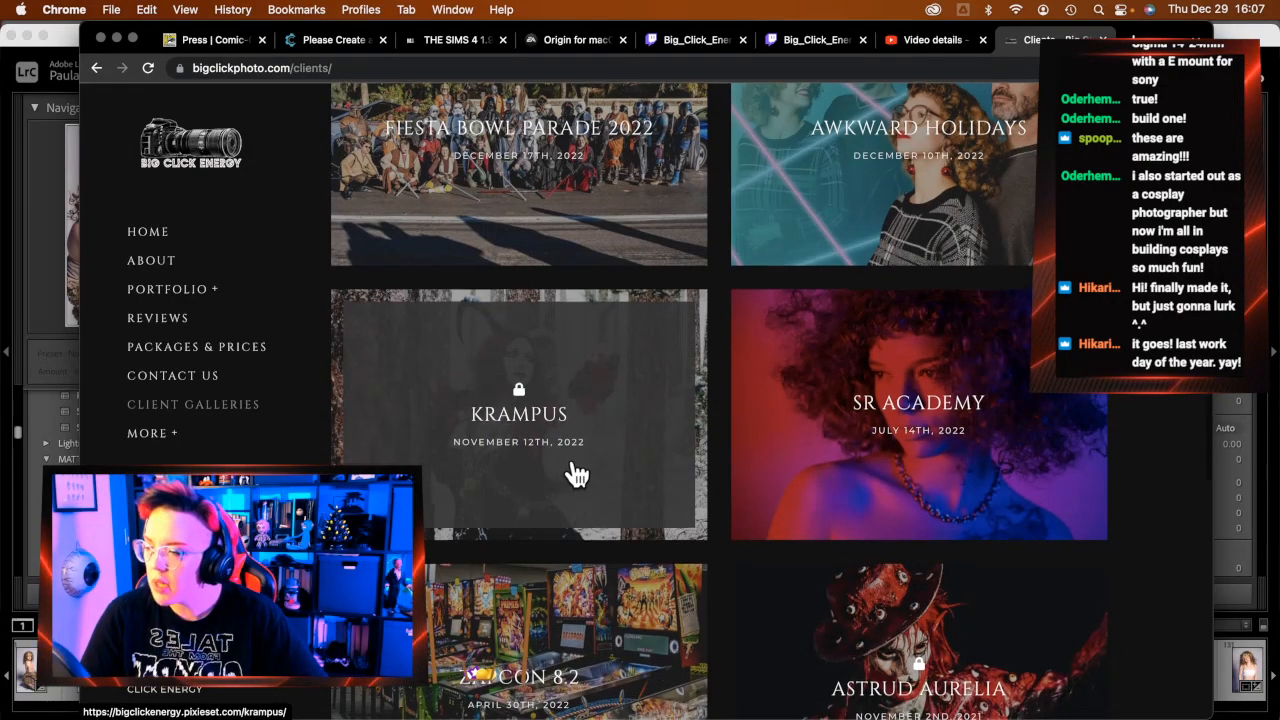
{"action": "scroll", "coordinate": [577, 474], "scroll_direction": "down", "scroll_amount": 1}
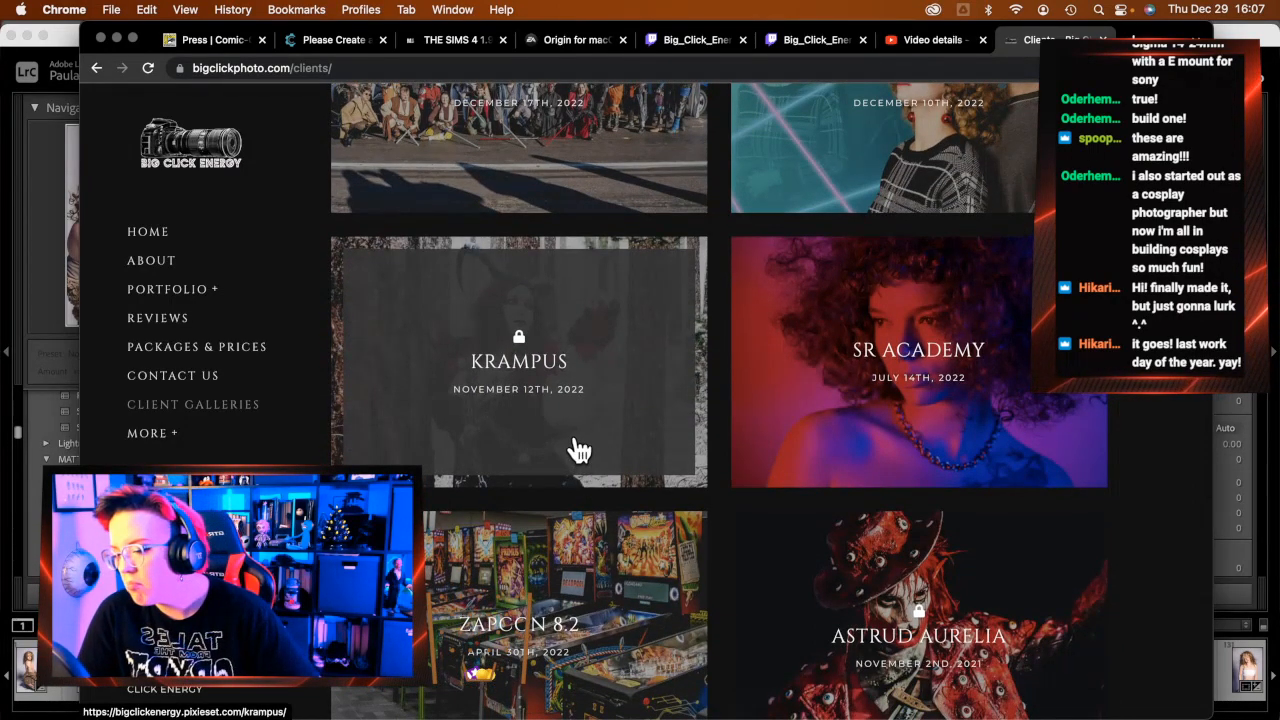
{"action": "left_click", "coordinate": [585, 432]}
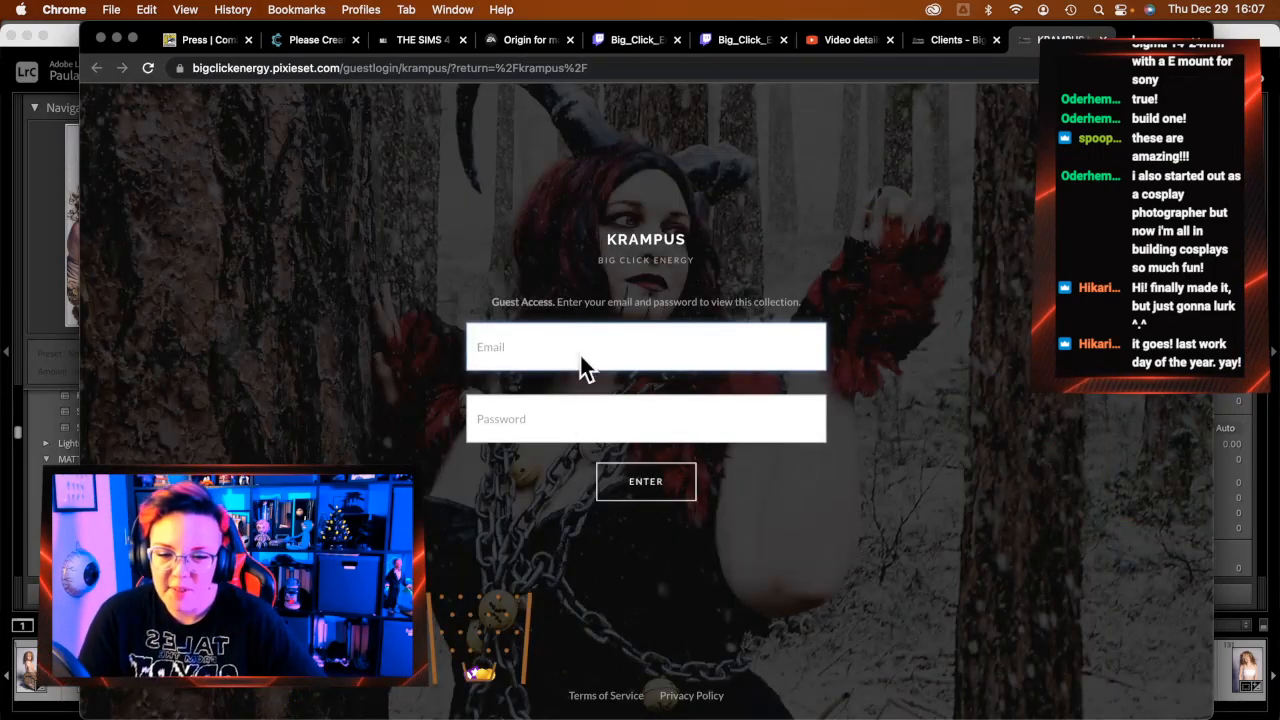
{"action": "left_click", "coordinate": [580, 340]}
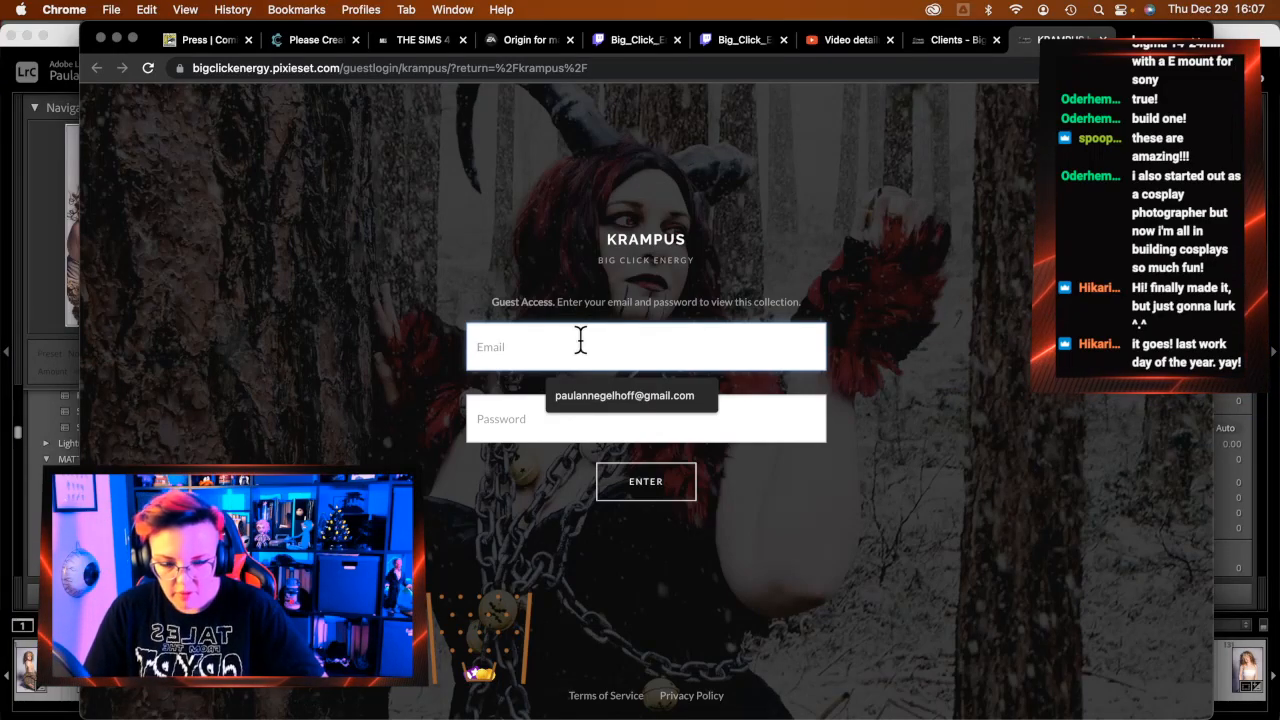
{"action": "key", "text": "BackSpace"}
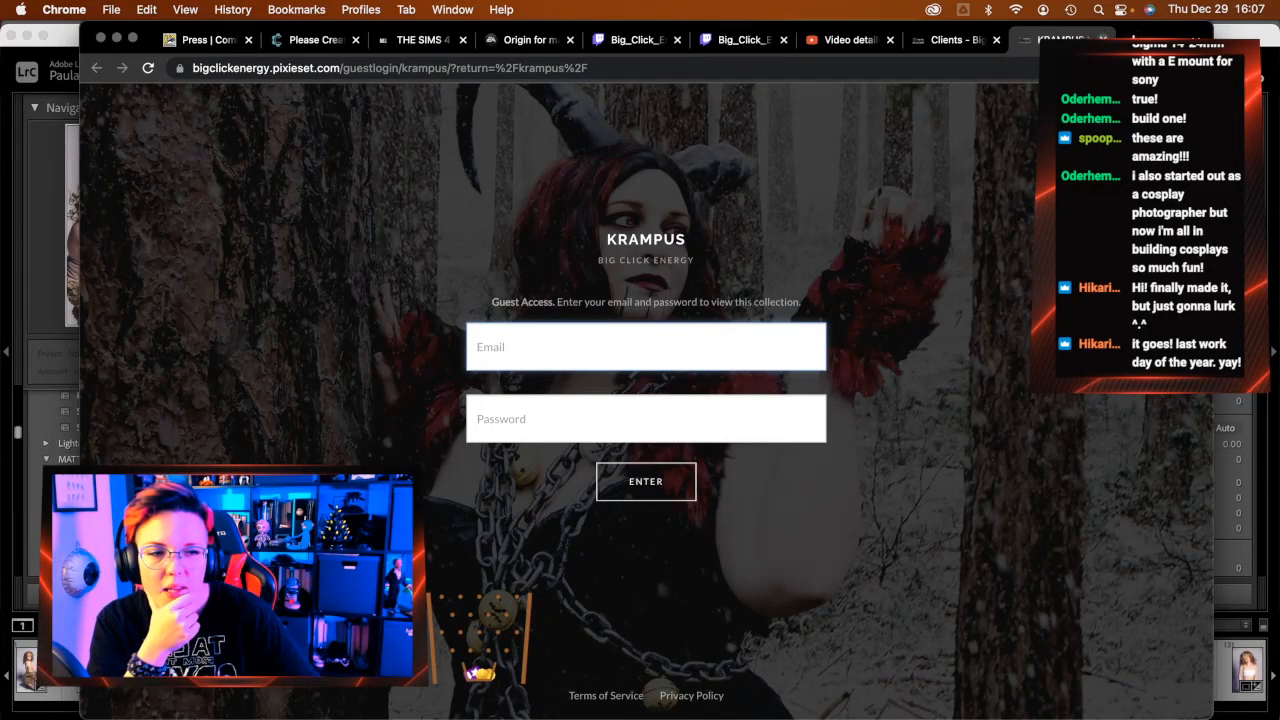
Abandon the Krampus login and open the Awkward Holidays gallery instead
{"action": "left_click", "coordinate": [1103, 39]}
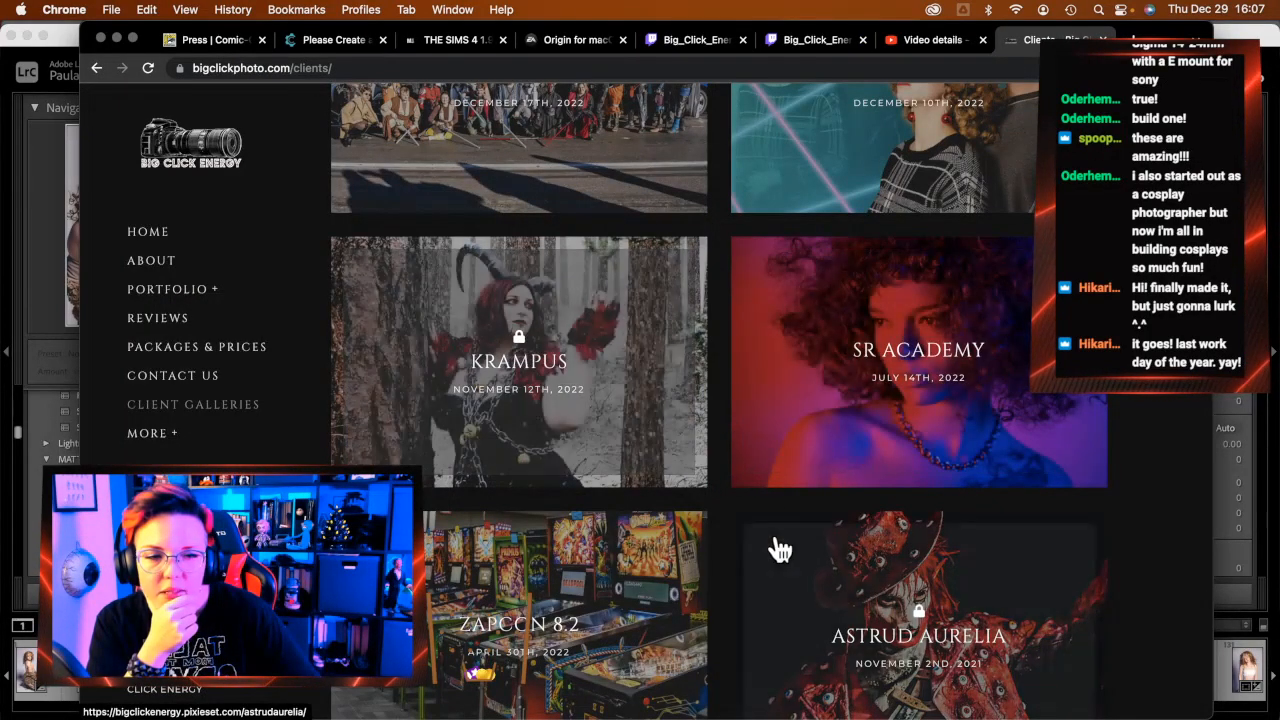
{"action": "scroll", "coordinate": [857, 351], "scroll_direction": "up", "scroll_amount": 3}
{"action": "left_click", "coordinate": [875, 337]}
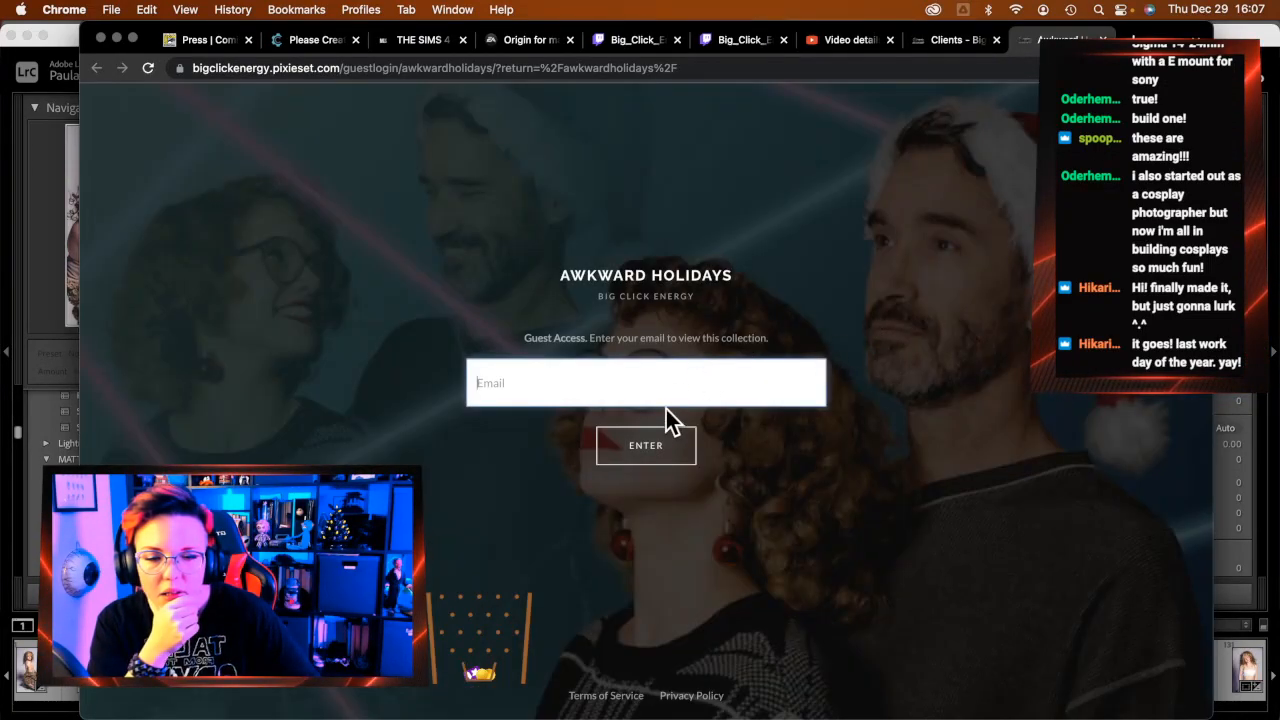
Enter a guest email address to unlock the Awkward Holidays gallery
{"action": "left_click", "coordinate": [668, 398]}
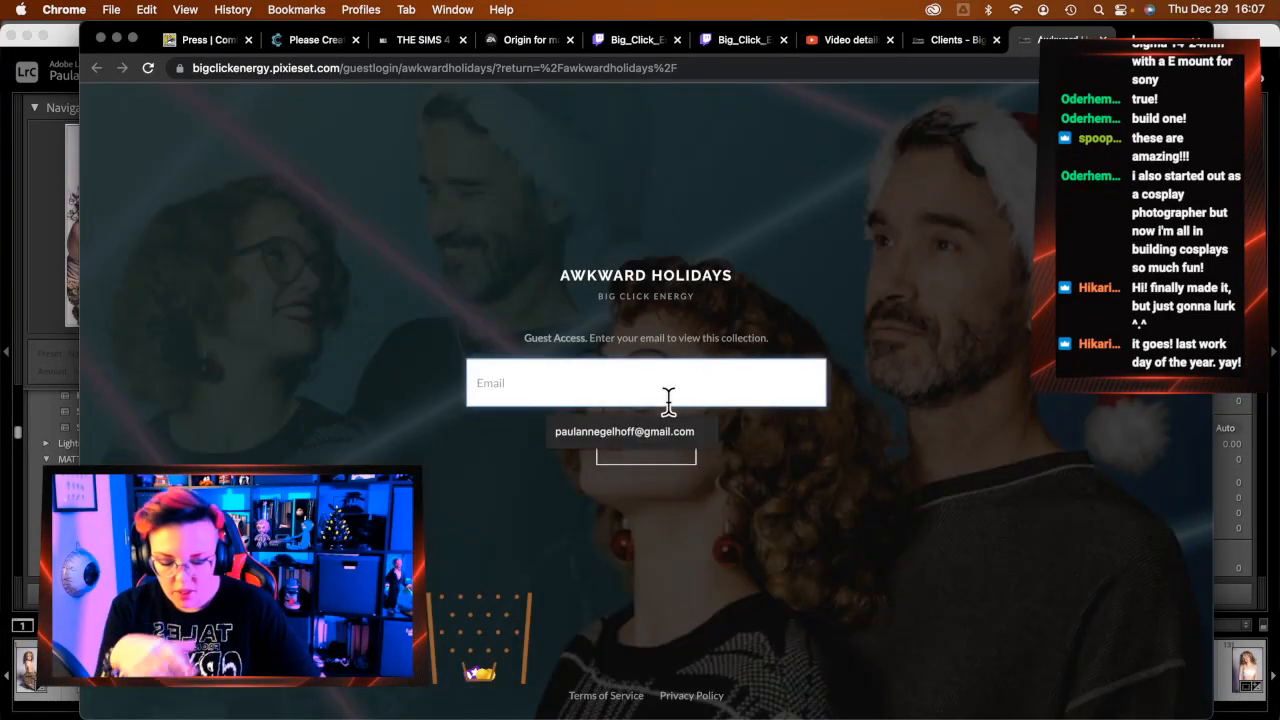
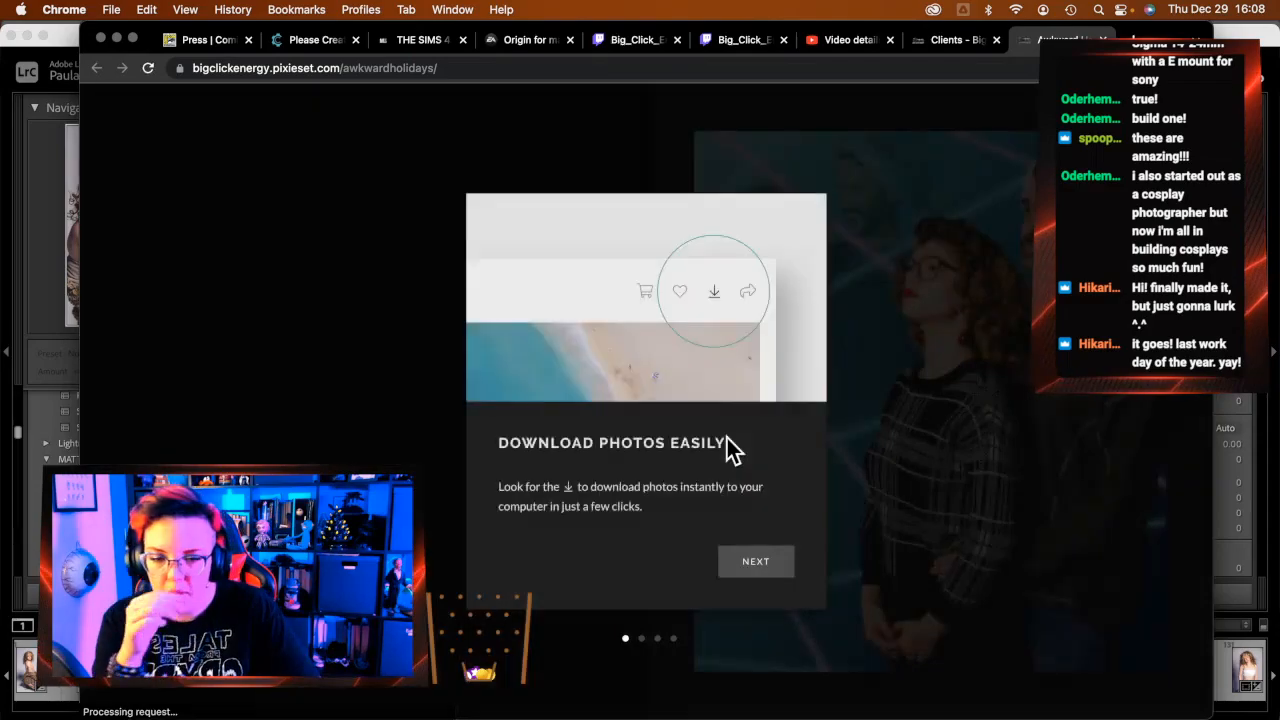
Skip through the welcome tour slides into the gallery cover page
{"action": "left_click", "coordinate": [745, 562]}
{"action": "left_click", "coordinate": [742, 564]}
{"action": "left_click", "coordinate": [742, 564]}
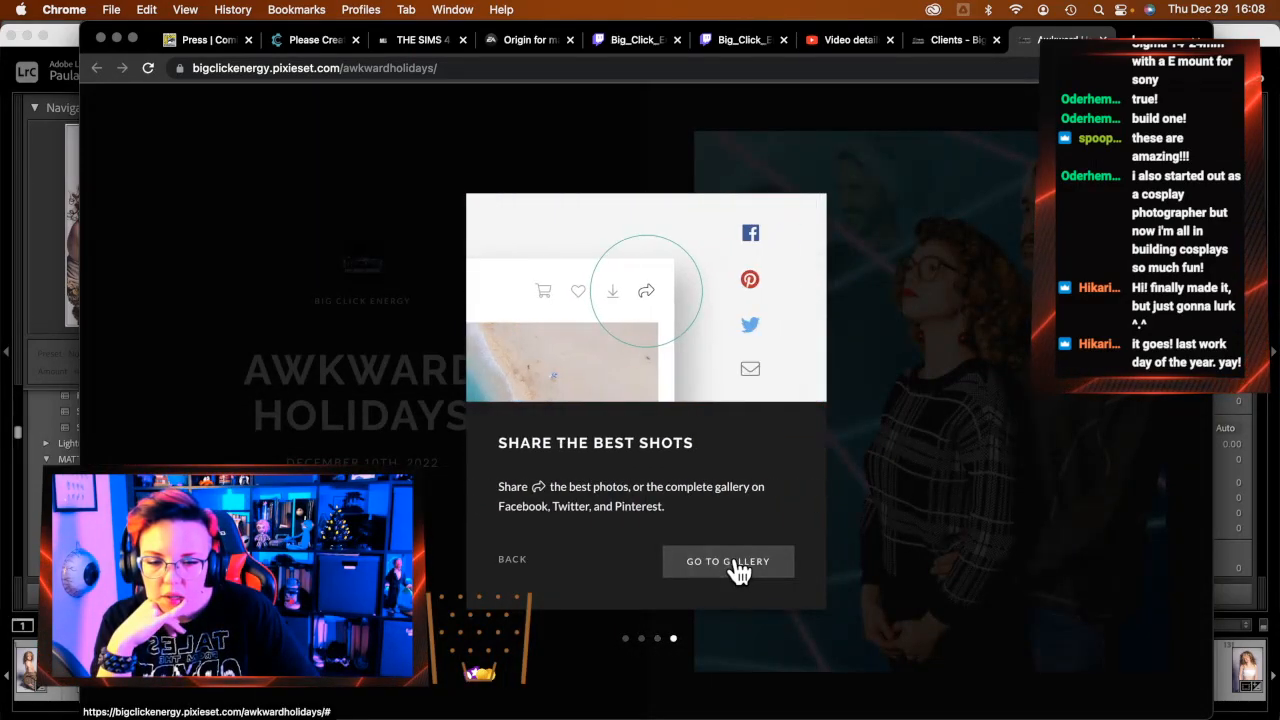
{"action": "left_click", "coordinate": [742, 564]}
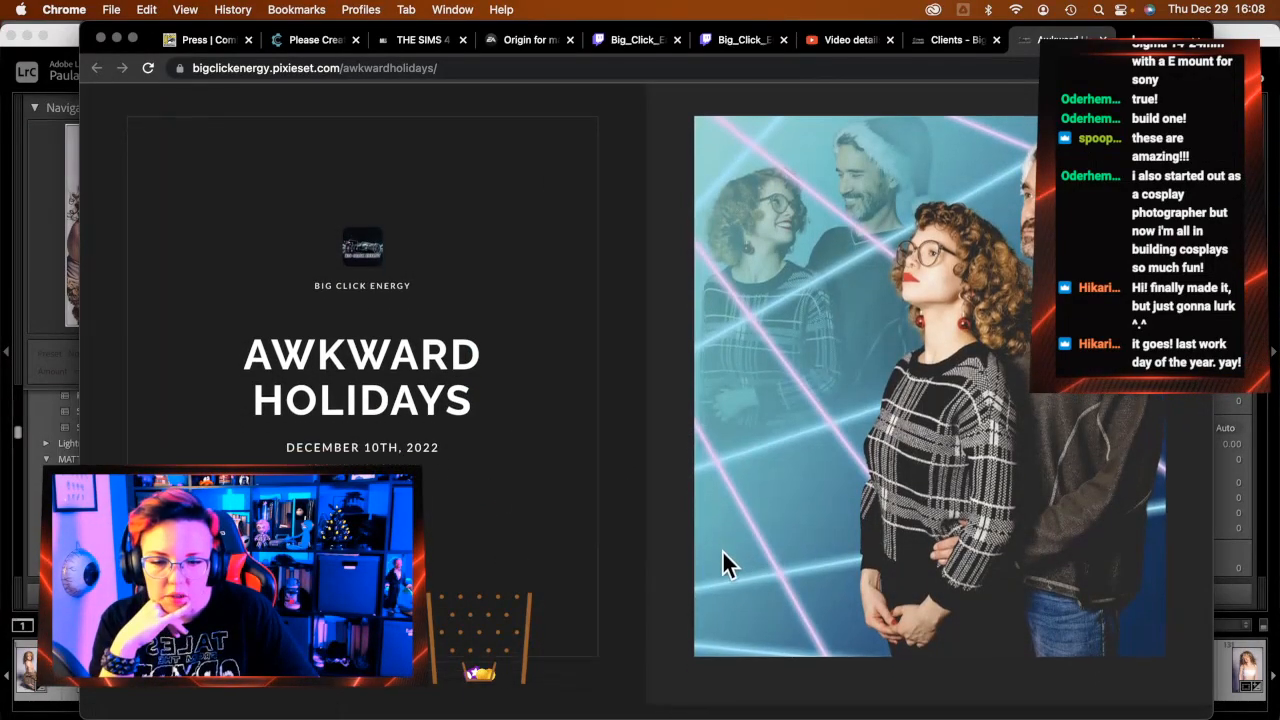
Browse the Awkward Holidays grid and open the woman-with-cat laser photo full size
{"action": "scroll", "coordinate": [723, 552], "scroll_direction": "down", "scroll_amount": 5}
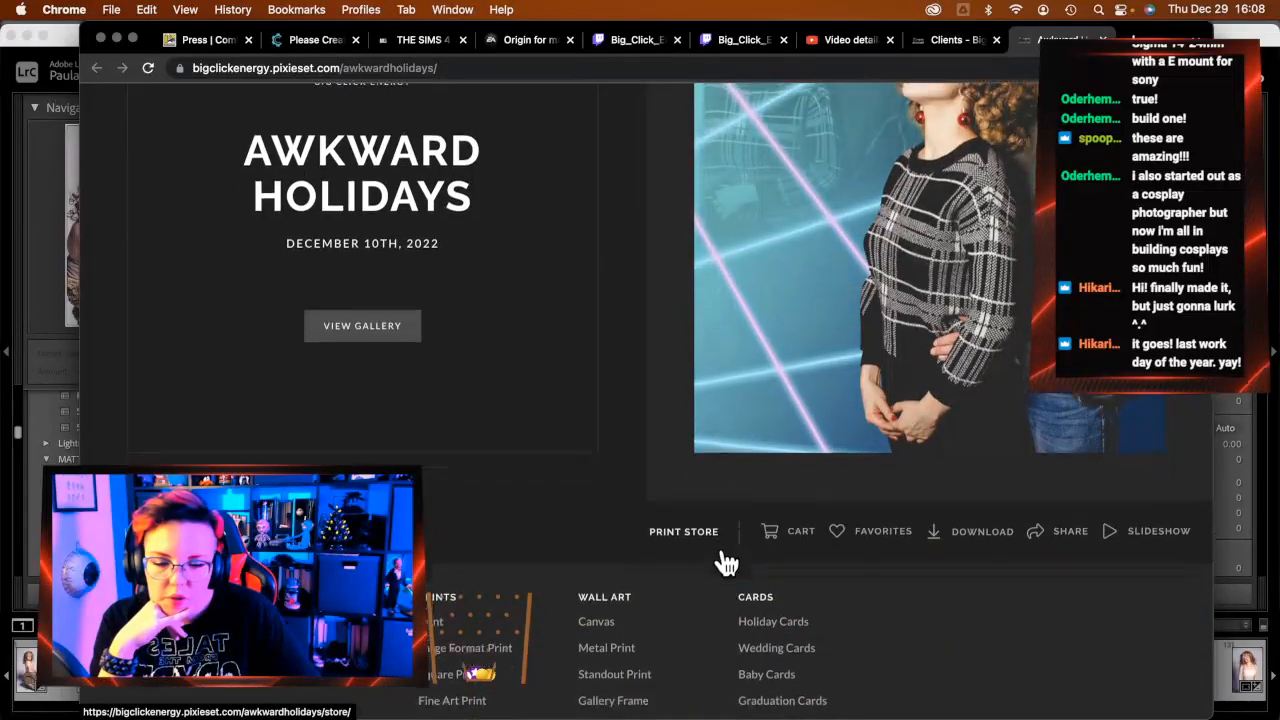
{"action": "scroll", "coordinate": [723, 563], "scroll_direction": "down", "scroll_amount": 10}
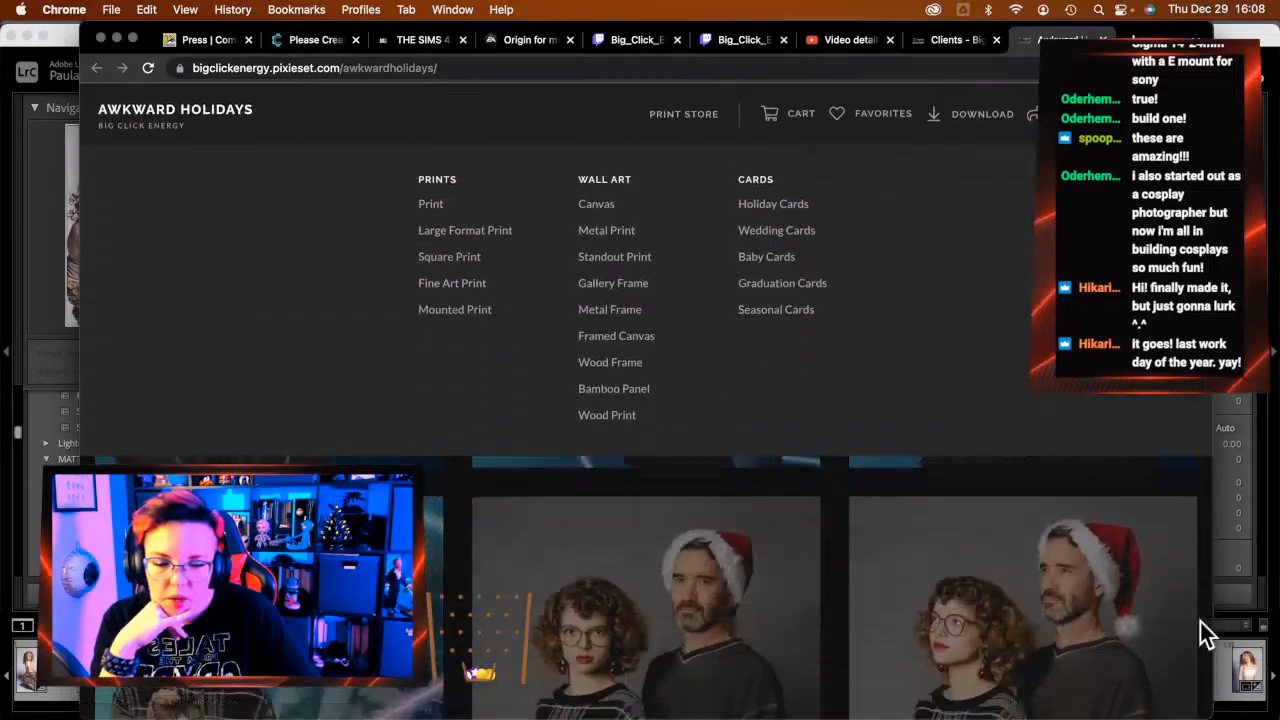
{"action": "scroll", "coordinate": [800, 616], "scroll_direction": "down", "scroll_amount": 10}
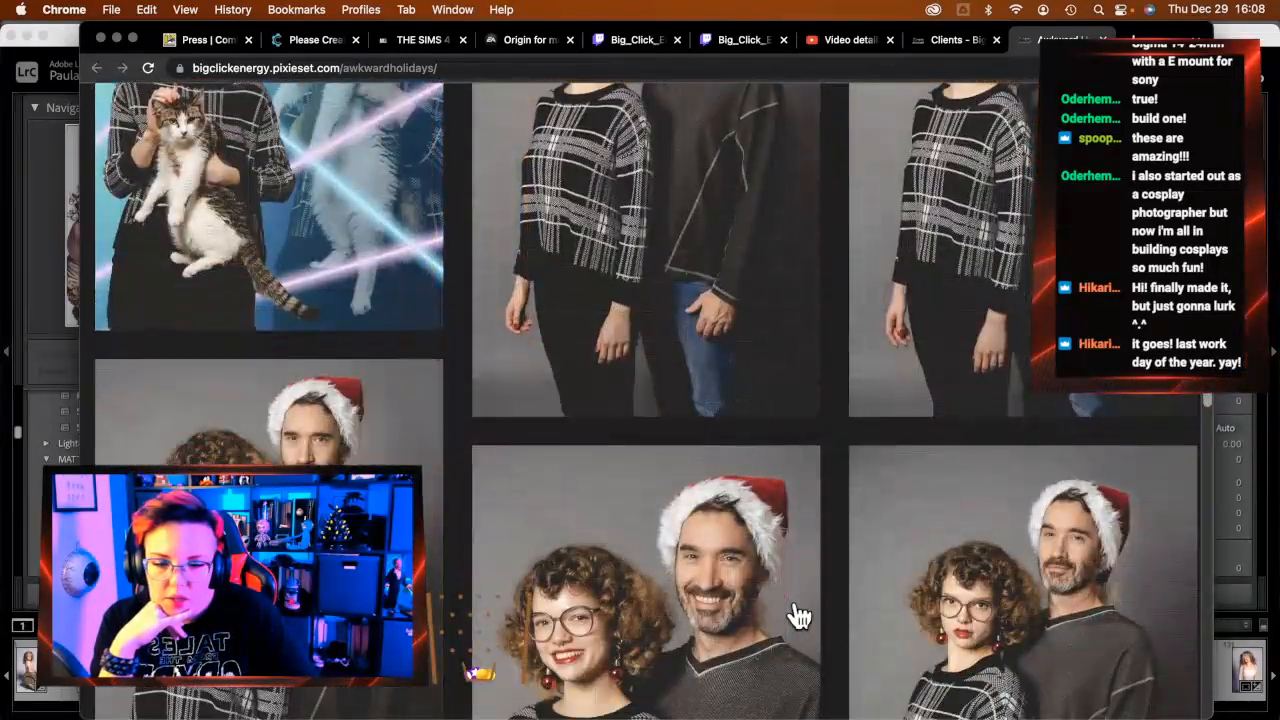
{"action": "scroll", "coordinate": [800, 616], "scroll_direction": "down", "scroll_amount": 5}
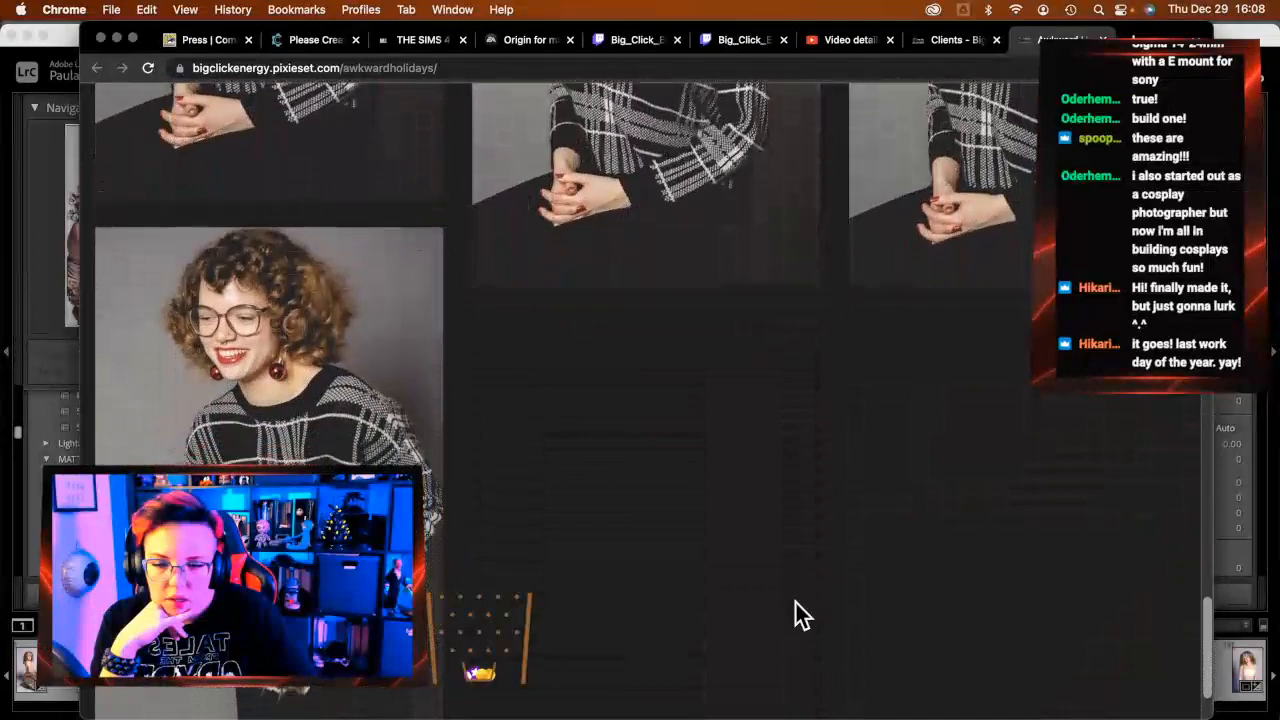
{"action": "scroll", "coordinate": [800, 616], "scroll_direction": "down", "scroll_amount": 10}
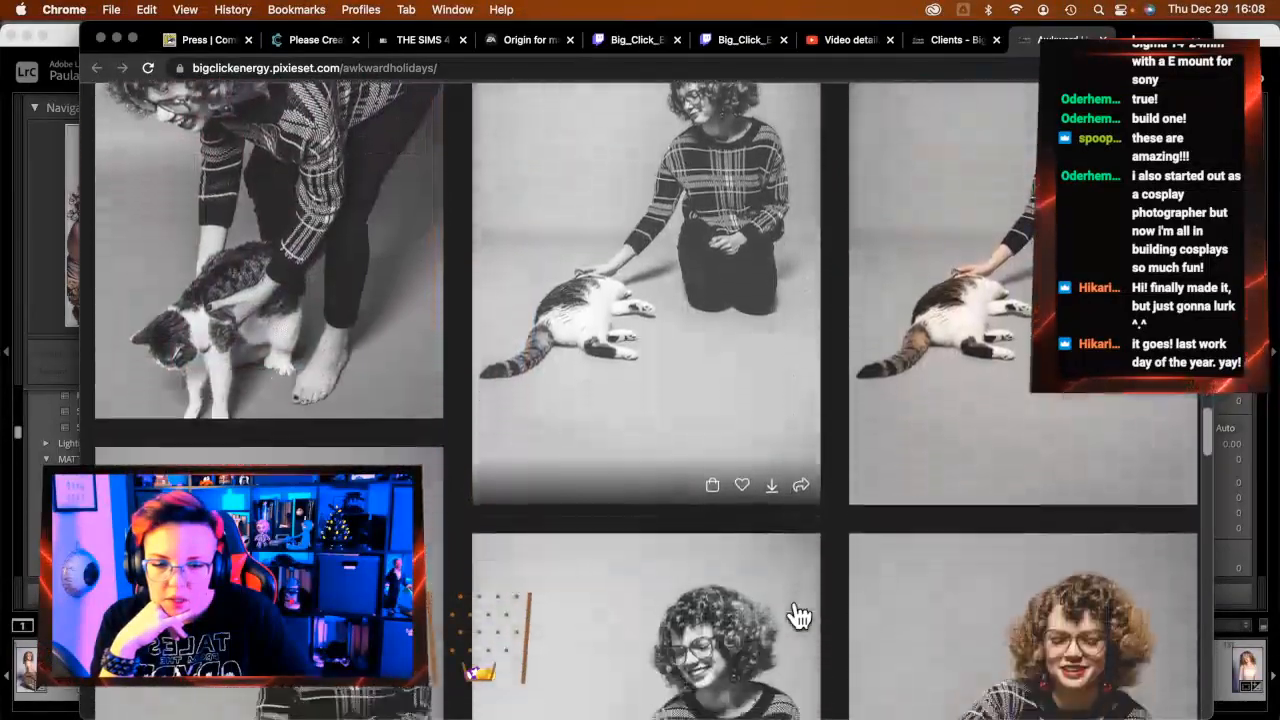
{"action": "scroll", "coordinate": [800, 616], "scroll_direction": "down", "scroll_amount": 10}
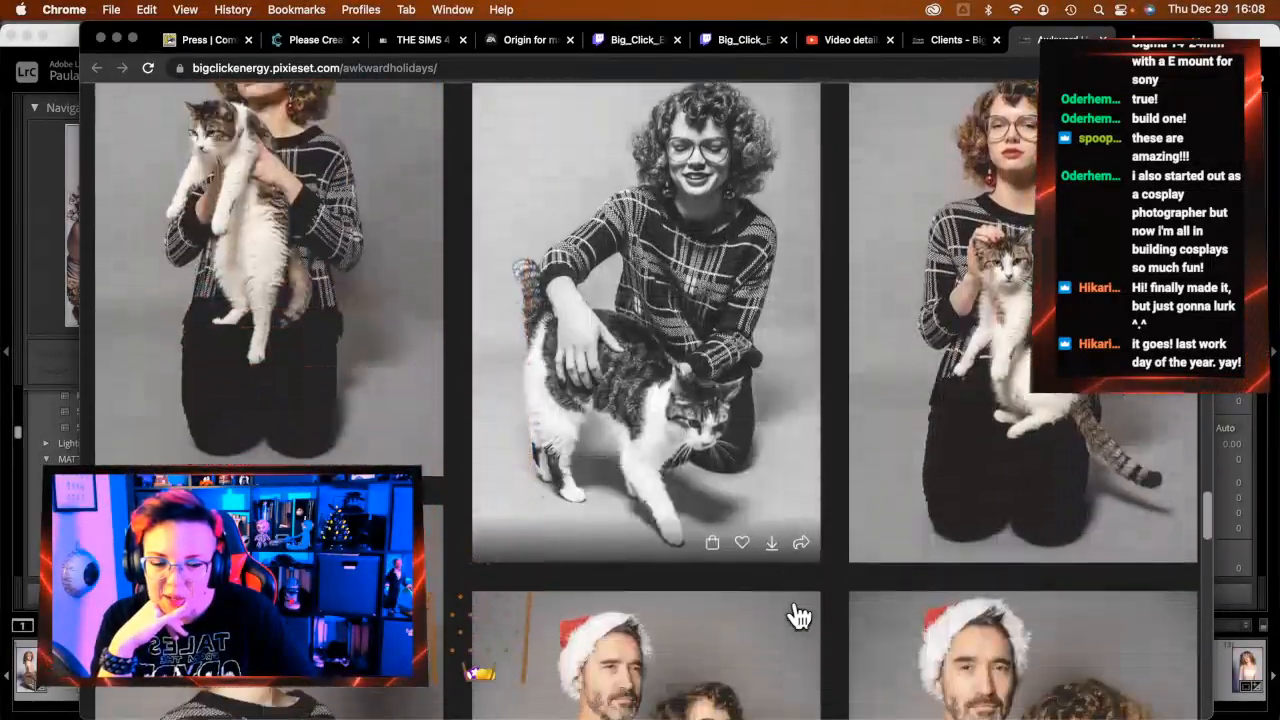
{"action": "scroll", "coordinate": [800, 616], "scroll_direction": "down", "scroll_amount": 8}
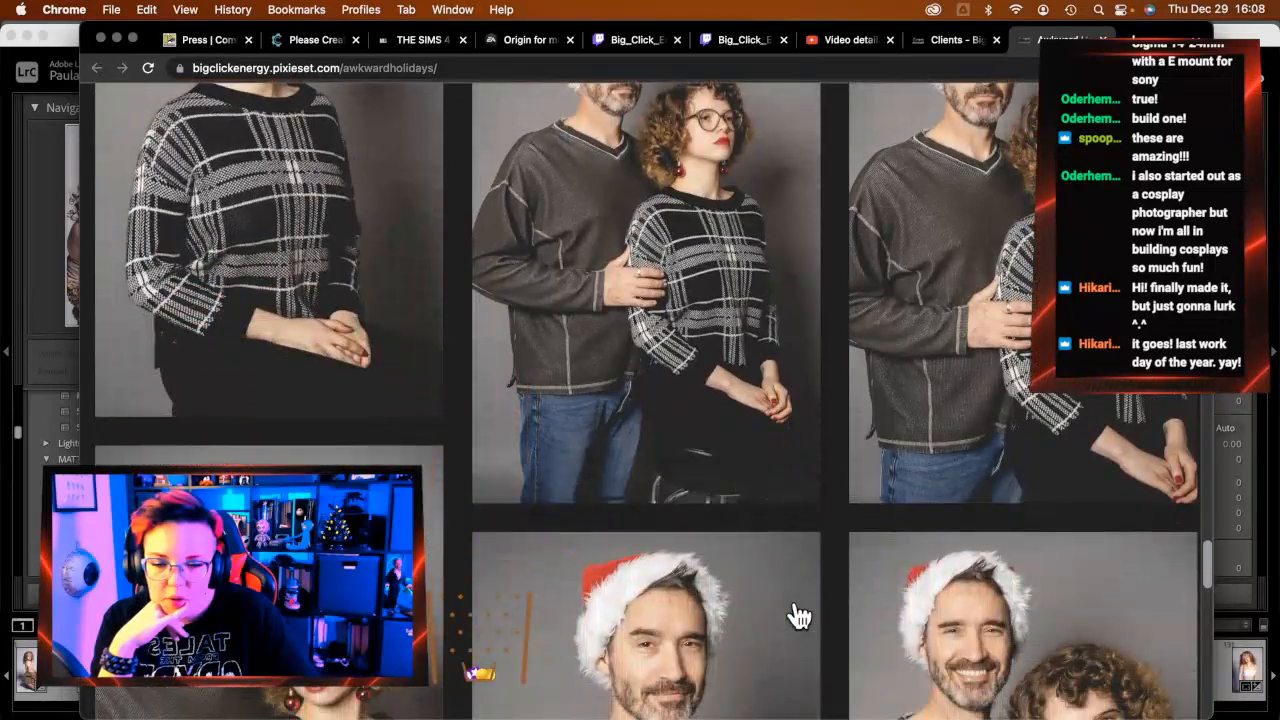
{"action": "scroll", "coordinate": [799, 616], "scroll_direction": "down", "scroll_amount": 2}
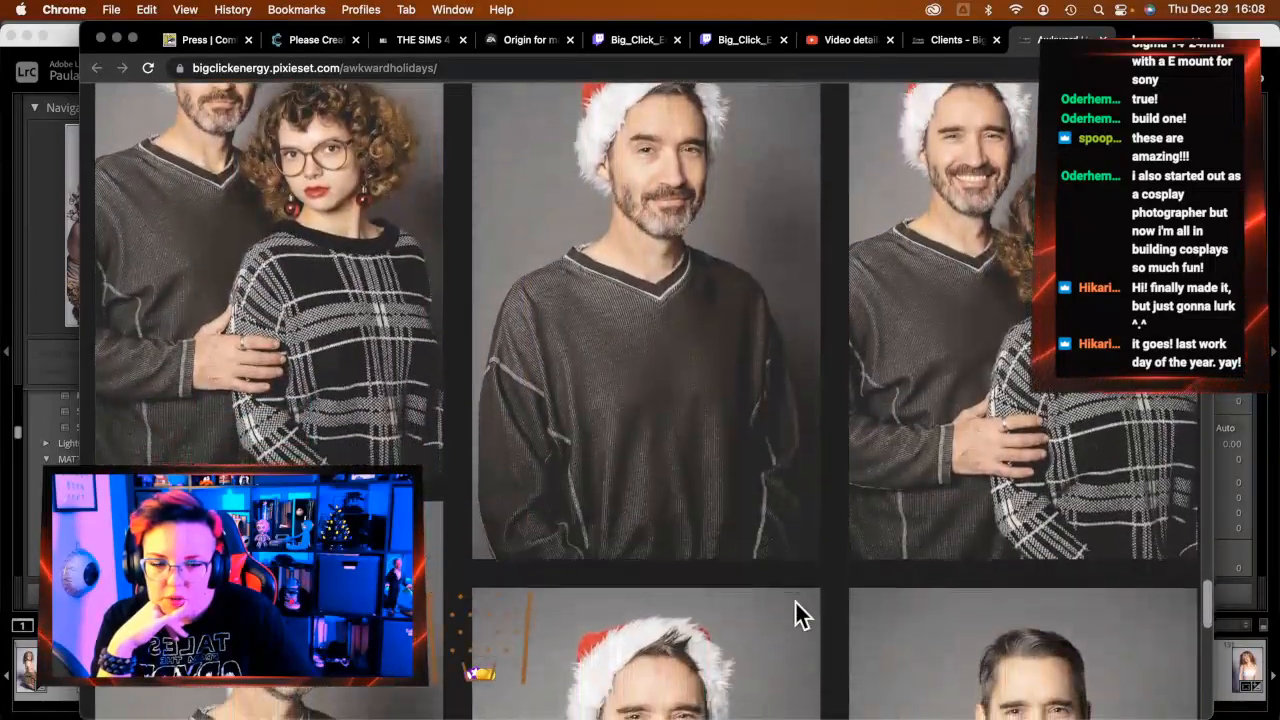
{"action": "scroll", "coordinate": [799, 616], "scroll_direction": "up", "scroll_amount": 5}
{"action": "scroll", "coordinate": [799, 616], "scroll_direction": "up", "scroll_amount": 10}
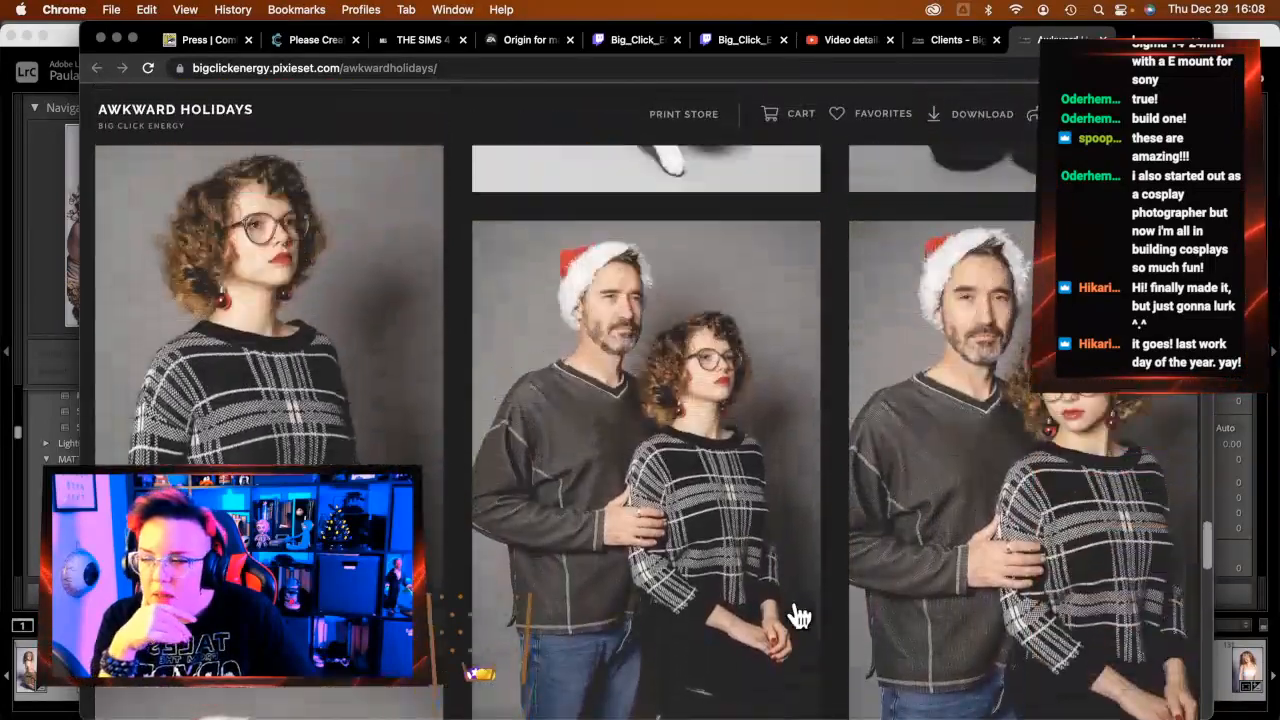
{"action": "scroll", "coordinate": [799, 616], "scroll_direction": "down", "scroll_amount": 10}
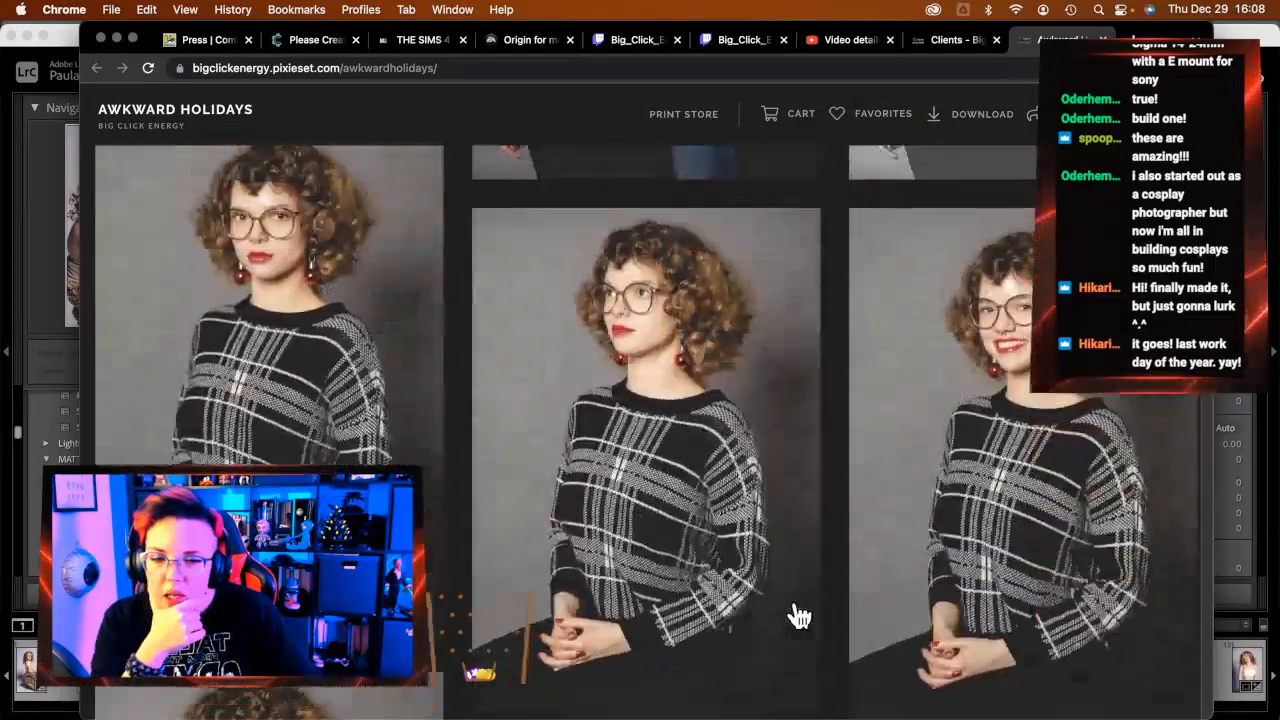
{"action": "scroll", "coordinate": [799, 616], "scroll_direction": "up", "scroll_amount": 3}
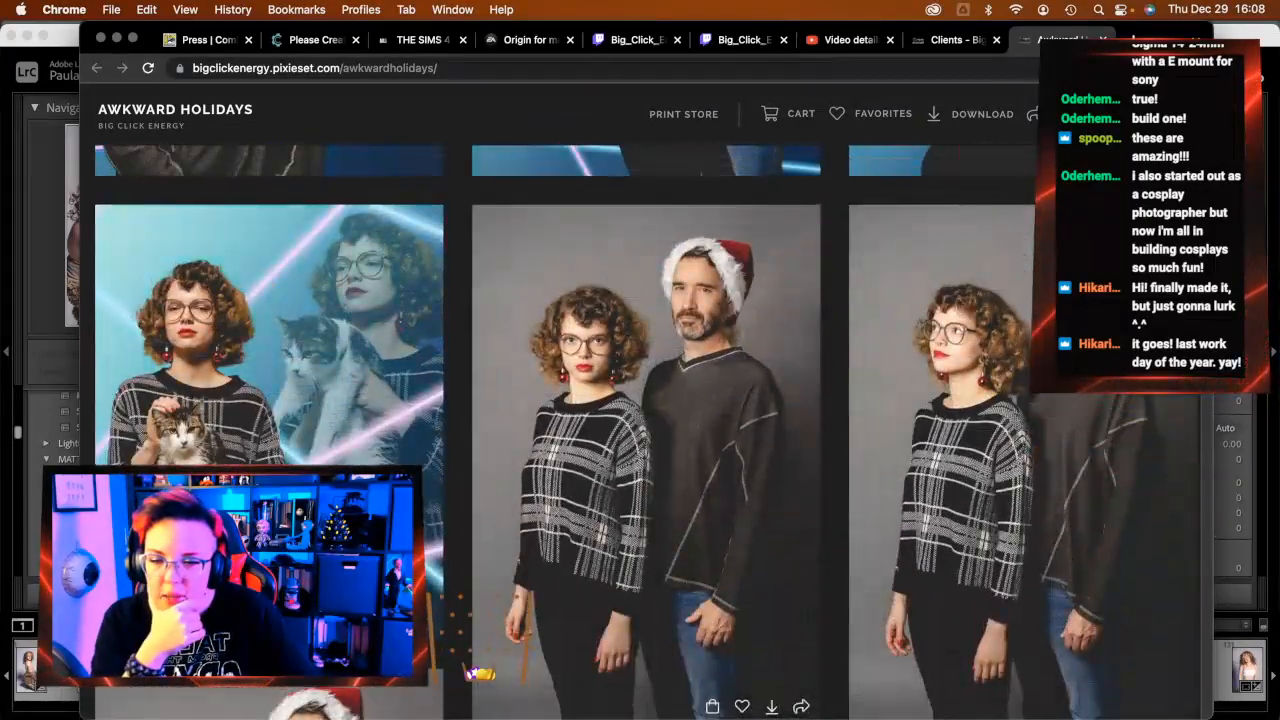
{"action": "left_click", "coordinate": [385, 545]}
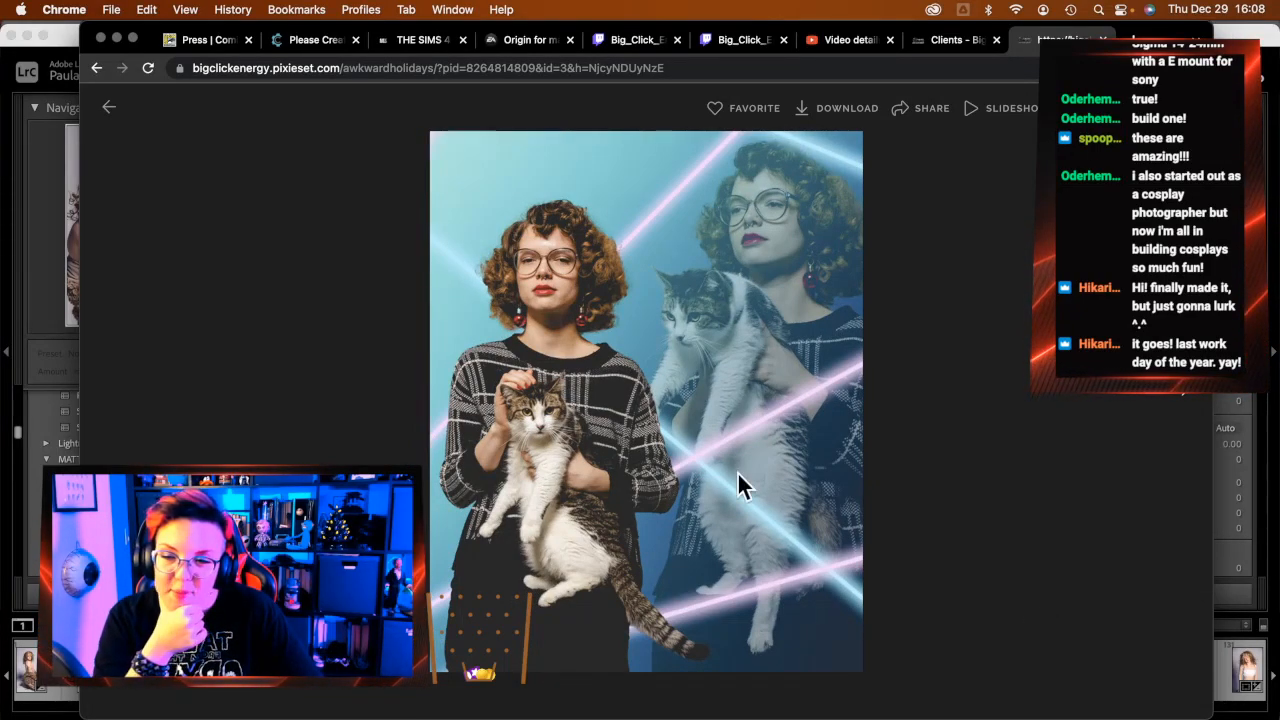
View the three previous laser-background photos, then return to the gallery grid
{"action": "left_click", "coordinate": [108, 390]}
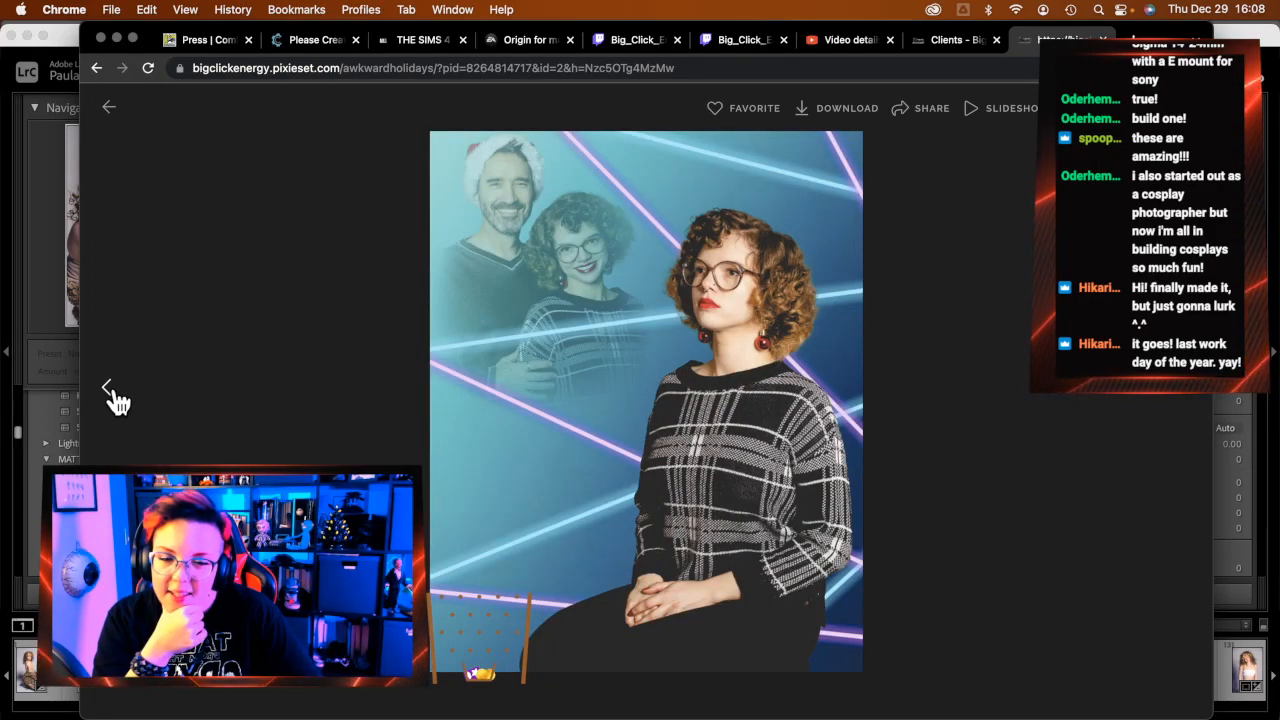
{"action": "left_click", "coordinate": [108, 390]}
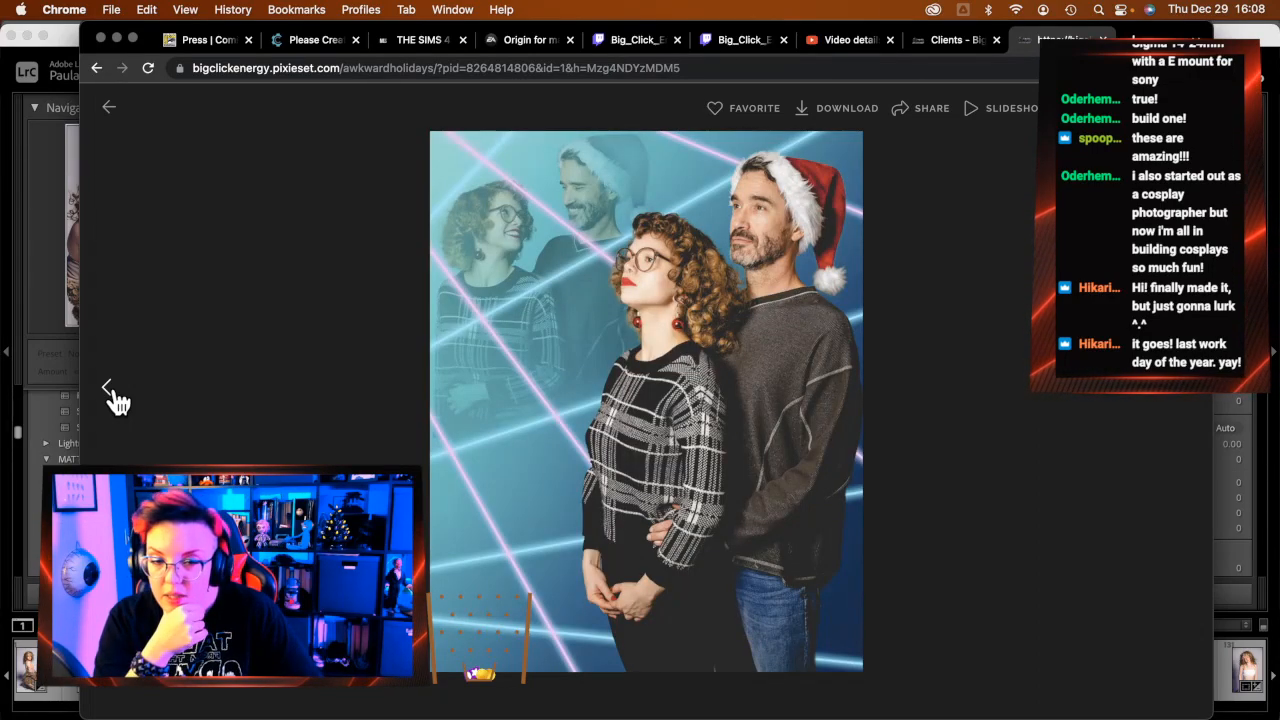
{"action": "left_click", "coordinate": [108, 390]}
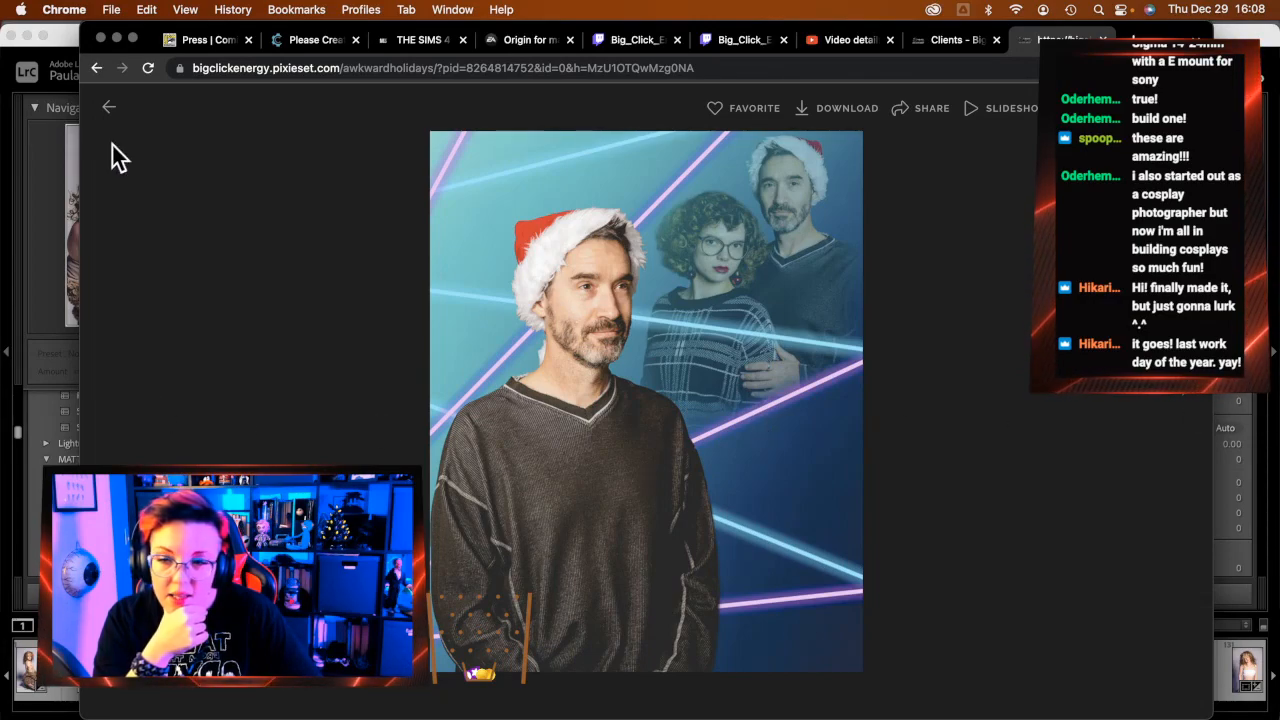
{"action": "left_click", "coordinate": [110, 110]}
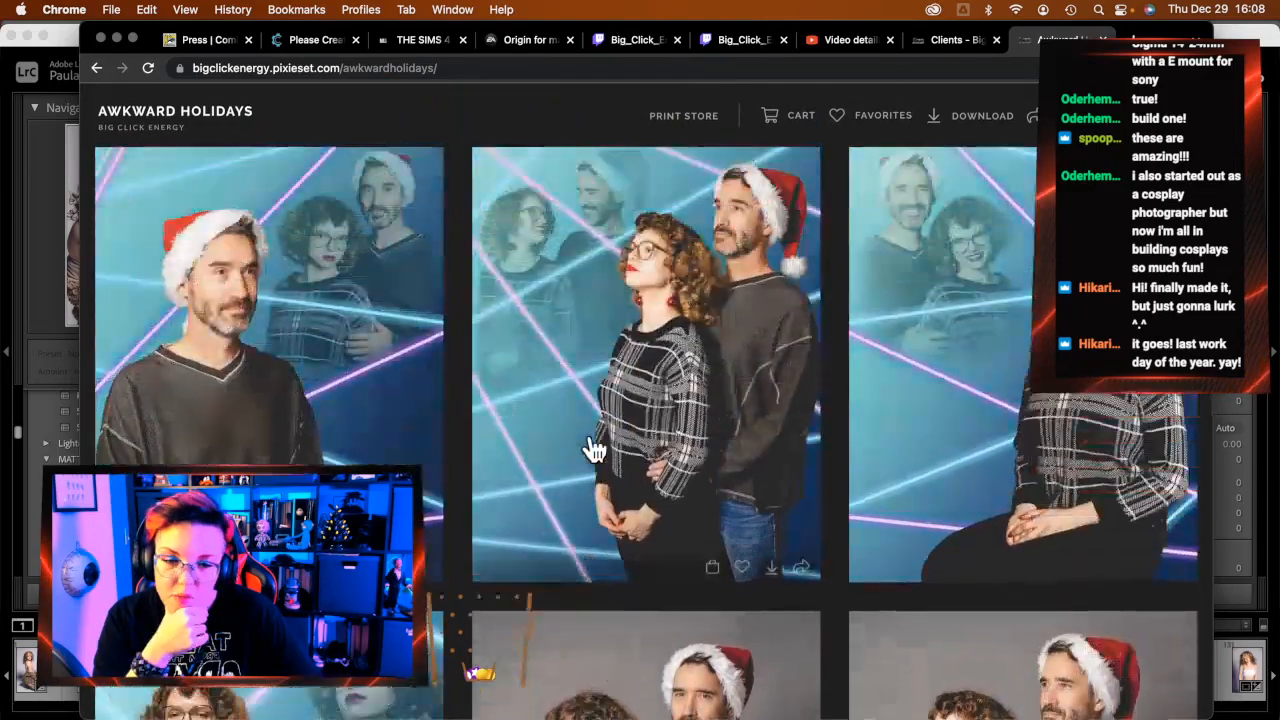
Close the Awkward Holidays gallery tab and minimize Chrome to reveal Lightroom's Develop view
{"action": "scroll", "coordinate": [591, 450], "scroll_direction": "up", "scroll_amount": 4}
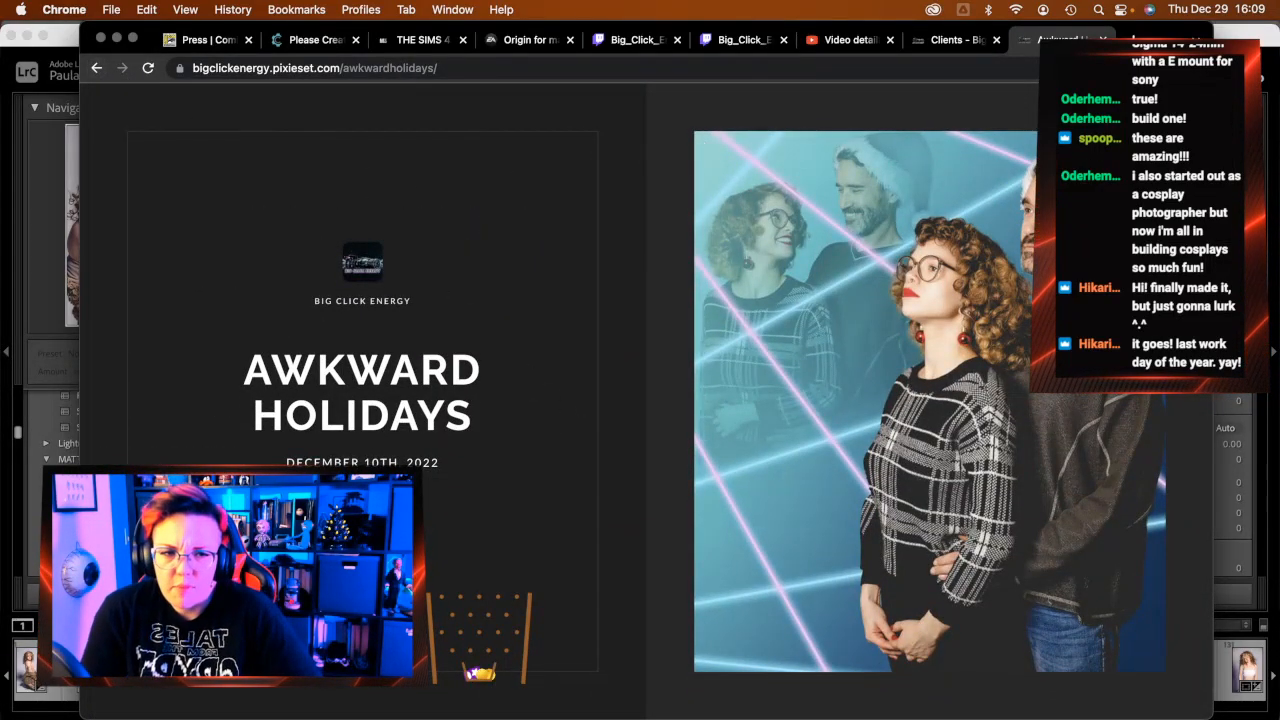
{"action": "key", "text": "super+w"}
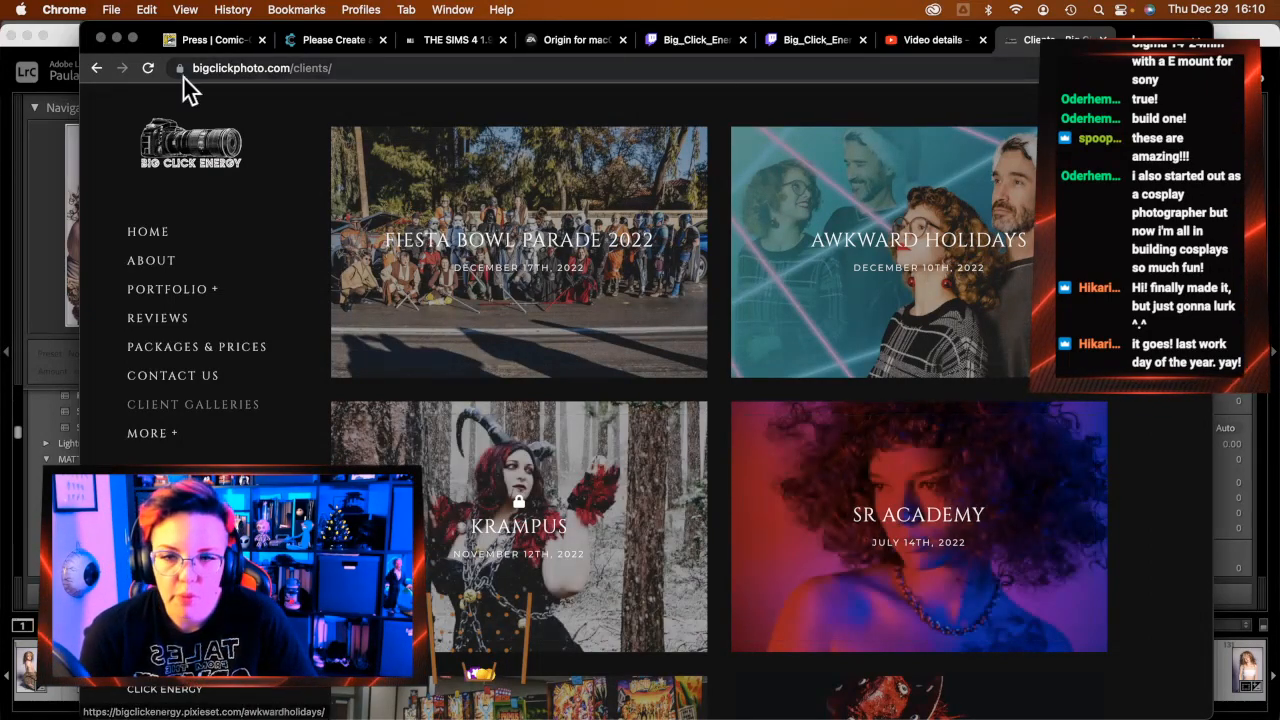
{"action": "left_click", "coordinate": [116, 37]}
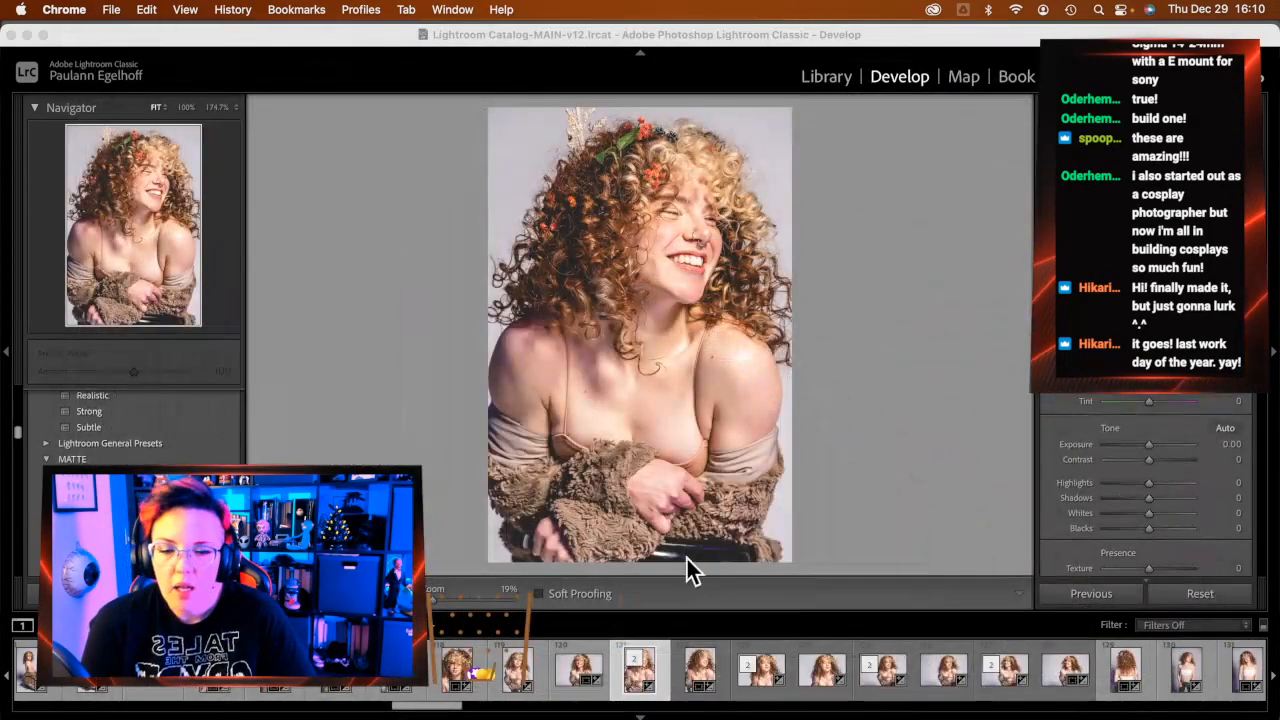
Restore Google Chrome from the Dock over Lightroom's Develop view
{"action": "mouse_move", "coordinate": [1268, 405]}
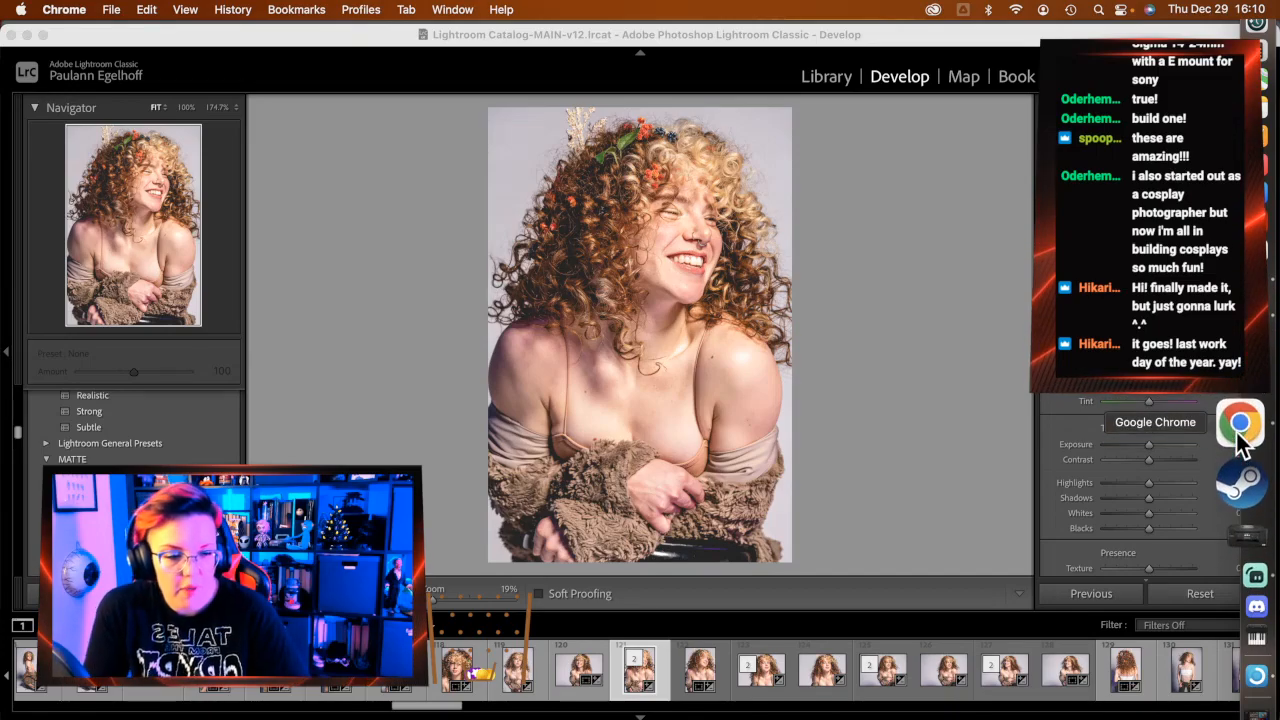
{"action": "left_click", "coordinate": [1240, 434]}
Open the SR Academy client gallery and skip past its welcome tour
{"action": "scroll", "coordinate": [1046, 517], "scroll_direction": "down", "scroll_amount": 1}
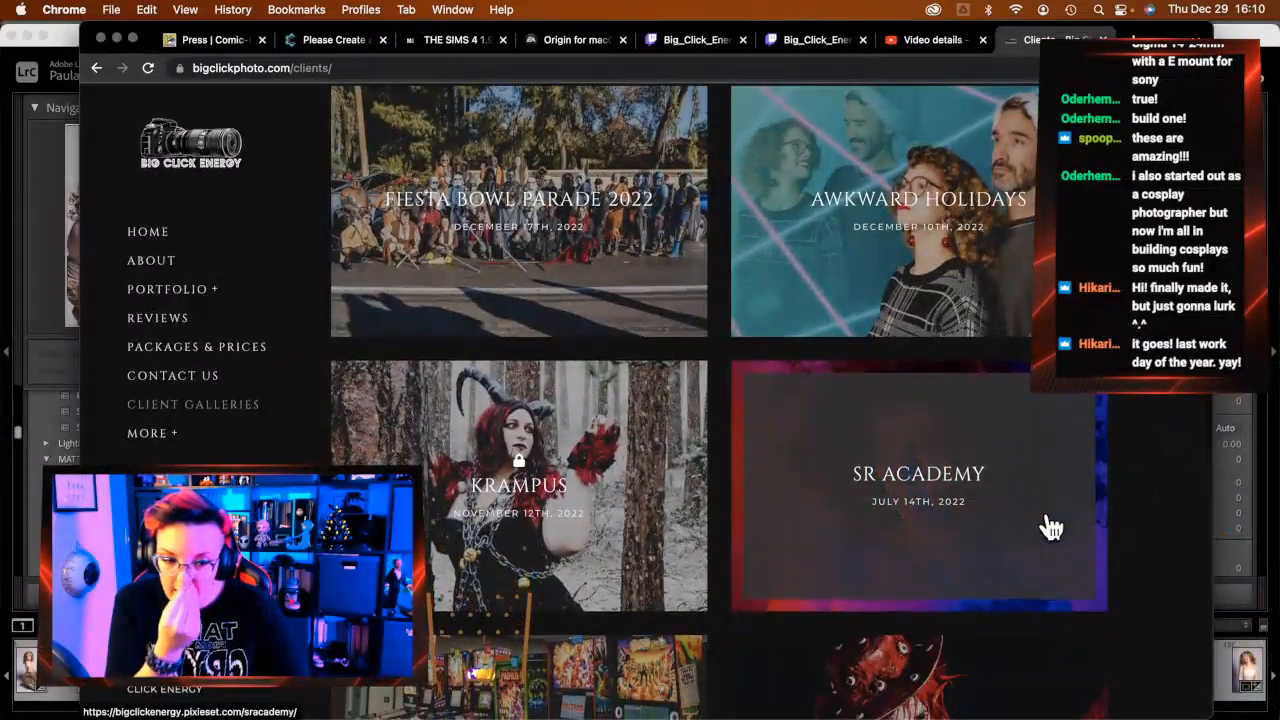
{"action": "left_click", "coordinate": [1037, 514]}
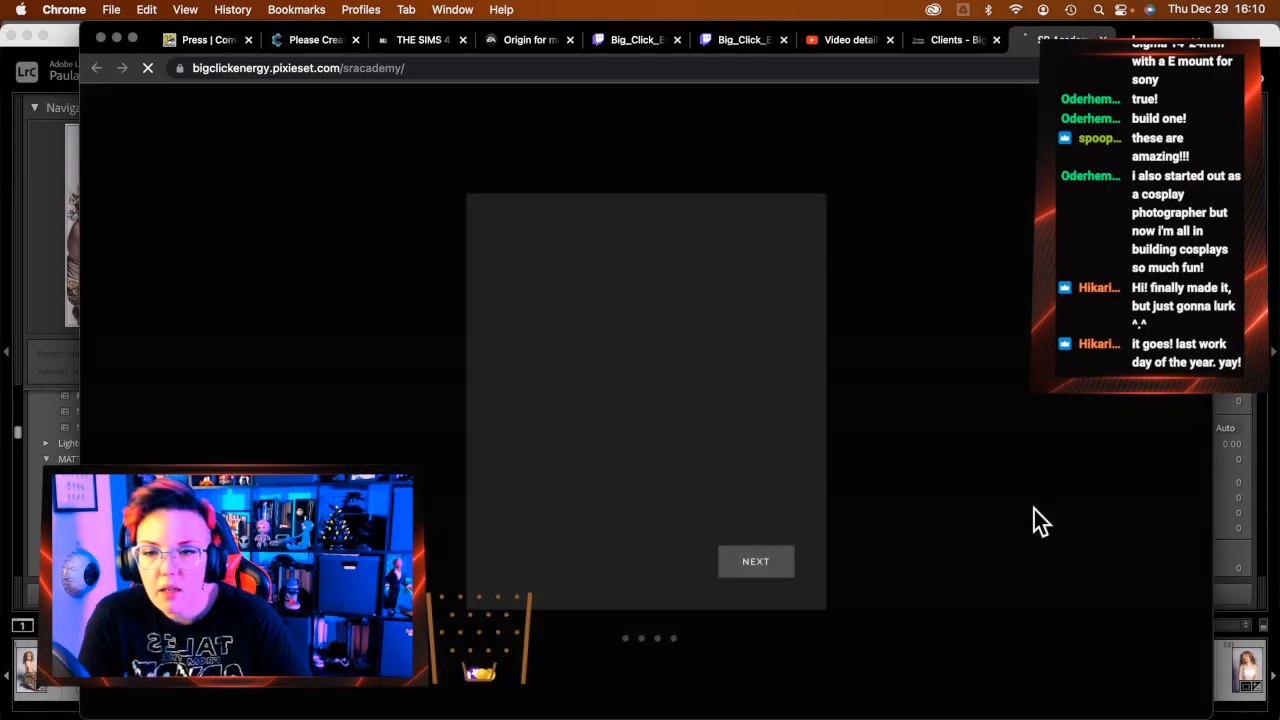
{"action": "left_click", "coordinate": [779, 566]}
{"action": "left_click", "coordinate": [781, 566]}
{"action": "left_click", "coordinate": [782, 566]}
{"action": "left_click", "coordinate": [781, 565]}
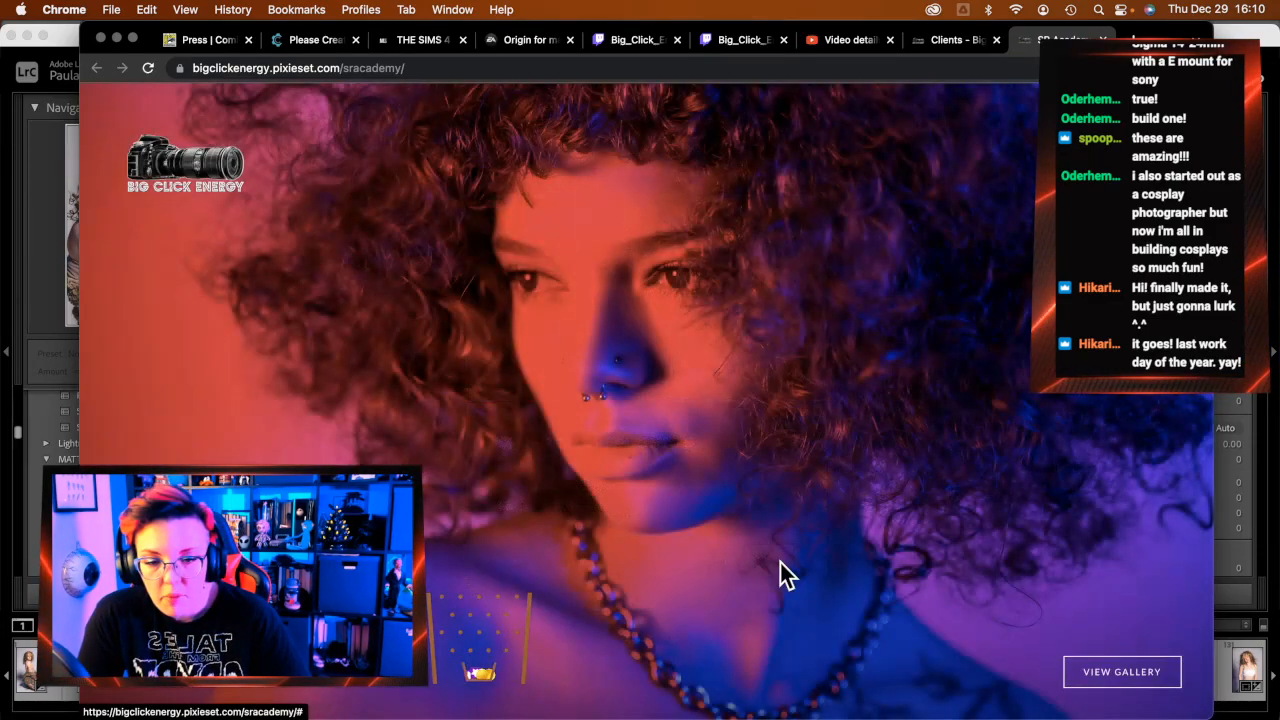
Scroll through the SR Academy photos and open a blue-lit curly-haired portrait full size
{"action": "scroll", "coordinate": [836, 540], "scroll_direction": "down", "scroll_amount": 1}
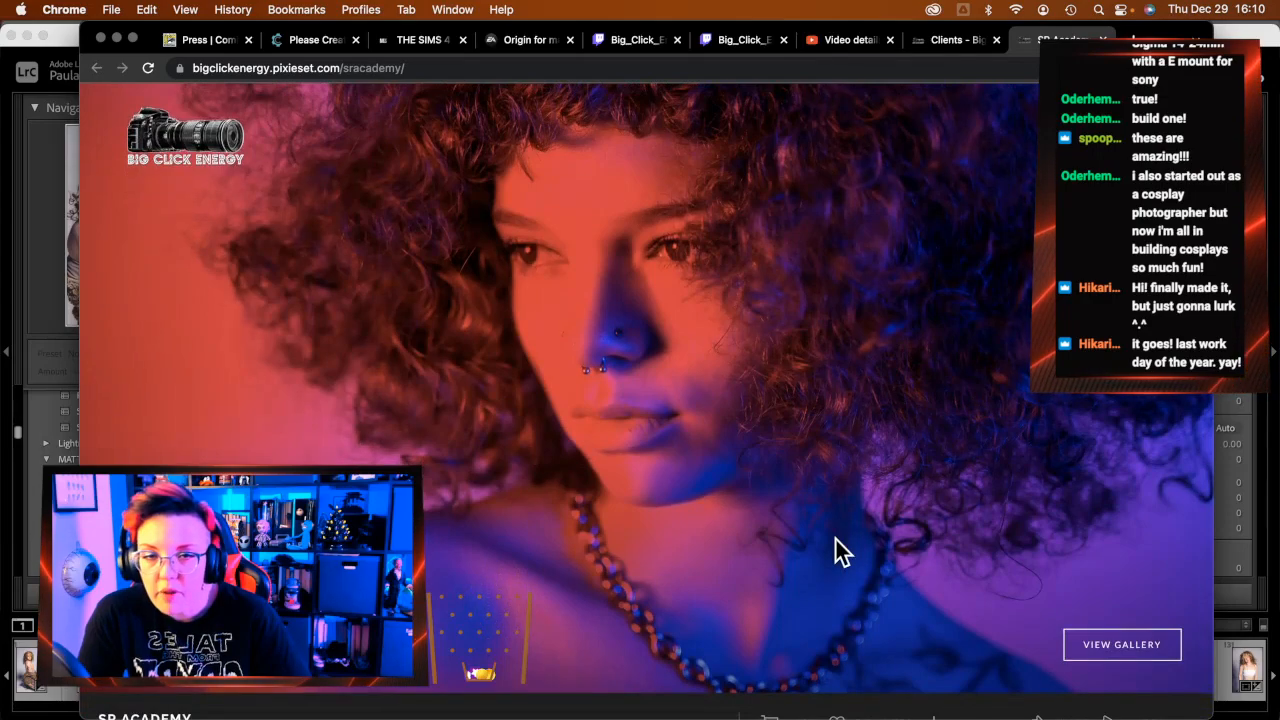
{"action": "scroll", "coordinate": [837, 545], "scroll_direction": "down", "scroll_amount": 1}
{"action": "scroll", "coordinate": [837, 545], "scroll_direction": "down", "scroll_amount": 8}
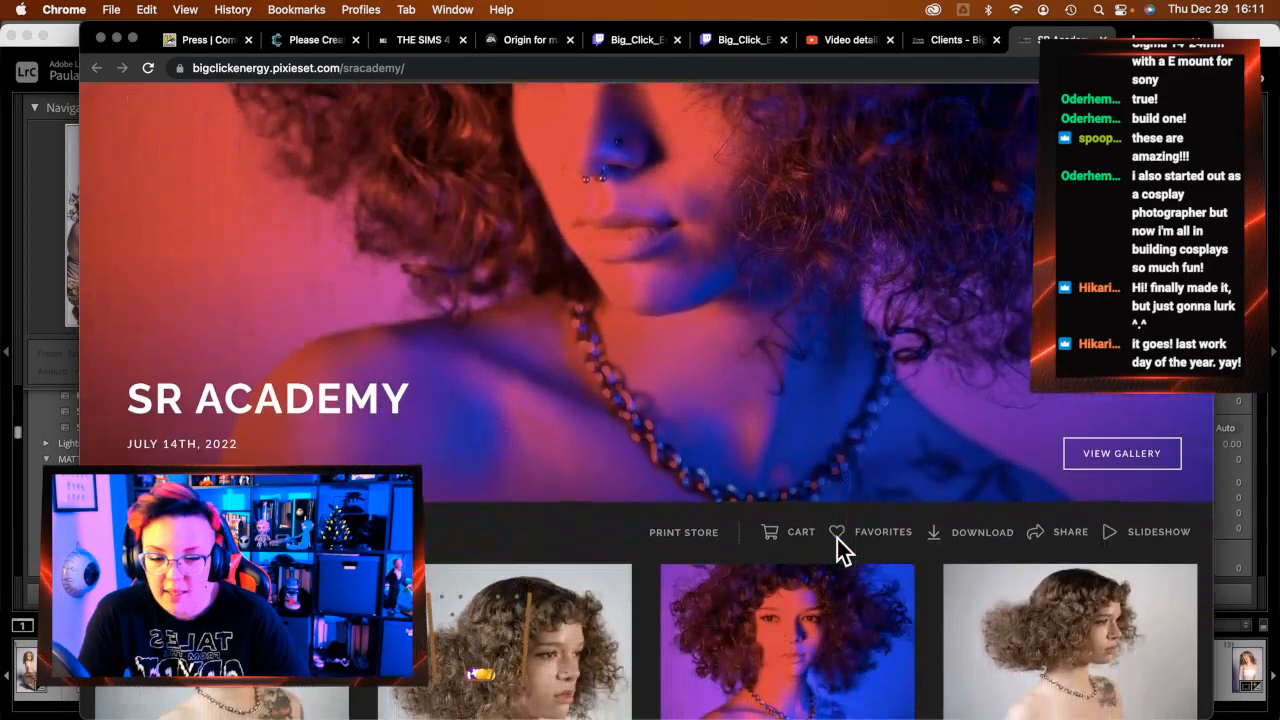
{"action": "scroll", "coordinate": [840, 553], "scroll_direction": "down", "scroll_amount": 3}
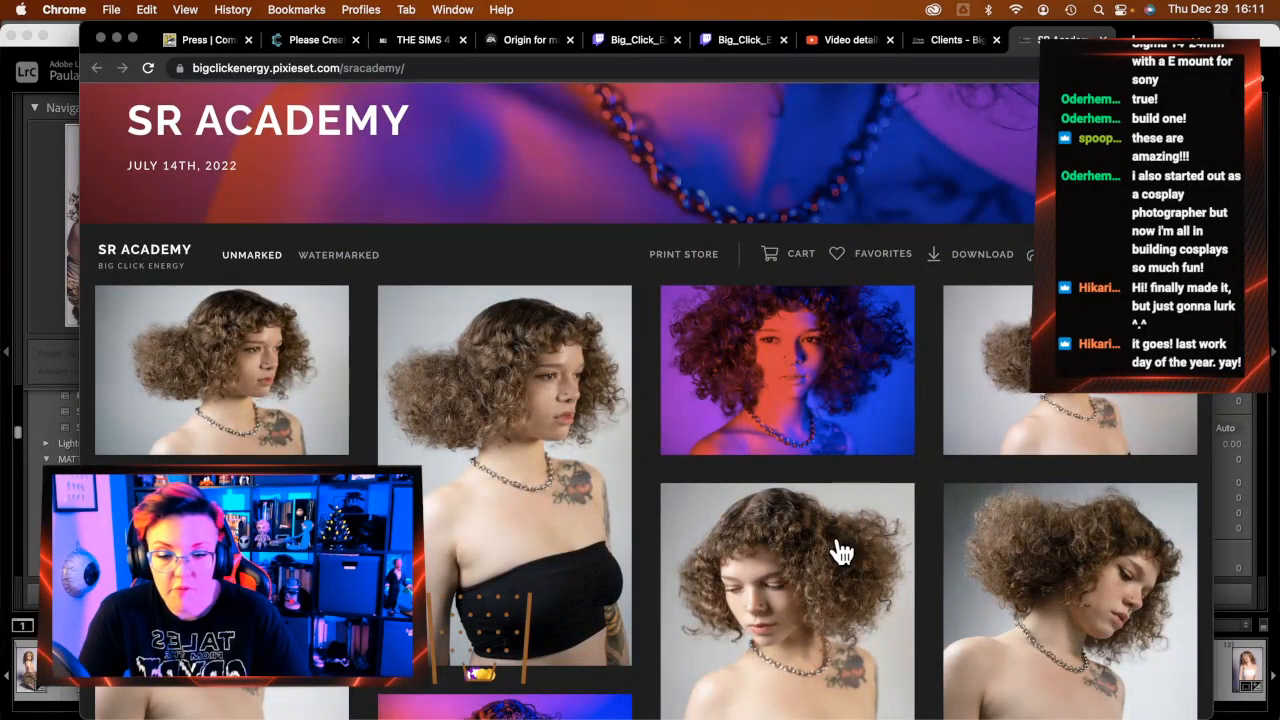
{"action": "scroll", "coordinate": [840, 553], "scroll_direction": "down", "scroll_amount": 1}
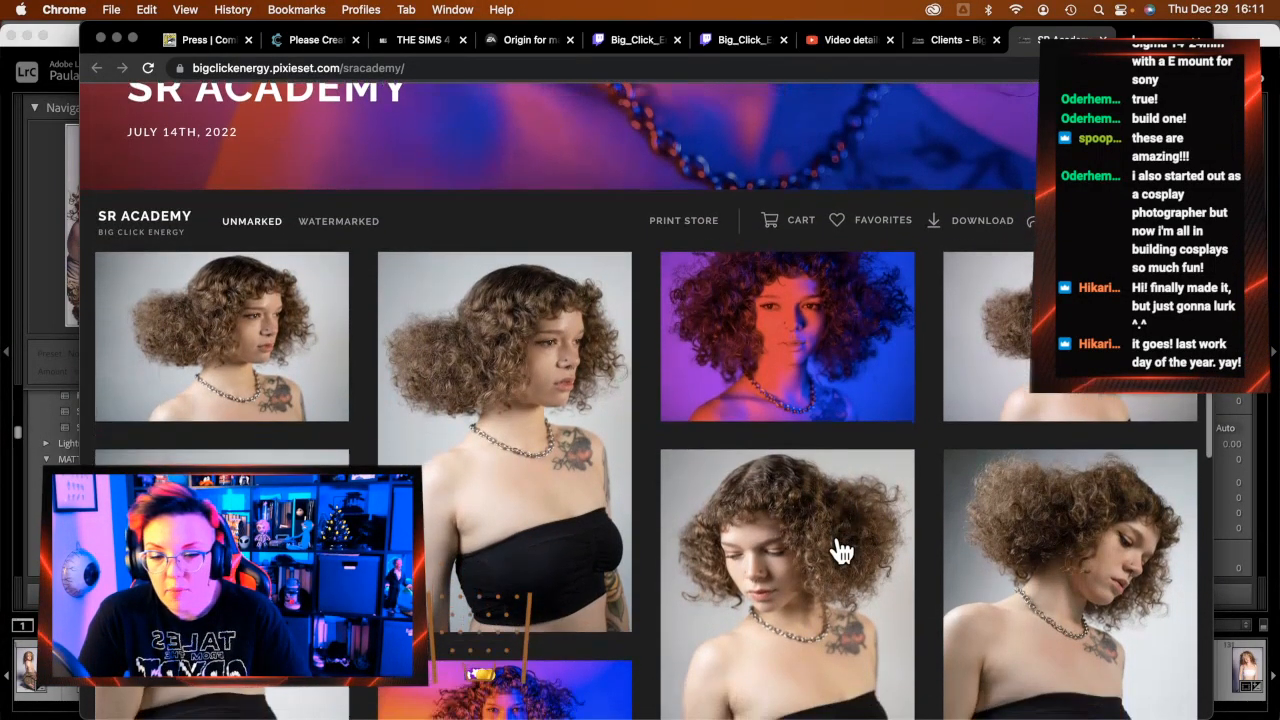
{"action": "scroll", "coordinate": [843, 550], "scroll_direction": "down", "scroll_amount": 3}
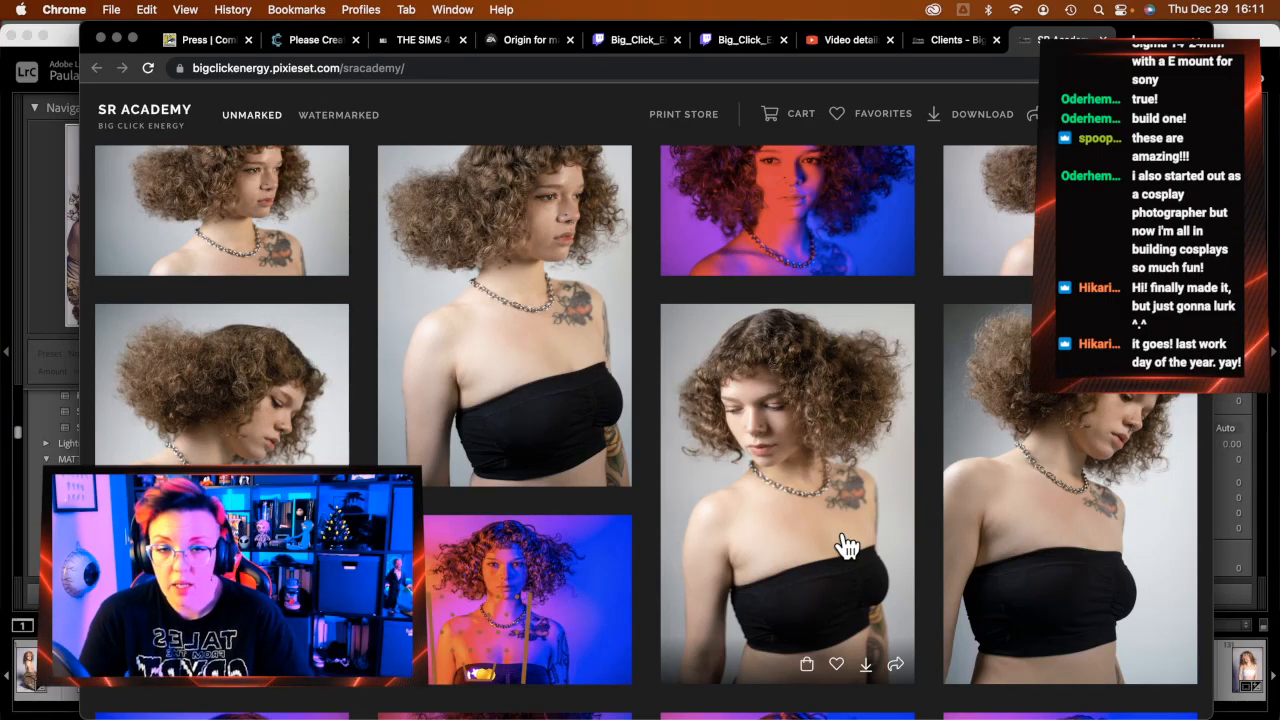
{"action": "scroll", "coordinate": [845, 545], "scroll_direction": "down", "scroll_amount": 10}
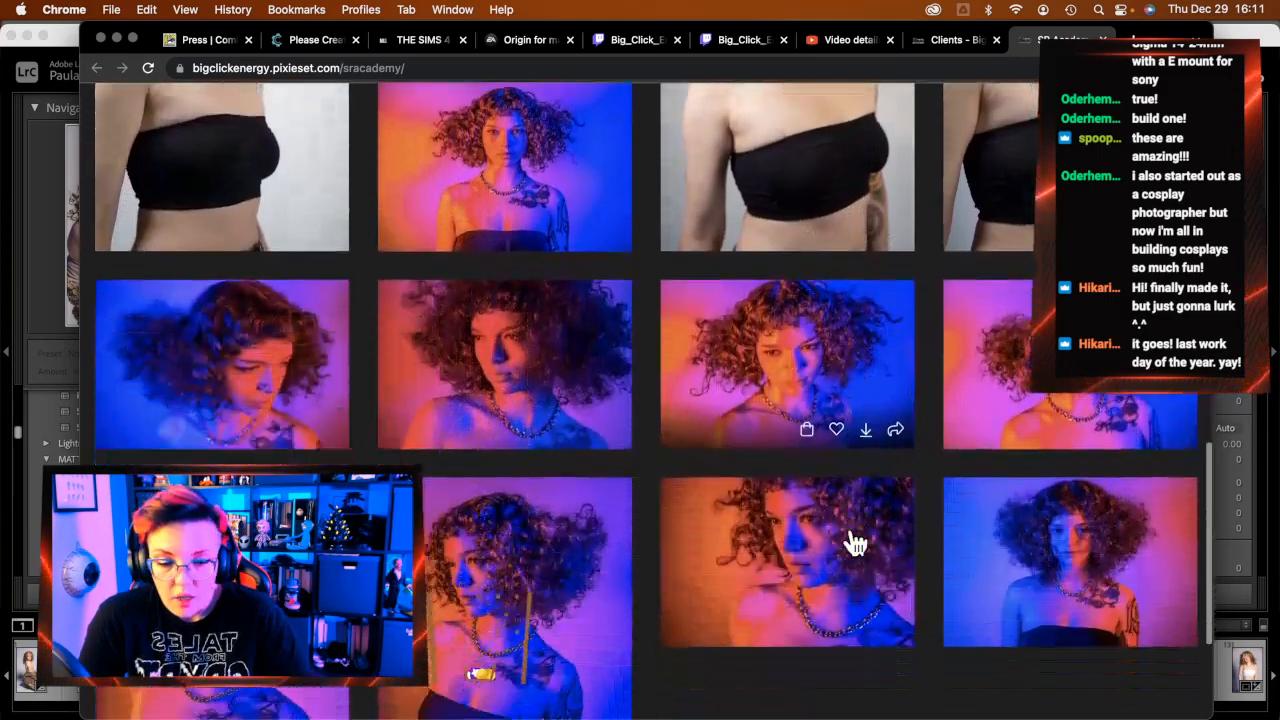
{"action": "scroll", "coordinate": [855, 543], "scroll_direction": "down", "scroll_amount": 10}
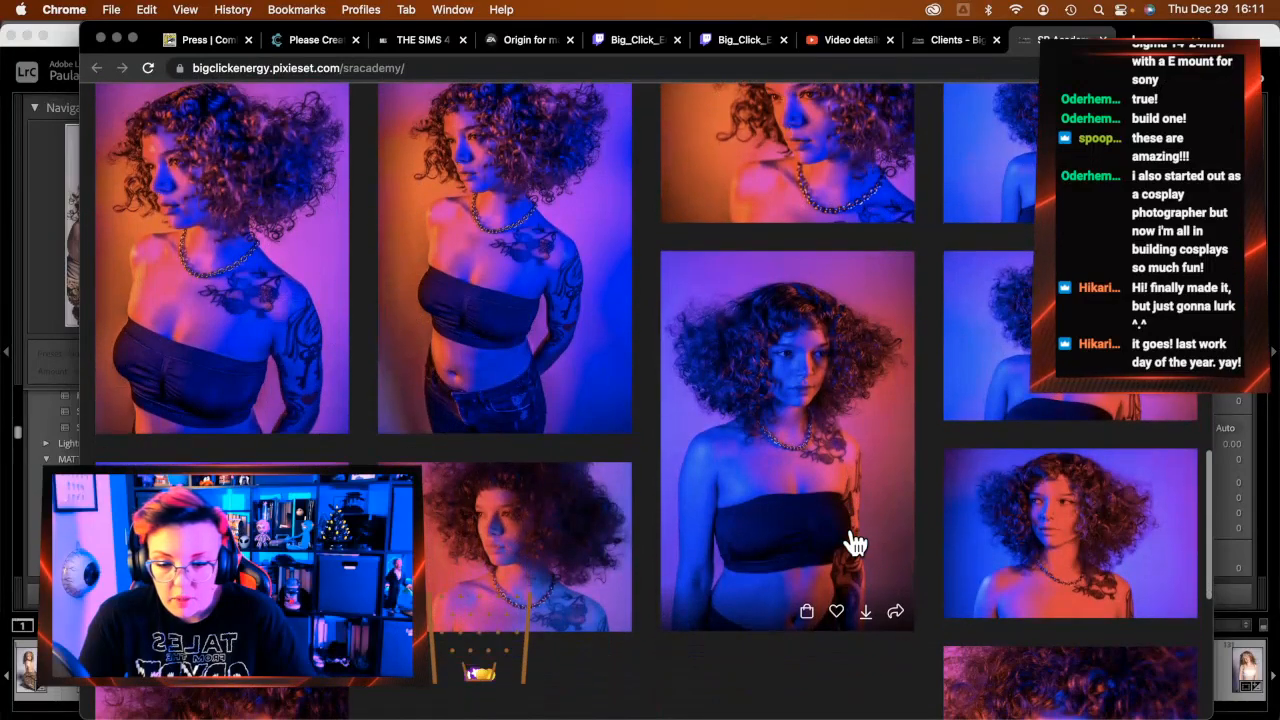
{"action": "scroll", "coordinate": [855, 543], "scroll_direction": "down", "scroll_amount": 5}
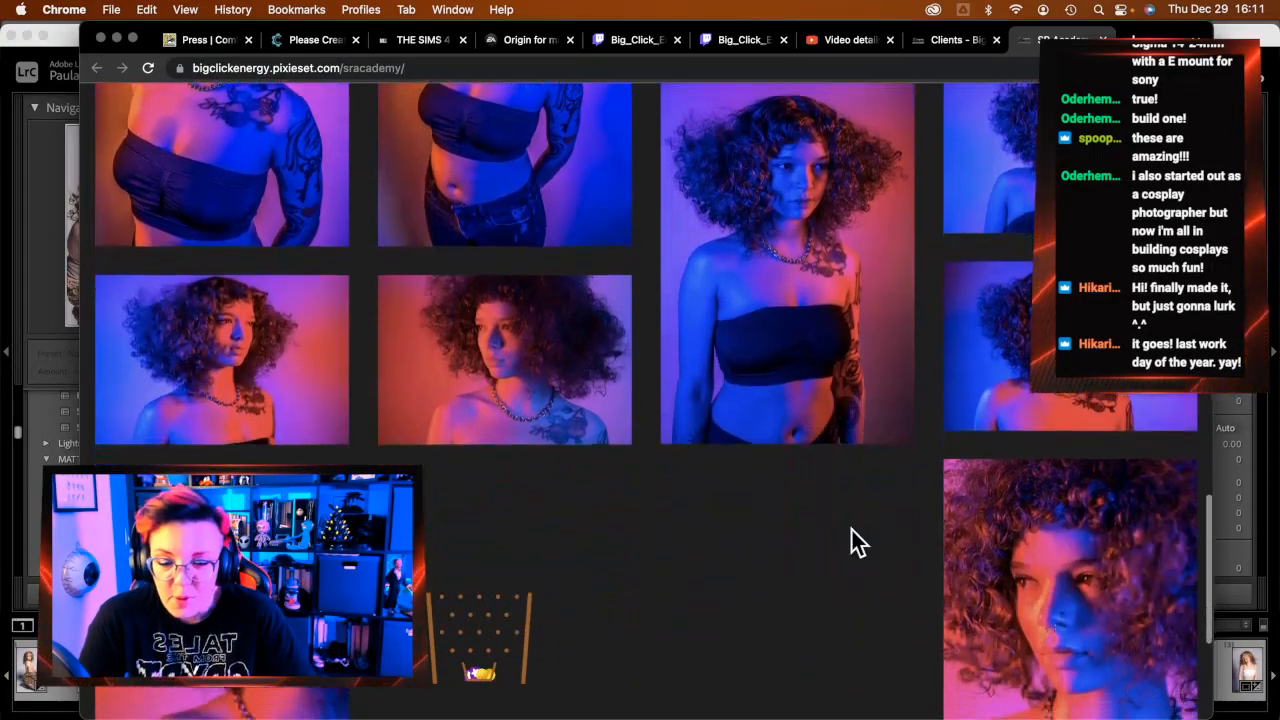
{"action": "scroll", "coordinate": [852, 530], "scroll_direction": "down", "scroll_amount": 5}
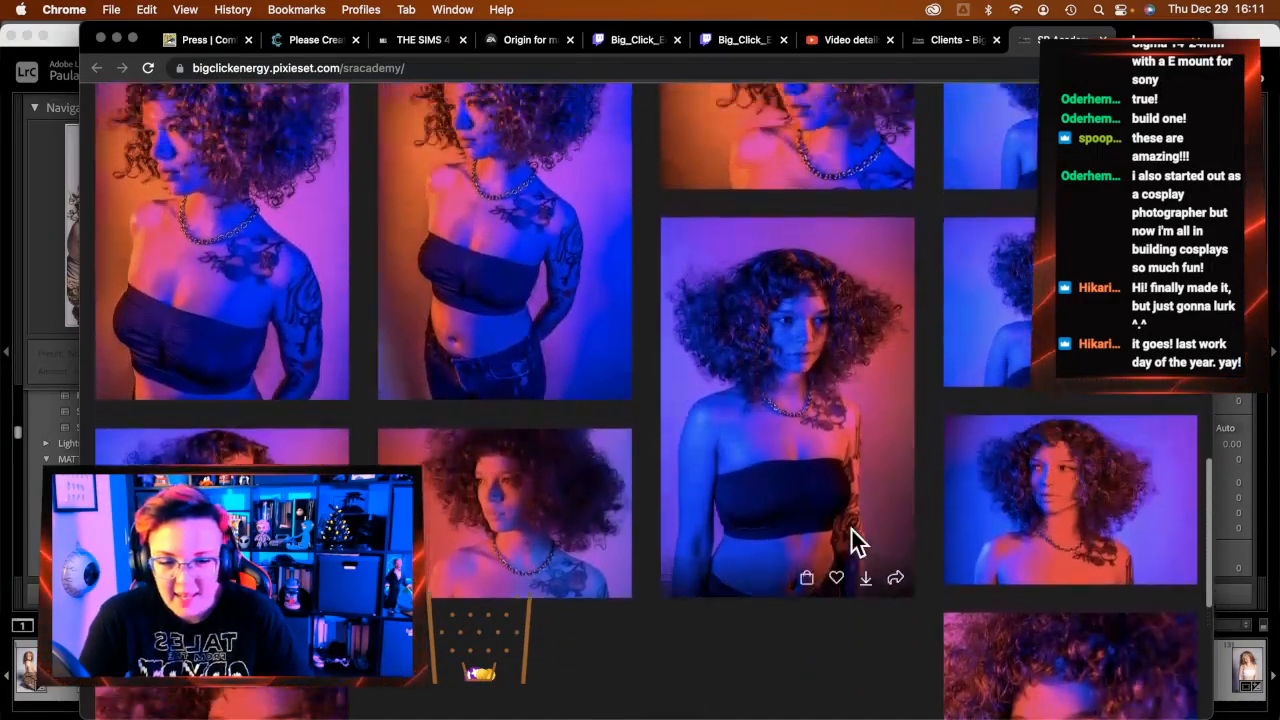
{"action": "scroll", "coordinate": [852, 540], "scroll_direction": "down", "scroll_amount": 10}
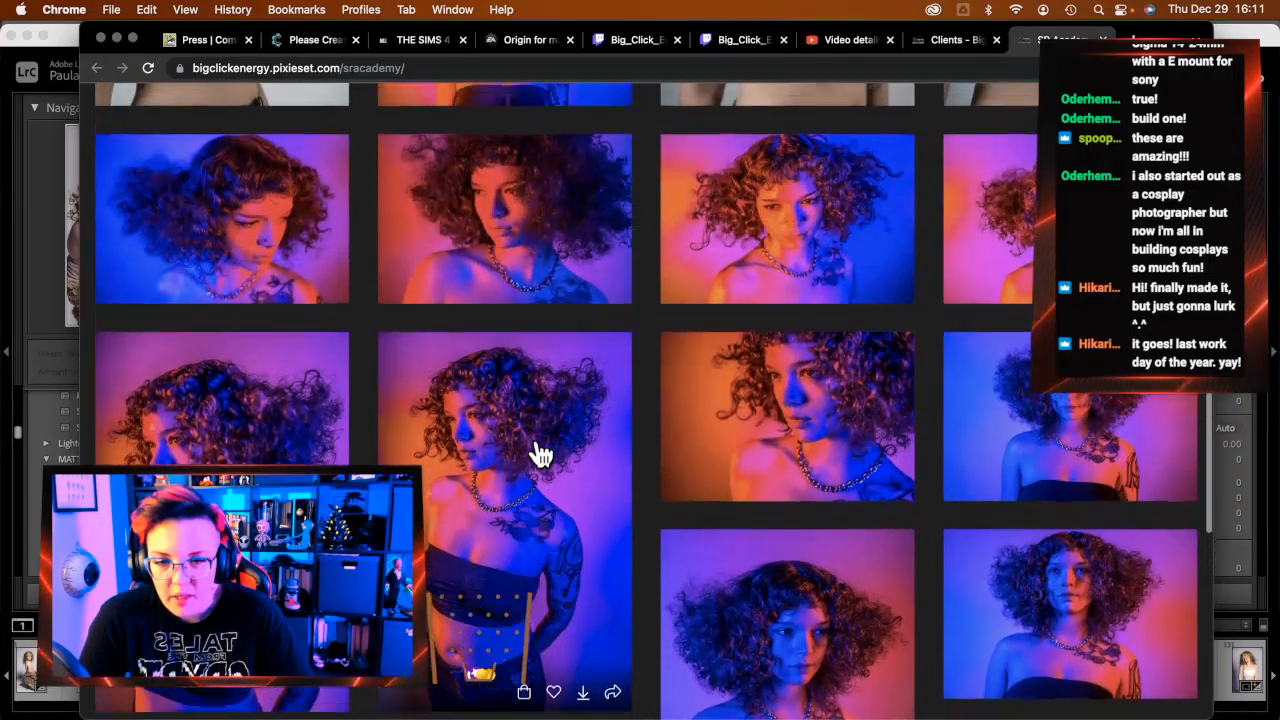
{"action": "scroll", "coordinate": [400, 314], "scroll_direction": "up", "scroll_amount": 2}
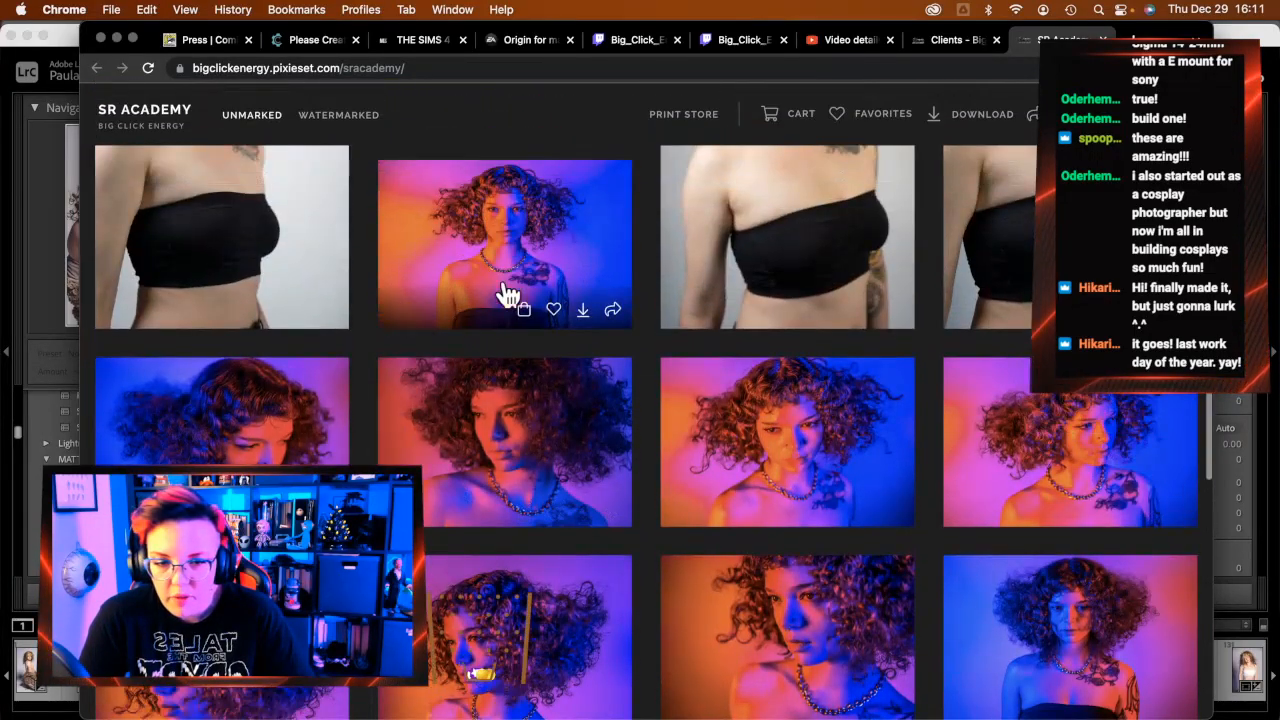
{"action": "scroll", "coordinate": [482, 362], "scroll_direction": "down", "scroll_amount": 2}
{"action": "left_click", "coordinate": [298, 290]}
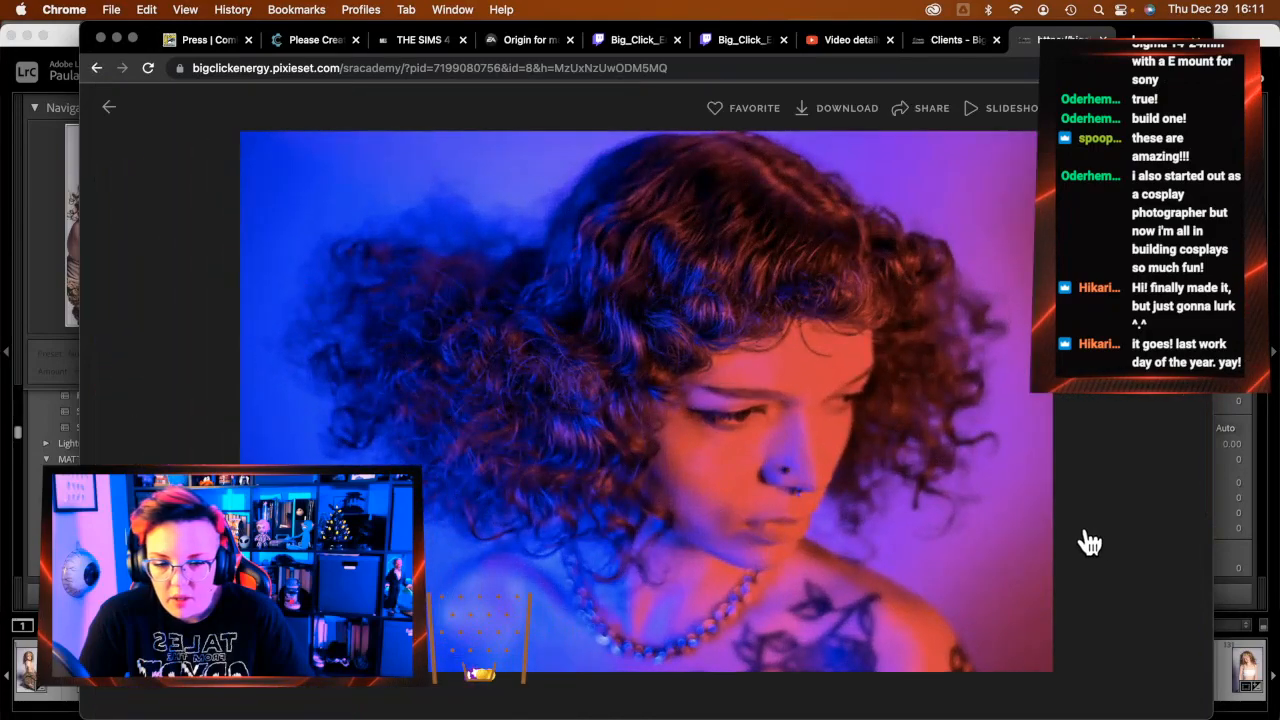
Advance through six more SR Academy portraits, then minimize Chrome to return to Lightroom
{"action": "left_click", "coordinate": [1187, 400]}
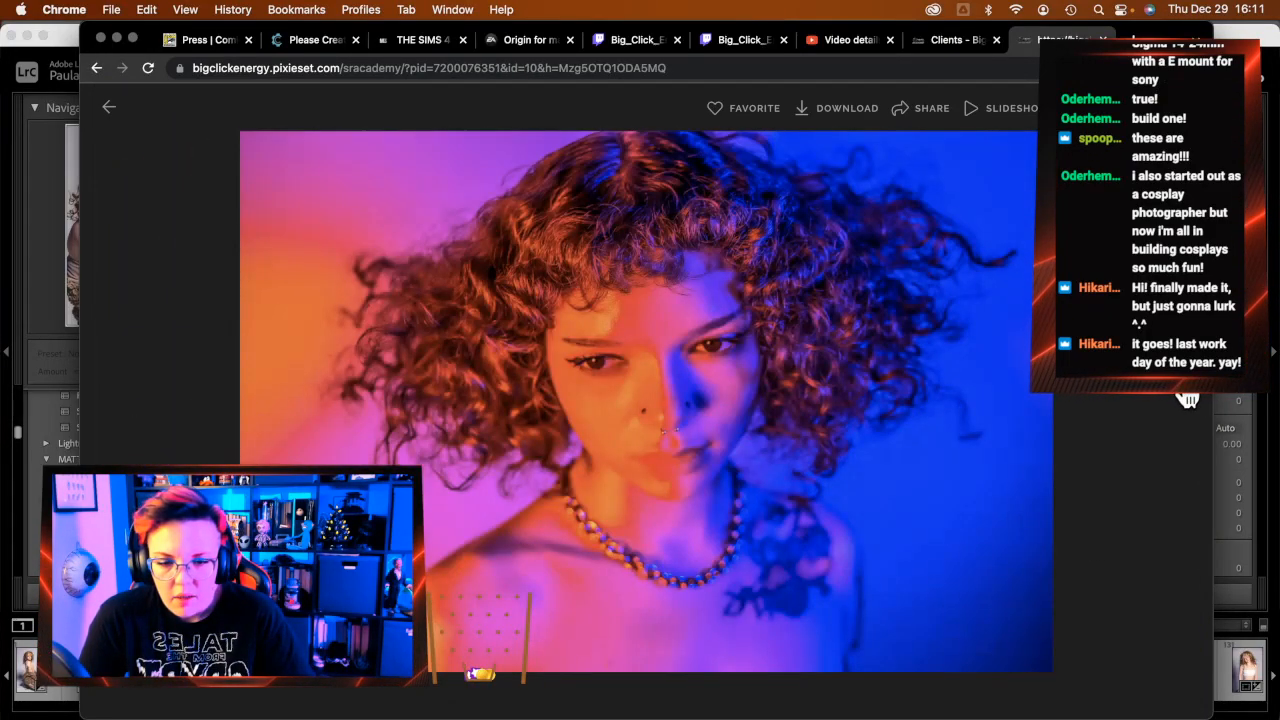
{"action": "left_click", "coordinate": [1187, 400]}
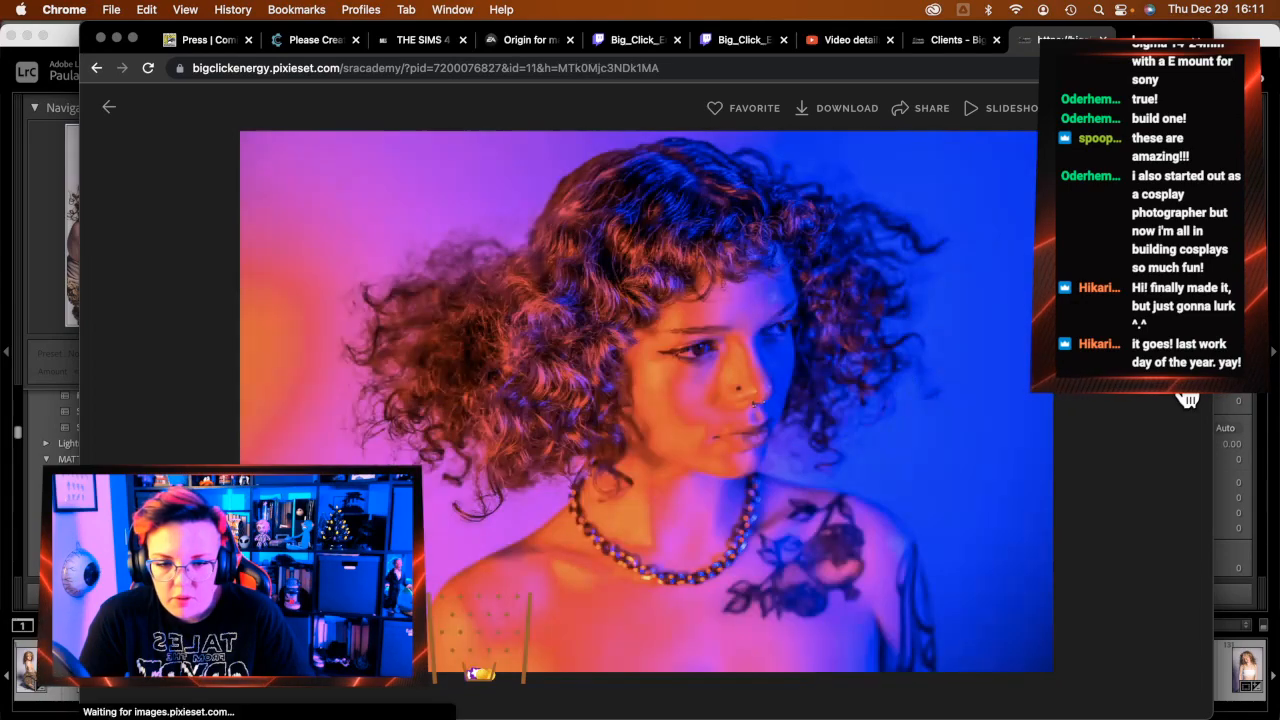
{"action": "left_click", "coordinate": [1187, 400]}
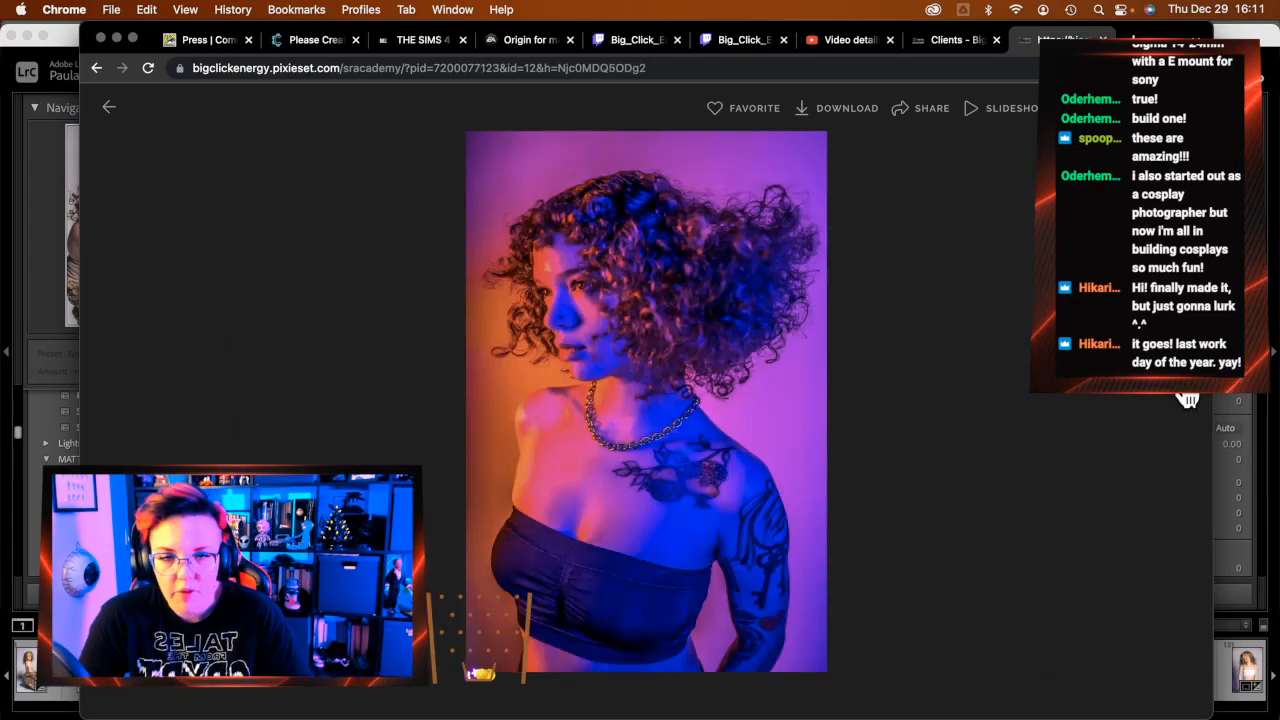
{"action": "left_click", "coordinate": [1187, 400]}
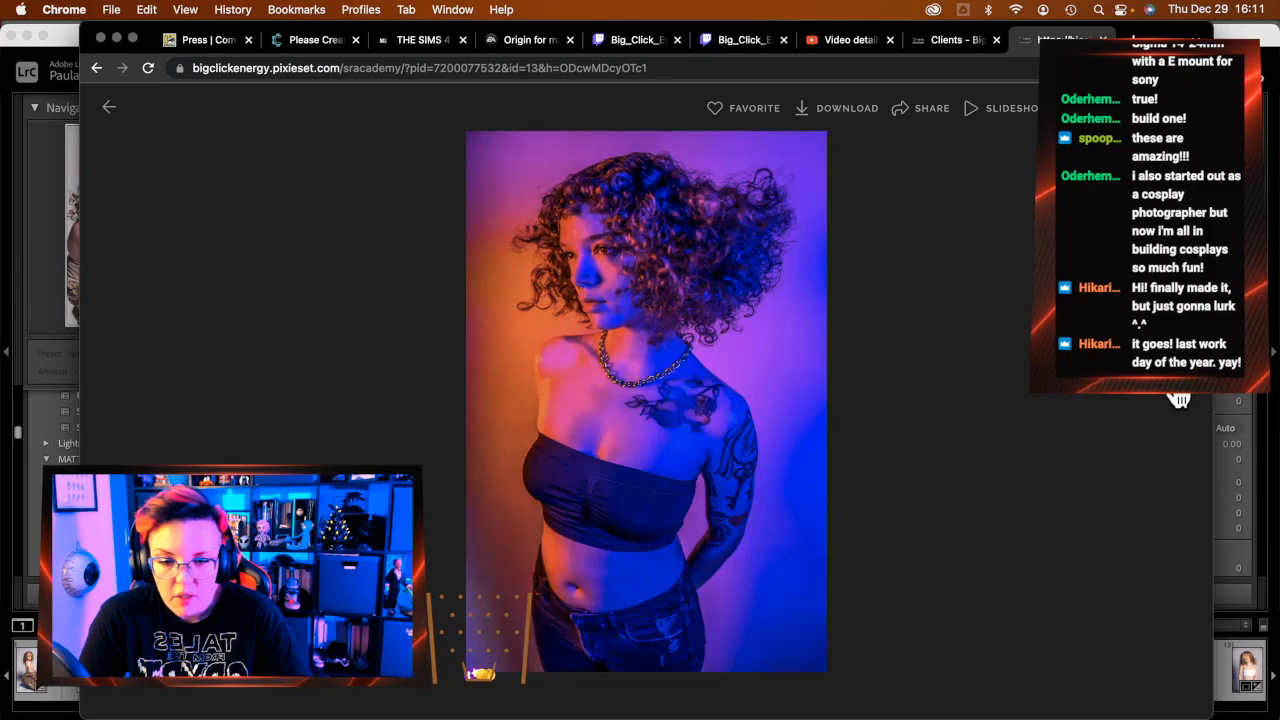
{"action": "left_click", "coordinate": [1187, 400]}
{"action": "left_click", "coordinate": [1187, 400]}
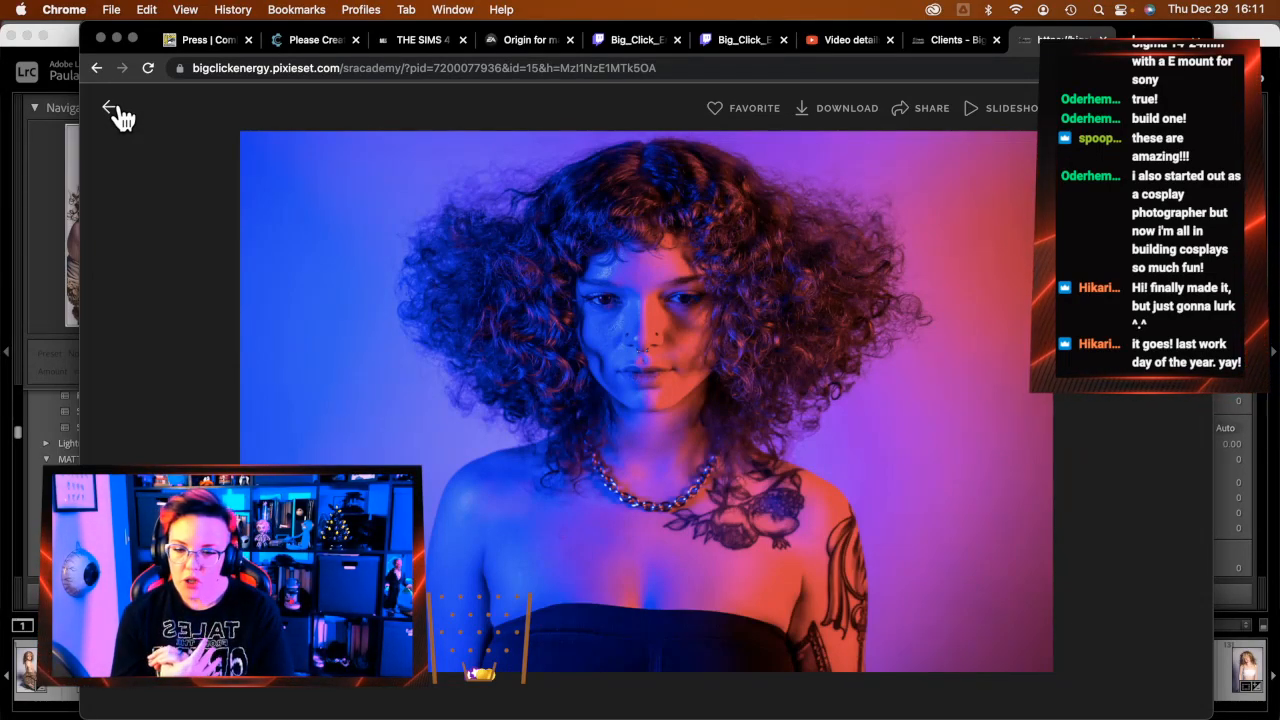
{"action": "left_click", "coordinate": [116, 37]}
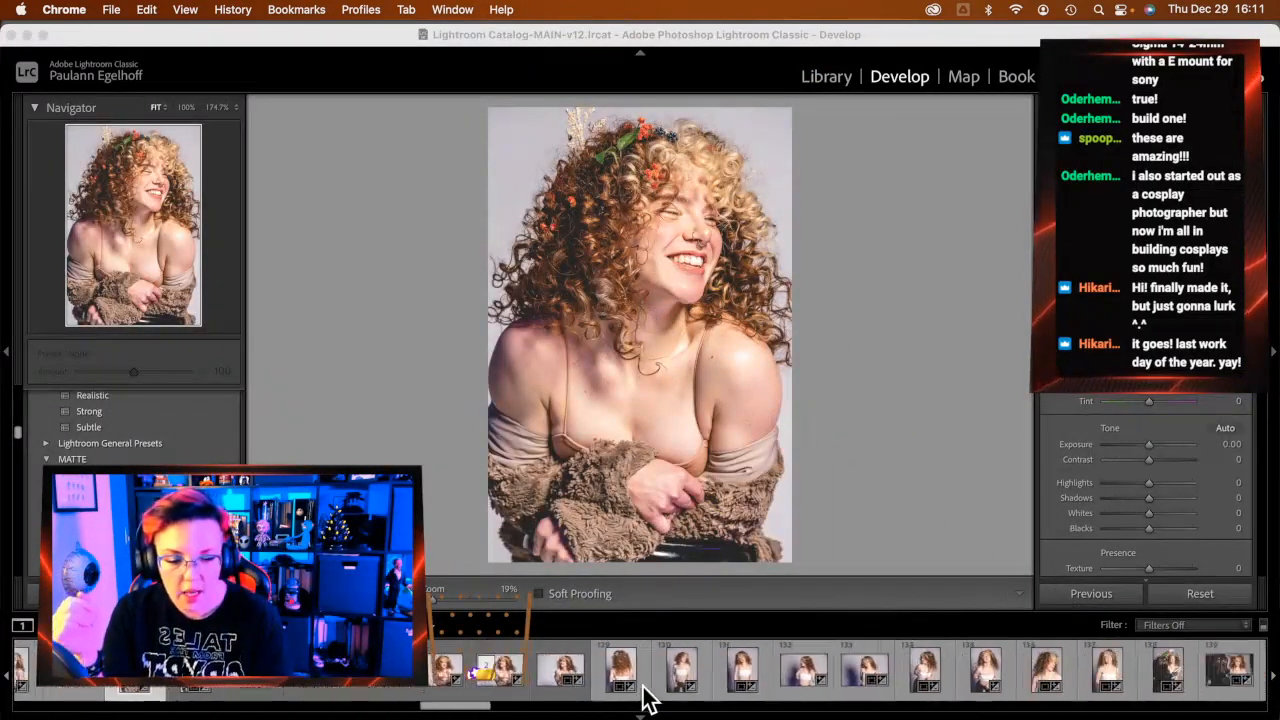
Open the hair-styling shot from the filmstrip, then load the blonde portrait in black top and jeans
{"action": "scroll", "coordinate": [645, 700], "scroll_direction": "down", "scroll_amount": 10}
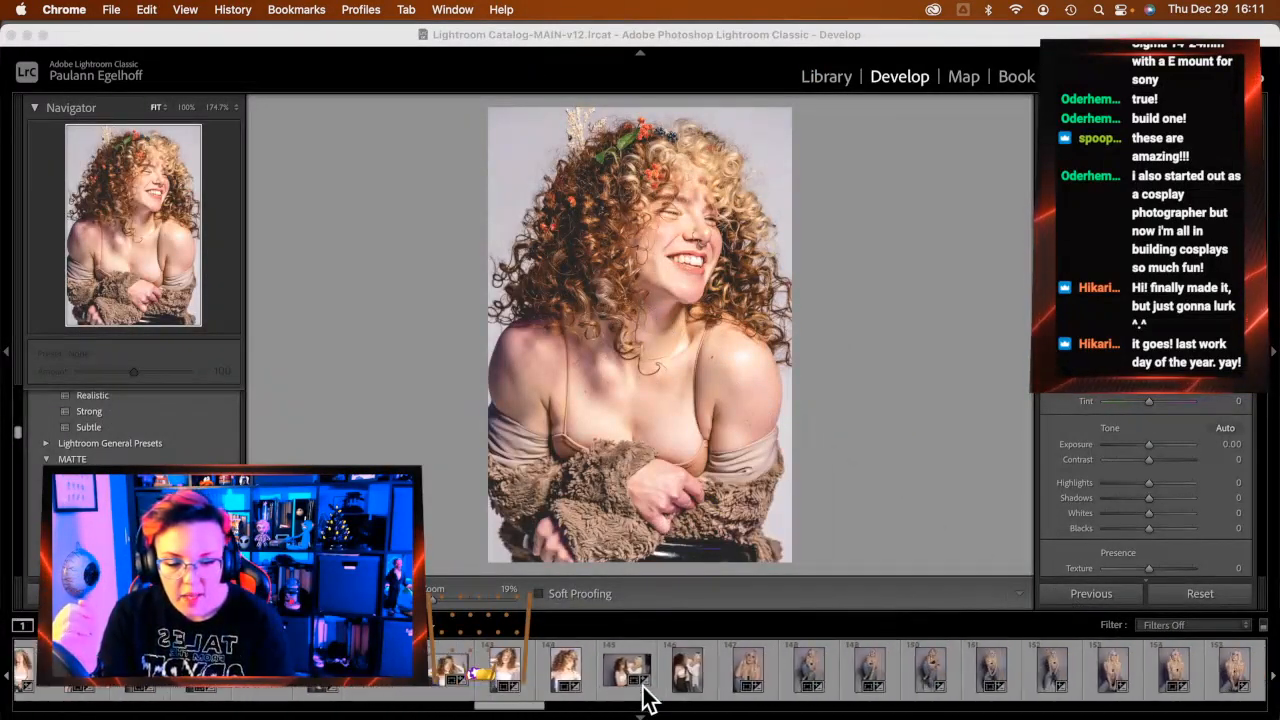
{"action": "left_click", "coordinate": [84, 687]}
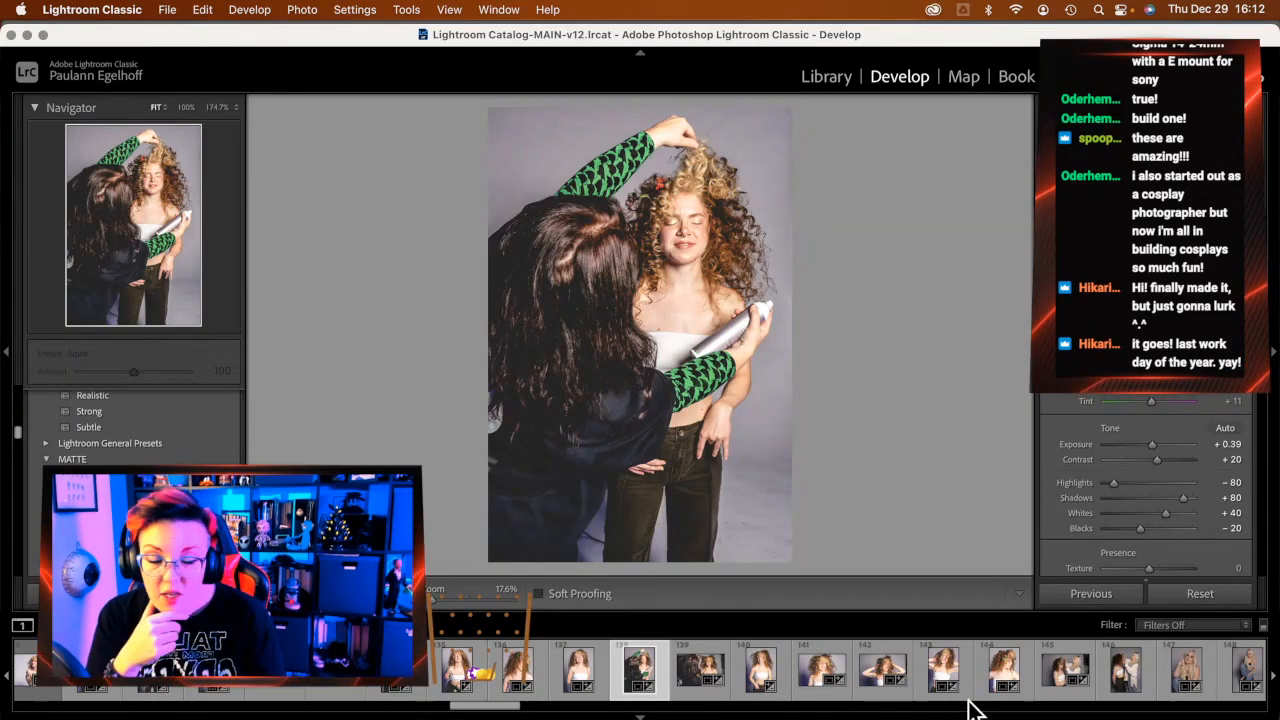
{"action": "scroll", "coordinate": [955, 705], "scroll_direction": "down", "scroll_amount": 2}
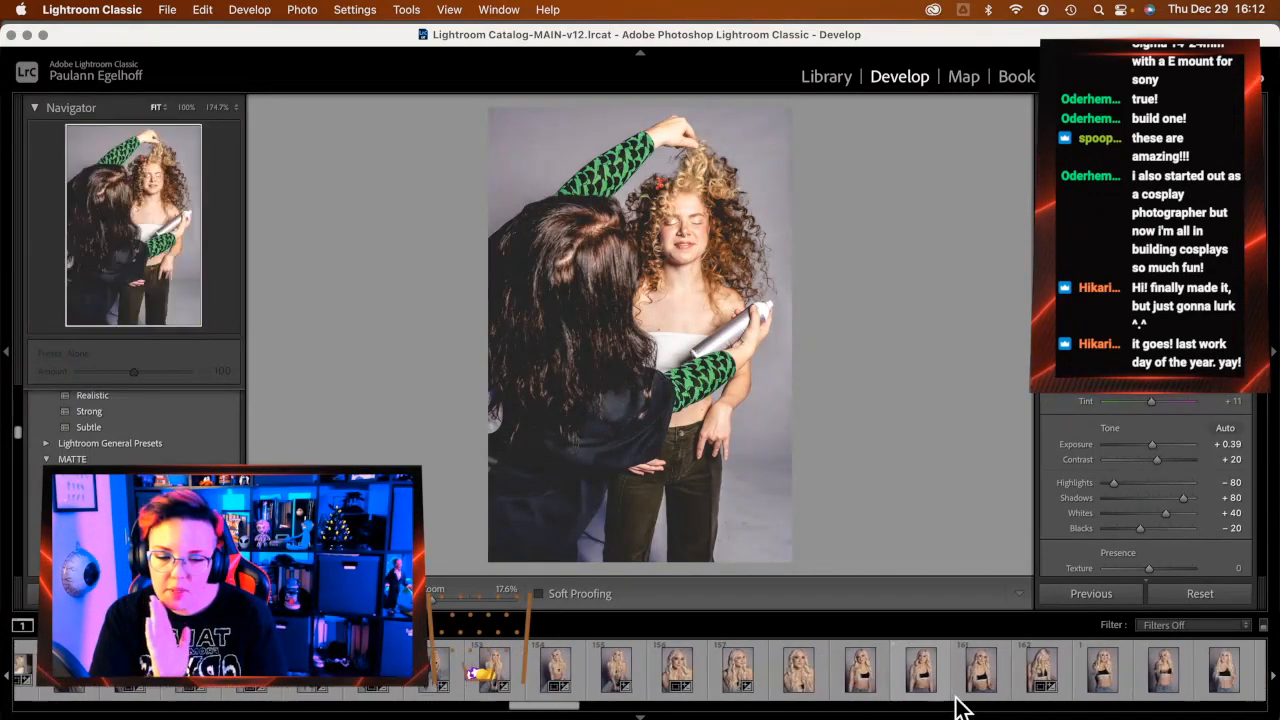
{"action": "scroll", "coordinate": [950, 705], "scroll_direction": "down", "scroll_amount": 3}
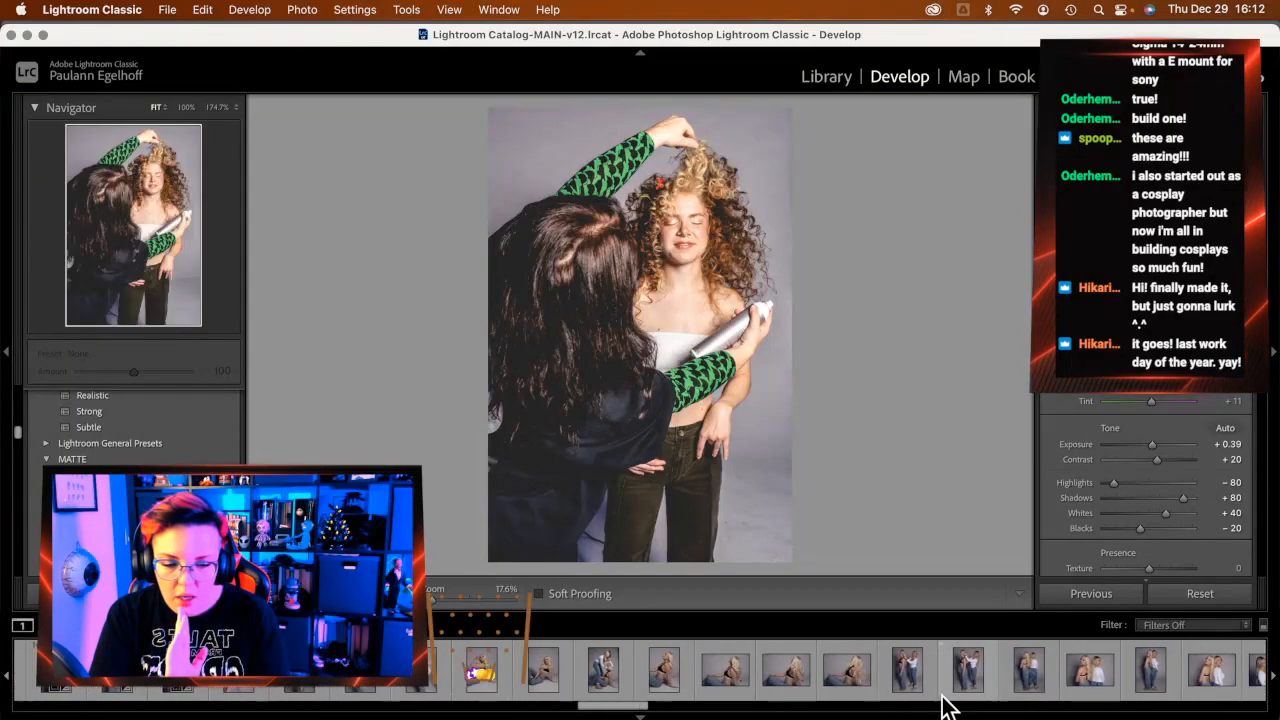
{"action": "scroll", "coordinate": [947, 707], "scroll_direction": "down", "scroll_amount": 3}
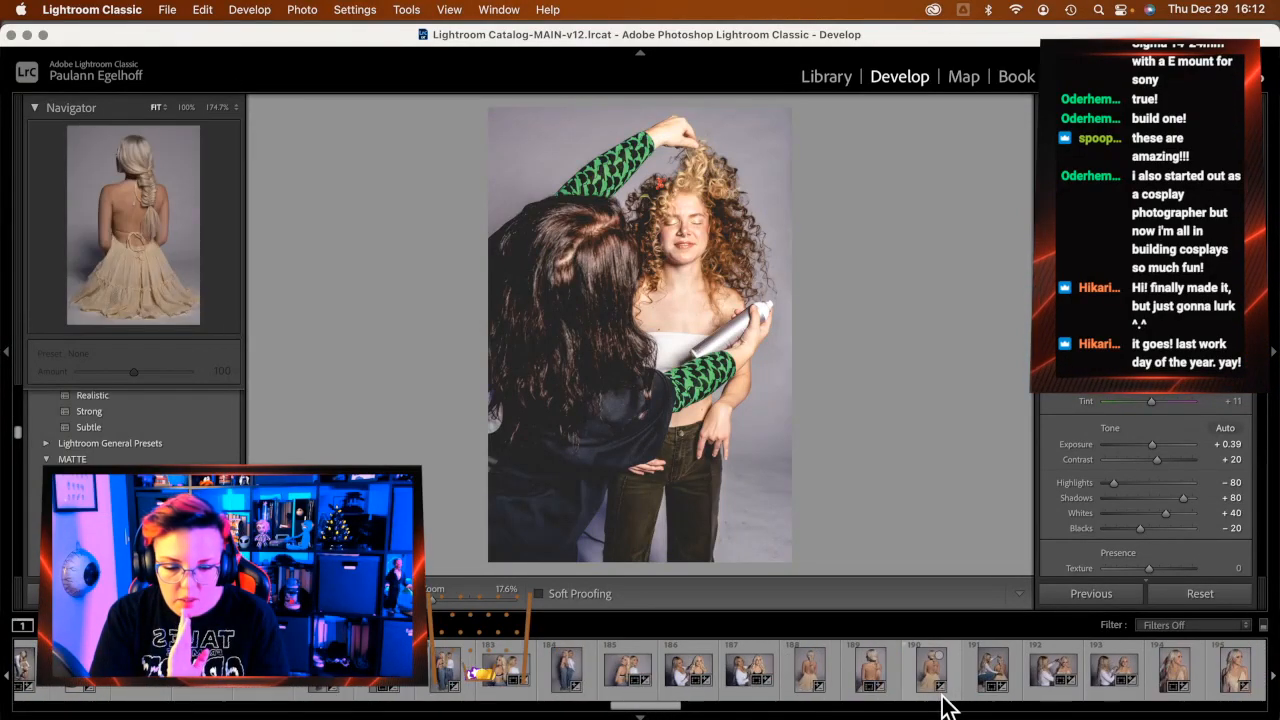
{"action": "scroll", "coordinate": [945, 707], "scroll_direction": "down", "scroll_amount": 6}
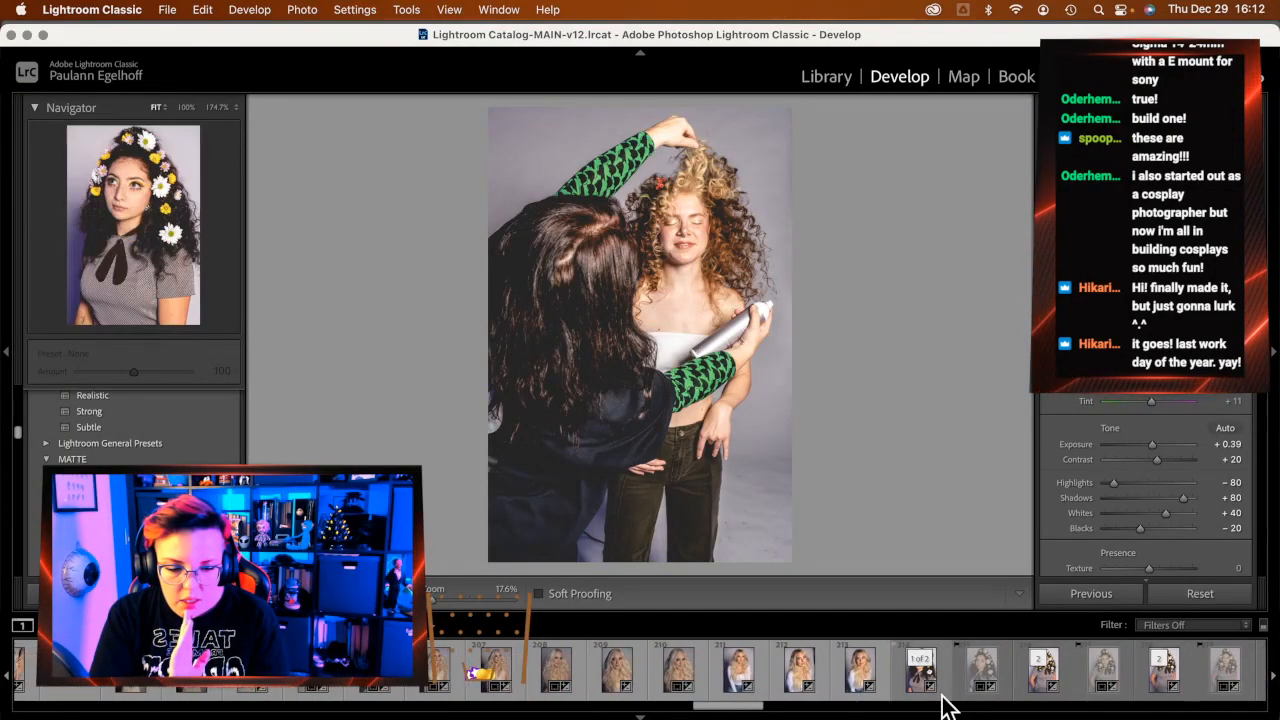
{"action": "scroll", "coordinate": [700, 702], "scroll_direction": "up", "scroll_amount": 4}
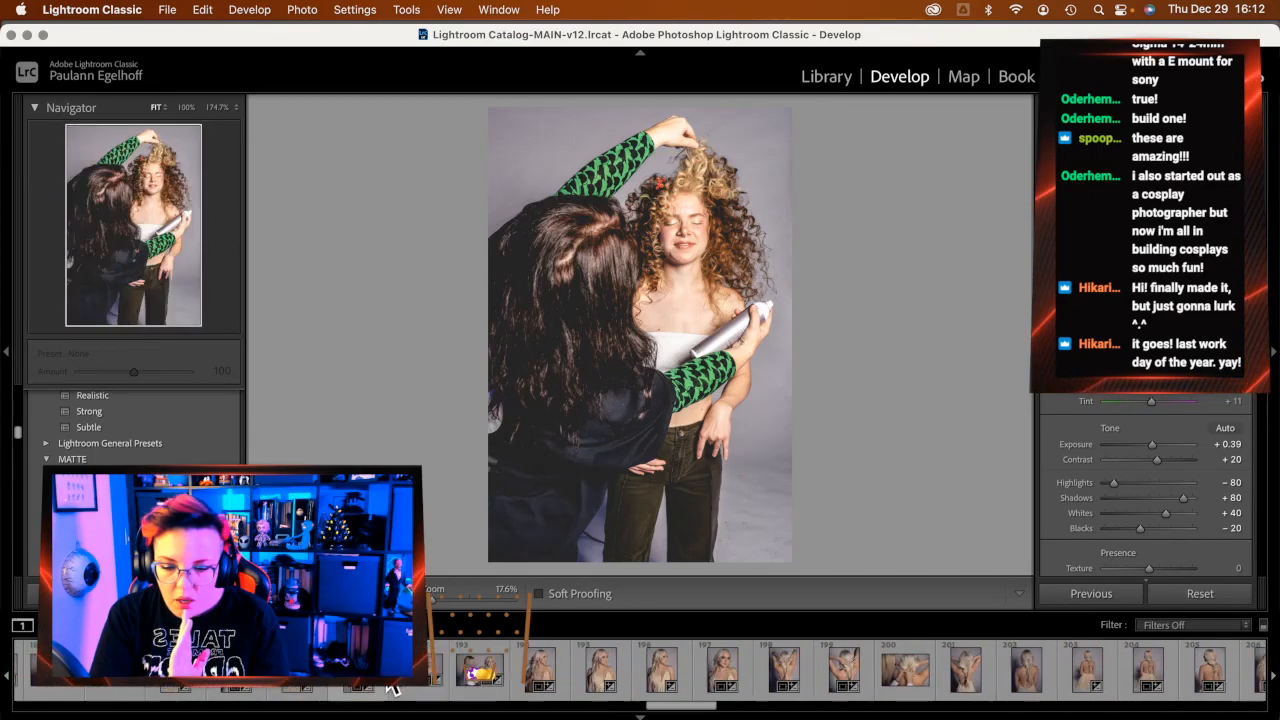
{"action": "scroll", "coordinate": [360, 689], "scroll_direction": "up", "scroll_amount": 5}
{"action": "scroll", "coordinate": [330, 690], "scroll_direction": "up", "scroll_amount": 2}
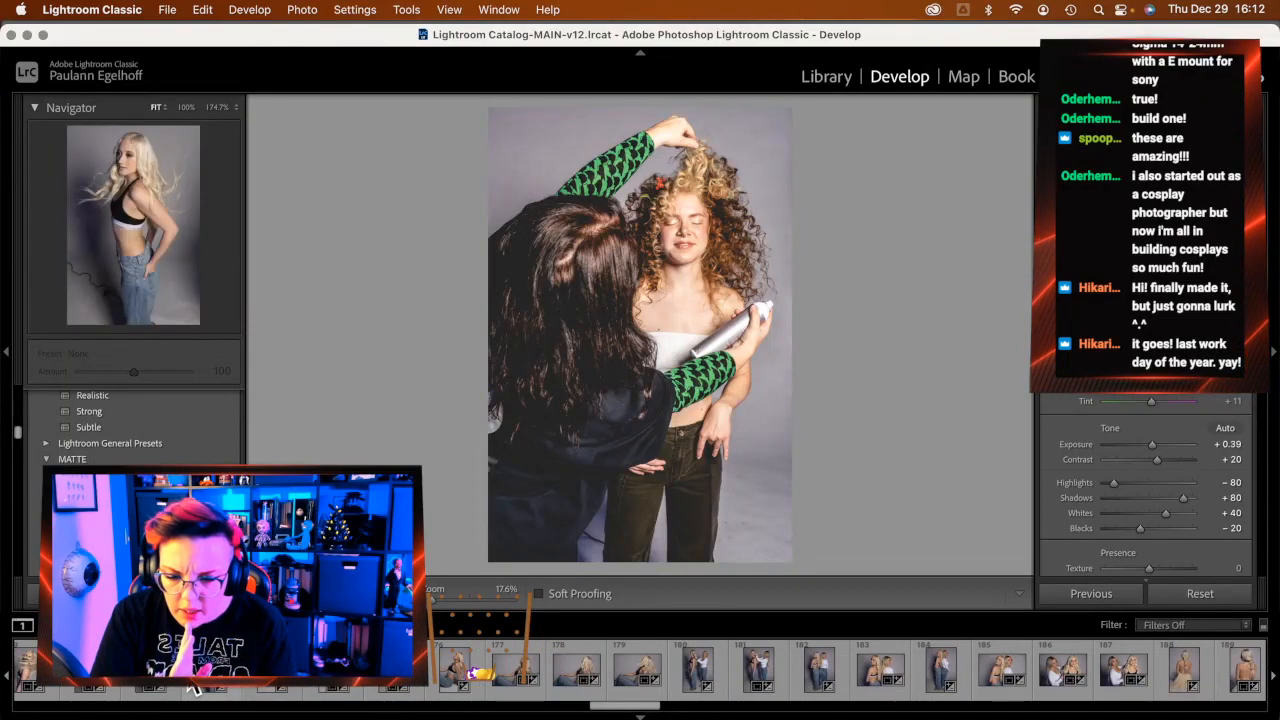
{"action": "scroll", "coordinate": [375, 688], "scroll_direction": "up", "scroll_amount": 2}
{"action": "left_click", "coordinate": [371, 688]}
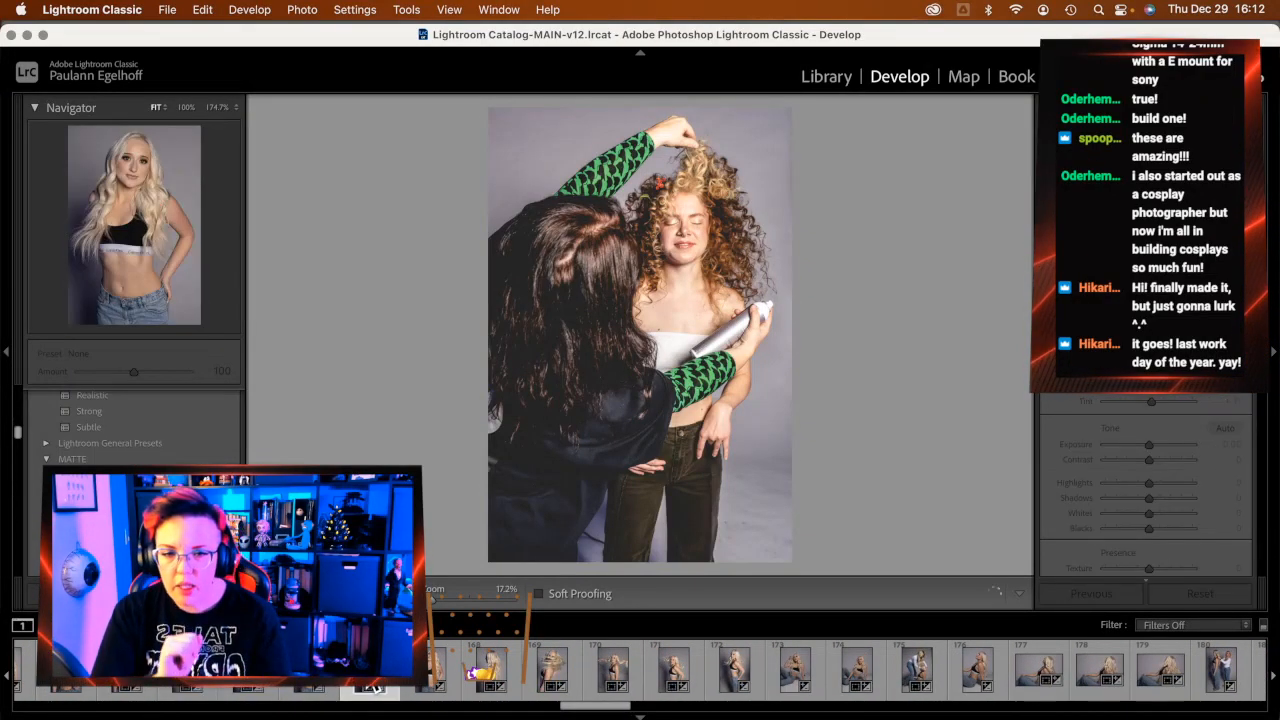
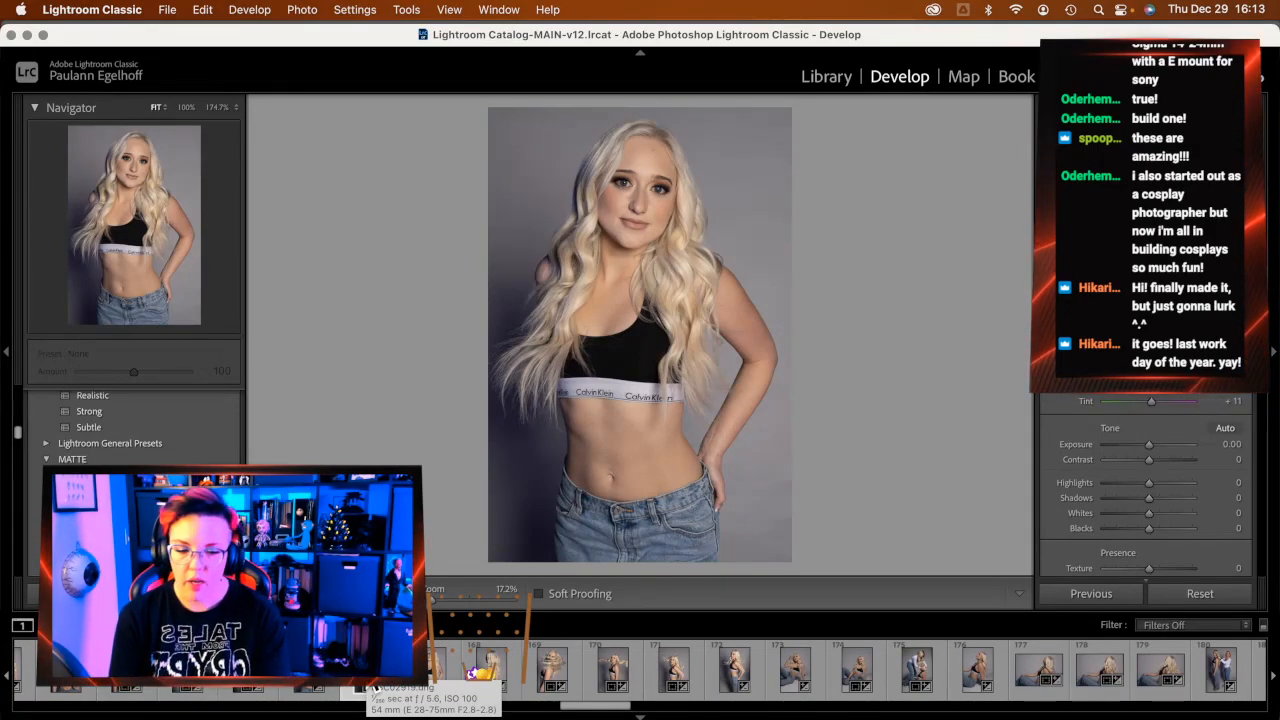
Find thumbnail 208 in the filmstrip and load the blonde cream-dress portrait DSC03066.dng
{"action": "scroll", "coordinate": [700, 677], "scroll_direction": "down", "scroll_amount": 5}
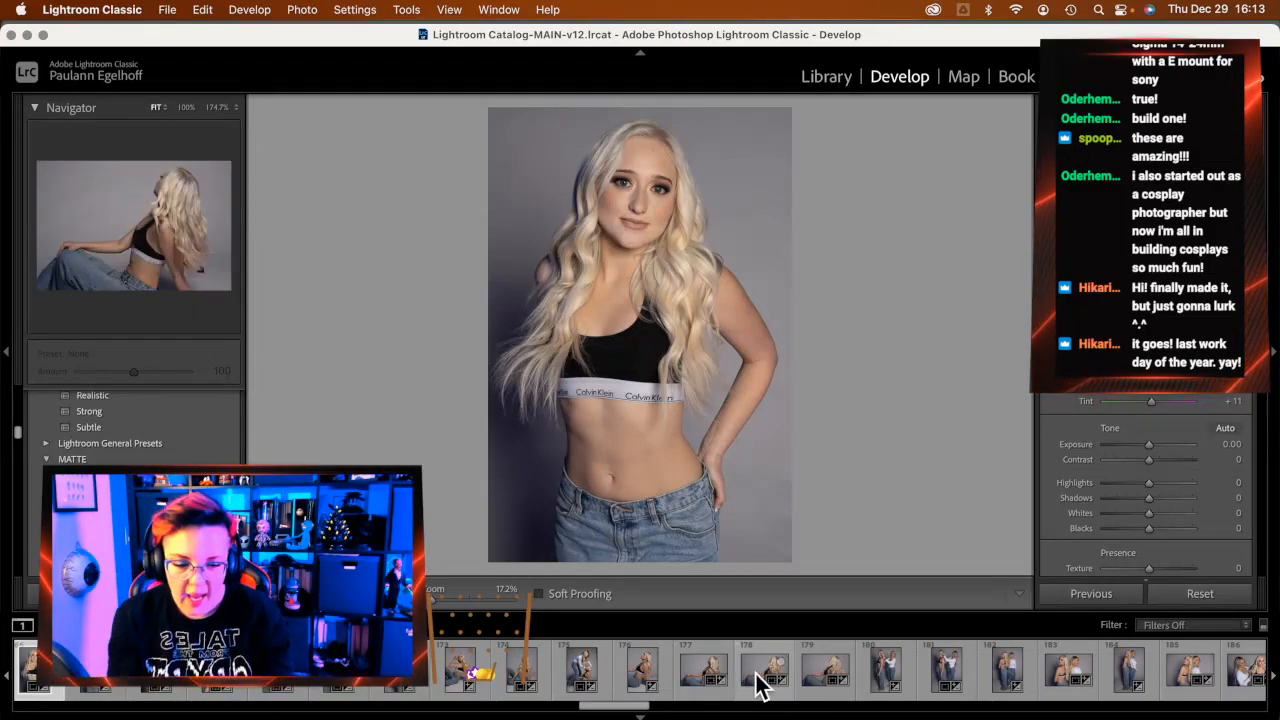
{"action": "scroll", "coordinate": [752, 685], "scroll_direction": "right", "scroll_amount": 5}
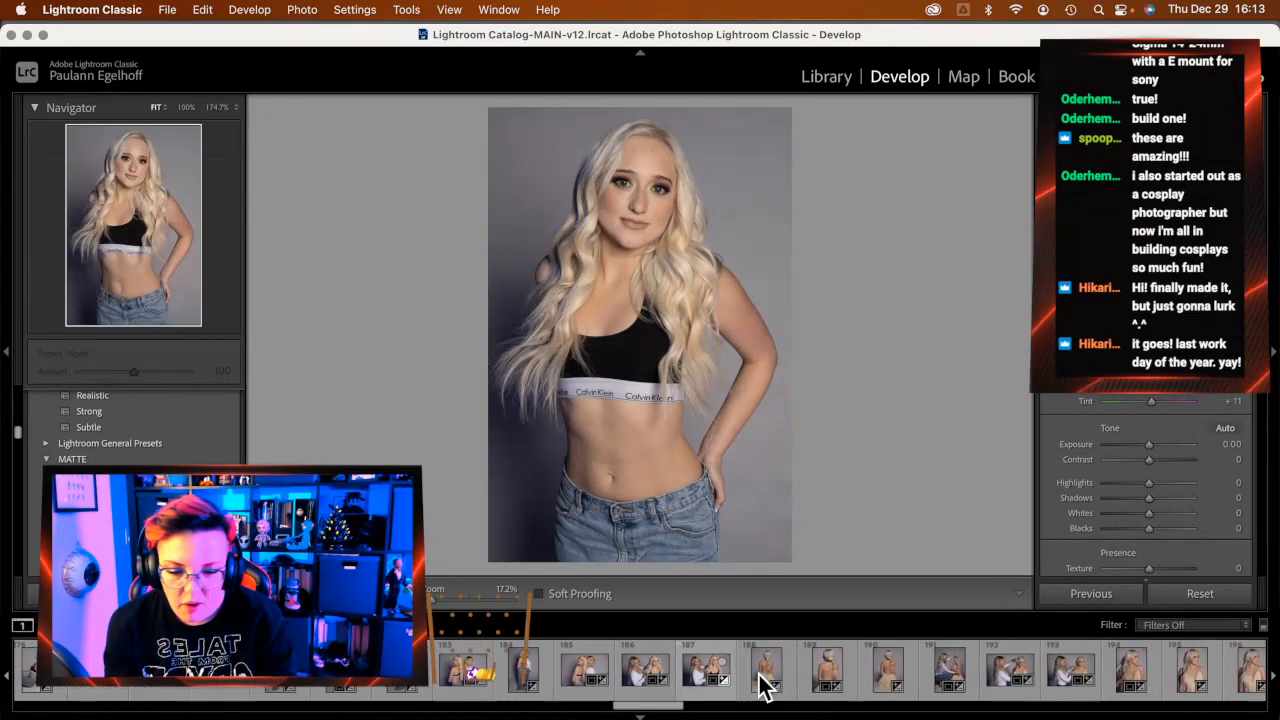
{"action": "scroll", "coordinate": [760, 685], "scroll_direction": "right", "scroll_amount": 10}
{"action": "scroll", "coordinate": [760, 685], "scroll_direction": "left", "scroll_amount": 1}
{"action": "left_click", "coordinate": [737, 683]}
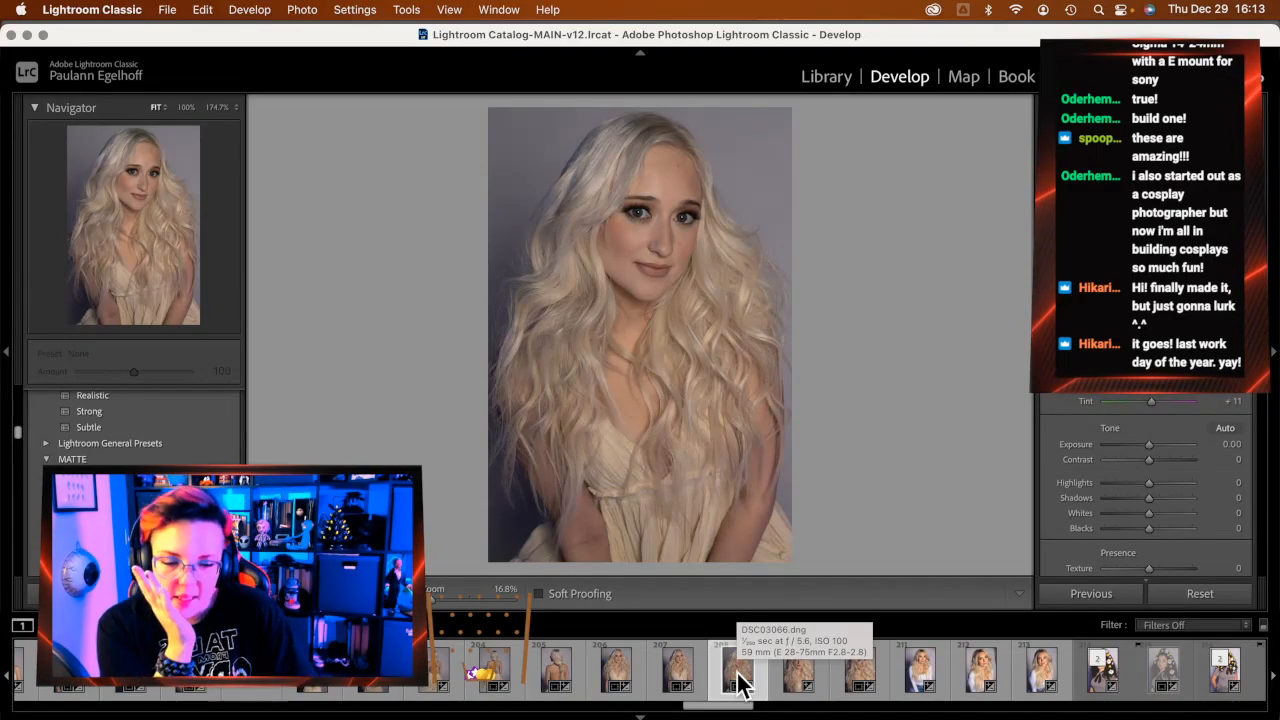
{"action": "left_click", "coordinate": [738, 682]}
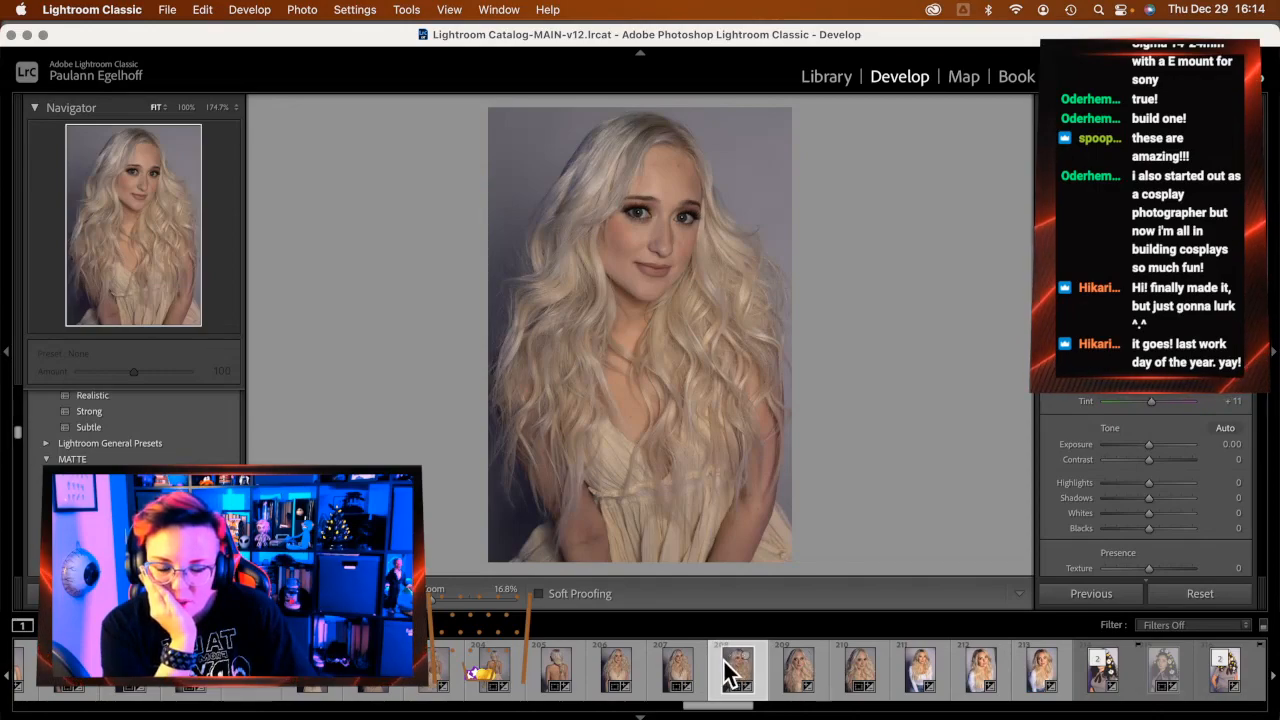
{"action": "scroll", "coordinate": [724, 672], "scroll_direction": "right", "scroll_amount": 3}
{"action": "scroll", "coordinate": [724, 672], "scroll_direction": "right", "scroll_amount": 10}
{"action": "scroll", "coordinate": [724, 672], "scroll_direction": "right", "scroll_amount": 8}
{"action": "scroll", "coordinate": [724, 672], "scroll_direction": "left", "scroll_amount": 8}
{"action": "scroll", "coordinate": [724, 672], "scroll_direction": "left", "scroll_amount": 10}
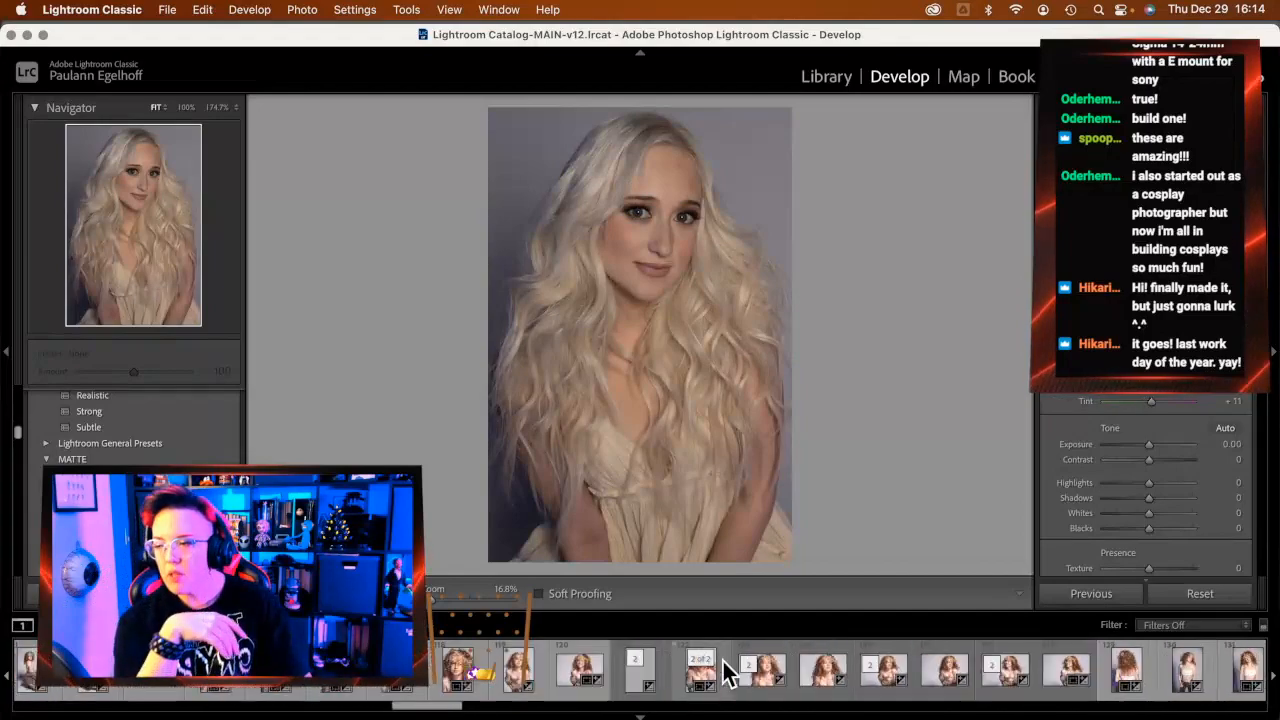
{"action": "scroll", "coordinate": [724, 672], "scroll_direction": "left", "scroll_amount": 10}
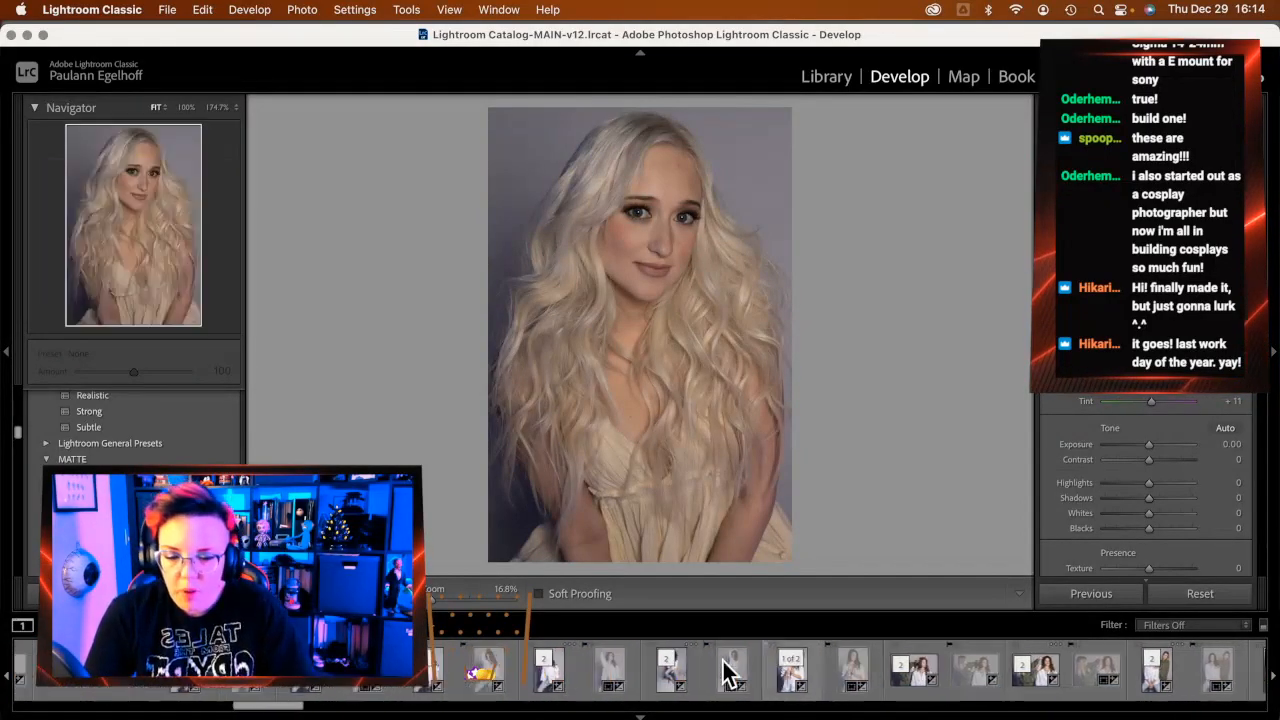
{"action": "scroll", "coordinate": [724, 672], "scroll_direction": "left", "scroll_amount": 10}
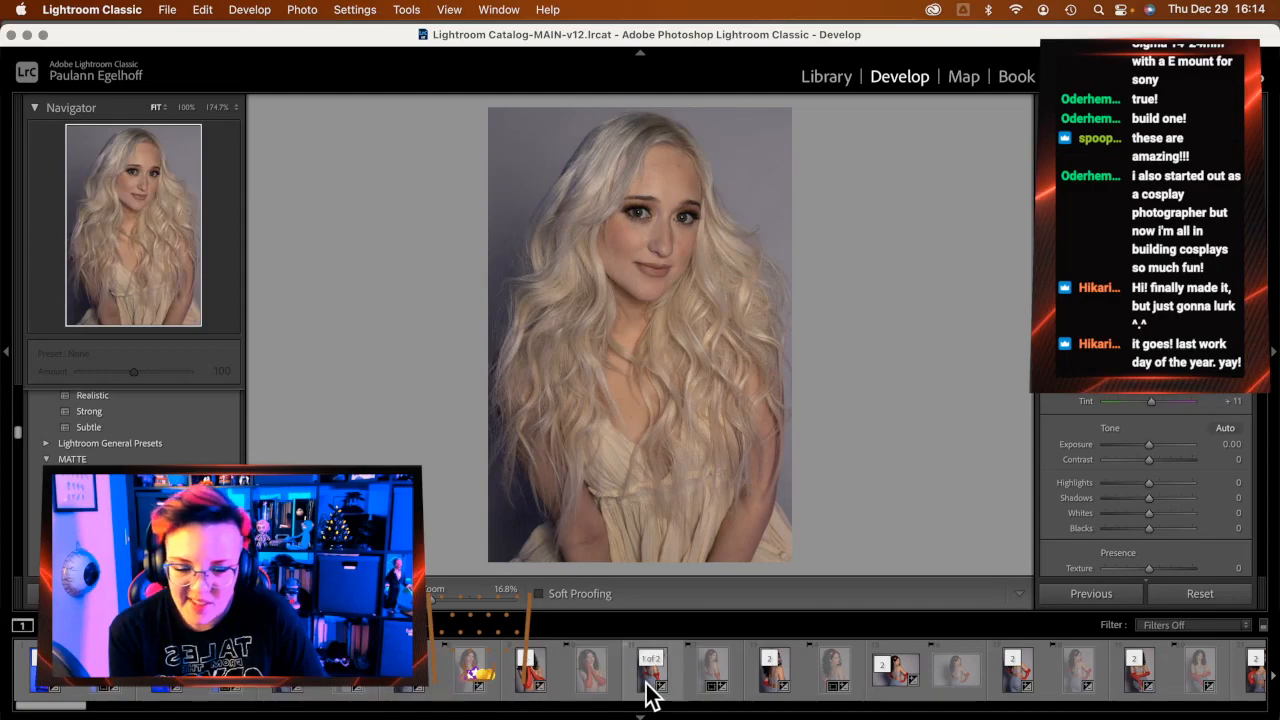
{"action": "scroll", "coordinate": [672, 682], "scroll_direction": "right", "scroll_amount": 10}
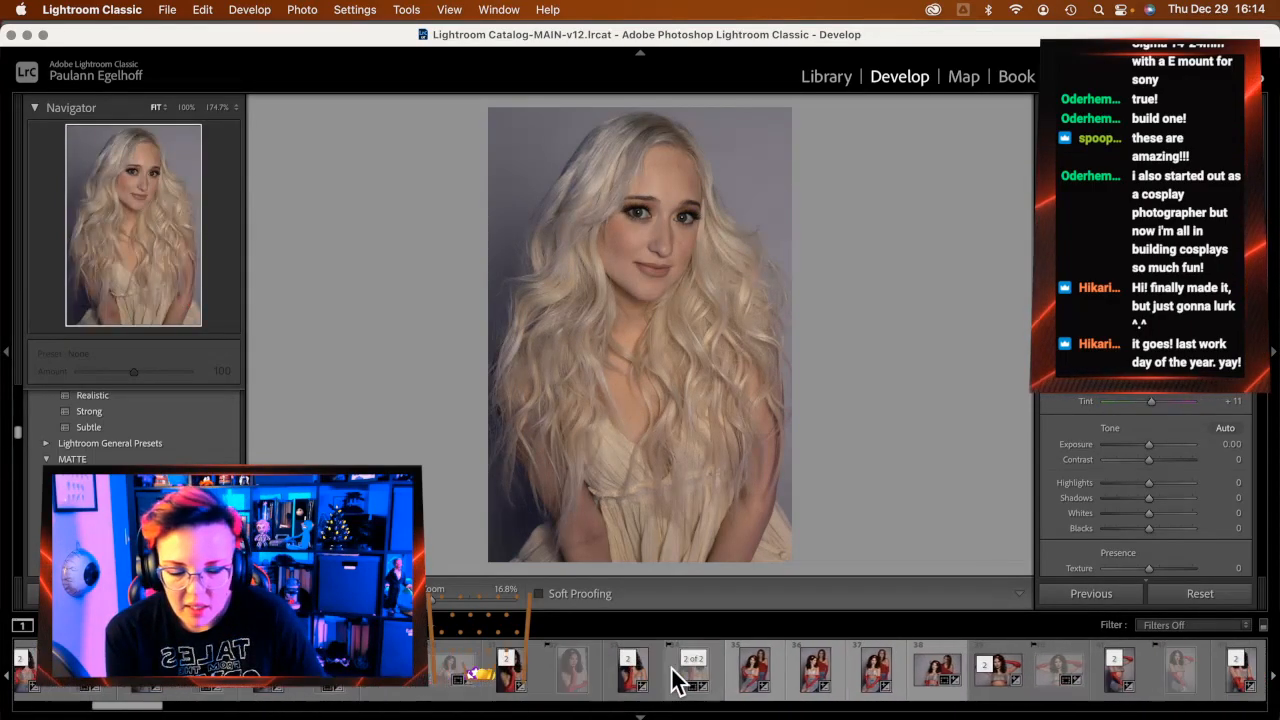
{"action": "scroll", "coordinate": [672, 682], "scroll_direction": "right", "scroll_amount": 10}
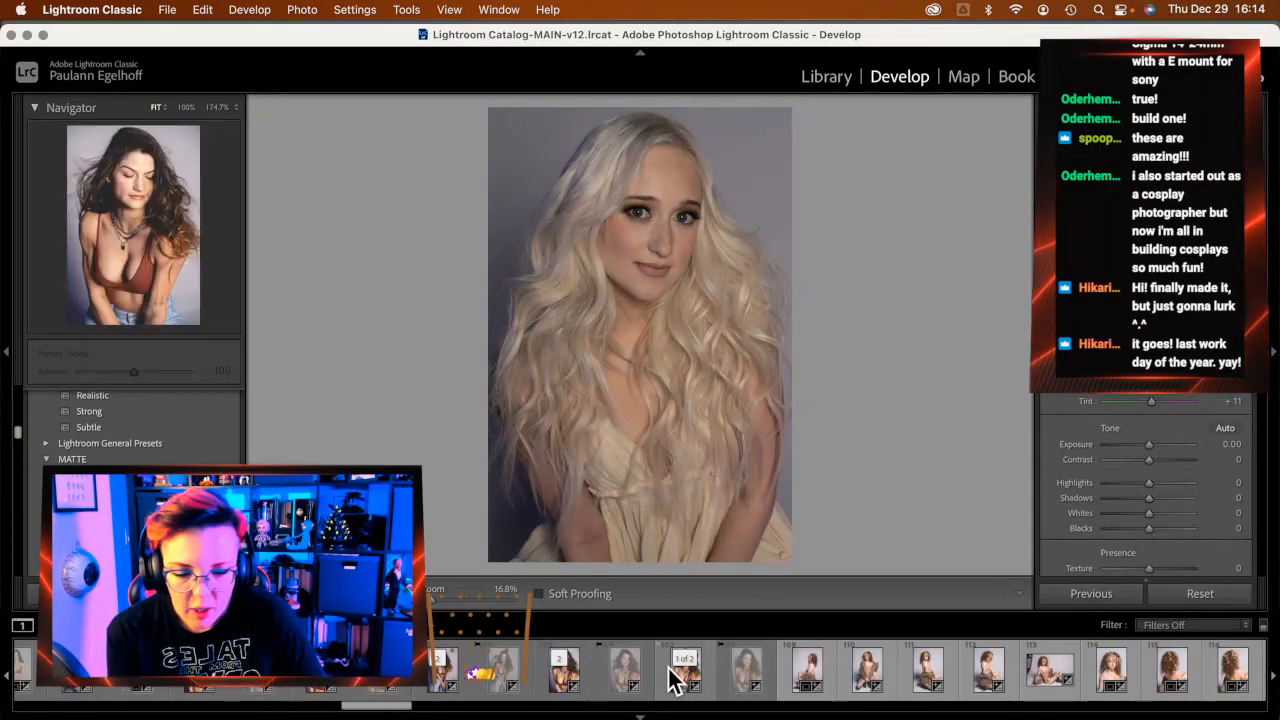
{"action": "scroll", "coordinate": [678, 682], "scroll_direction": "left", "scroll_amount": 1}
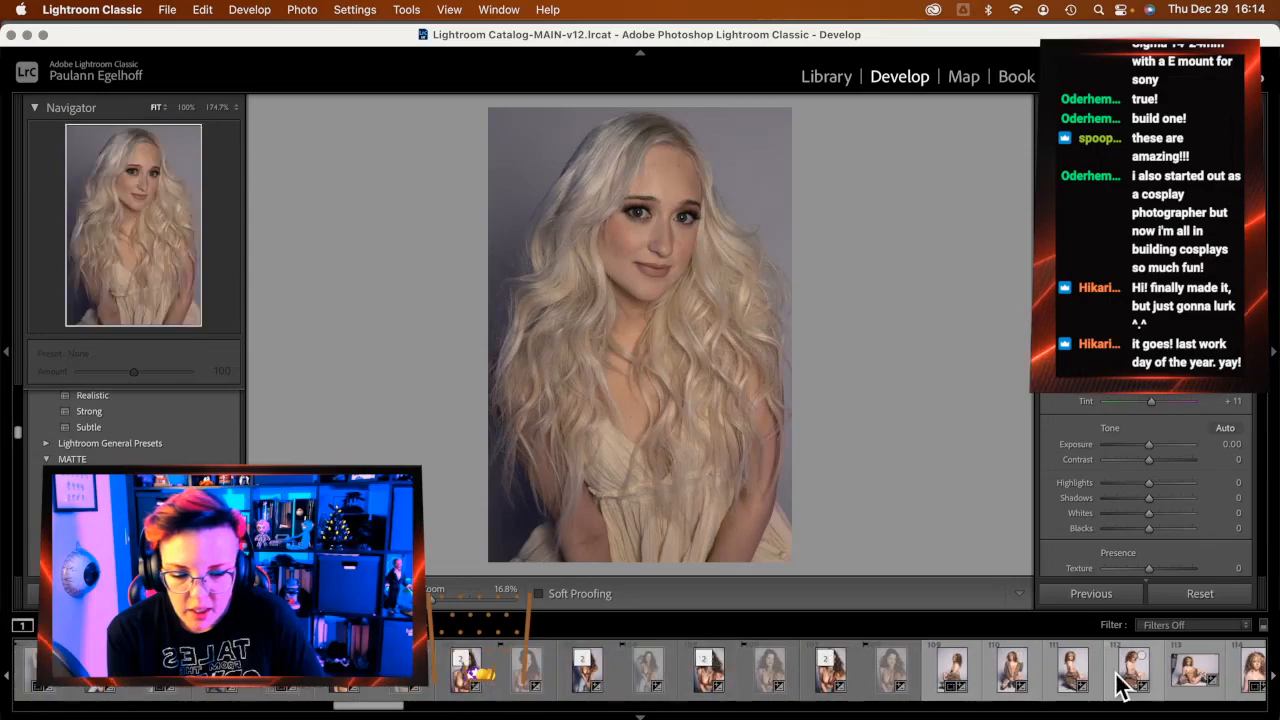
Open the brunette portrait and inspect her eyes and cheek skin at 174.7% zoom
{"action": "left_click", "coordinate": [870, 688]}
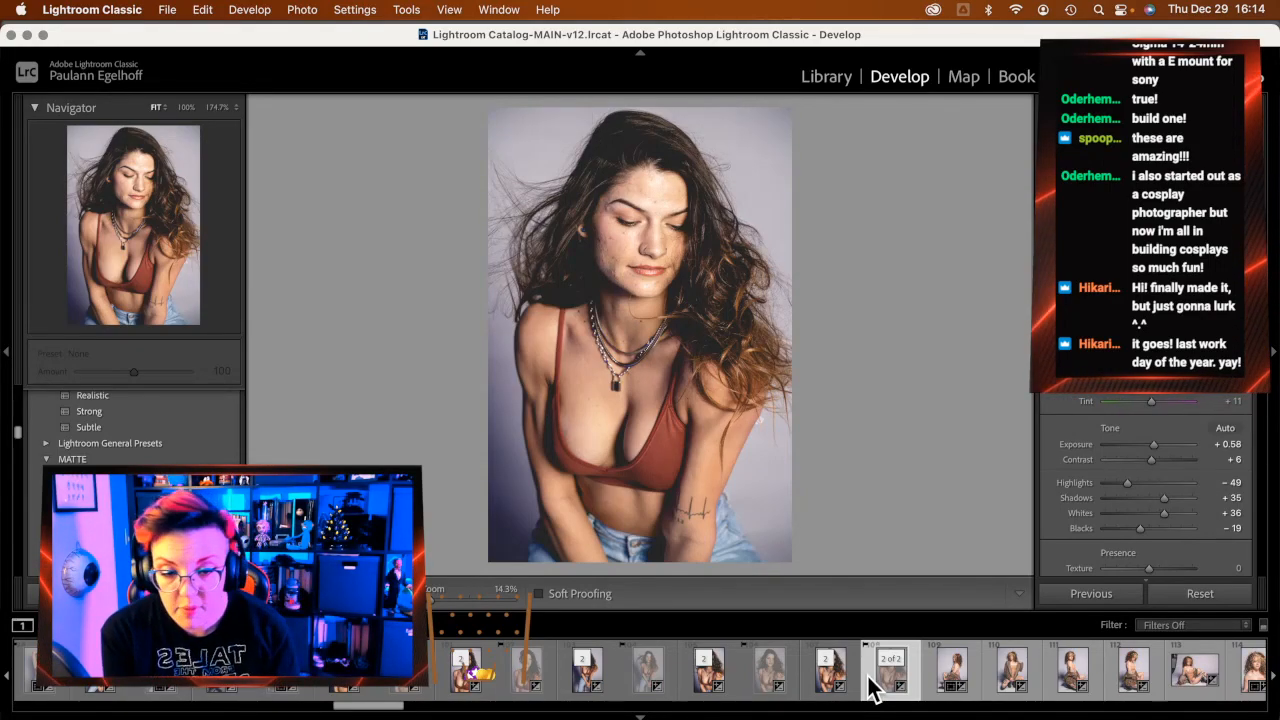
{"action": "left_click", "coordinate": [655, 228]}
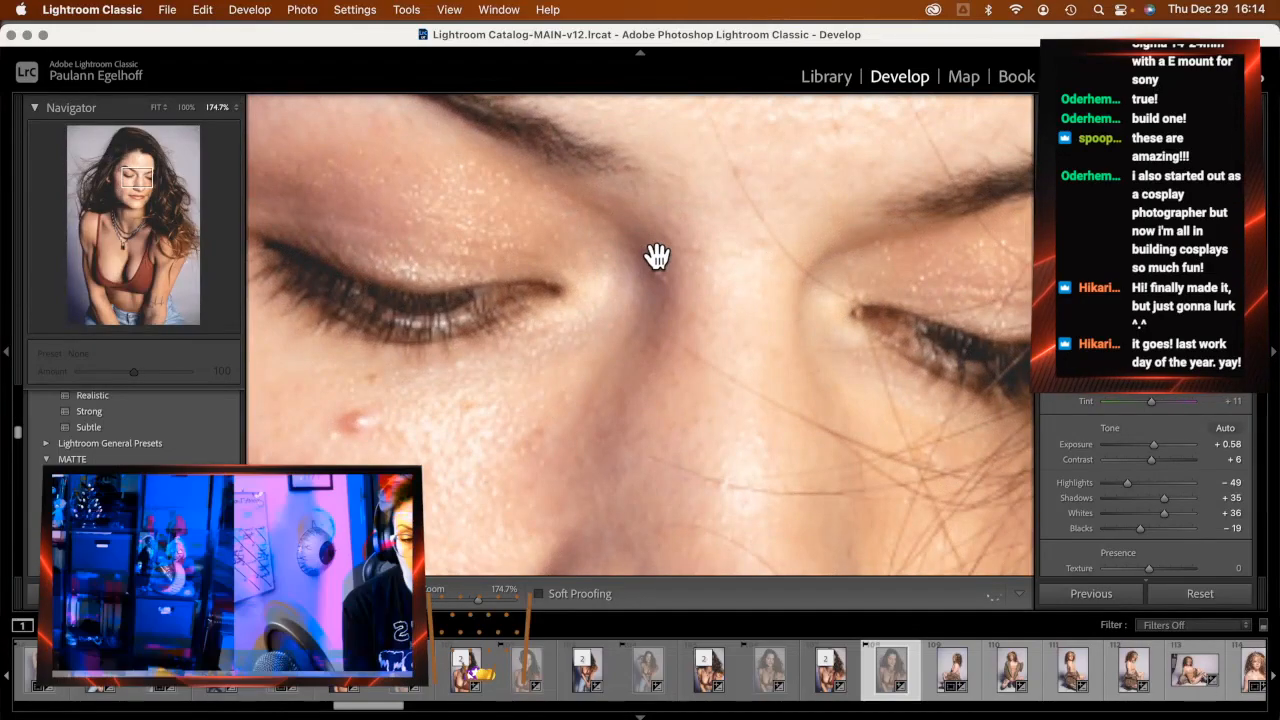
{"action": "scroll", "coordinate": [657, 257], "scroll_direction": "down", "scroll_amount": 5}
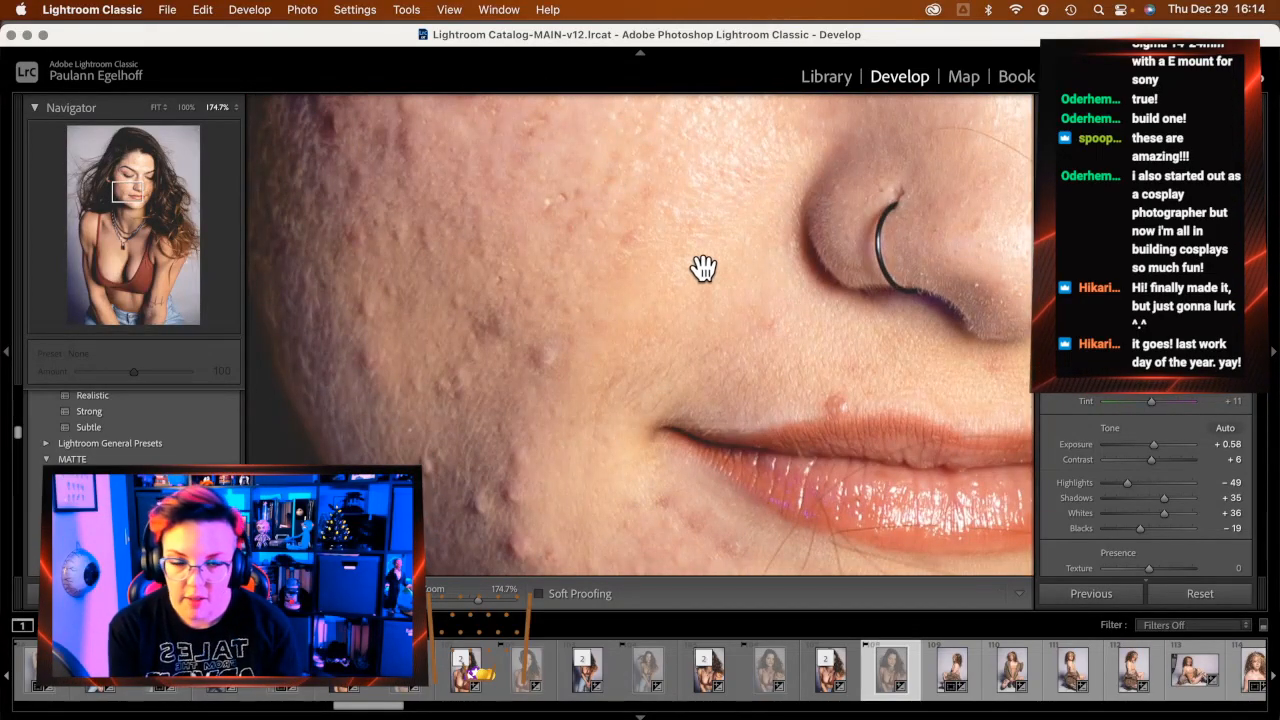
{"action": "left_click", "coordinate": [705, 271]}
{"action": "left_click", "coordinate": [617, 220]}
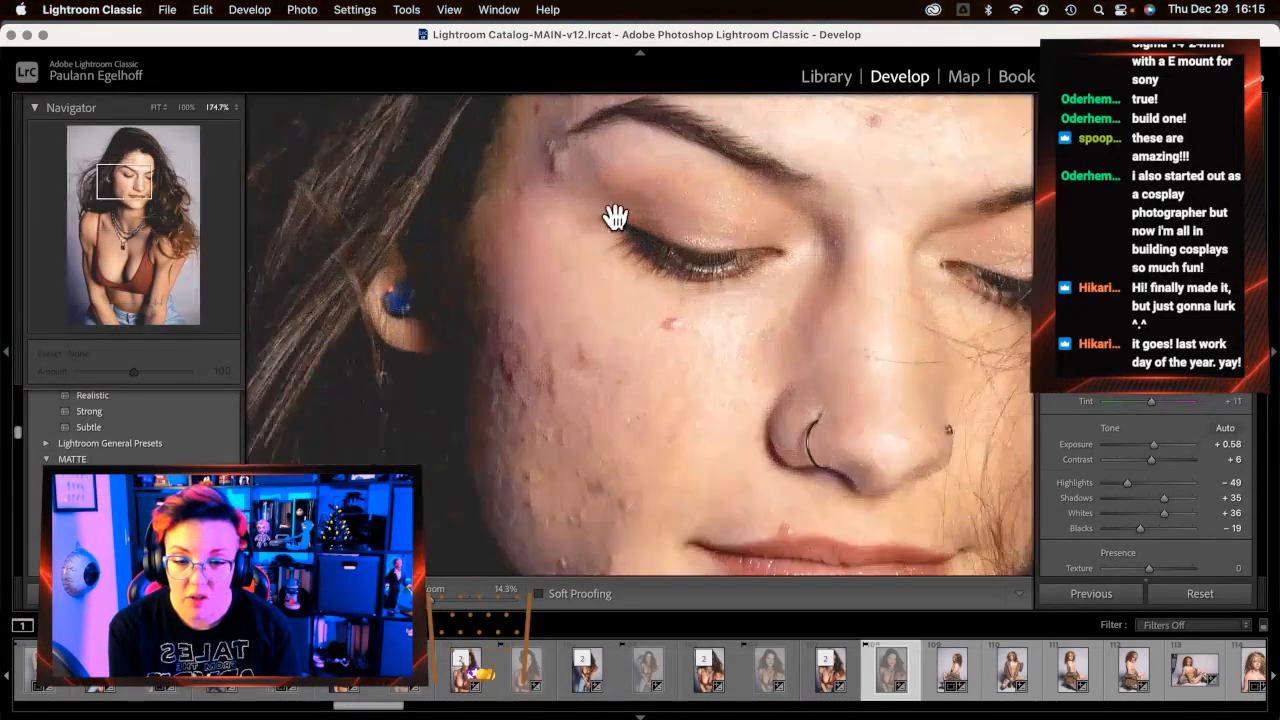
{"action": "scroll", "coordinate": [610, 263], "scroll_direction": "down", "scroll_amount": 5}
{"action": "scroll", "coordinate": [613, 264], "scroll_direction": "down", "scroll_amount": 4}
{"action": "scroll", "coordinate": [613, 264], "scroll_direction": "left", "scroll_amount": 4}
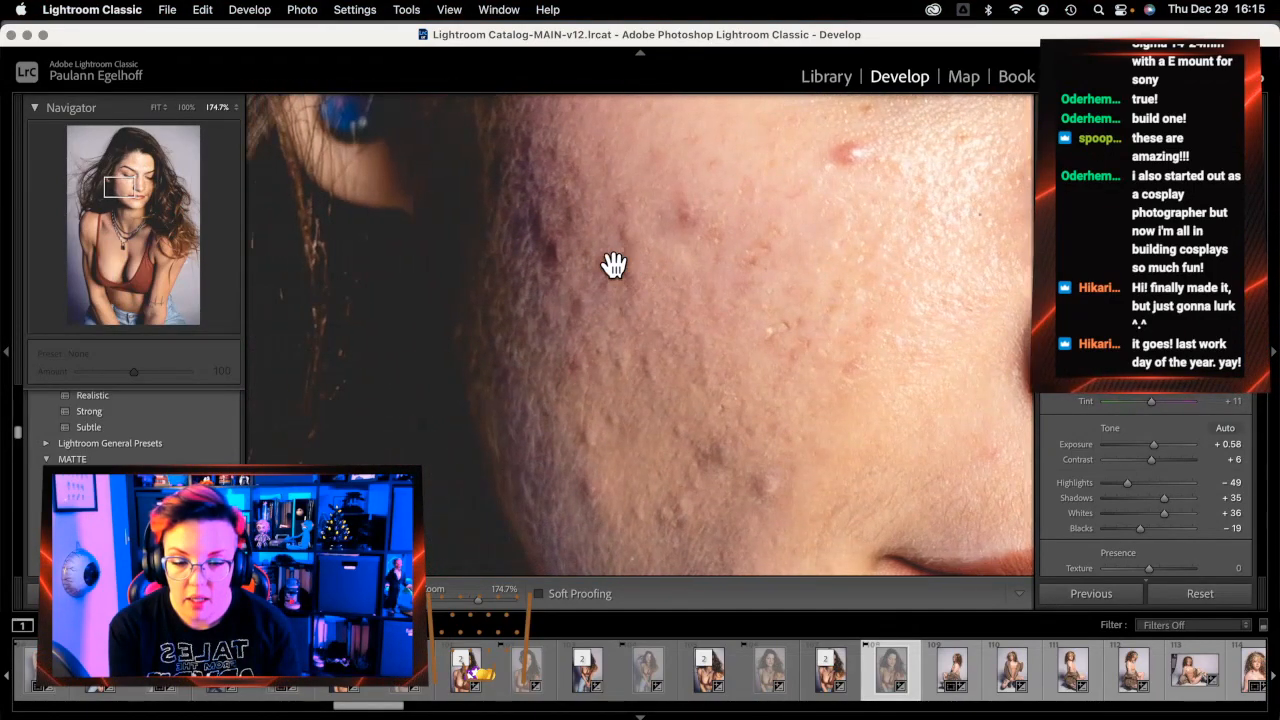
{"action": "scroll", "coordinate": [613, 264], "scroll_direction": "up", "scroll_amount": 10}
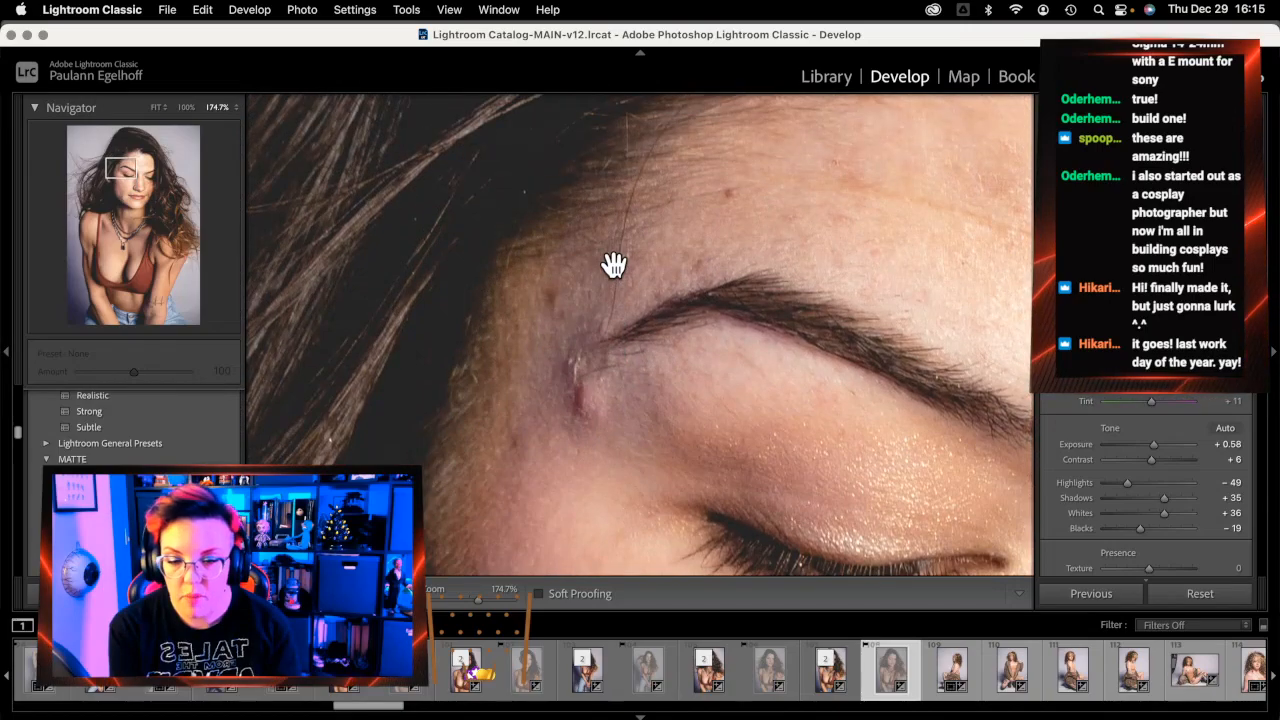
{"action": "left_click", "coordinate": [614, 268]}
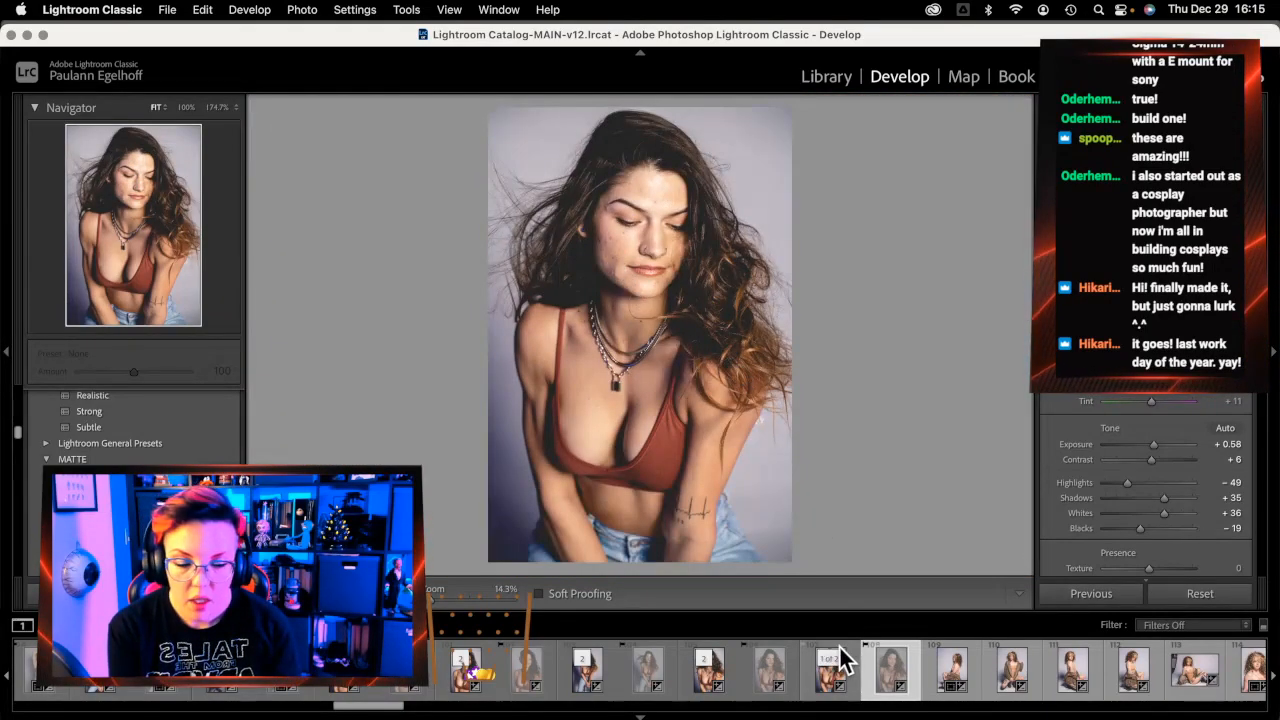
Inspect the other version's eye up close, then load the '2 of 2' stacked copy
{"action": "left_click", "coordinate": [828, 680]}
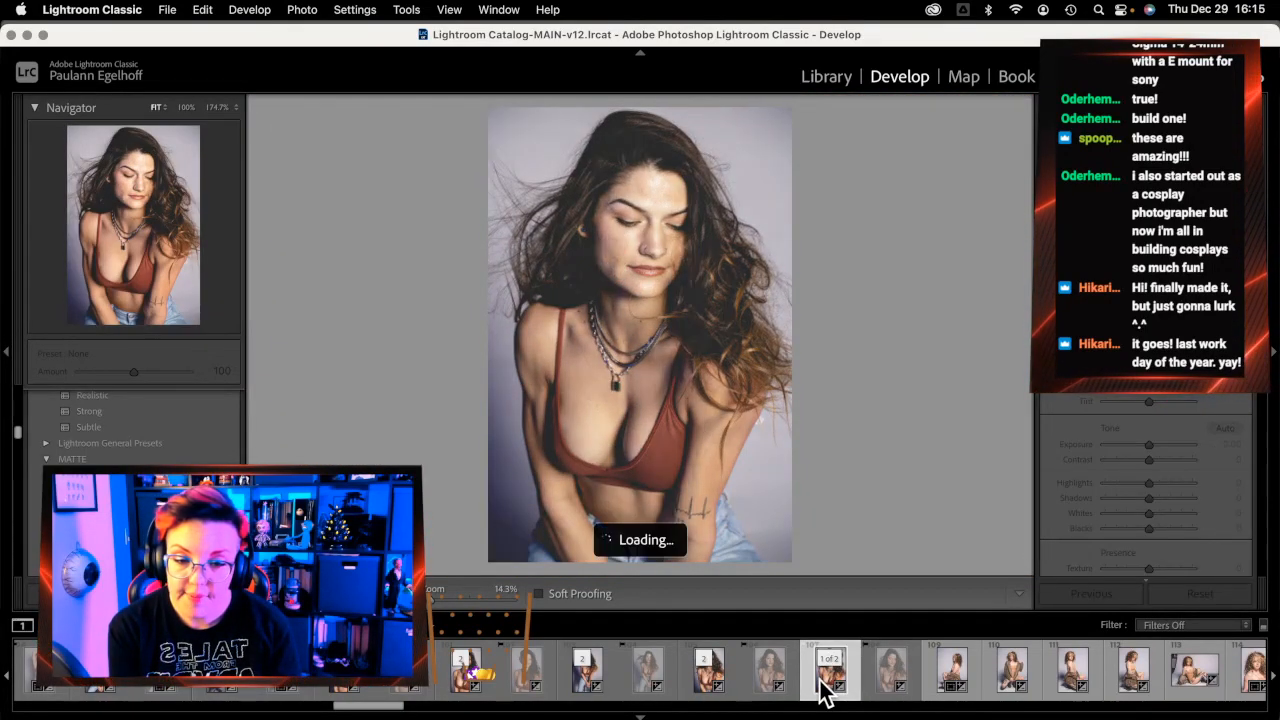
{"action": "left_click", "coordinate": [636, 224]}
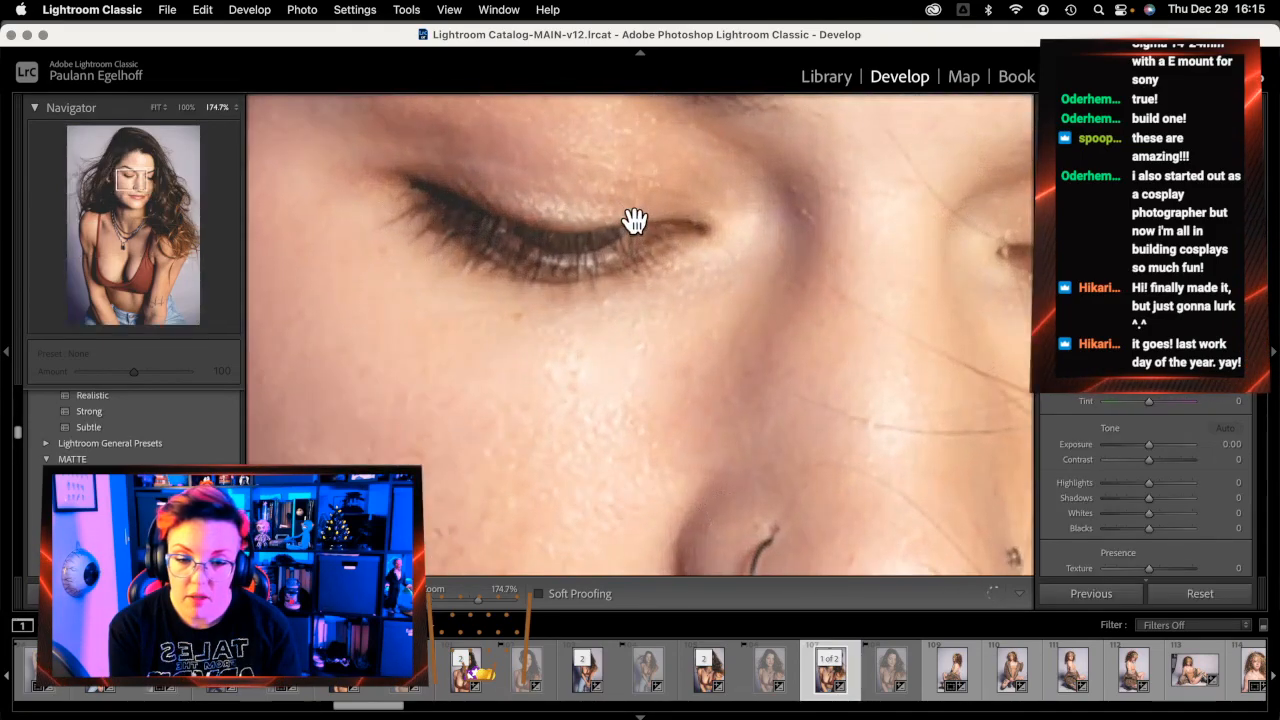
{"action": "scroll", "coordinate": [675, 377], "scroll_direction": "down", "scroll_amount": 5}
{"action": "scroll", "coordinate": [675, 377], "scroll_direction": "left", "scroll_amount": 5}
{"action": "scroll", "coordinate": [675, 377], "scroll_direction": "down", "scroll_amount": 5}
{"action": "scroll", "coordinate": [675, 377], "scroll_direction": "right", "scroll_amount": 4}
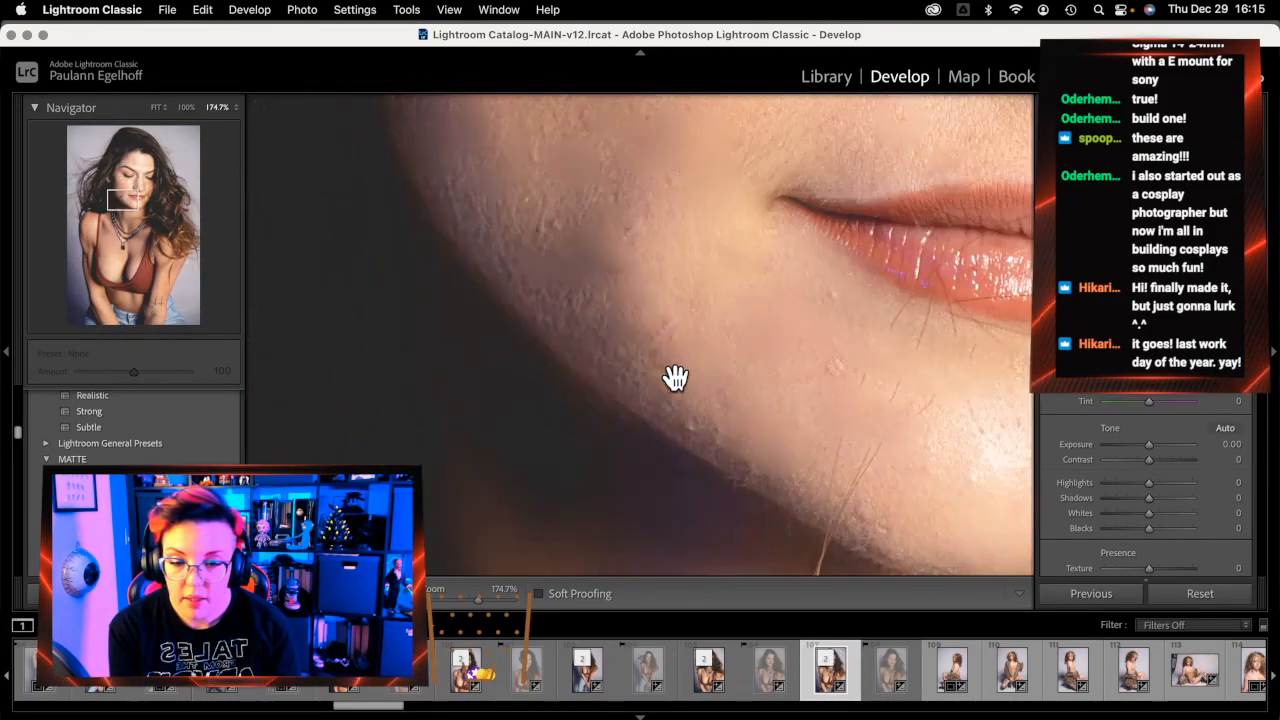
{"action": "scroll", "coordinate": [674, 380], "scroll_direction": "up", "scroll_amount": 3}
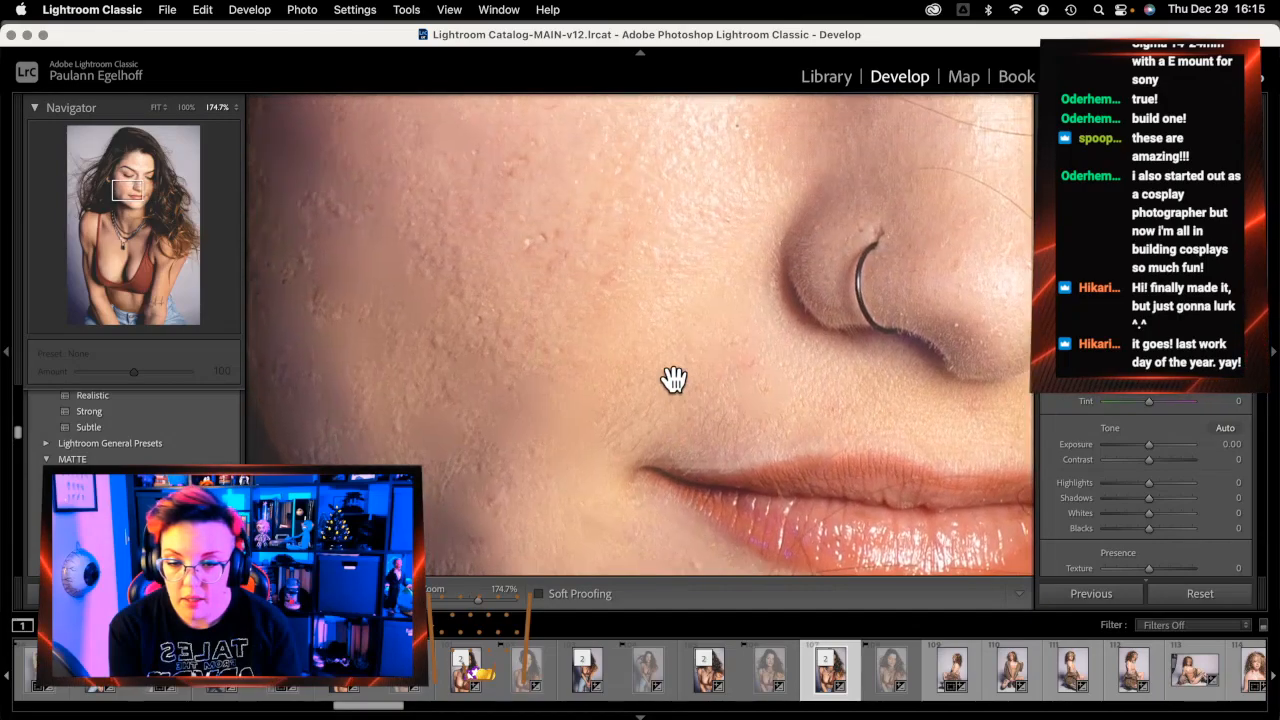
{"action": "scroll", "coordinate": [674, 380], "scroll_direction": "left", "scroll_amount": 2}
{"action": "left_click", "coordinate": [674, 380]}
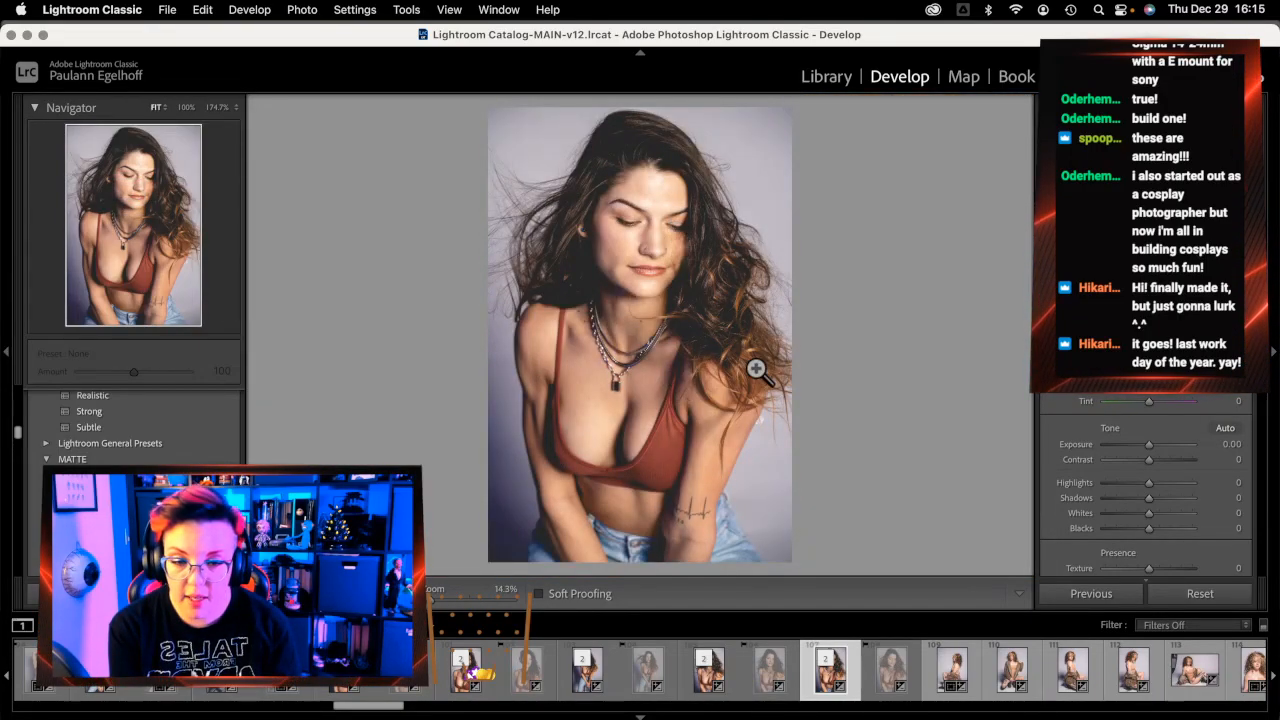
{"action": "left_click", "coordinate": [762, 686]}
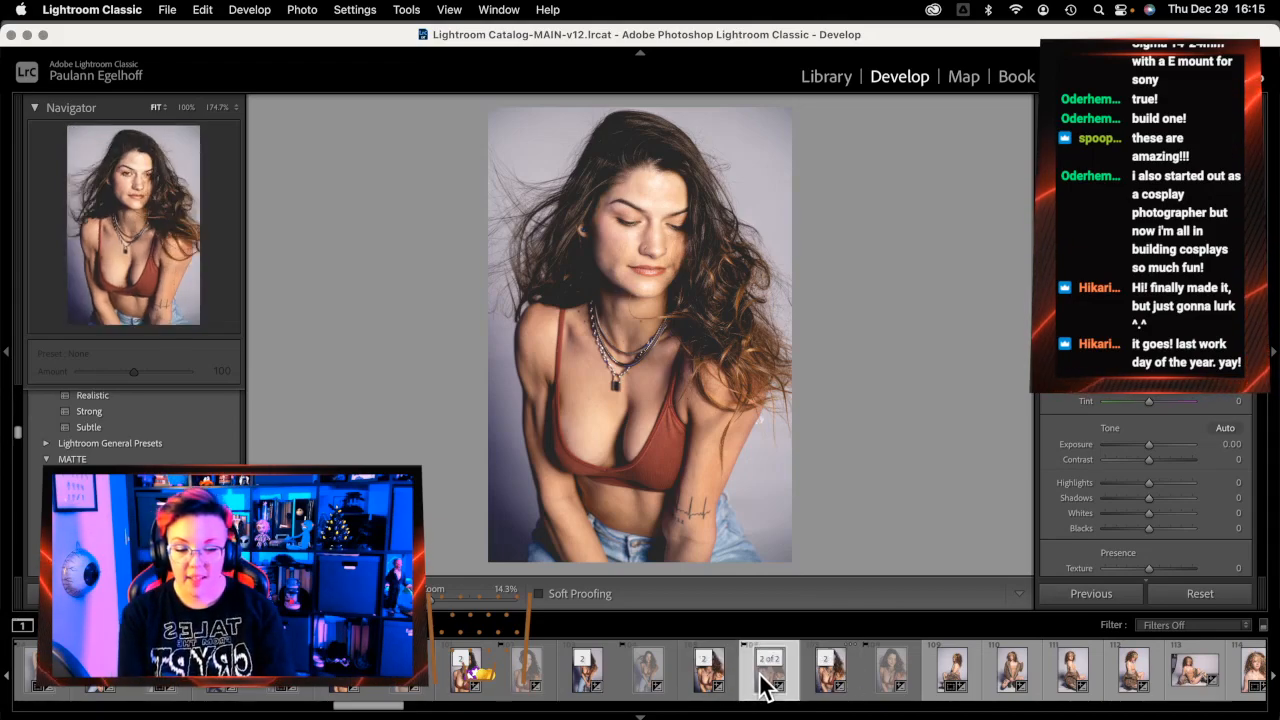
Load the '1 of 2' unedited copy of the rust-top portrait and browse the filmstrip
{"action": "left_click", "coordinate": [685, 686]}
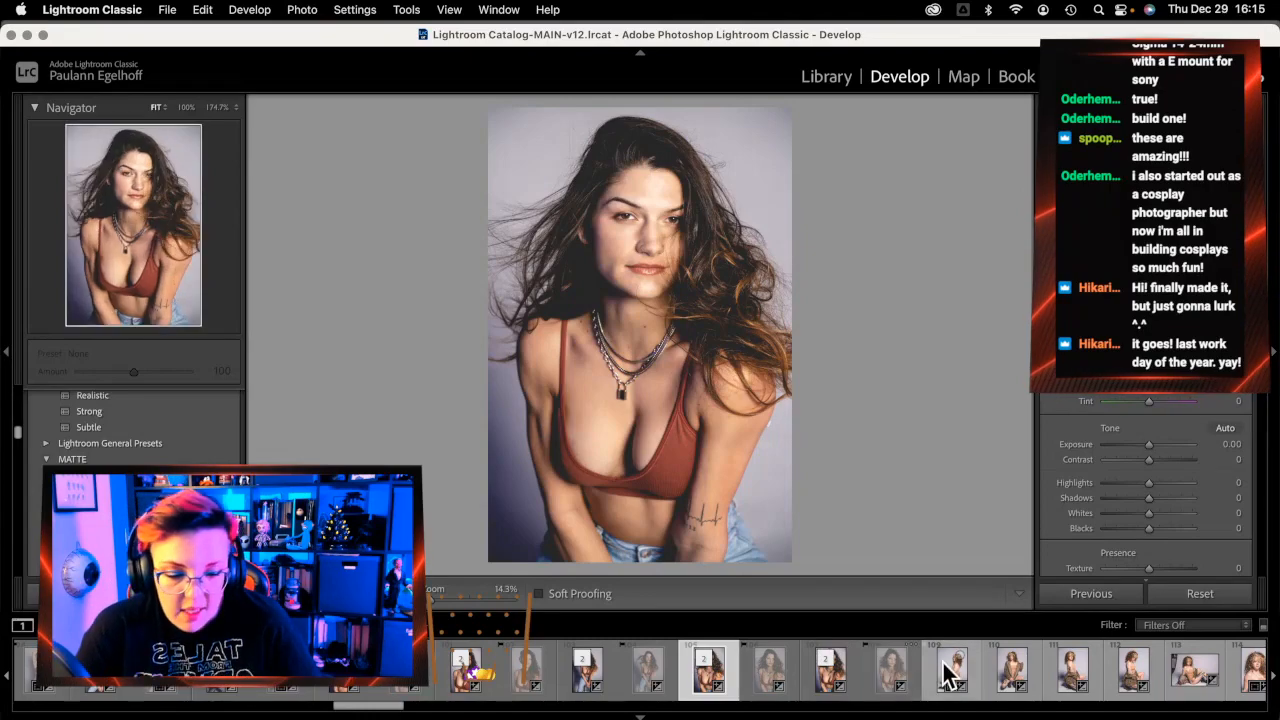
{"action": "scroll", "coordinate": [940, 680], "scroll_direction": "down", "scroll_amount": 6}
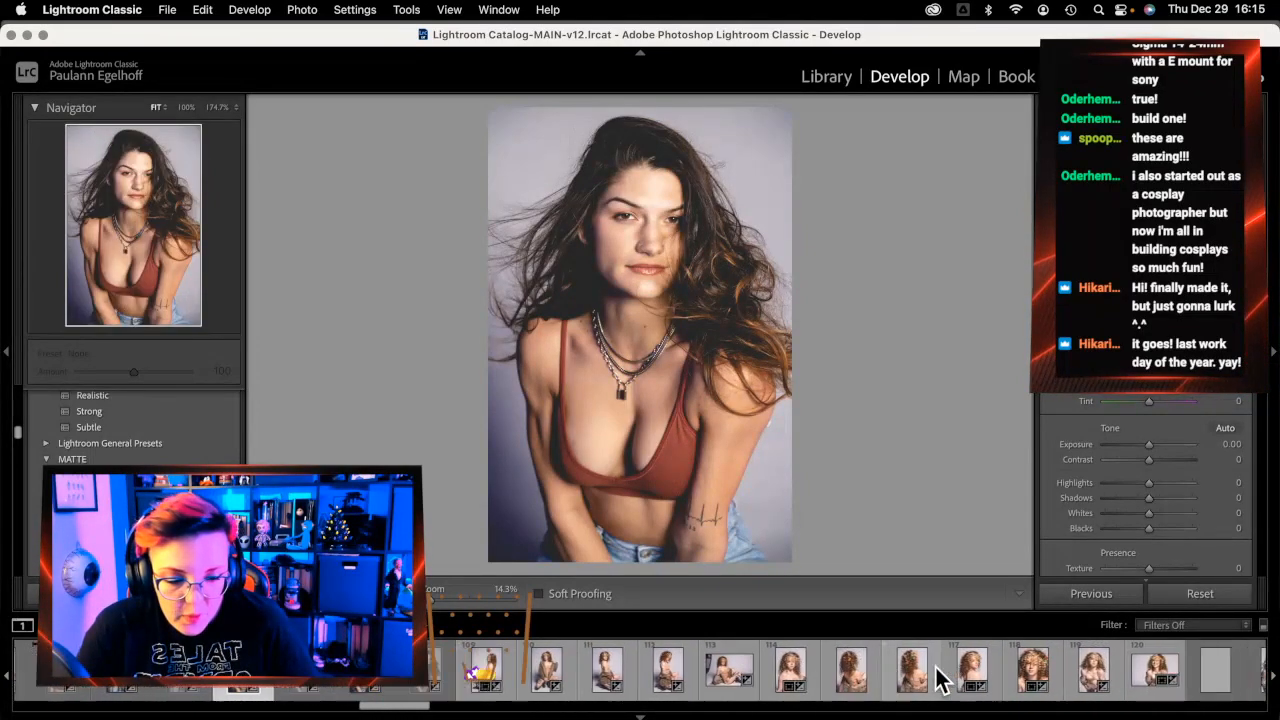
{"action": "scroll", "coordinate": [940, 680], "scroll_direction": "down", "scroll_amount": 5}
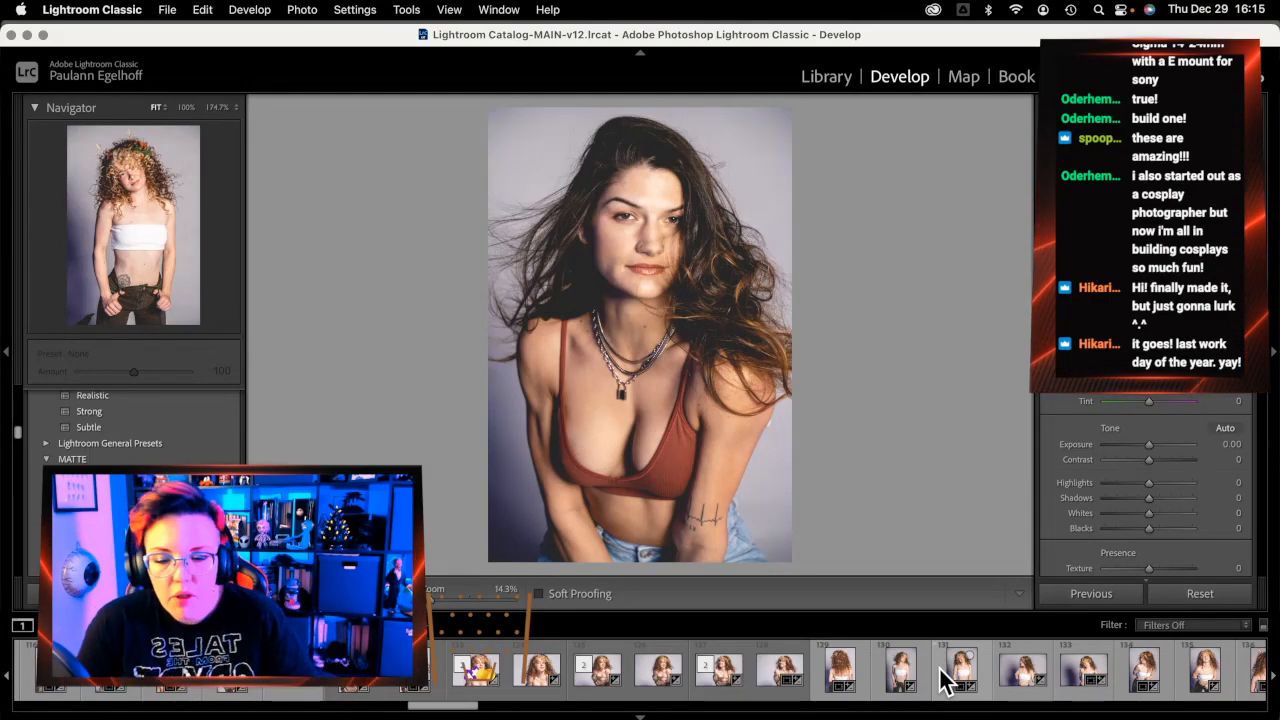
{"action": "scroll", "coordinate": [995, 672], "scroll_direction": "down", "scroll_amount": 3}
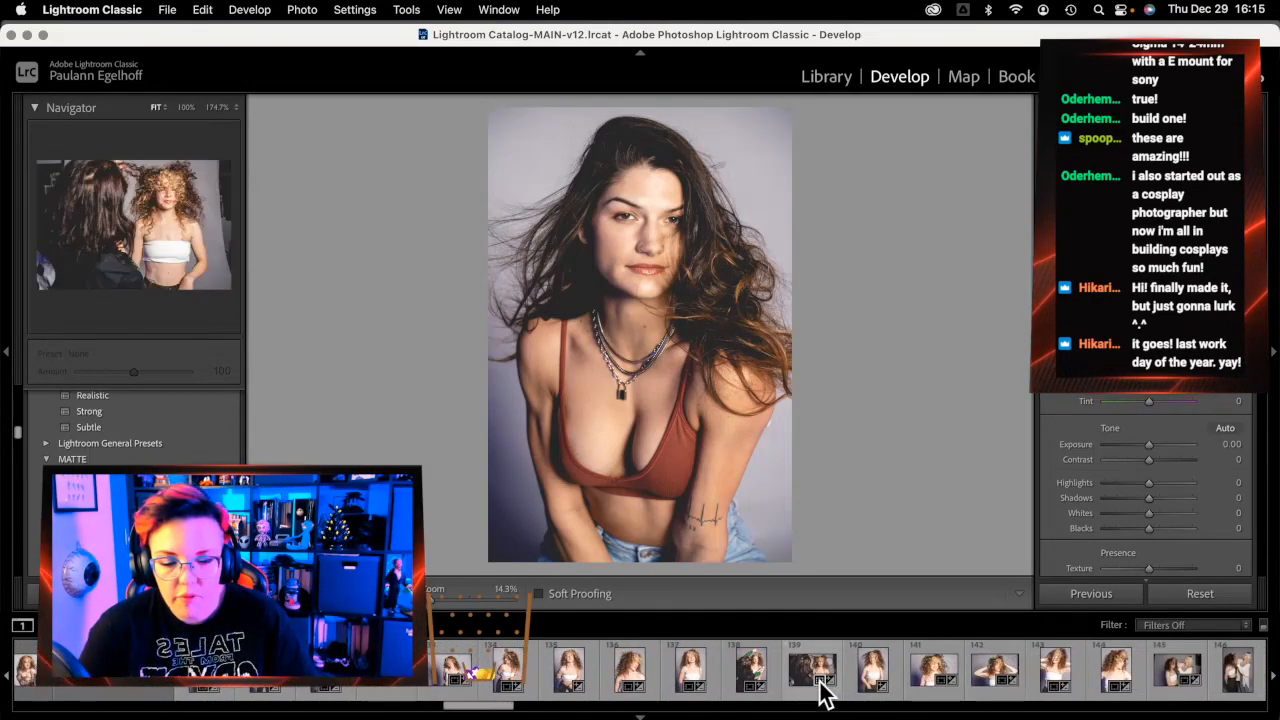
{"action": "scroll", "coordinate": [914, 694], "scroll_direction": "down", "scroll_amount": 10}
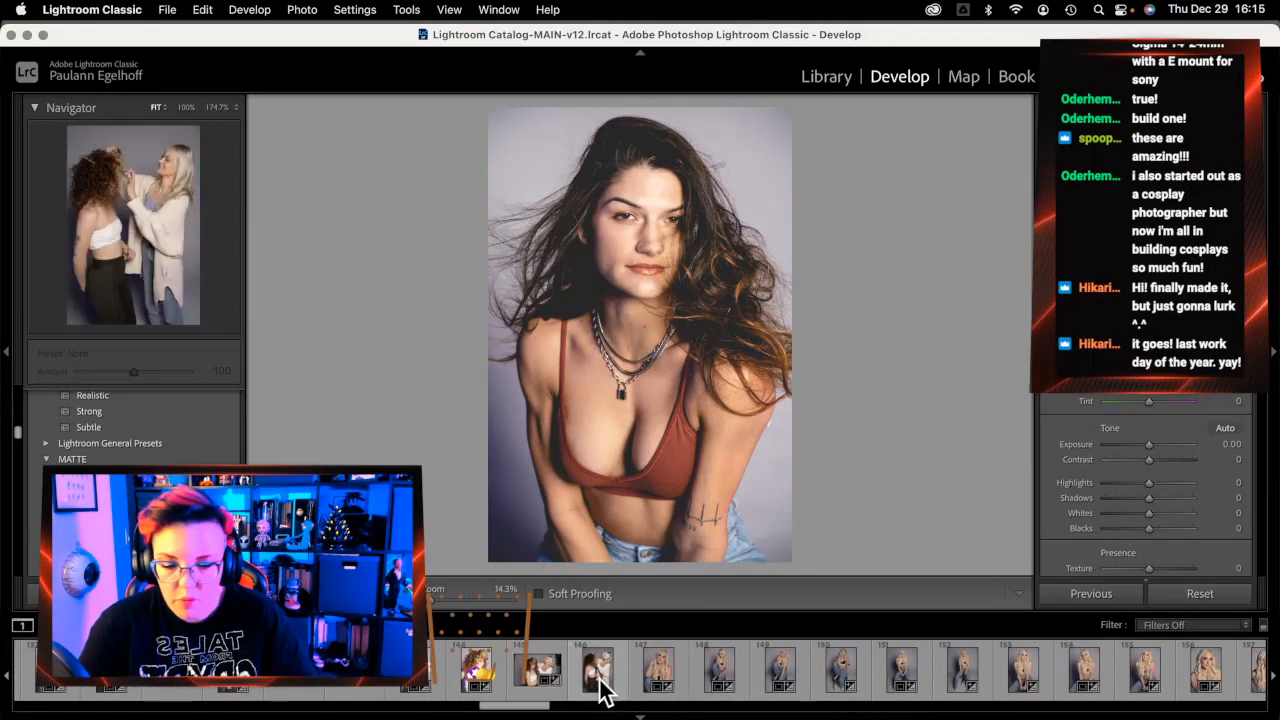
{"action": "left_click", "coordinate": [600, 685]}
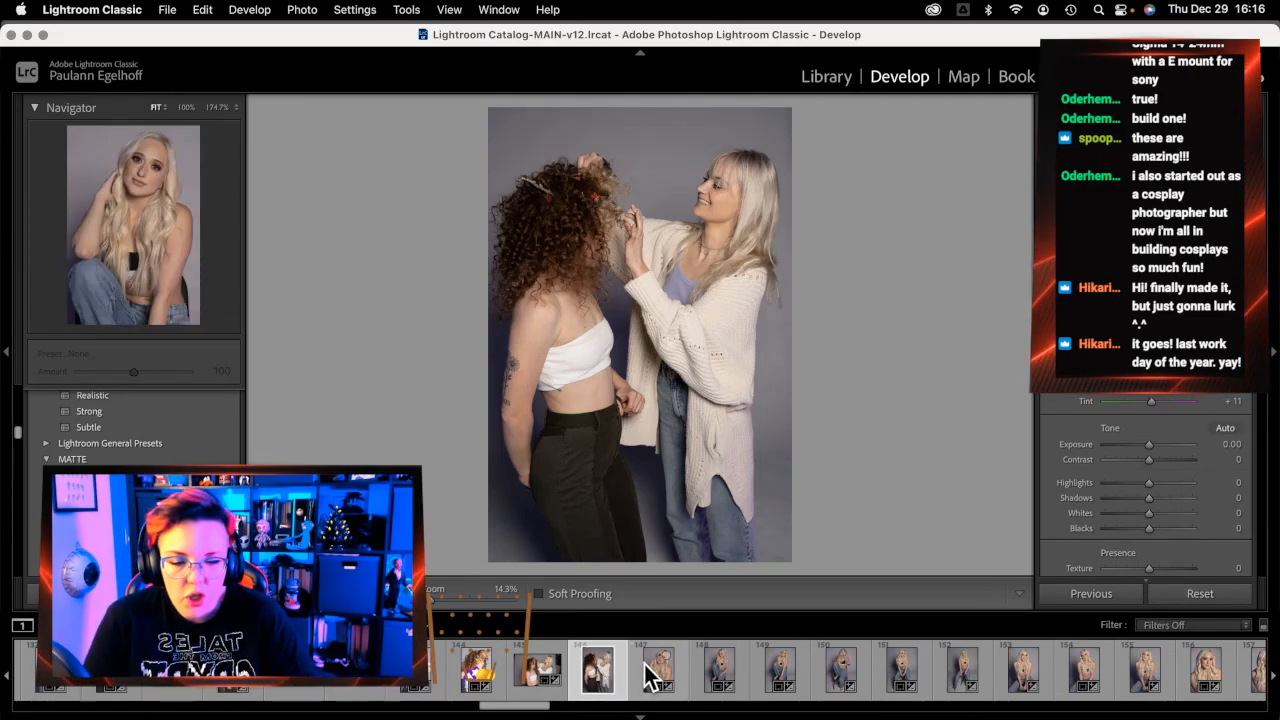
{"action": "scroll", "coordinate": [645, 678], "scroll_direction": "down", "scroll_amount": 5}
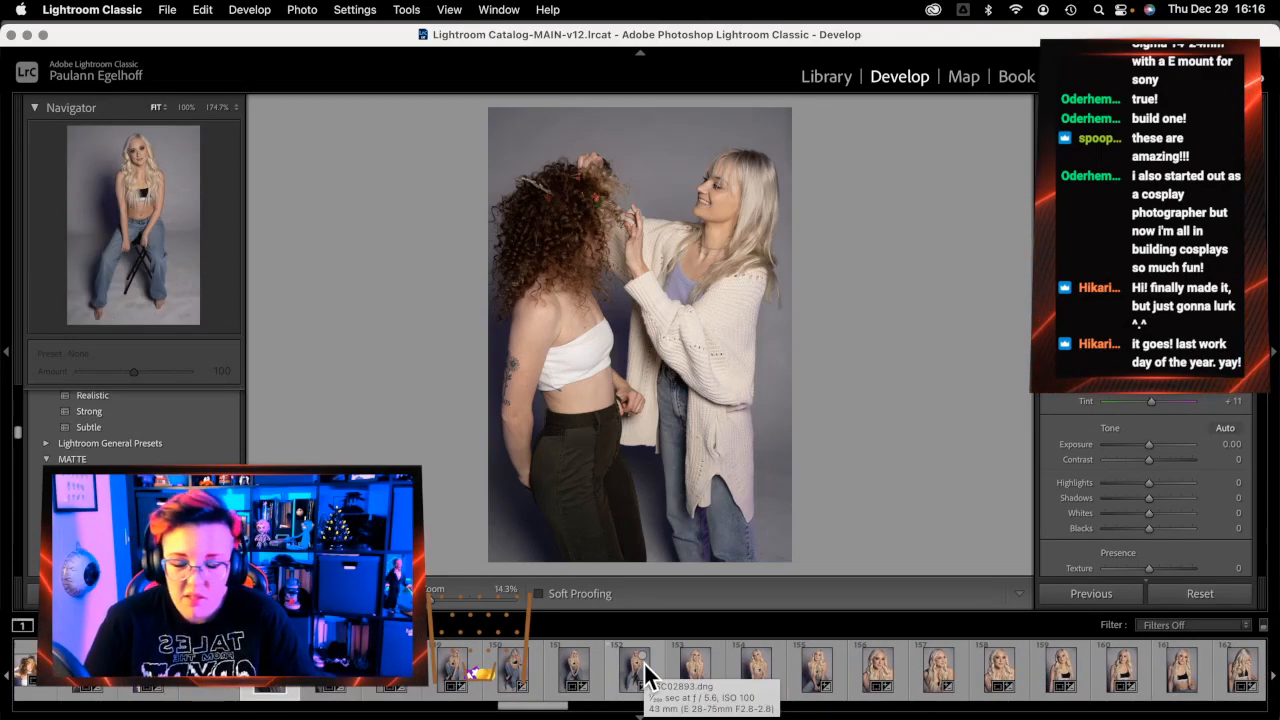
{"action": "scroll", "coordinate": [645, 672], "scroll_direction": "down", "scroll_amount": 1}
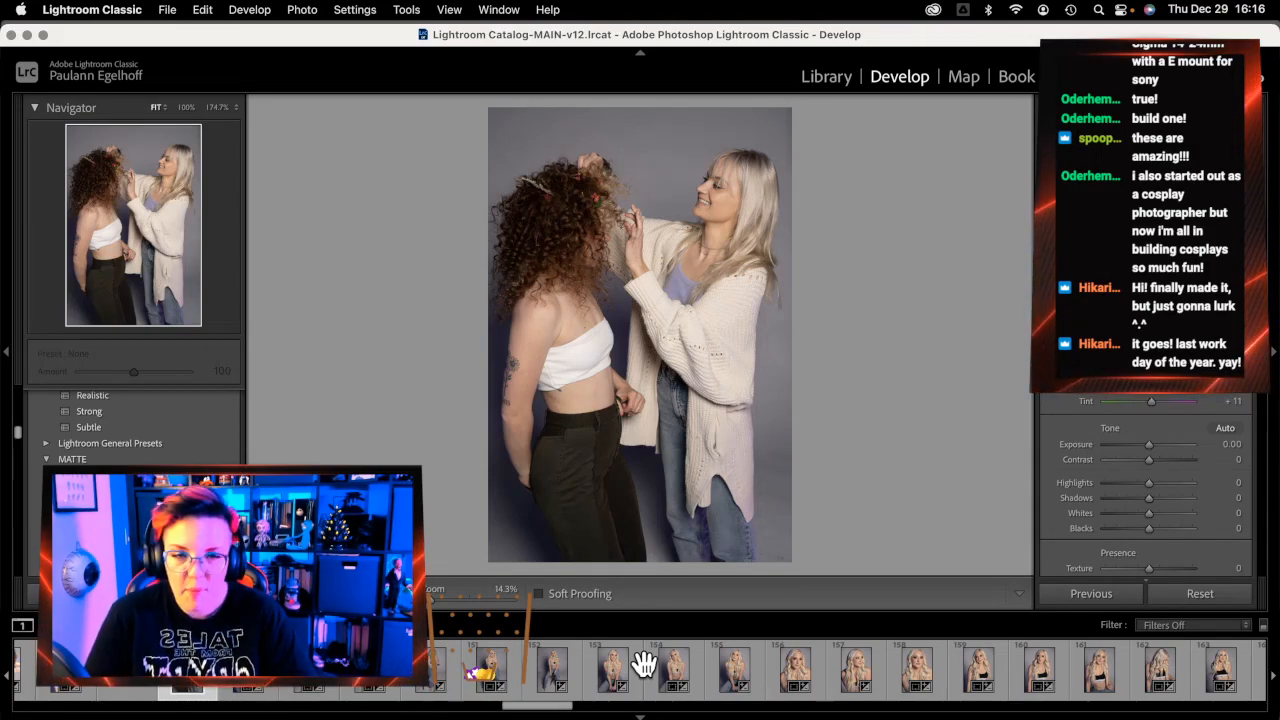
{"action": "scroll", "coordinate": [652, 670], "scroll_direction": "down", "scroll_amount": 3}
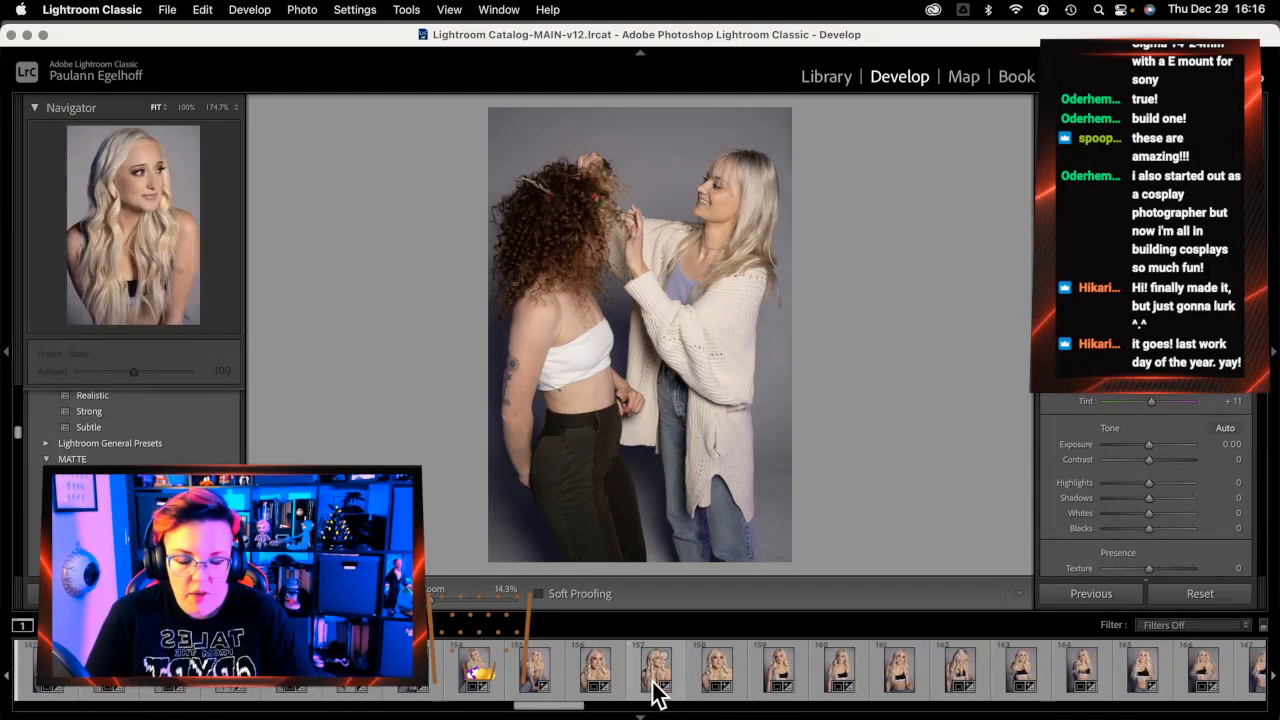
{"action": "scroll", "coordinate": [652, 670], "scroll_direction": "down", "scroll_amount": 10}
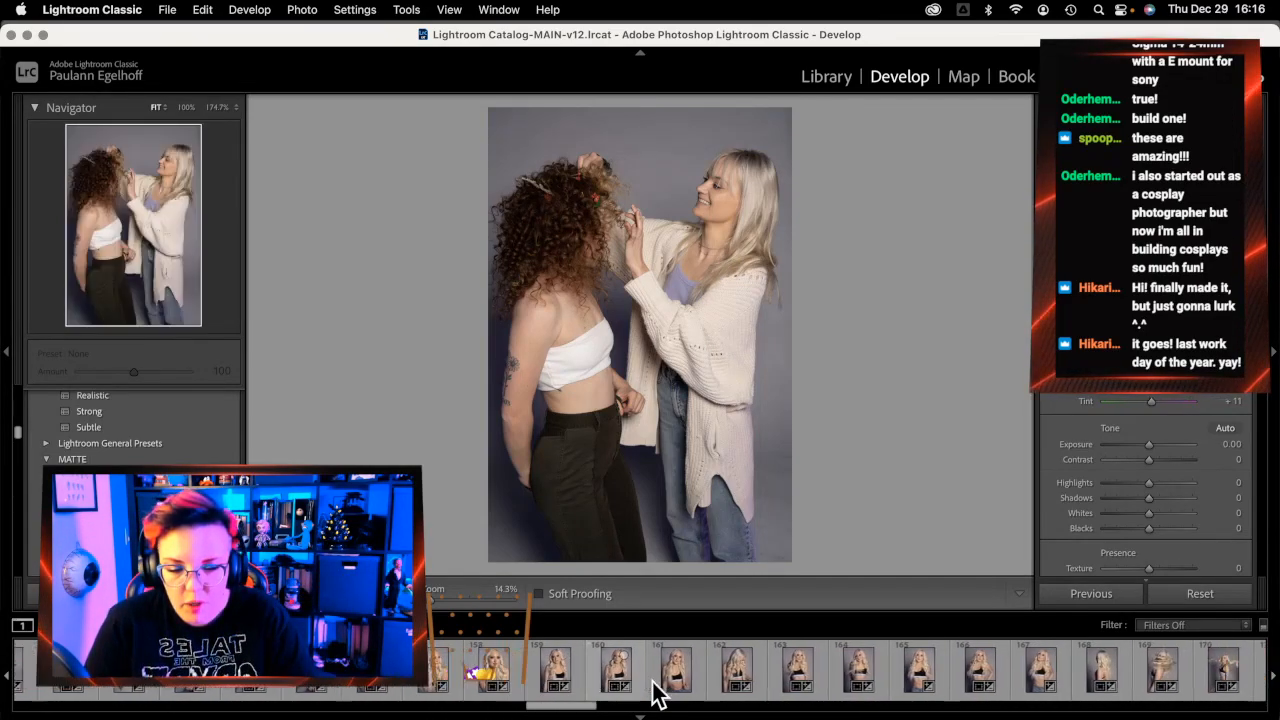
{"action": "scroll", "coordinate": [652, 684], "scroll_direction": "down", "scroll_amount": 9}
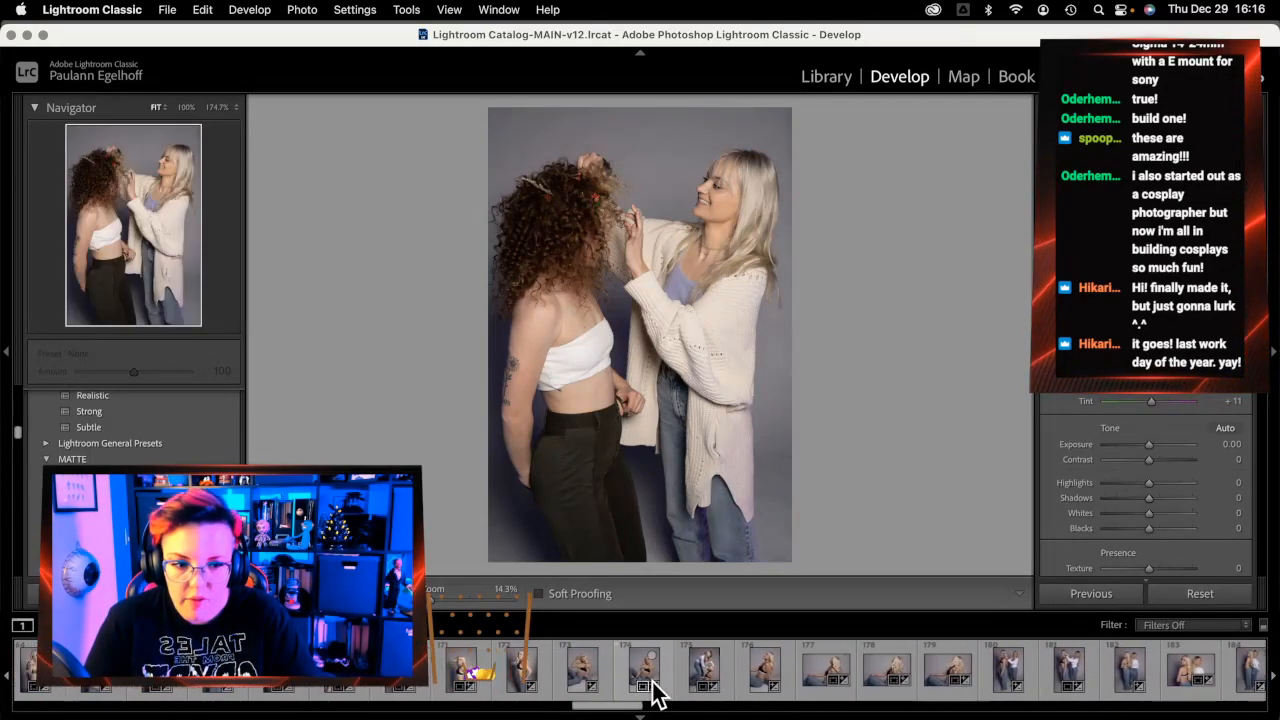
{"action": "scroll", "coordinate": [652, 690], "scroll_direction": "down", "scroll_amount": 3}
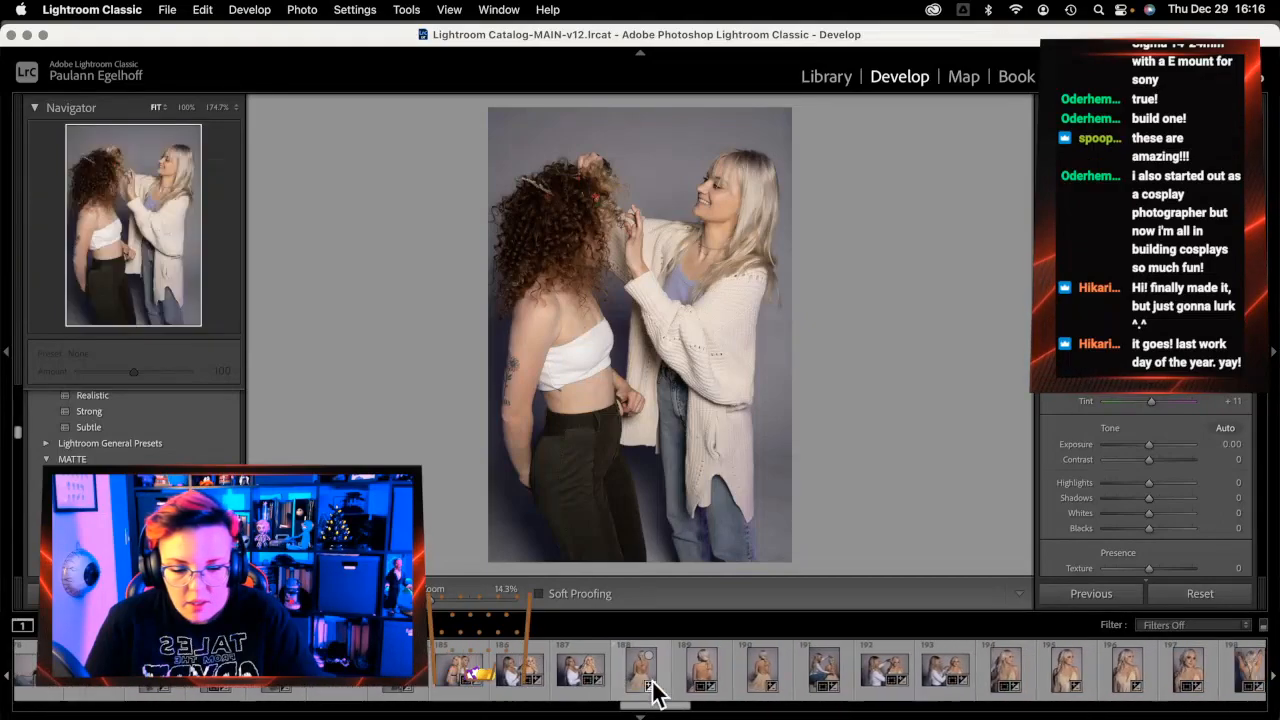
{"action": "scroll", "coordinate": [652, 690], "scroll_direction": "down", "scroll_amount": 8}
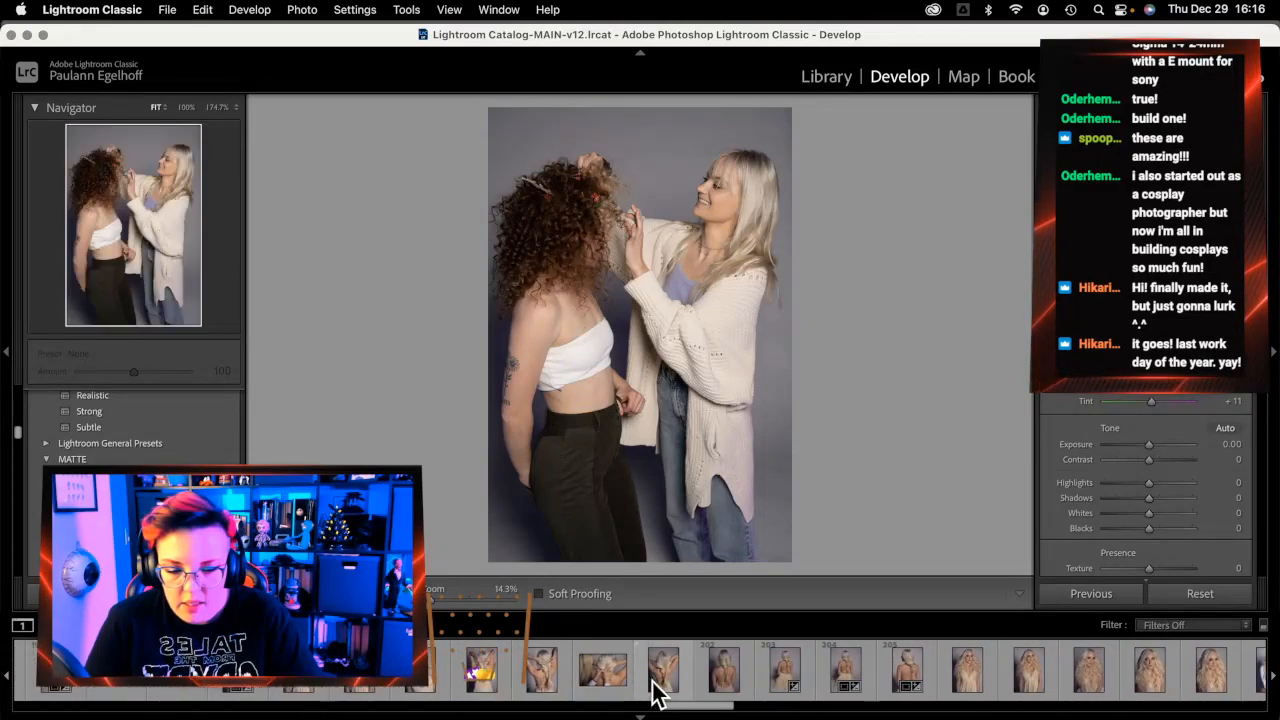
{"action": "scroll", "coordinate": [652, 690], "scroll_direction": "down", "scroll_amount": 4}
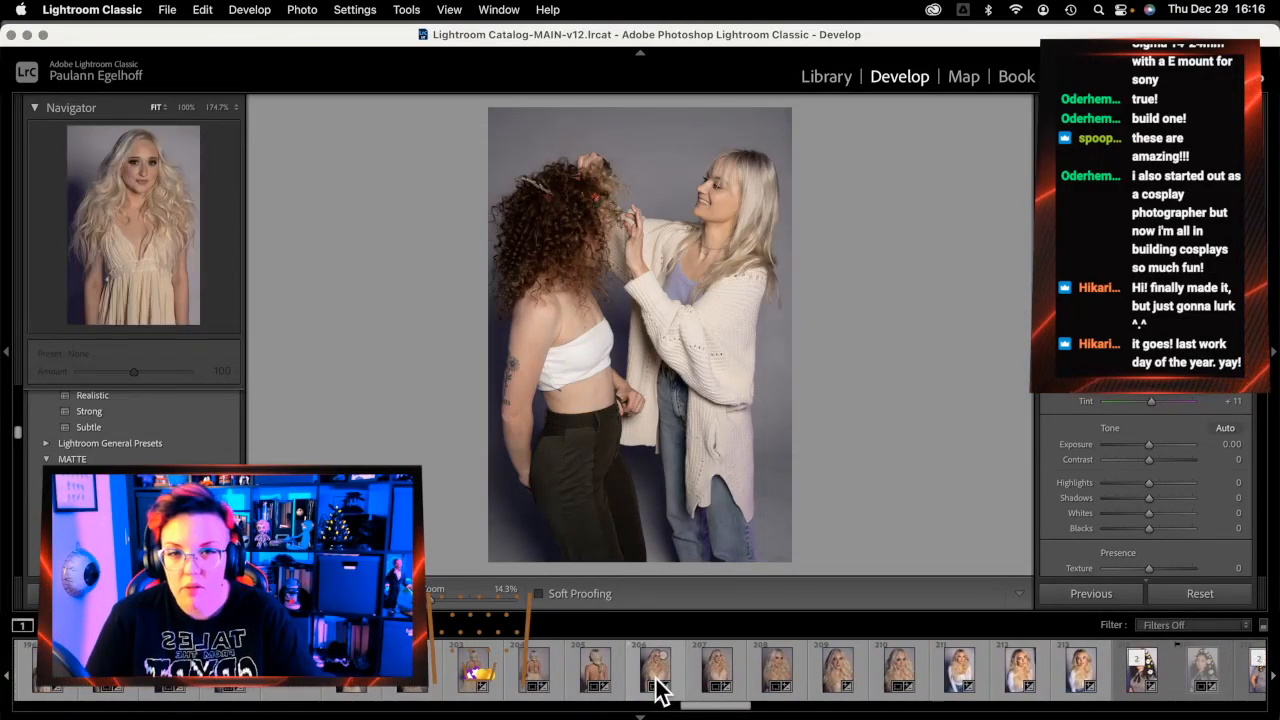
{"action": "scroll", "coordinate": [655, 690], "scroll_direction": "down", "scroll_amount": 8}
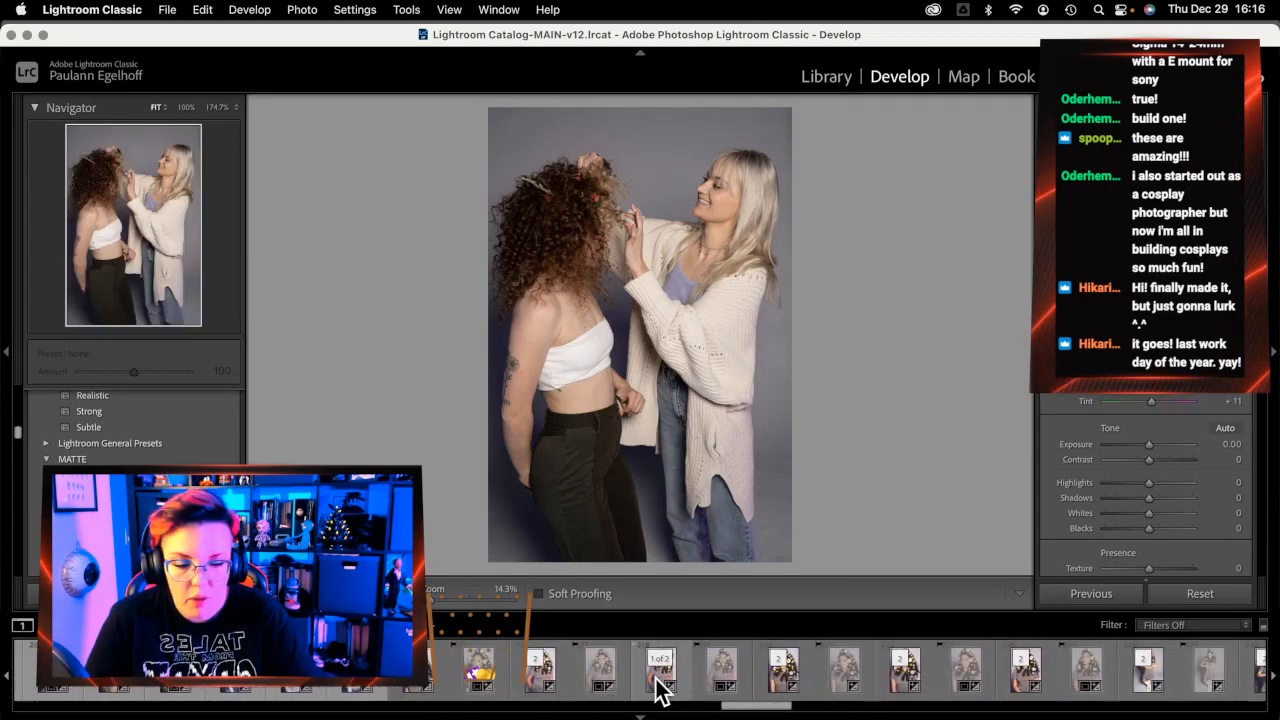
{"action": "scroll", "coordinate": [660, 690], "scroll_direction": "down", "scroll_amount": 1}
{"action": "scroll", "coordinate": [655, 690], "scroll_direction": "down", "scroll_amount": 2}
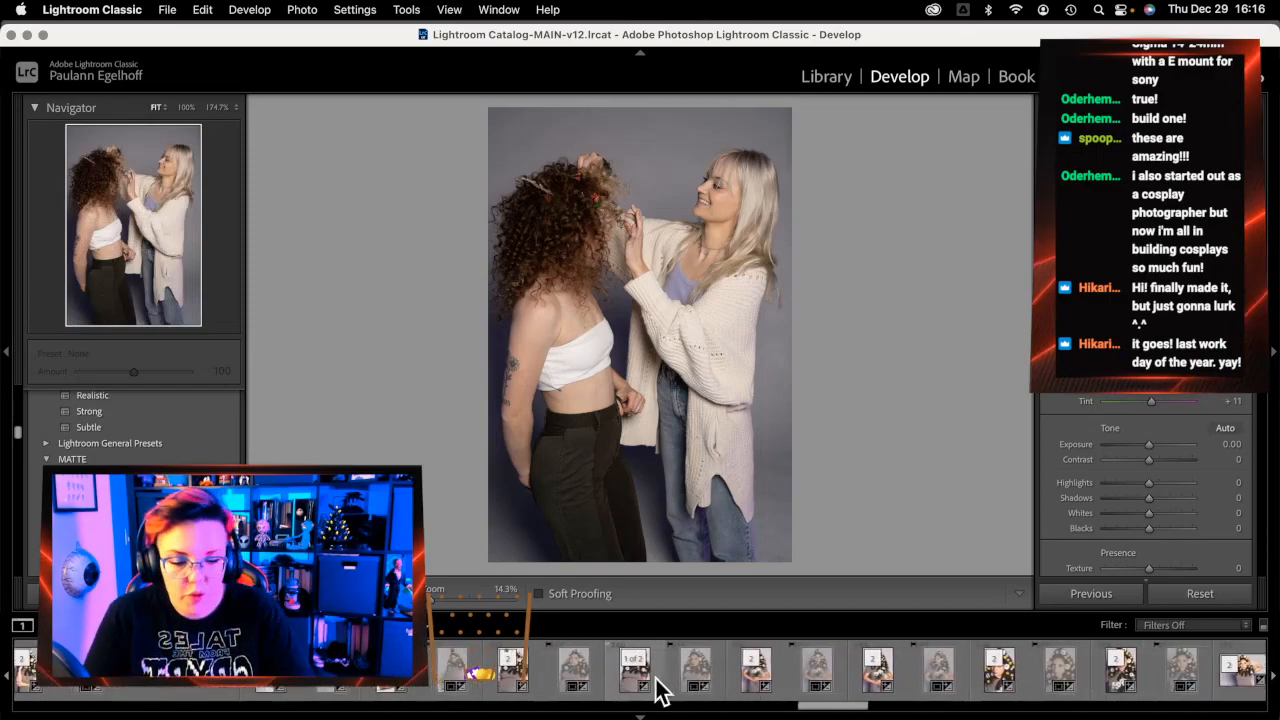
{"action": "scroll", "coordinate": [658, 690], "scroll_direction": "down", "scroll_amount": 1}
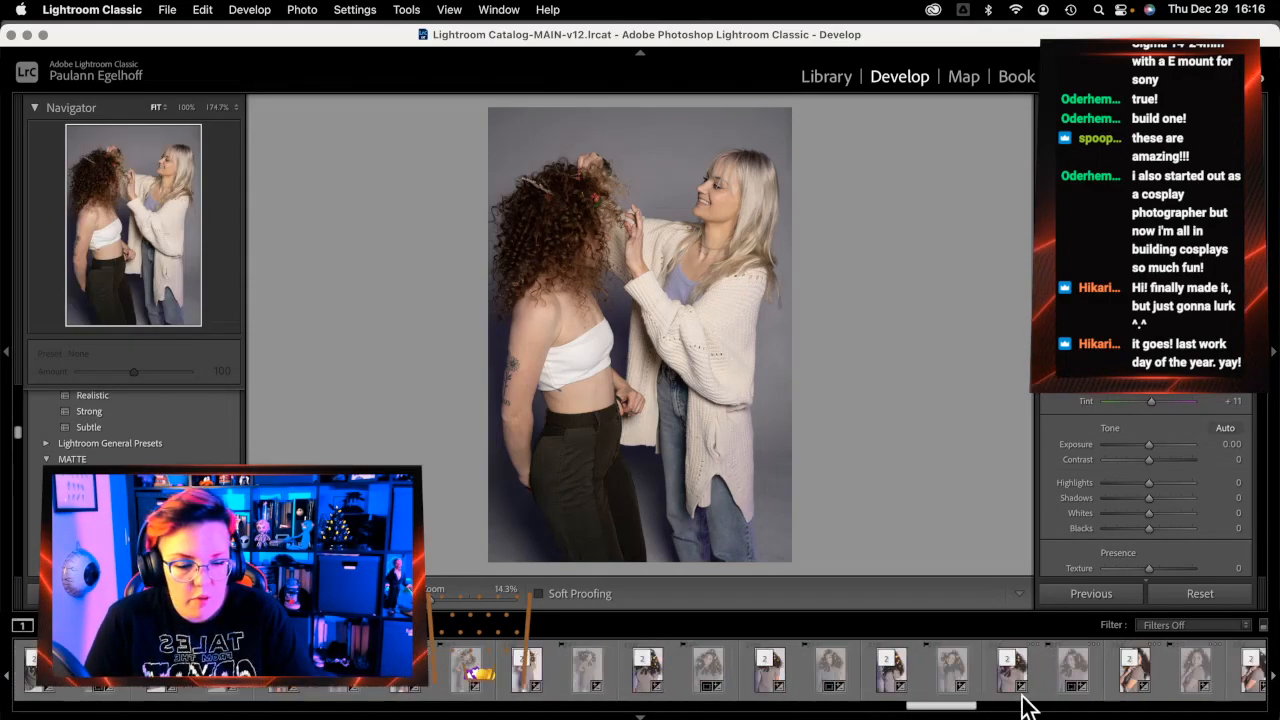
{"action": "left_click_drag", "start_coordinate": [1120, 703], "coordinate": [1226, 698]}
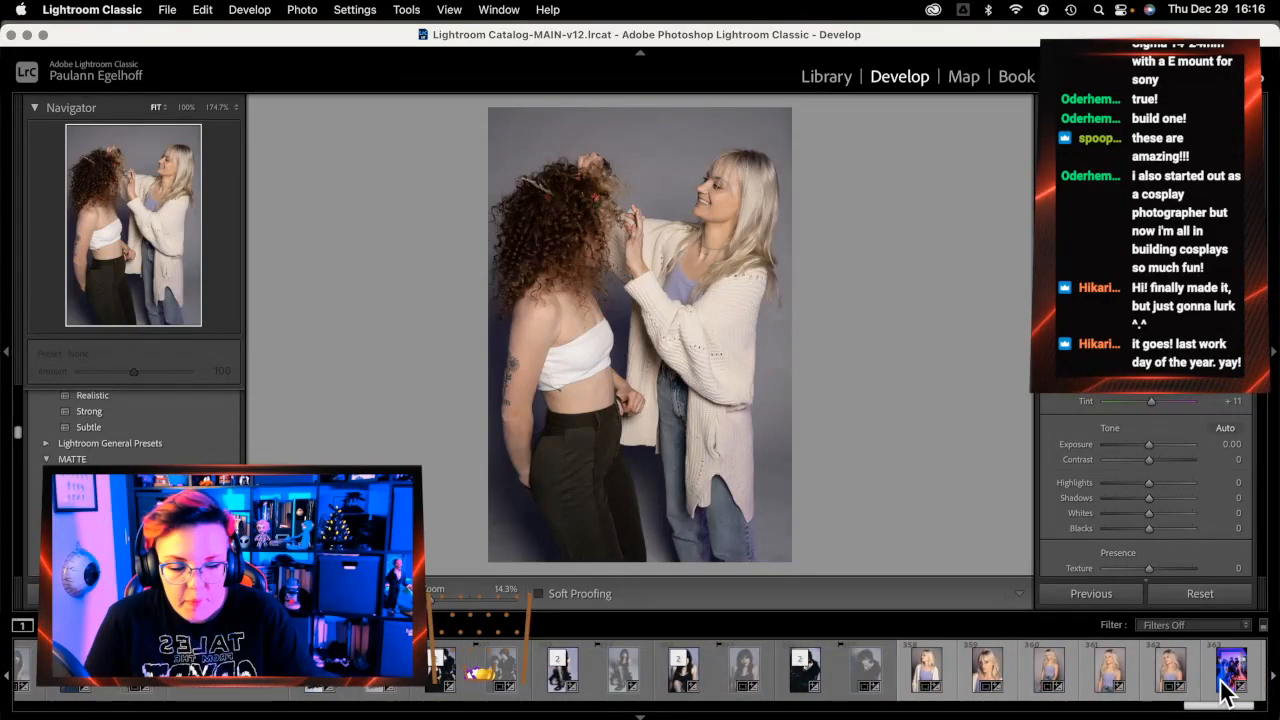
Open the goth portrait and inspect the leg at 174.7% before returning to Fit
{"action": "left_click", "coordinate": [719, 695]}
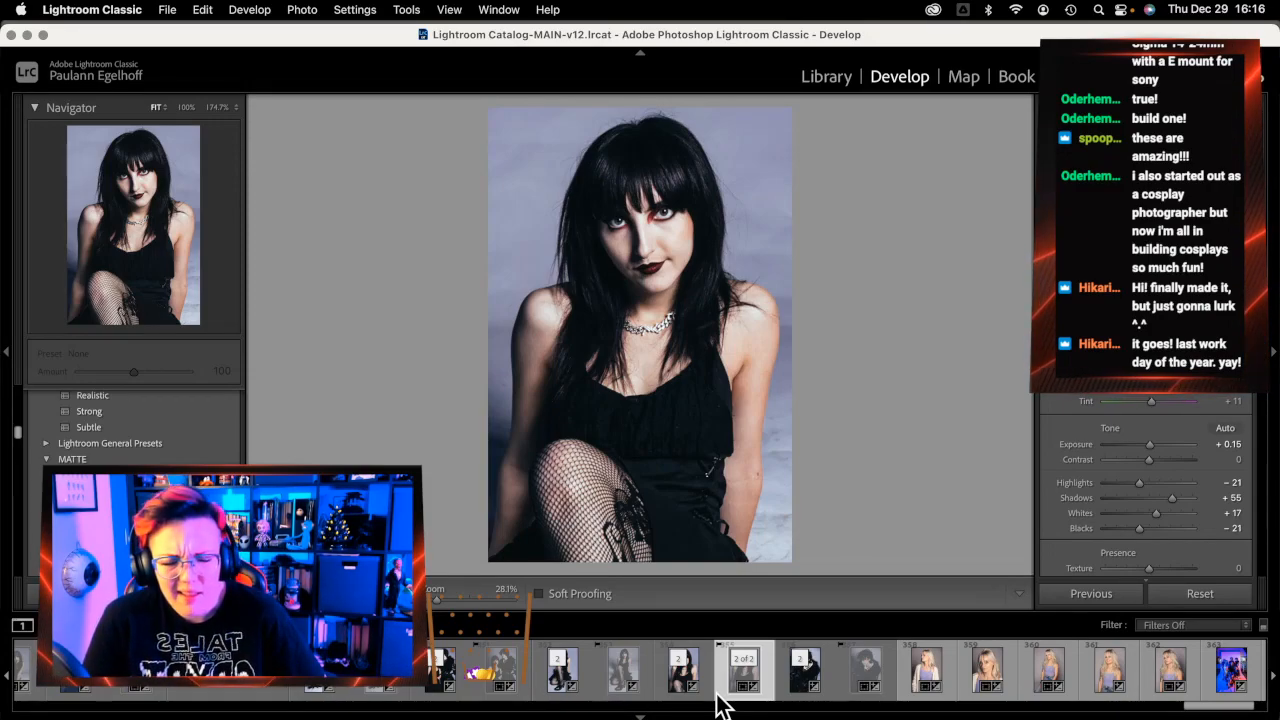
{"action": "key", "text": "Left"}
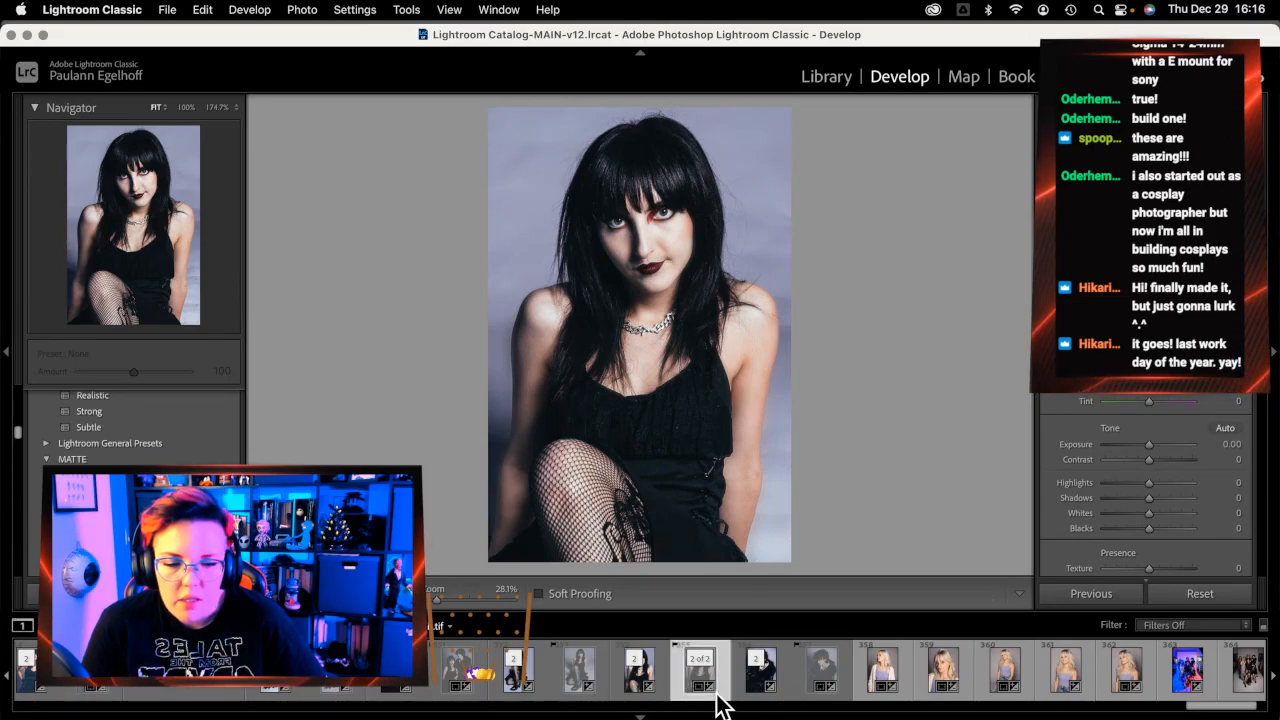
{"action": "key", "text": "Right"}
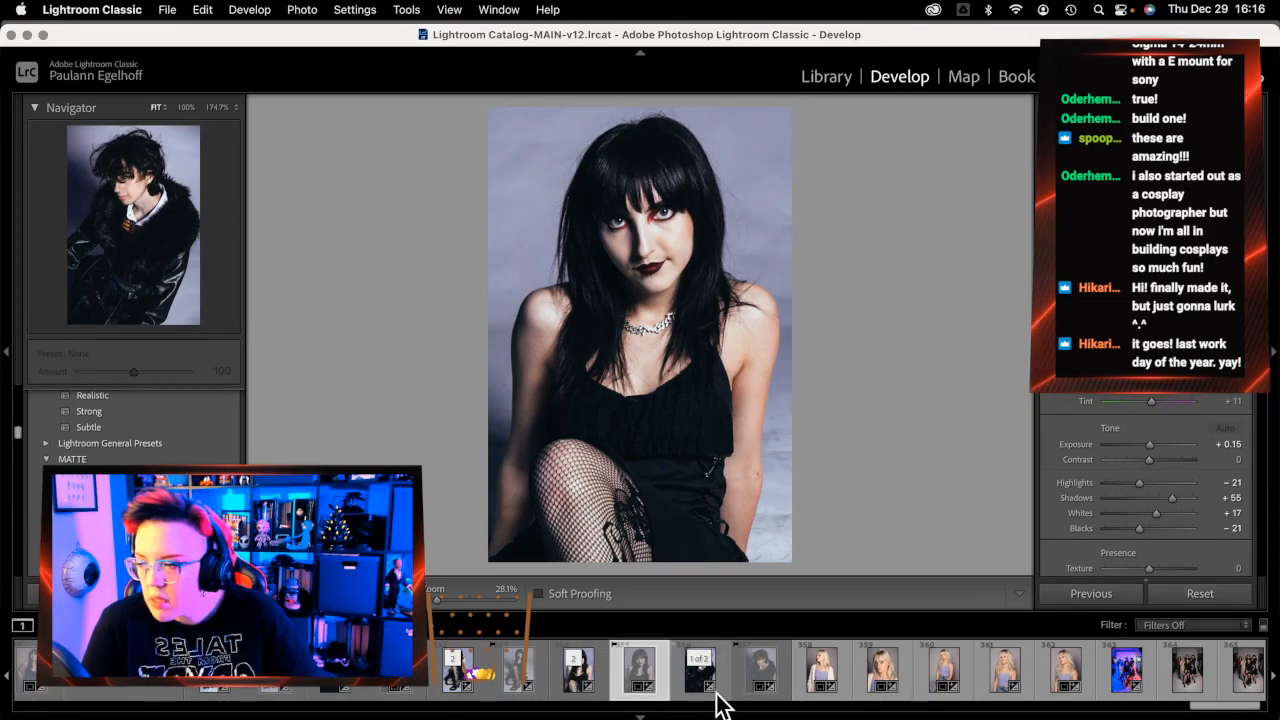
{"action": "left_click", "coordinate": [770, 522]}
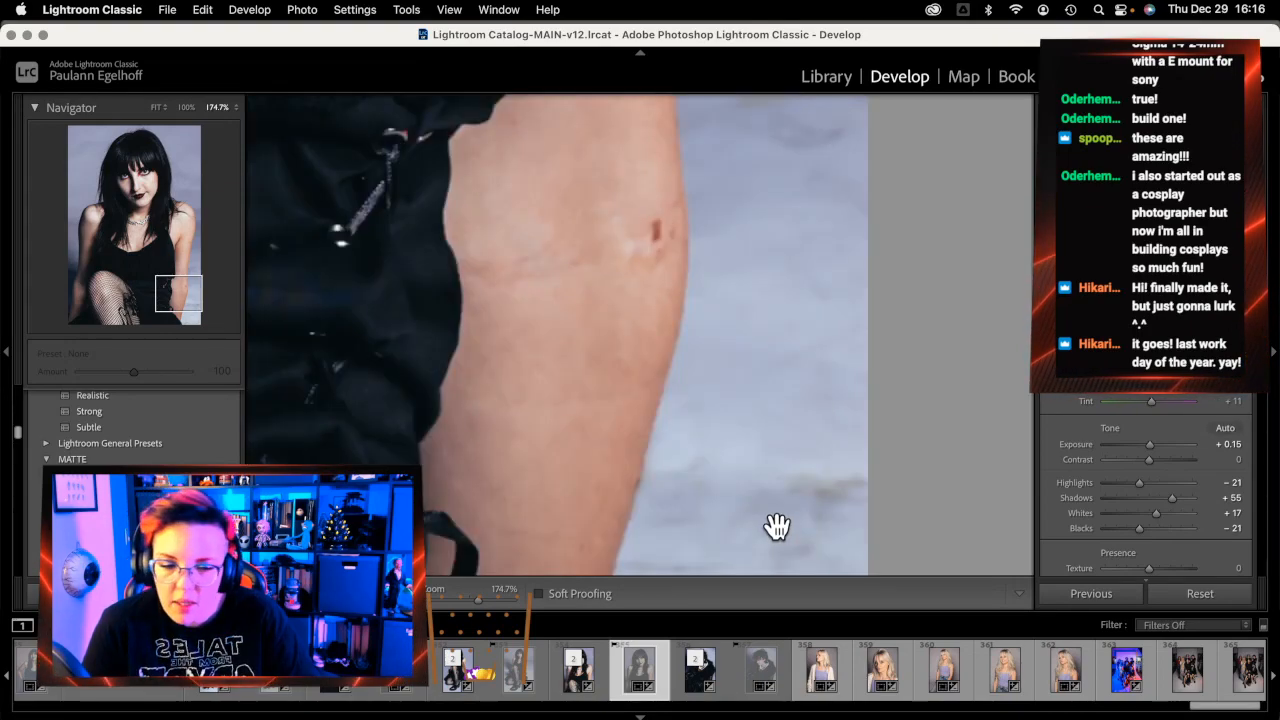
{"action": "left_click_drag", "start_coordinate": [769, 522], "coordinate": [669, 189]}
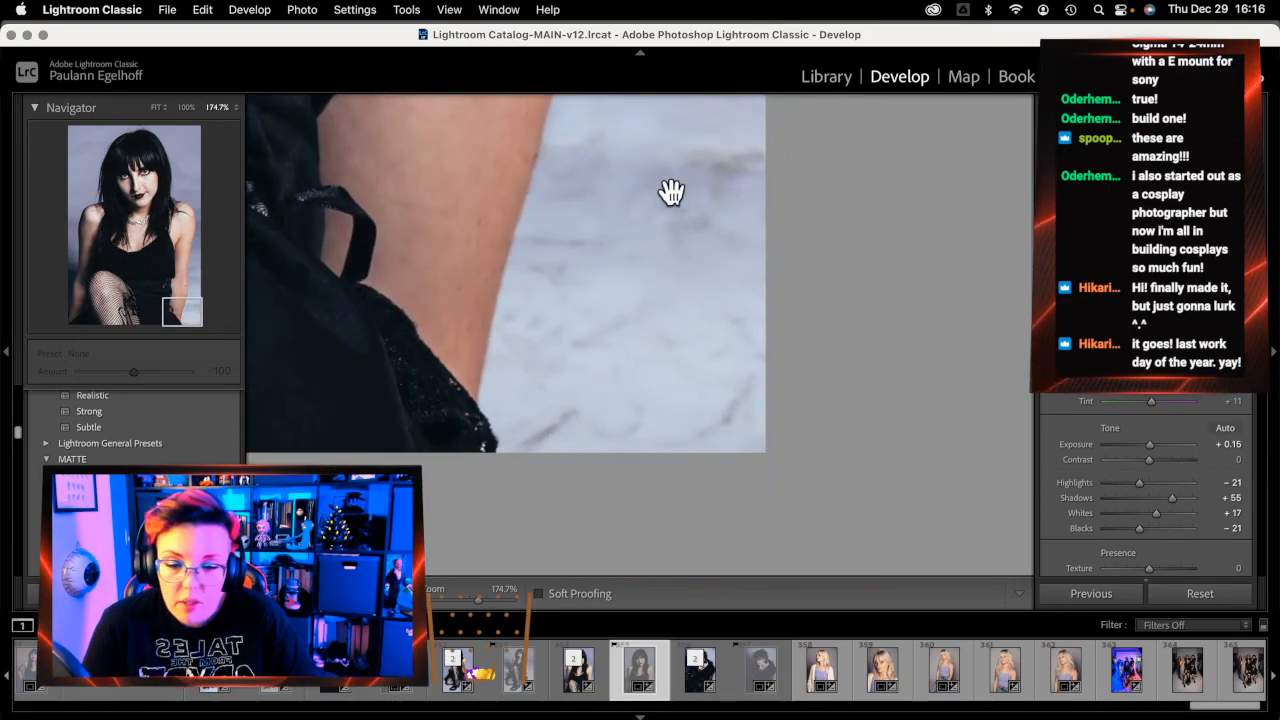
{"action": "left_click", "coordinate": [661, 307]}
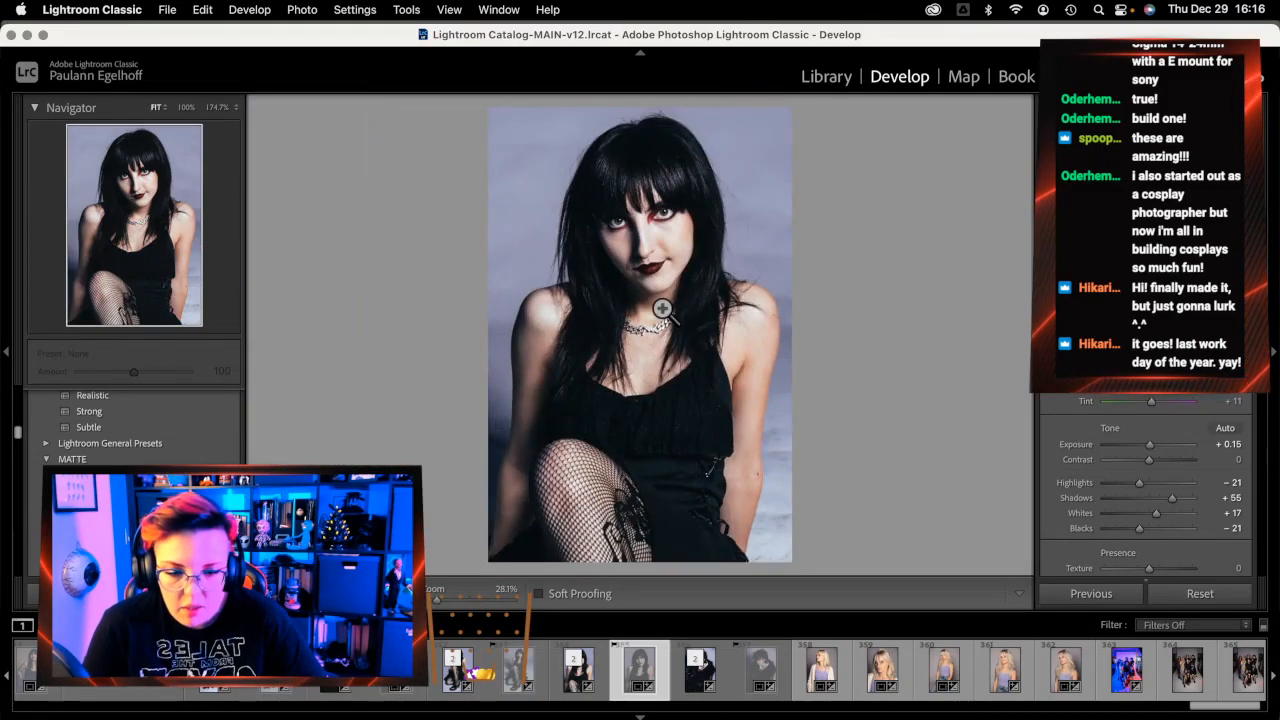
Step back through the shoot to the crouching fishnets-and-boots shot
{"action": "key", "text": "Right"}
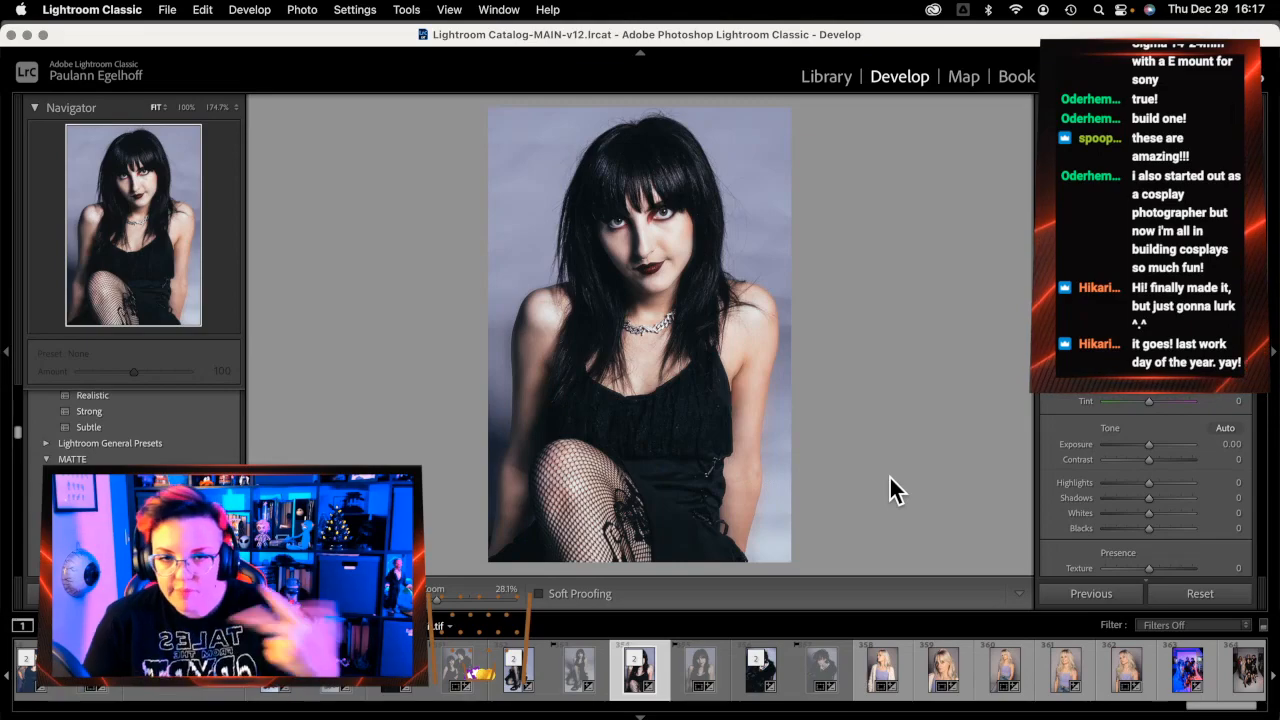
{"action": "key", "text": "Left"}
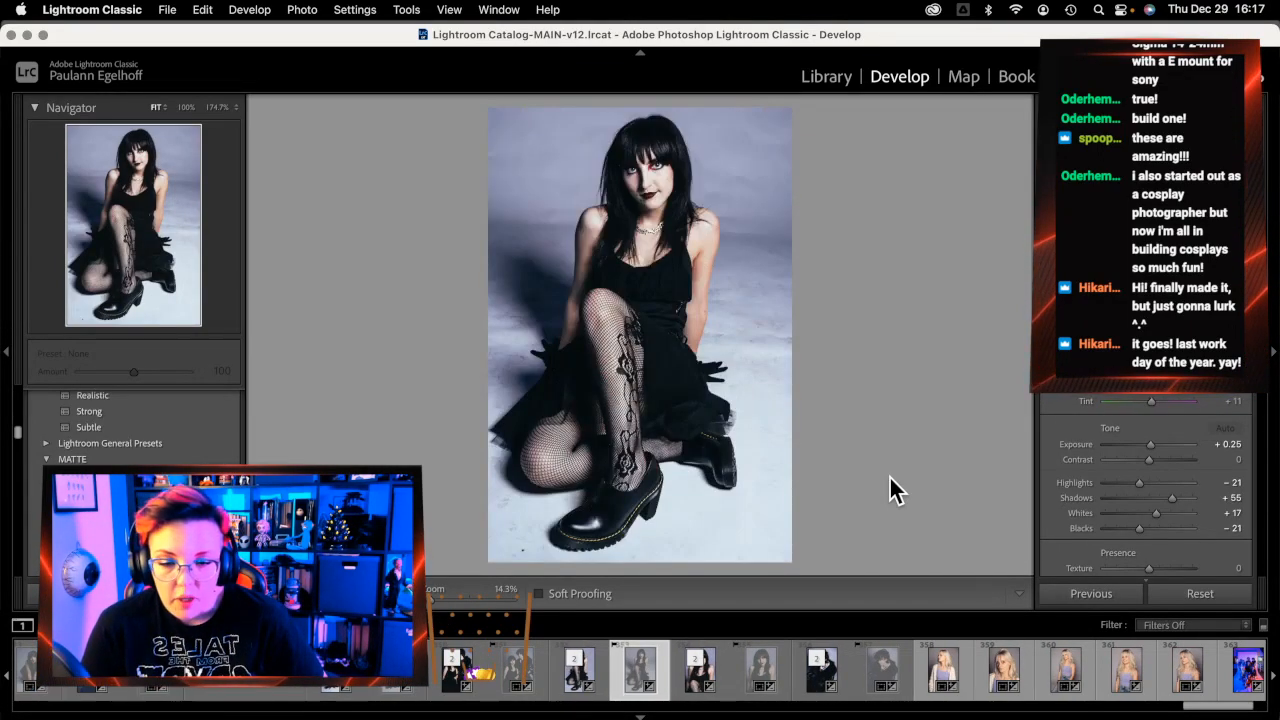
{"action": "key", "text": "Left"}
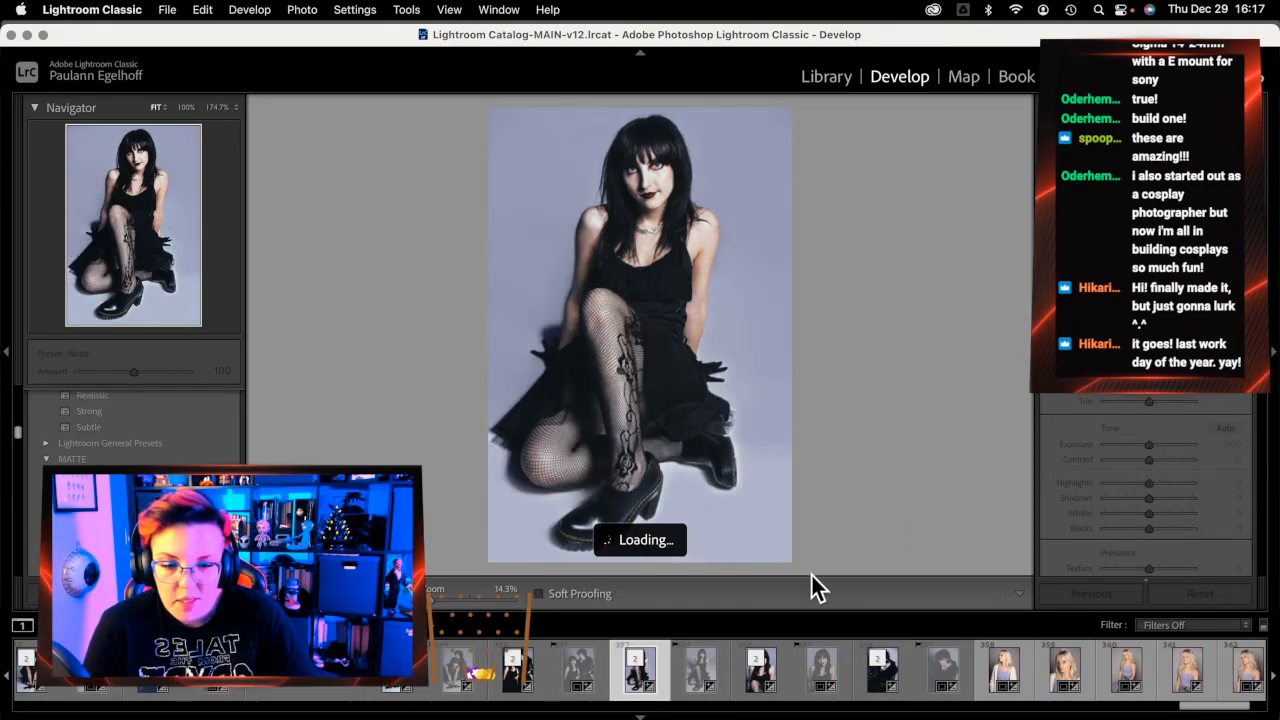
{"action": "scroll", "coordinate": [696, 666], "scroll_direction": "left", "scroll_amount": 2}
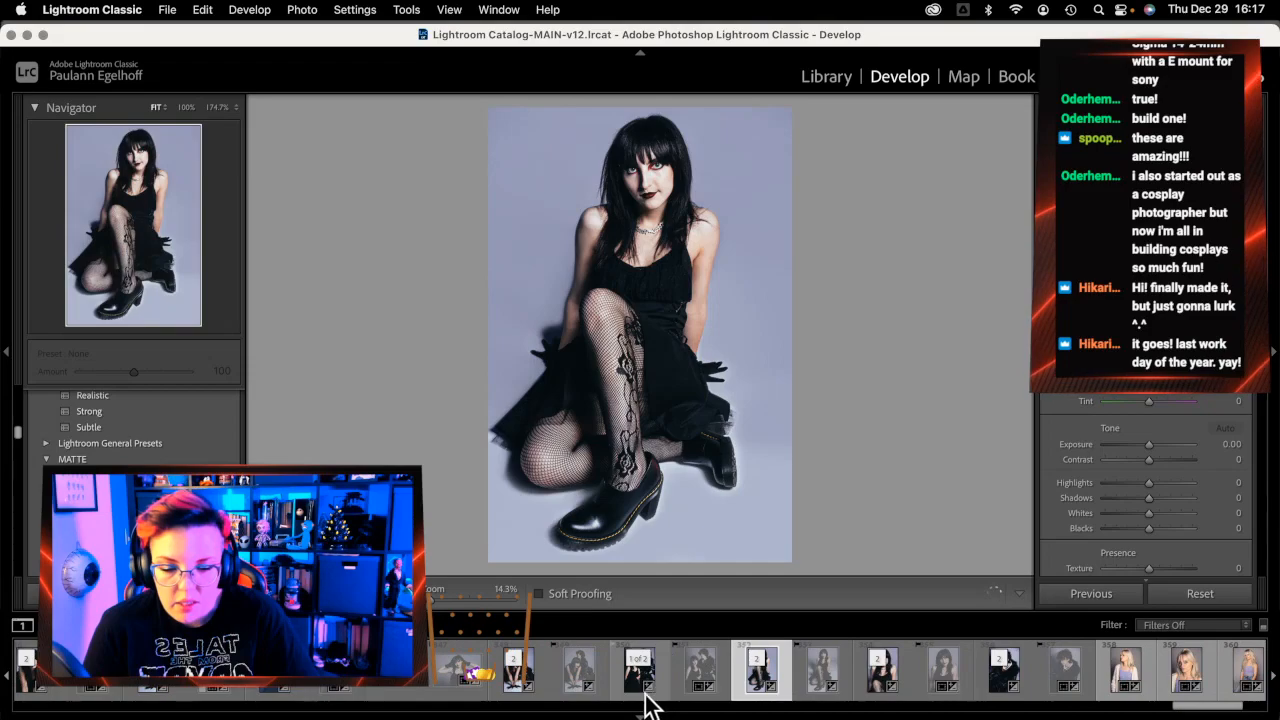
Browse past the couple and standing shots to the edited kneeling portrait in black gloves
{"action": "left_click", "coordinate": [579, 688]}
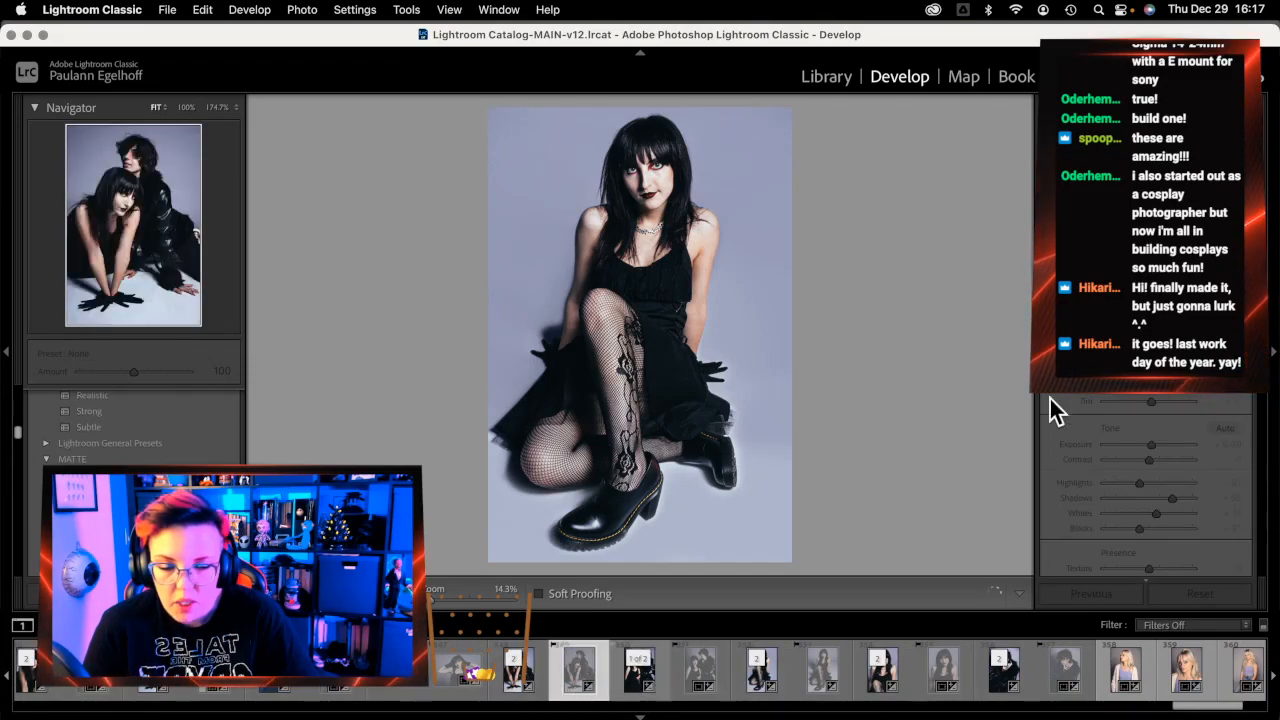
{"action": "key", "text": "Right"}
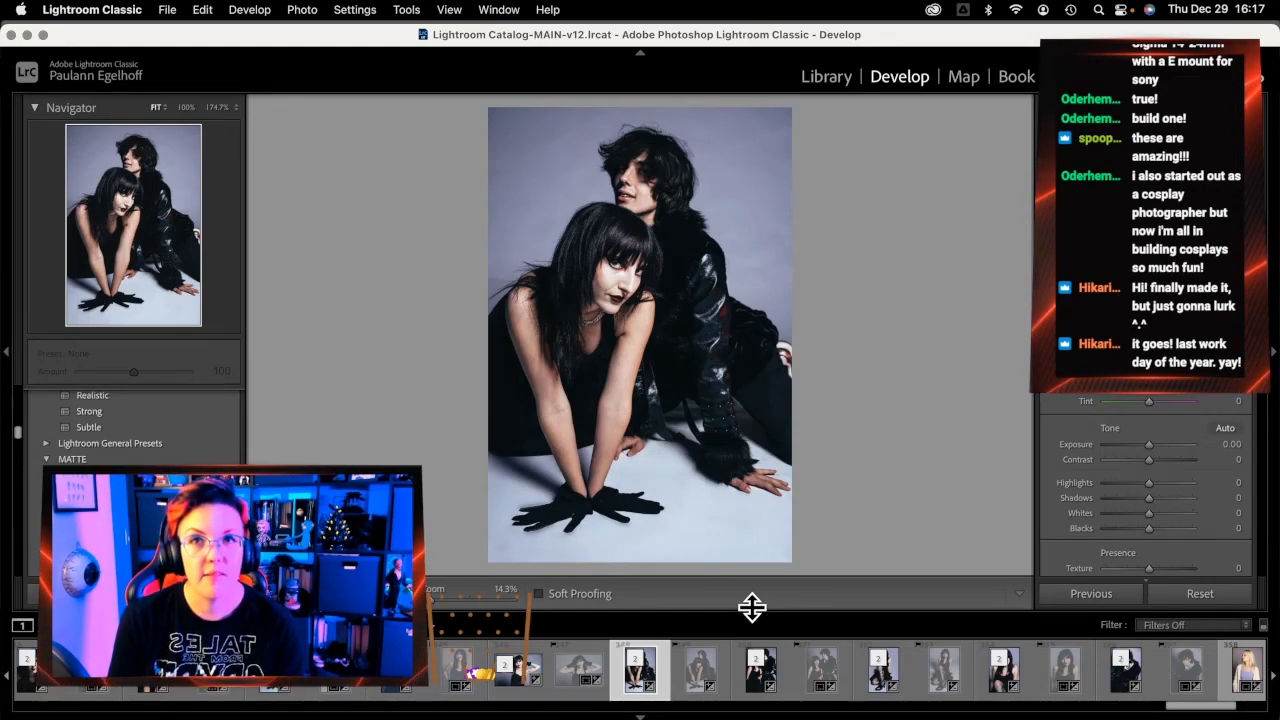
{"action": "left_click", "coordinate": [505, 688]}
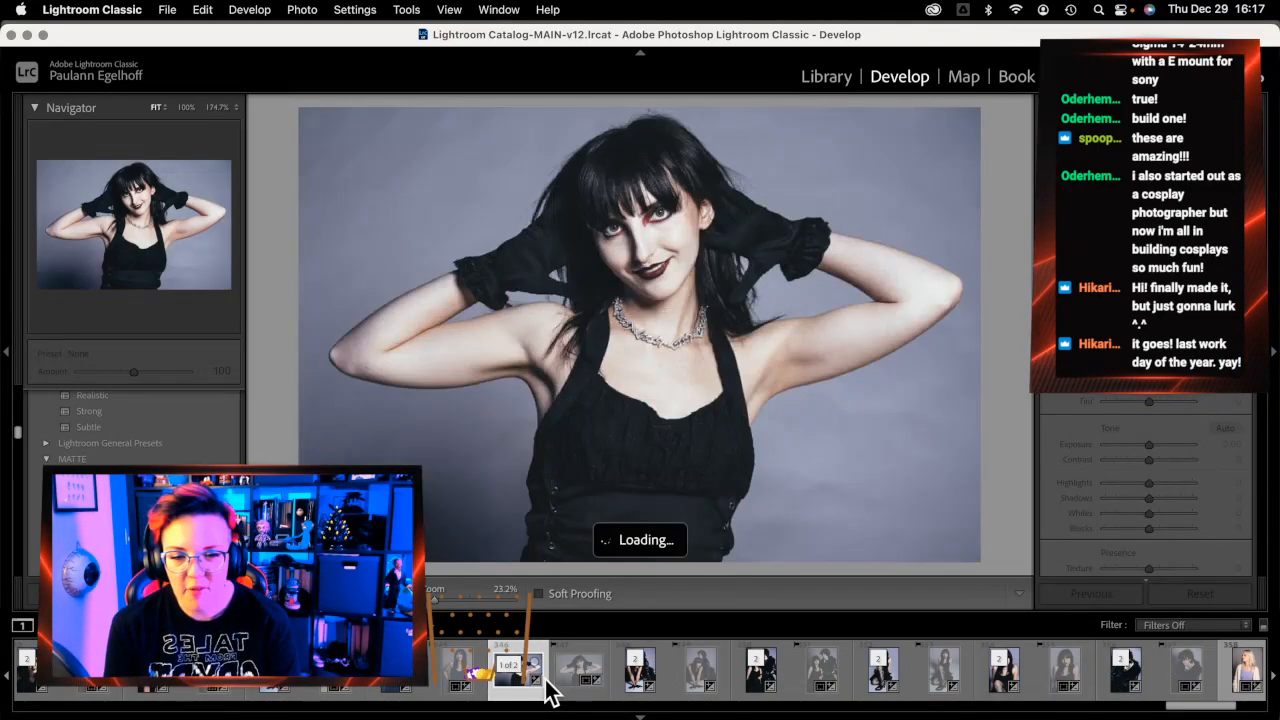
{"action": "left_click", "coordinate": [377, 700]}
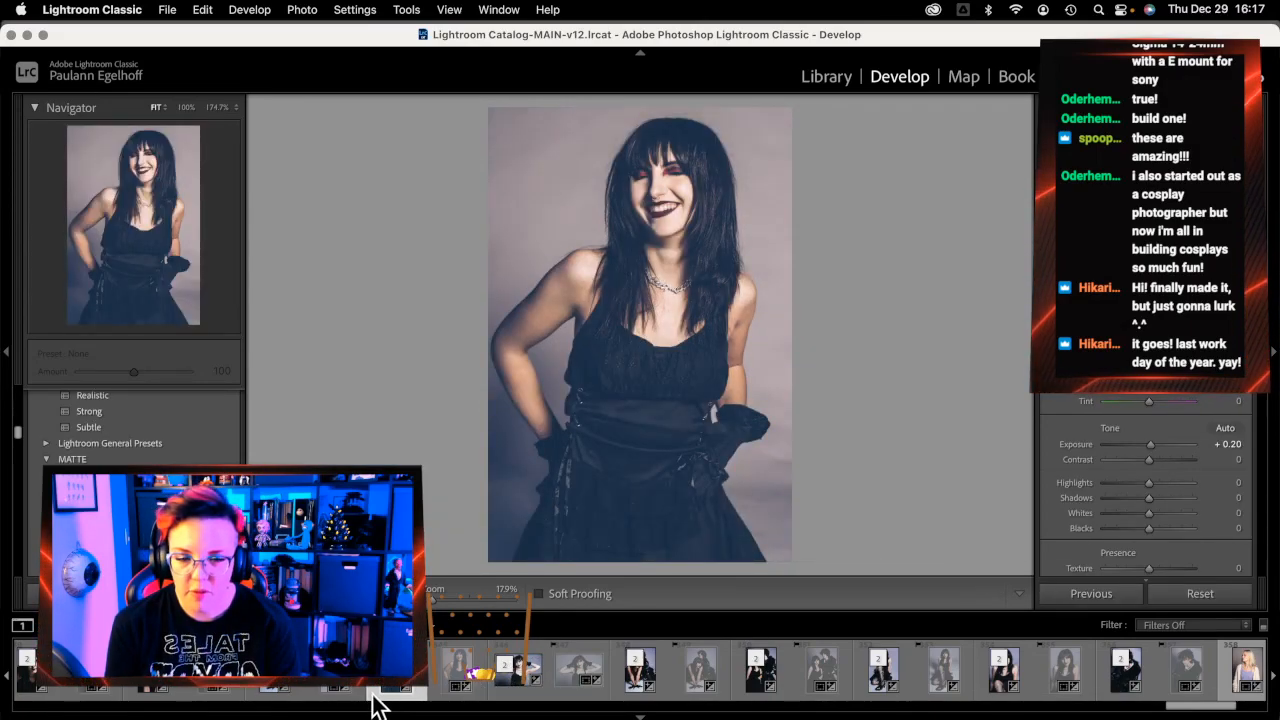
{"action": "scroll", "coordinate": [366, 694], "scroll_direction": "left", "scroll_amount": 2}
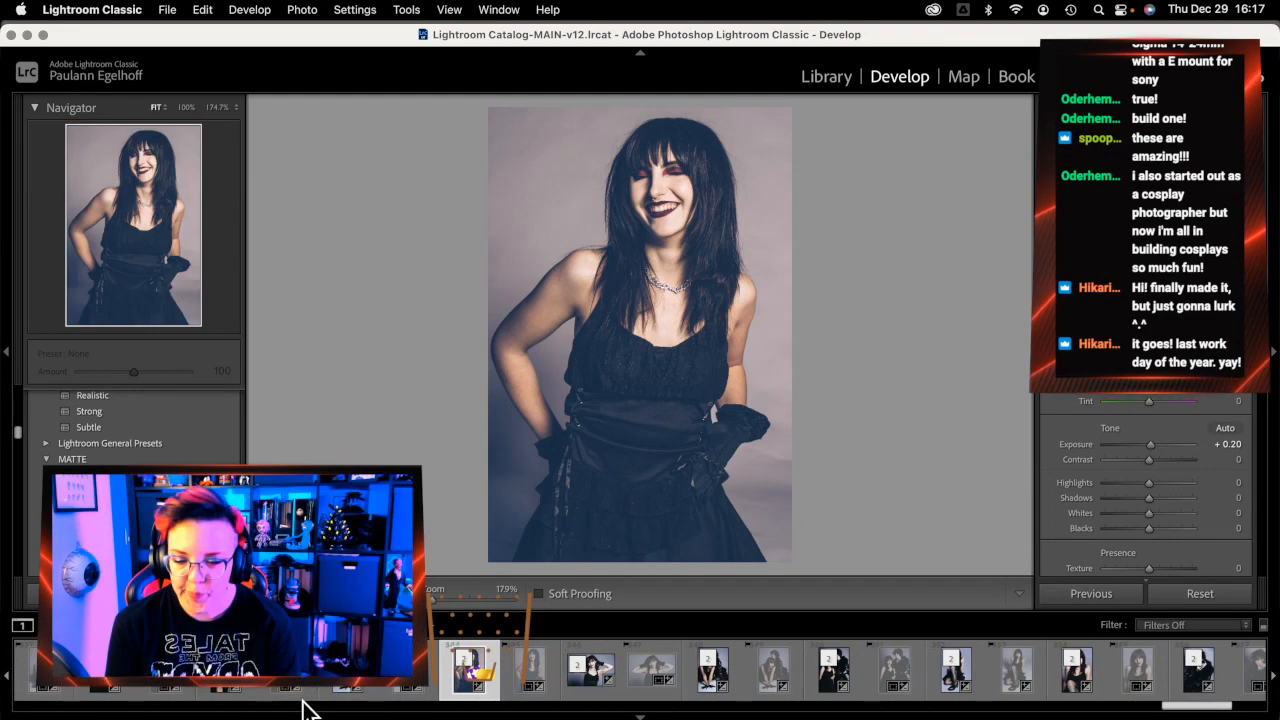
{"action": "left_click", "coordinate": [333, 703]}
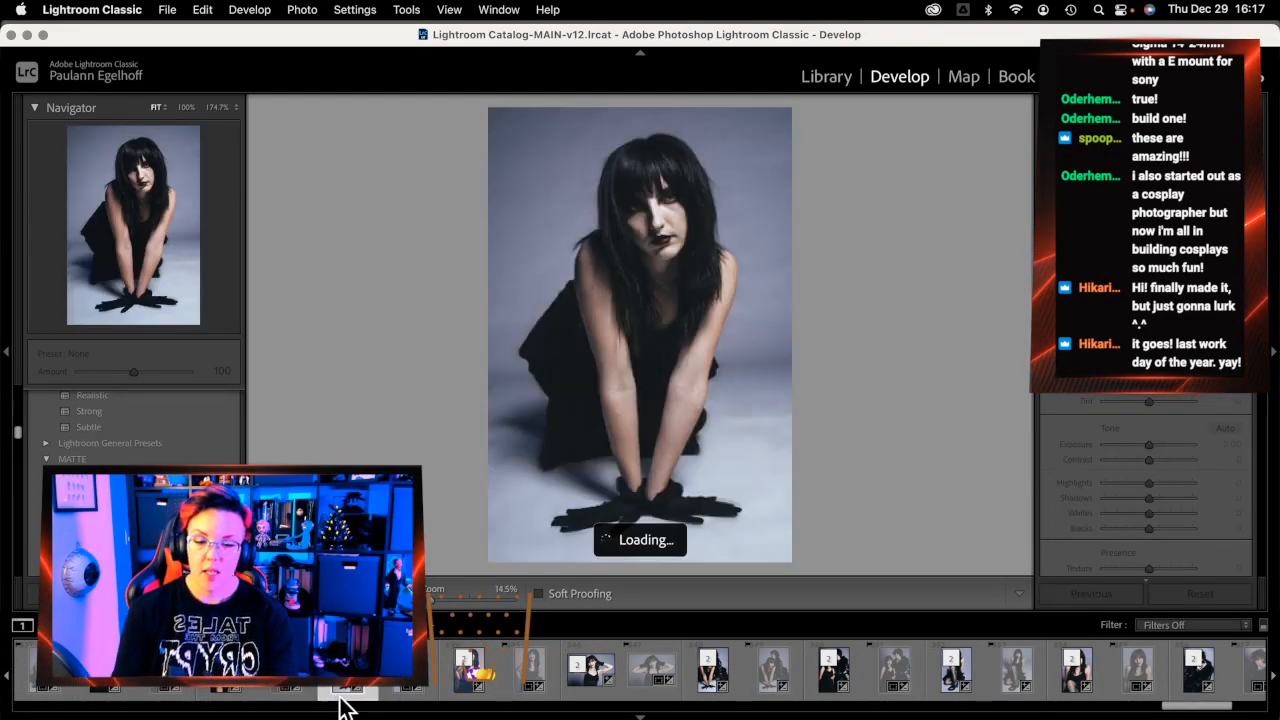
{"action": "left_click", "coordinate": [389, 690]}
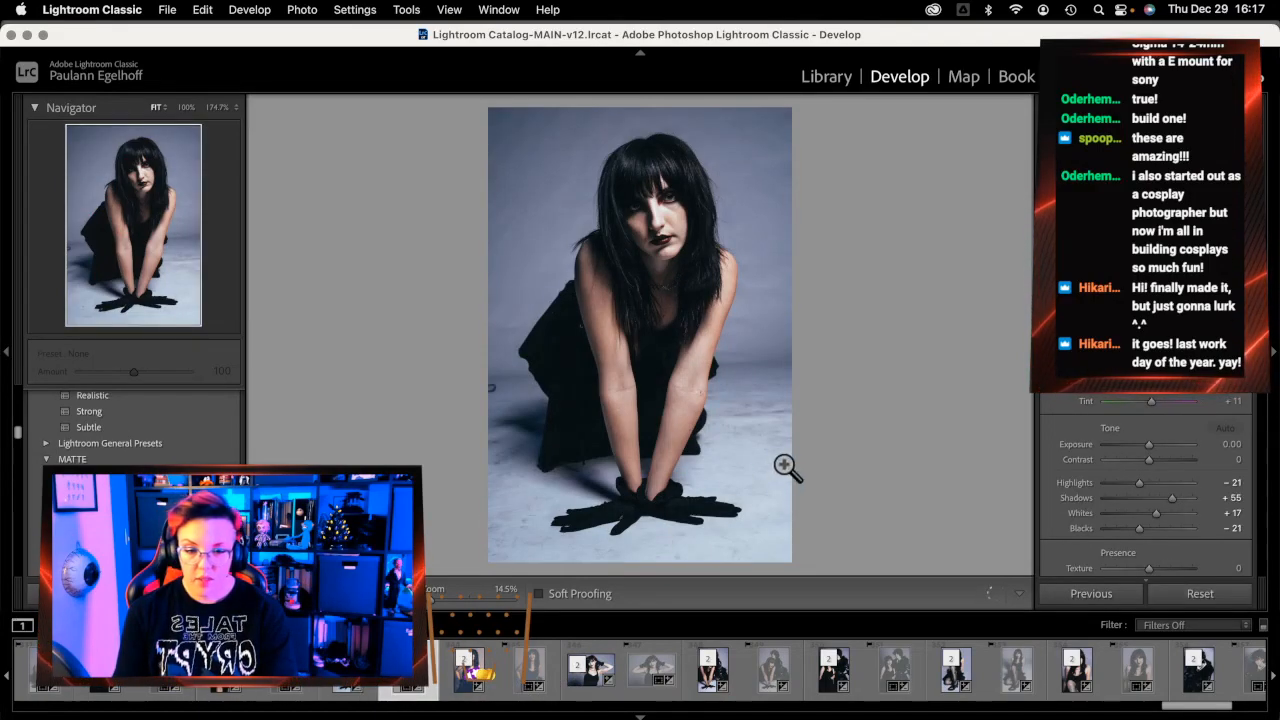
Send the kneeling portrait DSC03359-2 to Adobe Photoshop 2022 via Edit In
{"action": "right_click", "coordinate": [403, 693]}
{"action": "mouse_move", "coordinate": [479, 290]}
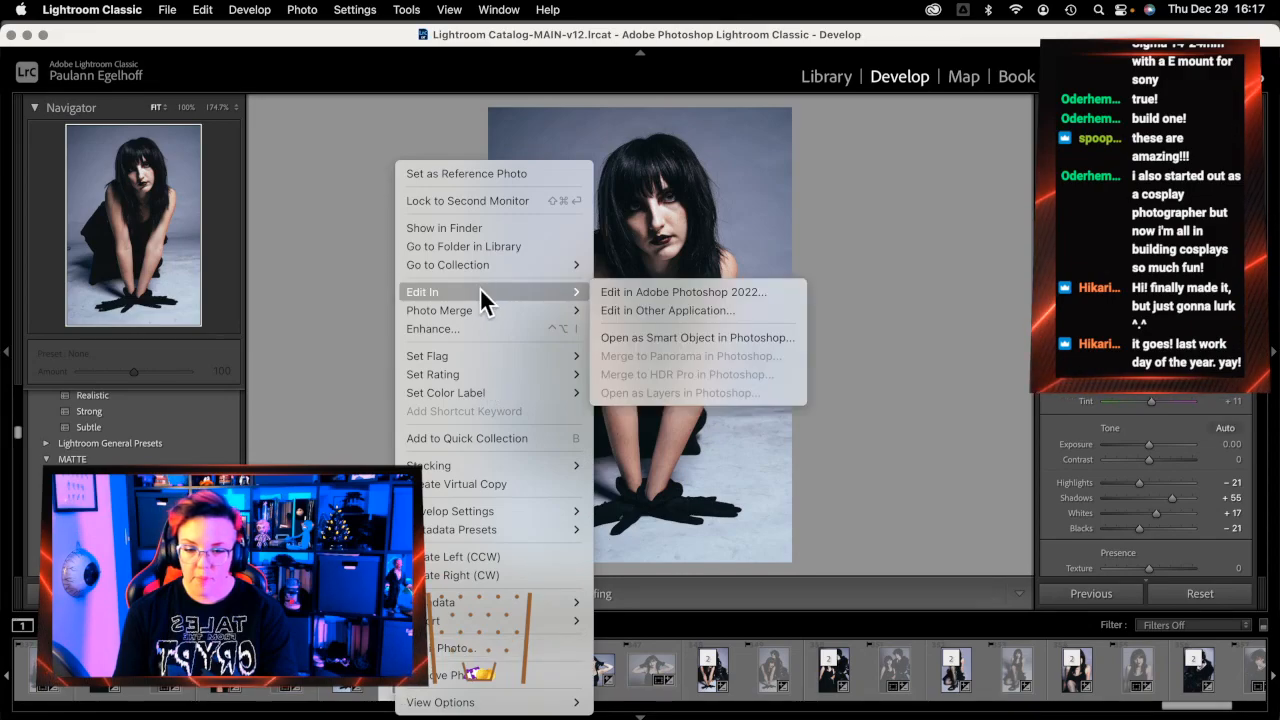
{"action": "left_click", "coordinate": [712, 291]}
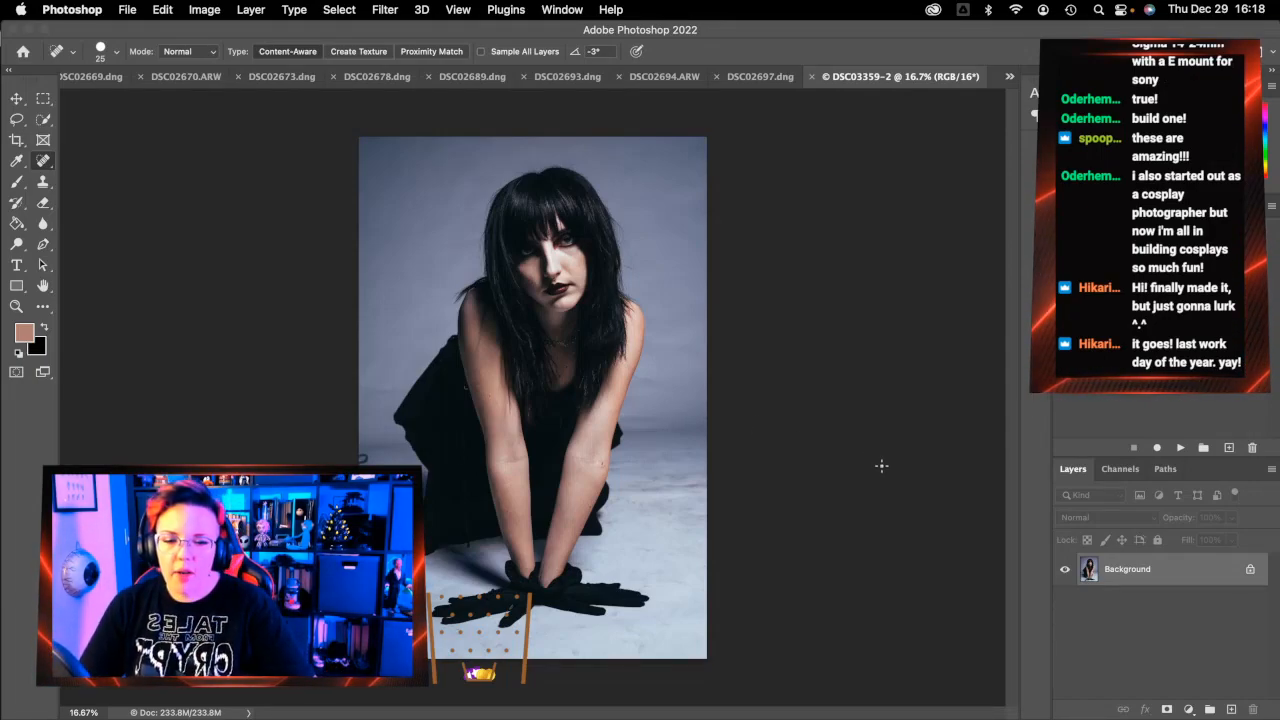
Zoom into the lower photo and set up an enlarged Content-Aware Spot Healing Brush
{"action": "left_click", "coordinate": [17, 306]}
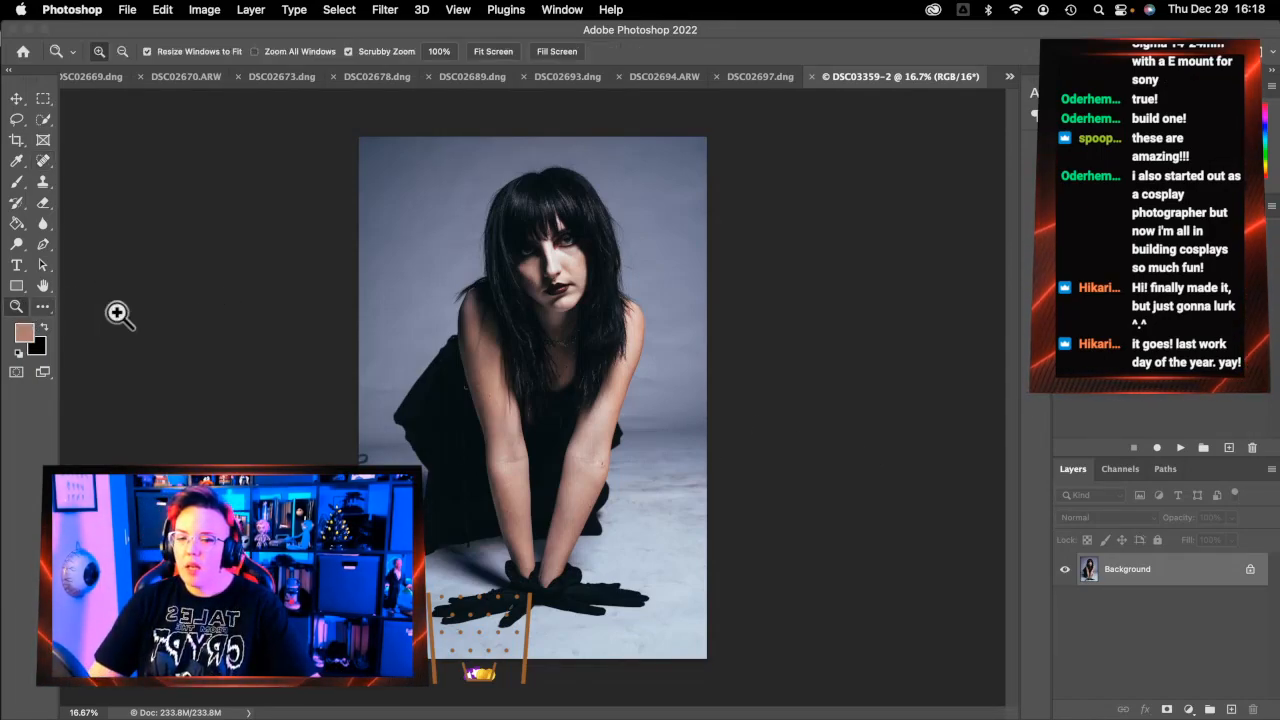
{"action": "left_click", "coordinate": [638, 535]}
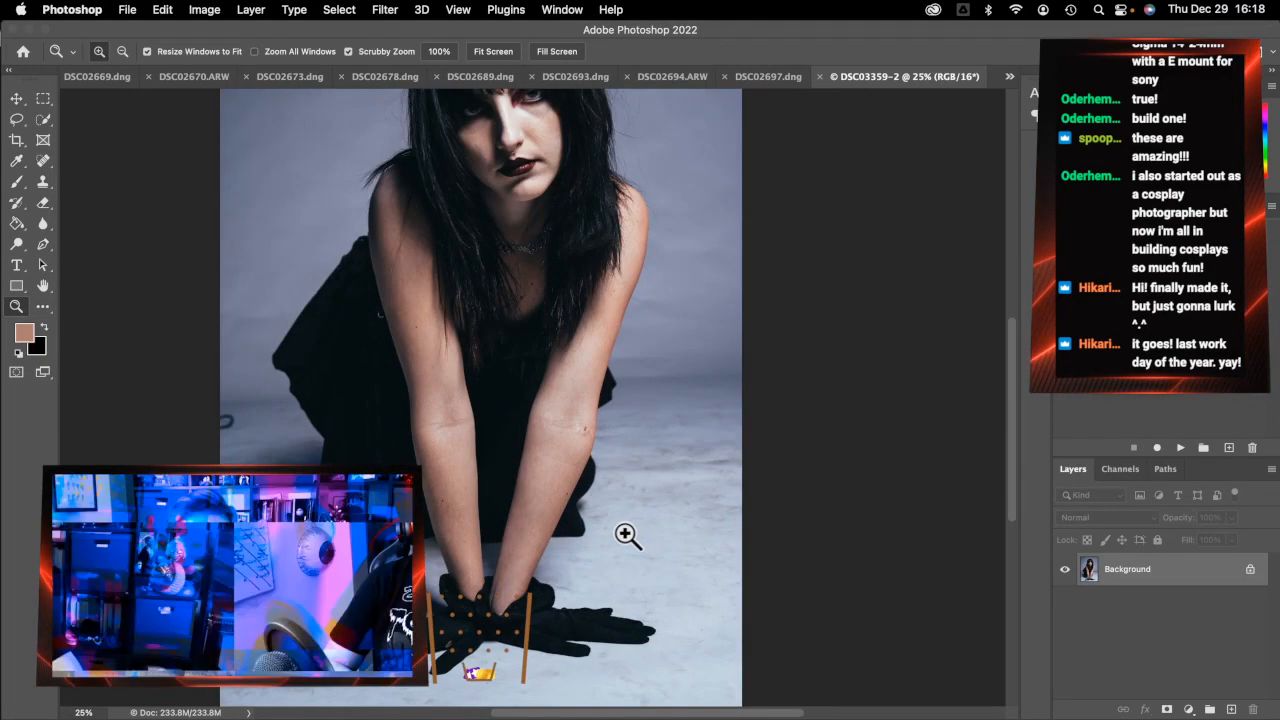
{"action": "left_click", "coordinate": [43, 161]}
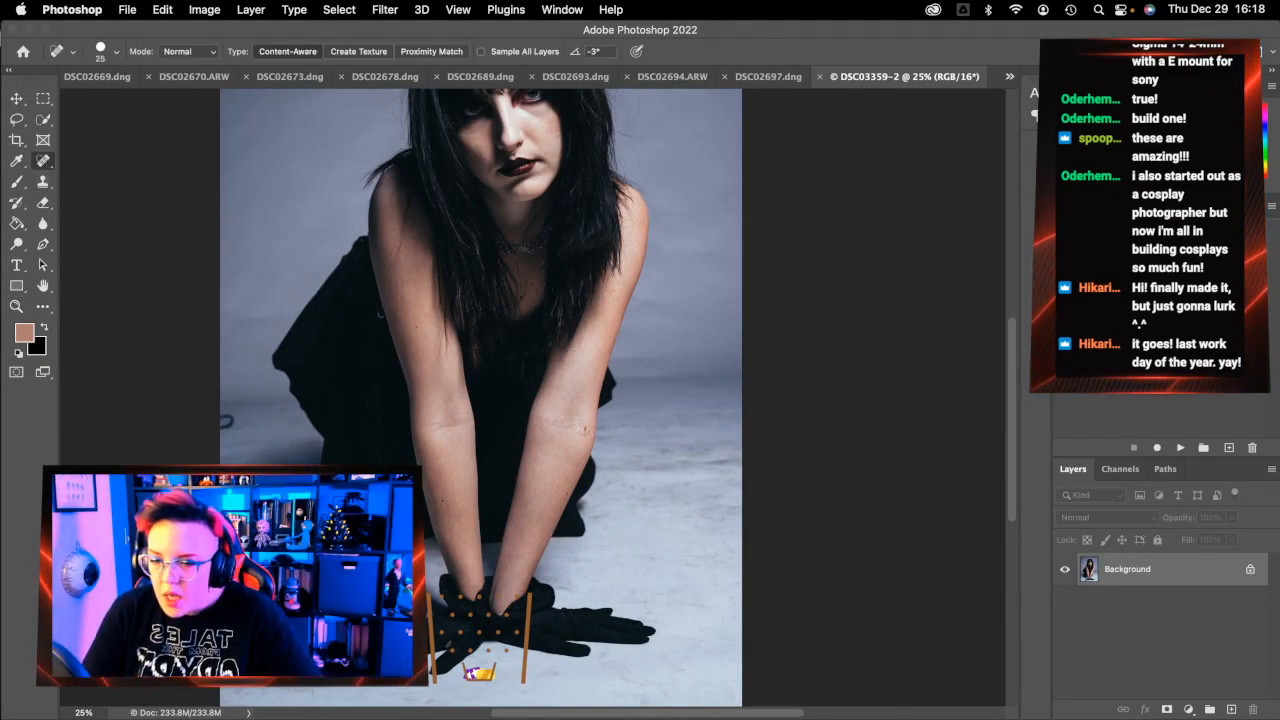
{"action": "key", "text": "bracketright"}
{"action": "key", "text": "bracketright"}
{"action": "key", "text": "bracketright"}
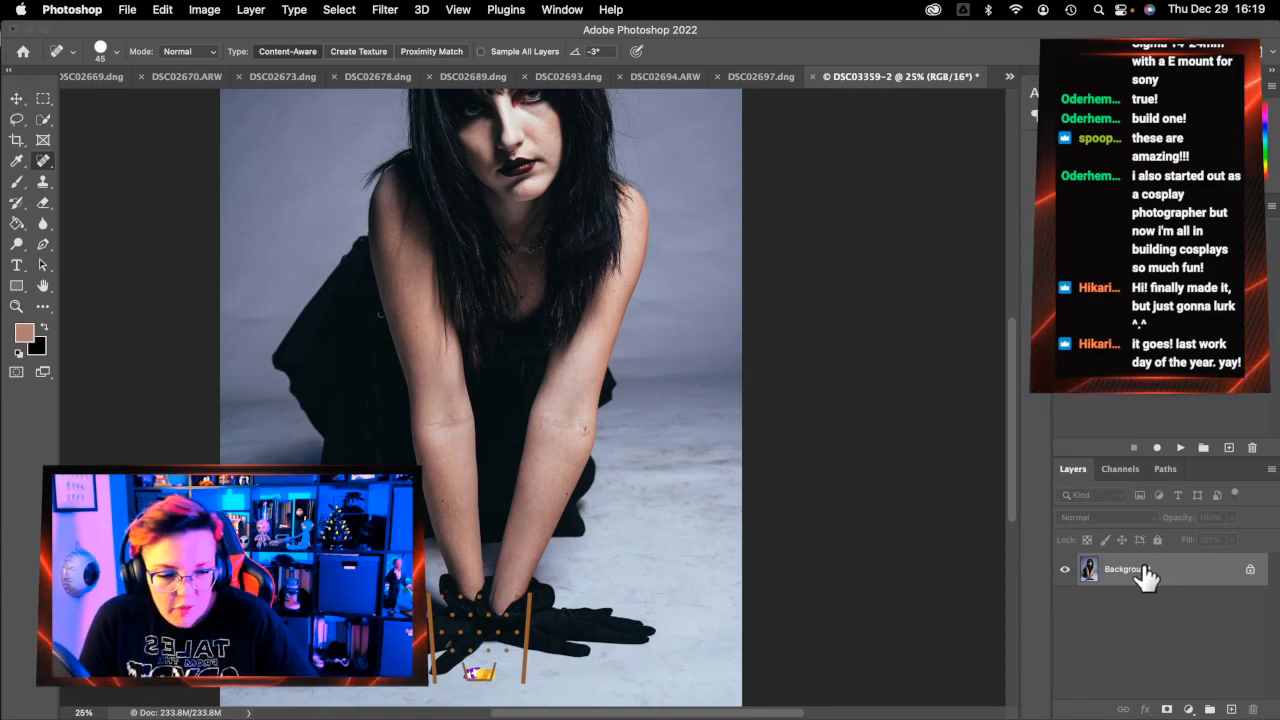
Run the frequency separation action, accepting the 8.5-pixel Gaussian Blur on LF
{"action": "left_click", "coordinate": [1180, 447]}
{"action": "key", "text": "Return"}
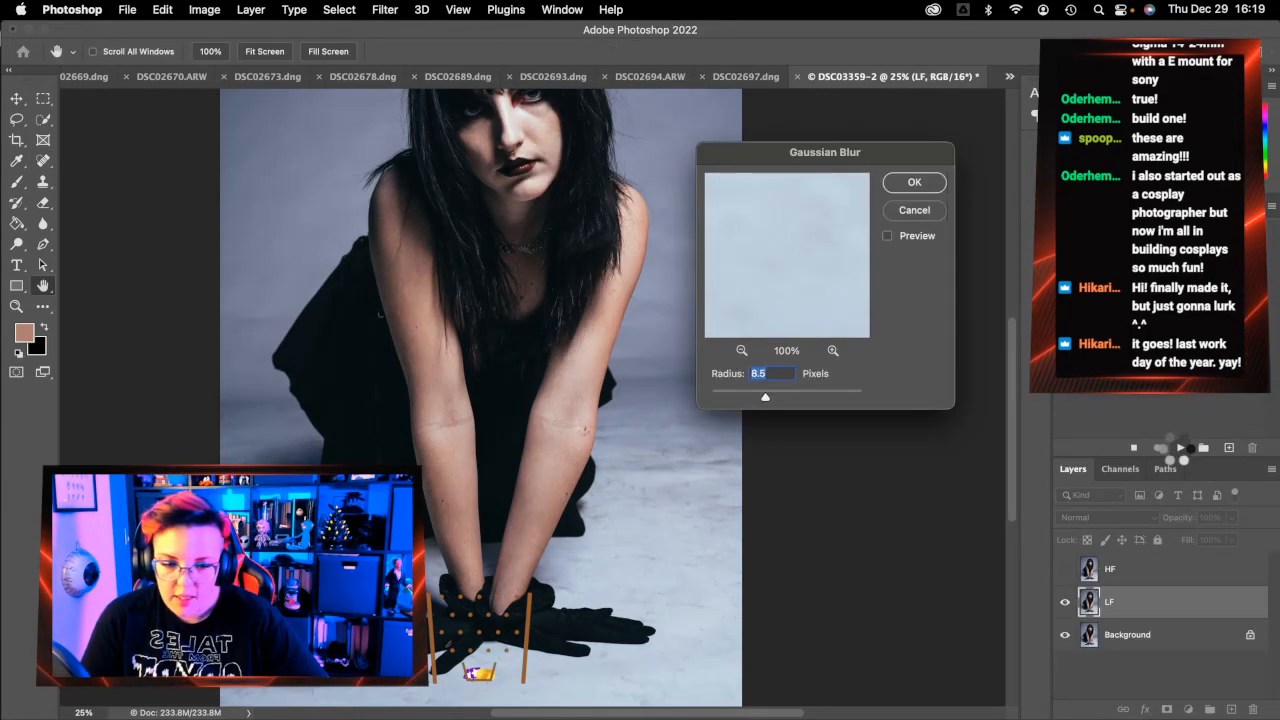
{"action": "key", "text": "Return"}
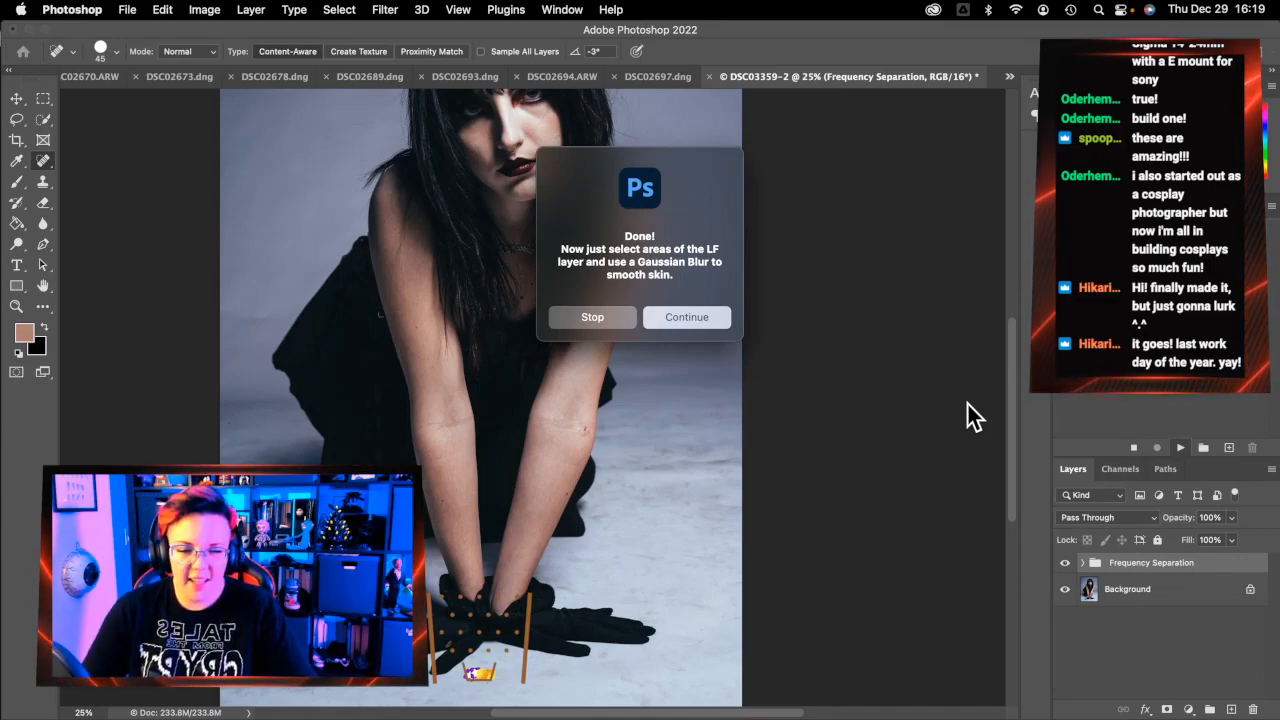
{"action": "left_click", "coordinate": [718, 317]}
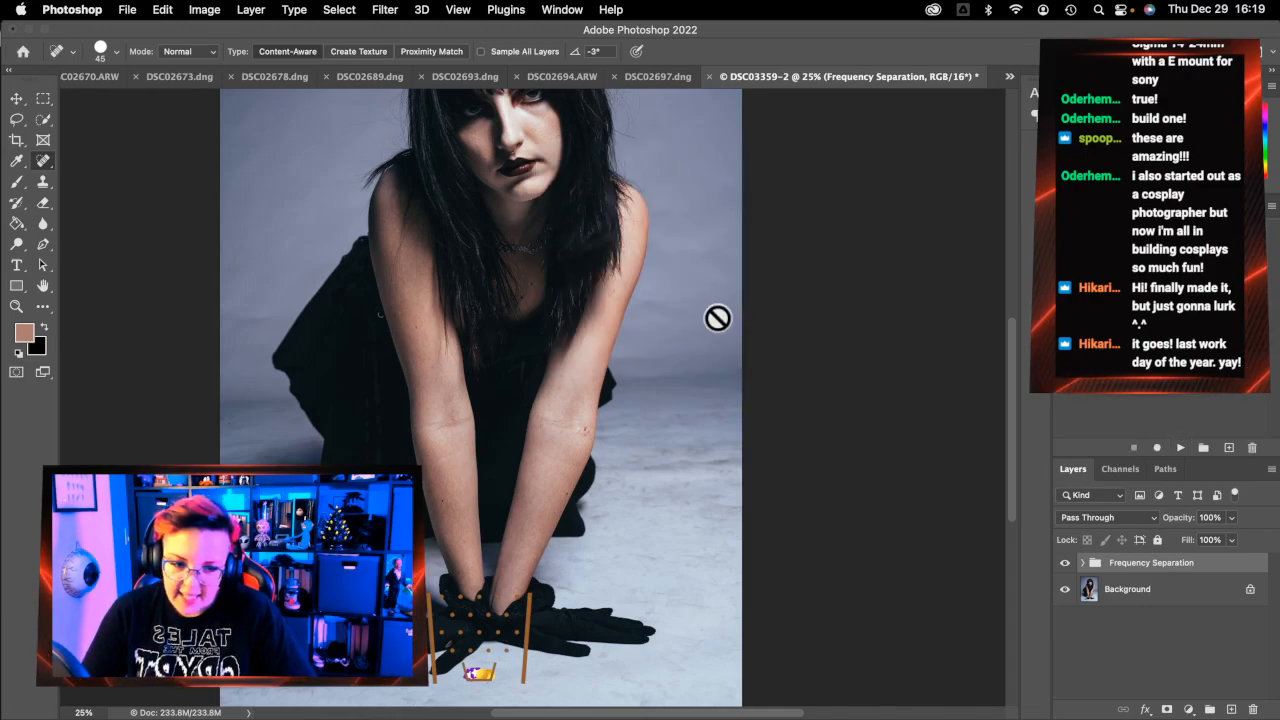
Select the LF layer inside the Frequency Separation group and zoom to 66.7% on the face
{"action": "left_click", "coordinate": [1082, 563]}
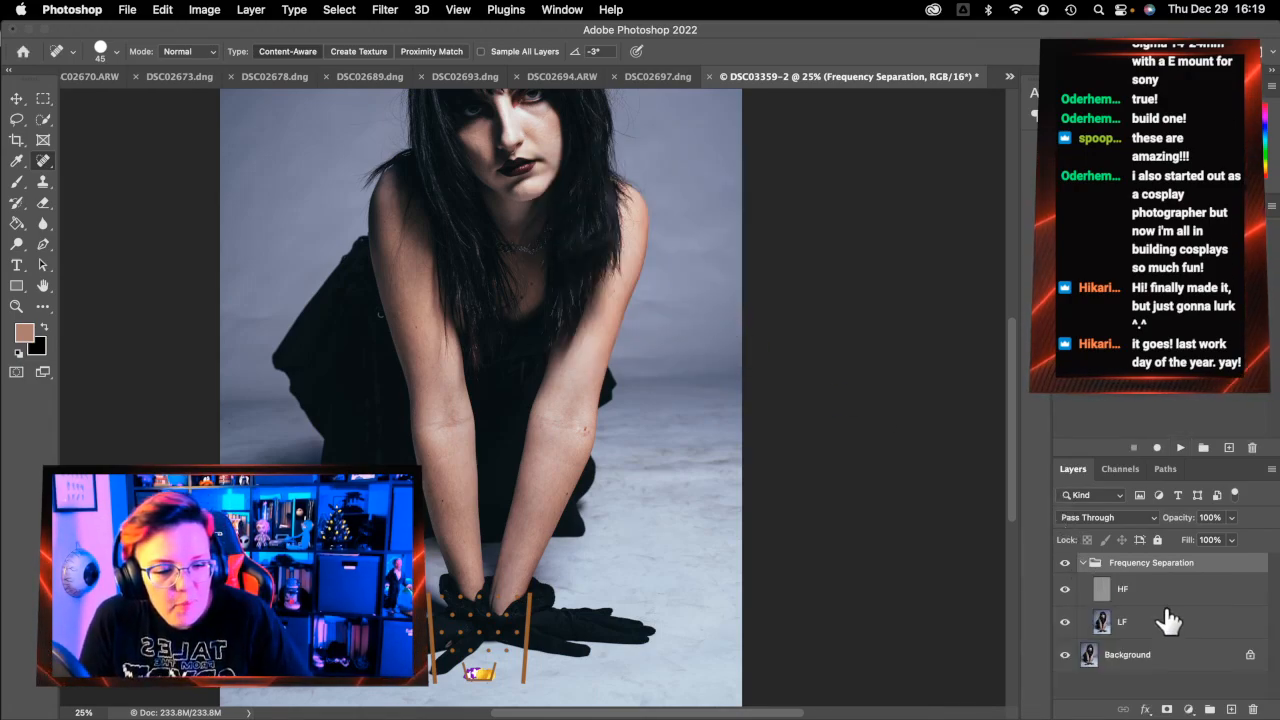
{"action": "left_click", "coordinate": [1175, 625]}
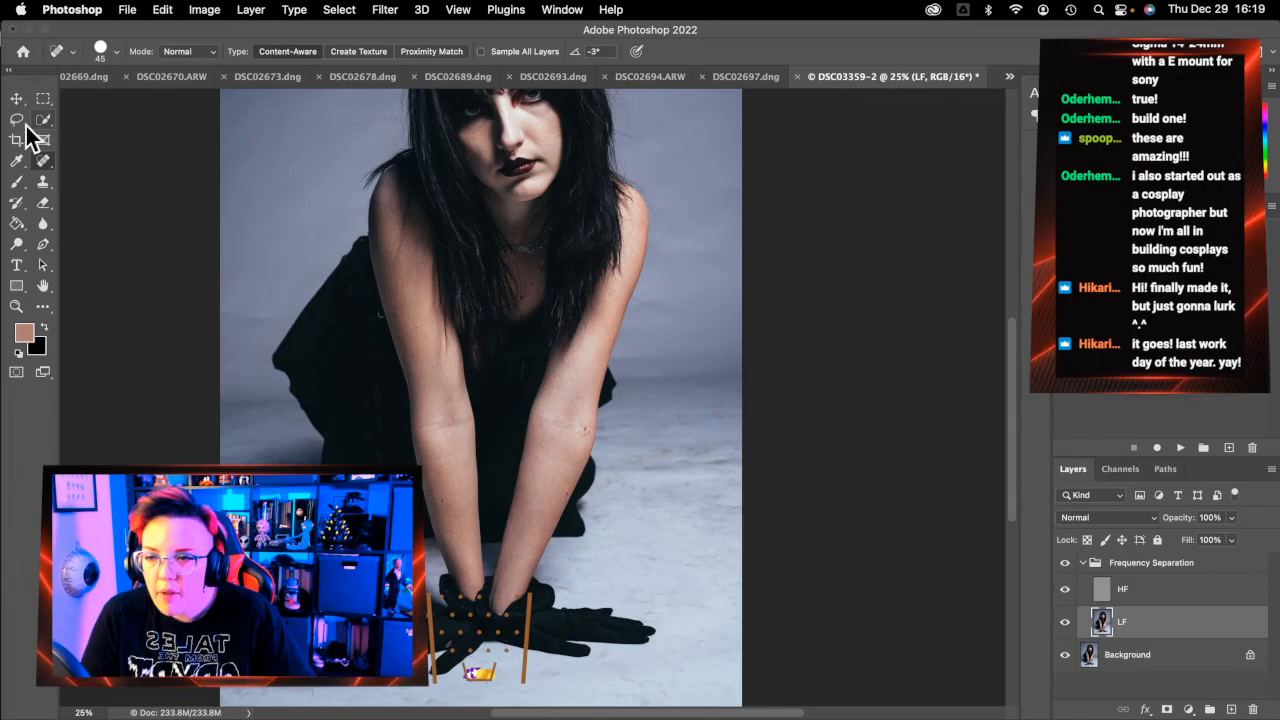
{"action": "left_click", "coordinate": [17, 120]}
{"action": "left_click", "coordinate": [16, 306]}
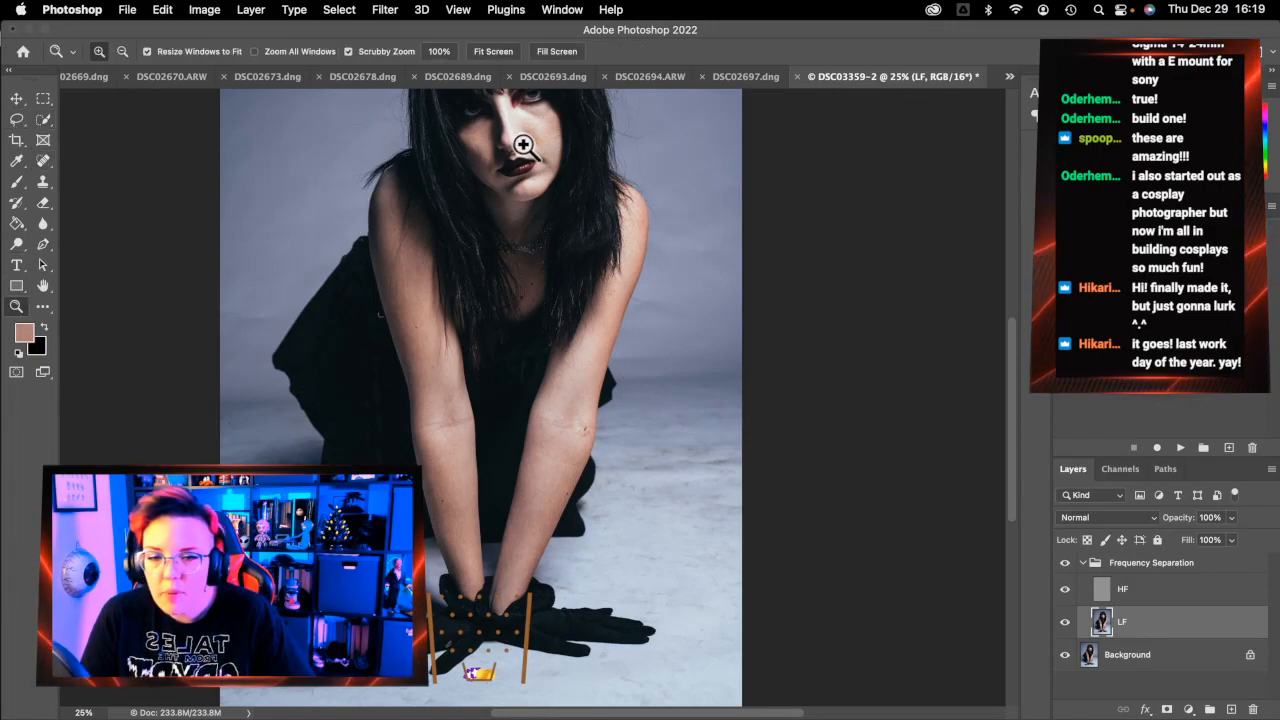
{"action": "left_click", "coordinate": [523, 145]}
{"action": "left_click", "coordinate": [523, 145]}
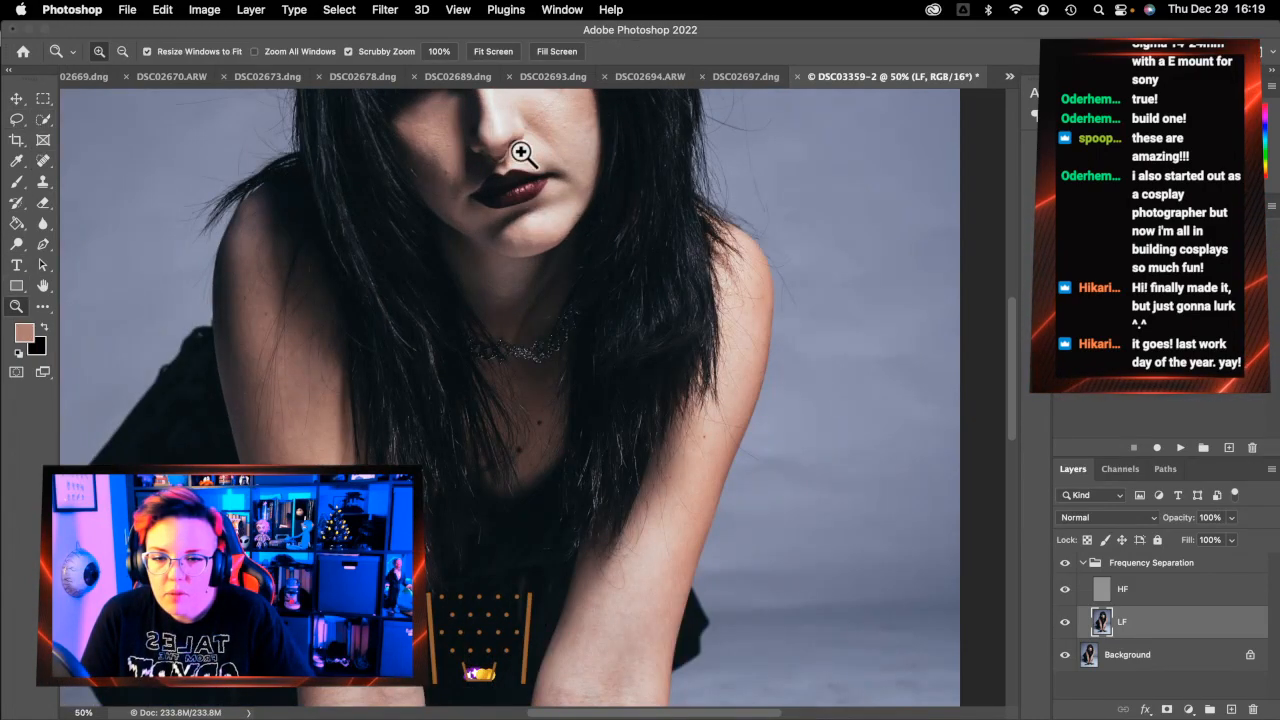
{"action": "left_click", "coordinate": [530, 221]}
{"action": "scroll", "coordinate": [530, 221], "scroll_direction": "up", "scroll_amount": 3}
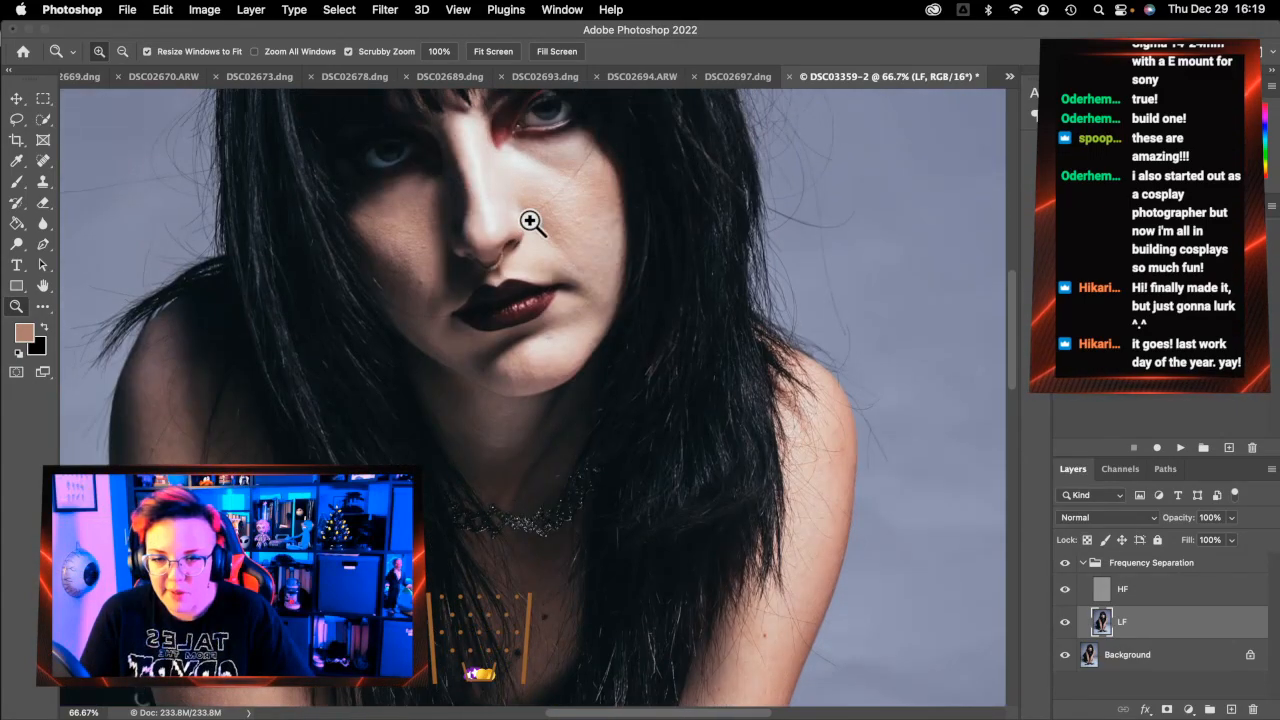
{"action": "scroll", "coordinate": [530, 221], "scroll_direction": "up", "scroll_amount": 2}
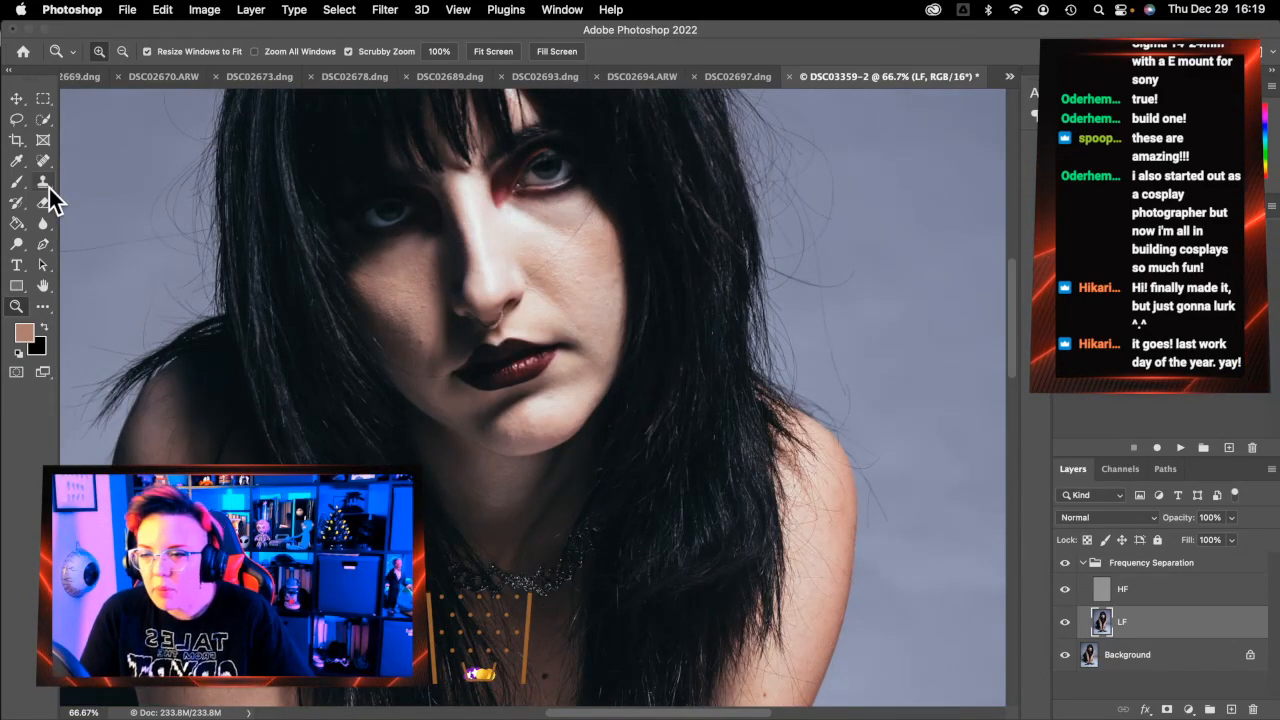
Lasso a 33-px feathered selection around the cheeks and nose
{"action": "left_click", "coordinate": [17, 119]}
{"action": "scroll", "coordinate": [443, 271], "scroll_direction": "right", "scroll_amount": 3}
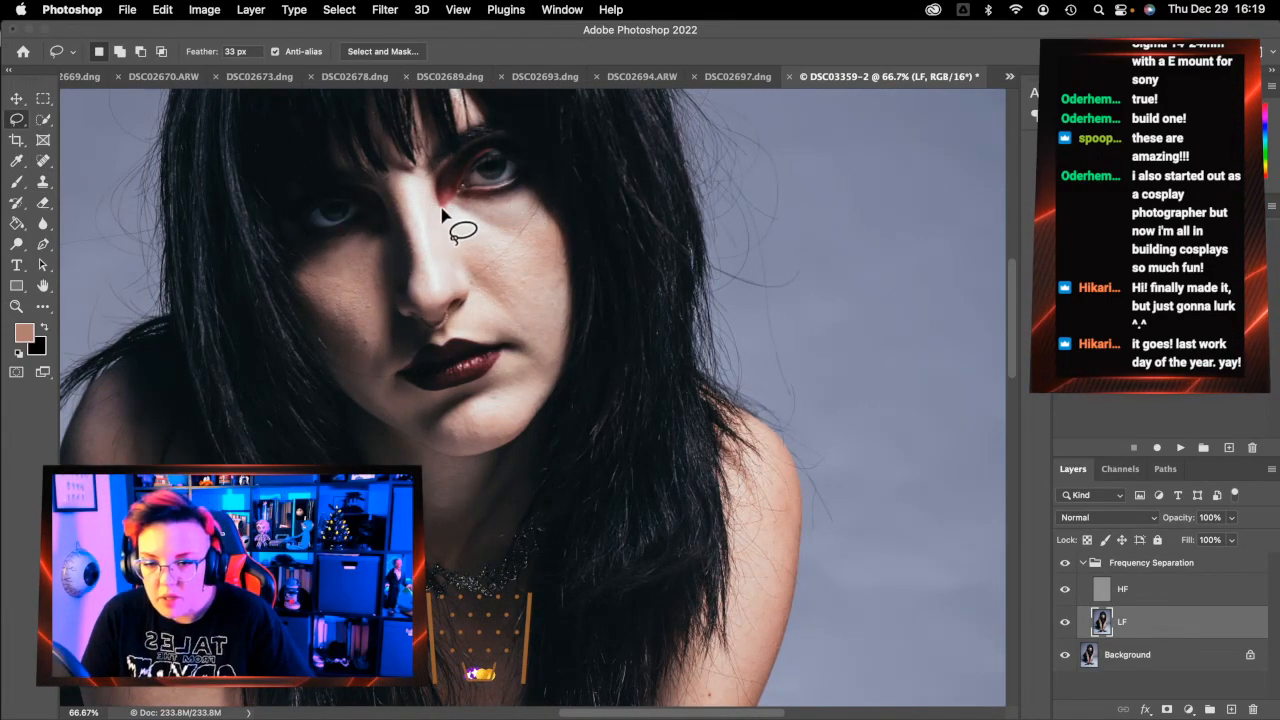
{"action": "mouse_move", "coordinate": [518, 192]}
{"action": "left_mouse_down"}
{"action": "mouse_move", "coordinate": [488, 203]}
{"action": "mouse_move", "coordinate": [461, 197]}
{"action": "mouse_move", "coordinate": [422, 157]}
{"action": "mouse_move", "coordinate": [389, 158]}
{"action": "mouse_move", "coordinate": [373, 213]}
{"action": "mouse_move", "coordinate": [281, 247]}
{"action": "mouse_move", "coordinate": [295, 310]}
{"action": "left_mouse_up"}
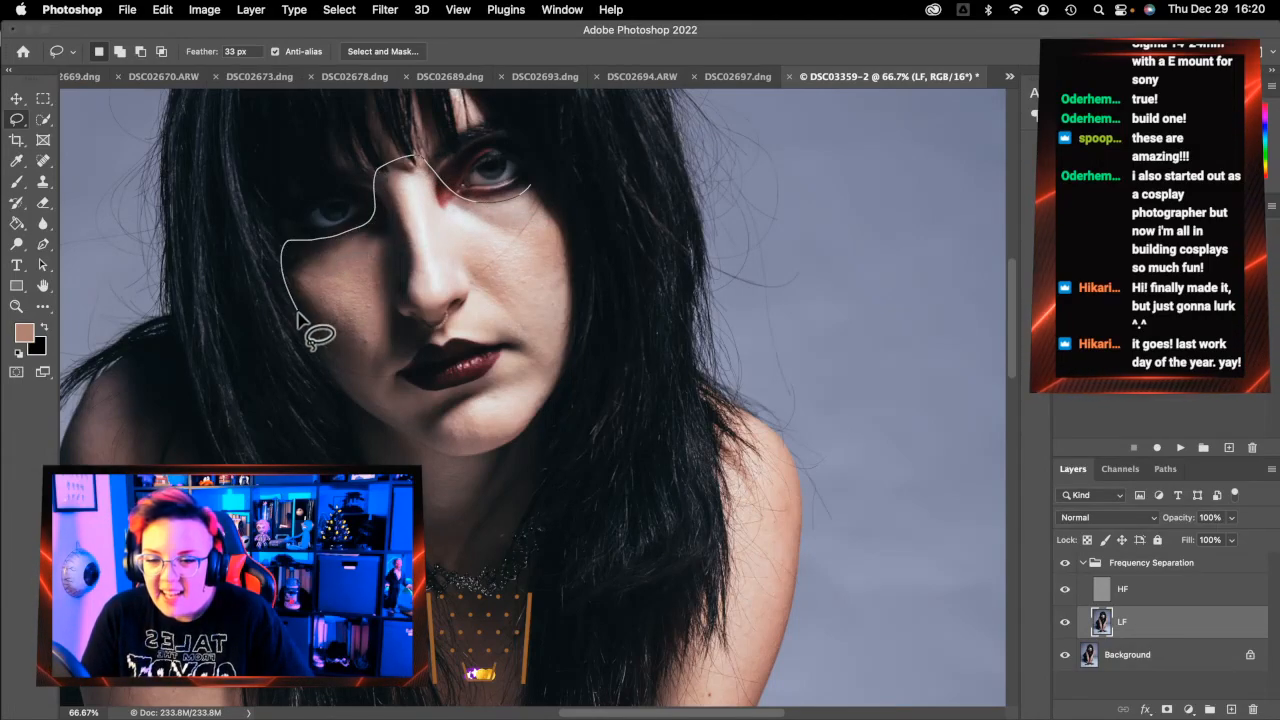
{"action": "mouse_move", "coordinate": [432, 348]}
{"action": "left_mouse_down"}
{"action": "mouse_move", "coordinate": [538, 354]}
{"action": "mouse_move", "coordinate": [608, 325]}
{"action": "left_mouse_up"}
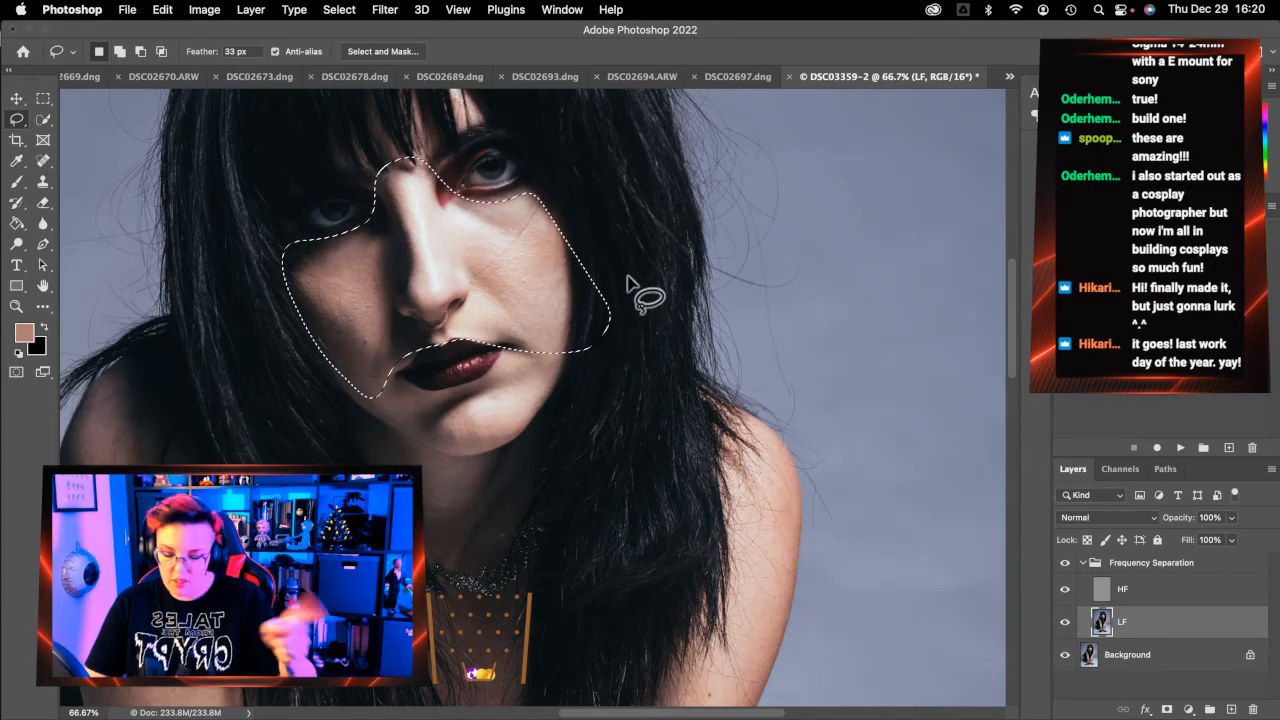
{"action": "key", "text": "Return"}
Apply an 8.5-pixel Gaussian Blur to the selected cheek and nose area on LF
{"action": "key", "text": "super+alt+f"}
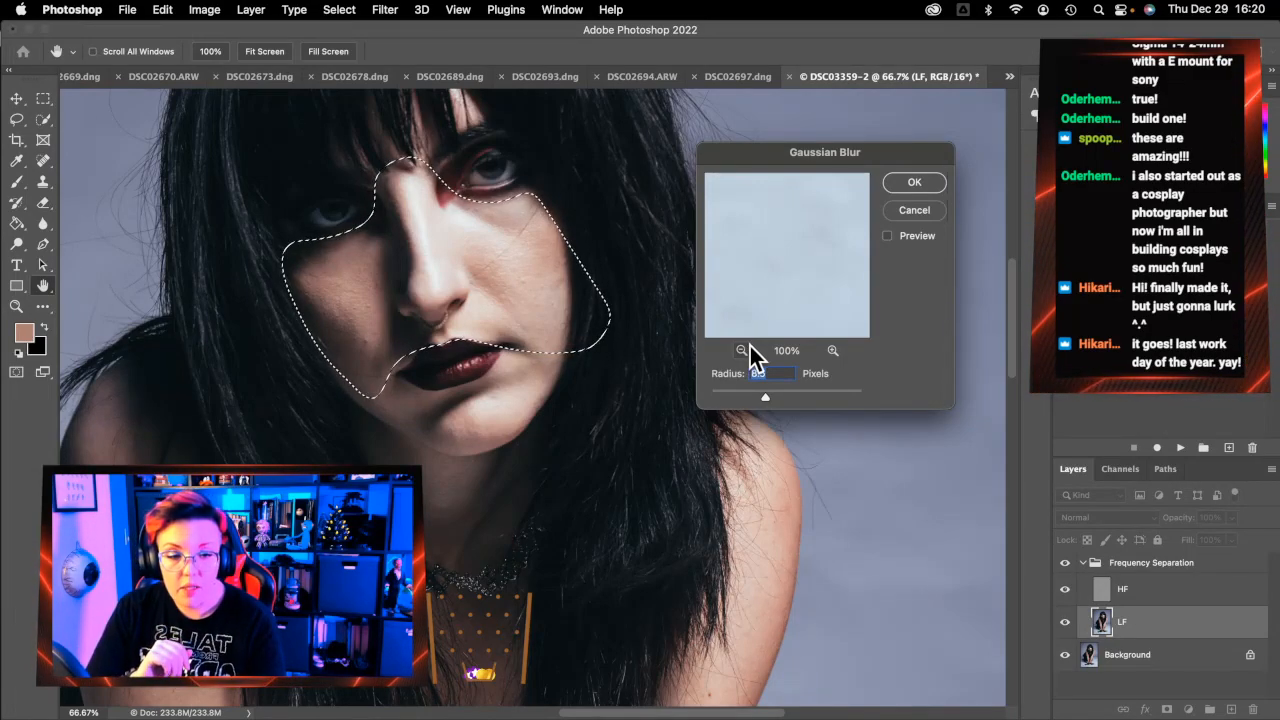
{"action": "left_click", "coordinate": [914, 183]}
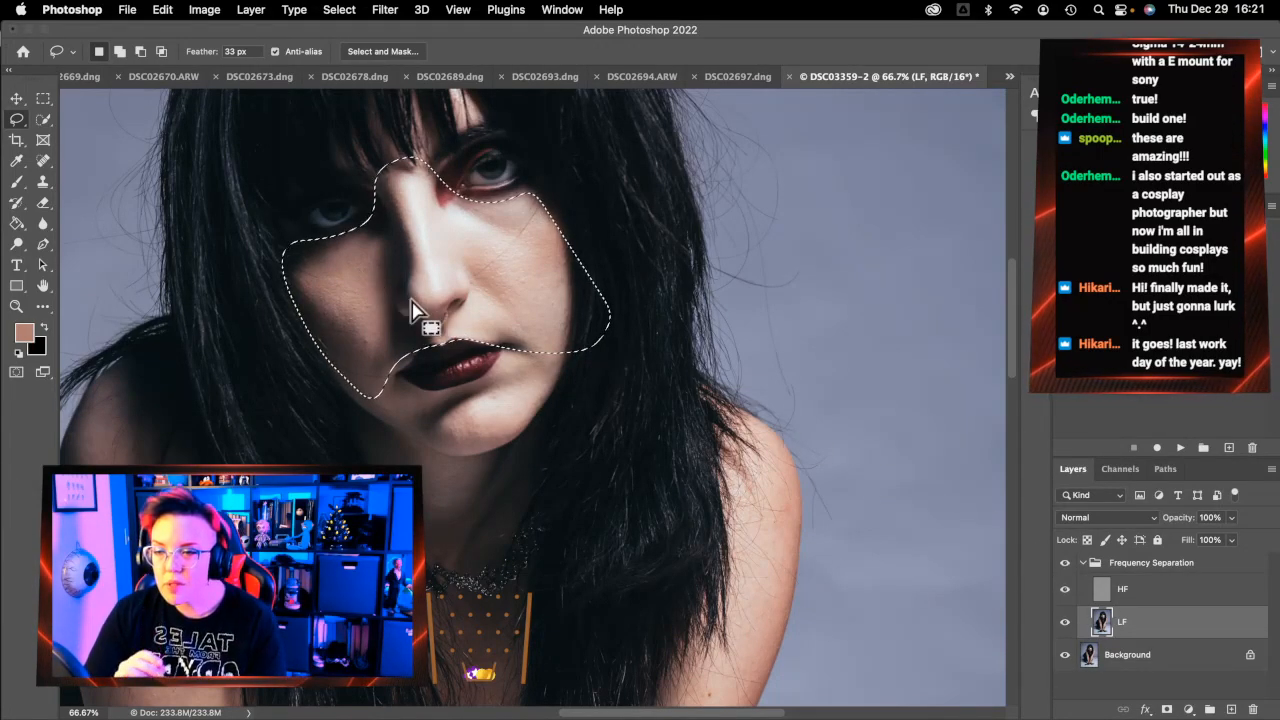
Deselect the face and, on the HF layer, spot-heal the blemishes on the right cheek
{"action": "key", "text": "super+d"}
{"action": "left_click", "coordinate": [44, 159]}
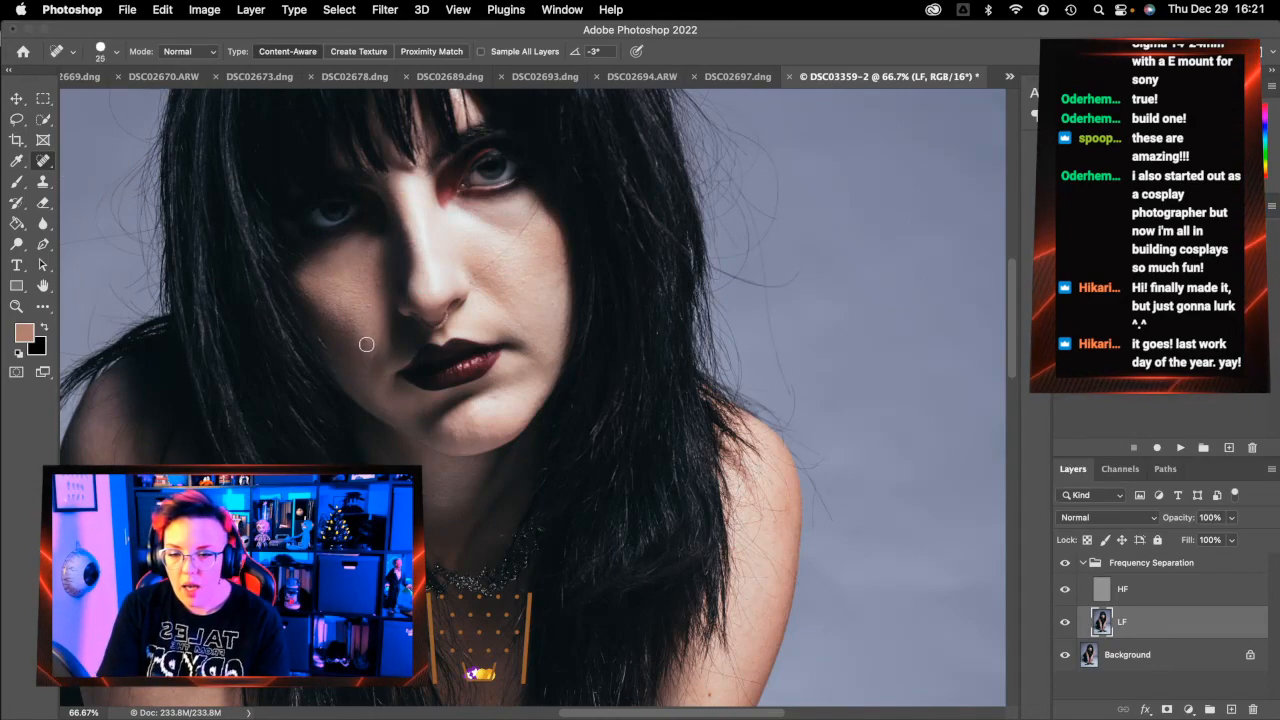
{"action": "left_click", "coordinate": [1103, 592]}
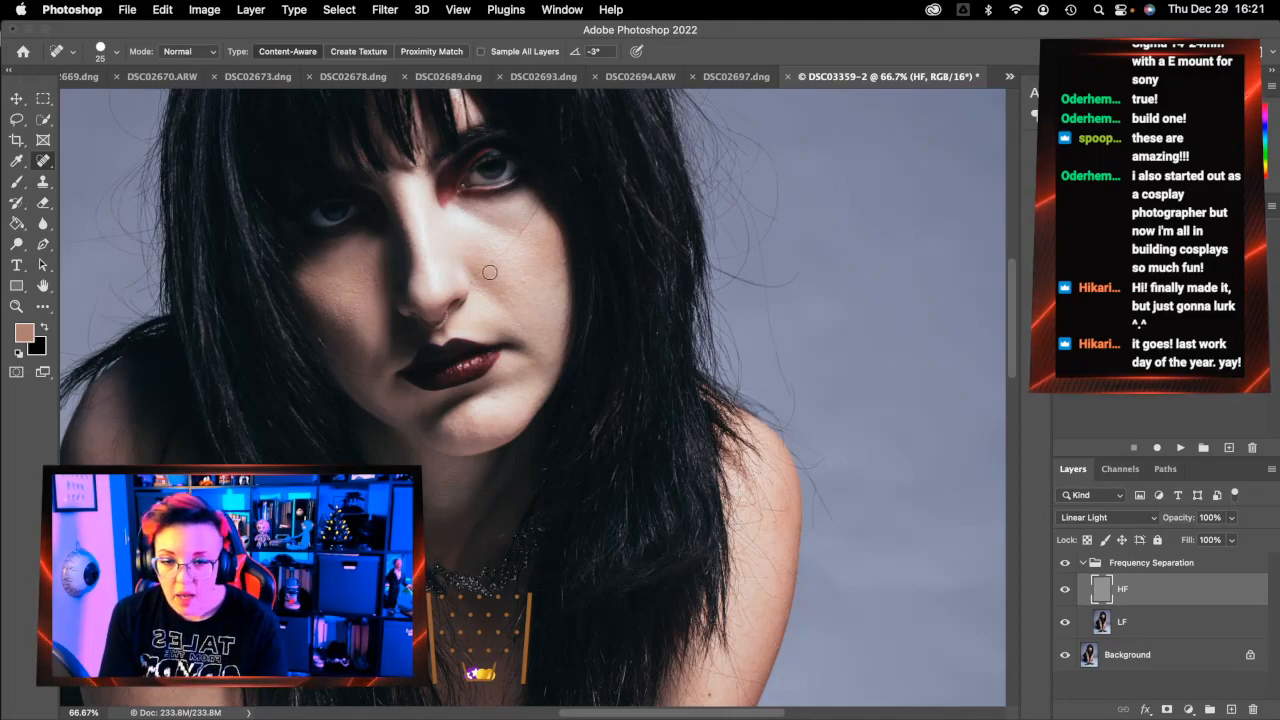
{"action": "left_click_drag", "start_coordinate": [475, 275], "coordinate": [537, 210]}
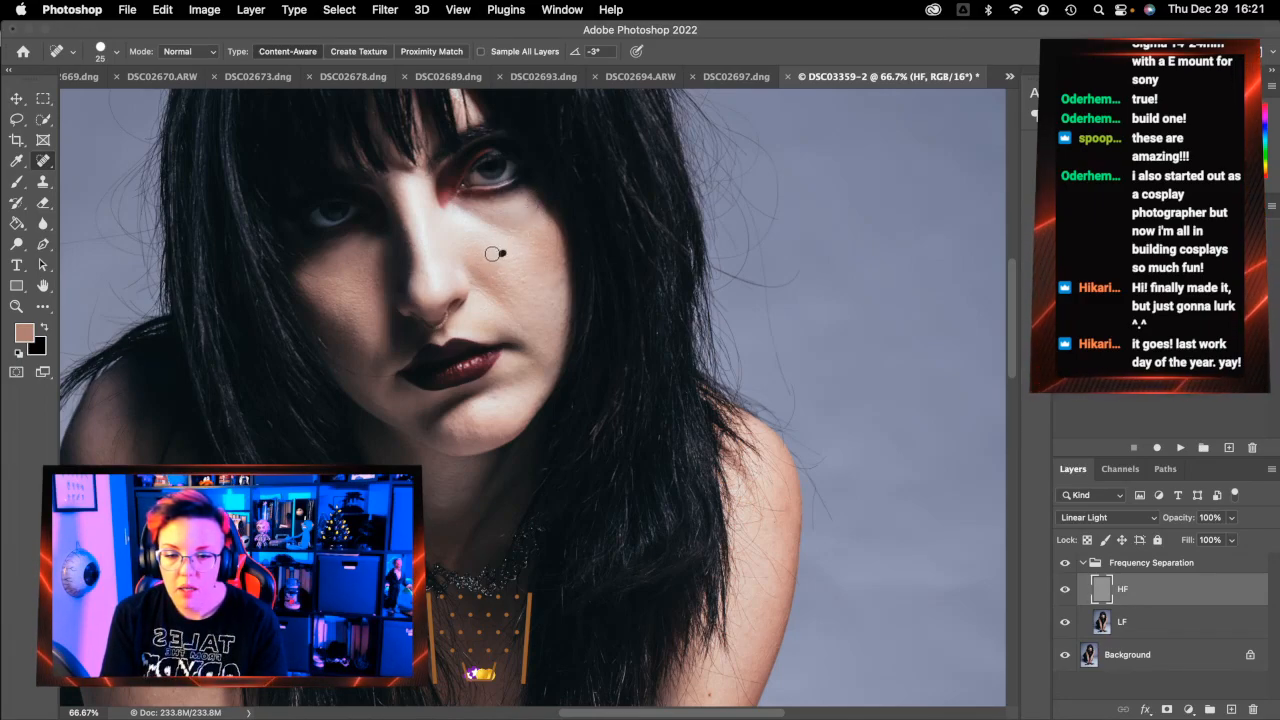
{"action": "left_click", "coordinate": [524, 278]}
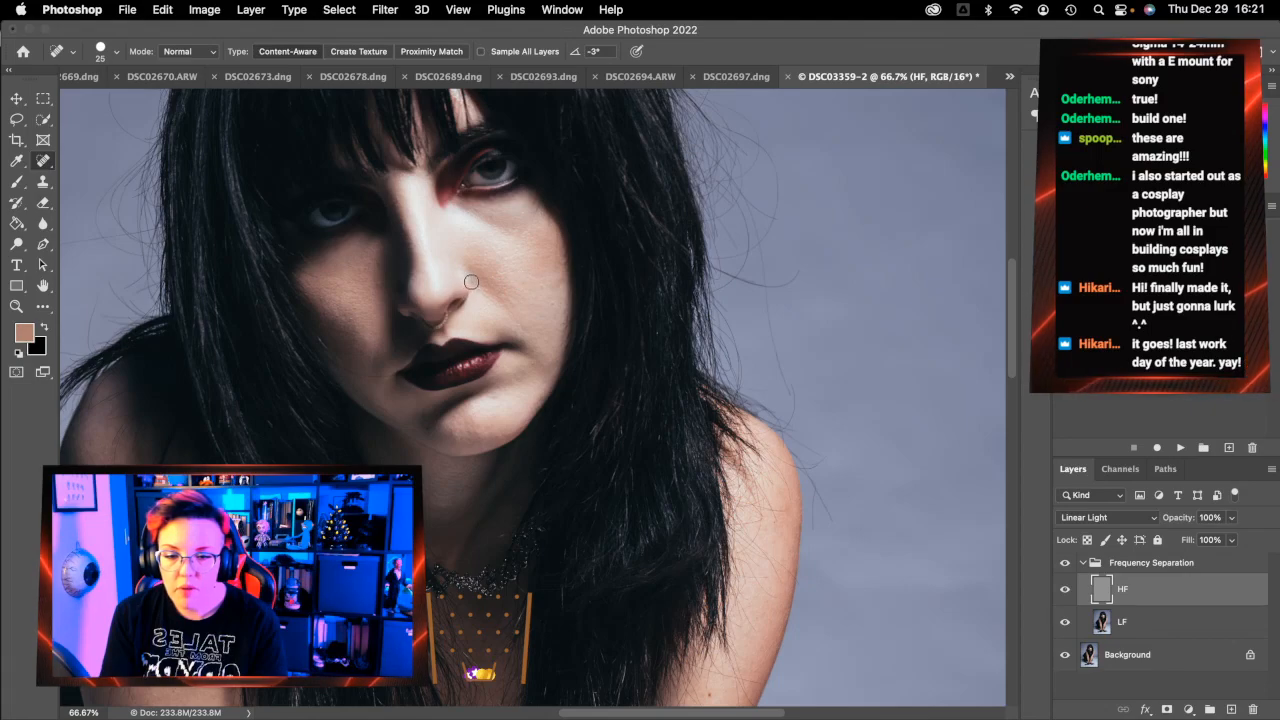
{"action": "left_click", "coordinate": [558, 282]}
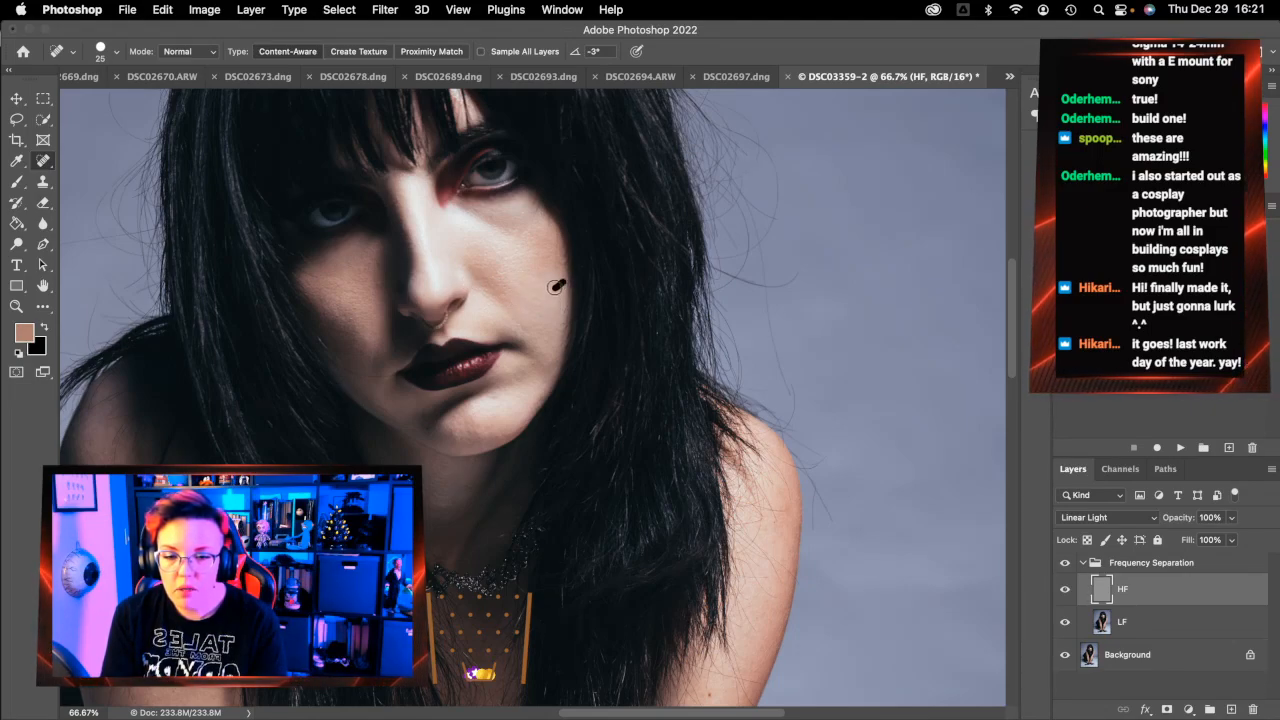
Heal the spots on the left cheek, above the lips, and the small cheek marks
{"action": "left_click", "coordinate": [353, 294]}
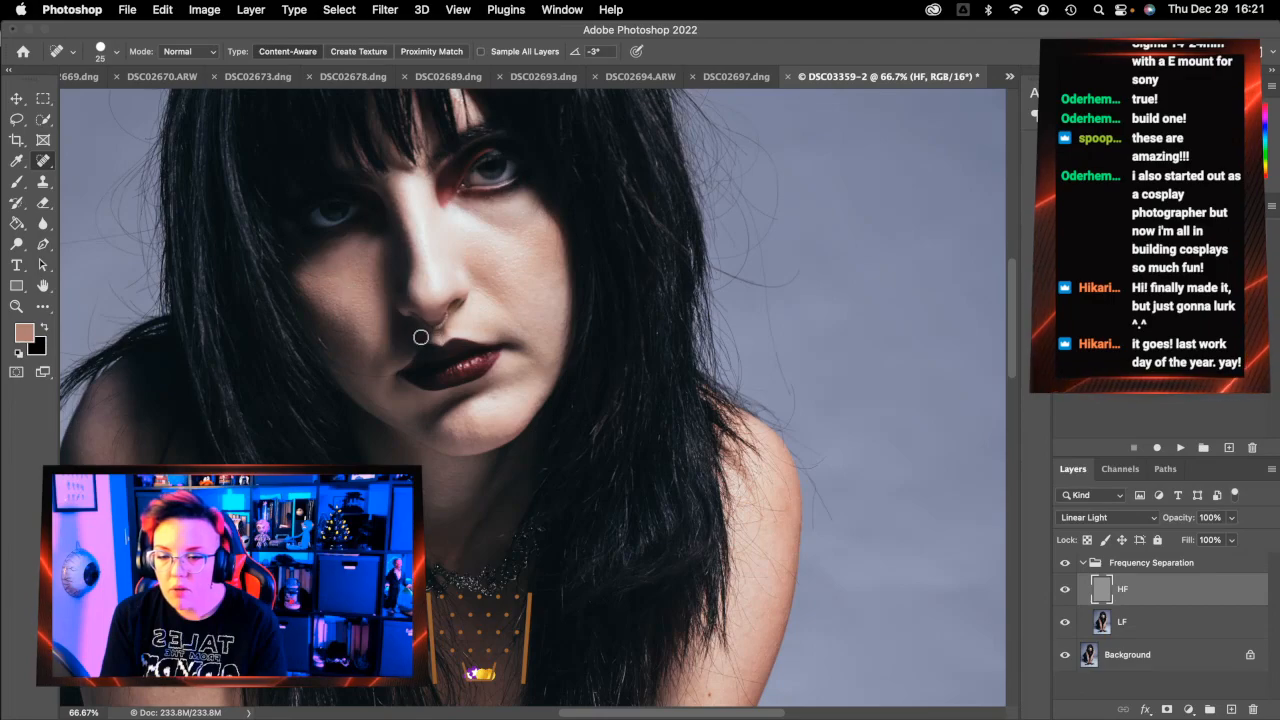
{"action": "left_click", "coordinate": [498, 397]}
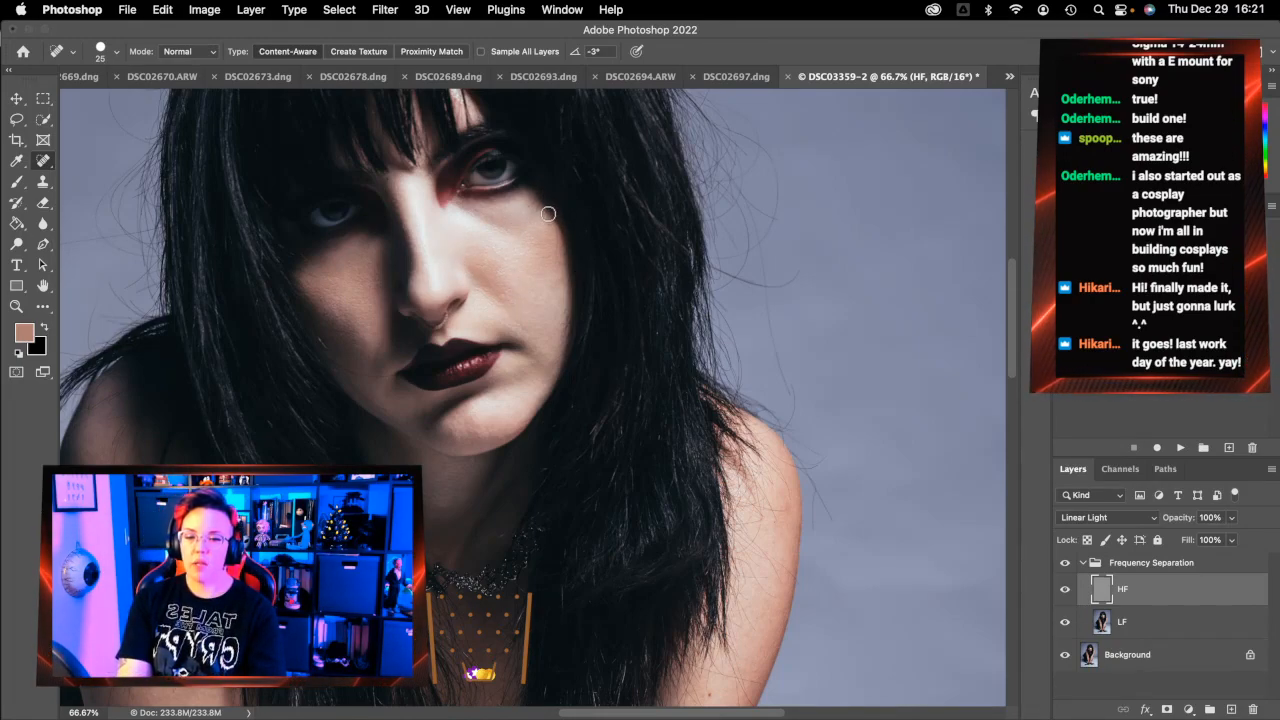
{"action": "left_click_drag", "start_coordinate": [542, 208], "coordinate": [534, 215]}
{"action": "left_click_drag", "start_coordinate": [500, 267], "coordinate": [513, 256]}
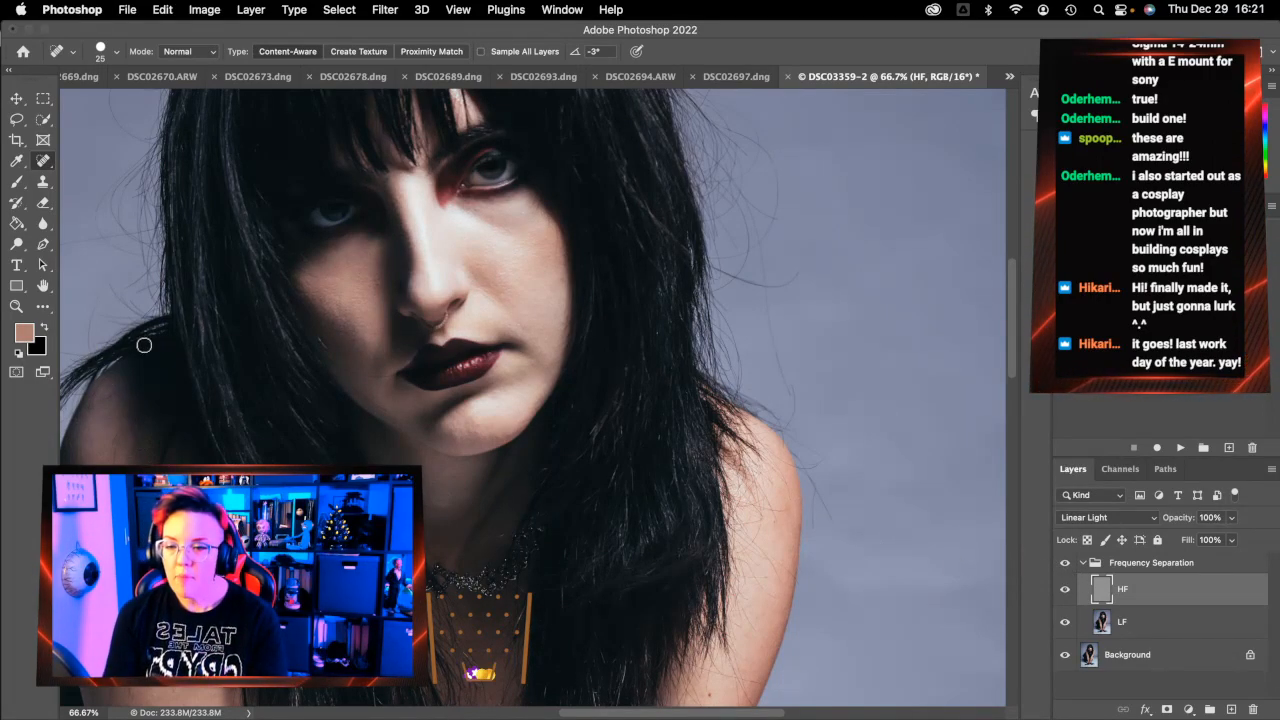
{"action": "scroll", "coordinate": [317, 349], "scroll_direction": "down", "scroll_amount": 5}
{"action": "scroll", "coordinate": [317, 349], "scroll_direction": "left", "scroll_amount": 3}
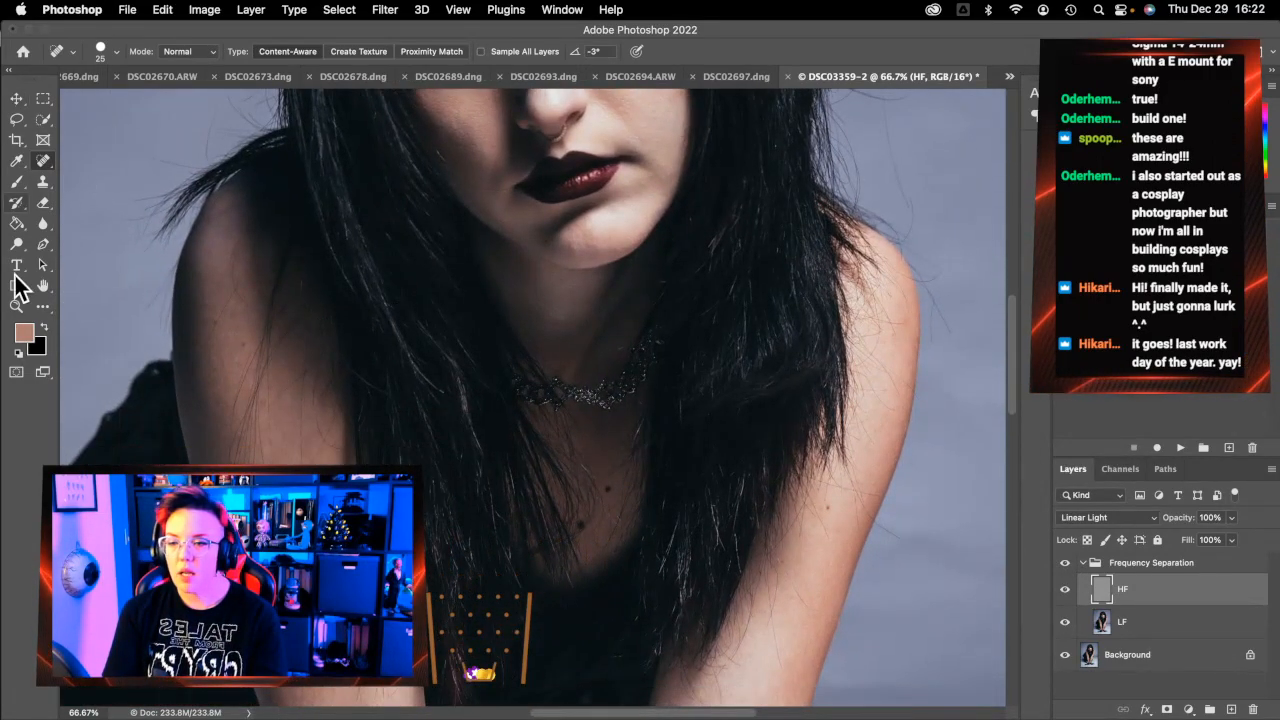
{"action": "left_click", "coordinate": [16, 306]}
Fit the photo on screen and lasso the floor right of the arms on the LF layer
{"action": "left_click", "coordinate": [497, 52]}
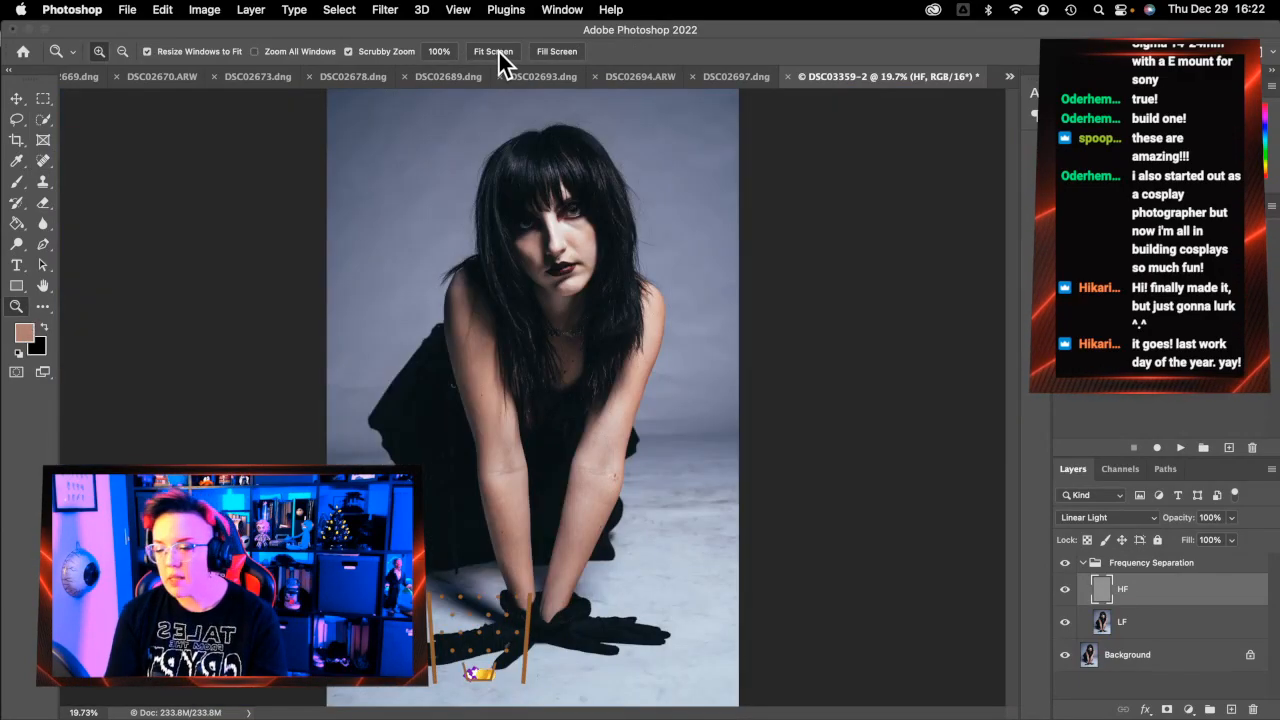
{"action": "left_click", "coordinate": [16, 119]}
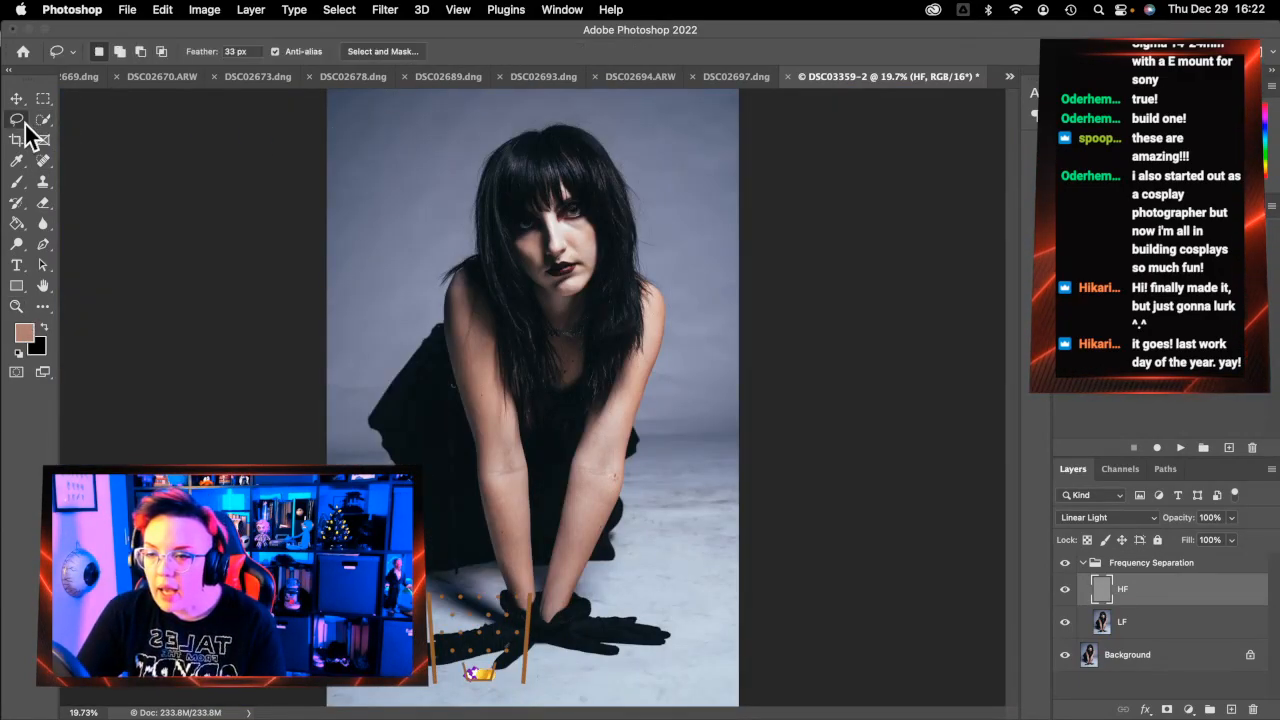
{"action": "left_click", "coordinate": [1138, 624]}
{"action": "mouse_move", "coordinate": [762, 420]}
{"action": "left_mouse_down"}
{"action": "mouse_move", "coordinate": [636, 423]}
{"action": "mouse_move", "coordinate": [613, 532]}
{"action": "left_mouse_up"}
{"action": "mouse_move", "coordinate": [760, 417]}
{"action": "left_mouse_down"}
{"action": "mouse_move", "coordinate": [635, 426]}
{"action": "mouse_move", "coordinate": [643, 447]}
{"action": "mouse_move", "coordinate": [628, 462]}
{"action": "mouse_move", "coordinate": [616, 562]}
{"action": "mouse_move", "coordinate": [582, 582]}
{"action": "mouse_move", "coordinate": [594, 610]}
{"action": "mouse_move", "coordinate": [672, 627]}
{"action": "mouse_move", "coordinate": [692, 654]}
{"action": "mouse_move", "coordinate": [552, 654]}
{"action": "mouse_move", "coordinate": [541, 707]}
{"action": "mouse_move", "coordinate": [875, 707]}
{"action": "mouse_move", "coordinate": [868, 404]}
{"action": "left_mouse_up"}
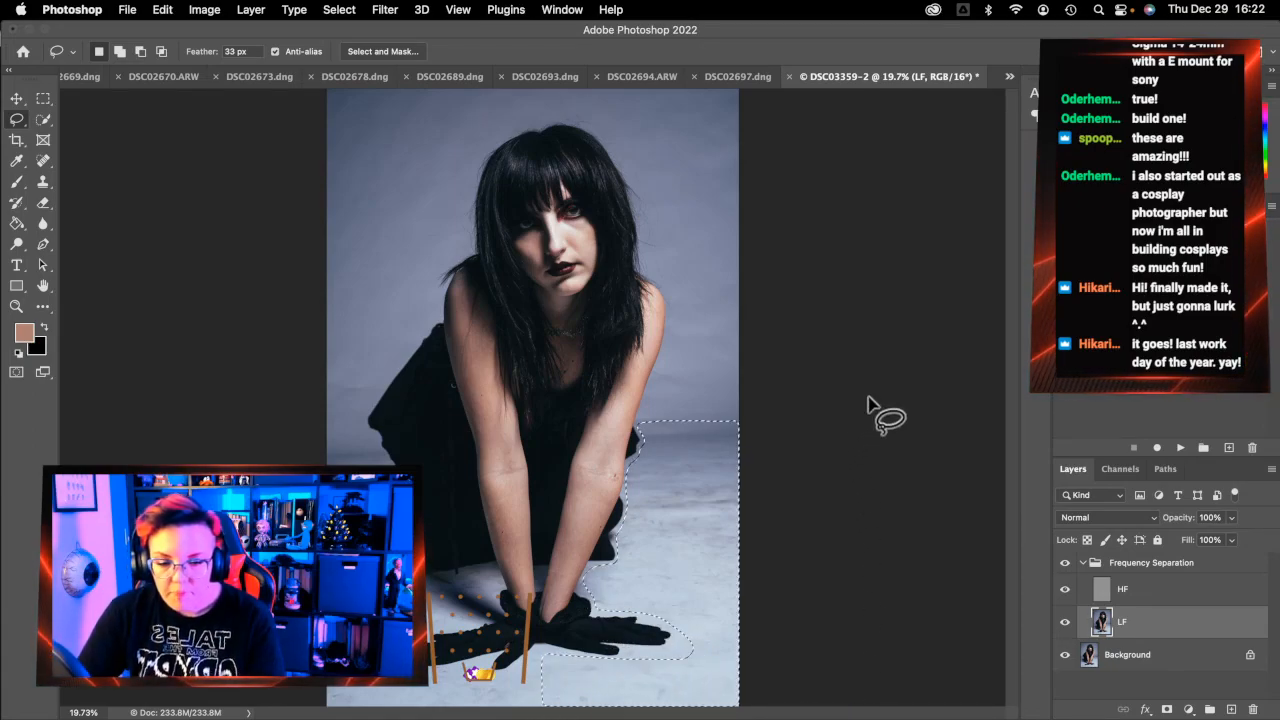
Apply a 50-pixel Gaussian Blur to the floor selection
{"action": "key", "text": "ctrl+super+f"}
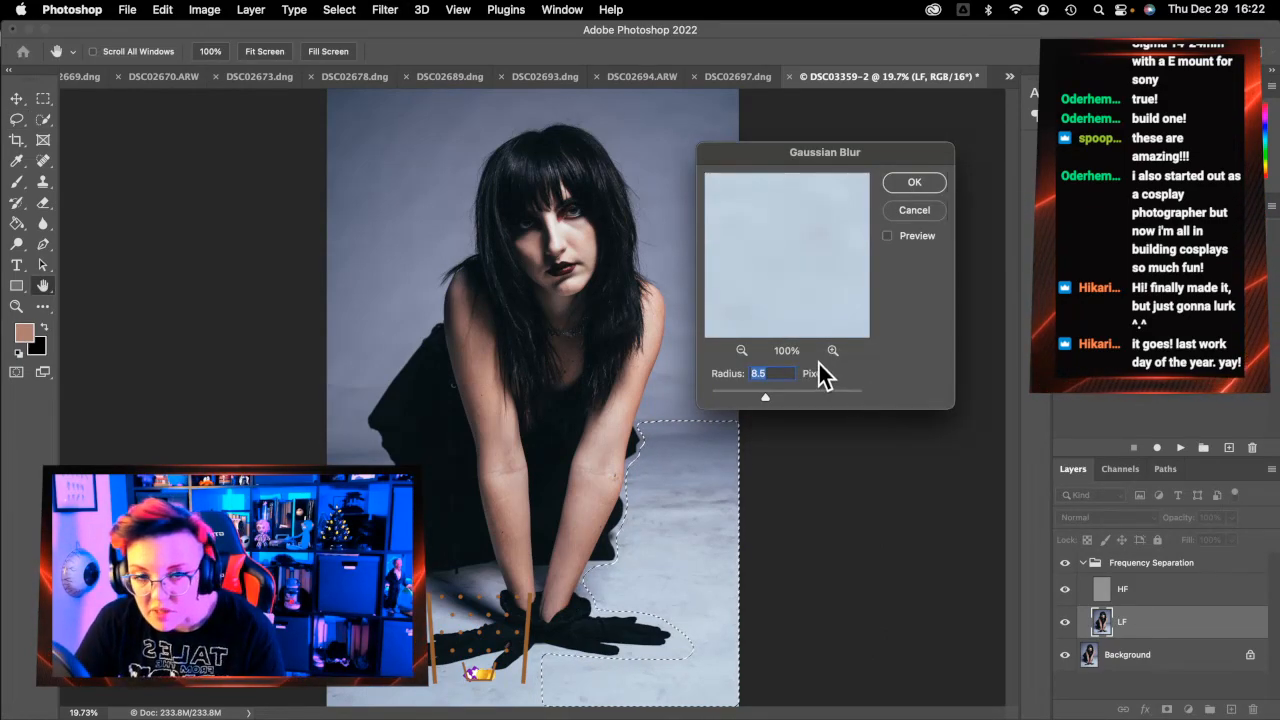
{"action": "type", "text": "50"}
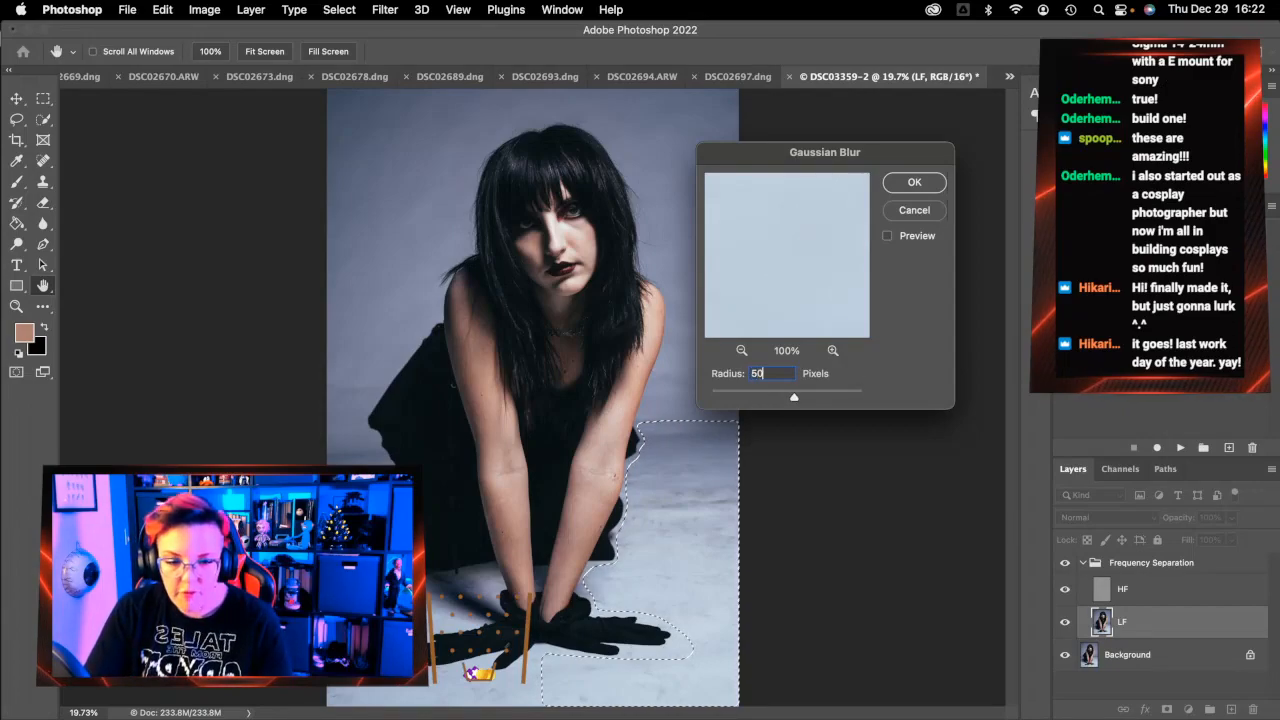
{"action": "key", "text": "Return"}
{"action": "key", "text": "l"}
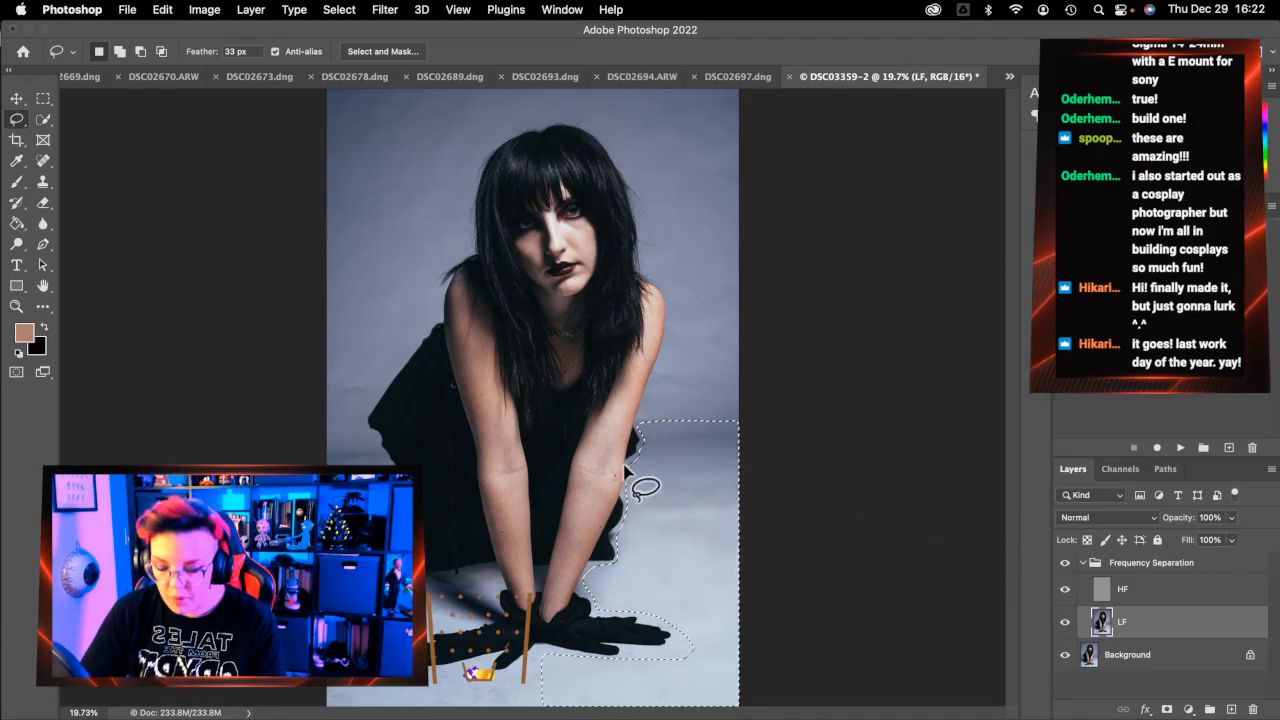
Zoom in to inspect the blurred floor texture beside the model's arm
{"action": "left_click", "coordinate": [16, 306]}
{"action": "left_click", "coordinate": [752, 538]}
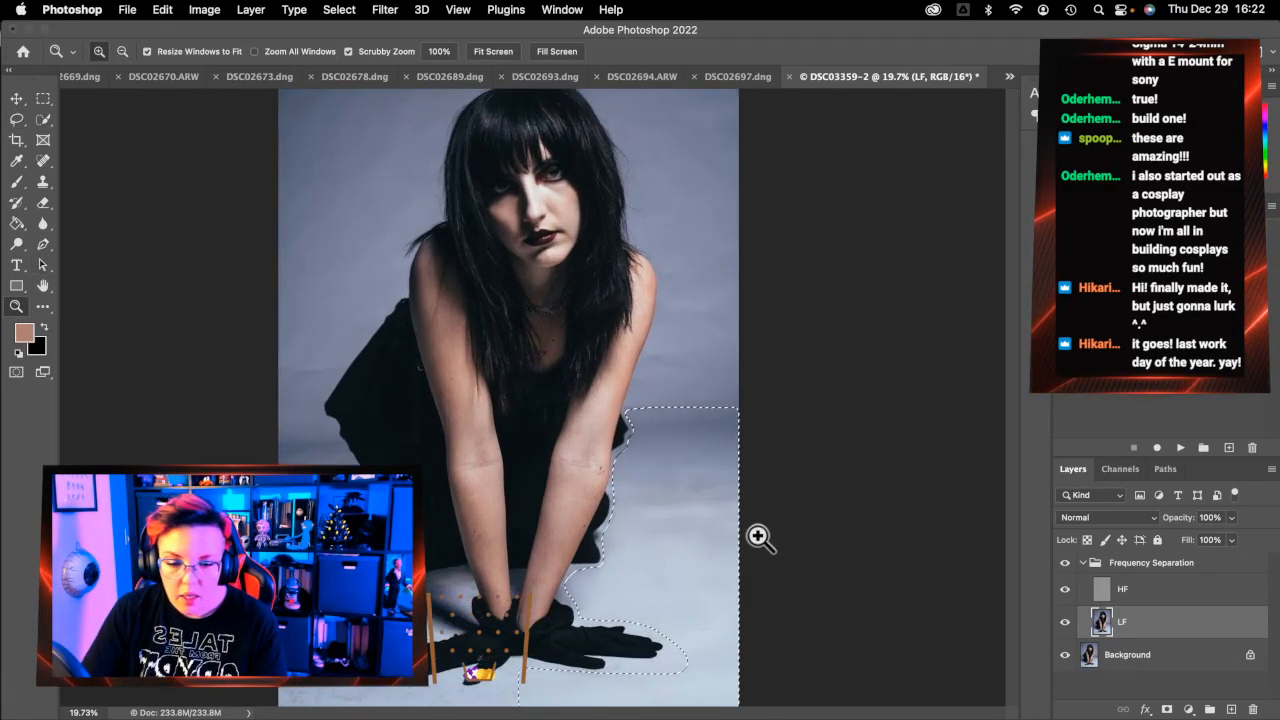
{"action": "left_click", "coordinate": [752, 538]}
{"action": "left_click", "coordinate": [752, 537]}
{"action": "left_click", "coordinate": [751, 535]}
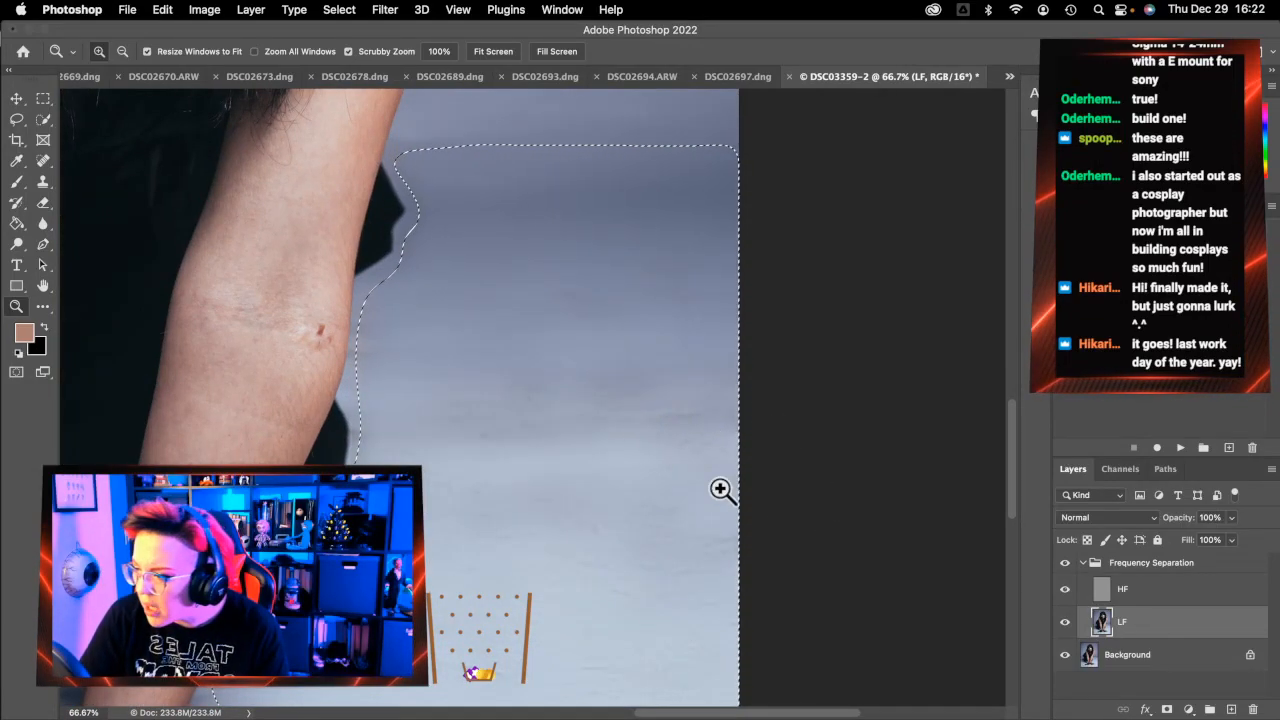
{"action": "left_click", "coordinate": [866, 518]}
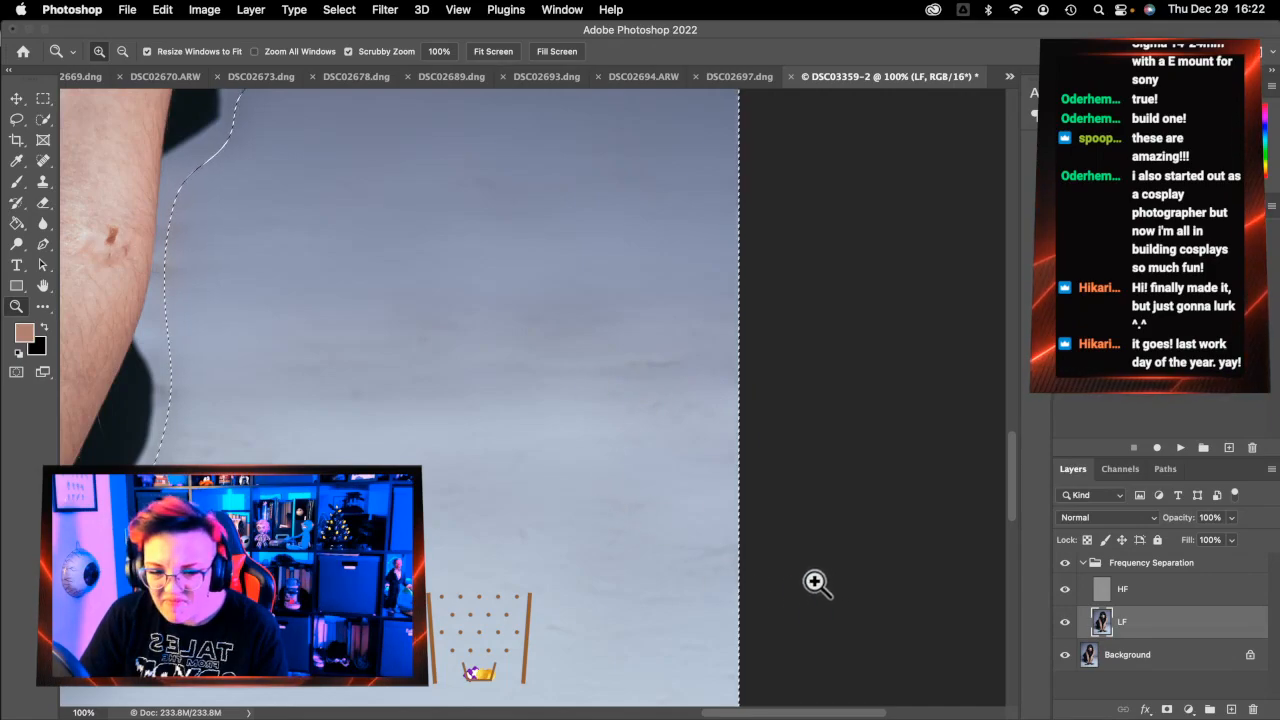
{"action": "scroll", "coordinate": [622, 548], "scroll_direction": "down", "scroll_amount": 3}
{"action": "scroll", "coordinate": [622, 548], "scroll_direction": "down", "scroll_amount": 5}
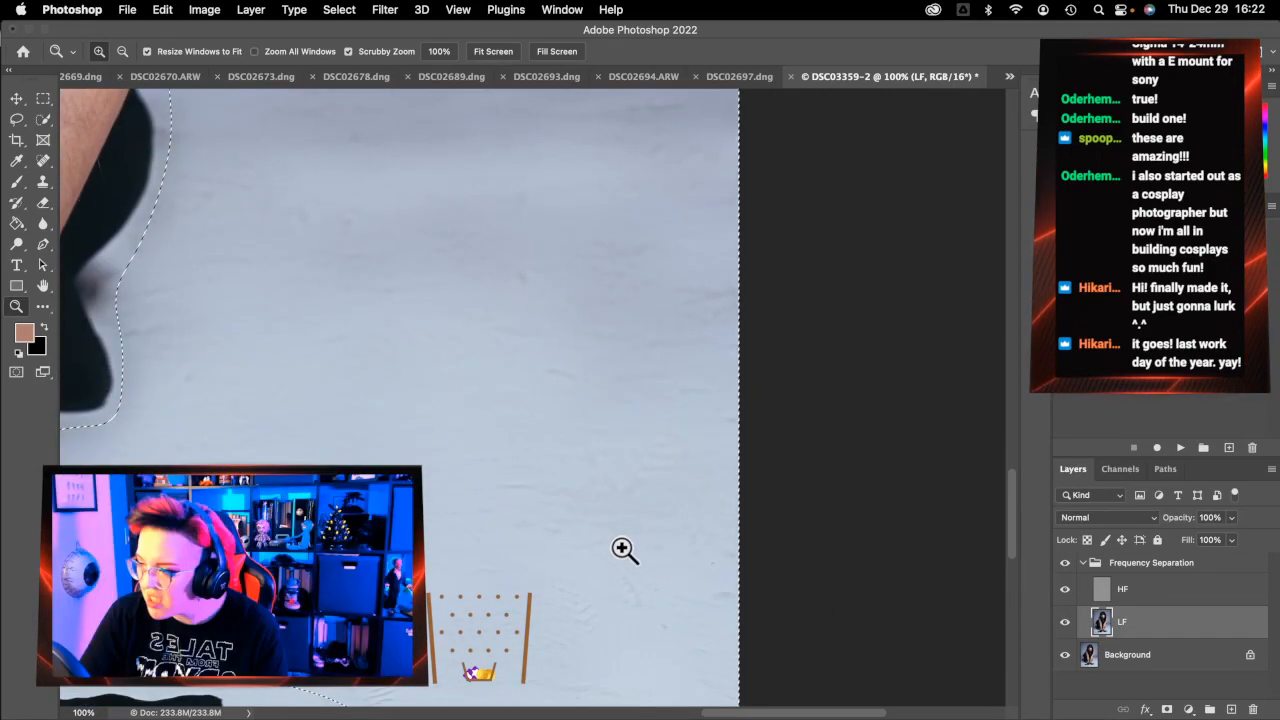
Reapply the 50-pixel Gaussian Blur to the floor selection on the HF layer, then fit the photo
{"action": "left_click", "coordinate": [1166, 596]}
{"action": "left_click", "coordinate": [627, 498], "text": "alt"}
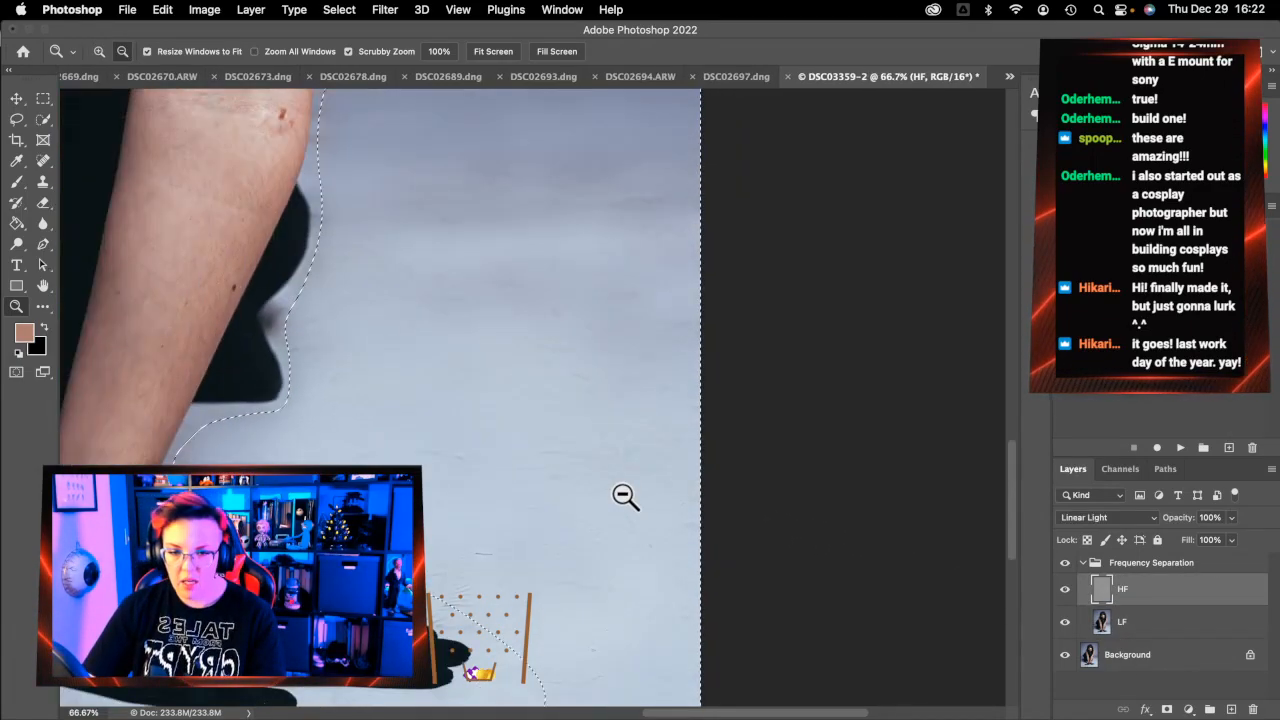
{"action": "left_click", "coordinate": [625, 497], "text": "alt"}
{"action": "left_click", "coordinate": [625, 497], "text": "alt"}
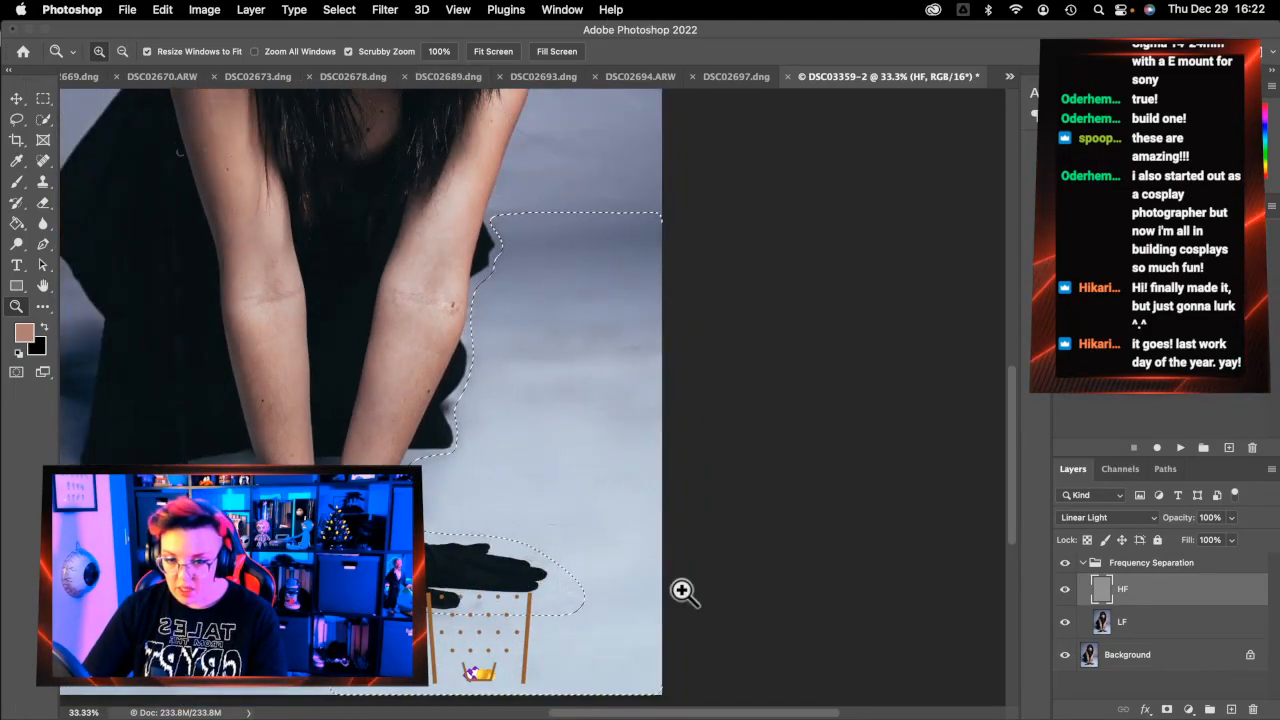
{"action": "key", "text": "ctrl+super+f"}
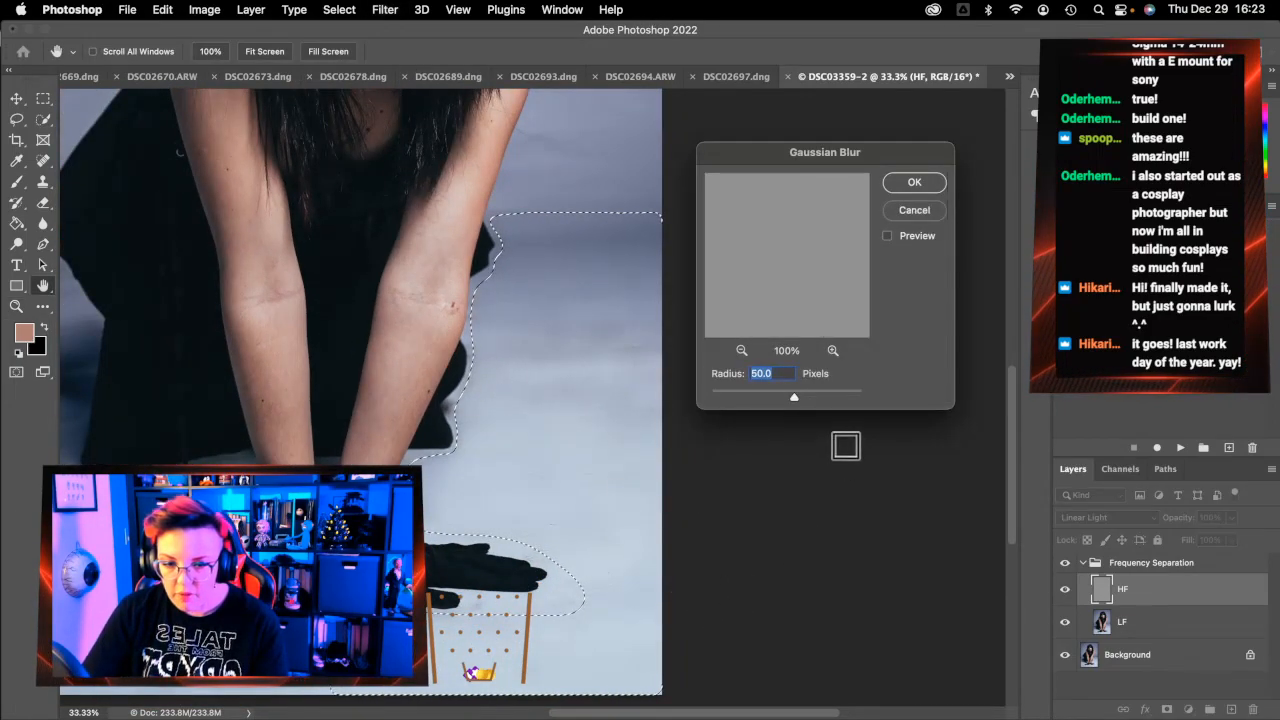
{"action": "left_click", "coordinate": [925, 182]}
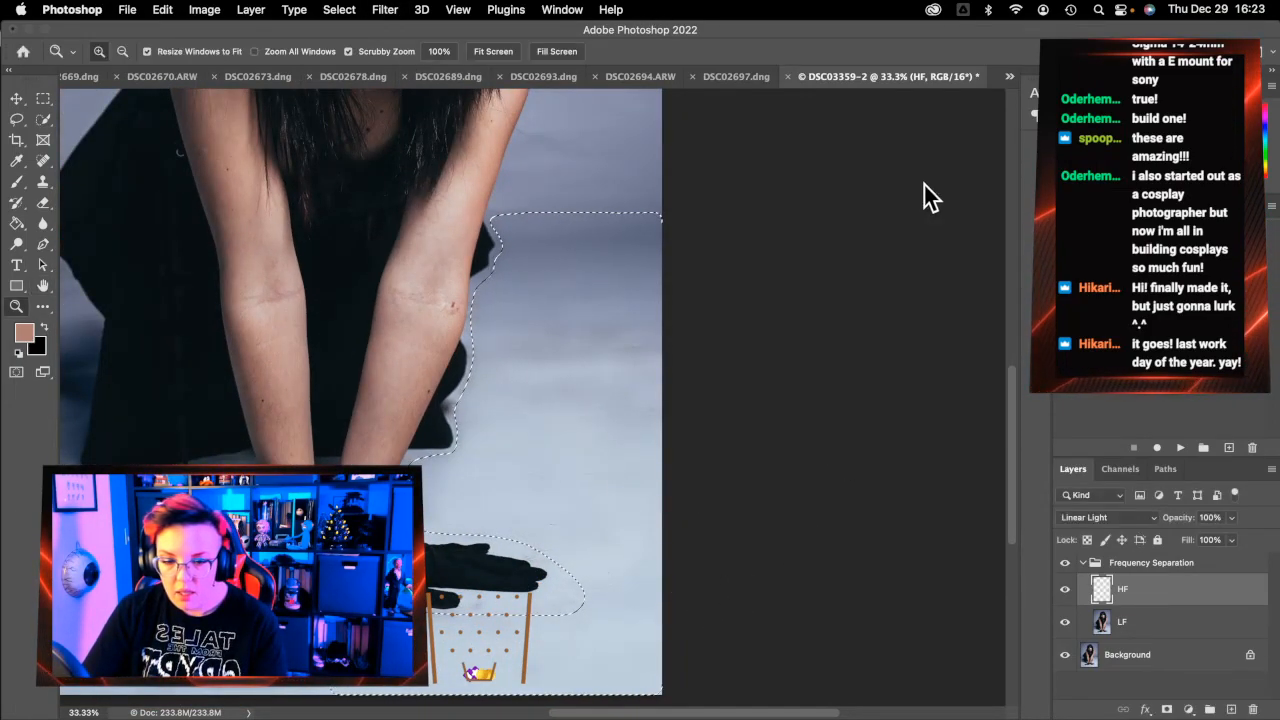
{"action": "left_click", "coordinate": [614, 429]}
{"action": "left_click", "coordinate": [609, 429]}
{"action": "left_click", "coordinate": [609, 429]}
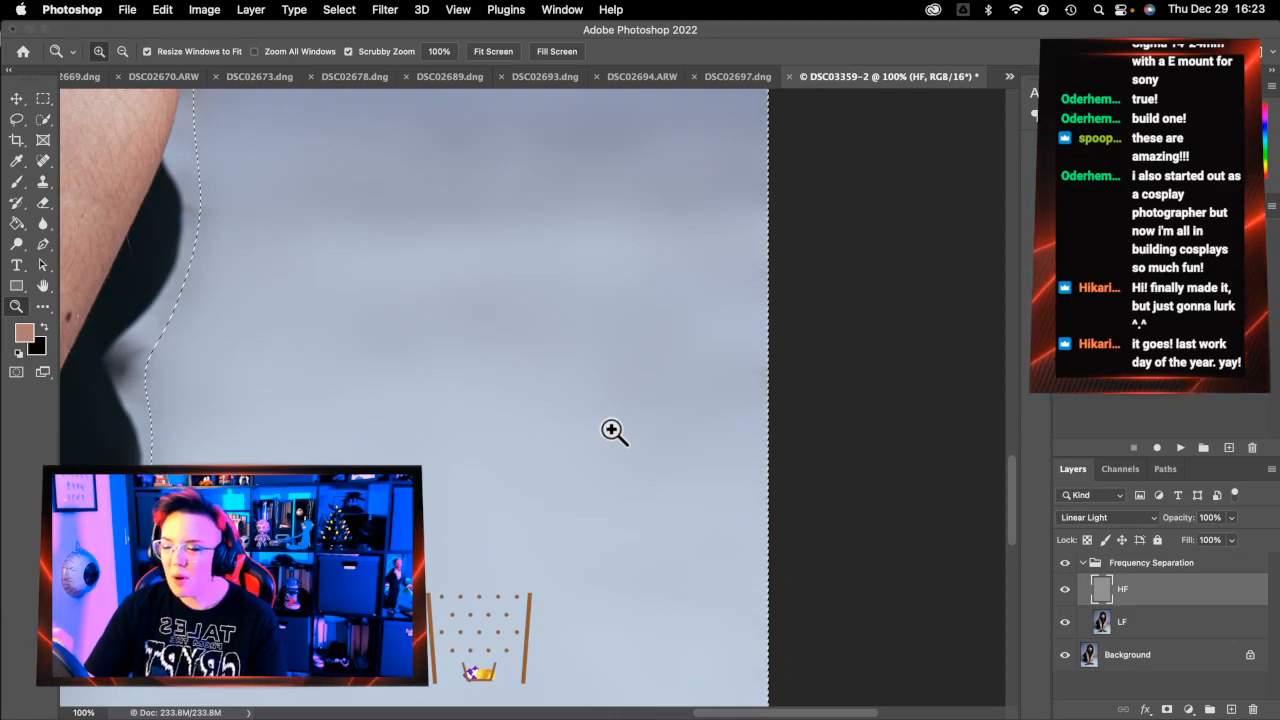
{"action": "left_click", "coordinate": [498, 52]}
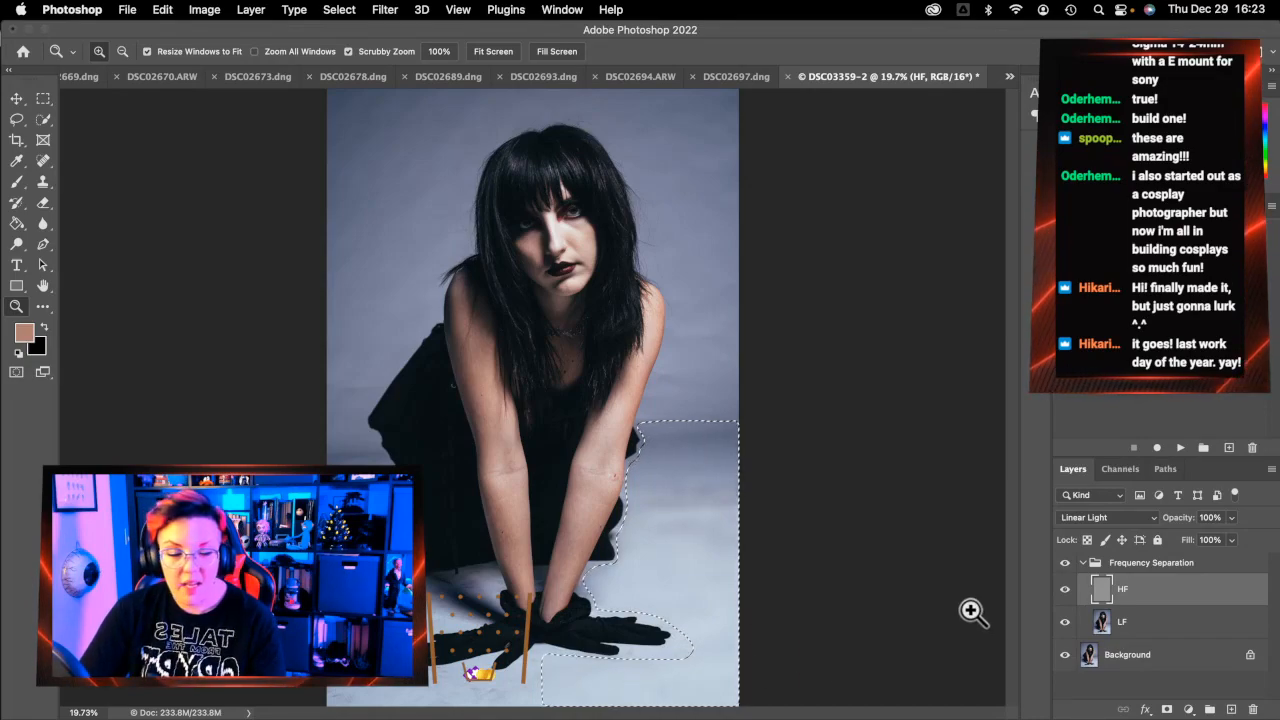
Collapse the Frequency Separation group, close DSC03359-2 without saving, and zoom into DSC02697.dng
{"action": "left_click", "coordinate": [1086, 566]}
{"action": "left_click", "coordinate": [702, 76]}
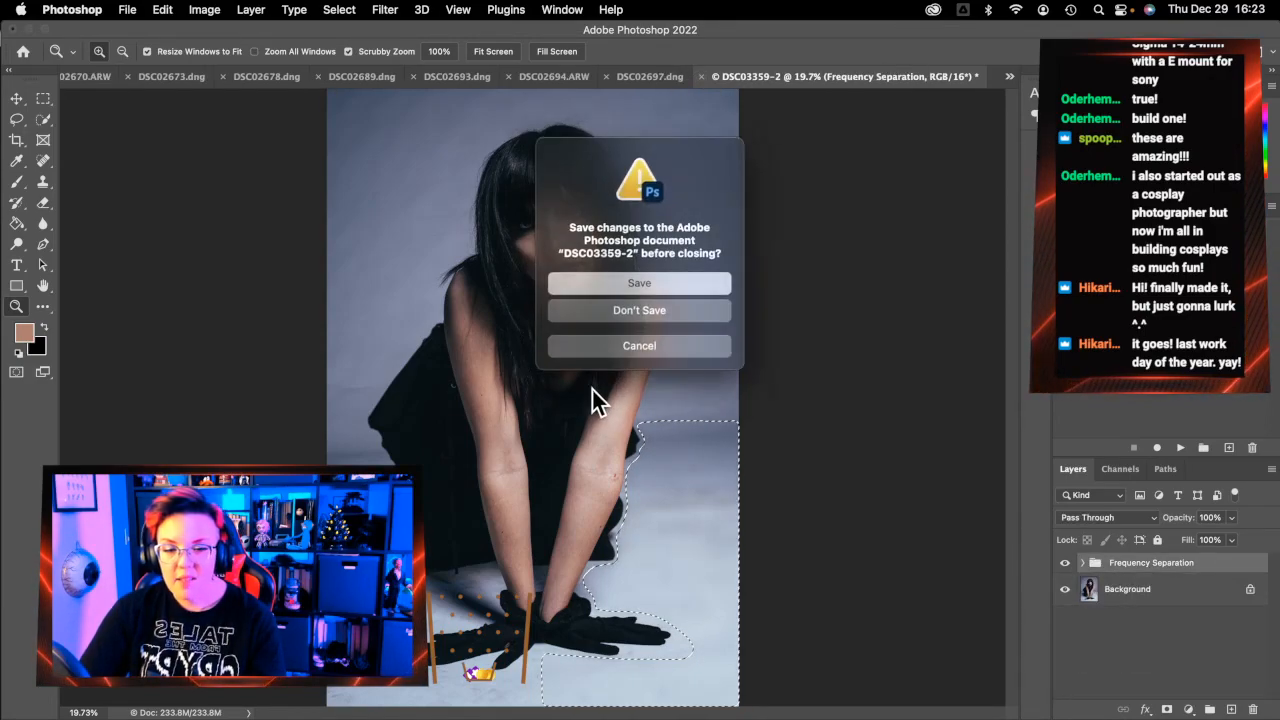
{"action": "left_click", "coordinate": [612, 312]}
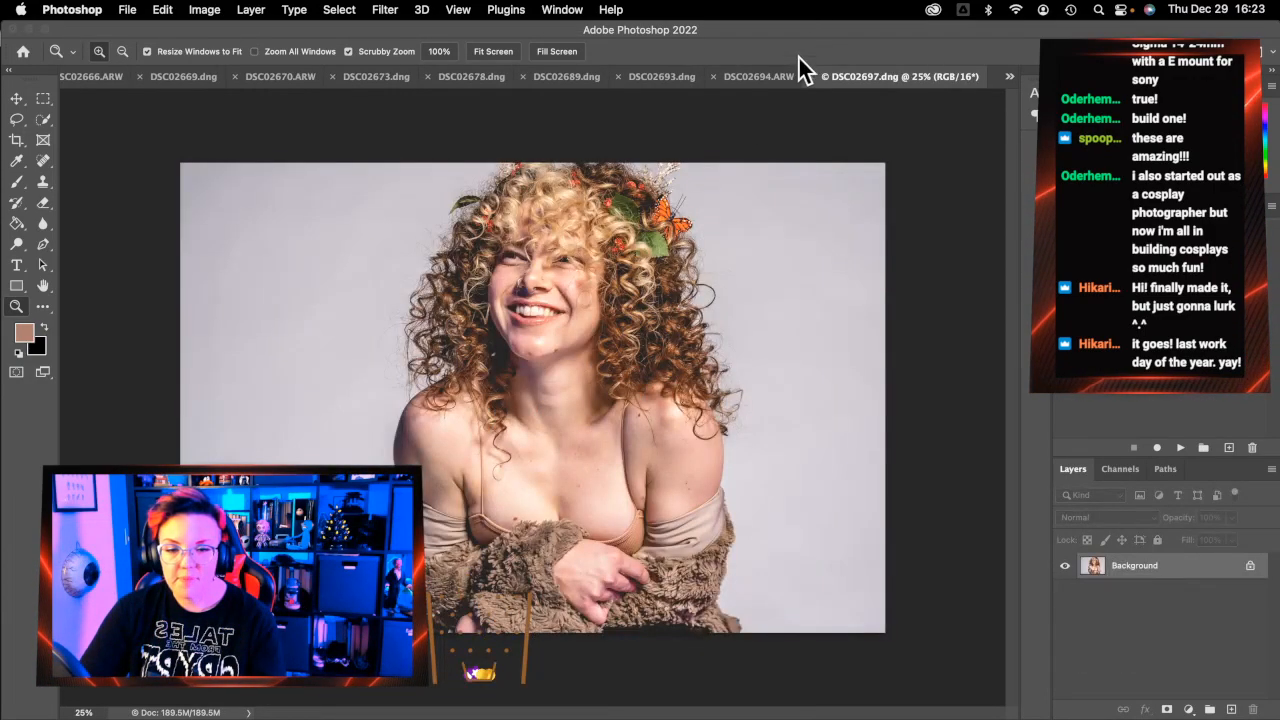
{"action": "left_click", "coordinate": [586, 522]}
{"action": "left_click", "coordinate": [589, 521]}
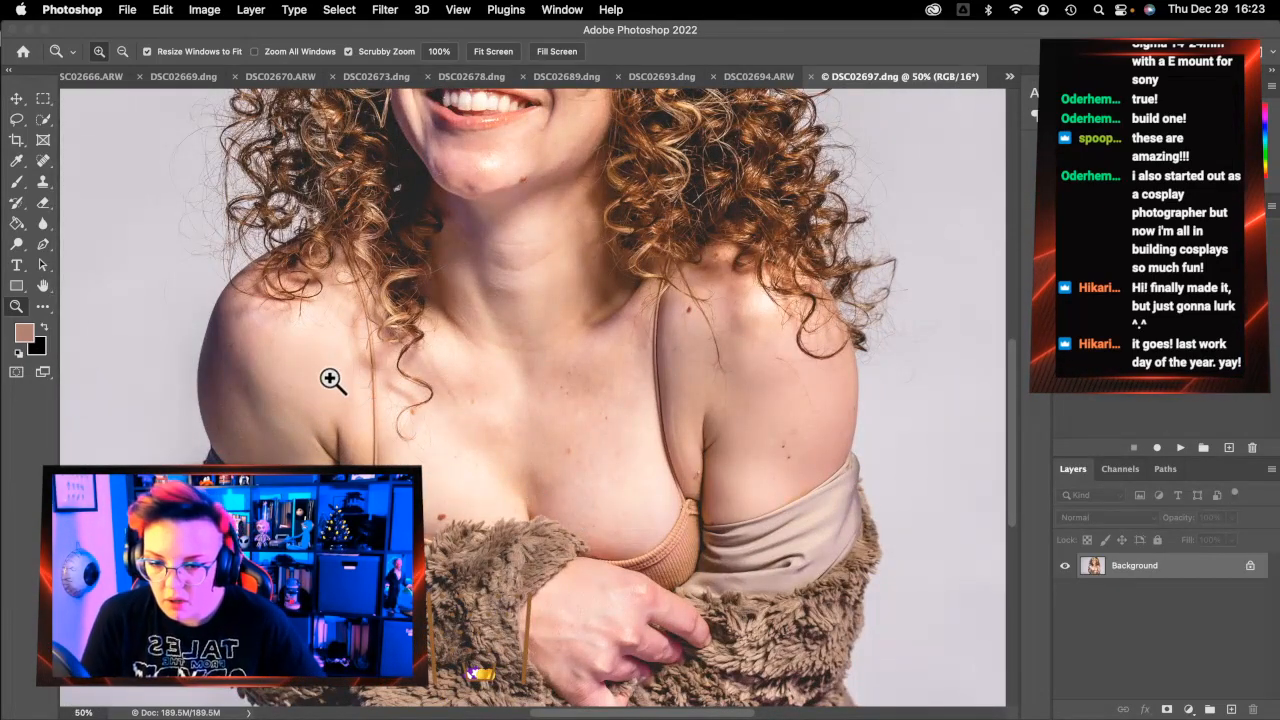
Spot-heal the face spot, the jaw-edge blemish, the dark chin spots and the jawline marks
{"action": "left_click", "coordinate": [43, 161]}
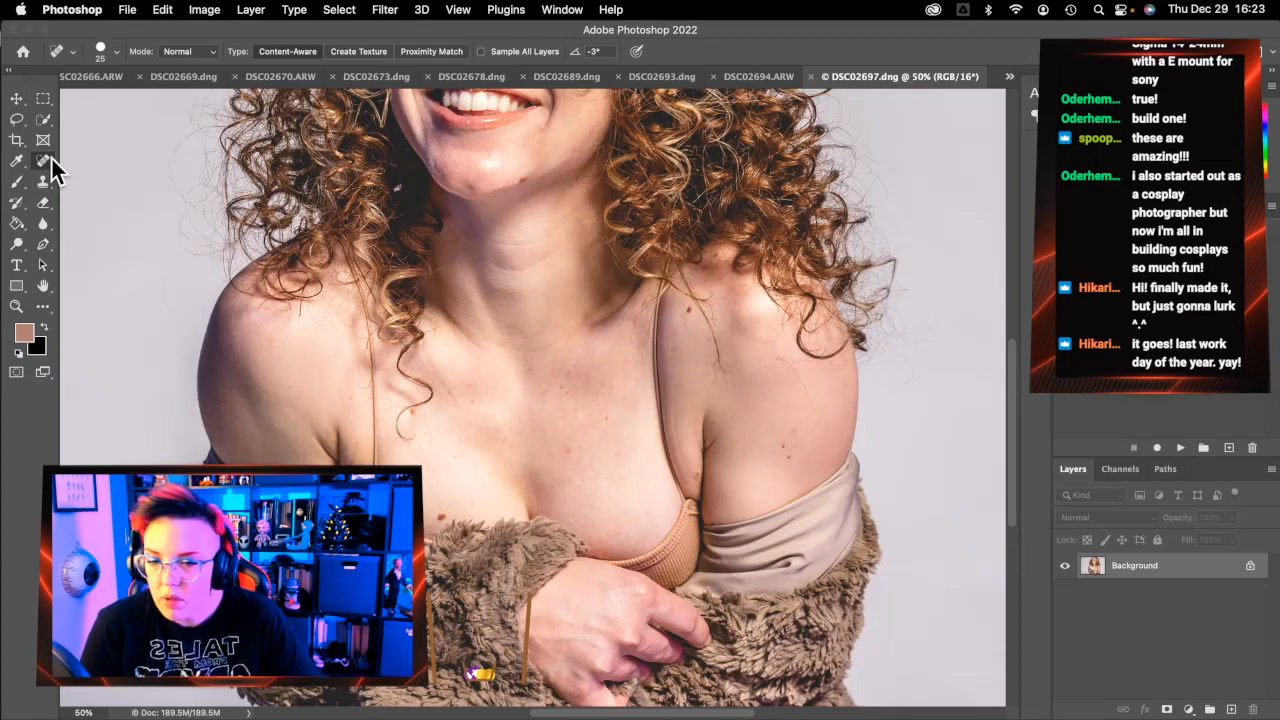
{"action": "scroll", "coordinate": [522, 411], "scroll_direction": "up", "scroll_amount": 5}
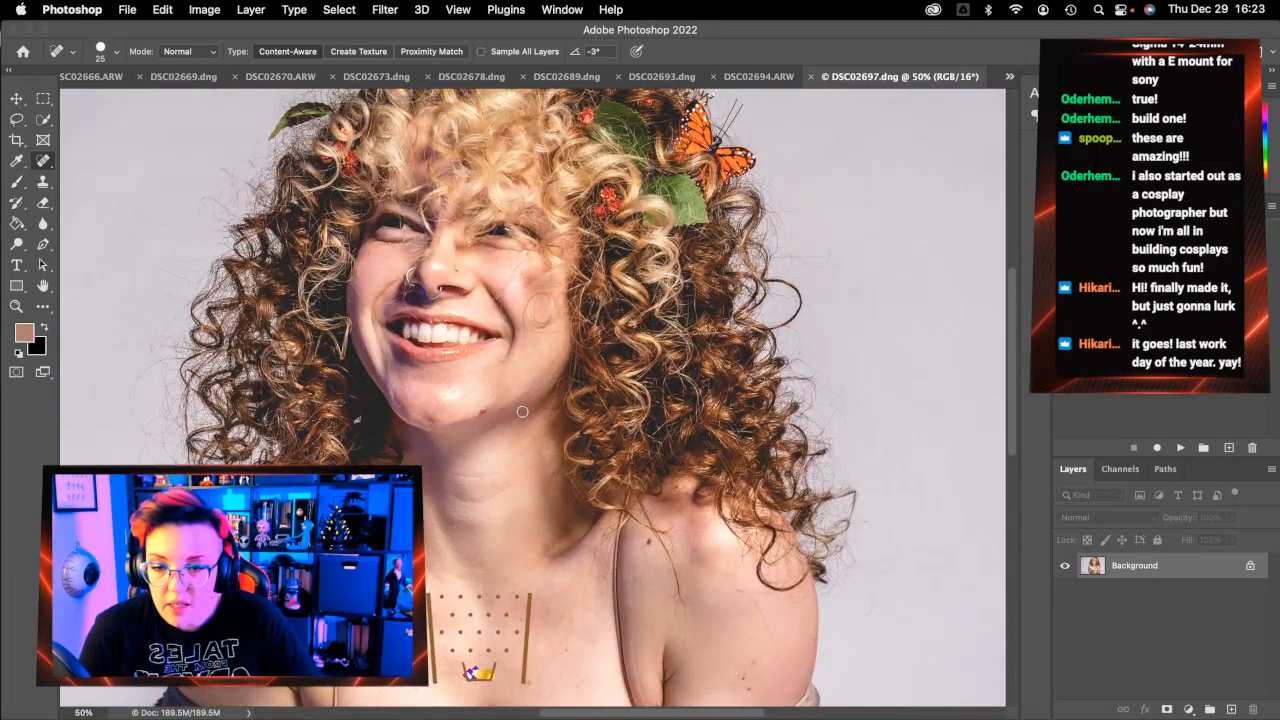
{"action": "left_click", "coordinate": [370, 251]}
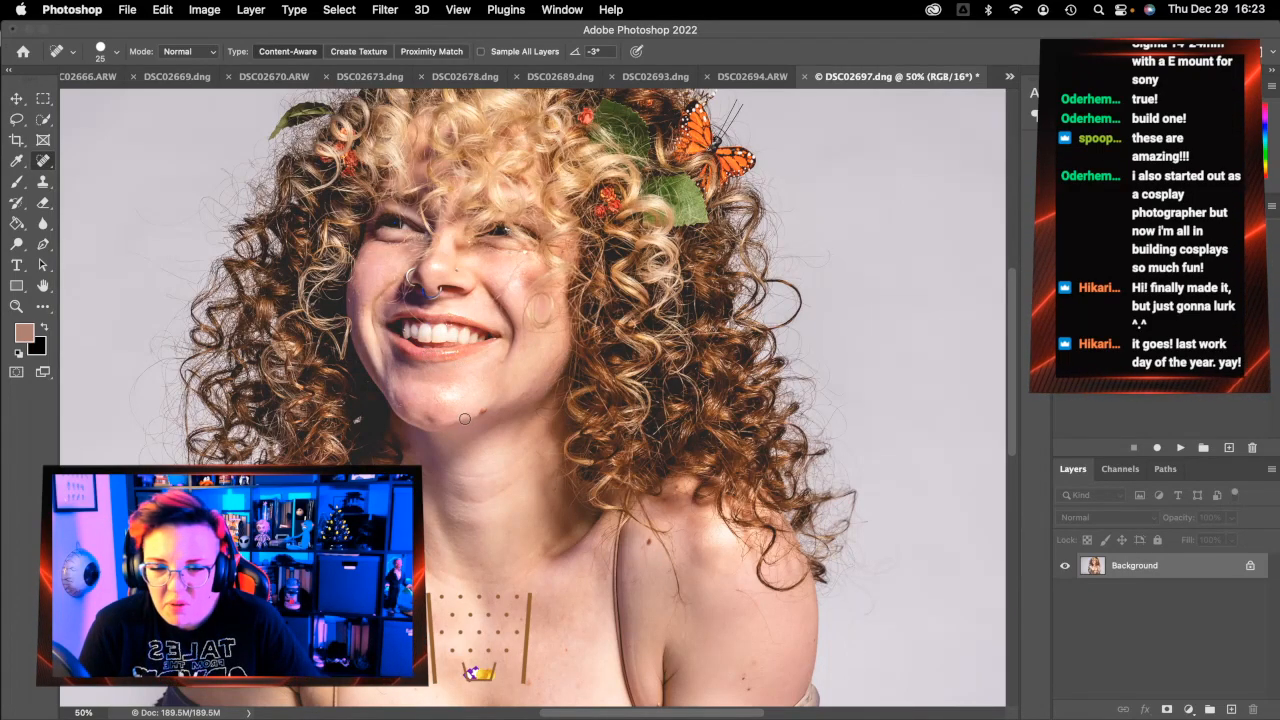
{"action": "scroll", "coordinate": [481, 515], "scroll_direction": "down", "scroll_amount": 3}
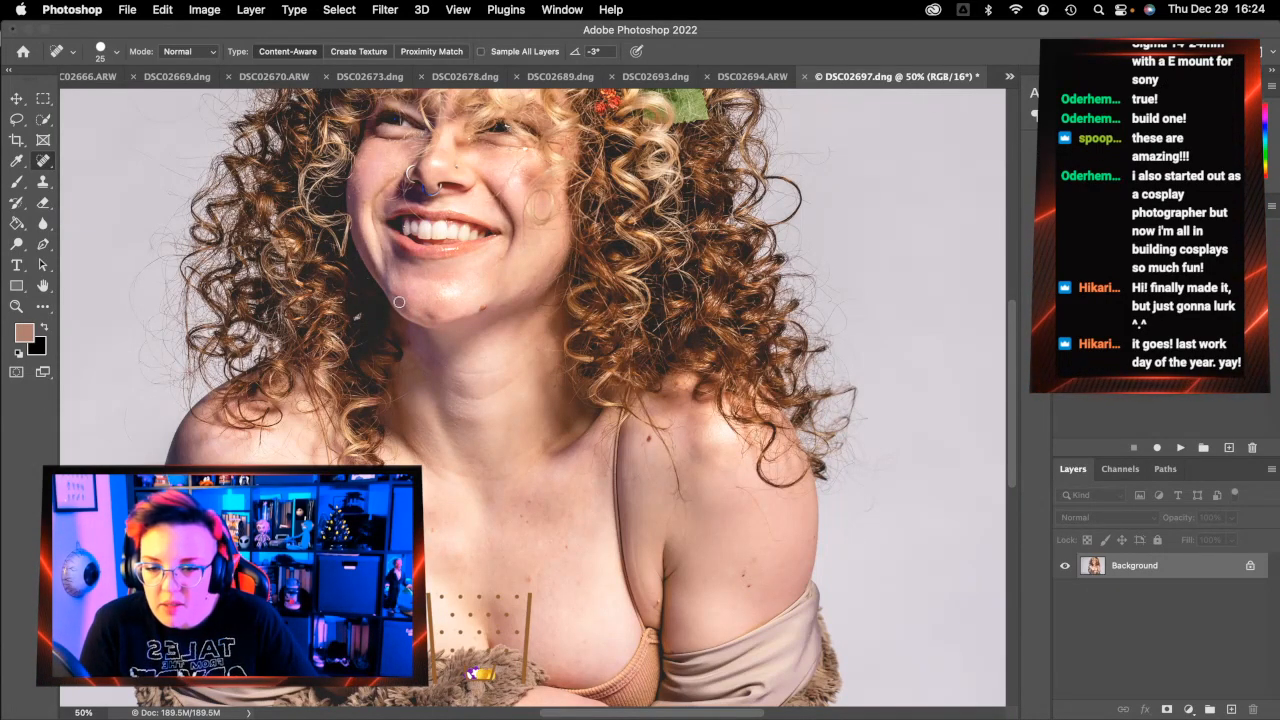
{"action": "left_click_drag", "start_coordinate": [394, 296], "coordinate": [403, 301]}
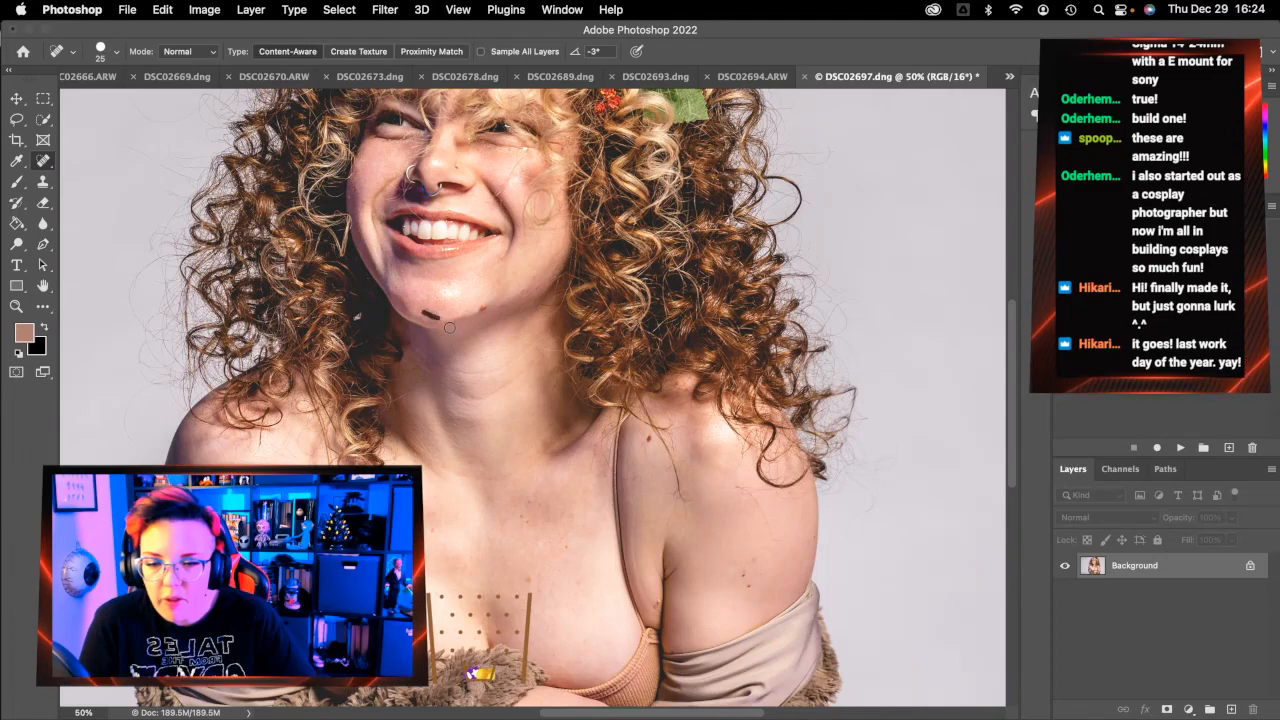
{"action": "left_click_drag", "start_coordinate": [449, 324], "coordinate": [436, 321]}
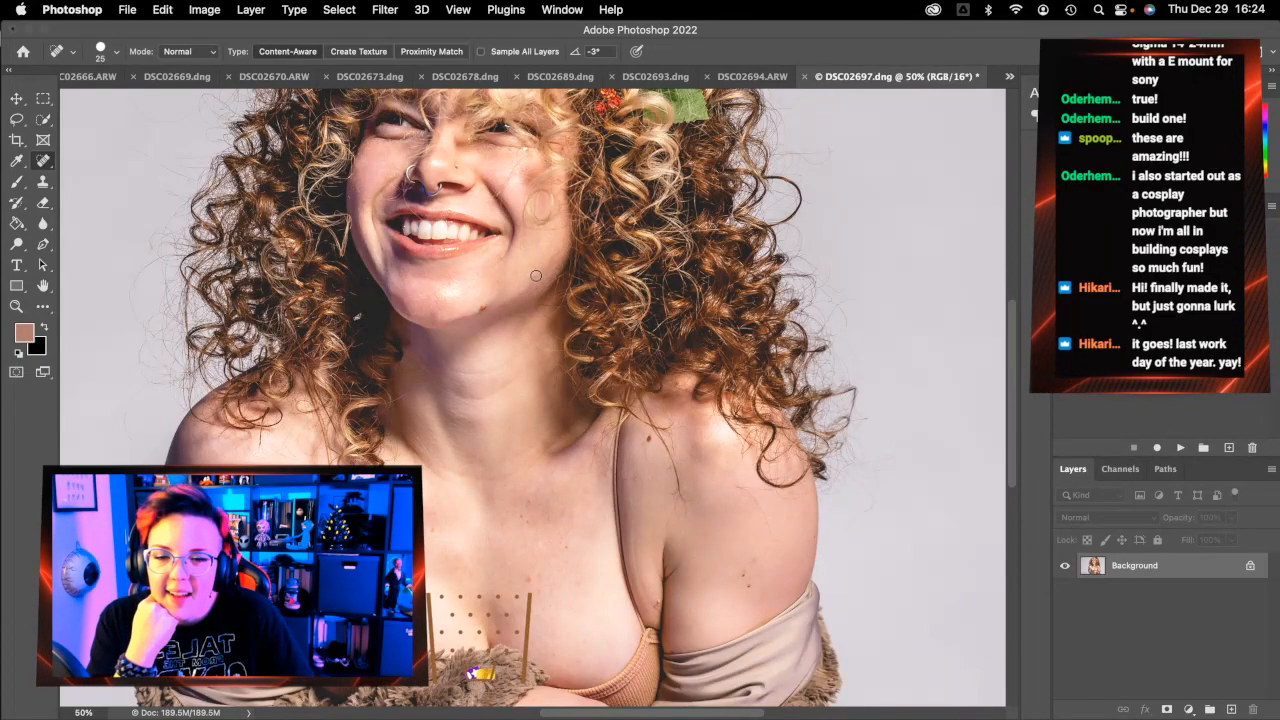
{"action": "left_click_drag", "start_coordinate": [540, 289], "coordinate": [509, 304]}
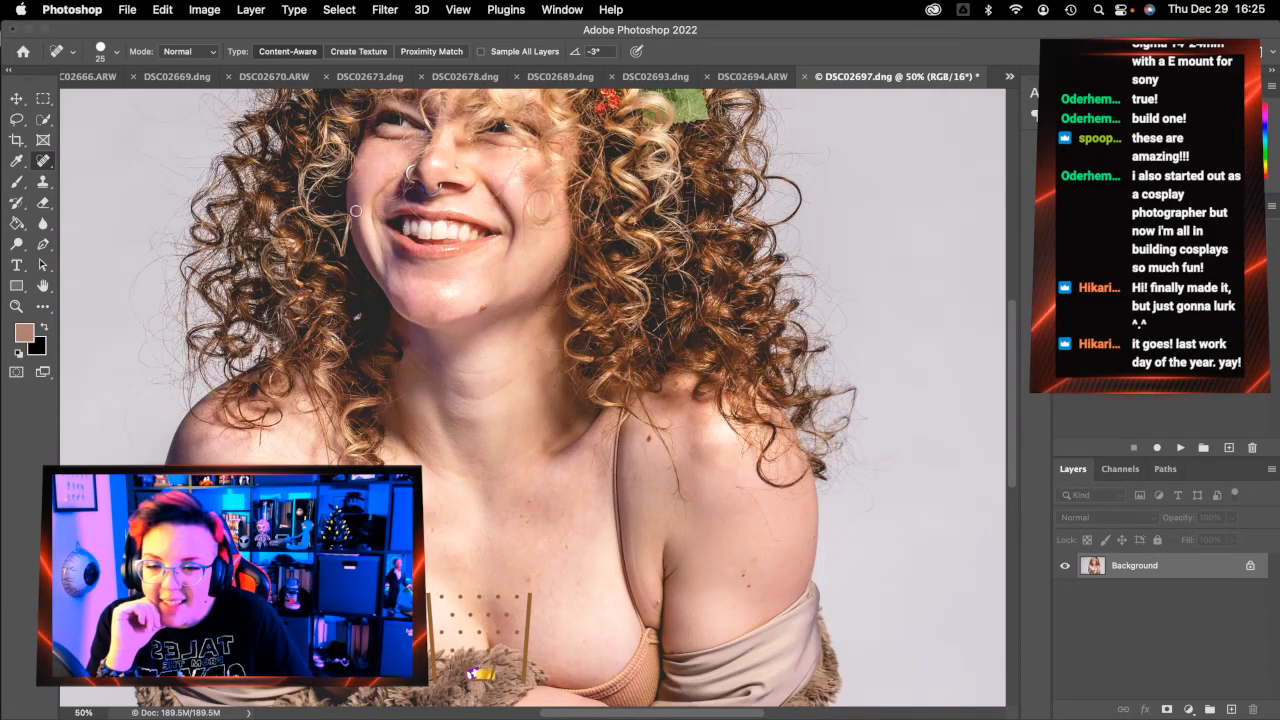
{"action": "left_click", "coordinate": [437, 316]}
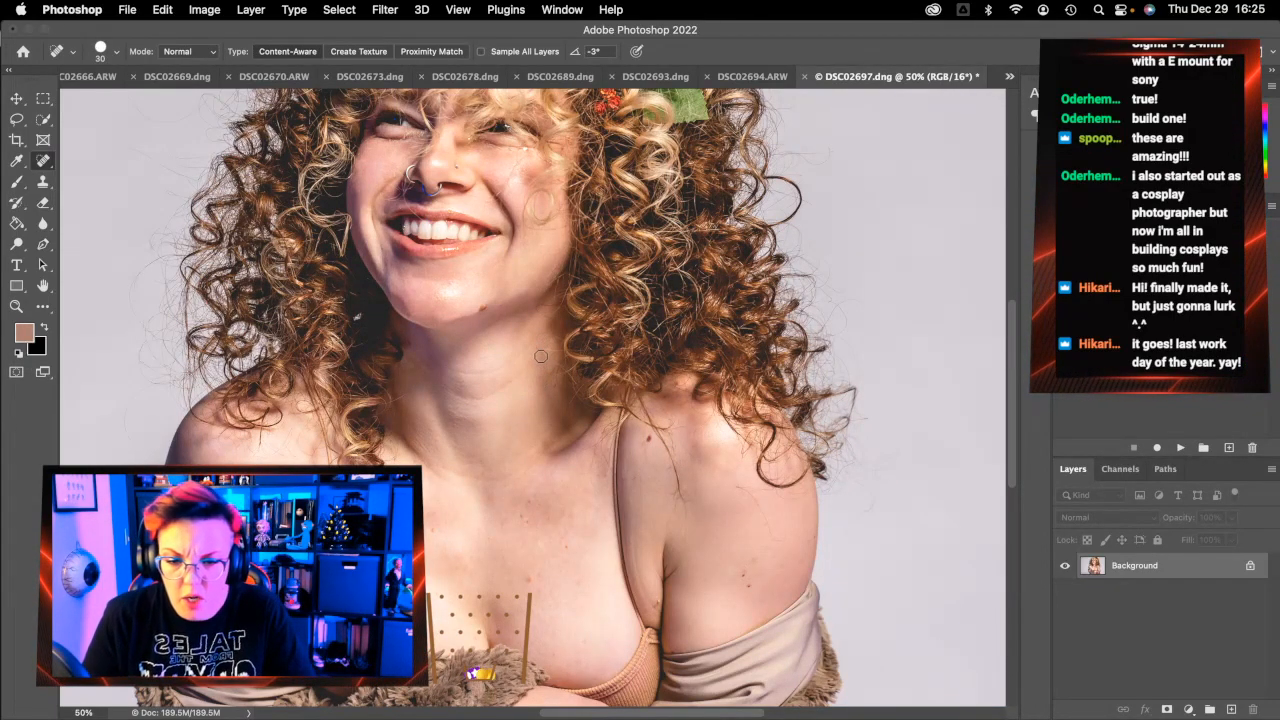
Heal the marks across the chest, the neck blemishes, and the shoulder marks
{"action": "mouse_move", "coordinate": [536, 357]}
{"action": "left_mouse_down"}
{"action": "mouse_move", "coordinate": [486, 399]}
{"action": "mouse_move", "coordinate": [440, 386]}
{"action": "left_mouse_up"}
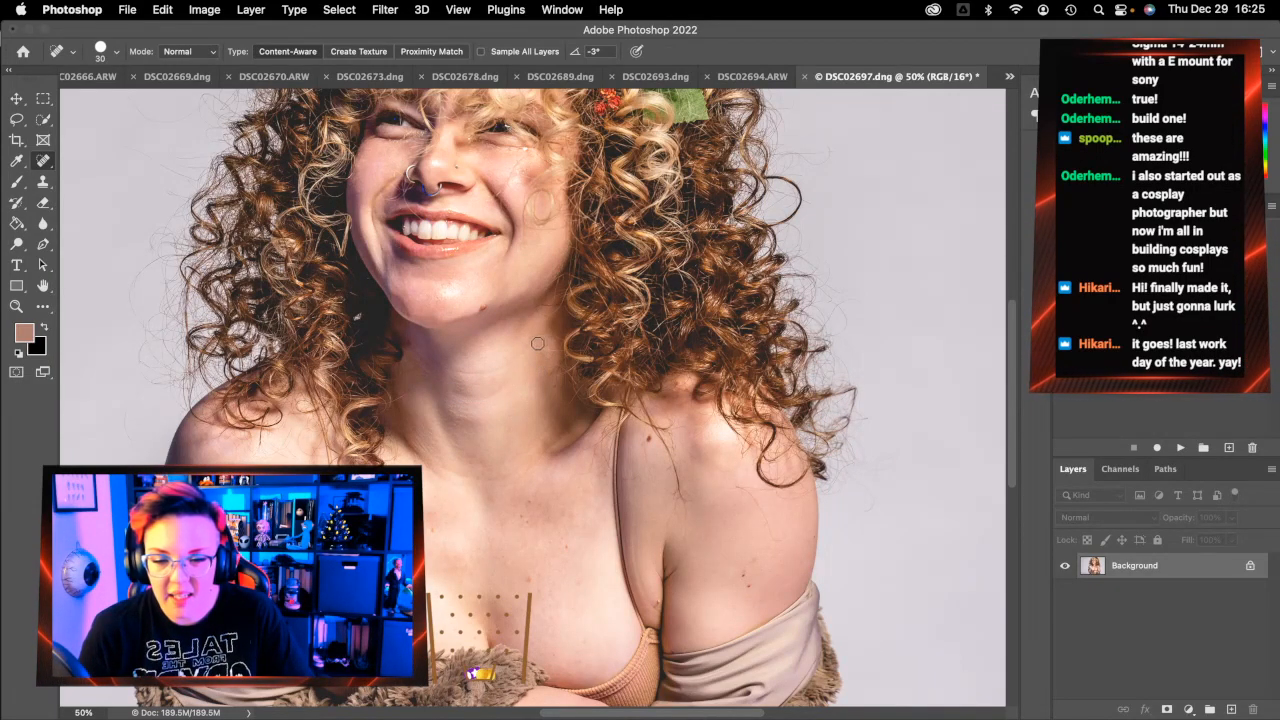
{"action": "mouse_move", "coordinate": [530, 346]}
{"action": "left_mouse_down"}
{"action": "mouse_move", "coordinate": [472, 376]}
{"action": "mouse_move", "coordinate": [428, 362]}
{"action": "mouse_move", "coordinate": [437, 375]}
{"action": "left_mouse_up"}
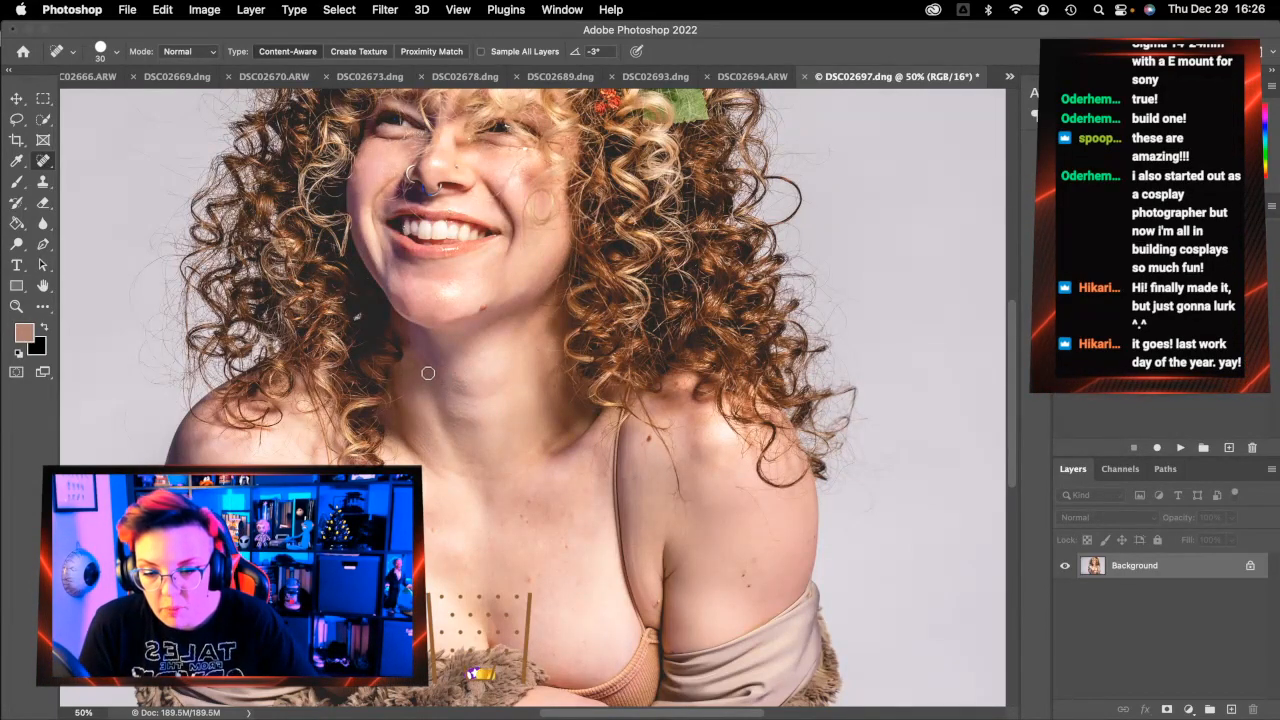
{"action": "mouse_move", "coordinate": [444, 367]}
{"action": "left_mouse_down"}
{"action": "mouse_move", "coordinate": [401, 360]}
{"action": "mouse_move", "coordinate": [472, 396]}
{"action": "mouse_move", "coordinate": [521, 369]}
{"action": "mouse_move", "coordinate": [455, 391]}
{"action": "left_mouse_up"}
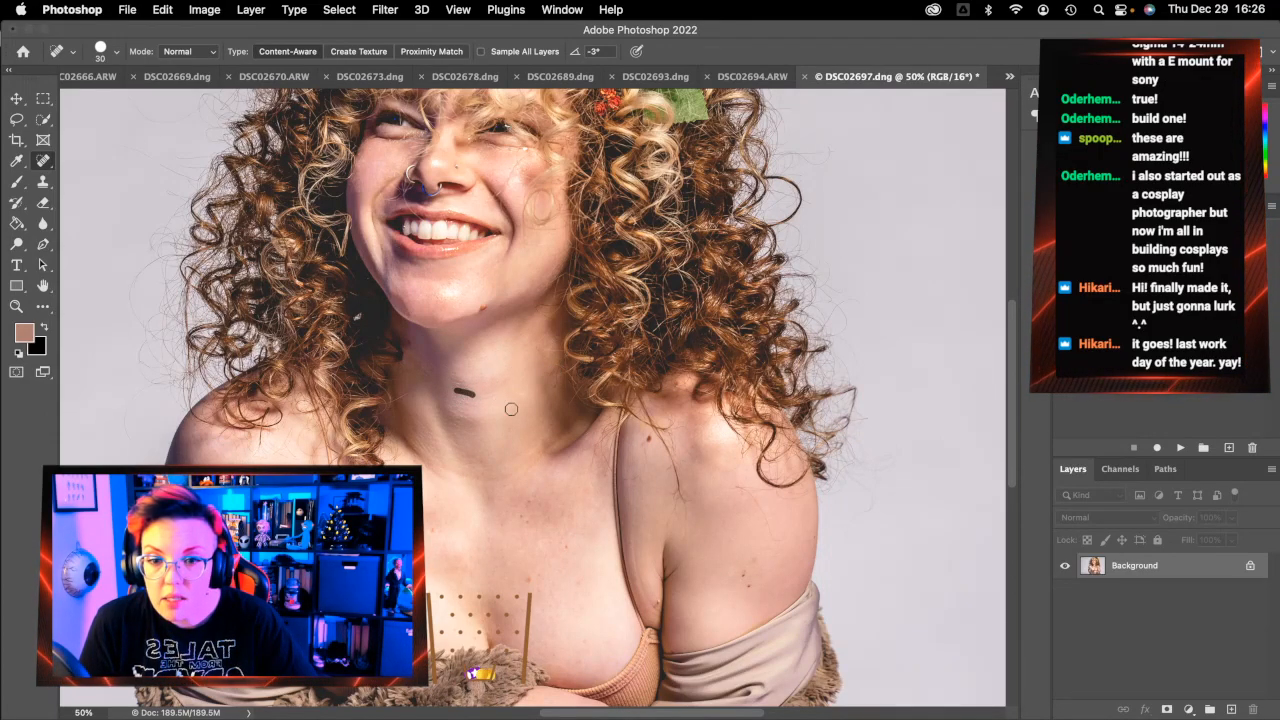
{"action": "left_click", "coordinate": [461, 394]}
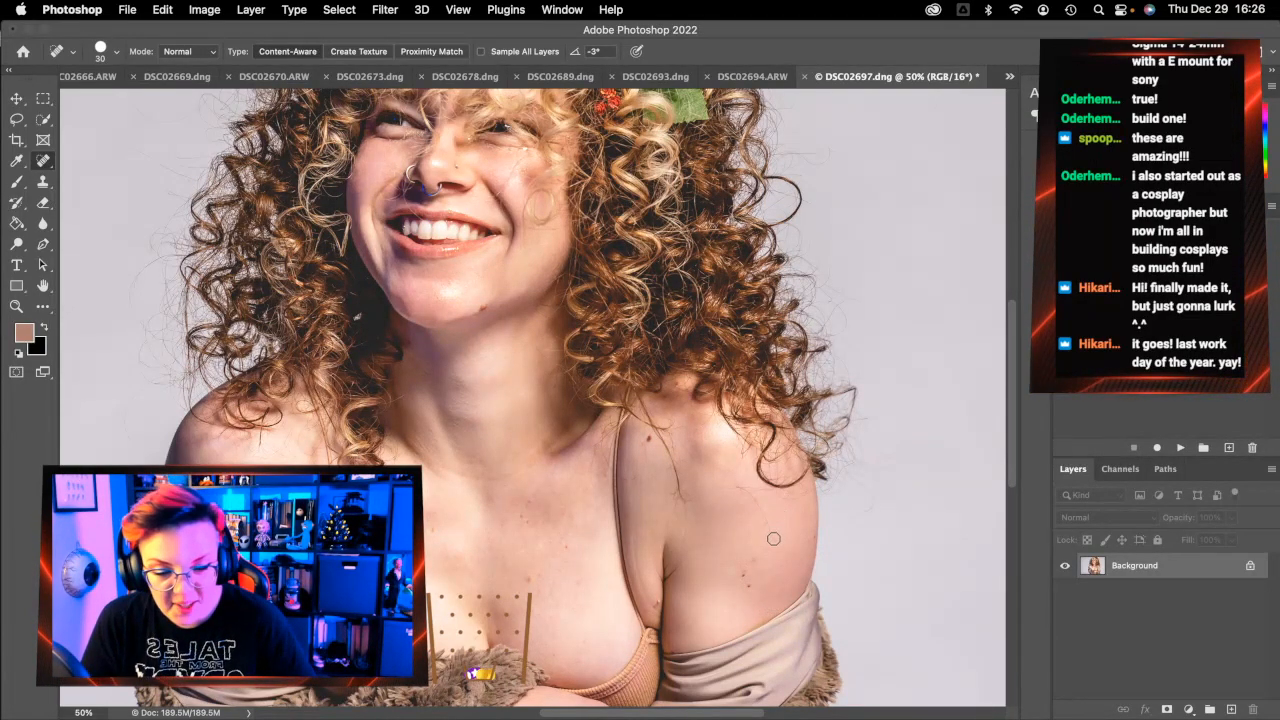
{"action": "mouse_move", "coordinate": [768, 545]}
{"action": "left_mouse_down"}
{"action": "mouse_move", "coordinate": [762, 510]}
{"action": "mouse_move", "coordinate": [737, 487]}
{"action": "mouse_move", "coordinate": [779, 490]}
{"action": "left_mouse_up"}
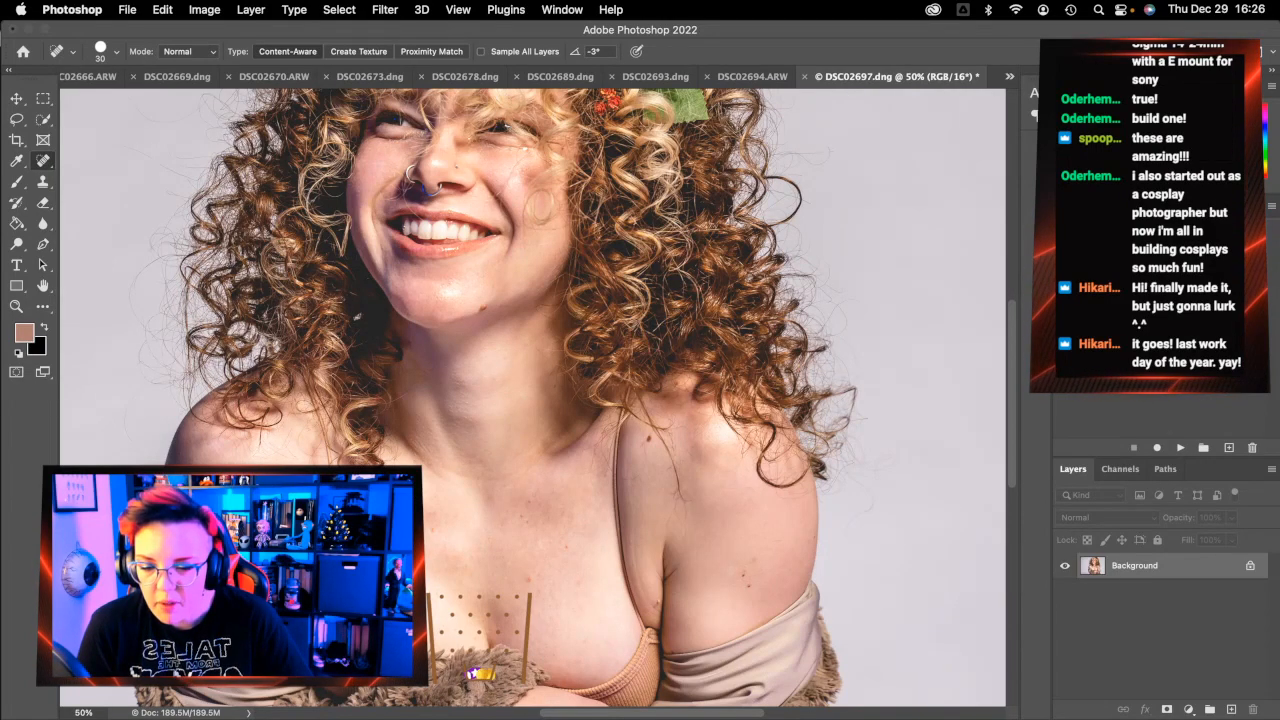
Heal the collarbone marks and the dark spot on the chin
{"action": "scroll", "coordinate": [530, 400], "scroll_direction": "down", "scroll_amount": 1}
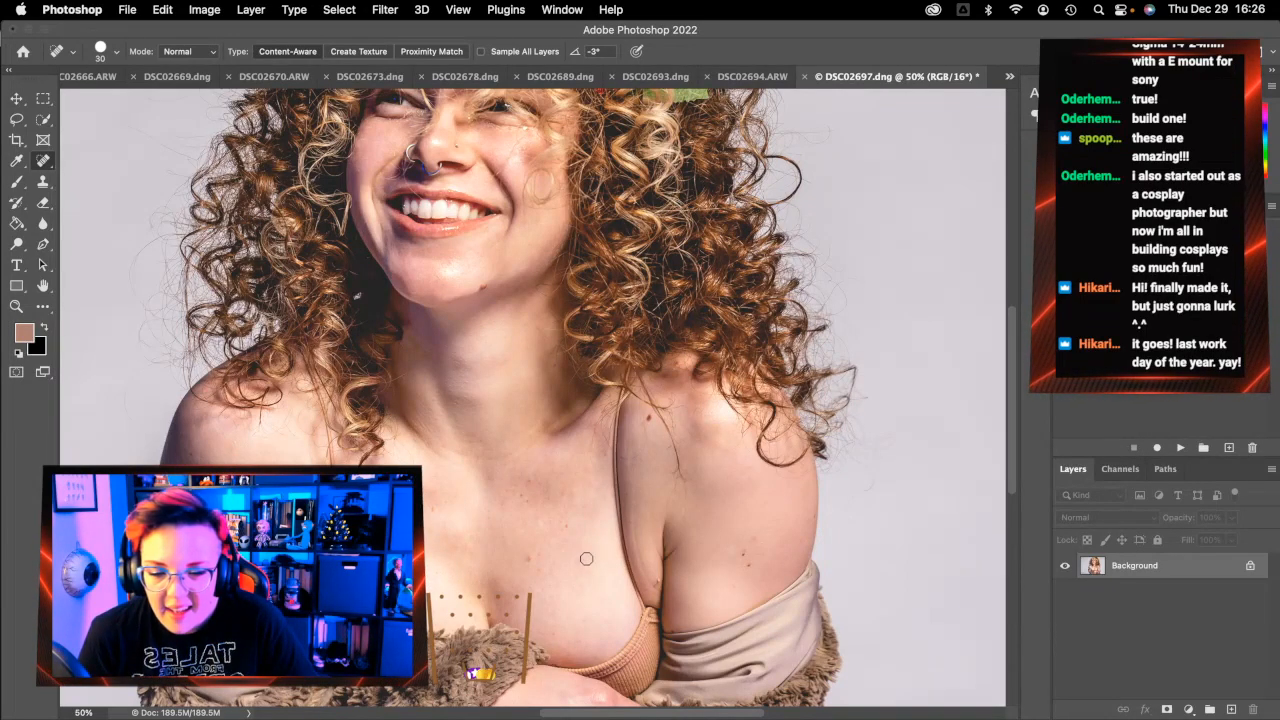
{"action": "mouse_move", "coordinate": [535, 444]}
{"action": "left_mouse_down"}
{"action": "mouse_move", "coordinate": [510, 463]}
{"action": "mouse_move", "coordinate": [536, 421]}
{"action": "mouse_move", "coordinate": [475, 442]}
{"action": "mouse_move", "coordinate": [500, 457]}
{"action": "mouse_move", "coordinate": [453, 452]}
{"action": "left_mouse_up"}
{"action": "scroll", "coordinate": [585, 563], "scroll_direction": "up", "scroll_amount": 3}
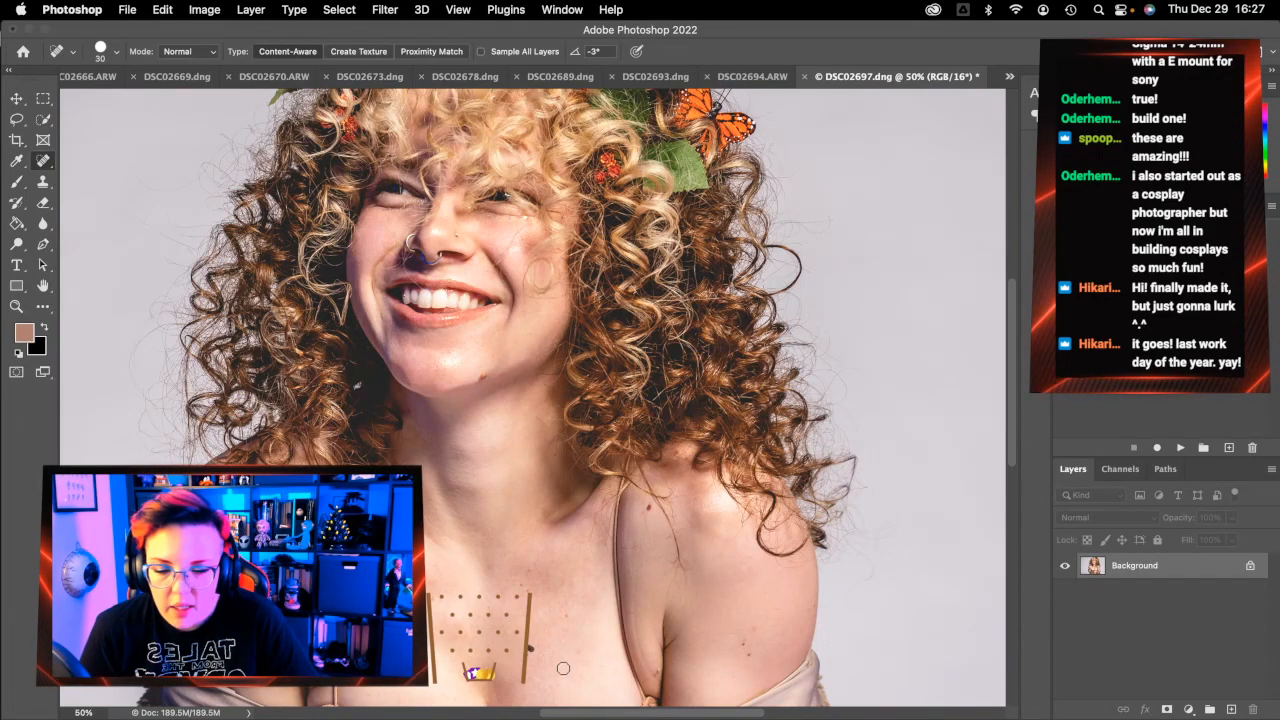
{"action": "scroll", "coordinate": [524, 648], "scroll_direction": "down", "scroll_amount": 3}
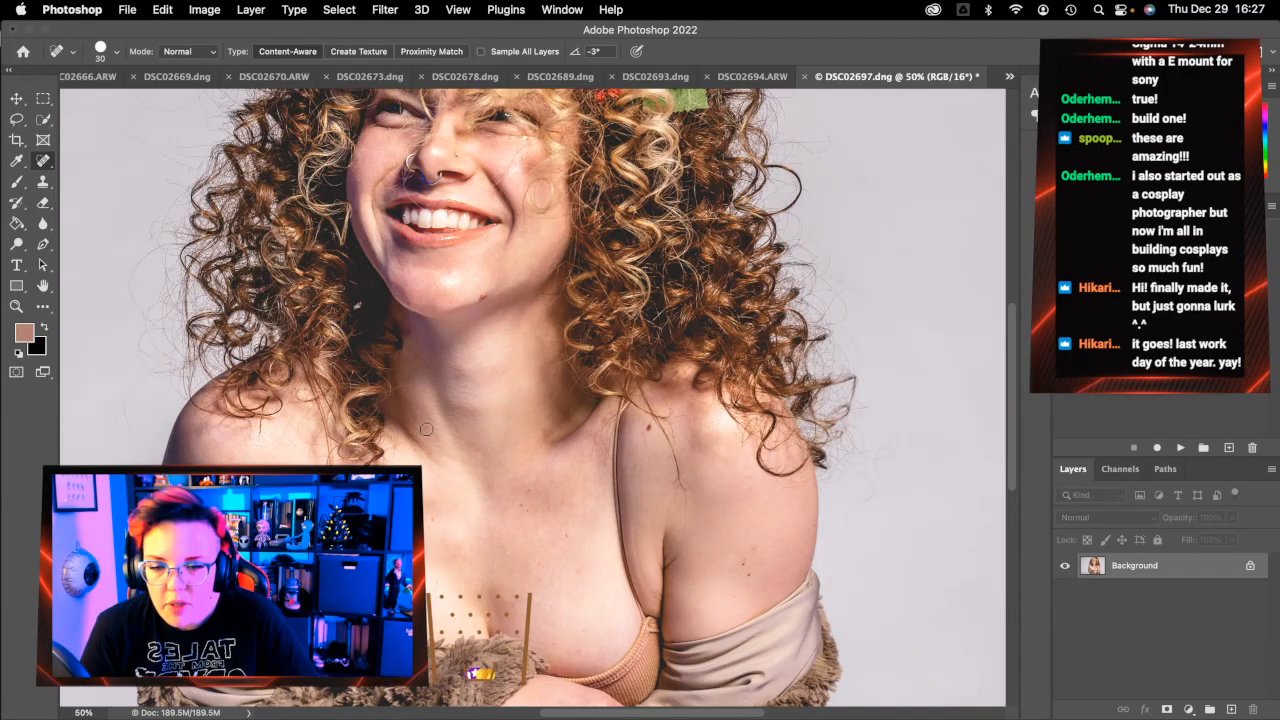
{"action": "scroll", "coordinate": [426, 428], "scroll_direction": "right", "scroll_amount": 2}
{"action": "scroll", "coordinate": [451, 613], "scroll_direction": "up", "scroll_amount": 5}
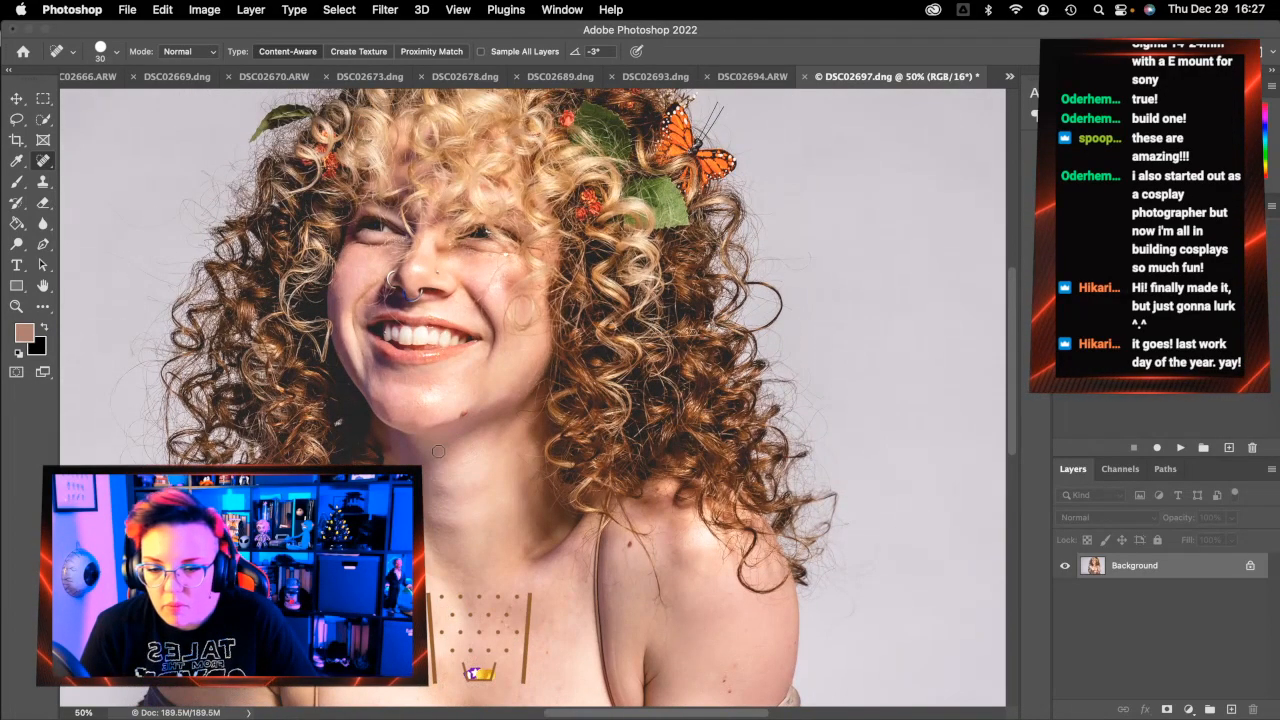
{"action": "left_click", "coordinate": [414, 424]}
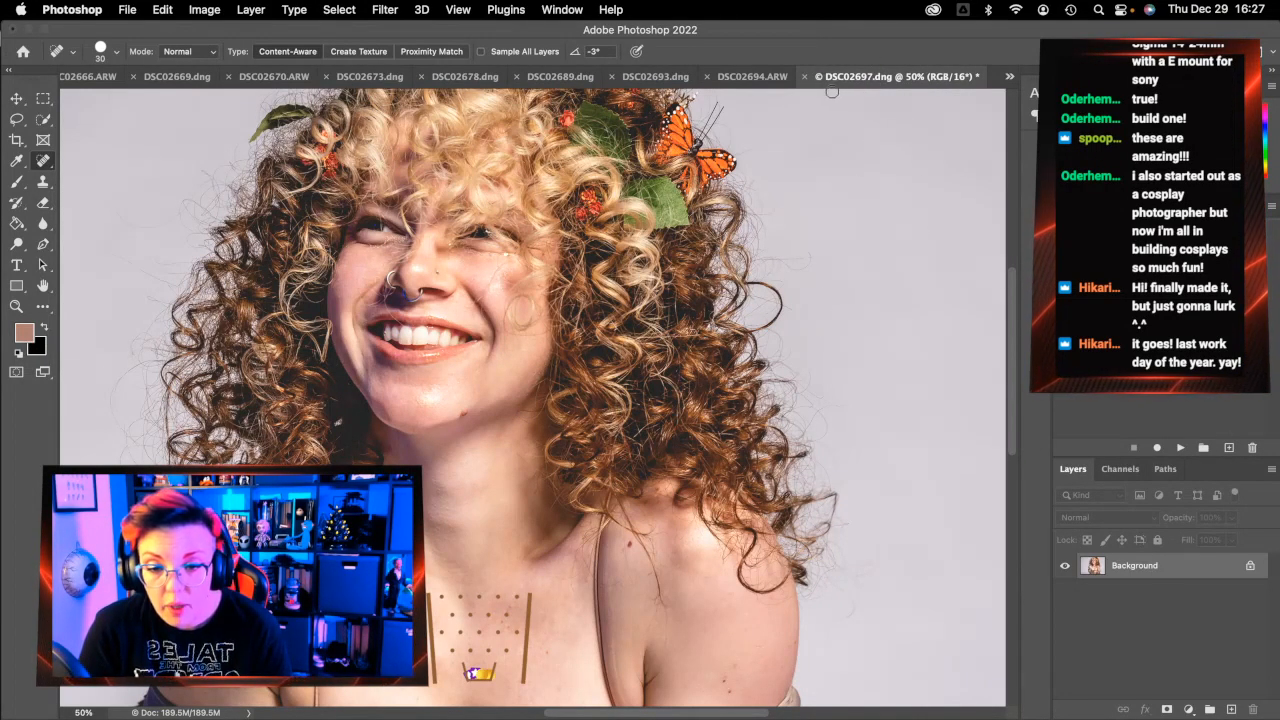
Cancel closing the DSC02697 portrait and shrink the healing brush to 15
{"action": "left_click", "coordinate": [803, 76]}
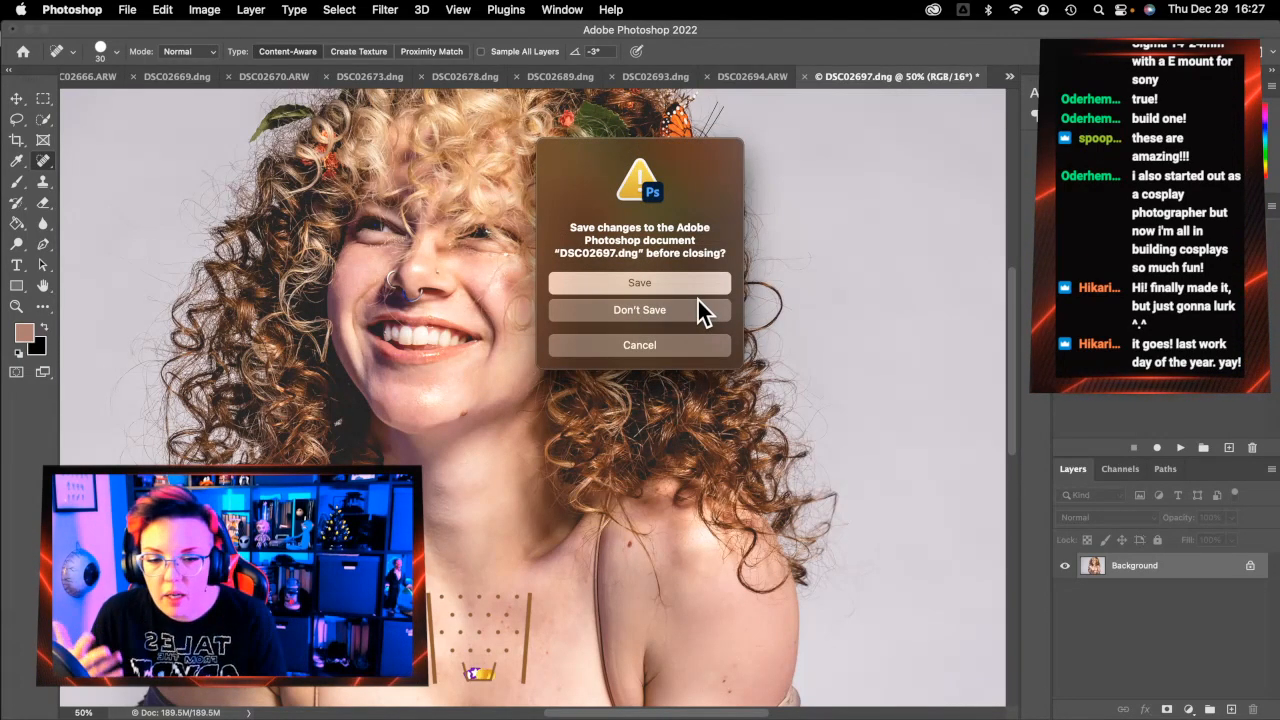
{"action": "left_click", "coordinate": [656, 352]}
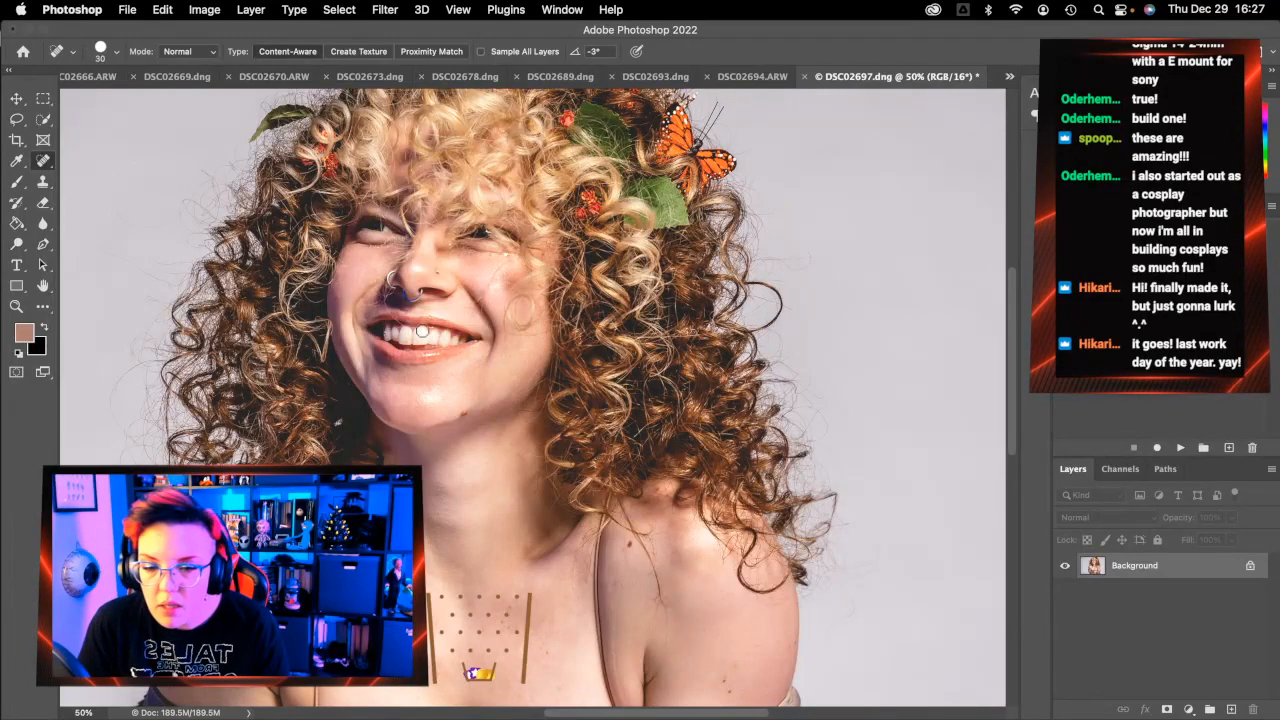
{"action": "key", "text": "bracketleft"}
{"action": "key", "text": "bracketleft"}
{"action": "key", "text": "bracketleft"}
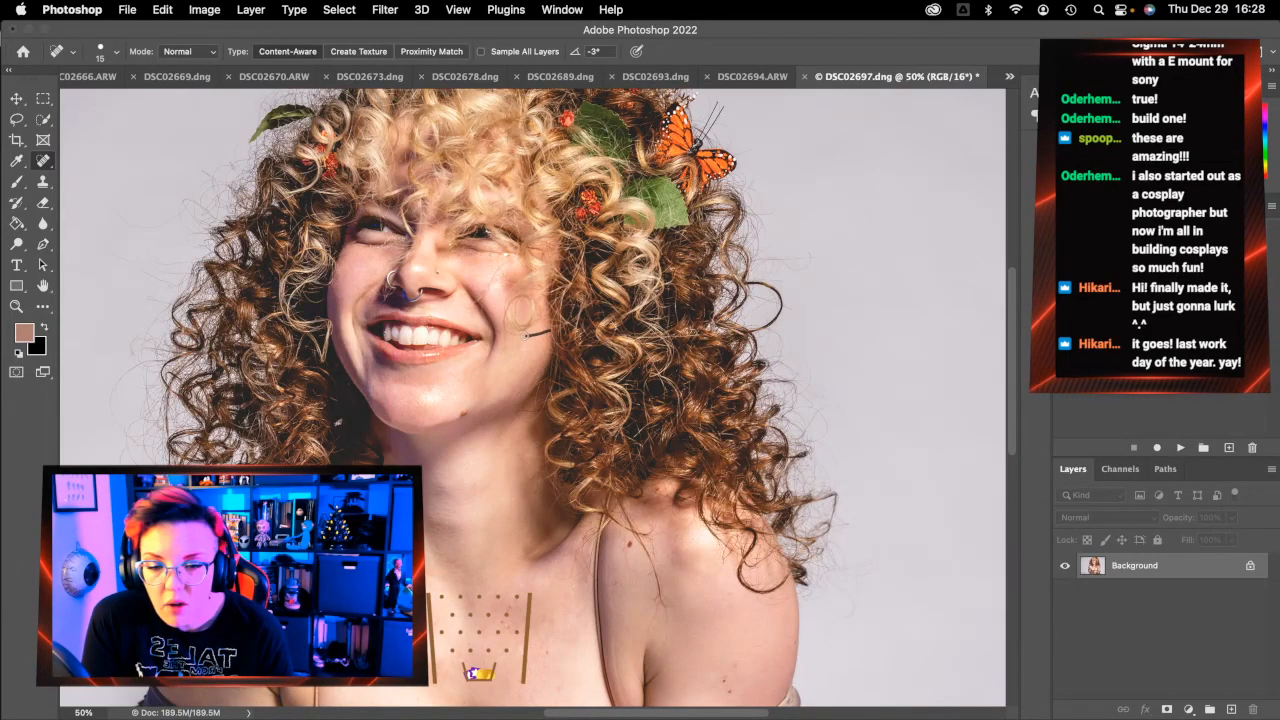
Heal the stray hair marks on the cheek at size 15, enlarge the brush to 25, and close DSC02697
{"action": "left_click_drag", "start_coordinate": [533, 351], "coordinate": [514, 350]}
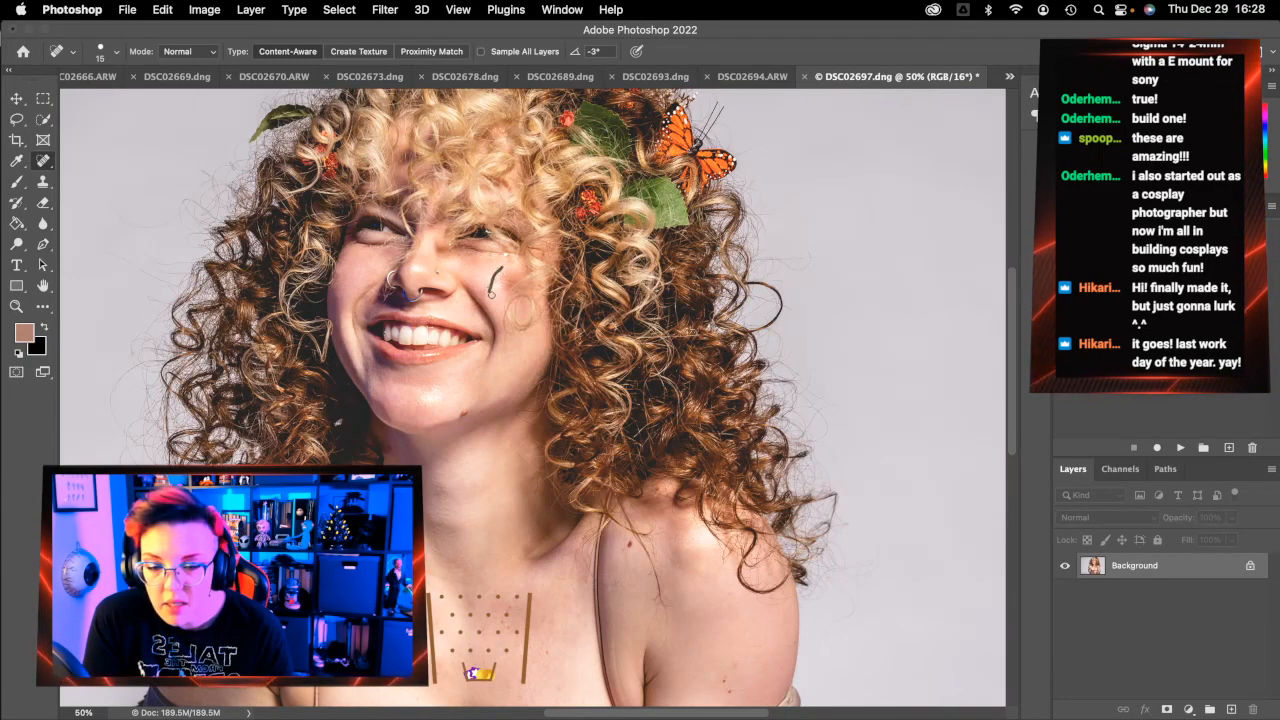
{"action": "left_click", "coordinate": [487, 291]}
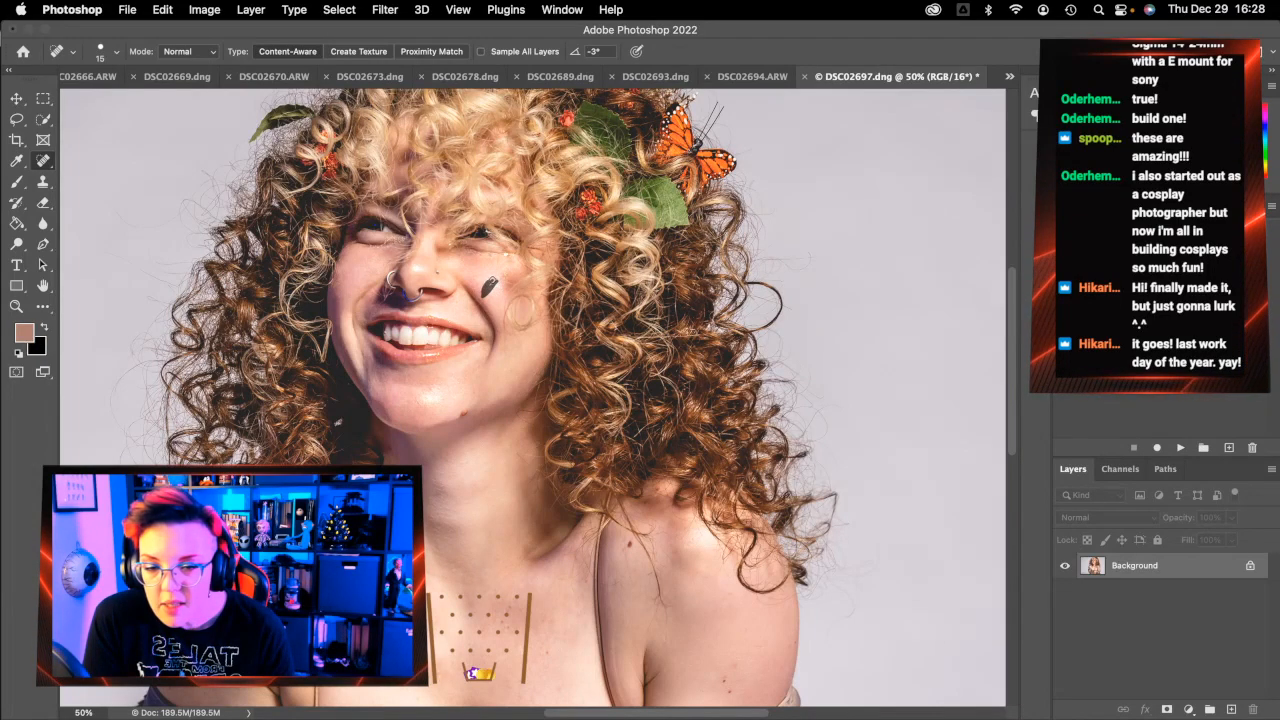
{"action": "key", "text": "bracketright"}
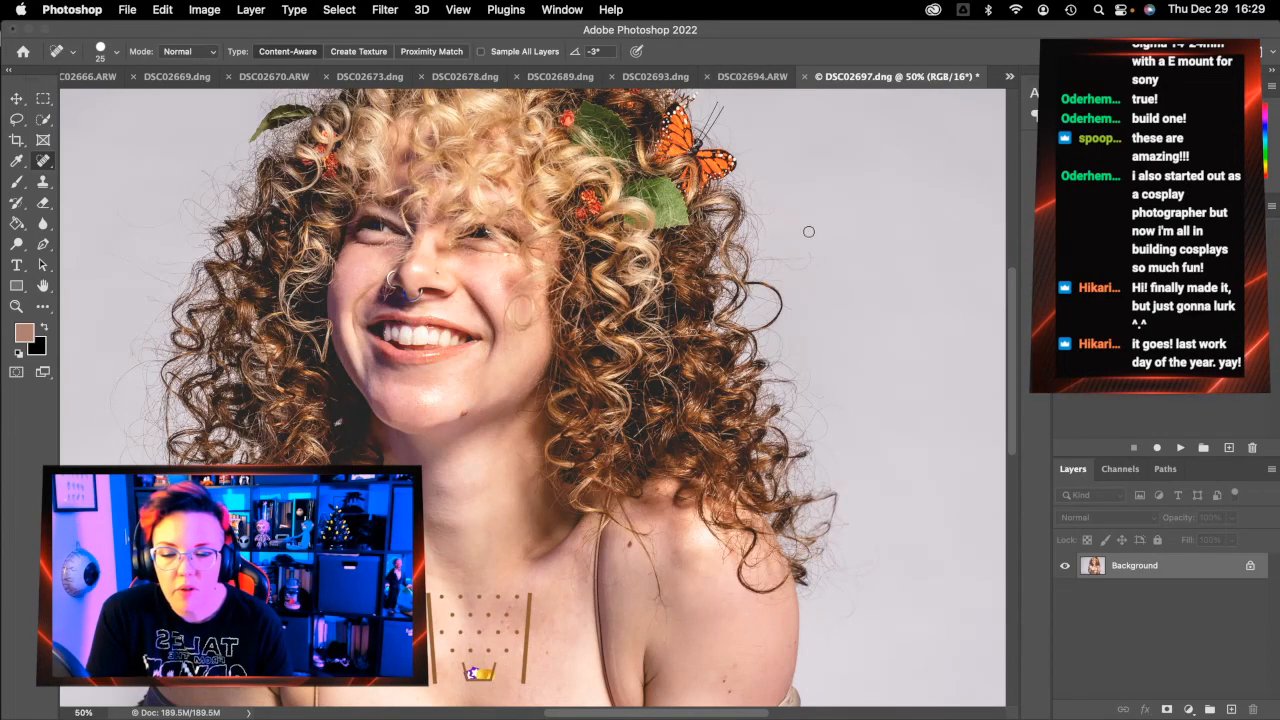
{"action": "left_click", "coordinate": [806, 75]}
Save the retouched portrait as DSC02697-Edit.tif on closing, leaving DSC02694.ARW open
{"action": "left_click", "coordinate": [661, 286]}
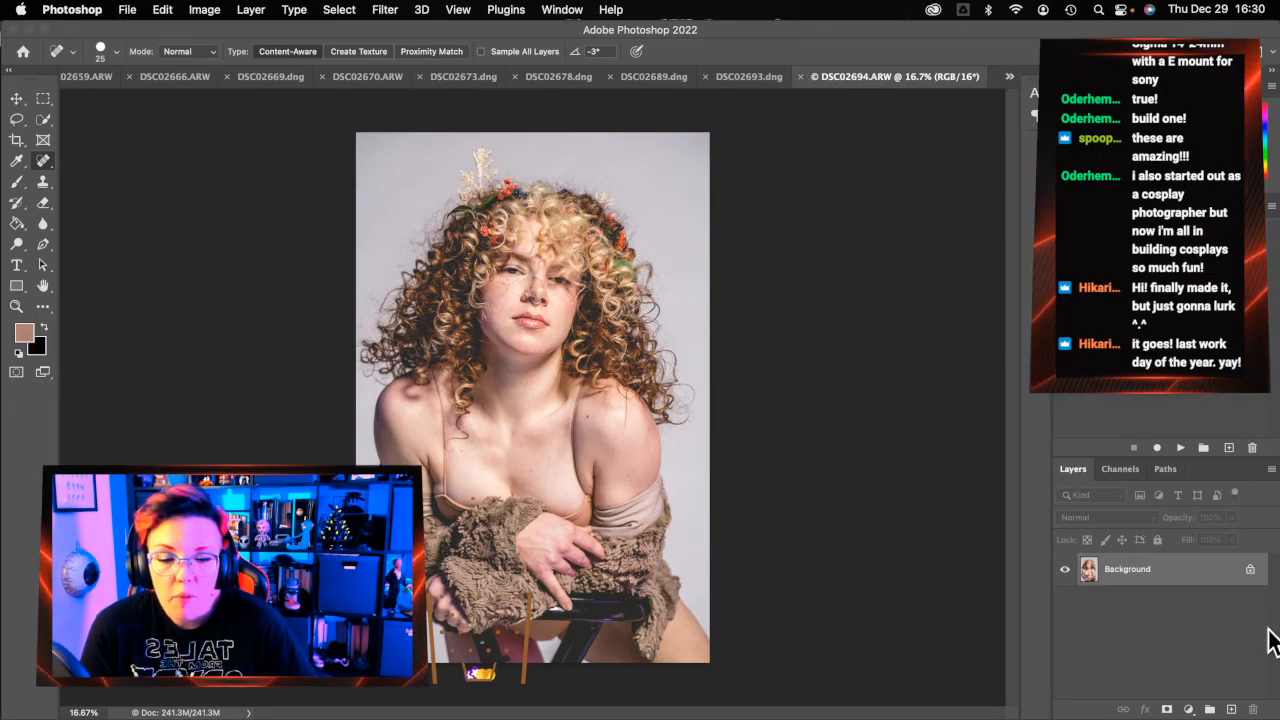
{"action": "left_click", "coordinate": [16, 306]}
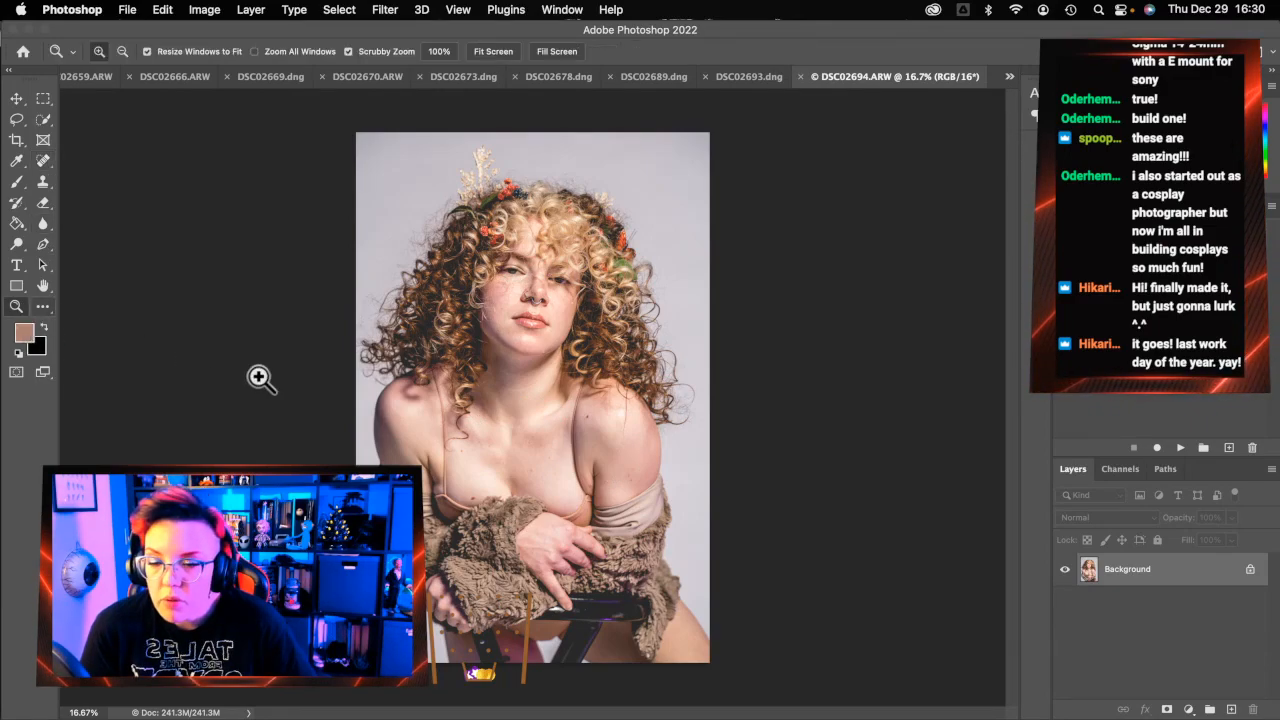
Zoom to 50% on the chest, set the Spot Healing Brush to 35, and heal two chest spots
{"action": "left_click", "coordinate": [514, 495]}
{"action": "left_click", "coordinate": [514, 495]}
{"action": "left_click", "coordinate": [514, 495]}
{"action": "scroll", "coordinate": [563, 495], "scroll_direction": "up", "scroll_amount": 3}
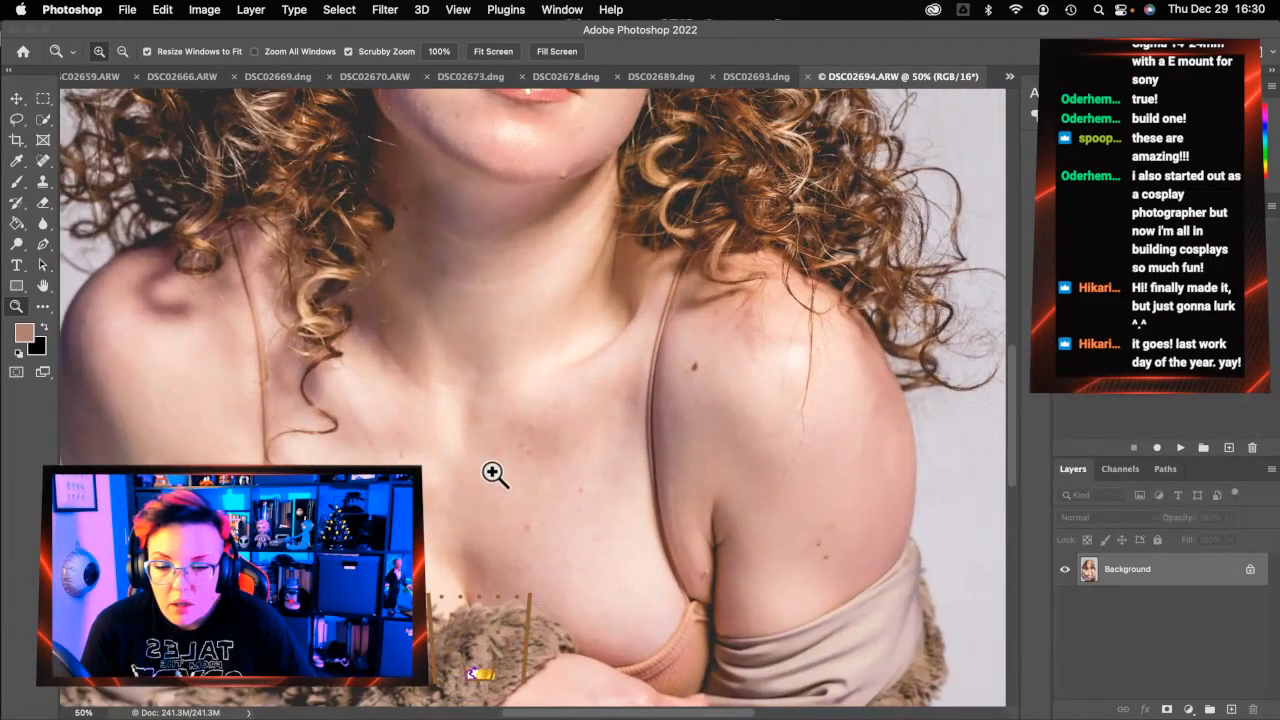
{"action": "left_click", "coordinate": [43, 160]}
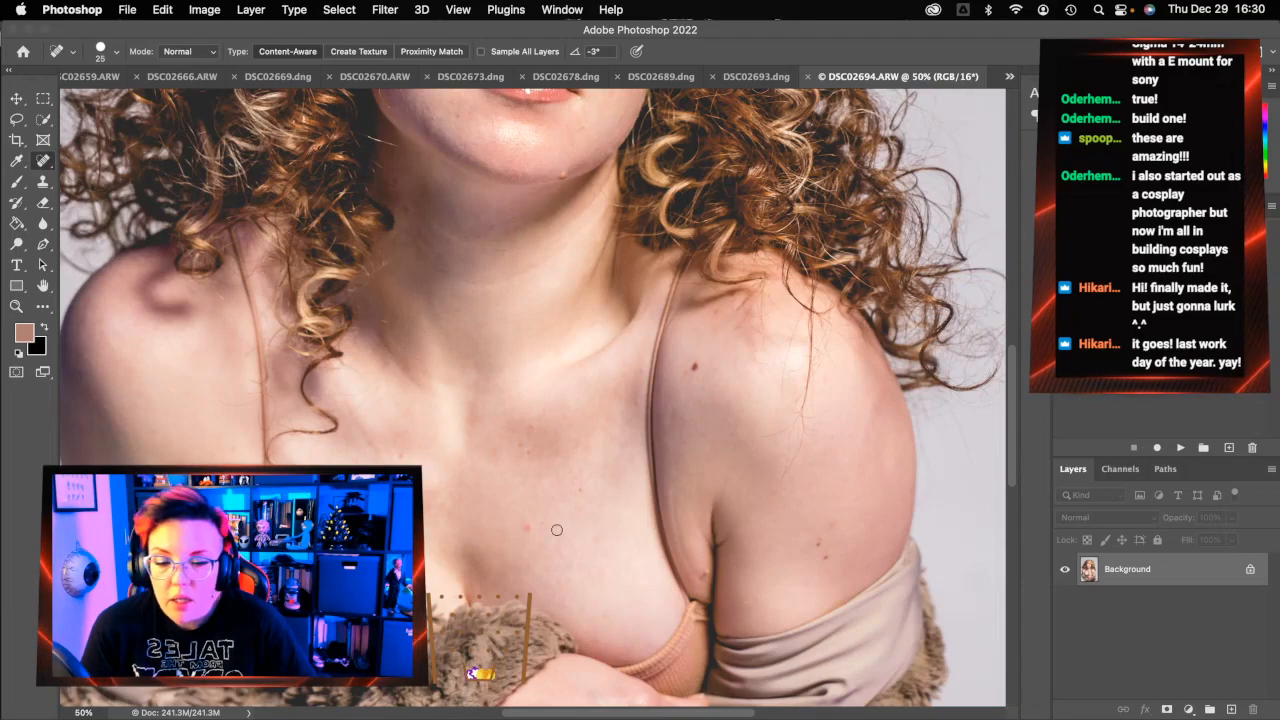
{"action": "key", "text": "bracketright"}
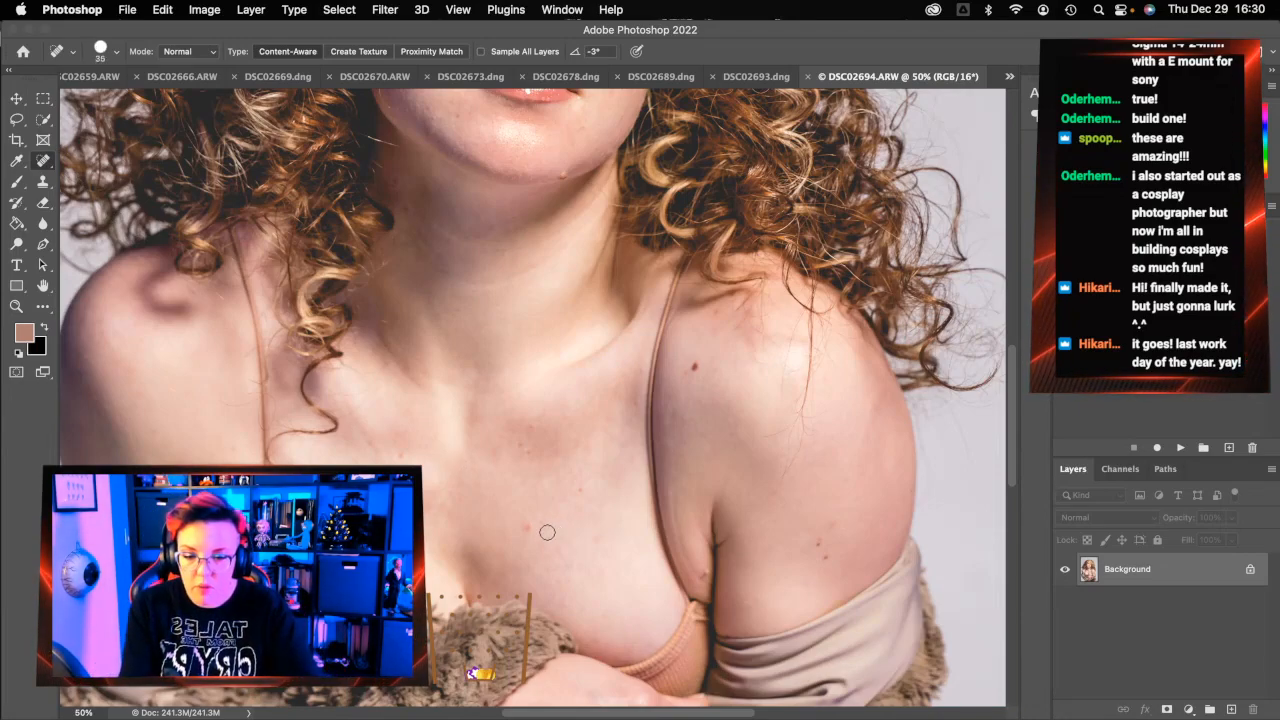
{"action": "left_click", "coordinate": [525, 524]}
{"action": "left_click", "coordinate": [526, 527]}
Remove the stray hairs across the chest and collarbone and heal the chest skin marks
{"action": "left_click_drag", "start_coordinate": [371, 443], "coordinate": [339, 383]}
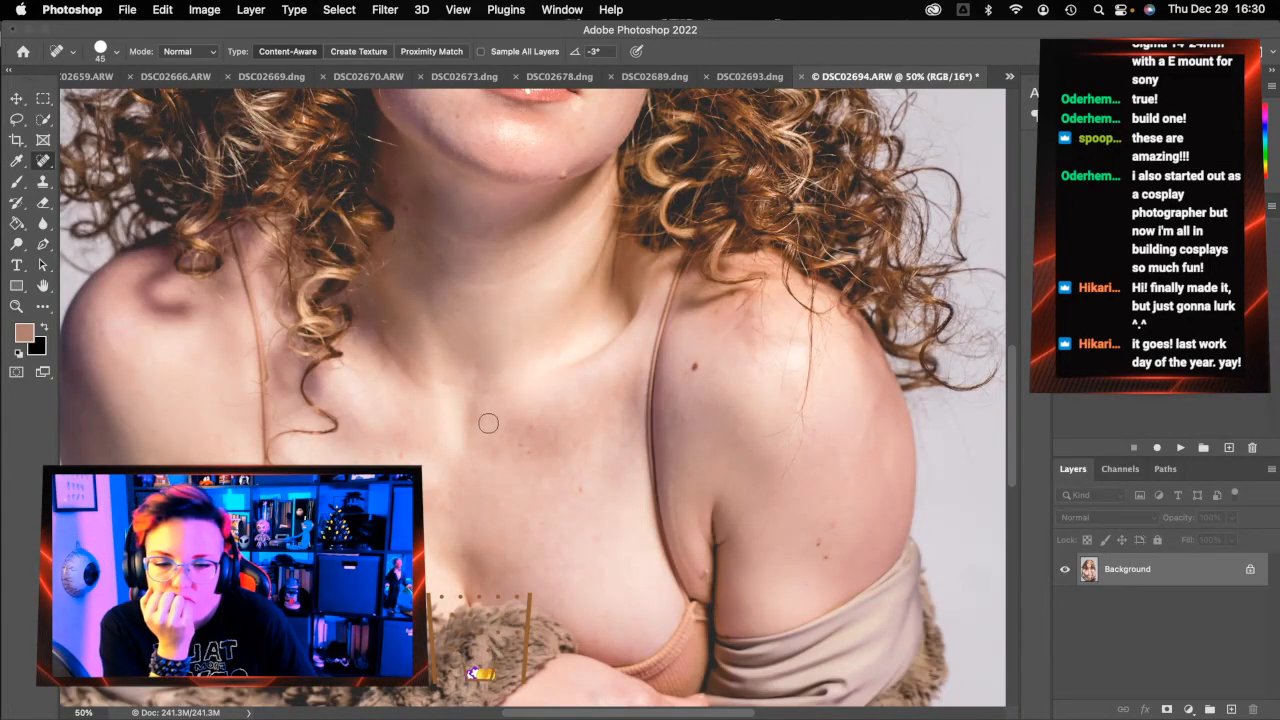
{"action": "left_click_drag", "start_coordinate": [514, 393], "coordinate": [431, 379]}
{"action": "left_click_drag", "start_coordinate": [424, 384], "coordinate": [373, 320]}
{"action": "left_click_drag", "start_coordinate": [390, 364], "coordinate": [386, 366]}
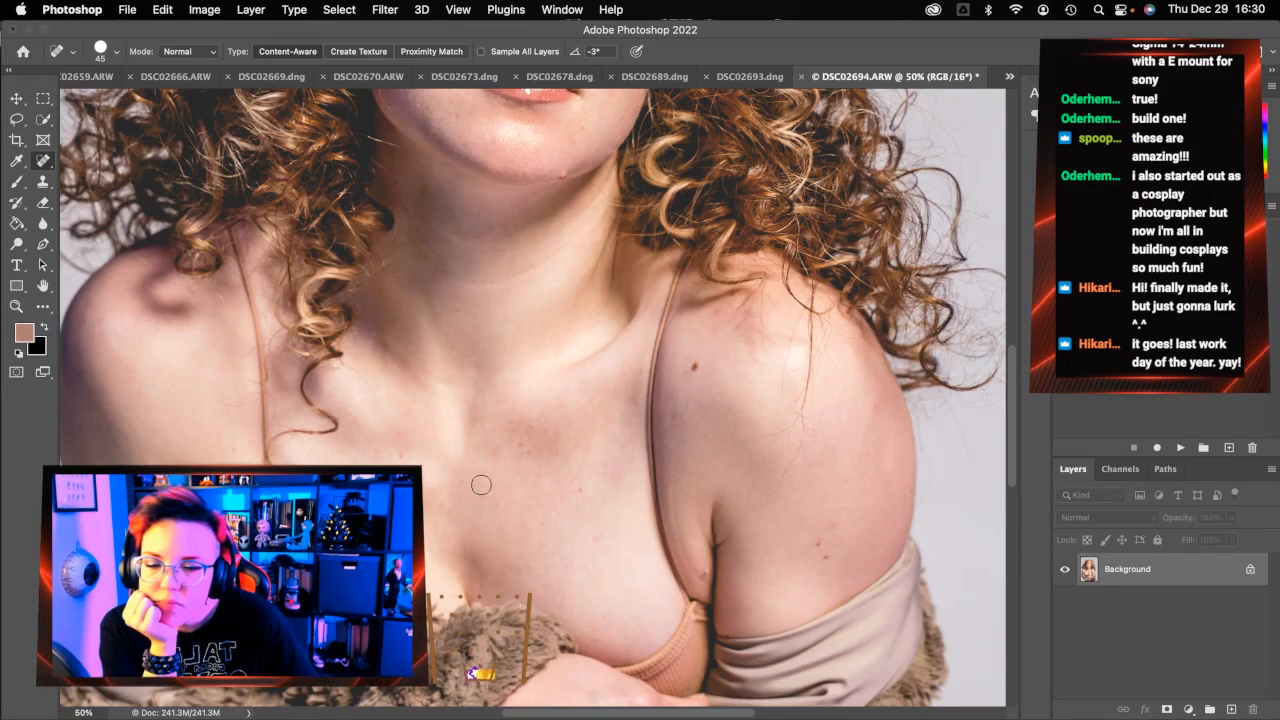
{"action": "mouse_move", "coordinate": [440, 511]}
{"action": "left_mouse_down"}
{"action": "mouse_move", "coordinate": [453, 484]}
{"action": "mouse_move", "coordinate": [430, 516]}
{"action": "left_mouse_up"}
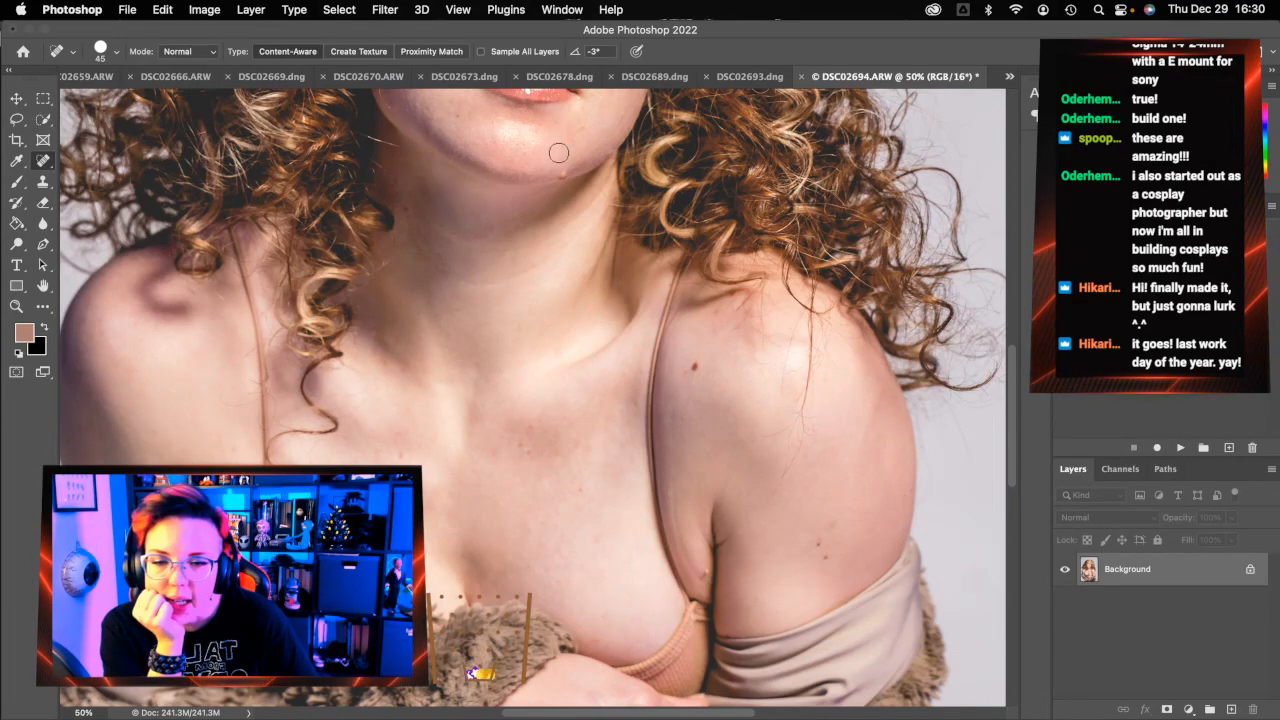
Remove the stray hair strands and small marks across the neck
{"action": "mouse_move", "coordinate": [590, 227]}
{"action": "left_mouse_down"}
{"action": "mouse_move", "coordinate": [597, 214]}
{"action": "mouse_move", "coordinate": [517, 274]}
{"action": "mouse_move", "coordinate": [455, 283]}
{"action": "mouse_move", "coordinate": [475, 298]}
{"action": "left_mouse_up"}
{"action": "mouse_move", "coordinate": [600, 195]}
{"action": "left_mouse_down"}
{"action": "mouse_move", "coordinate": [481, 248]}
{"action": "mouse_move", "coordinate": [422, 226]}
{"action": "mouse_move", "coordinate": [470, 242]}
{"action": "mouse_move", "coordinate": [453, 267]}
{"action": "mouse_move", "coordinate": [471, 237]}
{"action": "left_mouse_up"}
{"action": "mouse_move", "coordinate": [456, 237]}
{"action": "left_mouse_down"}
{"action": "mouse_move", "coordinate": [418, 232]}
{"action": "mouse_move", "coordinate": [441, 262]}
{"action": "left_mouse_up"}
{"action": "left_click_drag", "start_coordinate": [430, 257], "coordinate": [416, 247]}
{"action": "left_click_drag", "start_coordinate": [413, 230], "coordinate": [407, 241]}
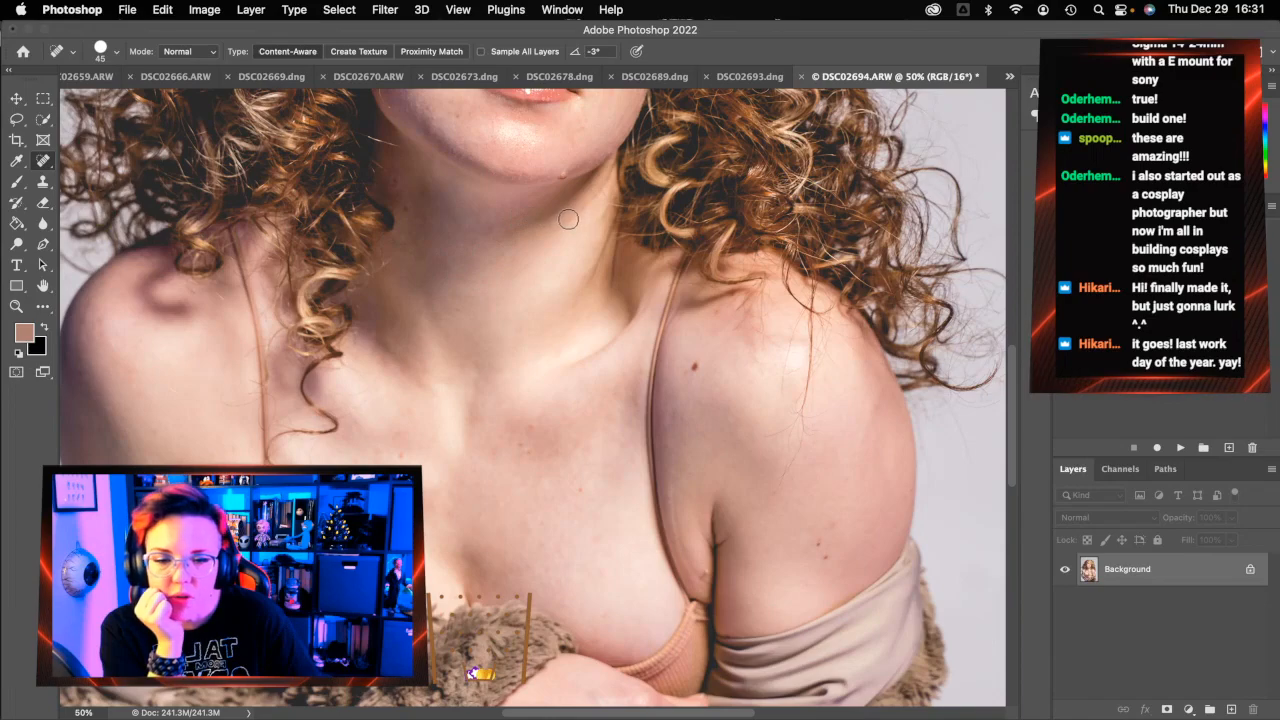
{"action": "left_click_drag", "start_coordinate": [603, 190], "coordinate": [545, 232]}
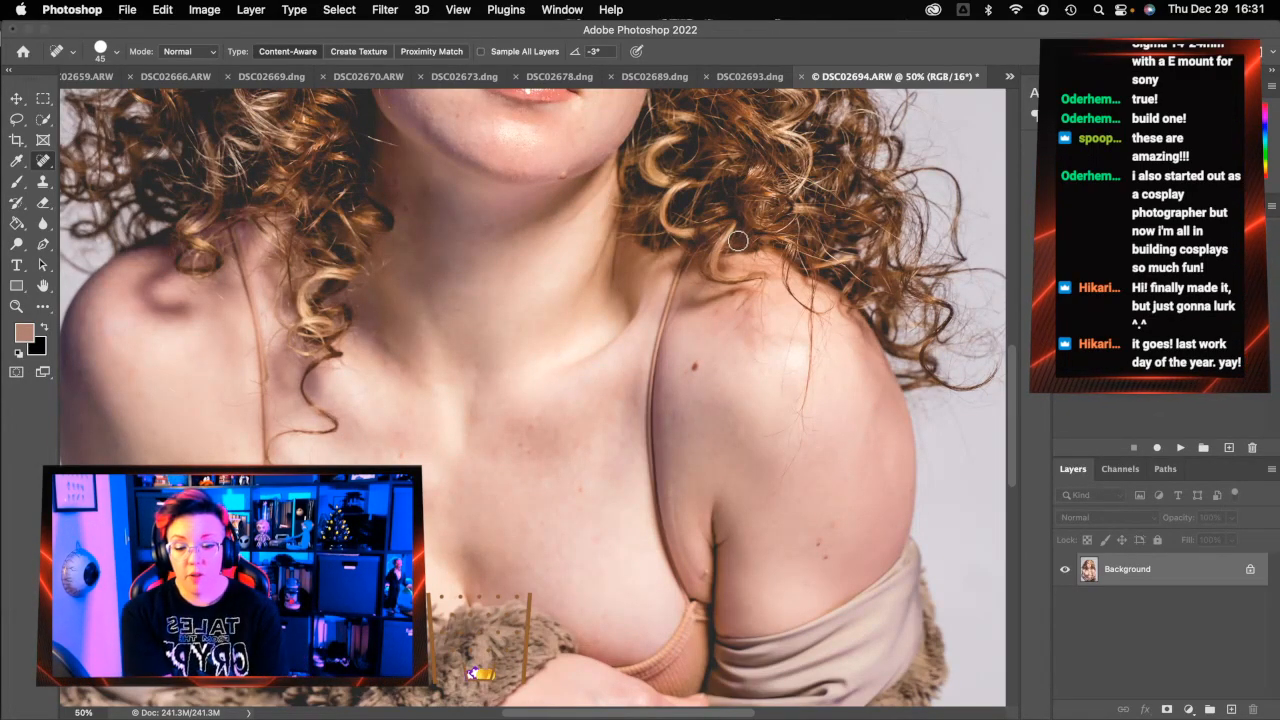
At brush size 40, clear the stray curls on the side of the neck and the remaining neck blemishes
{"action": "key", "text": "bracketleft"}
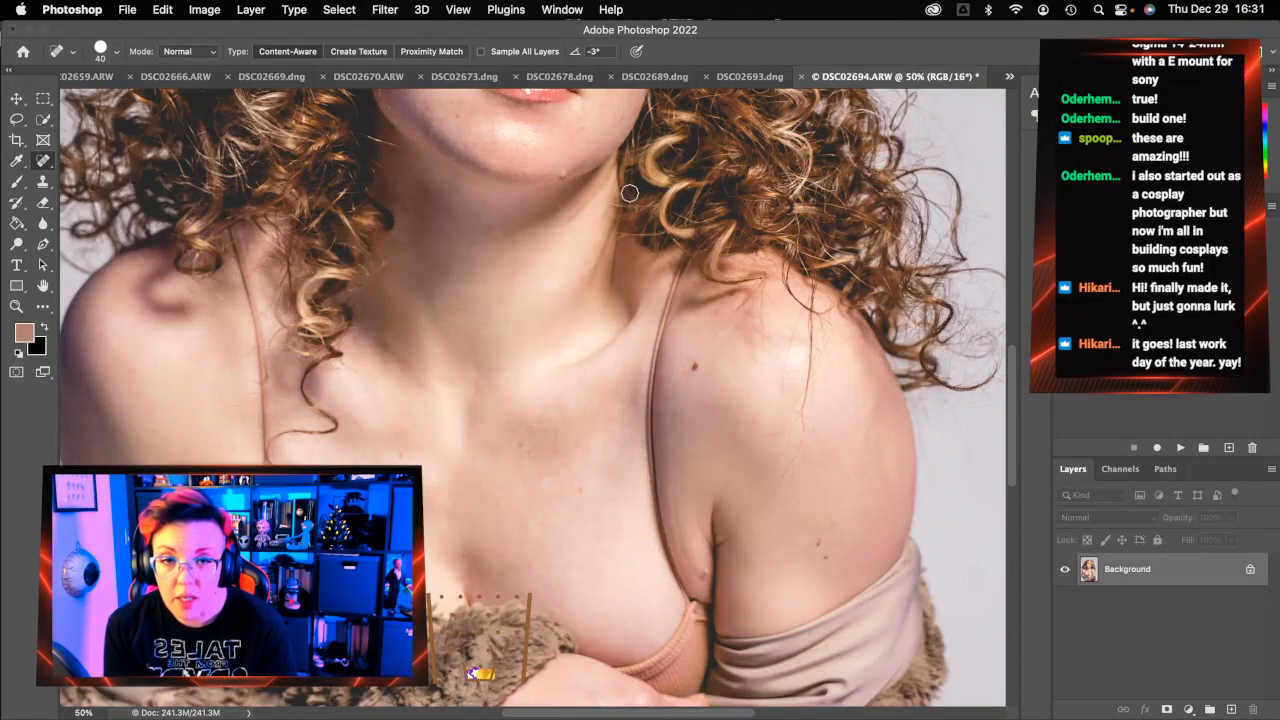
{"action": "mouse_move", "coordinate": [609, 178]}
{"action": "left_mouse_down"}
{"action": "mouse_move", "coordinate": [555, 228]}
{"action": "mouse_move", "coordinate": [573, 217]}
{"action": "left_mouse_up"}
{"action": "left_click_drag", "start_coordinate": [609, 161], "coordinate": [588, 214]}
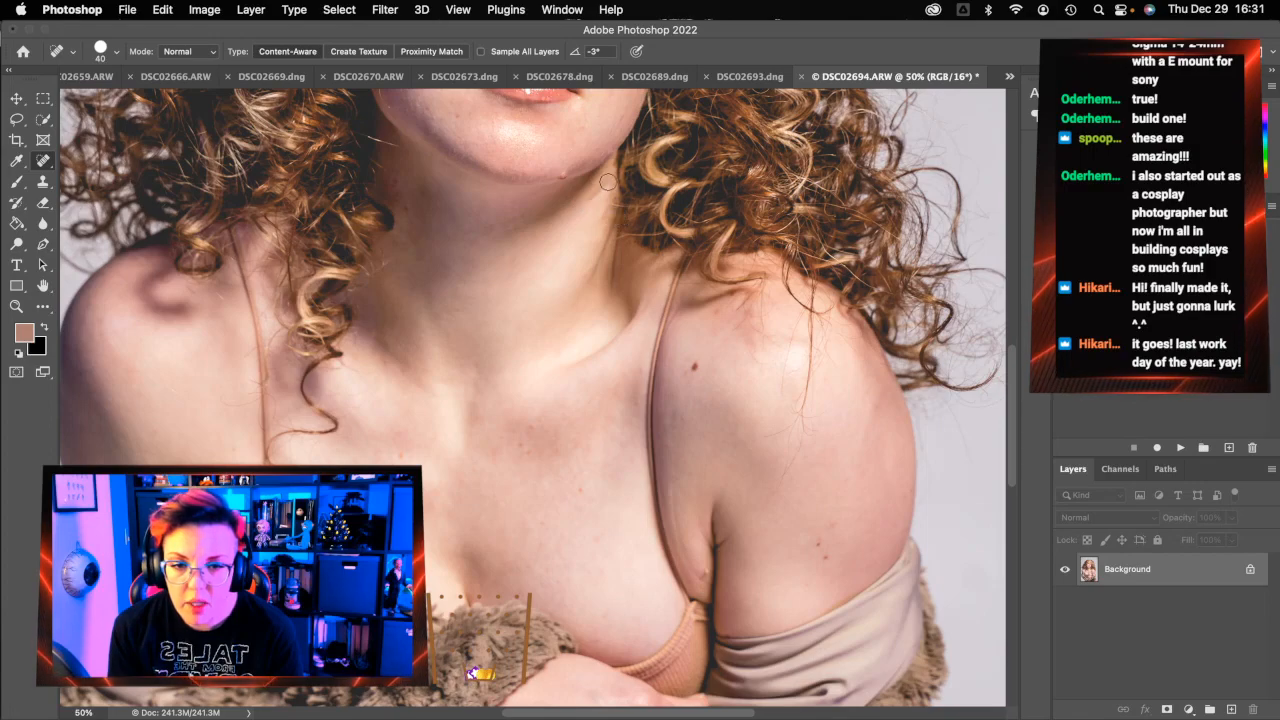
{"action": "key", "text": "super+z"}
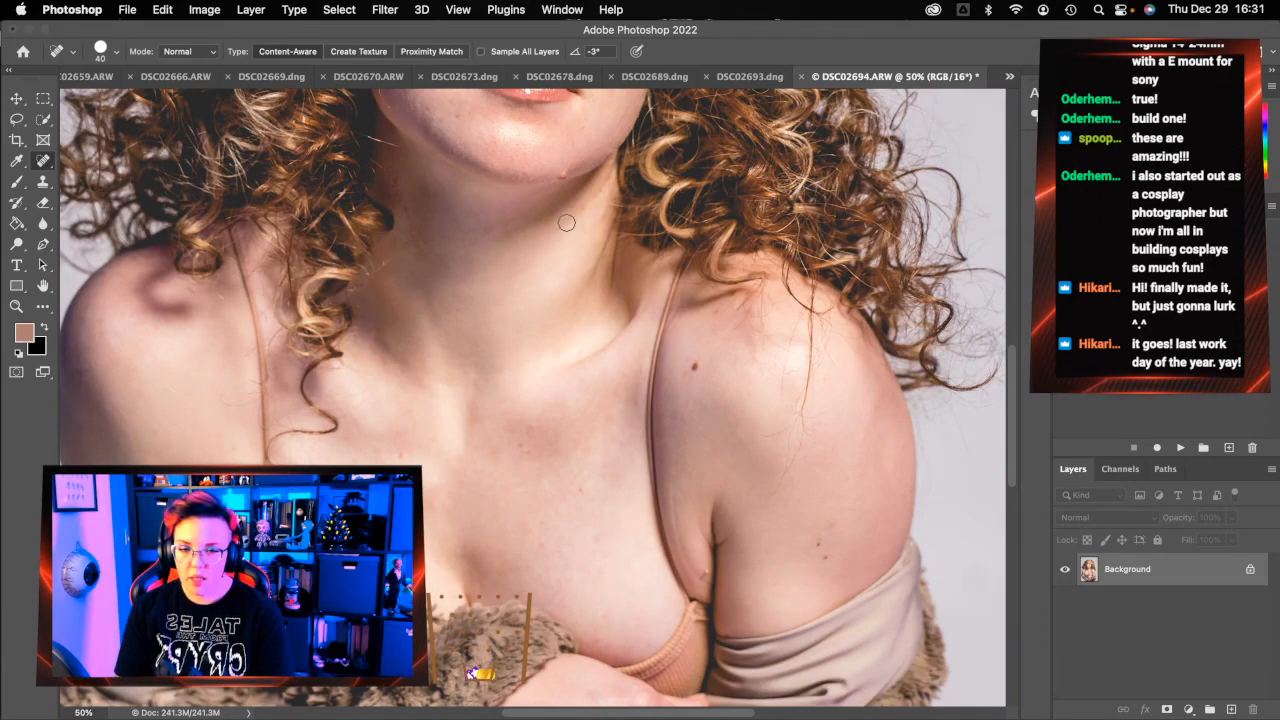
{"action": "left_click_drag", "start_coordinate": [585, 208], "coordinate": [541, 238]}
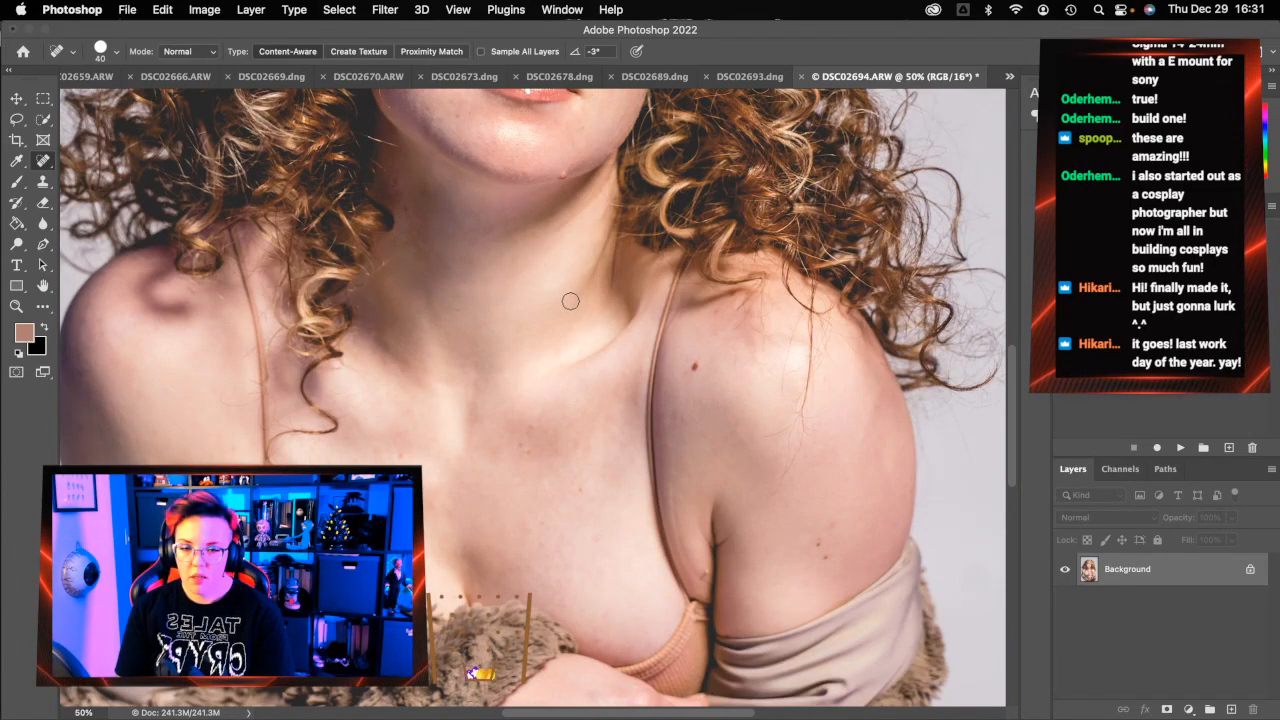
{"action": "left_click_drag", "start_coordinate": [440, 254], "coordinate": [408, 212]}
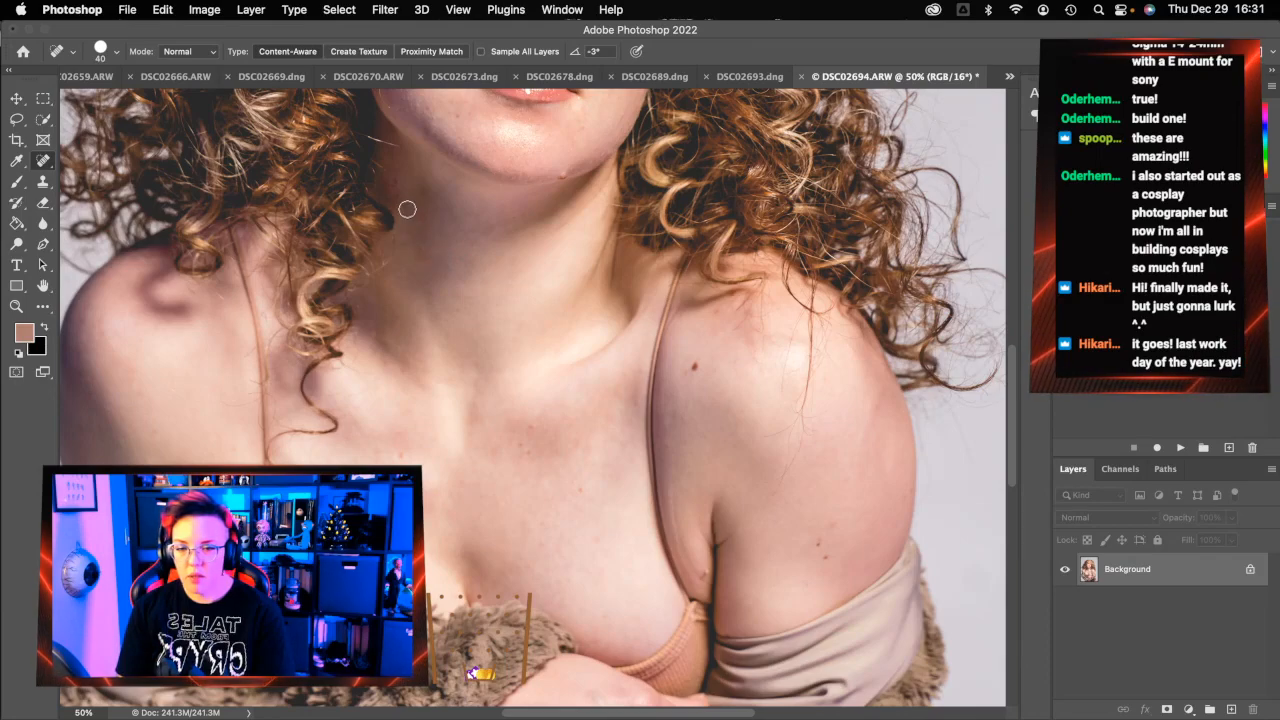
{"action": "left_click_drag", "start_coordinate": [428, 260], "coordinate": [400, 209]}
{"action": "left_click_drag", "start_coordinate": [574, 240], "coordinate": [556, 208]}
{"action": "scroll", "coordinate": [643, 541], "scroll_direction": "up", "scroll_amount": 3}
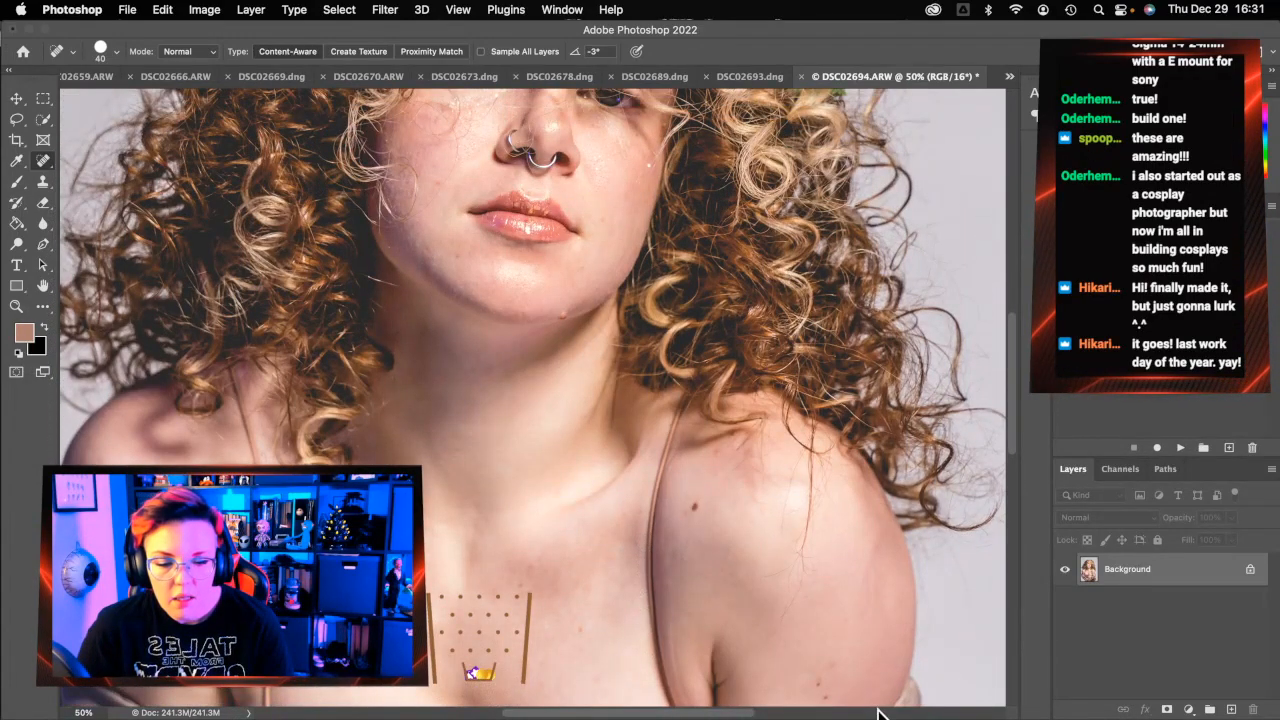
Reduce the Spot Healing Brush size from 40 to 20
{"action": "scroll", "coordinate": [566, 507], "scroll_direction": "up", "scroll_amount": 3}
{"action": "scroll", "coordinate": [566, 507], "scroll_direction": "up", "scroll_amount": 1}
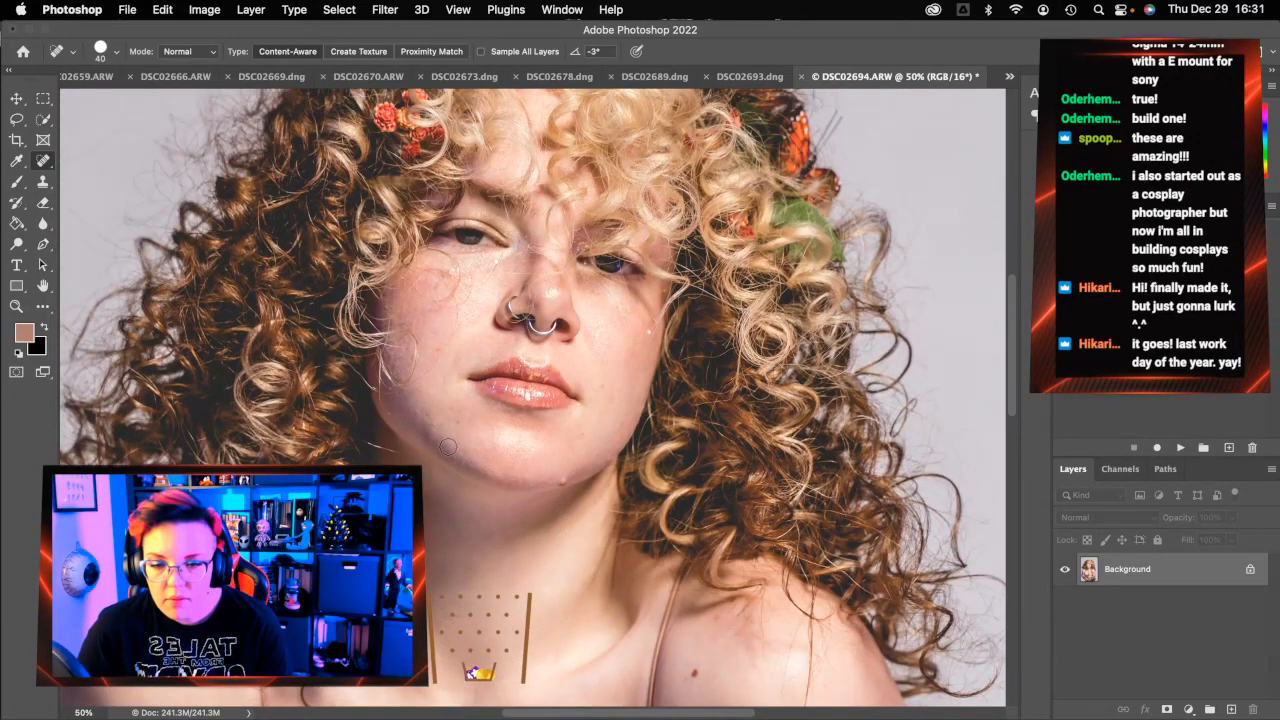
{"action": "key", "text": "bracketleft"}
{"action": "key", "text": "bracketleft"}
{"action": "key", "text": "bracketleft"}
{"action": "key", "text": "bracketleft"}
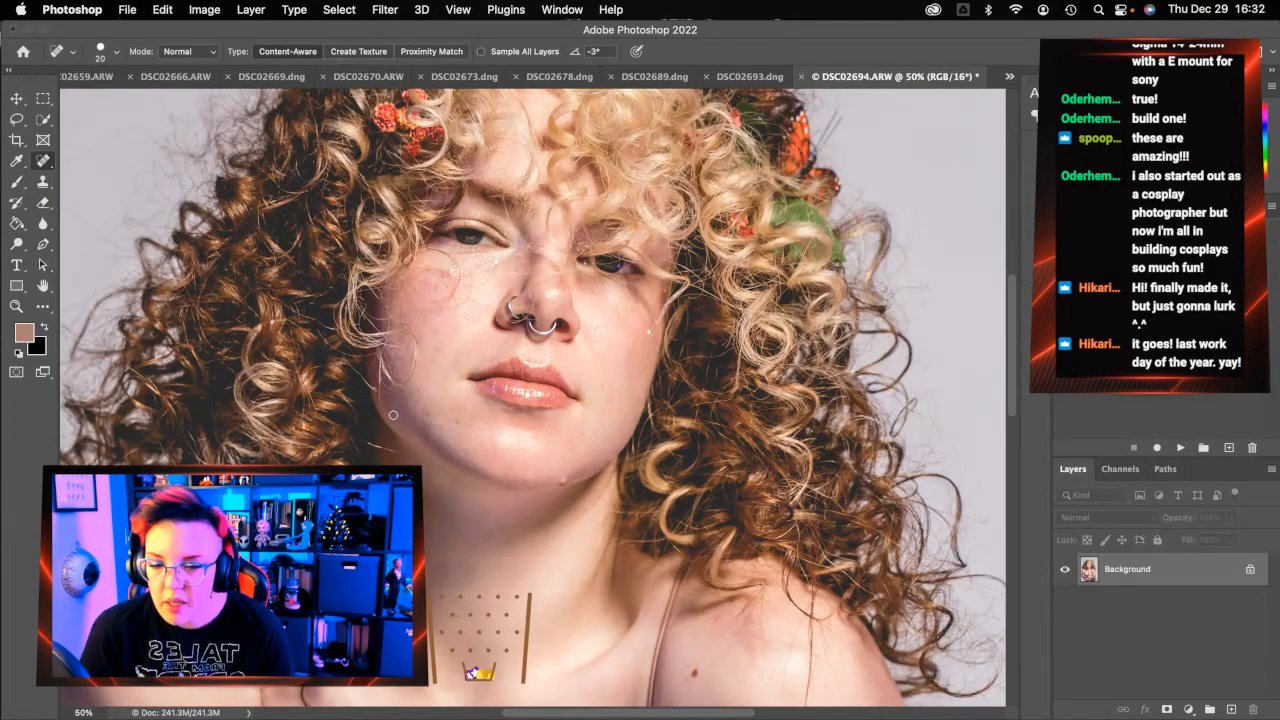
{"action": "left_click", "coordinate": [16, 306]}
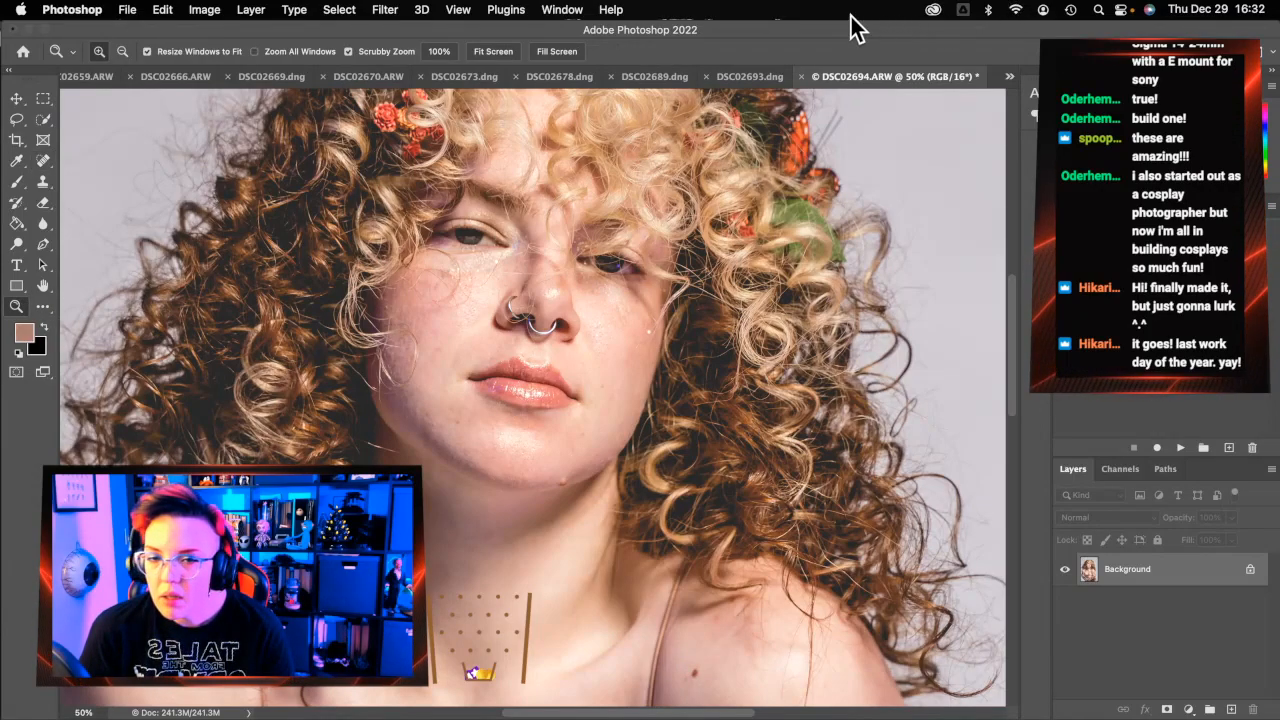
Fit DSC02694 to the screen, then close it and save the changes as TIFF
{"action": "left_click", "coordinate": [500, 53]}
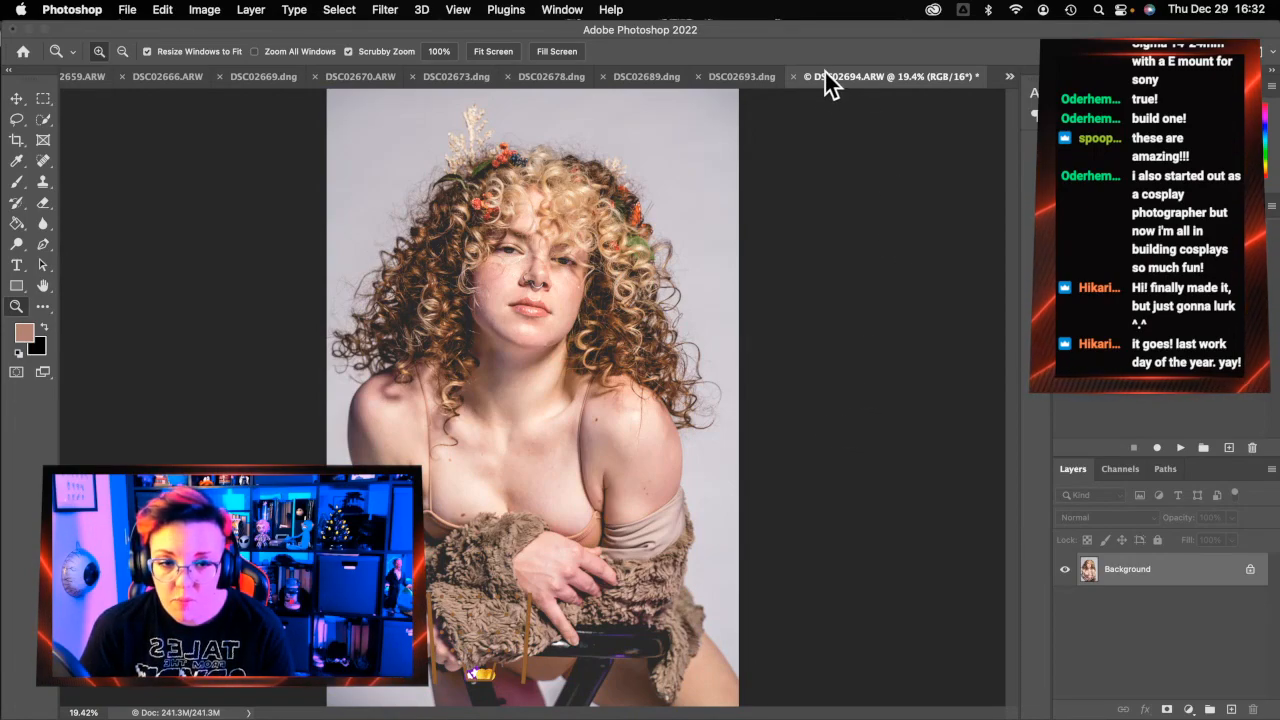
{"action": "left_click", "coordinate": [795, 77]}
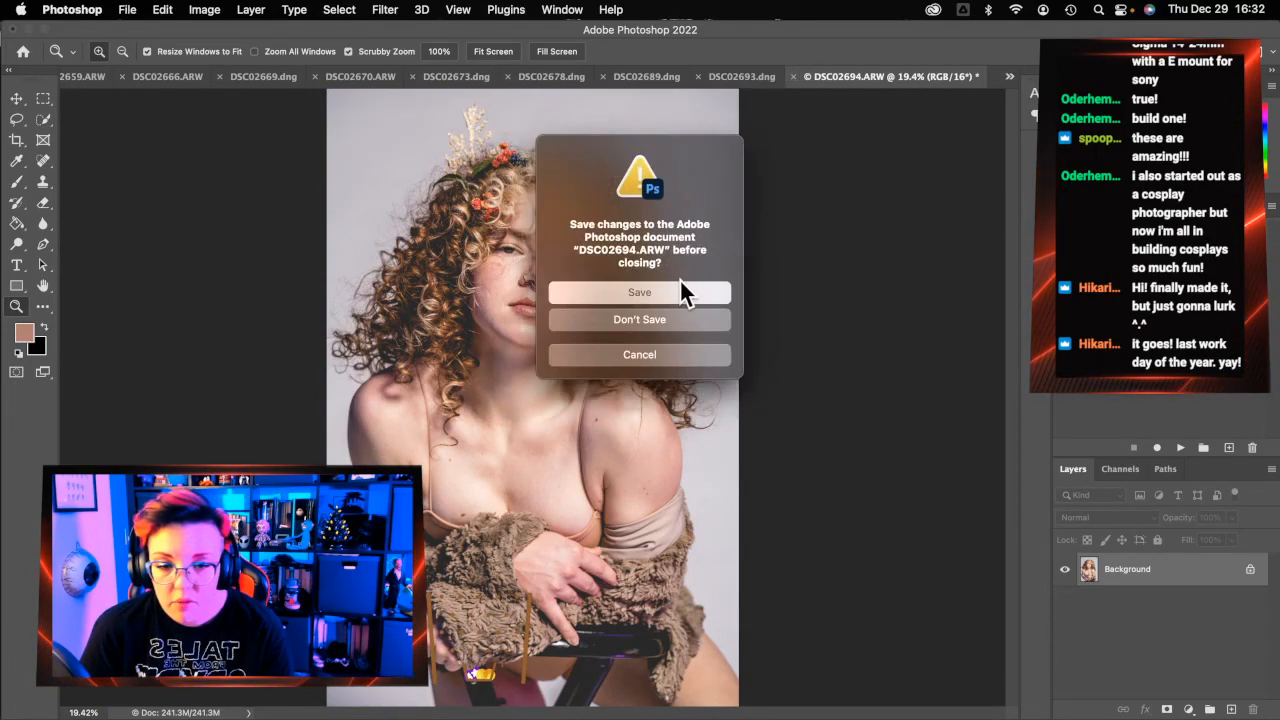
{"action": "left_click", "coordinate": [680, 290]}
On DSC02693, zoom into the chest and spot-heal the mole
{"action": "left_click", "coordinate": [669, 82]}
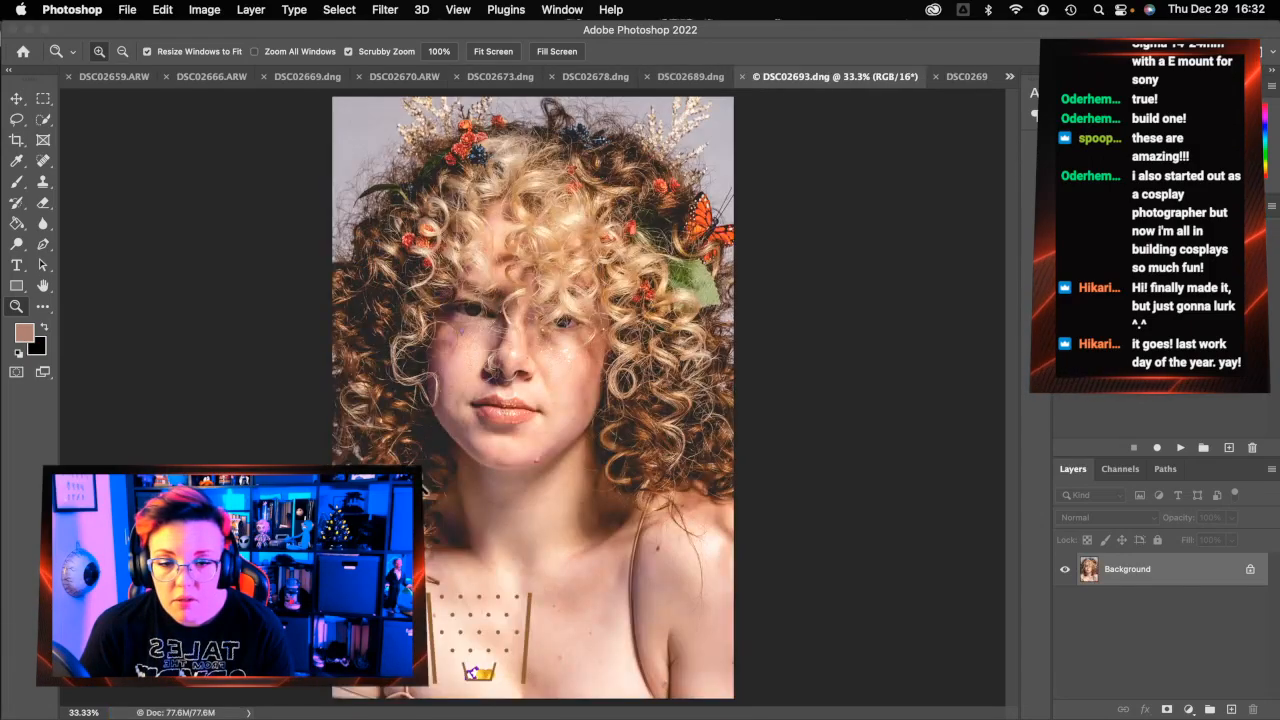
{"action": "left_click", "coordinate": [523, 597]}
{"action": "scroll", "coordinate": [540, 598], "scroll_direction": "down", "scroll_amount": 4}
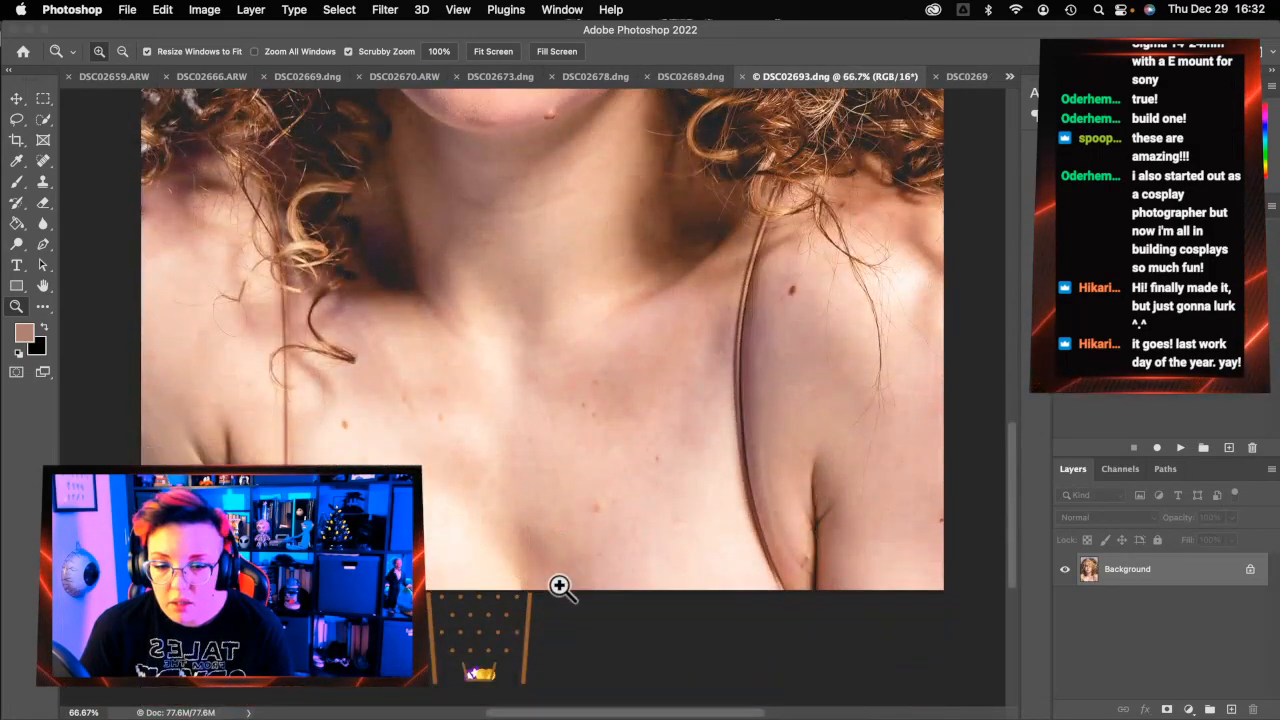
{"action": "left_click", "coordinate": [42, 160]}
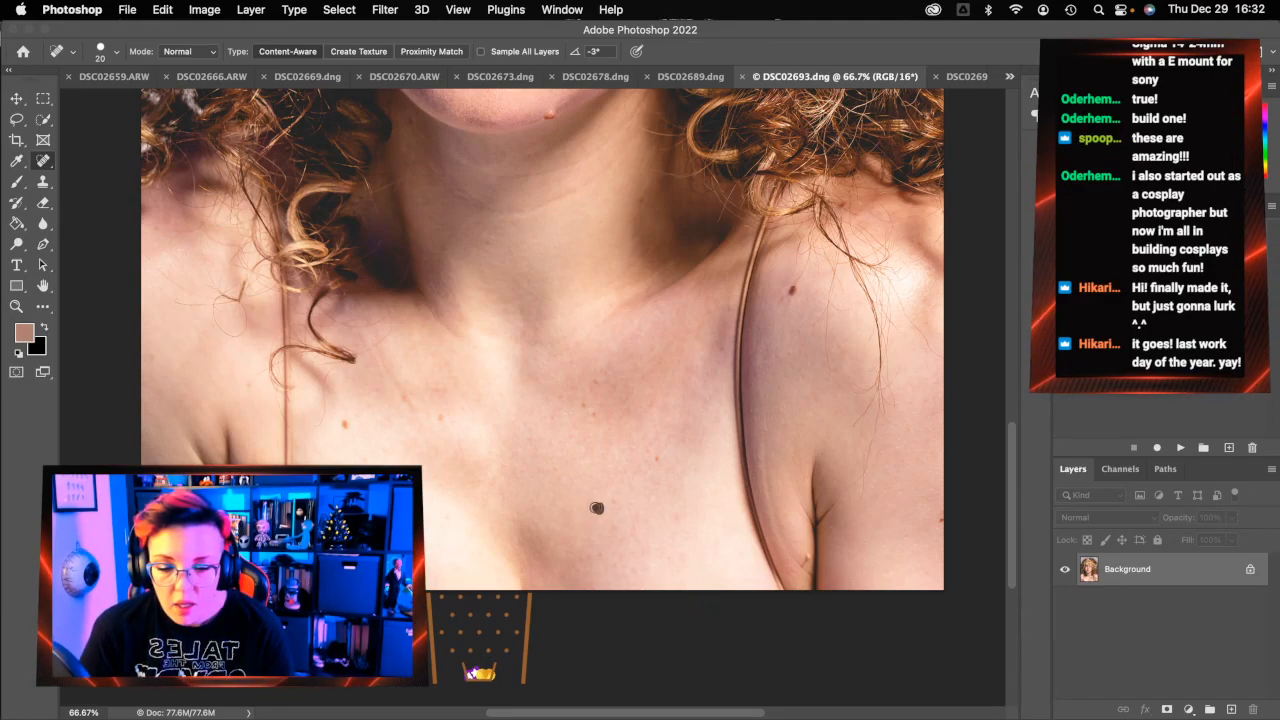
{"action": "left_click", "coordinate": [598, 507]}
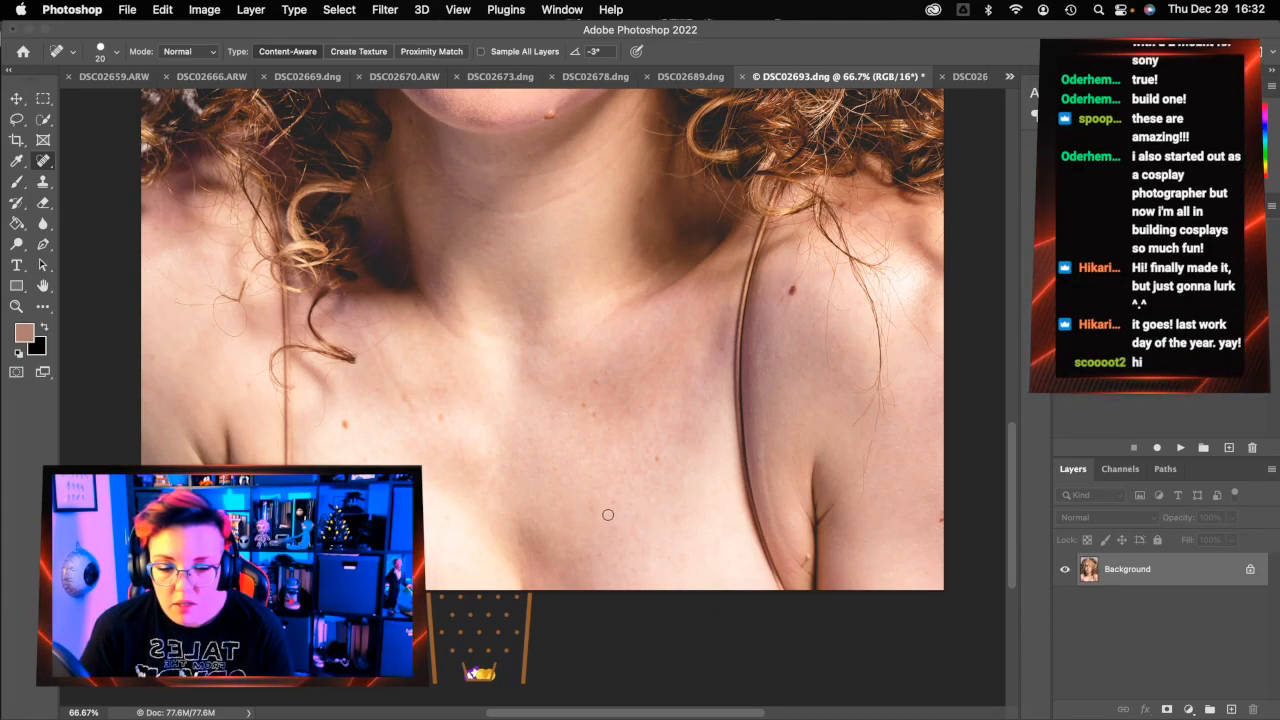
Spot-heal the blemishes on the left cheek and the lower cheek
{"action": "scroll", "coordinate": [605, 513], "scroll_direction": "up", "scroll_amount": 8}
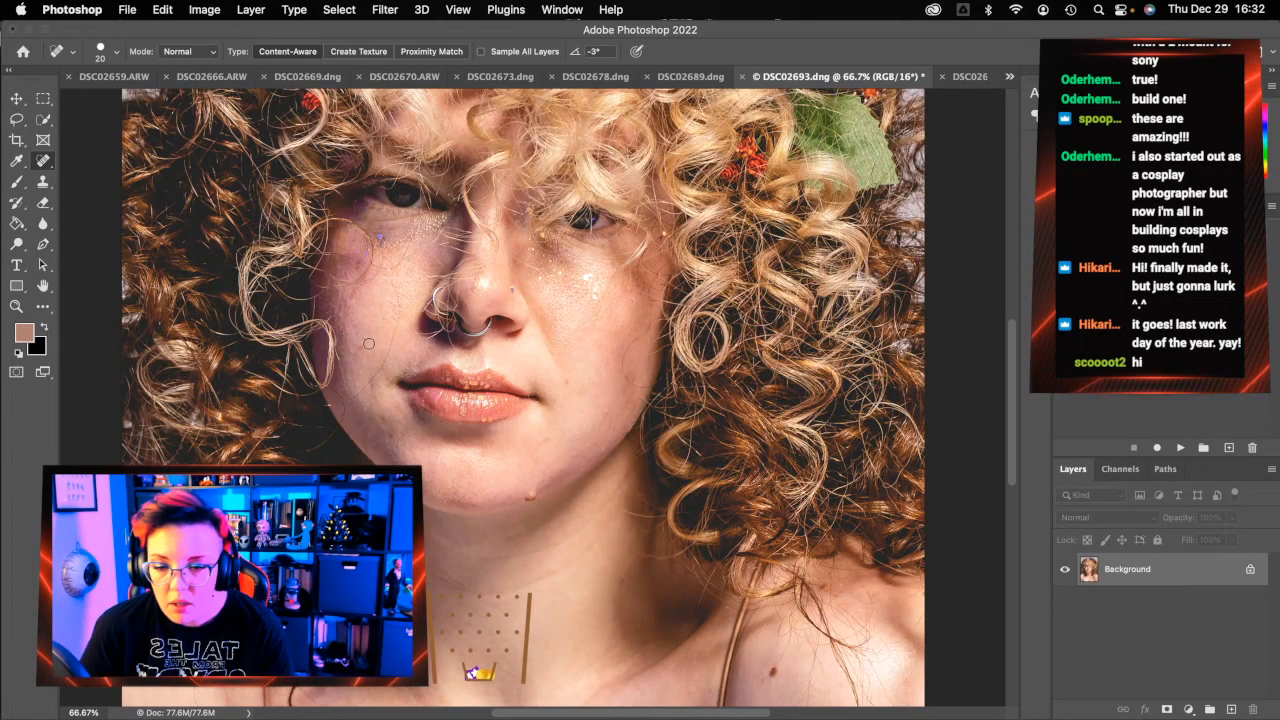
{"action": "left_click_drag", "start_coordinate": [396, 283], "coordinate": [396, 297]}
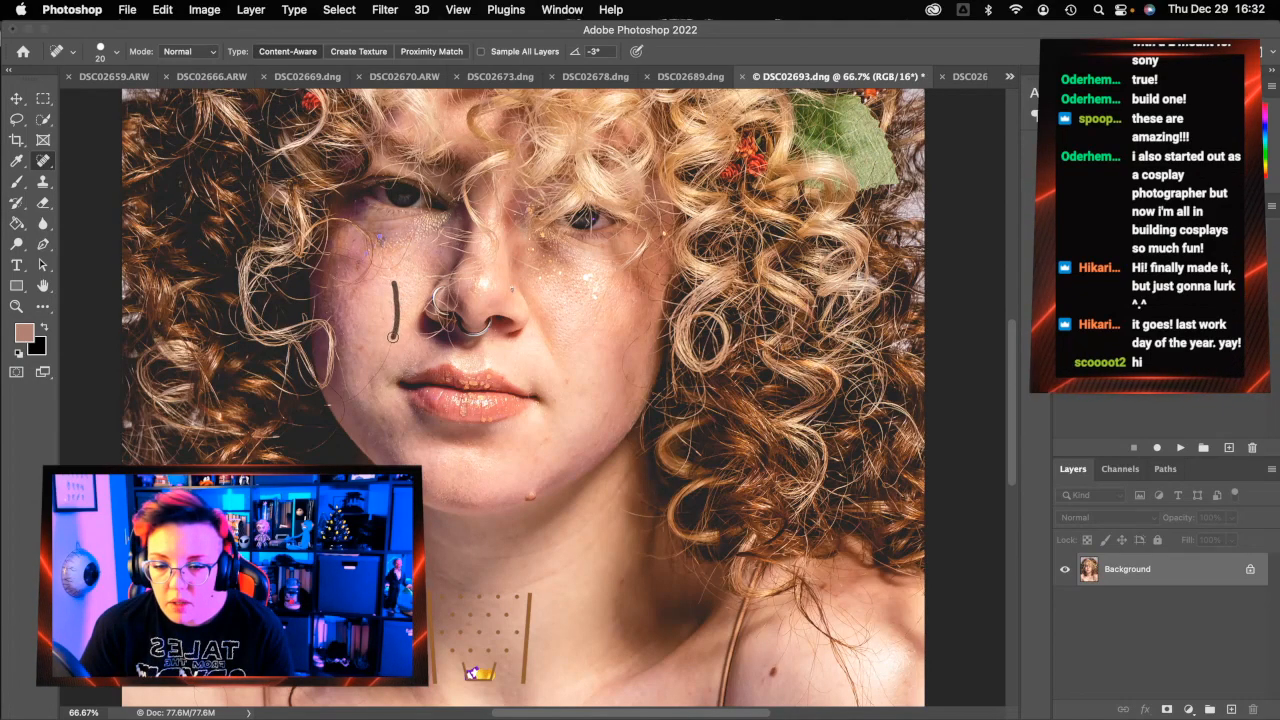
{"action": "left_click_drag", "start_coordinate": [360, 389], "coordinate": [349, 397]}
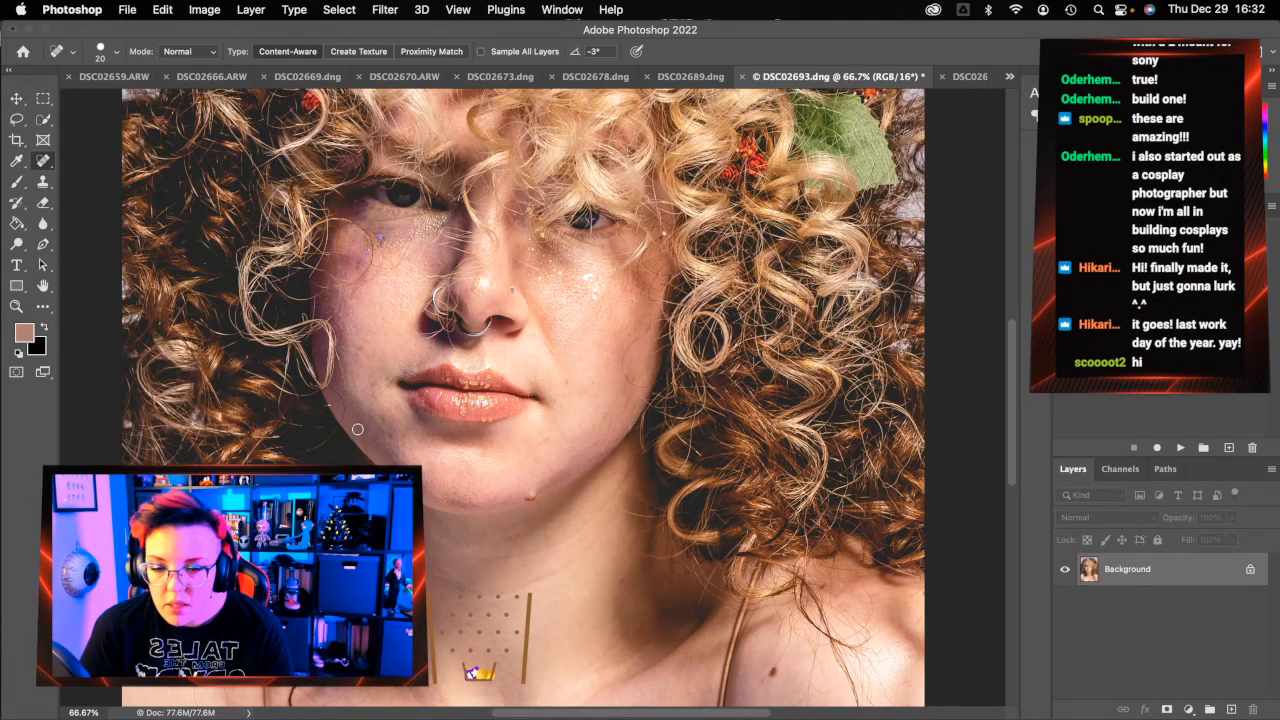
{"action": "left_click", "coordinate": [360, 425]}
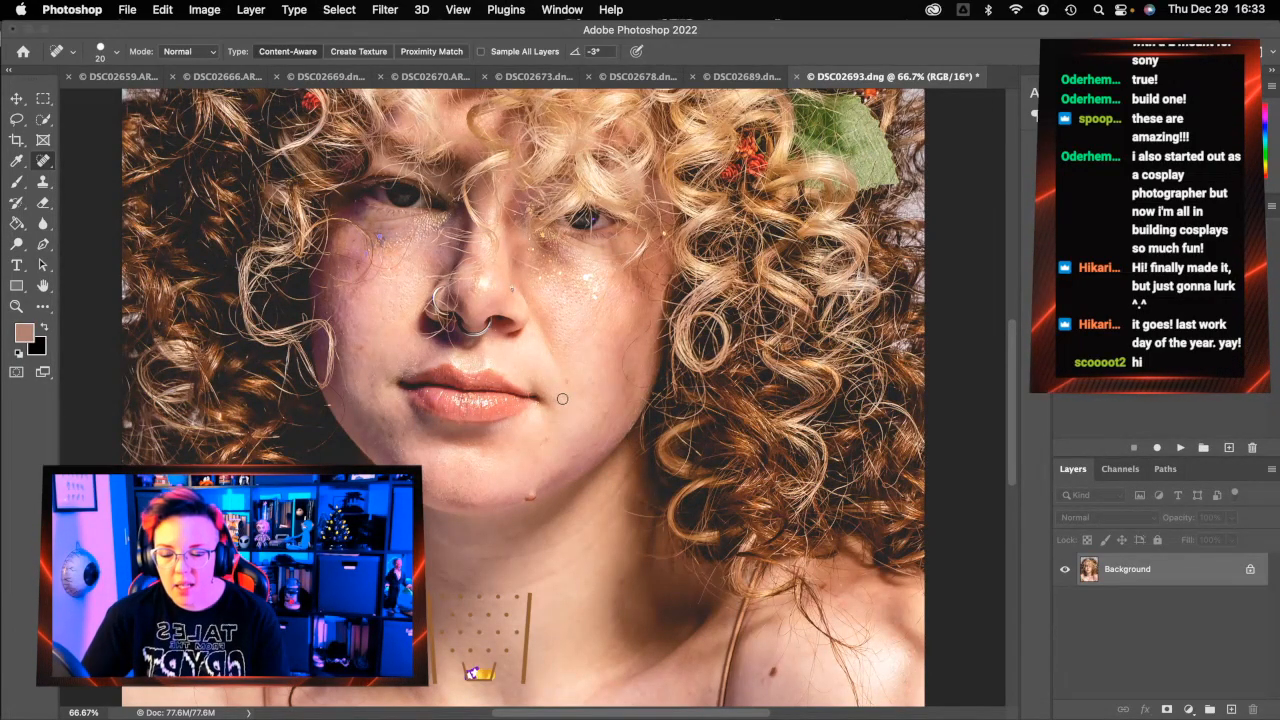
{"action": "left_click", "coordinate": [17, 307]}
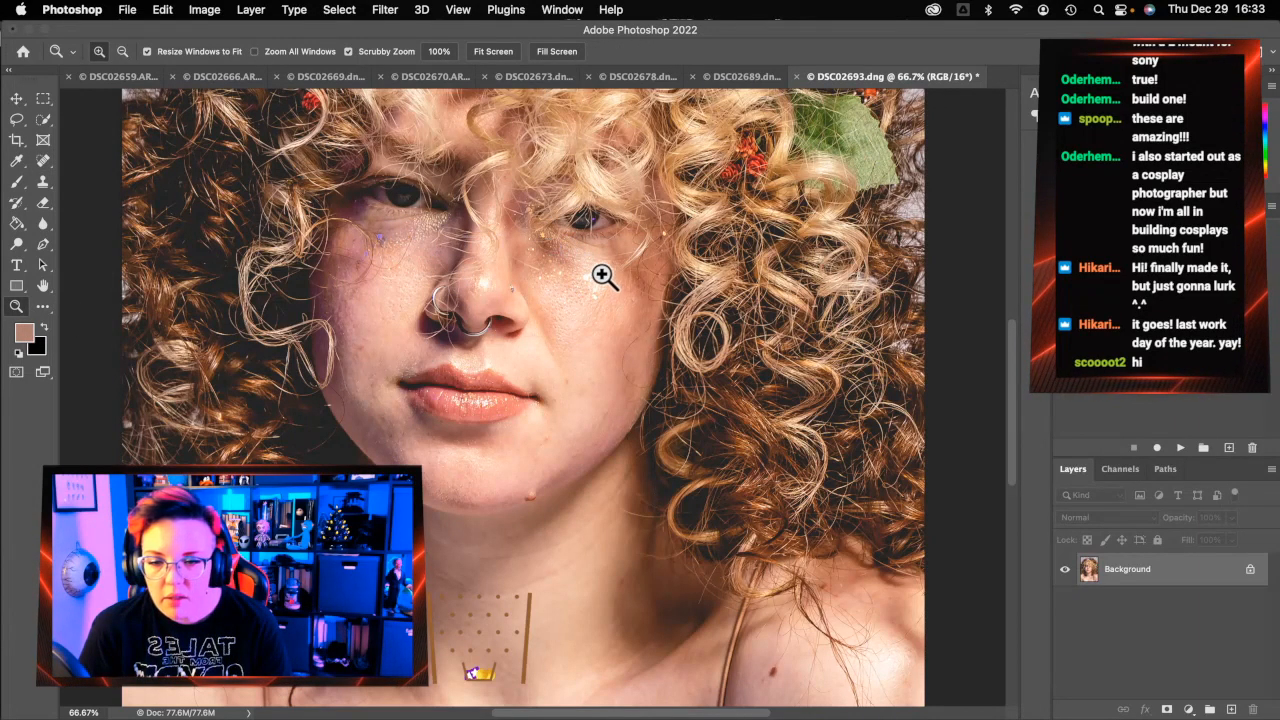
Fit DSC02693 to the screen, then close it and save it as DSC02693-Edit.tif
{"action": "left_click", "coordinate": [503, 50]}
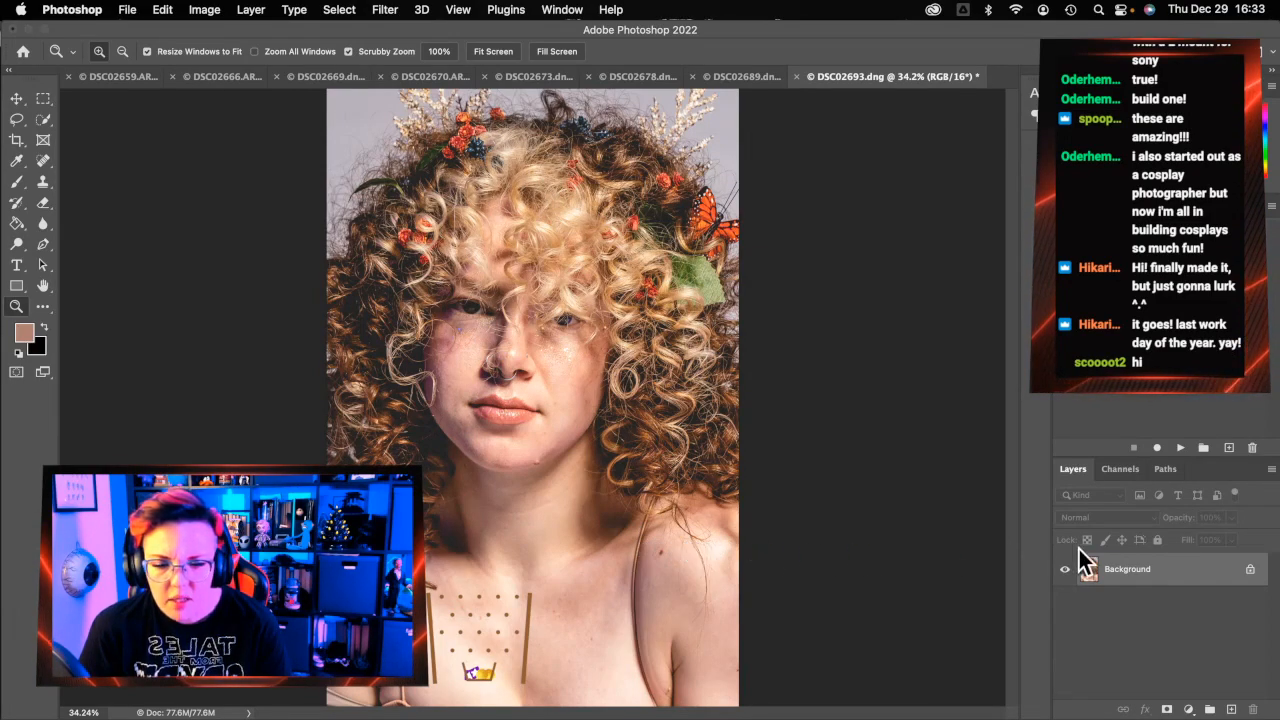
{"action": "left_click", "coordinate": [797, 77]}
{"action": "left_click", "coordinate": [647, 292]}
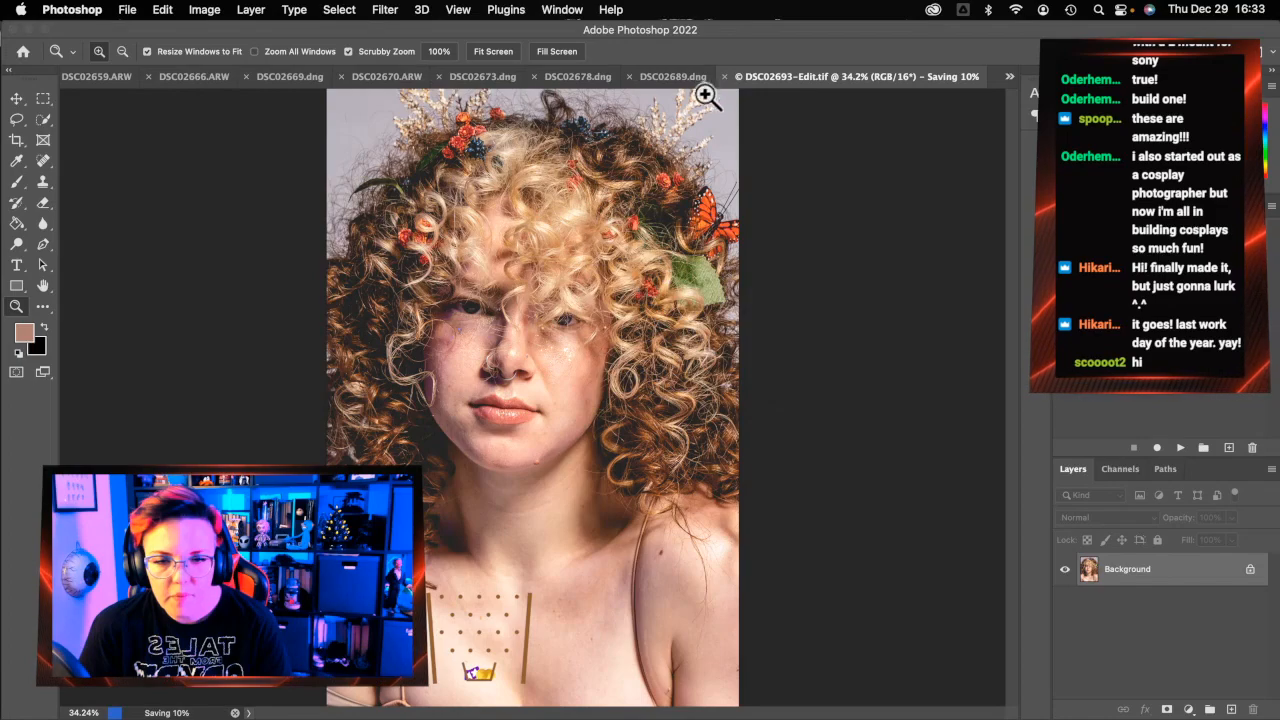
Switch to the DSC02689 portrait and zoom in on the shoulder
{"action": "left_click", "coordinate": [674, 76]}
{"action": "left_click", "coordinate": [514, 517]}
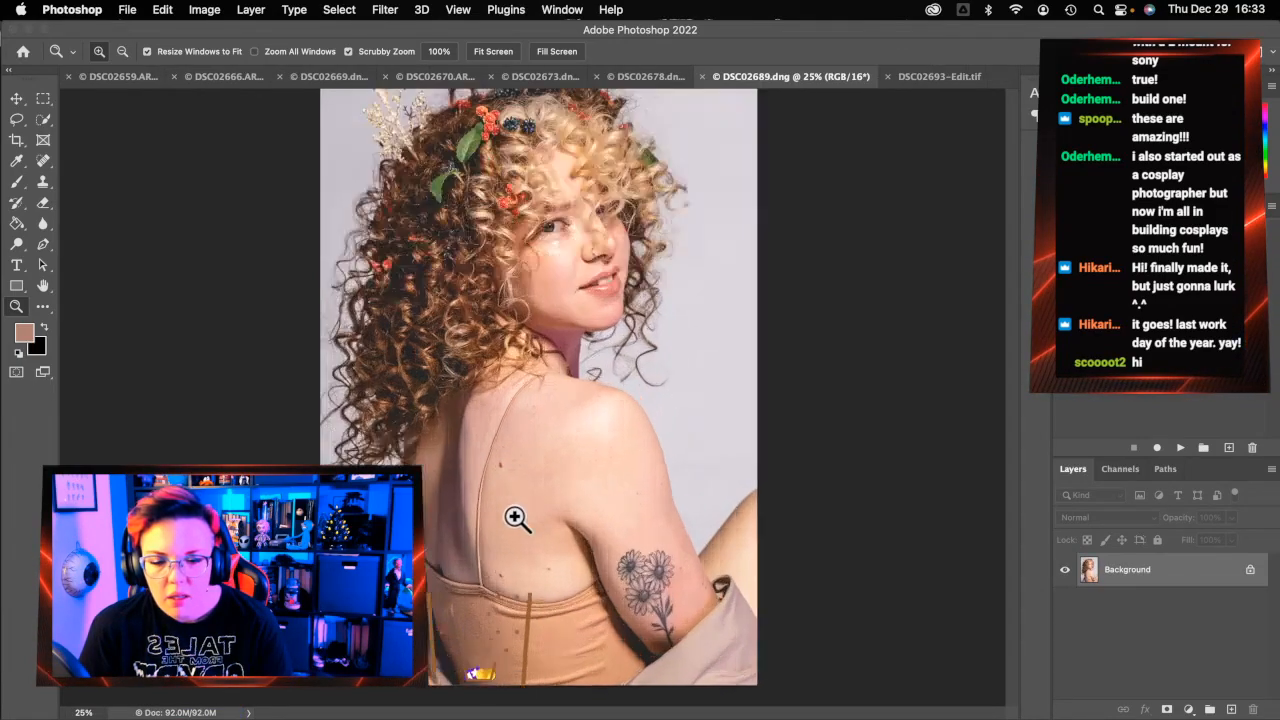
{"action": "scroll", "coordinate": [455, 615], "scroll_direction": "down", "scroll_amount": 5}
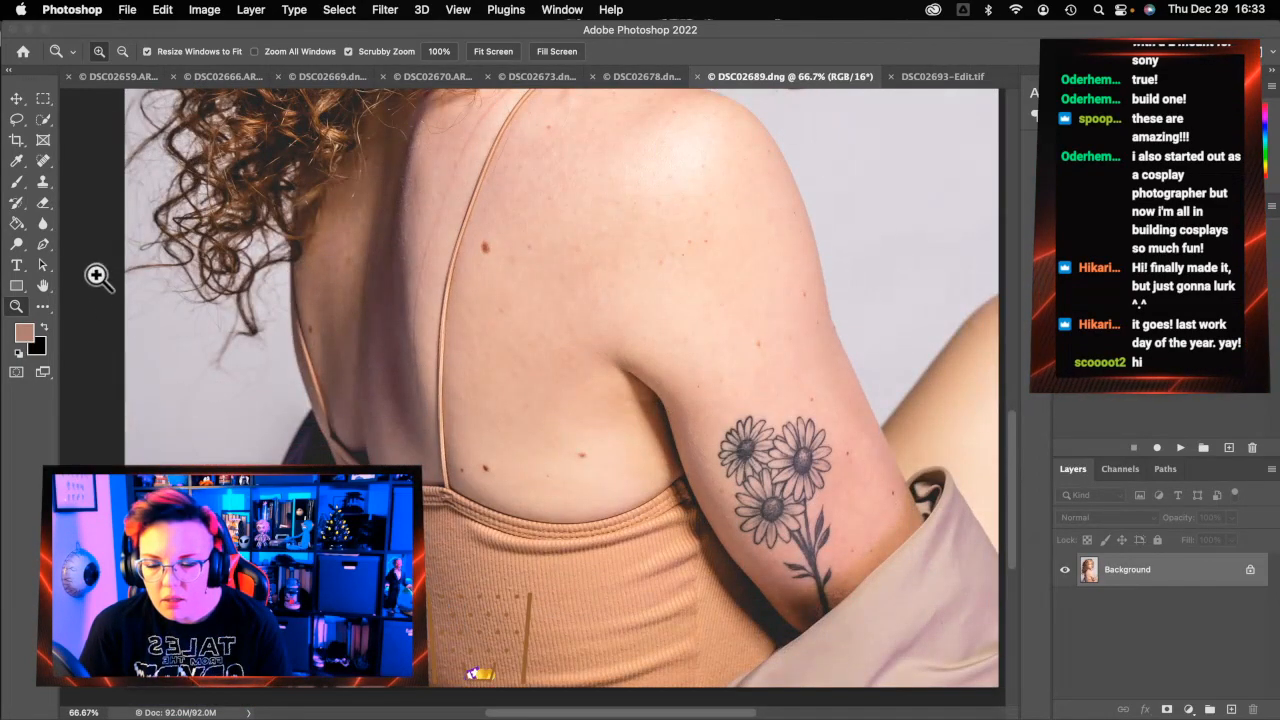
Zoom to 200% on the back just above the top's band
{"action": "left_click", "coordinate": [43, 160]}
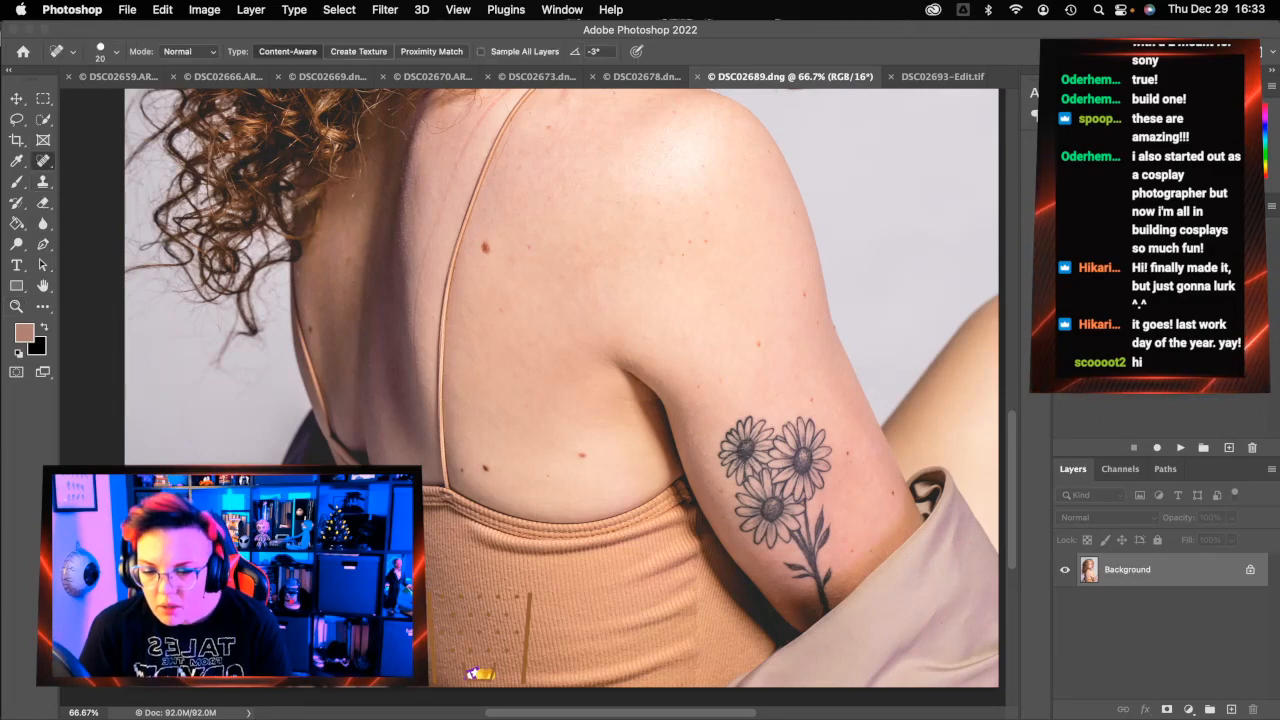
{"action": "scroll", "coordinate": [560, 390], "scroll_direction": "down", "scroll_amount": 2}
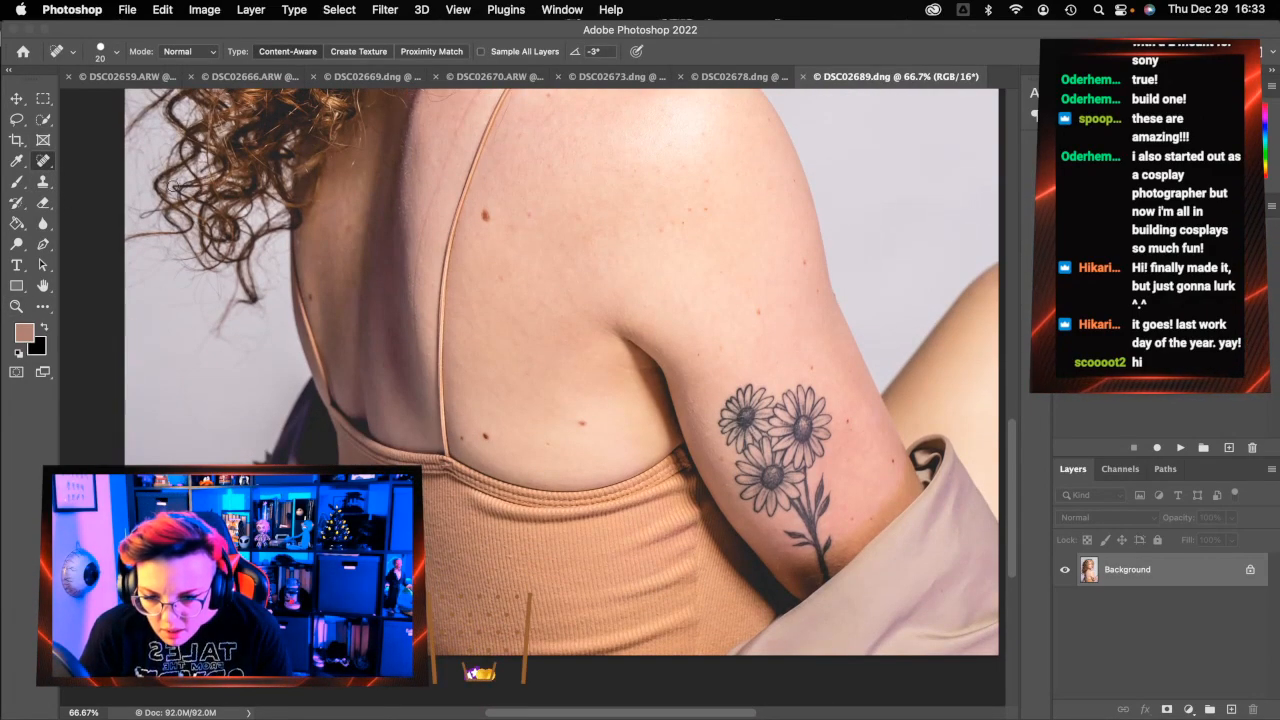
{"action": "left_click", "coordinate": [16, 306]}
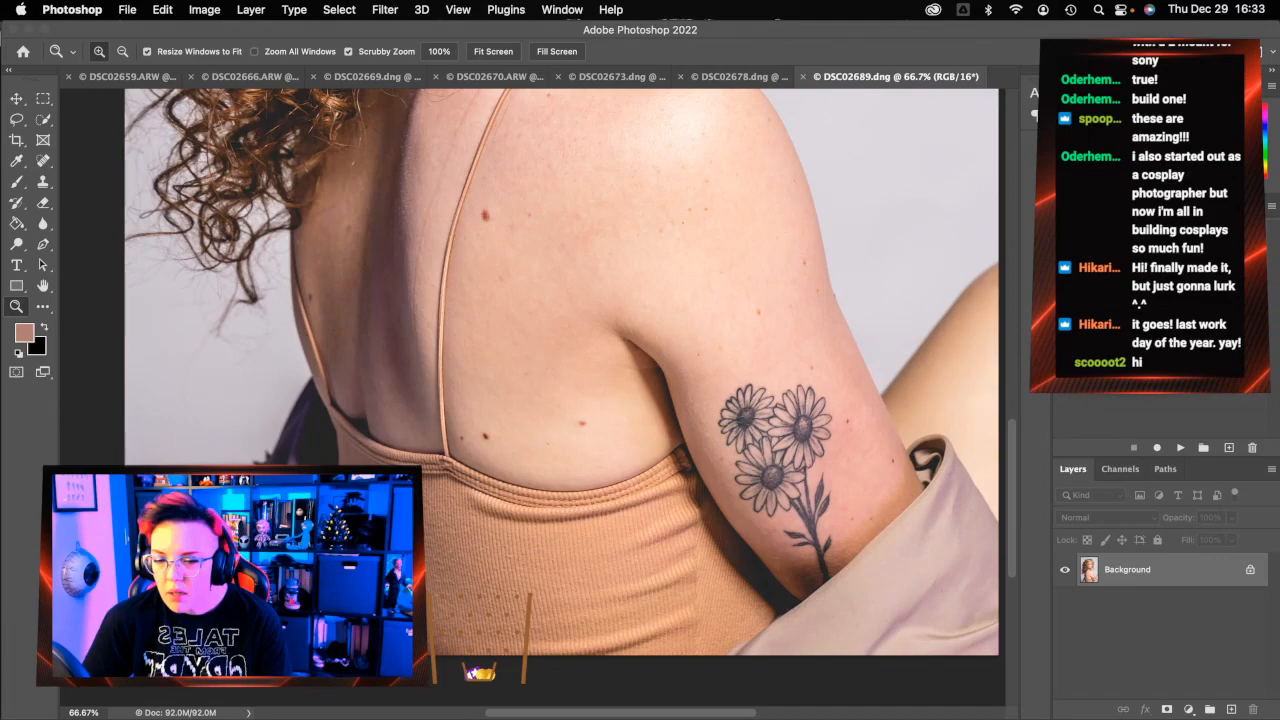
{"action": "left_click", "coordinate": [408, 535]}
{"action": "left_click", "coordinate": [408, 534]}
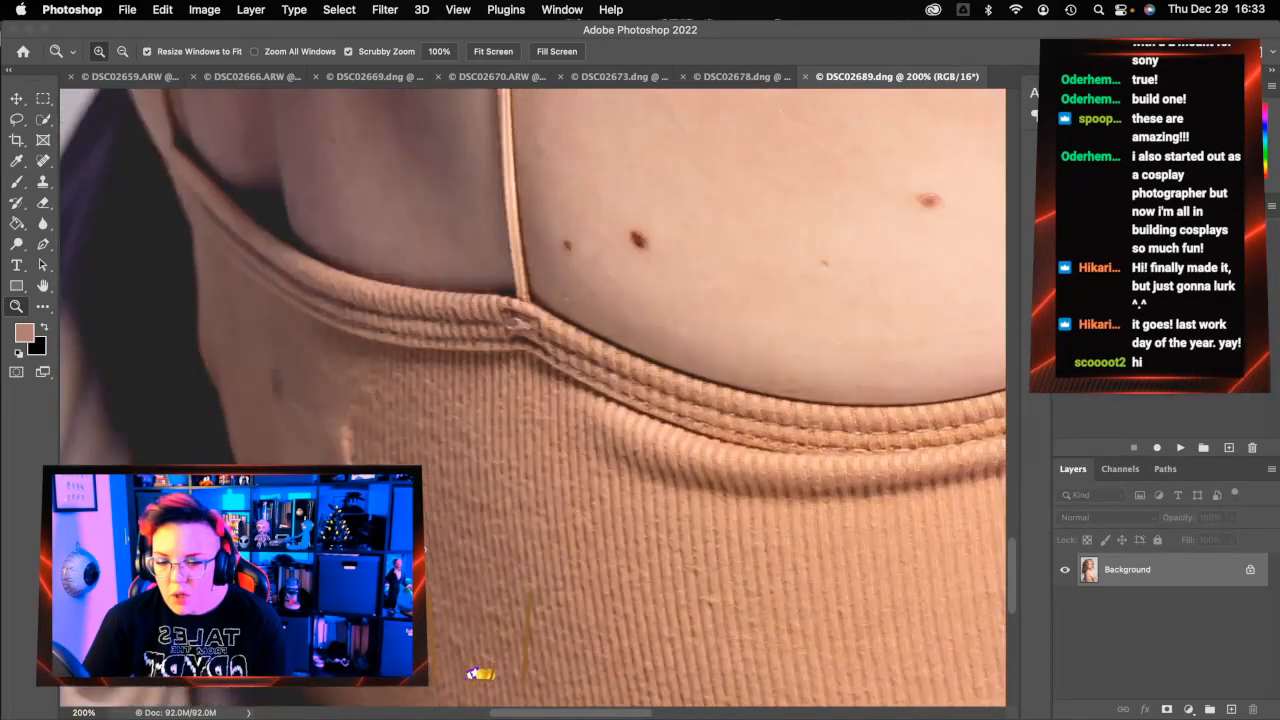
Spot-heal the spots along the back near the band, then fit the photo to the screen
{"action": "left_click", "coordinate": [42, 160]}
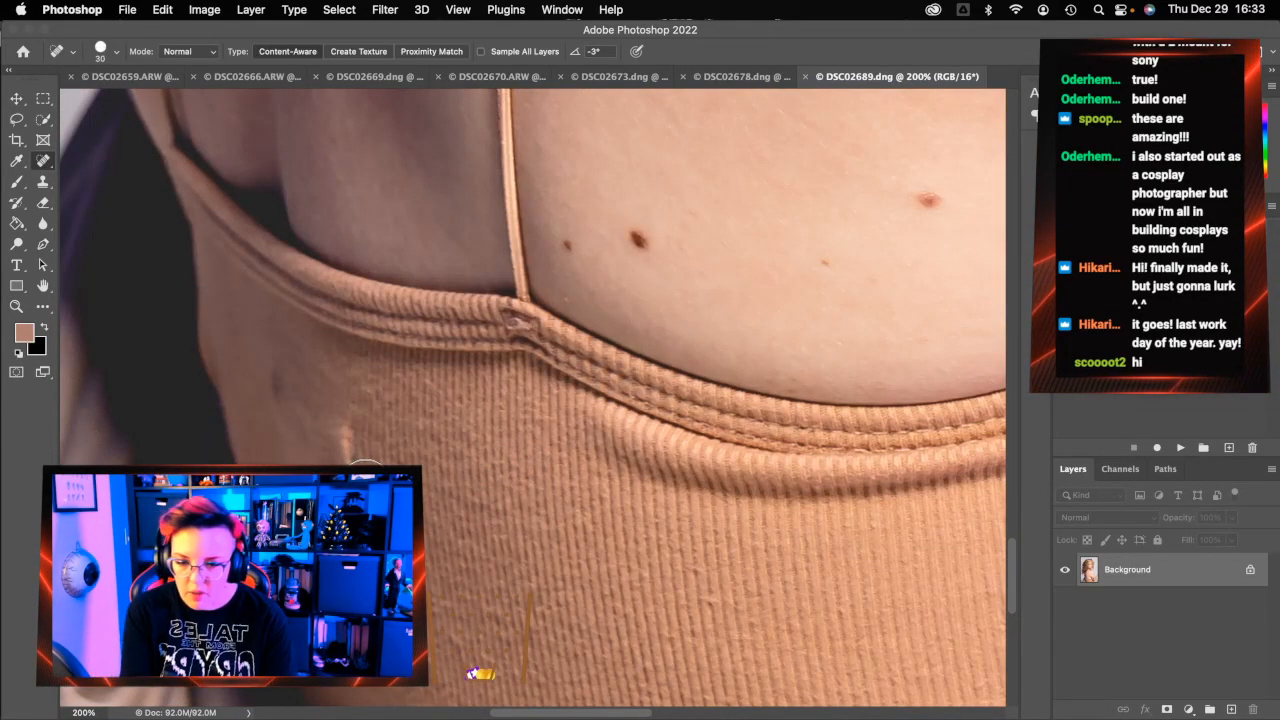
{"action": "mouse_move", "coordinate": [356, 458]}
{"action": "left_mouse_down"}
{"action": "mouse_move", "coordinate": [296, 408]}
{"action": "mouse_move", "coordinate": [276, 369]}
{"action": "mouse_move", "coordinate": [290, 471]}
{"action": "mouse_move", "coordinate": [301, 492]}
{"action": "mouse_move", "coordinate": [330, 496]}
{"action": "mouse_move", "coordinate": [298, 432]}
{"action": "left_mouse_up"}
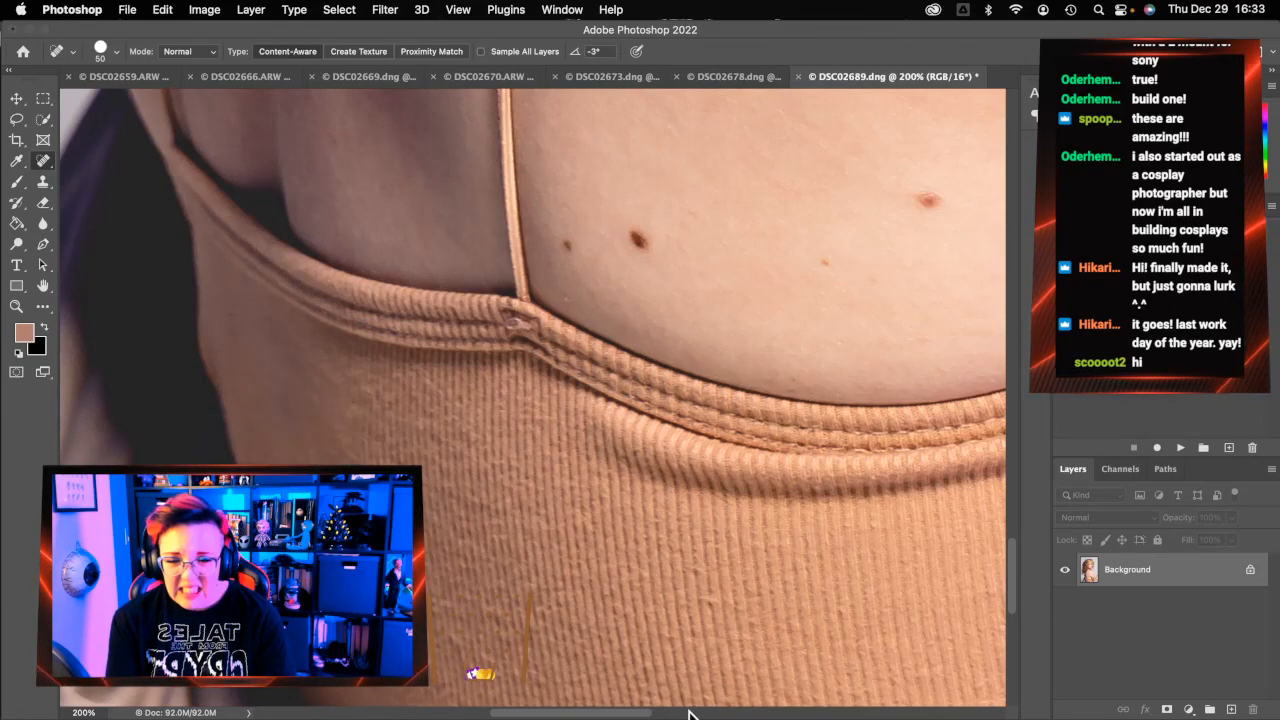
{"action": "left_click", "coordinate": [288, 407]}
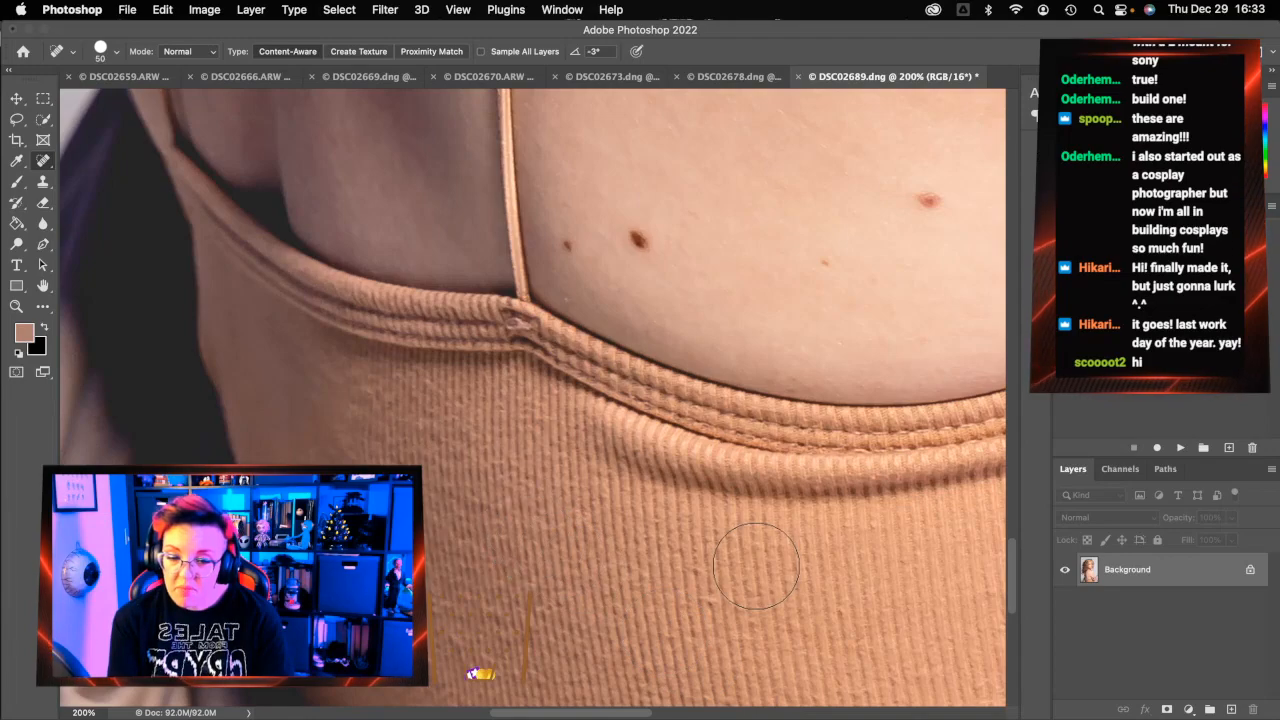
{"action": "scroll", "coordinate": [420, 453], "scroll_direction": "up", "scroll_amount": 3}
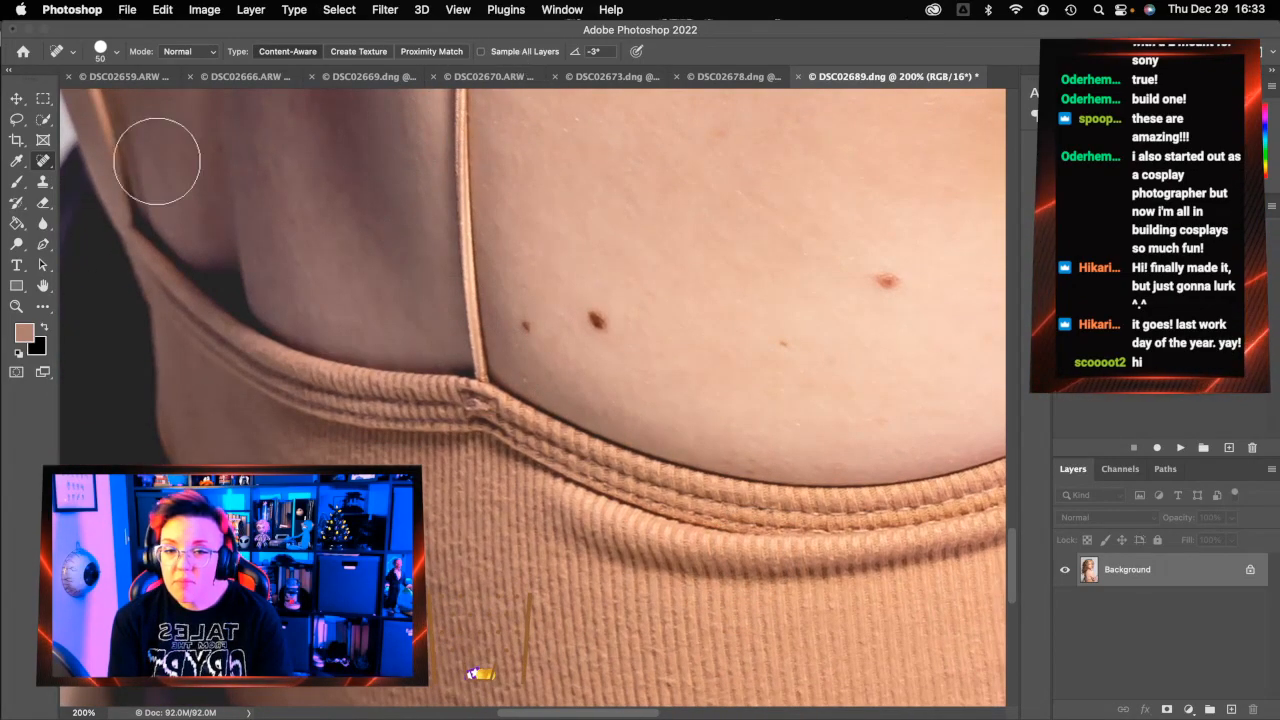
{"action": "left_click", "coordinate": [16, 306]}
{"action": "left_click", "coordinate": [488, 52]}
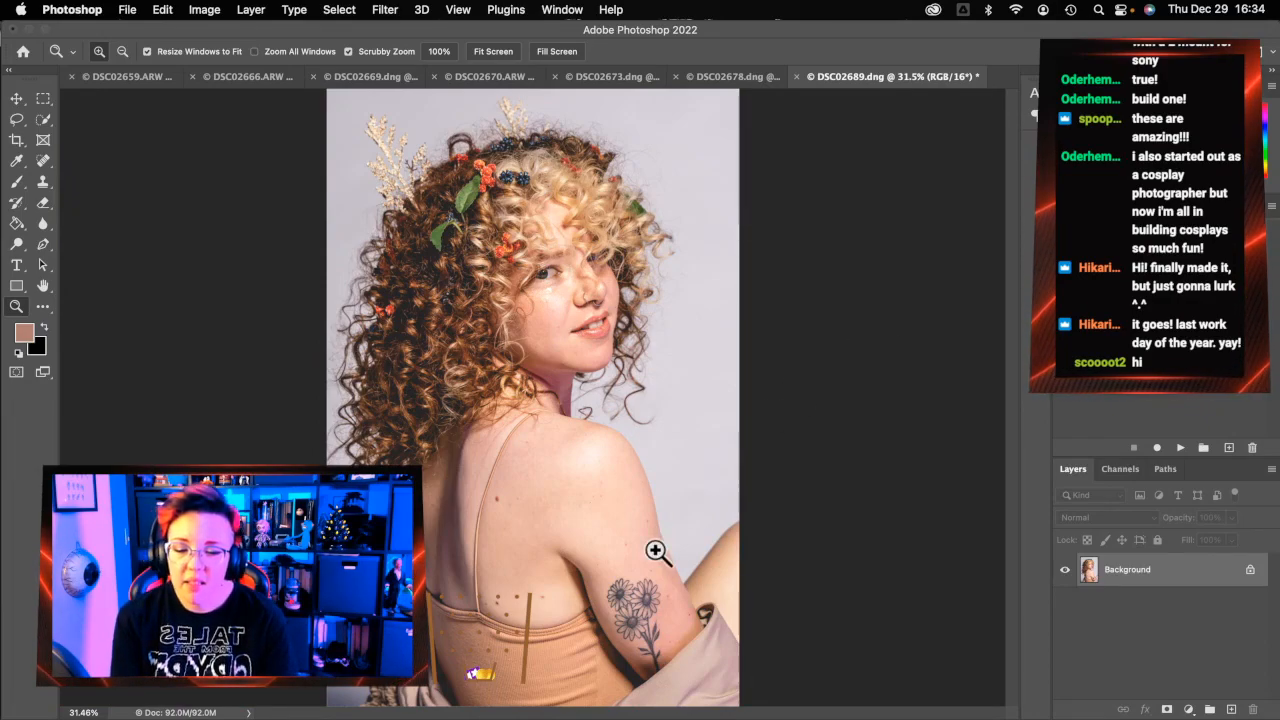
Run the frequency separation action, accepting an 8.5-pixel Gaussian Blur radius
{"action": "left_click", "coordinate": [557, 573]}
{"action": "left_click", "coordinate": [557, 573]}
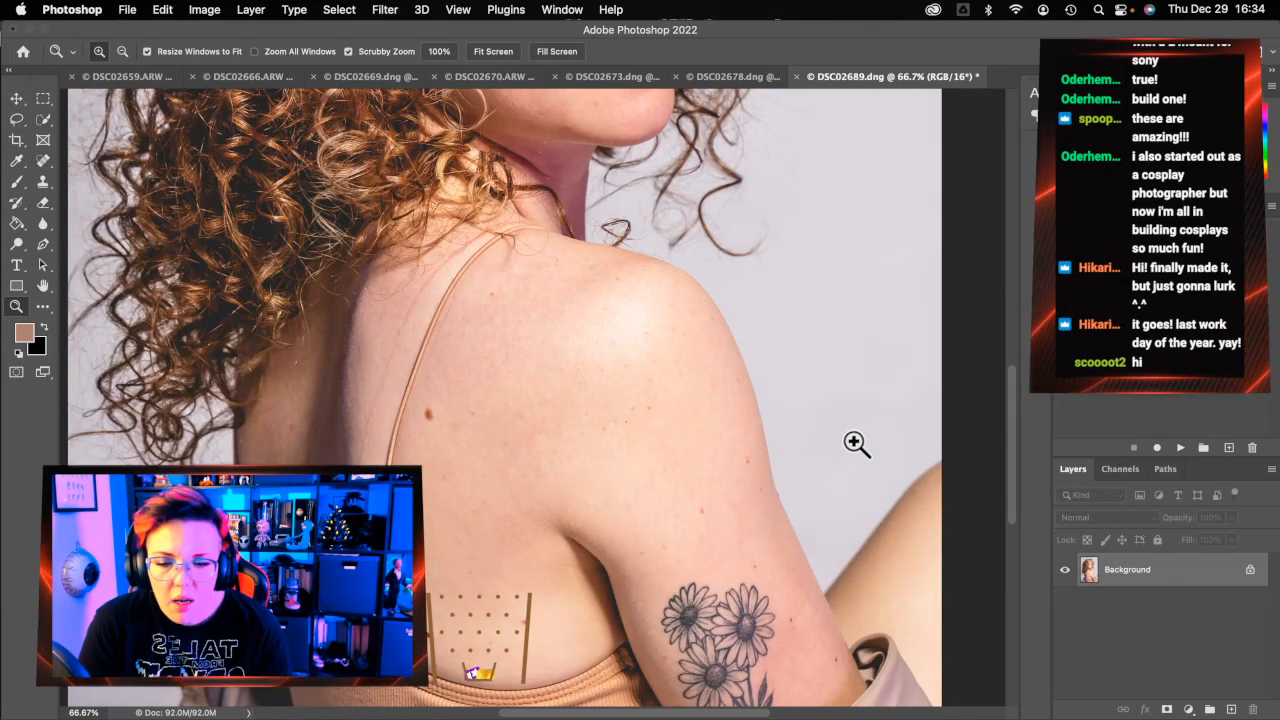
{"action": "left_click", "coordinate": [1180, 448]}
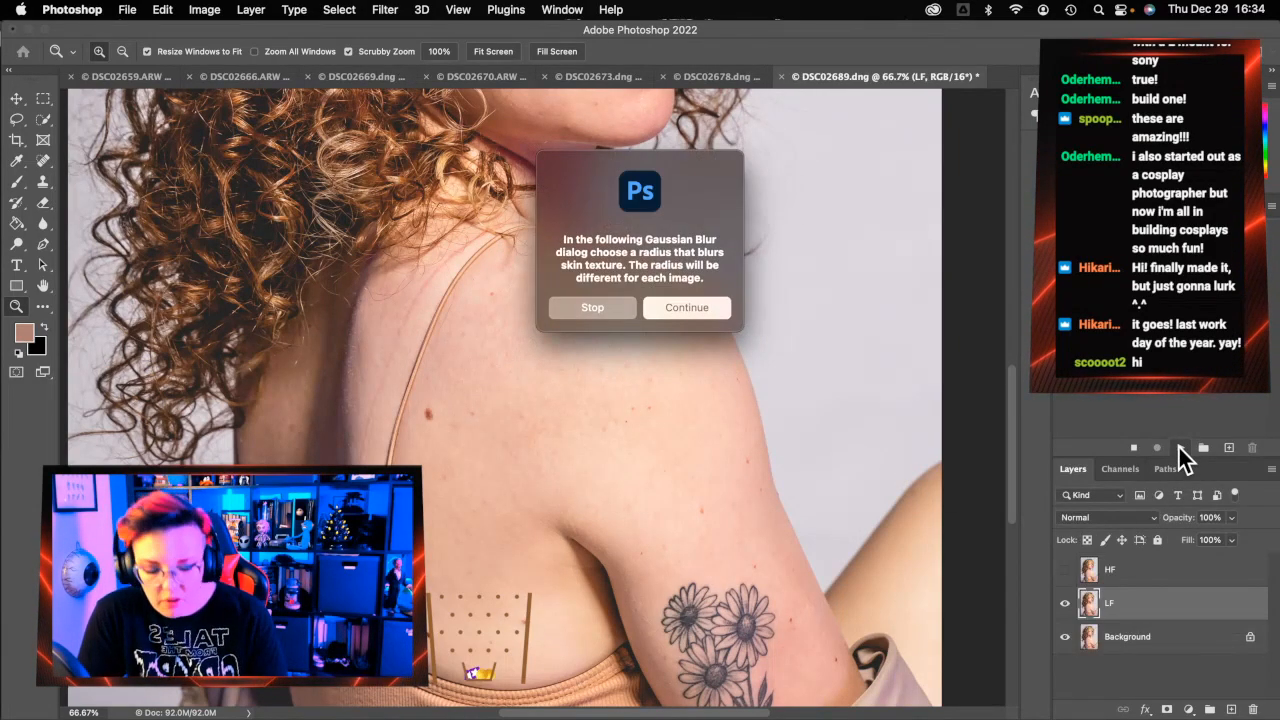
{"action": "key", "text": "Return"}
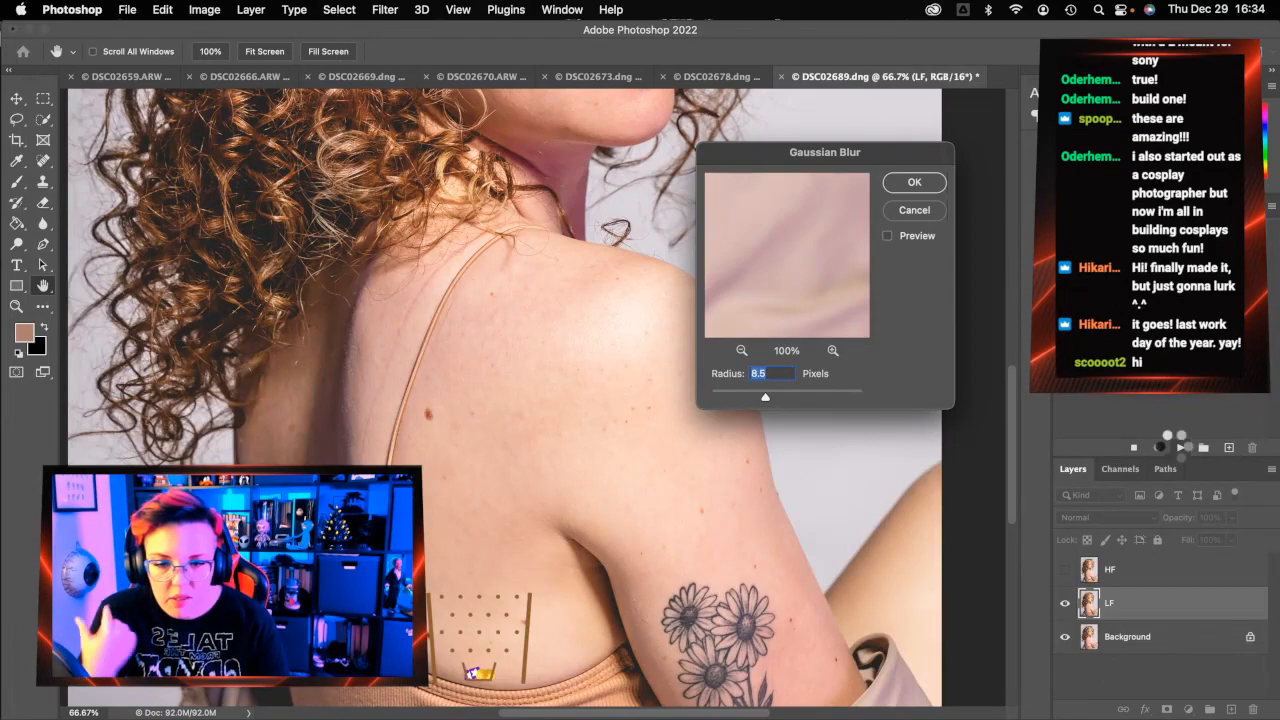
{"action": "key", "text": "Return"}
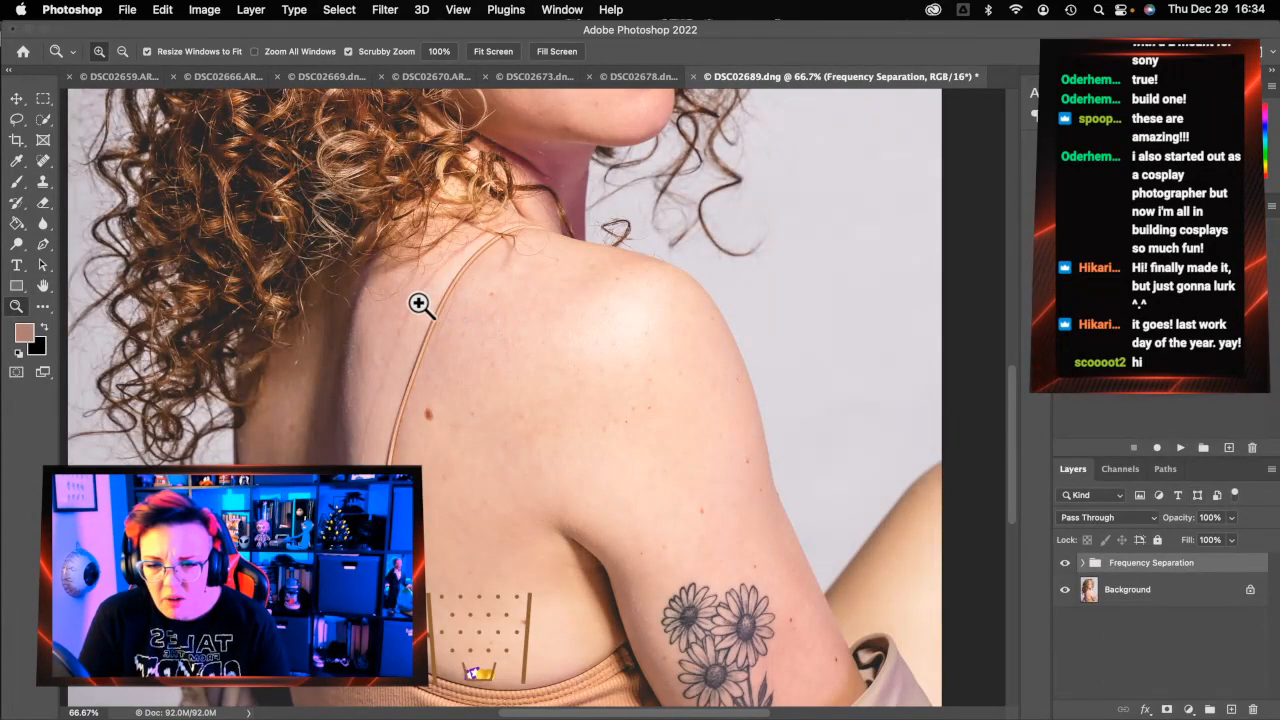
Expand the Frequency Separation group, select LF and zoom to 100% on the shoulder
{"action": "left_click", "coordinate": [1082, 563]}
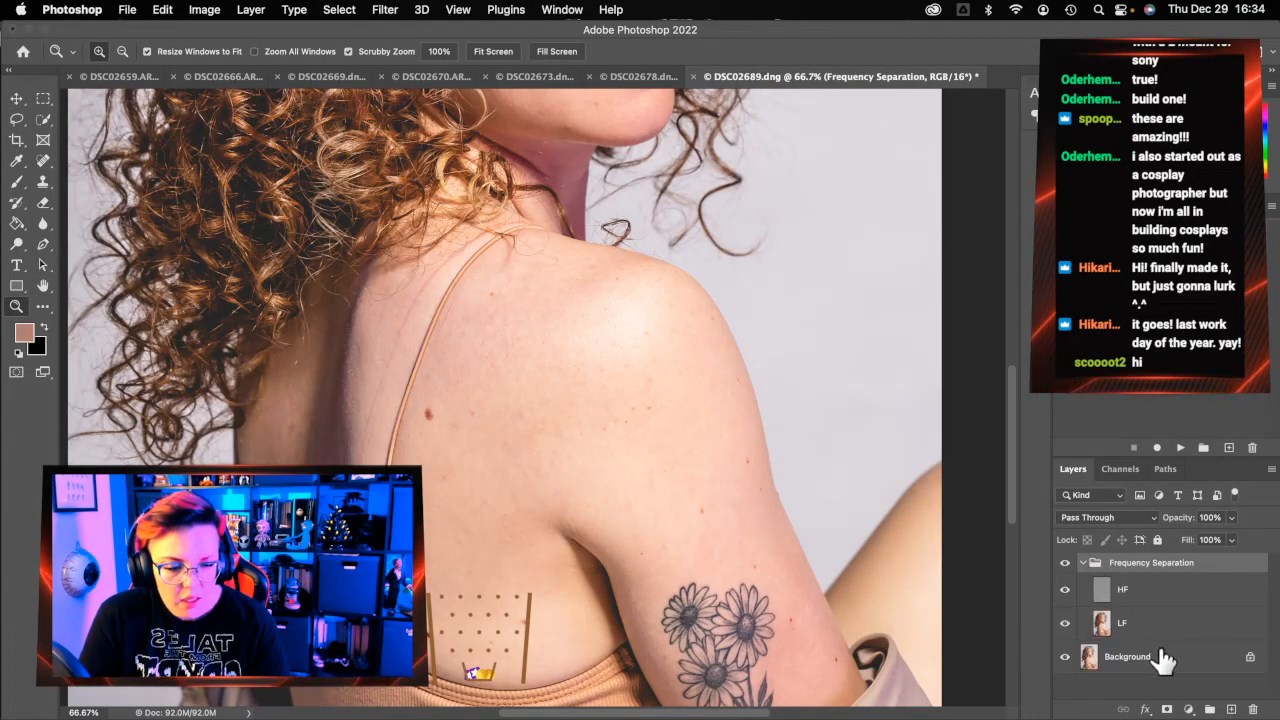
{"action": "left_click", "coordinate": [1072, 623]}
{"action": "scroll", "coordinate": [385, 342], "scroll_direction": "down", "scroll_amount": 2}
{"action": "scroll", "coordinate": [385, 342], "scroll_direction": "right", "scroll_amount": 2}
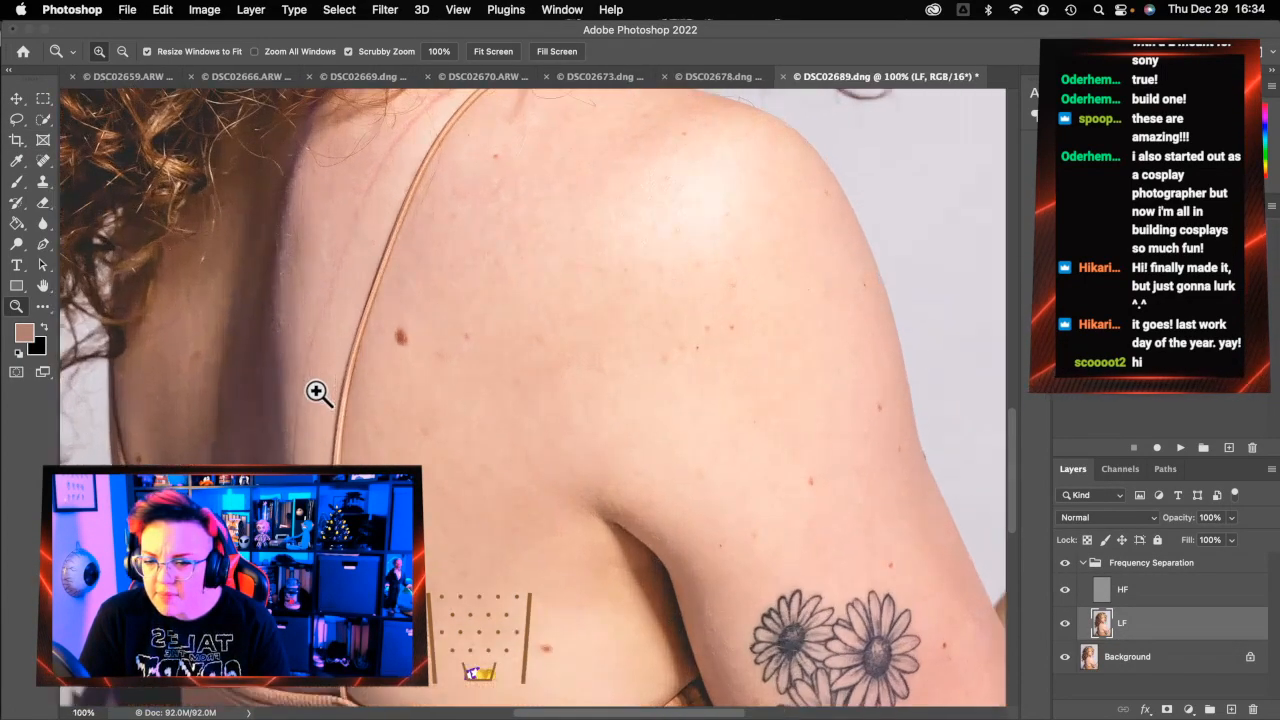
{"action": "left_click", "coordinate": [318, 389]}
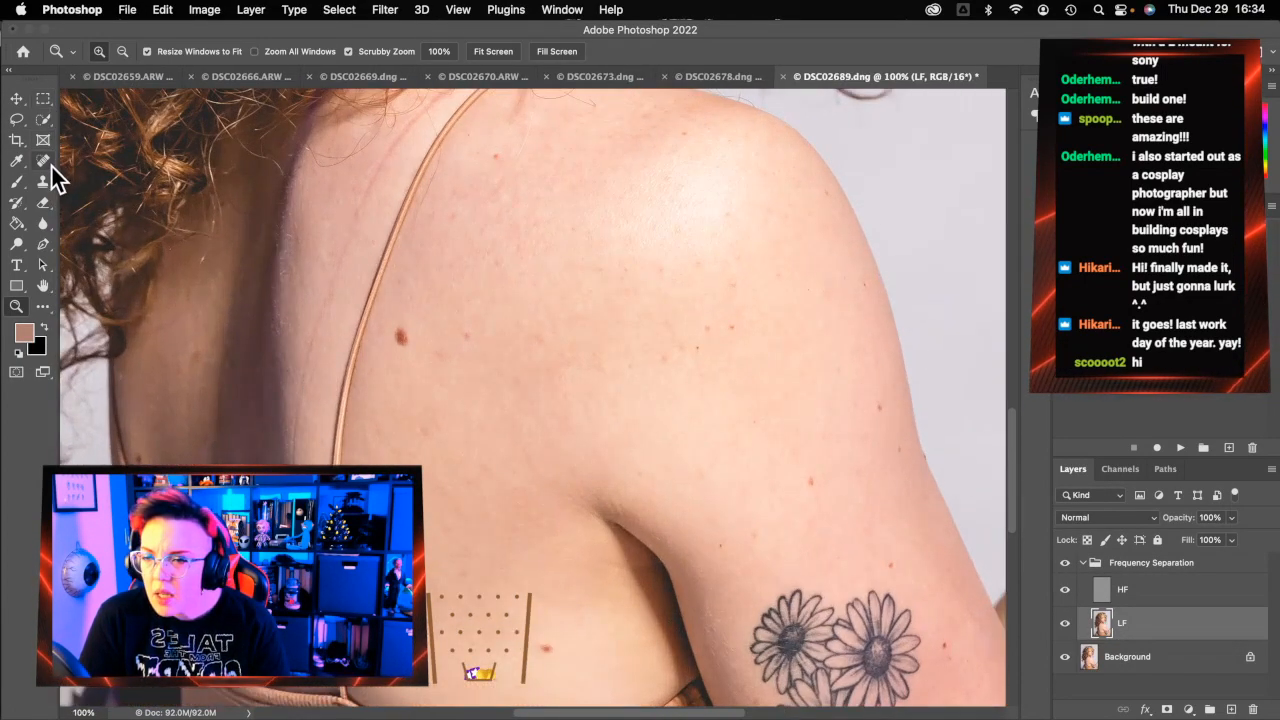
{"action": "left_click", "coordinate": [43, 161]}
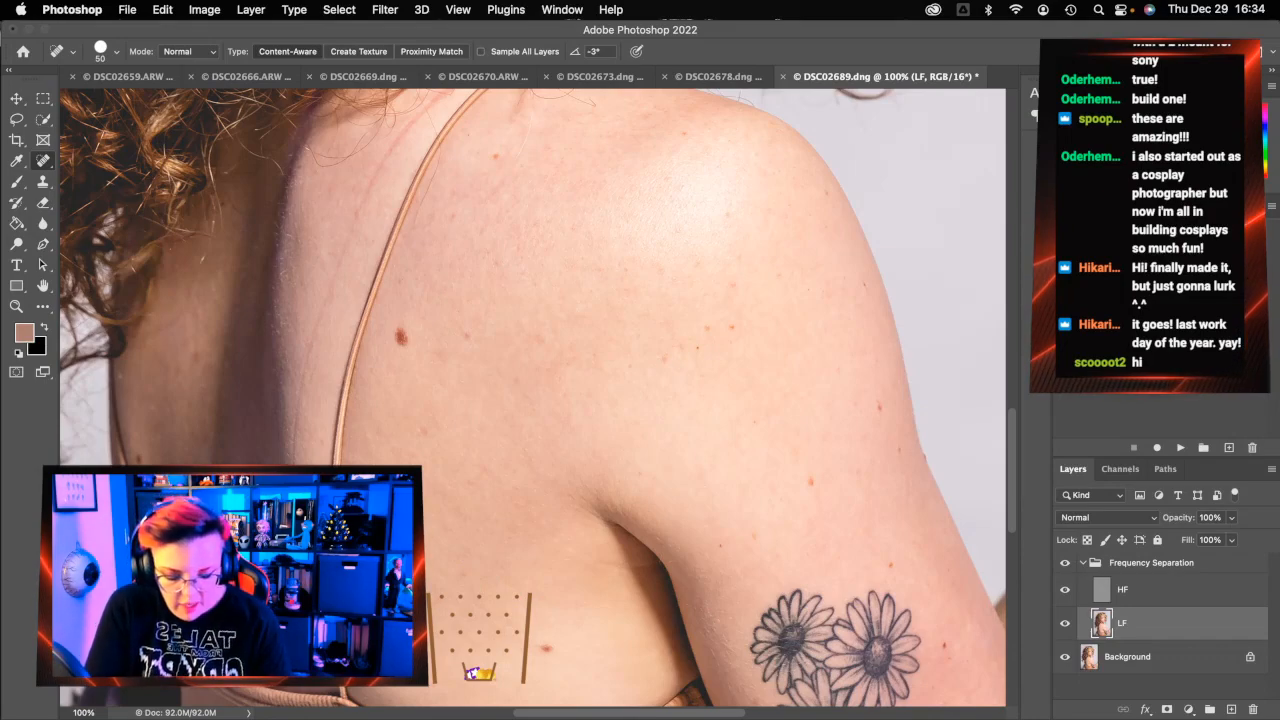
On the HF layer, spot-heal the blemishes and small spots on the upper back left of the strap
{"action": "left_click", "coordinate": [1140, 592]}
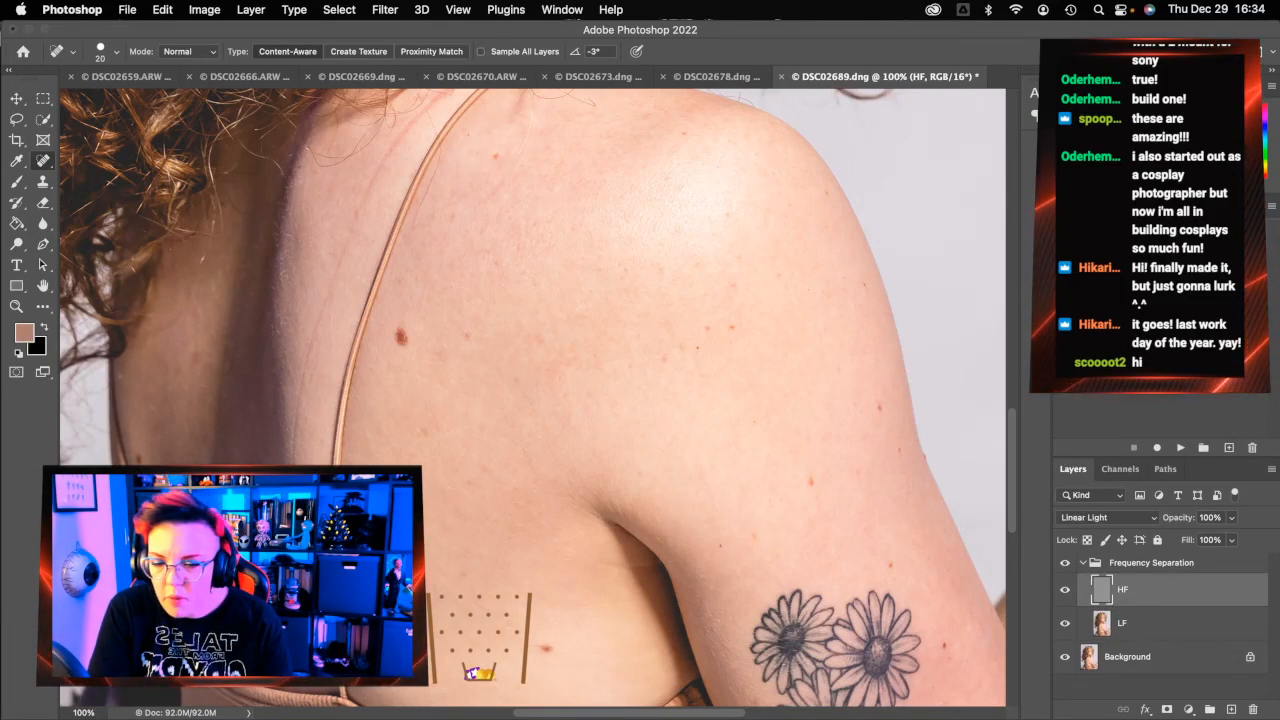
{"action": "left_click_drag", "start_coordinate": [294, 466], "coordinate": [314, 325]}
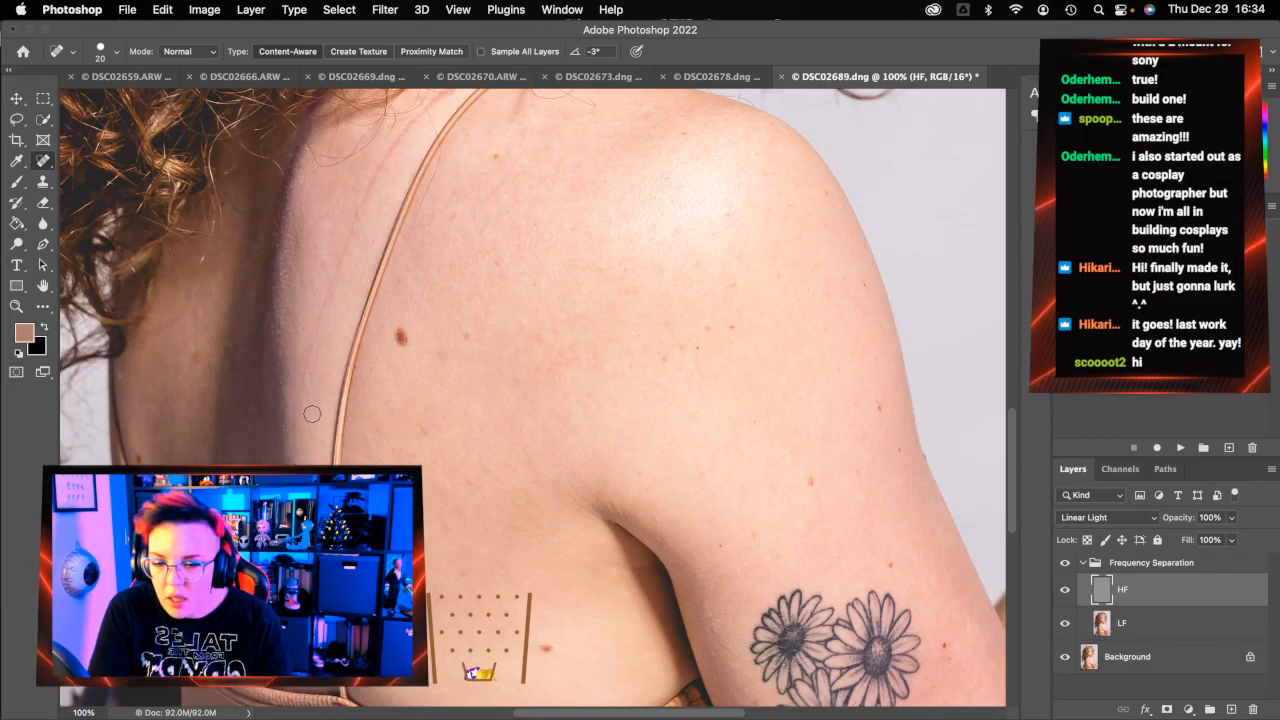
{"action": "scroll", "coordinate": [311, 413], "scroll_direction": "up", "scroll_amount": 3}
{"action": "left_click_drag", "start_coordinate": [302, 466], "coordinate": [368, 288]}
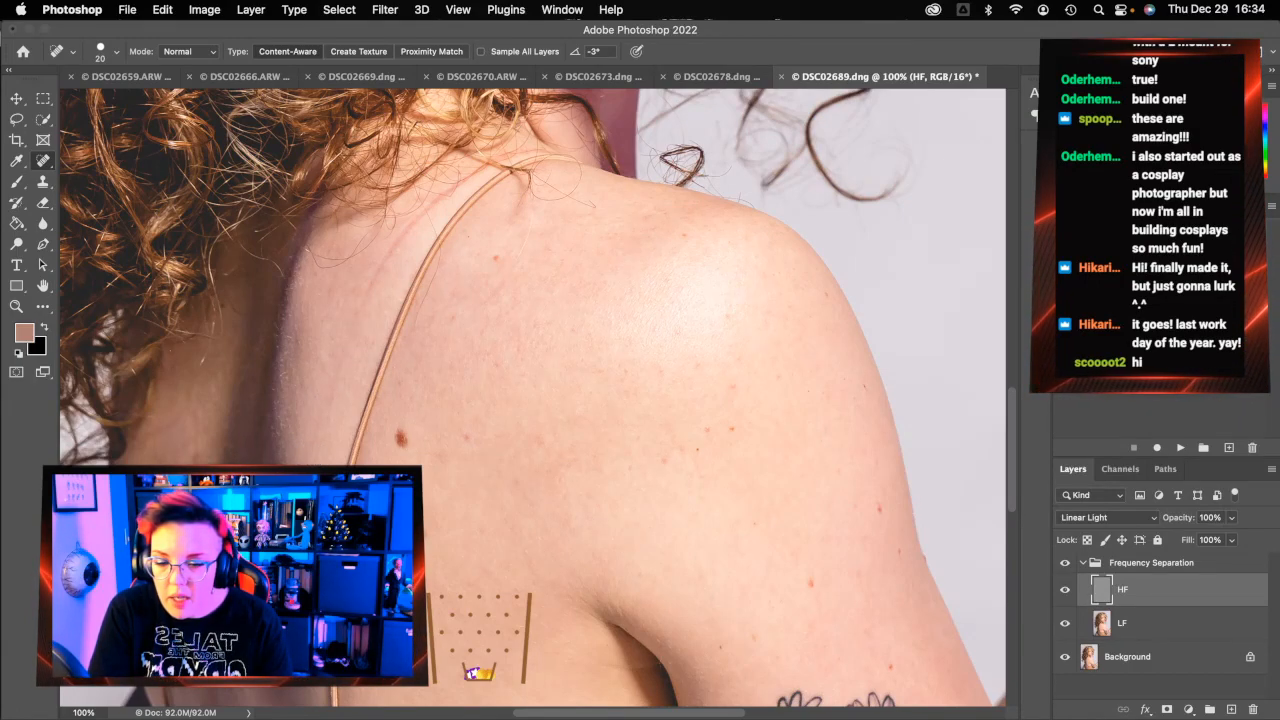
{"action": "left_click_drag", "start_coordinate": [342, 360], "coordinate": [328, 398]}
{"action": "left_click_drag", "start_coordinate": [312, 446], "coordinate": [306, 458]}
{"action": "left_click_drag", "start_coordinate": [340, 386], "coordinate": [322, 430]}
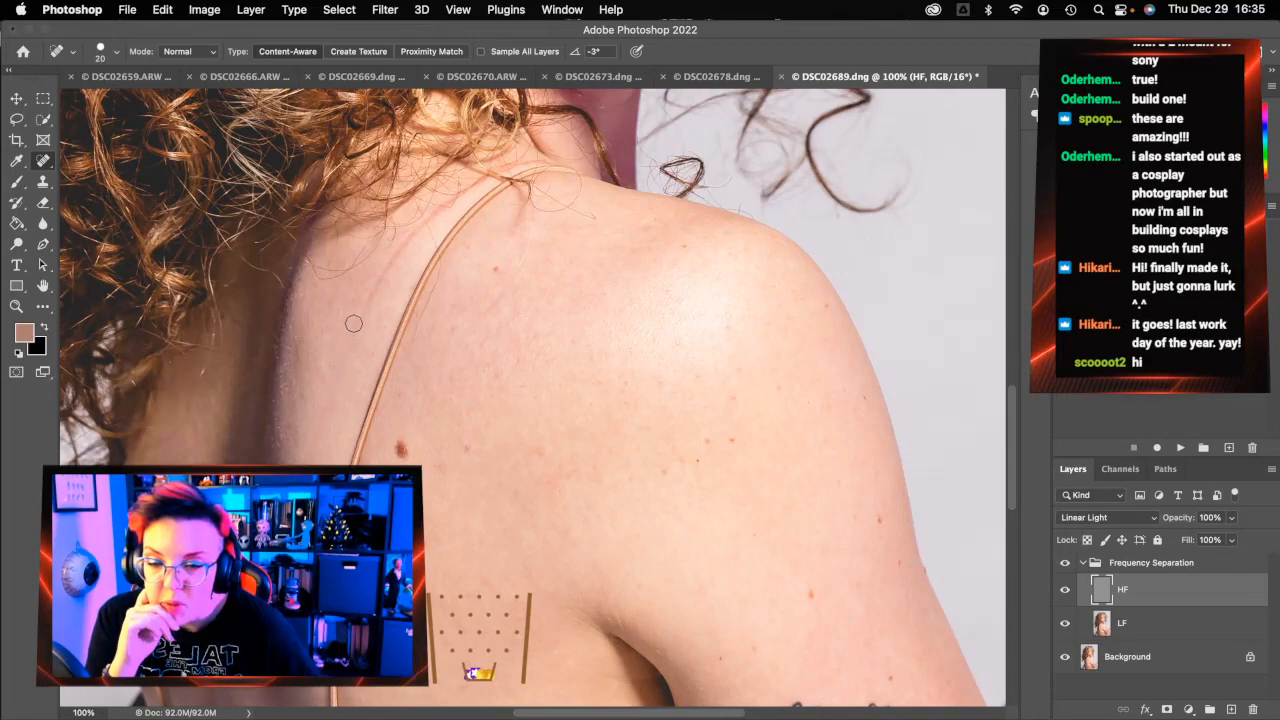
On HF, heal the shoulder spots and blemishes plus the marks along the strap up to the neck
{"action": "left_click_drag", "start_coordinate": [357, 322], "coordinate": [434, 213]}
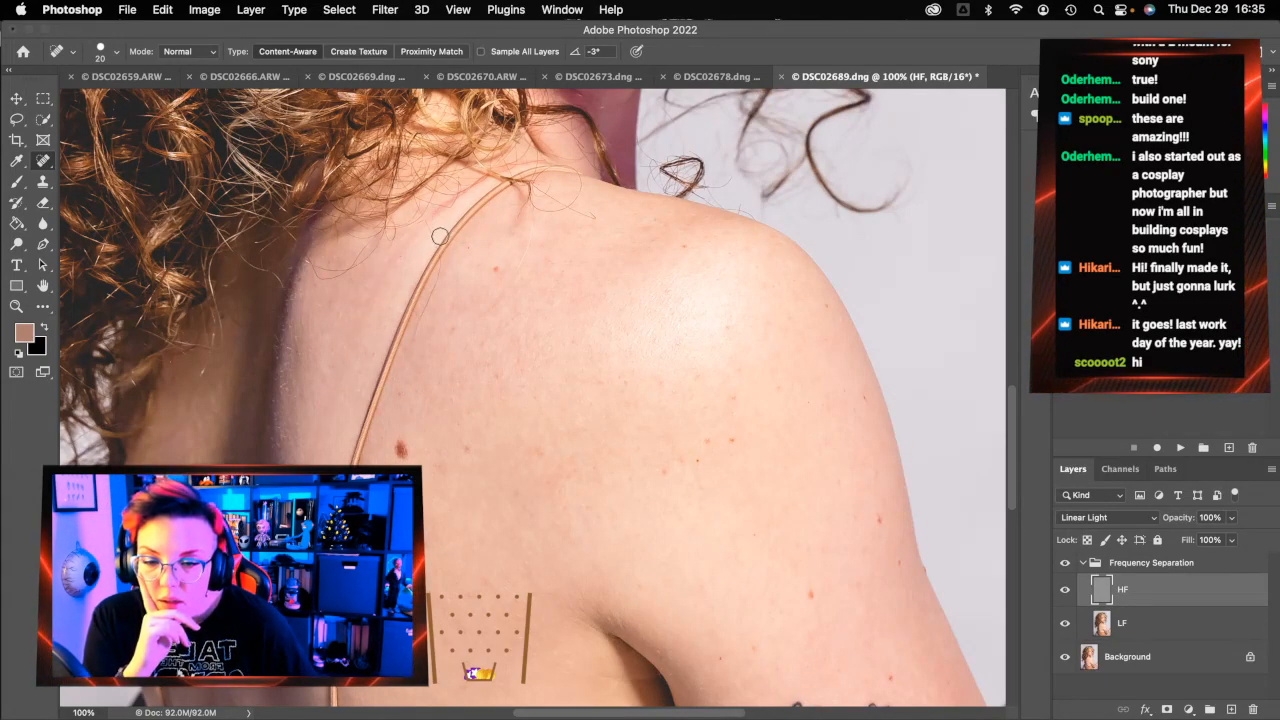
{"action": "left_click", "coordinate": [371, 279]}
{"action": "left_click", "coordinate": [354, 309]}
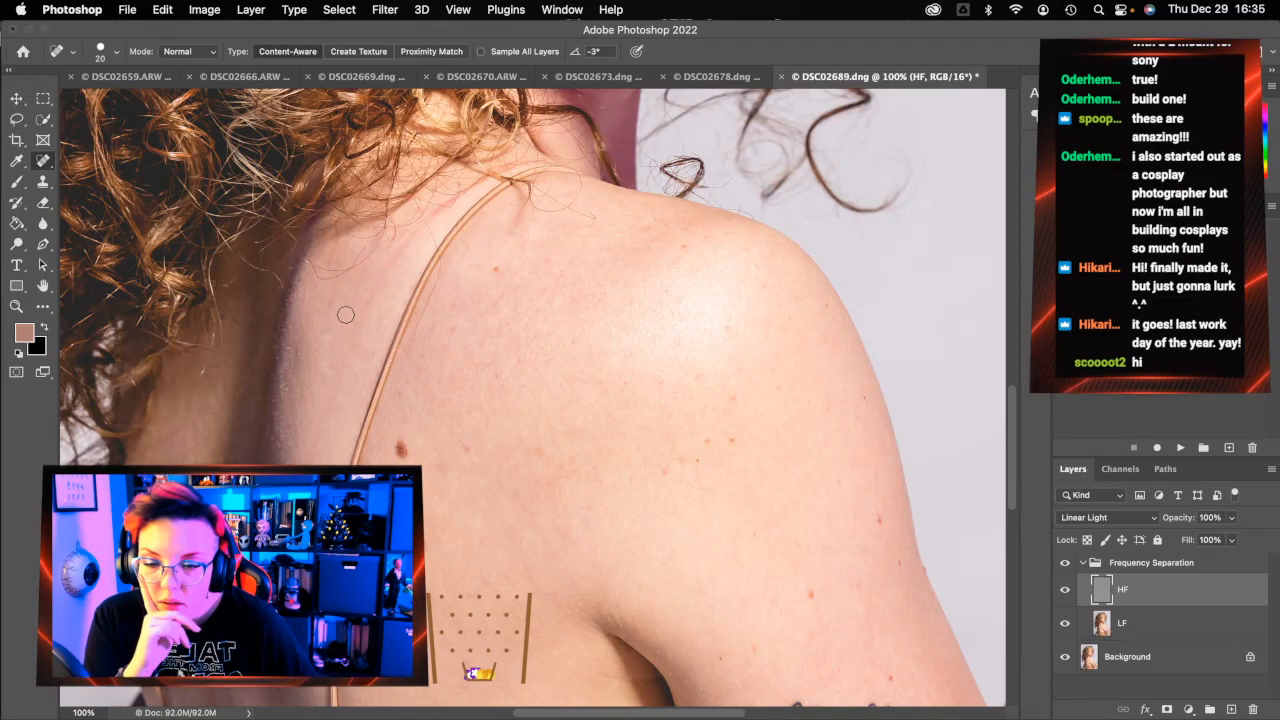
{"action": "left_click_drag", "start_coordinate": [408, 242], "coordinate": [386, 284]}
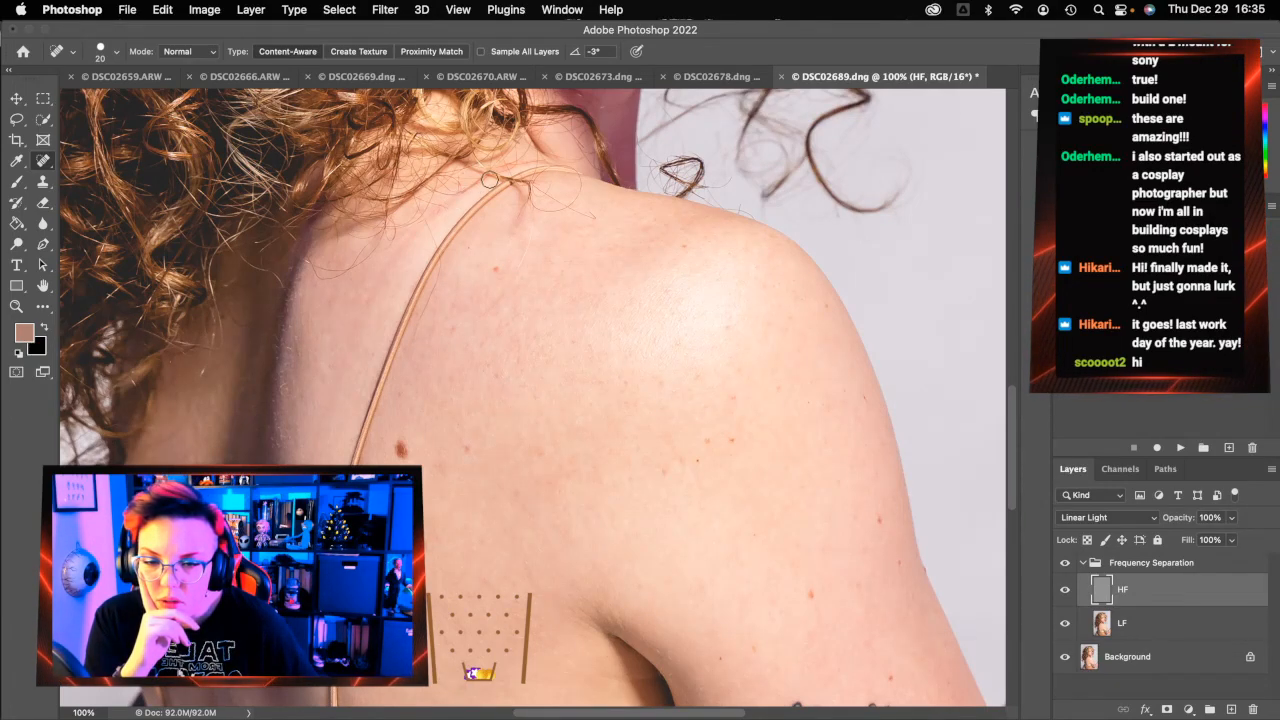
{"action": "mouse_move", "coordinate": [478, 184]}
{"action": "left_mouse_down"}
{"action": "mouse_move", "coordinate": [425, 235]}
{"action": "mouse_move", "coordinate": [425, 218]}
{"action": "mouse_move", "coordinate": [462, 195]}
{"action": "left_mouse_up"}
{"action": "left_click_drag", "start_coordinate": [443, 260], "coordinate": [413, 346]}
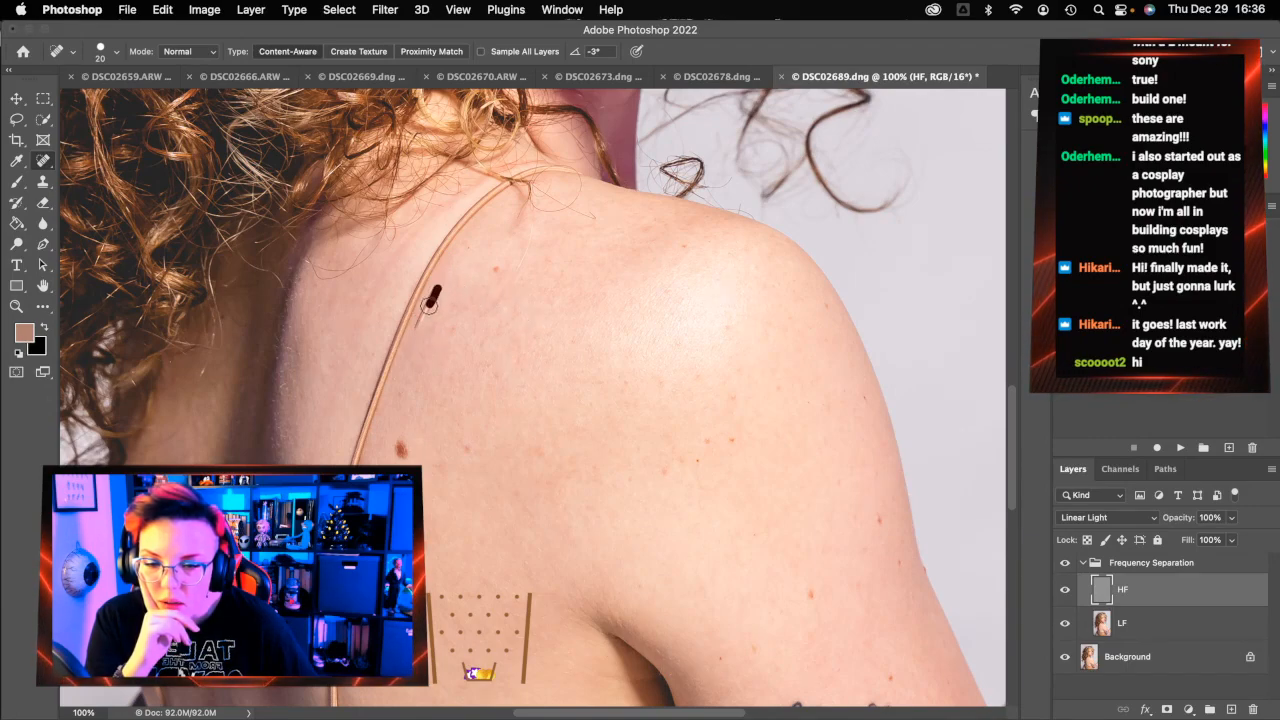
{"action": "left_click_drag", "start_coordinate": [435, 286], "coordinate": [423, 330]}
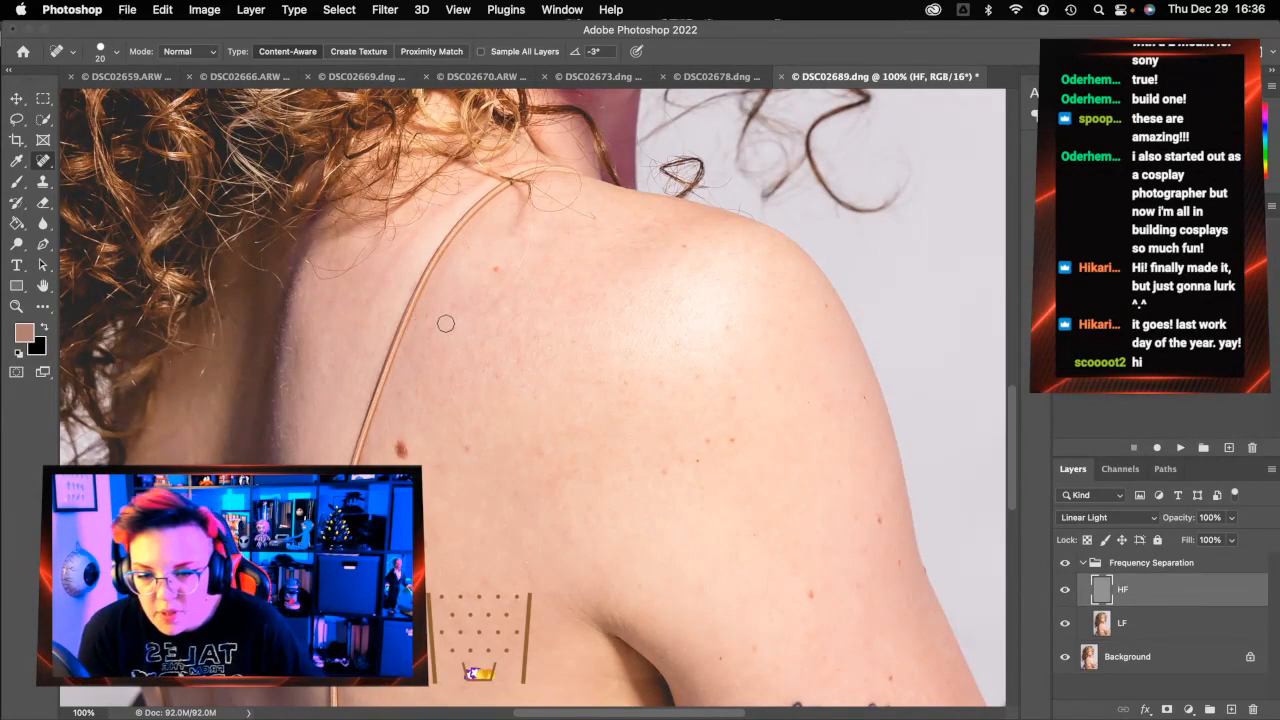
{"action": "left_click_drag", "start_coordinate": [533, 224], "coordinate": [503, 300]}
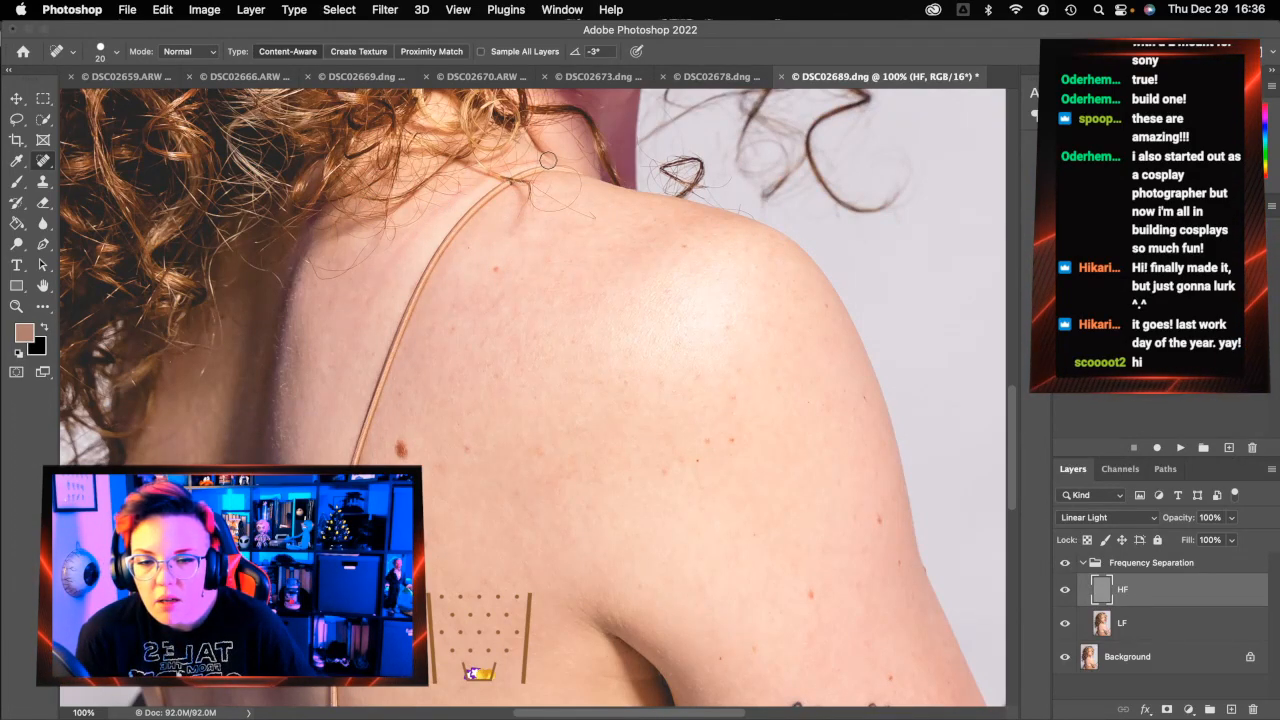
{"action": "left_click_drag", "start_coordinate": [539, 160], "coordinate": [510, 170]}
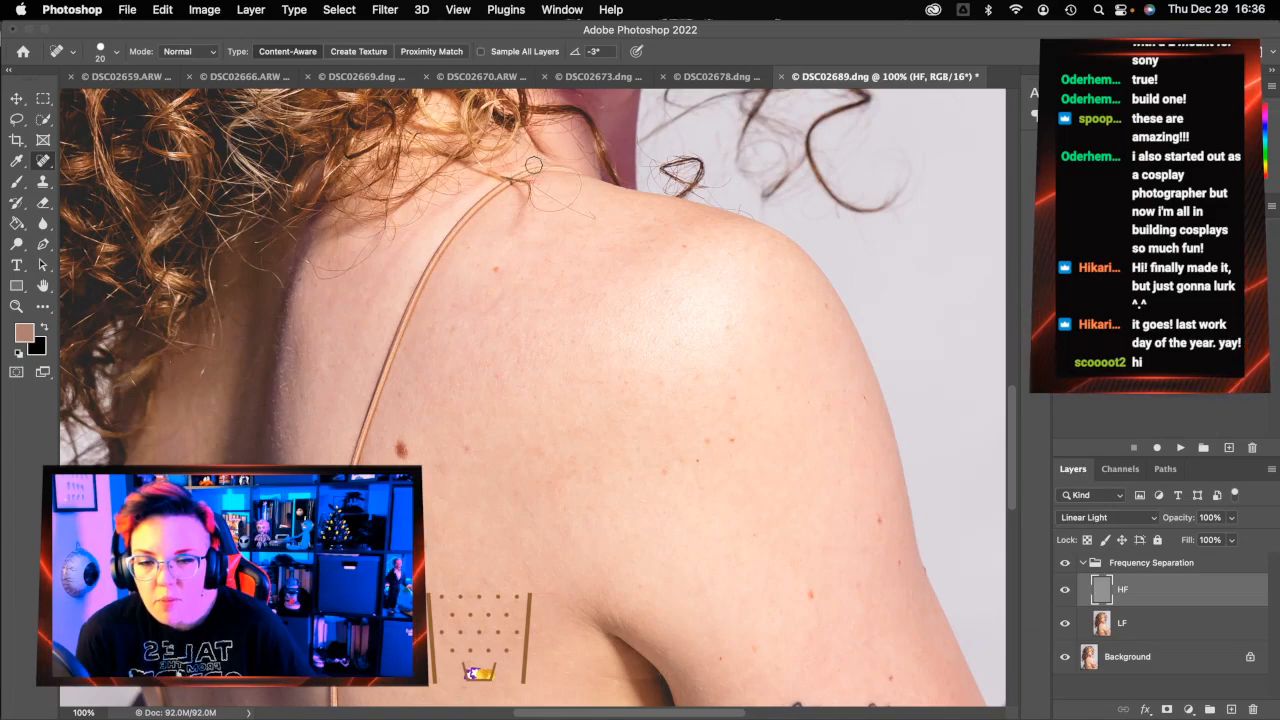
{"action": "left_click", "coordinate": [1165, 628]}
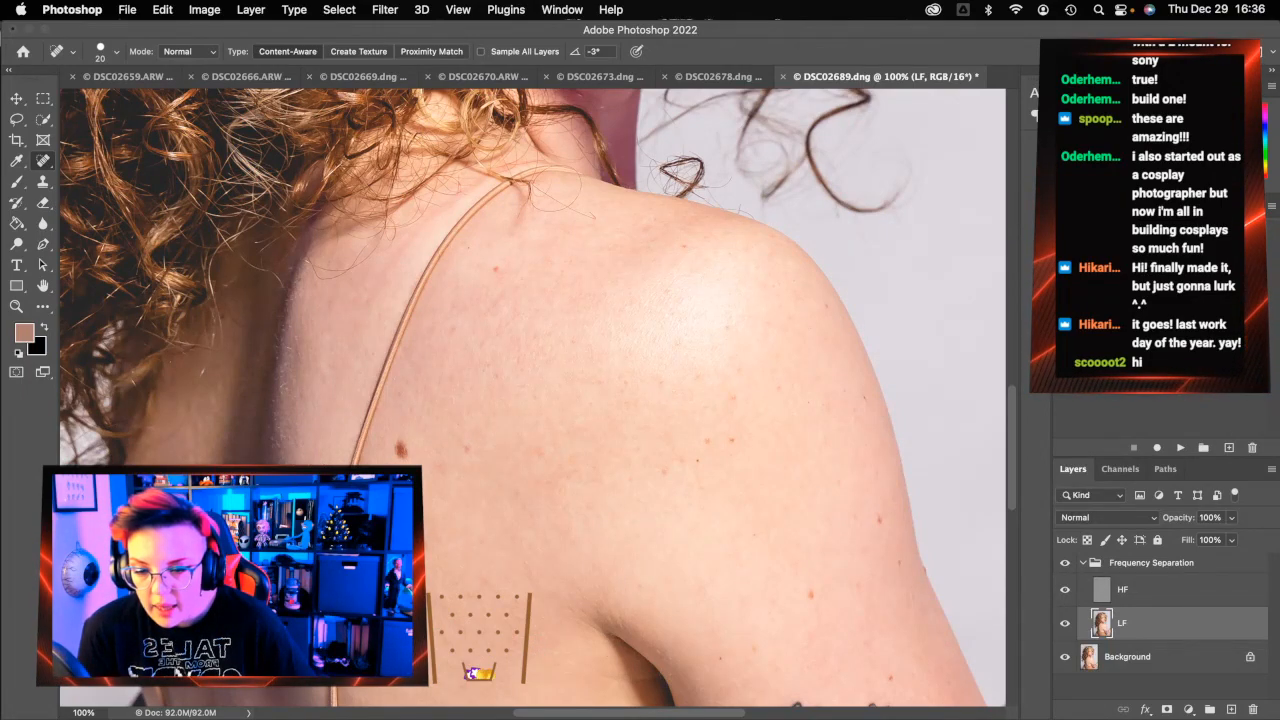
On LF, smooth the blotchy tone left of the strap and on the strap beside the neck
{"action": "left_click_drag", "start_coordinate": [314, 449], "coordinate": [332, 393]}
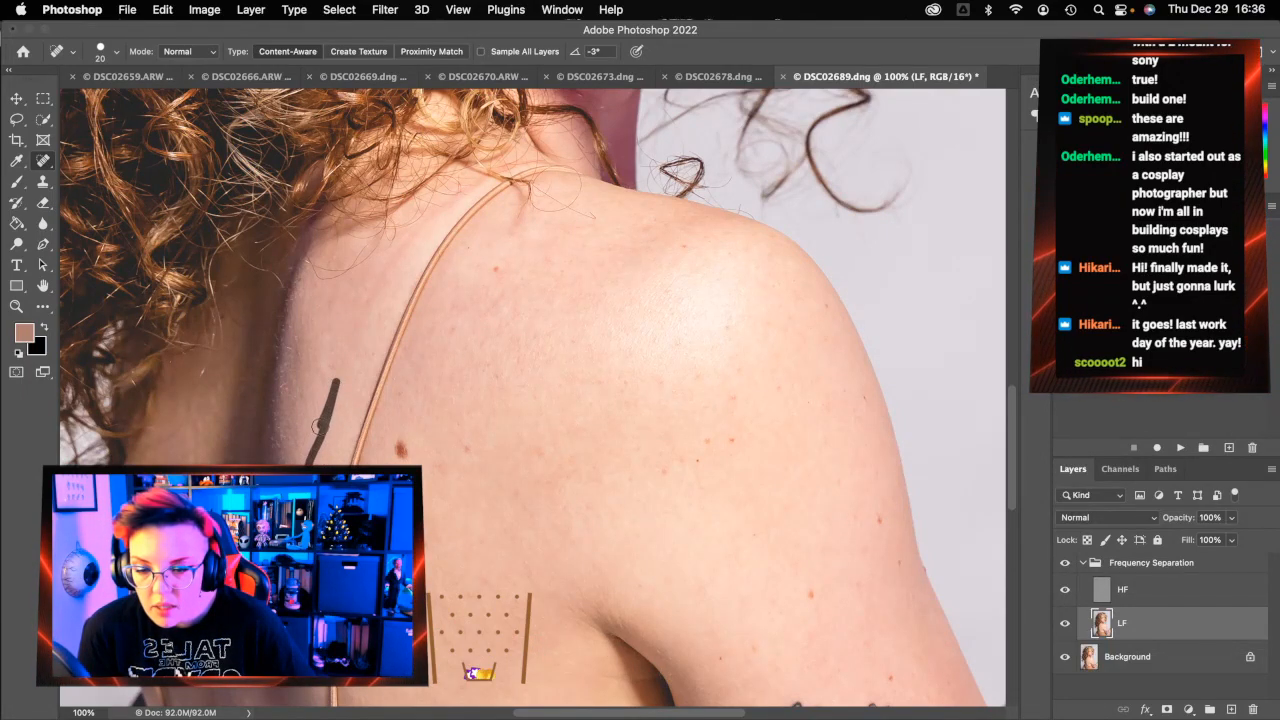
{"action": "left_click_drag", "start_coordinate": [336, 395], "coordinate": [395, 256]}
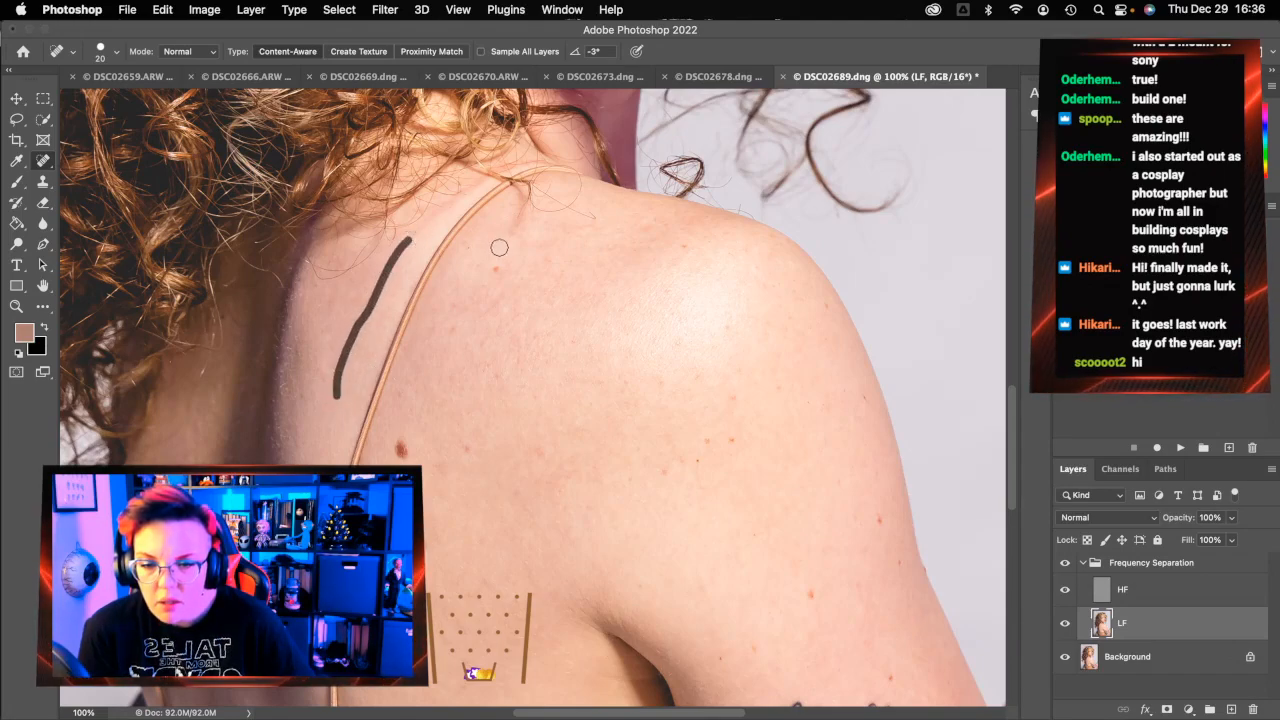
{"action": "left_click_drag", "start_coordinate": [367, 305], "coordinate": [396, 240]}
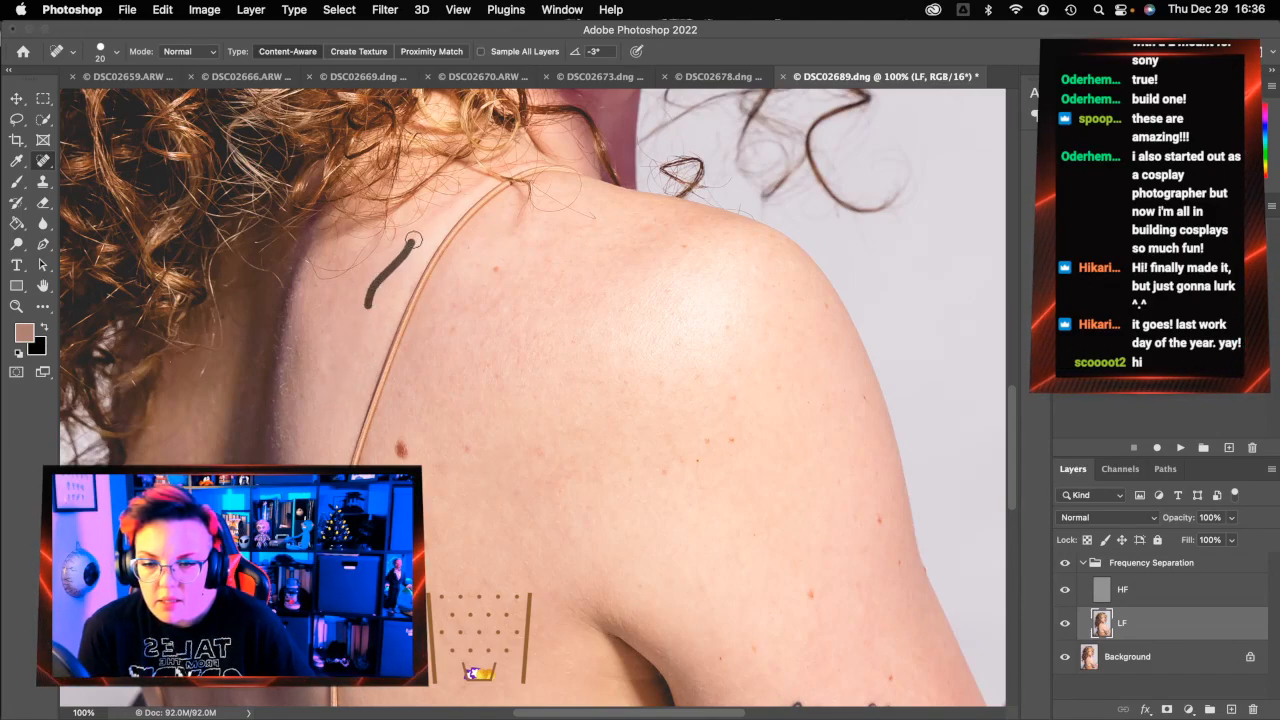
{"action": "mouse_move", "coordinate": [367, 303]}
{"action": "left_mouse_down"}
{"action": "mouse_move", "coordinate": [438, 209]}
{"action": "mouse_move", "coordinate": [493, 172]}
{"action": "mouse_move", "coordinate": [397, 254]}
{"action": "left_mouse_up"}
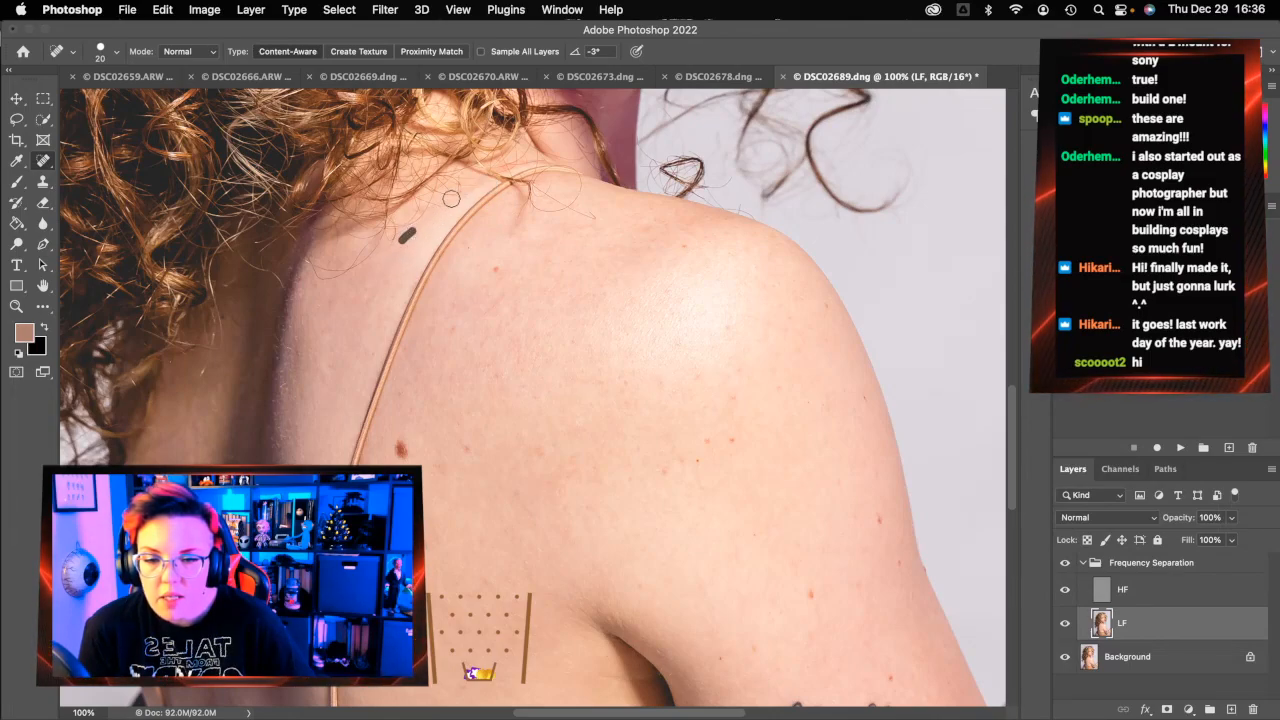
{"action": "left_click_drag", "start_coordinate": [548, 159], "coordinate": [504, 167]}
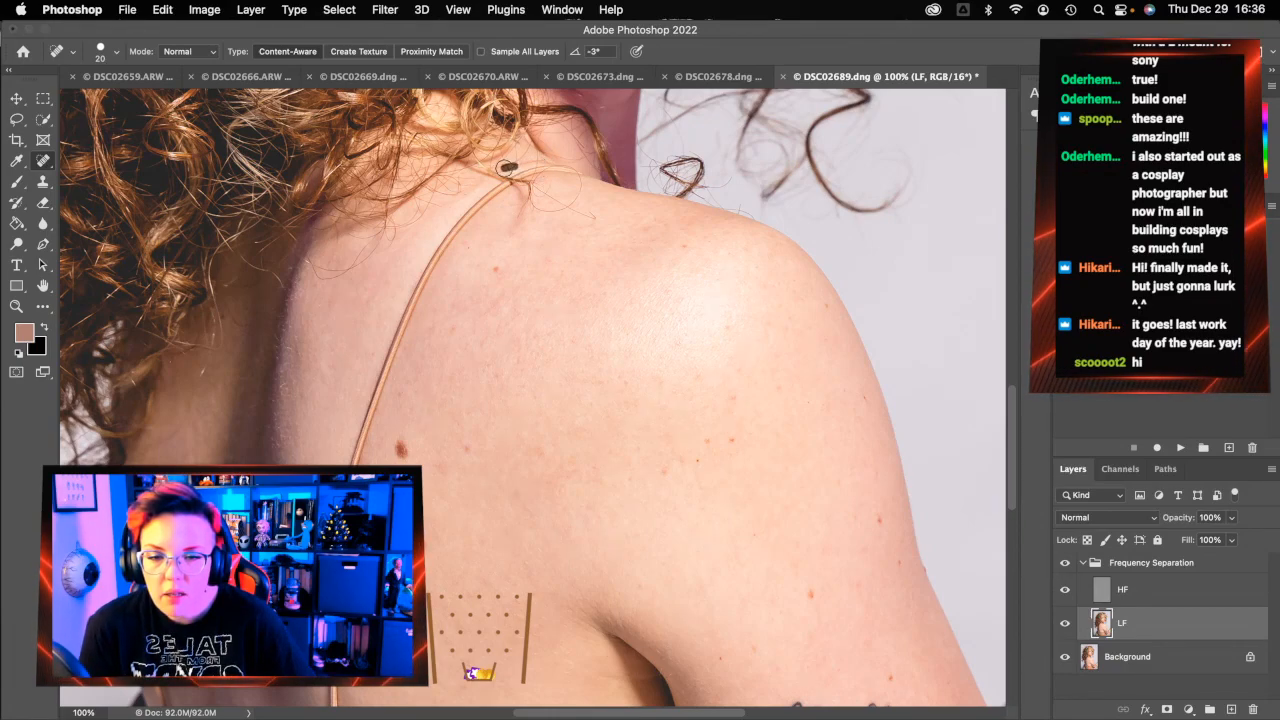
{"action": "left_click", "coordinate": [1170, 590]}
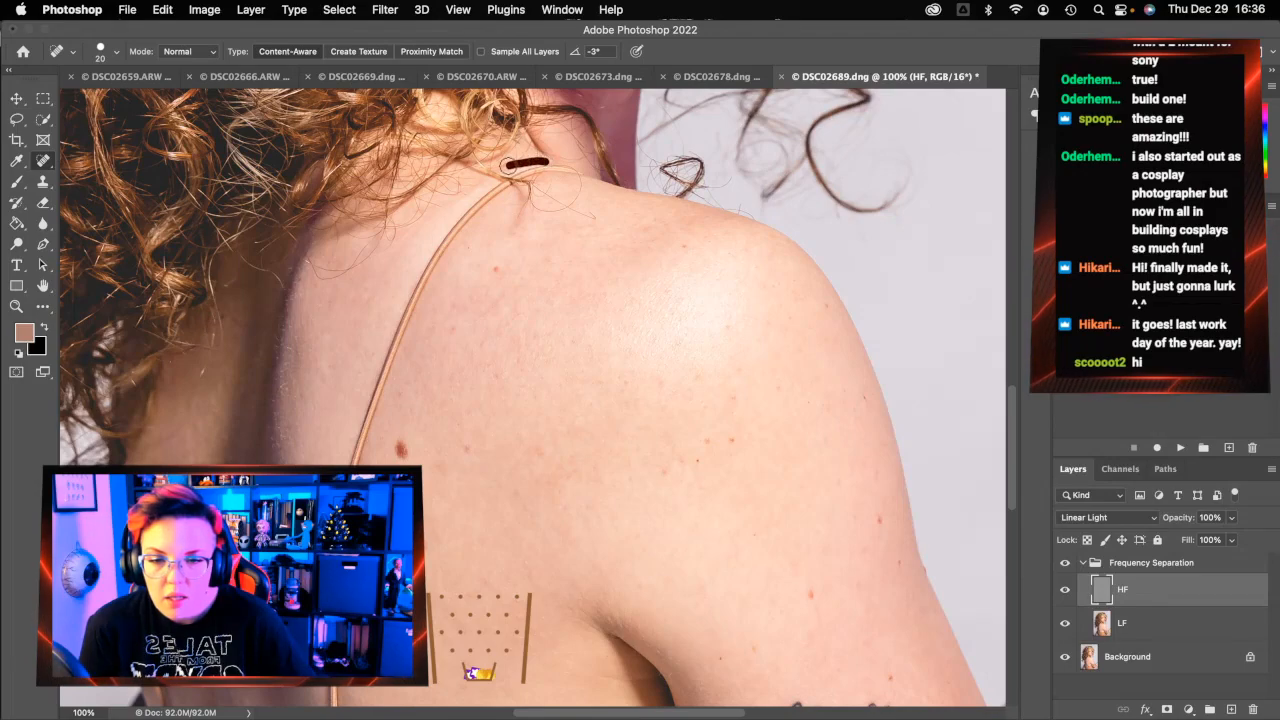
On HF, heal the strap marks near the neck, shrinking the brush to 10 px for fine marks
{"action": "left_click_drag", "start_coordinate": [548, 162], "coordinate": [512, 164]}
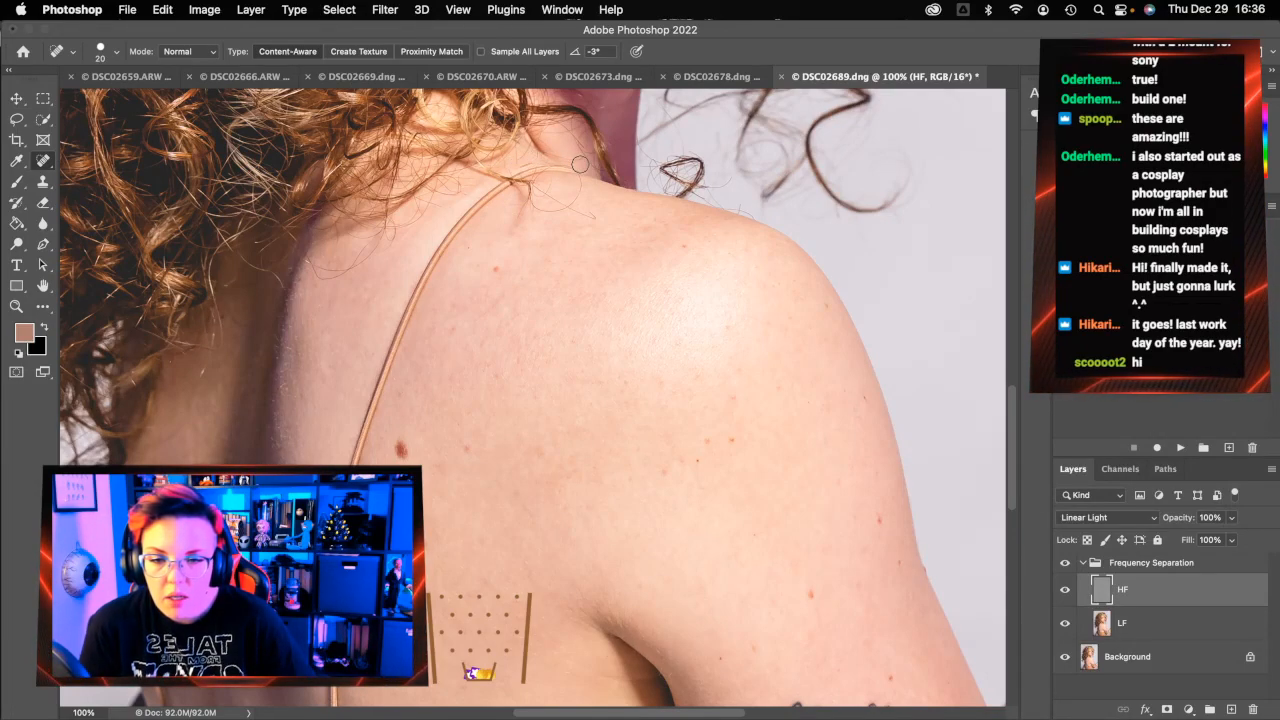
{"action": "key", "text": "bracketleft"}
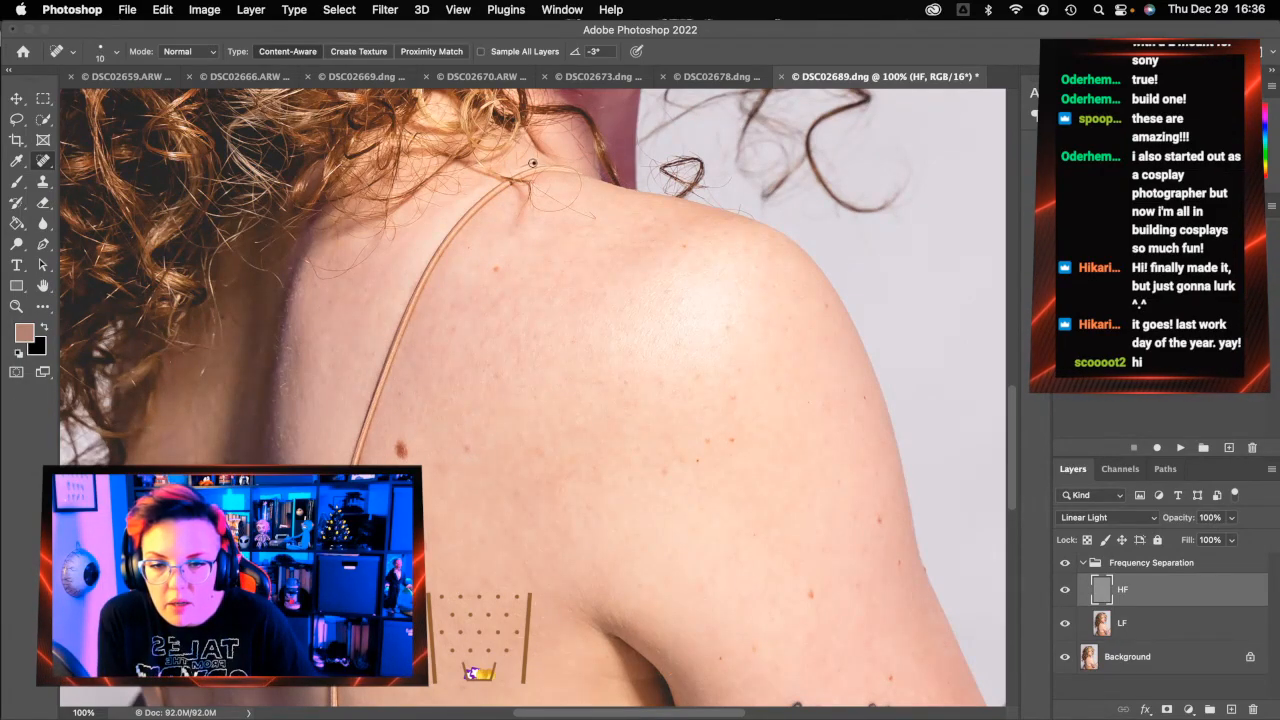
{"action": "left_click_drag", "start_coordinate": [535, 164], "coordinate": [538, 161]}
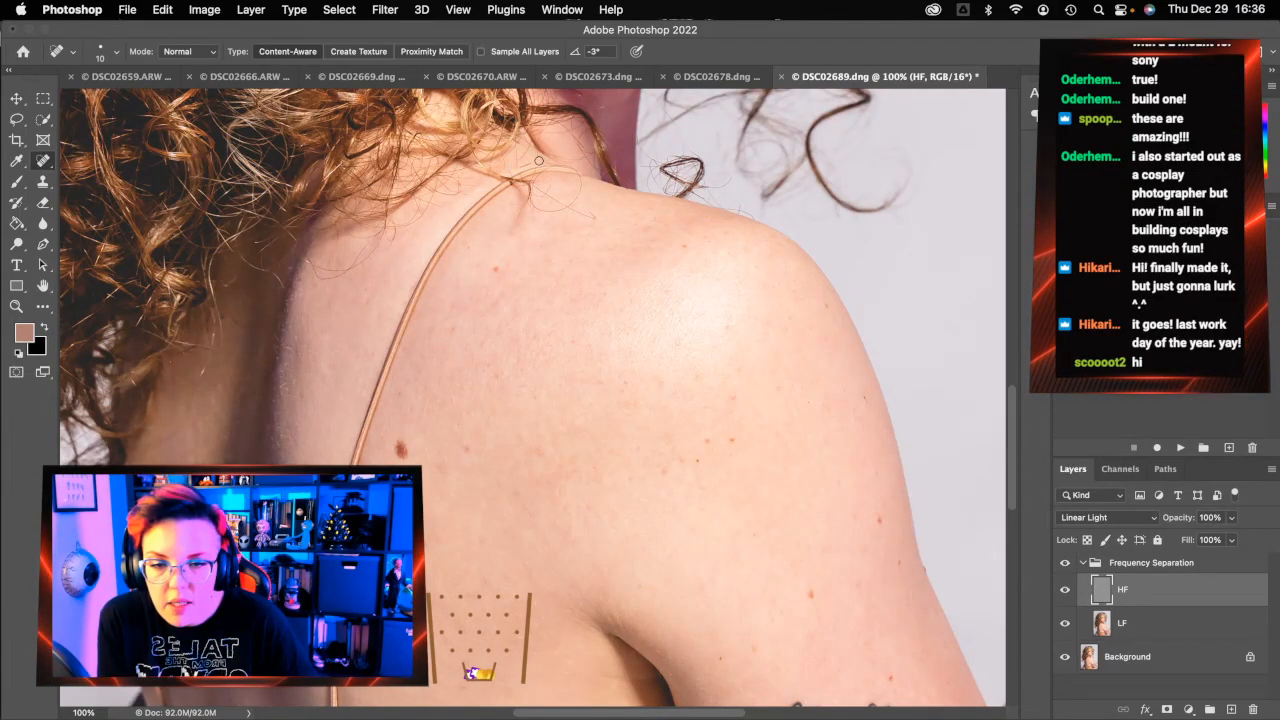
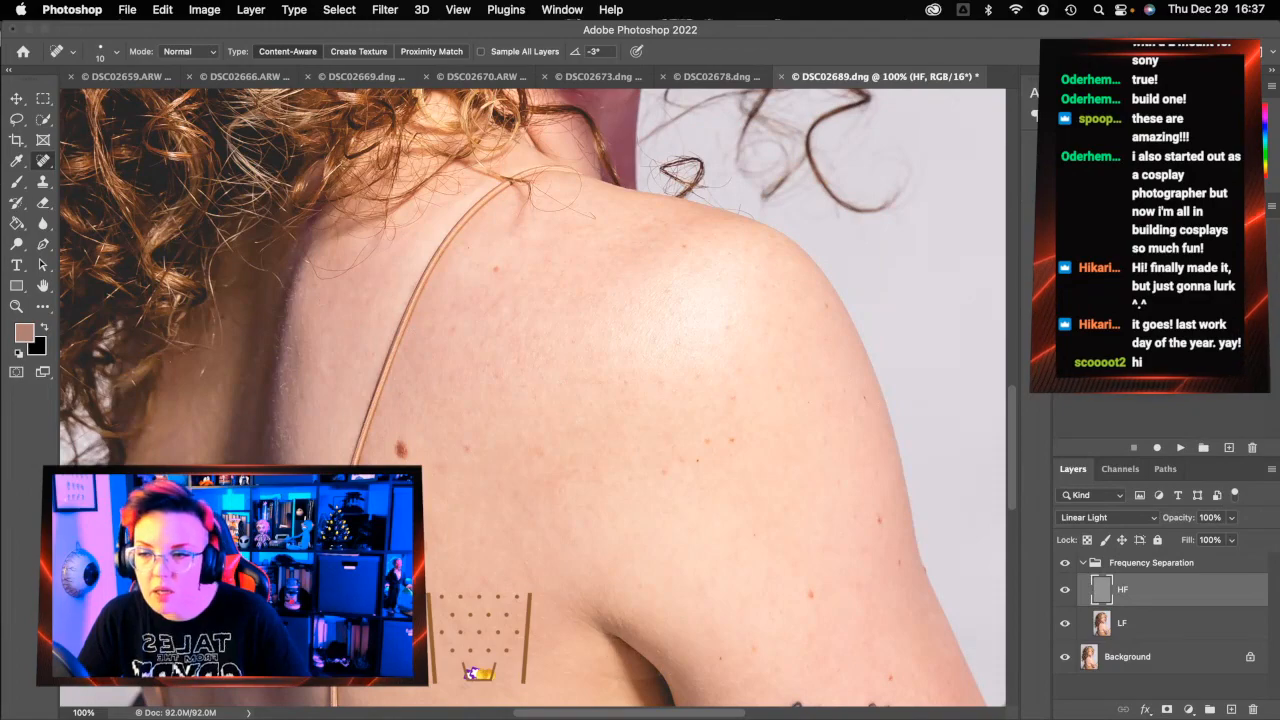
On HF, clone out the hair strands and texture along the strap near the neck from sampled clean skin
{"action": "left_click", "coordinate": [47, 178]}
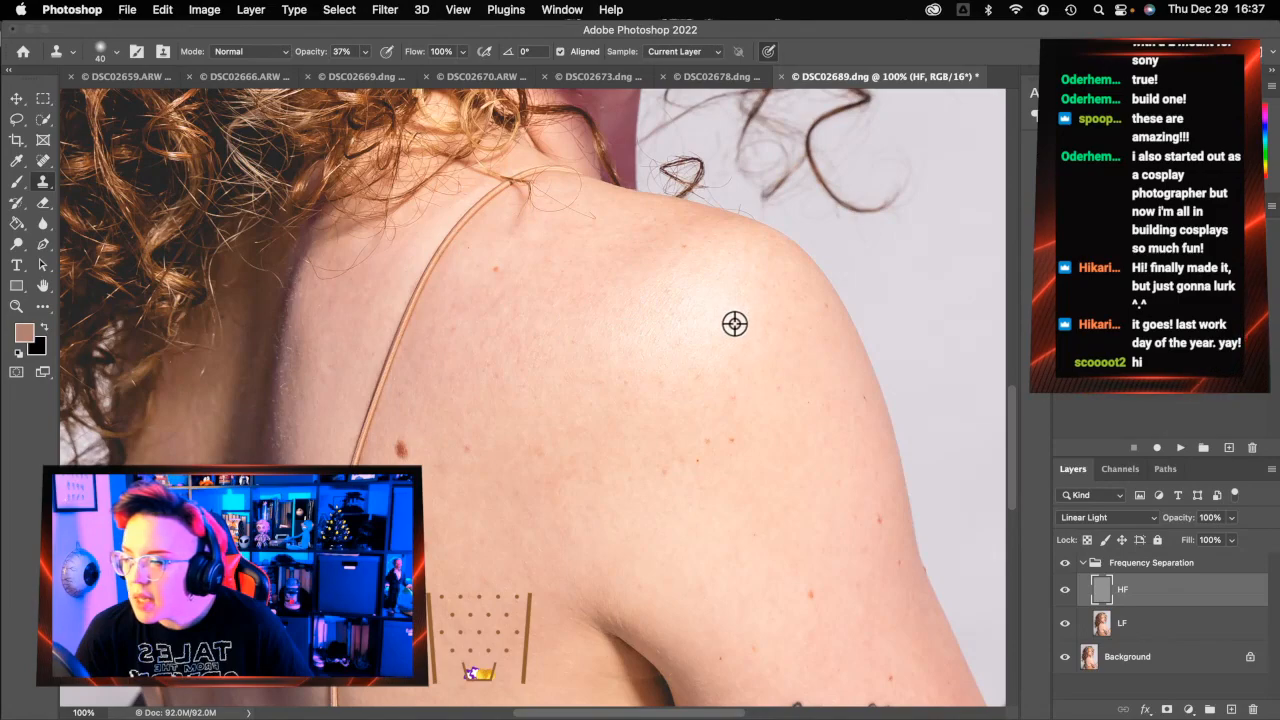
{"action": "left_click", "coordinate": [596, 329], "text": "alt"}
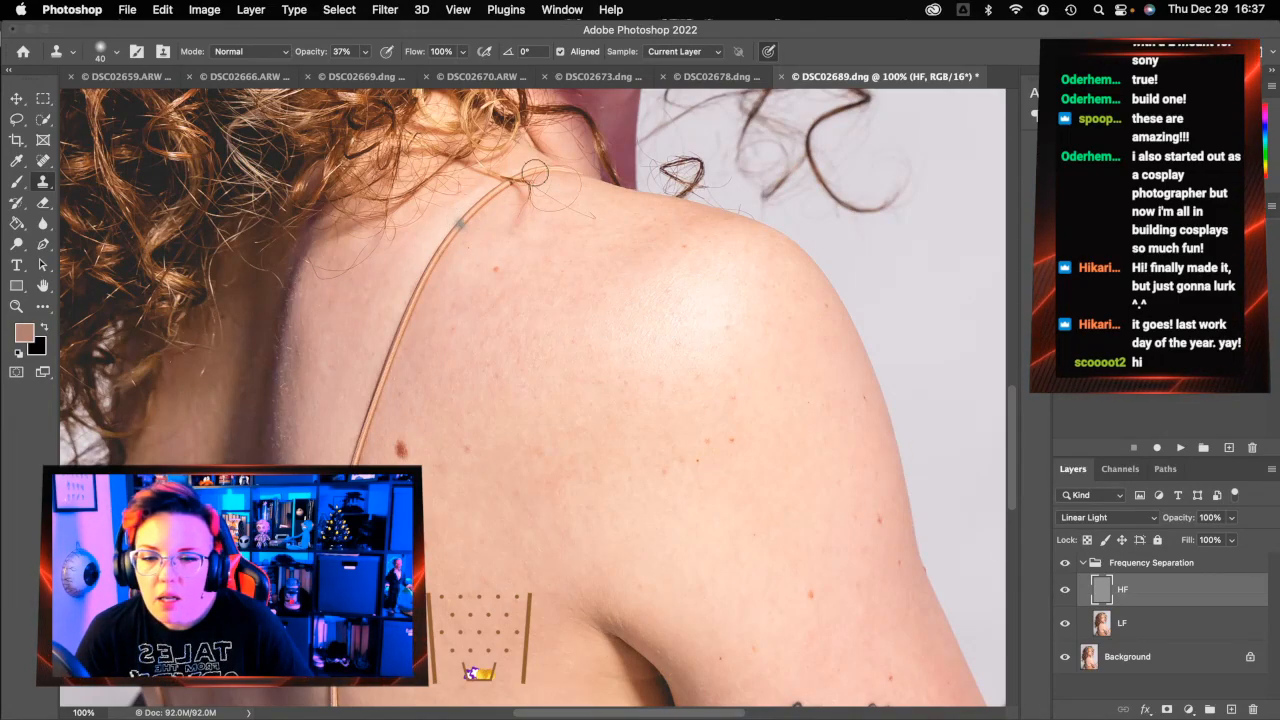
{"action": "mouse_move", "coordinate": [522, 161]}
{"action": "left_mouse_down"}
{"action": "mouse_move", "coordinate": [541, 160]}
{"action": "mouse_move", "coordinate": [514, 172]}
{"action": "mouse_move", "coordinate": [518, 153]}
{"action": "left_mouse_up"}
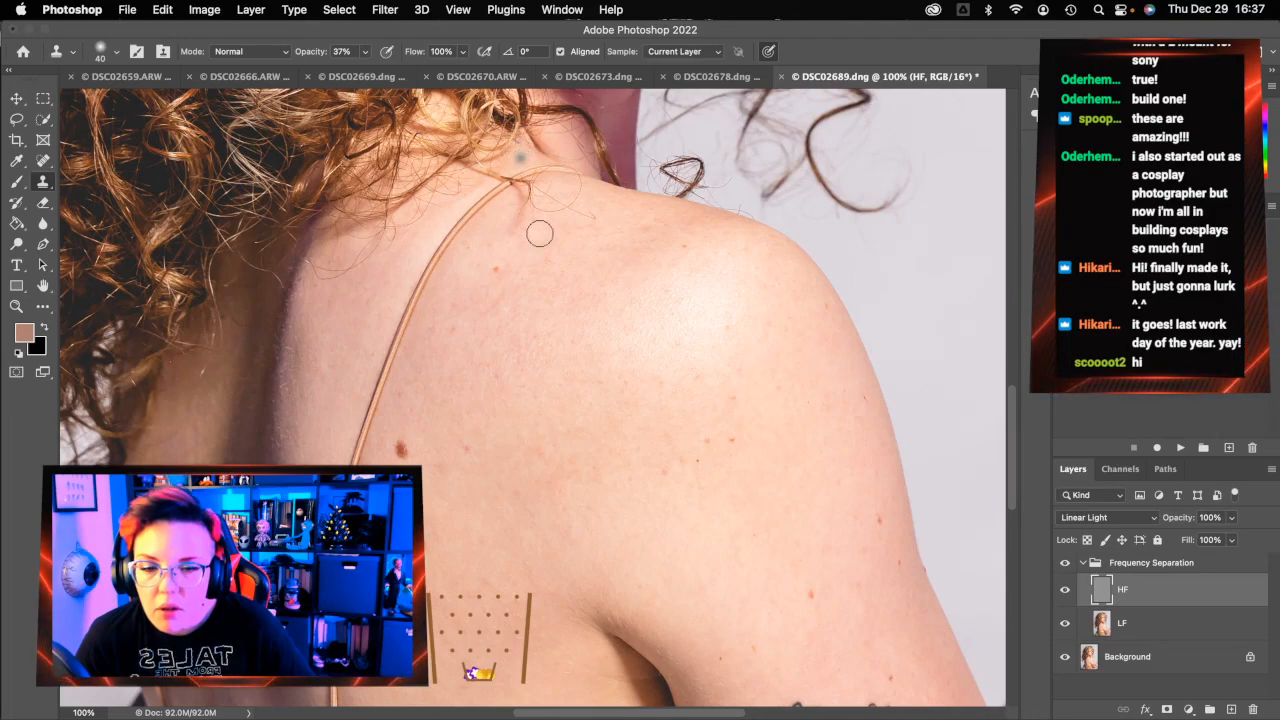
{"action": "left_click", "coordinate": [537, 286], "text": "alt"}
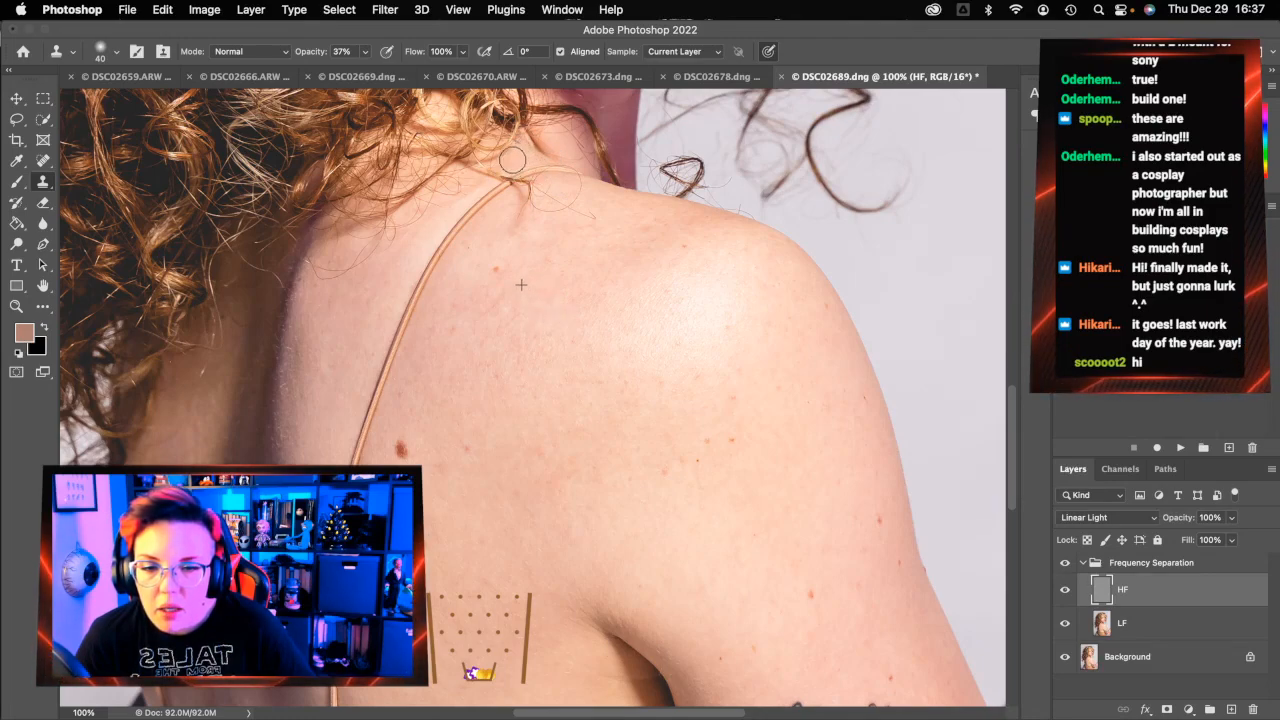
{"action": "mouse_move", "coordinate": [527, 155]}
{"action": "left_mouse_down"}
{"action": "mouse_move", "coordinate": [505, 170]}
{"action": "mouse_move", "coordinate": [540, 155]}
{"action": "mouse_move", "coordinate": [530, 158]}
{"action": "left_mouse_up"}
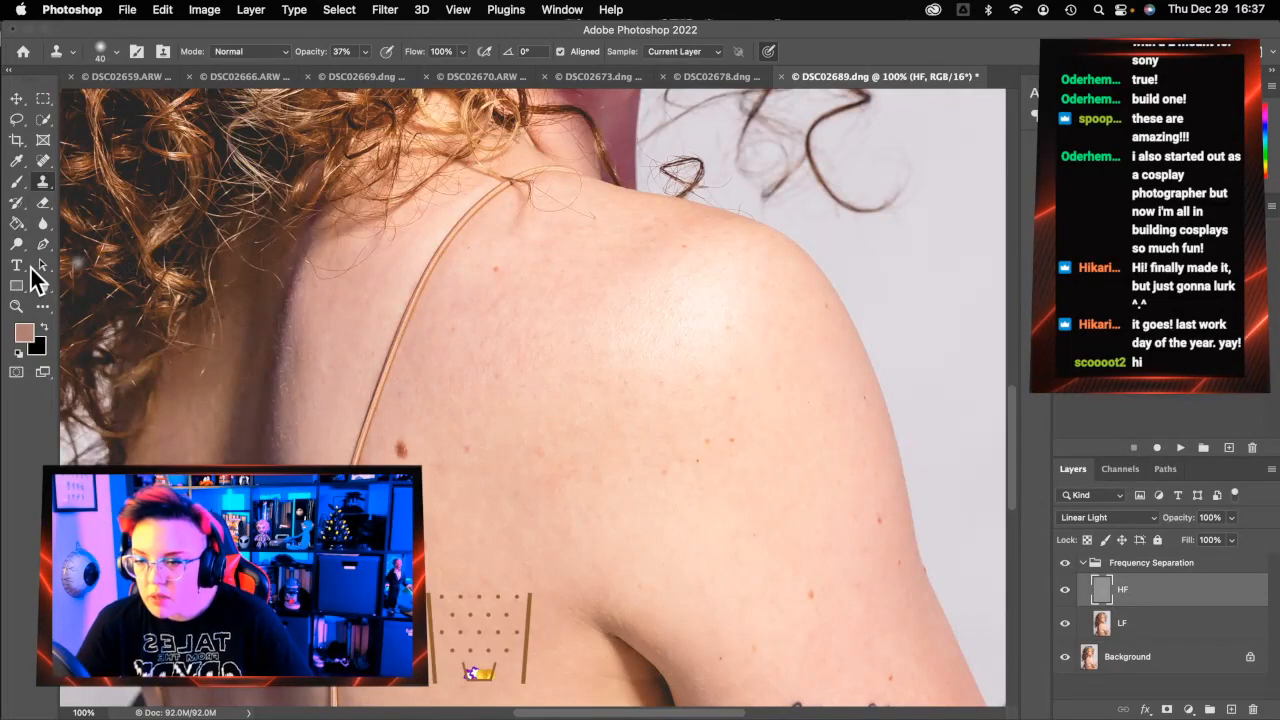
{"action": "left_click", "coordinate": [36, 309]}
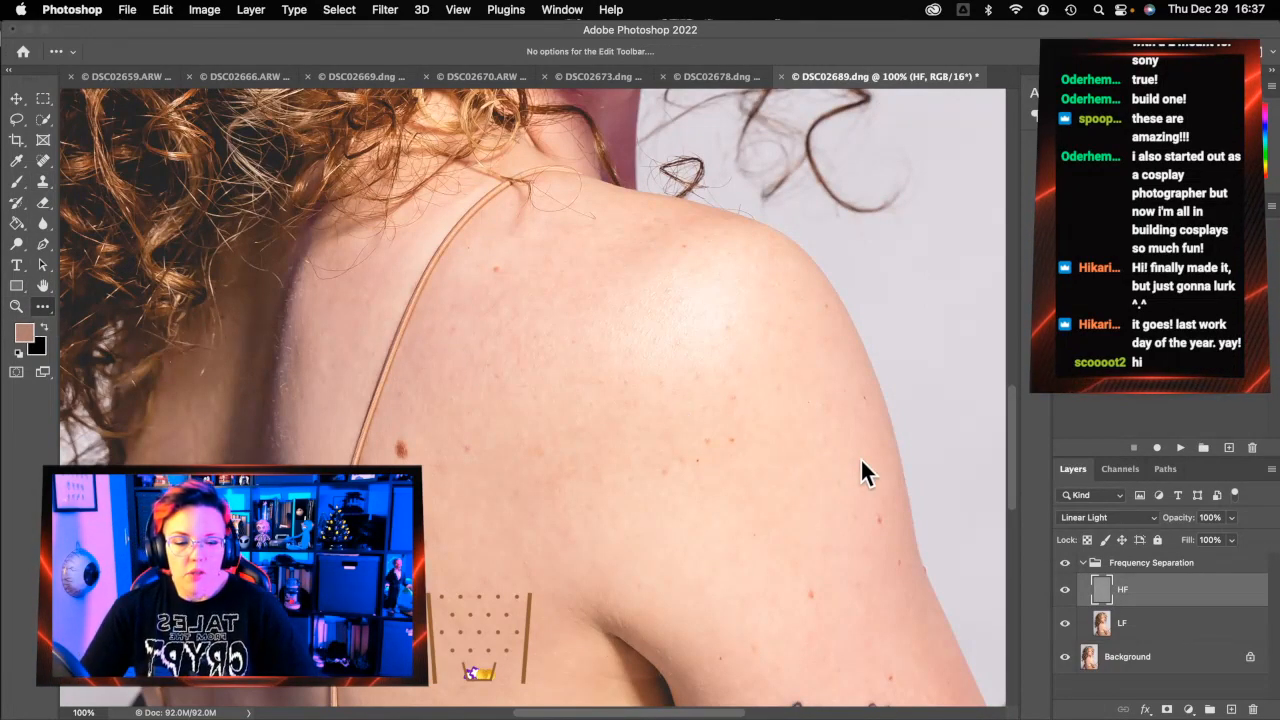
{"action": "scroll", "coordinate": [860, 457], "scroll_direction": "right", "scroll_amount": 1}
{"action": "scroll", "coordinate": [743, 447], "scroll_direction": "down", "scroll_amount": 3}
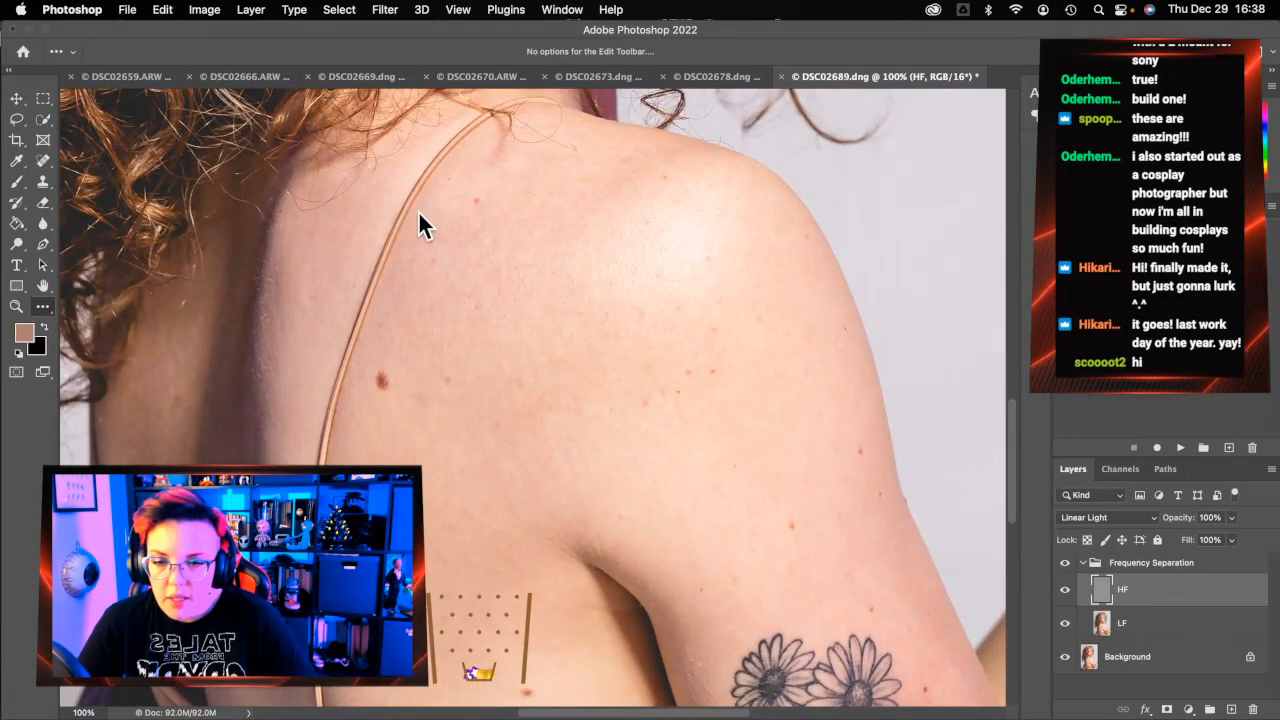
On LF, spot-heal the blotchy skin and small spots on the upper back beside the strap
{"action": "left_click", "coordinate": [1205, 622]}
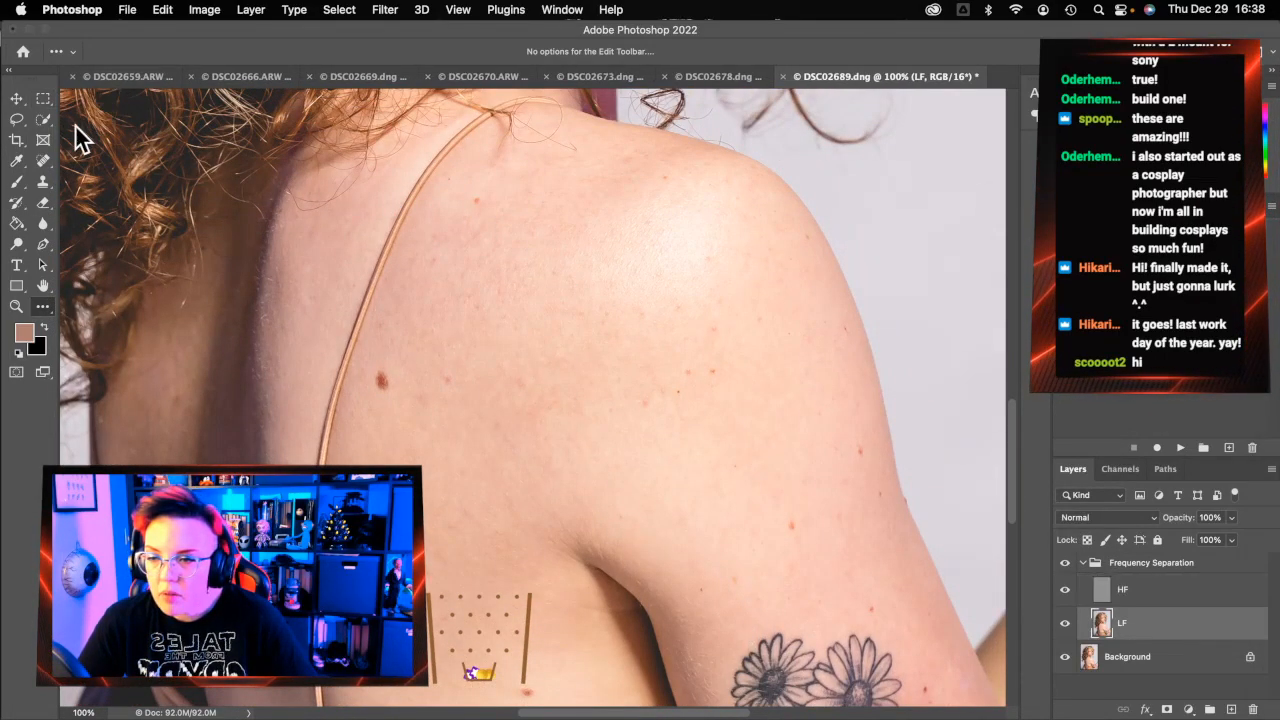
{"action": "left_click", "coordinate": [41, 161]}
{"action": "left_click_drag", "start_coordinate": [391, 173], "coordinate": [356, 213]}
{"action": "key", "text": "bracketleft"}
{"action": "key", "text": "bracketright"}
{"action": "key", "text": "bracketright"}
{"action": "key", "text": "bracketright"}
{"action": "key", "text": "bracketright"}
{"action": "key", "text": "bracketright"}
{"action": "key", "text": "bracketright"}
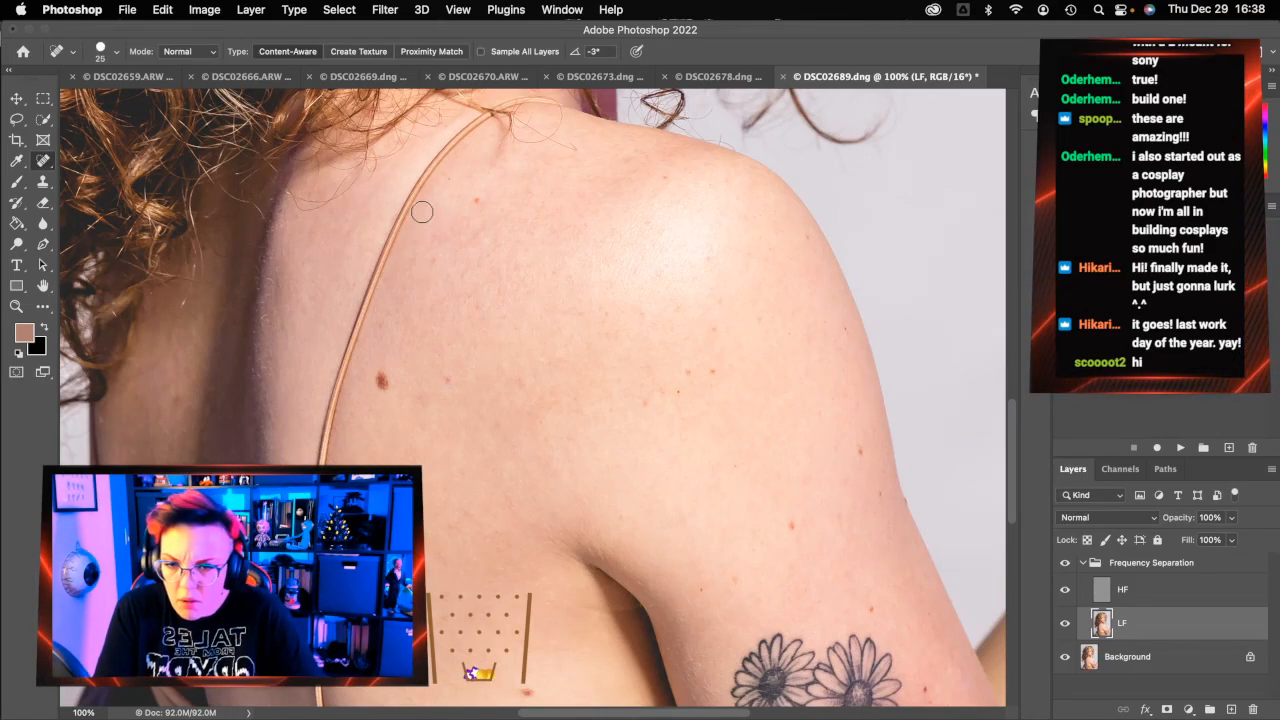
{"action": "mouse_move", "coordinate": [396, 168]}
{"action": "left_mouse_down"}
{"action": "mouse_move", "coordinate": [356, 216]}
{"action": "mouse_move", "coordinate": [356, 252]}
{"action": "left_mouse_up"}
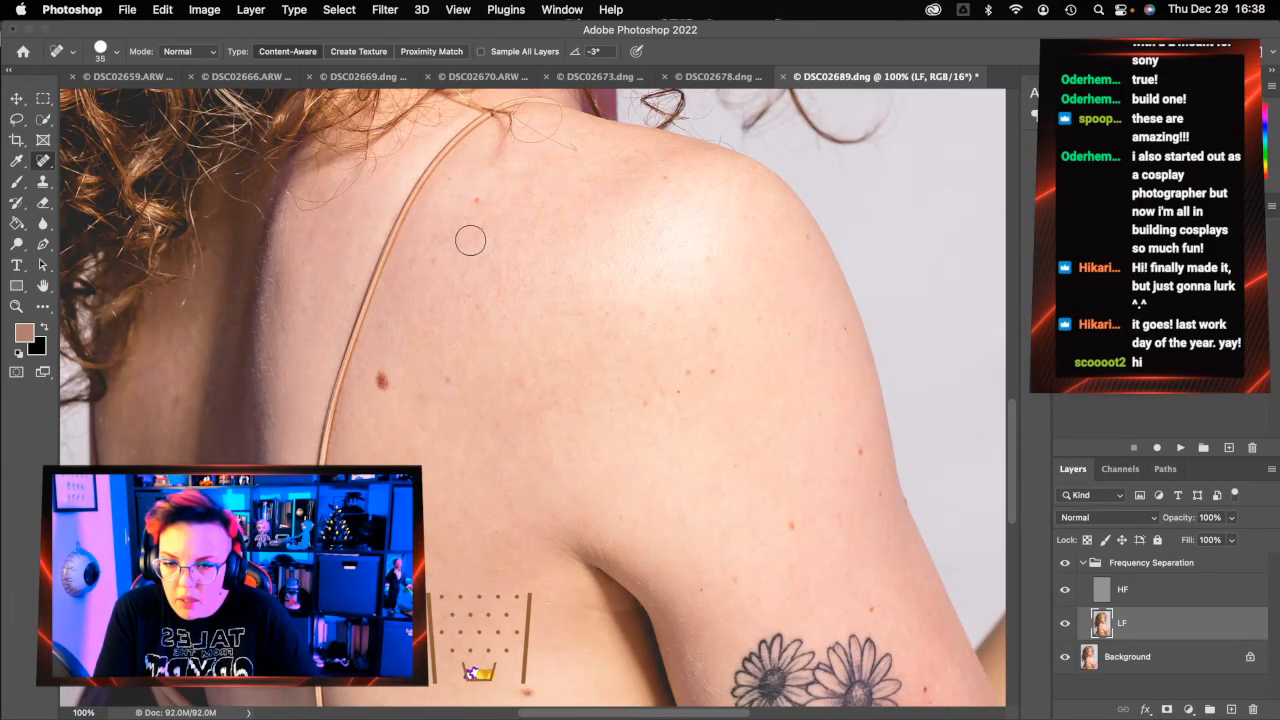
{"action": "left_click_drag", "start_coordinate": [391, 152], "coordinate": [389, 166]}
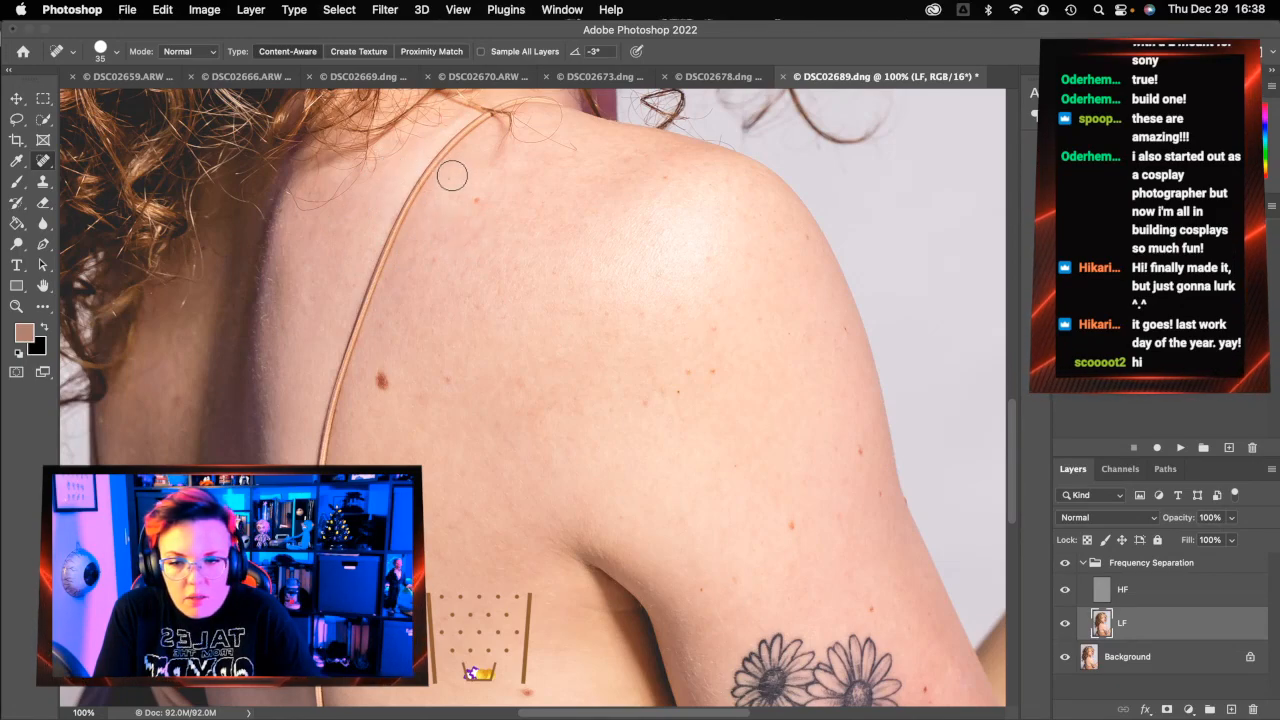
{"action": "left_click", "coordinate": [309, 293]}
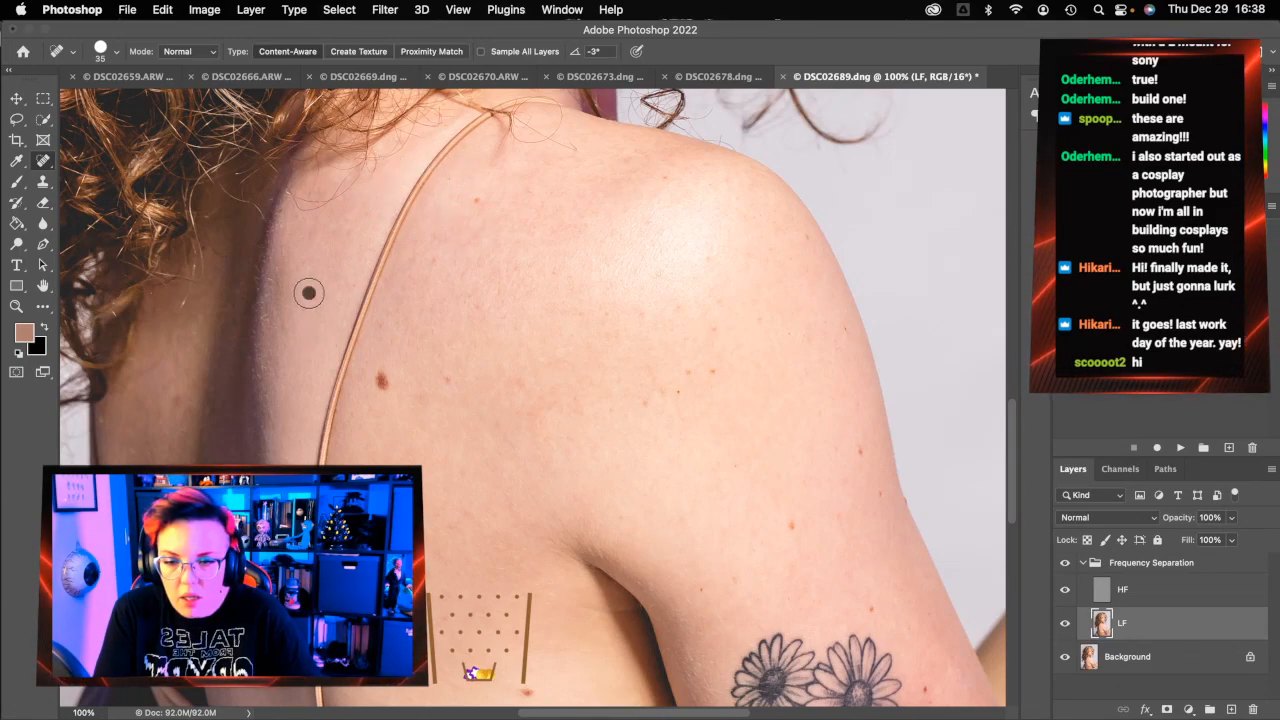
Toggle the Frequency Separation group's visibility repeatedly to compare before and after
{"action": "left_click", "coordinate": [1066, 563]}
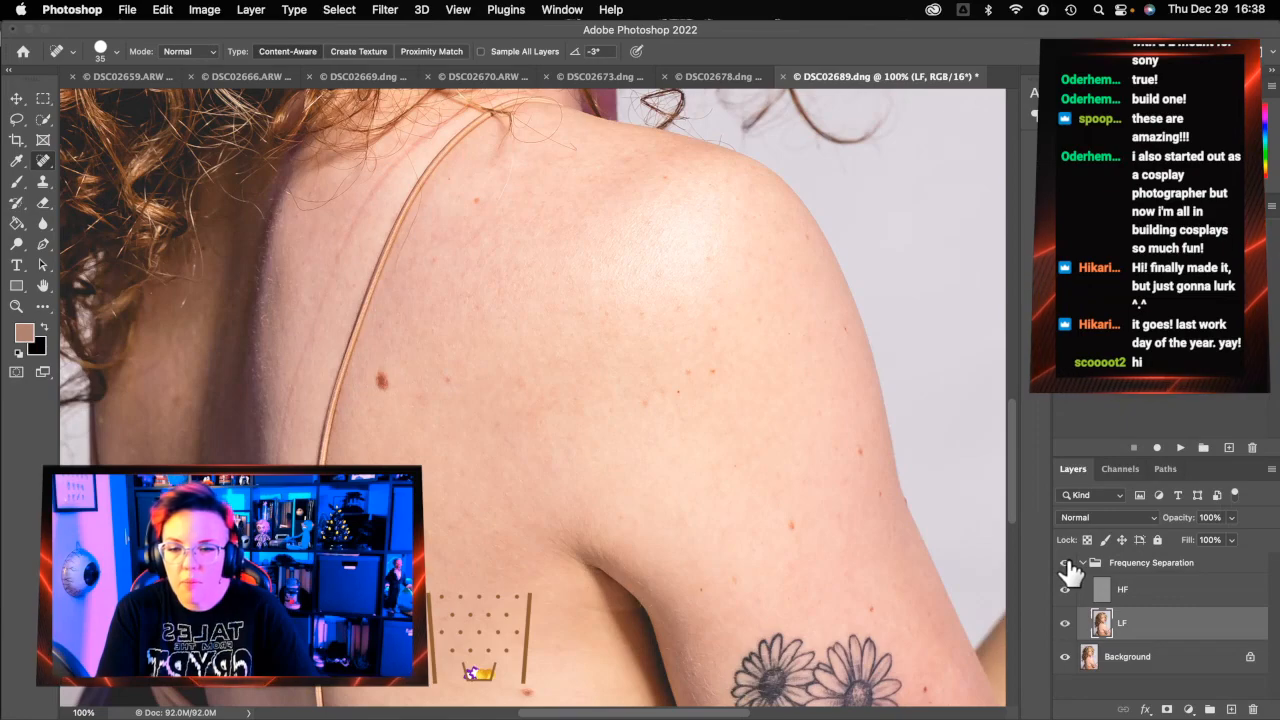
{"action": "left_click", "coordinate": [1067, 563]}
{"action": "left_click", "coordinate": [1067, 563]}
{"action": "left_click", "coordinate": [1067, 563]}
{"action": "left_click", "coordinate": [1067, 563]}
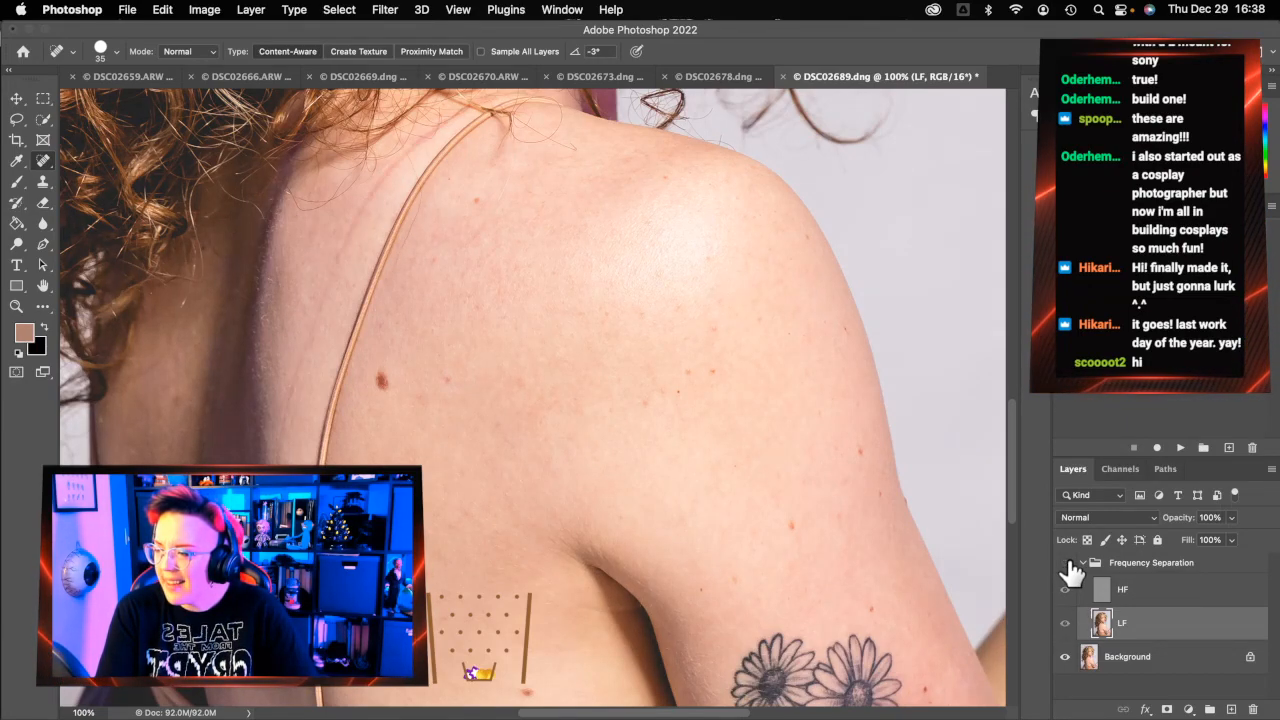
{"action": "left_click", "coordinate": [1067, 563]}
{"action": "left_click", "coordinate": [1067, 563]}
{"action": "left_click", "coordinate": [1067, 563]}
{"action": "left_click", "coordinate": [1067, 563]}
{"action": "left_click", "coordinate": [1067, 563]}
{"action": "left_click", "coordinate": [1067, 563]}
{"action": "left_click", "coordinate": [1067, 563]}
{"action": "left_click", "coordinate": [1067, 563]}
{"action": "left_click", "coordinate": [1067, 563]}
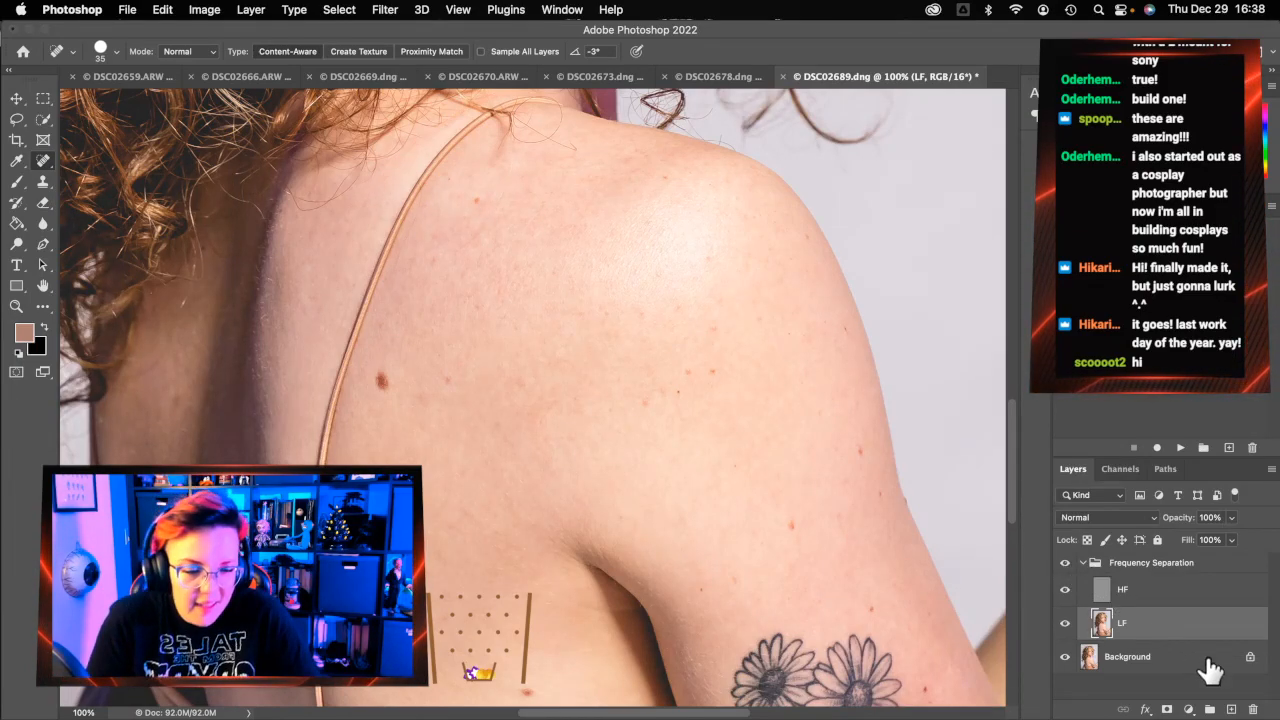
{"action": "scroll", "coordinate": [489, 278], "scroll_direction": "up", "scroll_amount": 10}
{"action": "scroll", "coordinate": [490, 274], "scroll_direction": "up", "scroll_amount": 2}
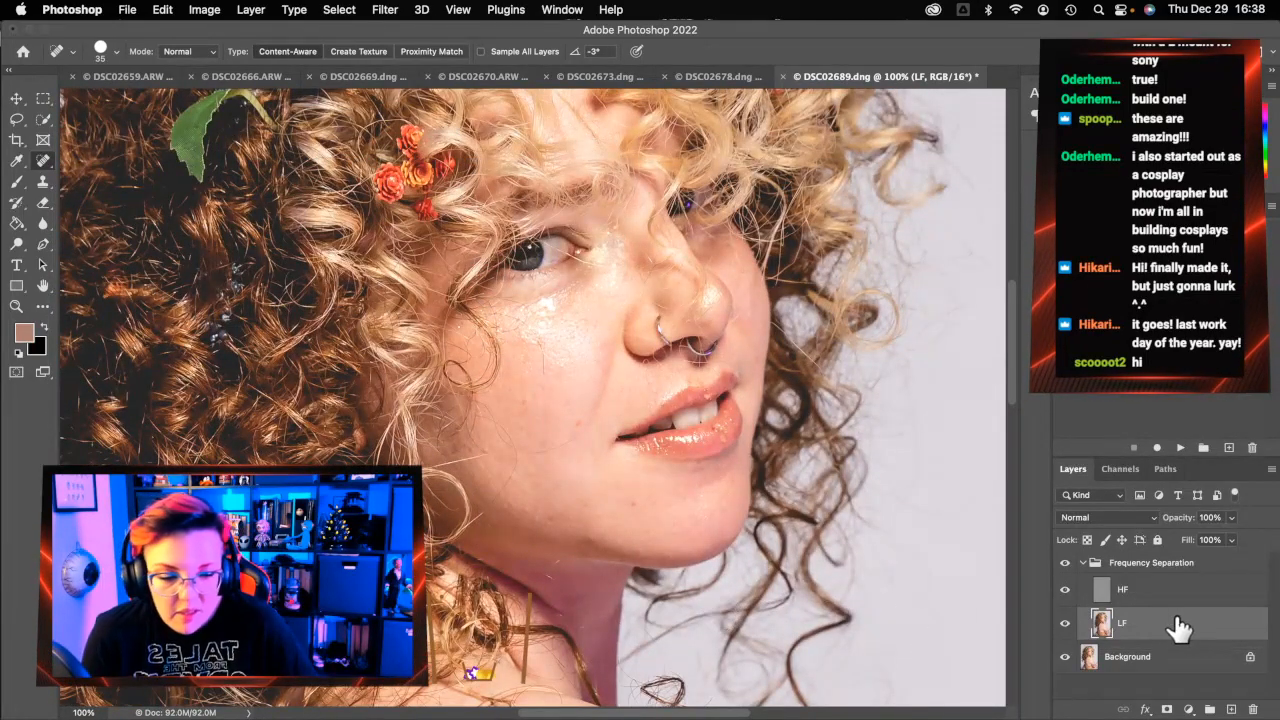
On HF, with a smaller brush, heal the fine hairs along the jaw and jawline and a neck mark
{"action": "left_click", "coordinate": [1160, 590]}
{"action": "key", "text": "bracketleft"}
{"action": "key", "text": "bracketleft"}
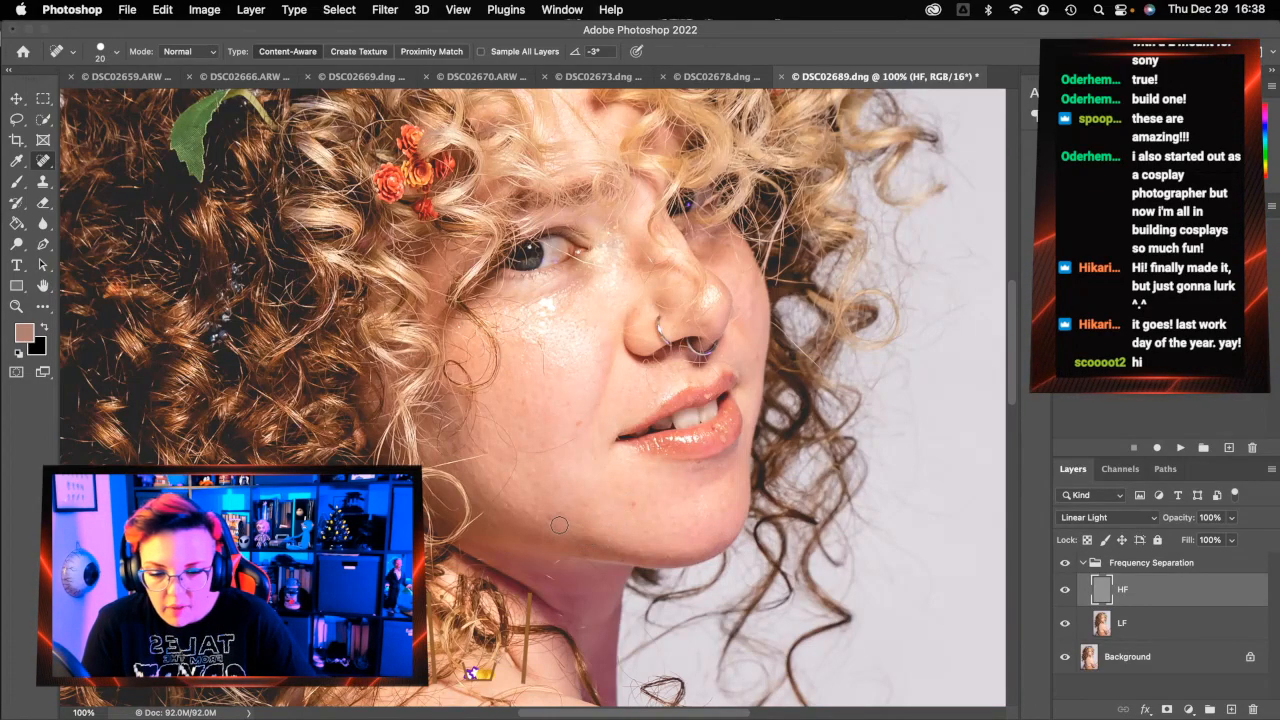
{"action": "left_click_drag", "start_coordinate": [540, 517], "coordinate": [510, 504]}
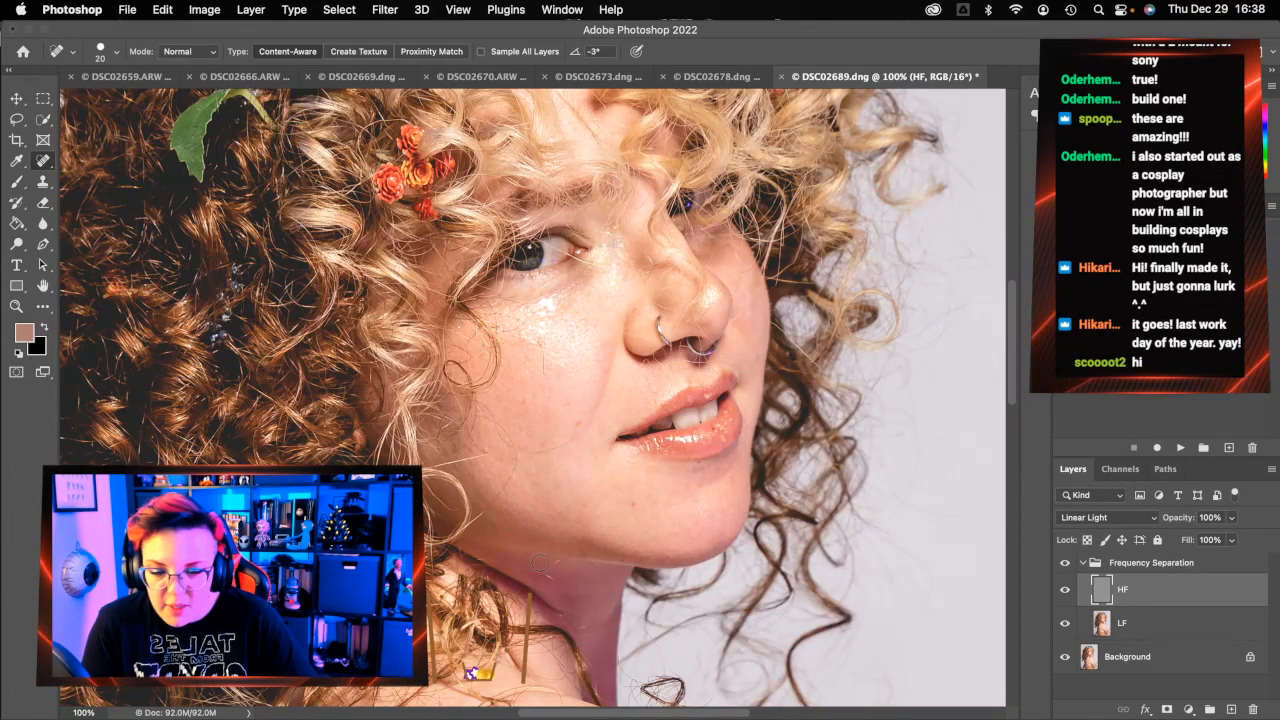
{"action": "left_click_drag", "start_coordinate": [540, 573], "coordinate": [527, 582]}
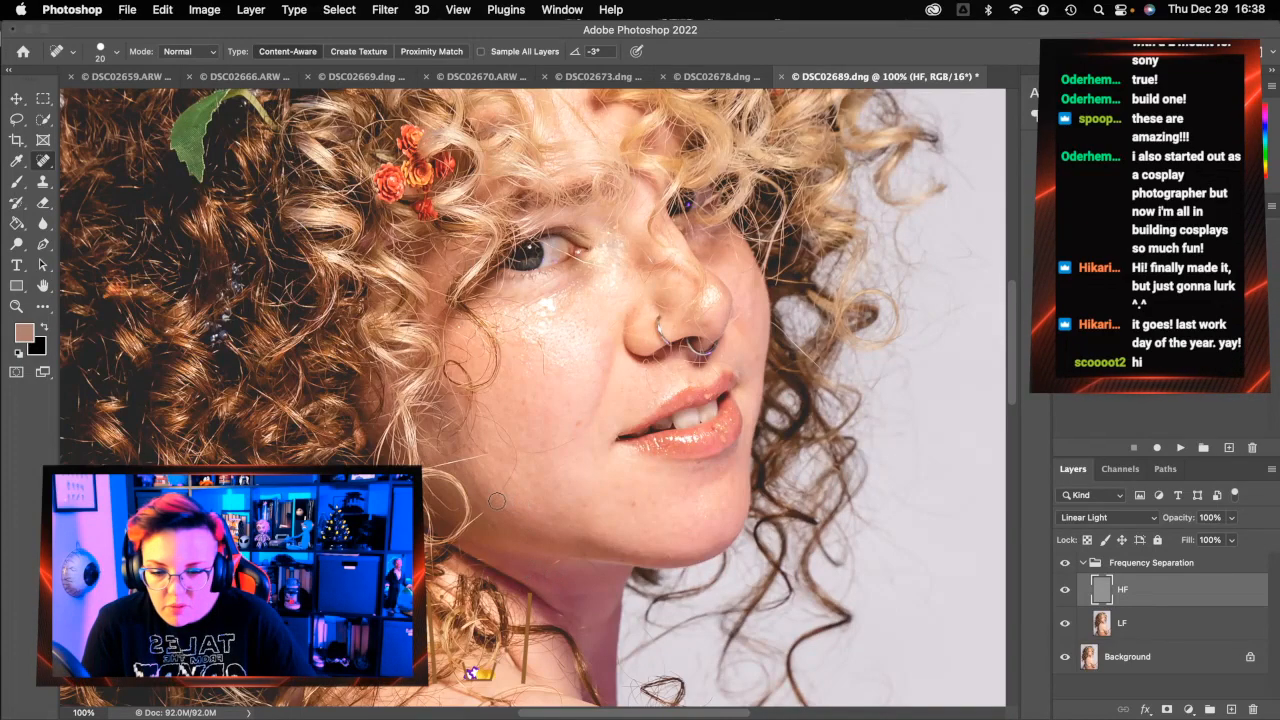
{"action": "mouse_move", "coordinate": [508, 436]}
{"action": "left_mouse_down"}
{"action": "mouse_move", "coordinate": [569, 441]}
{"action": "mouse_move", "coordinate": [516, 448]}
{"action": "mouse_move", "coordinate": [489, 416]}
{"action": "left_mouse_up"}
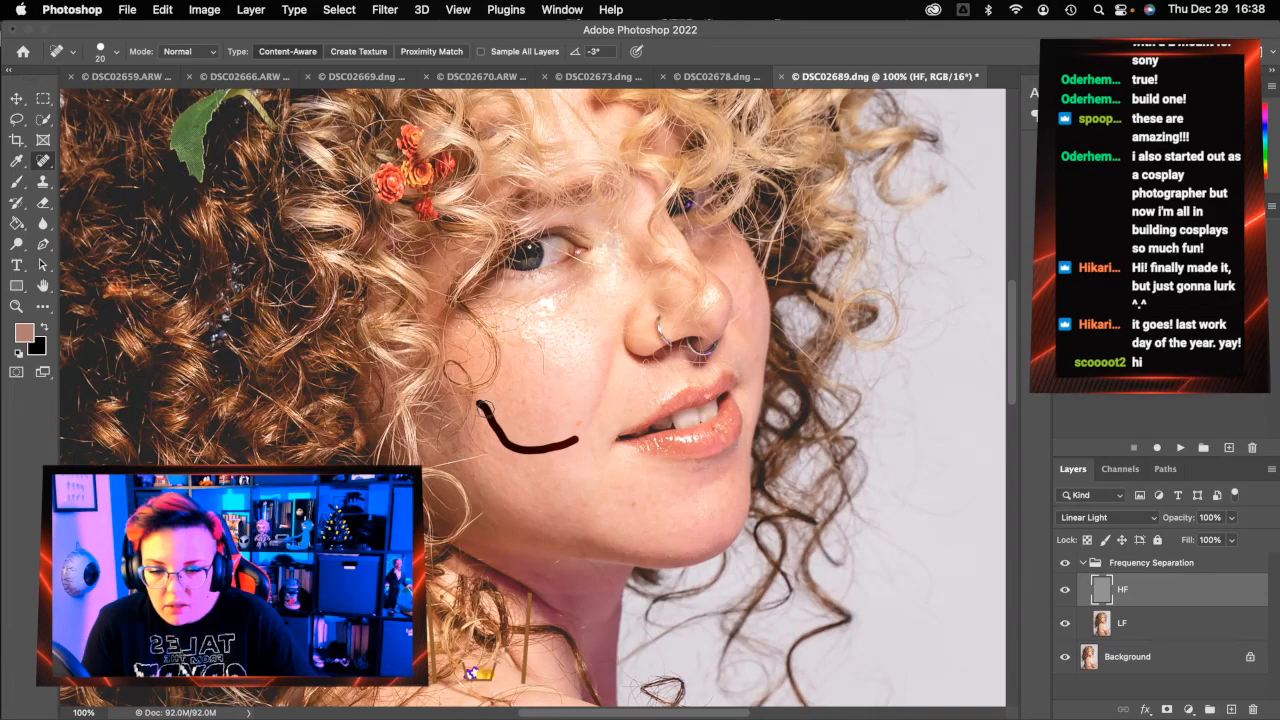
Heal the blemishes on the cheek, under the eye and on the nose bridge
{"action": "mouse_move", "coordinate": [543, 367]}
{"action": "left_mouse_down"}
{"action": "mouse_move", "coordinate": [522, 318]}
{"action": "mouse_move", "coordinate": [504, 327]}
{"action": "mouse_move", "coordinate": [510, 300]}
{"action": "mouse_move", "coordinate": [538, 283]}
{"action": "left_mouse_up"}
{"action": "left_click", "coordinate": [499, 327]}
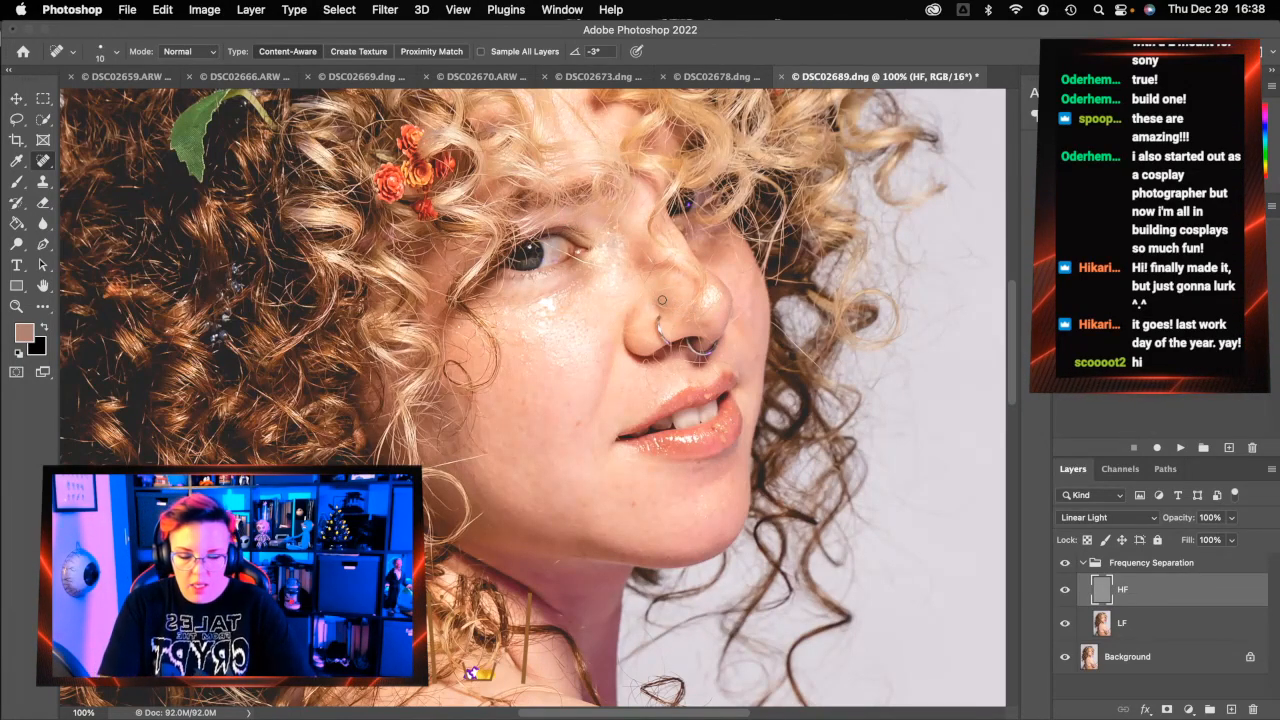
{"action": "mouse_move", "coordinate": [566, 255]}
{"action": "left_mouse_down"}
{"action": "mouse_move", "coordinate": [554, 250]}
{"action": "mouse_move", "coordinate": [583, 264]}
{"action": "mouse_move", "coordinate": [570, 258]}
{"action": "left_mouse_up"}
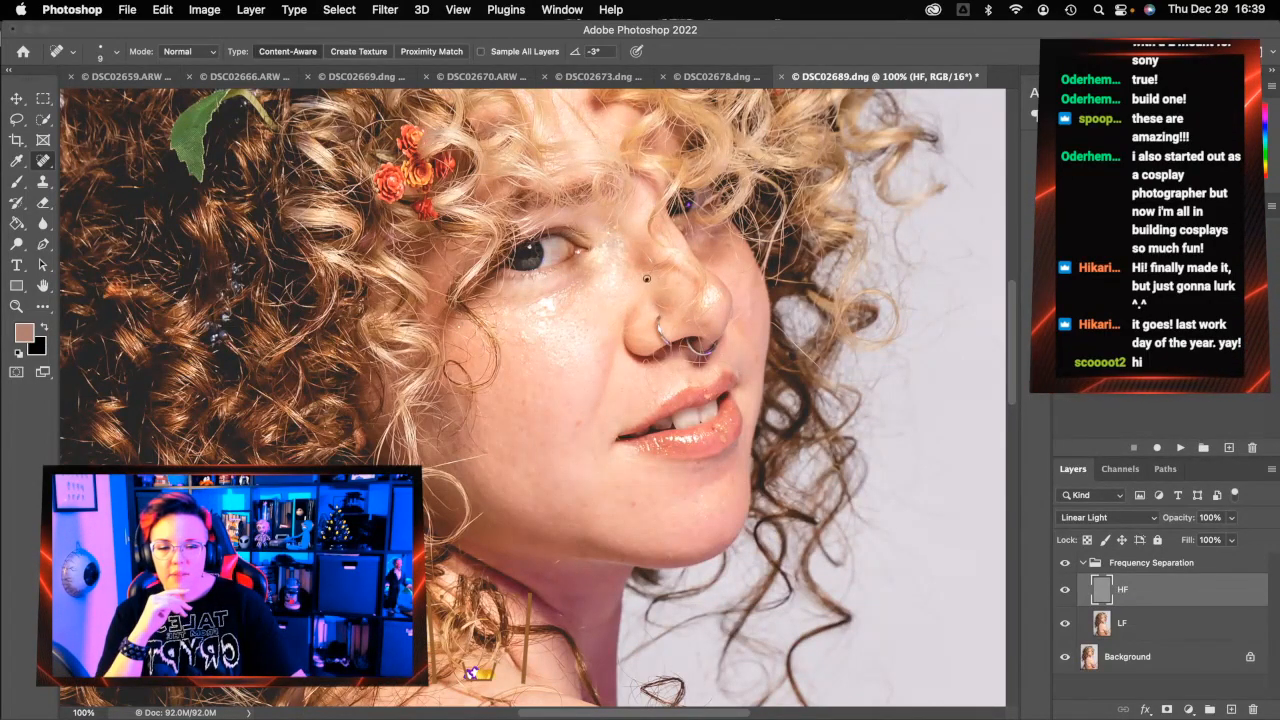
{"action": "left_click_drag", "start_coordinate": [650, 250], "coordinate": [650, 252]}
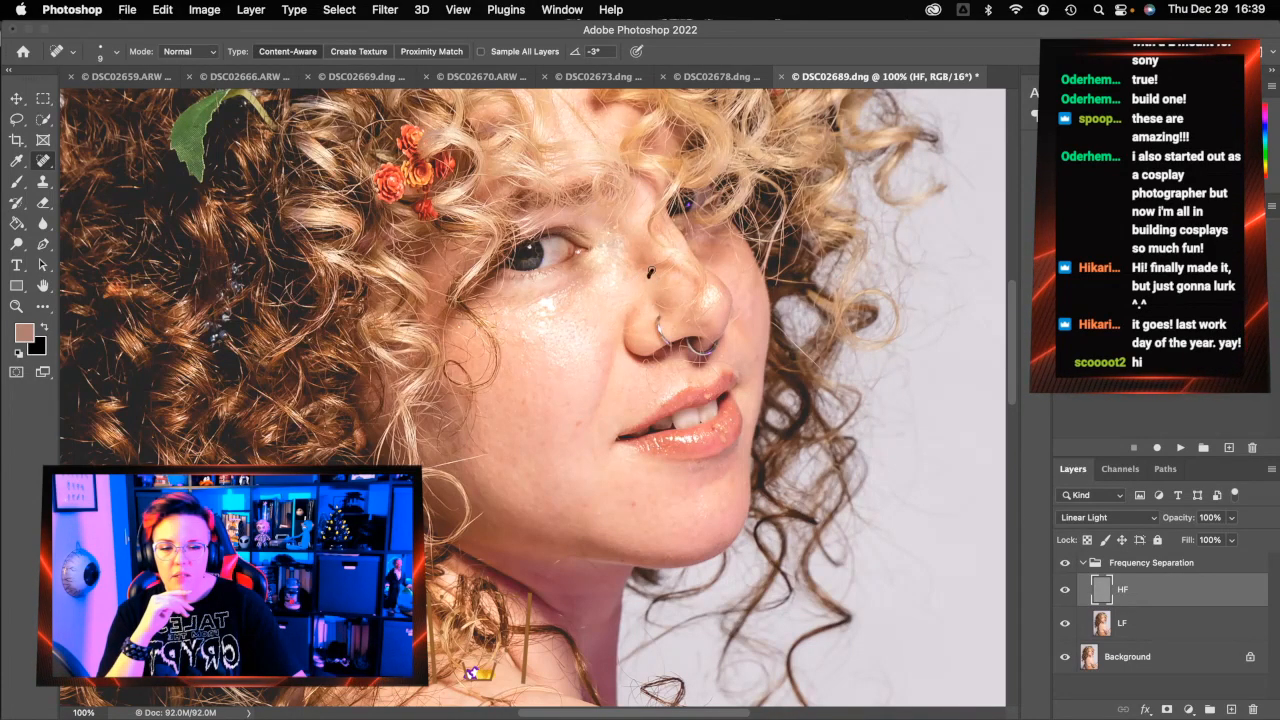
{"action": "left_click_drag", "start_coordinate": [664, 260], "coordinate": [668, 256]}
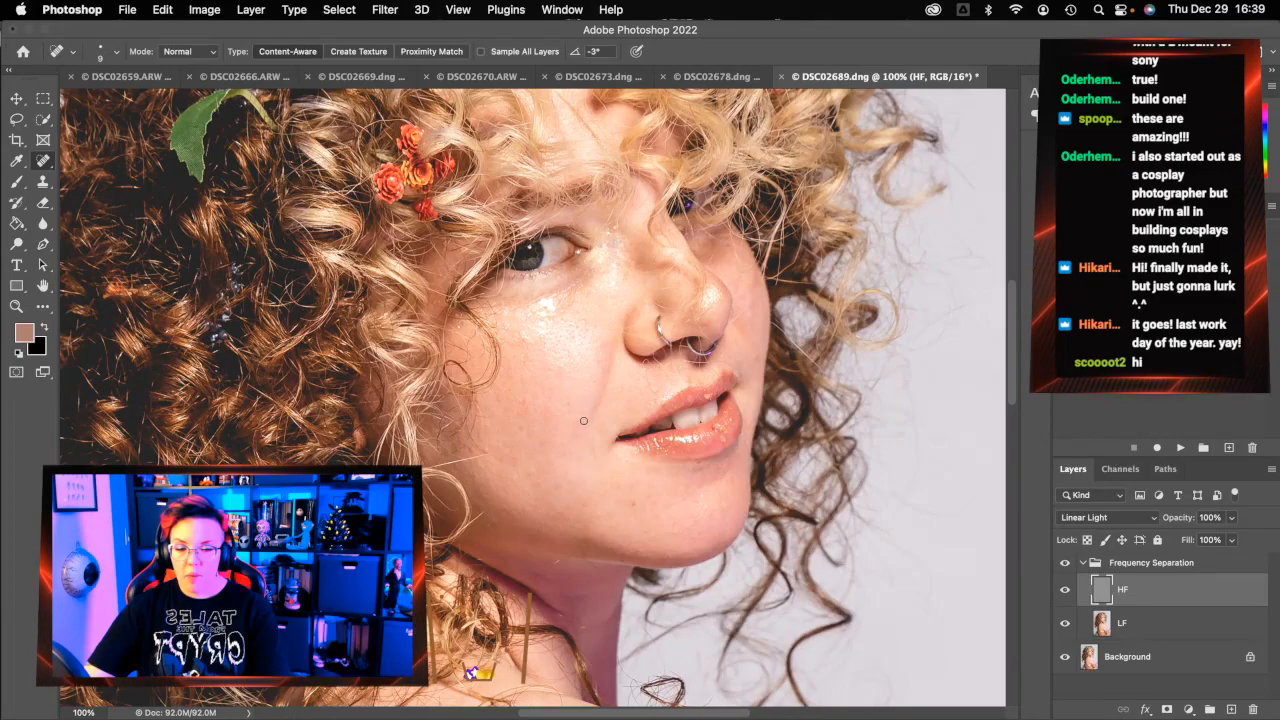
Fit the portrait on screen, flatten the image, then save and close it as DSC02689-Edit.tif
{"action": "key", "text": "z"}
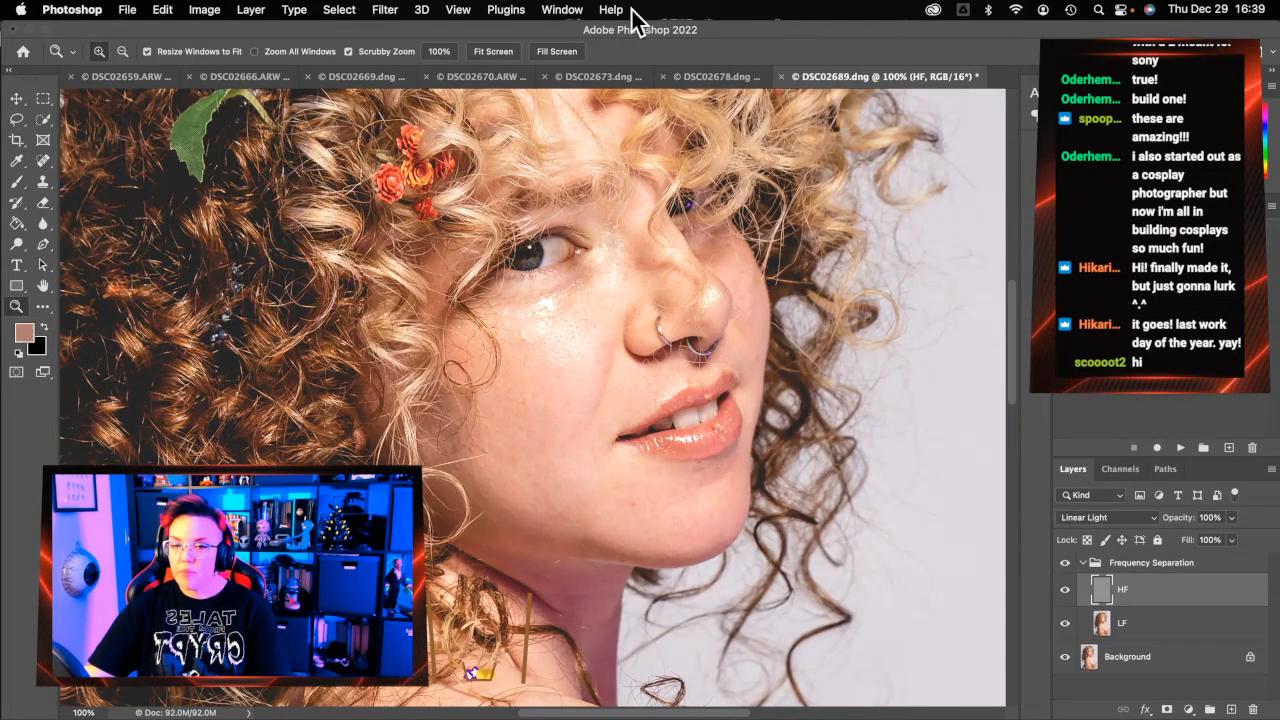
{"action": "left_click", "coordinate": [496, 52]}
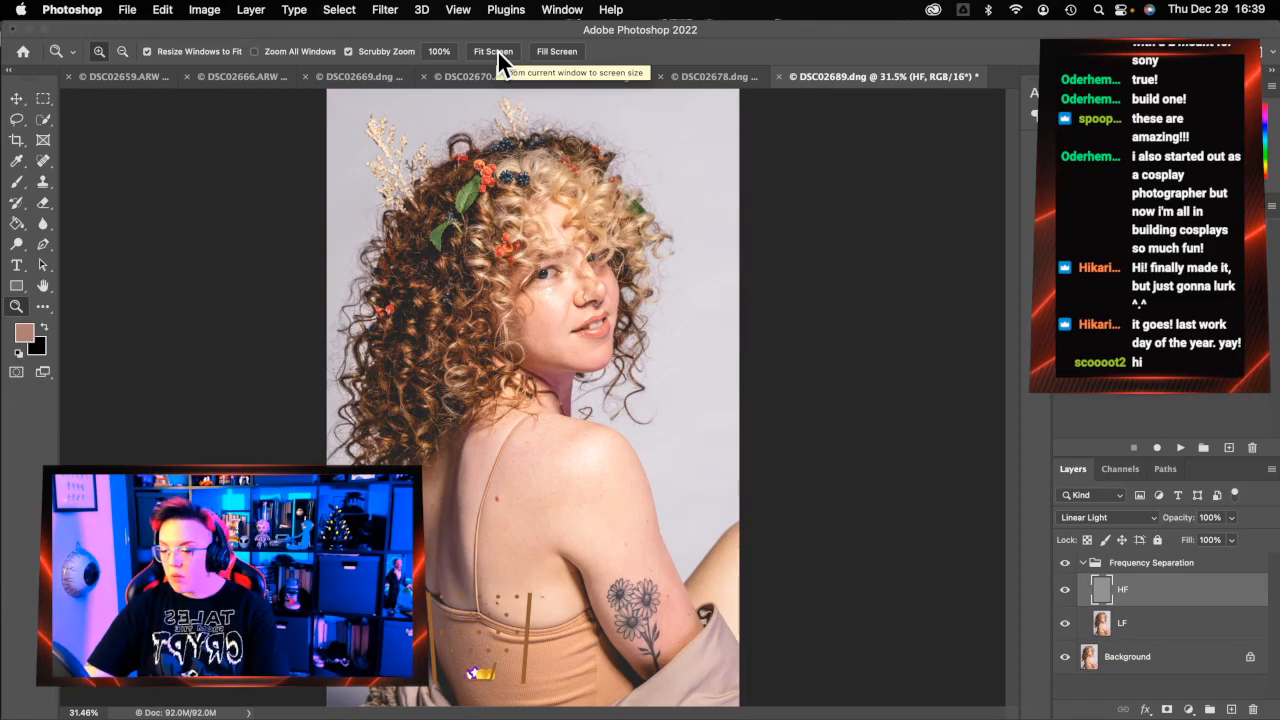
{"action": "right_click", "coordinate": [1140, 665]}
{"action": "left_click", "coordinate": [1165, 660]}
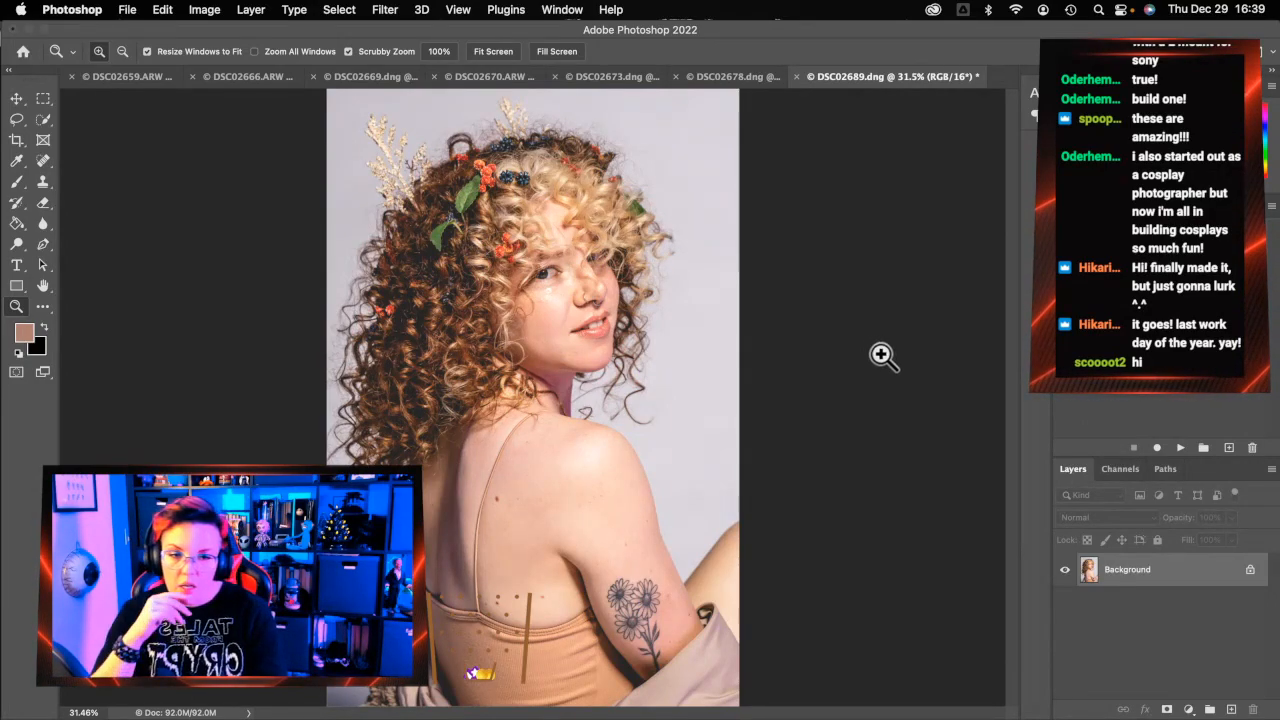
{"action": "left_click", "coordinate": [797, 76]}
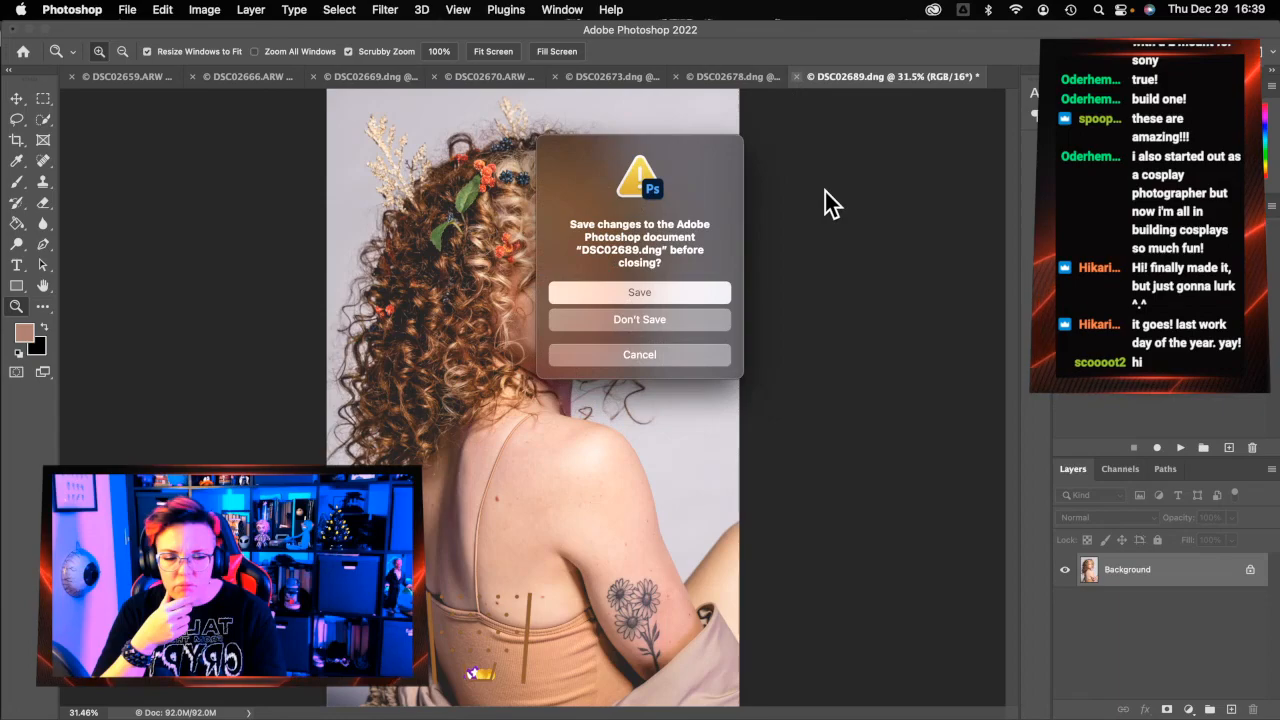
{"action": "left_click", "coordinate": [695, 299]}
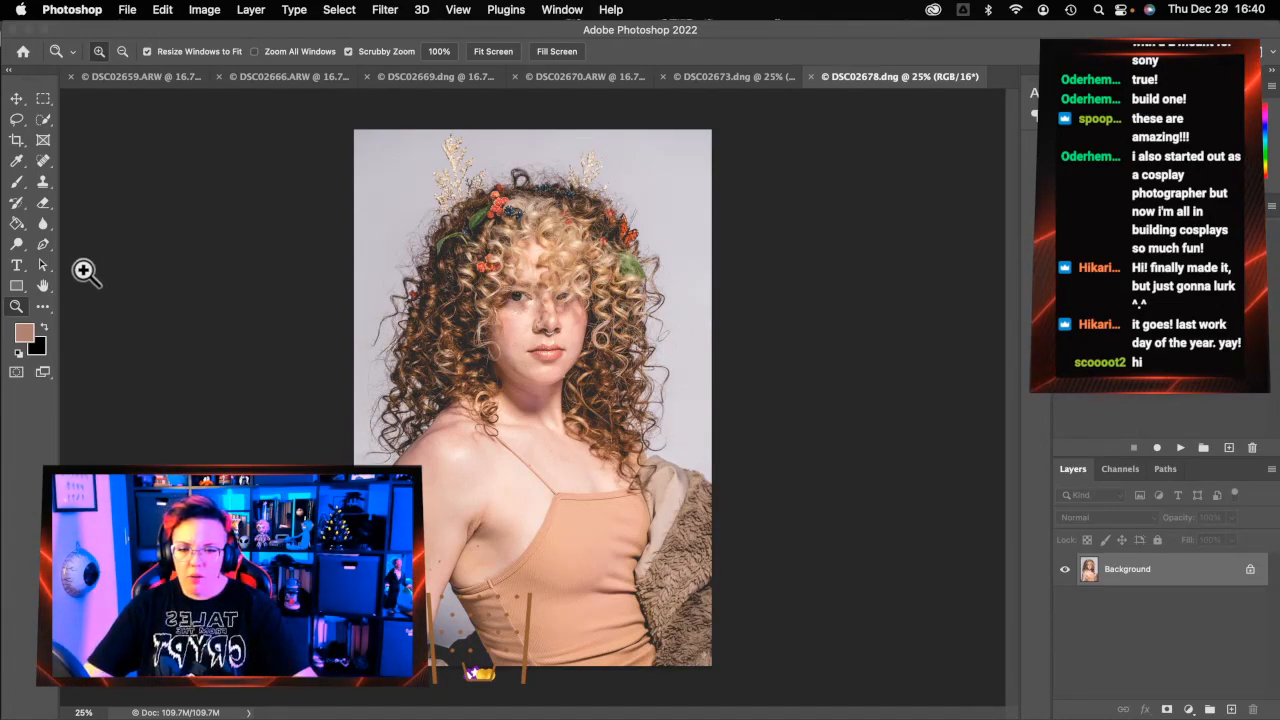
Zoom to the collarbone and spot-heal stray hairs on the chest and left side of the neck
{"action": "left_click", "coordinate": [520, 431]}
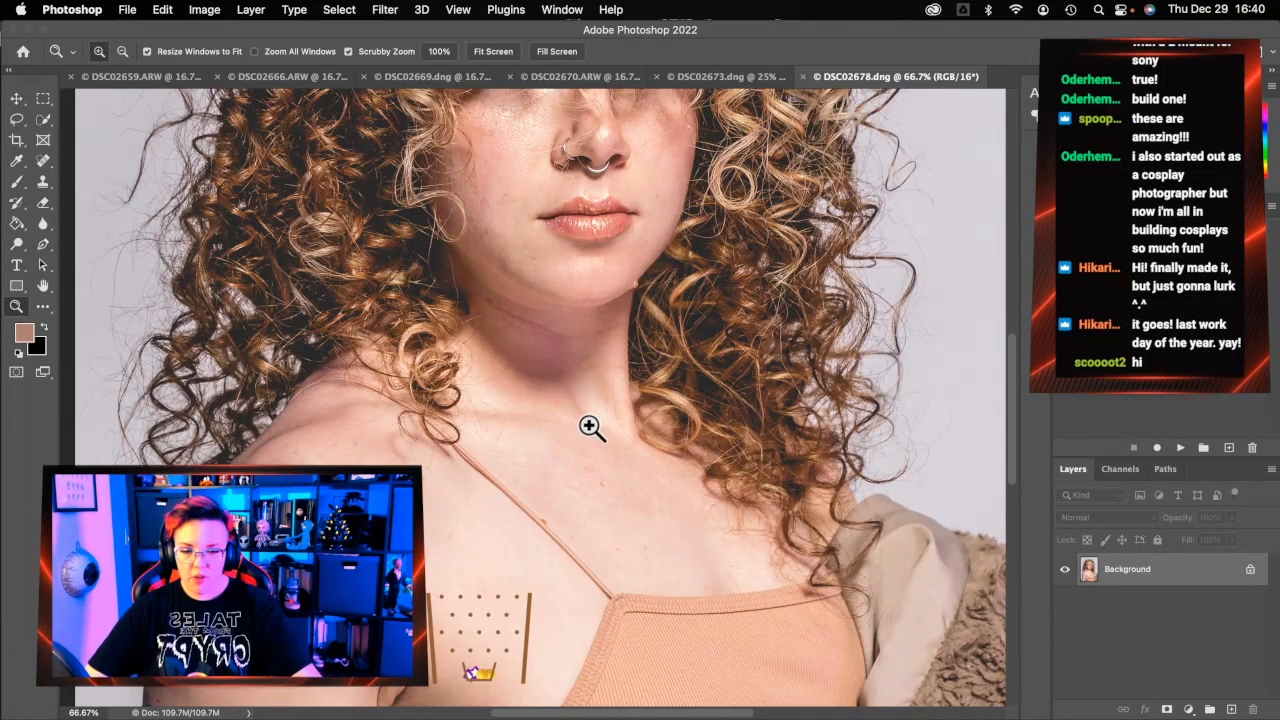
{"action": "left_click", "coordinate": [44, 160]}
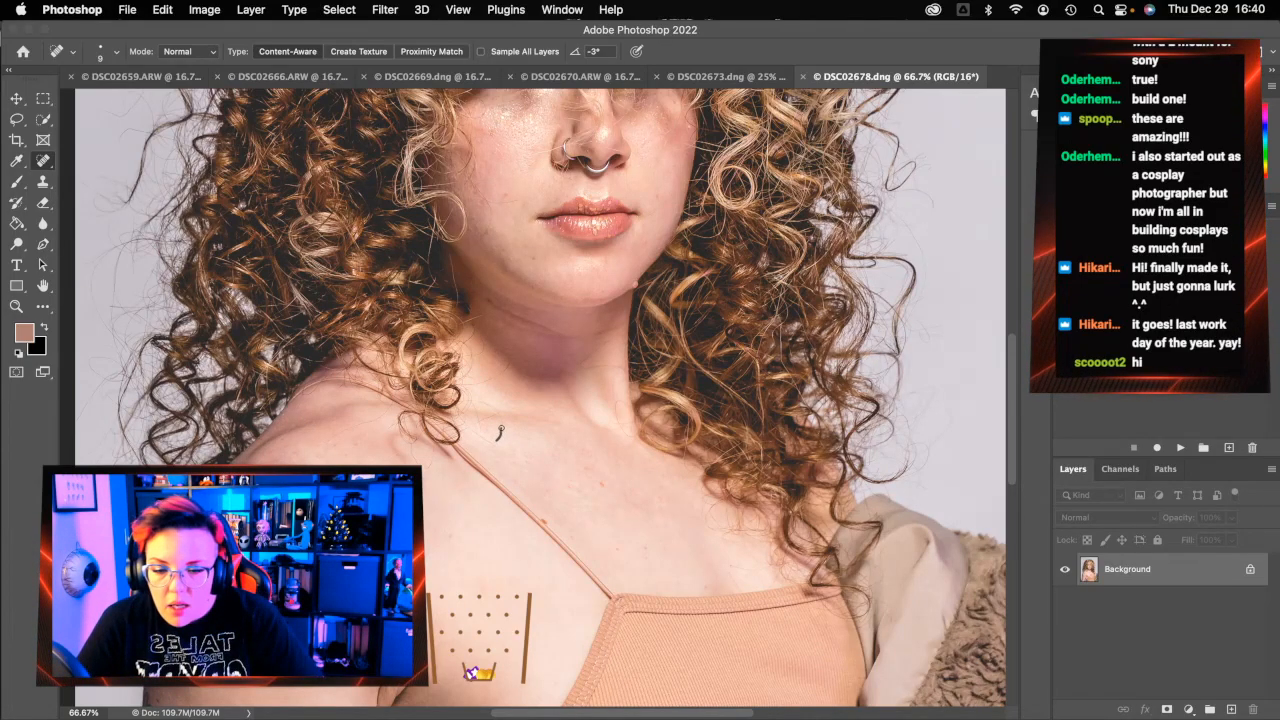
{"action": "left_click_drag", "start_coordinate": [498, 413], "coordinate": [499, 415]}
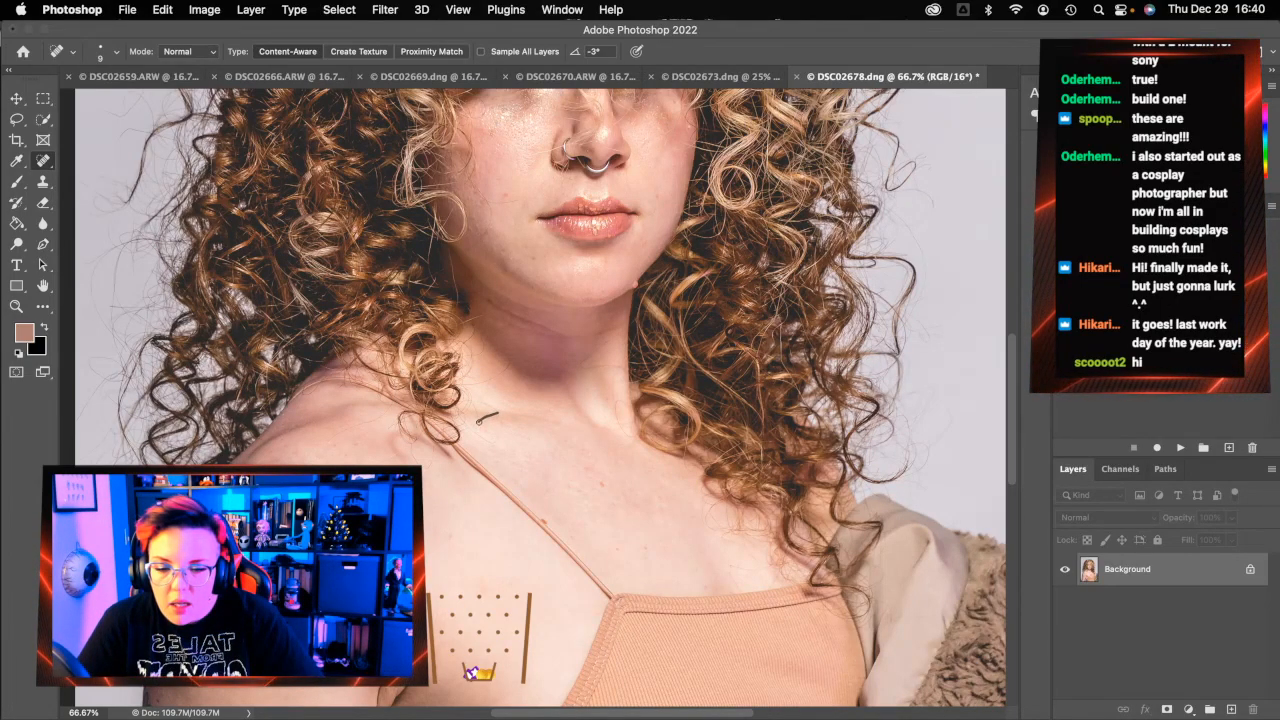
{"action": "mouse_move", "coordinate": [508, 358]}
{"action": "left_mouse_down"}
{"action": "mouse_move", "coordinate": [462, 384]}
{"action": "mouse_move", "coordinate": [505, 371]}
{"action": "mouse_move", "coordinate": [487, 378]}
{"action": "left_mouse_up"}
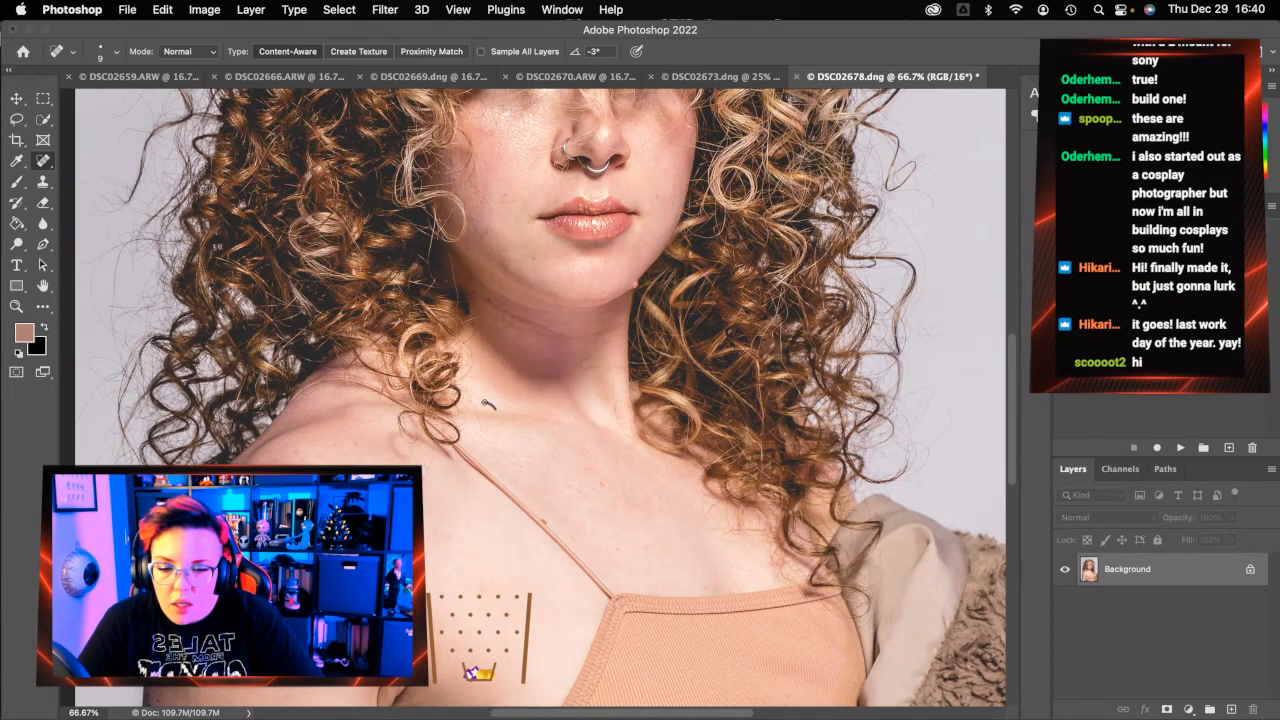
{"action": "left_click_drag", "start_coordinate": [492, 403], "coordinate": [492, 404]}
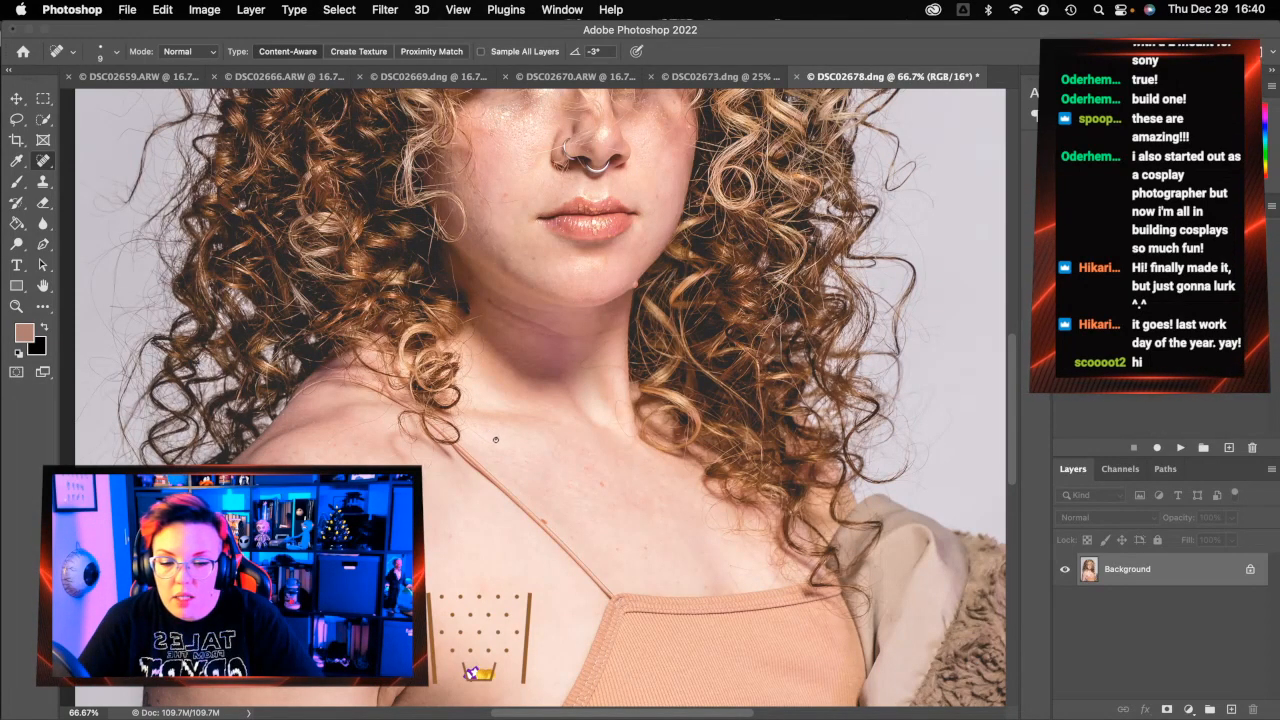
{"action": "left_click_drag", "start_coordinate": [496, 439], "coordinate": [468, 430]}
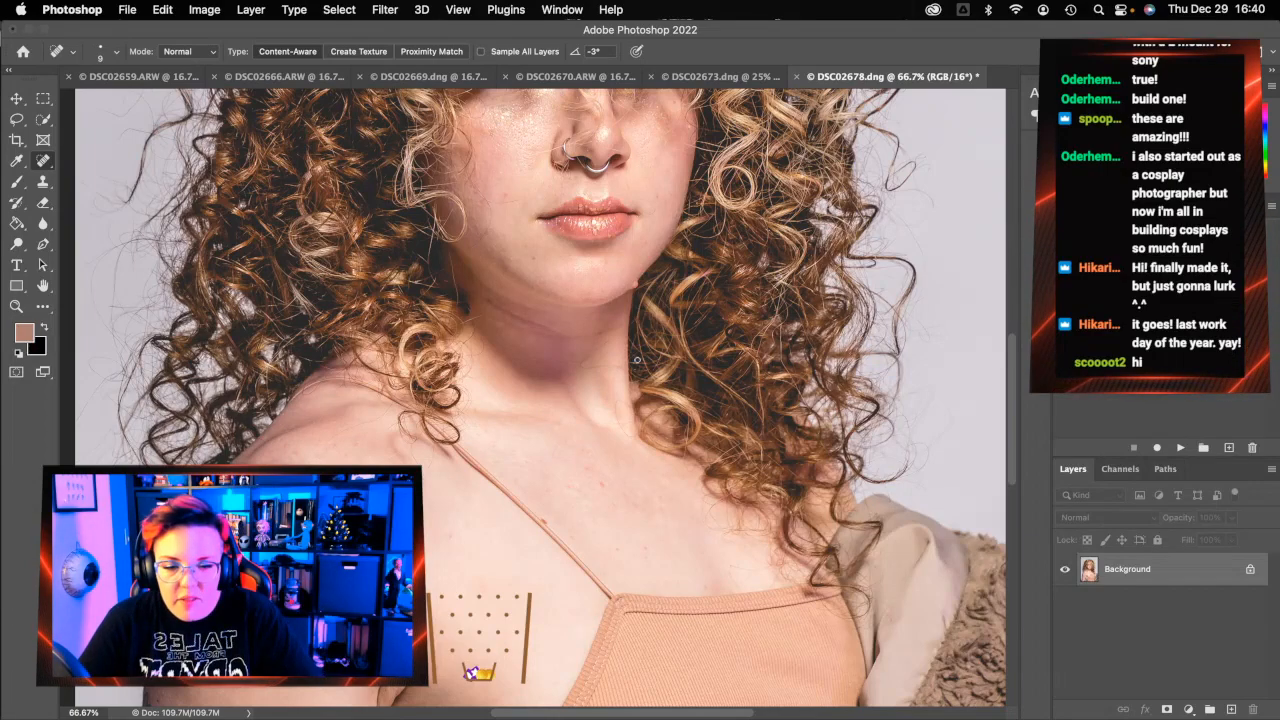
Heal stray hairs on the right of the neck and below the jaw, plus two cheek blemishes
{"action": "mouse_move", "coordinate": [624, 372]}
{"action": "left_mouse_down"}
{"action": "mouse_move", "coordinate": [580, 361]}
{"action": "mouse_move", "coordinate": [620, 332]}
{"action": "mouse_move", "coordinate": [595, 353]}
{"action": "left_mouse_up"}
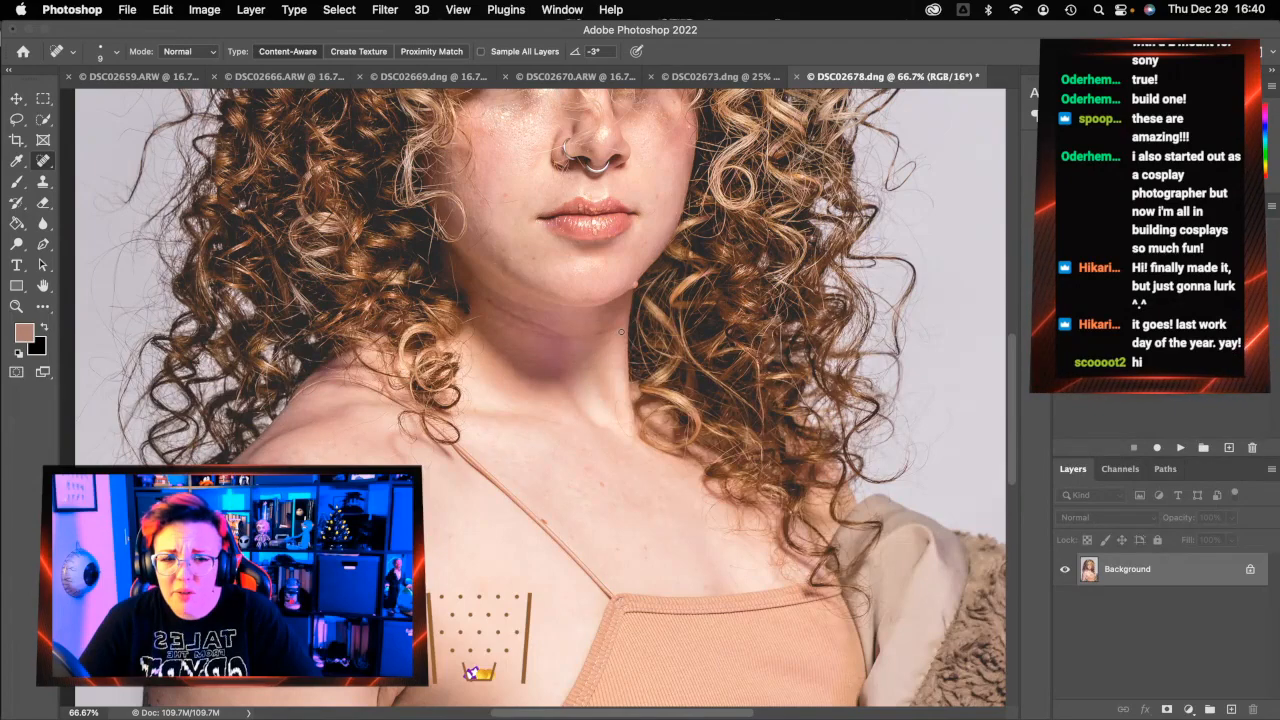
{"action": "mouse_move", "coordinate": [616, 336]}
{"action": "left_mouse_down"}
{"action": "mouse_move", "coordinate": [603, 345]}
{"action": "mouse_move", "coordinate": [598, 332]}
{"action": "left_mouse_up"}
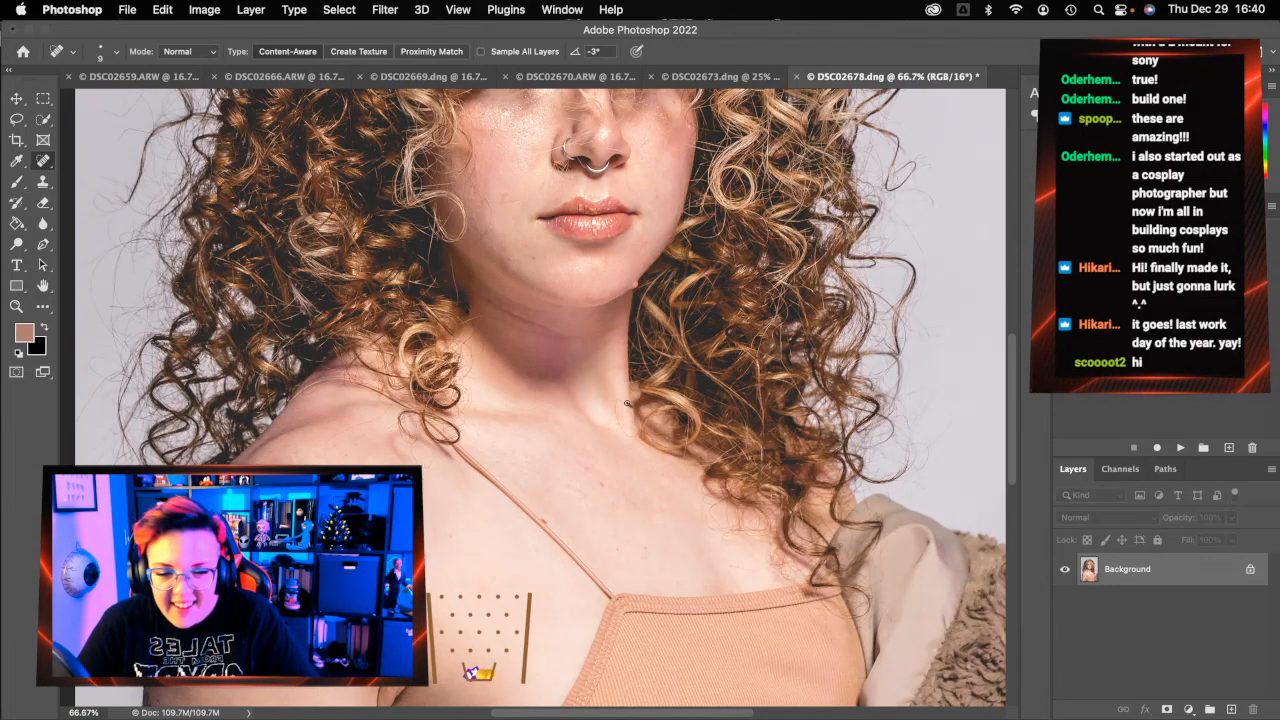
{"action": "mouse_move", "coordinate": [619, 400]}
{"action": "left_mouse_down"}
{"action": "mouse_move", "coordinate": [618, 419]}
{"action": "mouse_move", "coordinate": [648, 428]}
{"action": "mouse_move", "coordinate": [610, 424]}
{"action": "left_mouse_up"}
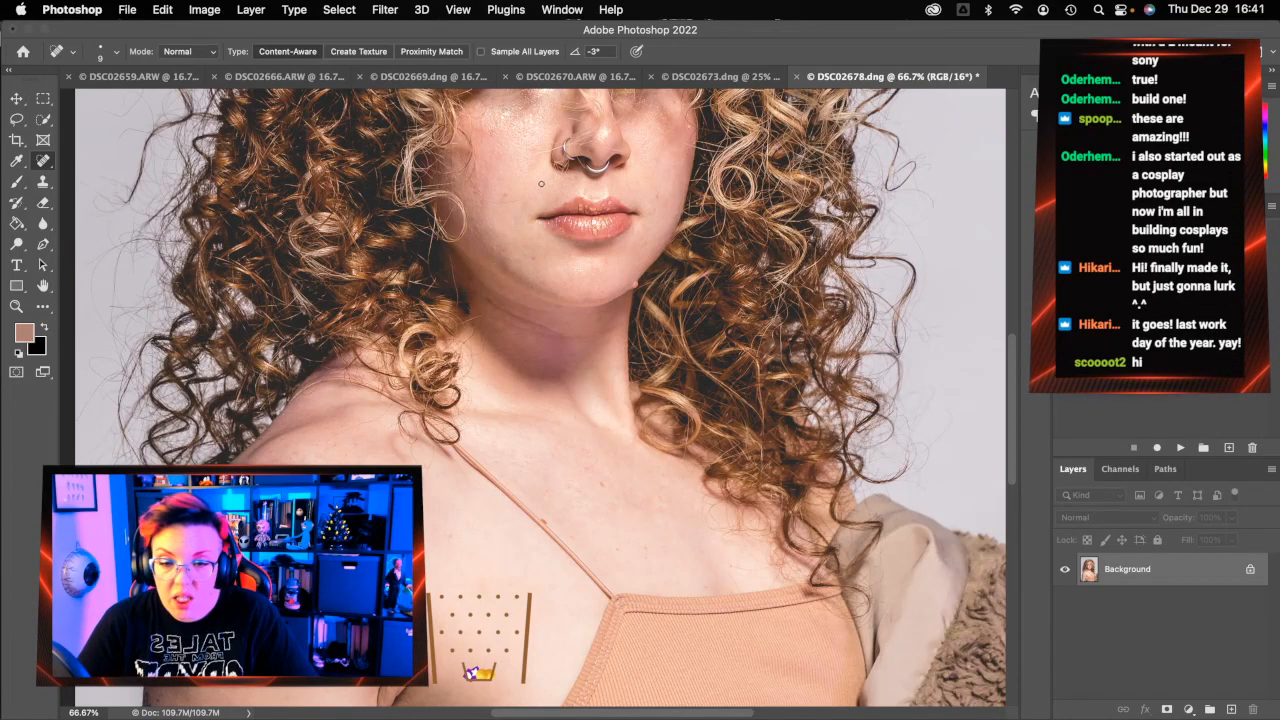
{"action": "left_click_drag", "start_coordinate": [520, 202], "coordinate": [471, 183]}
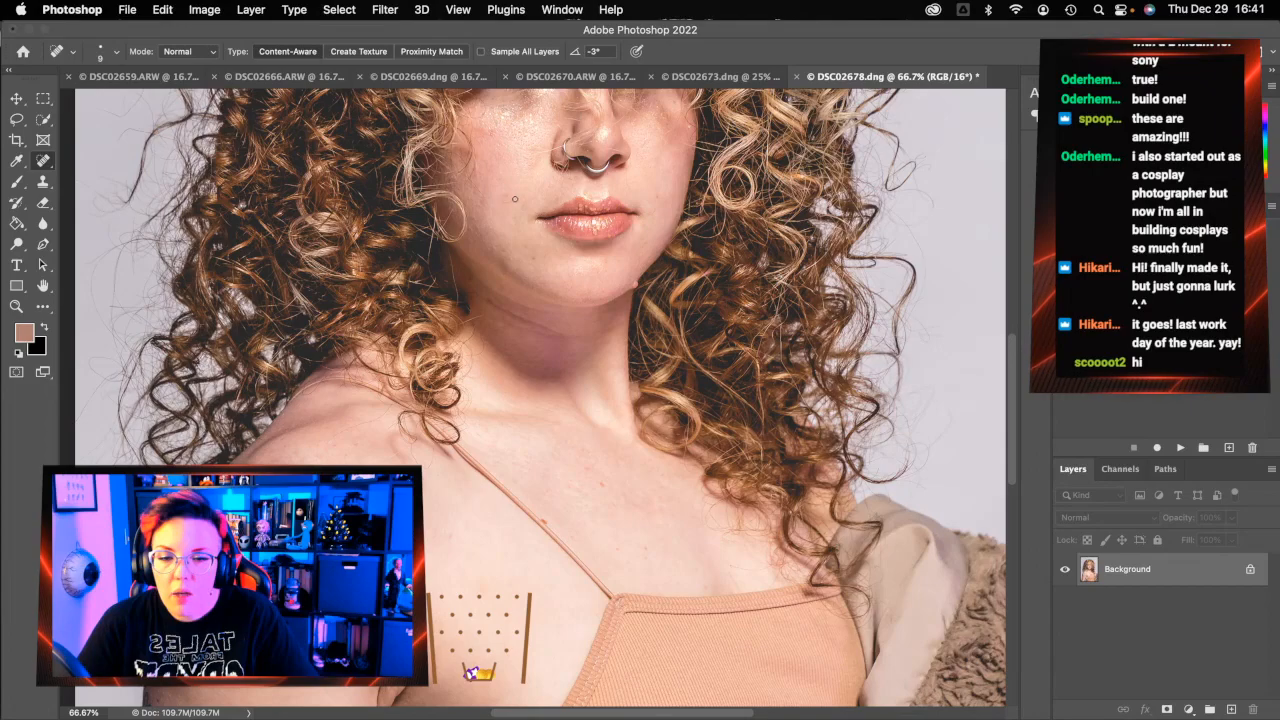
{"action": "left_click_drag", "start_coordinate": [519, 200], "coordinate": [495, 200]}
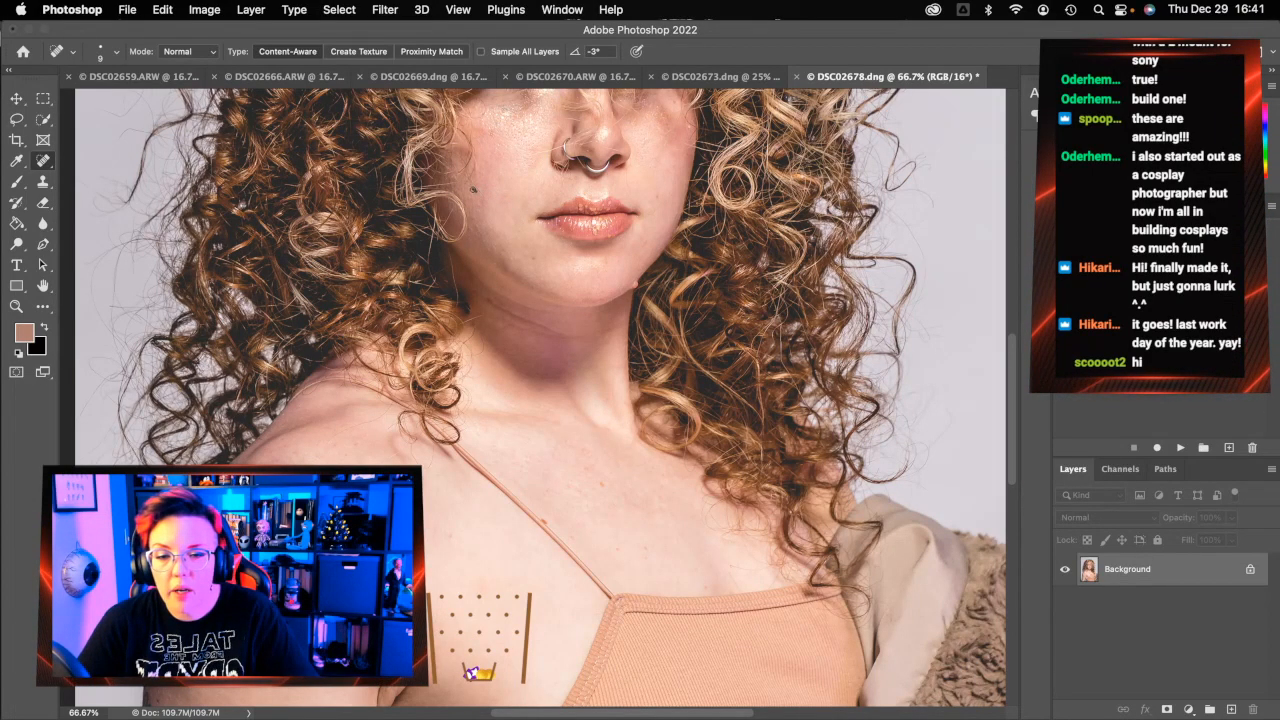
Scroll up to the face and heal the small spot beside the nose ring
{"action": "scroll", "coordinate": [562, 230], "scroll_direction": "up", "scroll_amount": 5}
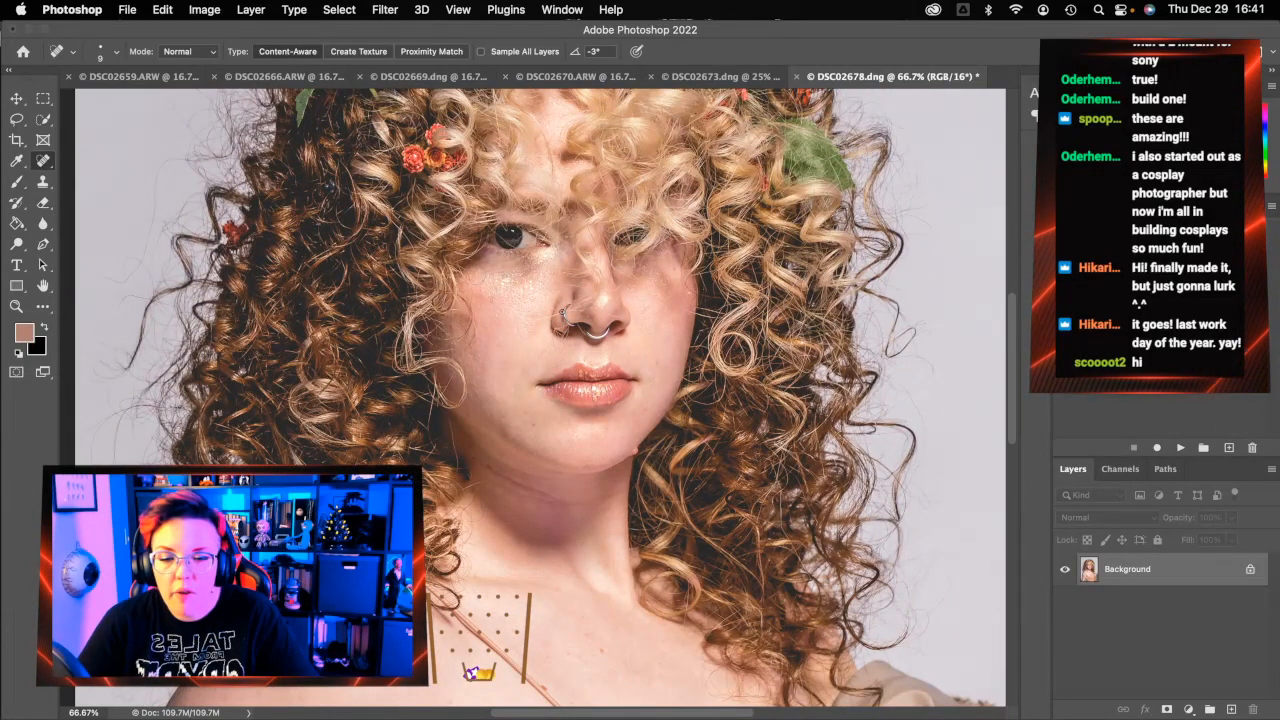
{"action": "left_click_drag", "start_coordinate": [531, 321], "coordinate": [530, 321]}
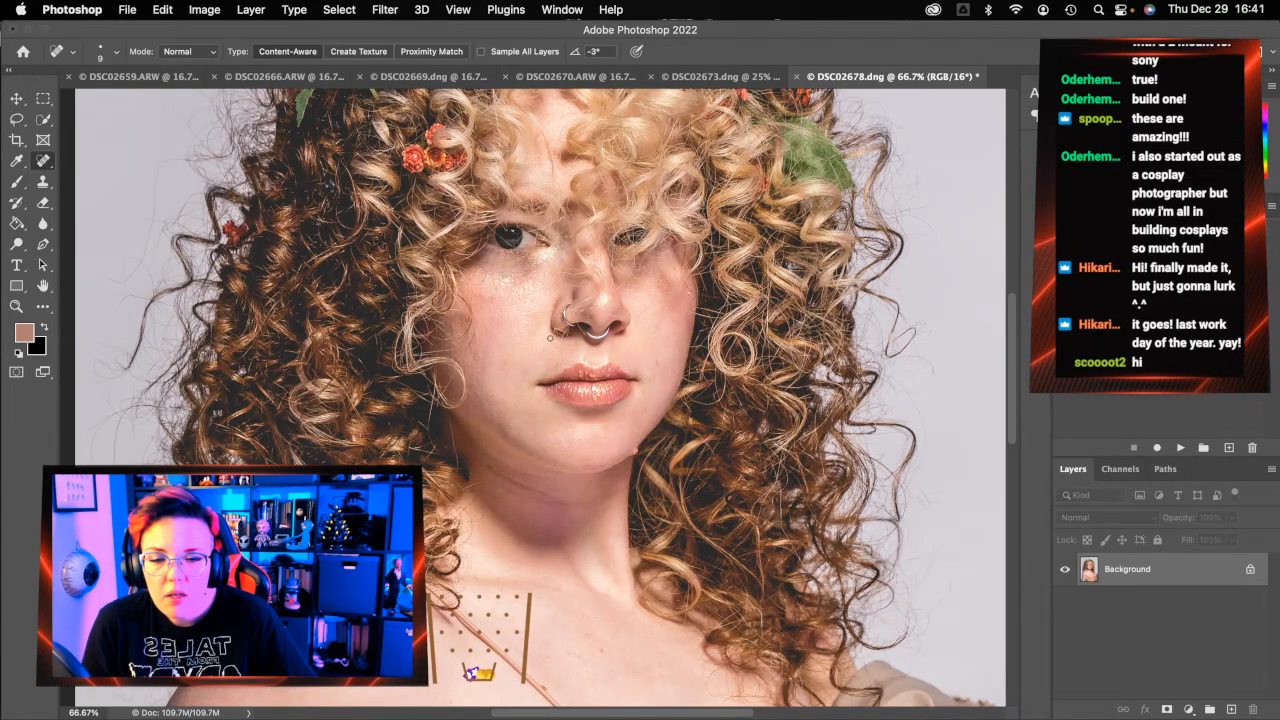
{"action": "scroll", "coordinate": [500, 296], "scroll_direction": "right", "scroll_amount": 5}
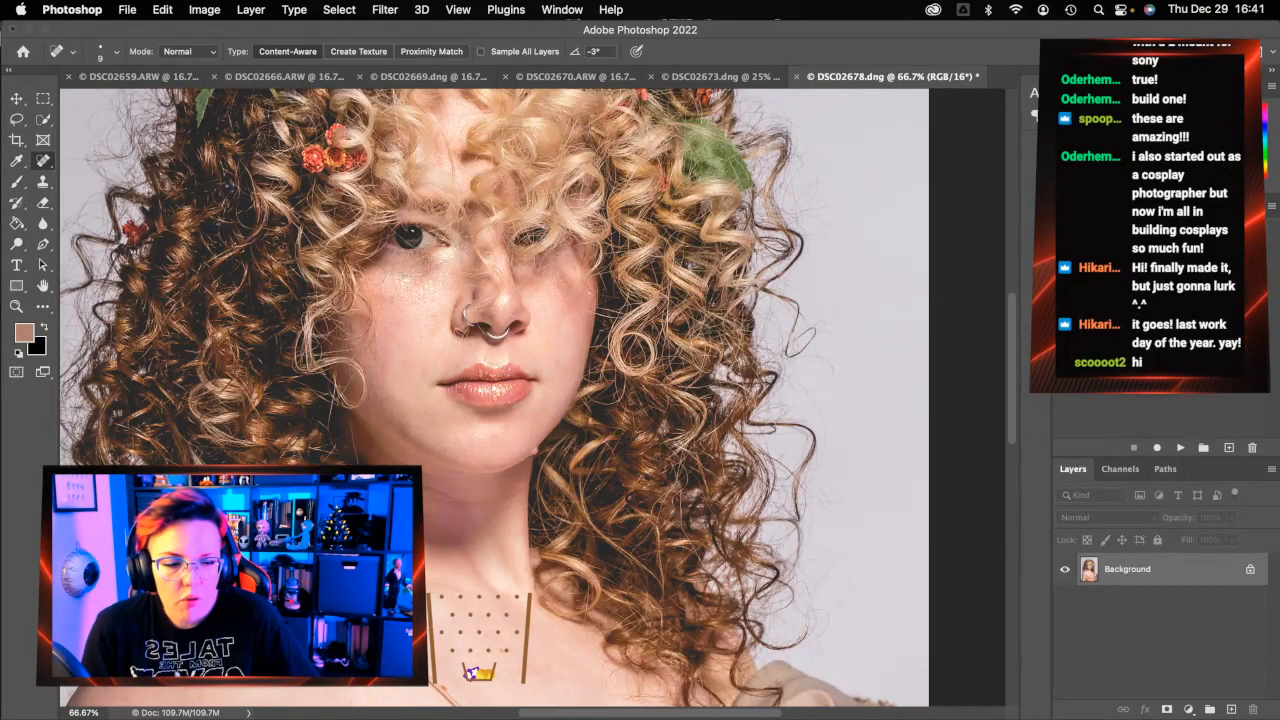
Close the close-up portrait, saving it as DSC02678-Edit.tif
{"action": "left_click", "coordinate": [799, 76]}
{"action": "left_click", "coordinate": [682, 291]}
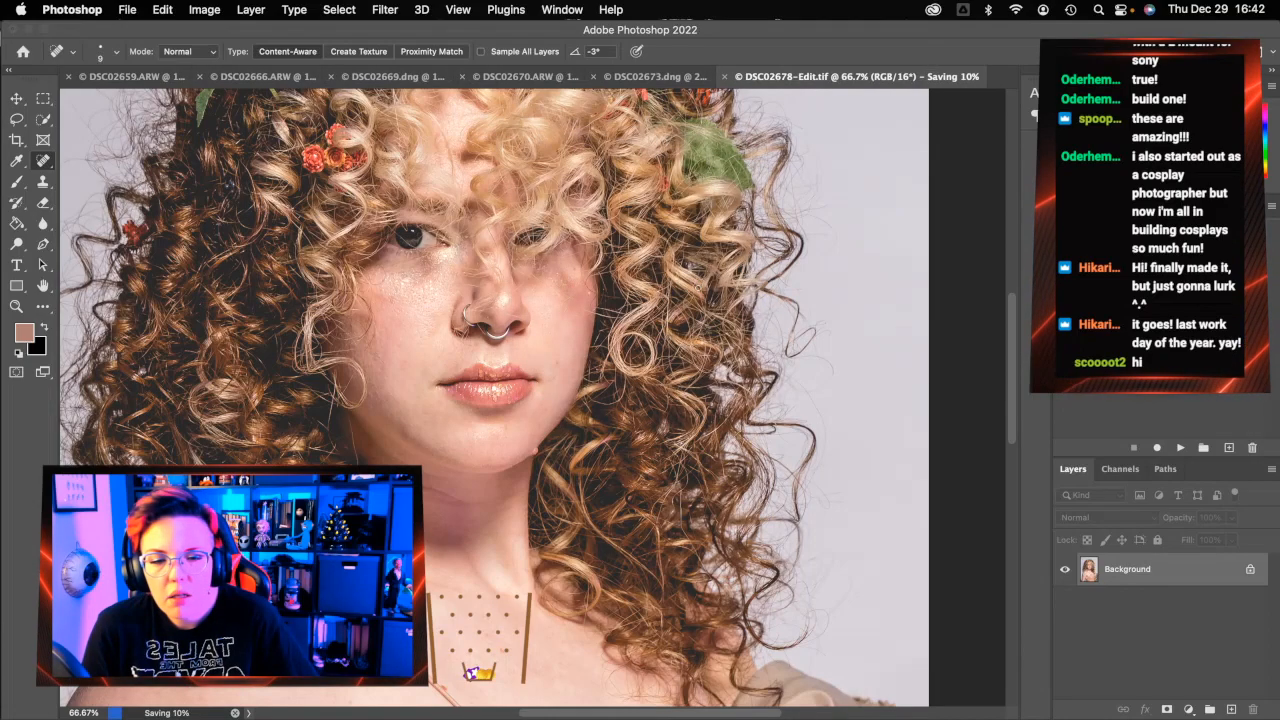
{"action": "left_click", "coordinate": [648, 74]}
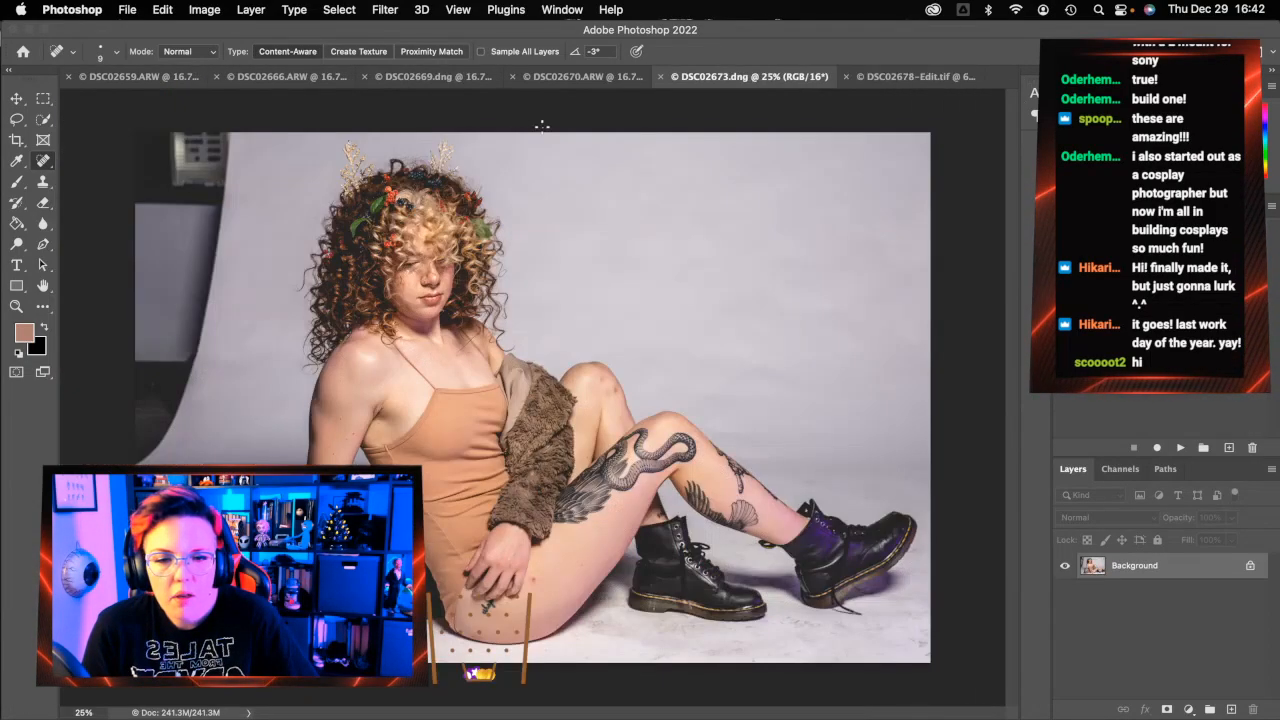
Enlarge the healing brush to 800 px
{"action": "key", "text": "bracketright"}
{"action": "key", "text": "bracketright"}
{"action": "key", "text": "bracketright"}
{"action": "key", "text": "bracketright"}
{"action": "key", "text": "bracketright"}
{"action": "key", "text": "bracketright"}
{"action": "key", "text": "bracketright"}
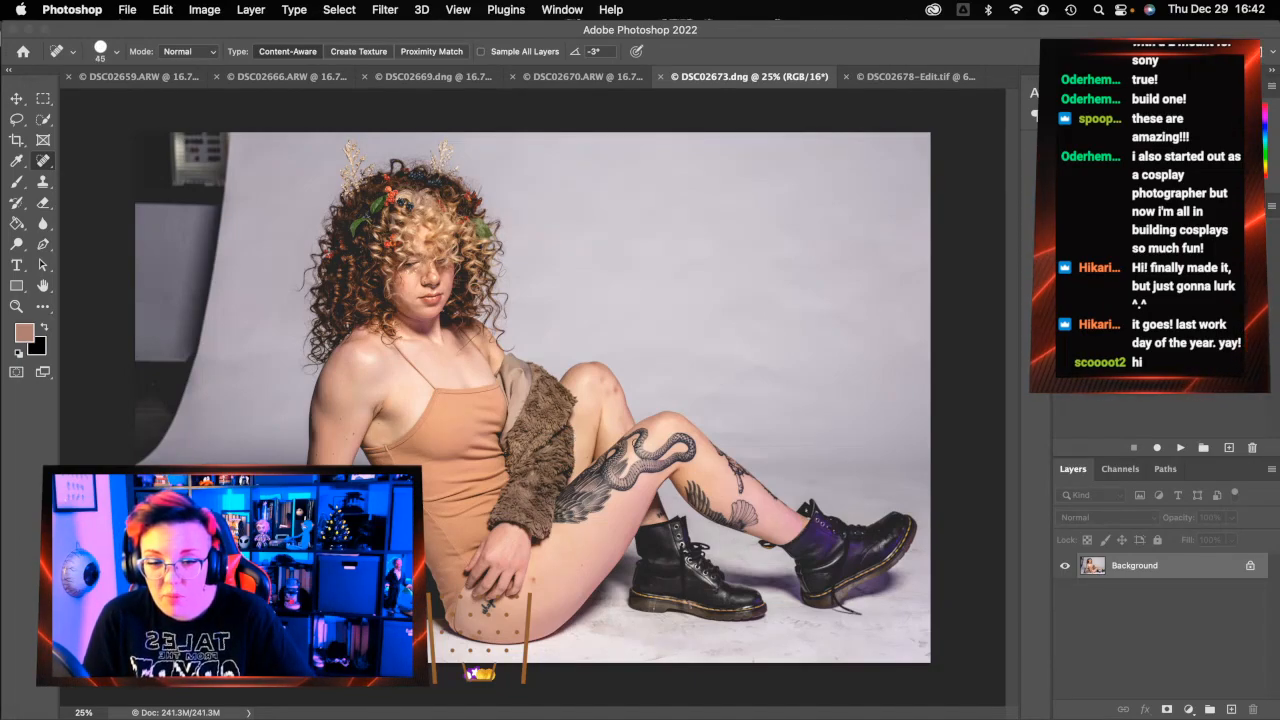
{"action": "key", "text": "bracketright"}
{"action": "key", "text": "bracketright"}
{"action": "key", "text": "bracketright"}
{"action": "key", "text": "bracketright"}
{"action": "key", "text": "bracketright"}
{"action": "key", "text": "bracketright"}
{"action": "key", "text": "bracketright"}
{"action": "key", "text": "bracketright"}
{"action": "key", "text": "bracketright"}
{"action": "key", "text": "bracketright"}
{"action": "key", "text": "bracketright"}
{"action": "key", "text": "bracketright"}
{"action": "key", "text": "bracketright"}
{"action": "key", "text": "bracketright"}
{"action": "key", "text": "bracketright"}
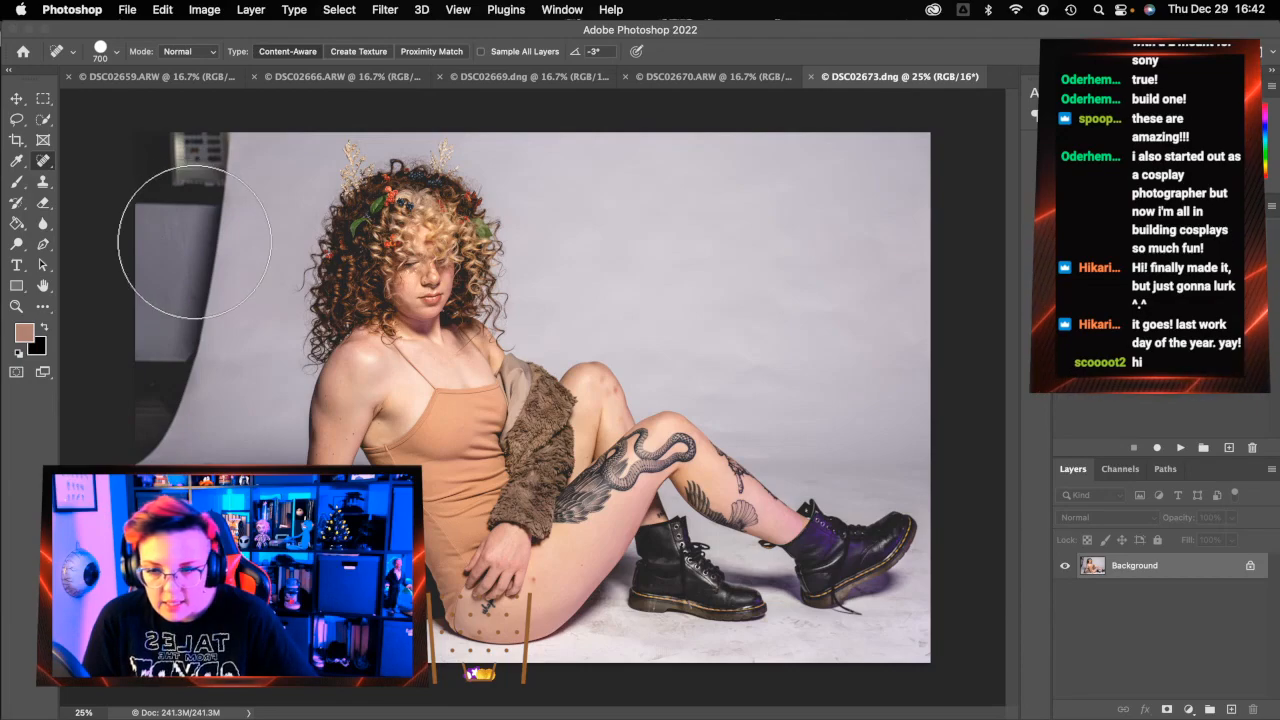
{"action": "key", "text": "bracketright"}
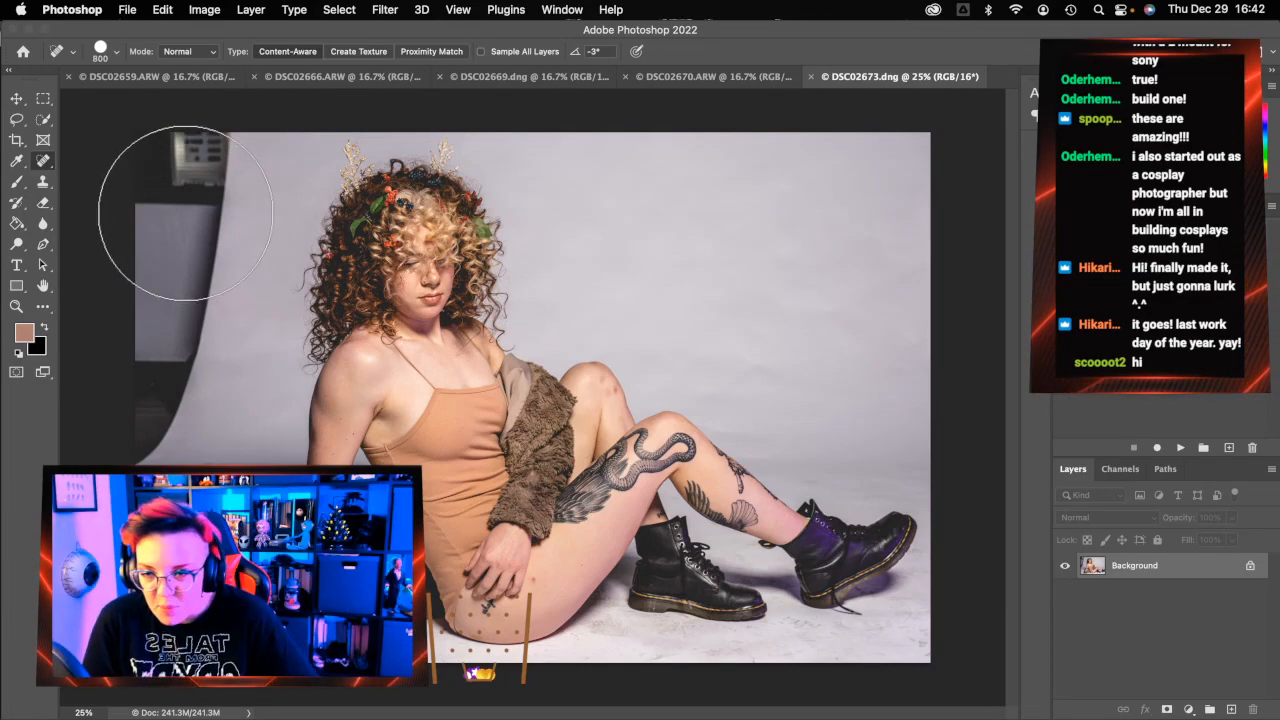
Paint out the light stand in the top-left corner with the 800 px Spot Healing Brush
{"action": "mouse_move", "coordinate": [187, 137]}
{"action": "left_mouse_down"}
{"action": "mouse_move", "coordinate": [180, 322]}
{"action": "mouse_move", "coordinate": [127, 447]}
{"action": "mouse_move", "coordinate": [148, 385]}
{"action": "mouse_move", "coordinate": [143, 105]}
{"action": "left_mouse_up"}
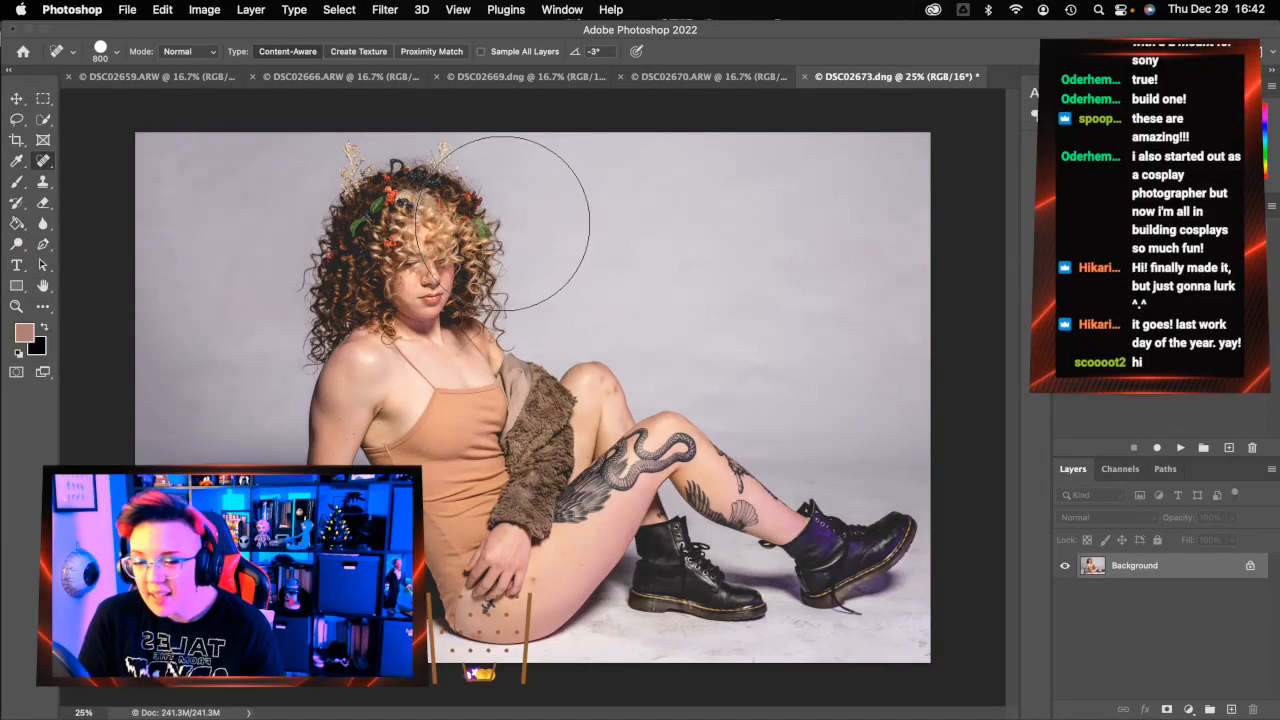
{"action": "key", "text": "bracketleft"}
{"action": "key", "text": "bracketleft"}
{"action": "key", "text": "bracketleft"}
{"action": "key", "text": "bracketleft"}
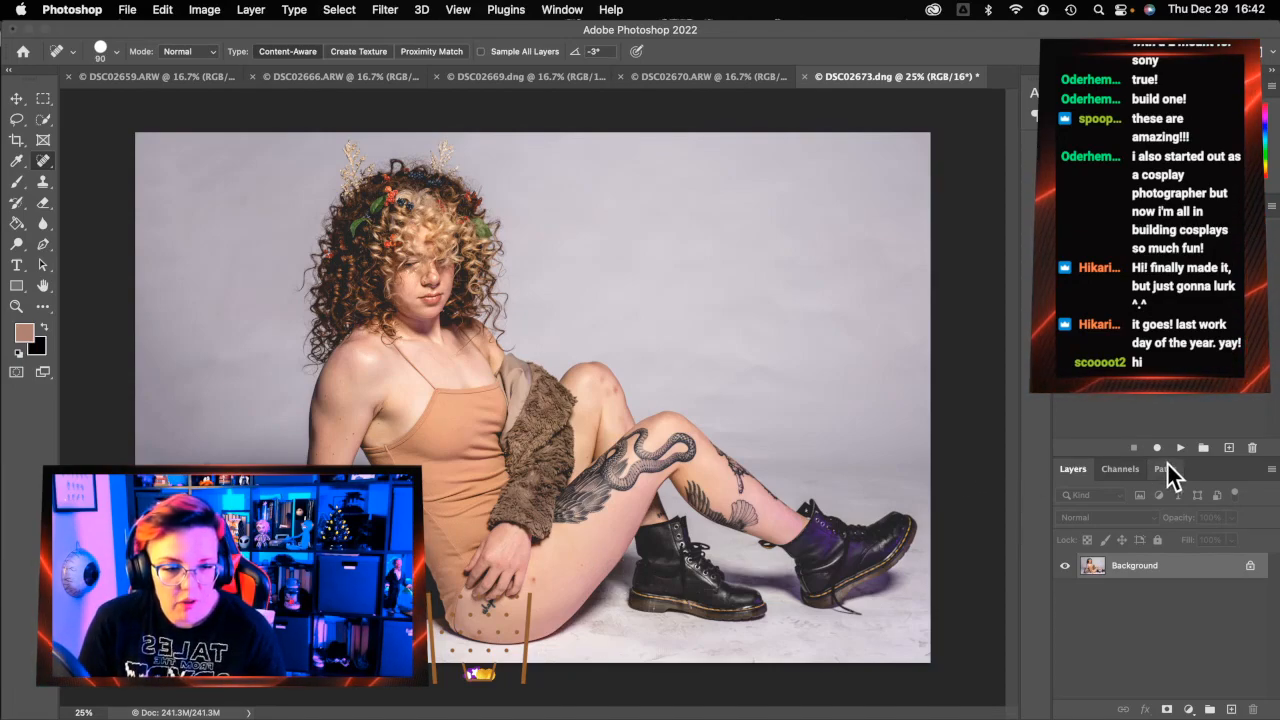
Run the frequency separation action with an 8.5-pixel blur and expand the resulting group
{"action": "left_click", "coordinate": [1181, 448]}
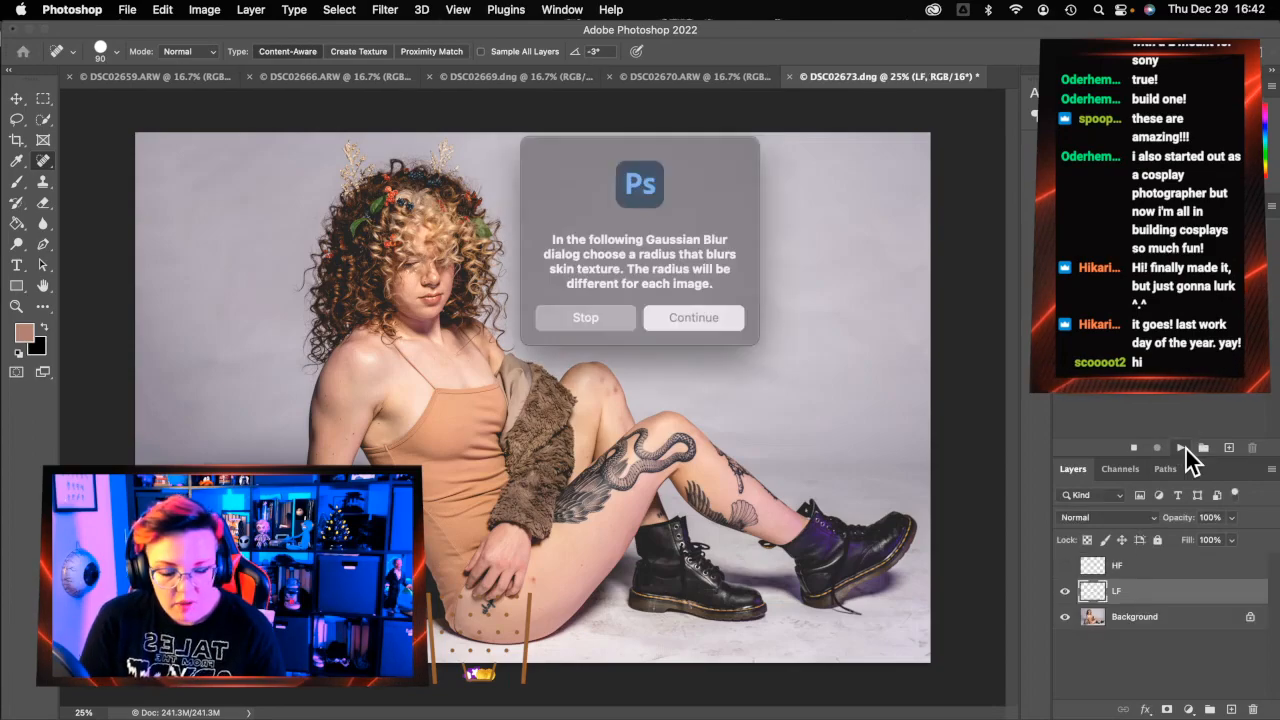
{"action": "key", "text": "Return"}
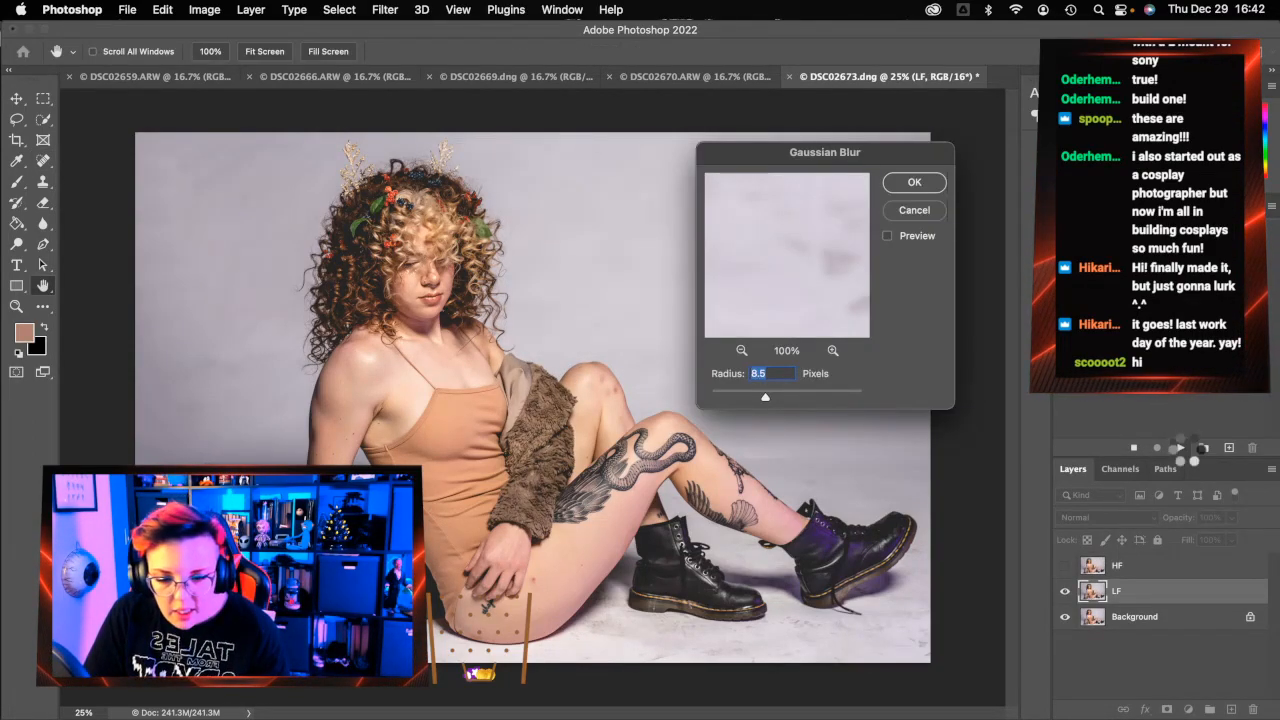
{"action": "key", "text": "Return"}
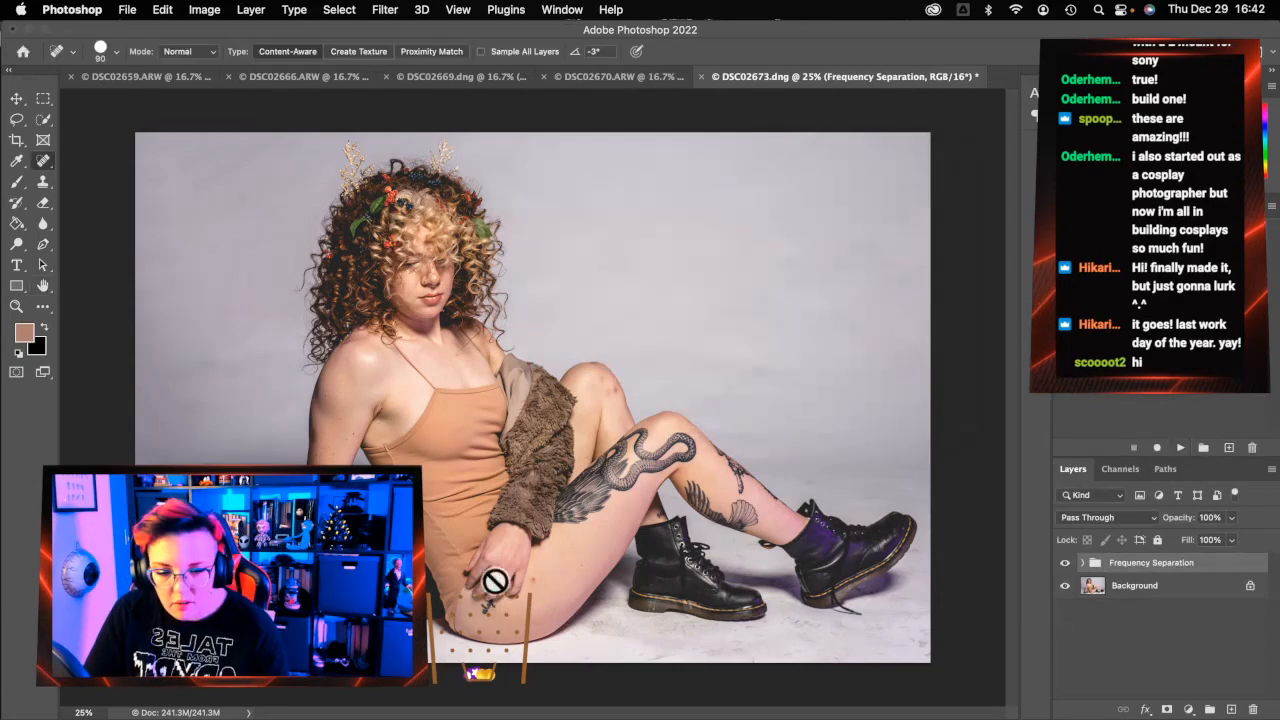
{"action": "left_click", "coordinate": [1083, 563]}
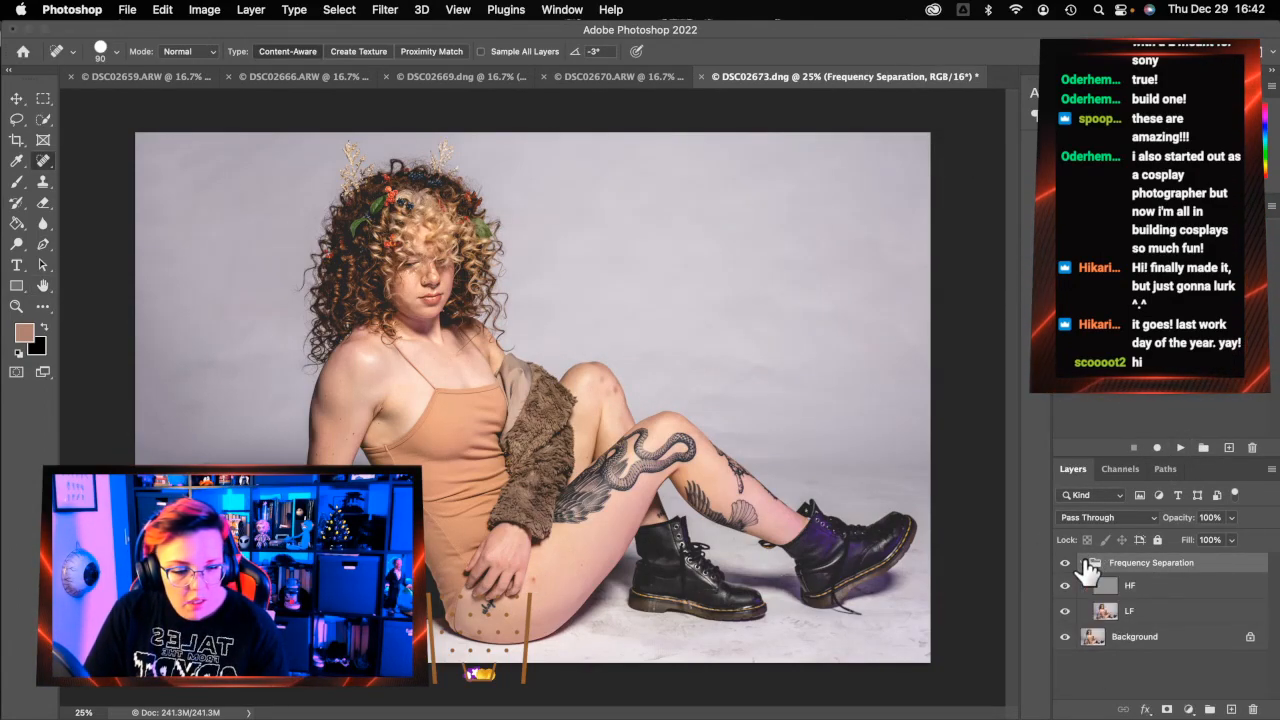
On LF, lasso the background left of the model, down along the bottom and up the arm
{"action": "left_click", "coordinate": [1185, 610]}
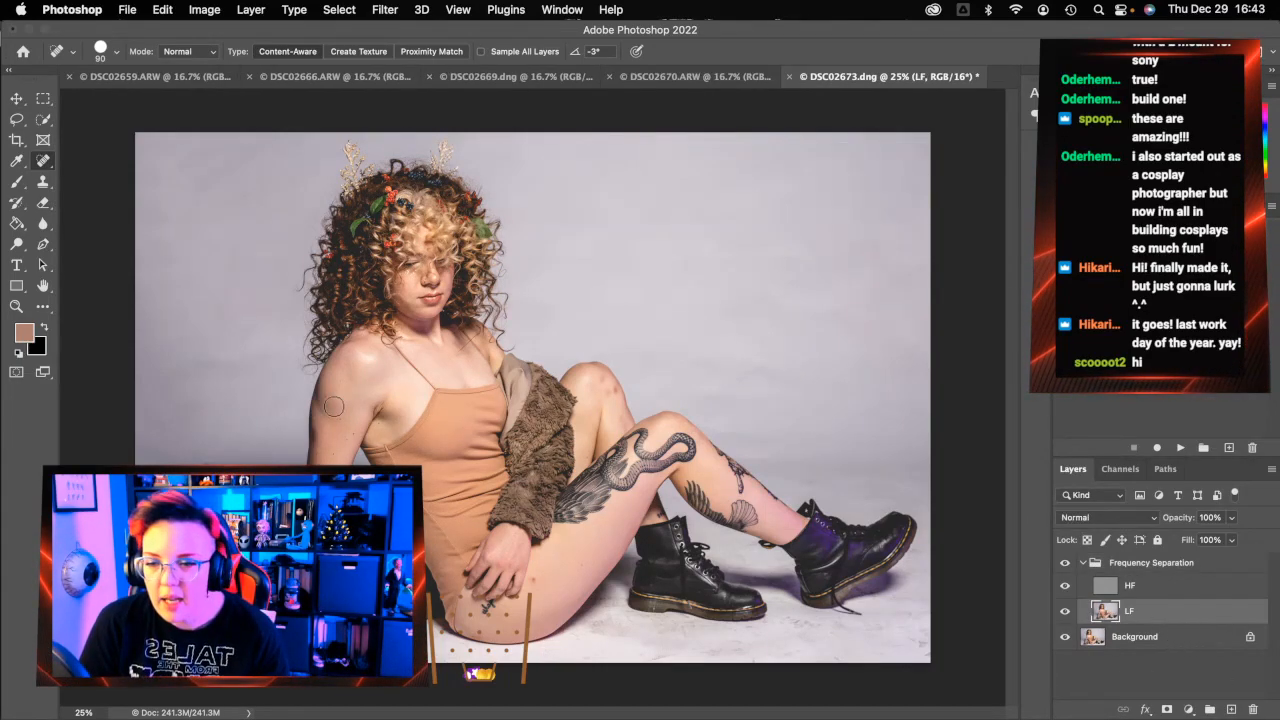
{"action": "left_click", "coordinate": [16, 119]}
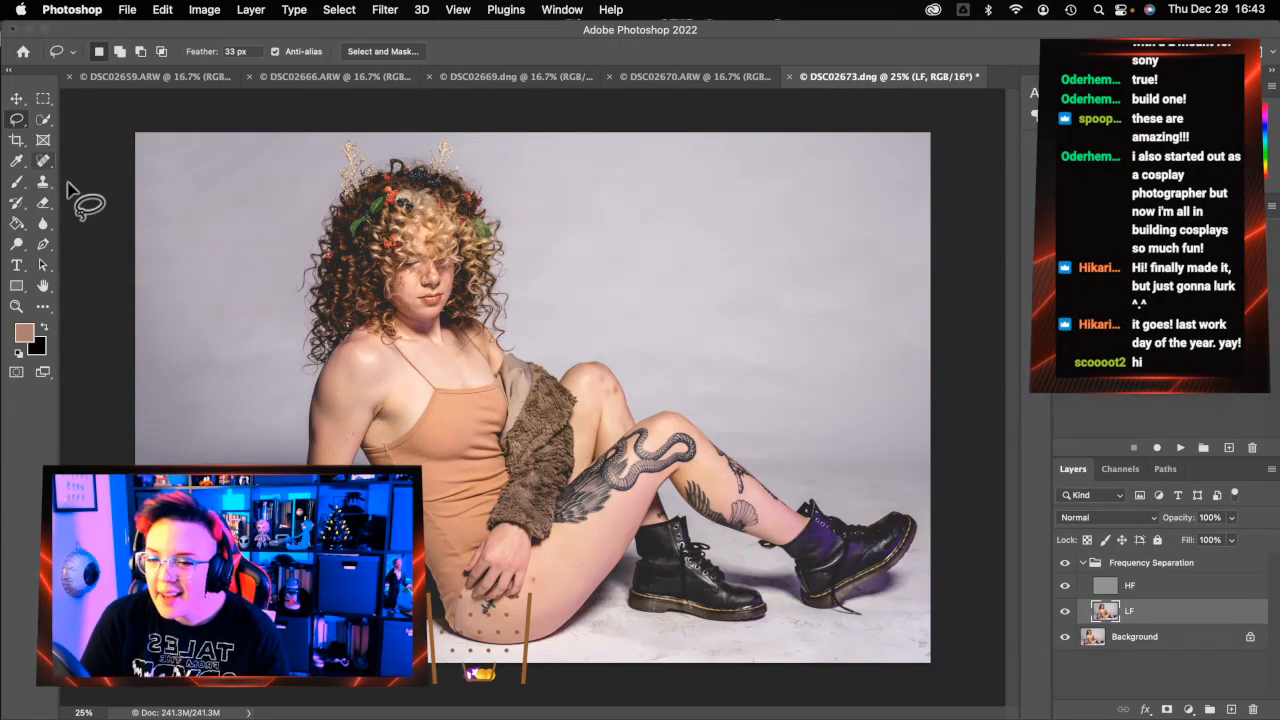
{"action": "mouse_move", "coordinate": [312, 378]}
{"action": "left_mouse_down"}
{"action": "mouse_move", "coordinate": [137, 368]}
{"action": "mouse_move", "coordinate": [125, 420]}
{"action": "left_mouse_up"}
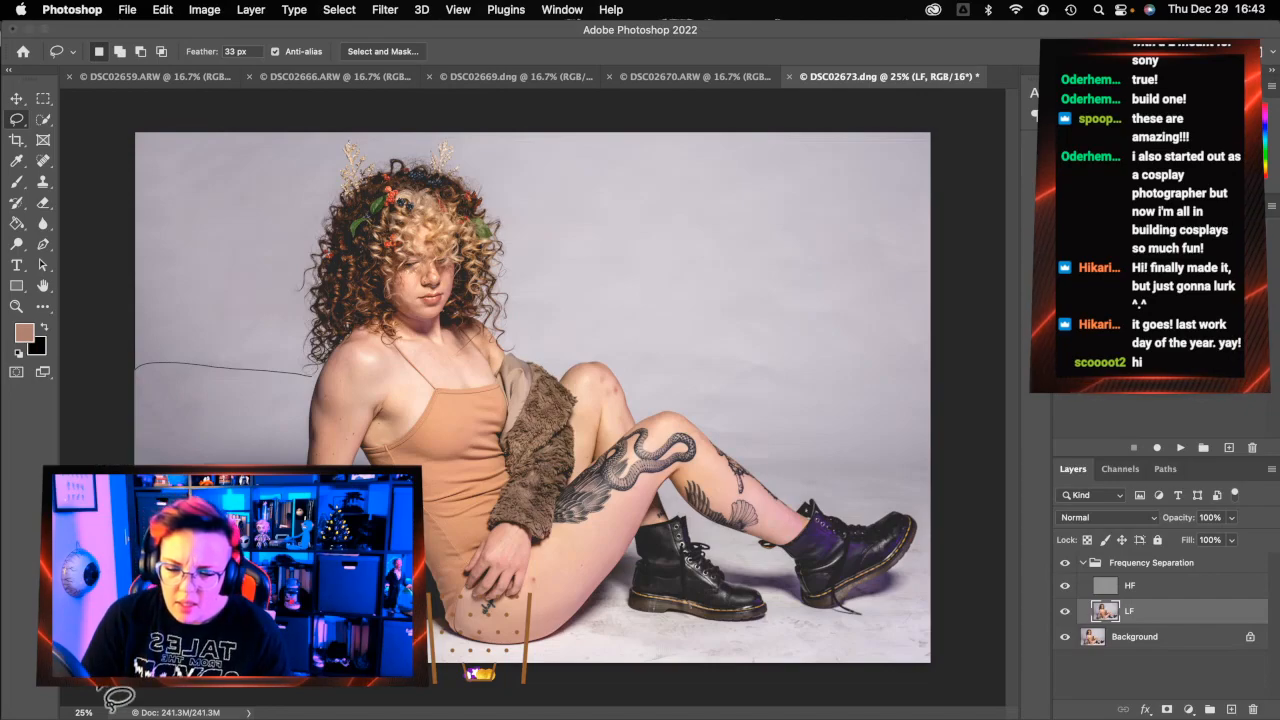
{"action": "mouse_move", "coordinate": [338, 692]}
{"action": "left_mouse_down"}
{"action": "mouse_move", "coordinate": [455, 688]}
{"action": "mouse_move", "coordinate": [505, 670]}
{"action": "mouse_move", "coordinate": [480, 650]}
{"action": "left_mouse_up"}
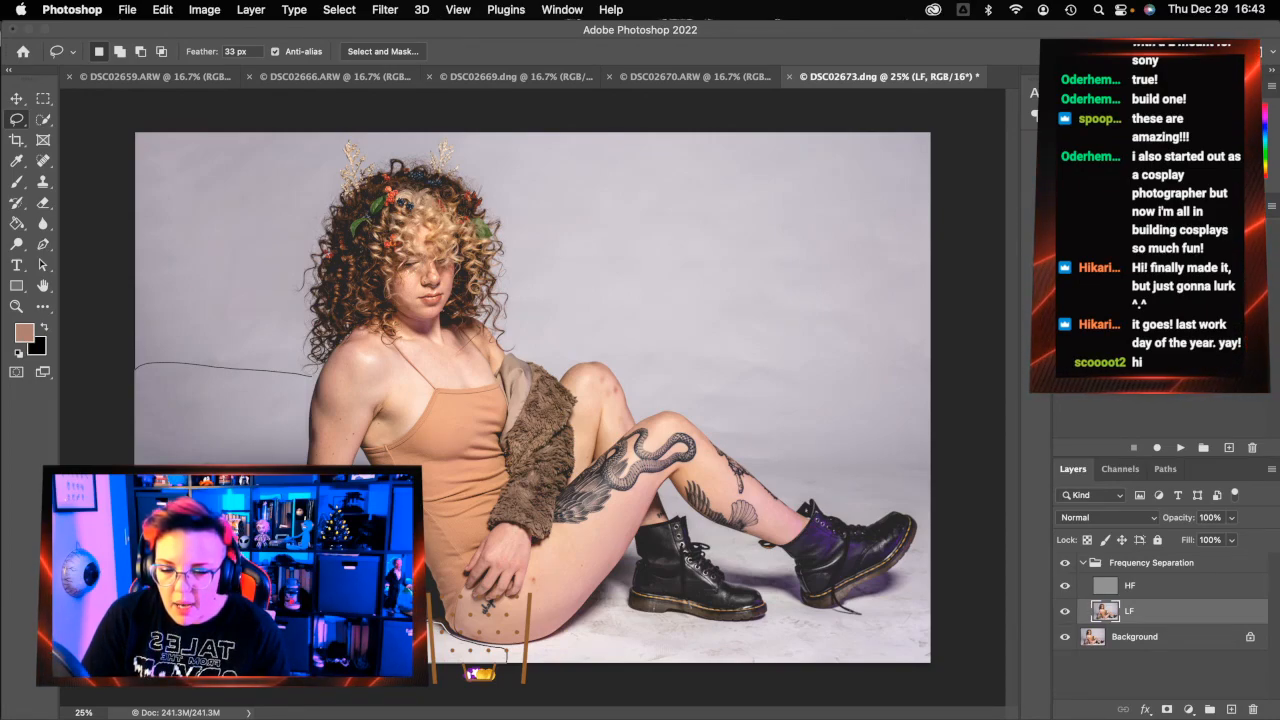
{"action": "mouse_move", "coordinate": [385, 605]}
{"action": "left_mouse_down"}
{"action": "mouse_move", "coordinate": [310, 510]}
{"action": "mouse_move", "coordinate": [306, 398]}
{"action": "left_mouse_up"}
Apply a 50-pixel Gaussian Blur to the lassoed background, then select the HF layer
{"action": "key", "text": "super+alt+f"}
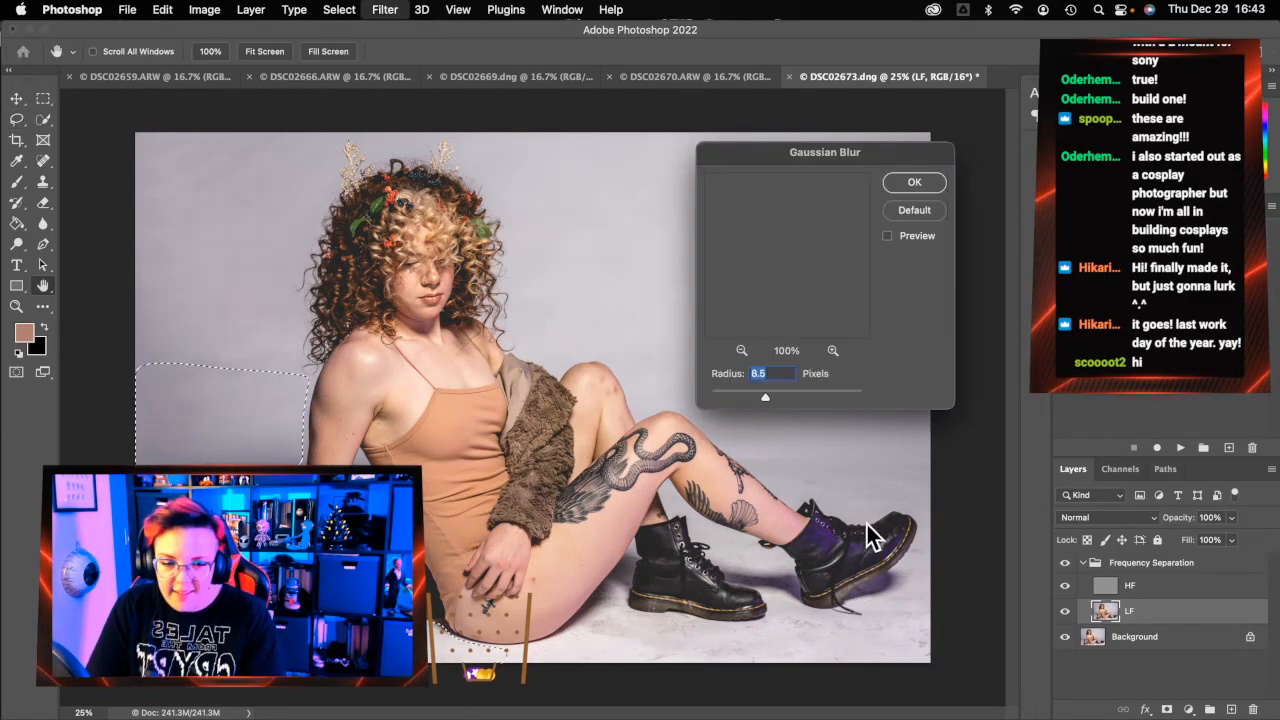
{"action": "type", "text": "50"}
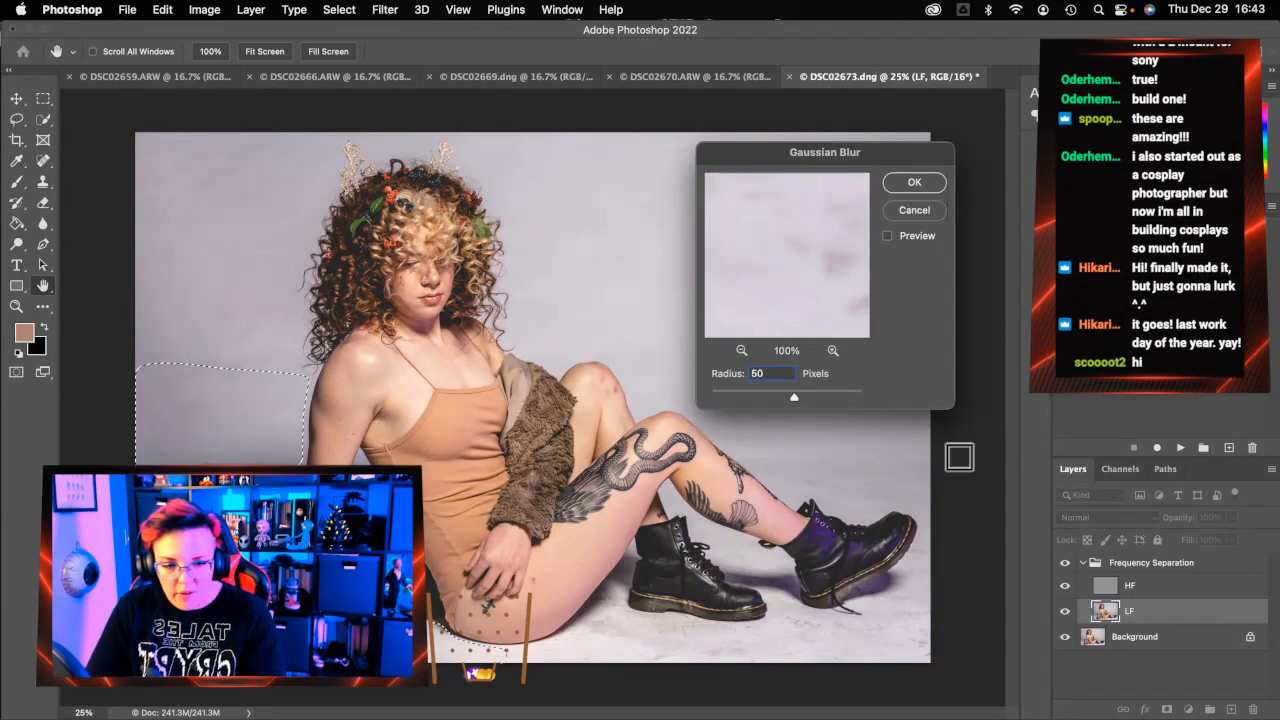
{"action": "left_click", "coordinate": [892, 180]}
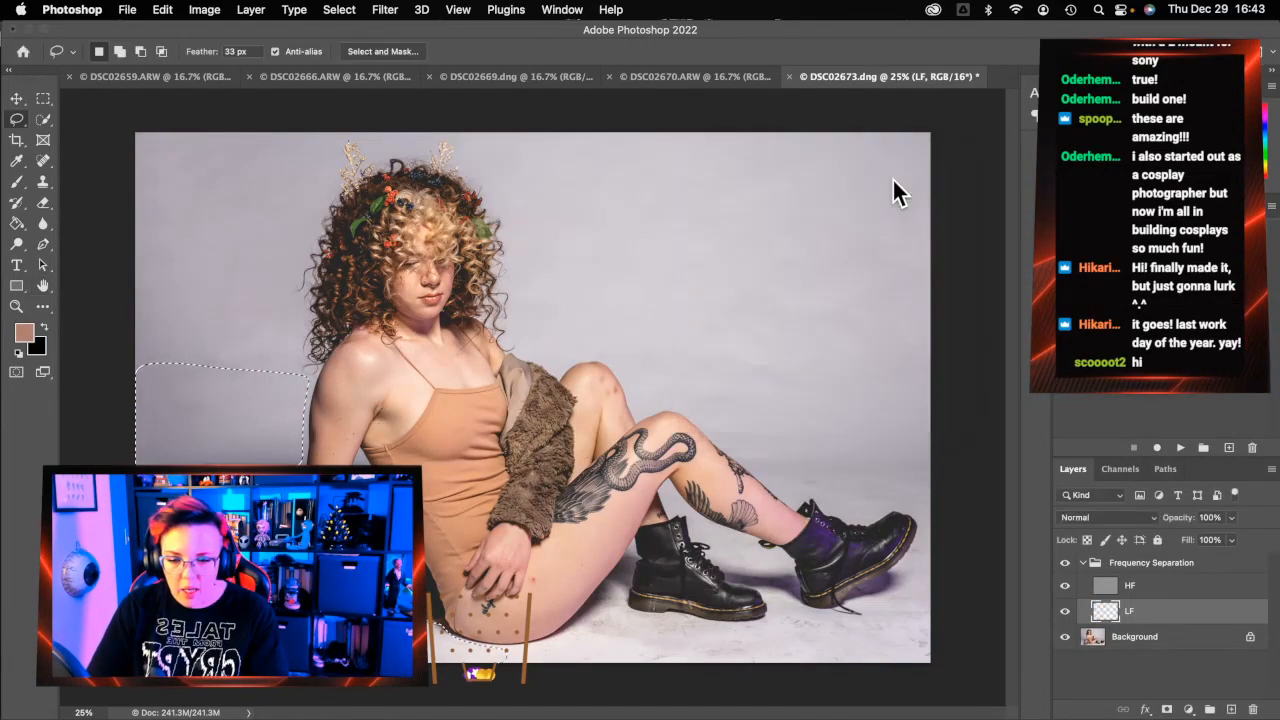
{"action": "left_click", "coordinate": [1196, 587]}
{"action": "key", "text": "super+alt+f"}
Lasso the floor area around the lower legs and boots, redrawing the outline until it fits
{"action": "key", "text": "Escape"}
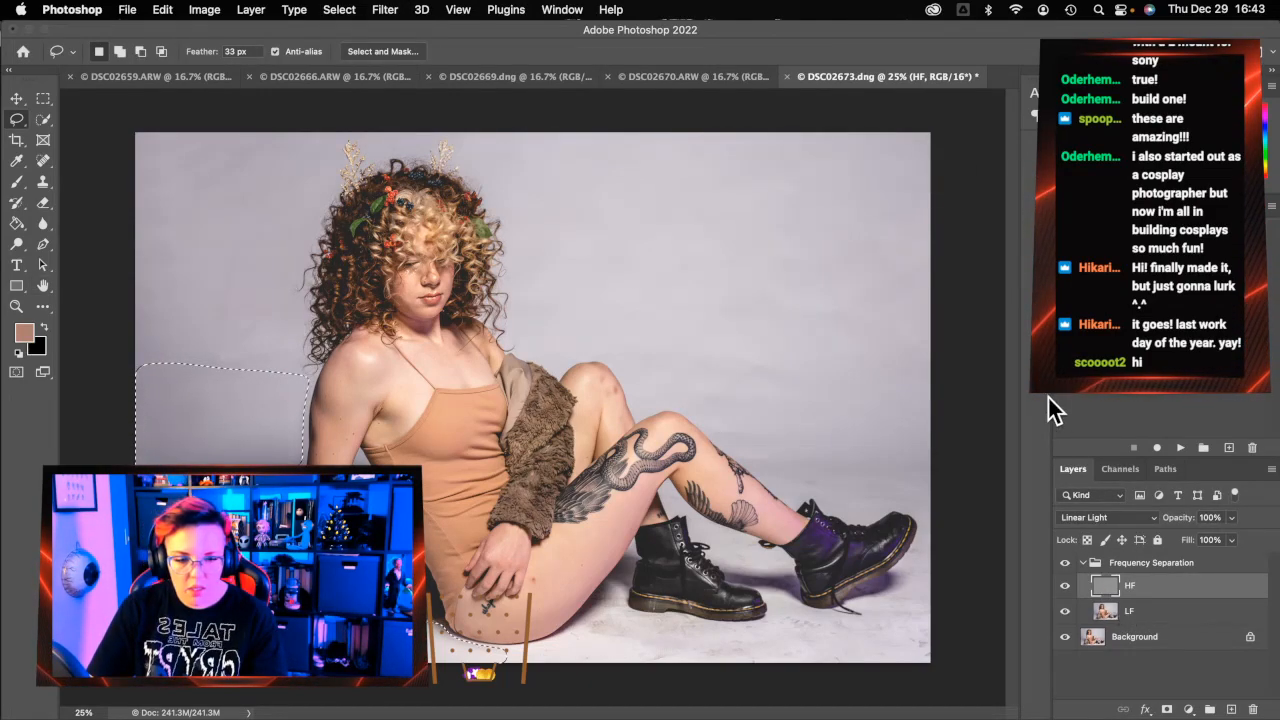
{"action": "mouse_move", "coordinate": [952, 330]}
{"action": "left_mouse_down"}
{"action": "mouse_move", "coordinate": [625, 354]}
{"action": "mouse_move", "coordinate": [635, 417]}
{"action": "mouse_move", "coordinate": [685, 412]}
{"action": "mouse_move", "coordinate": [775, 482]}
{"action": "left_mouse_up"}
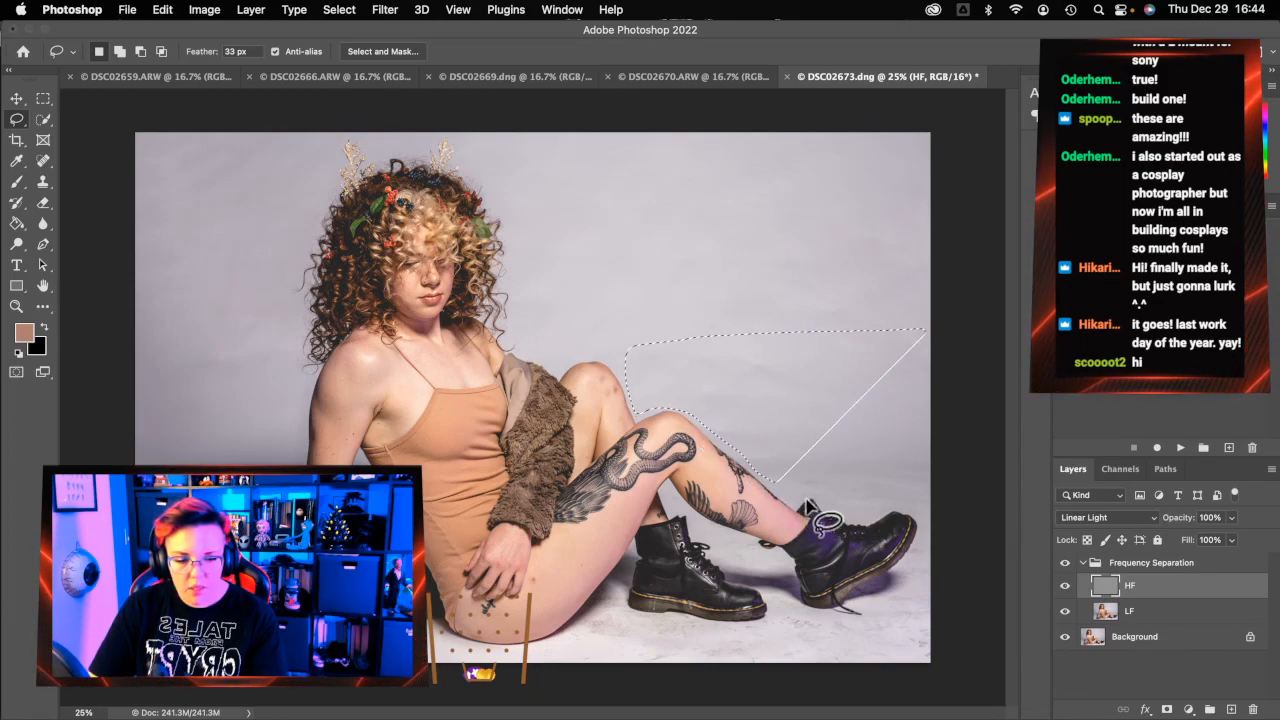
{"action": "mouse_move", "coordinate": [986, 423]}
{"action": "left_mouse_down"}
{"action": "mouse_move", "coordinate": [699, 422]}
{"action": "mouse_move", "coordinate": [794, 509]}
{"action": "mouse_move", "coordinate": [812, 499]}
{"action": "mouse_move", "coordinate": [869, 527]}
{"action": "mouse_move", "coordinate": [914, 511]}
{"action": "mouse_move", "coordinate": [910, 559]}
{"action": "mouse_move", "coordinate": [854, 599]}
{"action": "mouse_move", "coordinate": [861, 622]}
{"action": "mouse_move", "coordinate": [808, 613]}
{"action": "mouse_move", "coordinate": [781, 561]}
{"action": "mouse_move", "coordinate": [704, 526]}
{"action": "mouse_move", "coordinate": [761, 580]}
{"action": "mouse_move", "coordinate": [772, 615]}
{"action": "mouse_move", "coordinate": [624, 613]}
{"action": "mouse_move", "coordinate": [630, 560]}
{"action": "mouse_move", "coordinate": [610, 600]}
{"action": "mouse_move", "coordinate": [556, 646]}
{"action": "mouse_move", "coordinate": [462, 666]}
{"action": "left_mouse_up"}
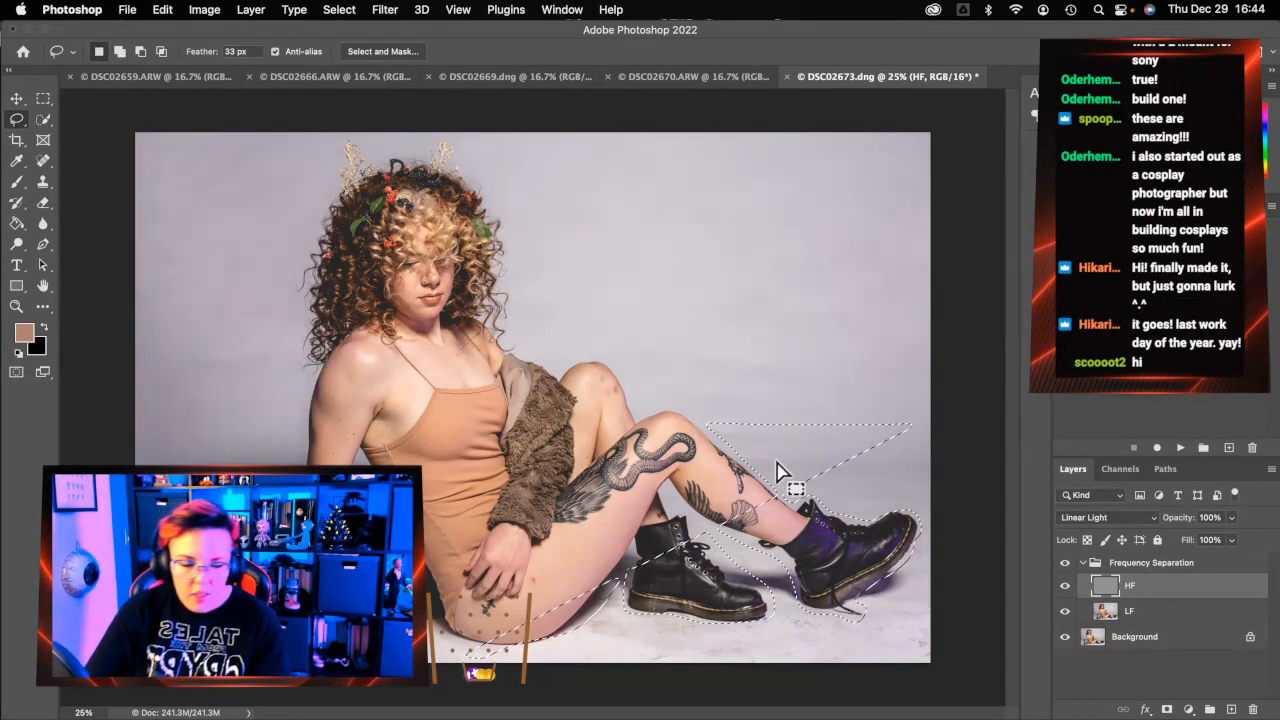
{"action": "mouse_move", "coordinate": [700, 424]}
{"action": "left_mouse_down"}
{"action": "mouse_move", "coordinate": [860, 421]}
{"action": "mouse_move", "coordinate": [943, 437]}
{"action": "mouse_move", "coordinate": [1003, 663]}
{"action": "mouse_move", "coordinate": [1001, 697]}
{"action": "mouse_move", "coordinate": [955, 716]}
{"action": "left_mouse_up"}
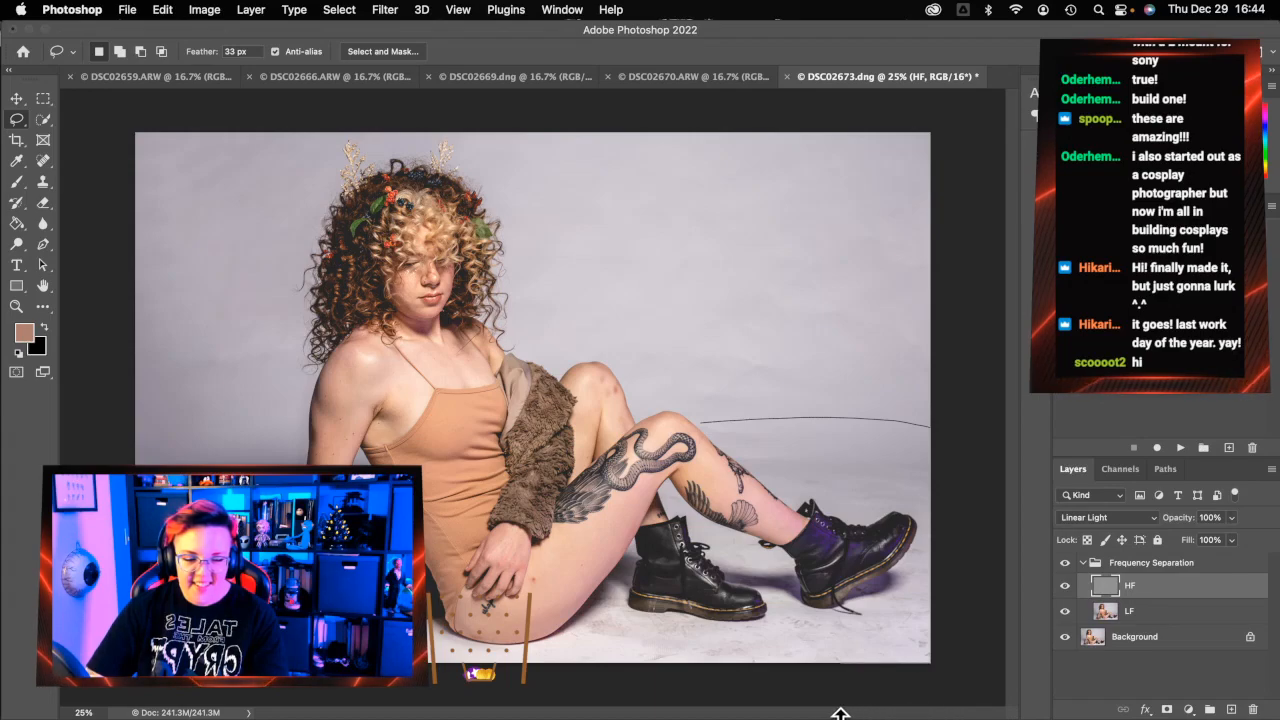
{"action": "mouse_move", "coordinate": [645, 679]}
{"action": "left_mouse_down"}
{"action": "mouse_move", "coordinate": [600, 663]}
{"action": "mouse_move", "coordinate": [519, 657]}
{"action": "mouse_move", "coordinate": [519, 669]}
{"action": "left_mouse_up"}
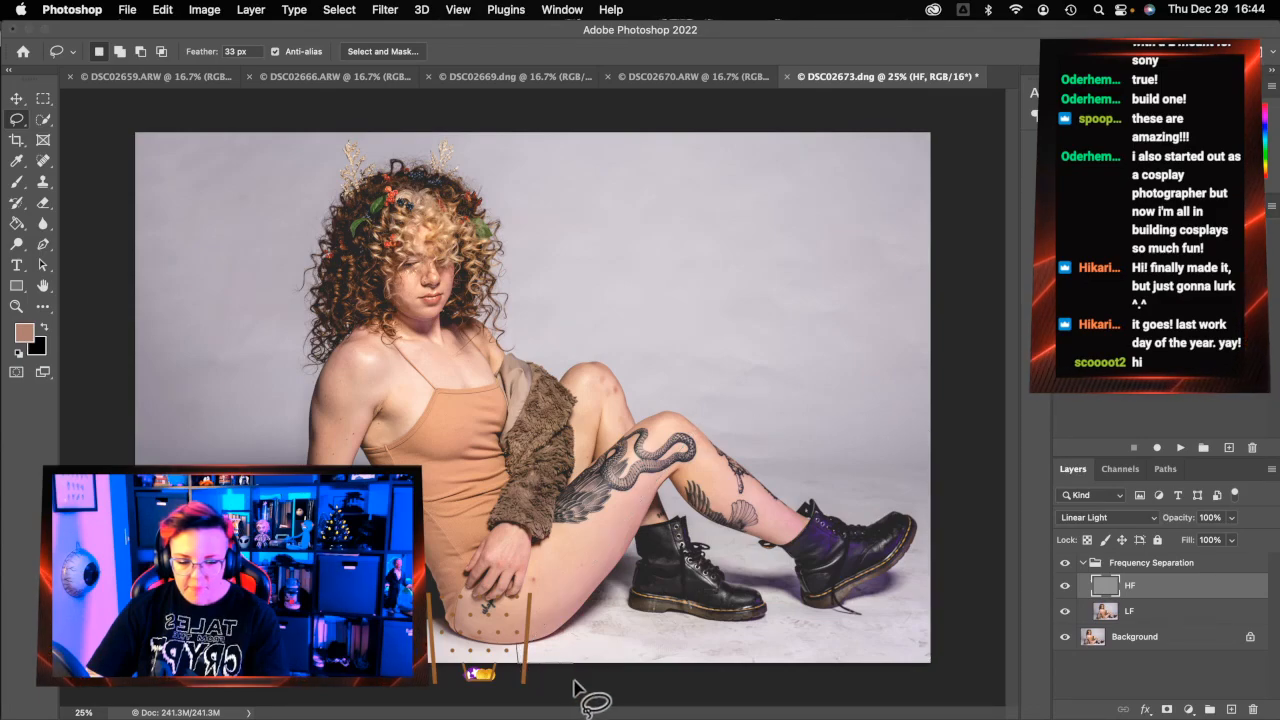
{"action": "mouse_move", "coordinate": [624, 568]}
{"action": "left_mouse_down"}
{"action": "mouse_move", "coordinate": [557, 641]}
{"action": "mouse_move", "coordinate": [478, 670]}
{"action": "left_mouse_up"}
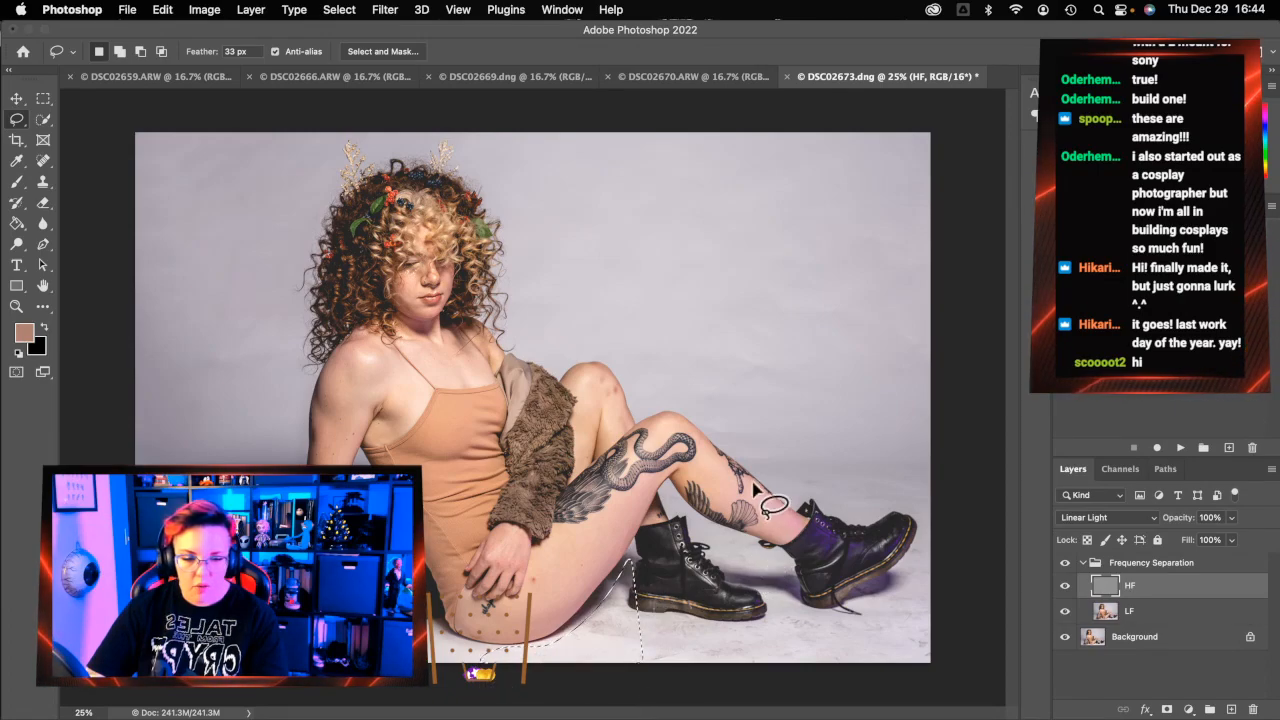
{"action": "left_click", "coordinate": [710, 435]}
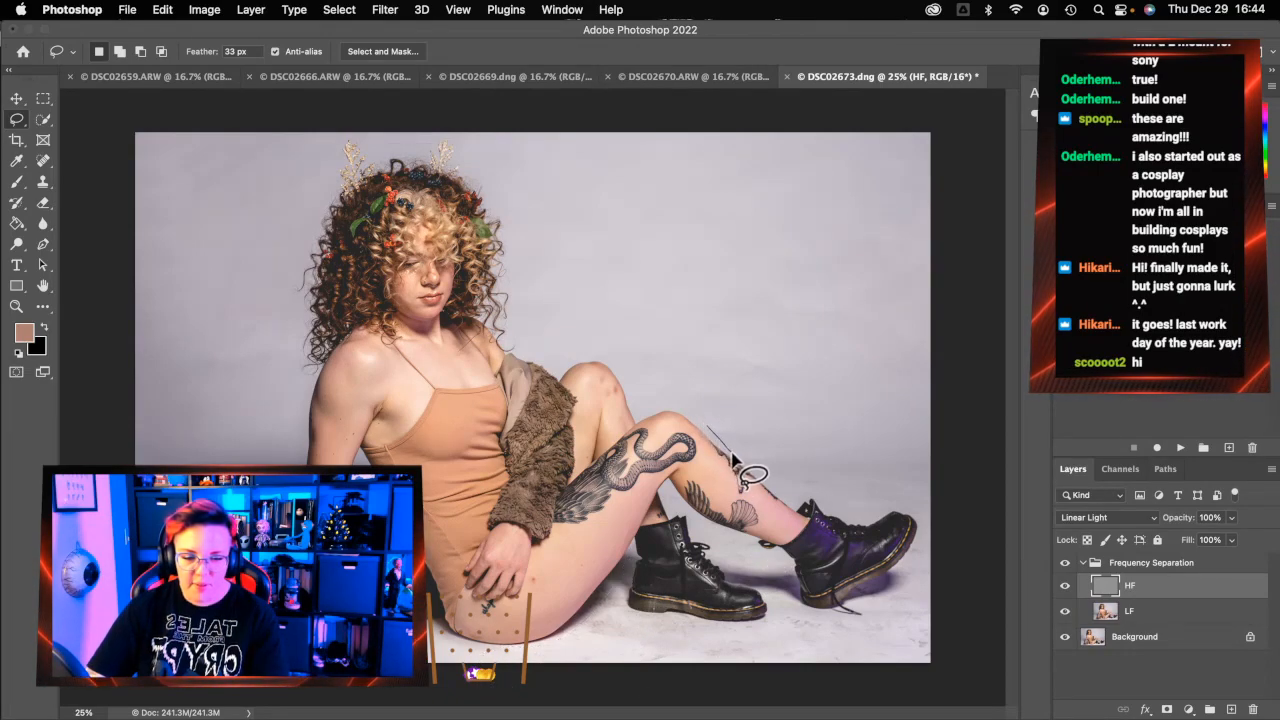
{"action": "left_click_drag", "start_coordinate": [752, 478], "coordinate": [795, 510]}
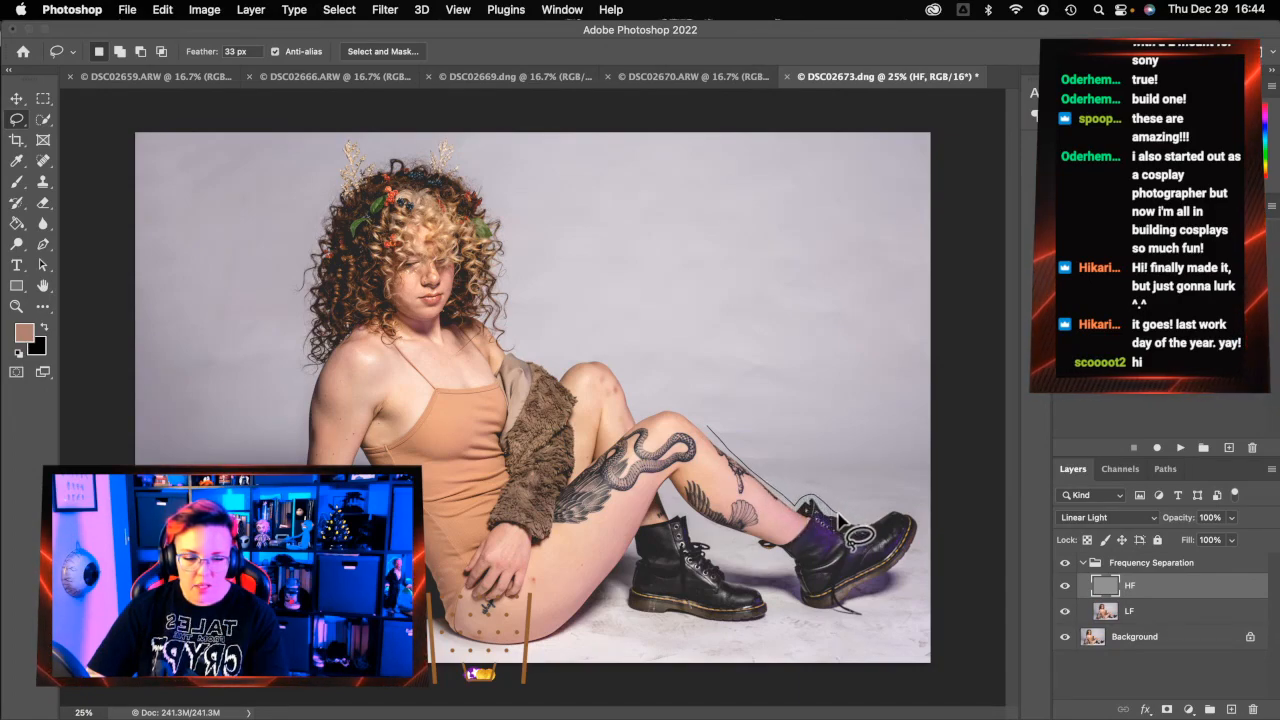
{"action": "mouse_move", "coordinate": [875, 522]}
{"action": "left_mouse_down"}
{"action": "mouse_move", "coordinate": [916, 515]}
{"action": "mouse_move", "coordinate": [901, 565]}
{"action": "left_mouse_up"}
{"action": "key", "text": "super+d"}
{"action": "mouse_move", "coordinate": [720, 441]}
{"action": "left_mouse_down"}
{"action": "mouse_move", "coordinate": [796, 503]}
{"action": "mouse_move", "coordinate": [806, 491]}
{"action": "mouse_move", "coordinate": [852, 518]}
{"action": "mouse_move", "coordinate": [912, 512]}
{"action": "mouse_move", "coordinate": [921, 528]}
{"action": "mouse_move", "coordinate": [857, 624]}
{"action": "mouse_move", "coordinate": [835, 626]}
{"action": "mouse_move", "coordinate": [792, 605]}
{"action": "mouse_move", "coordinate": [784, 571]}
{"action": "mouse_move", "coordinate": [706, 538]}
{"action": "mouse_move", "coordinate": [761, 582]}
{"action": "mouse_move", "coordinate": [774, 619]}
{"action": "mouse_move", "coordinate": [745, 632]}
{"action": "left_mouse_up"}
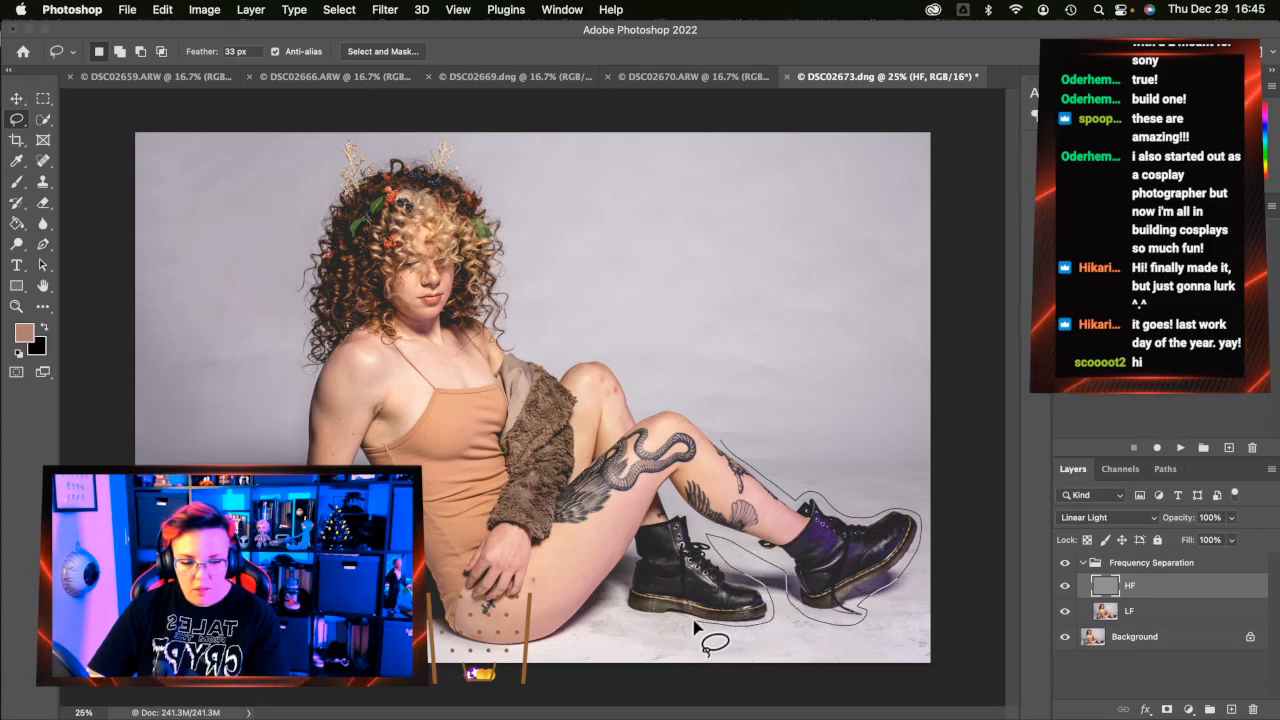
{"action": "mouse_move", "coordinate": [611, 606]}
{"action": "left_mouse_down"}
{"action": "mouse_move", "coordinate": [545, 660]}
{"action": "mouse_move", "coordinate": [604, 688]}
{"action": "mouse_move", "coordinate": [985, 686]}
{"action": "mouse_move", "coordinate": [1003, 502]}
{"action": "mouse_move", "coordinate": [983, 418]}
{"action": "mouse_move", "coordinate": [929, 434]}
{"action": "mouse_move", "coordinate": [990, 412]}
{"action": "left_mouse_up"}
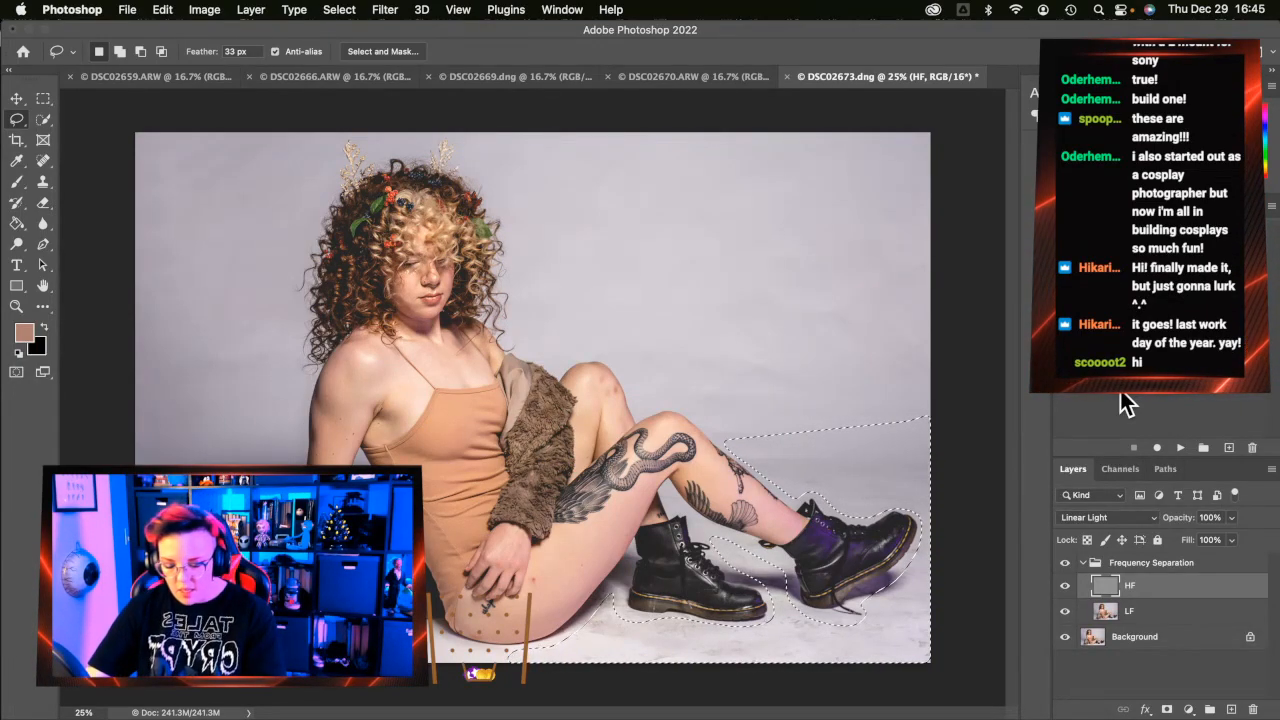
Apply a 50-pixel Gaussian Blur to the floor selection on the HF and LF layers, then deselect
{"action": "key", "text": "super+alt+f"}
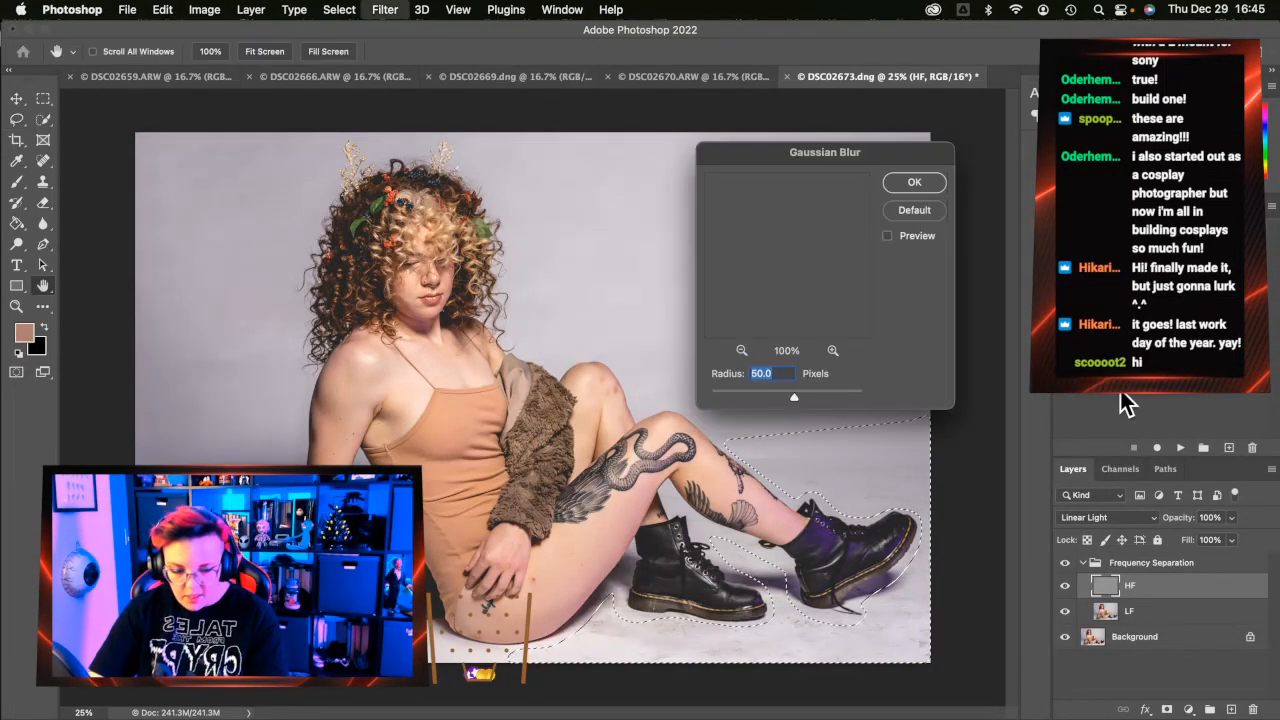
{"action": "left_click", "coordinate": [914, 182]}
{"action": "left_click", "coordinate": [1130, 611]}
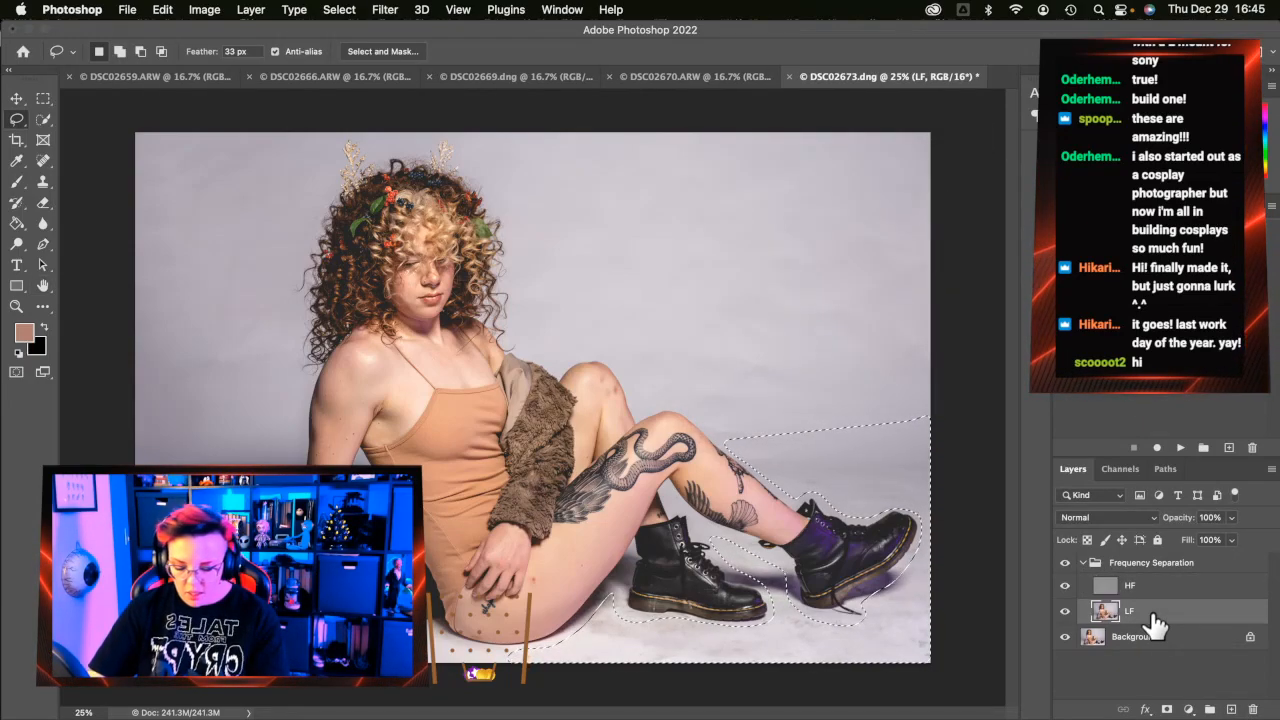
{"action": "key", "text": "super+alt+f"}
{"action": "left_click", "coordinate": [893, 184]}
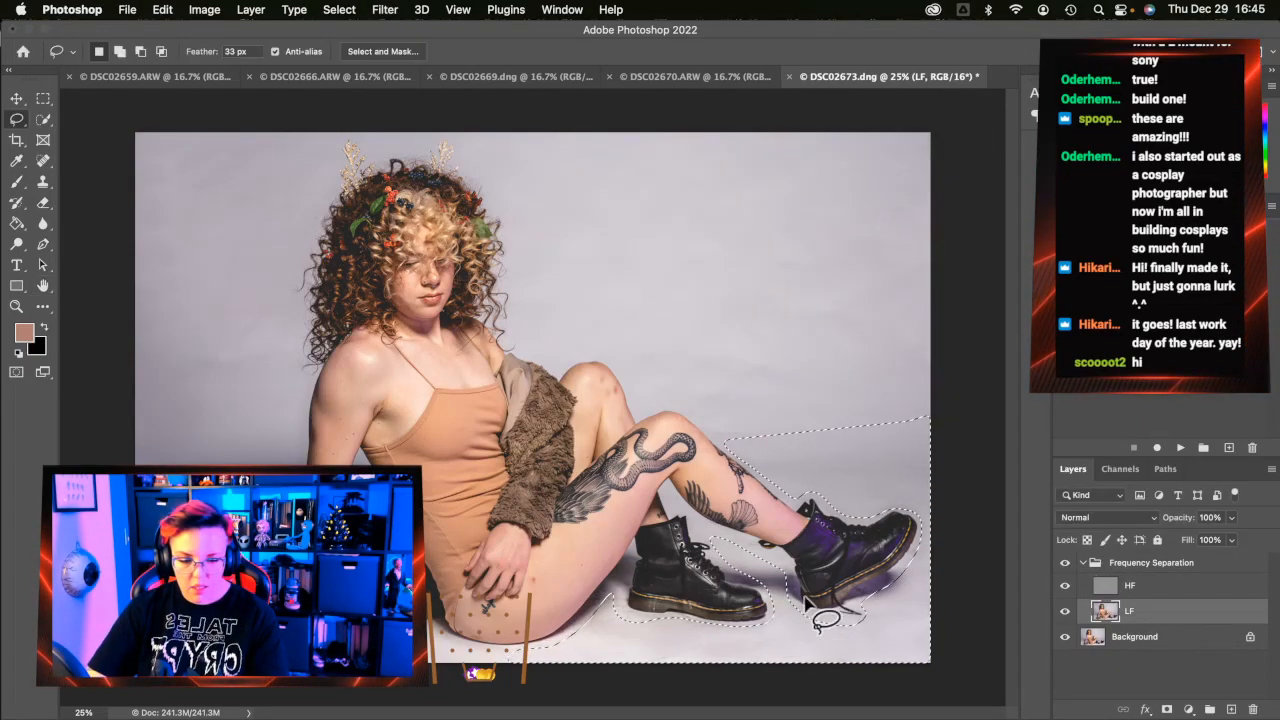
{"action": "key", "text": "super+d"}
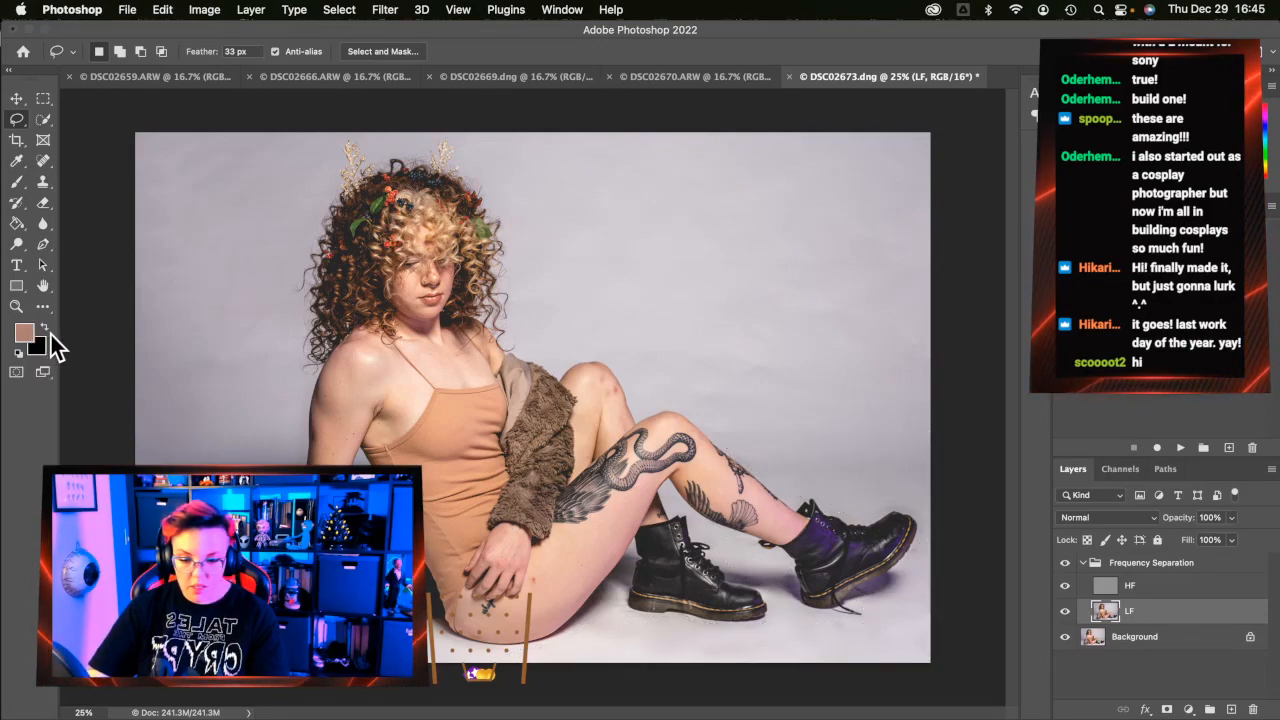
Zoom in to 100% on the hand and tattoo
{"action": "left_click", "coordinate": [20, 306]}
{"action": "left_click", "coordinate": [384, 555]}
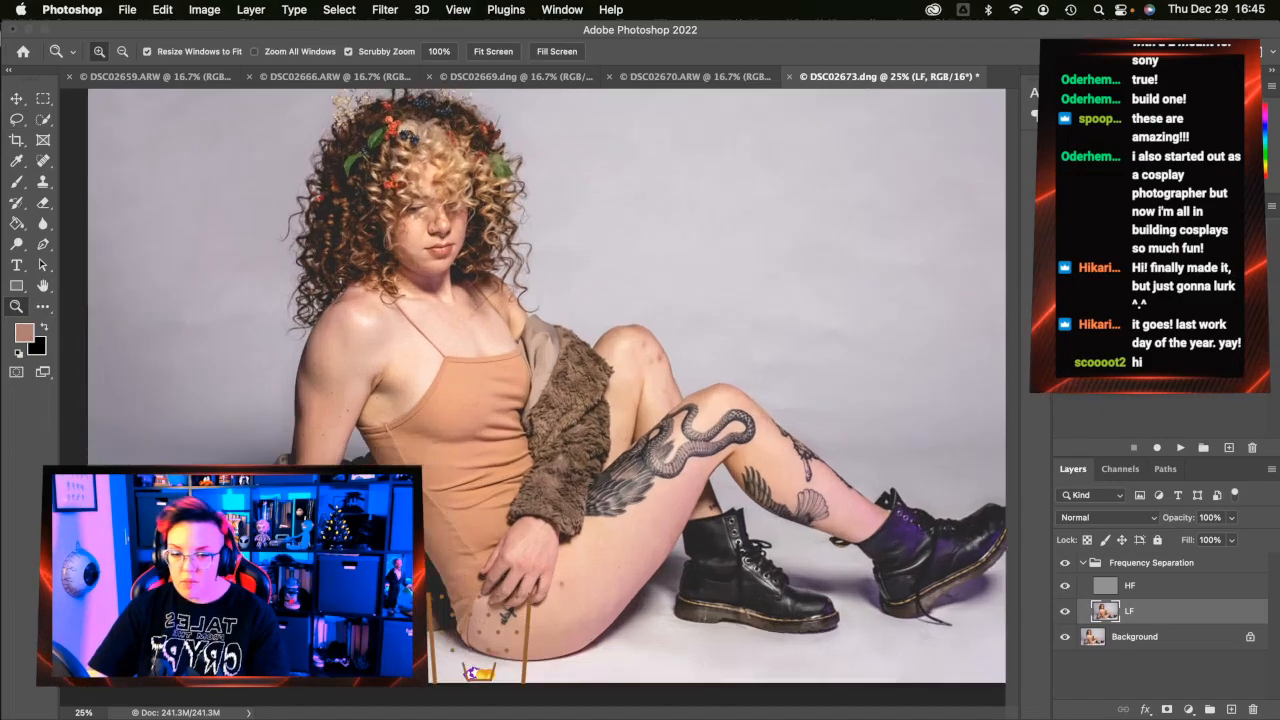
{"action": "left_click", "coordinate": [382, 556]}
{"action": "left_click", "coordinate": [383, 556]}
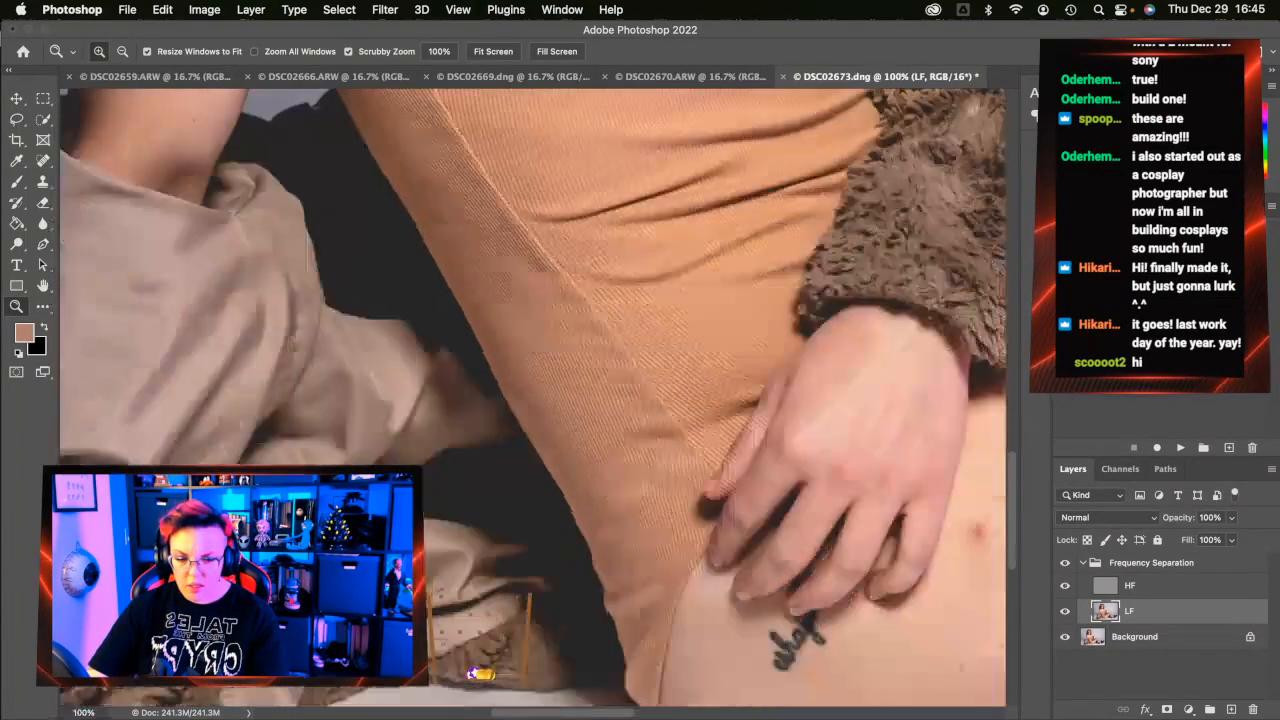
{"action": "scroll", "coordinate": [448, 542], "scroll_direction": "left", "scroll_amount": 10}
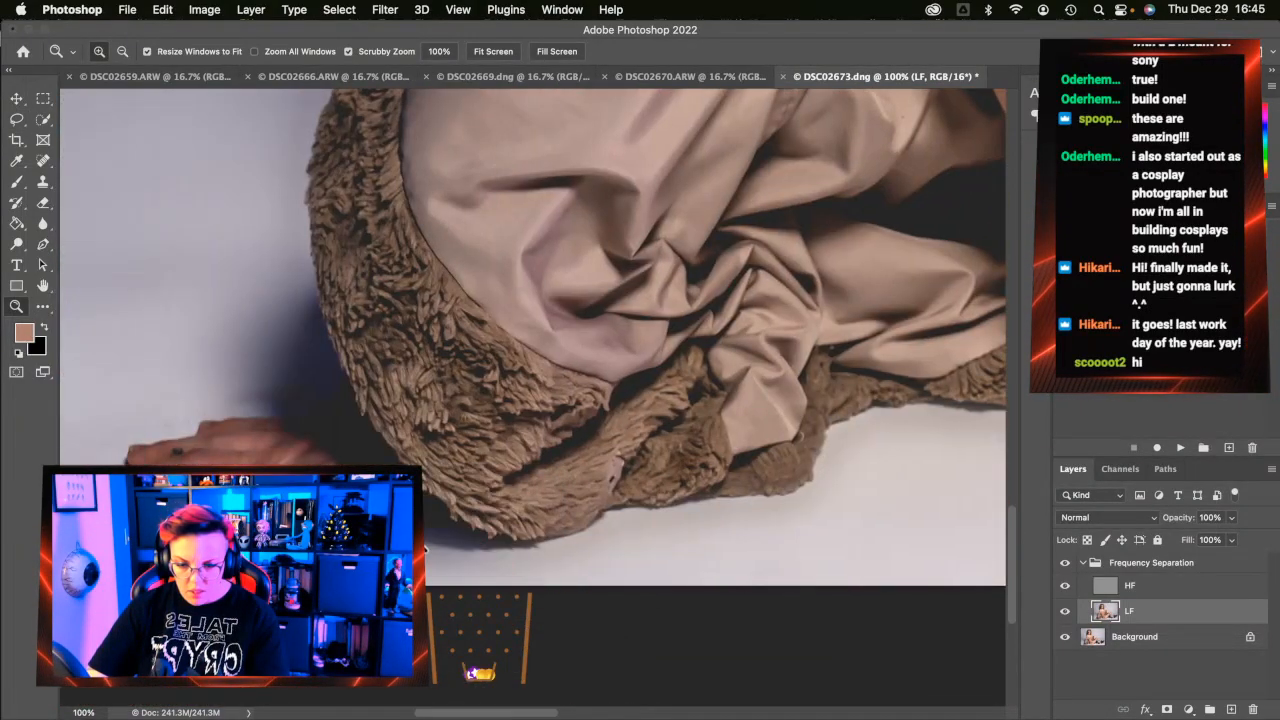
Spot-heal the dark floor blemish beside the hand on the HF layer
{"action": "left_click", "coordinate": [43, 161]}
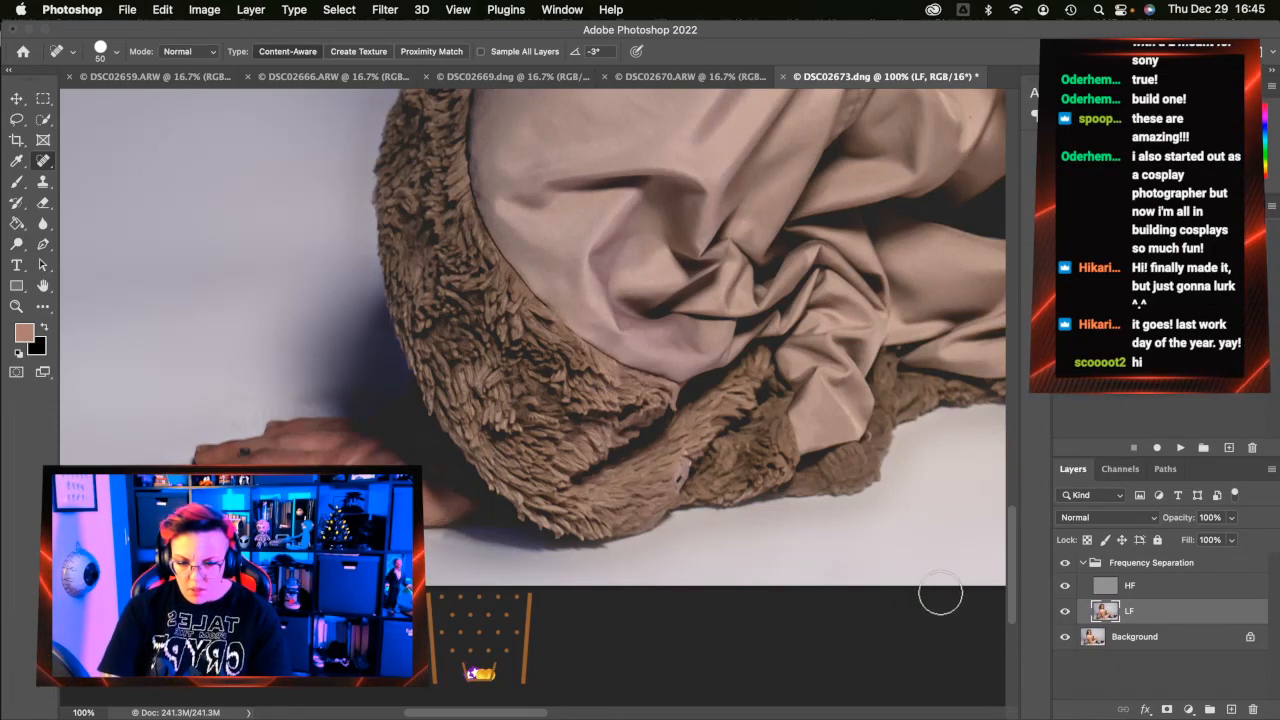
{"action": "left_click", "coordinate": [1218, 585]}
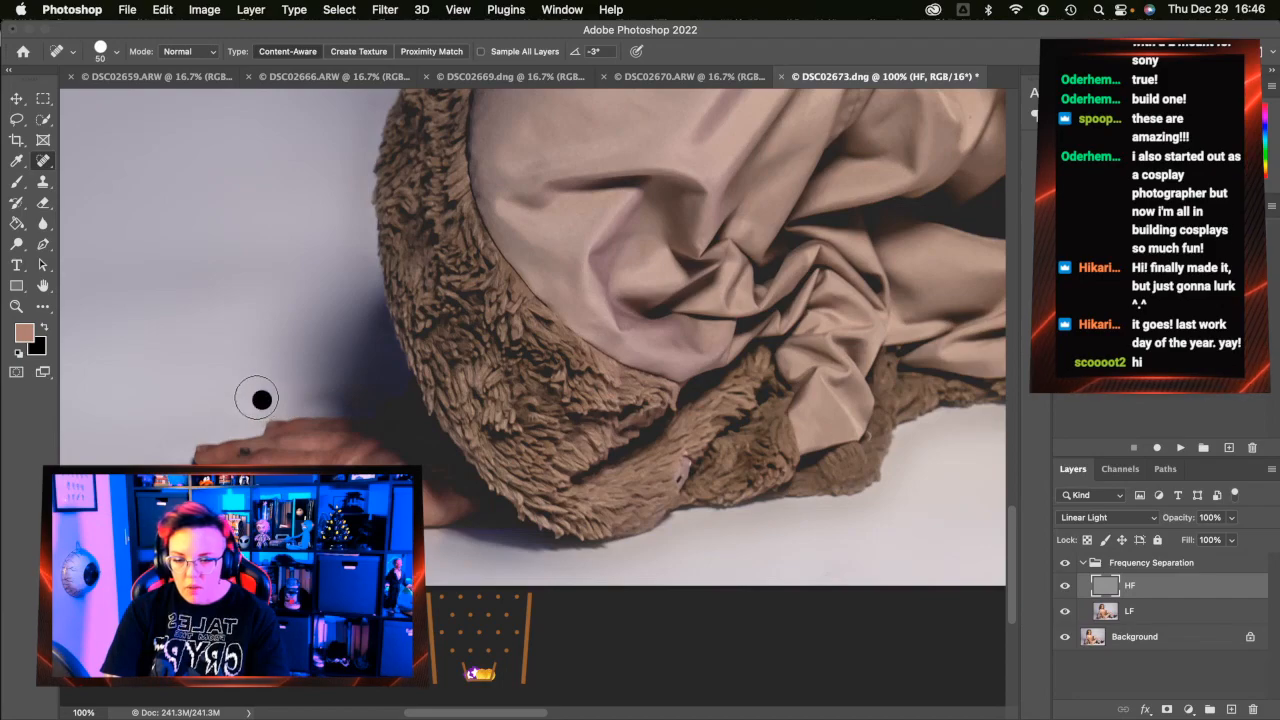
{"action": "left_click", "coordinate": [213, 427]}
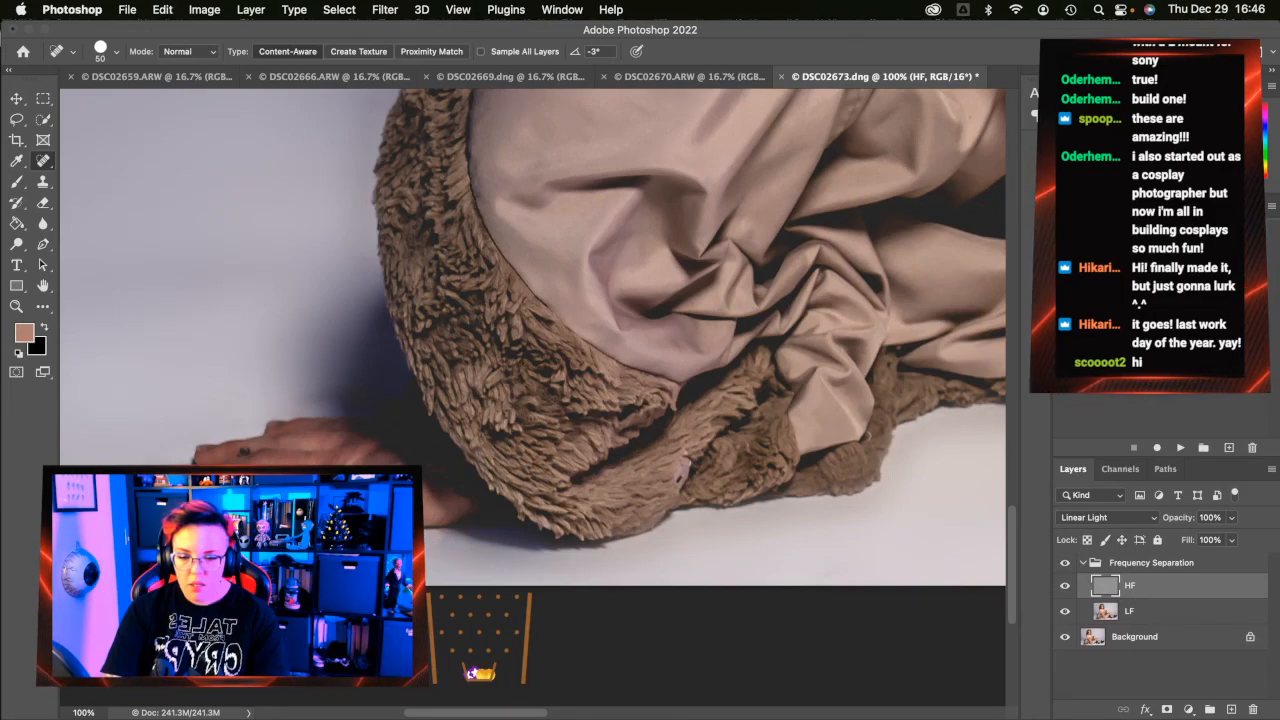
{"action": "scroll", "coordinate": [661, 567], "scroll_direction": "right", "scroll_amount": 10}
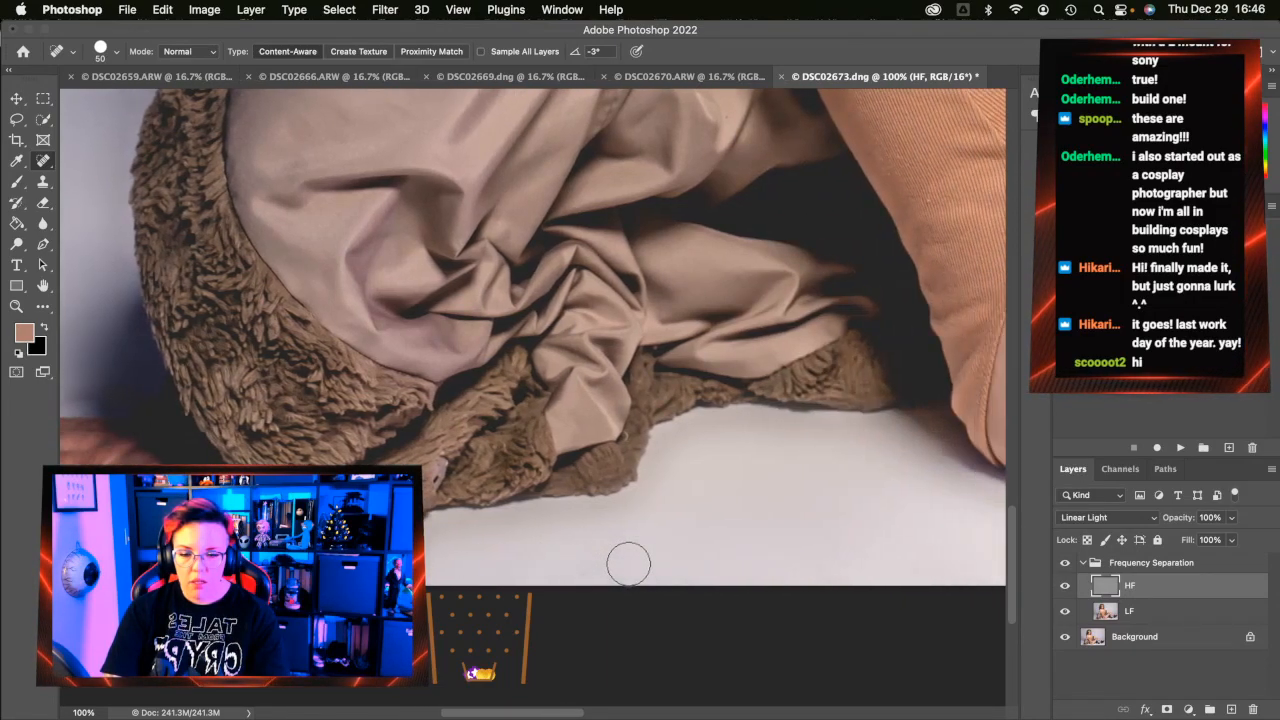
{"action": "scroll", "coordinate": [630, 565], "scroll_direction": "right", "scroll_amount": 10}
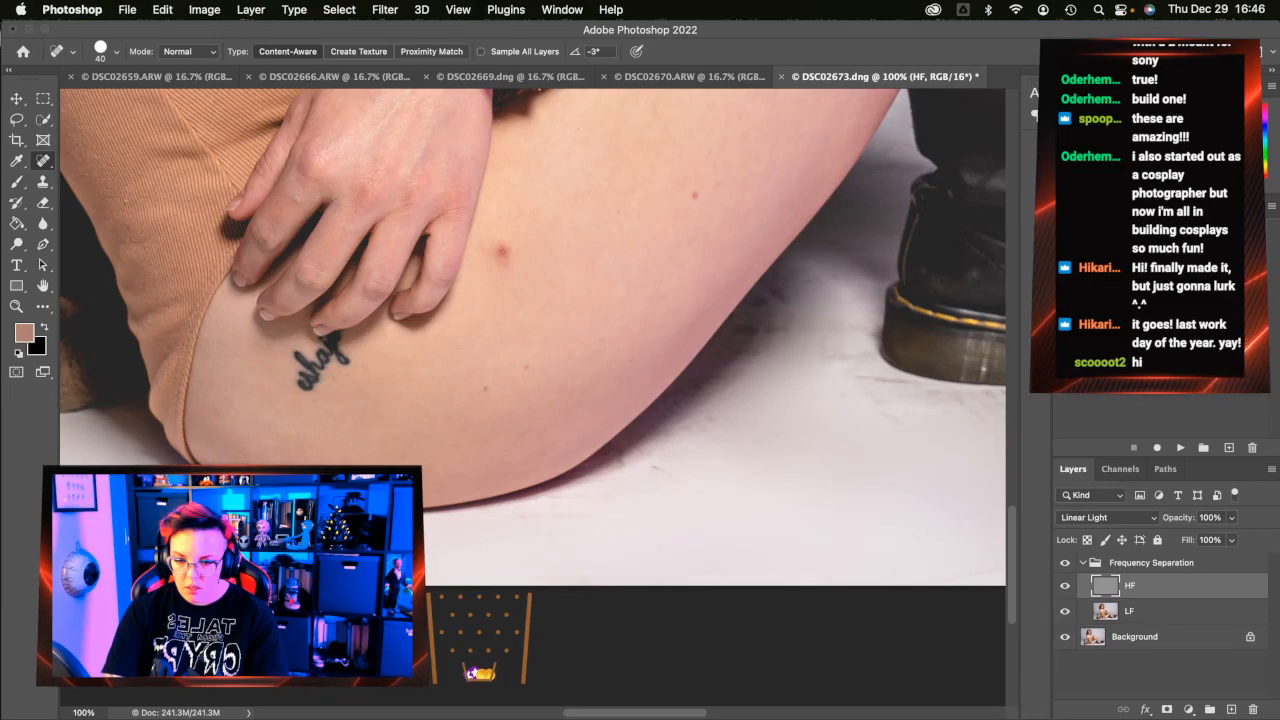
Heal the dark mole and small spots on the thigh on the HF layer
{"action": "left_click_drag", "start_coordinate": [1135, 618], "coordinate": [646, 338]}
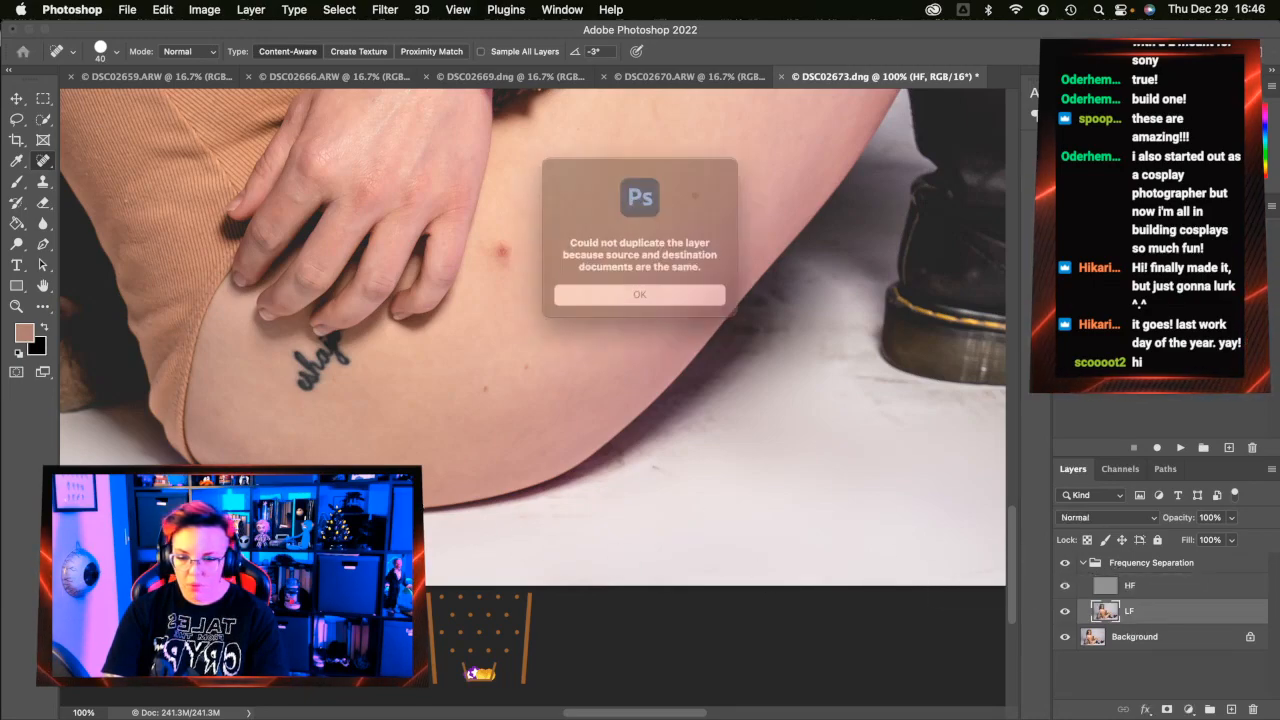
{"action": "left_click", "coordinate": [680, 298]}
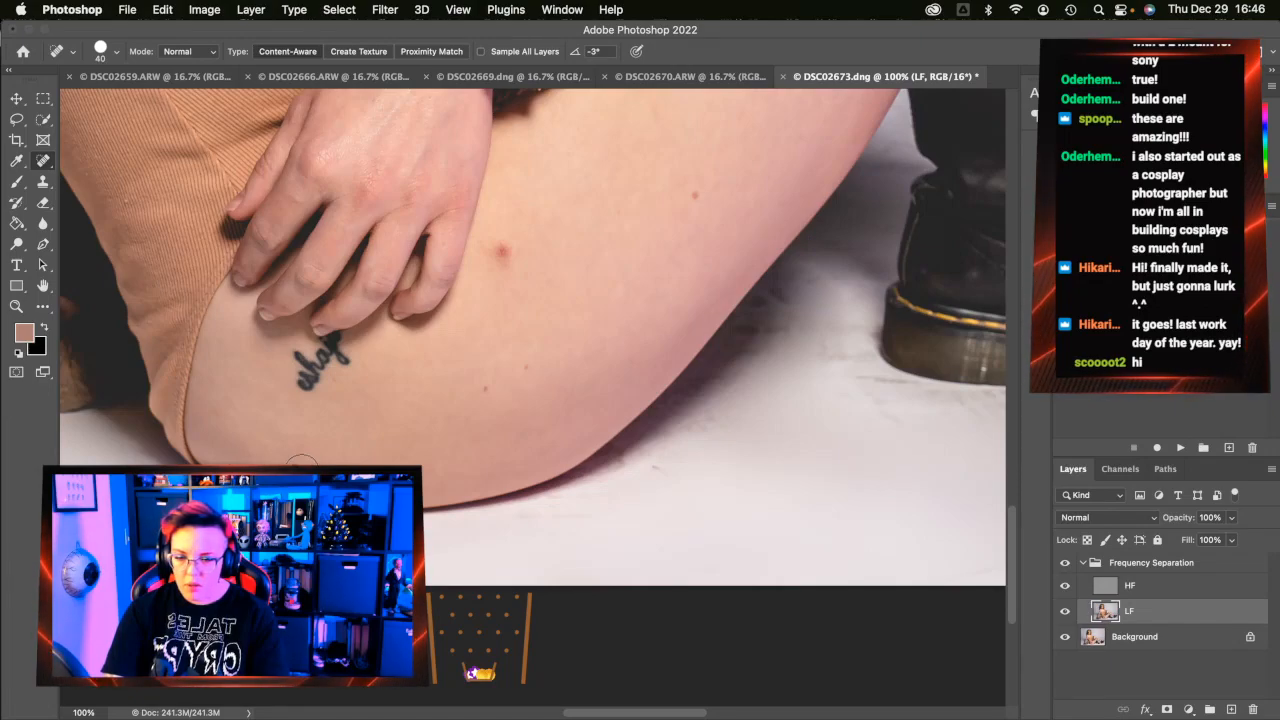
{"action": "left_click", "coordinate": [501, 252]}
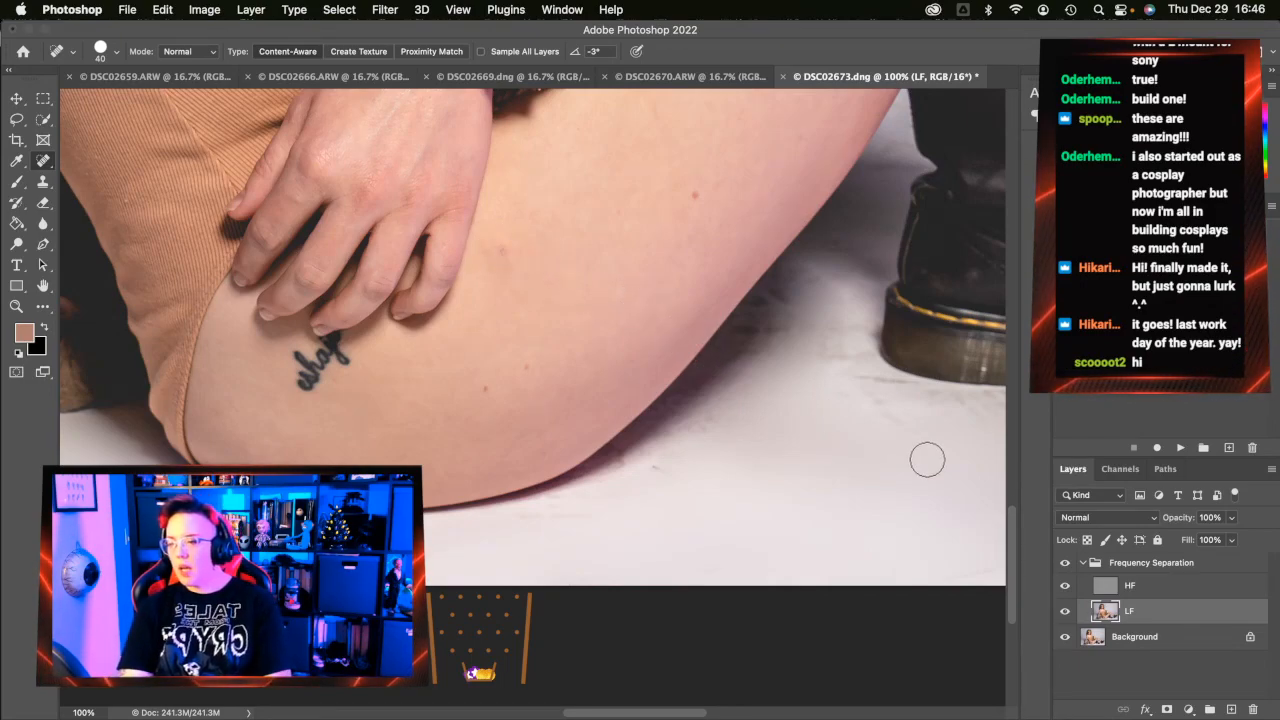
{"action": "left_click", "coordinate": [1127, 588]}
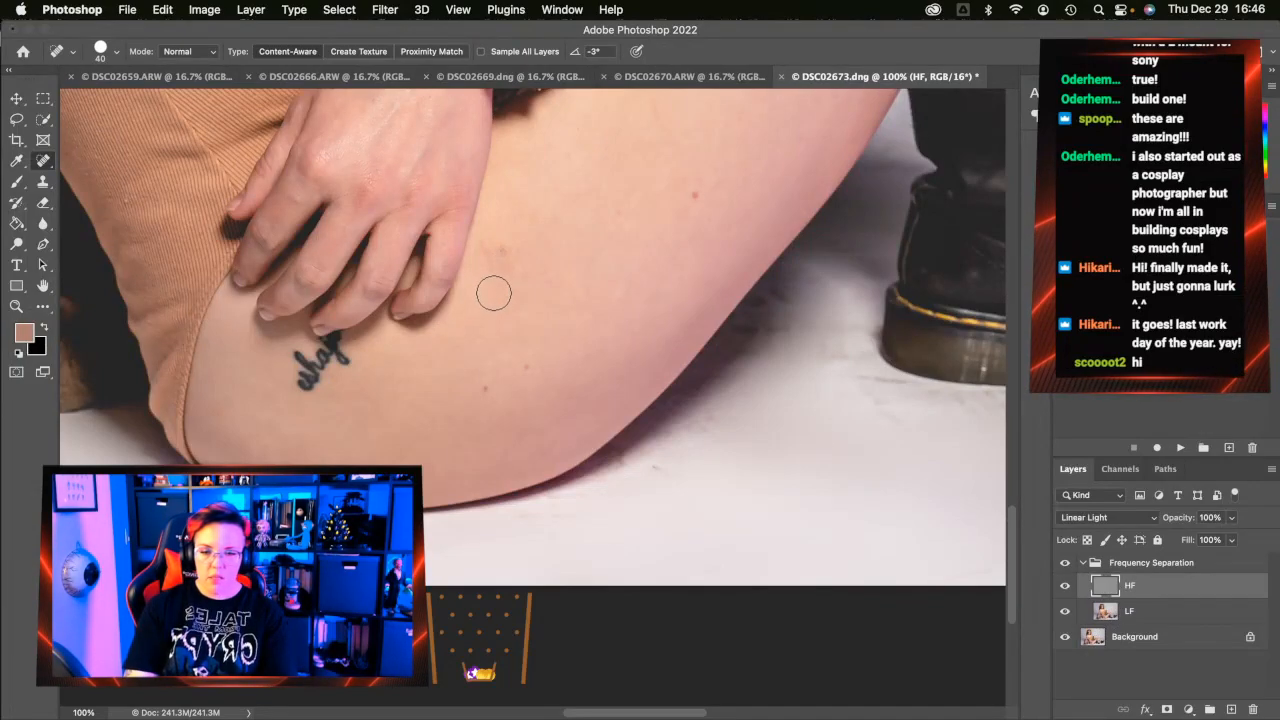
{"action": "left_click_drag", "start_coordinate": [505, 260], "coordinate": [506, 249]}
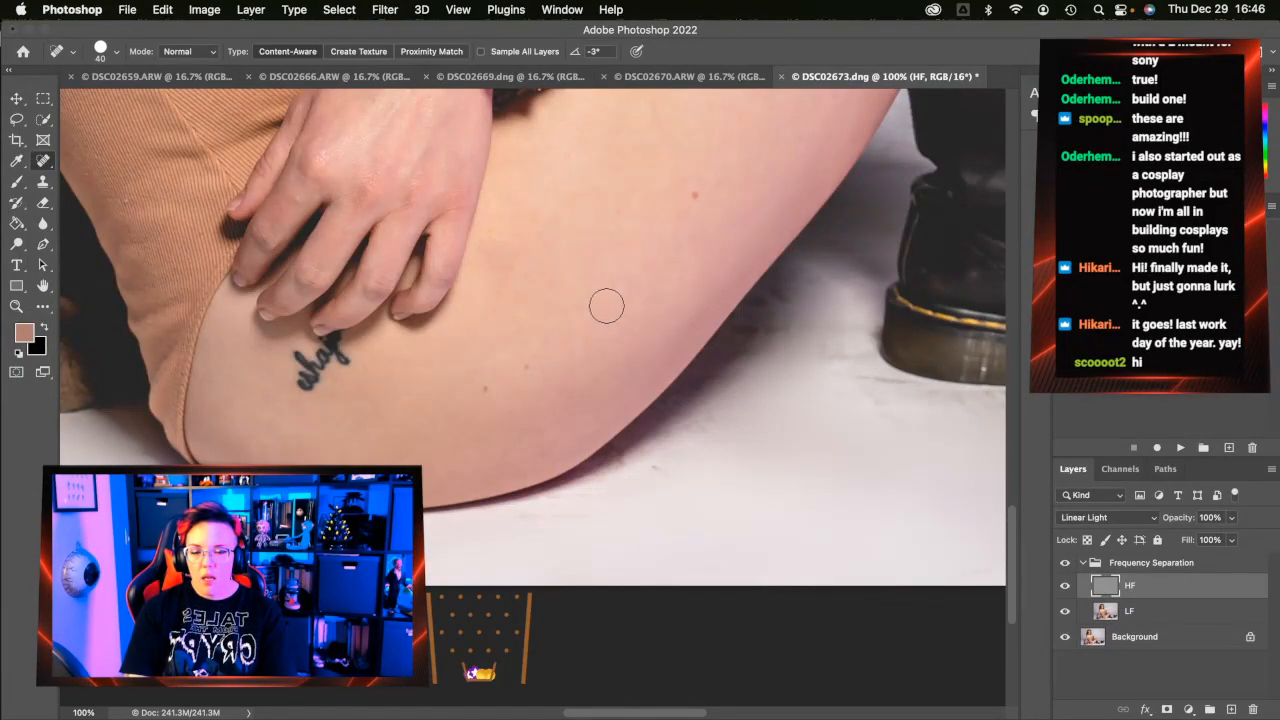
{"action": "left_click", "coordinate": [482, 252]}
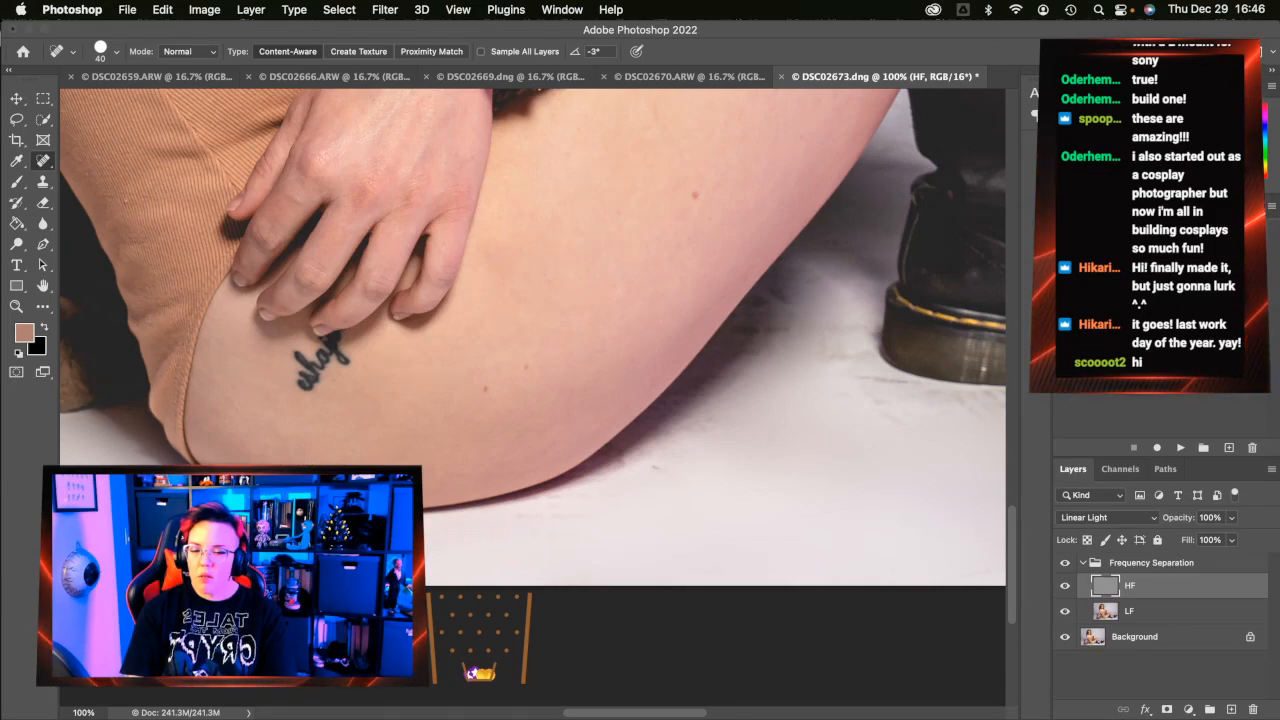
Select the LF layer and pick the Lasso tool with a 33 px feather
{"action": "scroll", "coordinate": [501, 468], "scroll_direction": "up", "scroll_amount": 3}
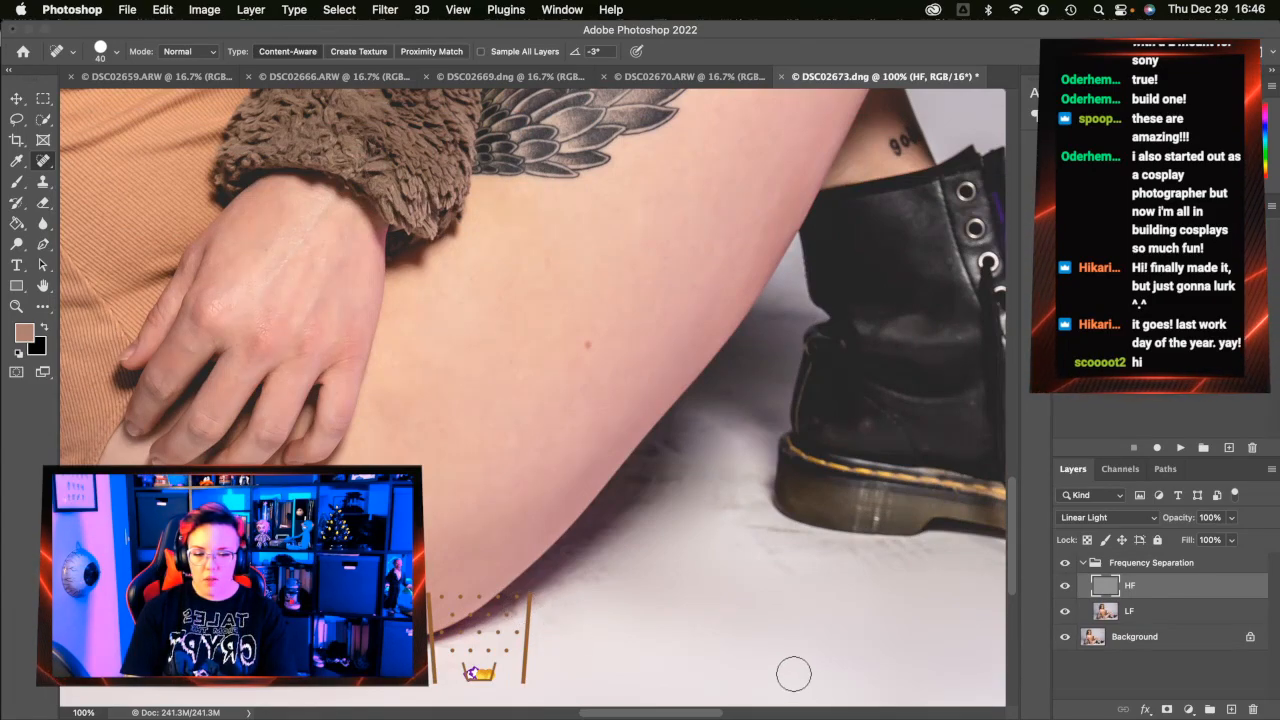
{"action": "left_click", "coordinate": [1153, 613]}
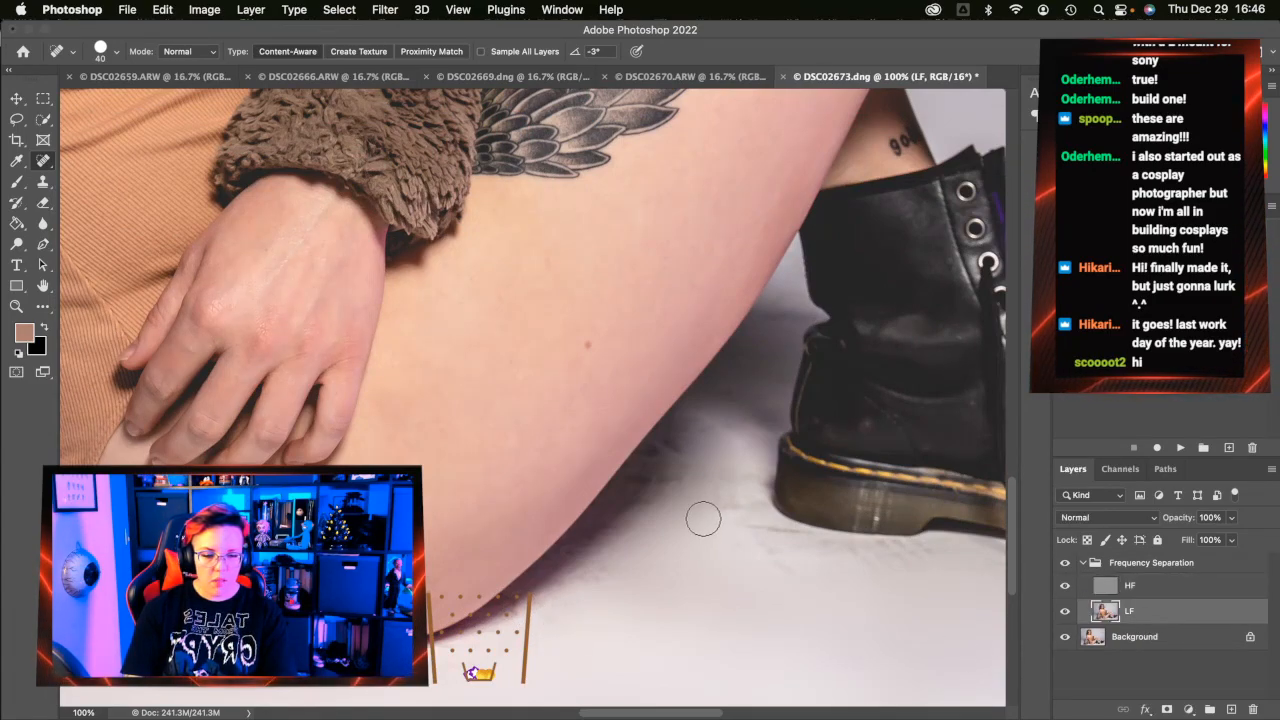
{"action": "scroll", "coordinate": [703, 518], "scroll_direction": "right", "scroll_amount": 4}
{"action": "left_click", "coordinate": [19, 119]}
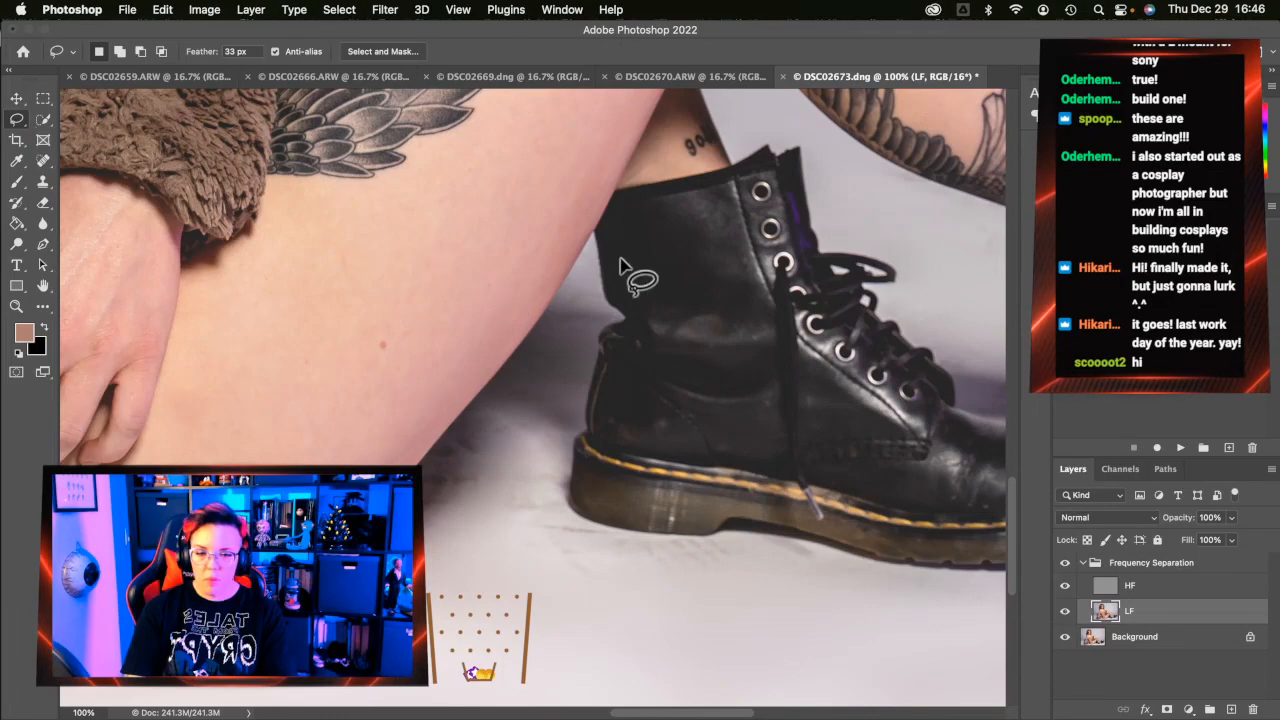
Lasso the floor along the leg's edge and blur it 50 px on both LF and HF layers
{"action": "left_click_drag", "start_coordinate": [593, 254], "coordinate": [458, 446]}
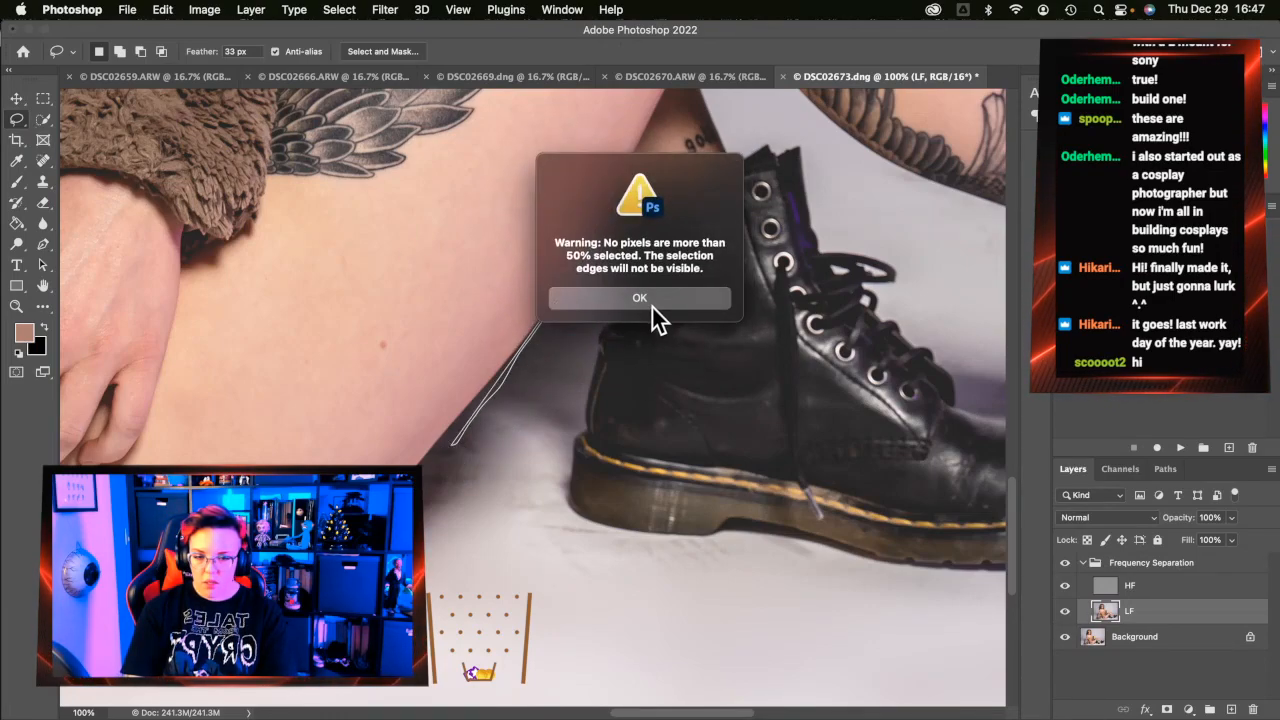
{"action": "left_click", "coordinate": [658, 318]}
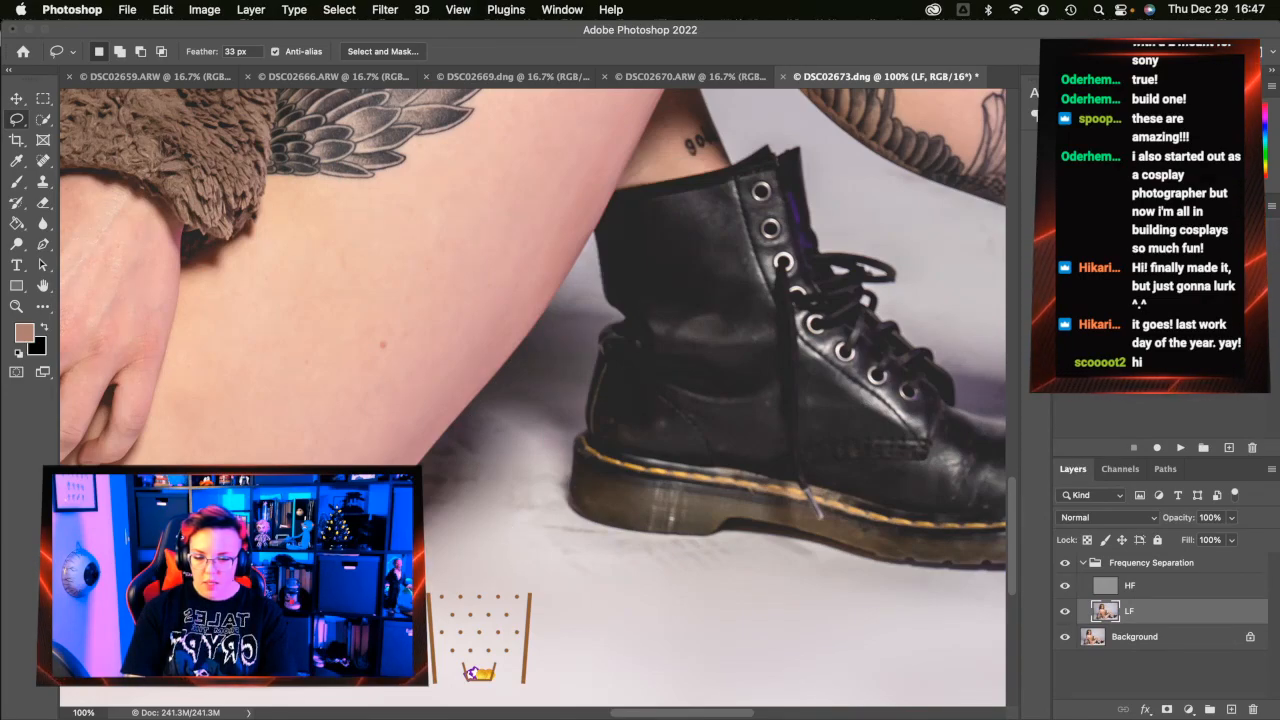
{"action": "mouse_move", "coordinate": [424, 468]}
{"action": "left_mouse_down"}
{"action": "mouse_move", "coordinate": [478, 420]}
{"action": "mouse_move", "coordinate": [585, 263]}
{"action": "mouse_move", "coordinate": [618, 322]}
{"action": "mouse_move", "coordinate": [592, 350]}
{"action": "mouse_move", "coordinate": [570, 505]}
{"action": "mouse_move", "coordinate": [630, 538]}
{"action": "mouse_move", "coordinate": [845, 565]}
{"action": "mouse_move", "coordinate": [590, 672]}
{"action": "mouse_move", "coordinate": [300, 686]}
{"action": "left_mouse_up"}
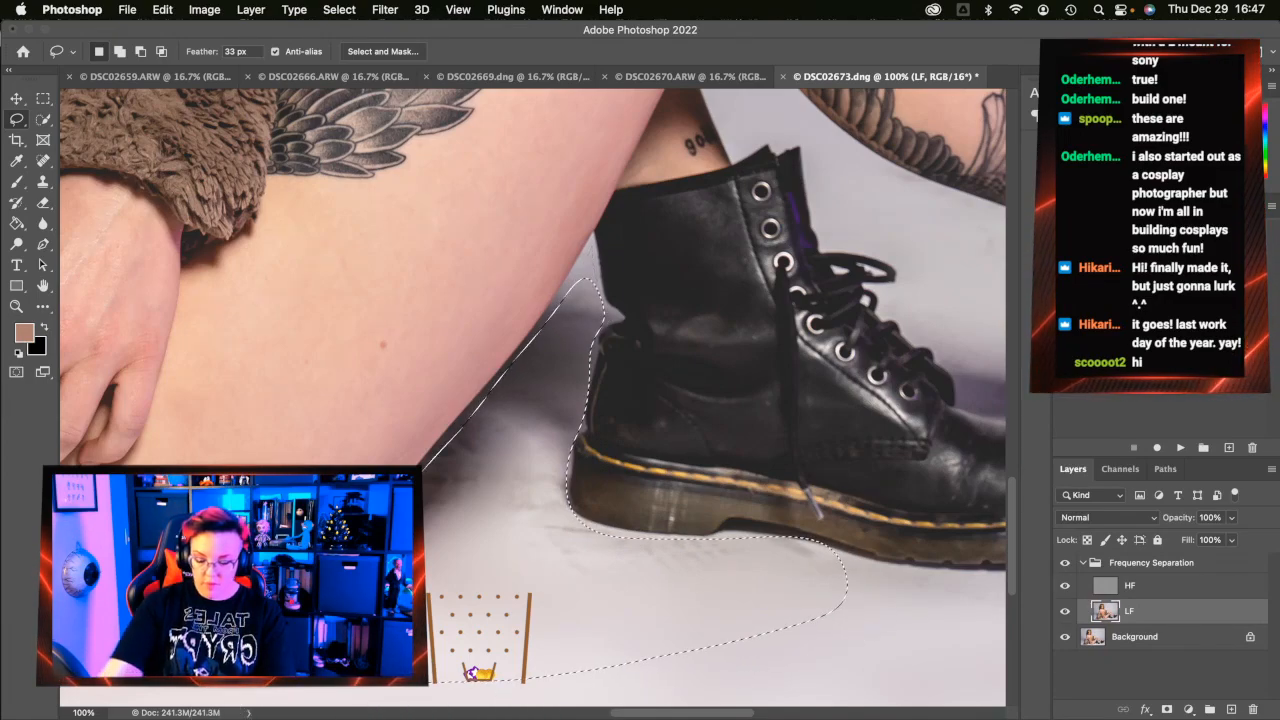
{"action": "key", "text": "super+alt+f"}
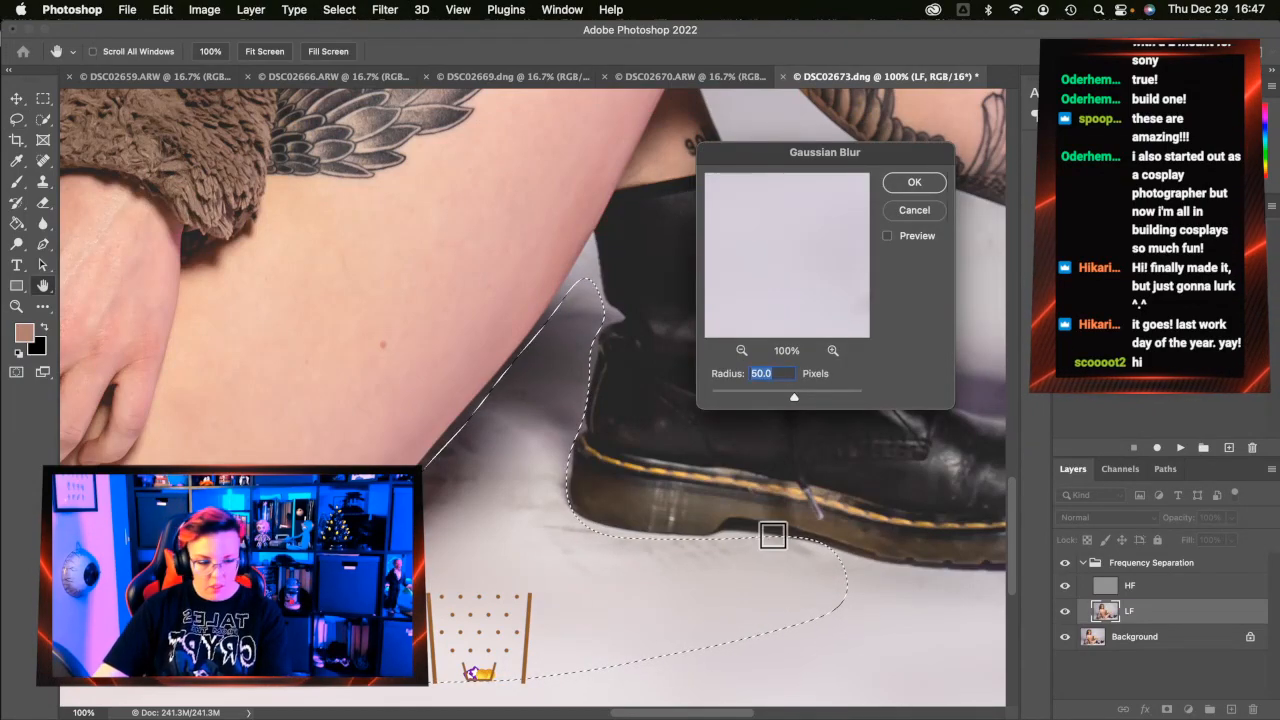
{"action": "left_click", "coordinate": [903, 178]}
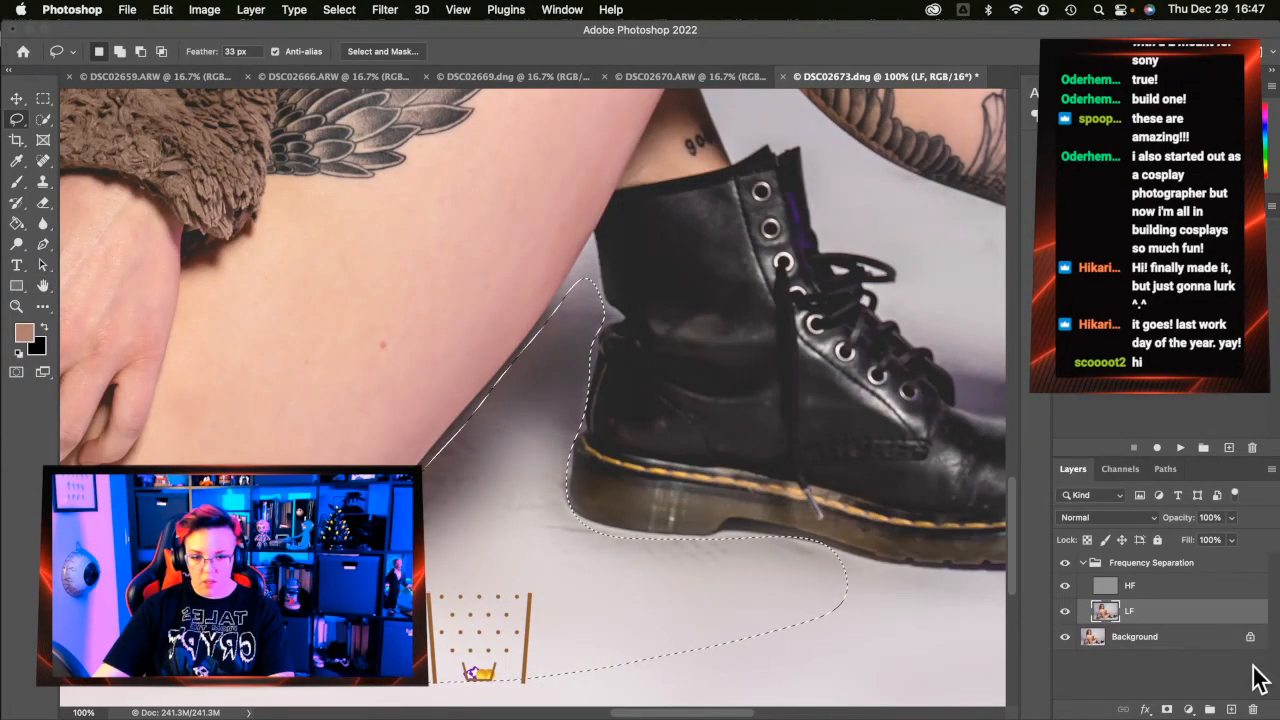
{"action": "left_click", "coordinate": [1177, 589]}
{"action": "key", "text": "super+alt+f"}
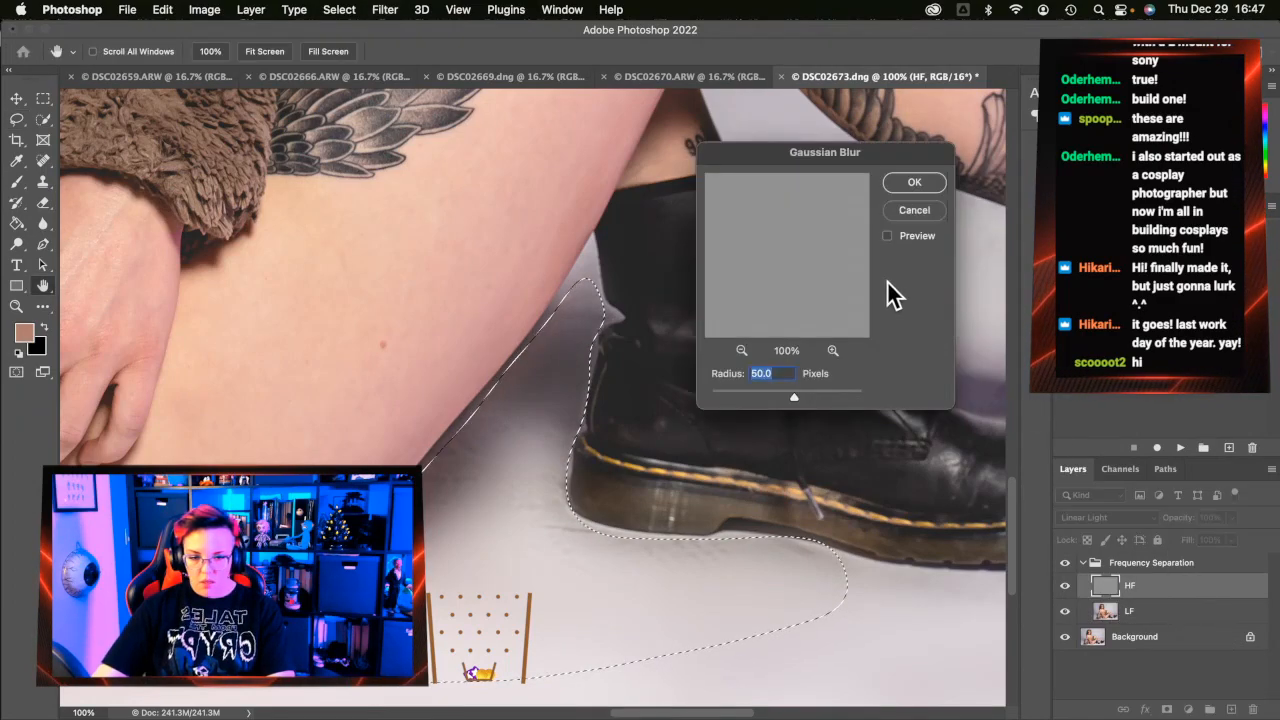
{"action": "left_click", "coordinate": [925, 185]}
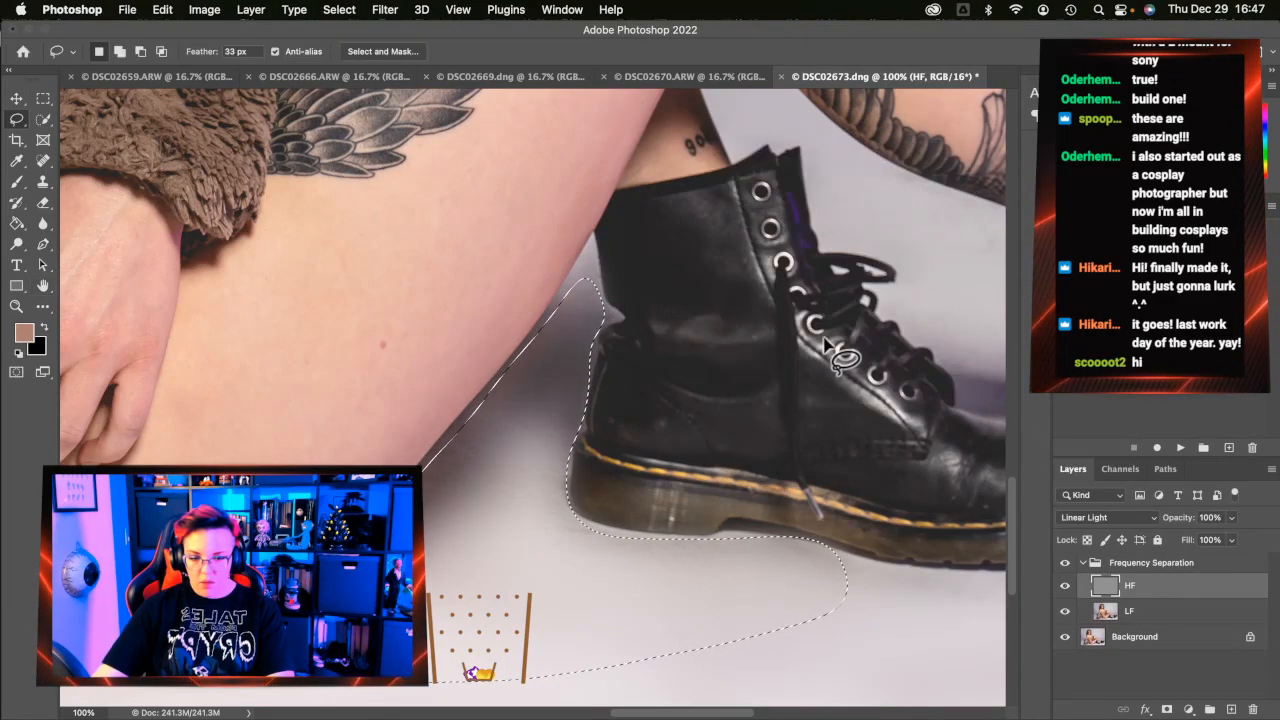
Lasso the floor around the black boot's sole, extending toward the purple boot
{"action": "scroll", "coordinate": [843, 354], "scroll_direction": "right", "scroll_amount": 5}
{"action": "mouse_move", "coordinate": [518, 551]}
{"action": "left_mouse_down"}
{"action": "mouse_move", "coordinate": [570, 574]}
{"action": "mouse_move", "coordinate": [655, 572]}
{"action": "mouse_move", "coordinate": [757, 562]}
{"action": "mouse_move", "coordinate": [812, 530]}
{"action": "mouse_move", "coordinate": [806, 492]}
{"action": "mouse_move", "coordinate": [738, 432]}
{"action": "mouse_move", "coordinate": [654, 420]}
{"action": "mouse_move", "coordinate": [543, 234]}
{"action": "mouse_move", "coordinate": [509, 120]}
{"action": "mouse_move", "coordinate": [595, 162]}
{"action": "mouse_move", "coordinate": [481, 95]}
{"action": "mouse_move", "coordinate": [609, 171]}
{"action": "mouse_move", "coordinate": [776, 230]}
{"action": "mouse_move", "coordinate": [556, 150]}
{"action": "mouse_move", "coordinate": [501, 183]}
{"action": "mouse_move", "coordinate": [516, 224]}
{"action": "mouse_move", "coordinate": [577, 272]}
{"action": "mouse_move", "coordinate": [575, 290]}
{"action": "mouse_move", "coordinate": [653, 392]}
{"action": "mouse_move", "coordinate": [764, 420]}
{"action": "mouse_move", "coordinate": [791, 478]}
{"action": "mouse_move", "coordinate": [772, 553]}
{"action": "mouse_move", "coordinate": [555, 565]}
{"action": "mouse_move", "coordinate": [916, 684]}
{"action": "left_mouse_up"}
{"action": "scroll", "coordinate": [602, 350], "scroll_direction": "down", "scroll_amount": 1}
{"action": "left_click", "coordinate": [634, 297]}
{"action": "left_click", "coordinate": [736, 292]}
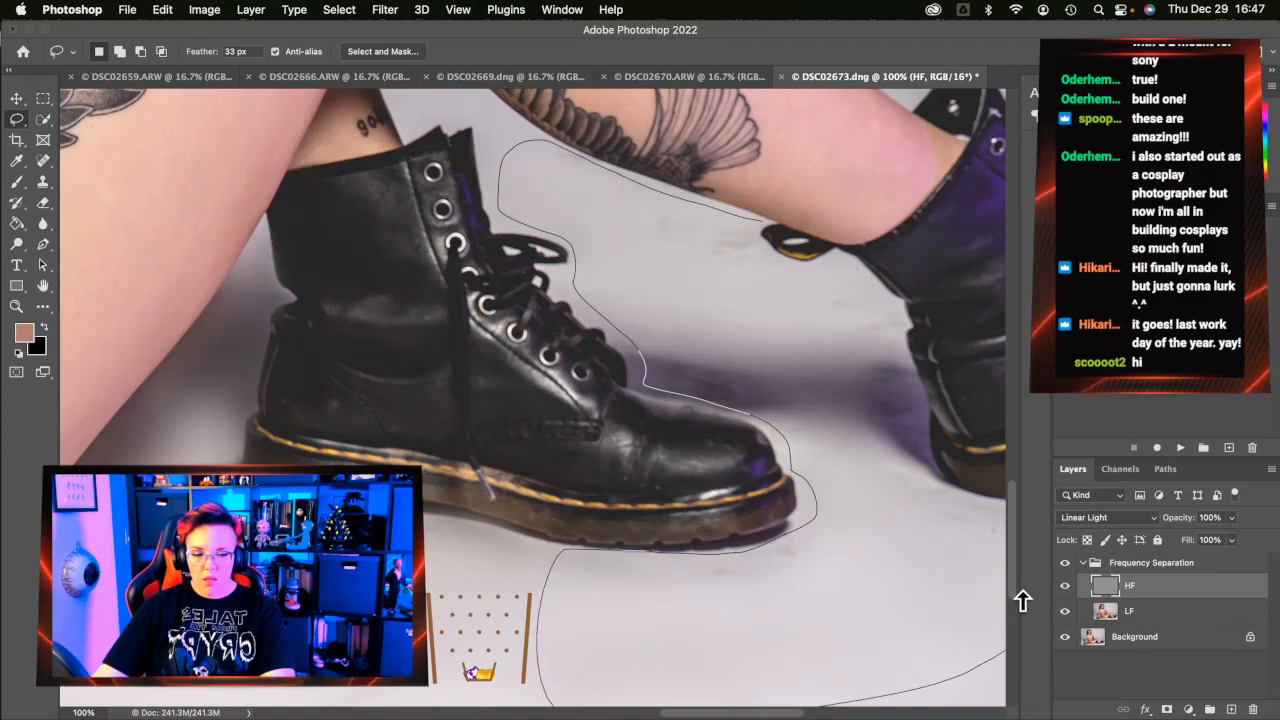
{"action": "mouse_move", "coordinate": [960, 536]}
{"action": "left_mouse_down"}
{"action": "mouse_move", "coordinate": [937, 498]}
{"action": "mouse_move", "coordinate": [894, 292]}
{"action": "mouse_move", "coordinate": [836, 251]}
{"action": "mouse_move", "coordinate": [800, 266]}
{"action": "mouse_move", "coordinate": [744, 226]}
{"action": "left_mouse_up"}
Apply the 50-pixel Gaussian Blur to the boot-floor selection on the LF layer, then deselect
{"action": "key", "text": "ctrl+alt+super+f"}
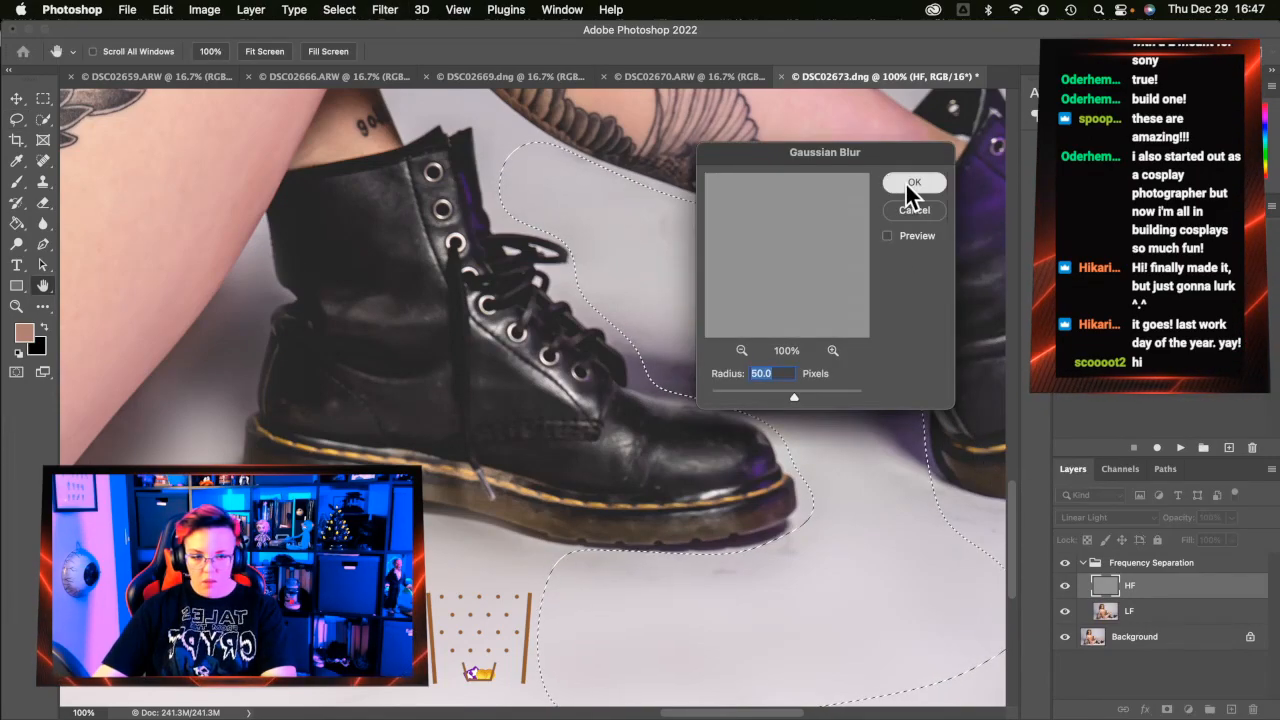
{"action": "left_click", "coordinate": [900, 212]}
{"action": "left_click", "coordinate": [1192, 618]}
{"action": "key", "text": "ctrl+alt+super+f"}
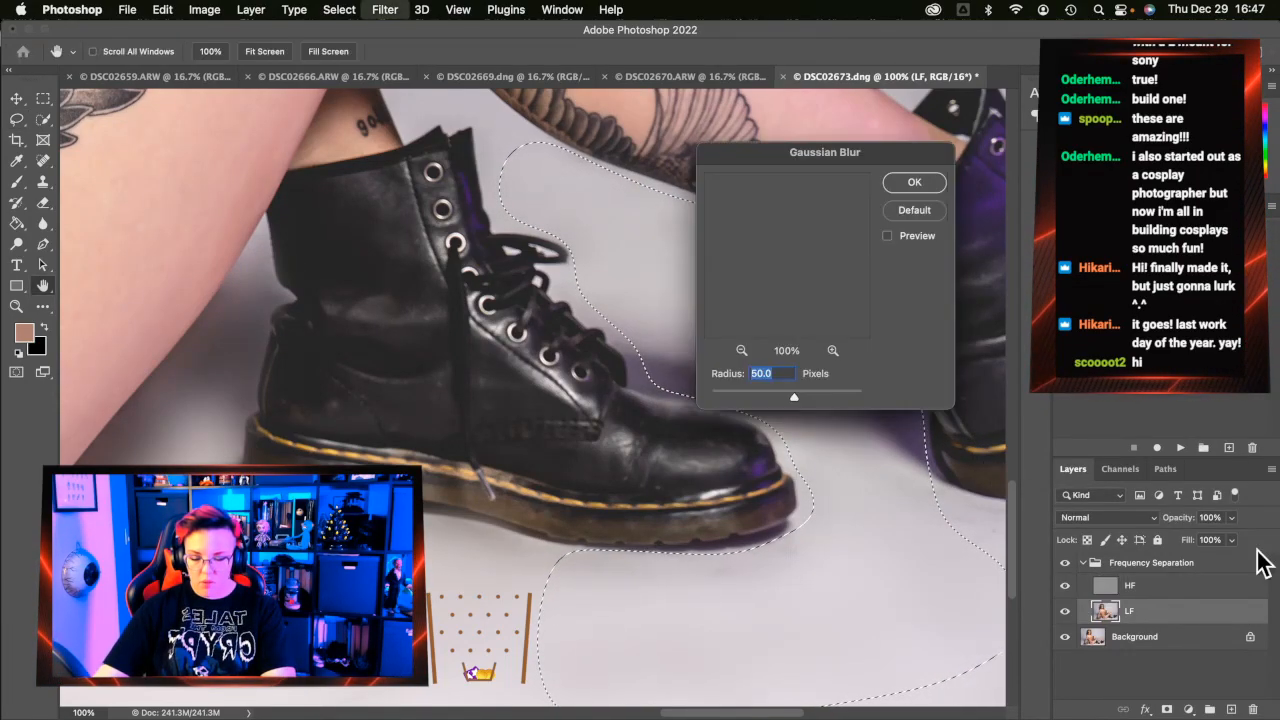
{"action": "left_click", "coordinate": [902, 186]}
{"action": "key", "text": "super+d"}
{"action": "scroll", "coordinate": [703, 545], "scroll_direction": "right", "scroll_amount": 1}
{"action": "scroll", "coordinate": [703, 545], "scroll_direction": "down", "scroll_amount": 1}
Lasso the floor and shadow beneath the purple boot's heel
{"action": "scroll", "coordinate": [703, 548], "scroll_direction": "right", "scroll_amount": 10}
{"action": "scroll", "coordinate": [703, 548], "scroll_direction": "down", "scroll_amount": 1}
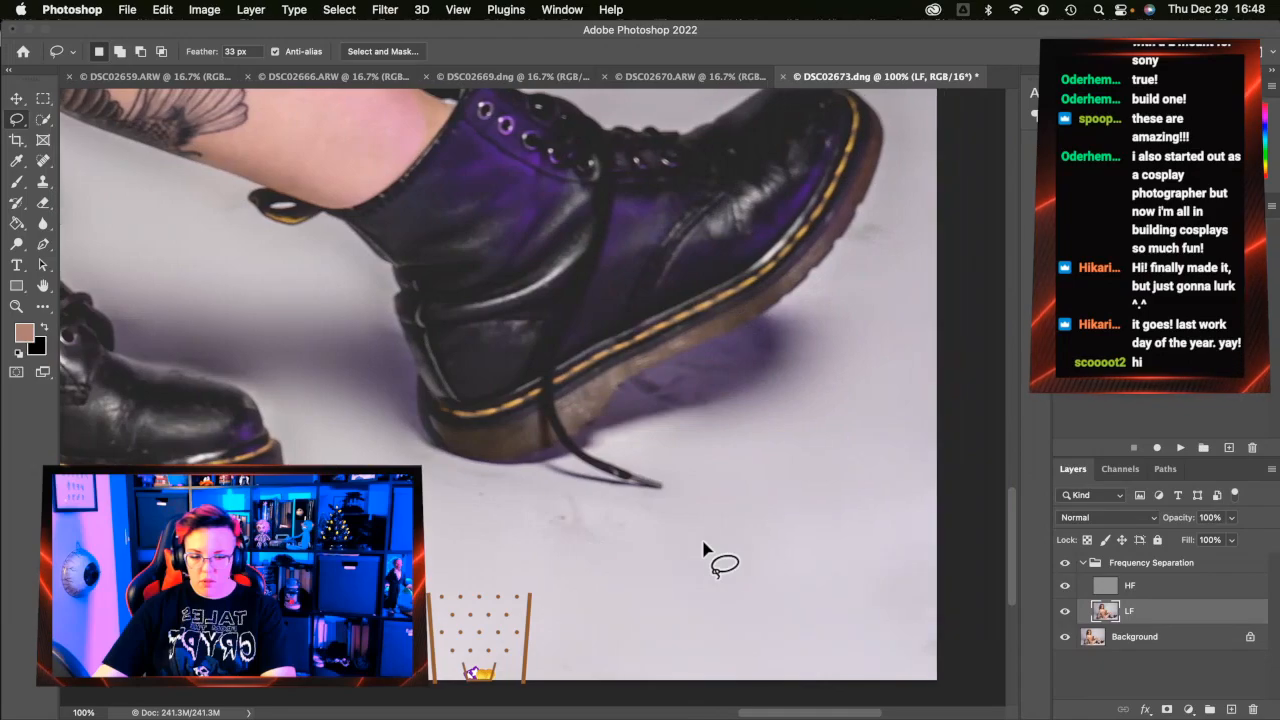
{"action": "mouse_move", "coordinate": [415, 440]}
{"action": "left_mouse_down"}
{"action": "mouse_move", "coordinate": [512, 465]}
{"action": "mouse_move", "coordinate": [441, 453]}
{"action": "mouse_move", "coordinate": [477, 468]}
{"action": "mouse_move", "coordinate": [576, 460]}
{"action": "mouse_move", "coordinate": [666, 485]}
{"action": "mouse_move", "coordinate": [583, 444]}
{"action": "mouse_move", "coordinate": [648, 369]}
{"action": "left_mouse_up"}
{"action": "left_click", "coordinate": [645, 300]}
{"action": "mouse_move", "coordinate": [782, 312]}
{"action": "left_mouse_down"}
{"action": "mouse_move", "coordinate": [627, 386]}
{"action": "mouse_move", "coordinate": [582, 445]}
{"action": "mouse_move", "coordinate": [662, 479]}
{"action": "mouse_move", "coordinate": [665, 497]}
{"action": "mouse_move", "coordinate": [449, 461]}
{"action": "mouse_move", "coordinate": [395, 425]}
{"action": "mouse_move", "coordinate": [371, 433]}
{"action": "mouse_move", "coordinate": [494, 552]}
{"action": "mouse_move", "coordinate": [709, 613]}
{"action": "mouse_move", "coordinate": [811, 554]}
{"action": "mouse_move", "coordinate": [893, 436]}
{"action": "mouse_move", "coordinate": [956, 181]}
{"action": "mouse_move", "coordinate": [928, 174]}
{"action": "mouse_move", "coordinate": [868, 218]}
{"action": "left_mouse_up"}
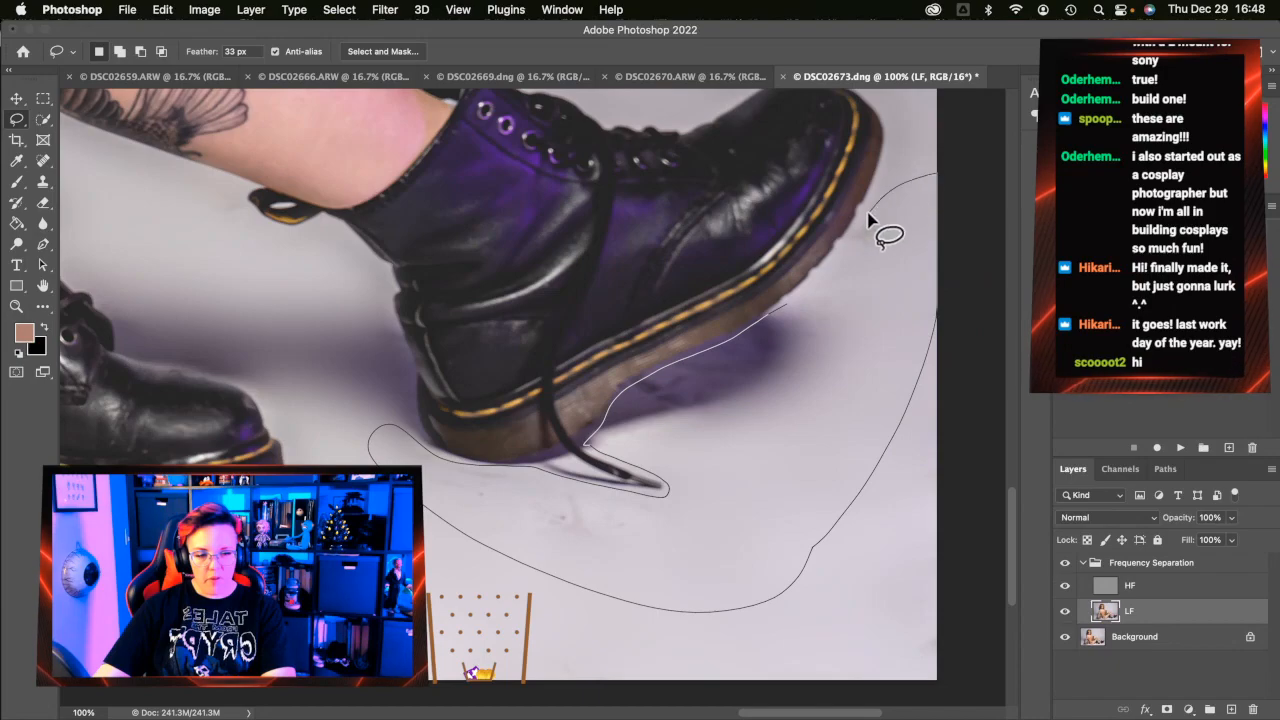
{"action": "left_click_drag", "start_coordinate": [822, 268], "coordinate": [800, 330]}
Blur the boot-shadow selection 50 px on LF, then on HF, and return to the LF layer
{"action": "key", "text": "super+alt+f"}
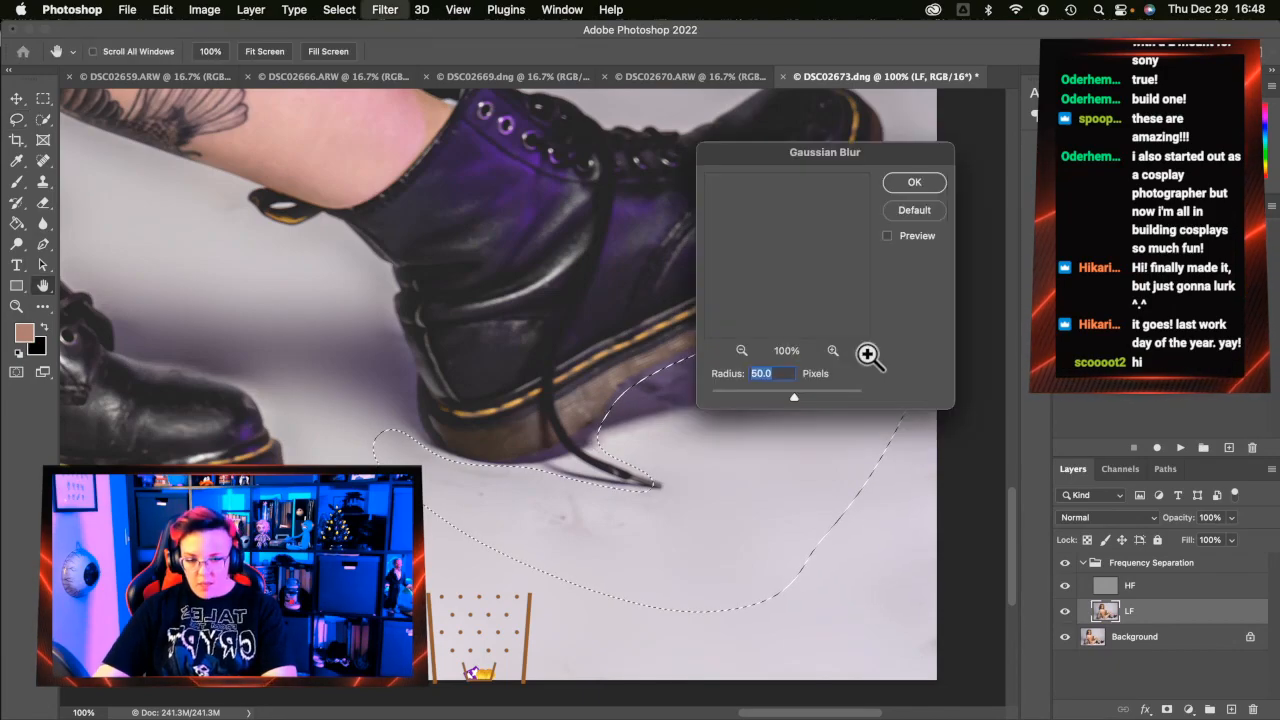
{"action": "left_click", "coordinate": [928, 186]}
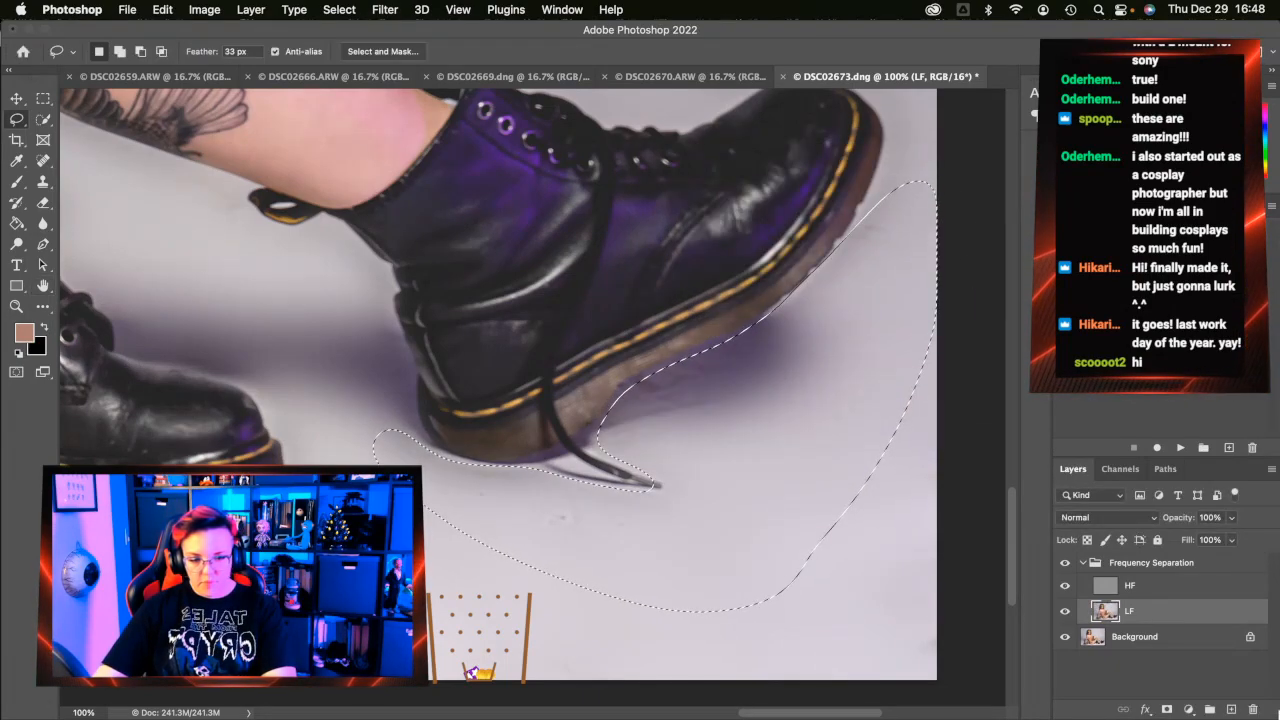
{"action": "left_click", "coordinate": [1146, 590]}
{"action": "key", "text": "super+g"}
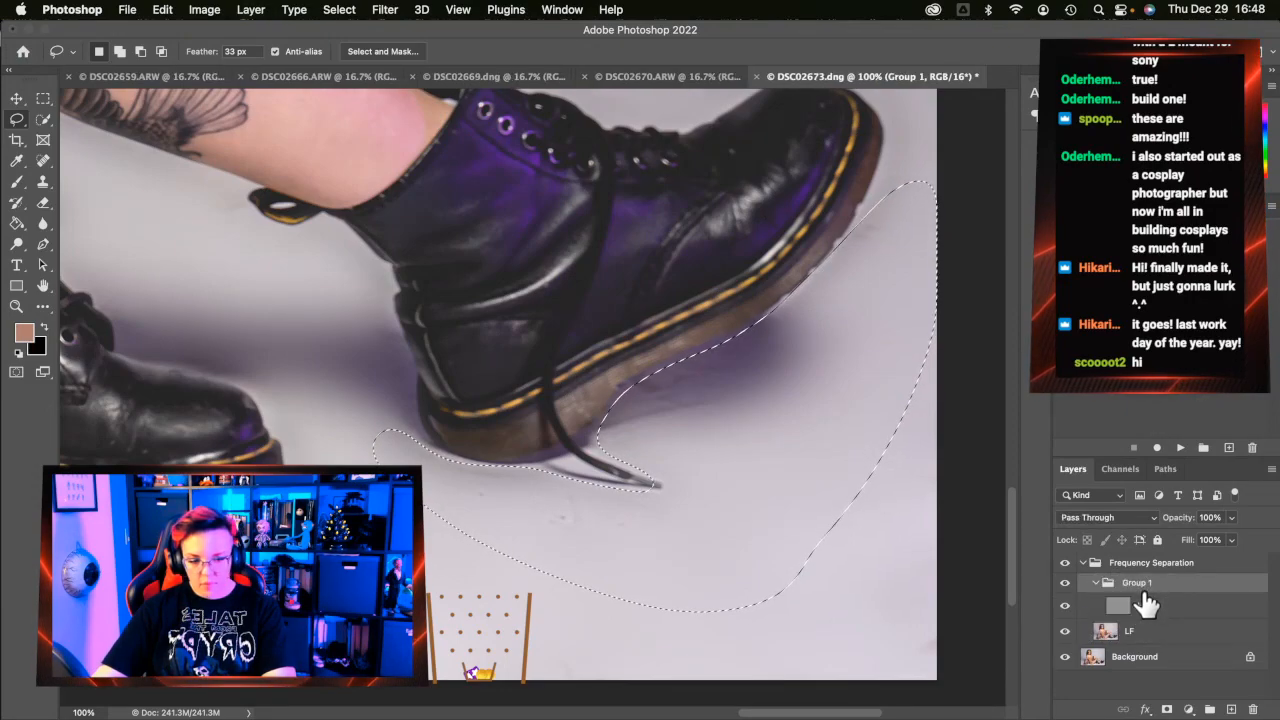
{"action": "key", "text": "super+z"}
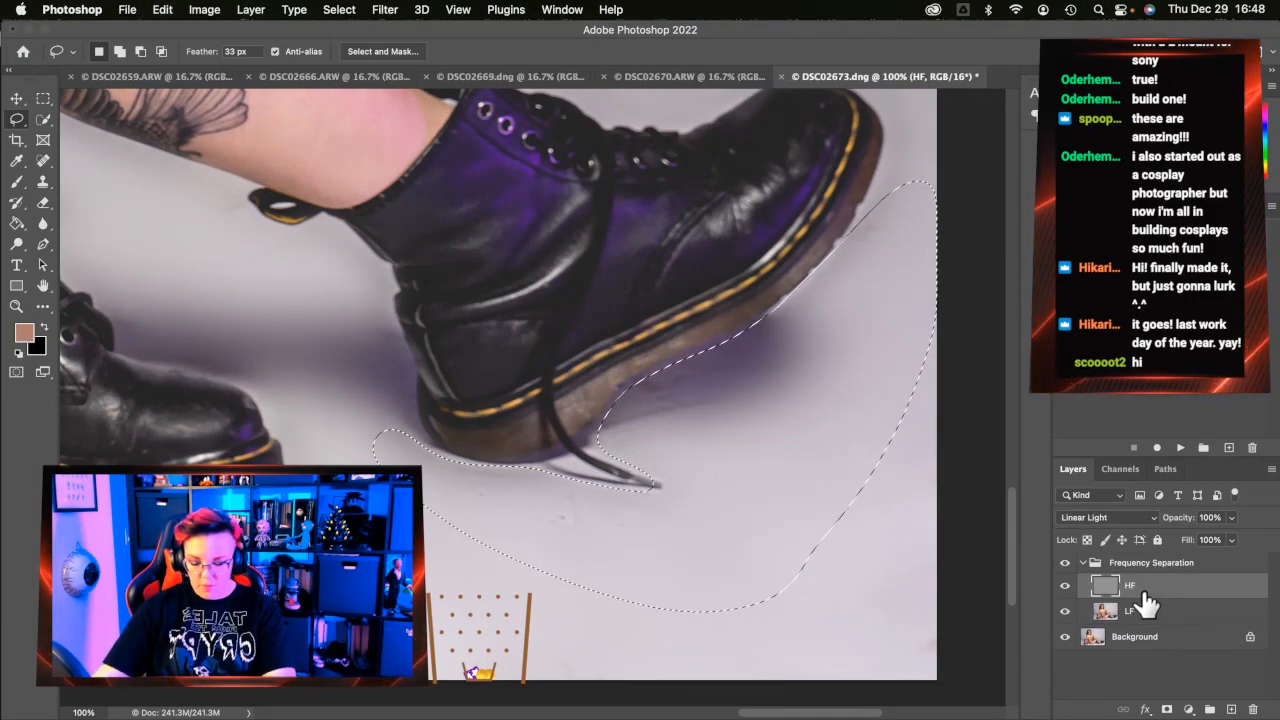
{"action": "key", "text": "super+alt+f"}
{"action": "left_click", "coordinate": [914, 182]}
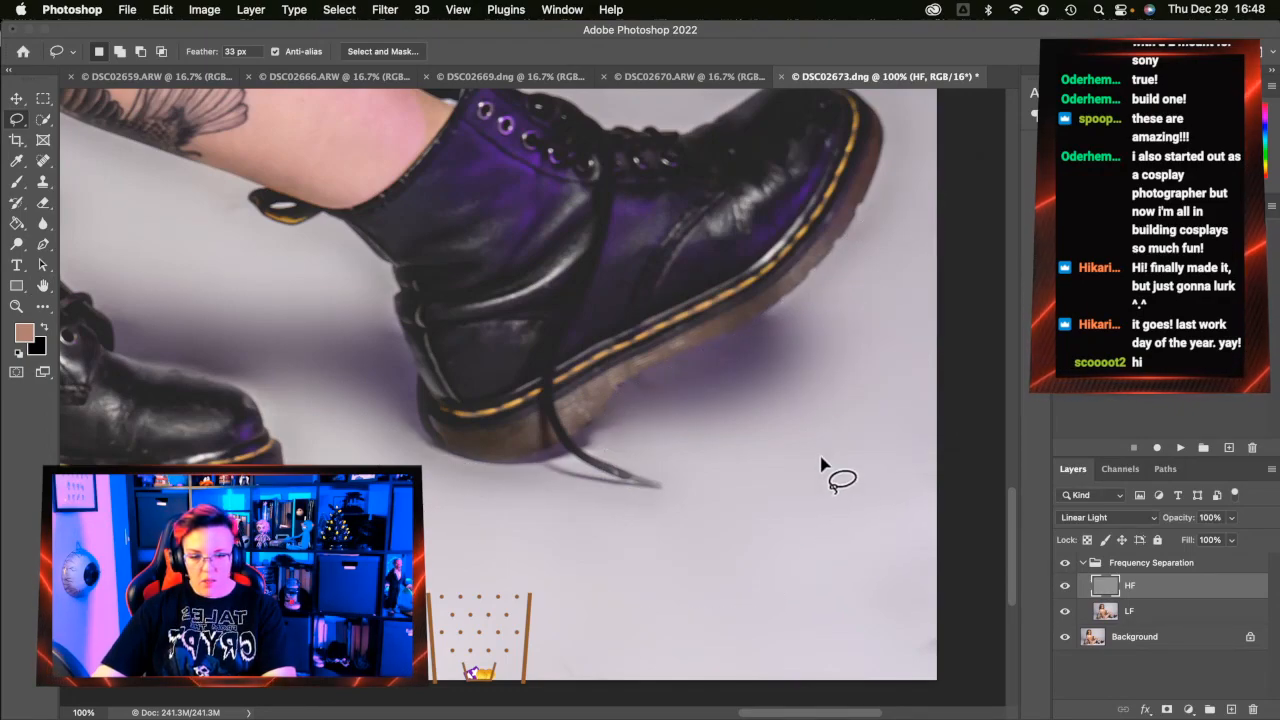
{"action": "left_click", "coordinate": [1160, 614]}
Spot-heal a mark on the background left of the tattooed leg on the LF layer
{"action": "left_click", "coordinate": [44, 164]}
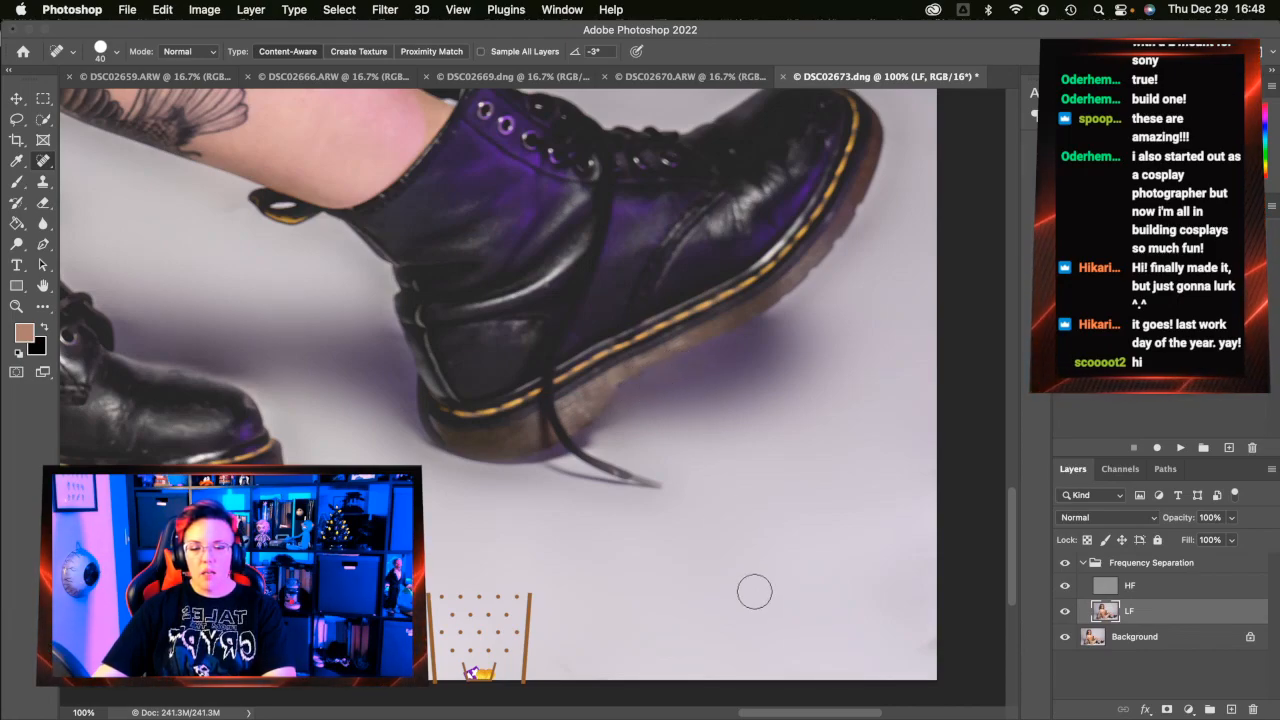
{"action": "scroll", "coordinate": [751, 591], "scroll_direction": "up", "scroll_amount": 5}
{"action": "scroll", "coordinate": [751, 591], "scroll_direction": "left", "scroll_amount": 5}
{"action": "scroll", "coordinate": [751, 591], "scroll_direction": "up", "scroll_amount": 3}
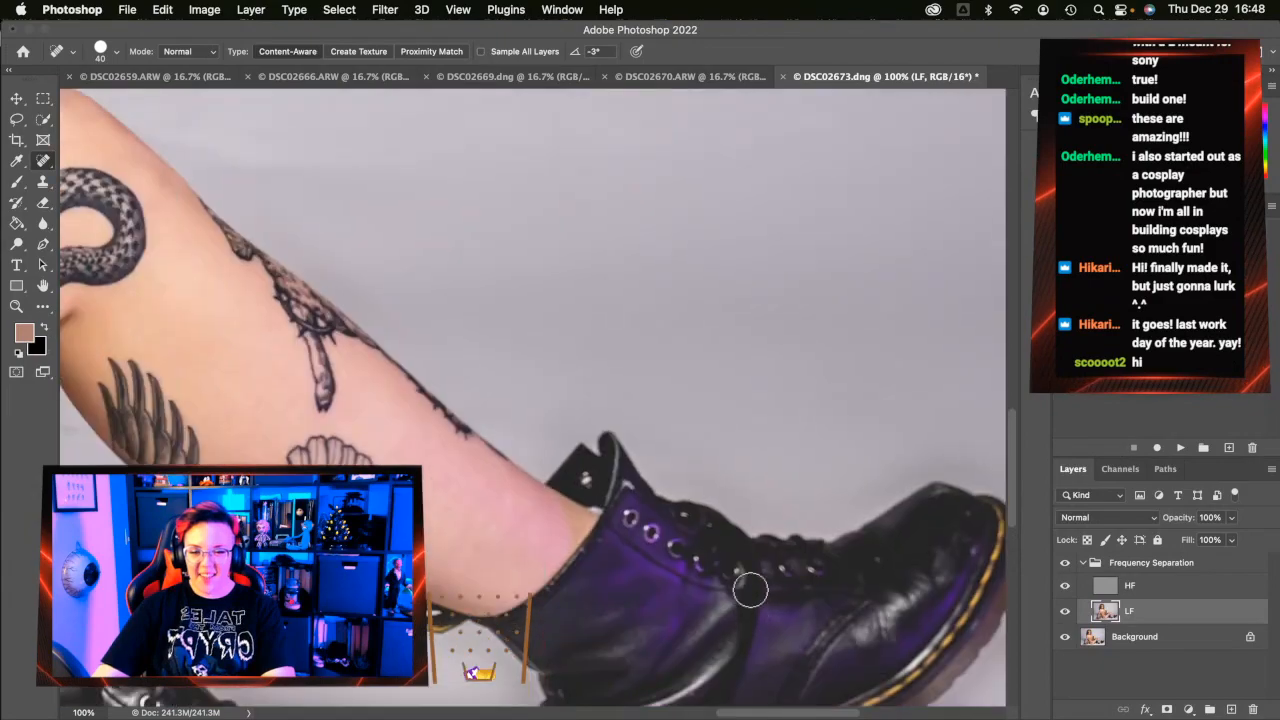
{"action": "scroll", "coordinate": [834, 462], "scroll_direction": "down", "scroll_amount": 3}
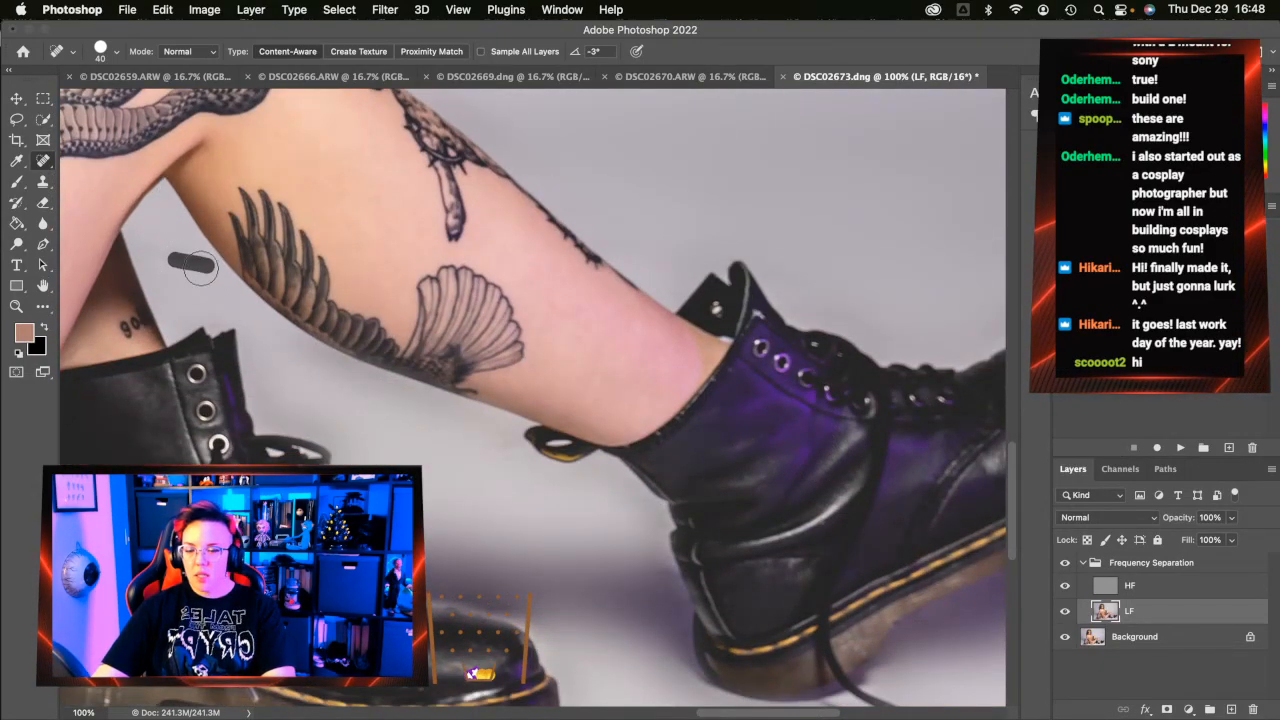
{"action": "left_click_drag", "start_coordinate": [202, 262], "coordinate": [158, 248]}
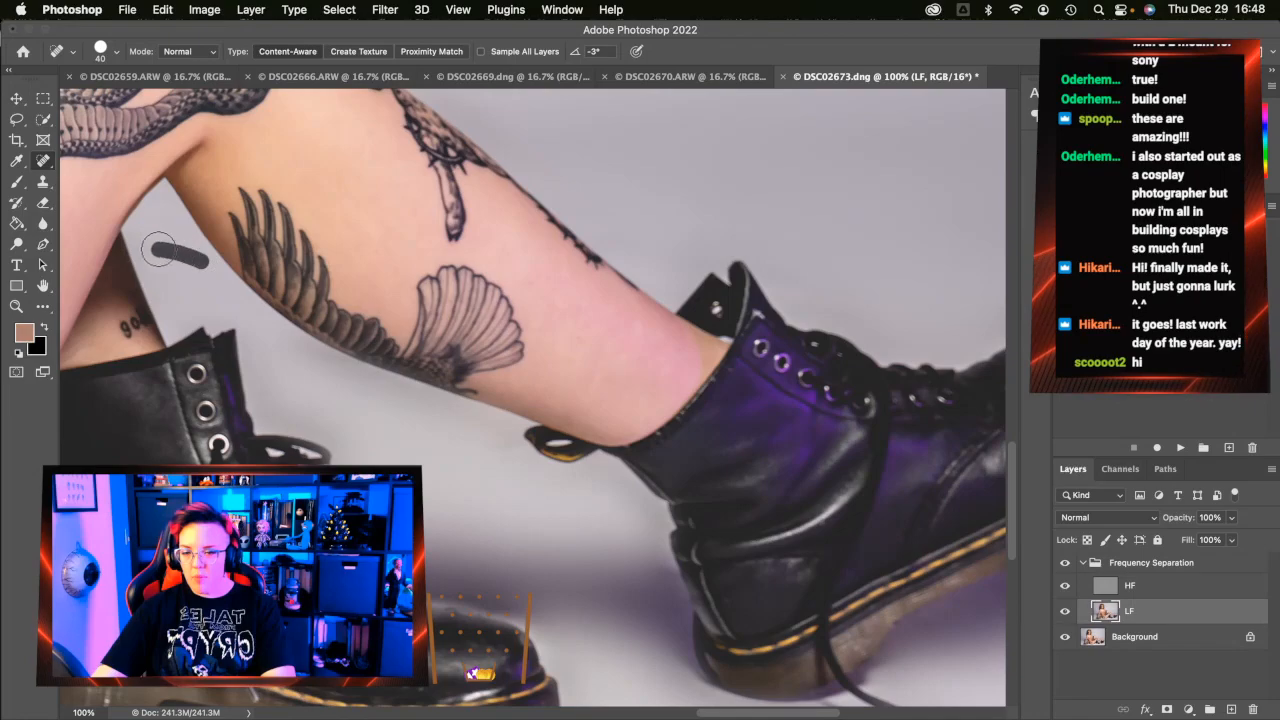
On the HF layer, heal a spot on the floor beside the boot heel
{"action": "left_click", "coordinate": [1160, 589]}
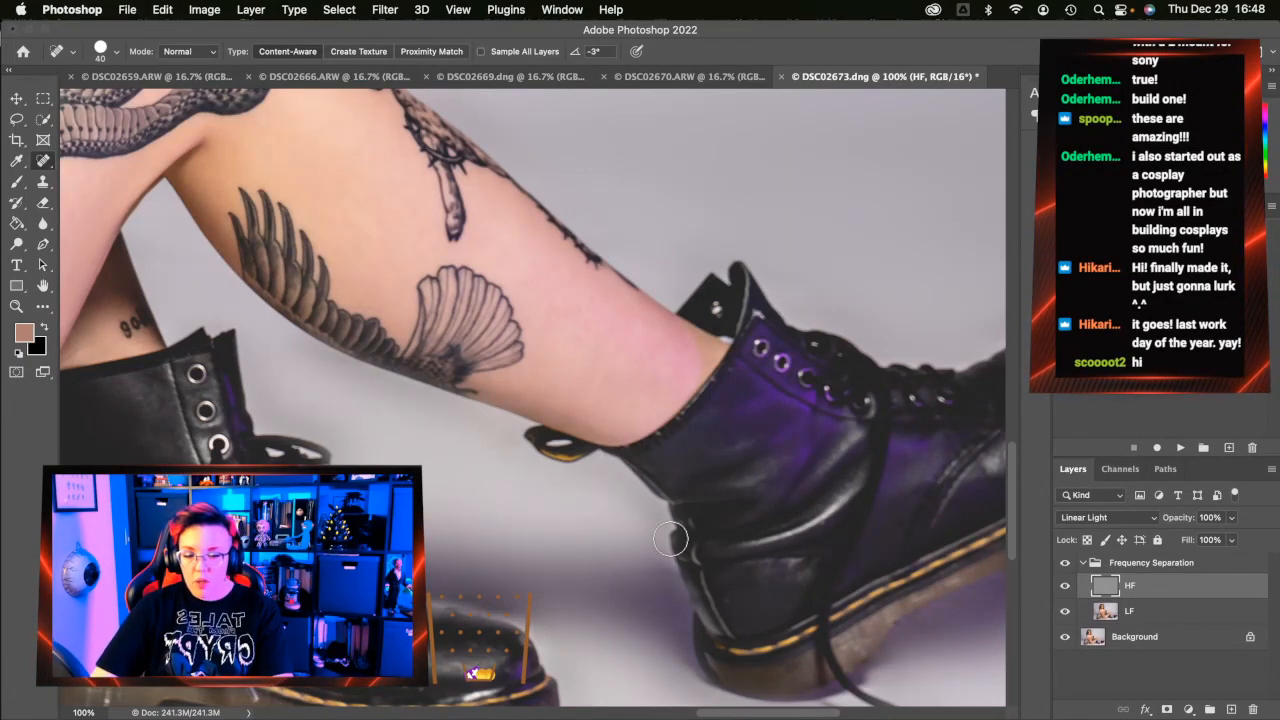
{"action": "left_click_drag", "start_coordinate": [672, 570], "coordinate": [618, 556]}
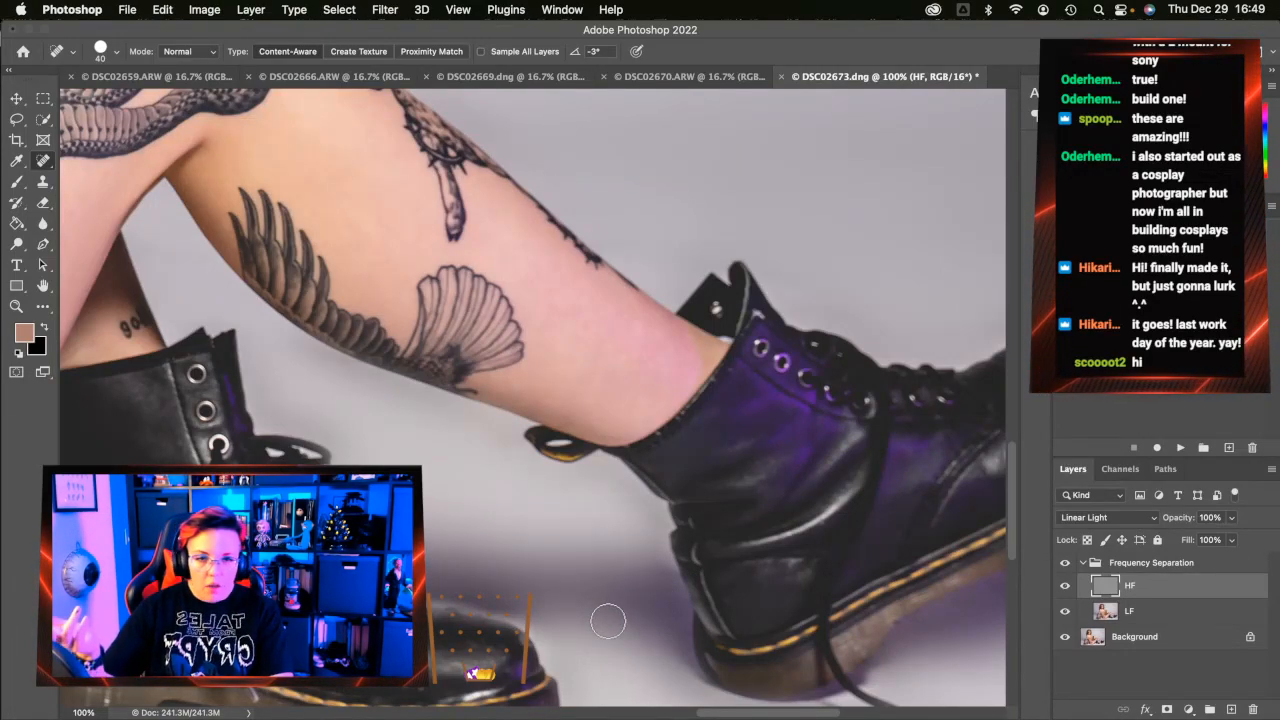
{"action": "scroll", "coordinate": [610, 620], "scroll_direction": "down", "scroll_amount": 5}
{"action": "scroll", "coordinate": [624, 624], "scroll_direction": "down", "scroll_amount": 2}
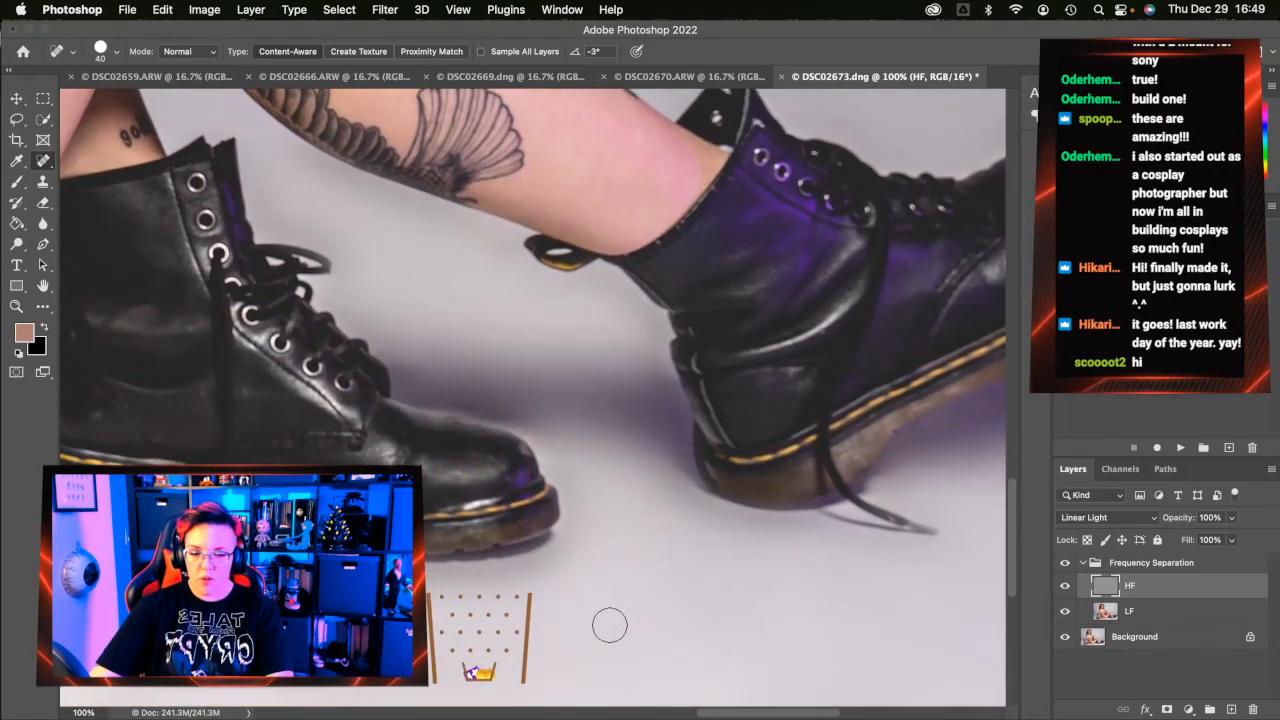
{"action": "scroll", "coordinate": [610, 625], "scroll_direction": "left", "scroll_amount": 5}
{"action": "scroll", "coordinate": [610, 626], "scroll_direction": "left", "scroll_amount": 3}
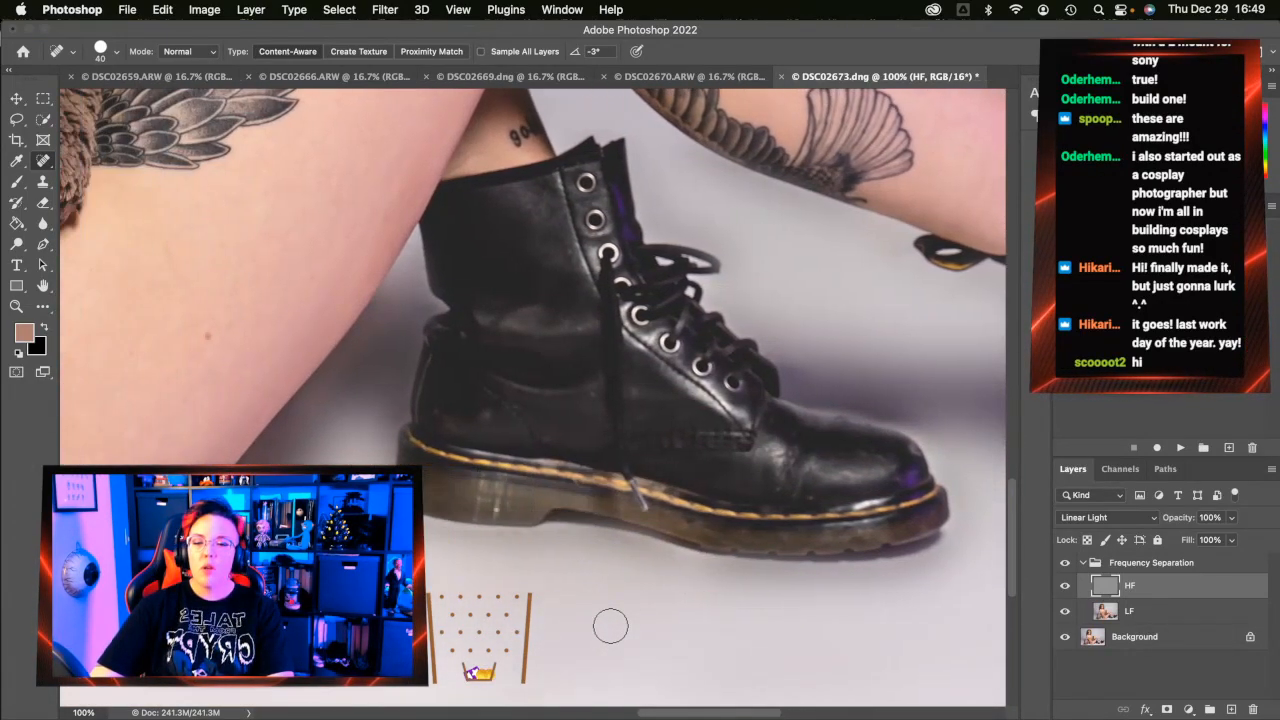
{"action": "scroll", "coordinate": [610, 626], "scroll_direction": "left", "scroll_amount": 8}
{"action": "scroll", "coordinate": [610, 626], "scroll_direction": "down", "scroll_amount": 3}
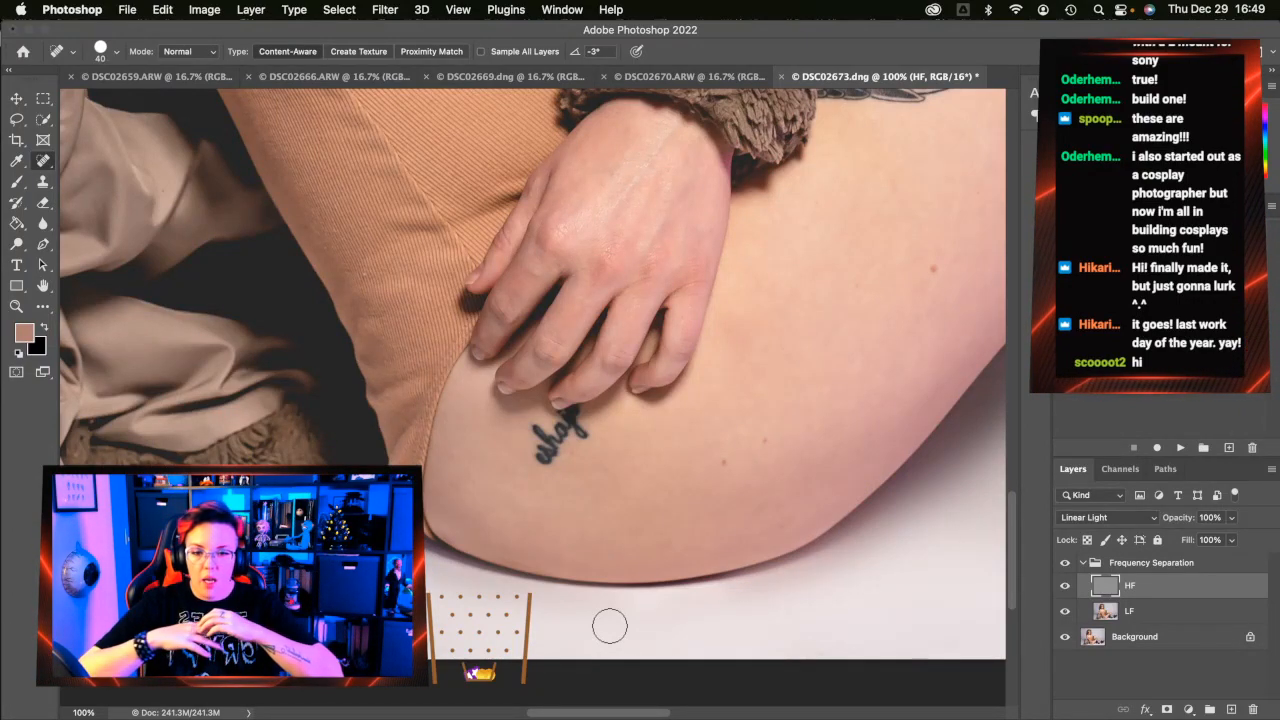
Heal the spots near the tattoo along the thigh's lower edge and underside
{"action": "left_click", "coordinate": [512, 448]}
{"action": "left_click", "coordinate": [503, 417]}
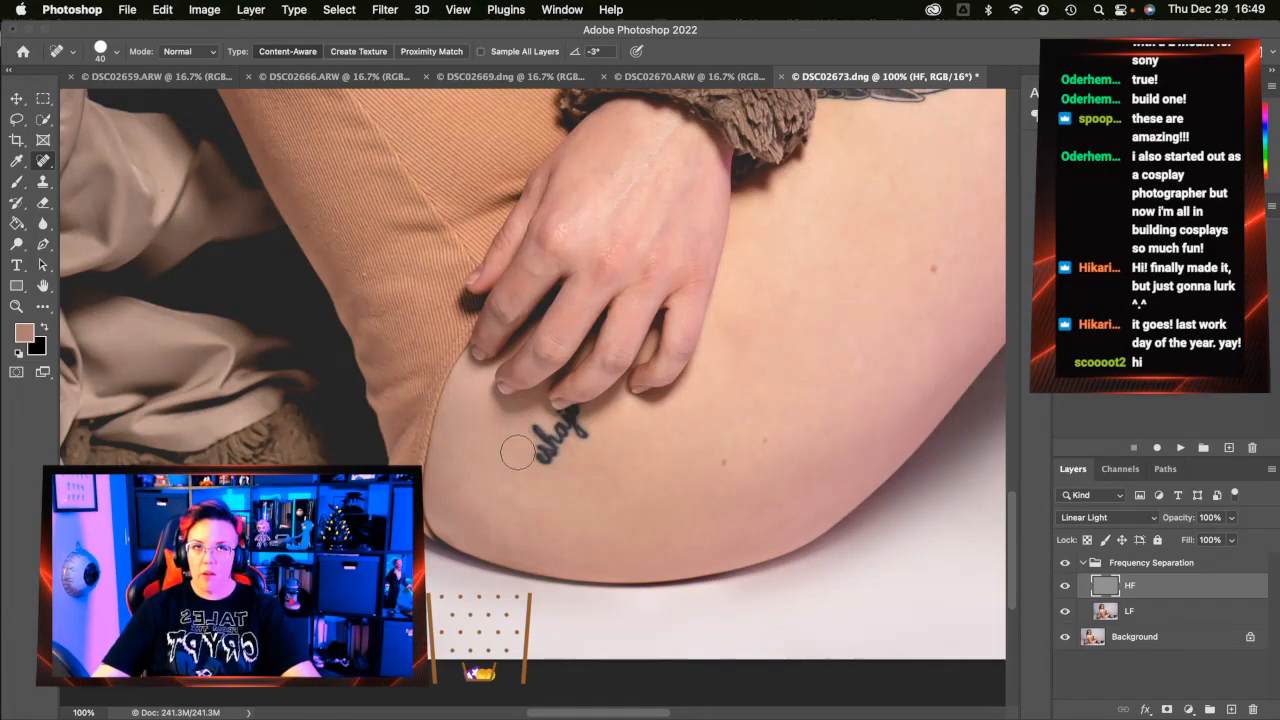
{"action": "scroll", "coordinate": [517, 452], "scroll_direction": "down", "scroll_amount": 2}
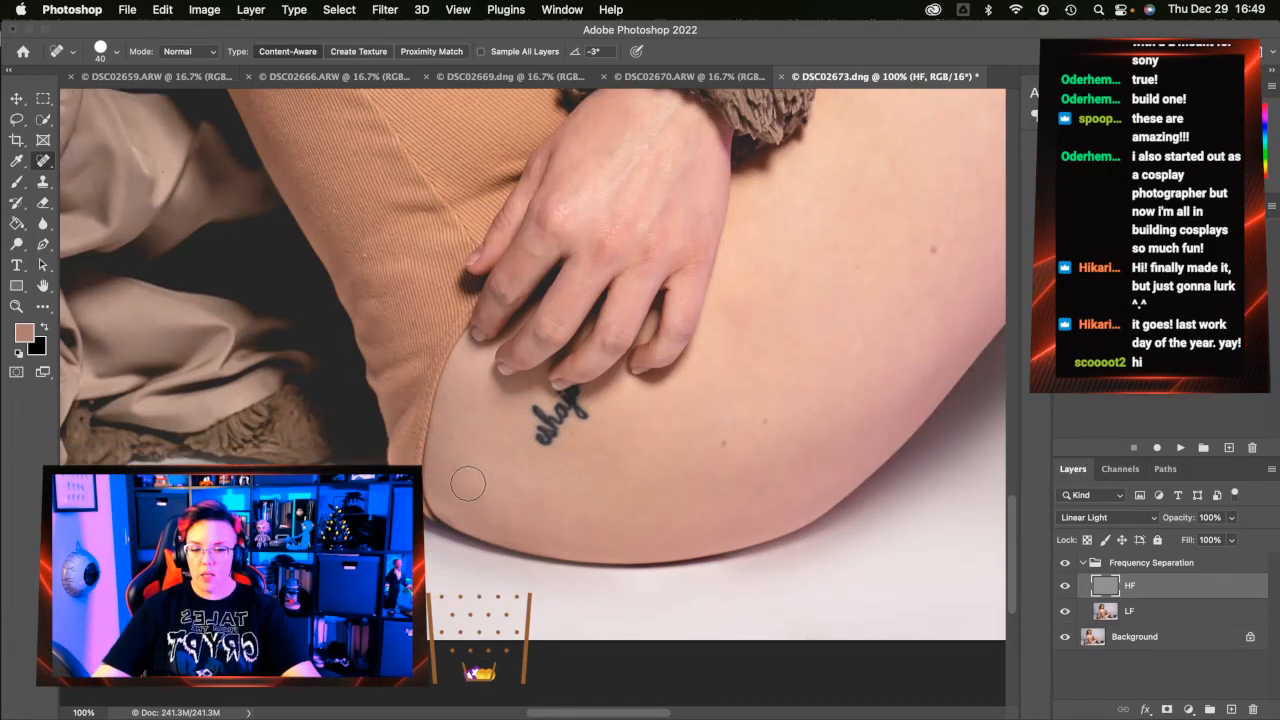
{"action": "left_click", "coordinate": [458, 408]}
{"action": "left_click", "coordinate": [449, 434]}
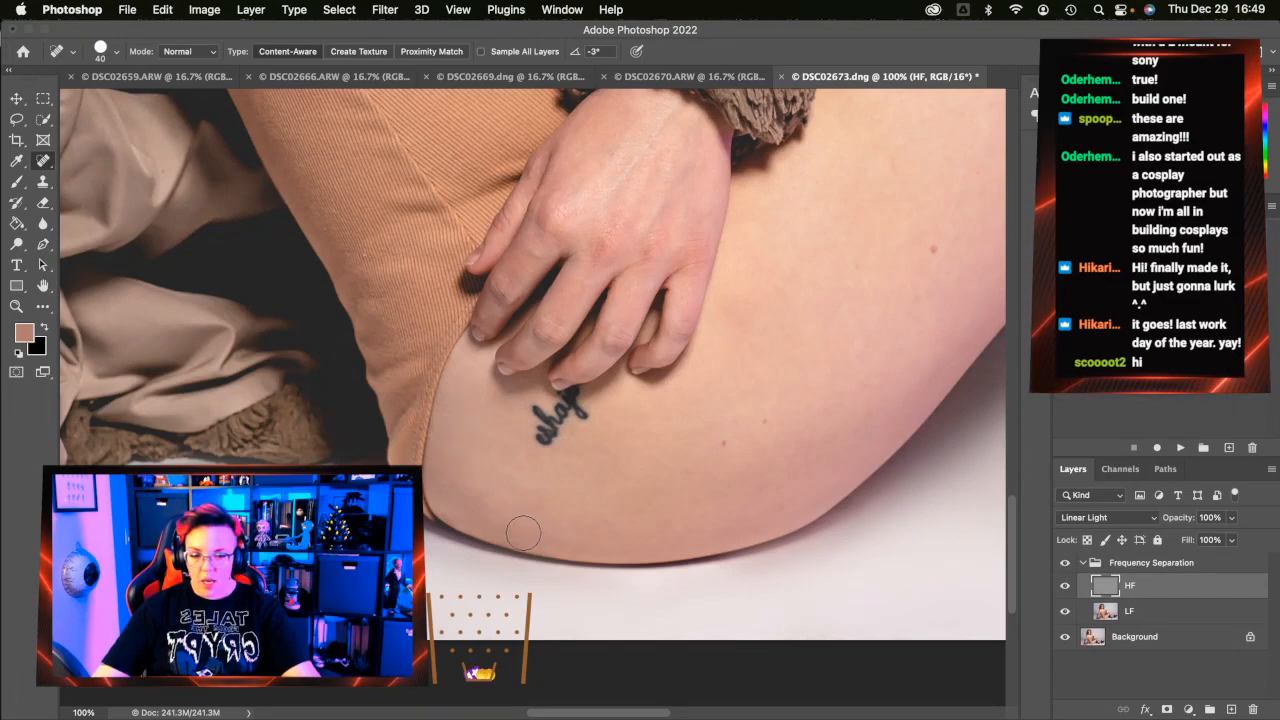
{"action": "left_click", "coordinate": [526, 474]}
{"action": "left_click", "coordinate": [504, 526]}
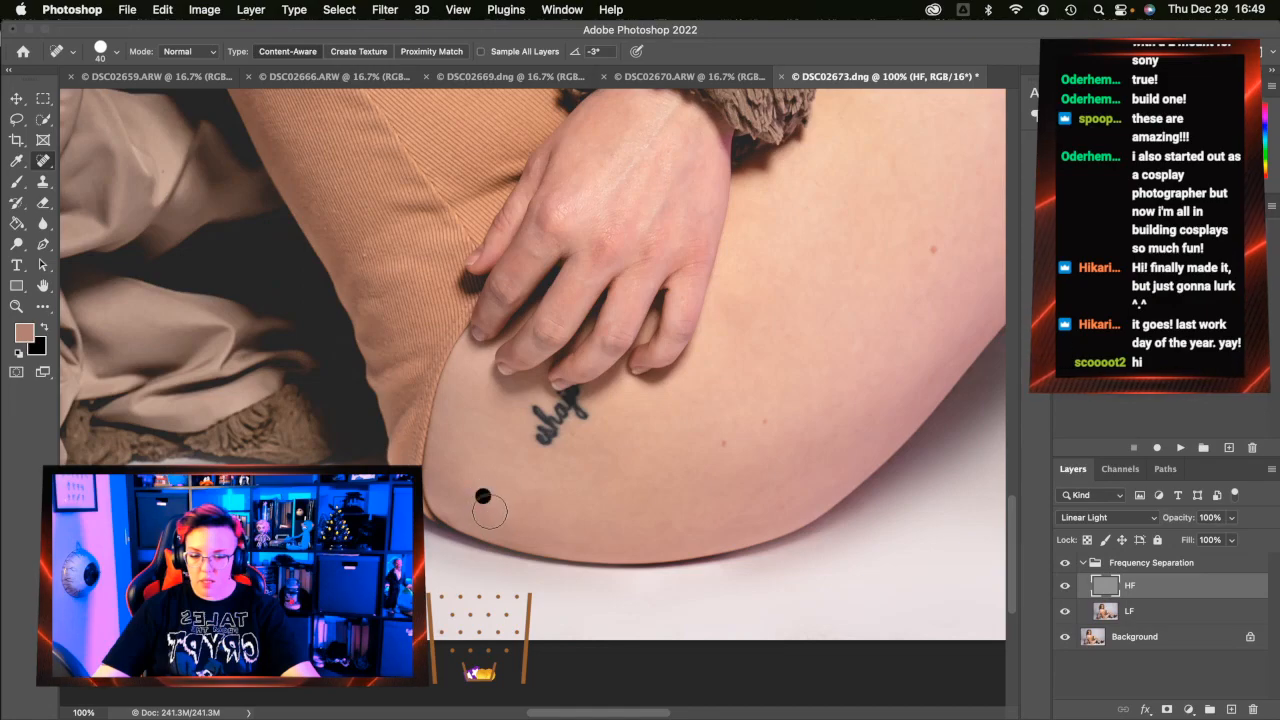
{"action": "left_click", "coordinate": [522, 506]}
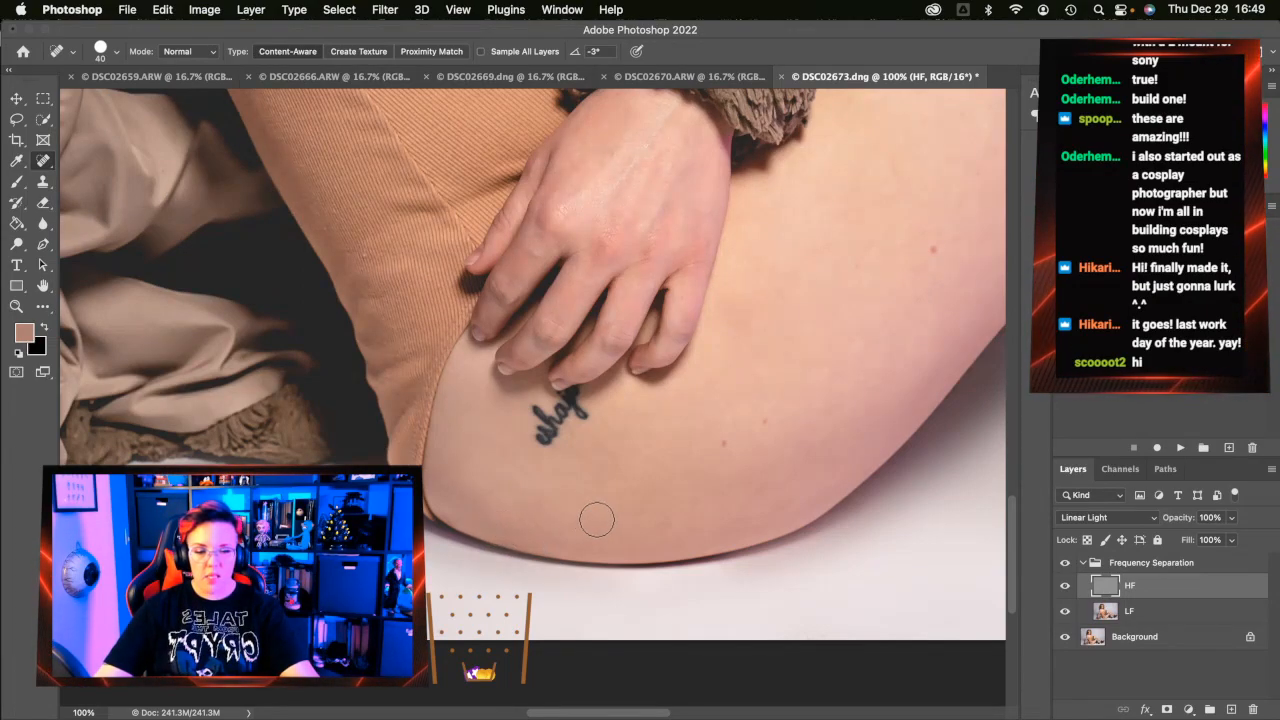
Heal the blemishes on the upper thigh near the boot
{"action": "scroll", "coordinate": [594, 519], "scroll_direction": "right", "scroll_amount": 5}
{"action": "left_click", "coordinate": [632, 445]}
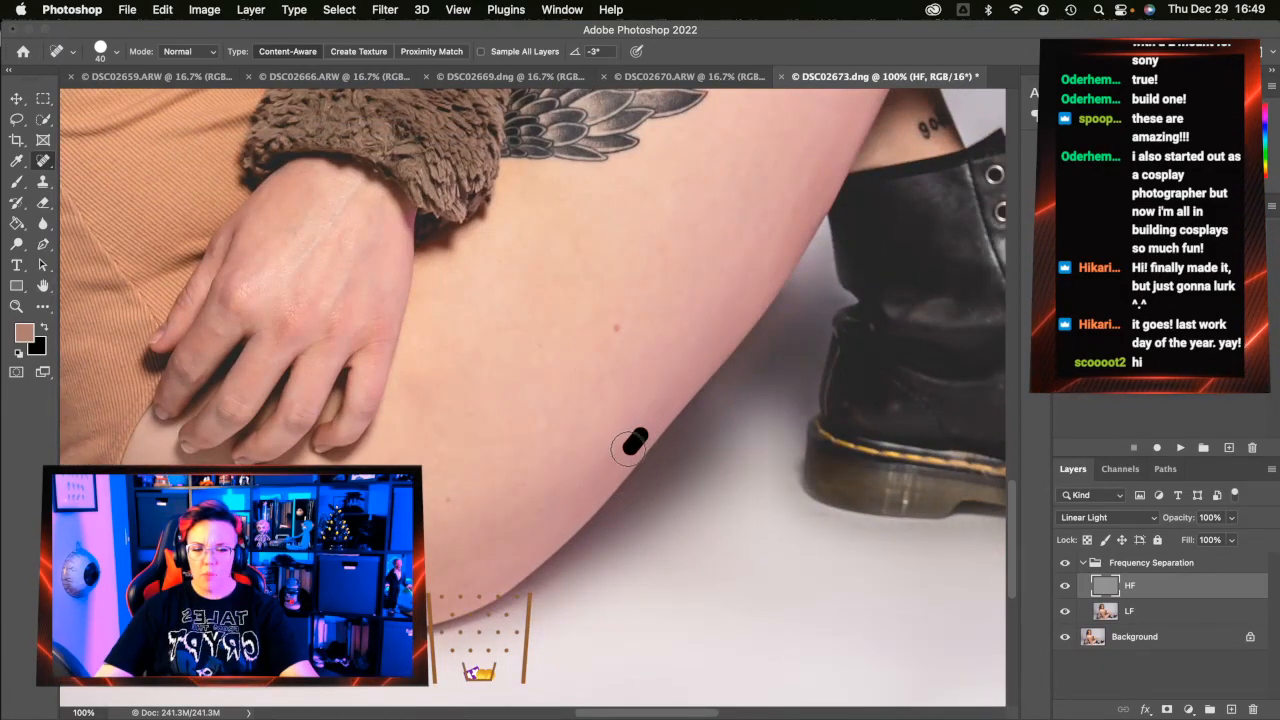
{"action": "left_click", "coordinate": [656, 404]}
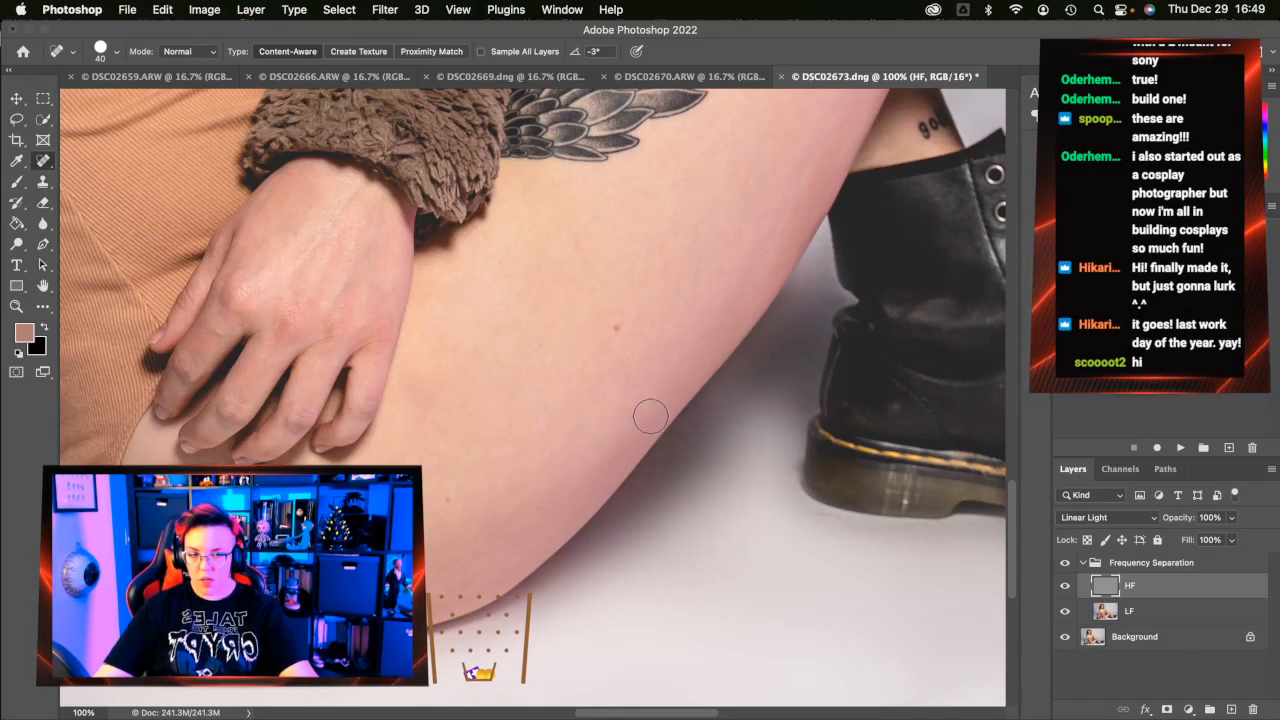
{"action": "scroll", "coordinate": [680, 483], "scroll_direction": "up", "scroll_amount": 2}
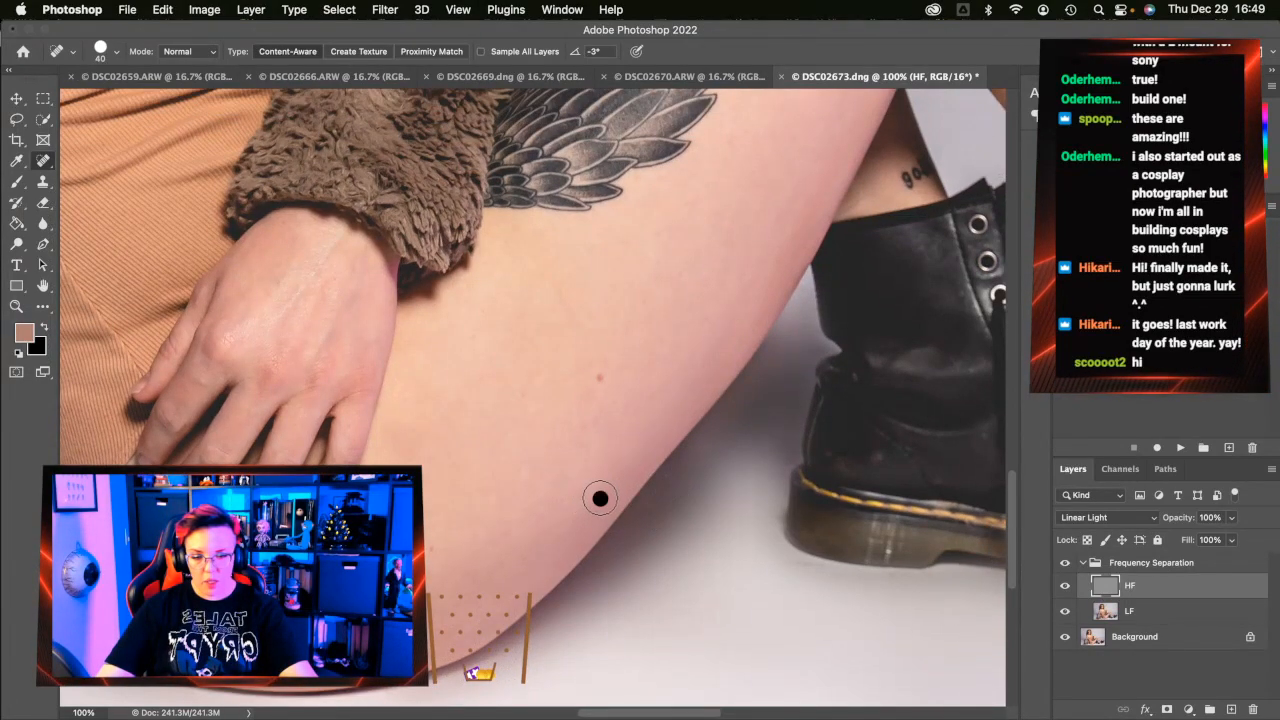
{"action": "scroll", "coordinate": [819, 389], "scroll_direction": "up", "scroll_amount": 4}
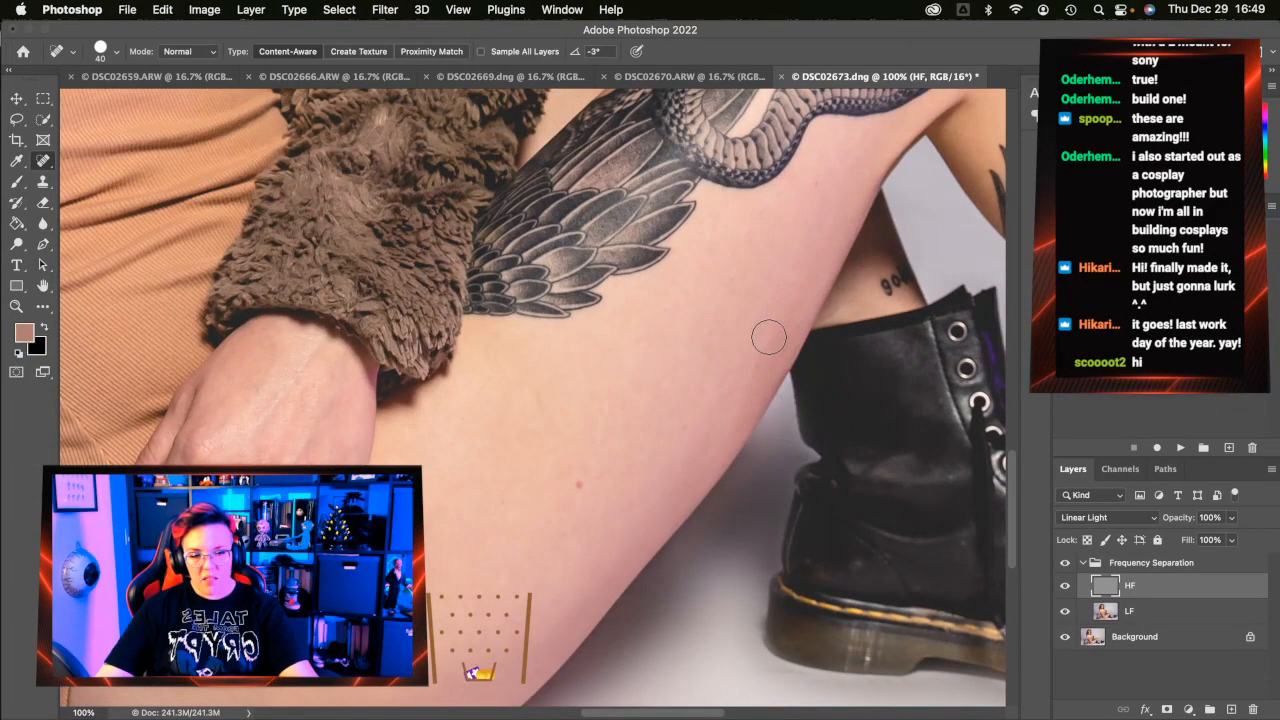
{"action": "left_click", "coordinate": [638, 336]}
{"action": "left_click", "coordinate": [637, 325]}
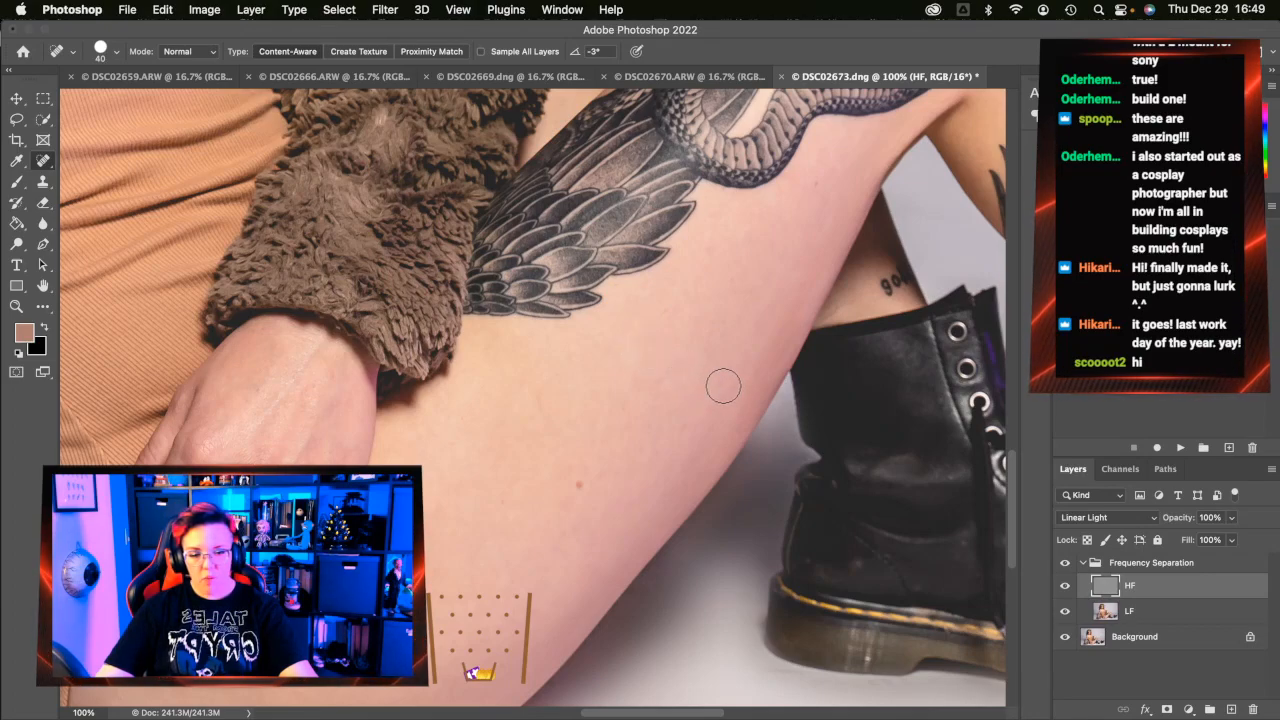
{"action": "left_click", "coordinate": [741, 415]}
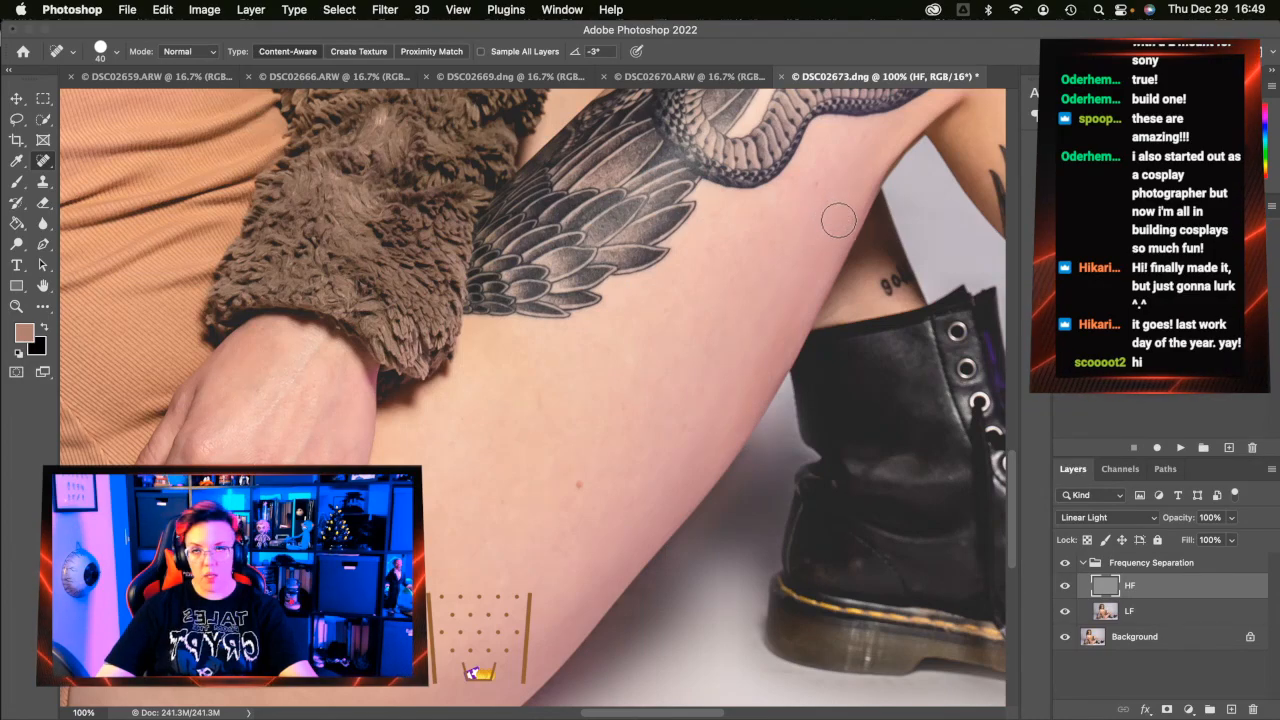
{"action": "scroll", "coordinate": [703, 298], "scroll_direction": "right", "scroll_amount": 10}
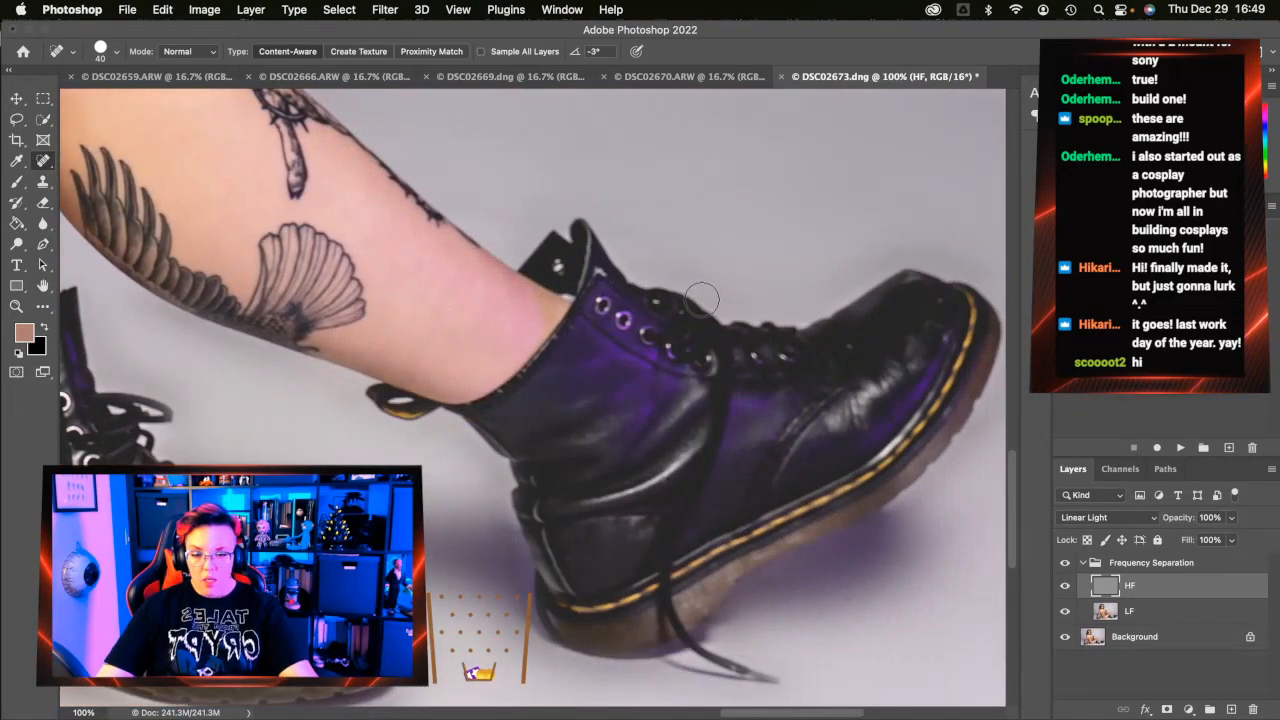
Smooth two colour blotches on the knee on the LF layer
{"action": "scroll", "coordinate": [700, 298], "scroll_direction": "left", "scroll_amount": 2}
{"action": "scroll", "coordinate": [700, 298], "scroll_direction": "up", "scroll_amount": 5}
{"action": "scroll", "coordinate": [700, 298], "scroll_direction": "down", "scroll_amount": 10}
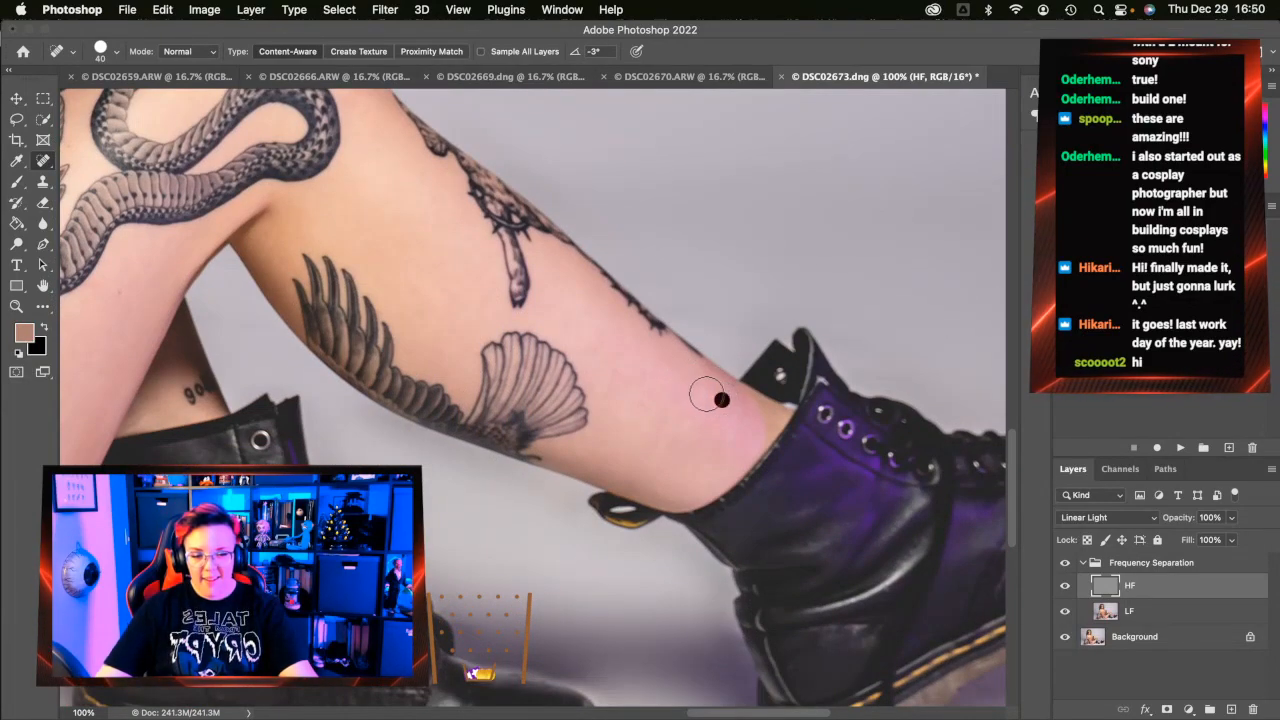
{"action": "left_click", "coordinate": [1182, 611]}
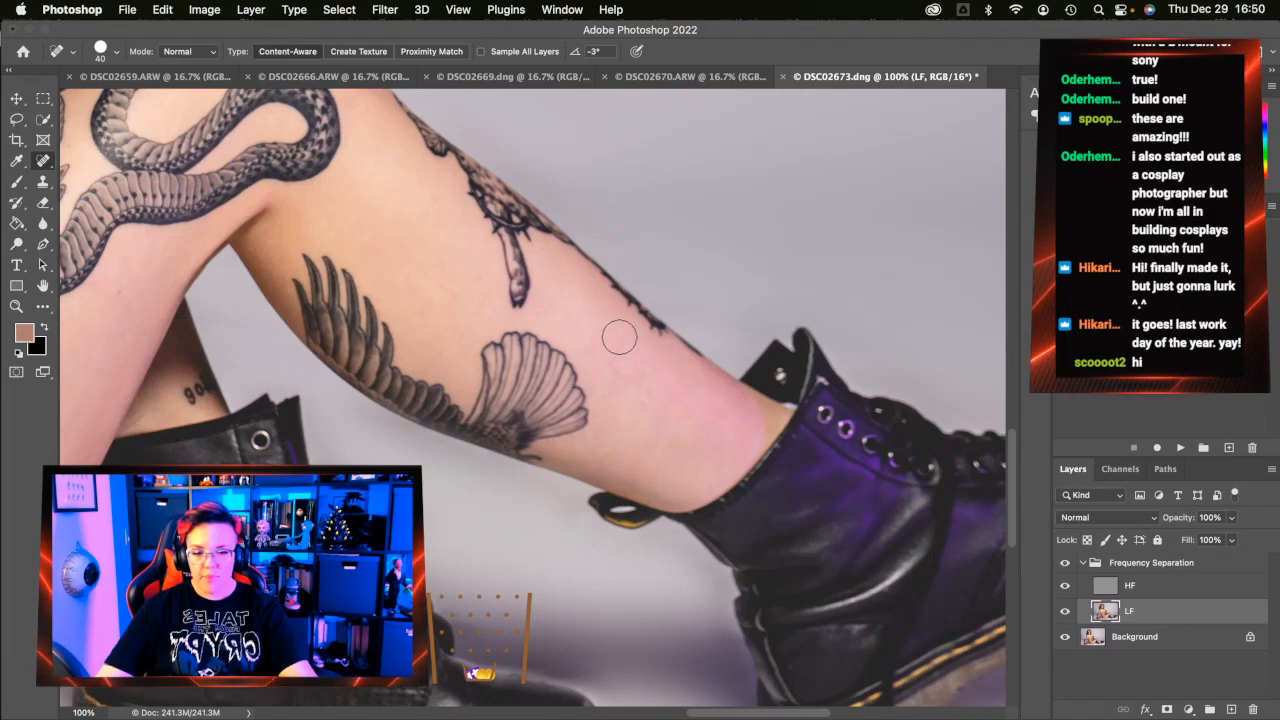
{"action": "scroll", "coordinate": [840, 615], "scroll_direction": "up", "scroll_amount": 15}
{"action": "scroll", "coordinate": [840, 615], "scroll_direction": "left", "scroll_amount": 20}
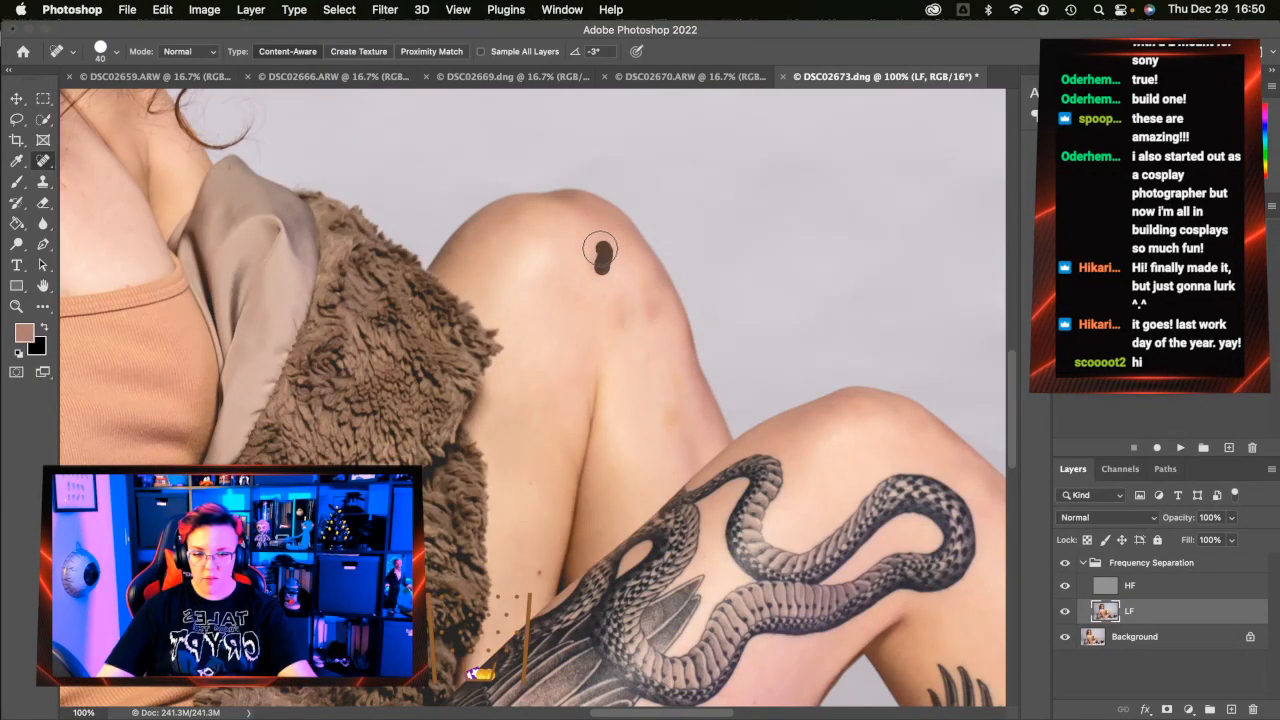
{"action": "left_click", "coordinate": [671, 420]}
{"action": "left_click", "coordinate": [679, 393]}
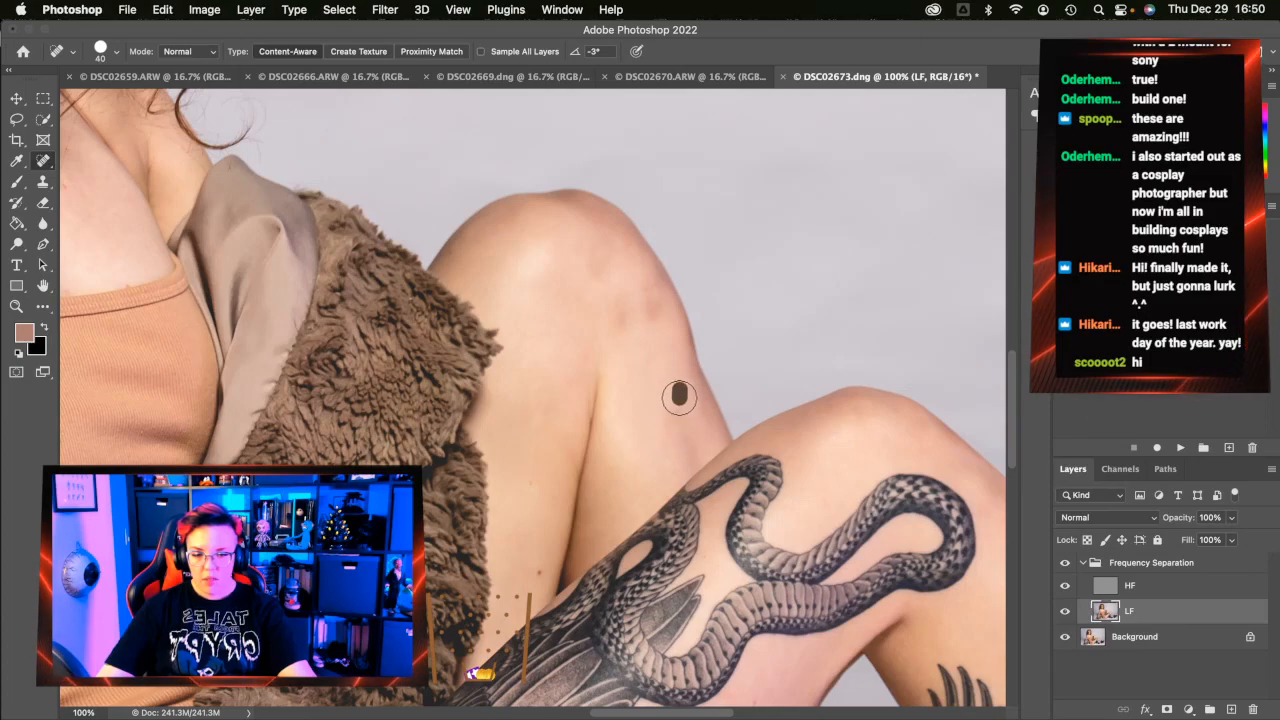
Heal texture blemishes across the knee on the HF layer
{"action": "left_click", "coordinate": [1127, 585]}
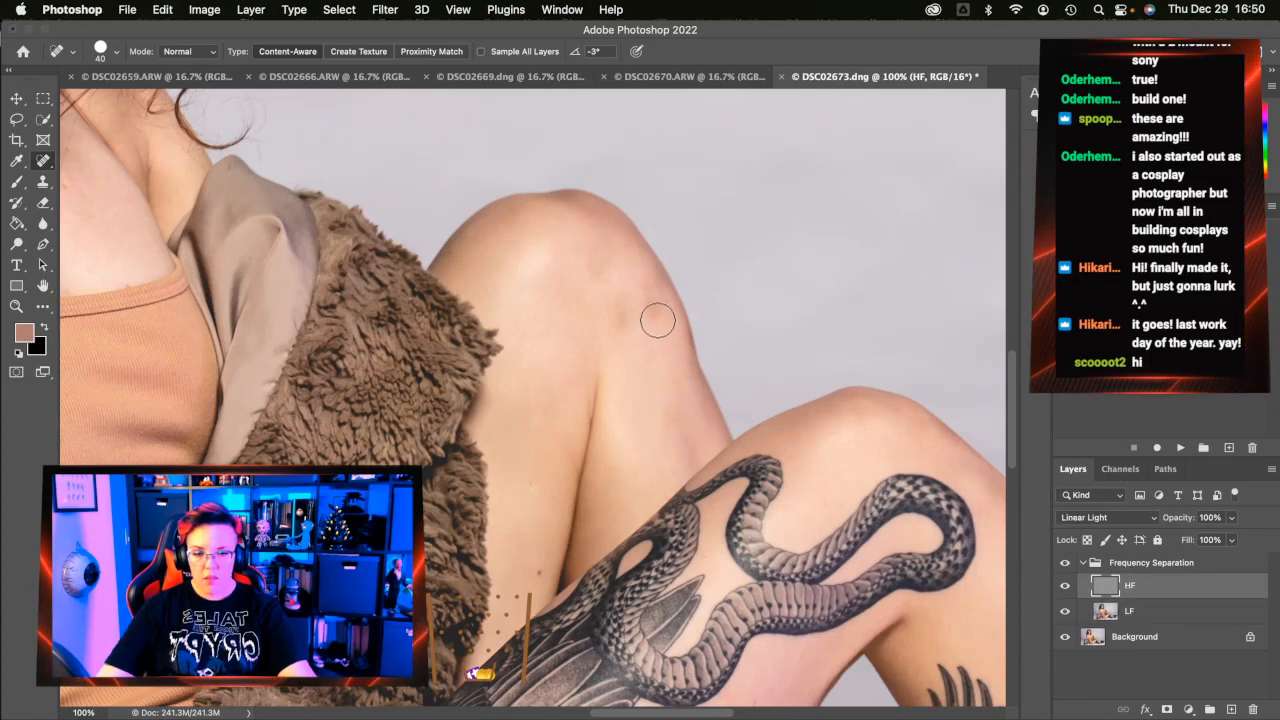
{"action": "mouse_move", "coordinate": [655, 287]}
{"action": "left_mouse_down"}
{"action": "mouse_move", "coordinate": [664, 338]}
{"action": "mouse_move", "coordinate": [648, 300]}
{"action": "left_mouse_up"}
{"action": "left_click", "coordinate": [661, 308]}
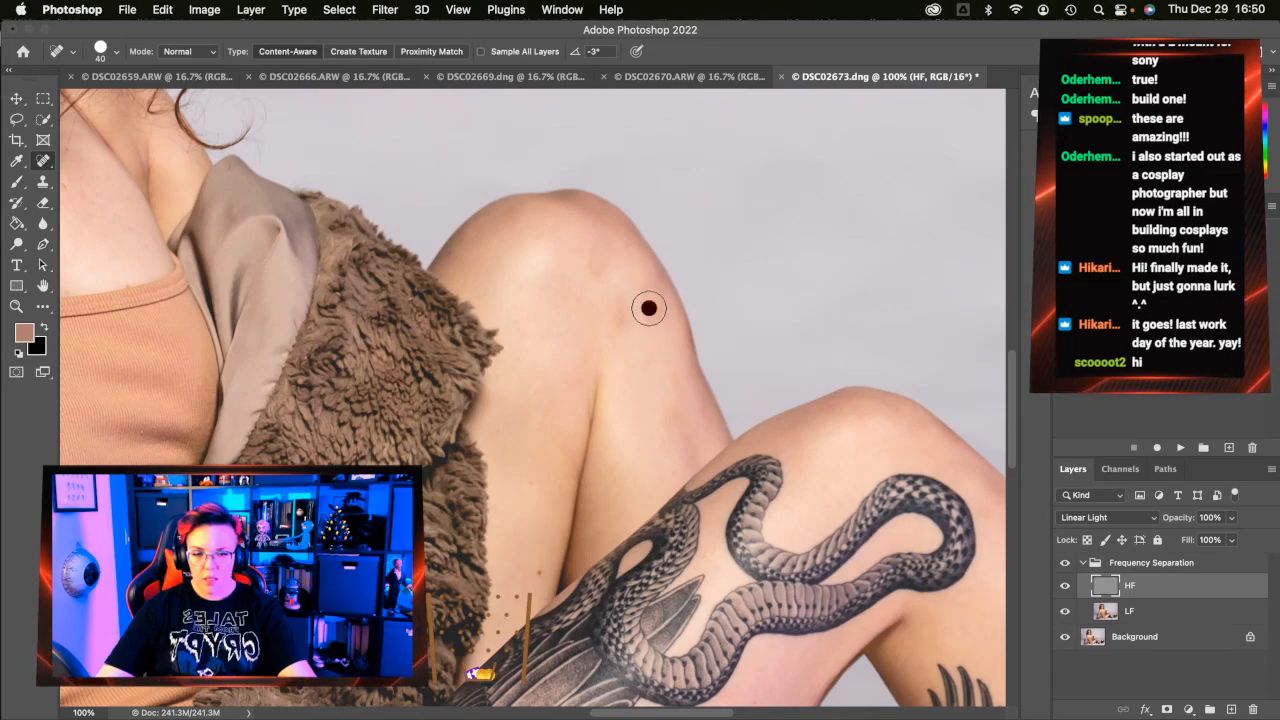
{"action": "left_click_drag", "start_coordinate": [603, 278], "coordinate": [592, 250]}
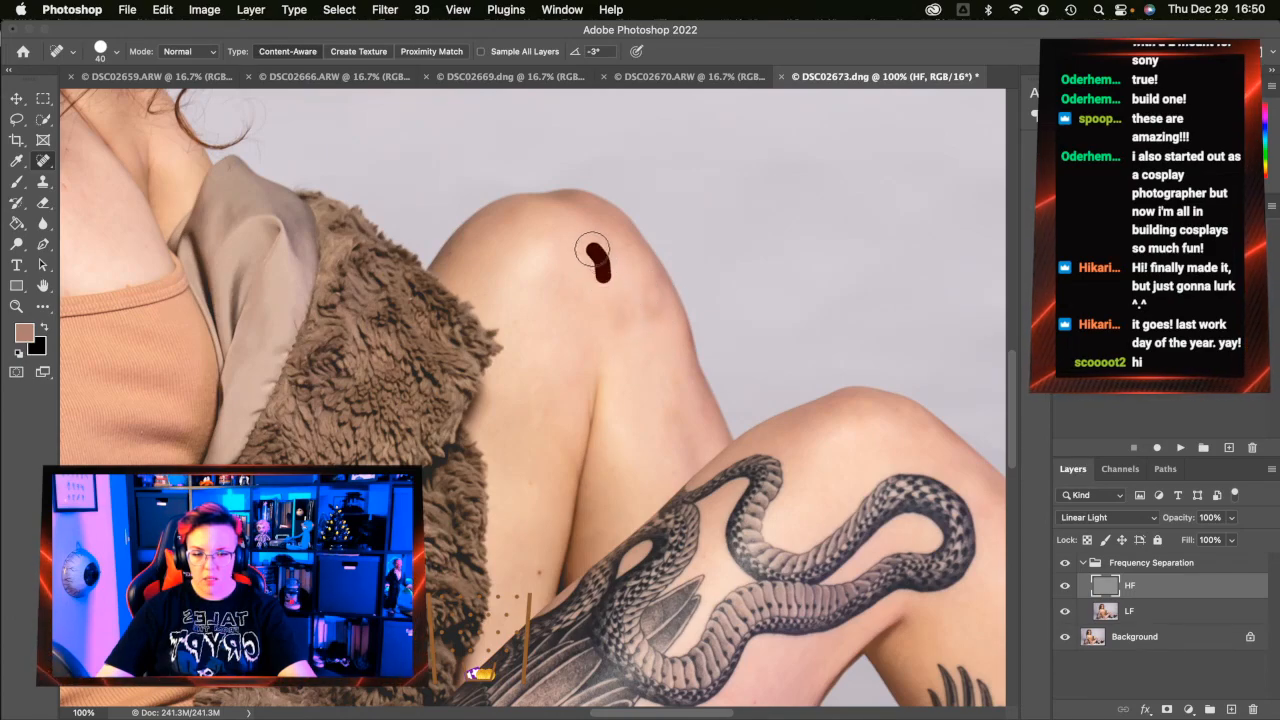
{"action": "left_click_drag", "start_coordinate": [663, 432], "coordinate": [672, 405]}
{"action": "left_click", "coordinate": [617, 324]}
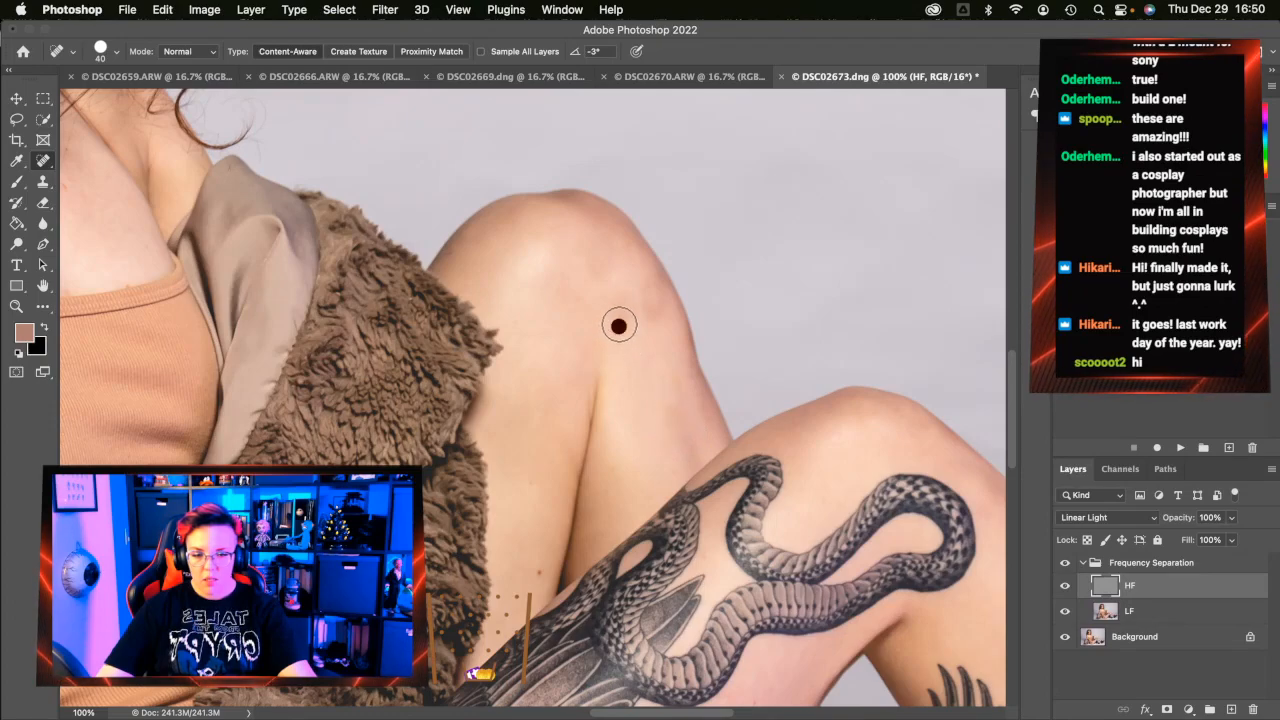
{"action": "left_click", "coordinate": [656, 297]}
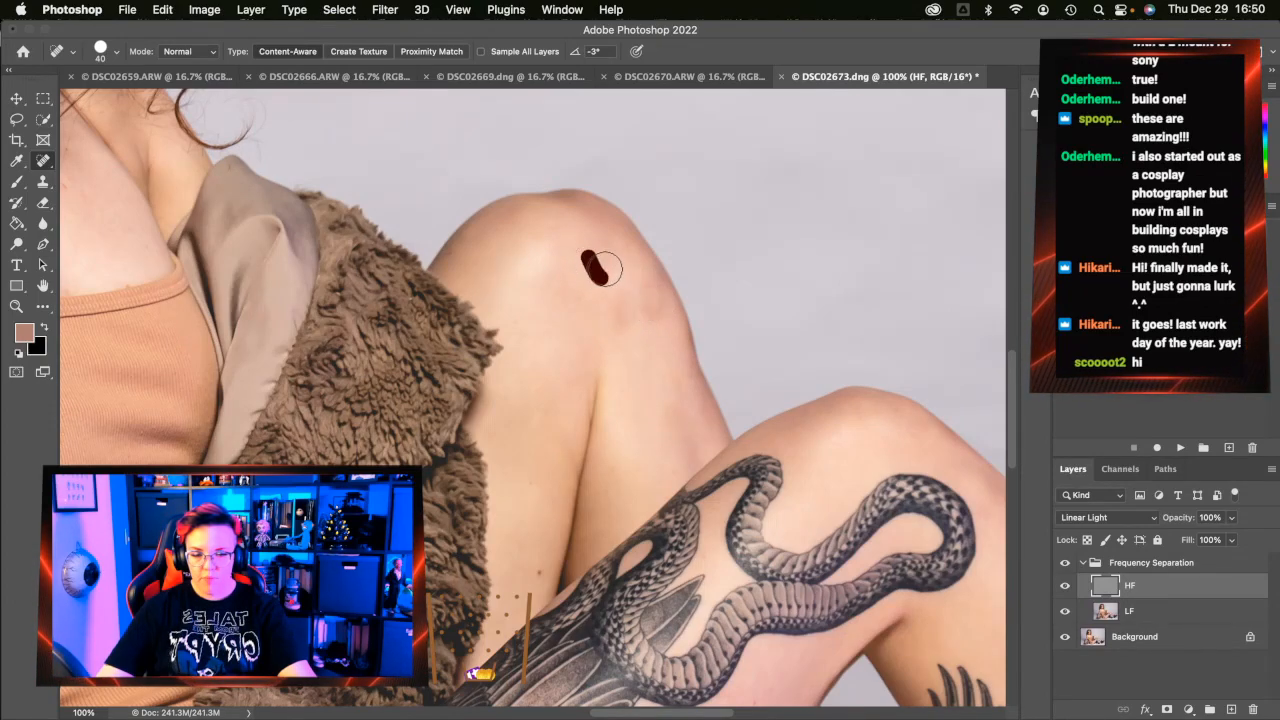
Even out the remaining discolouration on and behind the knee on the LF layer
{"action": "left_click", "coordinate": [1130, 611]}
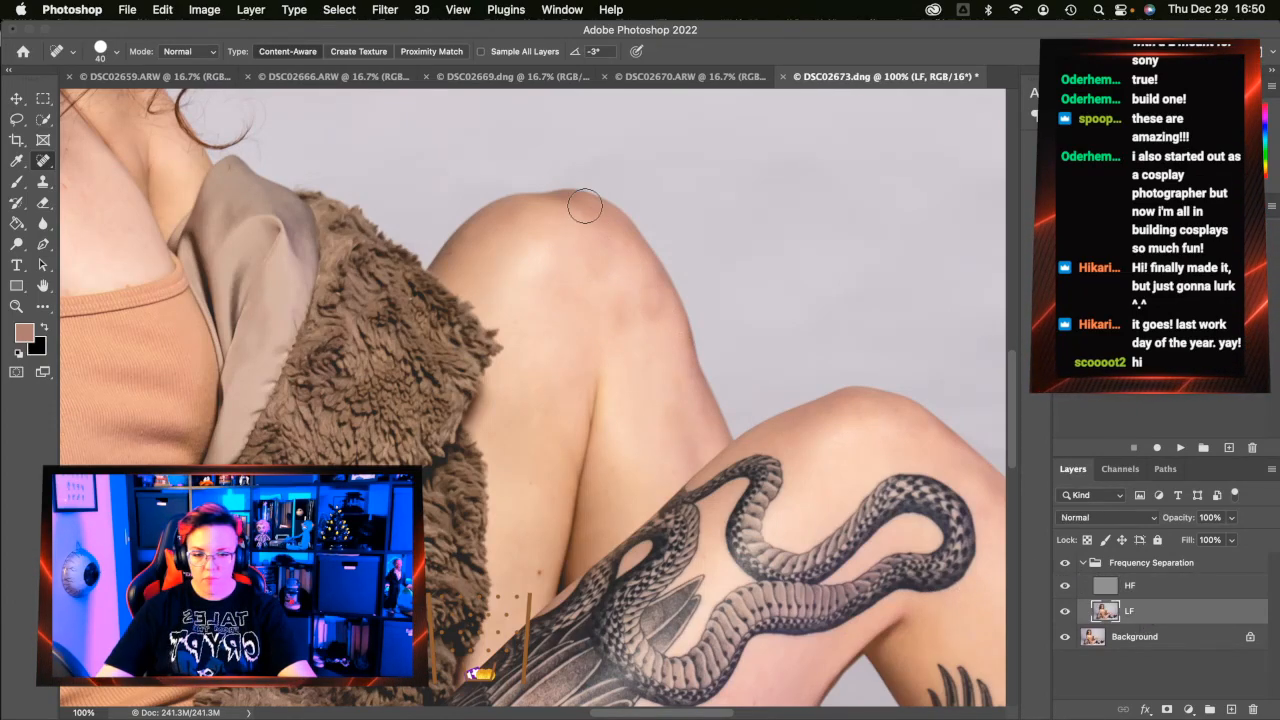
{"action": "left_click_drag", "start_coordinate": [625, 304], "coordinate": [621, 328]}
{"action": "left_click", "coordinate": [646, 305]}
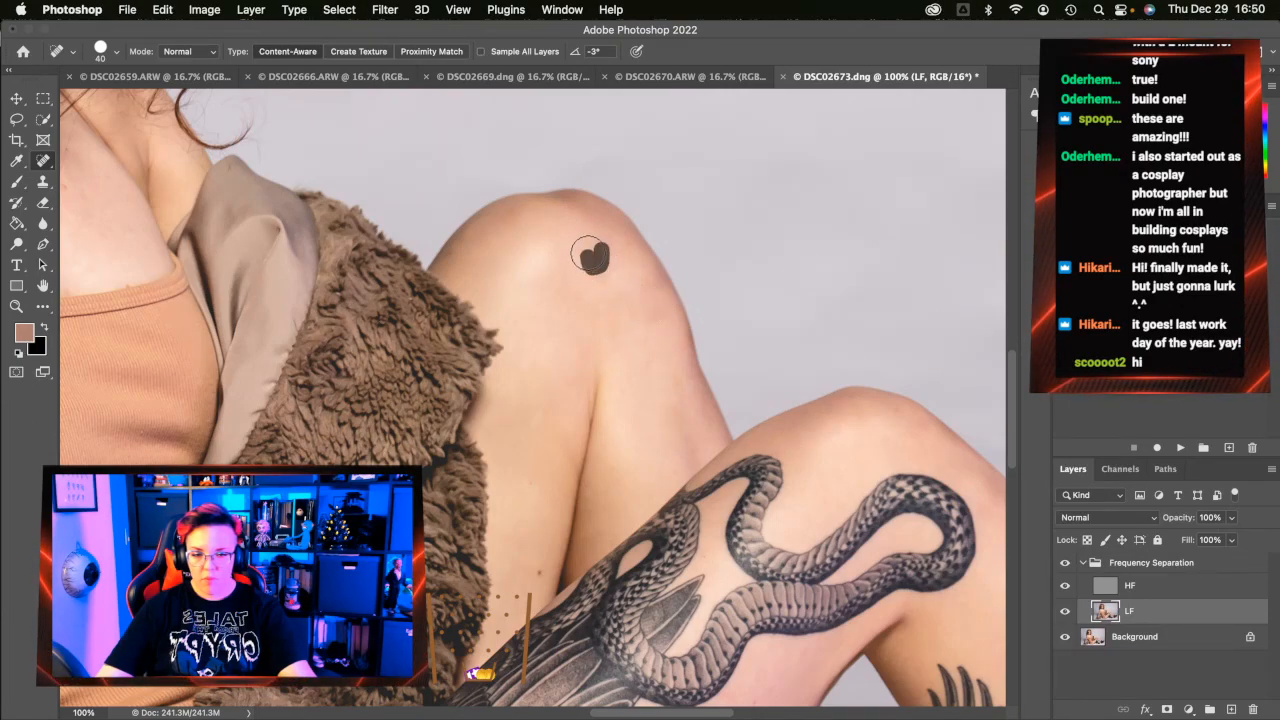
{"action": "left_click", "coordinate": [630, 308]}
{"action": "left_click", "coordinate": [601, 270]}
{"action": "left_click_drag", "start_coordinate": [671, 320], "coordinate": [645, 320]}
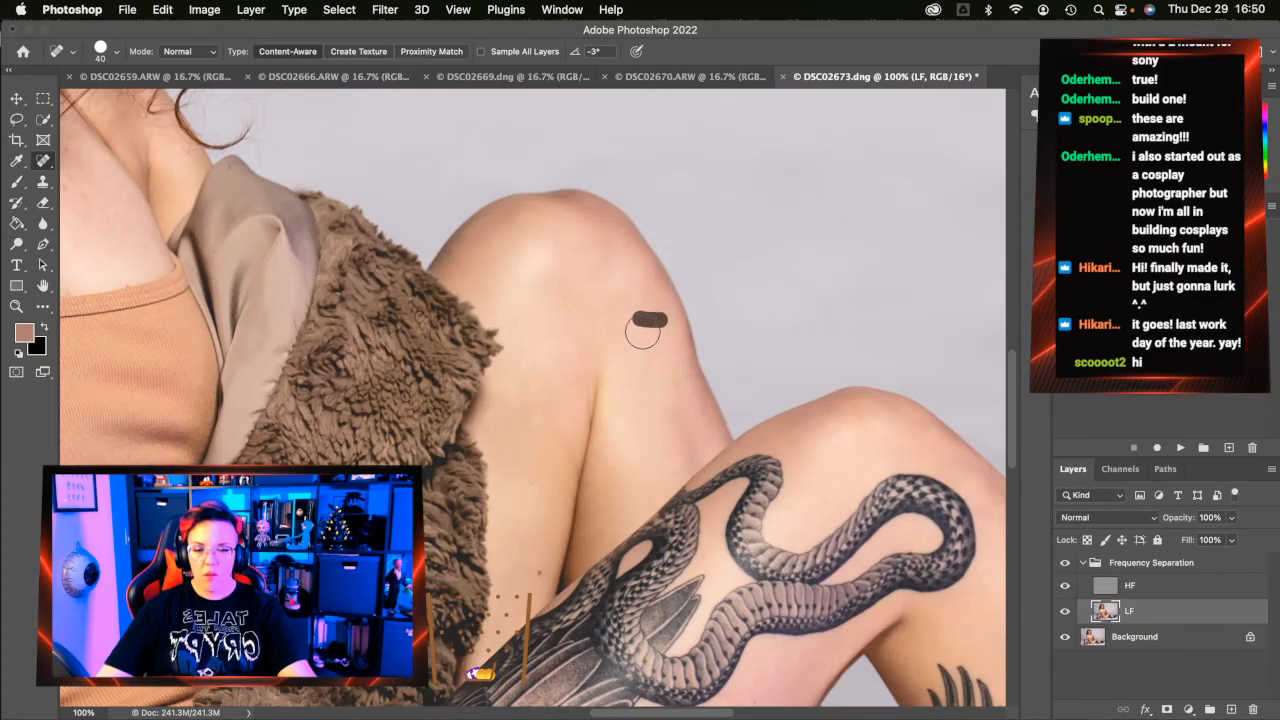
{"action": "left_click", "coordinate": [703, 410]}
{"action": "left_click_drag", "start_coordinate": [681, 389], "coordinate": [673, 378]}
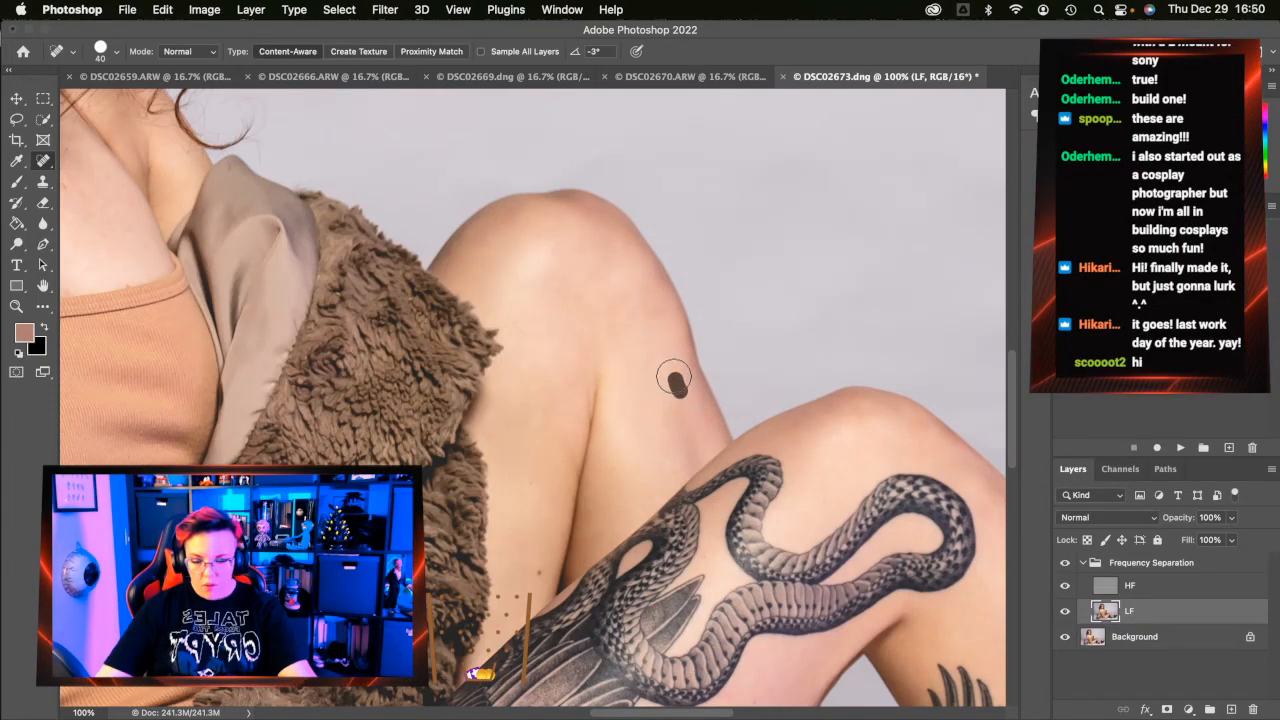
{"action": "left_click", "coordinate": [695, 340]}
{"action": "left_click", "coordinate": [653, 311]}
{"action": "left_click", "coordinate": [596, 266]}
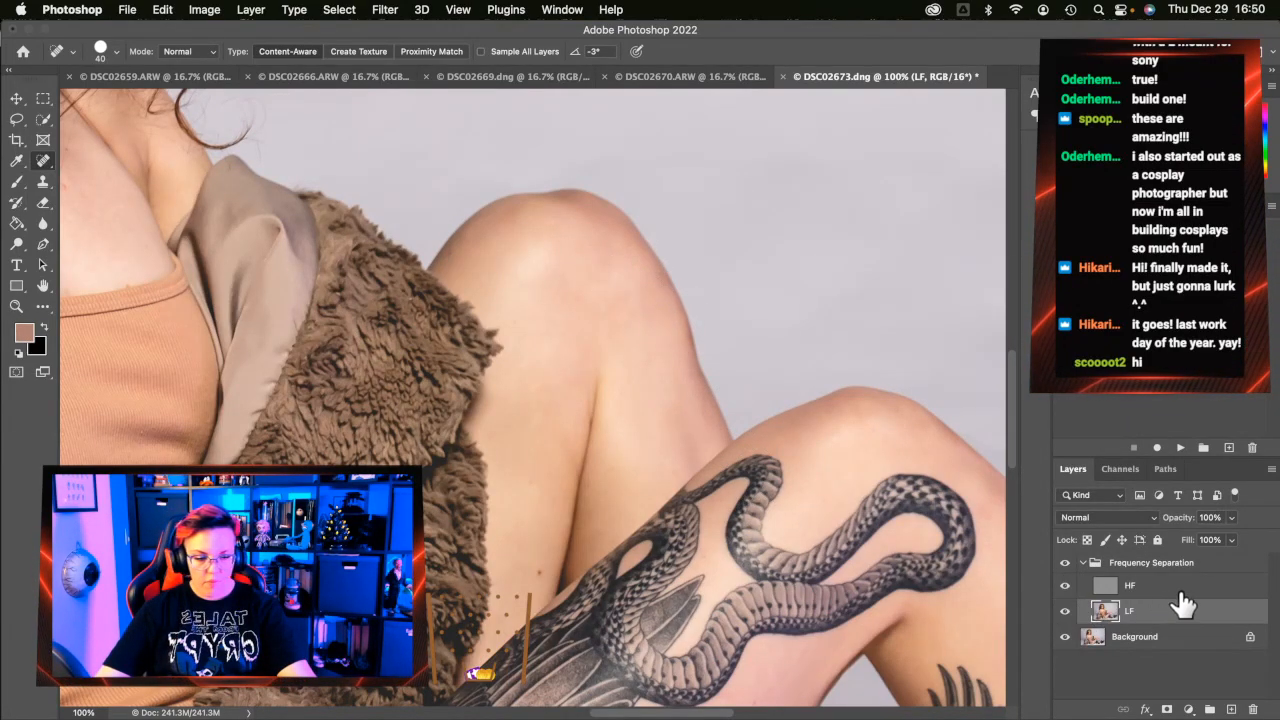
Heal the last small knee spots on HF and toggle the retouch layers to compare
{"action": "left_click", "coordinate": [1180, 586]}
{"action": "left_click", "coordinate": [607, 288]}
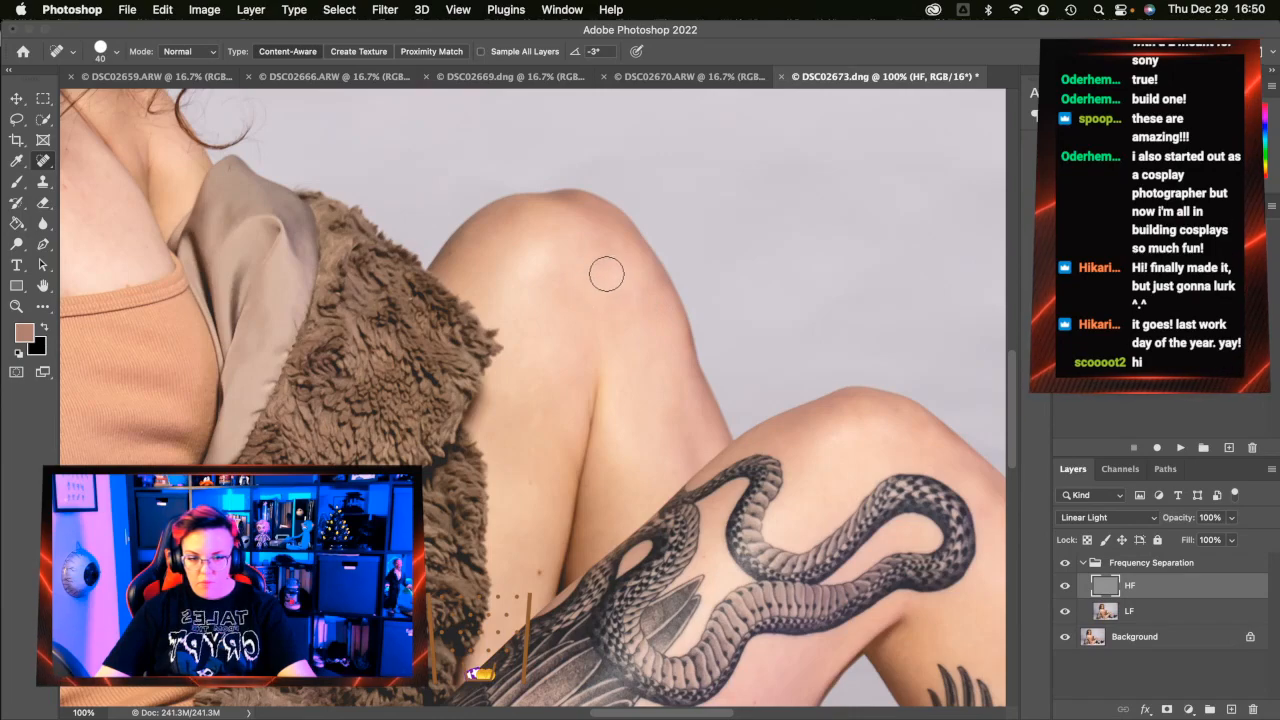
{"action": "left_click", "coordinate": [566, 300]}
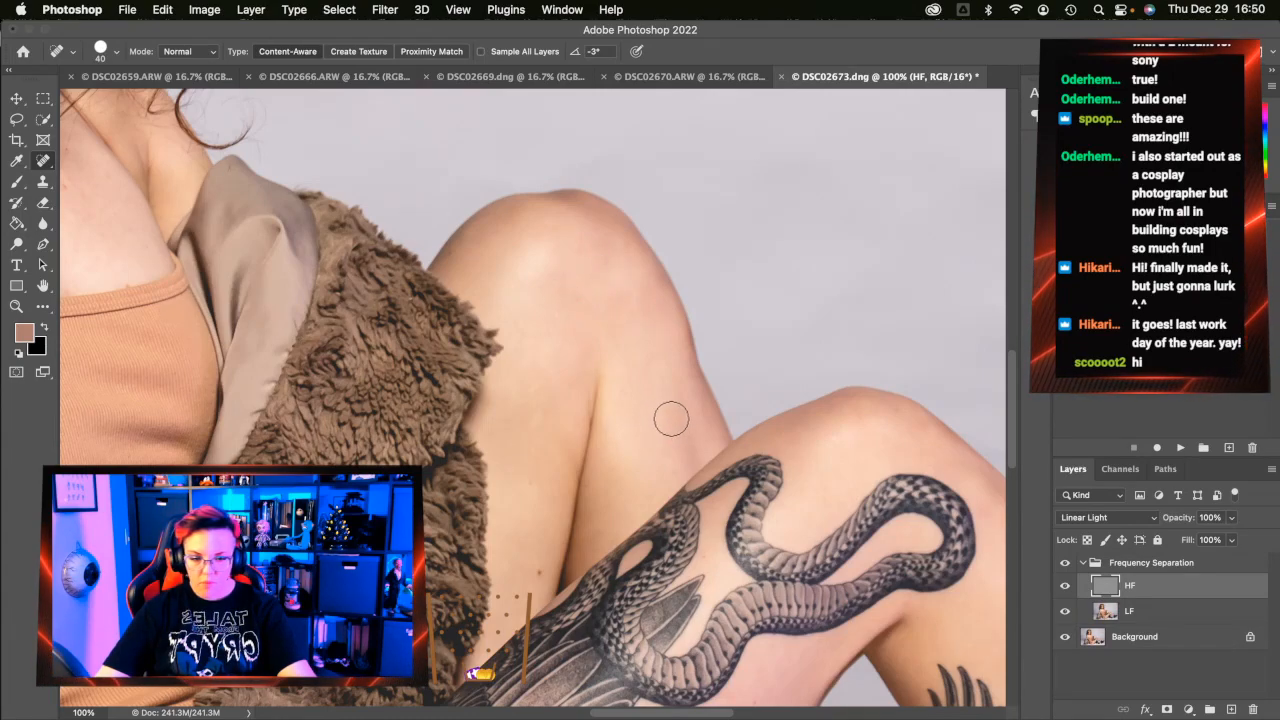
{"action": "left_click", "coordinate": [663, 358]}
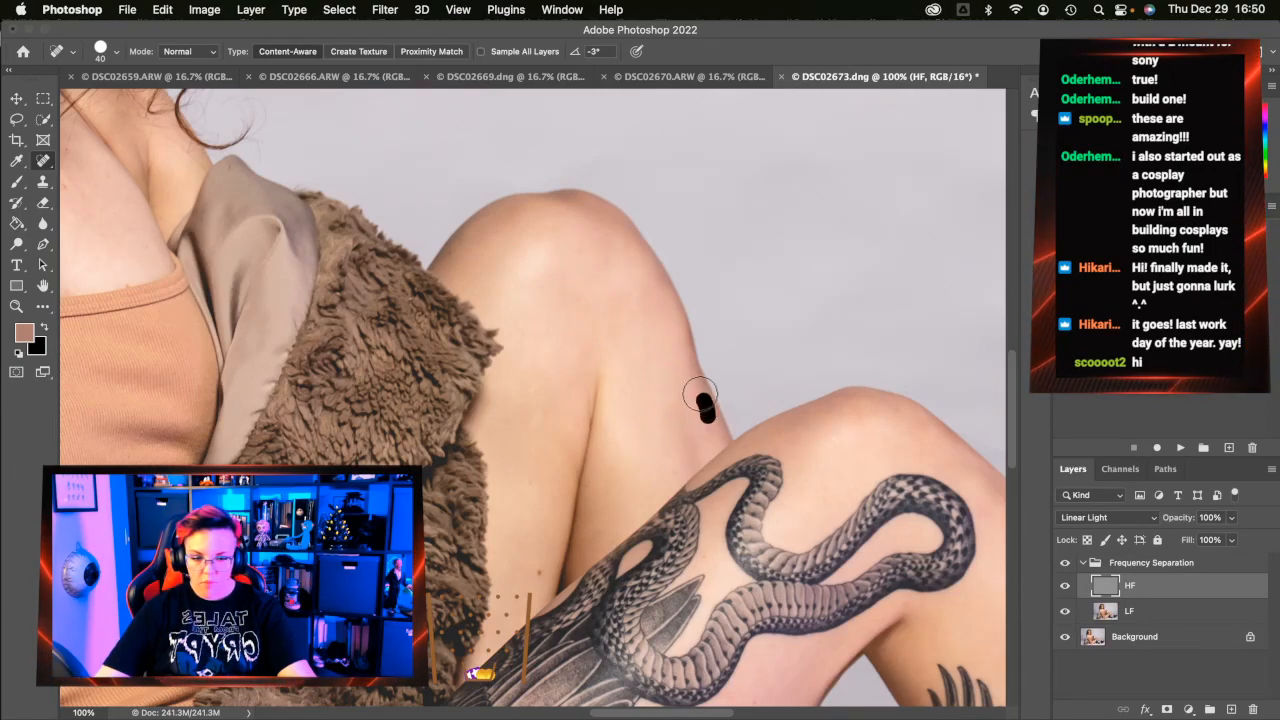
{"action": "left_click", "coordinate": [617, 278]}
{"action": "left_click", "coordinate": [632, 252]}
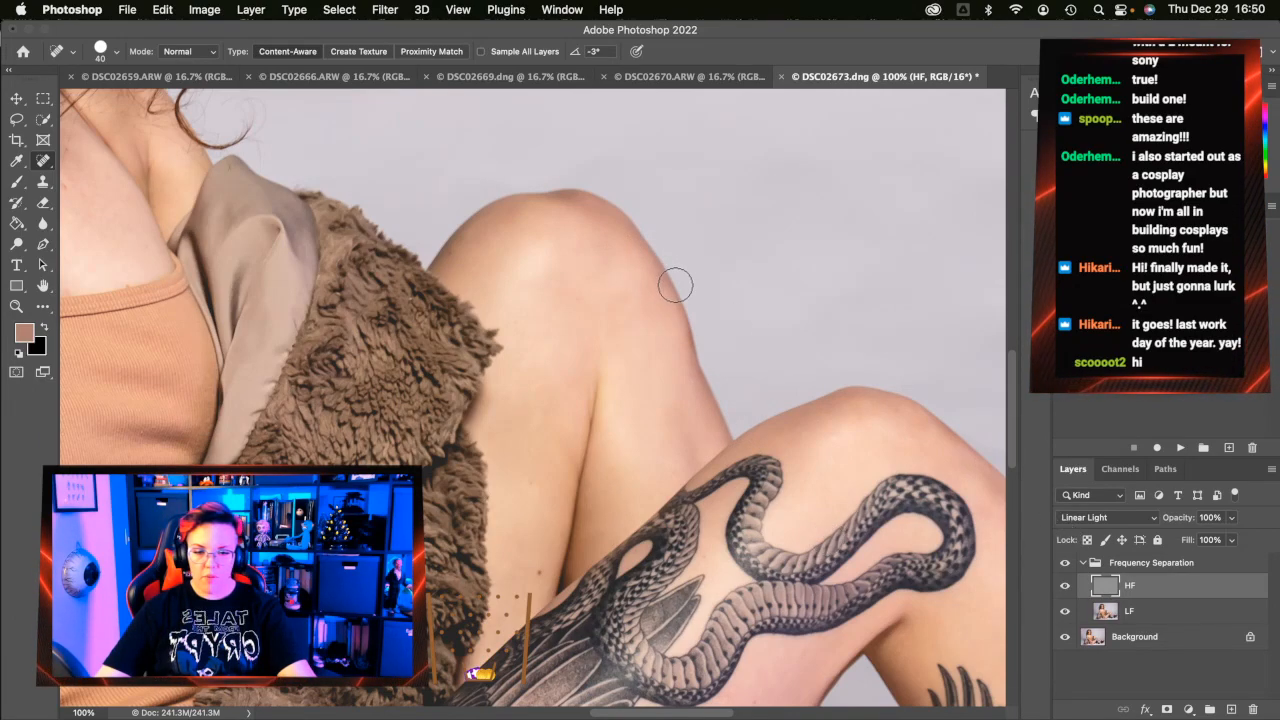
{"action": "left_click", "coordinate": [1066, 564]}
{"action": "left_click", "coordinate": [1064, 563]}
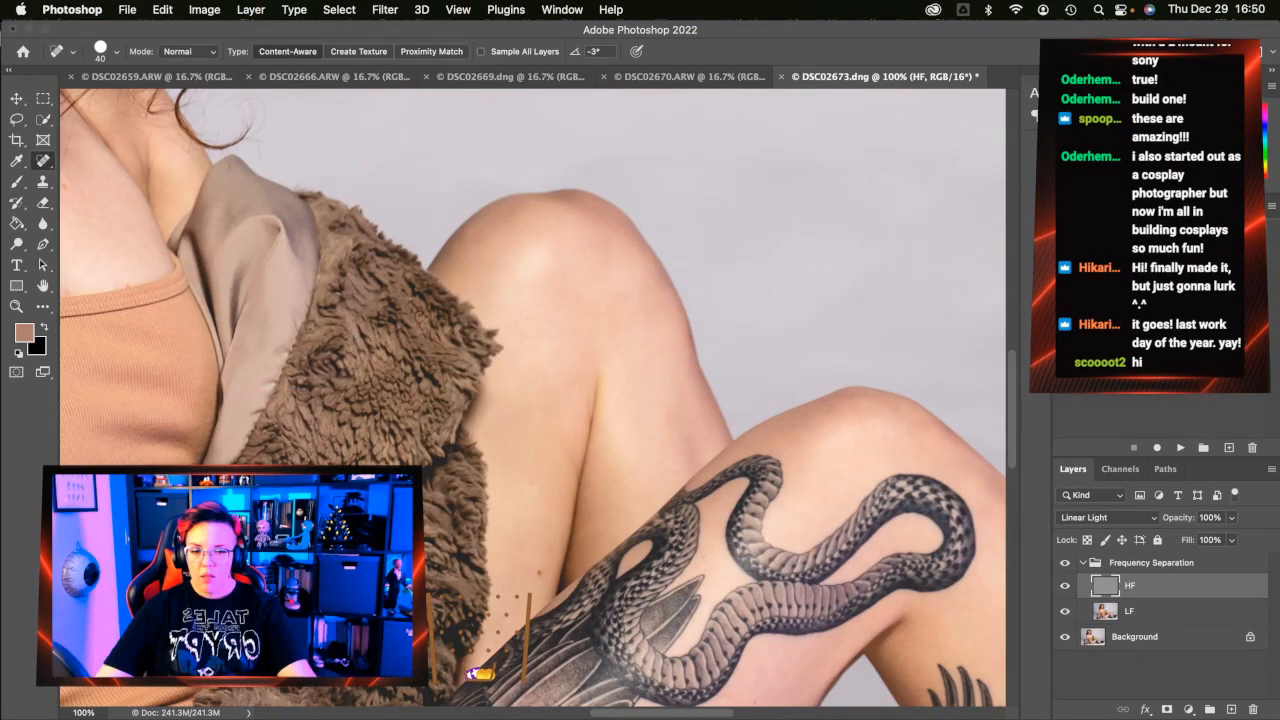
Fit the whole photo in the window and make the LF layer active
{"action": "left_click", "coordinate": [17, 307]}
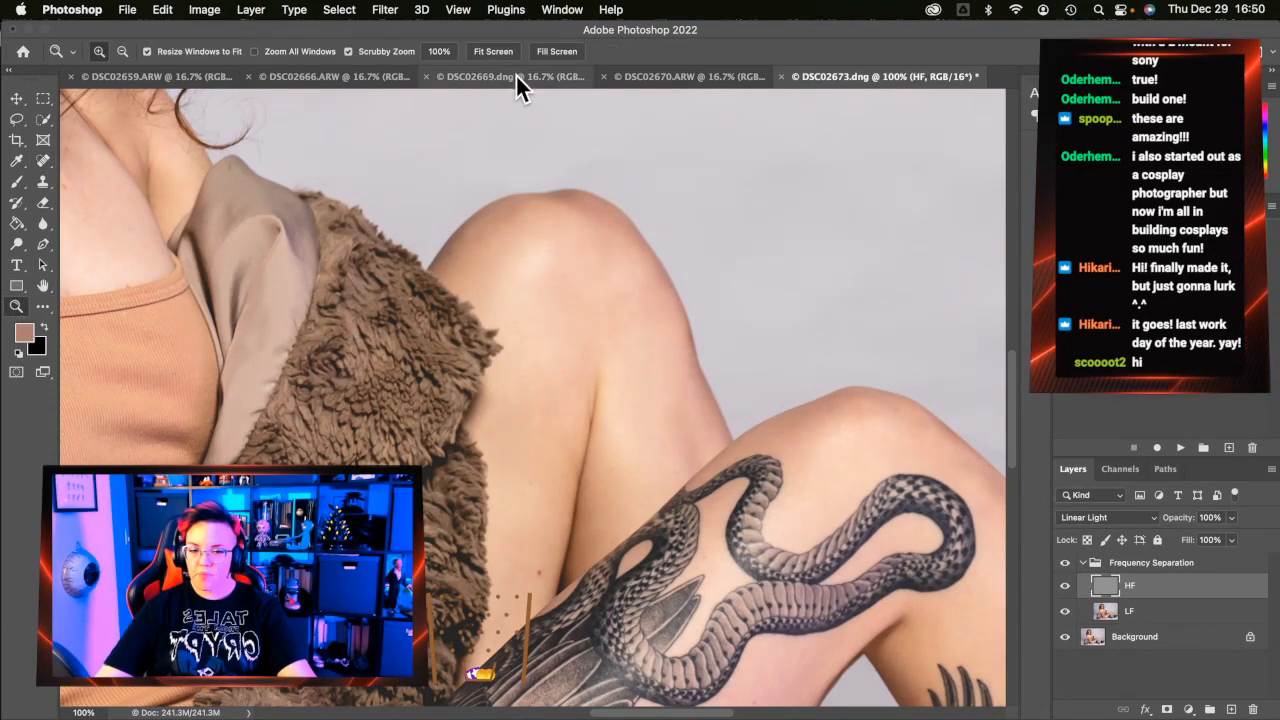
{"action": "left_click", "coordinate": [496, 52]}
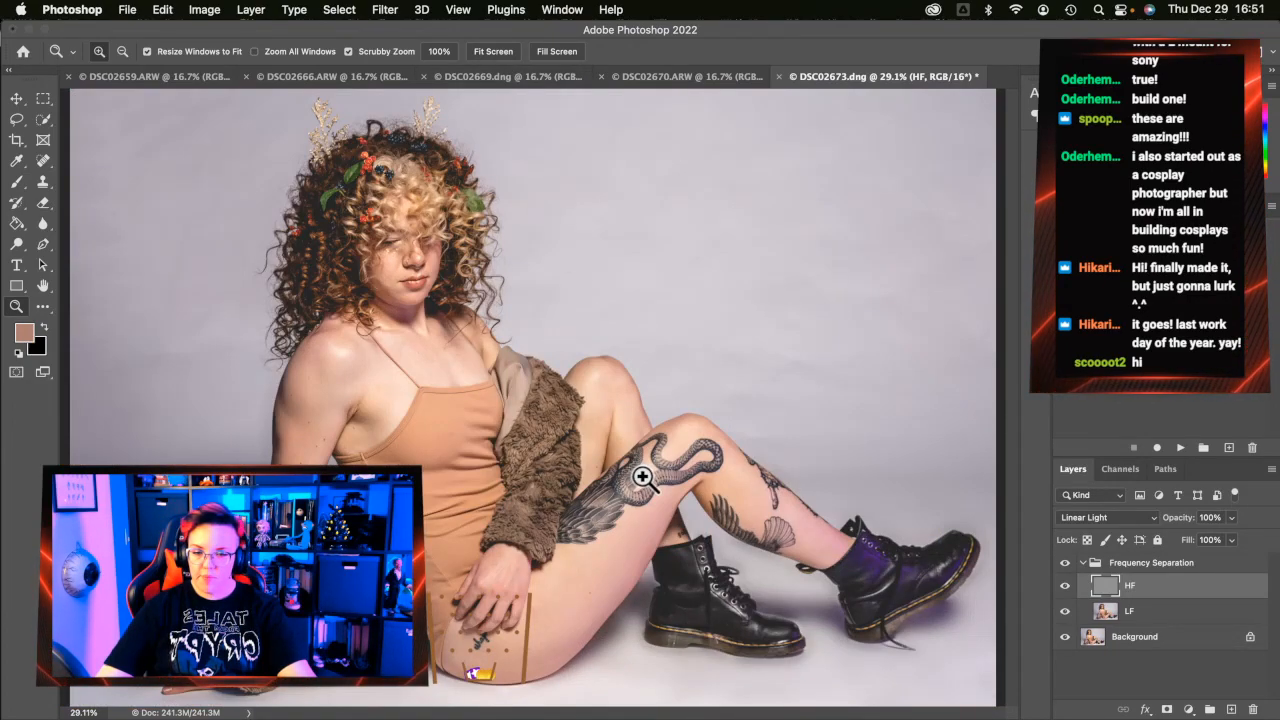
{"action": "left_click", "coordinate": [1135, 610]}
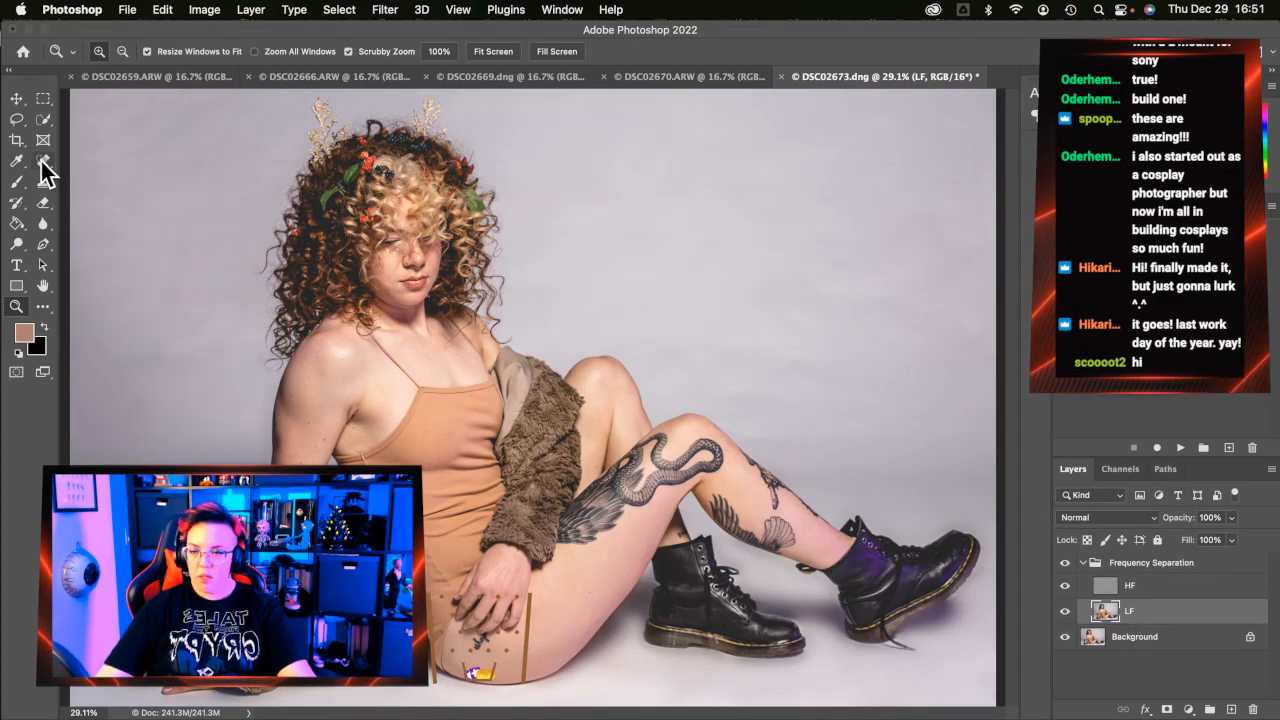
Lasso the grey backdrop between her hair and the right edge, redrawing after one discarded attempt
{"action": "left_click", "coordinate": [16, 118]}
{"action": "mouse_move", "coordinate": [998, 155]}
{"action": "left_mouse_down"}
{"action": "mouse_move", "coordinate": [691, 211]}
{"action": "mouse_move", "coordinate": [627, 237]}
{"action": "mouse_move", "coordinate": [591, 316]}
{"action": "mouse_move", "coordinate": [659, 400]}
{"action": "mouse_move", "coordinate": [720, 411]}
{"action": "mouse_move", "coordinate": [754, 446]}
{"action": "mouse_move", "coordinate": [806, 460]}
{"action": "mouse_move", "coordinate": [987, 453]}
{"action": "mouse_move", "coordinate": [1111, 449]}
{"action": "left_mouse_up"}
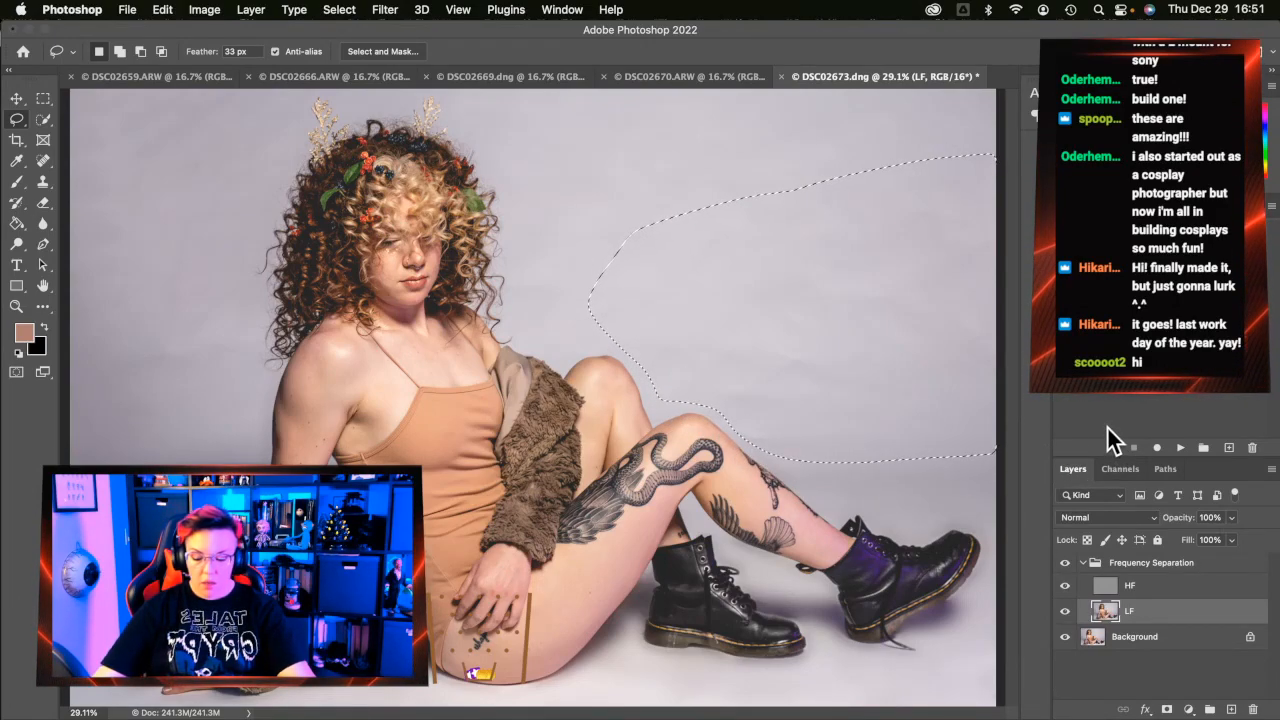
{"action": "key", "text": "super+d"}
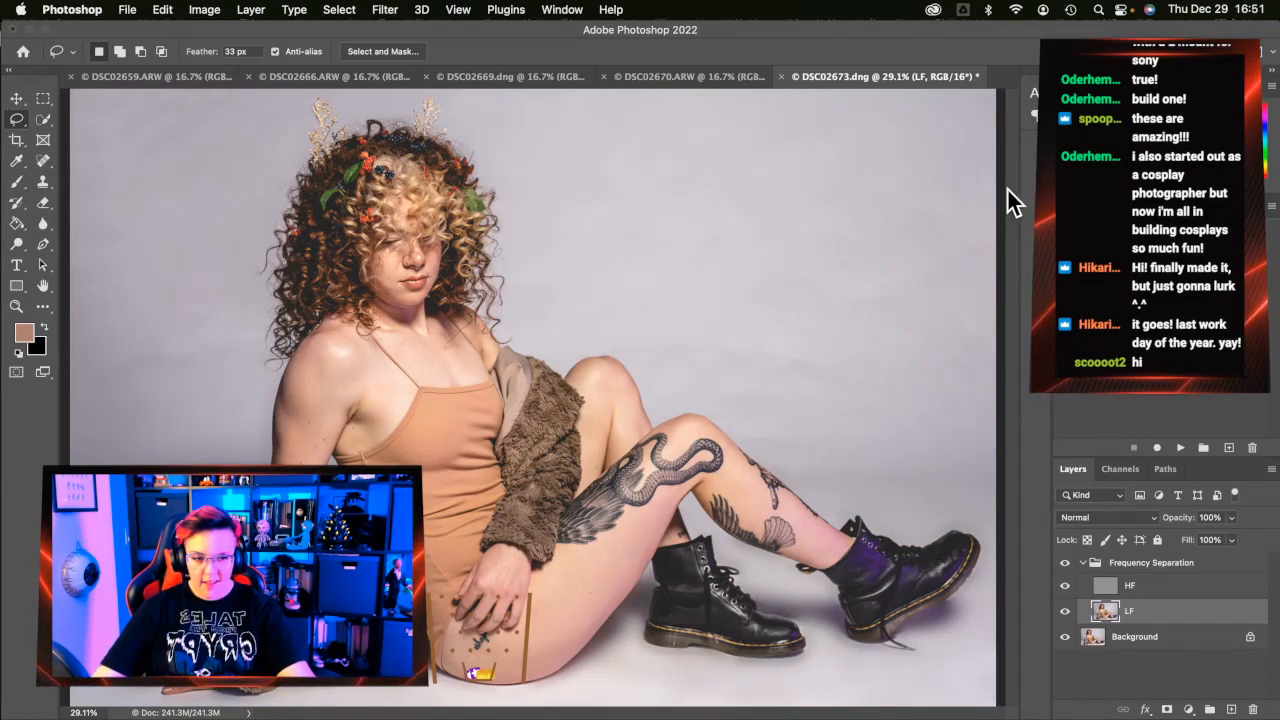
{"action": "mouse_move", "coordinate": [1012, 188]}
{"action": "left_mouse_down"}
{"action": "mouse_move", "coordinate": [623, 189]}
{"action": "mouse_move", "coordinate": [558, 225]}
{"action": "mouse_move", "coordinate": [528, 258]}
{"action": "mouse_move", "coordinate": [521, 293]}
{"action": "mouse_move", "coordinate": [538, 360]}
{"action": "mouse_move", "coordinate": [567, 367]}
{"action": "mouse_move", "coordinate": [615, 335]}
{"action": "left_mouse_up"}
{"action": "mouse_move", "coordinate": [1018, 190]}
{"action": "left_mouse_down"}
{"action": "mouse_move", "coordinate": [899, 160]}
{"action": "mouse_move", "coordinate": [541, 182]}
{"action": "mouse_move", "coordinate": [485, 213]}
{"action": "mouse_move", "coordinate": [972, 183]}
{"action": "mouse_move", "coordinate": [509, 188]}
{"action": "mouse_move", "coordinate": [523, 318]}
{"action": "mouse_move", "coordinate": [560, 359]}
{"action": "mouse_move", "coordinate": [623, 353]}
{"action": "mouse_move", "coordinate": [656, 407]}
{"action": "mouse_move", "coordinate": [701, 403]}
{"action": "mouse_move", "coordinate": [772, 448]}
{"action": "mouse_move", "coordinate": [849, 465]}
{"action": "mouse_move", "coordinate": [1088, 446]}
{"action": "left_mouse_up"}
Blur the lassoed backdrop 50 px on LF, repeat the same blur on HF, then deselect
{"action": "key", "text": "alt+super+f"}
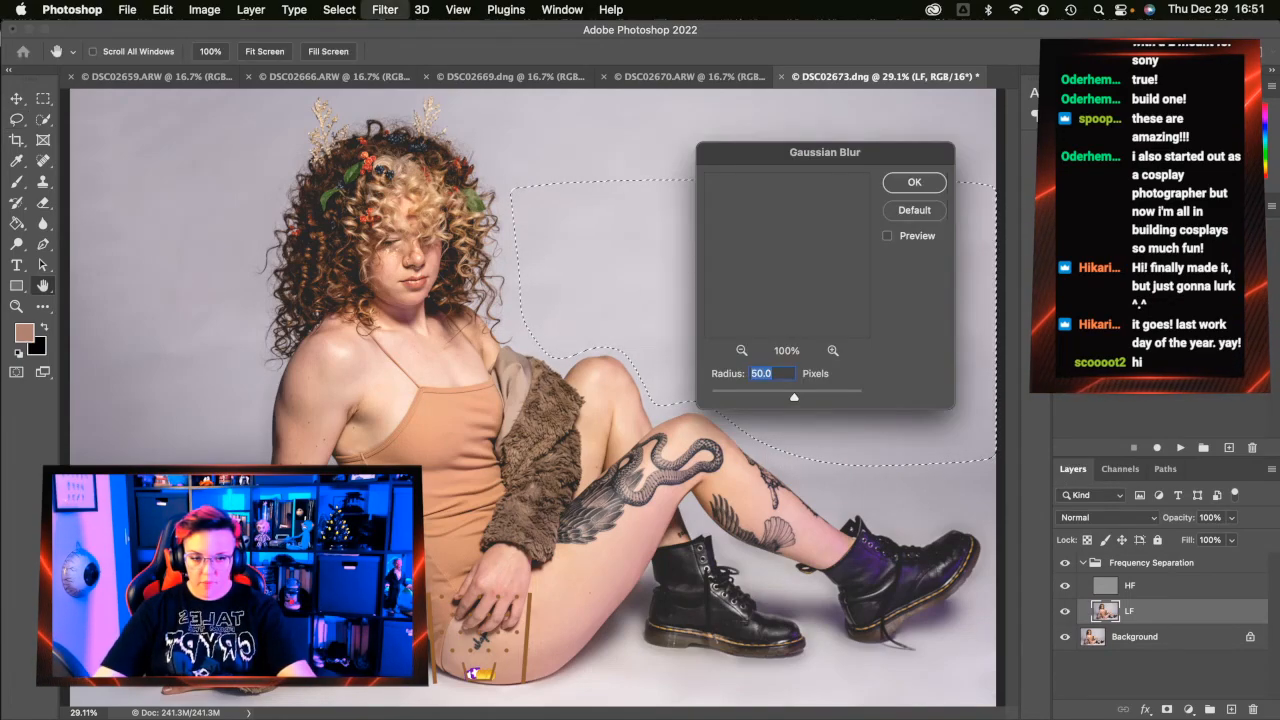
{"action": "key", "text": "Return"}
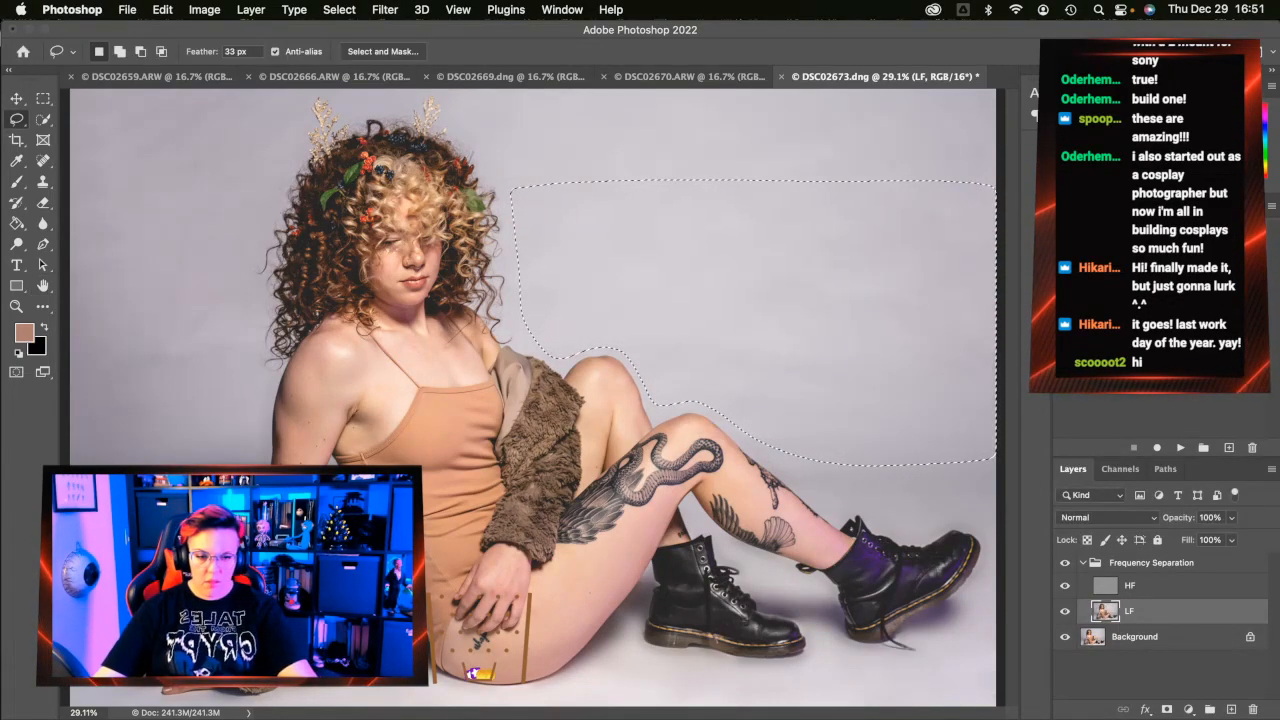
{"action": "left_click", "coordinate": [1205, 590]}
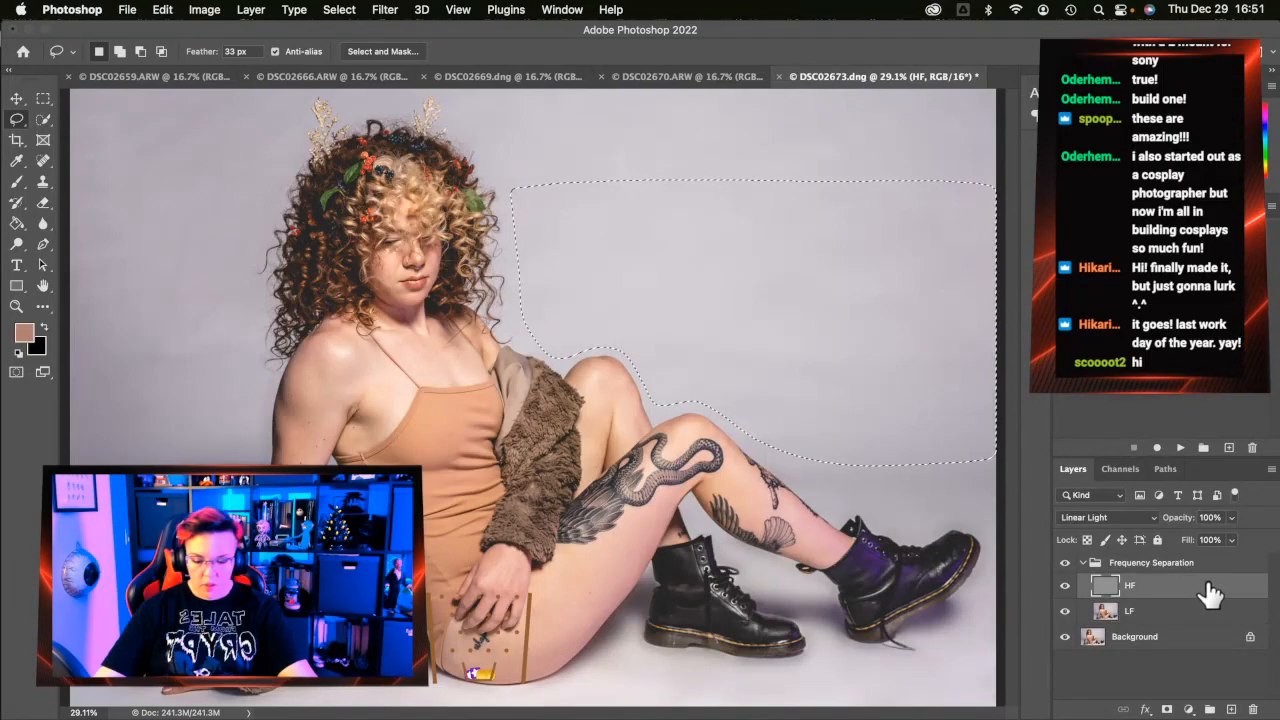
{"action": "key", "text": "alt+super+f"}
{"action": "key", "text": "Return"}
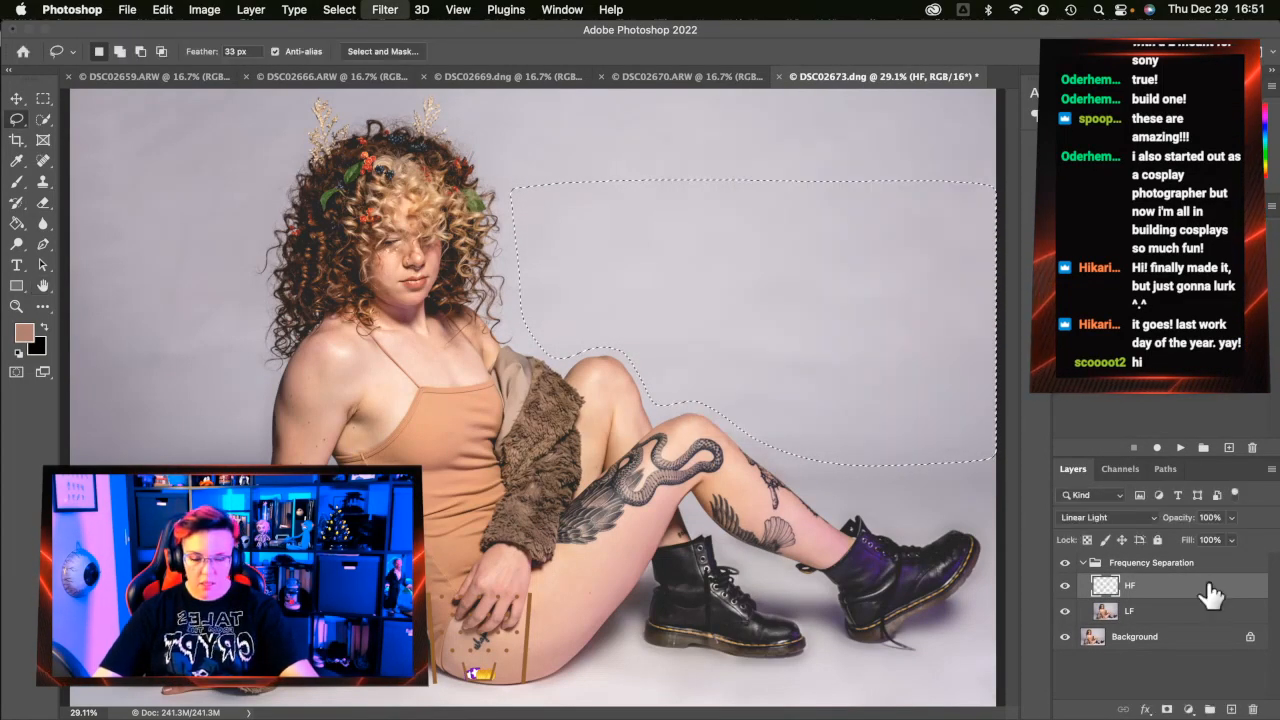
{"action": "key", "text": "super+d"}
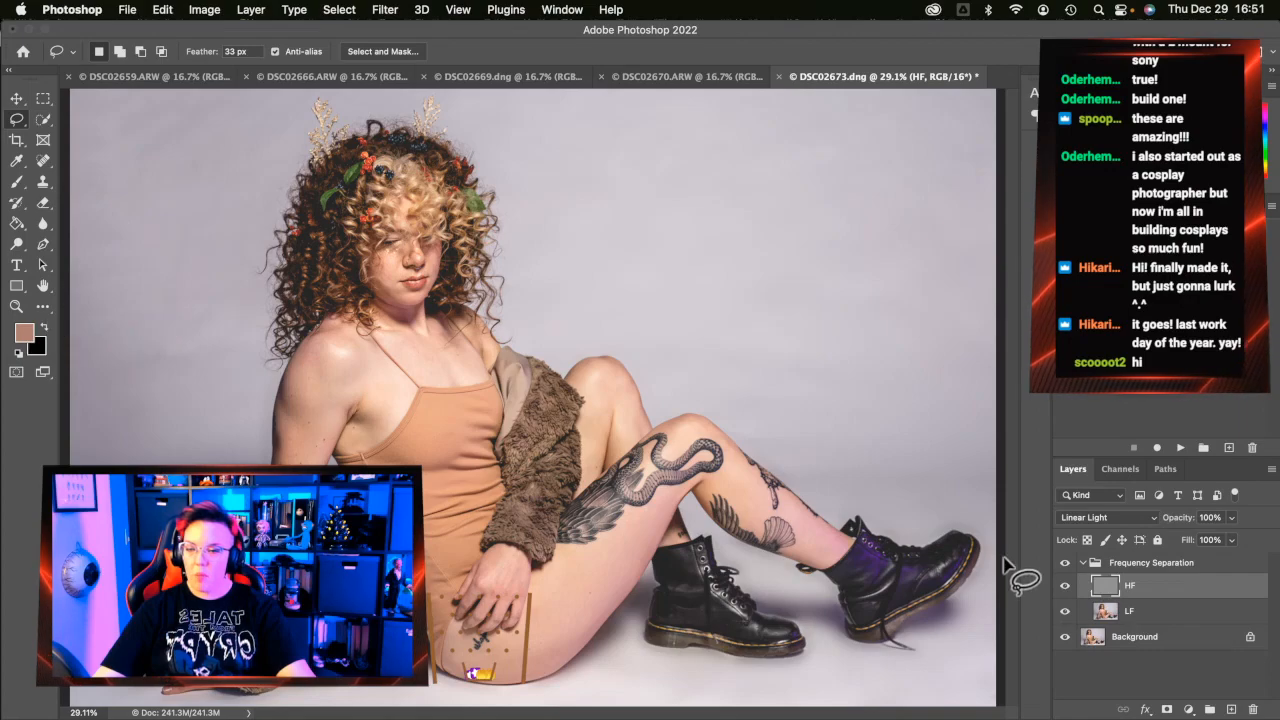
Flatten DSC02673, close it with Save, and return to Lightroom Classic
{"action": "right_click", "coordinate": [1167, 654]}
{"action": "left_click", "coordinate": [1147, 658]}
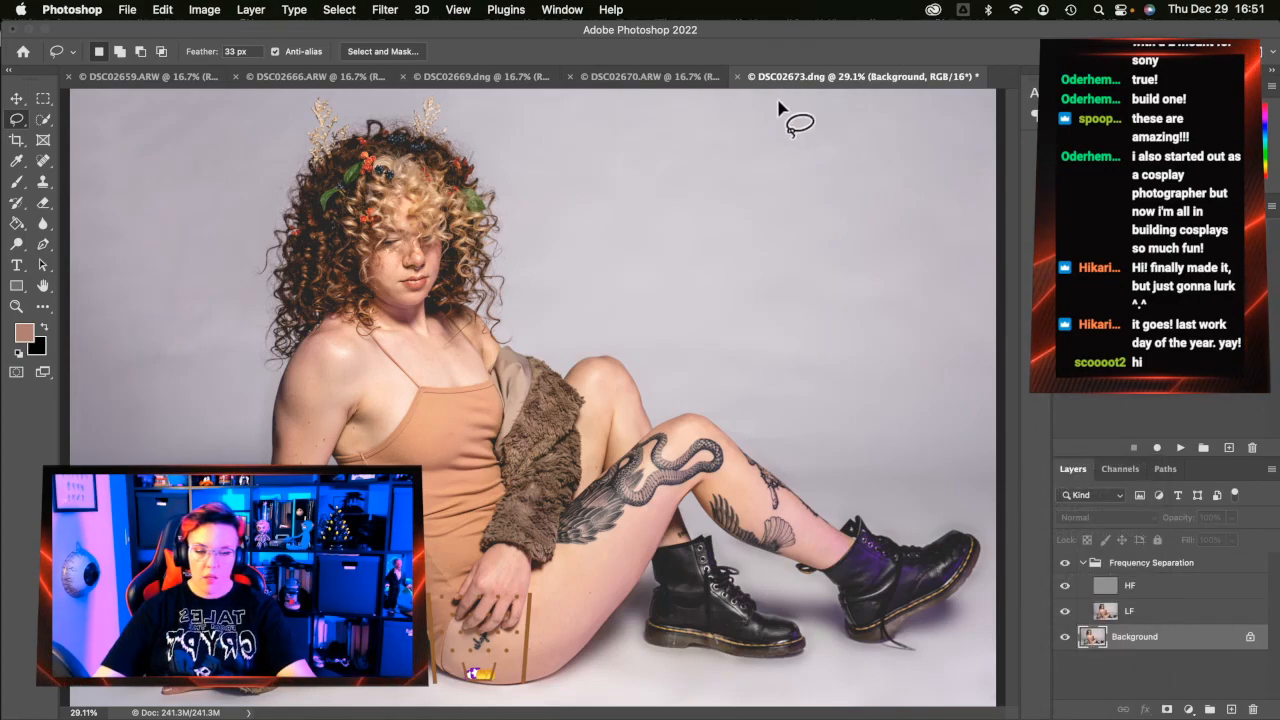
{"action": "left_click", "coordinate": [797, 76]}
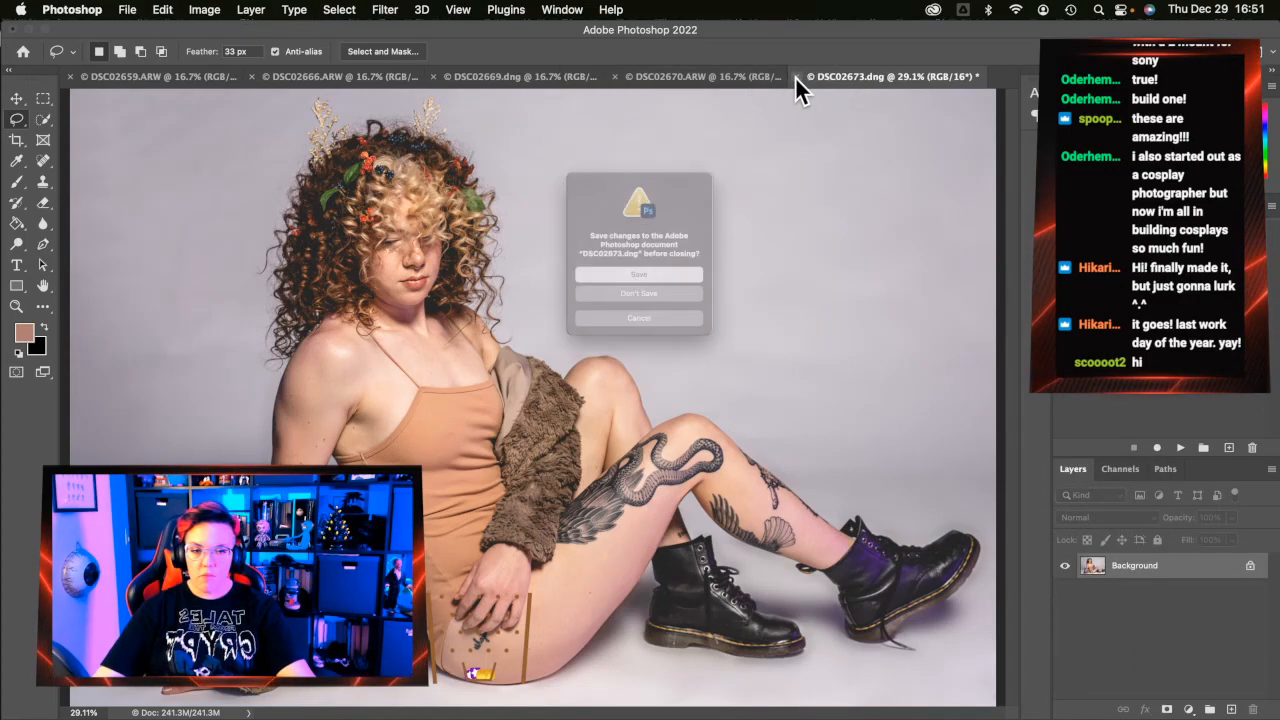
{"action": "left_click", "coordinate": [703, 285]}
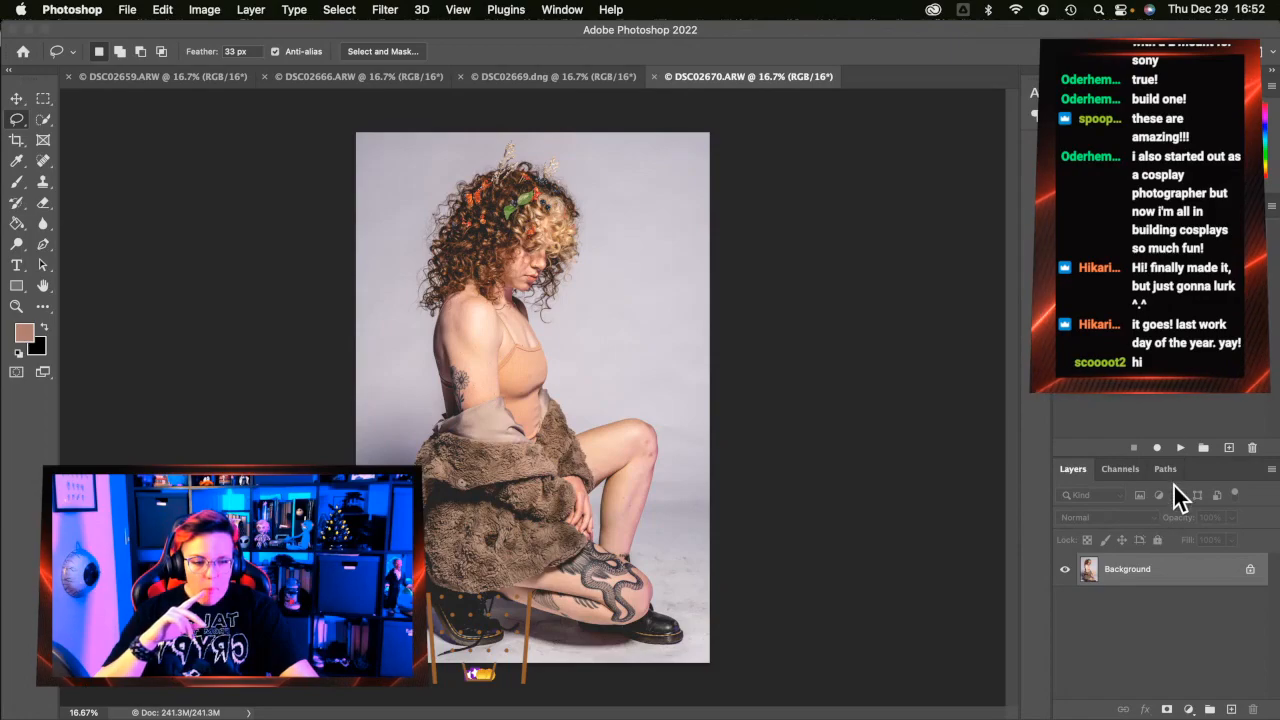
{"action": "left_click", "coordinate": [16, 306]}
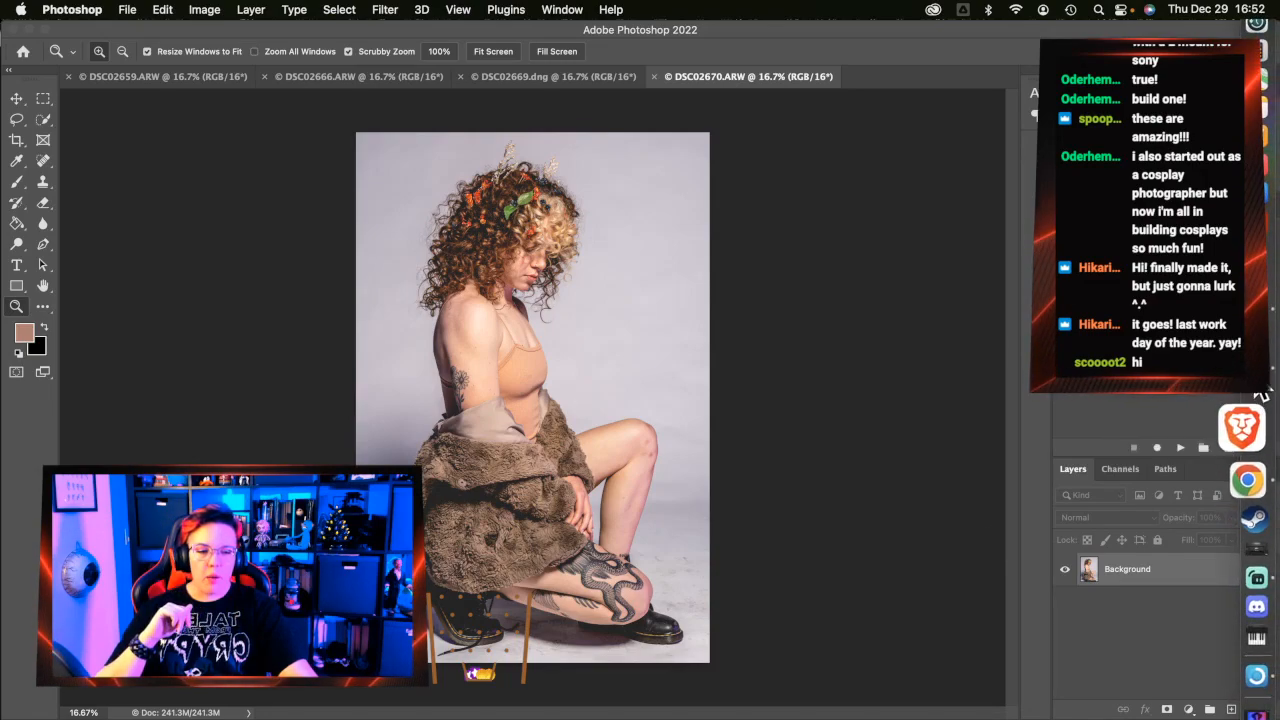
{"action": "left_click", "coordinate": [1262, 396]}
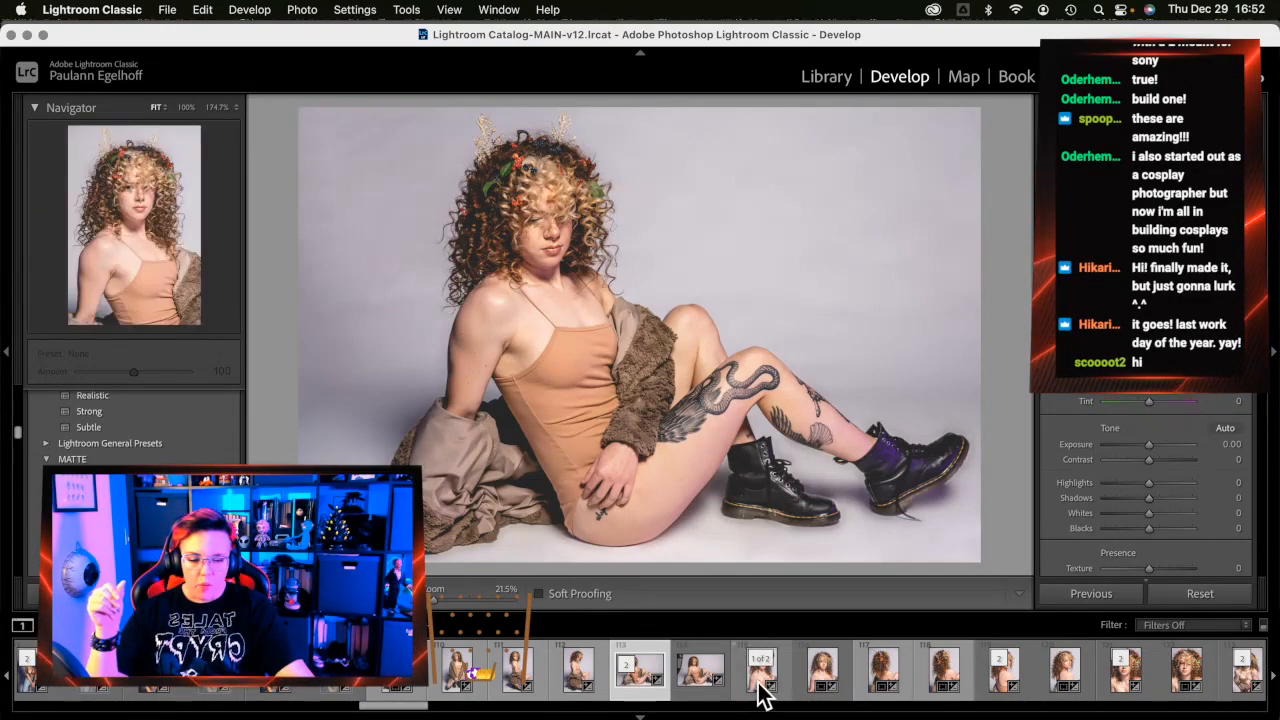
Browse the filmstrip past the blonde, close-up 164 and full-body 173 shots to load the flower-crown portrait
{"action": "scroll", "coordinate": [760, 670], "scroll_direction": "down", "scroll_amount": 10}
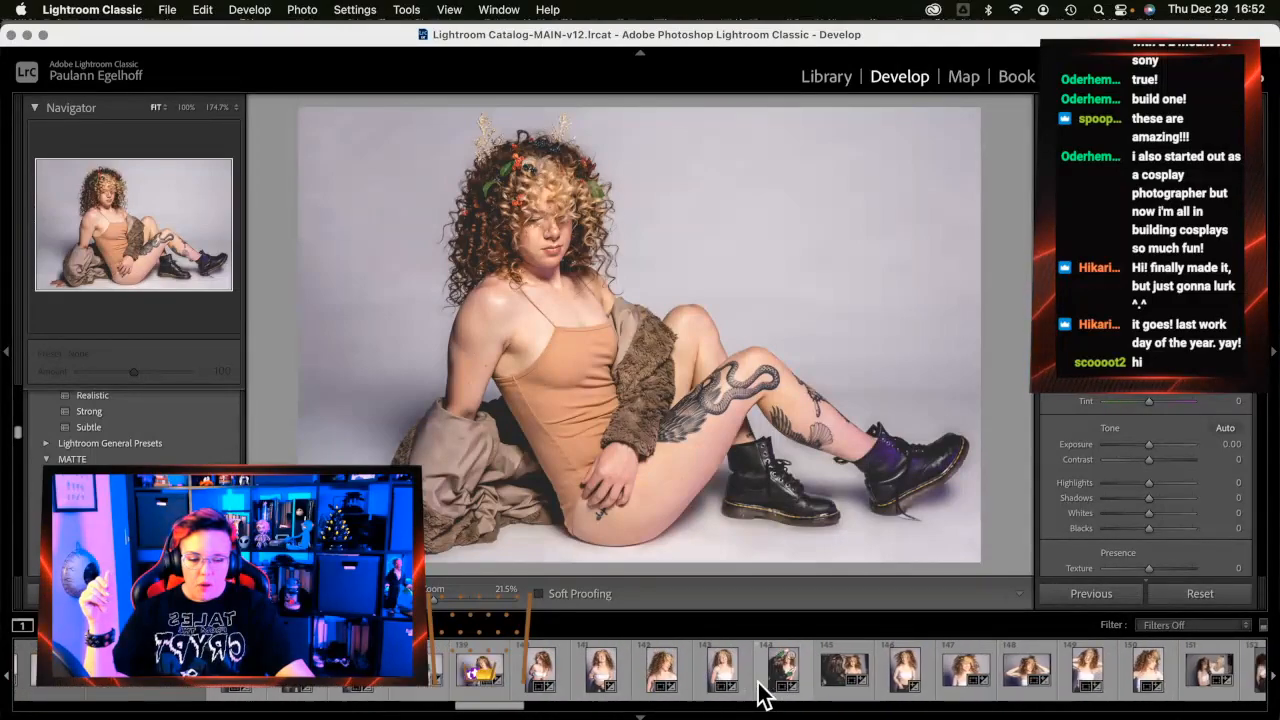
{"action": "scroll", "coordinate": [760, 670], "scroll_direction": "down", "scroll_amount": 8}
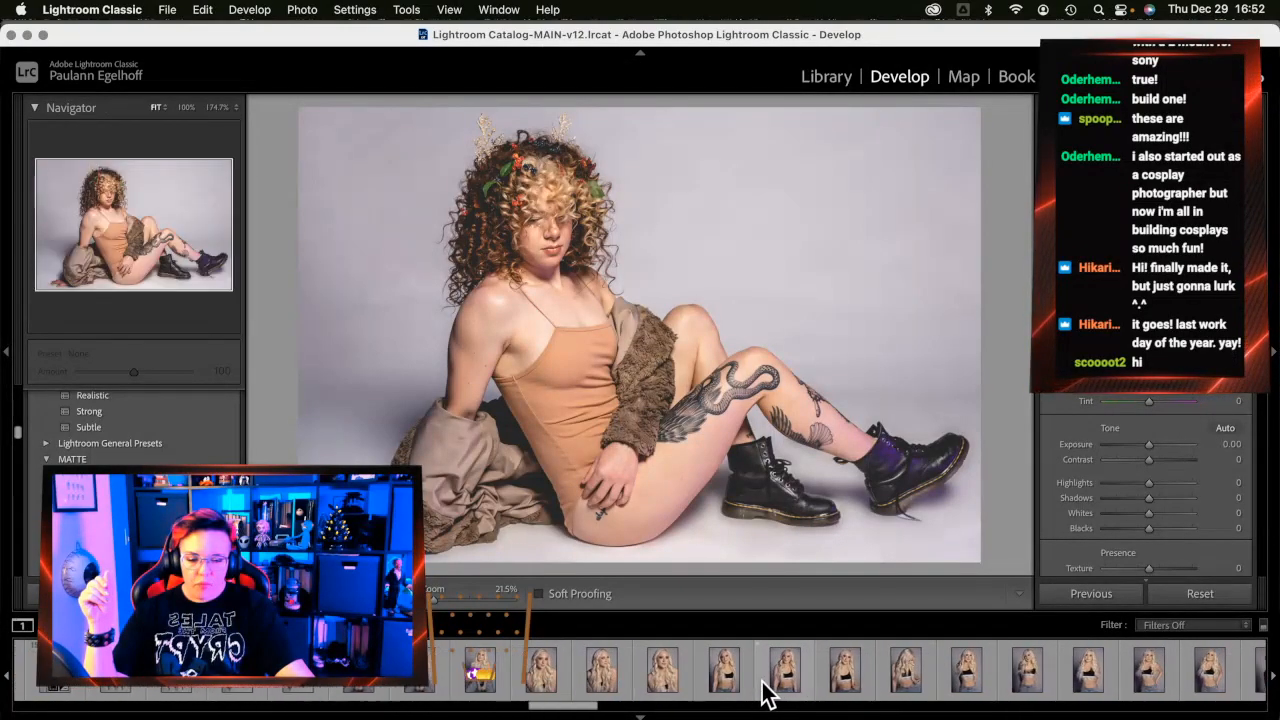
{"action": "left_click", "coordinate": [729, 679]}
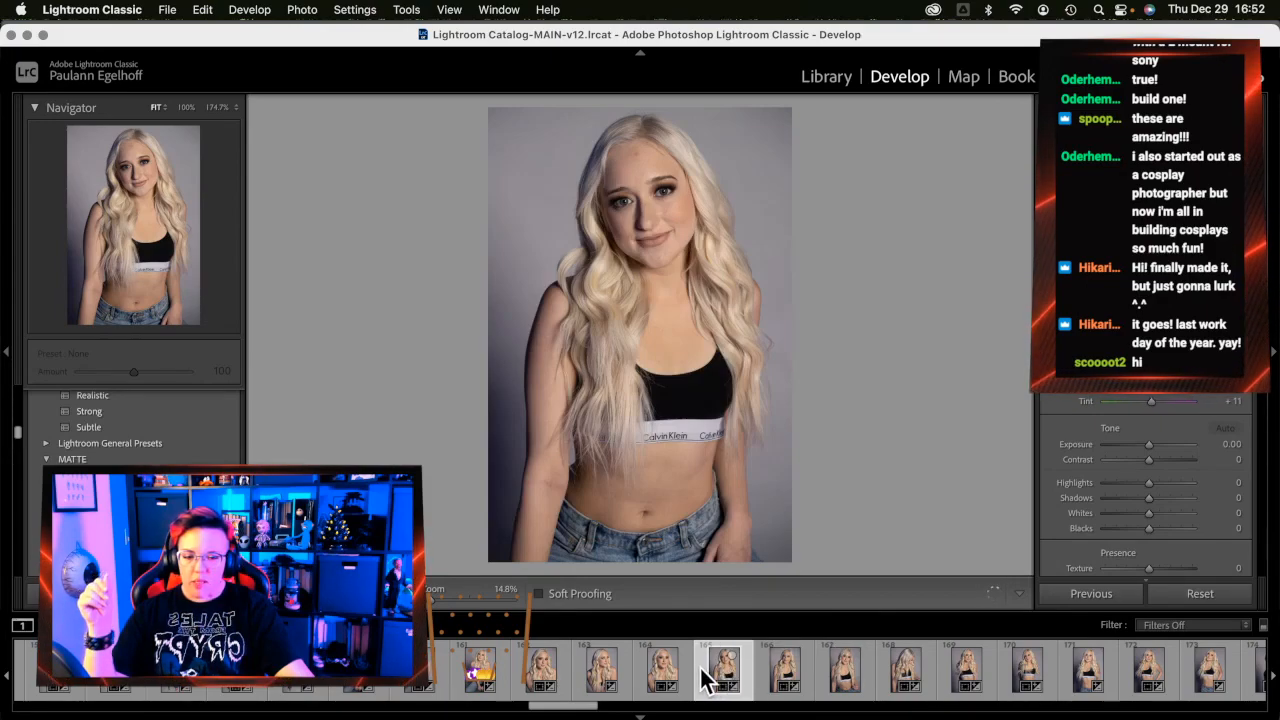
{"action": "left_click", "coordinate": [668, 672]}
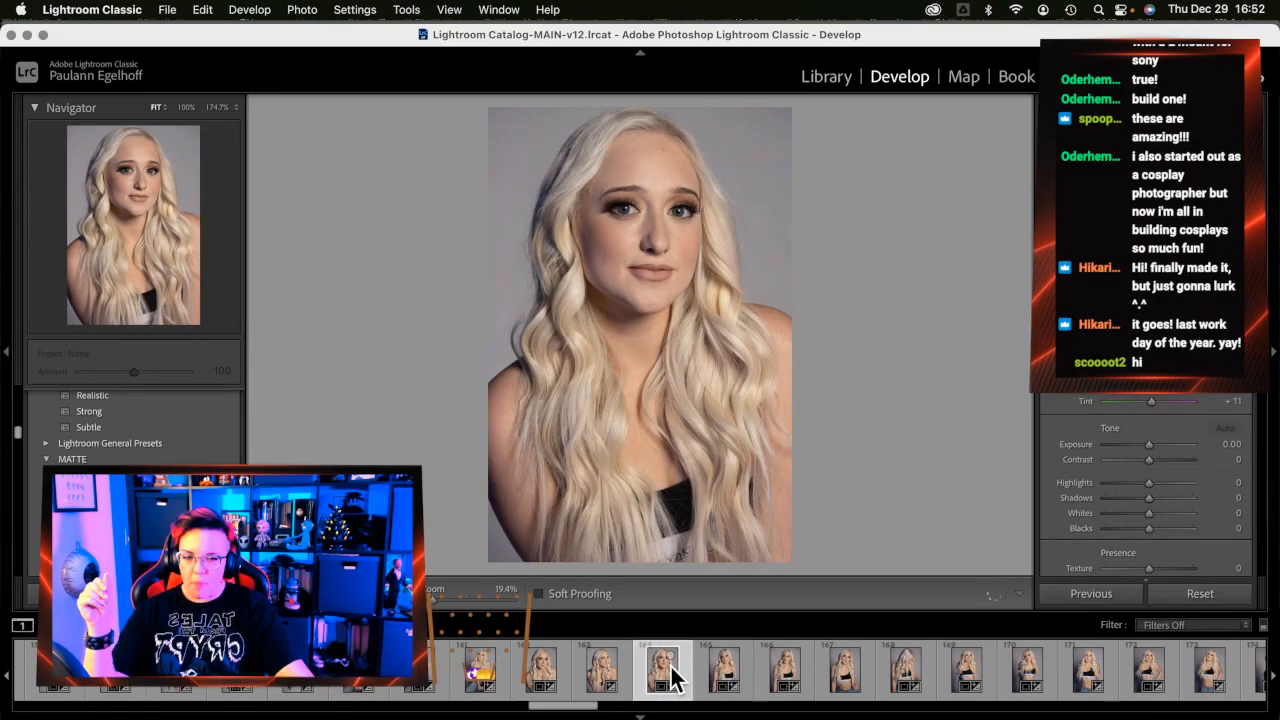
{"action": "scroll", "coordinate": [1035, 688], "scroll_direction": "down", "scroll_amount": 5}
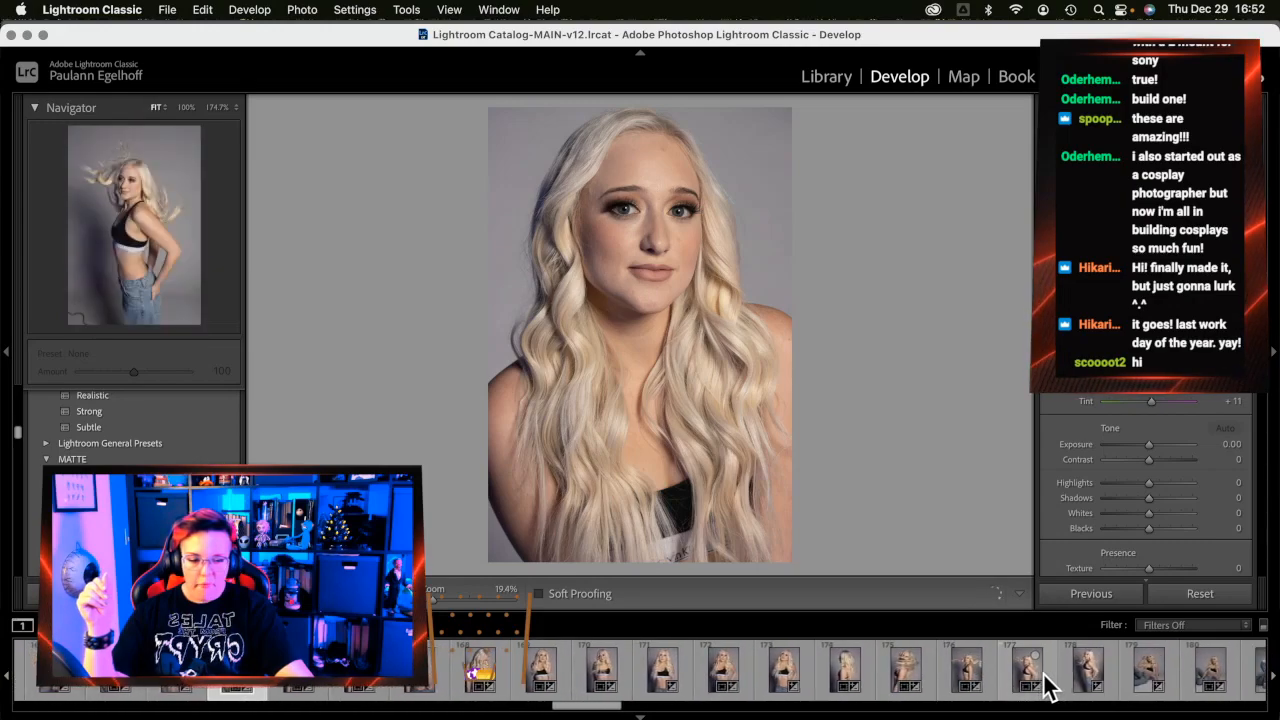
{"action": "left_click", "coordinate": [705, 680]}
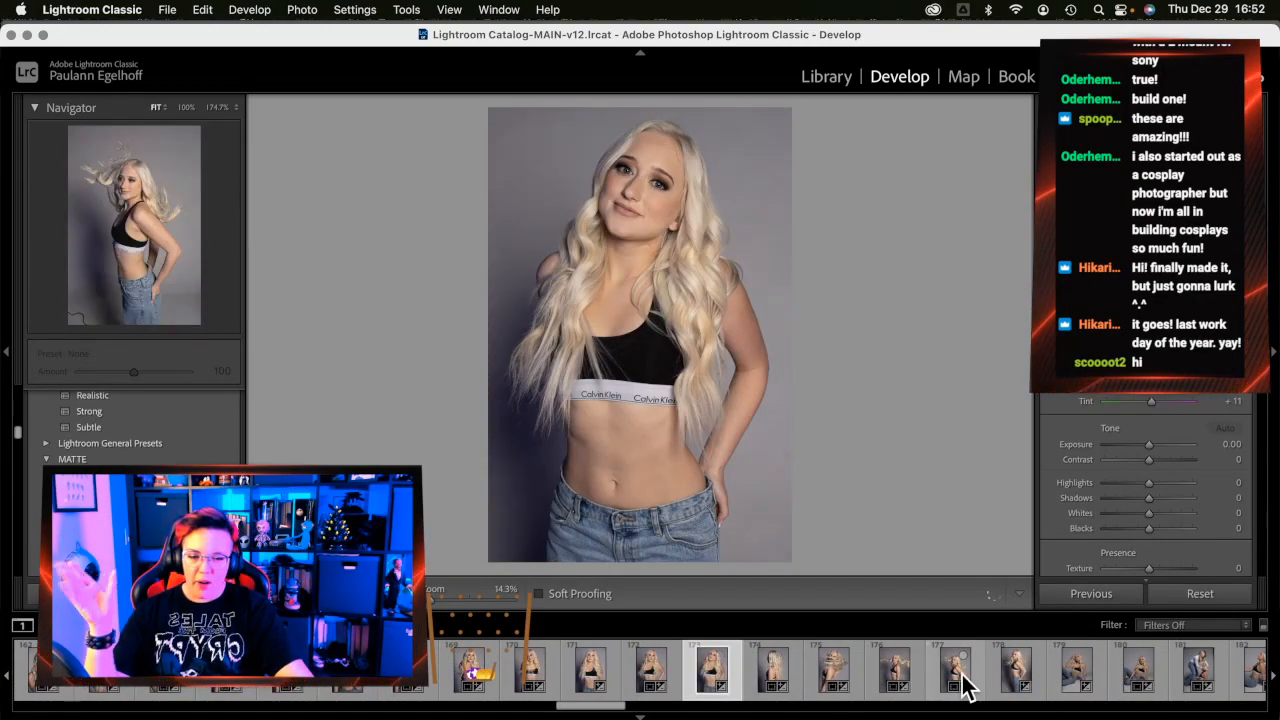
{"action": "scroll", "coordinate": [962, 686], "scroll_direction": "down", "scroll_amount": 10}
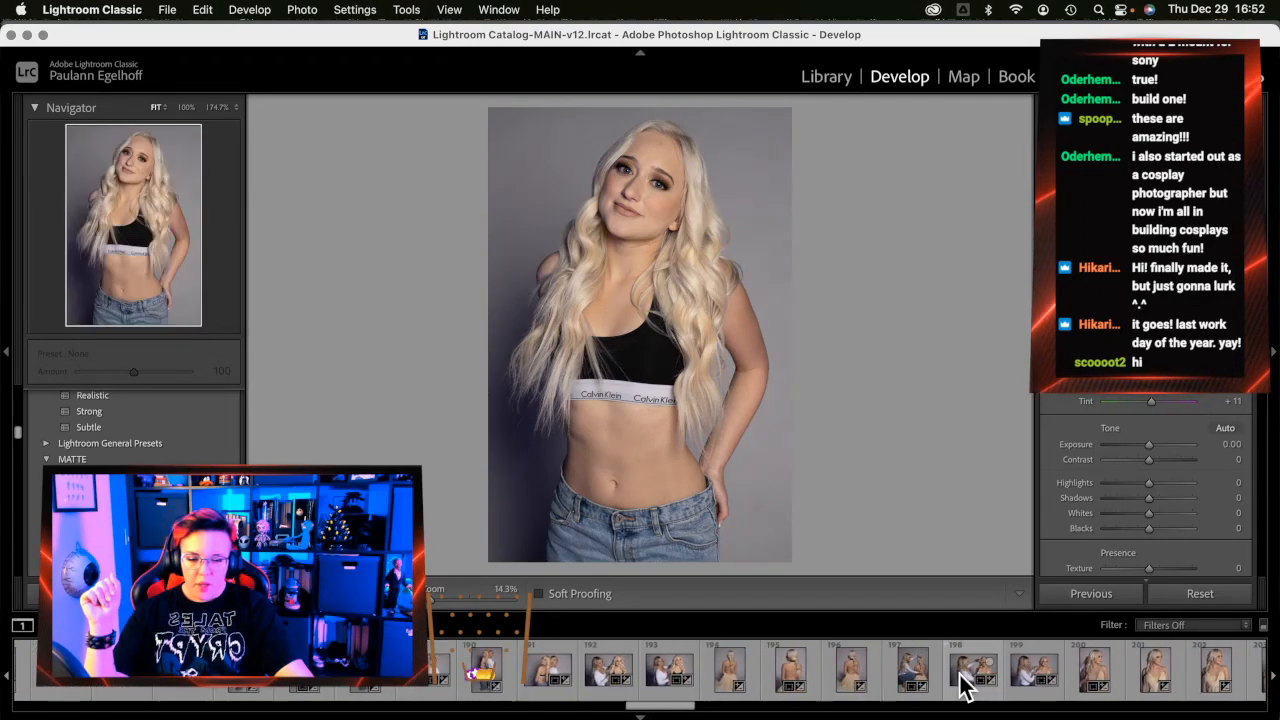
{"action": "scroll", "coordinate": [962, 686], "scroll_direction": "down", "scroll_amount": 5}
{"action": "scroll", "coordinate": [962, 686], "scroll_direction": "down", "scroll_amount": 8}
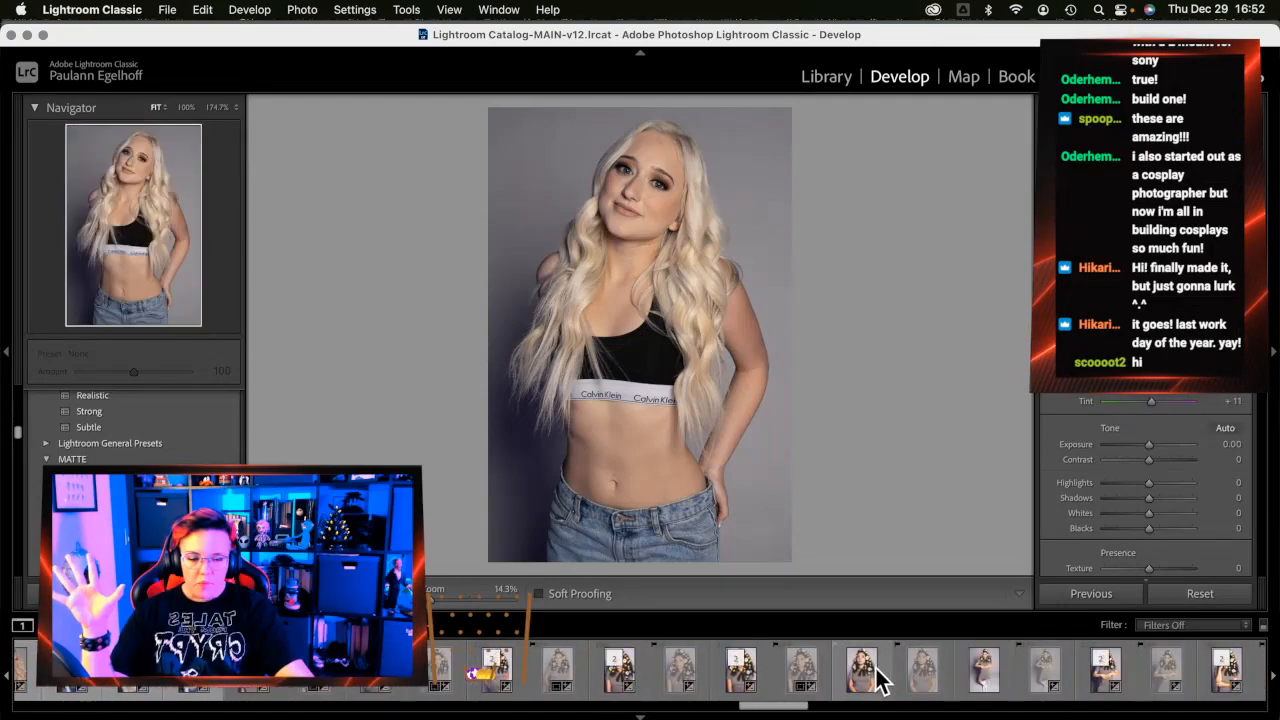
{"action": "left_click", "coordinate": [862, 676]}
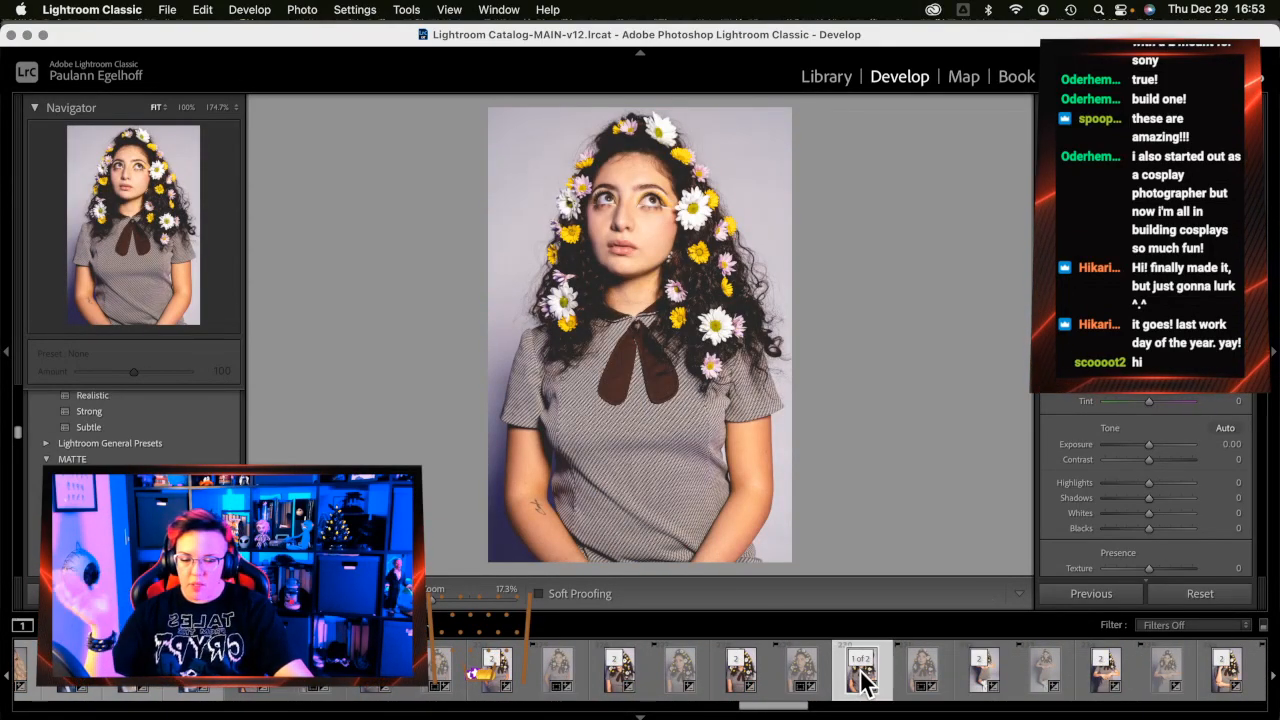
{"action": "scroll", "coordinate": [862, 678], "scroll_direction": "right", "scroll_amount": 6}
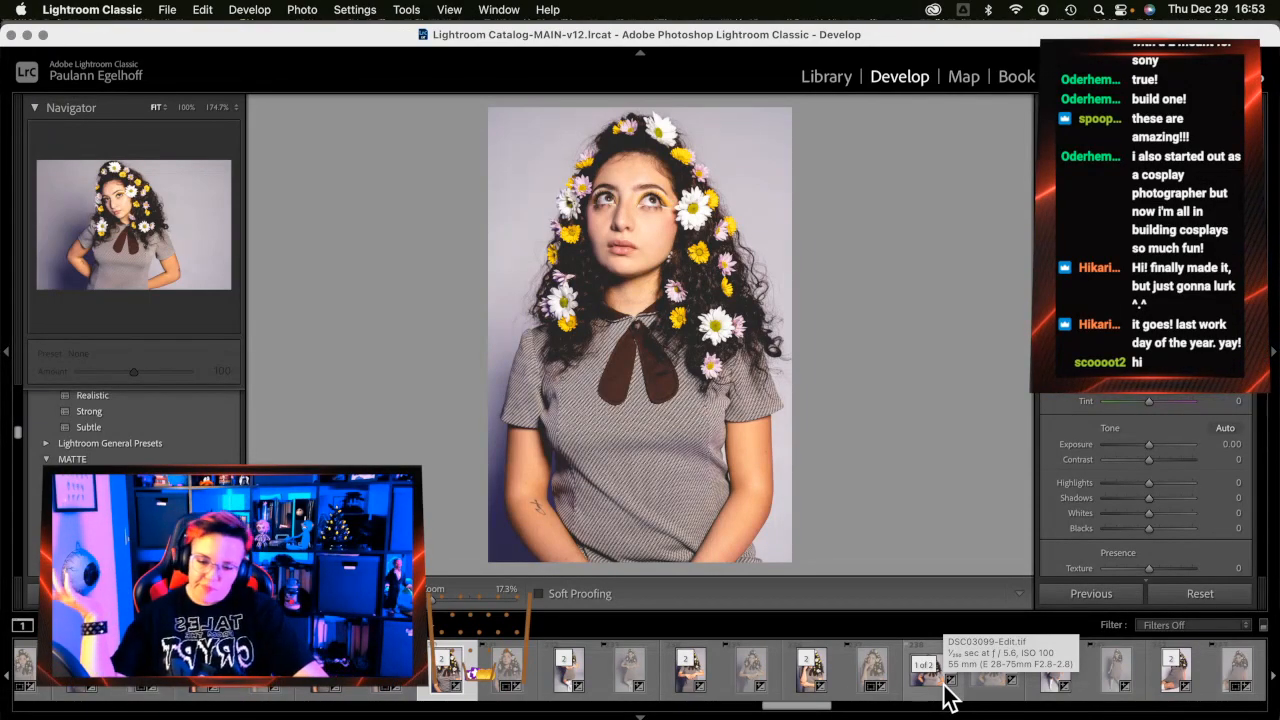
{"action": "scroll", "coordinate": [948, 698], "scroll_direction": "down", "scroll_amount": 5}
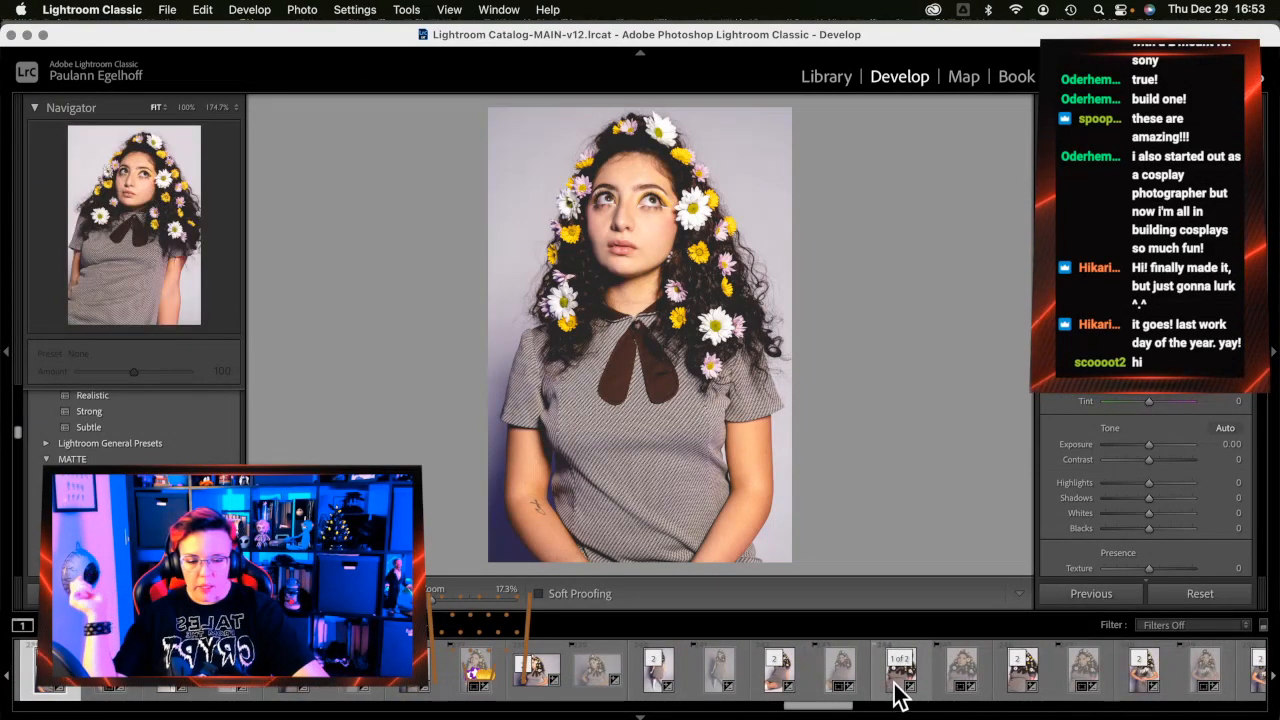
{"action": "scroll", "coordinate": [897, 697], "scroll_direction": "up", "scroll_amount": 5}
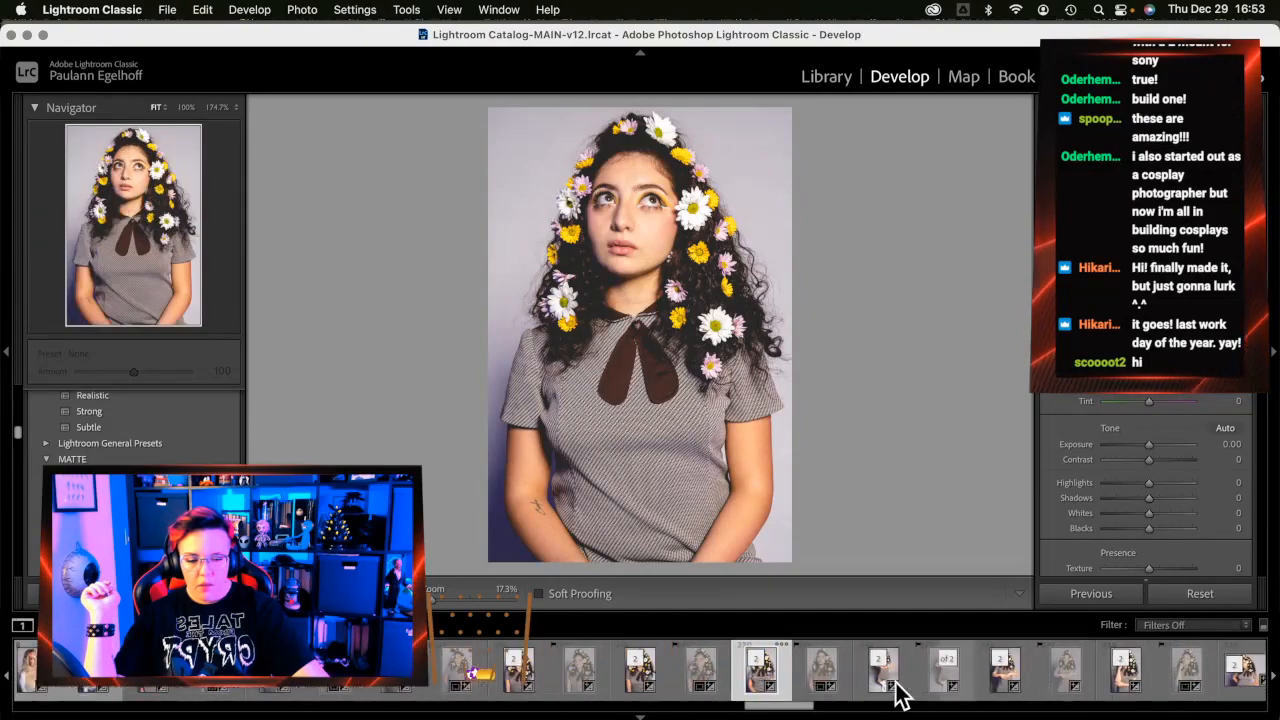
{"action": "scroll", "coordinate": [897, 697], "scroll_direction": "up", "scroll_amount": 5}
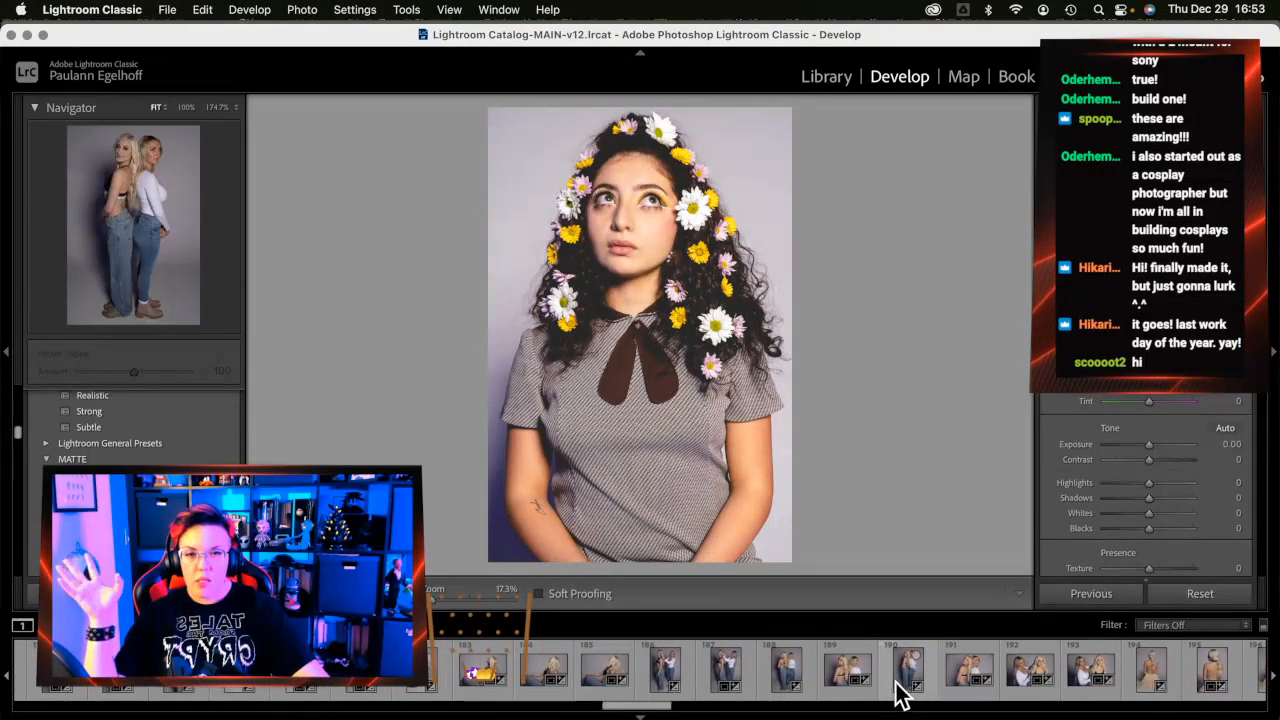
{"action": "scroll", "coordinate": [897, 697], "scroll_direction": "up", "scroll_amount": 6}
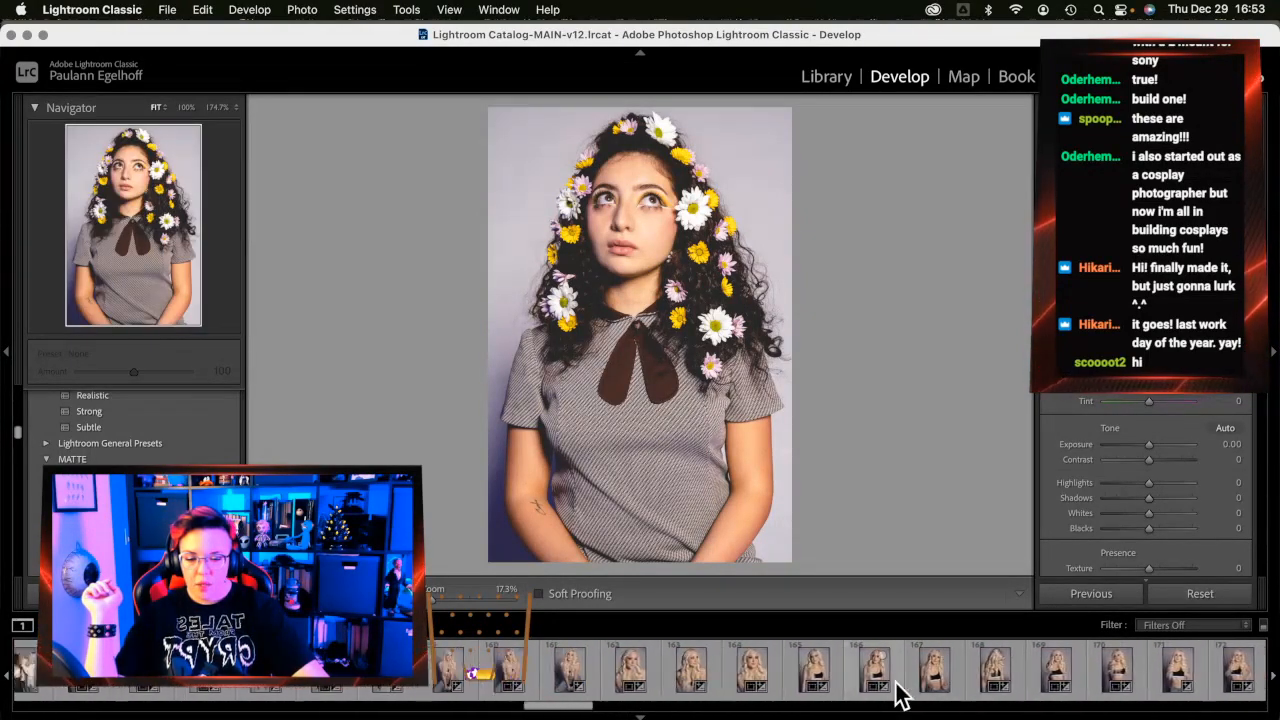
{"action": "scroll", "coordinate": [897, 697], "scroll_direction": "up", "scroll_amount": 6}
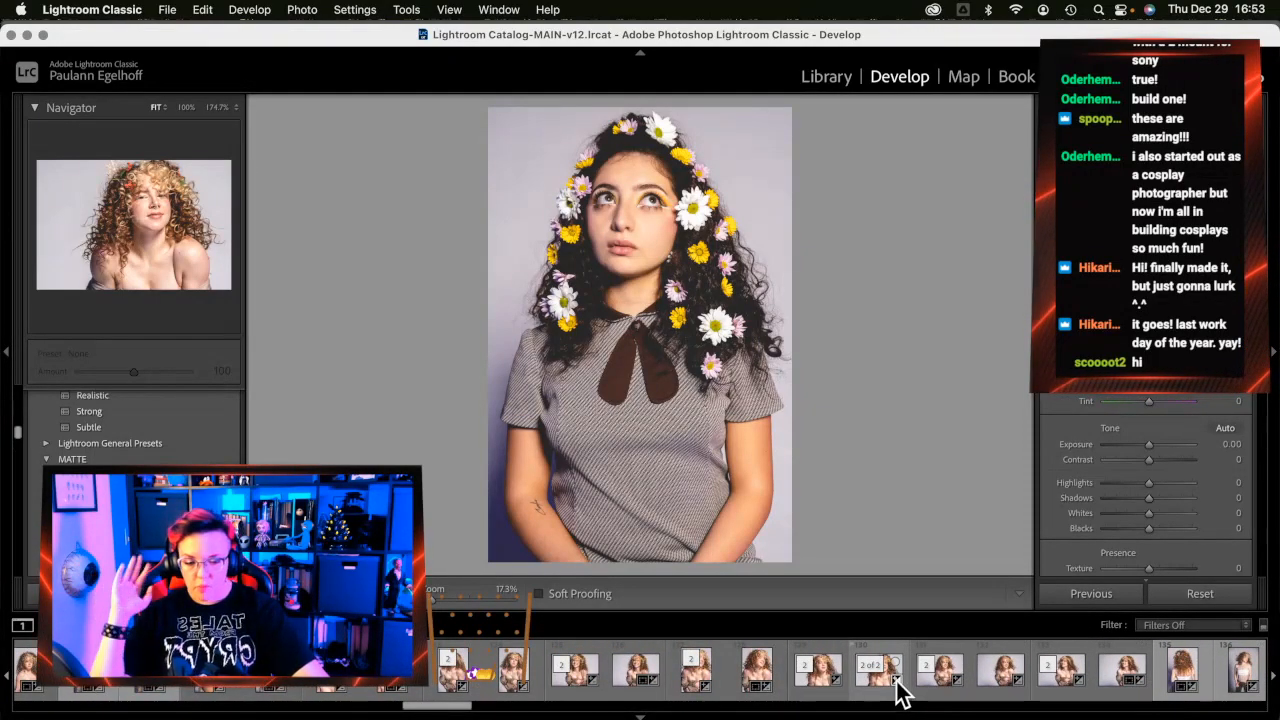
{"action": "mouse_move", "coordinate": [1266, 400]}
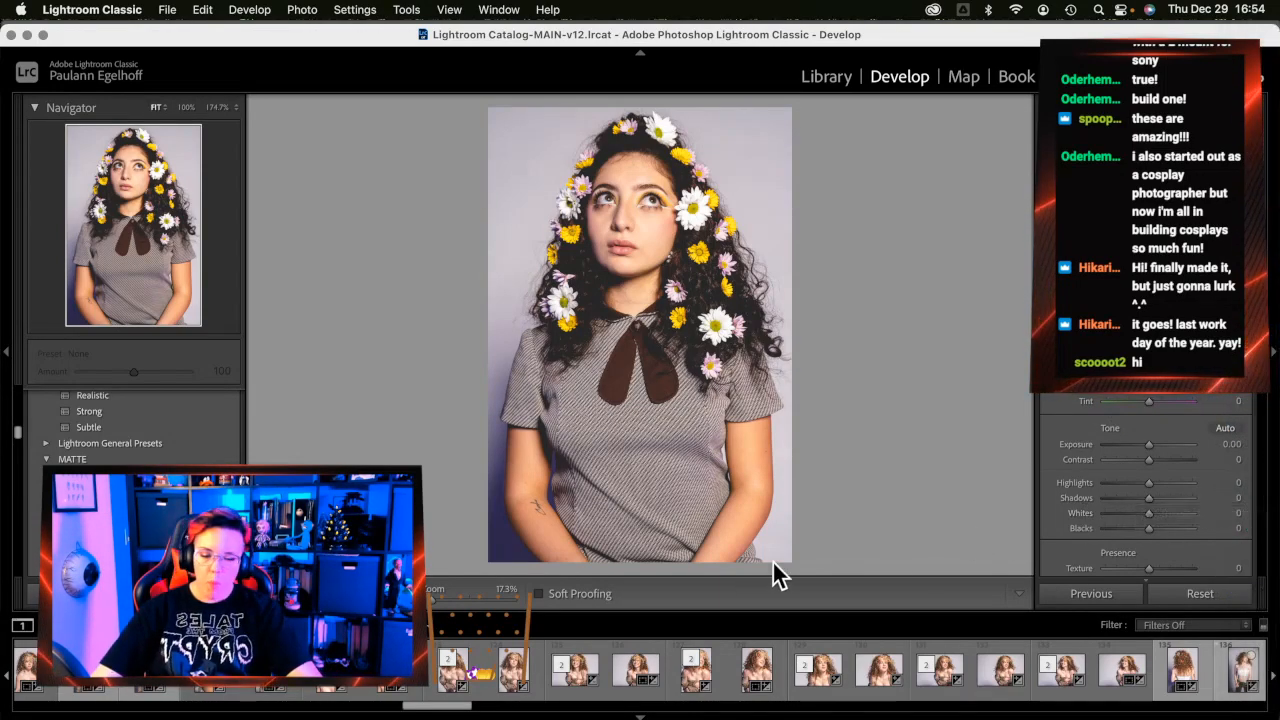
{"action": "mouse_move", "coordinate": [1270, 362]}
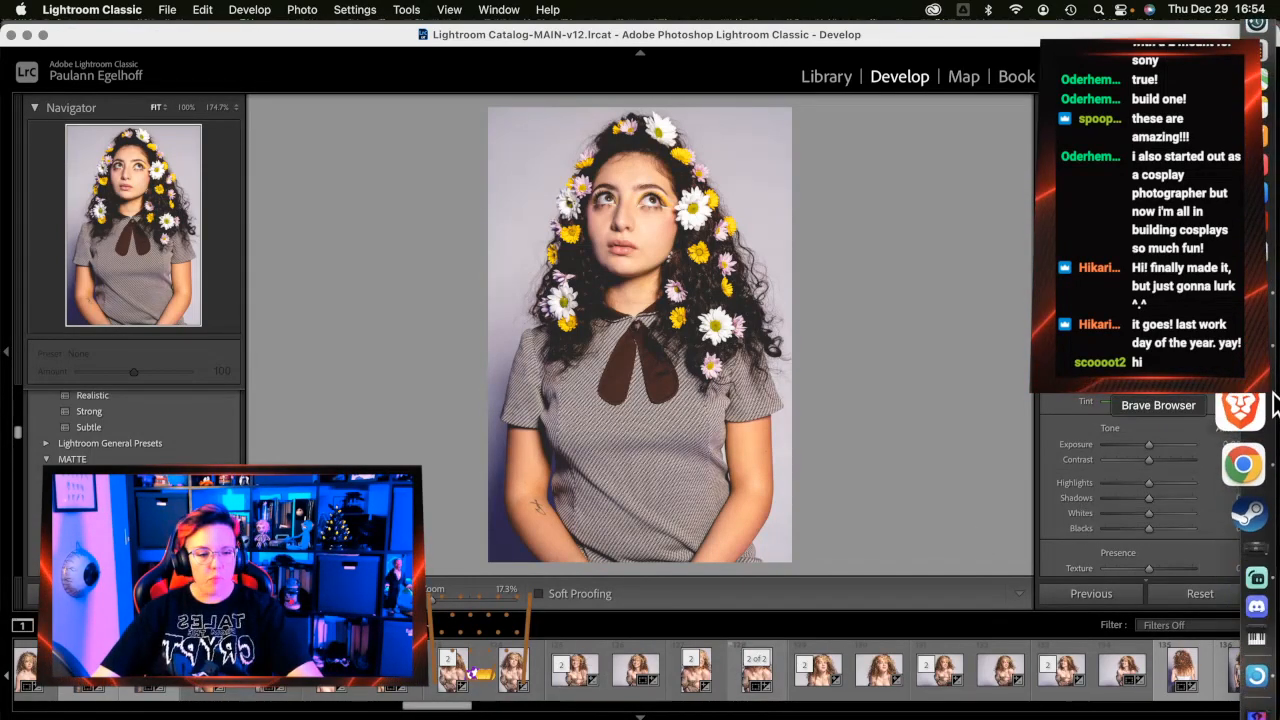
Back in Photoshop, zoom into DSC02670 and run the frequency separation action, accepting the 8.5 px blur
{"action": "left_click", "coordinate": [1256, 345]}
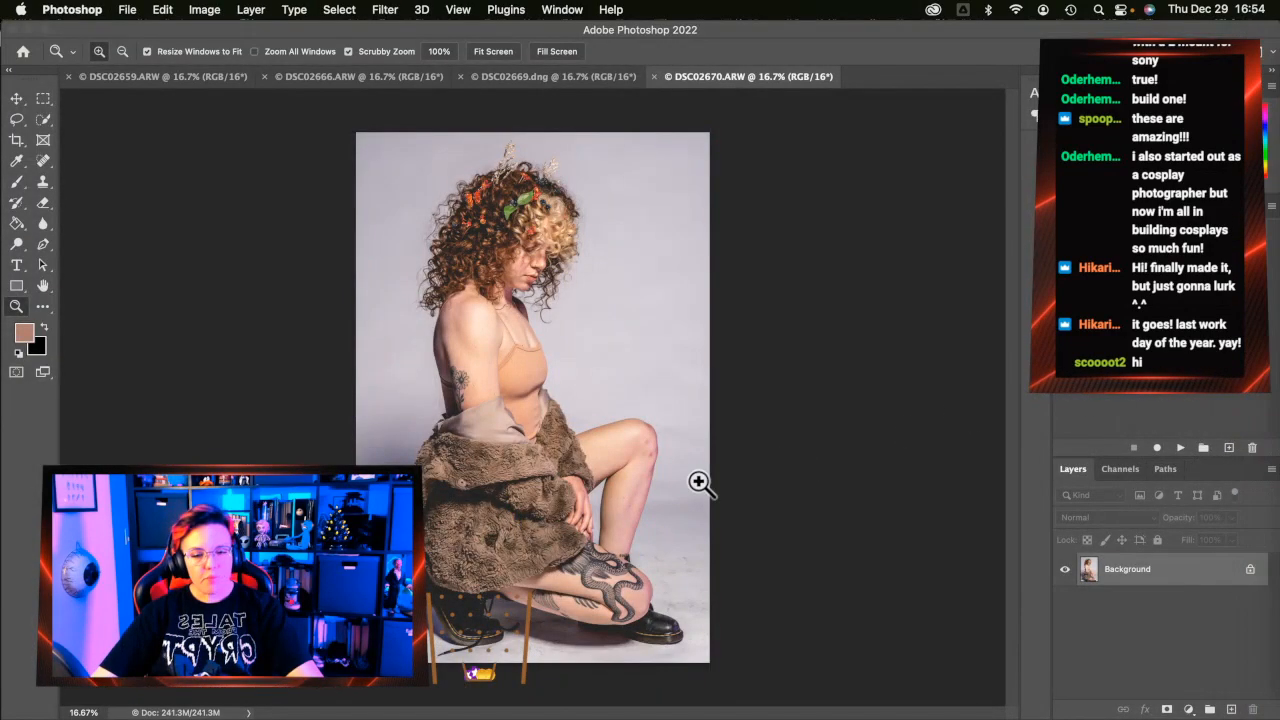
{"action": "left_click", "coordinate": [536, 566]}
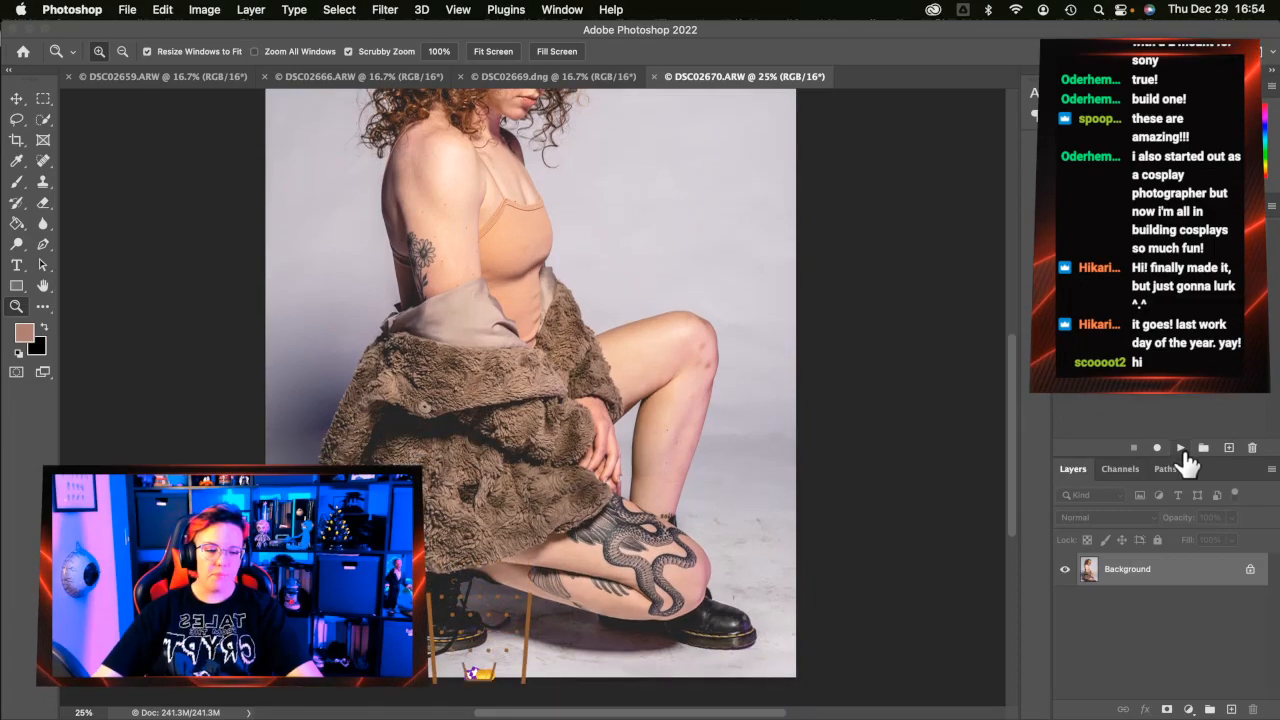
{"action": "left_click", "coordinate": [1184, 448]}
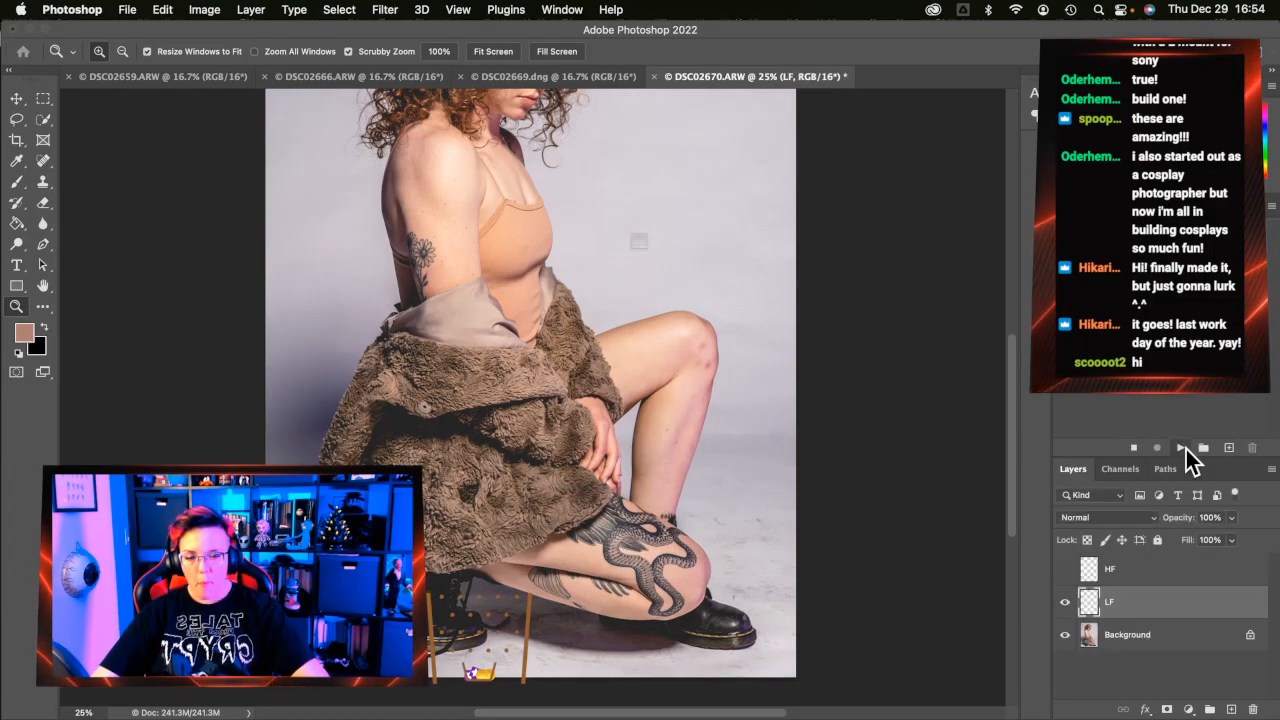
{"action": "key", "text": "Return"}
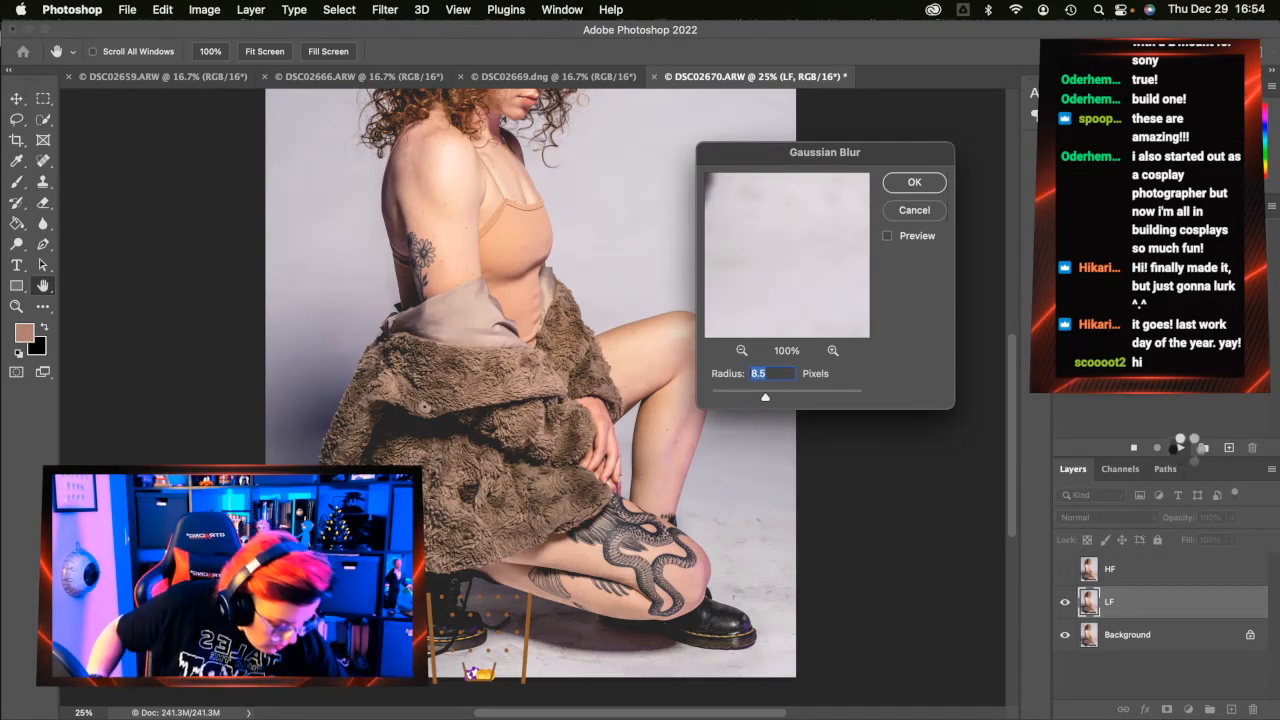
{"action": "key", "text": "Return"}
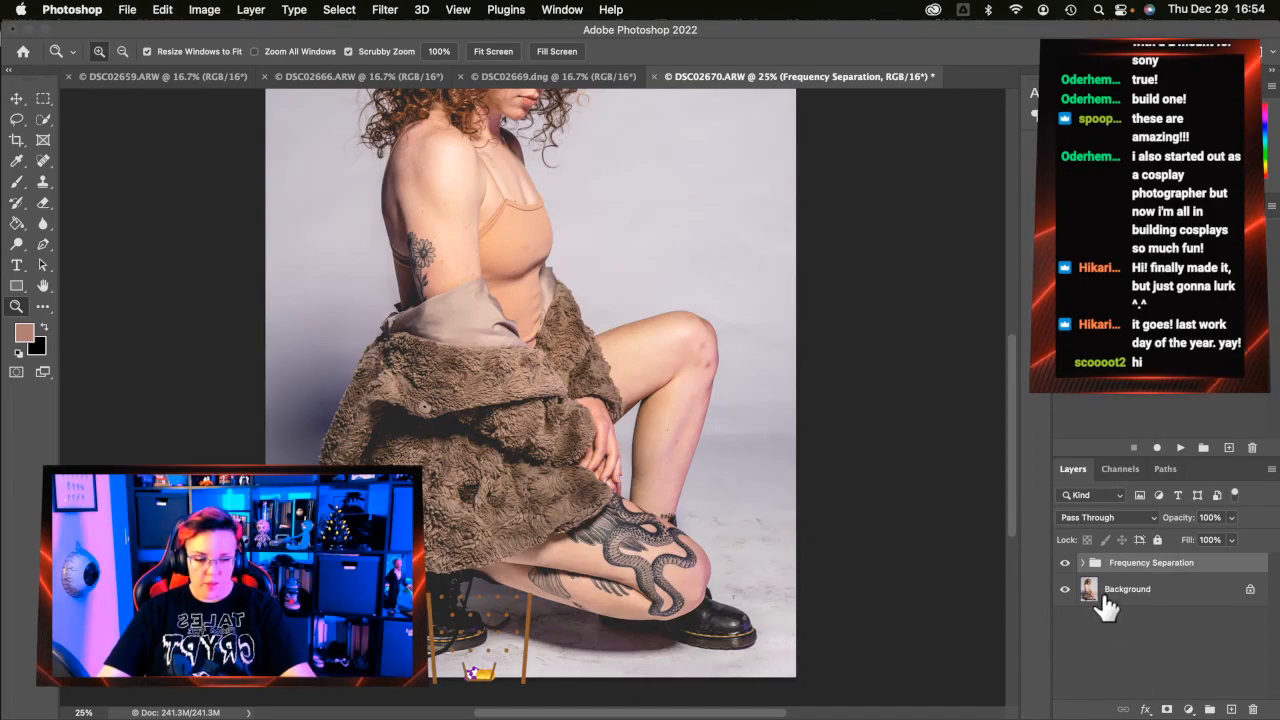
Expand the Frequency Separation group, select LF, and try several lasso outlines beside the knee
{"action": "left_click", "coordinate": [1083, 563]}
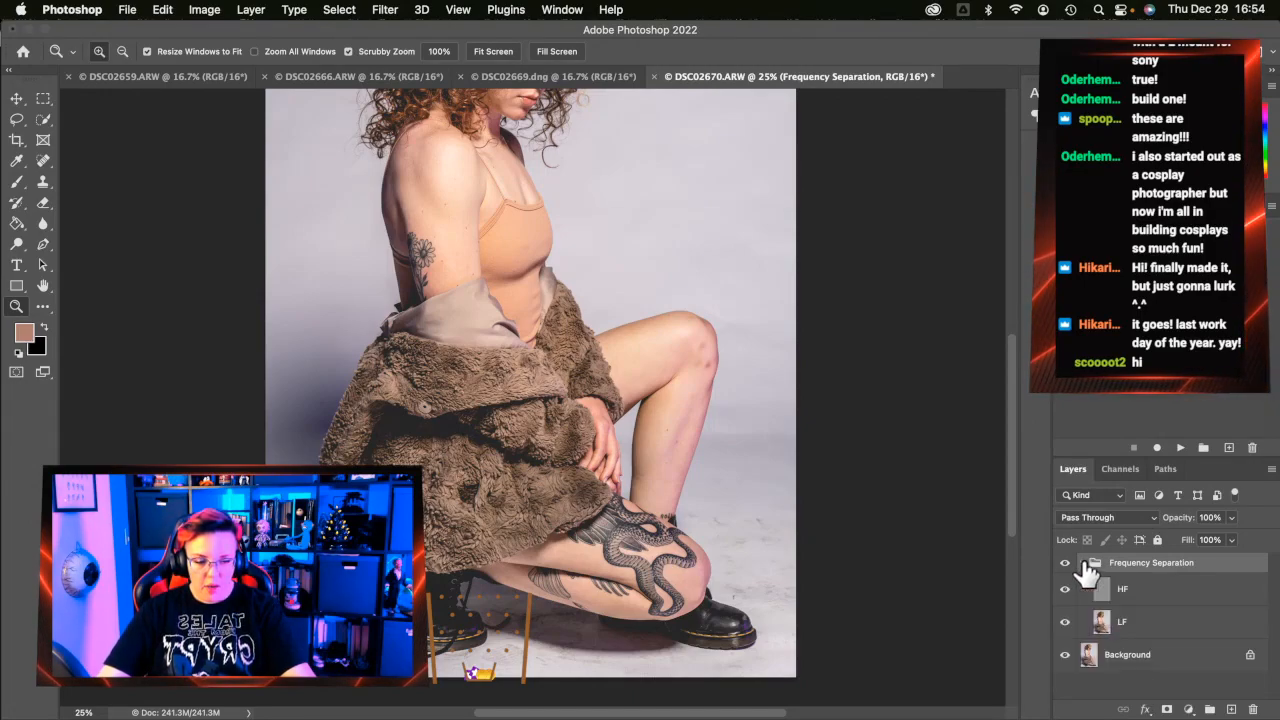
{"action": "left_click", "coordinate": [1106, 622]}
{"action": "left_click", "coordinate": [16, 119]}
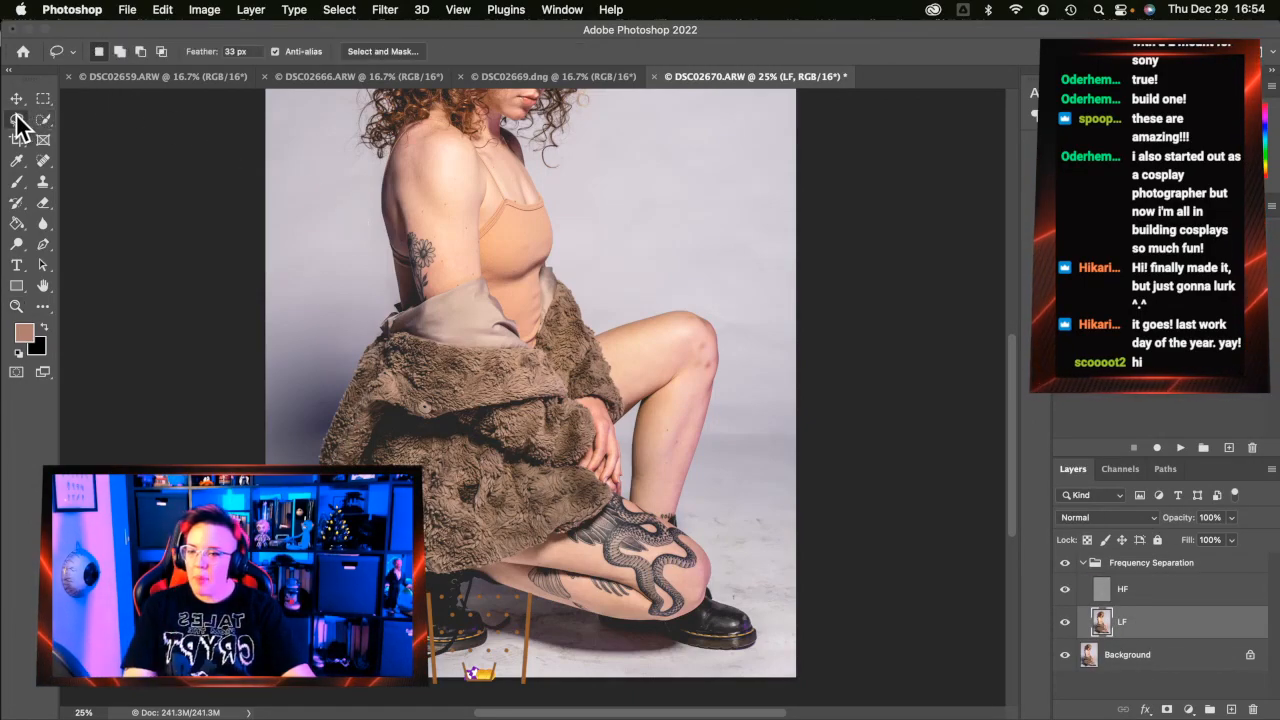
{"action": "mouse_move", "coordinate": [815, 279]}
{"action": "left_mouse_down"}
{"action": "mouse_move", "coordinate": [698, 292]}
{"action": "mouse_move", "coordinate": [743, 377]}
{"action": "mouse_move", "coordinate": [755, 372]}
{"action": "left_mouse_up"}
{"action": "mouse_move", "coordinate": [773, 287]}
{"action": "left_mouse_down"}
{"action": "mouse_move", "coordinate": [689, 303]}
{"action": "mouse_move", "coordinate": [718, 337]}
{"action": "mouse_move", "coordinate": [721, 377]}
{"action": "mouse_move", "coordinate": [705, 537]}
{"action": "left_mouse_up"}
{"action": "mouse_move", "coordinate": [805, 272]}
{"action": "left_mouse_down"}
{"action": "mouse_move", "coordinate": [687, 296]}
{"action": "mouse_move", "coordinate": [725, 352]}
{"action": "mouse_move", "coordinate": [687, 481]}
{"action": "left_mouse_up"}
{"action": "mouse_move", "coordinate": [824, 270]}
{"action": "left_mouse_down"}
{"action": "mouse_move", "coordinate": [720, 286]}
{"action": "mouse_move", "coordinate": [705, 305]}
{"action": "mouse_move", "coordinate": [724, 365]}
{"action": "mouse_move", "coordinate": [721, 416]}
{"action": "left_mouse_up"}
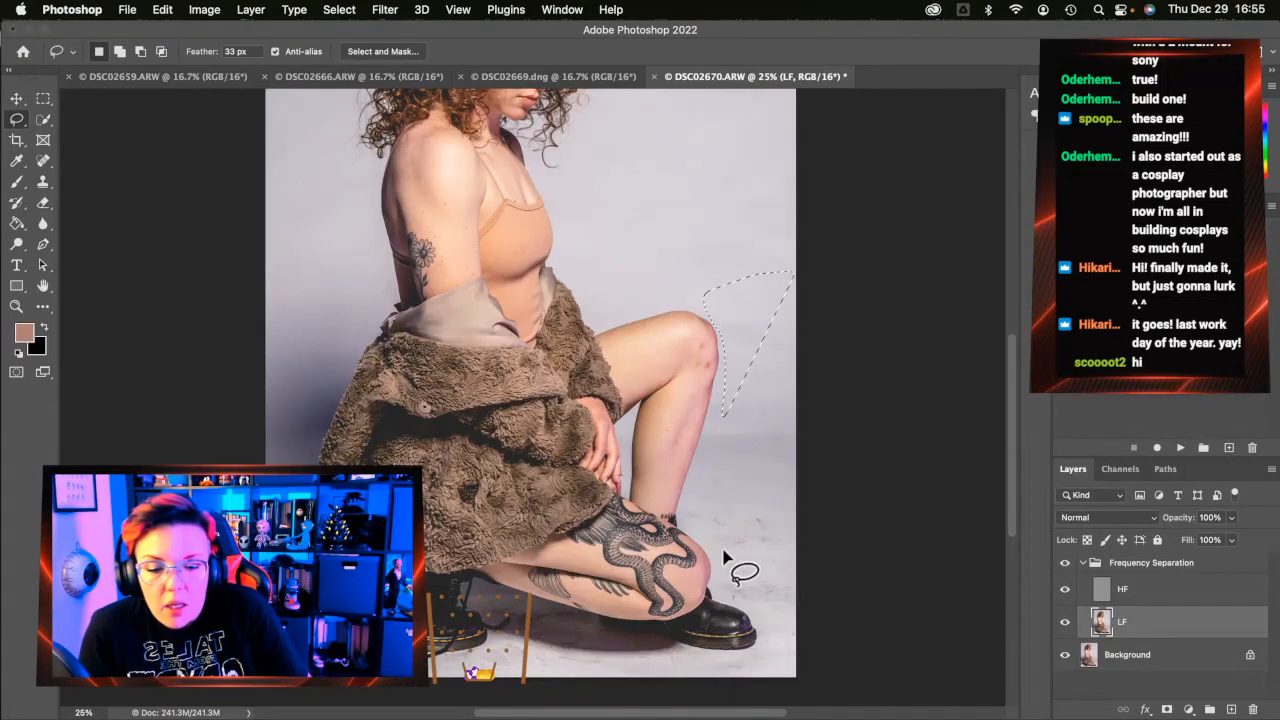
Lasso the backdrop behind the fur coat down to the bottom edge and blur it 50 px
{"action": "mouse_move", "coordinate": [371, 334]}
{"action": "left_mouse_down"}
{"action": "mouse_move", "coordinate": [272, 348]}
{"action": "mouse_move", "coordinate": [262, 464]}
{"action": "left_mouse_up"}
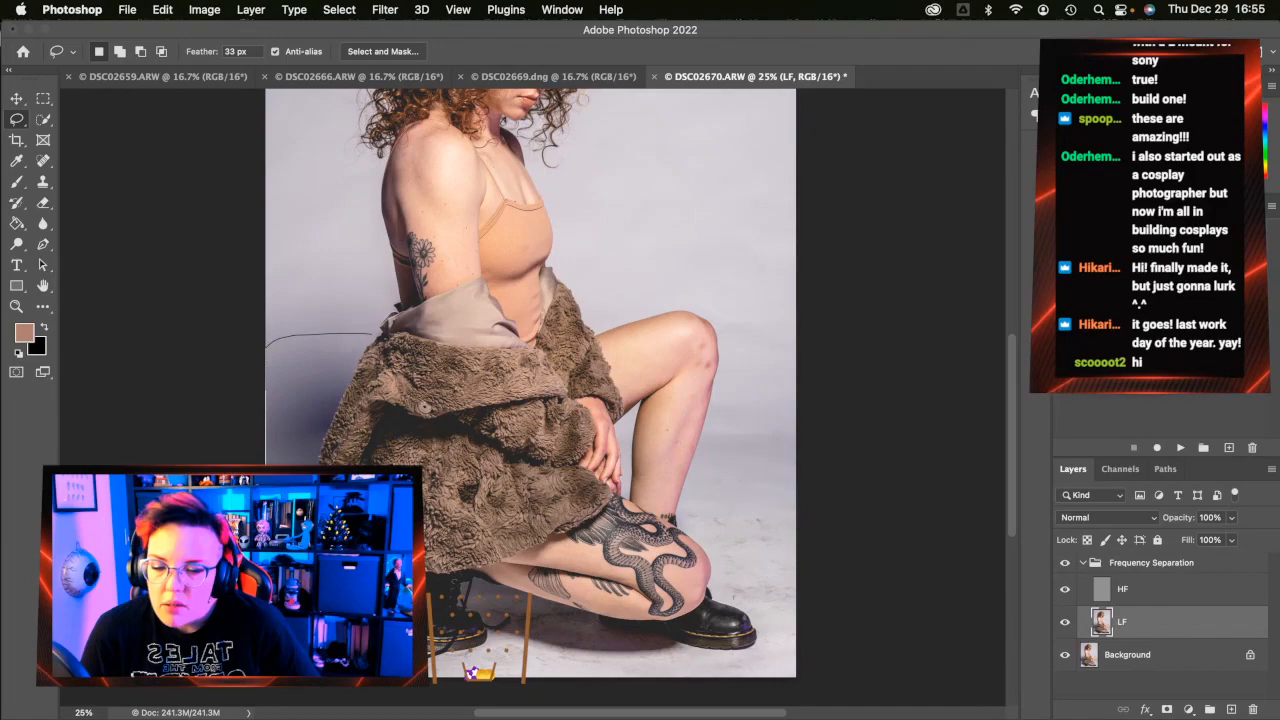
{"action": "mouse_move", "coordinate": [247, 697]}
{"action": "left_mouse_down"}
{"action": "mouse_move", "coordinate": [350, 706]}
{"action": "mouse_move", "coordinate": [413, 688]}
{"action": "left_mouse_up"}
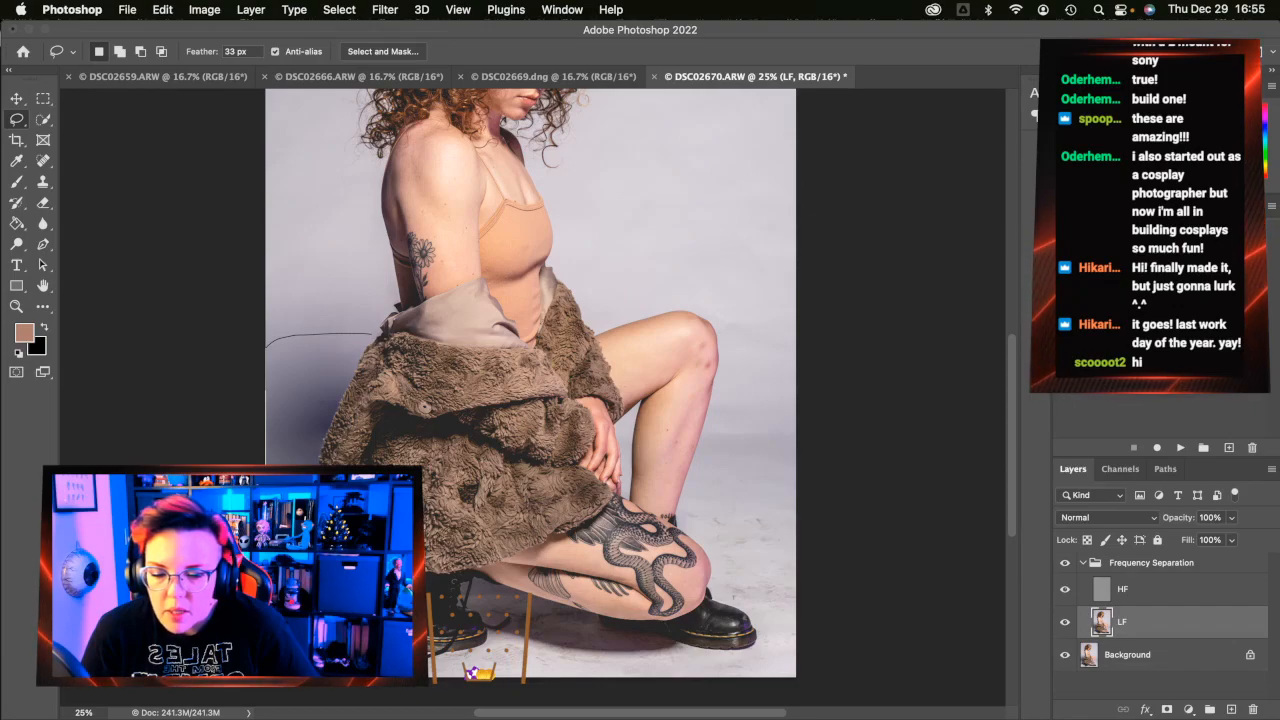
{"action": "mouse_move", "coordinate": [413, 688]}
{"action": "left_mouse_down"}
{"action": "mouse_move", "coordinate": [322, 545]}
{"action": "mouse_move", "coordinate": [312, 478]}
{"action": "mouse_move", "coordinate": [380, 334]}
{"action": "mouse_move", "coordinate": [315, 450]}
{"action": "left_mouse_up"}
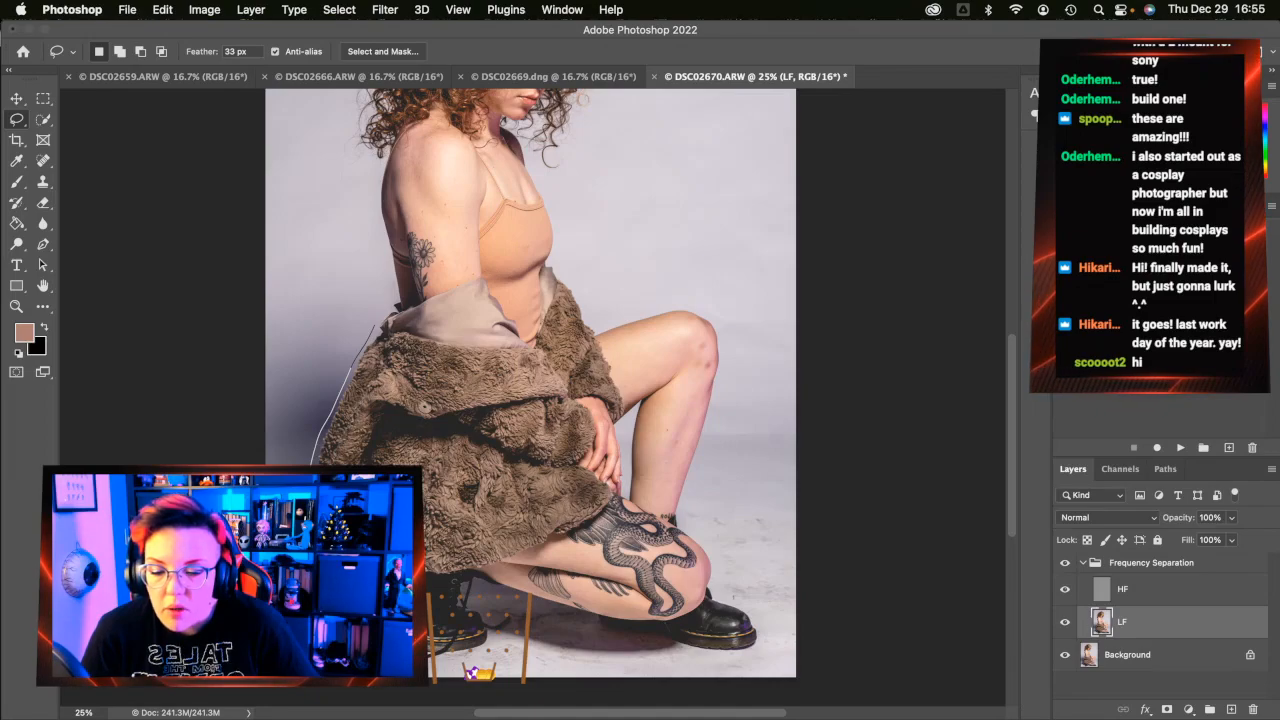
{"action": "mouse_move", "coordinate": [330, 695]}
{"action": "left_mouse_down"}
{"action": "mouse_move", "coordinate": [255, 685]}
{"action": "mouse_move", "coordinate": [167, 382]}
{"action": "mouse_move", "coordinate": [175, 275]}
{"action": "left_mouse_up"}
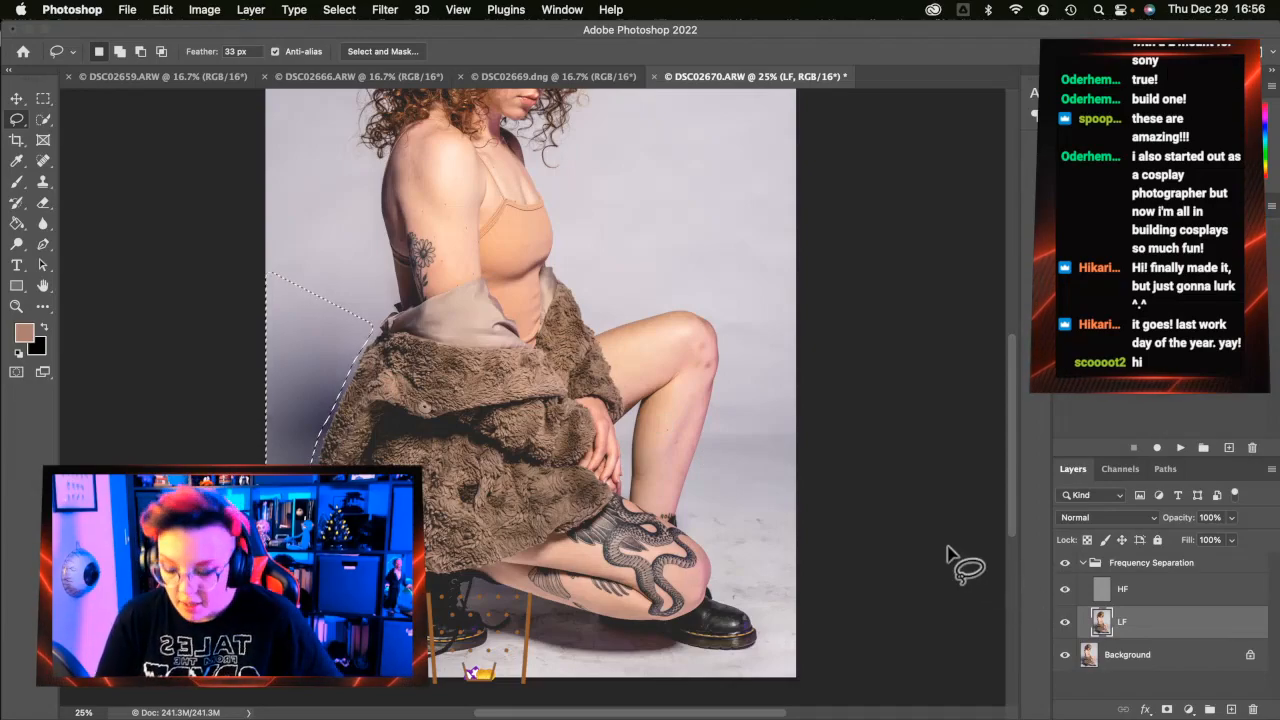
{"action": "key", "text": "super+alt+f"}
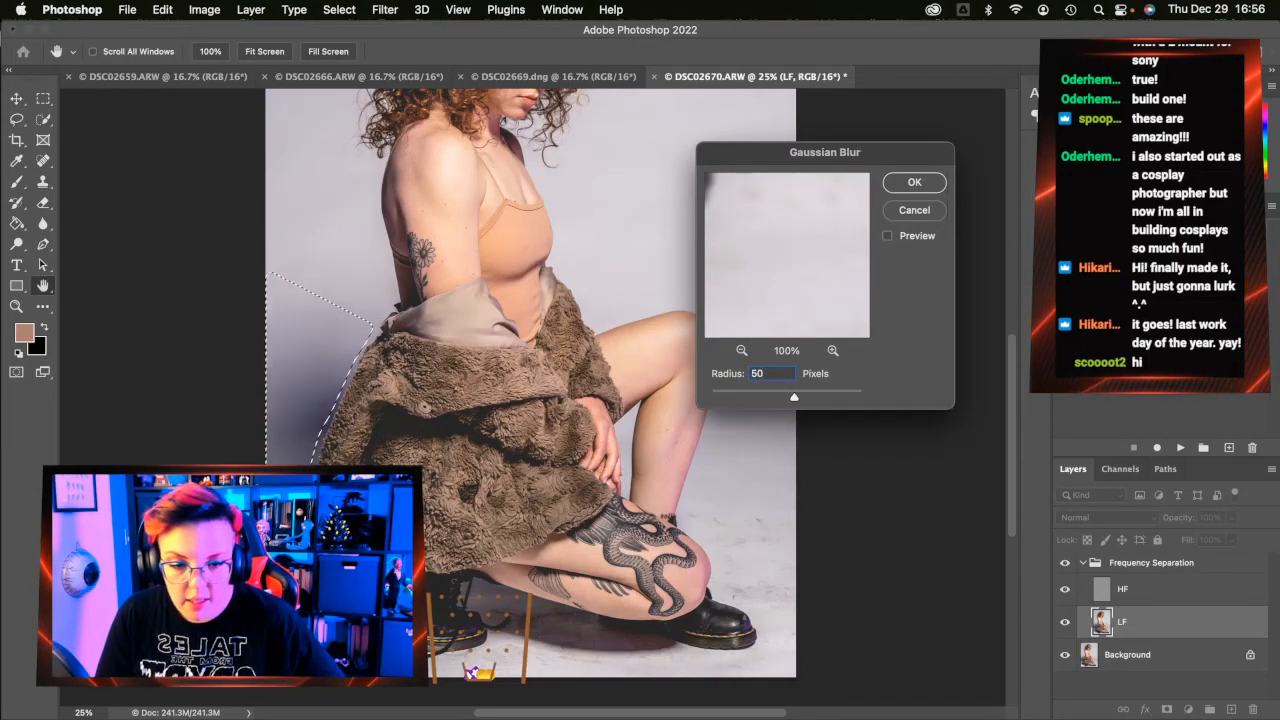
{"action": "key", "text": "Return"}
{"action": "key", "text": "l"}
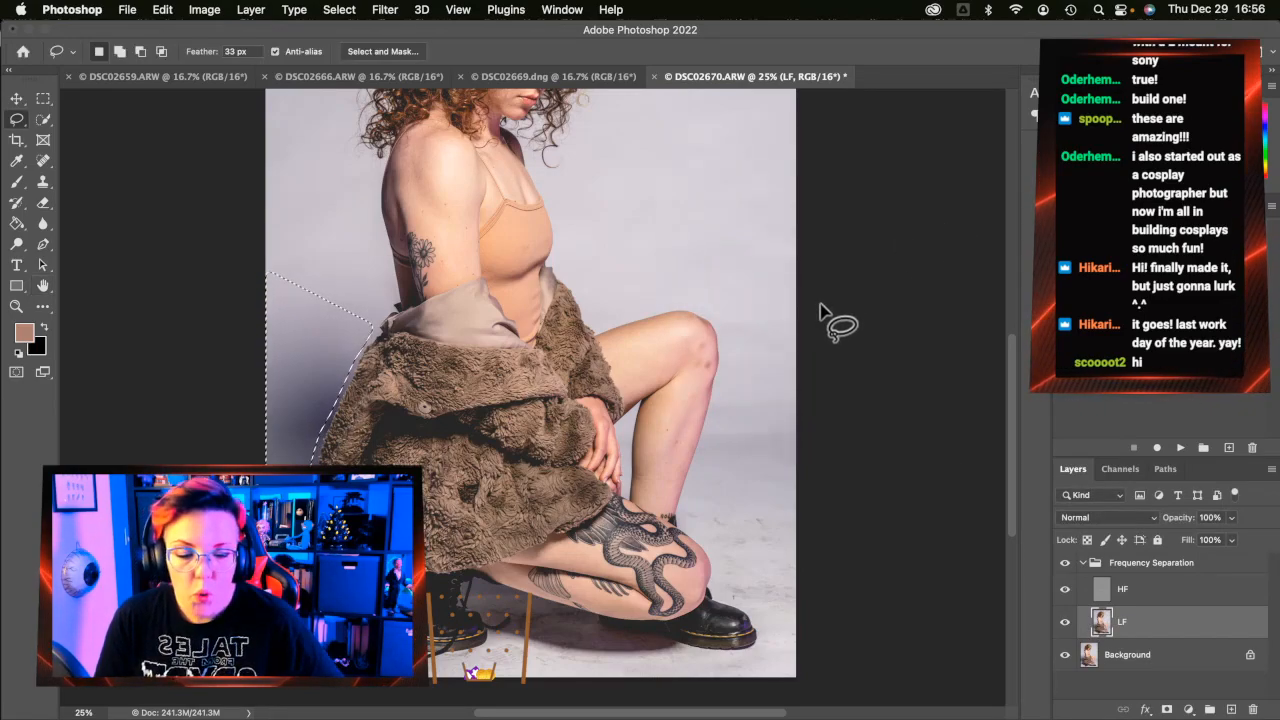
Outline the floor around the boots, then cancel the blur and drop that selection
{"action": "mouse_move", "coordinate": [472, 588]}
{"action": "left_mouse_down"}
{"action": "mouse_move", "coordinate": [722, 655]}
{"action": "mouse_move", "coordinate": [793, 642]}
{"action": "mouse_move", "coordinate": [810, 663]}
{"action": "mouse_move", "coordinate": [762, 714]}
{"action": "left_mouse_up"}
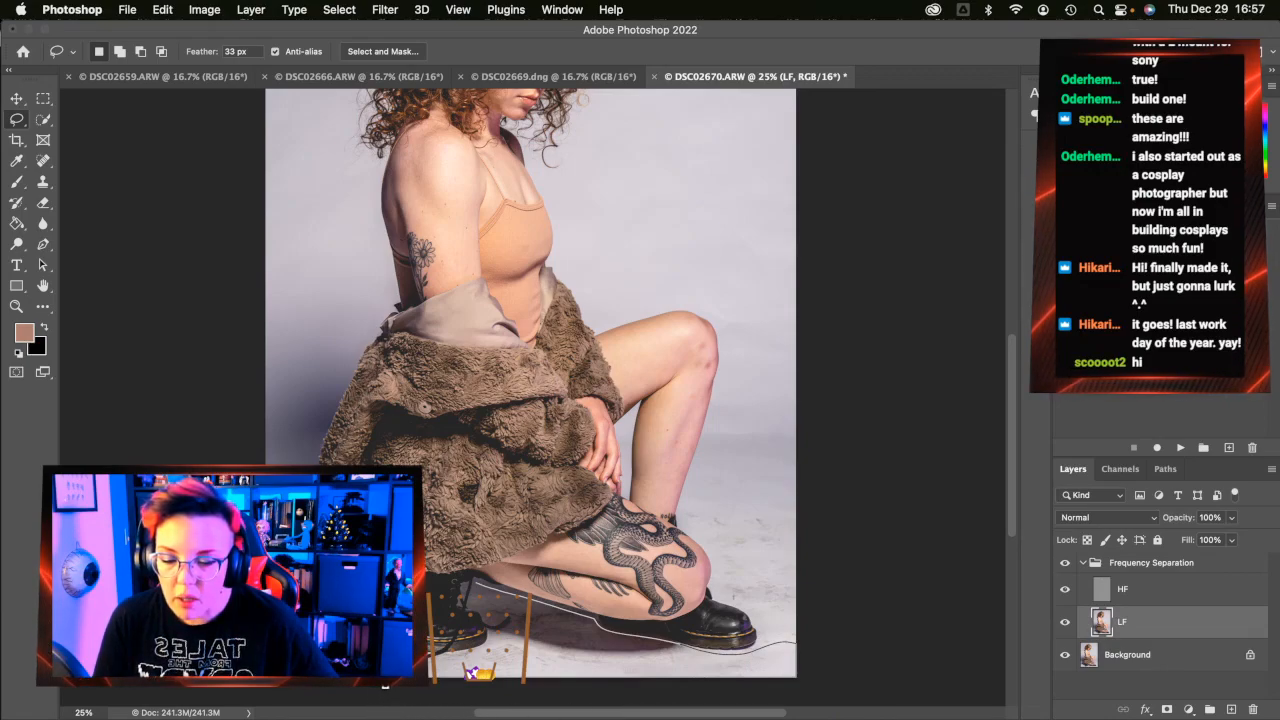
{"action": "left_click_drag", "start_coordinate": [454, 651], "coordinate": [495, 638]}
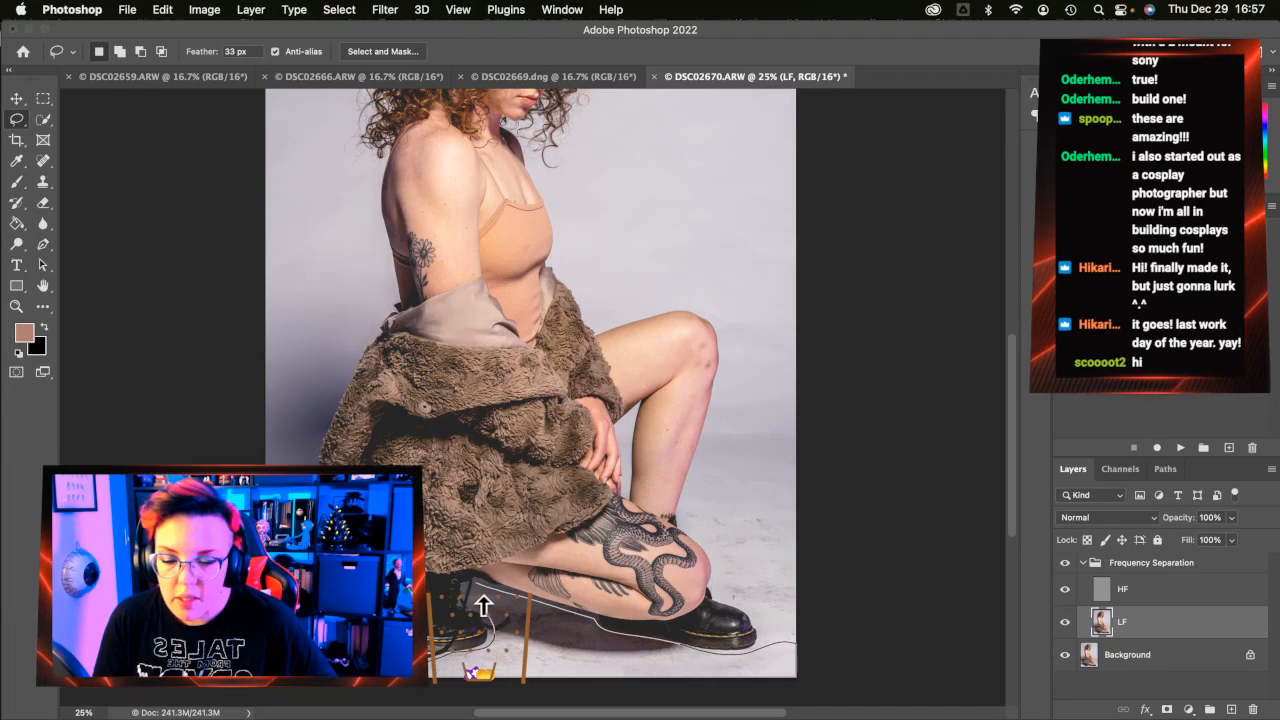
{"action": "left_click_drag", "start_coordinate": [476, 594], "coordinate": [478, 596]}
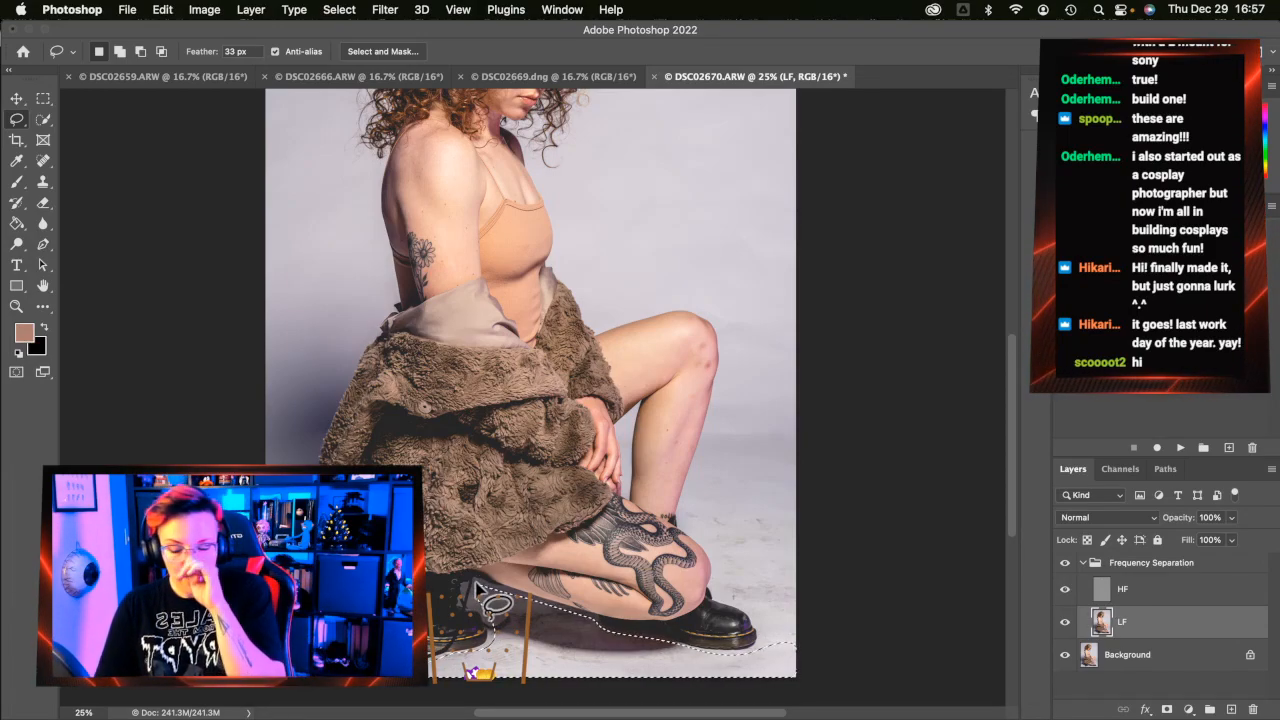
{"action": "key", "text": "super+alt+f"}
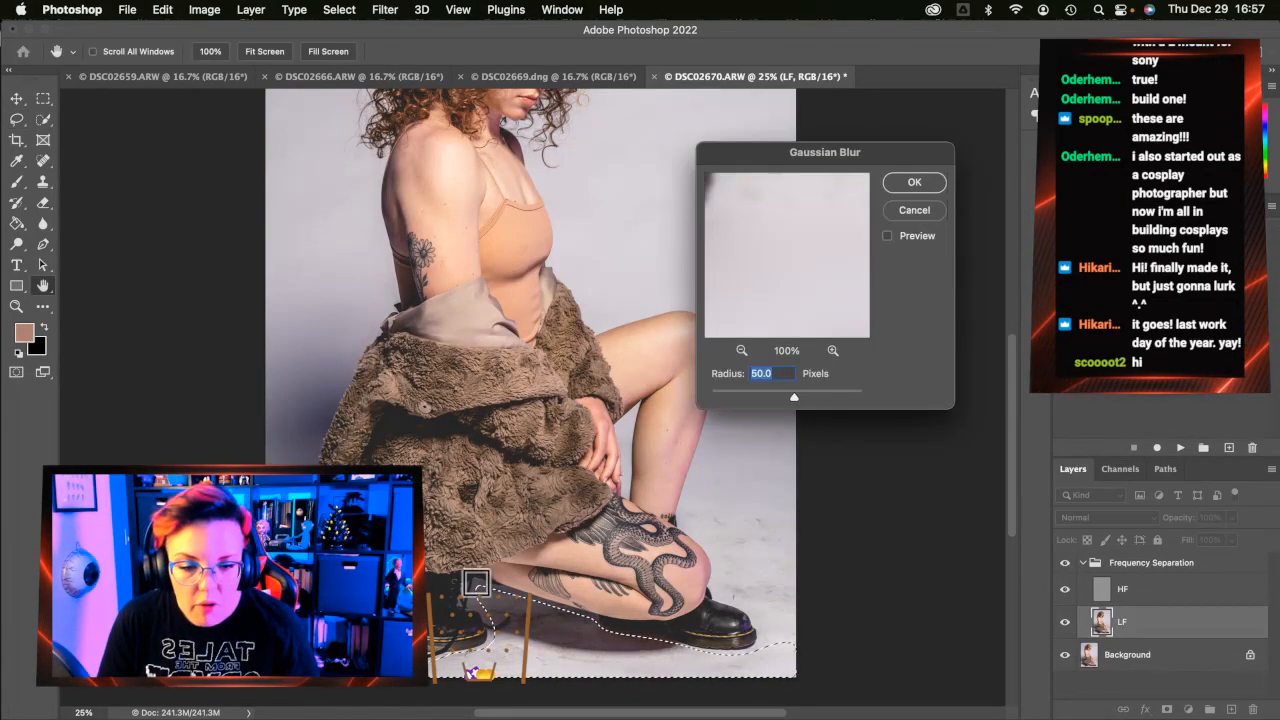
{"action": "key", "text": "Escape"}
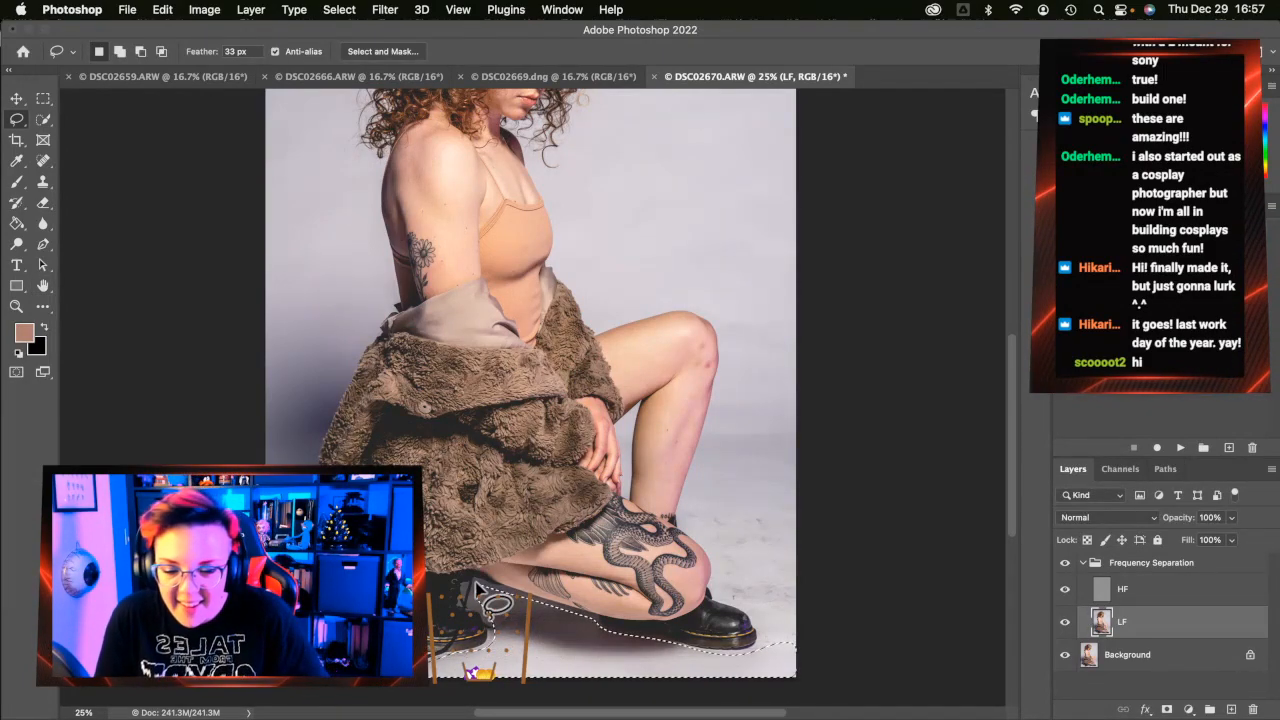
{"action": "scroll", "coordinate": [872, 572], "scroll_direction": "down", "scroll_amount": 1}
{"action": "key", "text": "super+d"}
Attempt lasso outlines of the backdrop right of the knee down to the boot toe
{"action": "mouse_move", "coordinate": [781, 281]}
{"action": "left_mouse_down"}
{"action": "mouse_move", "coordinate": [702, 282]}
{"action": "mouse_move", "coordinate": [724, 334]}
{"action": "mouse_move", "coordinate": [679, 490]}
{"action": "mouse_move", "coordinate": [704, 530]}
{"action": "left_mouse_up"}
{"action": "mouse_move", "coordinate": [800, 268]}
{"action": "left_mouse_down"}
{"action": "mouse_move", "coordinate": [705, 280]}
{"action": "mouse_move", "coordinate": [722, 351]}
{"action": "mouse_move", "coordinate": [681, 503]}
{"action": "mouse_move", "coordinate": [708, 527]}
{"action": "mouse_move", "coordinate": [718, 573]}
{"action": "mouse_move", "coordinate": [752, 608]}
{"action": "left_mouse_up"}
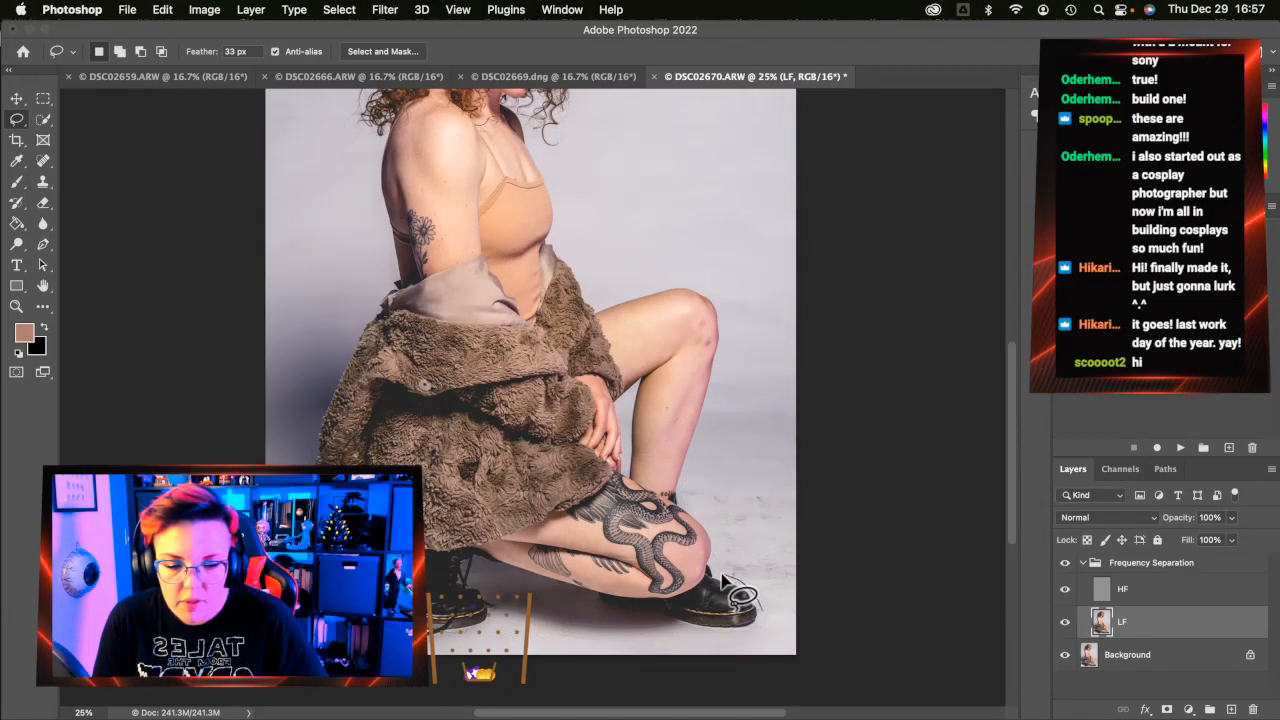
{"action": "mouse_move", "coordinate": [718, 575]}
{"action": "left_mouse_down"}
{"action": "mouse_move", "coordinate": [681, 486]}
{"action": "mouse_move", "coordinate": [720, 296]}
{"action": "left_mouse_up"}
{"action": "scroll", "coordinate": [720, 292], "scroll_direction": "down", "scroll_amount": 2}
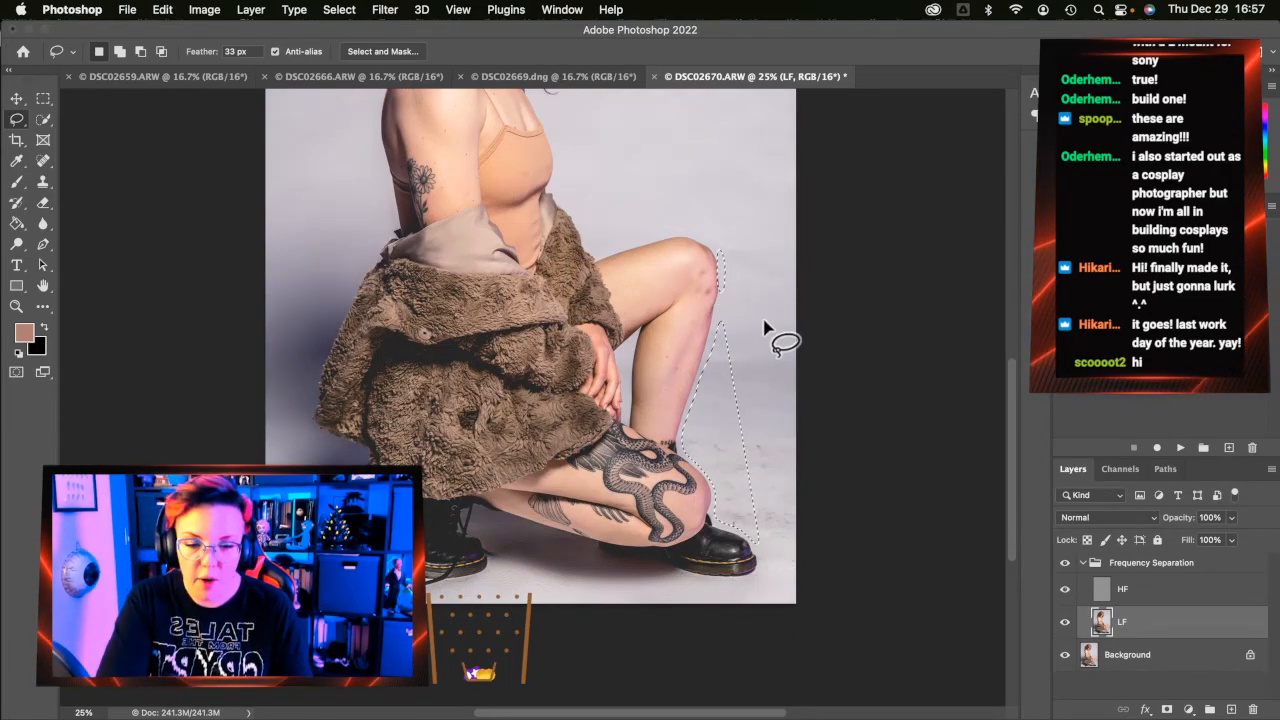
Zoom out, lasso the backdrop right of the legs to the floor, and blur it 50 px
{"action": "left_click", "coordinate": [17, 306]}
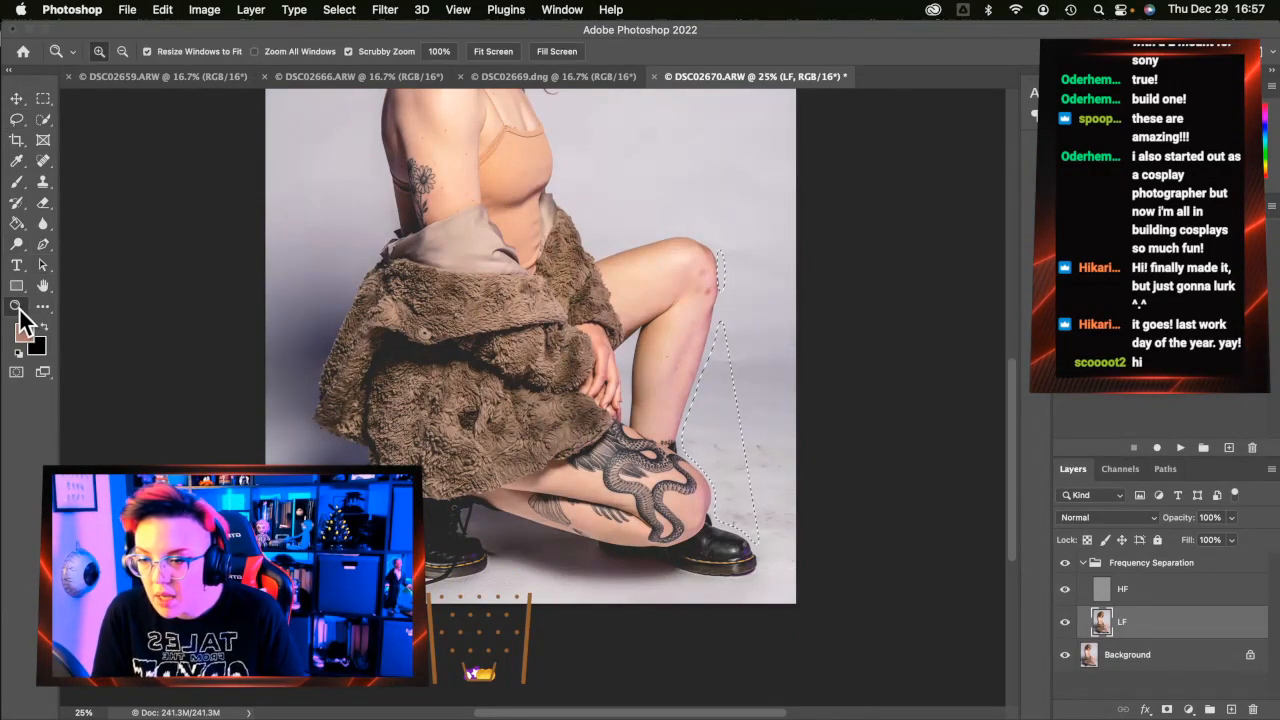
{"action": "left_click", "coordinate": [486, 331], "text": "alt"}
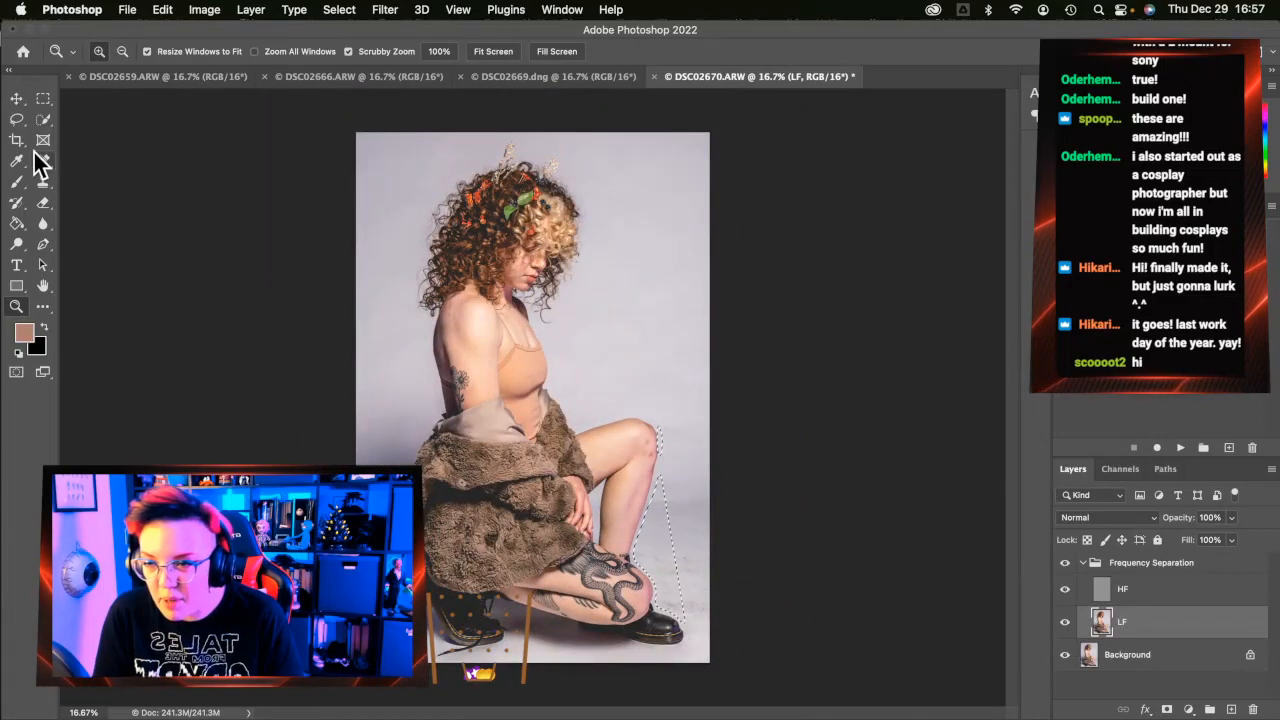
{"action": "left_click", "coordinate": [18, 120]}
{"action": "mouse_move", "coordinate": [738, 362]}
{"action": "left_mouse_down"}
{"action": "mouse_move", "coordinate": [652, 487]}
{"action": "mouse_move", "coordinate": [636, 556]}
{"action": "mouse_move", "coordinate": [656, 608]}
{"action": "mouse_move", "coordinate": [682, 622]}
{"action": "mouse_move", "coordinate": [634, 677]}
{"action": "left_mouse_up"}
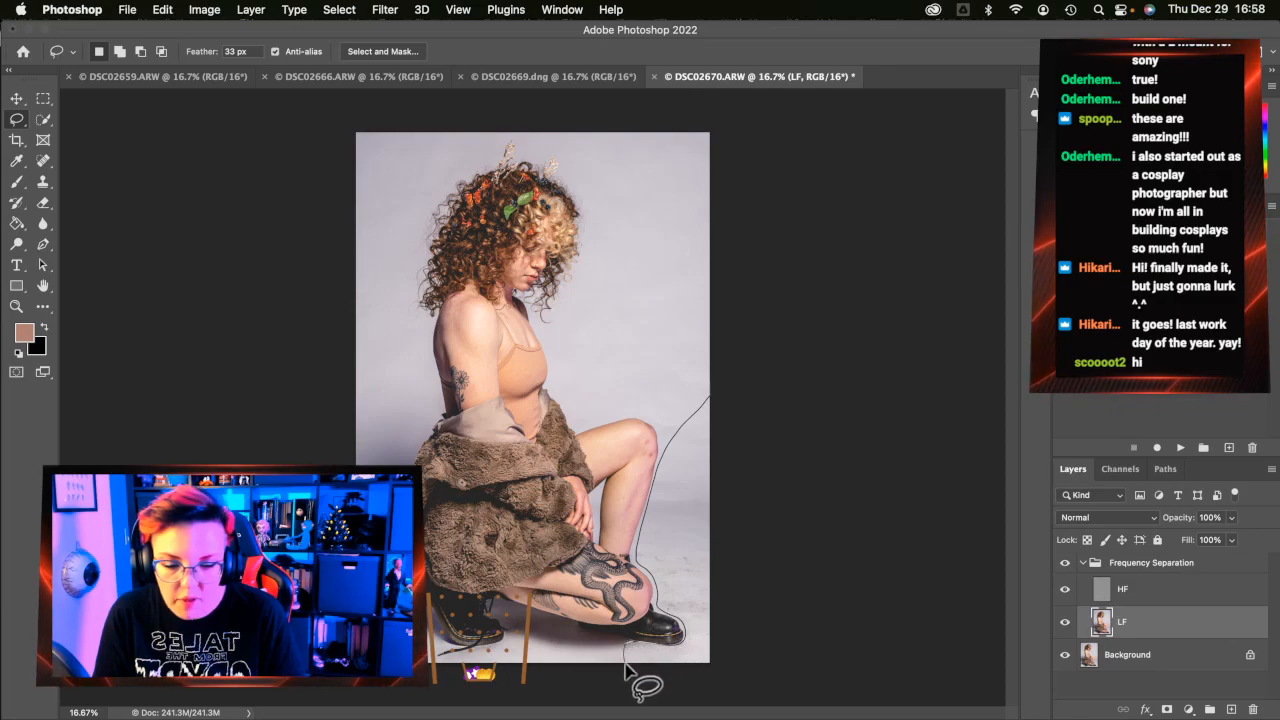
{"action": "key", "text": "super+alt+f"}
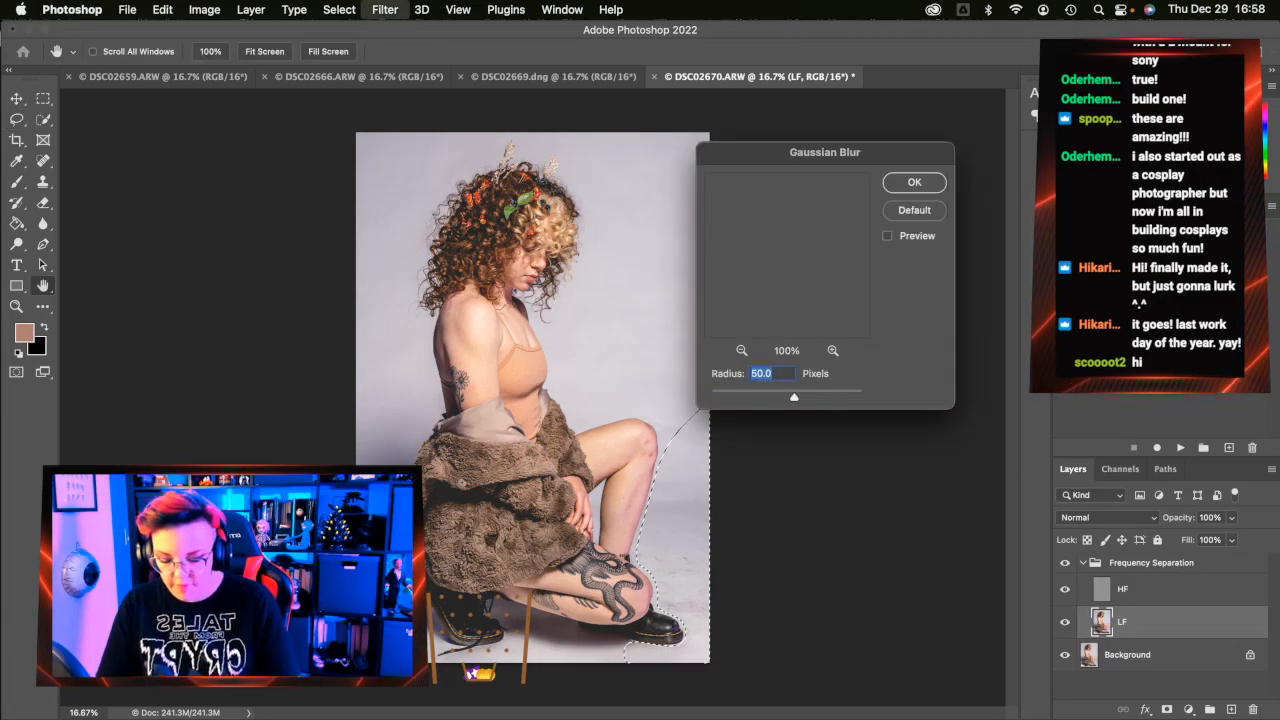
{"action": "key", "text": "Return"}
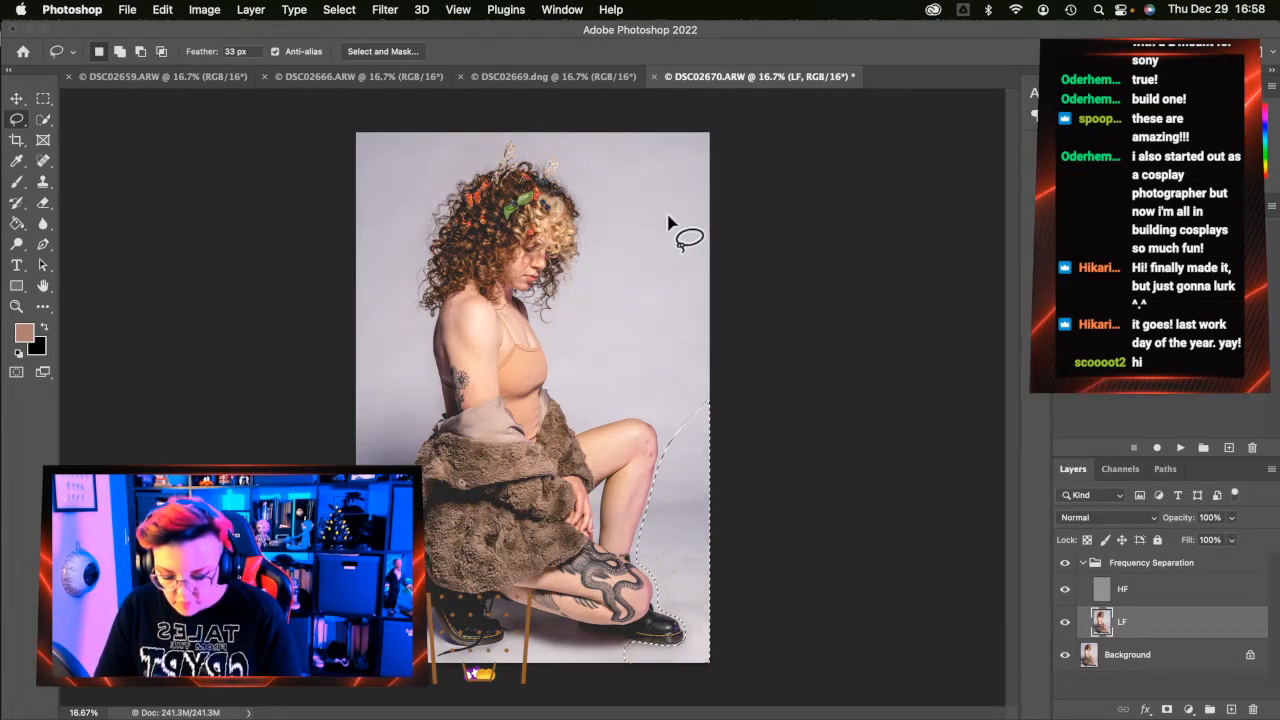
{"action": "left_click", "coordinate": [1160, 598]}
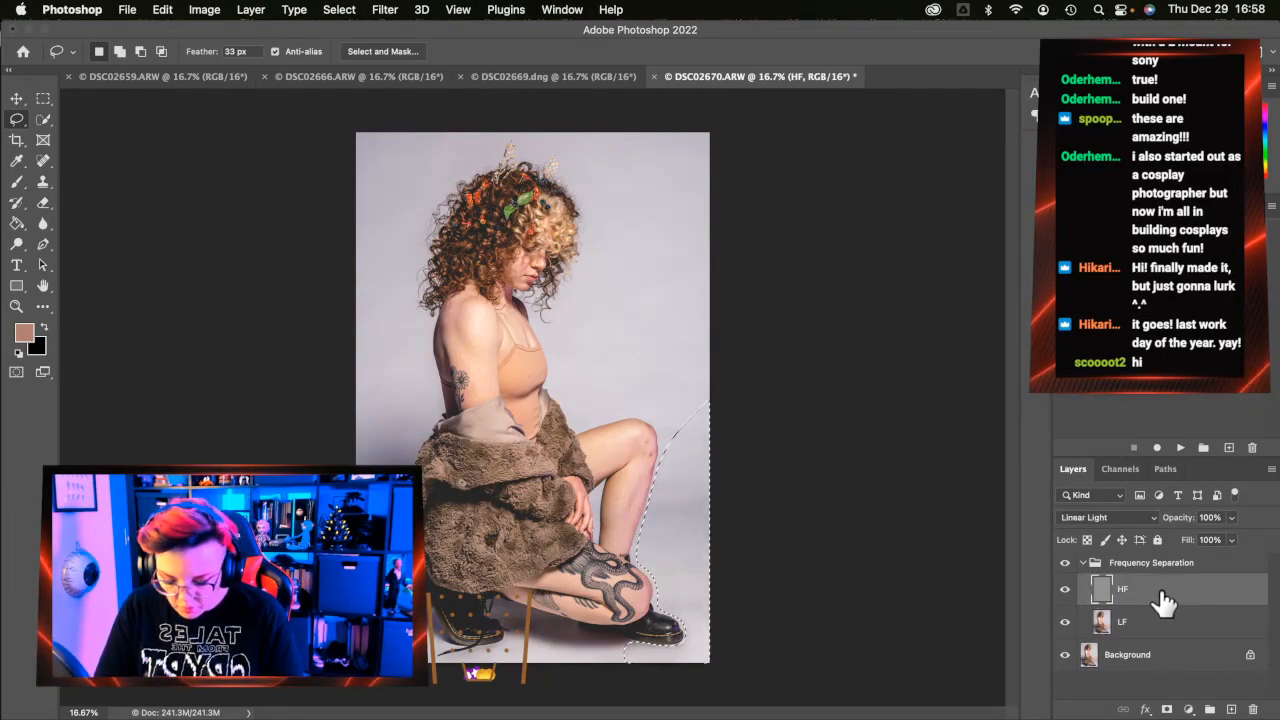
Apply the same 50 px blur to the selection beside the legs on HF, then deselect
{"action": "key", "text": "super+alt+f"}
{"action": "key", "text": "Return"}
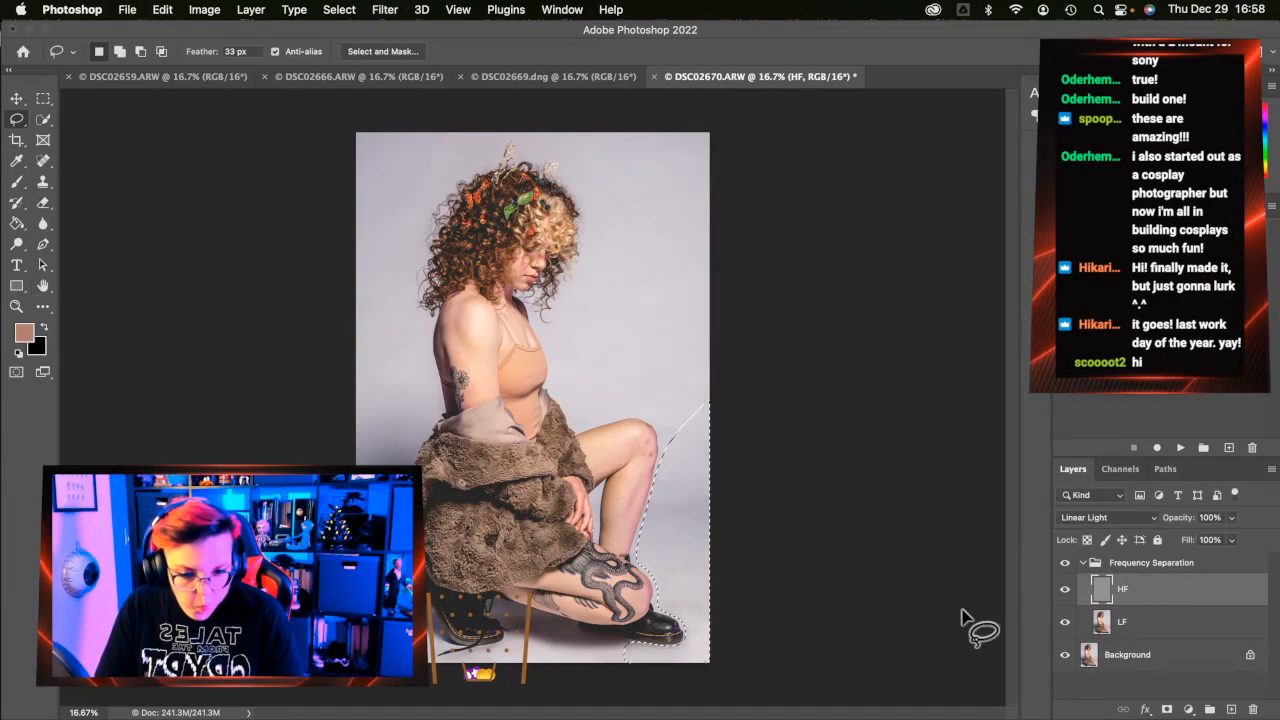
{"action": "key", "text": "super+d"}
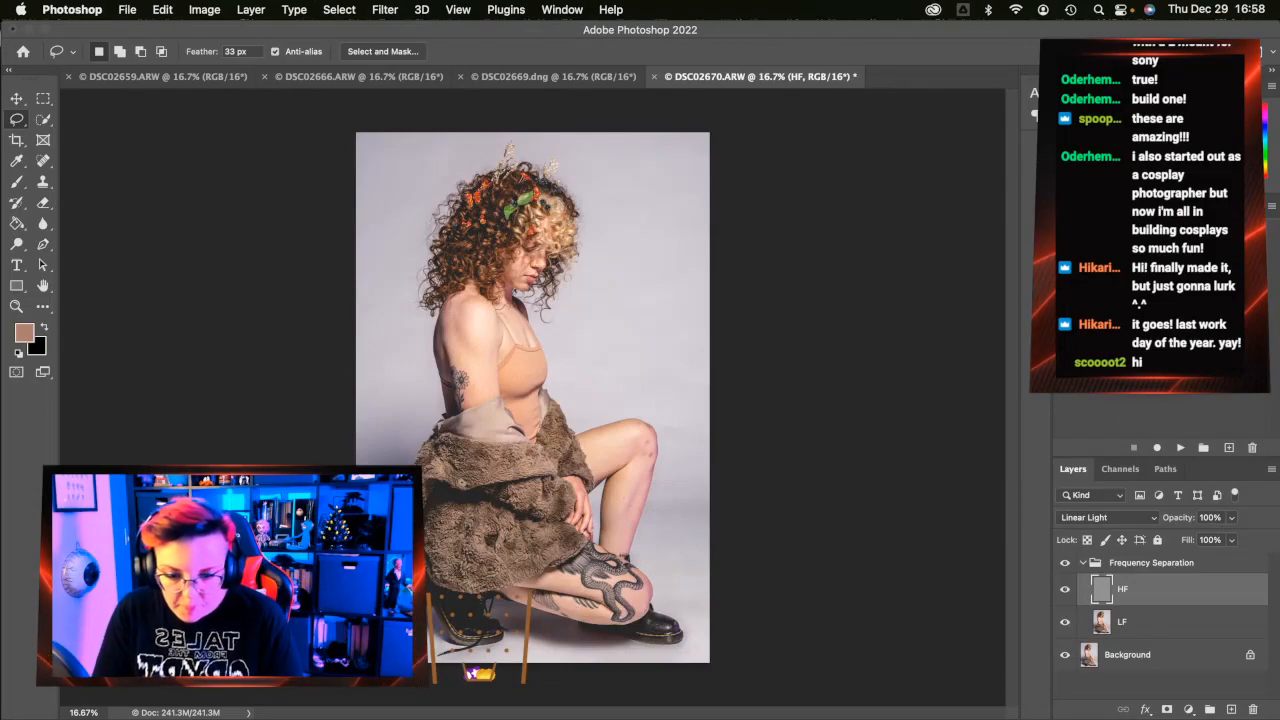
Zoom in to inspect the boots, then zoom back out to the whole photo
{"action": "left_click", "coordinate": [16, 306]}
{"action": "left_click", "coordinate": [474, 647]}
{"action": "left_click", "coordinate": [474, 647]}
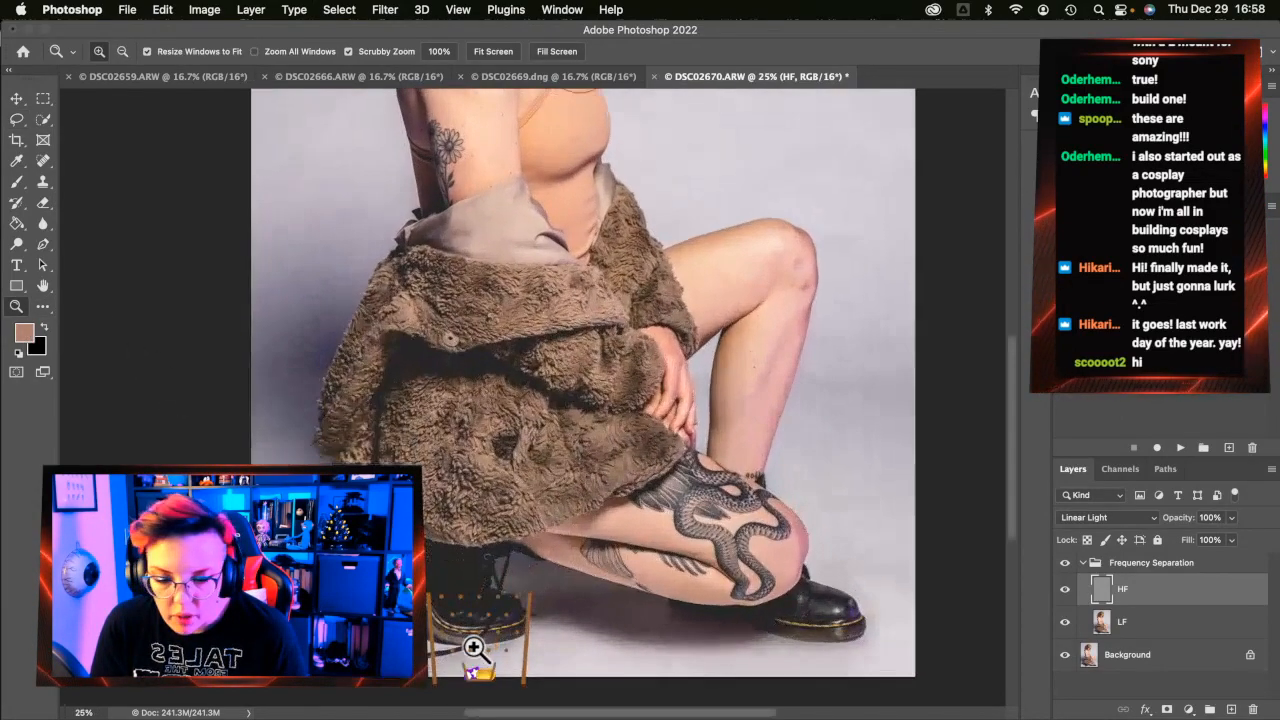
{"action": "left_click", "coordinate": [474, 647]}
{"action": "scroll", "coordinate": [474, 647], "scroll_direction": "right", "scroll_amount": 10}
{"action": "scroll", "coordinate": [474, 647], "scroll_direction": "down", "scroll_amount": 2}
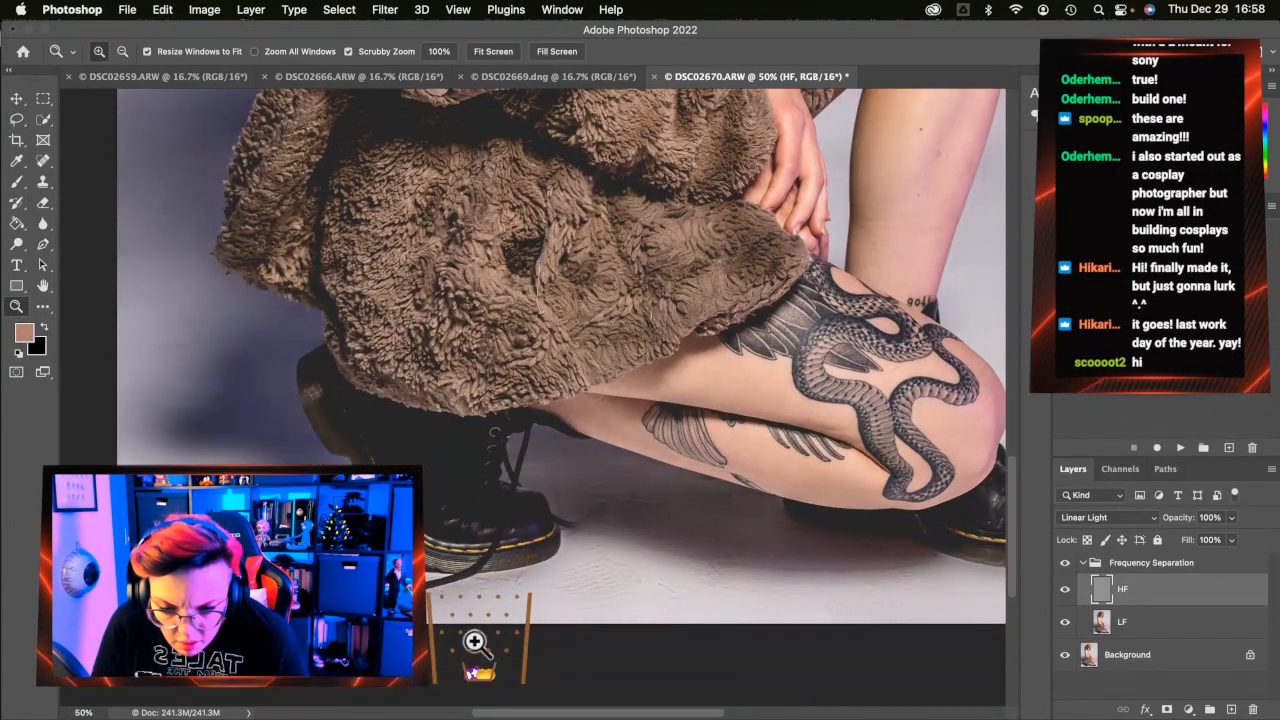
{"action": "scroll", "coordinate": [467, 640], "scroll_direction": "left", "scroll_amount": 6}
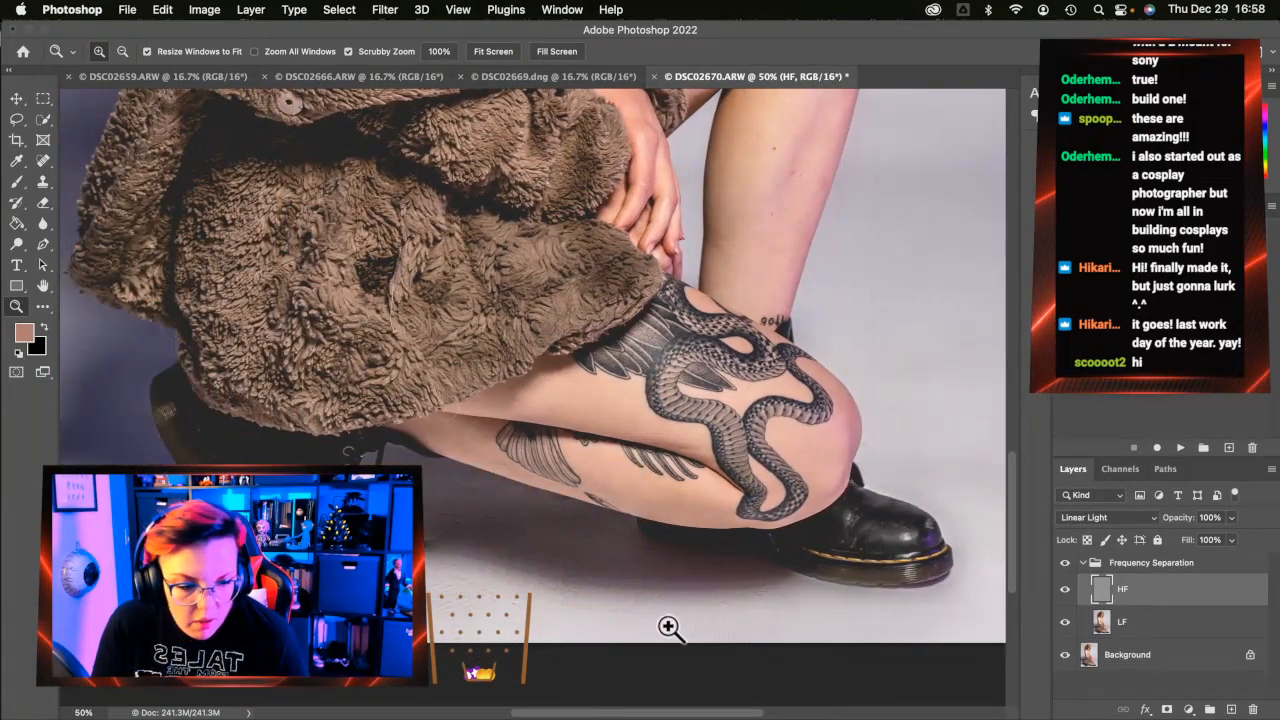
{"action": "left_click", "coordinate": [16, 118]}
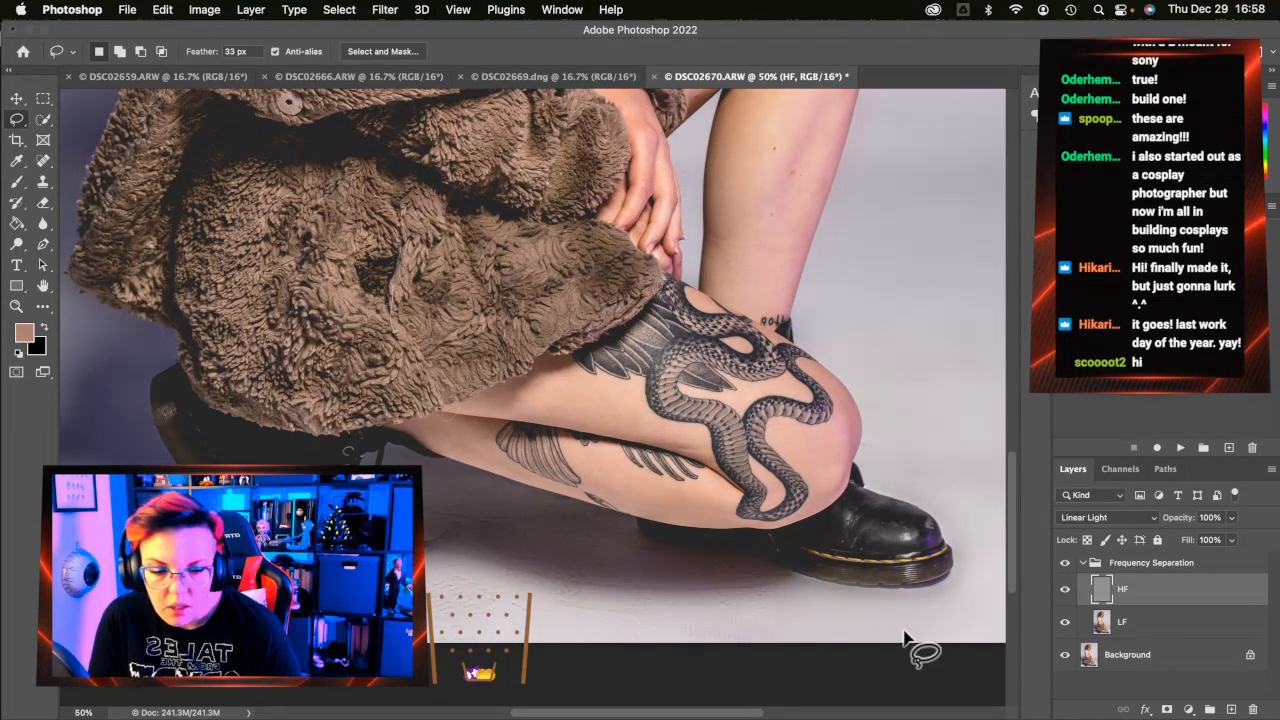
{"action": "left_click", "coordinate": [16, 305]}
{"action": "left_click", "coordinate": [515, 503]}
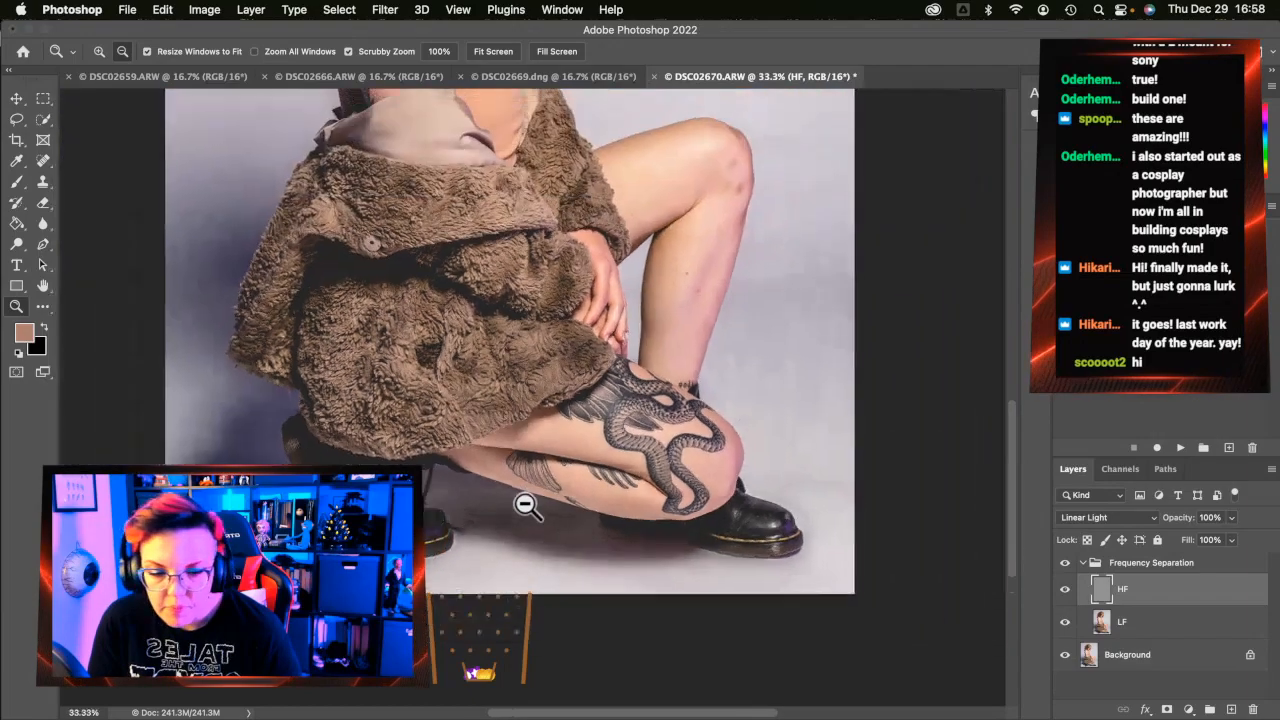
{"action": "left_click", "coordinate": [515, 503]}
{"action": "left_click", "coordinate": [515, 503]}
{"action": "key", "text": "l"}
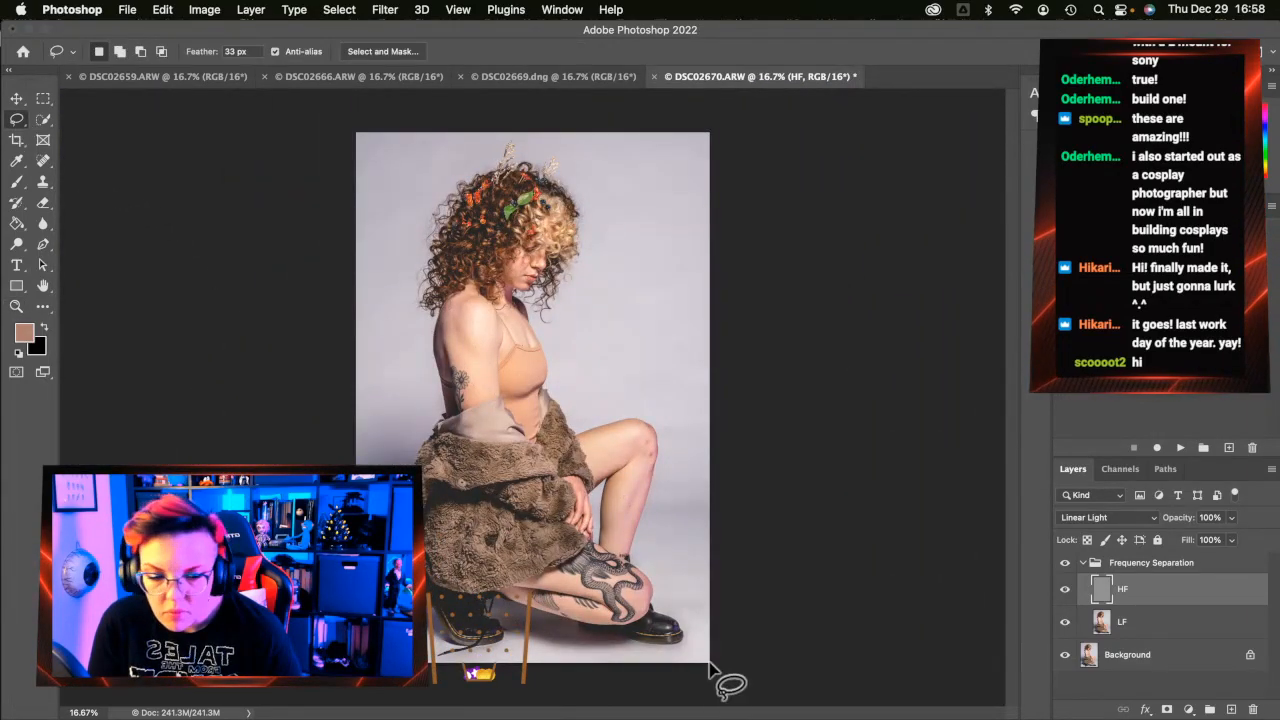
Lasso the boots and surrounding floor, apply a 50 px Gaussian Blur, and deselect
{"action": "mouse_move", "coordinate": [685, 624]}
{"action": "left_mouse_down"}
{"action": "mouse_move", "coordinate": [686, 644]}
{"action": "mouse_move", "coordinate": [657, 647]}
{"action": "mouse_move", "coordinate": [508, 606]}
{"action": "mouse_move", "coordinate": [495, 645]}
{"action": "mouse_move", "coordinate": [447, 645]}
{"action": "left_mouse_up"}
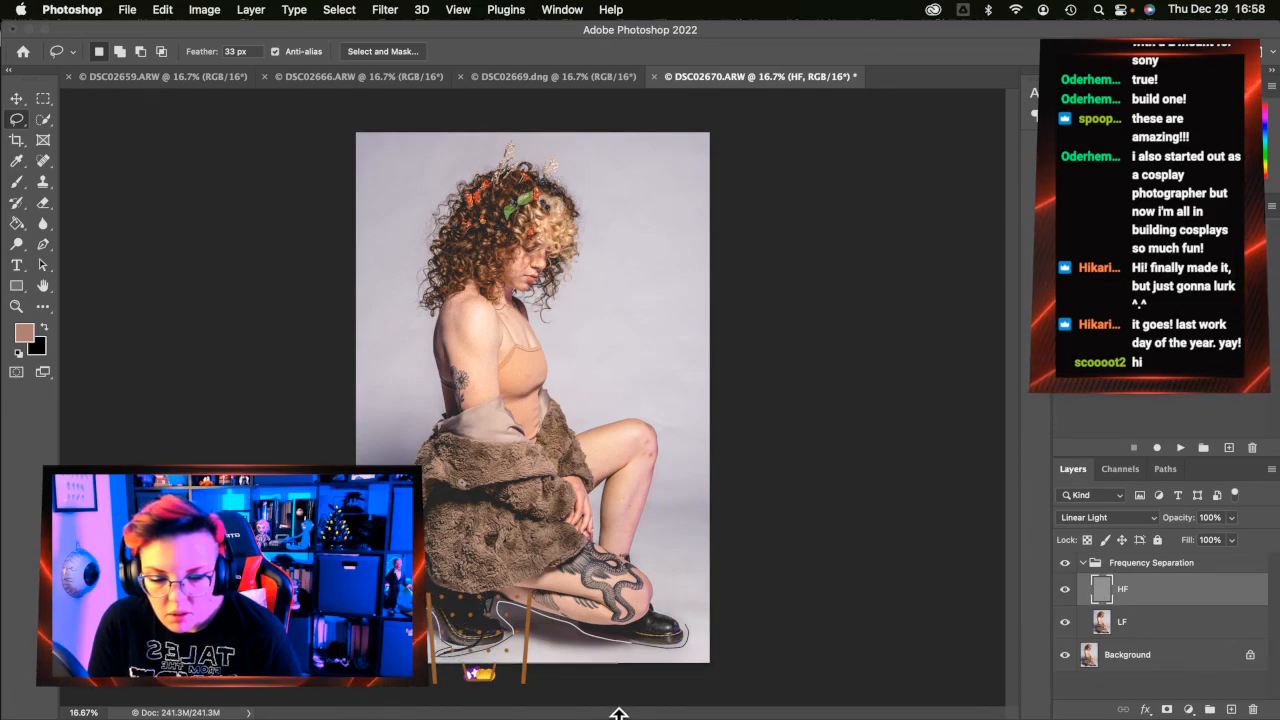
{"action": "mouse_move", "coordinate": [740, 707]}
{"action": "left_mouse_down"}
{"action": "mouse_move", "coordinate": [760, 671]}
{"action": "mouse_move", "coordinate": [777, 609]}
{"action": "left_mouse_up"}
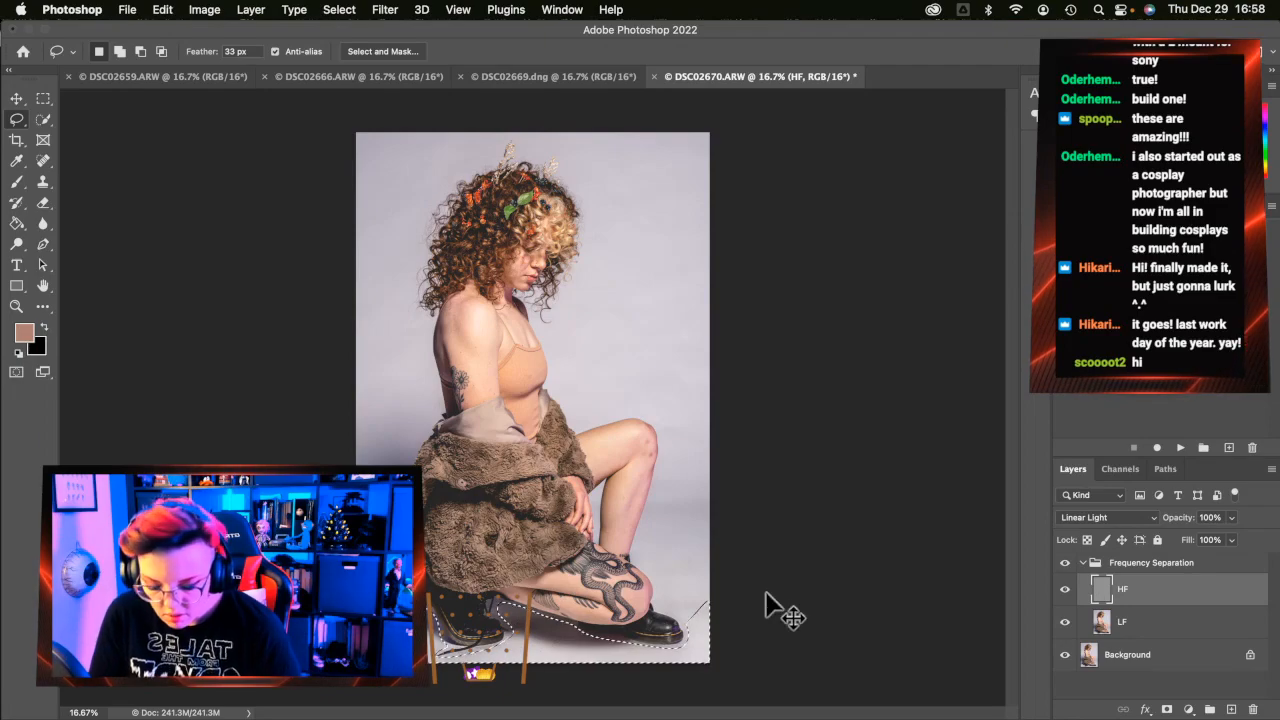
{"action": "key", "text": "ctrl+super+f"}
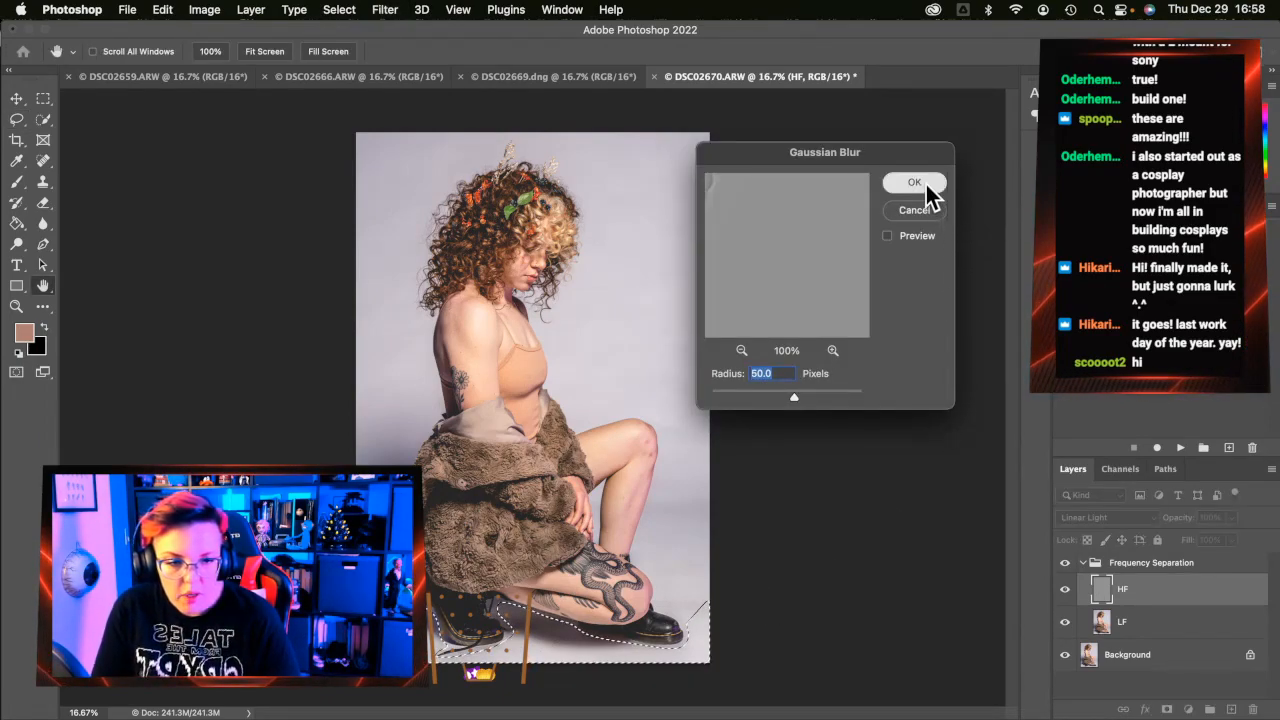
{"action": "left_click", "coordinate": [922, 182]}
{"action": "key", "text": "super+d"}
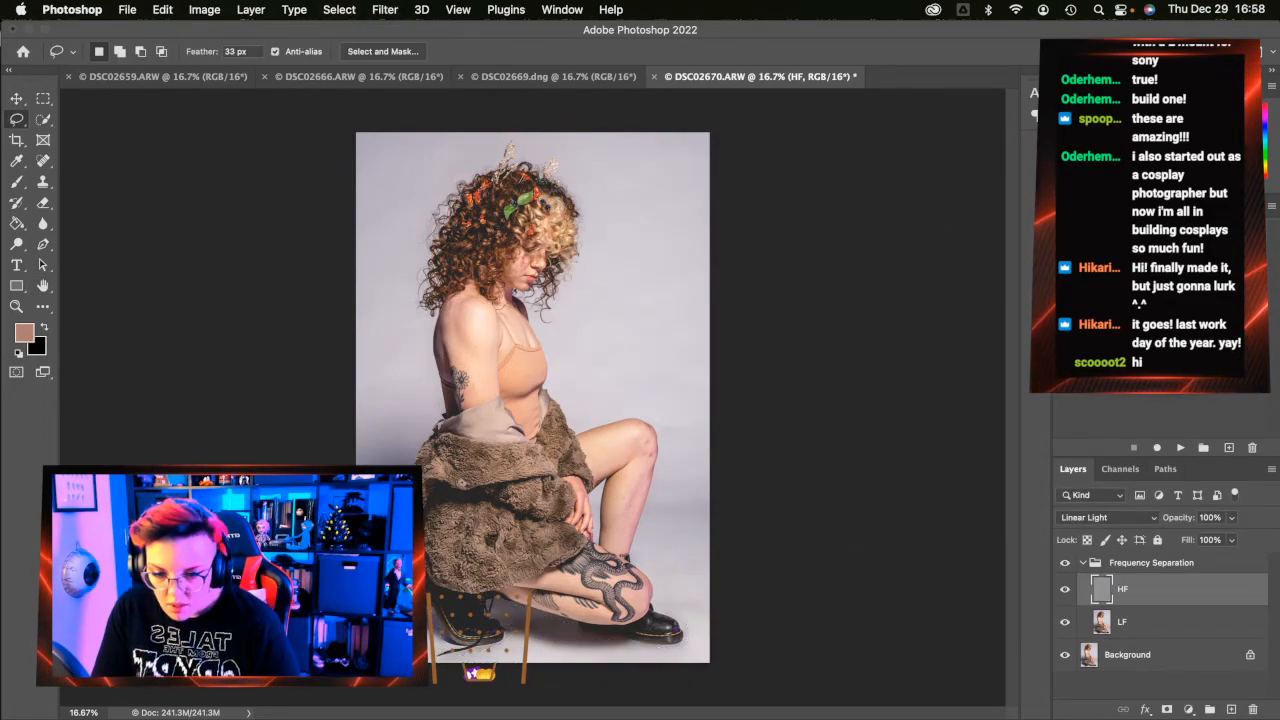
{"action": "left_click", "coordinate": [17, 306]}
Zoom in on the tattooed leg and ready the Spot Healing Brush on the HF layer
{"action": "left_click_drag", "start_coordinate": [488, 584], "coordinate": [478, 604]}
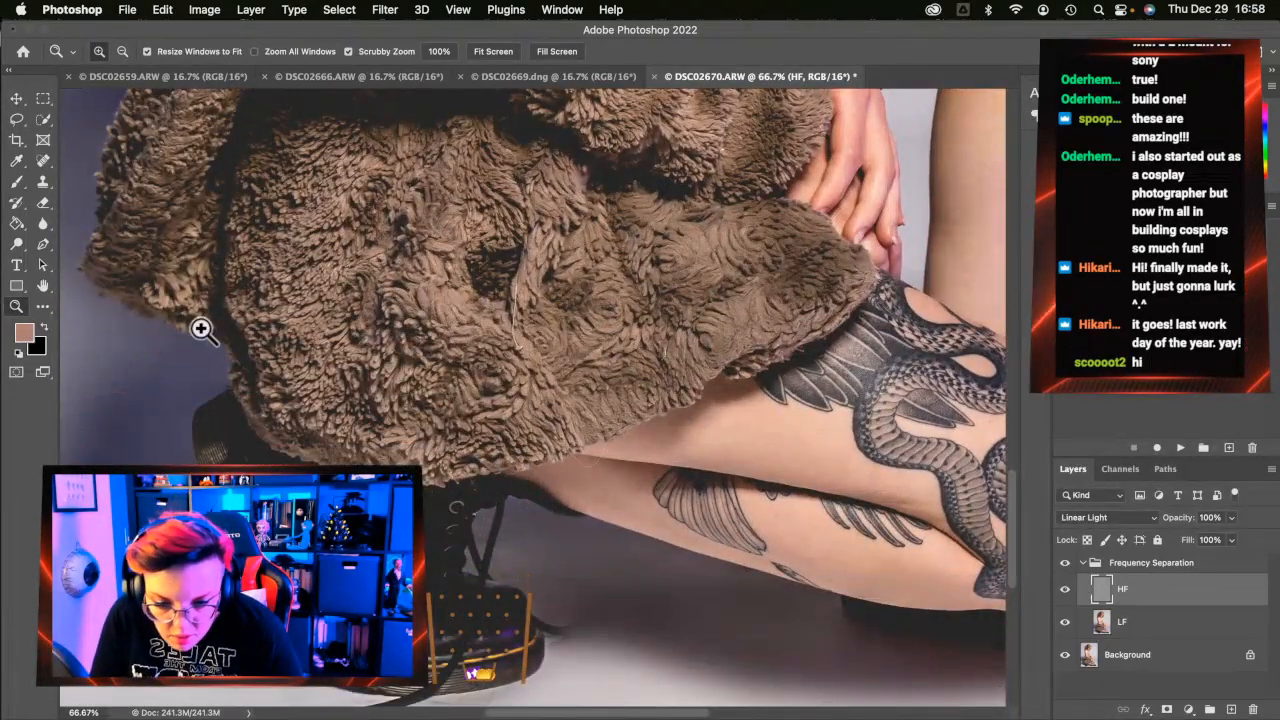
{"action": "left_click", "coordinate": [43, 162]}
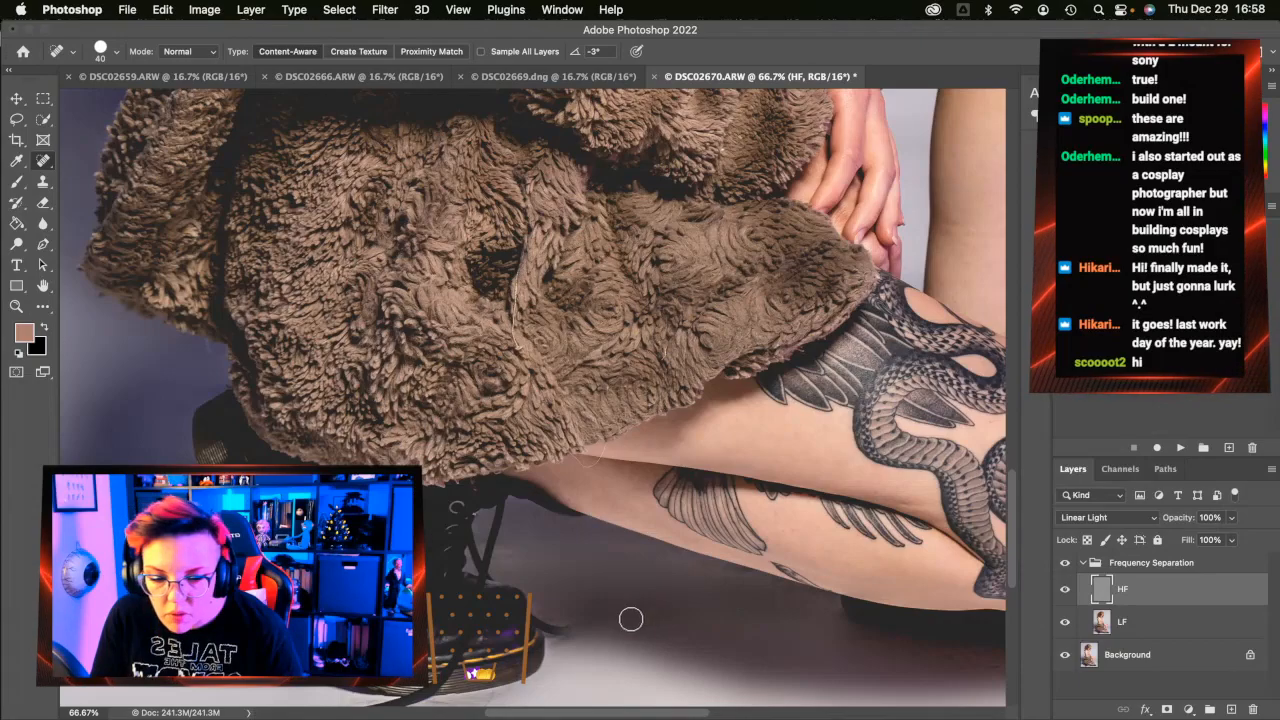
{"action": "left_click", "coordinate": [43, 203]}
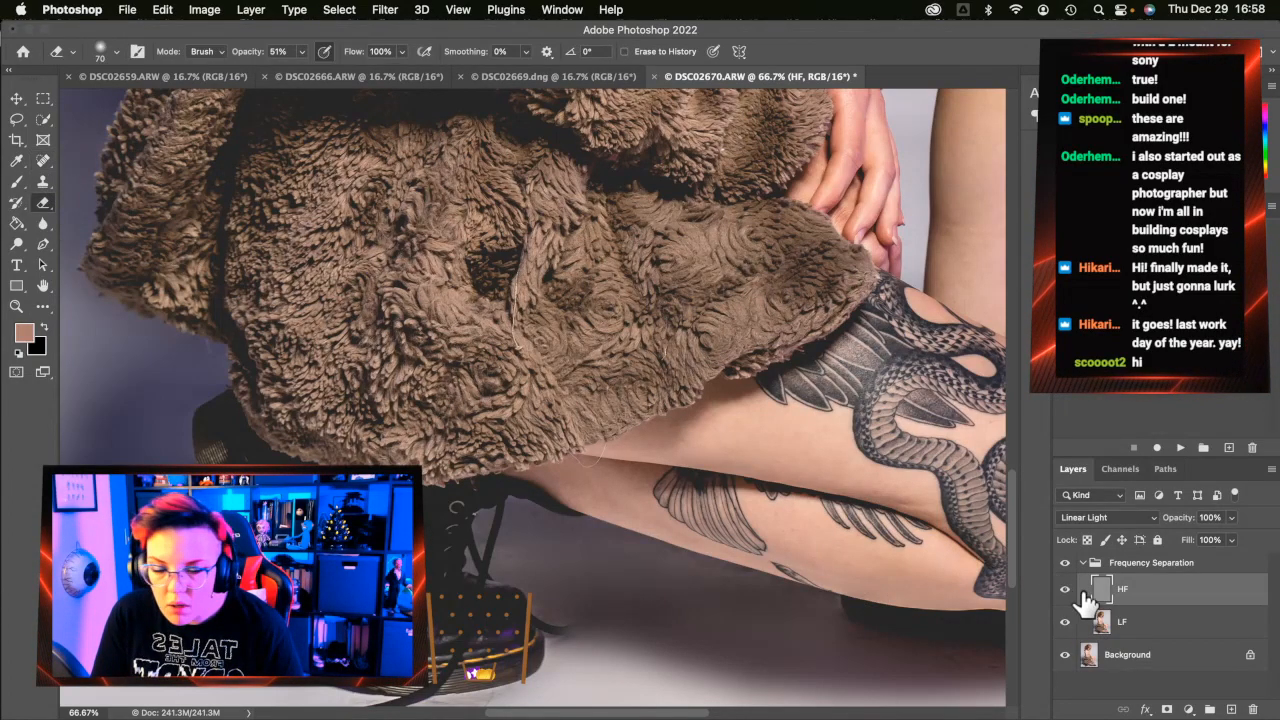
{"action": "left_click", "coordinate": [1166, 621]}
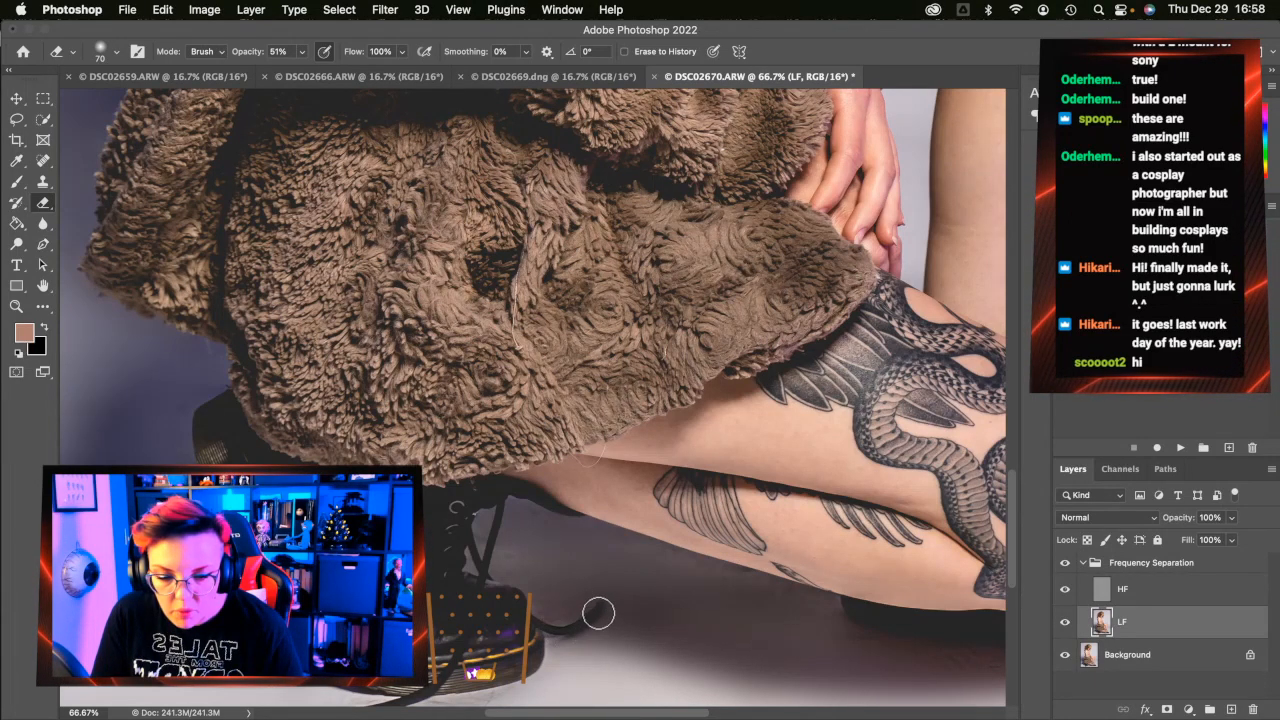
{"action": "left_click", "coordinate": [1135, 592]}
{"action": "left_click", "coordinate": [43, 160]}
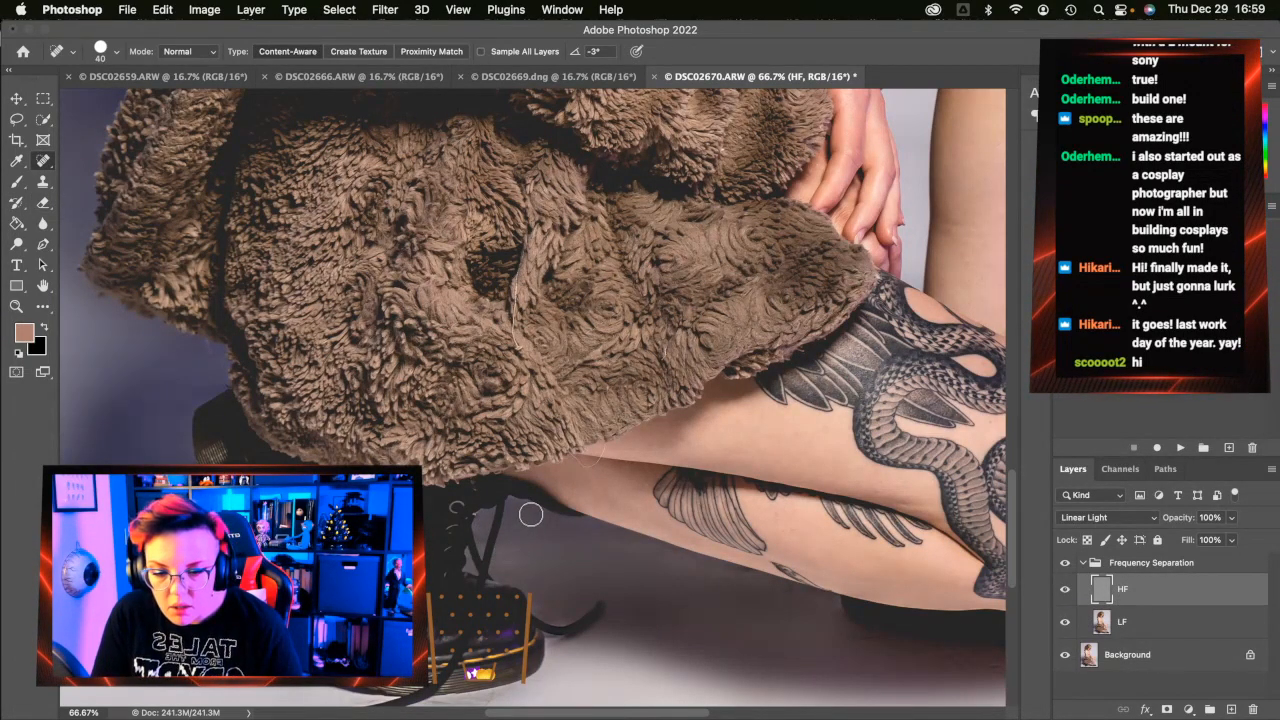
Heal the dark spots along the lower leg and in the floor gap beneath it
{"action": "mouse_move", "coordinate": [772, 587]}
{"action": "left_mouse_down"}
{"action": "mouse_move", "coordinate": [832, 604]}
{"action": "mouse_move", "coordinate": [757, 583]}
{"action": "left_mouse_up"}
{"action": "left_click", "coordinate": [737, 575]}
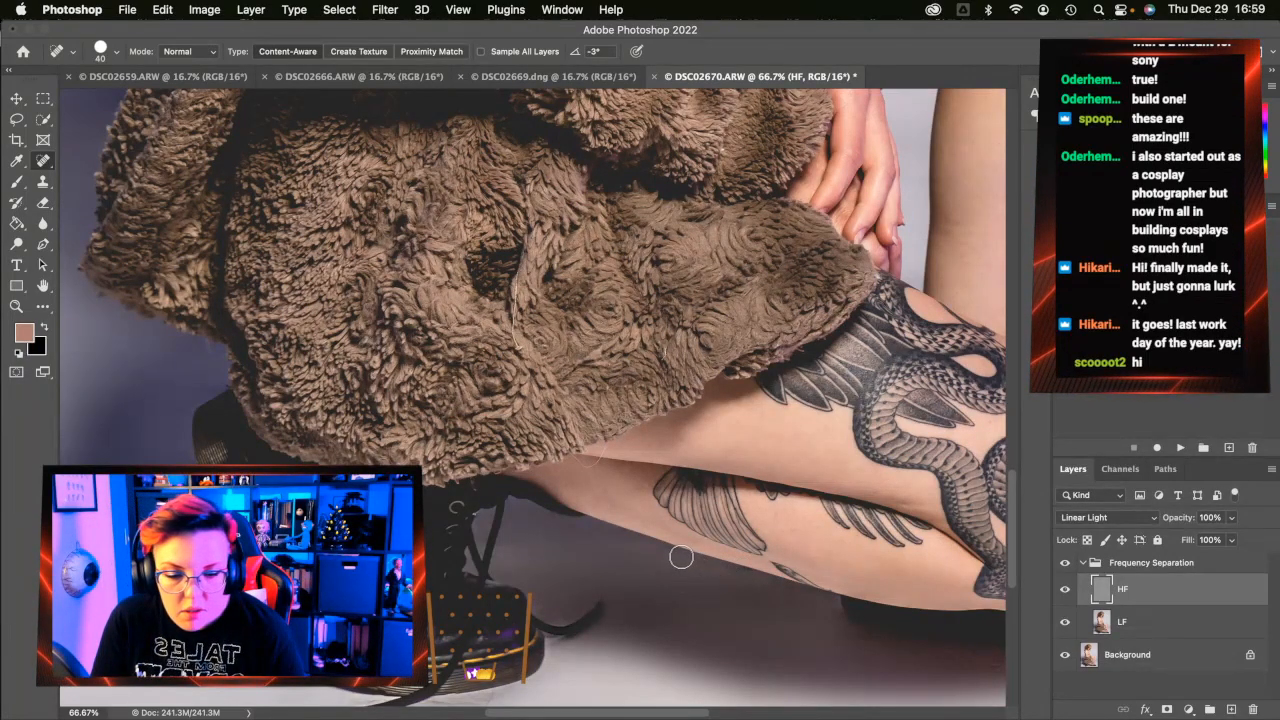
{"action": "left_click", "coordinate": [609, 536]}
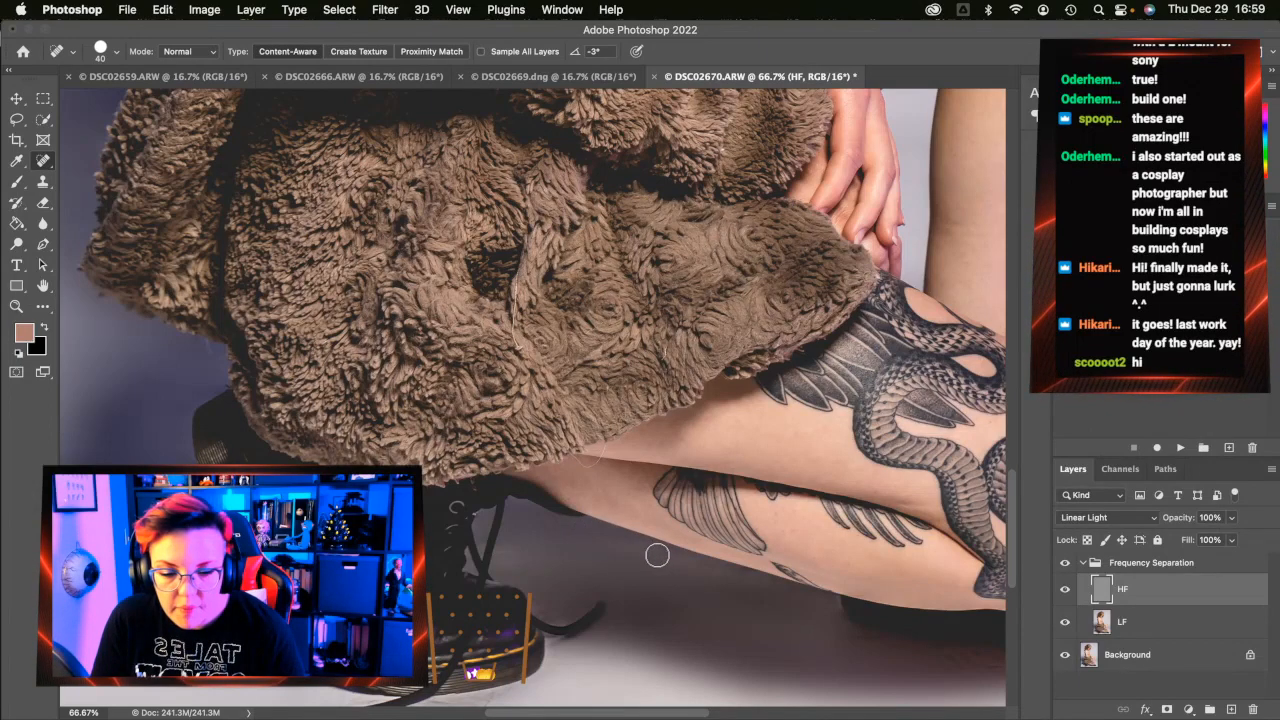
{"action": "left_click", "coordinate": [737, 572]}
{"action": "left_click", "coordinate": [706, 569]}
{"action": "left_click_drag", "start_coordinate": [789, 592], "coordinate": [730, 575]}
{"action": "left_click", "coordinate": [769, 586]}
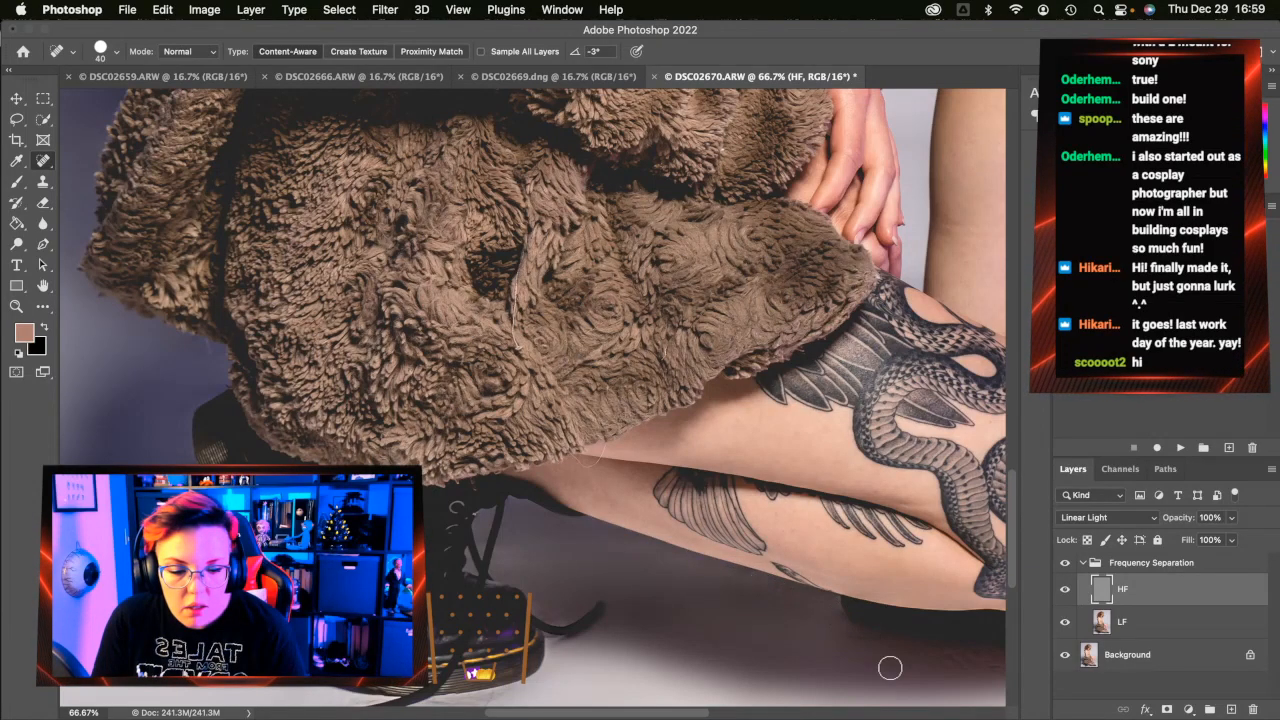
{"action": "scroll", "coordinate": [739, 626], "scroll_direction": "right", "scroll_amount": 1}
{"action": "scroll", "coordinate": [738, 626], "scroll_direction": "right", "scroll_amount": 5}
{"action": "scroll", "coordinate": [738, 626], "scroll_direction": "down", "scroll_amount": 3}
{"action": "mouse_move", "coordinate": [638, 533]}
{"action": "left_mouse_down"}
{"action": "mouse_move", "coordinate": [580, 521]}
{"action": "mouse_move", "coordinate": [599, 505]}
{"action": "mouse_move", "coordinate": [591, 491]}
{"action": "mouse_move", "coordinate": [531, 480]}
{"action": "left_mouse_up"}
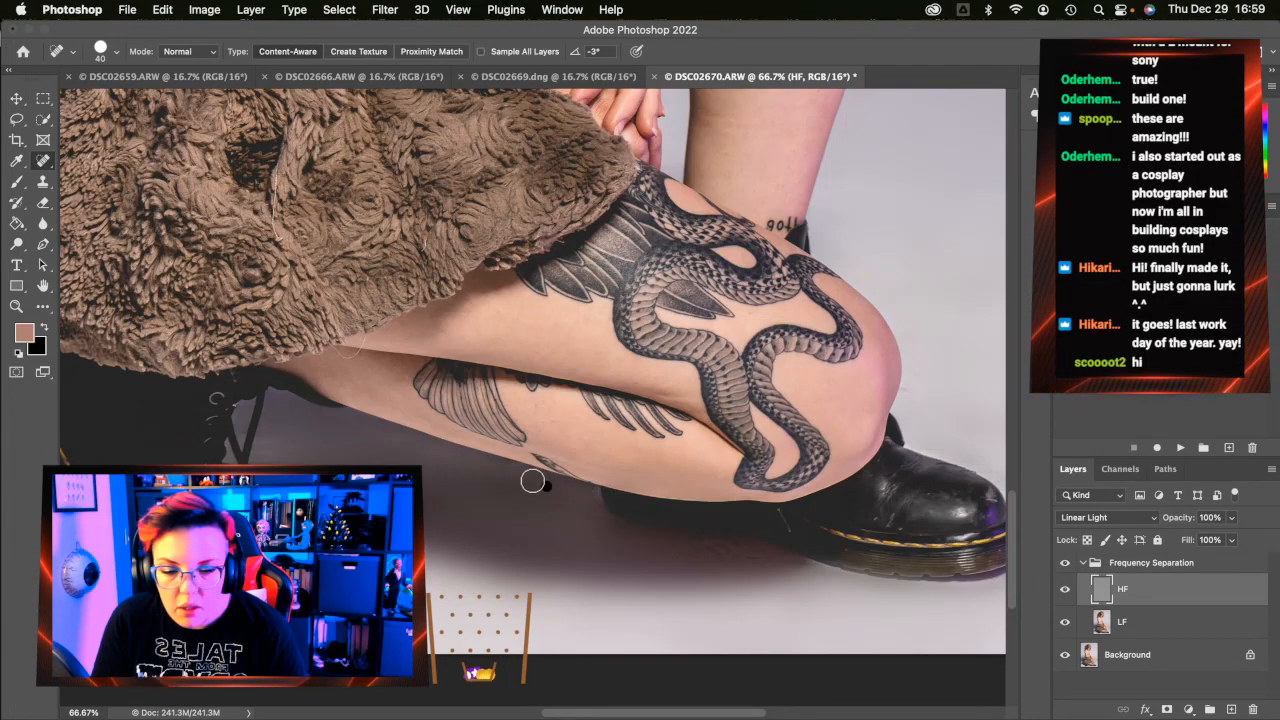
Heal the blemishes in the floor shadow and just below the boot sole
{"action": "scroll", "coordinate": [777, 568], "scroll_direction": "down", "scroll_amount": 2}
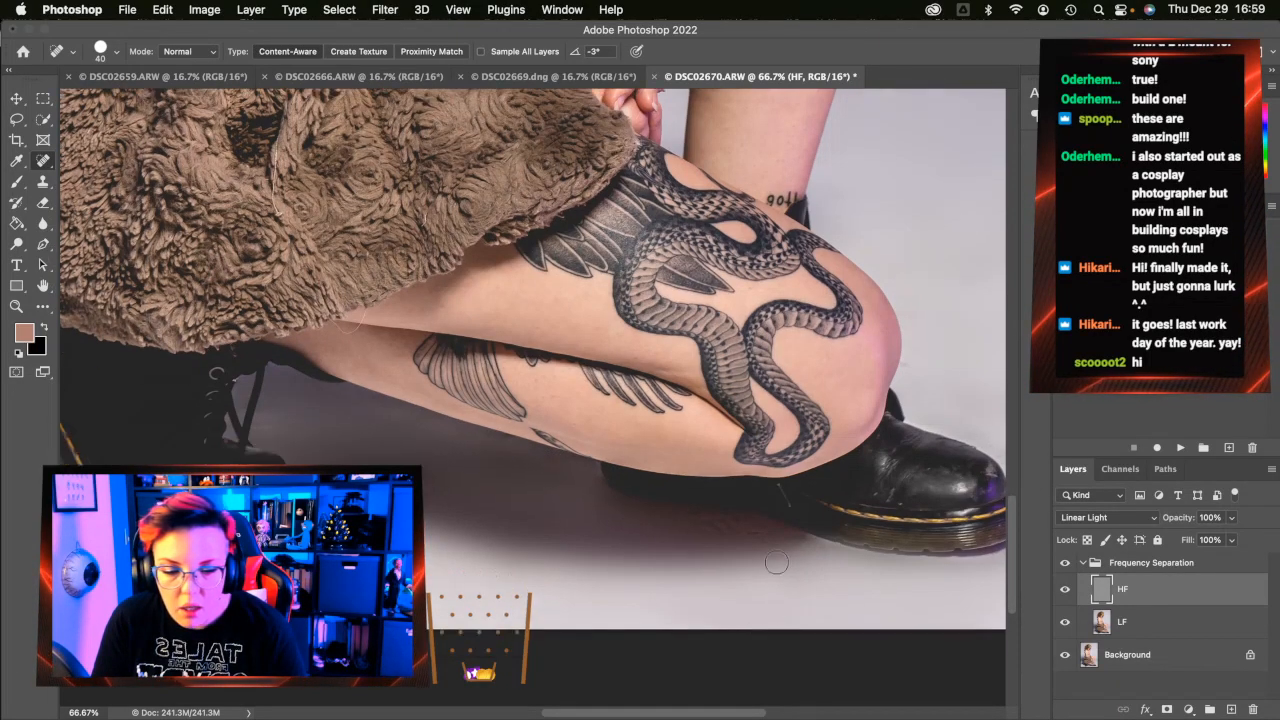
{"action": "mouse_move", "coordinate": [752, 532]}
{"action": "left_mouse_down"}
{"action": "mouse_move", "coordinate": [712, 528]}
{"action": "mouse_move", "coordinate": [745, 523]}
{"action": "mouse_move", "coordinate": [713, 520]}
{"action": "mouse_move", "coordinate": [729, 514]}
{"action": "mouse_move", "coordinate": [656, 521]}
{"action": "left_mouse_up"}
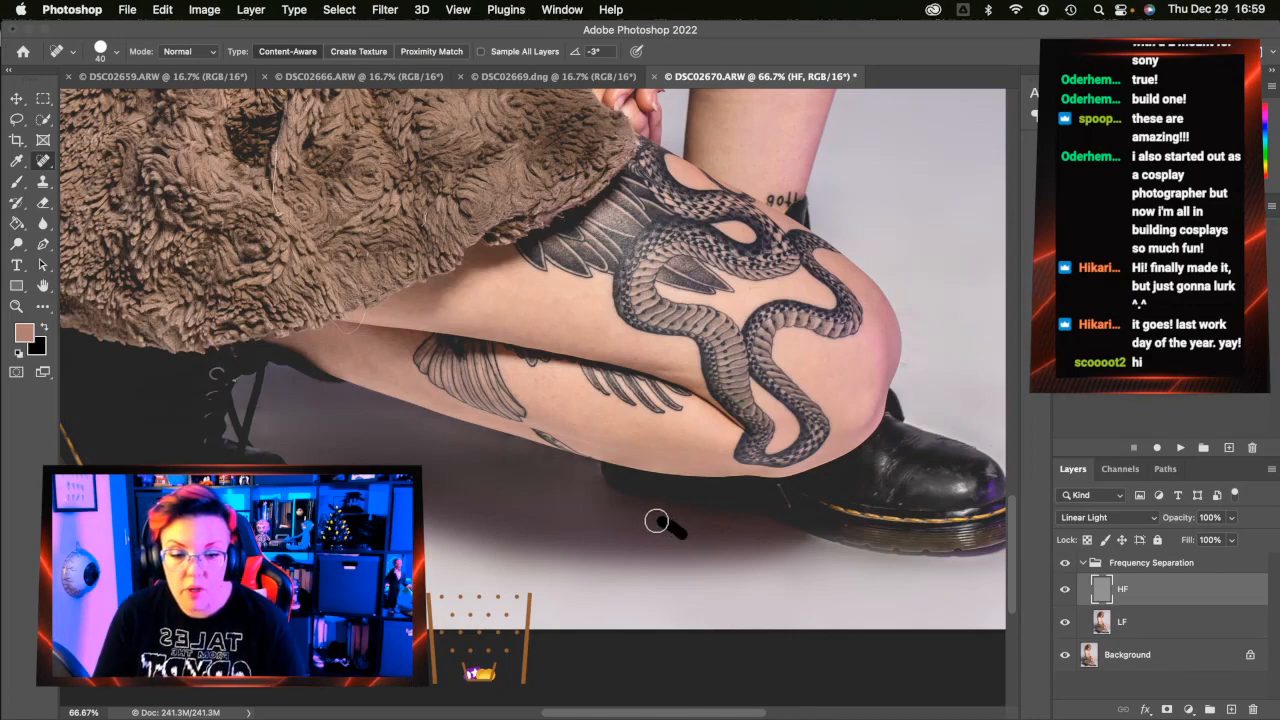
{"action": "scroll", "coordinate": [660, 520], "scroll_direction": "left", "scroll_amount": 2}
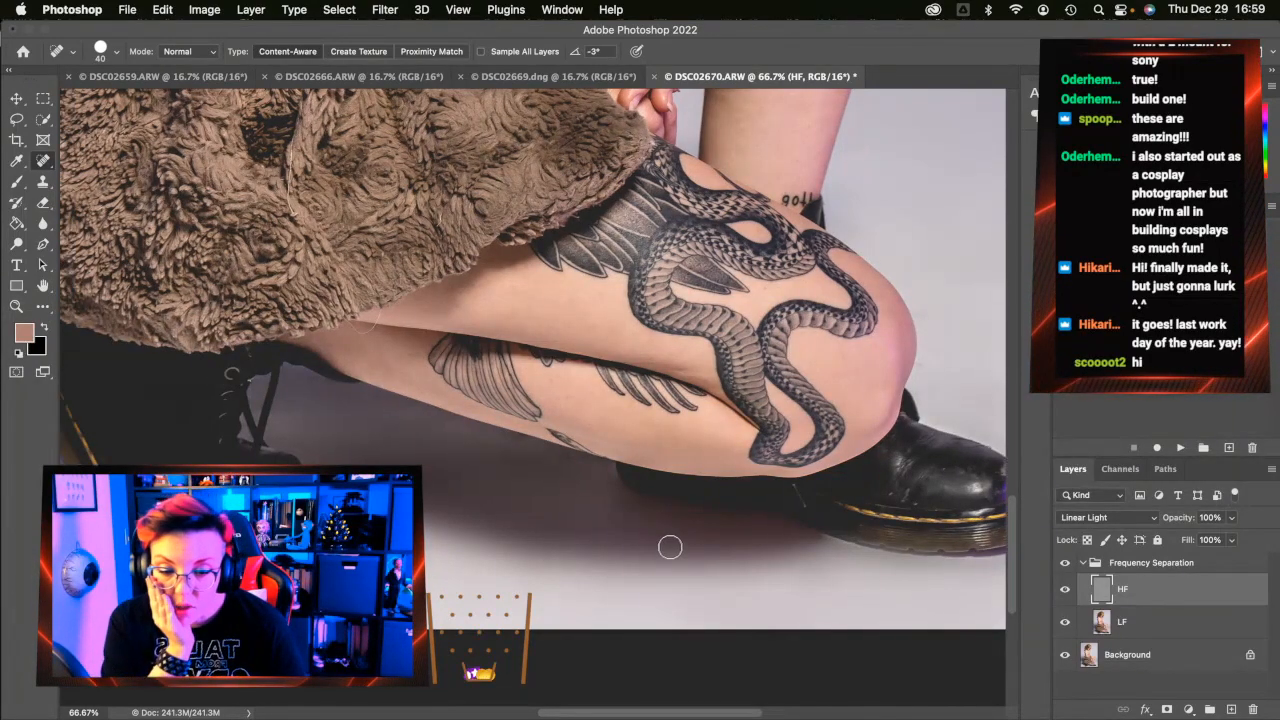
{"action": "mouse_move", "coordinate": [698, 526]}
{"action": "left_mouse_down"}
{"action": "mouse_move", "coordinate": [792, 527]}
{"action": "mouse_move", "coordinate": [754, 518]}
{"action": "mouse_move", "coordinate": [767, 539]}
{"action": "mouse_move", "coordinate": [633, 512]}
{"action": "left_mouse_up"}
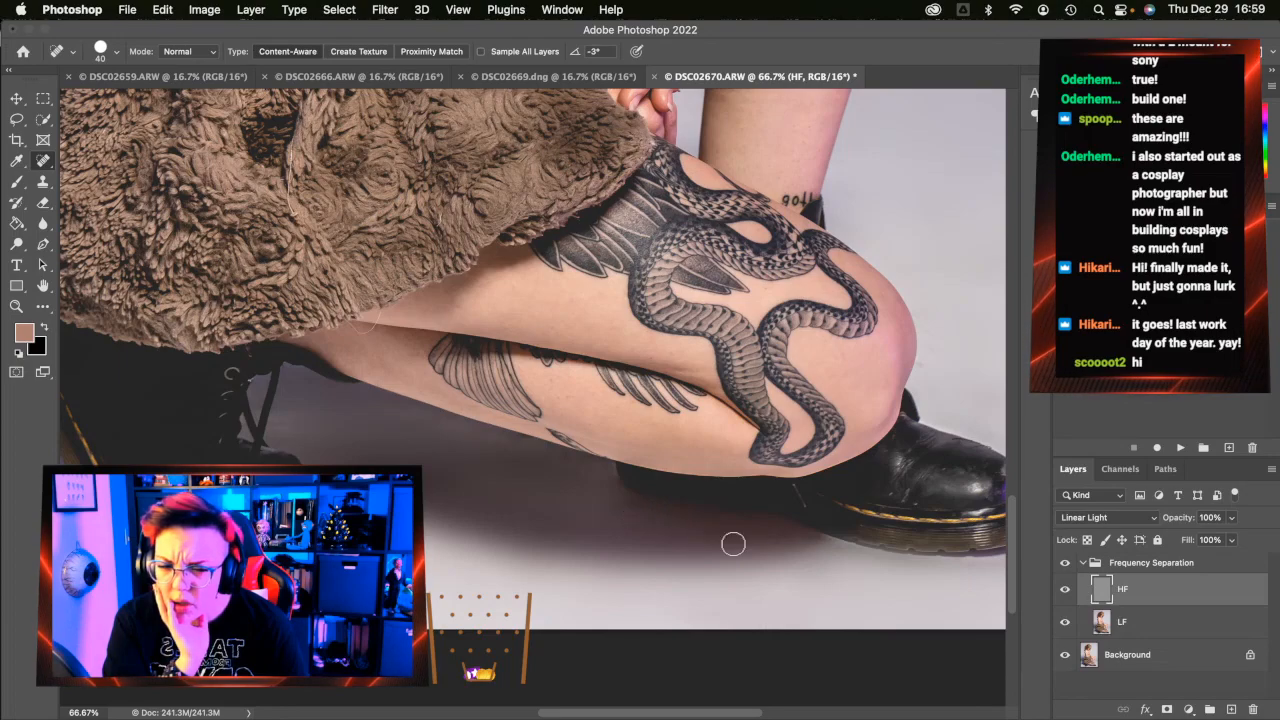
{"action": "left_click_drag", "start_coordinate": [831, 544], "coordinate": [808, 536]}
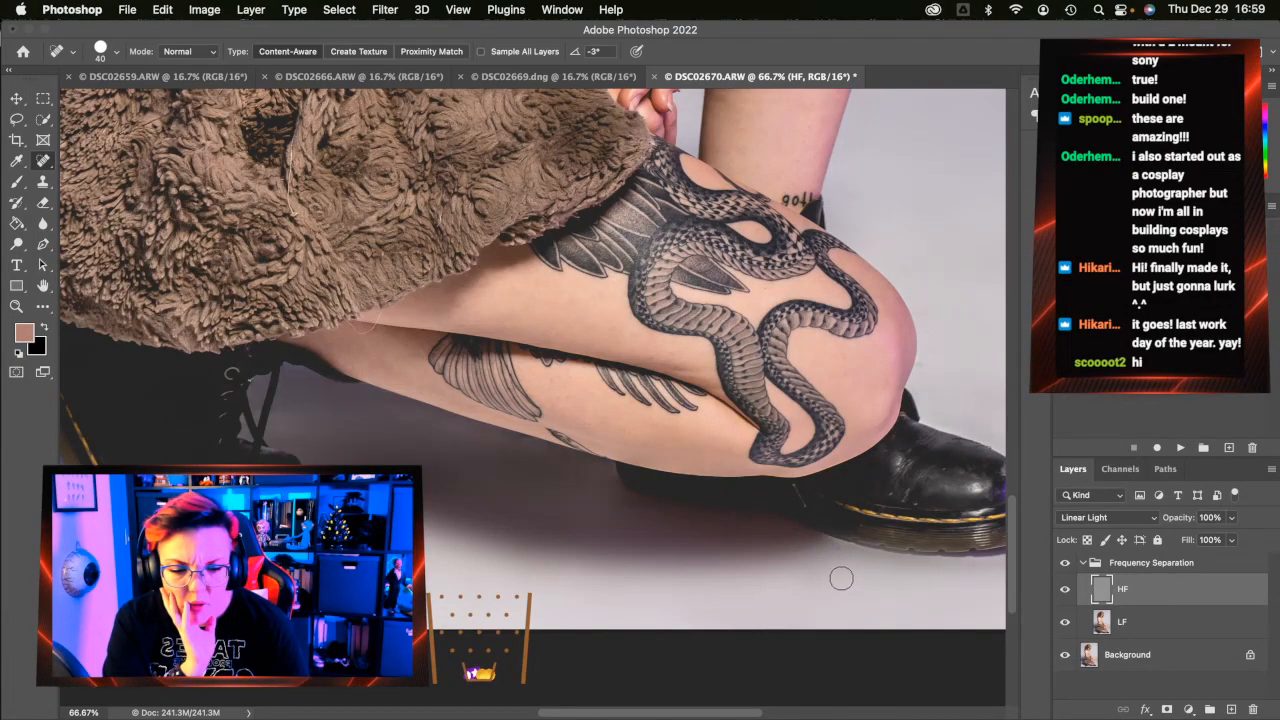
Fade the stray lace end and heal marks around the boot laces and leg edge
{"action": "scroll", "coordinate": [665, 562], "scroll_direction": "left", "scroll_amount": 3}
{"action": "scroll", "coordinate": [665, 562], "scroll_direction": "down", "scroll_amount": 2}
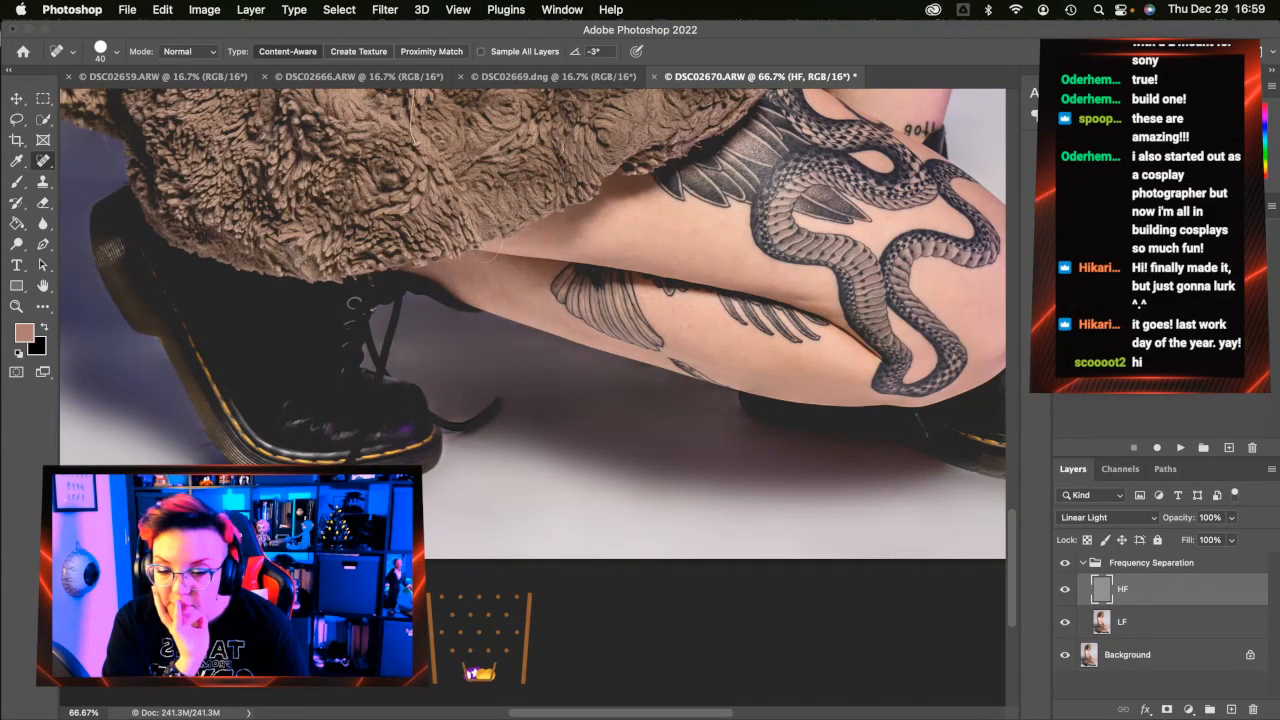
{"action": "mouse_move", "coordinate": [448, 412]}
{"action": "left_mouse_down"}
{"action": "mouse_move", "coordinate": [479, 411]}
{"action": "mouse_move", "coordinate": [443, 400]}
{"action": "left_mouse_up"}
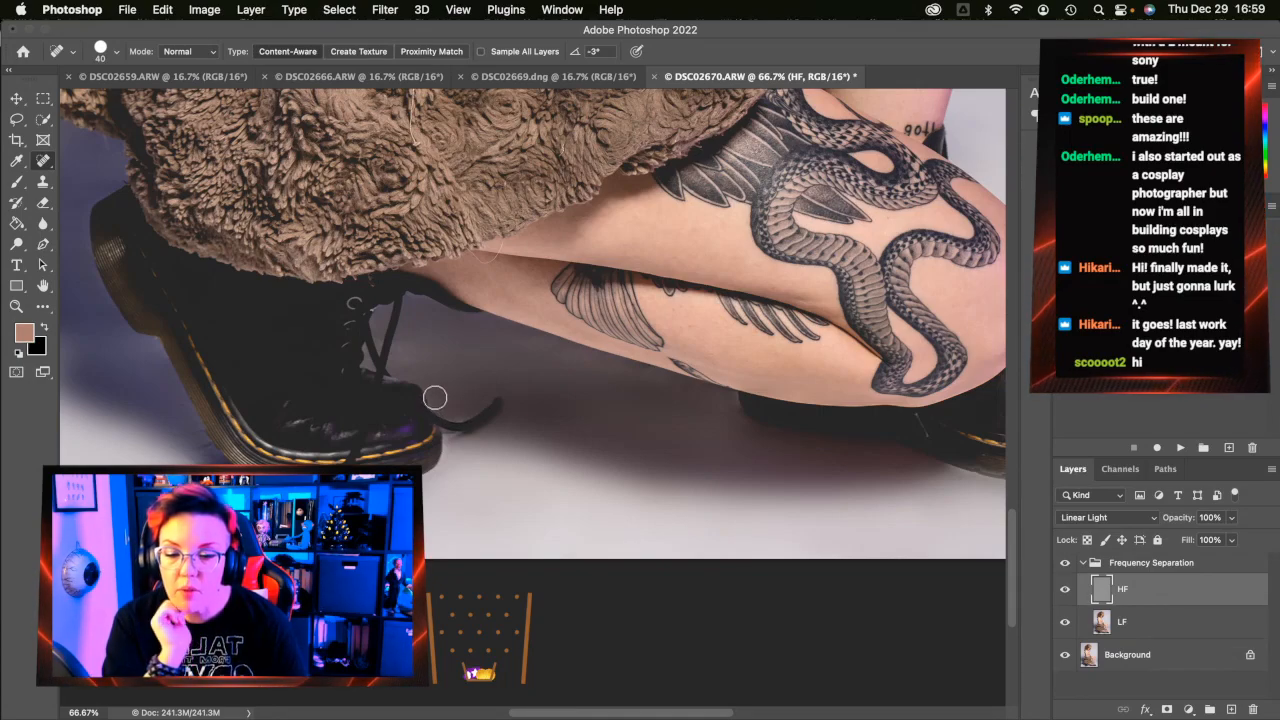
{"action": "mouse_move", "coordinate": [420, 368]}
{"action": "left_mouse_down"}
{"action": "mouse_move", "coordinate": [394, 358]}
{"action": "mouse_move", "coordinate": [404, 345]}
{"action": "left_mouse_up"}
{"action": "left_click", "coordinate": [398, 348]}
{"action": "left_click", "coordinate": [423, 306]}
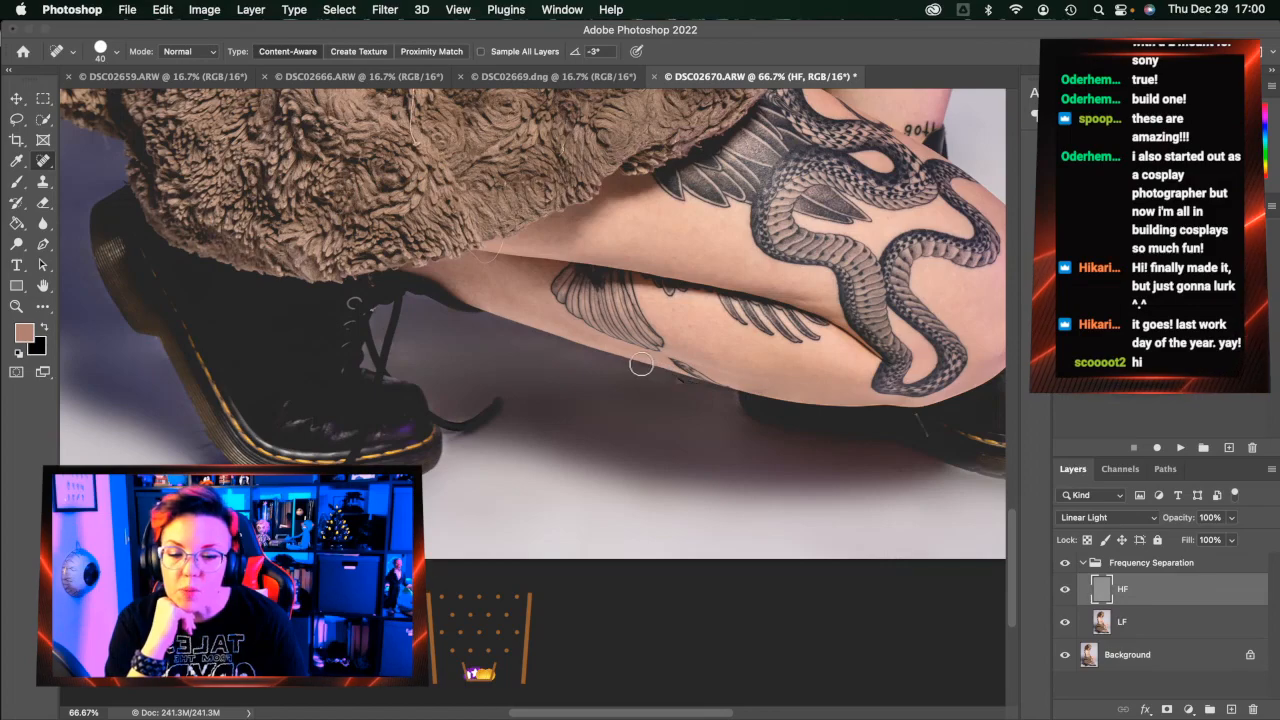
{"action": "left_click", "coordinate": [677, 383]}
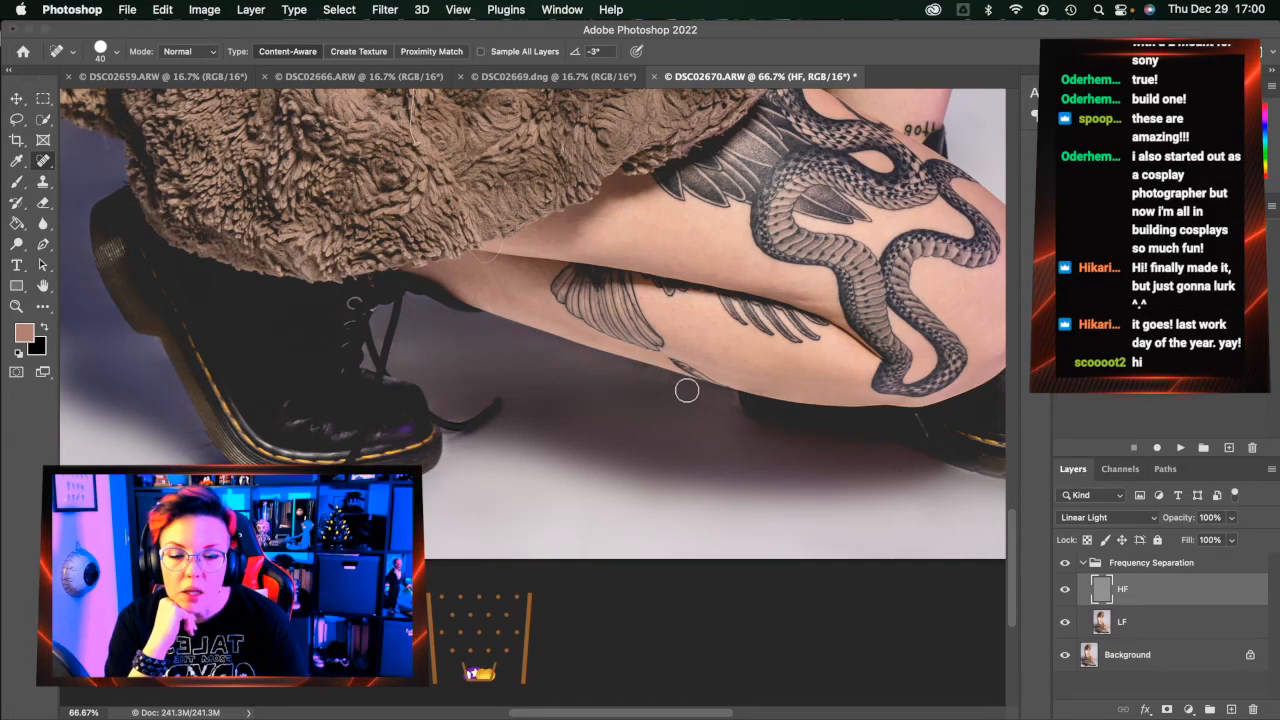
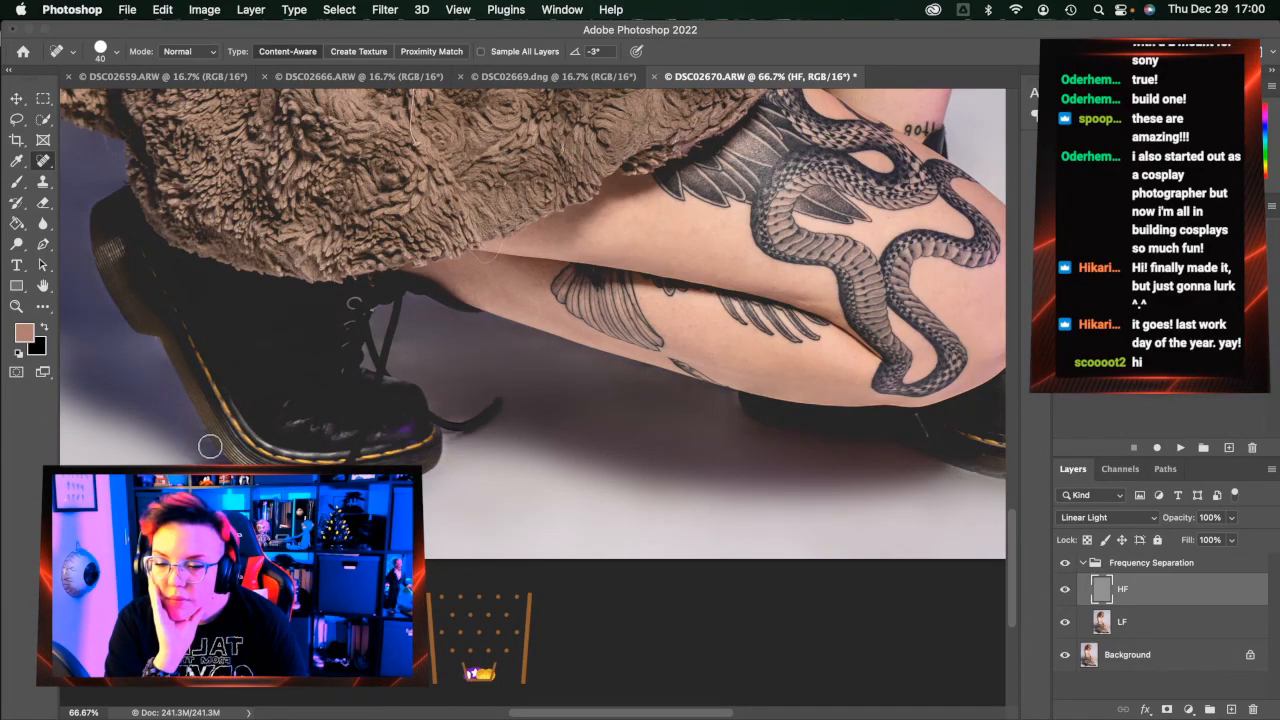
Heal the blotches in the floor shadow under and beside the boot
{"action": "scroll", "coordinate": [280, 372], "scroll_direction": "up", "scroll_amount": 1}
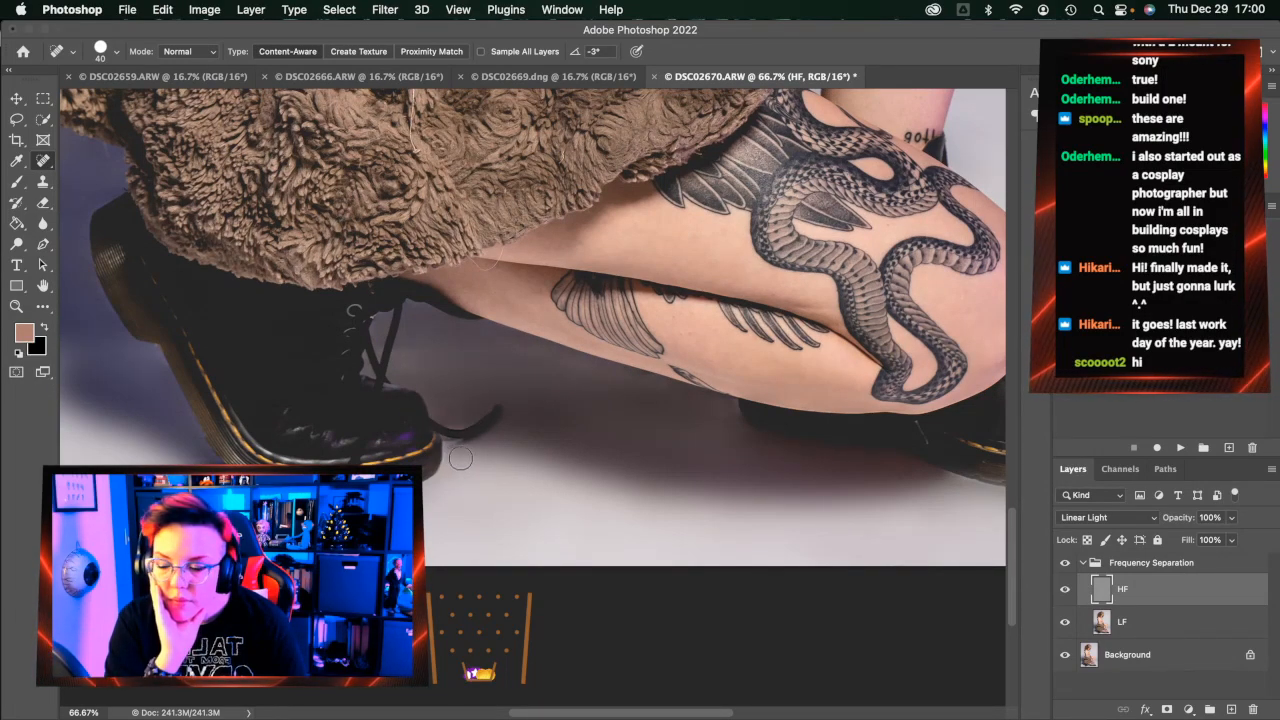
{"action": "scroll", "coordinate": [460, 458], "scroll_direction": "left", "scroll_amount": 1}
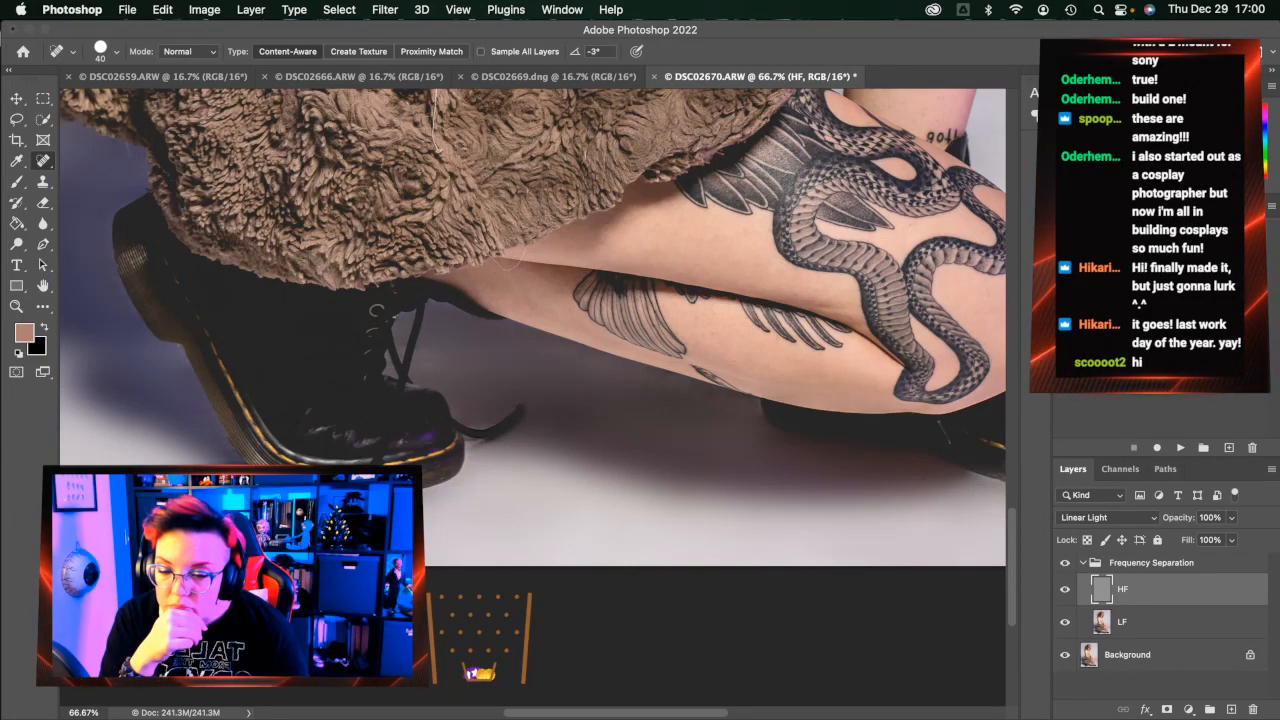
{"action": "scroll", "coordinate": [475, 523], "scroll_direction": "right", "scroll_amount": 7}
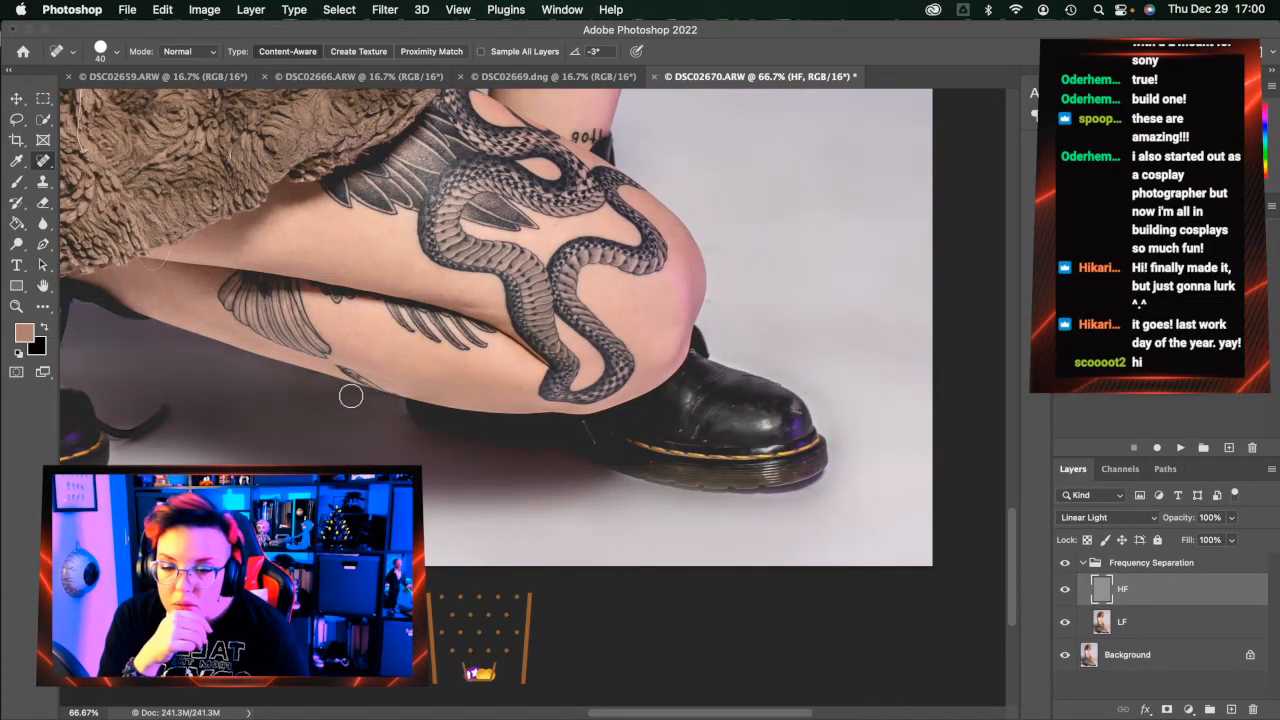
{"action": "left_click", "coordinate": [393, 415]}
{"action": "left_click", "coordinate": [406, 436]}
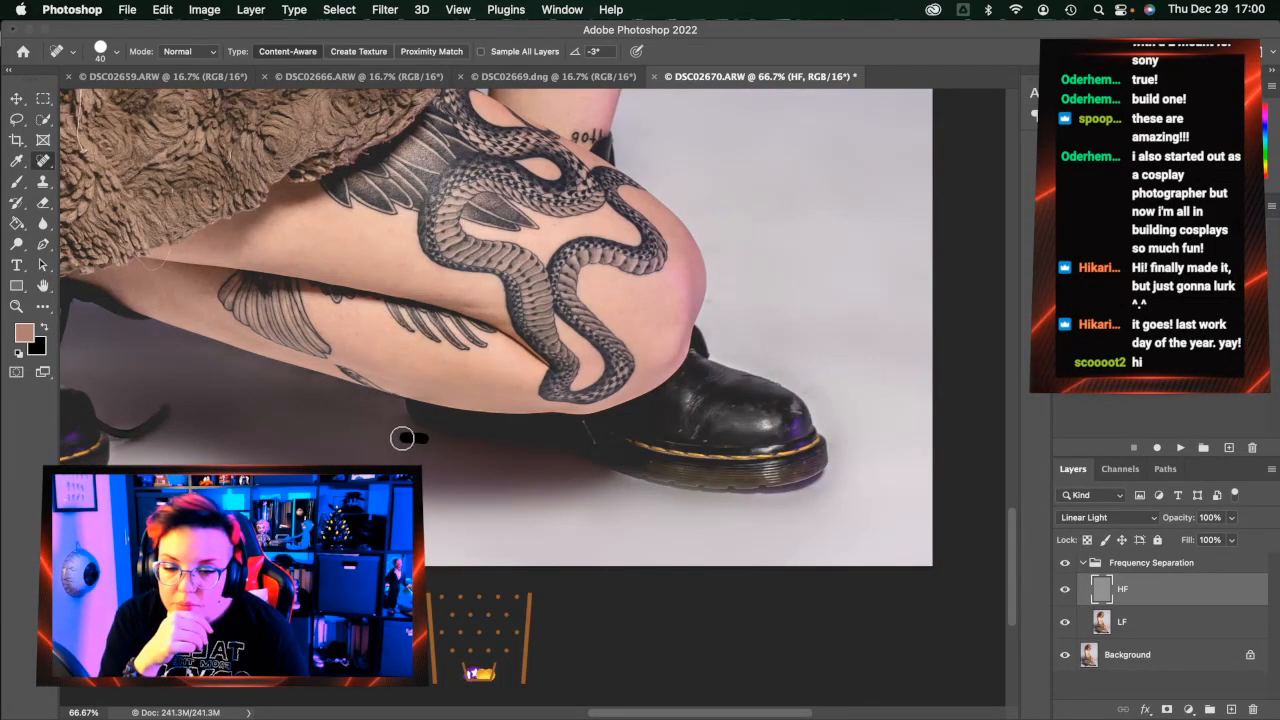
{"action": "left_click", "coordinate": [534, 457]}
{"action": "left_click", "coordinate": [509, 451]}
{"action": "left_click", "coordinate": [552, 474]}
{"action": "left_click", "coordinate": [624, 485]}
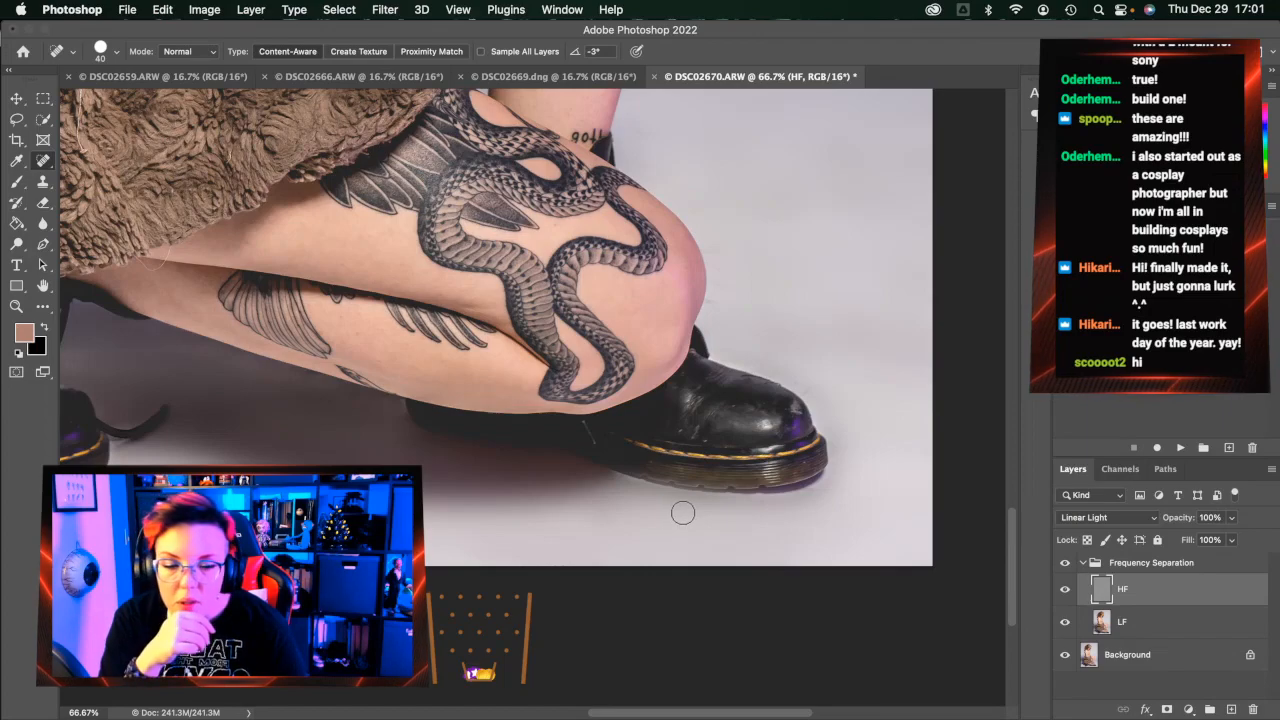
Clean up the boot toe's blemish on both the LF tone and HF texture layers
{"action": "left_click", "coordinate": [792, 410]}
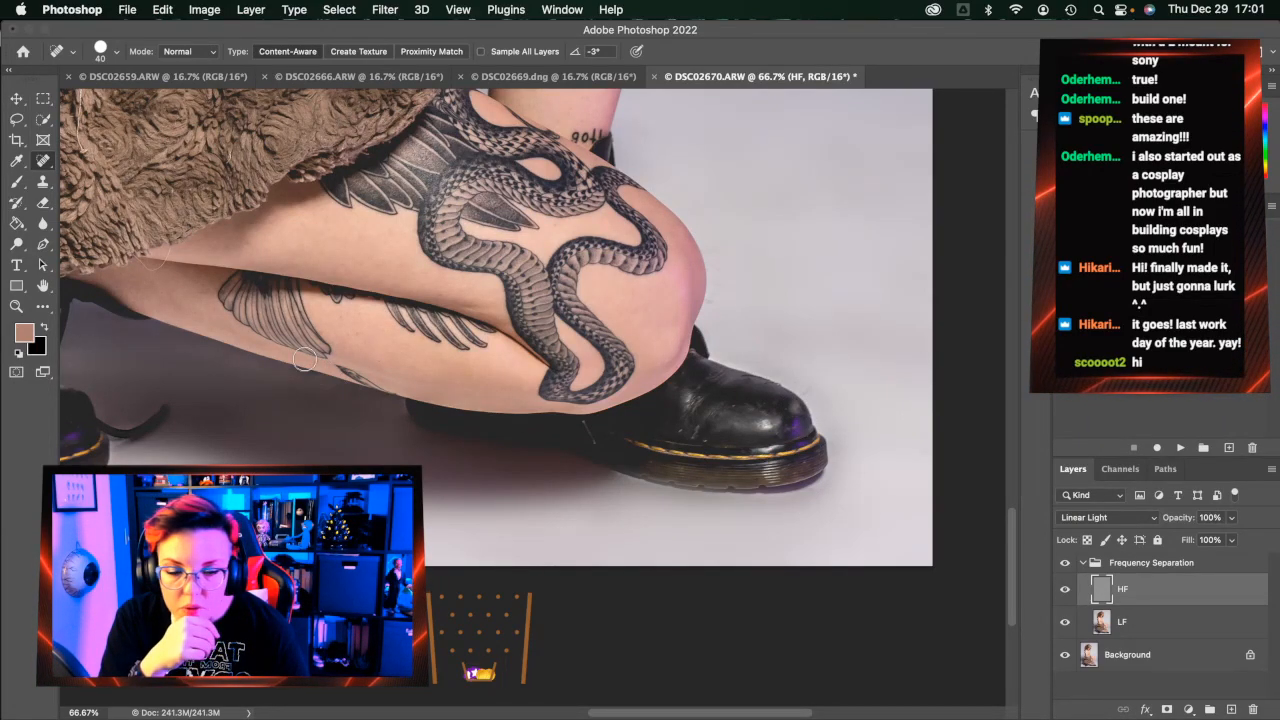
{"action": "left_click", "coordinate": [43, 181]}
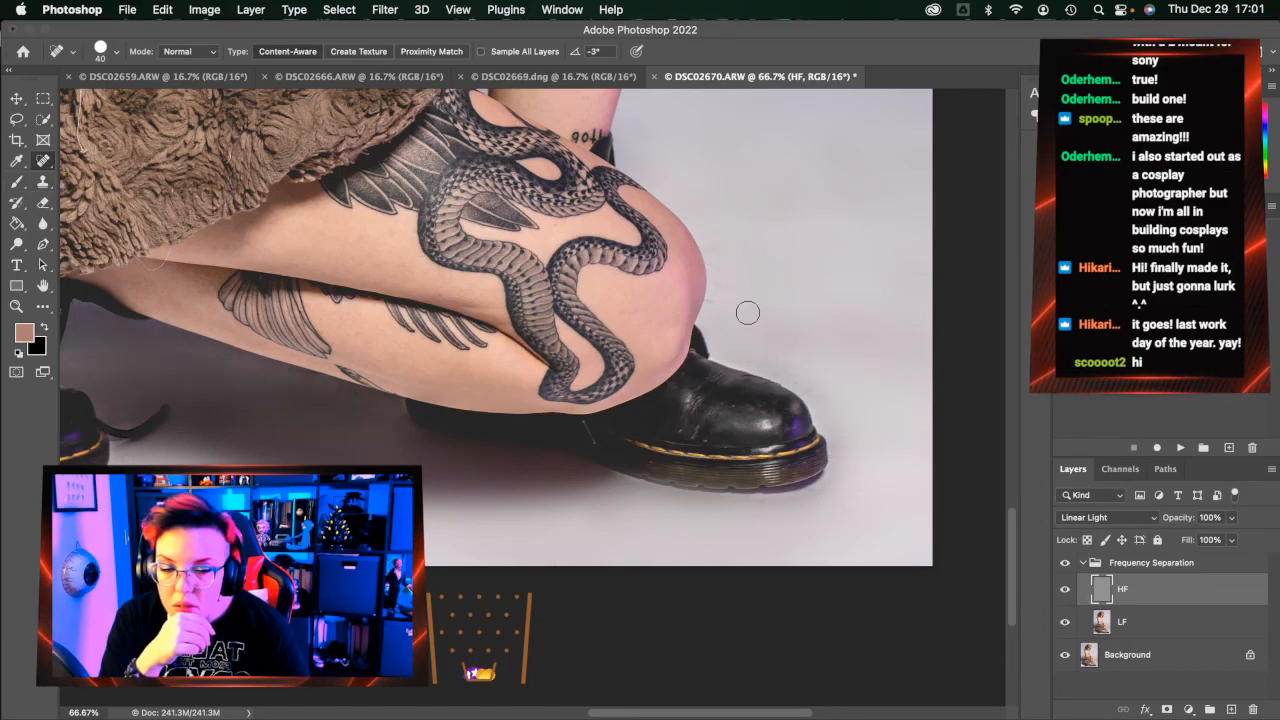
{"action": "left_click", "coordinate": [1212, 624]}
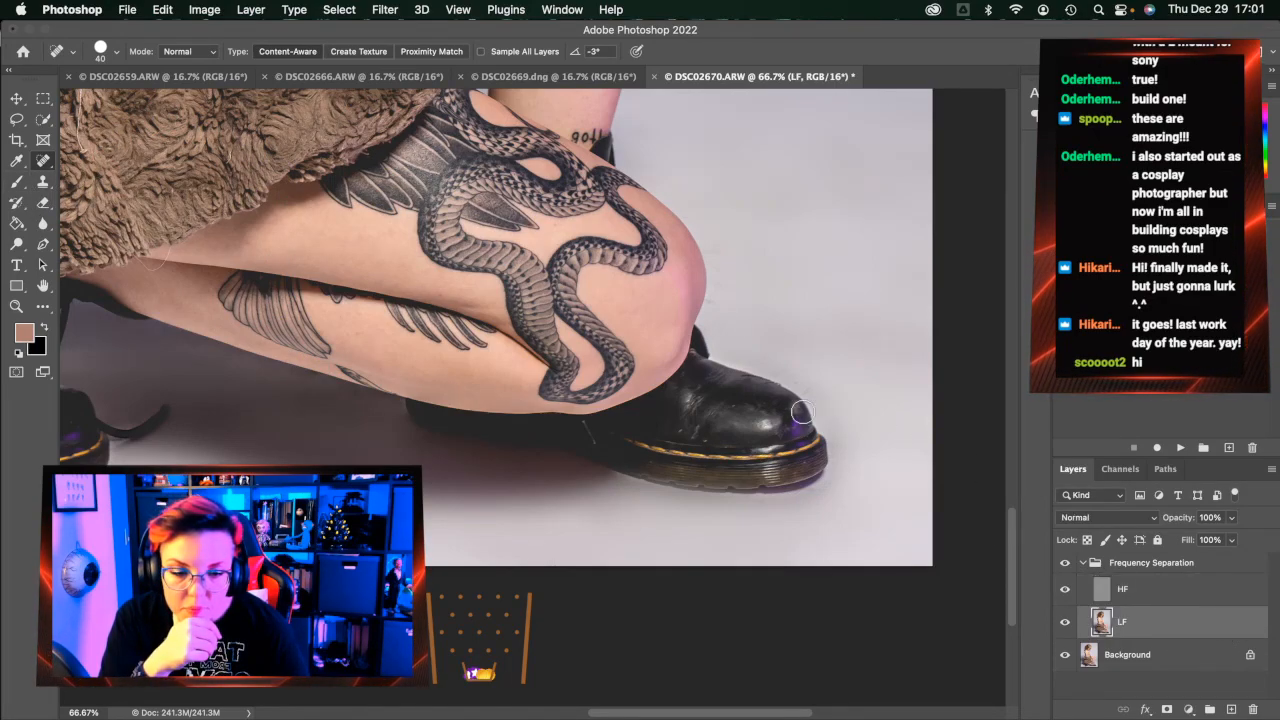
{"action": "left_click_drag", "start_coordinate": [794, 406], "coordinate": [797, 416]}
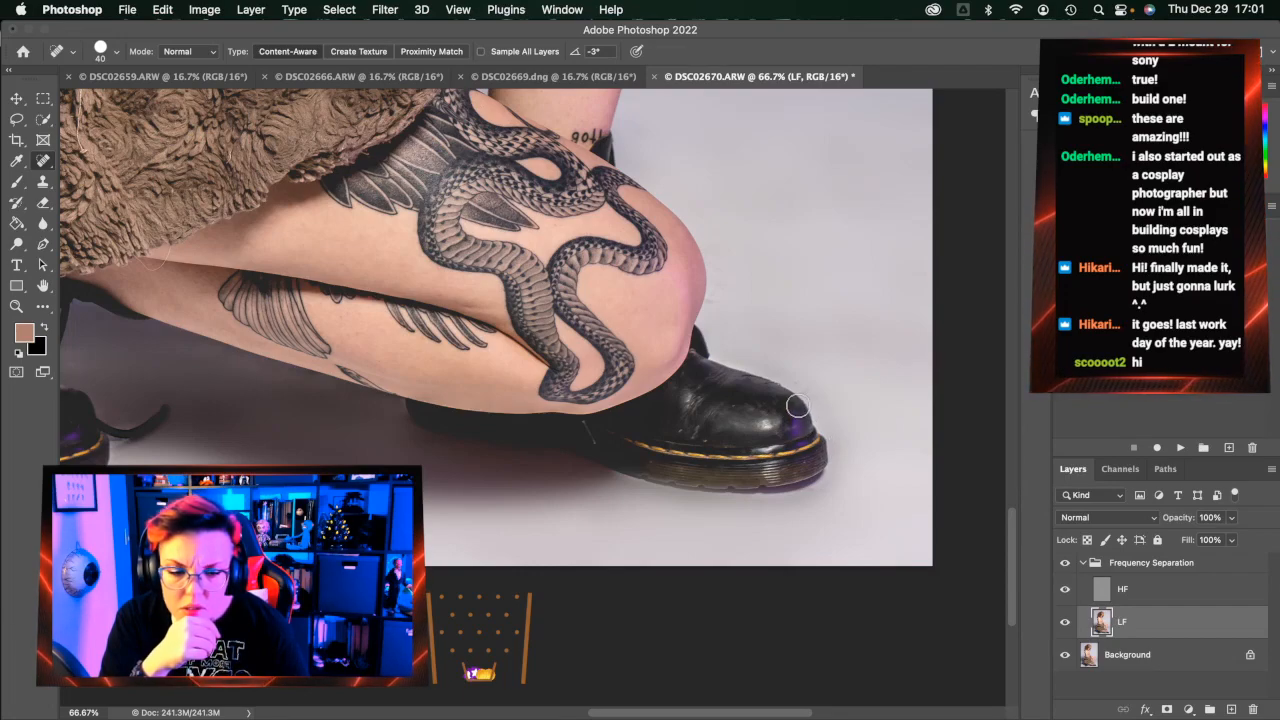
{"action": "left_click", "coordinate": [1140, 592]}
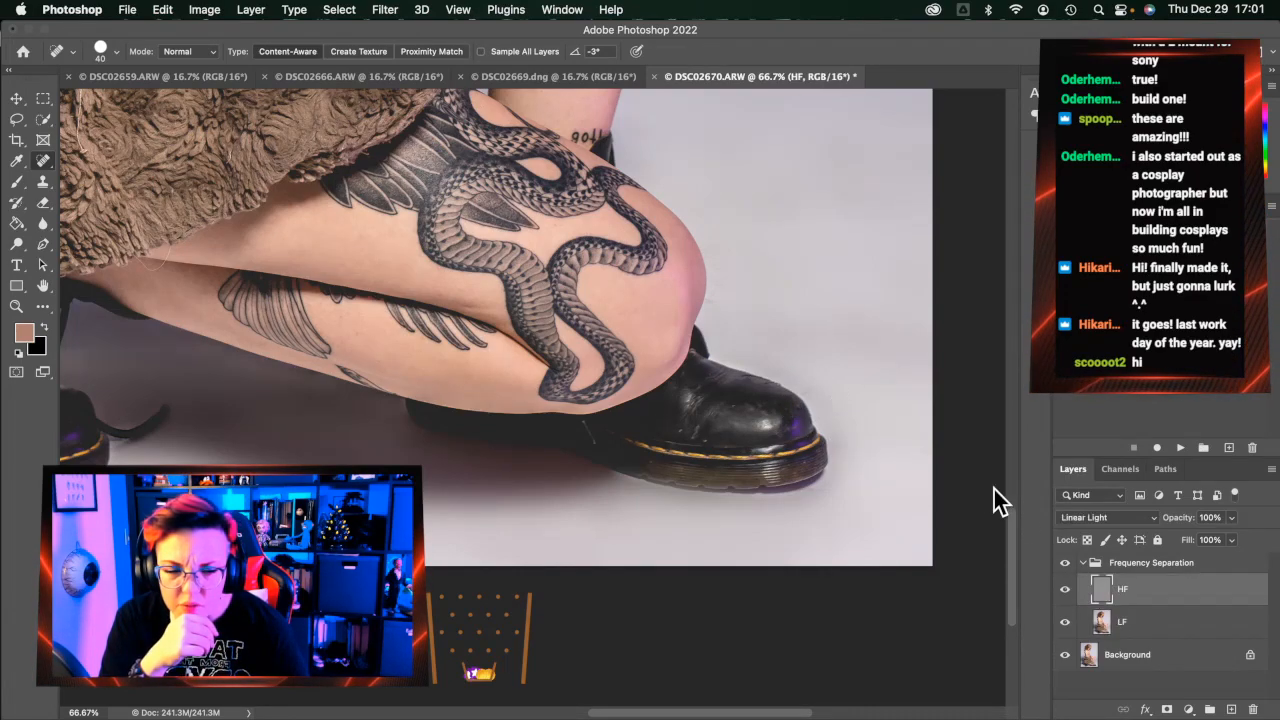
{"action": "left_click_drag", "start_coordinate": [808, 386], "coordinate": [808, 391]}
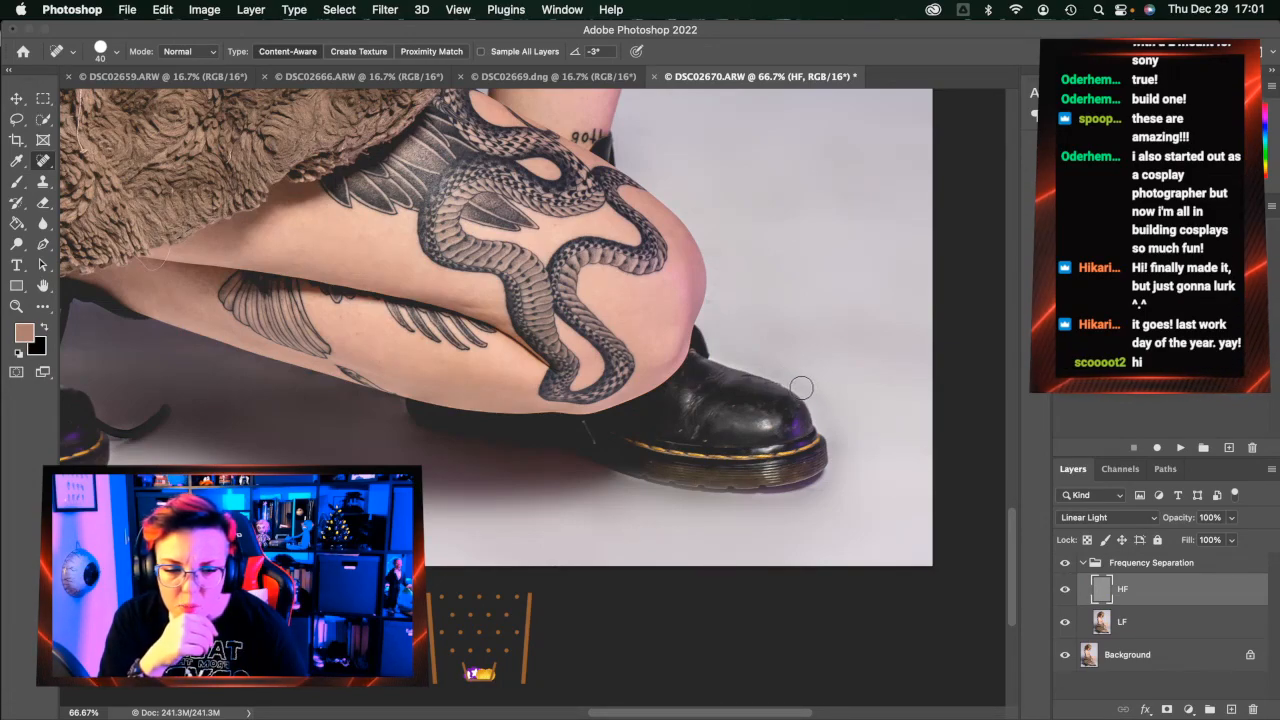
Heal the marks and spots in the background beside the knee
{"action": "scroll", "coordinate": [723, 305], "scroll_direction": "left", "scroll_amount": 1}
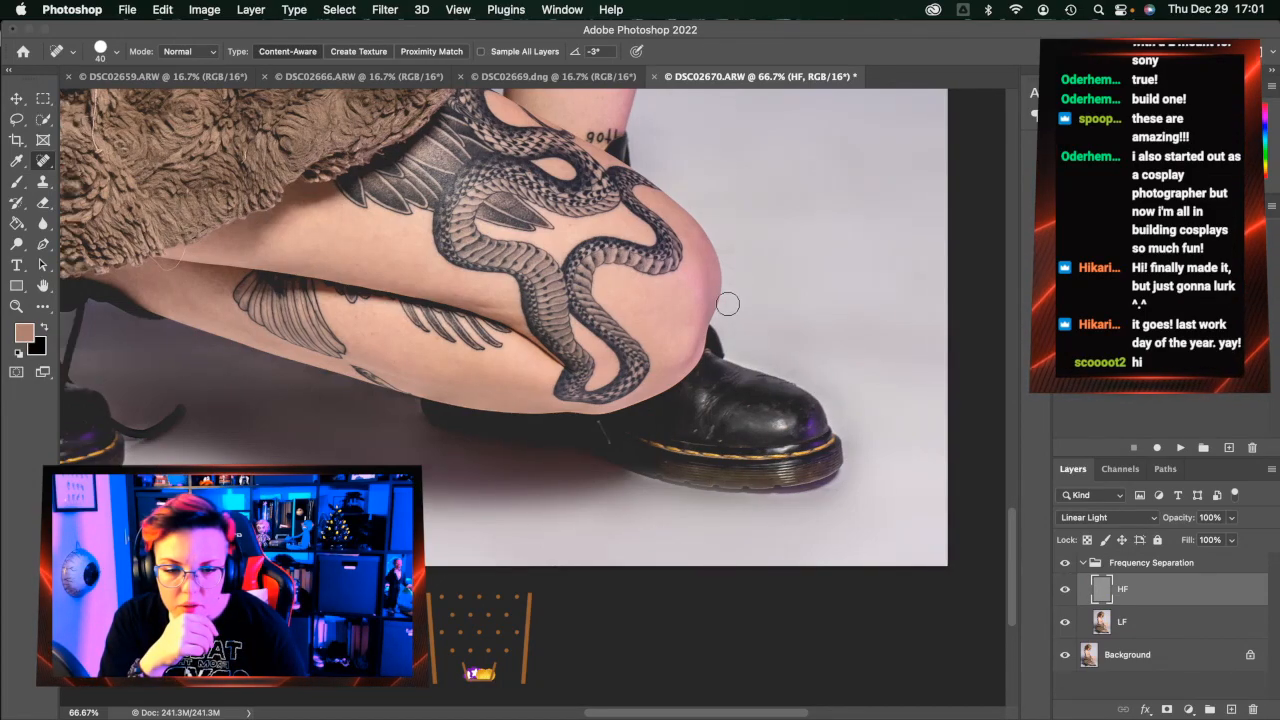
{"action": "left_click", "coordinate": [733, 288]}
{"action": "left_click_drag", "start_coordinate": [743, 274], "coordinate": [729, 258]}
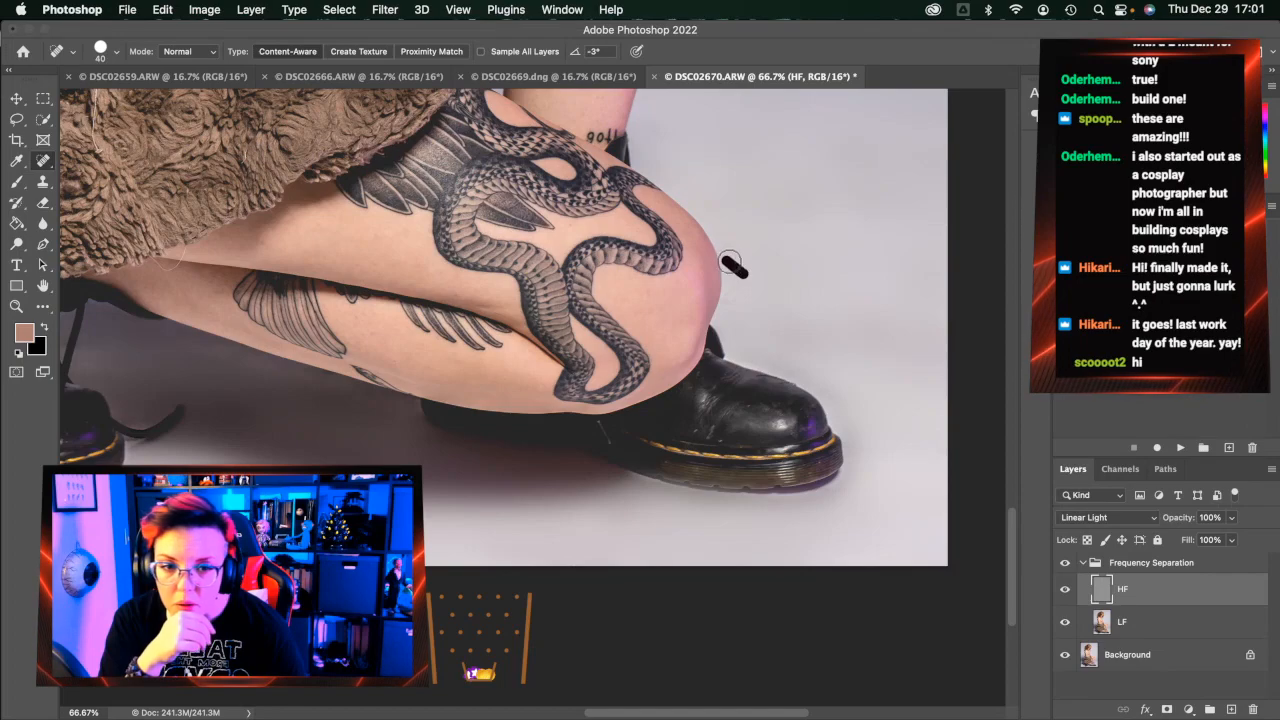
{"action": "left_click", "coordinate": [725, 252]}
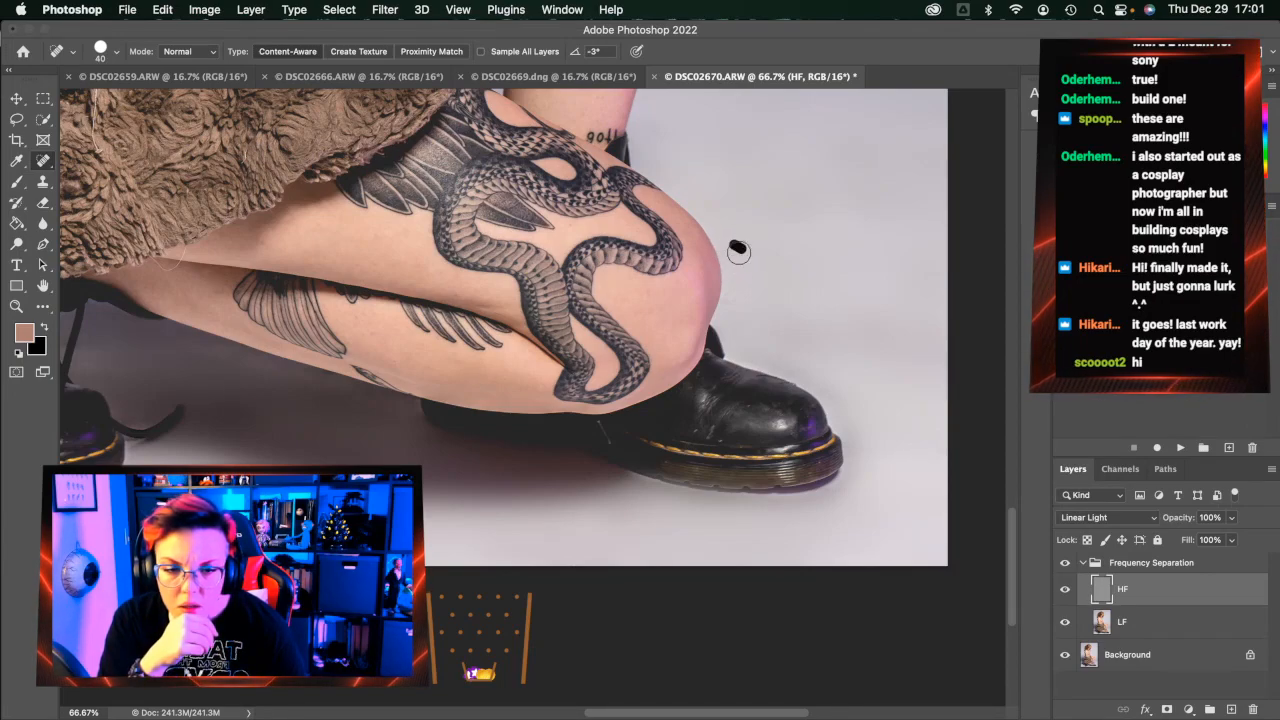
{"action": "left_click", "coordinate": [726, 283]}
{"action": "left_click", "coordinate": [728, 298]}
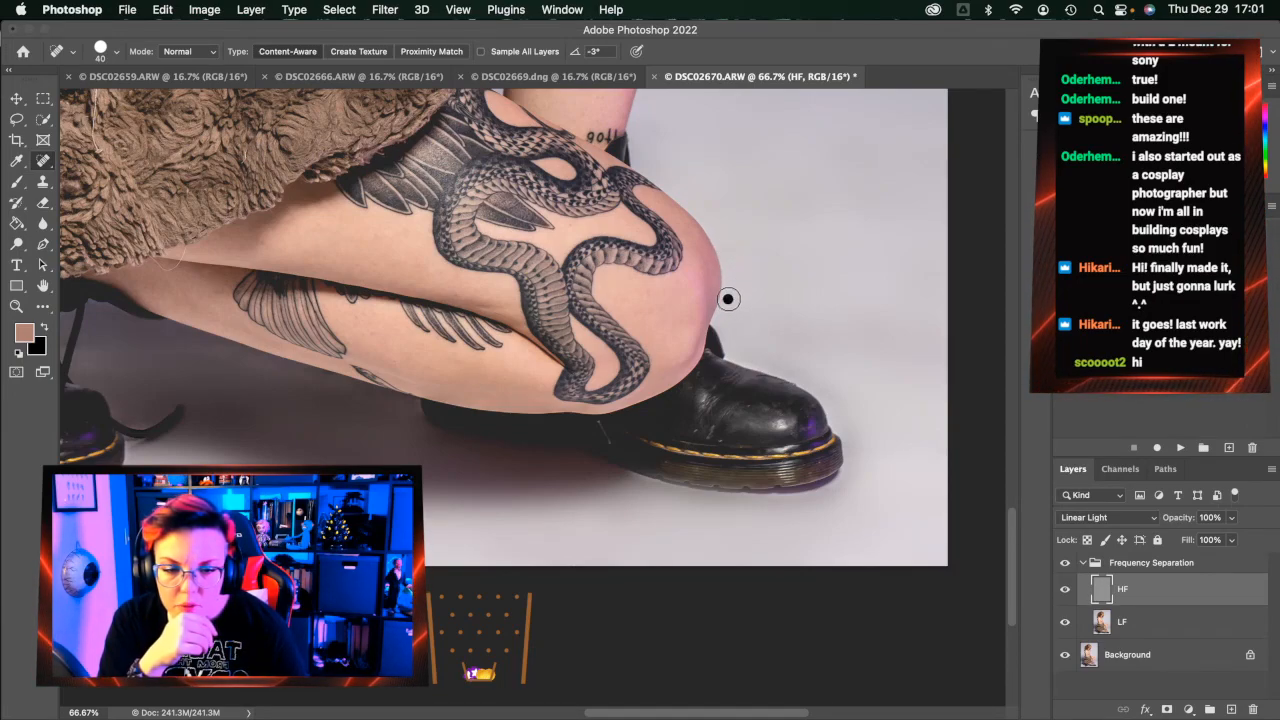
{"action": "left_click", "coordinate": [734, 338]}
{"action": "left_click", "coordinate": [801, 373]}
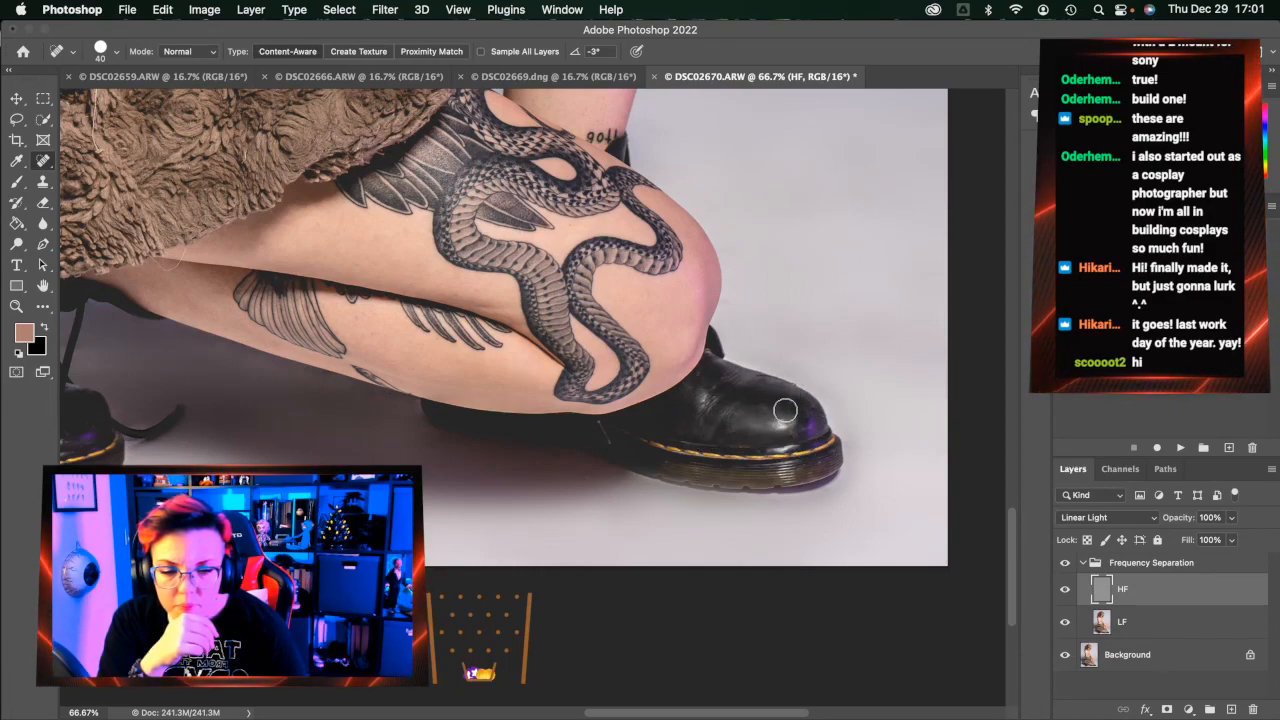
{"action": "scroll", "coordinate": [690, 462], "scroll_direction": "left", "scroll_amount": 5}
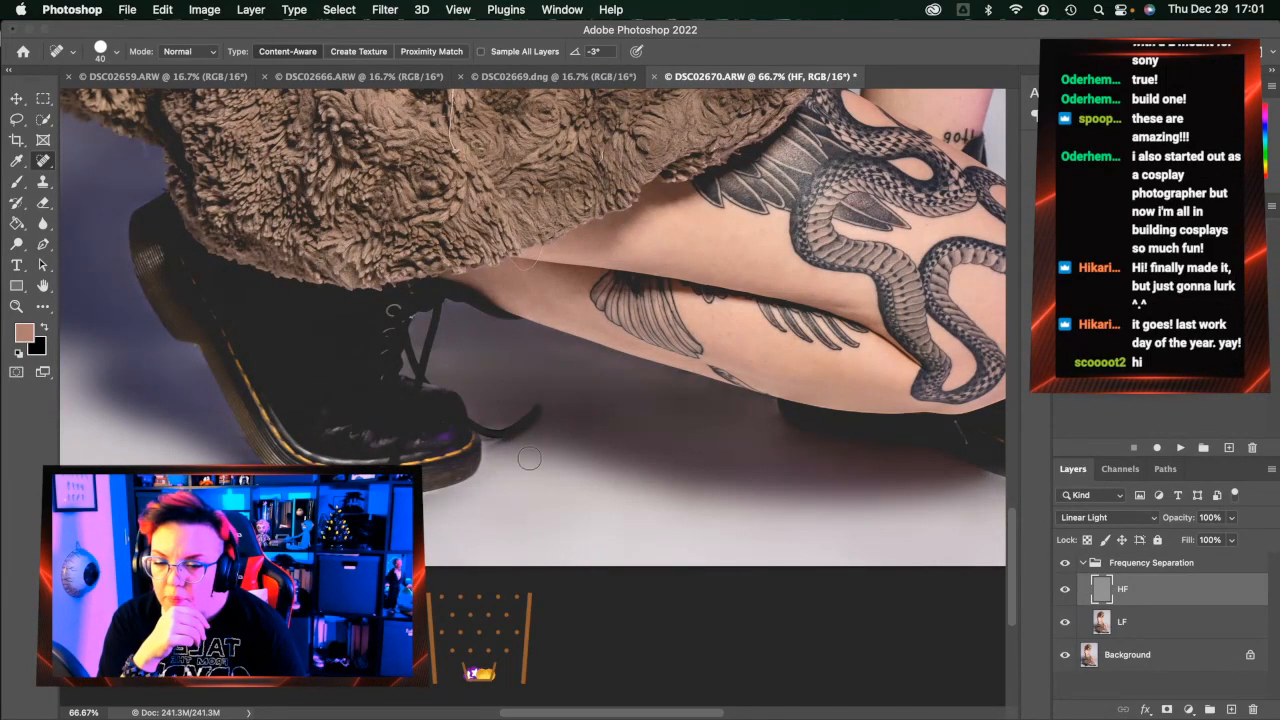
{"action": "scroll", "coordinate": [529, 458], "scroll_direction": "right", "scroll_amount": 10}
{"action": "scroll", "coordinate": [529, 458], "scroll_direction": "up", "scroll_amount": 3}
{"action": "scroll", "coordinate": [545, 461], "scroll_direction": "down", "scroll_amount": 2}
{"action": "scroll", "coordinate": [580, 452], "scroll_direction": "right", "scroll_amount": 1}
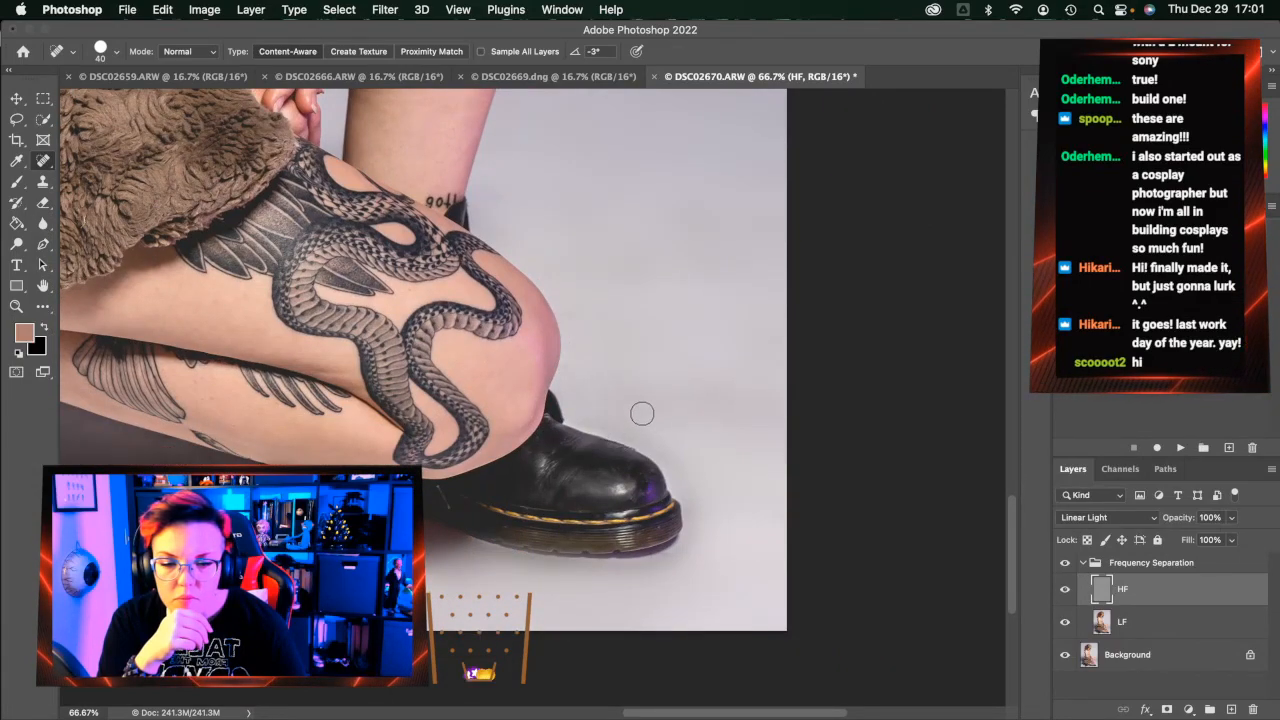
{"action": "scroll", "coordinate": [654, 457], "scroll_direction": "down", "scroll_amount": 5}
{"action": "scroll", "coordinate": [651, 457], "scroll_direction": "left", "scroll_amount": 10}
{"action": "scroll", "coordinate": [652, 458], "scroll_direction": "left", "scroll_amount": 10}
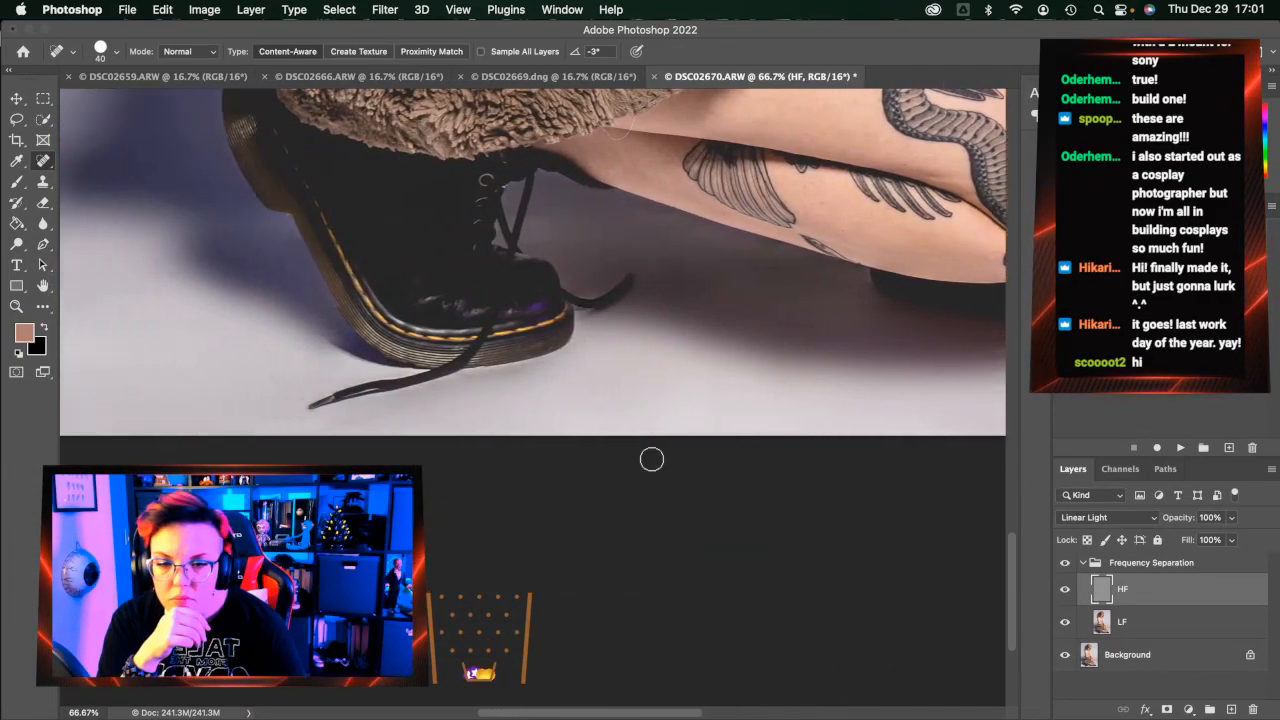
{"action": "scroll", "coordinate": [686, 277], "scroll_direction": "up", "scroll_amount": 3}
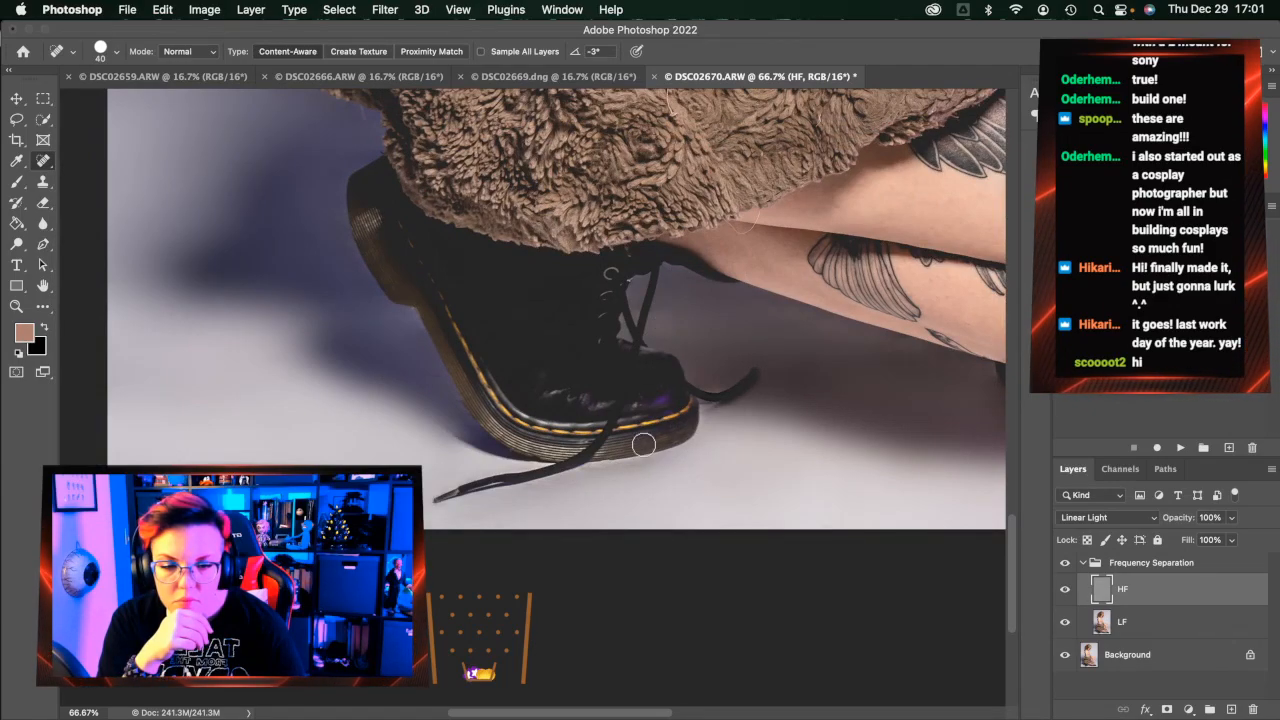
{"action": "scroll", "coordinate": [644, 444], "scroll_direction": "up", "scroll_amount": 10}
{"action": "scroll", "coordinate": [644, 444], "scroll_direction": "right", "scroll_amount": 10}
{"action": "scroll", "coordinate": [644, 444], "scroll_direction": "down", "scroll_amount": 2}
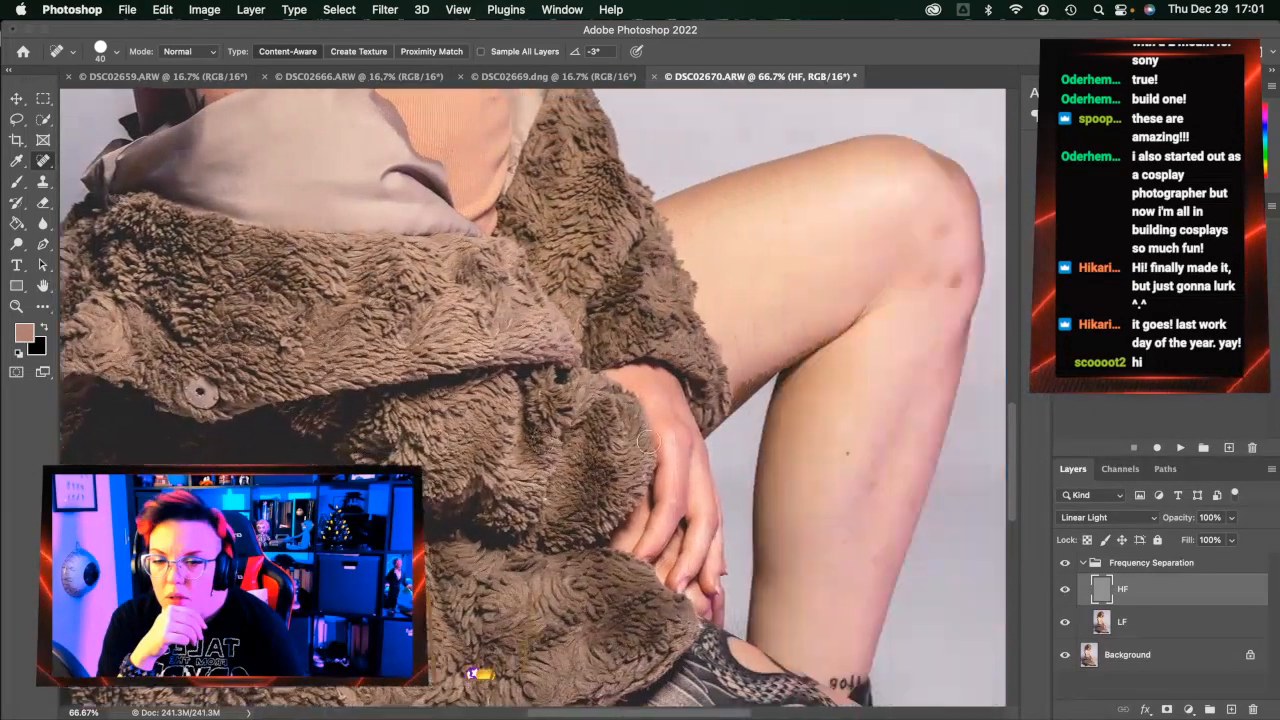
{"action": "scroll", "coordinate": [648, 443], "scroll_direction": "left", "scroll_amount": 5}
{"action": "scroll", "coordinate": [651, 443], "scroll_direction": "down", "scroll_amount": 5}
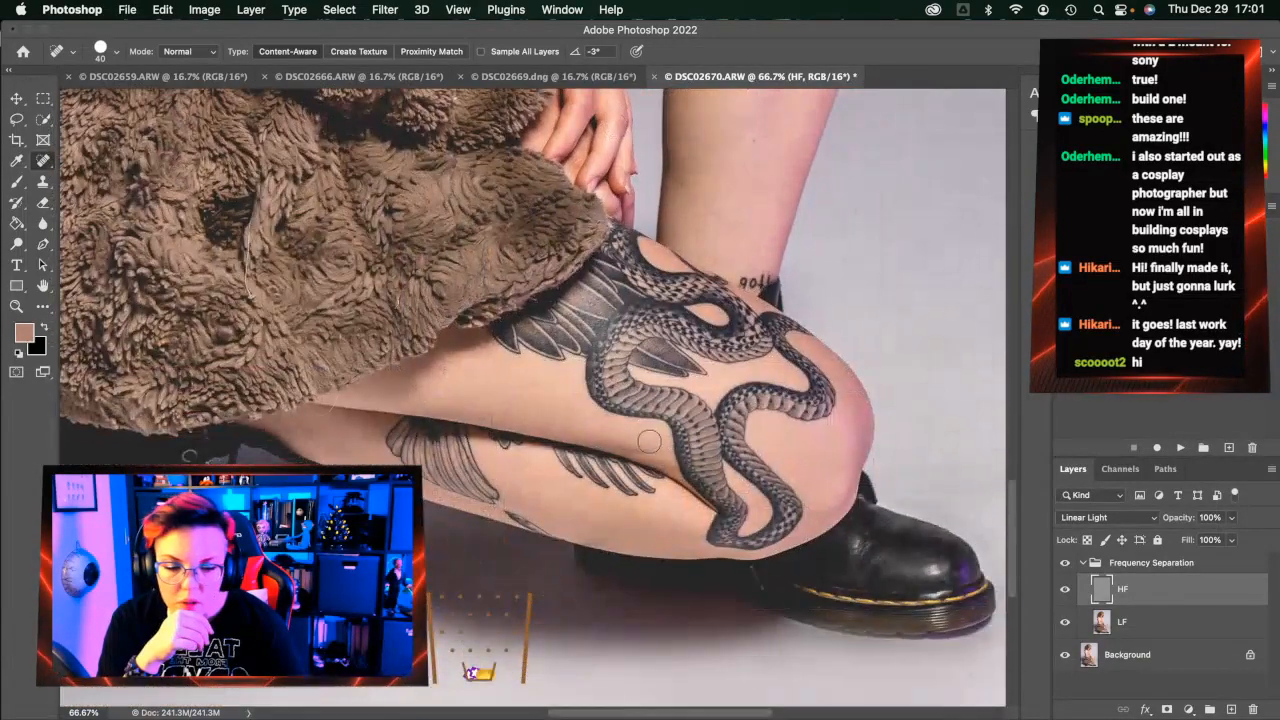
{"action": "scroll", "coordinate": [643, 443], "scroll_direction": "up", "scroll_amount": 4}
{"action": "scroll", "coordinate": [670, 446], "scroll_direction": "right", "scroll_amount": 2}
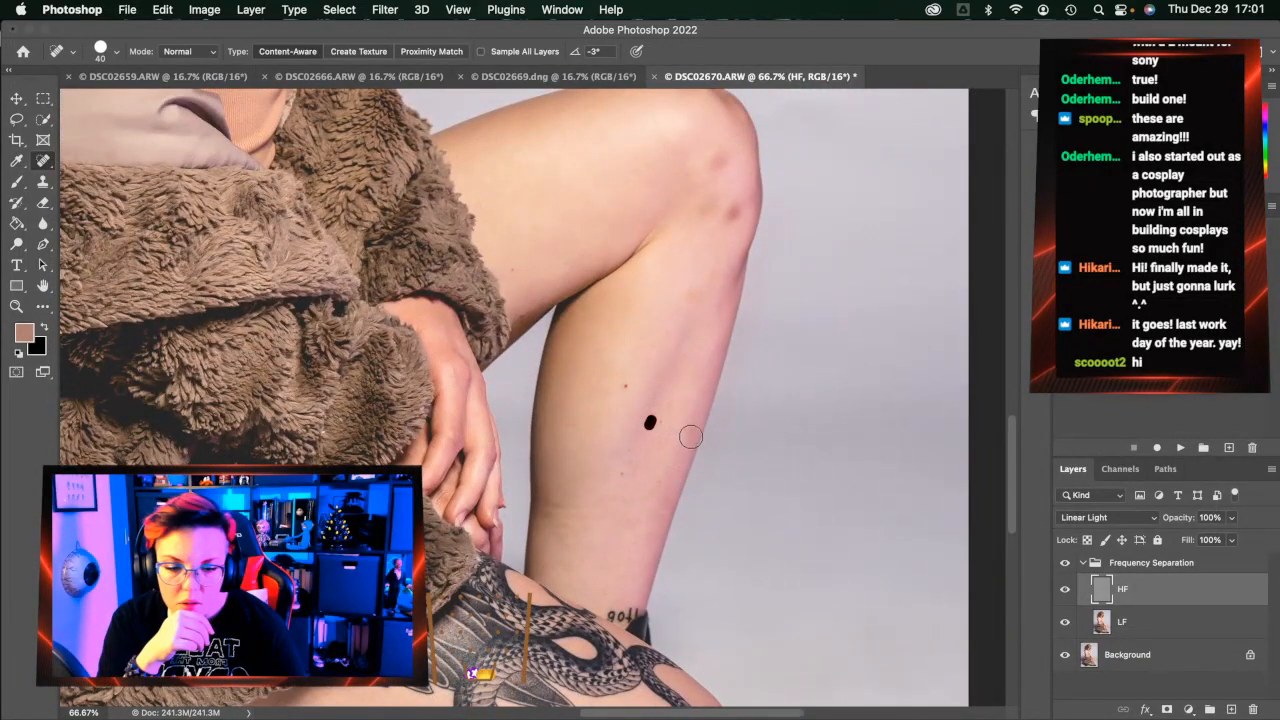
{"action": "scroll", "coordinate": [706, 371], "scroll_direction": "down", "scroll_amount": 4}
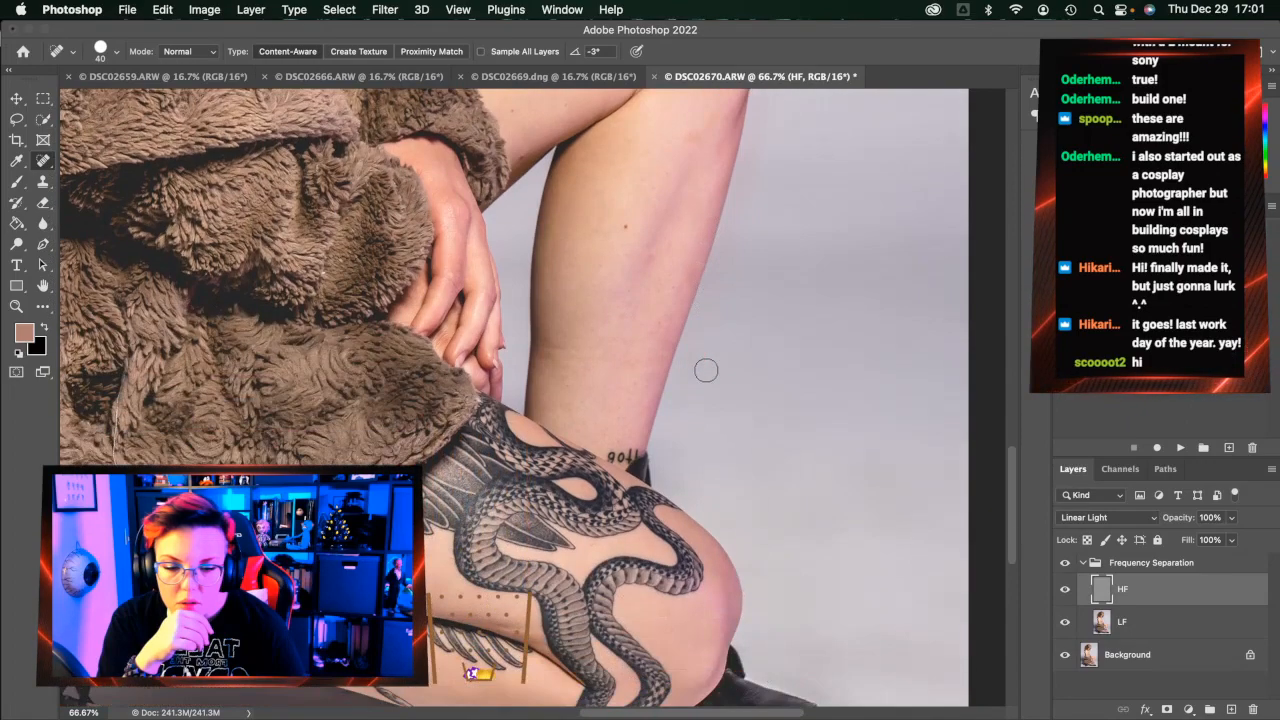
{"action": "scroll", "coordinate": [700, 369], "scroll_direction": "up", "scroll_amount": 4}
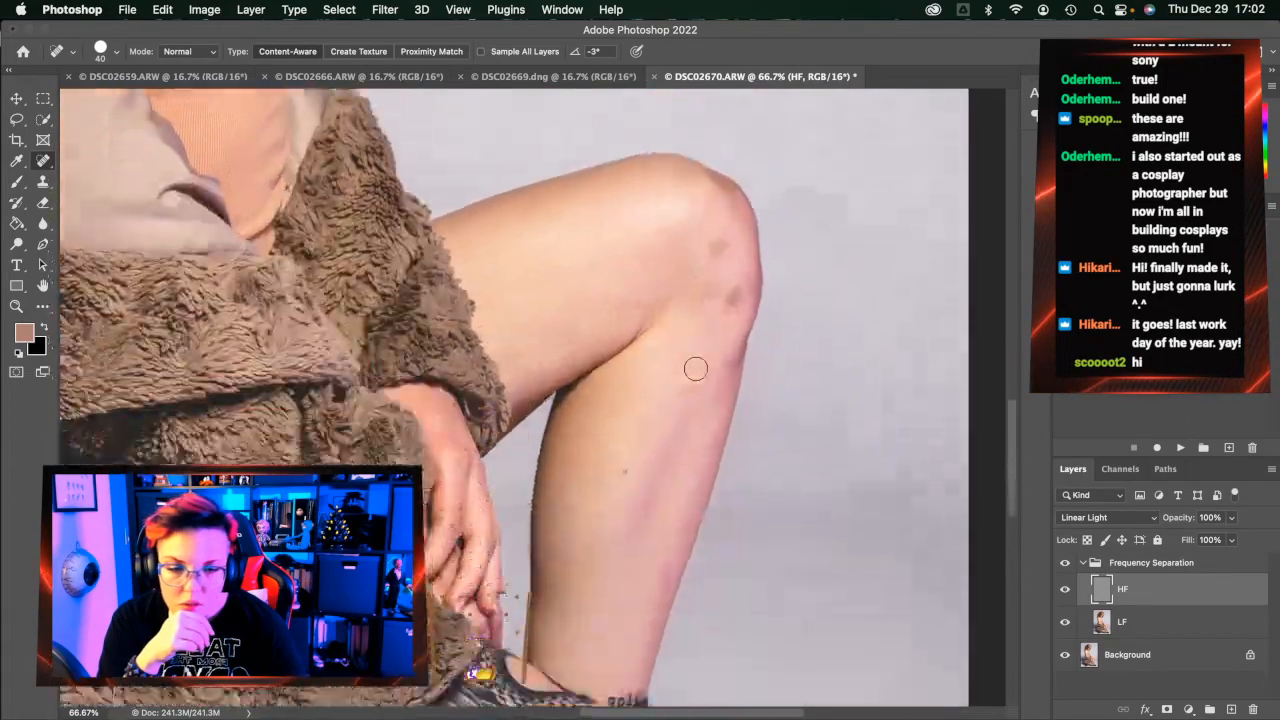
{"action": "scroll", "coordinate": [696, 368], "scroll_direction": "down", "scroll_amount": 5}
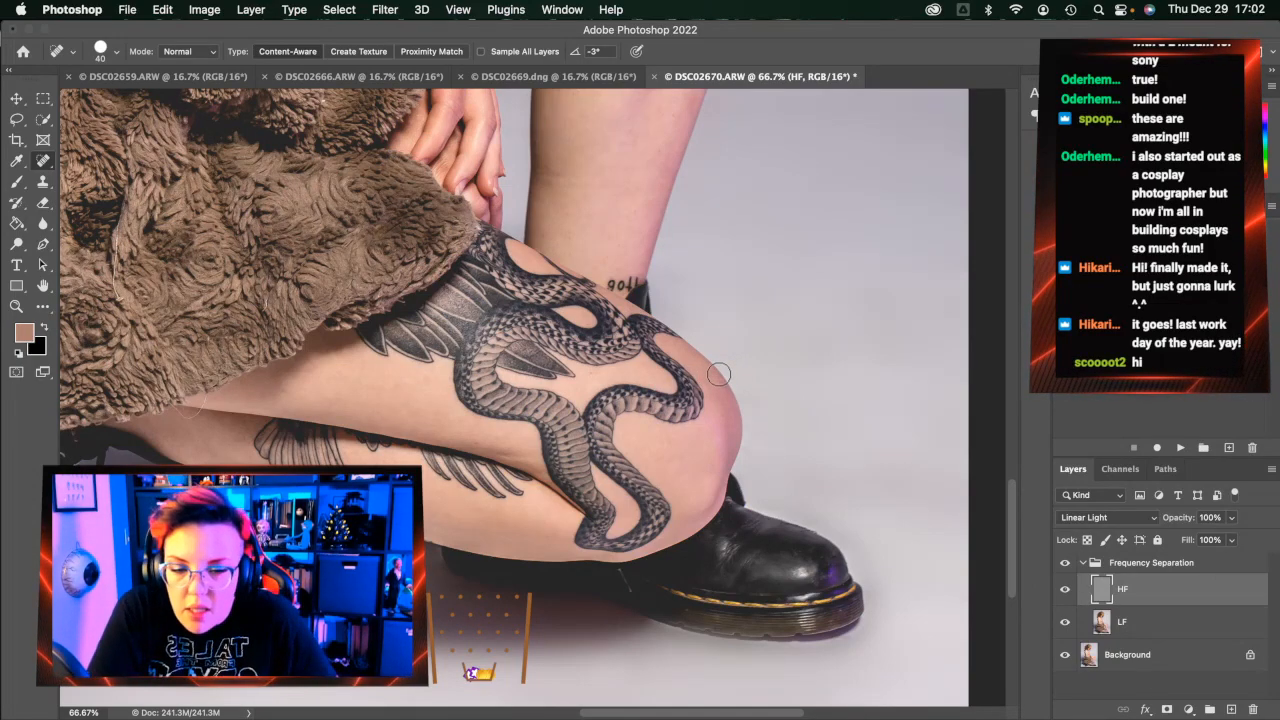
{"action": "scroll", "coordinate": [725, 373], "scroll_direction": "up", "scroll_amount": 4}
{"action": "scroll", "coordinate": [718, 373], "scroll_direction": "up", "scroll_amount": 1}
Heal a mark on the knee edge and a shin spot, then smooth the shin blotch on LF
{"action": "mouse_move", "coordinate": [723, 266]}
{"action": "left_mouse_down"}
{"action": "mouse_move", "coordinate": [691, 268]}
{"action": "mouse_move", "coordinate": [672, 279]}
{"action": "mouse_move", "coordinate": [697, 259]}
{"action": "mouse_move", "coordinate": [686, 231]}
{"action": "left_mouse_up"}
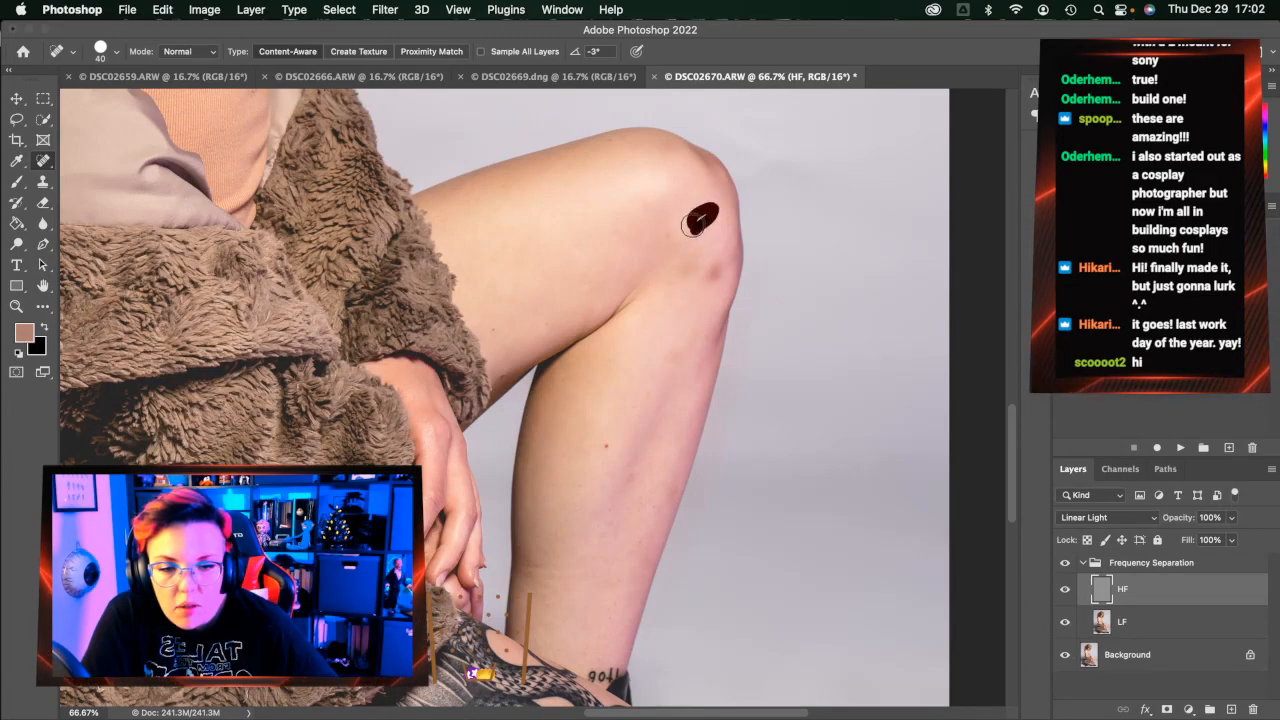
{"action": "left_click", "coordinate": [696, 333]}
{"action": "left_click", "coordinate": [1215, 623]}
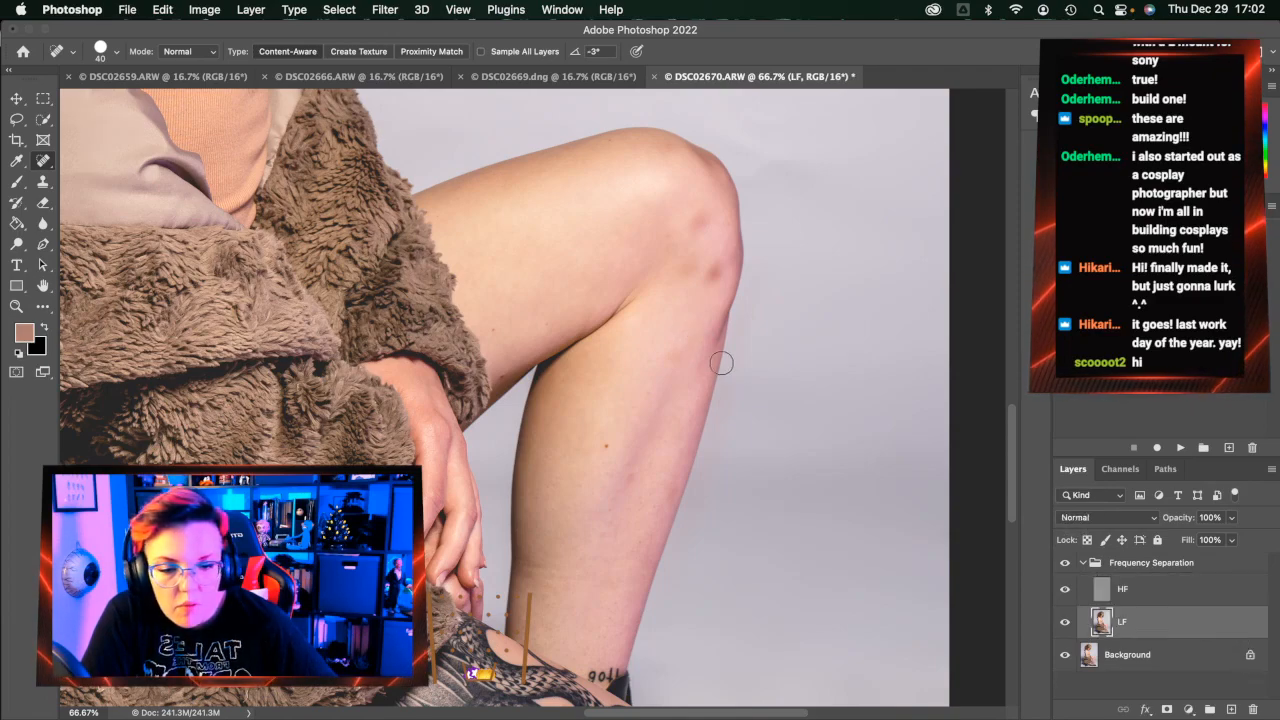
{"action": "mouse_move", "coordinate": [687, 354]}
{"action": "left_mouse_down"}
{"action": "mouse_move", "coordinate": [667, 356]}
{"action": "mouse_move", "coordinate": [706, 332]}
{"action": "mouse_move", "coordinate": [666, 357]}
{"action": "left_mouse_up"}
Even out the knee discolouration and lower-leg spots on the LF layer
{"action": "left_click_drag", "start_coordinate": [716, 266], "coordinate": [714, 274]}
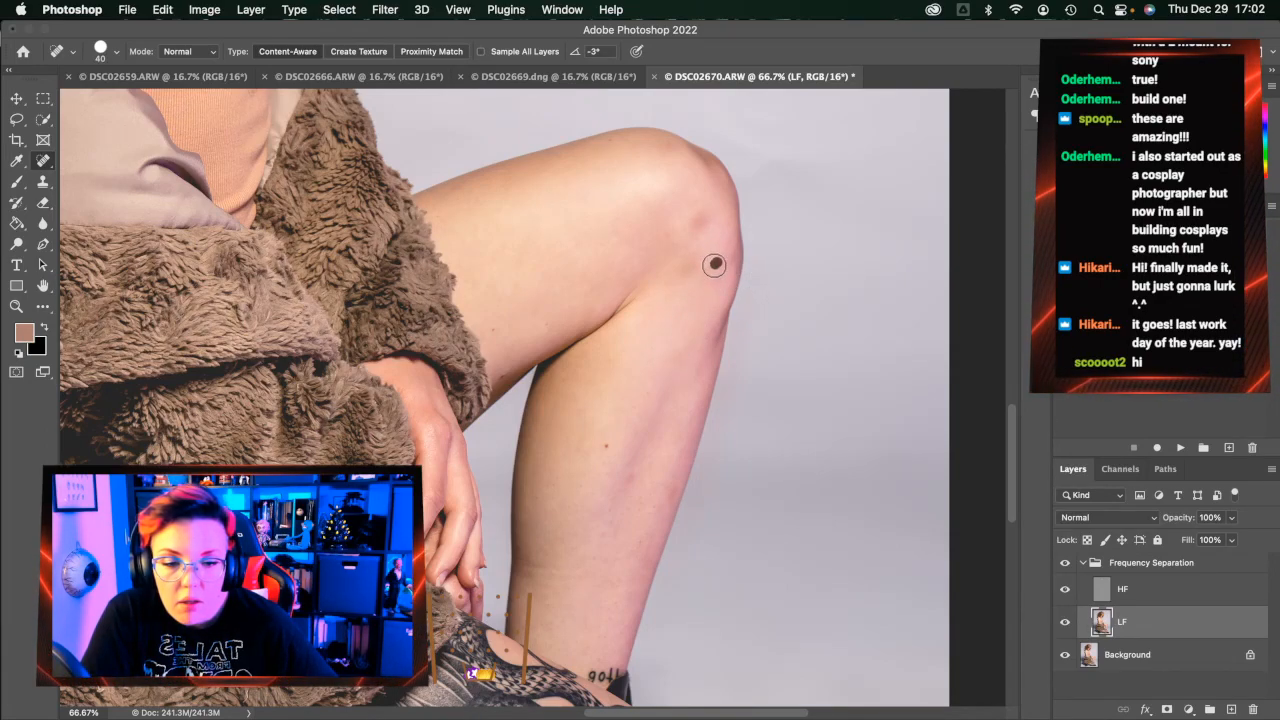
{"action": "left_click_drag", "start_coordinate": [714, 277], "coordinate": [703, 261]}
{"action": "left_click_drag", "start_coordinate": [711, 217], "coordinate": [693, 224]}
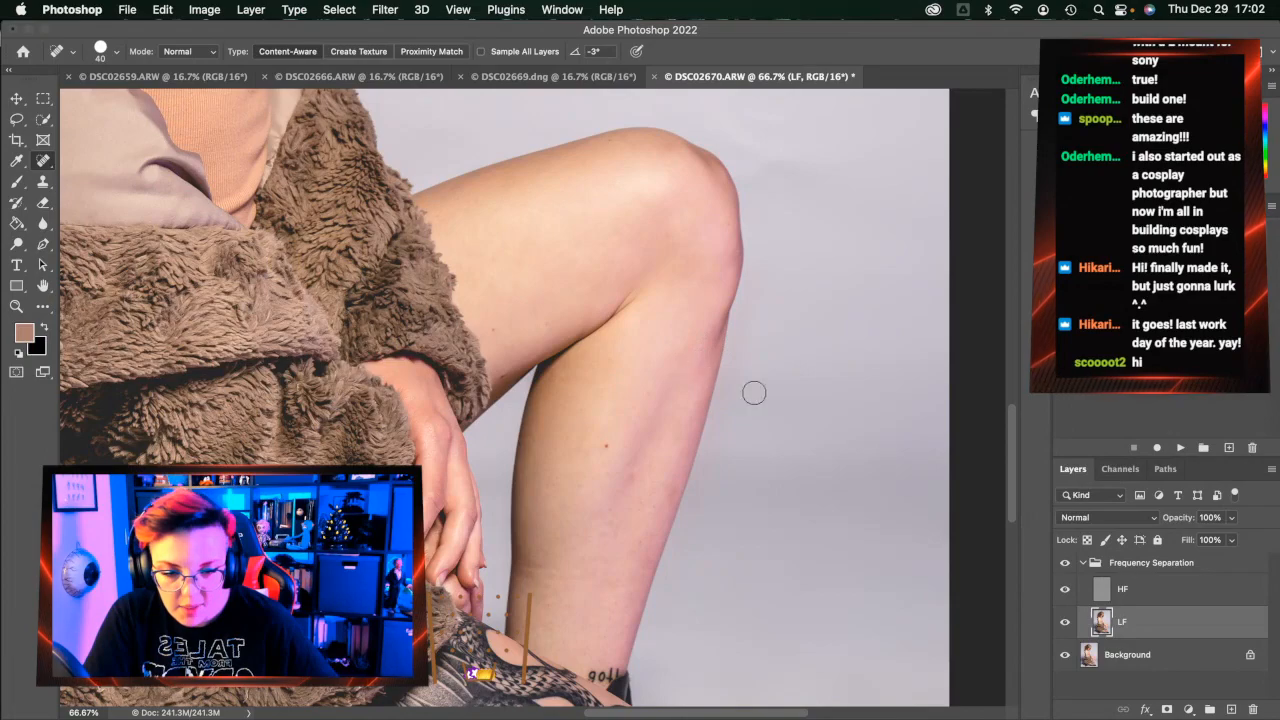
{"action": "left_click", "coordinate": [694, 363]}
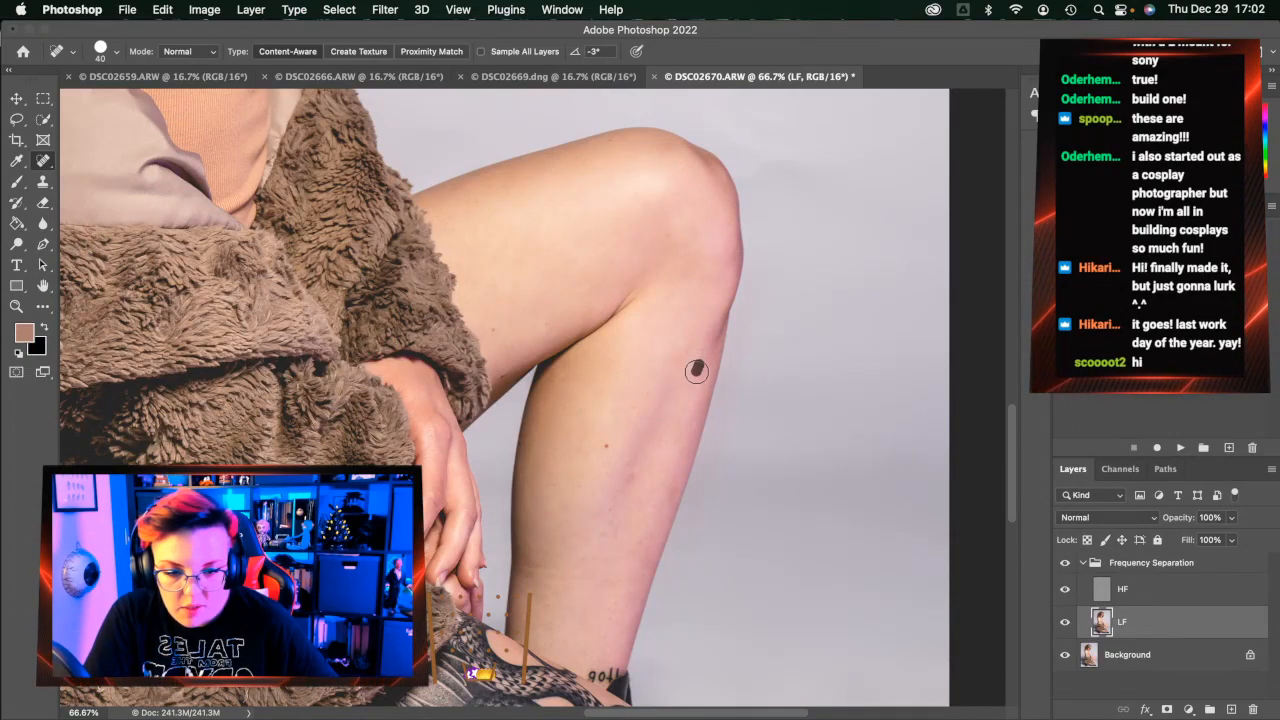
{"action": "left_click_drag", "start_coordinate": [688, 360], "coordinate": [671, 357]}
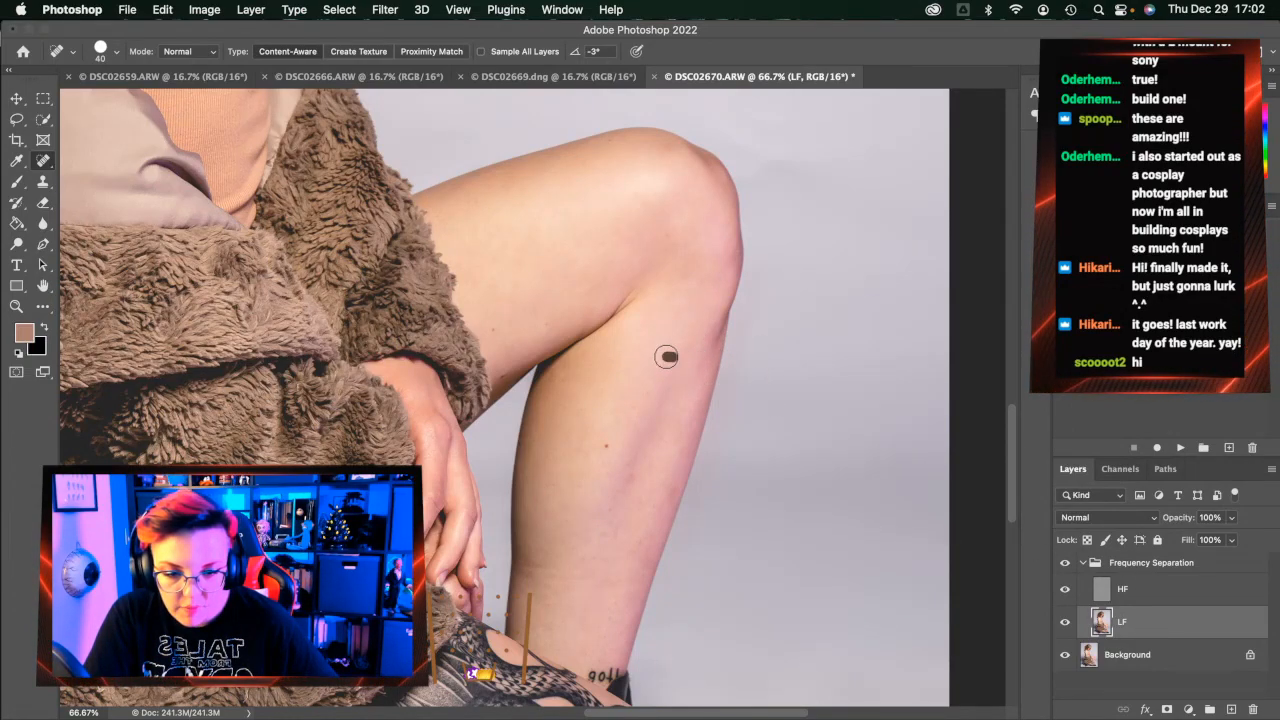
Heal two small spots on the leg on the HF layer
{"action": "left_click", "coordinate": [1150, 592]}
{"action": "left_click", "coordinate": [697, 367]}
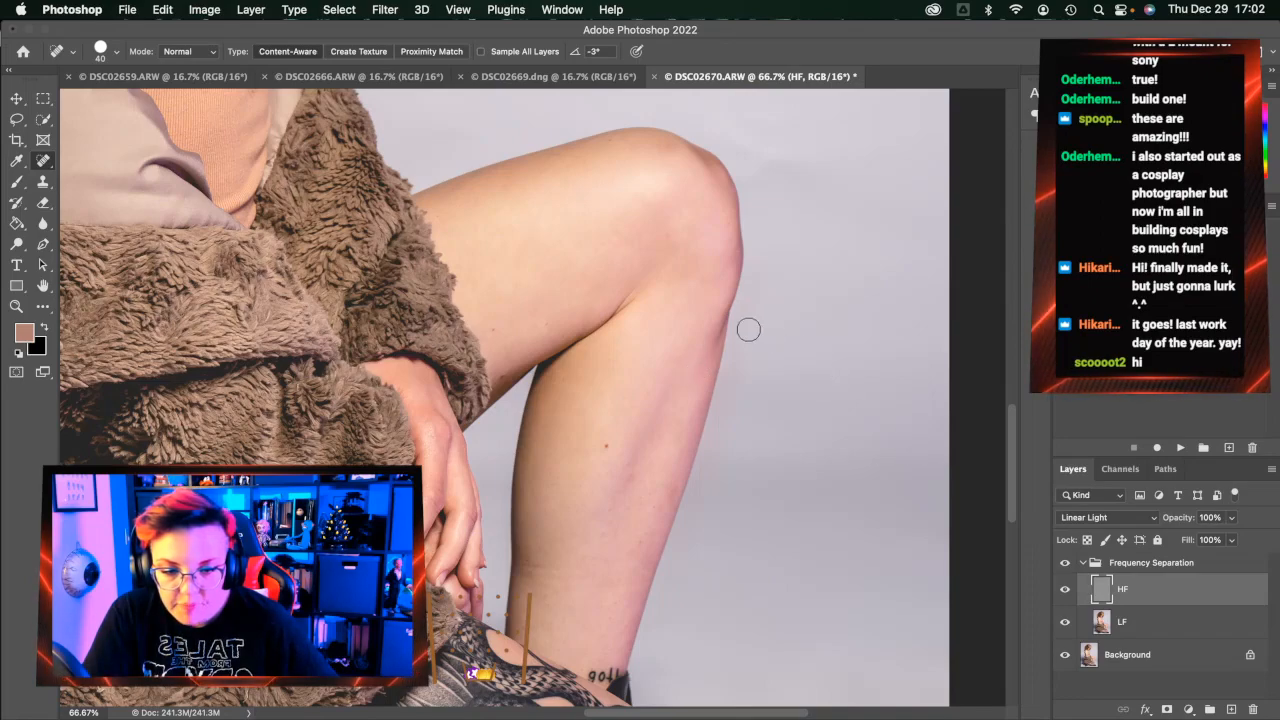
{"action": "left_click", "coordinate": [713, 322]}
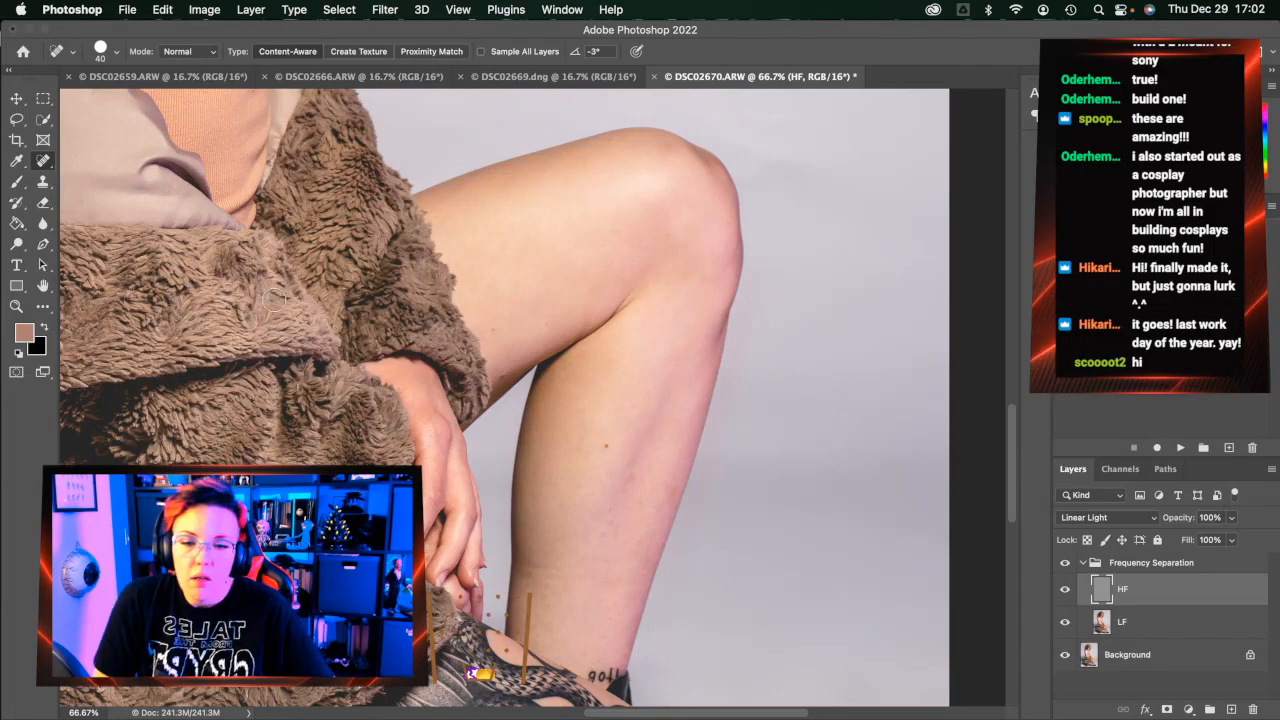
Heal the mole on the tank top
{"action": "scroll", "coordinate": [460, 410], "scroll_direction": "up", "scroll_amount": 10}
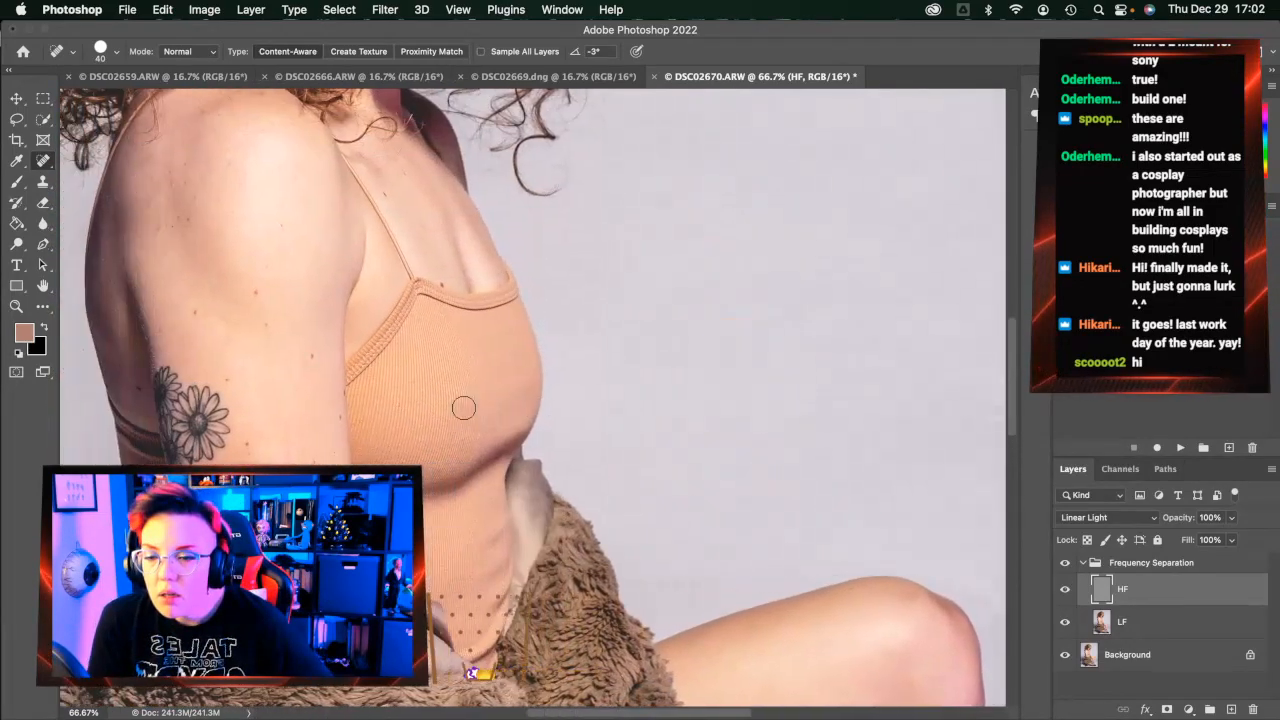
{"action": "scroll", "coordinate": [463, 408], "scroll_direction": "left", "scroll_amount": 2}
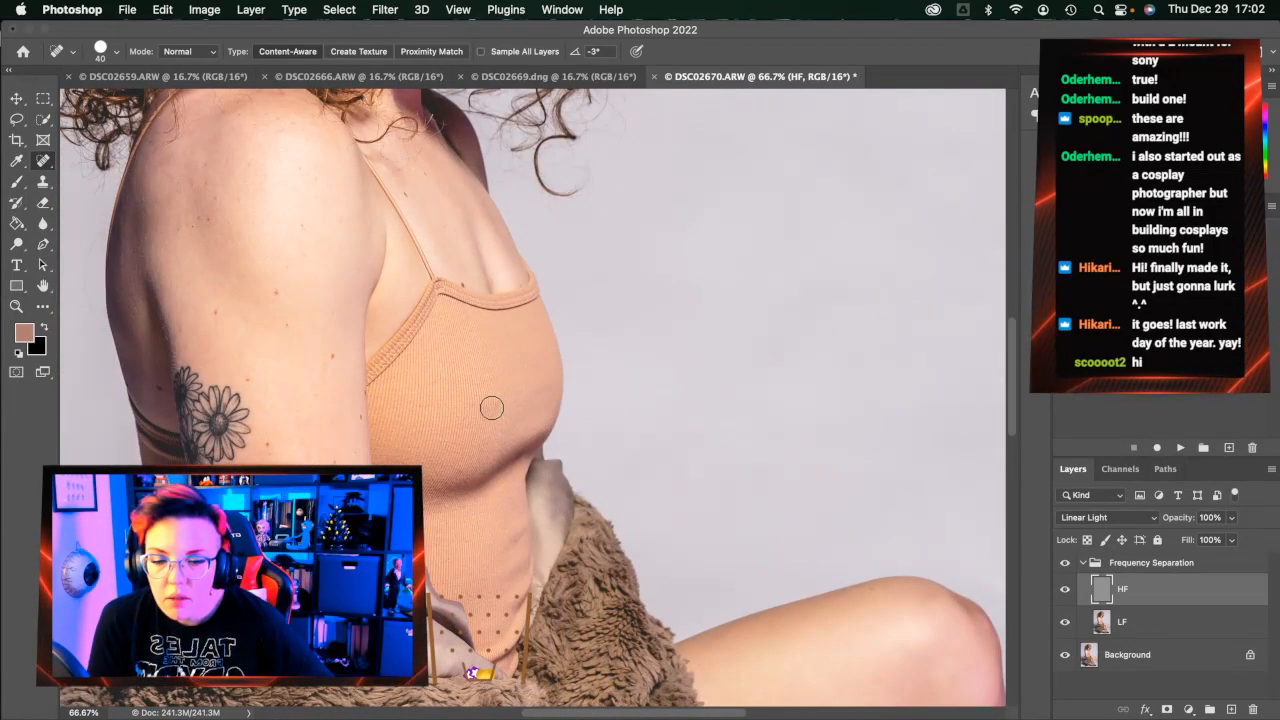
{"action": "left_click_drag", "start_coordinate": [490, 405], "coordinate": [491, 399]}
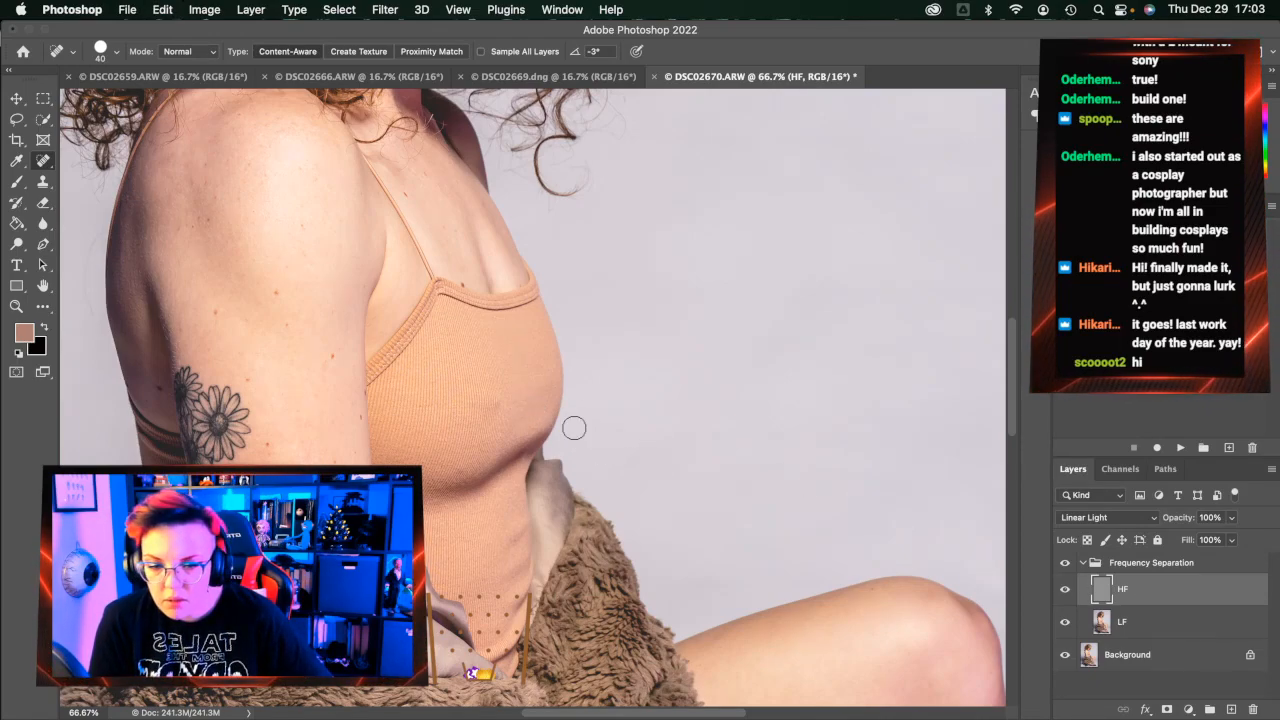
Heal the blemishes on the upper arm, along its left edge and near the shoulder strap
{"action": "scroll", "coordinate": [634, 491], "scroll_direction": "down", "scroll_amount": 4}
{"action": "scroll", "coordinate": [460, 462], "scroll_direction": "up", "scroll_amount": 4}
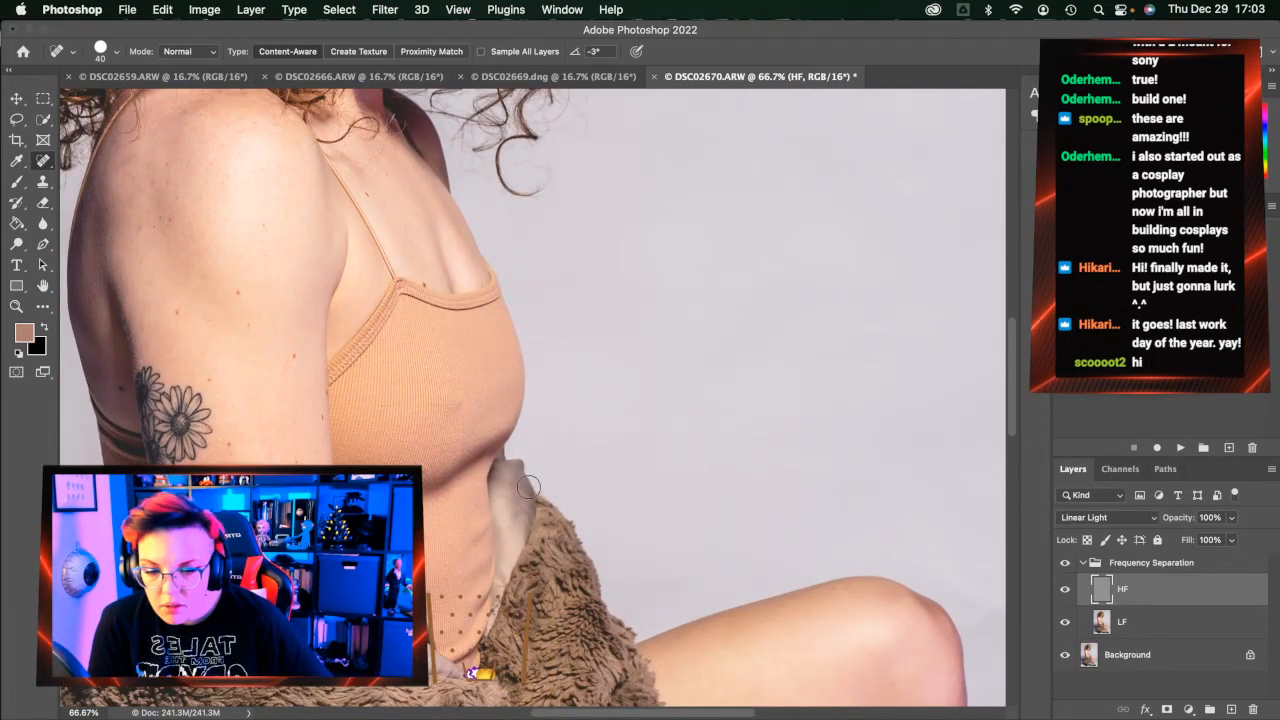
{"action": "scroll", "coordinate": [631, 508], "scroll_direction": "up", "scroll_amount": 1}
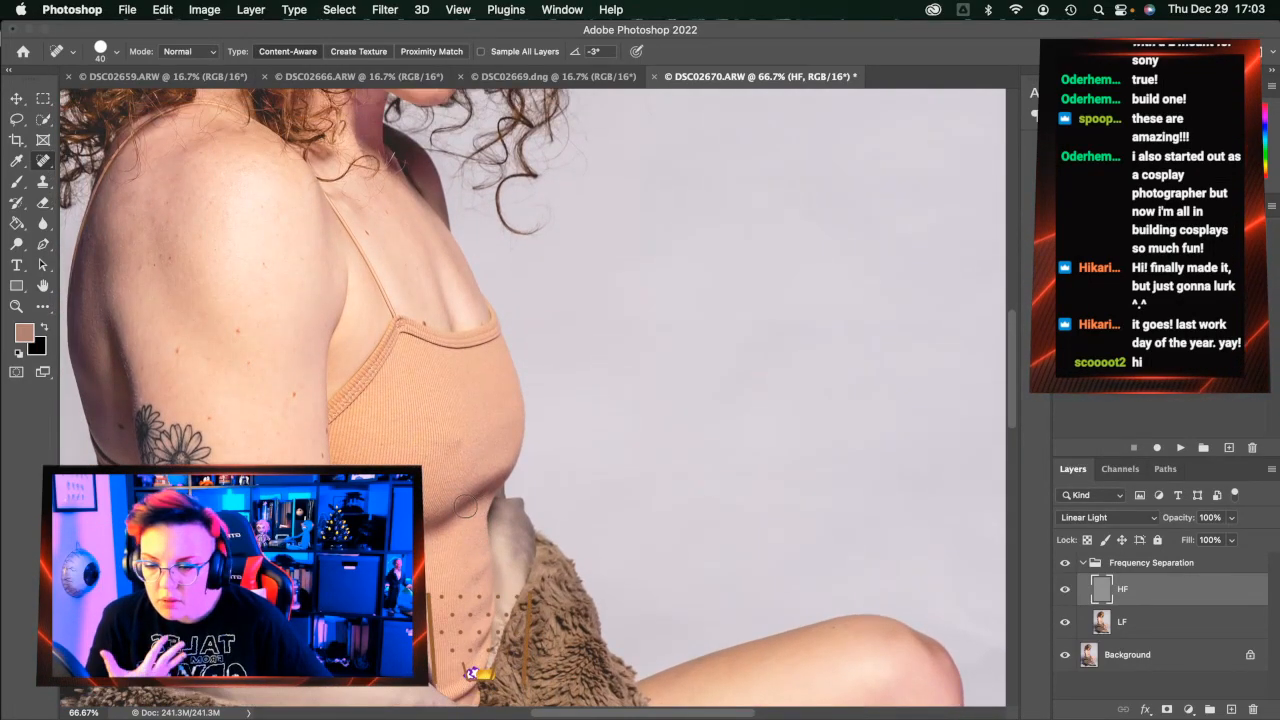
{"action": "scroll", "coordinate": [205, 398], "scroll_direction": "left", "scroll_amount": 2}
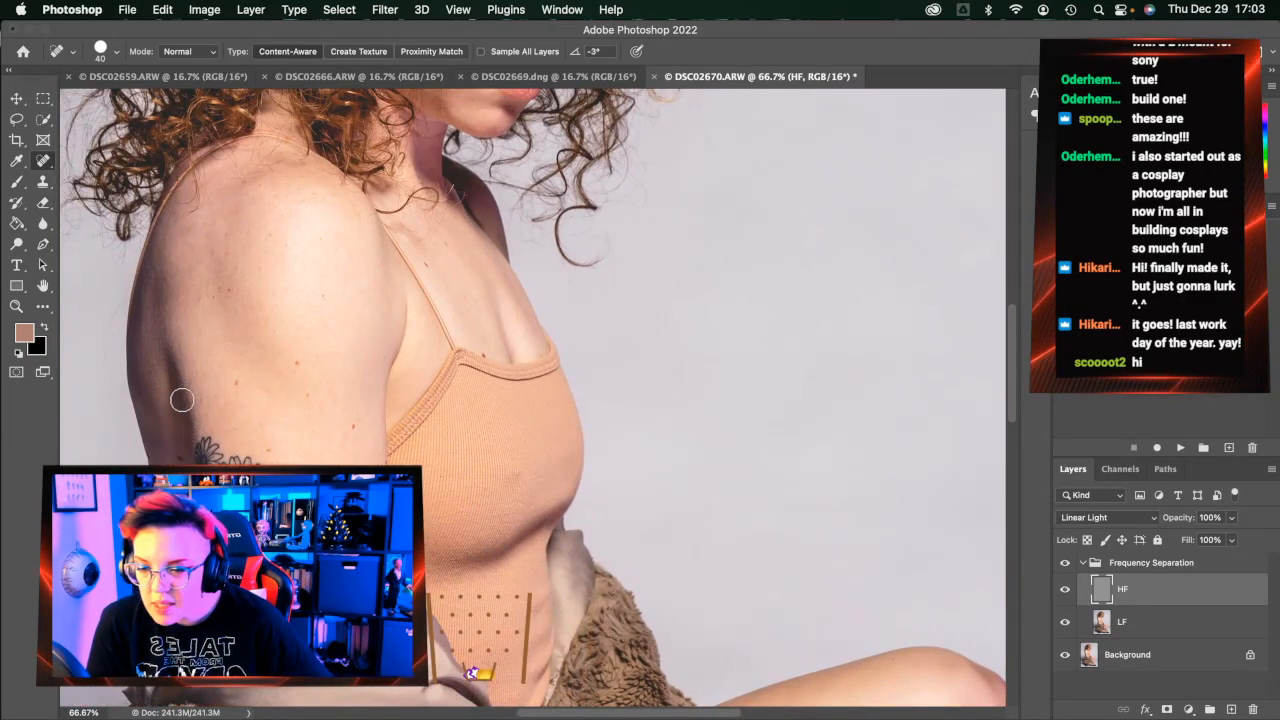
{"action": "left_click_drag", "start_coordinate": [173, 352], "coordinate": [189, 366]}
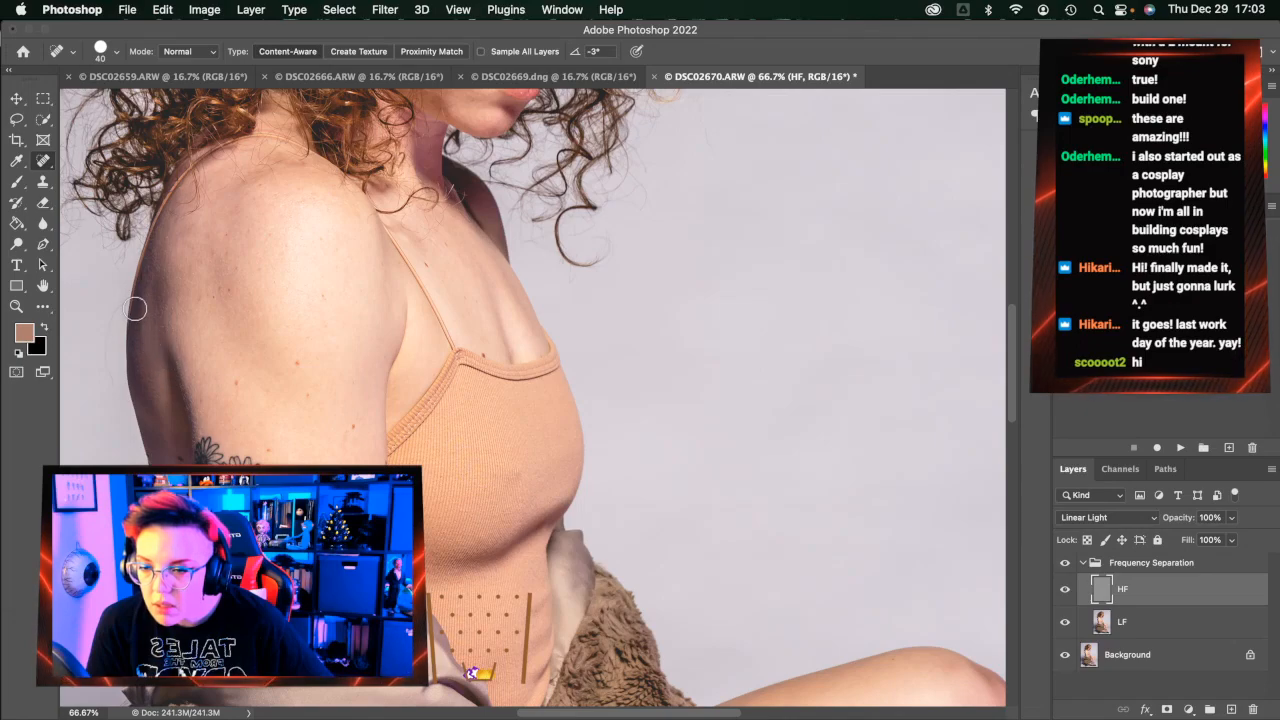
{"action": "mouse_move", "coordinate": [121, 301]}
{"action": "left_mouse_down"}
{"action": "mouse_move", "coordinate": [103, 339]}
{"action": "mouse_move", "coordinate": [118, 414]}
{"action": "left_mouse_up"}
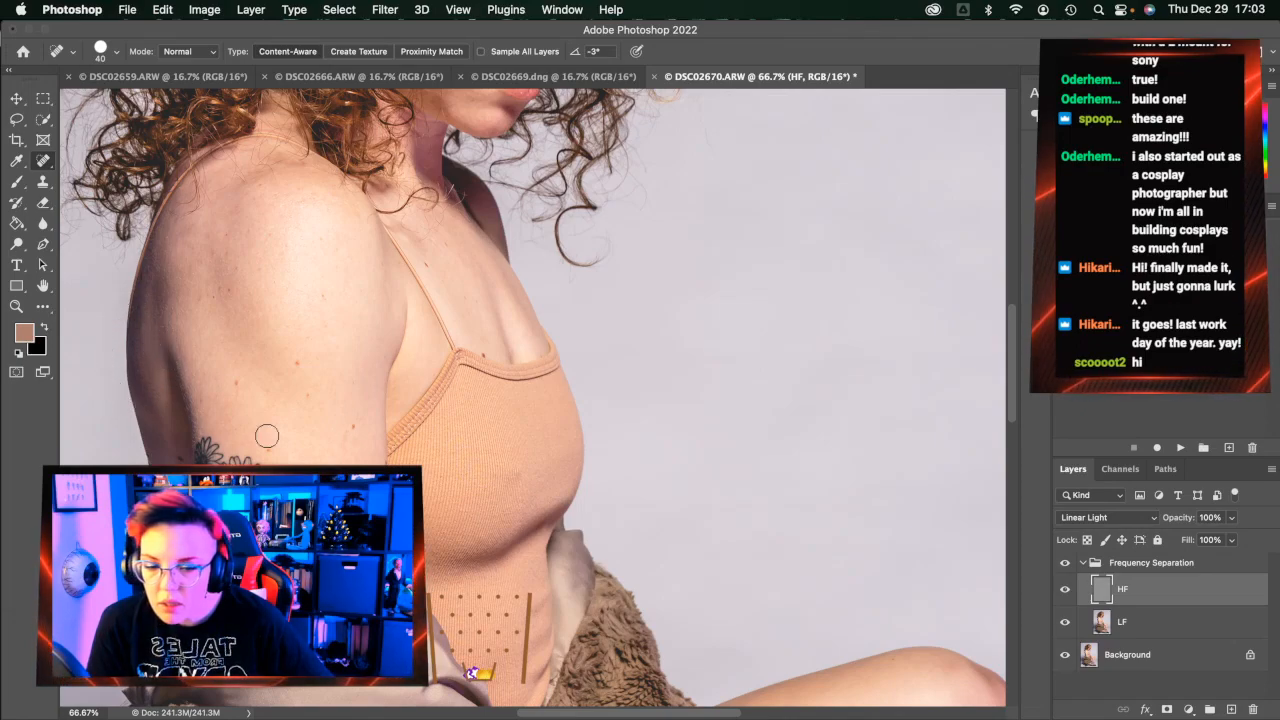
{"action": "left_click", "coordinate": [432, 245]}
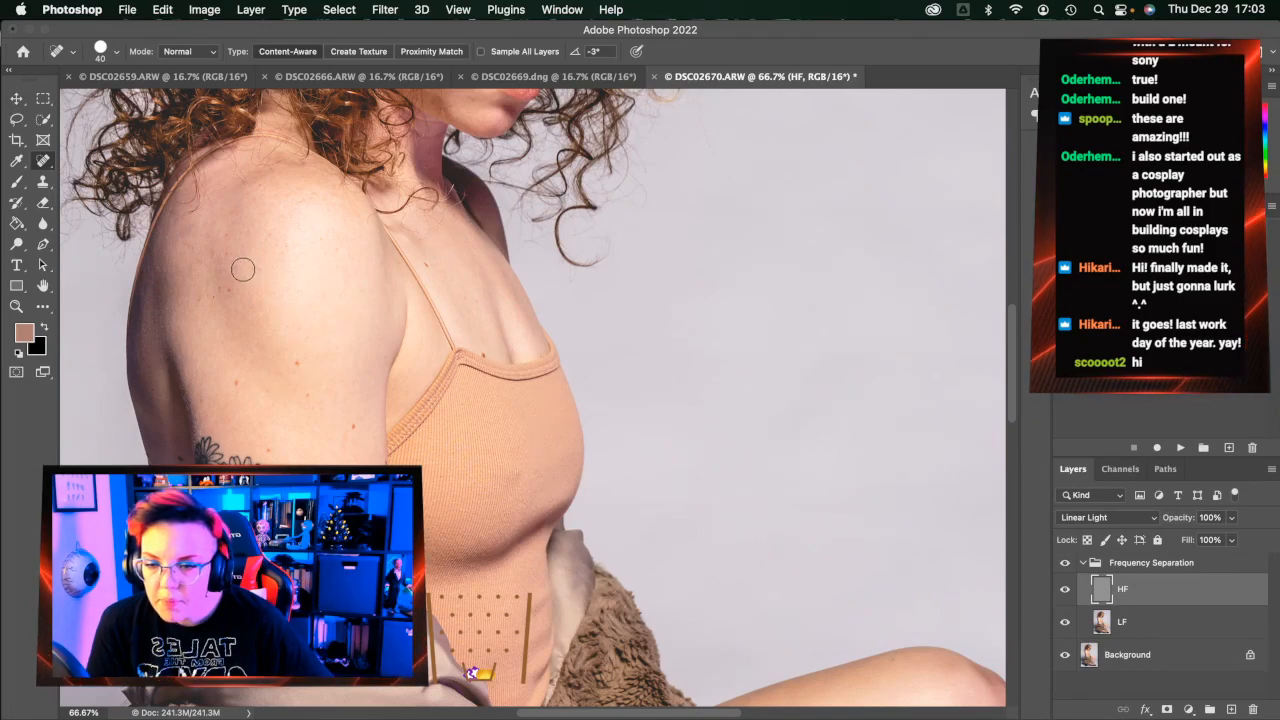
{"action": "scroll", "coordinate": [421, 453], "scroll_direction": "up", "scroll_amount": 5}
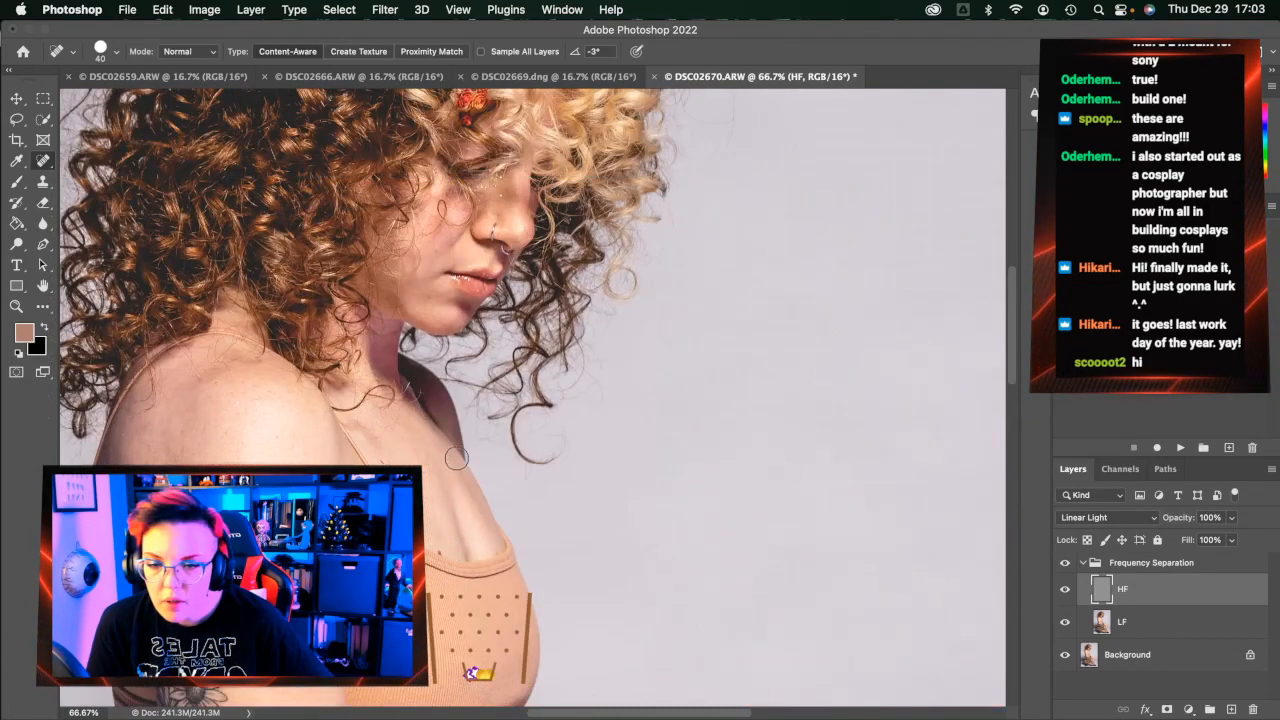
Shrink the healing brush to 20 and heal the lip-corner mark and cheek spots
{"action": "scroll", "coordinate": [410, 388], "scroll_direction": "down", "scroll_amount": 5}
{"action": "scroll", "coordinate": [455, 397], "scroll_direction": "up", "scroll_amount": 8}
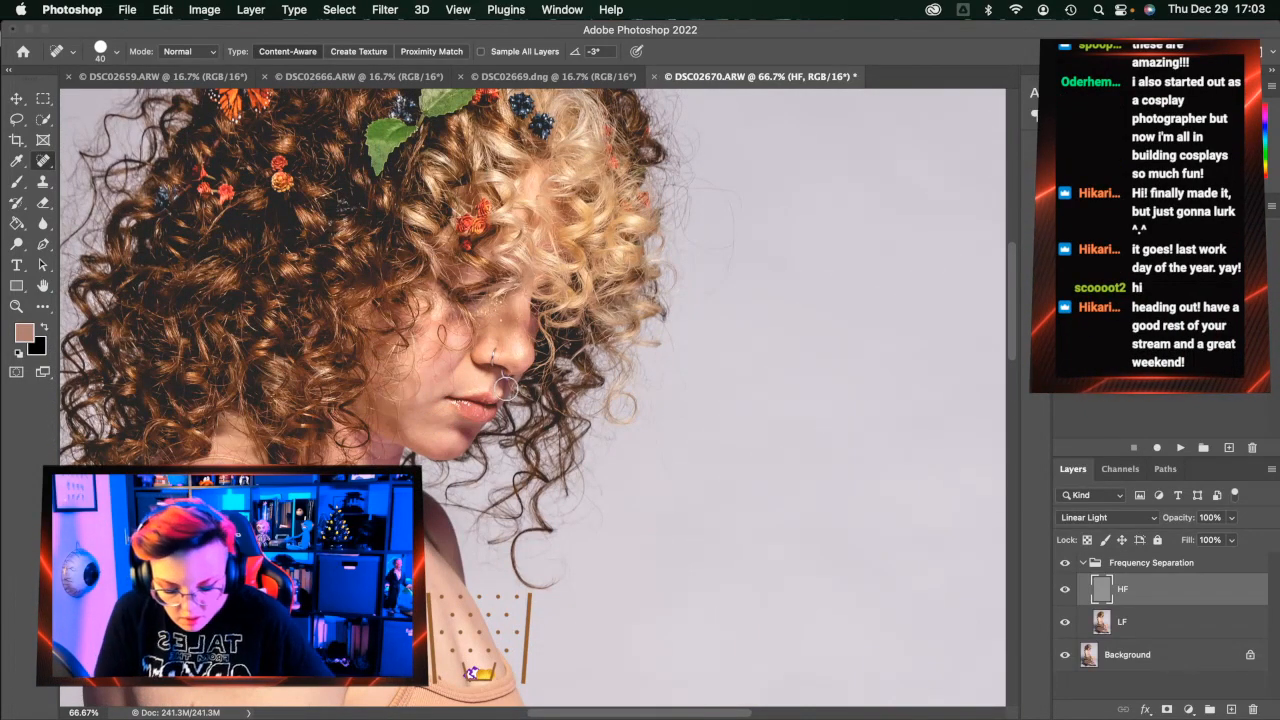
{"action": "key", "text": "bracketleft"}
{"action": "key", "text": "bracketleft"}
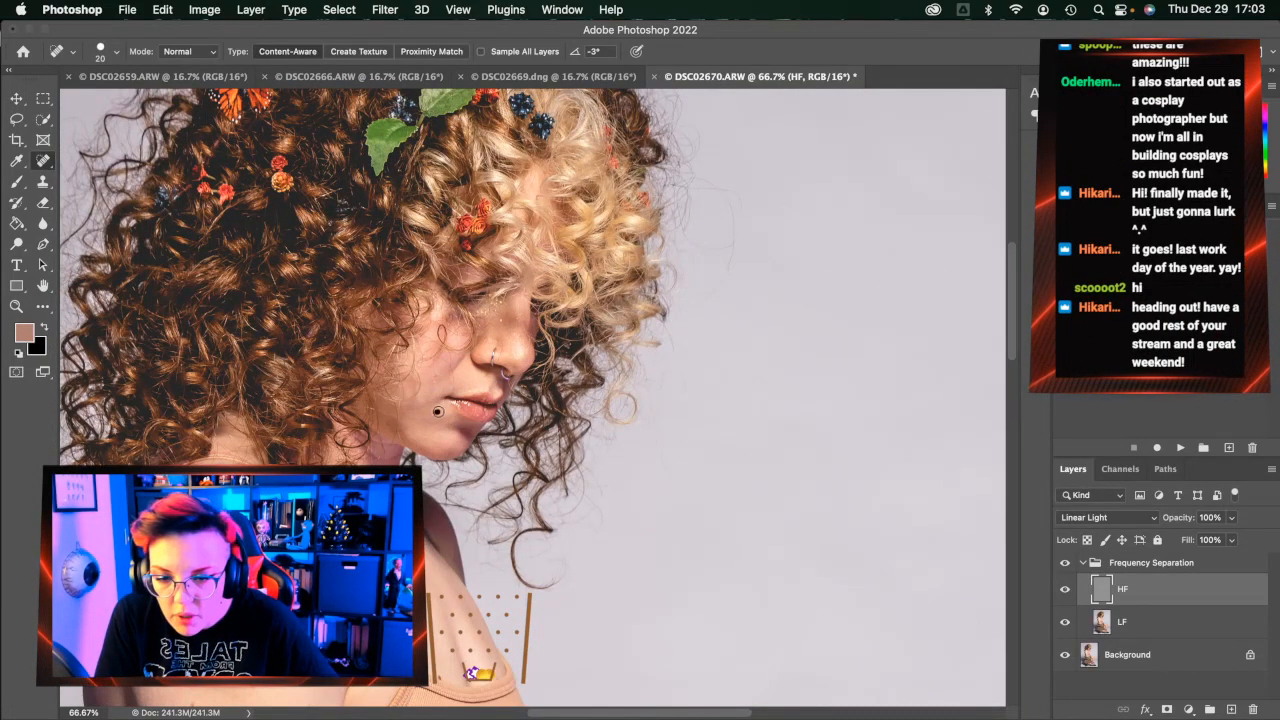
{"action": "left_click_drag", "start_coordinate": [449, 404], "coordinate": [447, 404]}
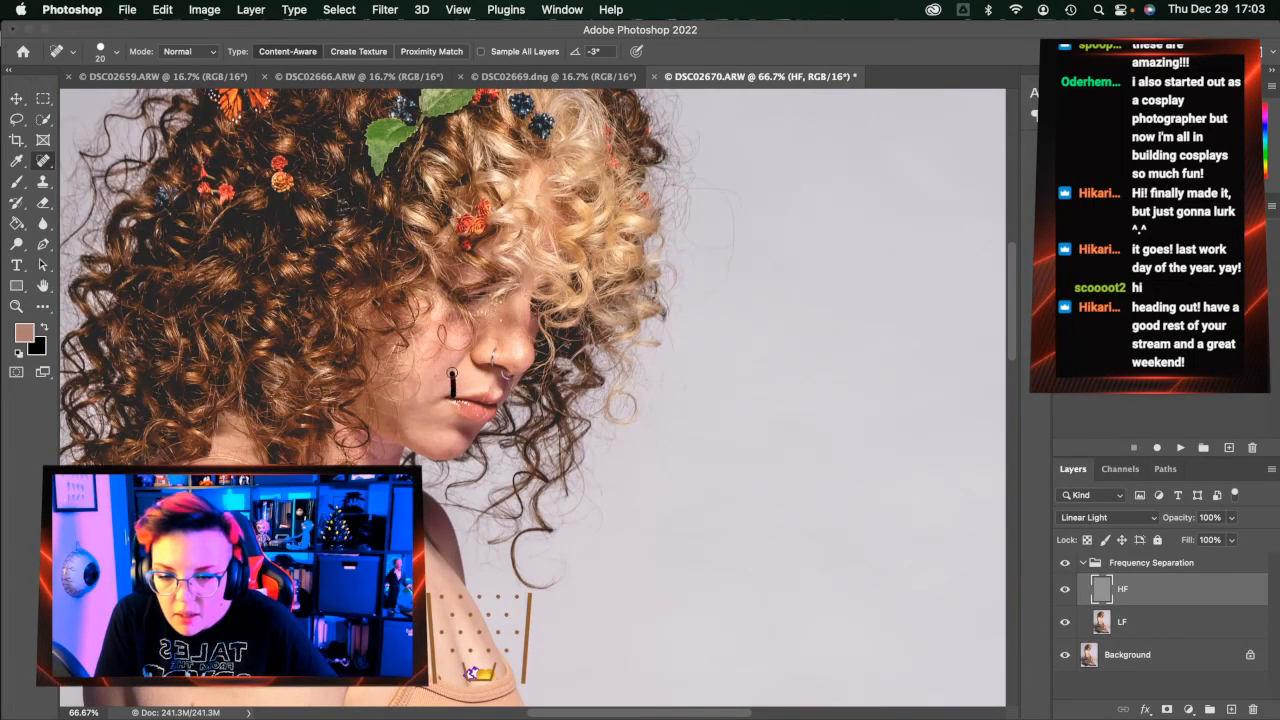
{"action": "left_click", "coordinate": [450, 362]}
{"action": "left_click", "coordinate": [452, 362]}
{"action": "left_click_drag", "start_coordinate": [435, 367], "coordinate": [435, 369]}
{"action": "left_click", "coordinate": [450, 378]}
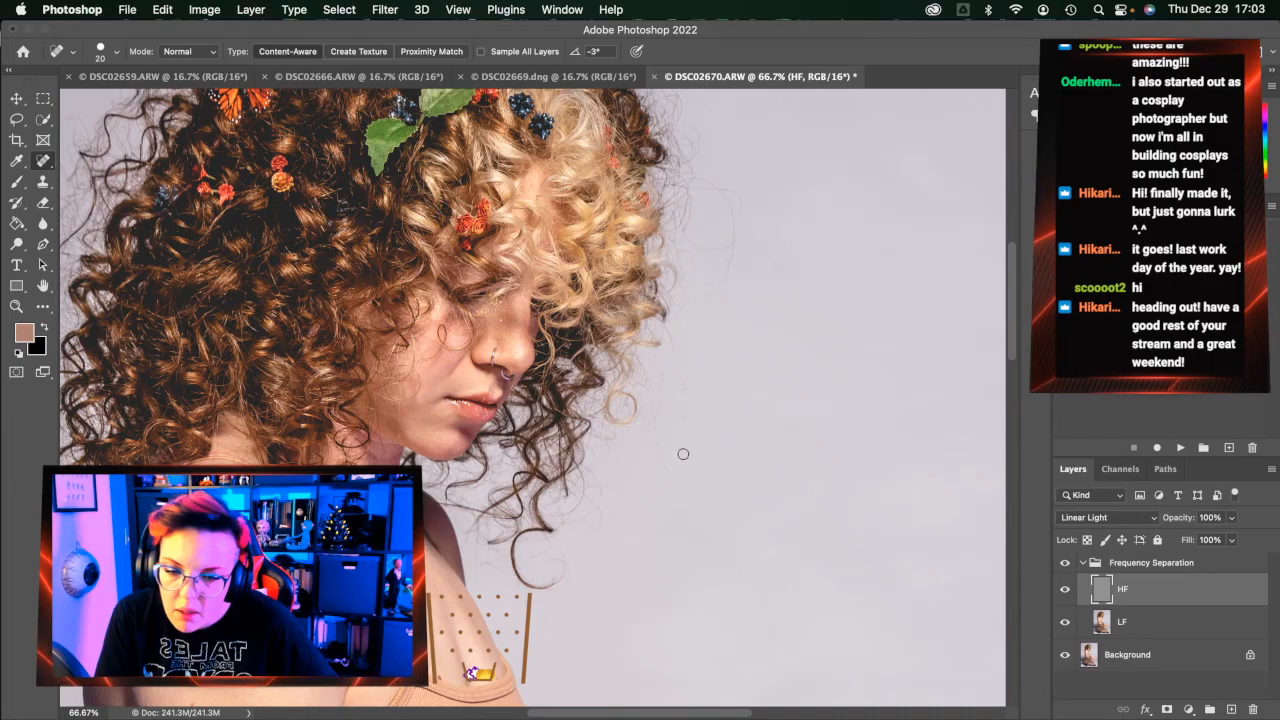
Collapse the Frequency Separation group and flatten DSC02670 into one layer
{"action": "left_click", "coordinate": [1082, 563]}
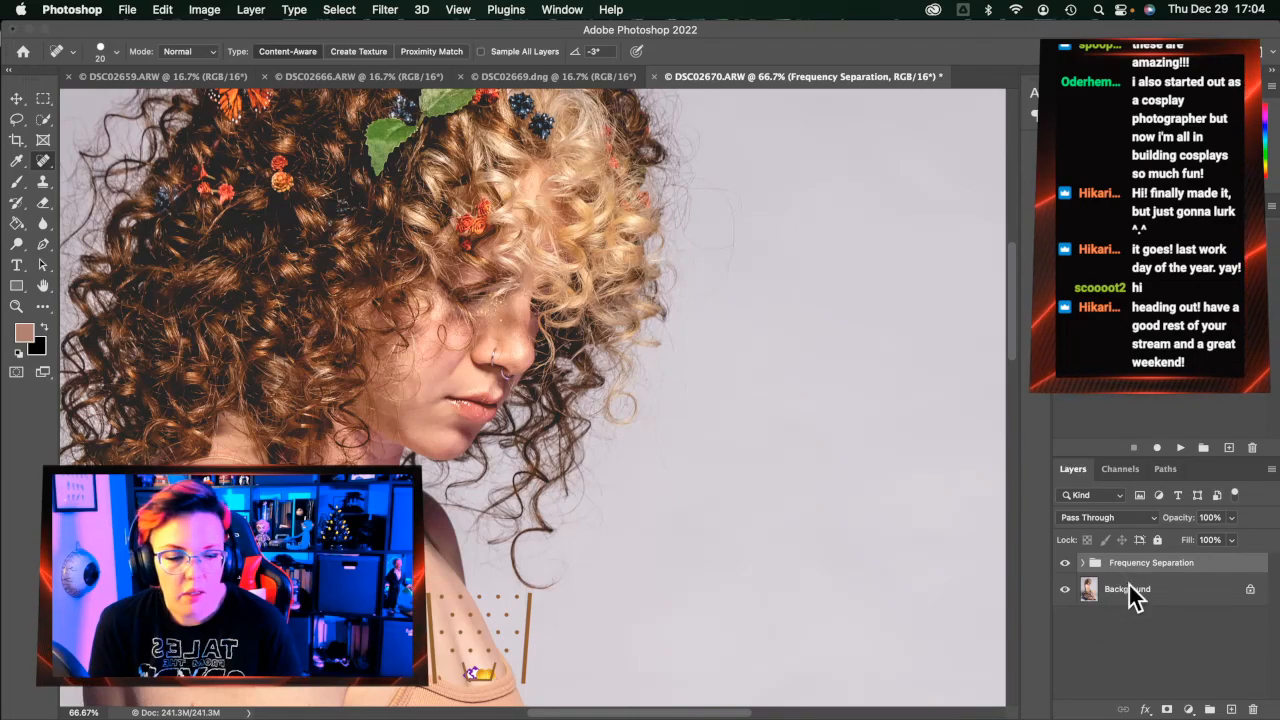
{"action": "right_click", "coordinate": [1128, 591]}
{"action": "key", "text": "Escape"}
{"action": "right_click", "coordinate": [1130, 598]}
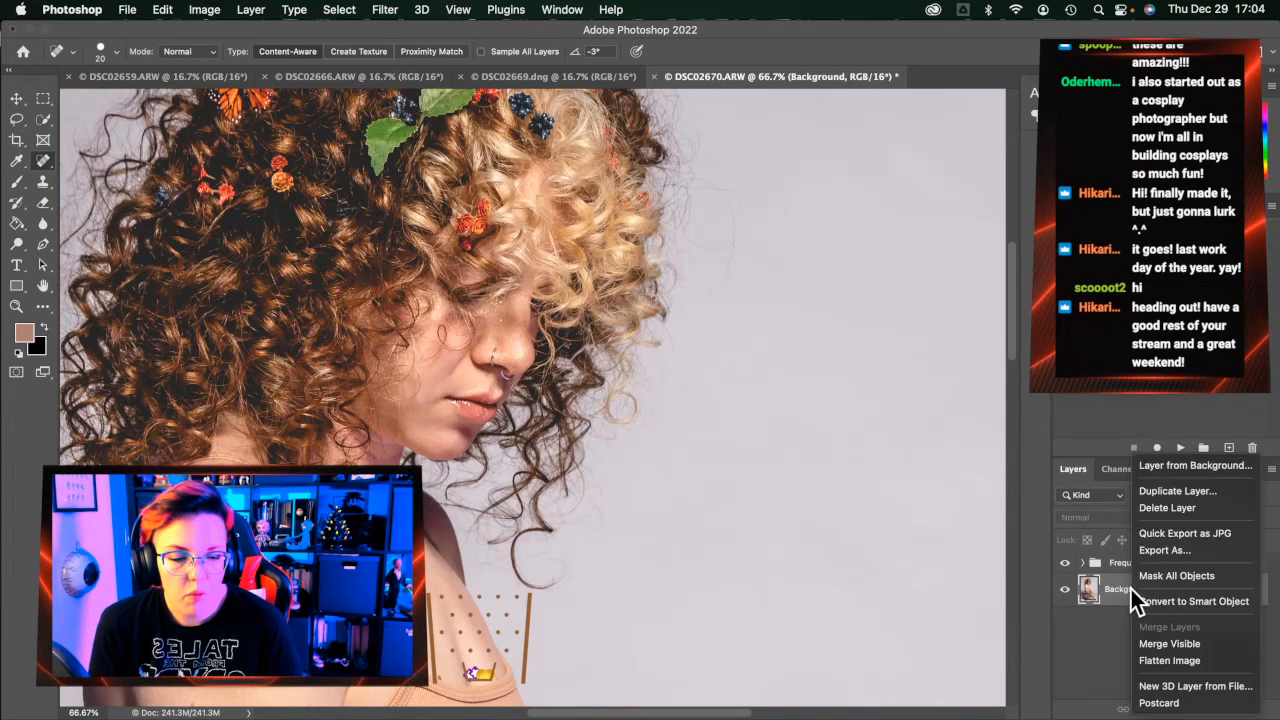
{"action": "left_click", "coordinate": [1188, 662]}
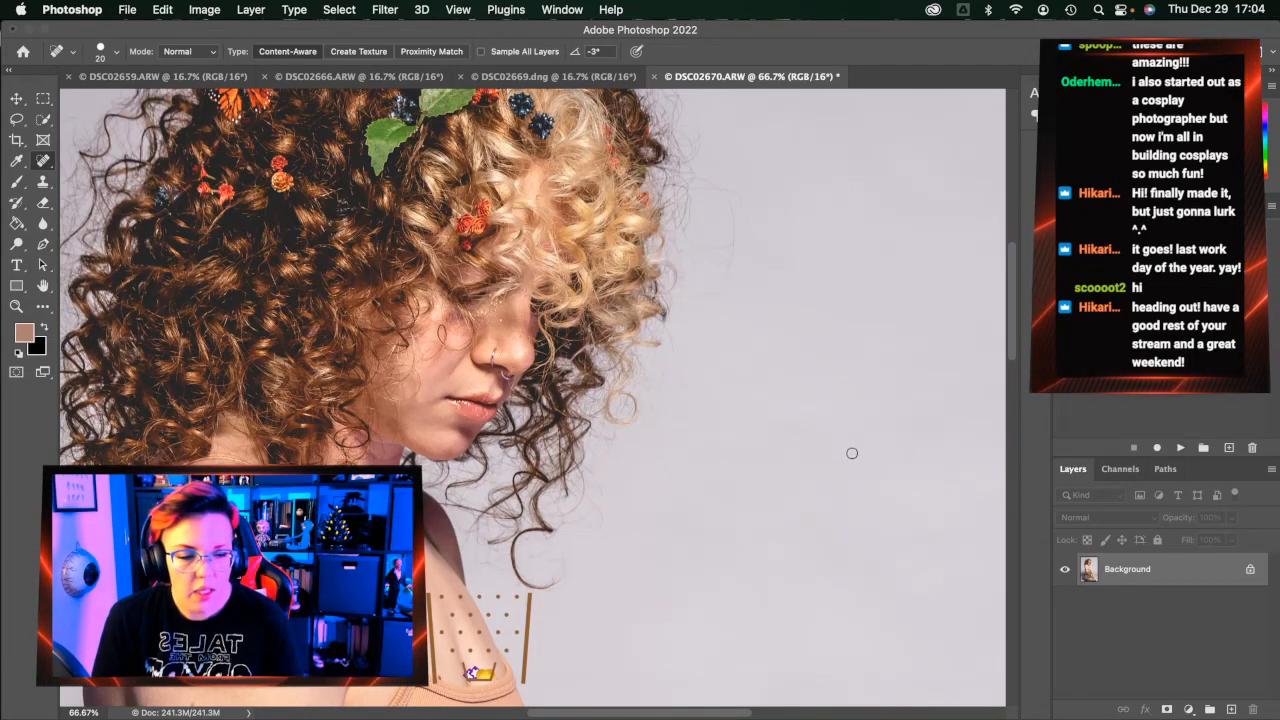
Save and close DSC02670 as DSC02670-Edit.tif, bringing up DSC02669
{"action": "scroll", "coordinate": [629, 470], "scroll_direction": "down", "scroll_amount": 10}
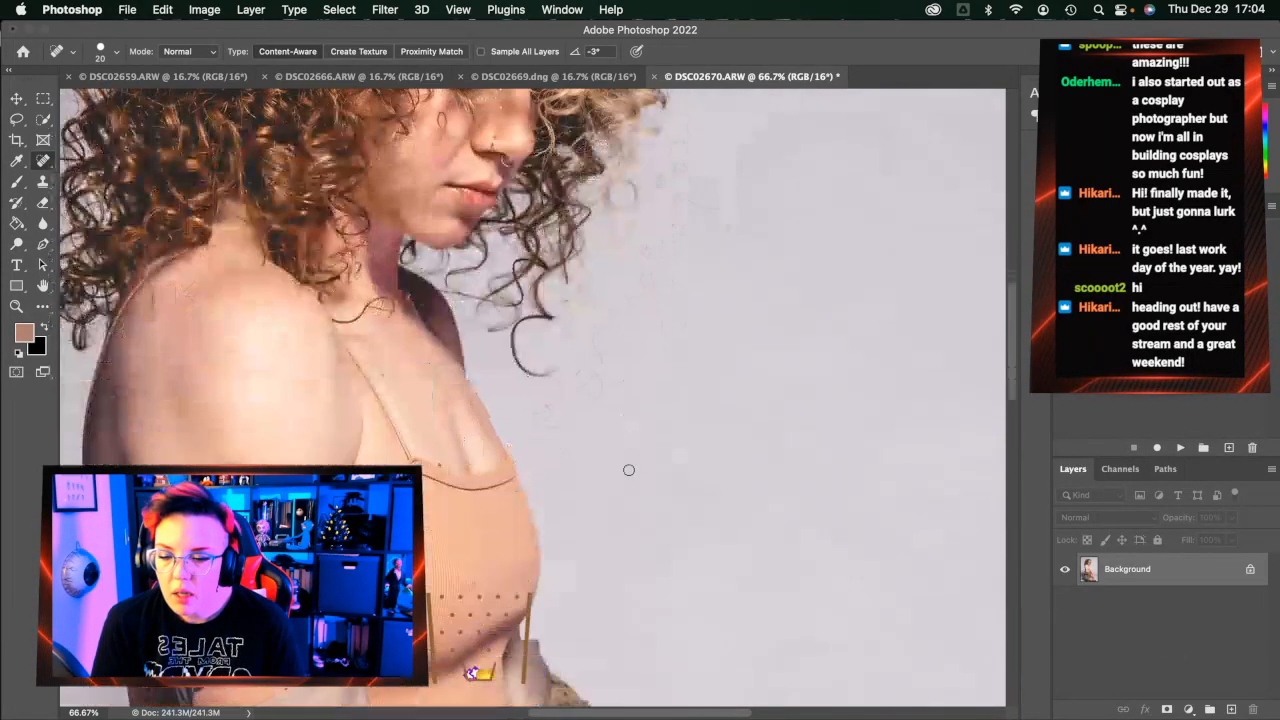
{"action": "scroll", "coordinate": [629, 470], "scroll_direction": "down", "scroll_amount": 4}
{"action": "scroll", "coordinate": [629, 470], "scroll_direction": "up", "scroll_amount": 14}
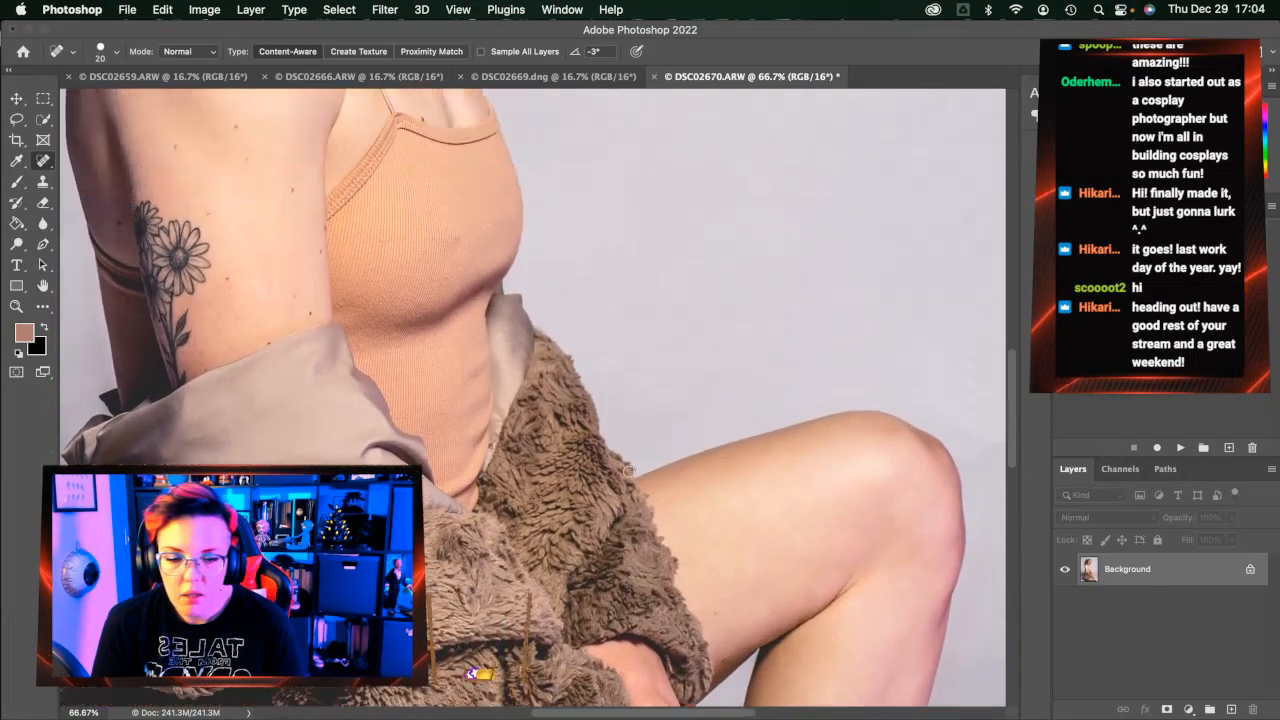
{"action": "scroll", "coordinate": [627, 471], "scroll_direction": "down", "scroll_amount": 1}
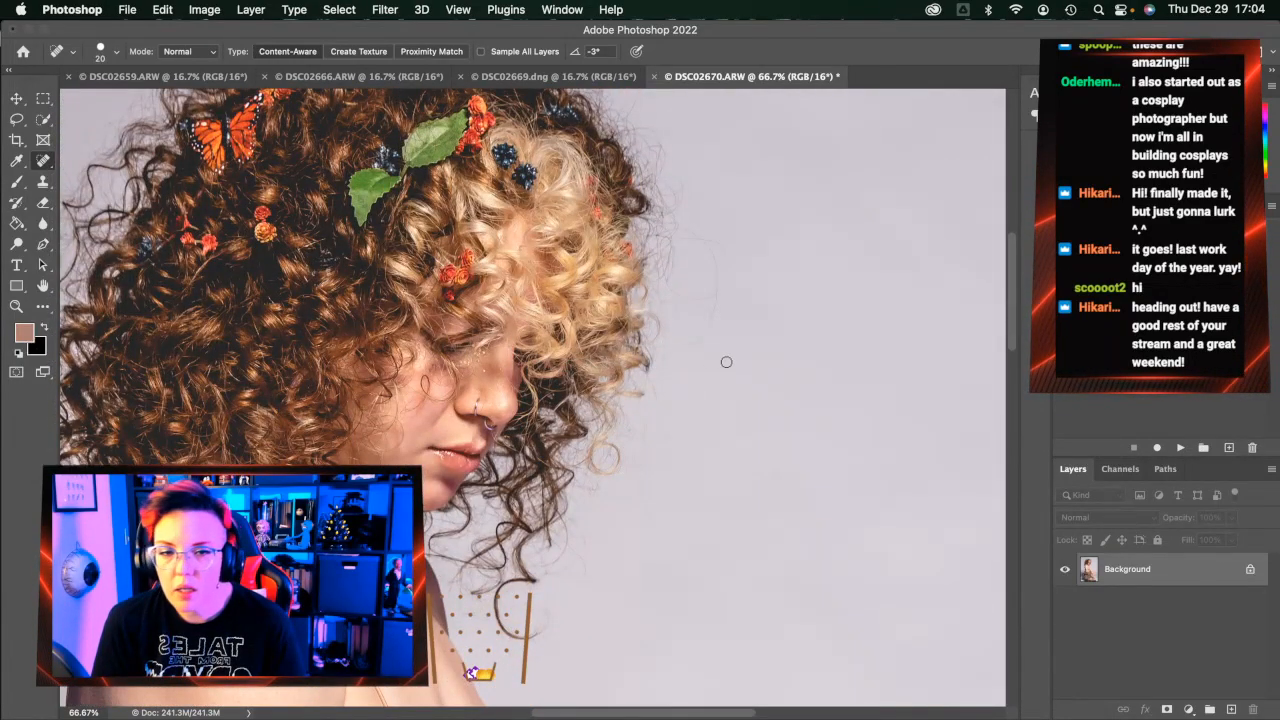
{"action": "scroll", "coordinate": [723, 360], "scroll_direction": "left", "scroll_amount": 5}
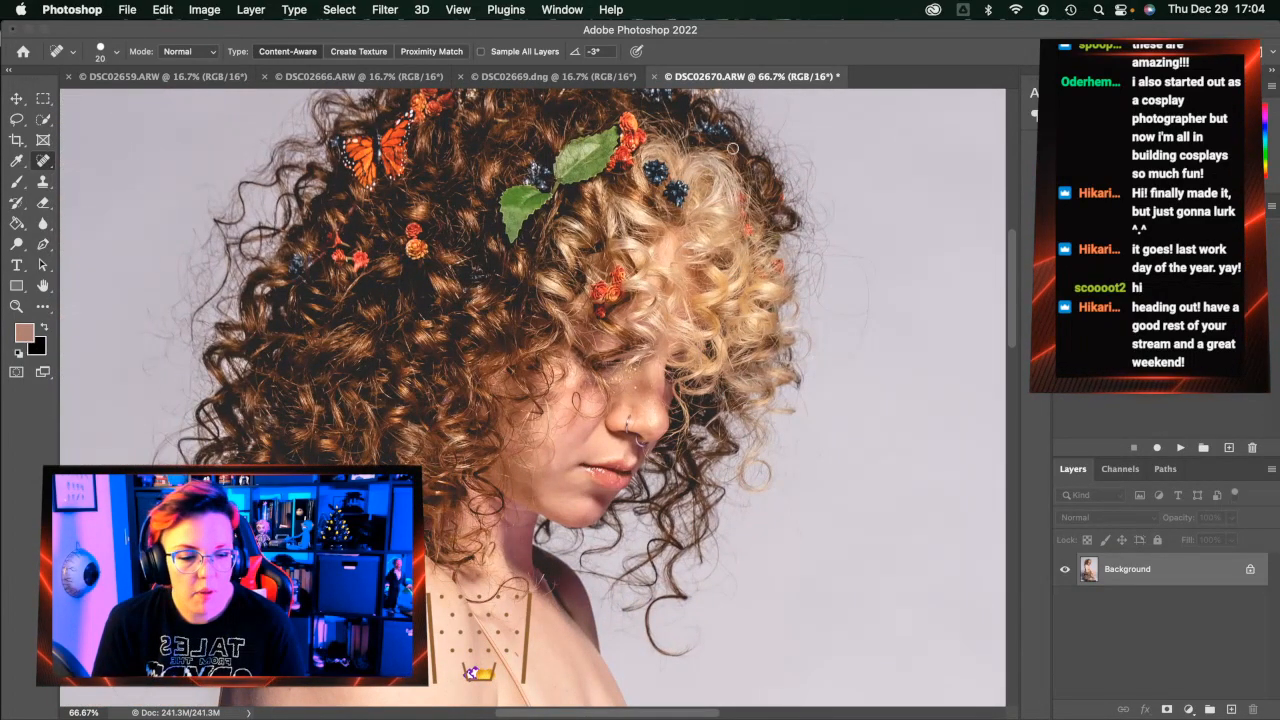
{"action": "left_click", "coordinate": [655, 77]}
{"action": "left_click", "coordinate": [706, 293]}
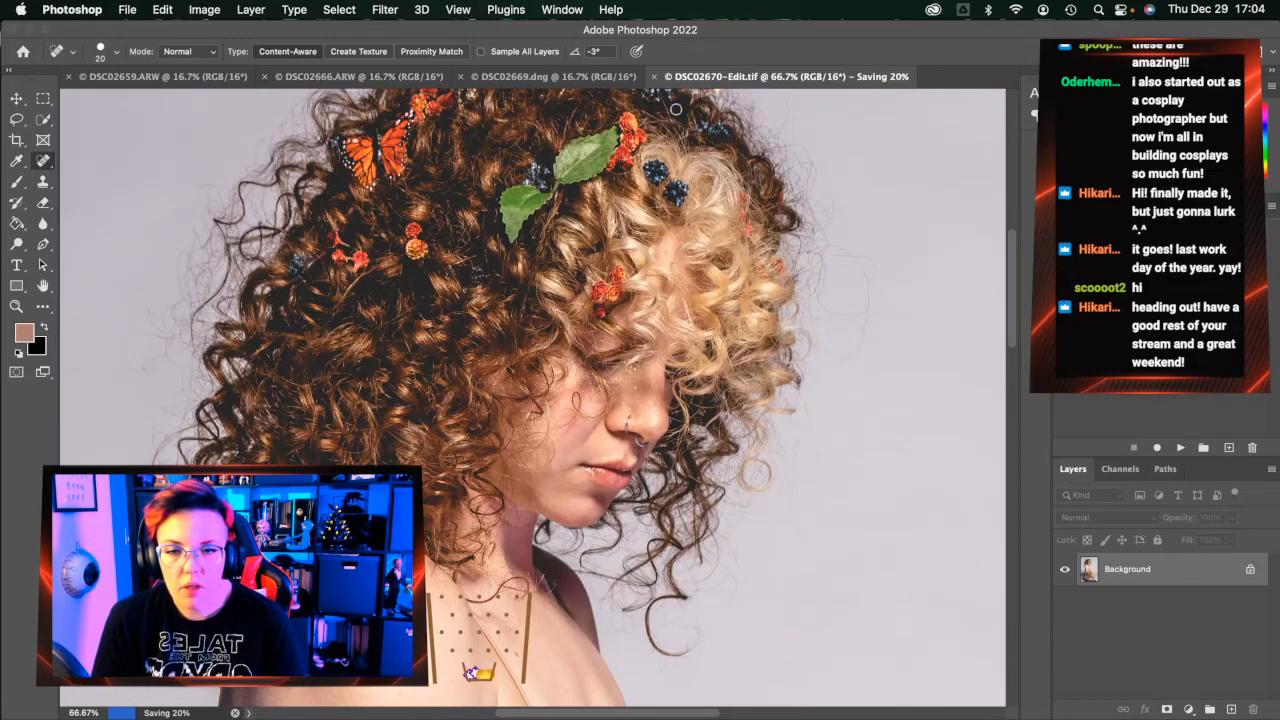
{"action": "left_click", "coordinate": [587, 80]}
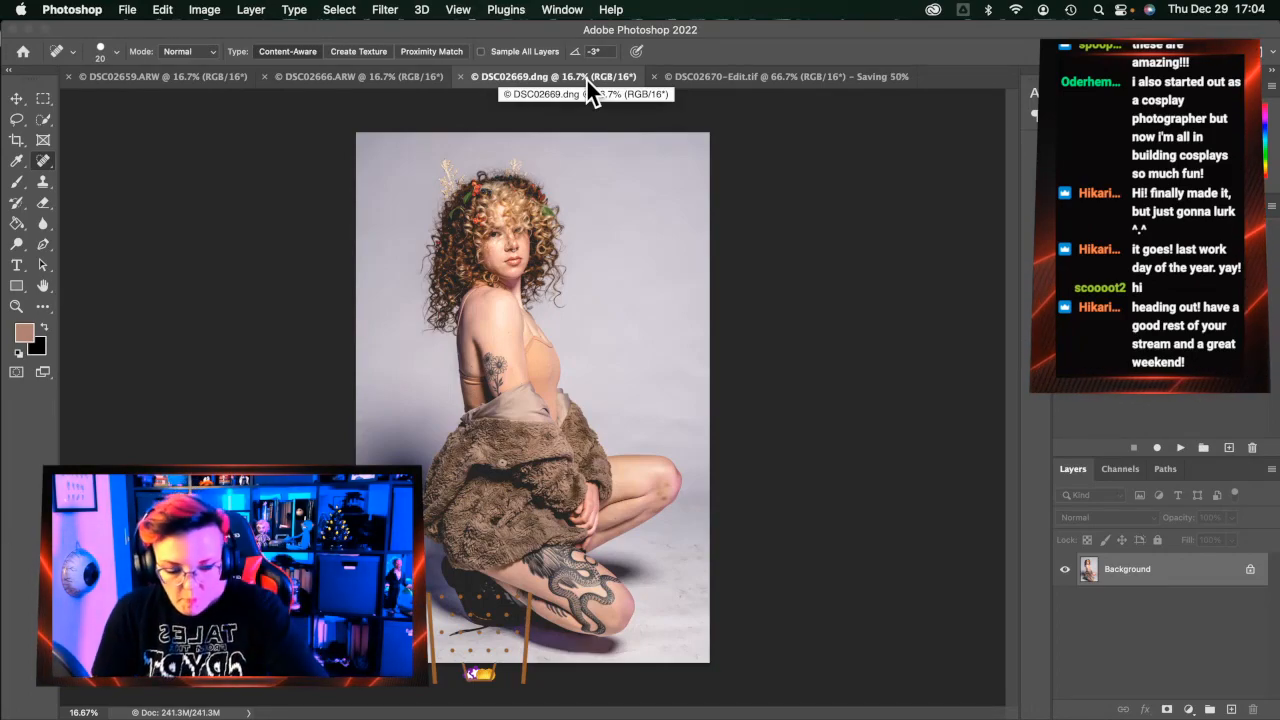
Zoom to 50% on the knee and run the Frequency Separation action
{"action": "left_click", "coordinate": [18, 307]}
{"action": "left_click", "coordinate": [623, 543]}
{"action": "left_click", "coordinate": [612, 536]}
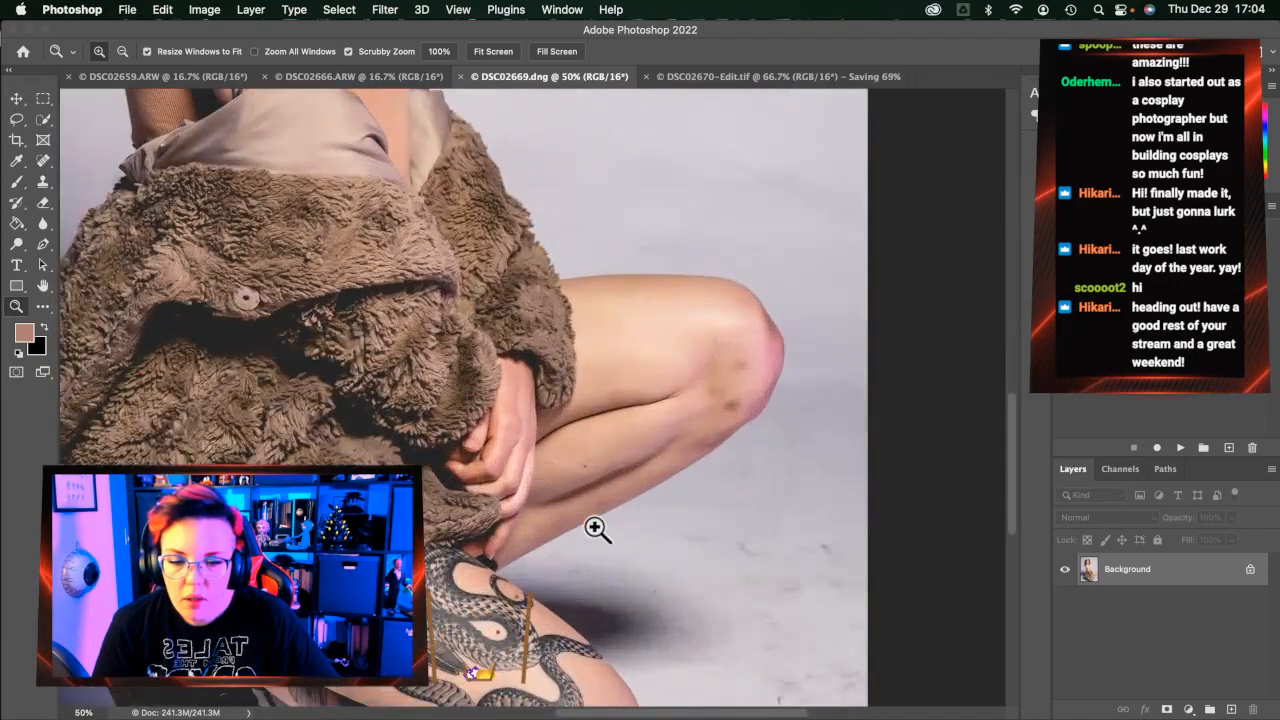
{"action": "left_click", "coordinate": [586, 524]}
{"action": "scroll", "coordinate": [585, 523], "scroll_direction": "right", "scroll_amount": 5}
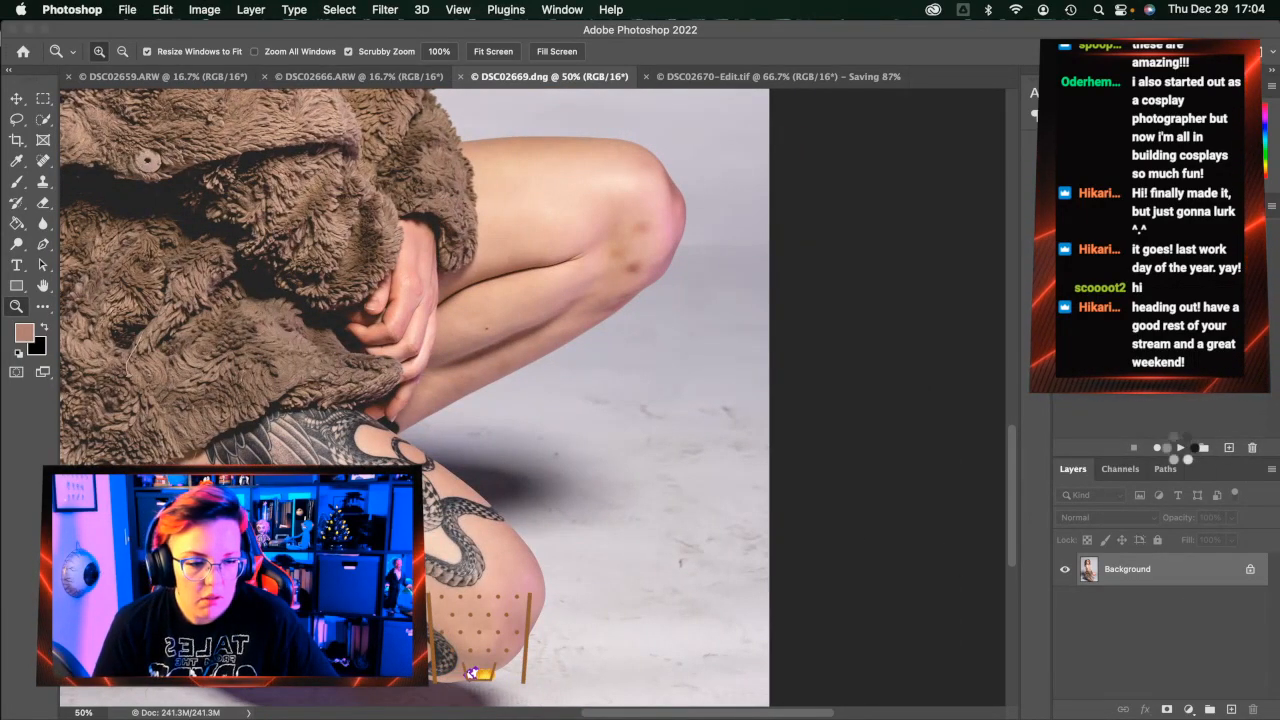
{"action": "left_click", "coordinate": [1180, 447]}
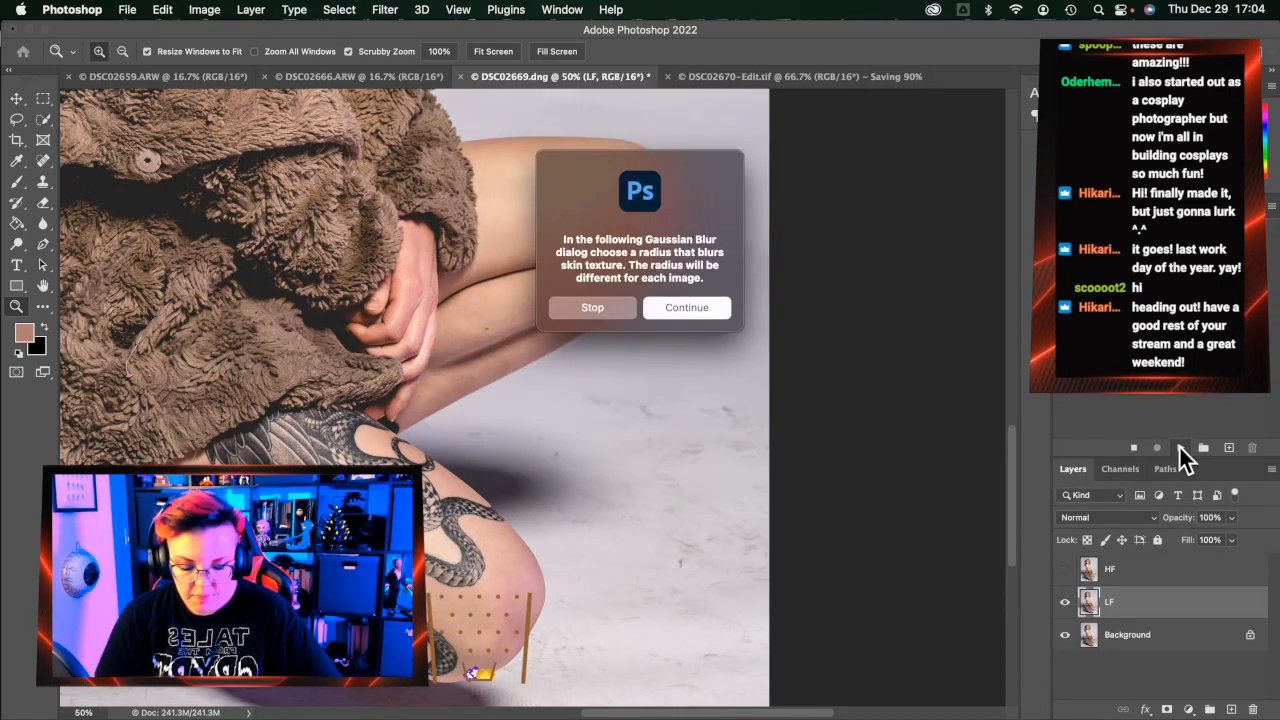
{"action": "key", "text": "Return"}
{"action": "key", "text": "Return"}
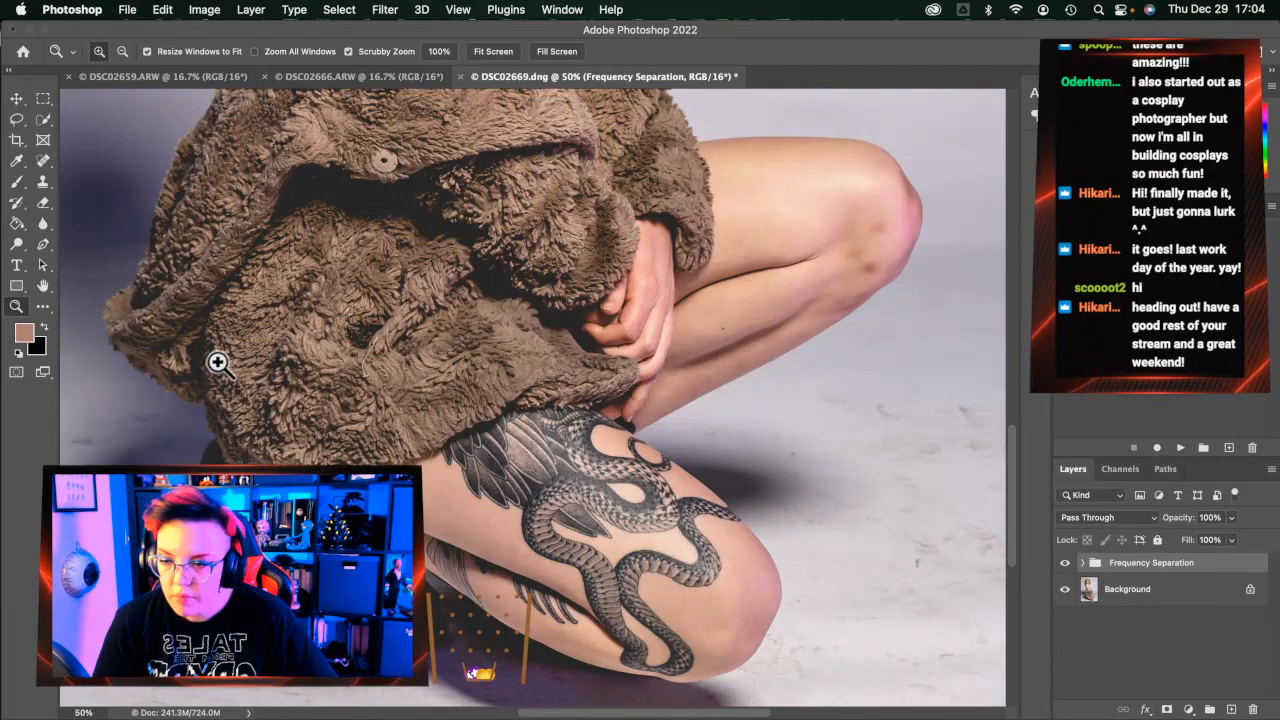
Zoom out to 25% and select the LF layer in the expanded group
{"action": "left_click", "coordinate": [249, 369], "text": "alt"}
{"action": "left_click", "coordinate": [249, 369], "text": "alt"}
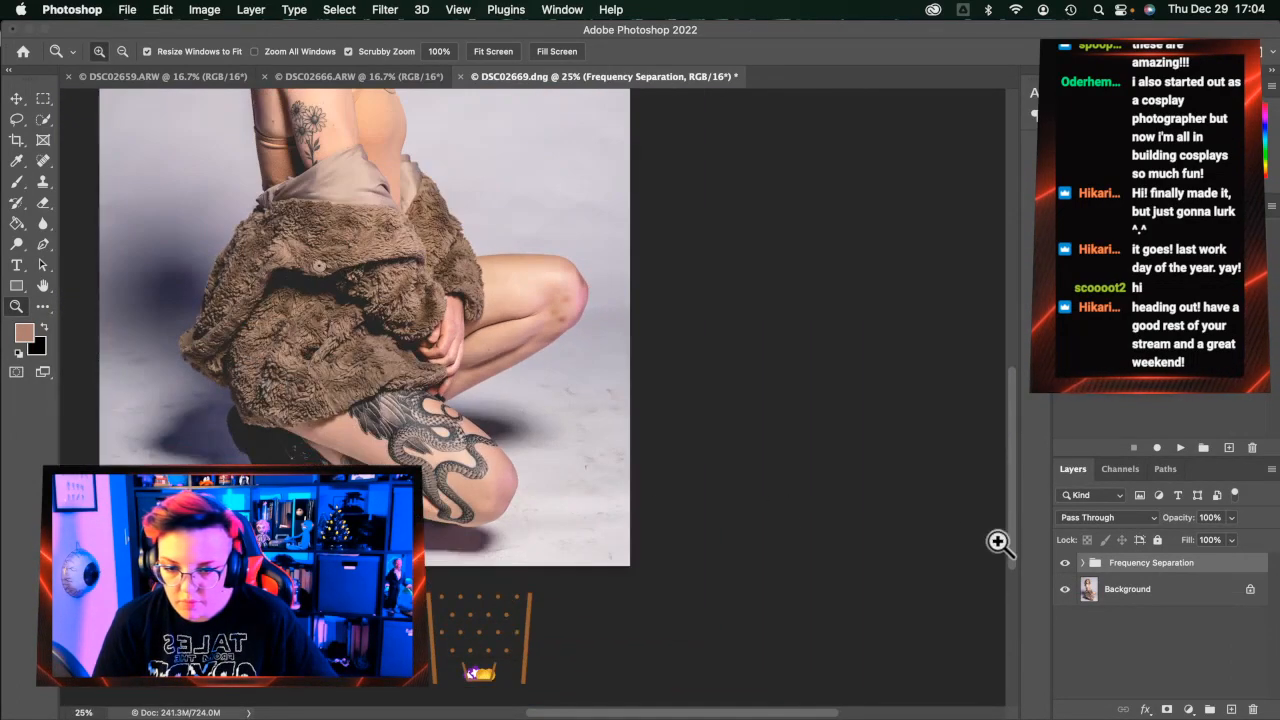
{"action": "left_click", "coordinate": [1084, 564]}
{"action": "left_click", "coordinate": [1143, 630]}
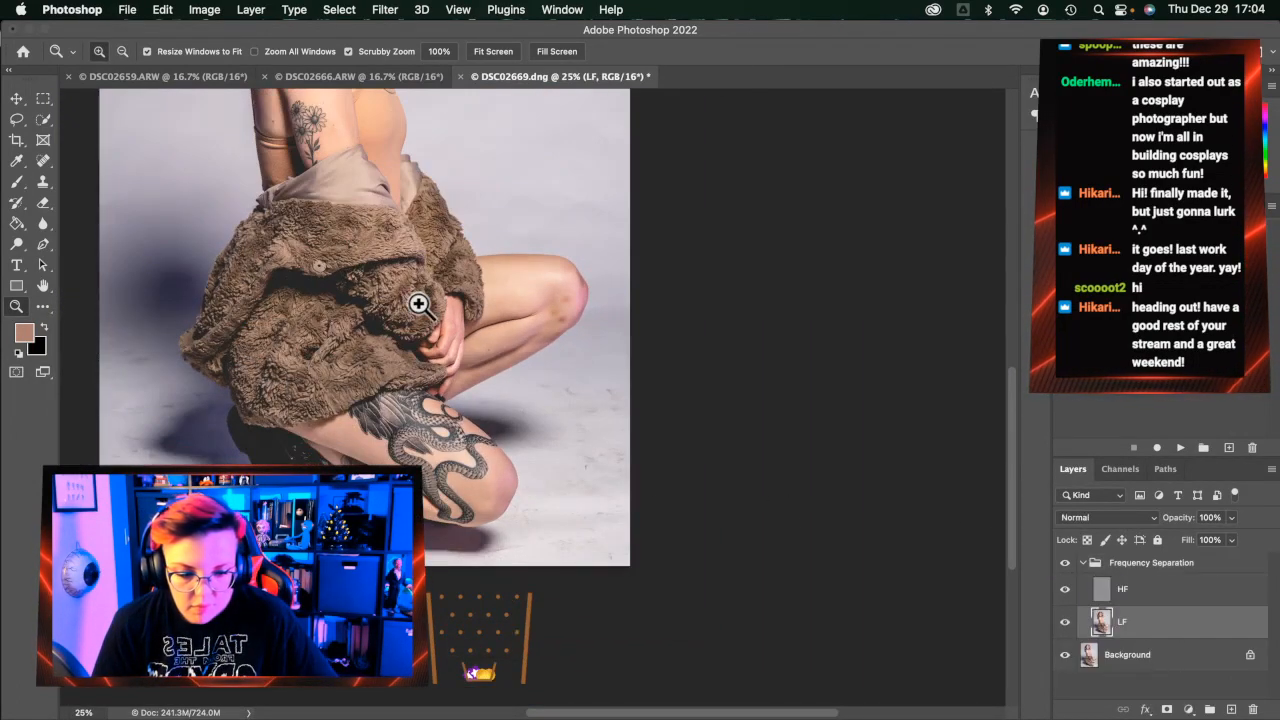
{"action": "left_click", "coordinate": [16, 120]}
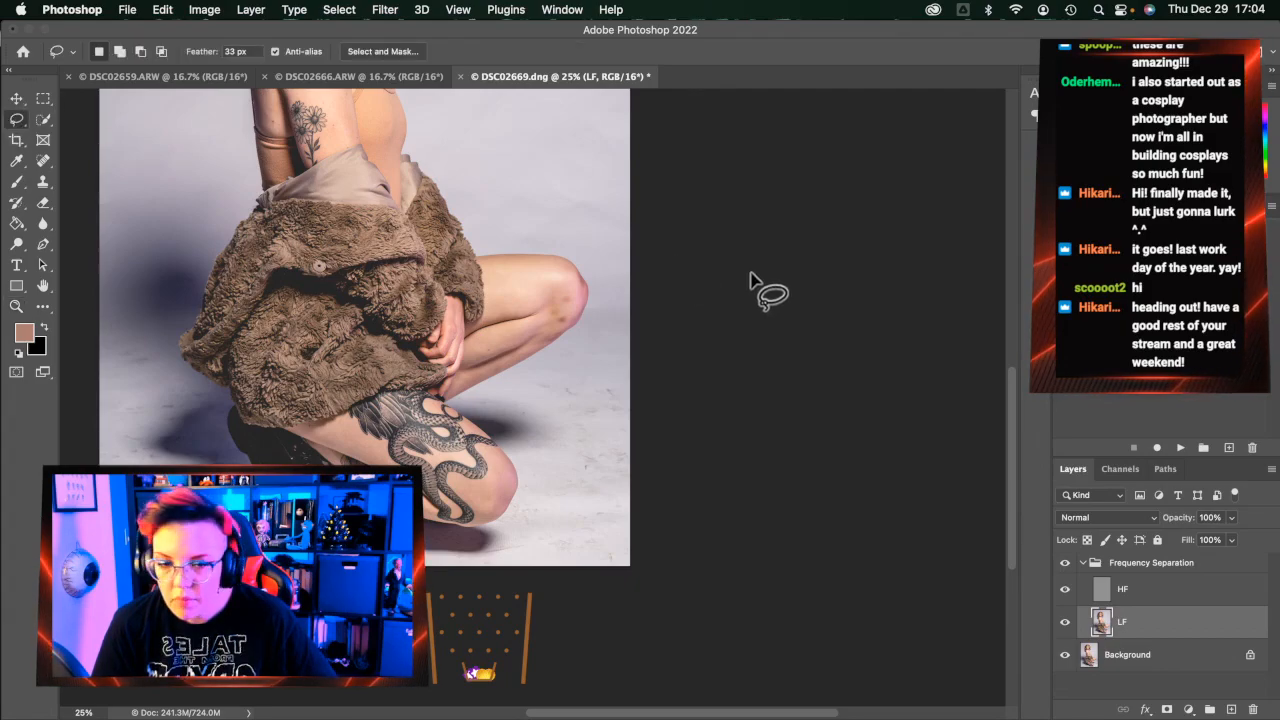
{"action": "mouse_move", "coordinate": [648, 287]}
{"action": "left_mouse_down"}
{"action": "mouse_move", "coordinate": [604, 298]}
{"action": "mouse_move", "coordinate": [519, 356]}
{"action": "left_mouse_up"}
{"action": "scroll", "coordinate": [519, 356], "scroll_direction": "up", "scroll_amount": 1}
{"action": "mouse_move", "coordinate": [643, 303]}
{"action": "left_mouse_down"}
{"action": "mouse_move", "coordinate": [640, 322]}
{"action": "mouse_move", "coordinate": [456, 425]}
{"action": "mouse_move", "coordinate": [520, 503]}
{"action": "mouse_move", "coordinate": [508, 540]}
{"action": "mouse_move", "coordinate": [480, 555]}
{"action": "mouse_move", "coordinate": [432, 548]}
{"action": "left_mouse_up"}
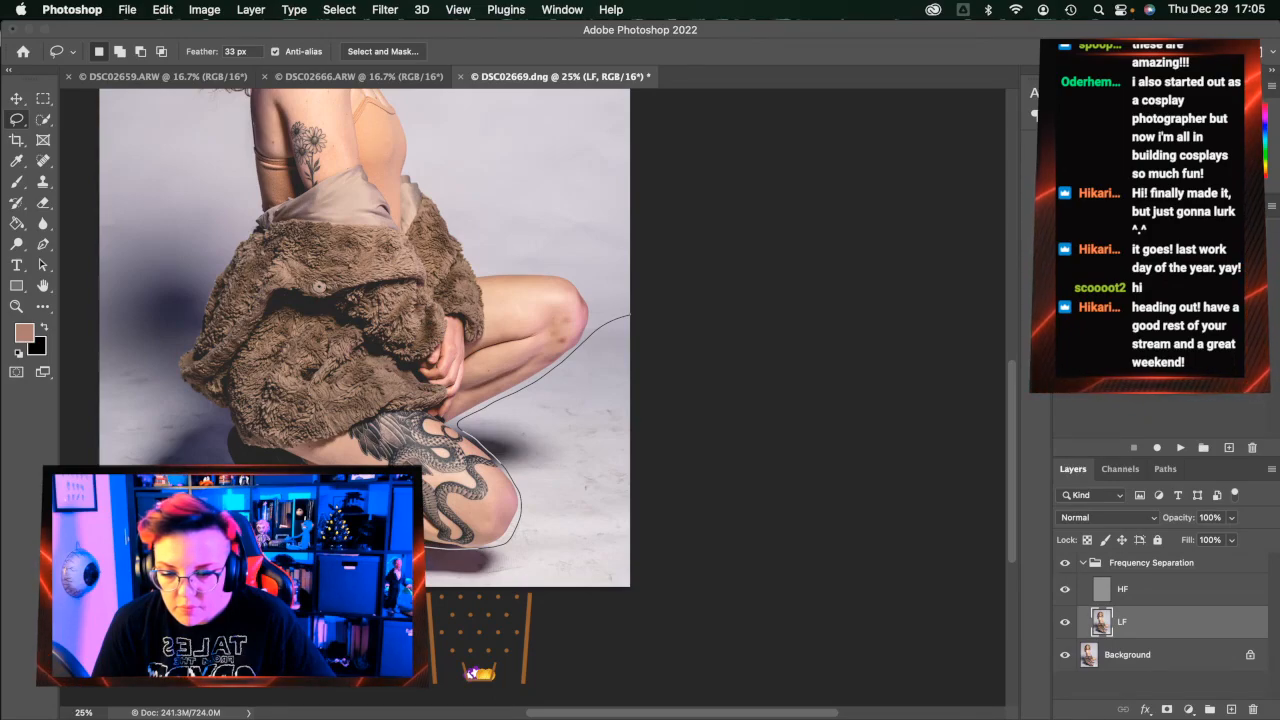
{"action": "mouse_move", "coordinate": [228, 456]}
{"action": "left_mouse_down"}
{"action": "mouse_move", "coordinate": [215, 409]}
{"action": "mouse_move", "coordinate": [170, 367]}
{"action": "mouse_move", "coordinate": [182, 315]}
{"action": "mouse_move", "coordinate": [152, 266]}
{"action": "mouse_move", "coordinate": [118, 306]}
{"action": "mouse_move", "coordinate": [85, 447]}
{"action": "mouse_move", "coordinate": [296, 716]}
{"action": "mouse_move", "coordinate": [648, 707]}
{"action": "mouse_move", "coordinate": [748, 685]}
{"action": "mouse_move", "coordinate": [770, 524]}
{"action": "mouse_move", "coordinate": [768, 333]}
{"action": "left_mouse_up"}
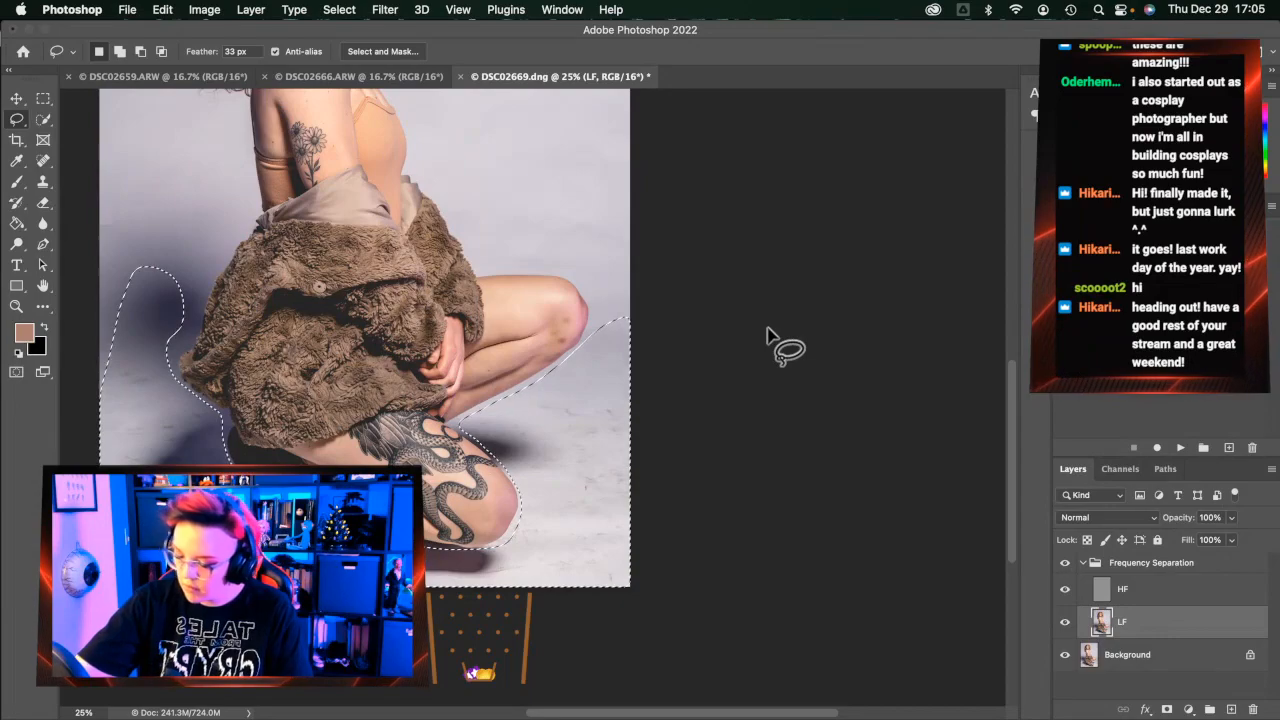
{"action": "key", "text": "super+alt+f"}
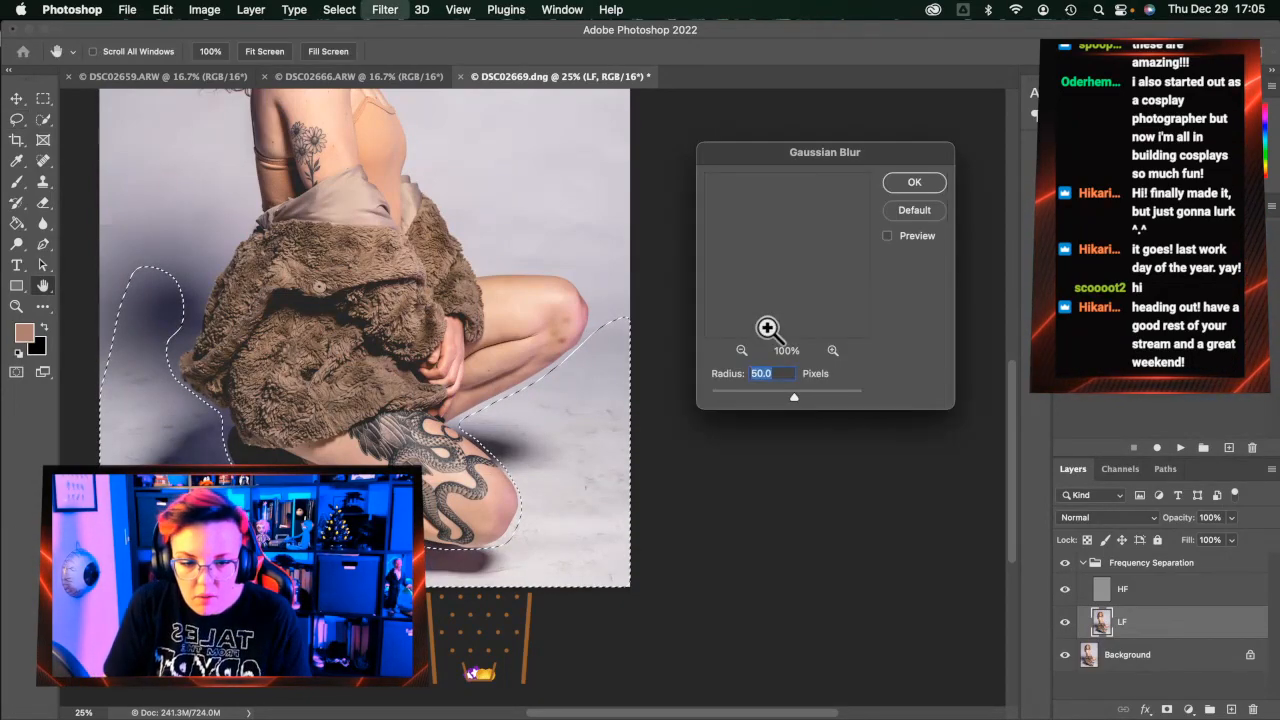
{"action": "key", "text": "Escape"}
{"action": "left_click", "coordinate": [1163, 596]}
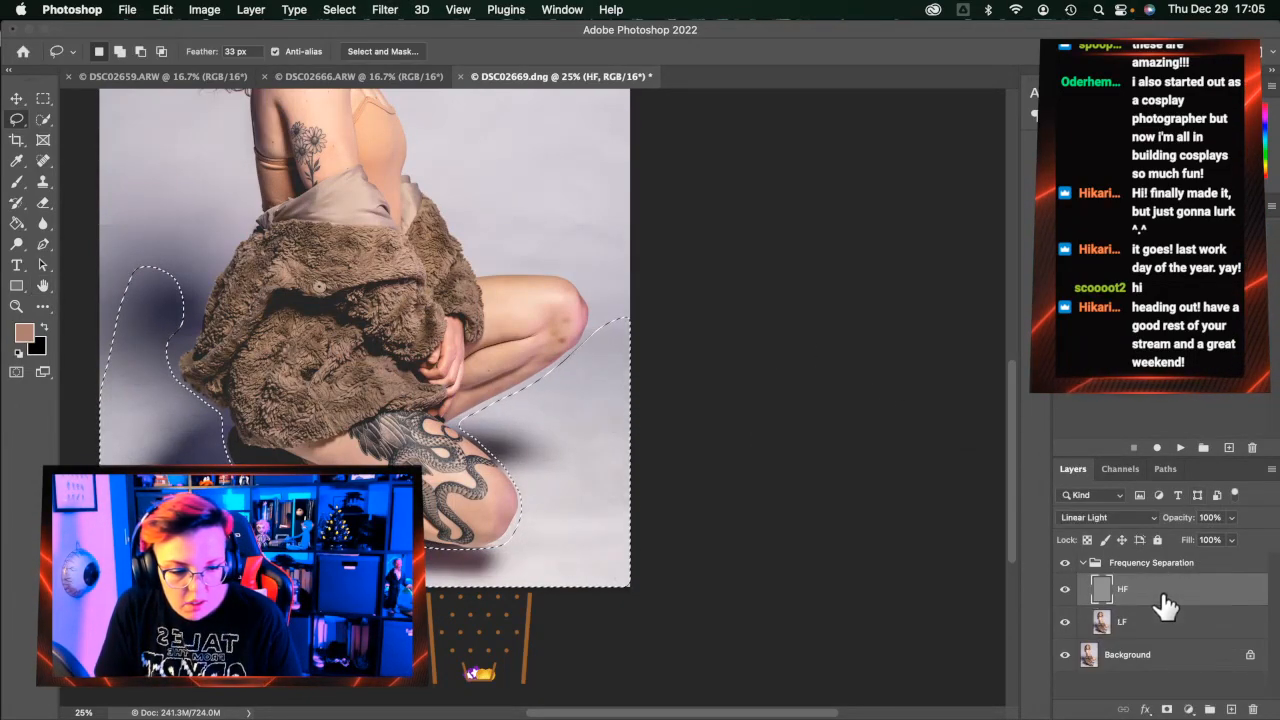
{"action": "key", "text": "super+alt+f"}
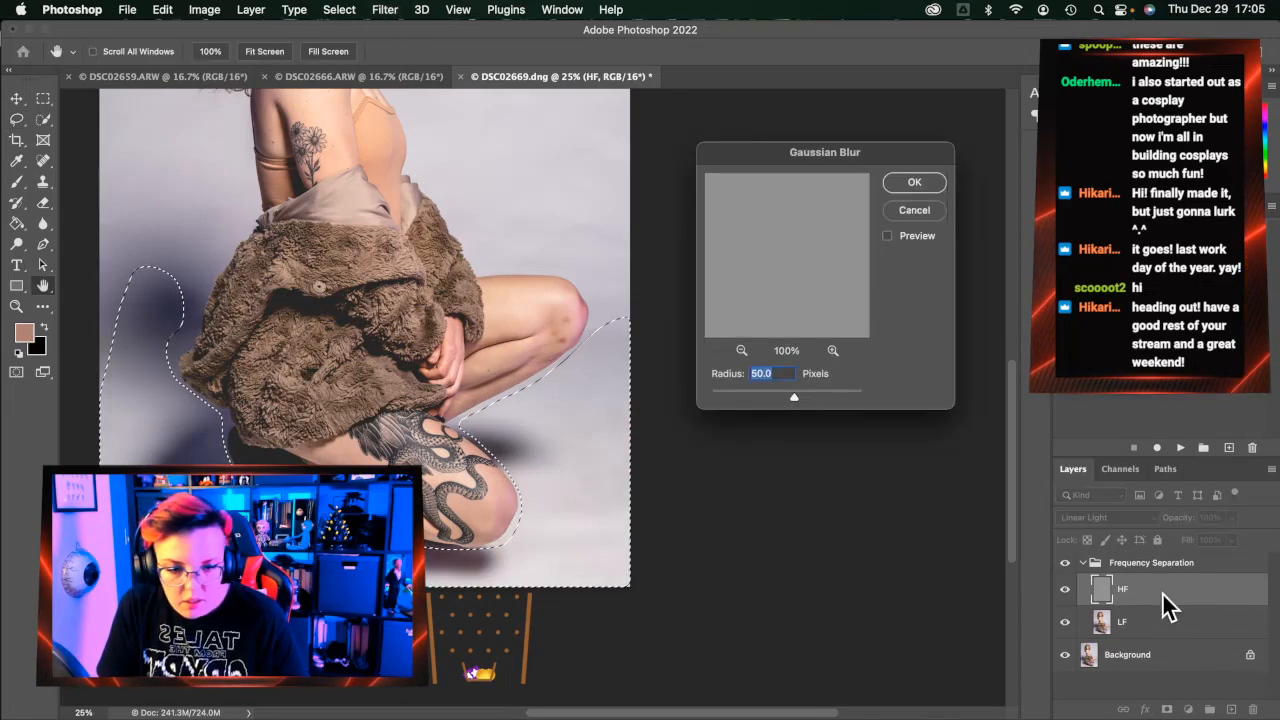
{"action": "key", "text": "Escape"}
{"action": "key", "text": "super+d"}
Zoom in on the lower leg, activate the LF layer and set Clone Stamp opacity to 14%
{"action": "left_click", "coordinate": [16, 306]}
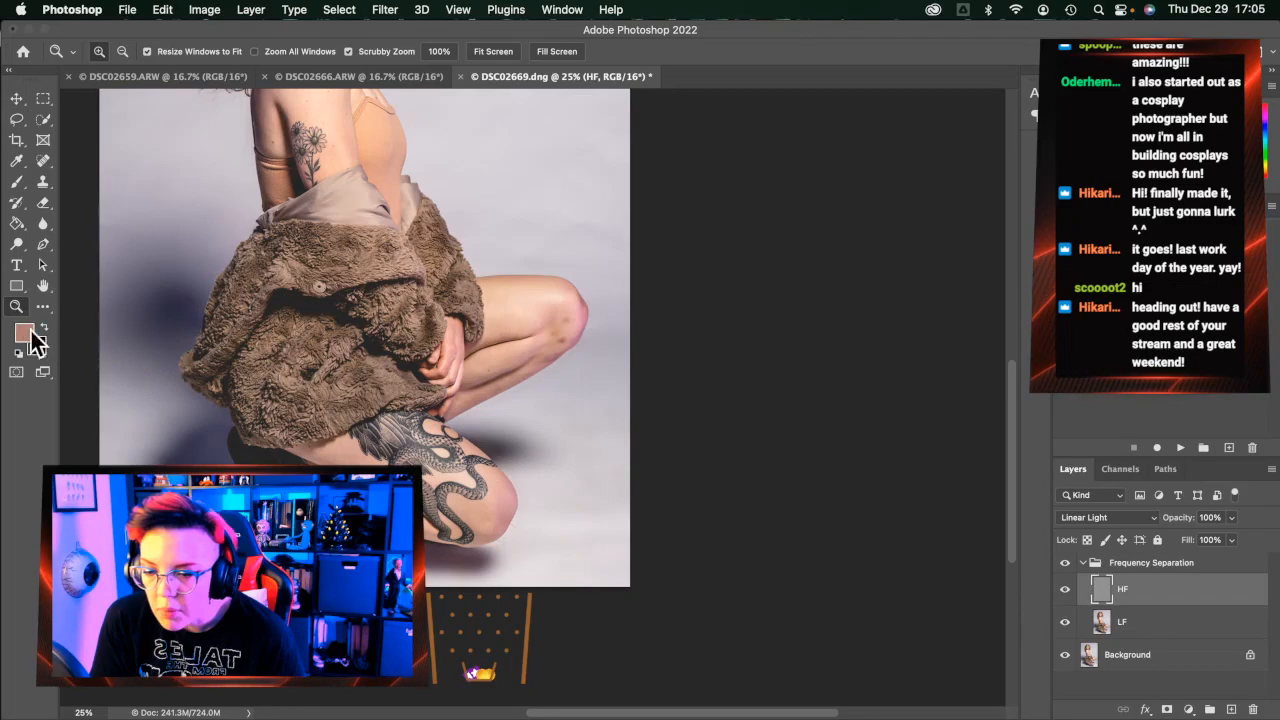
{"action": "left_click", "coordinate": [282, 566]}
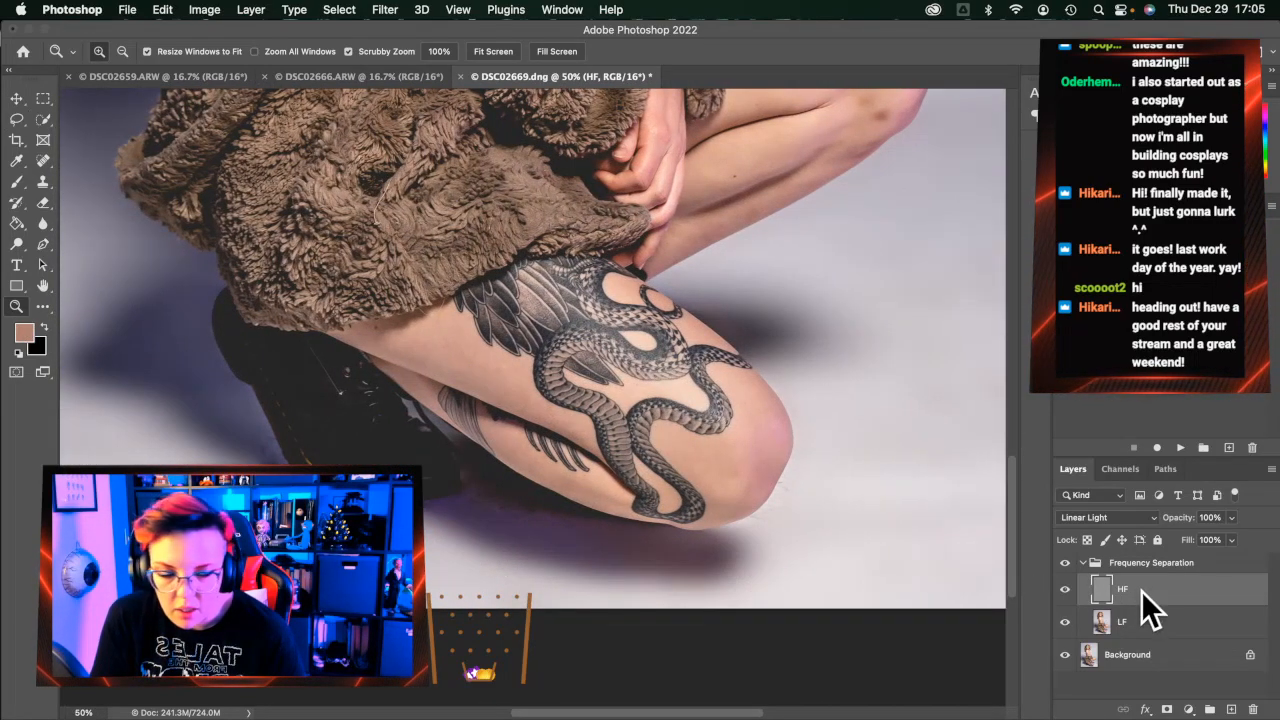
{"action": "left_click", "coordinate": [1150, 621]}
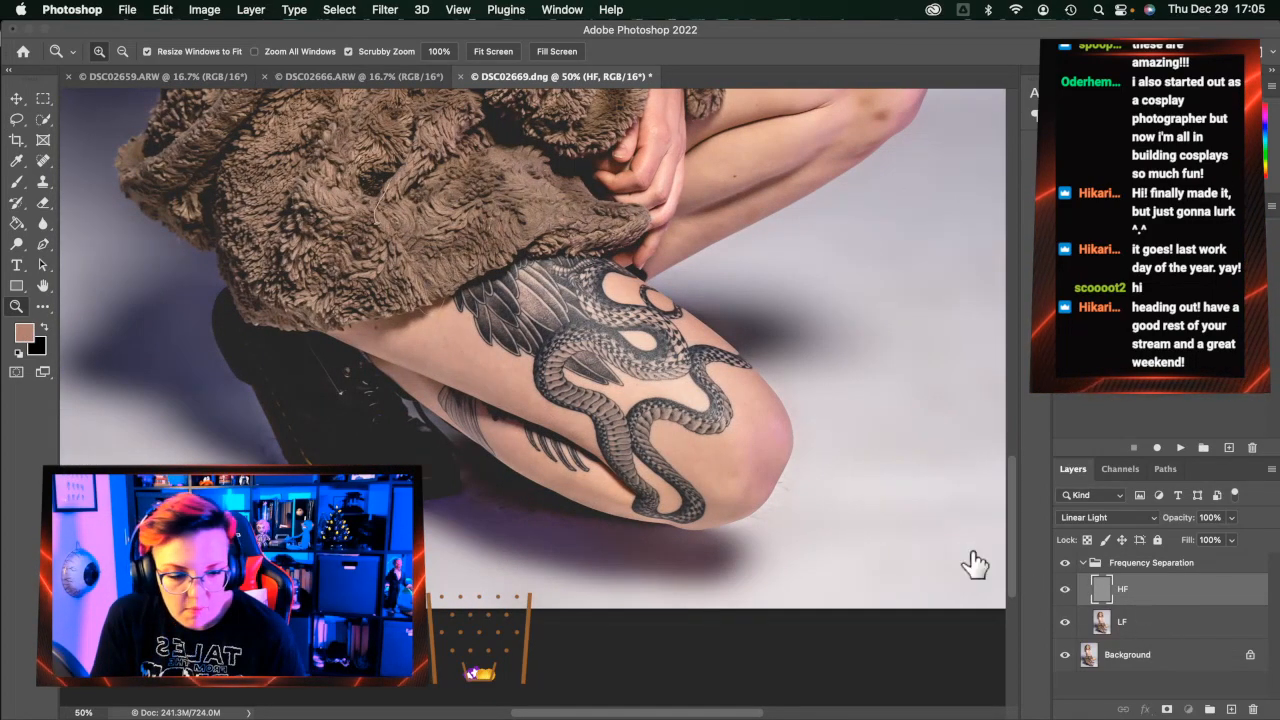
{"action": "left_click", "coordinate": [44, 160]}
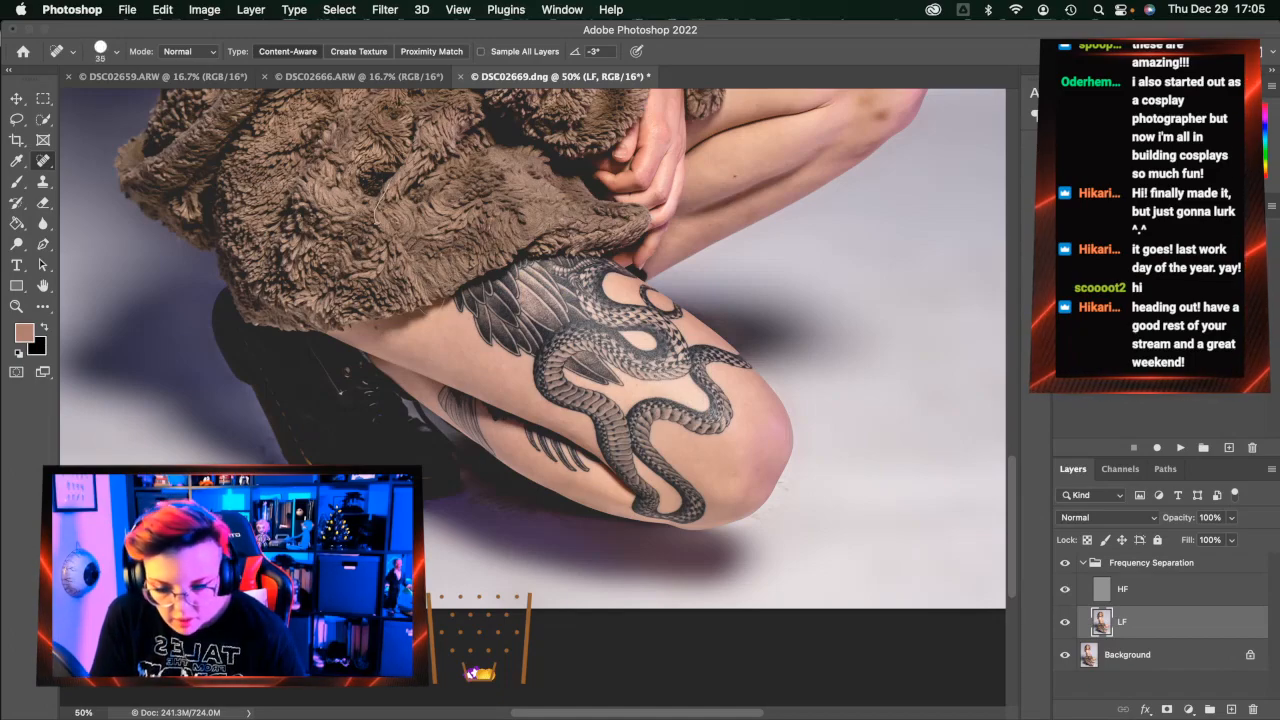
{"action": "left_click", "coordinate": [44, 181]}
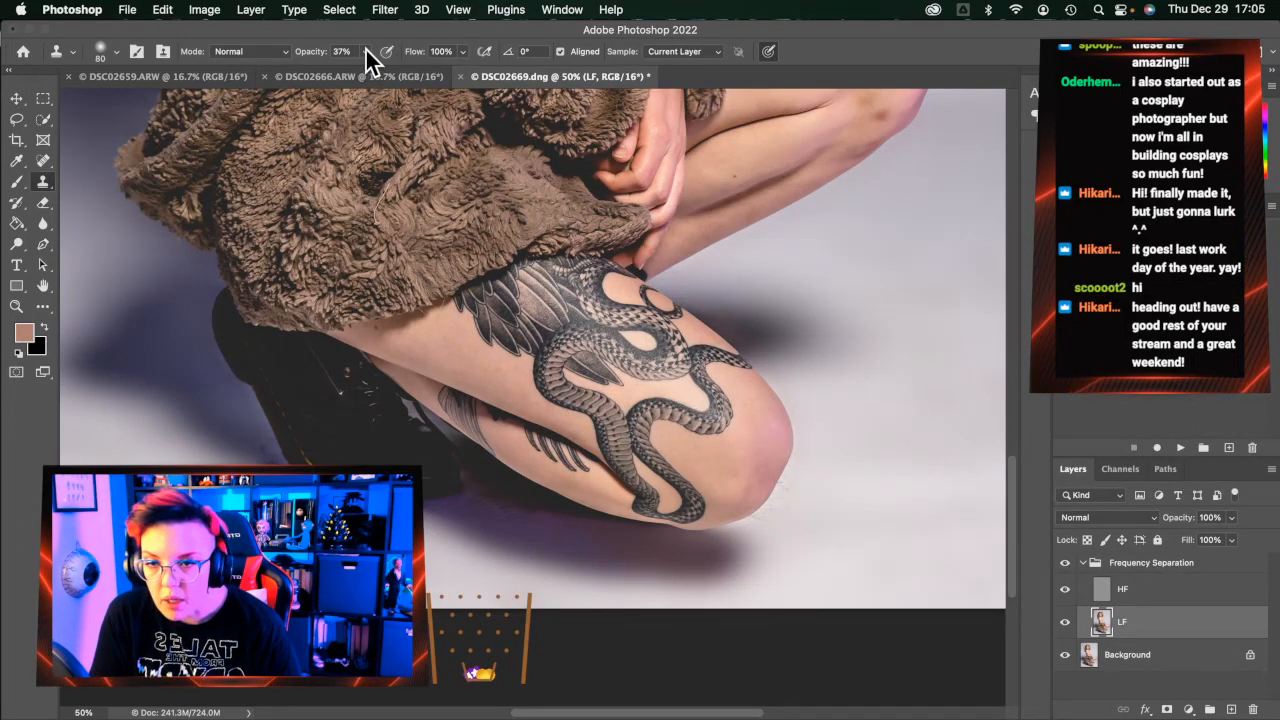
{"action": "key", "text": "1"}
{"action": "key", "text": "4"}
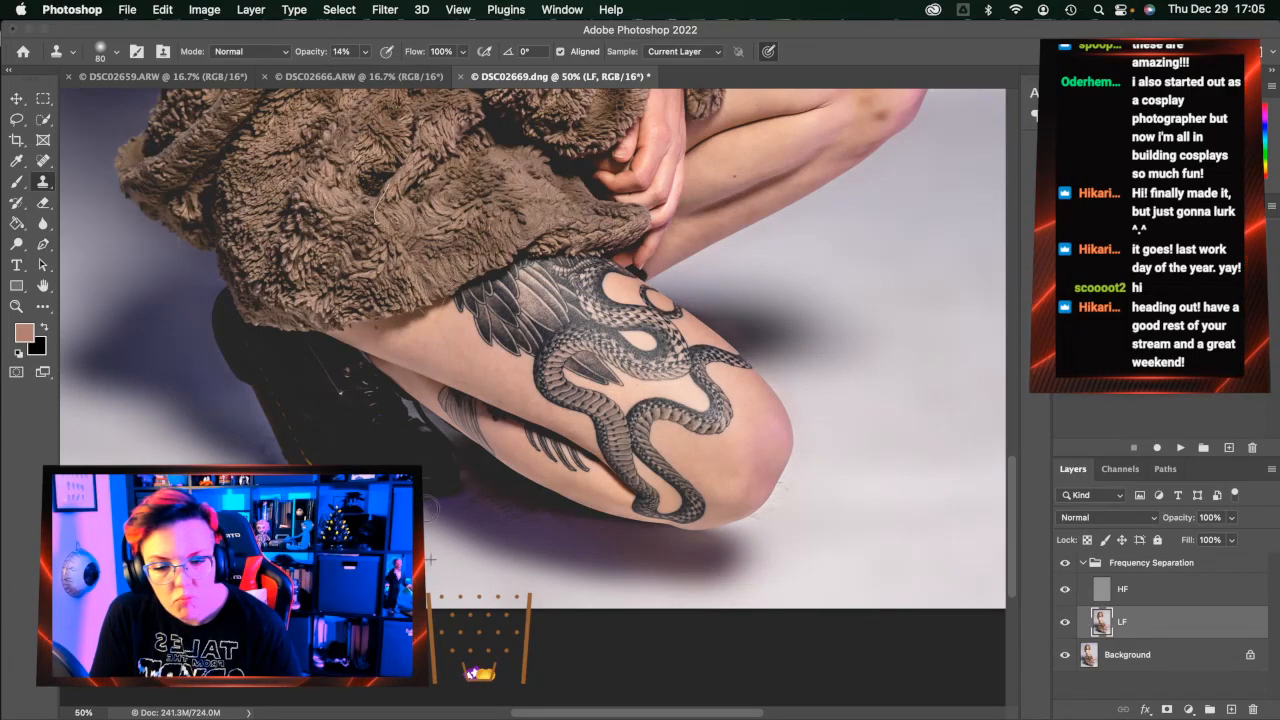
Return to Spot Healing on the LF layer with the brush reduced to 25
{"action": "left_click", "coordinate": [43, 160]}
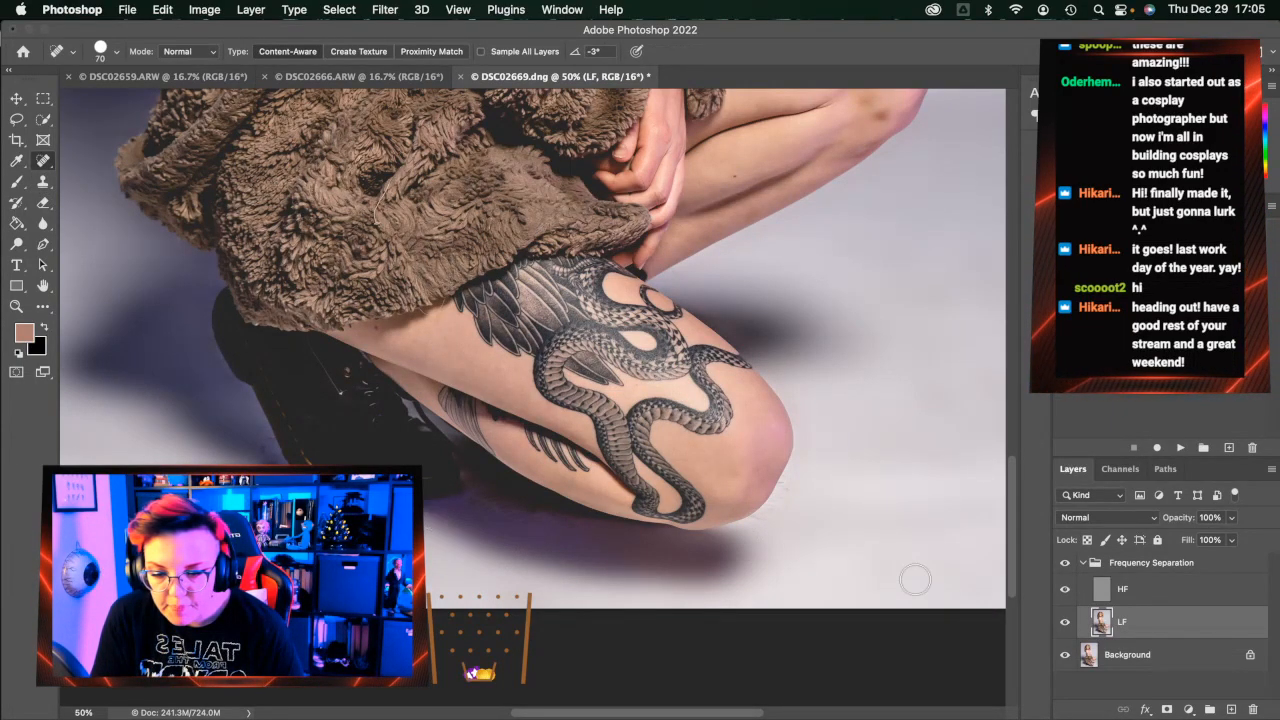
{"action": "left_click", "coordinate": [1135, 597]}
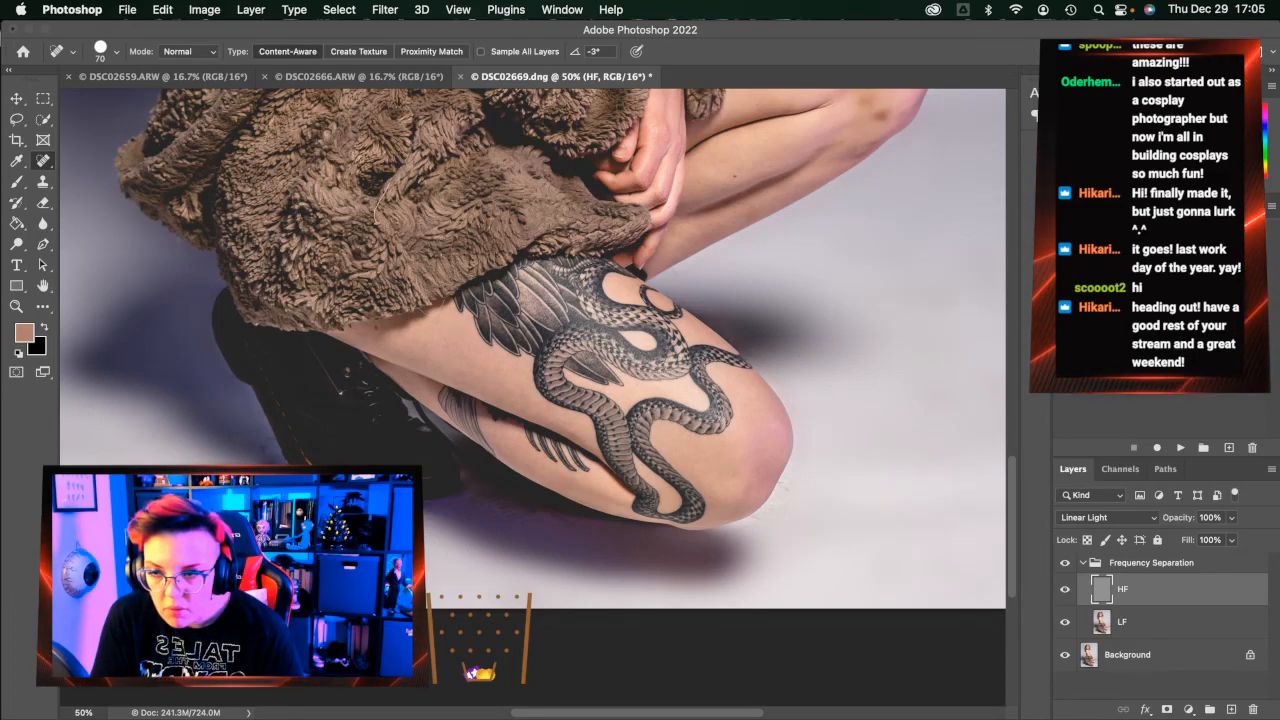
{"action": "left_click", "coordinate": [1230, 622]}
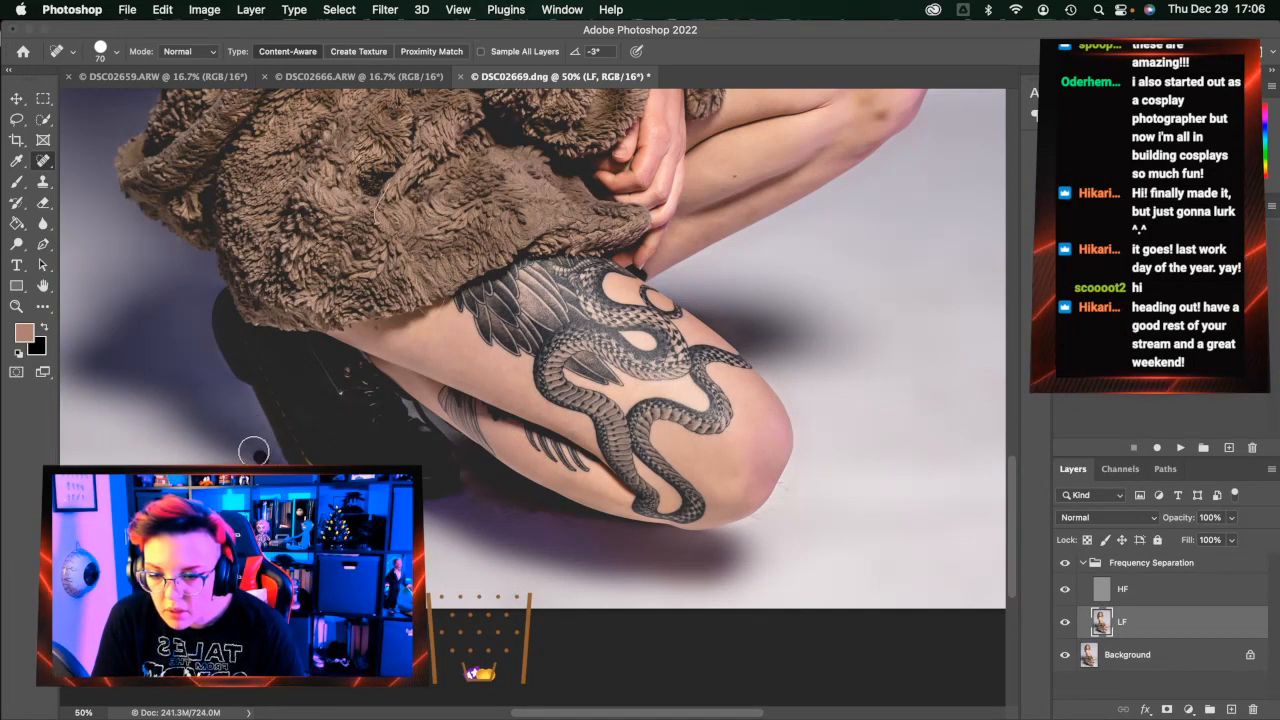
{"action": "key", "text": "bracketleft"}
{"action": "key", "text": "bracketleft"}
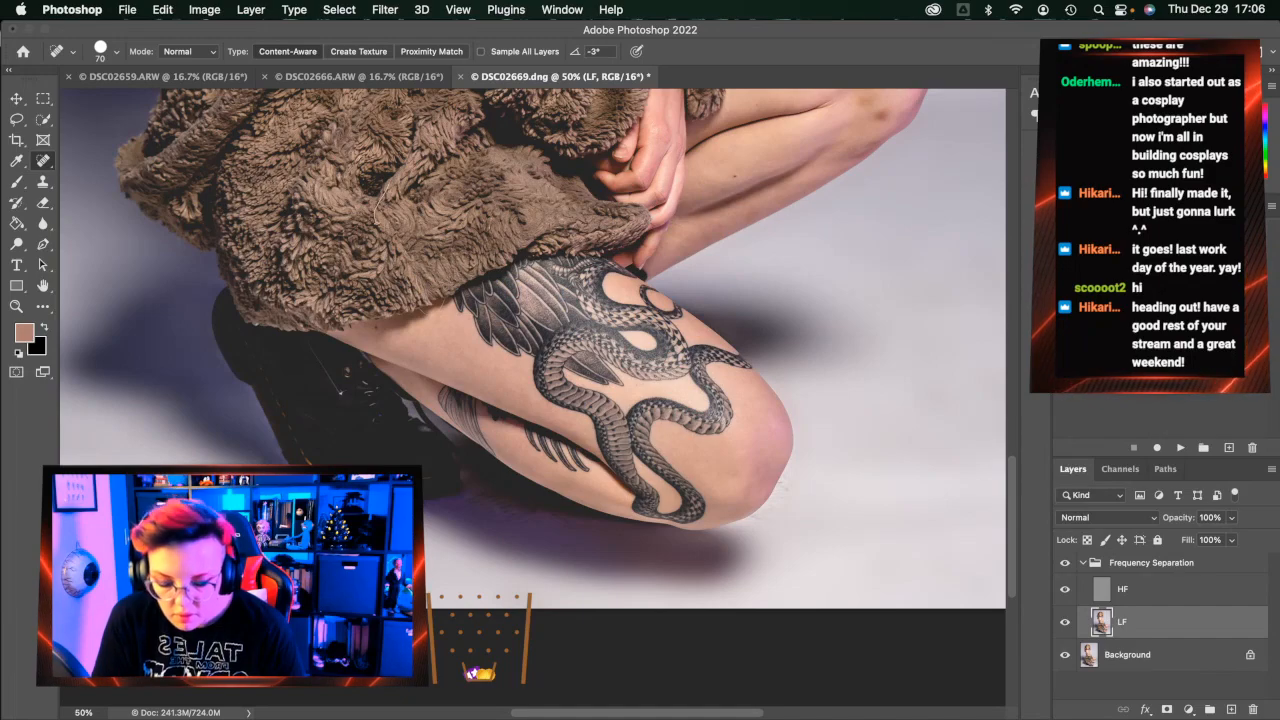
{"action": "key", "text": "bracketleft"}
{"action": "key", "text": "bracketleft"}
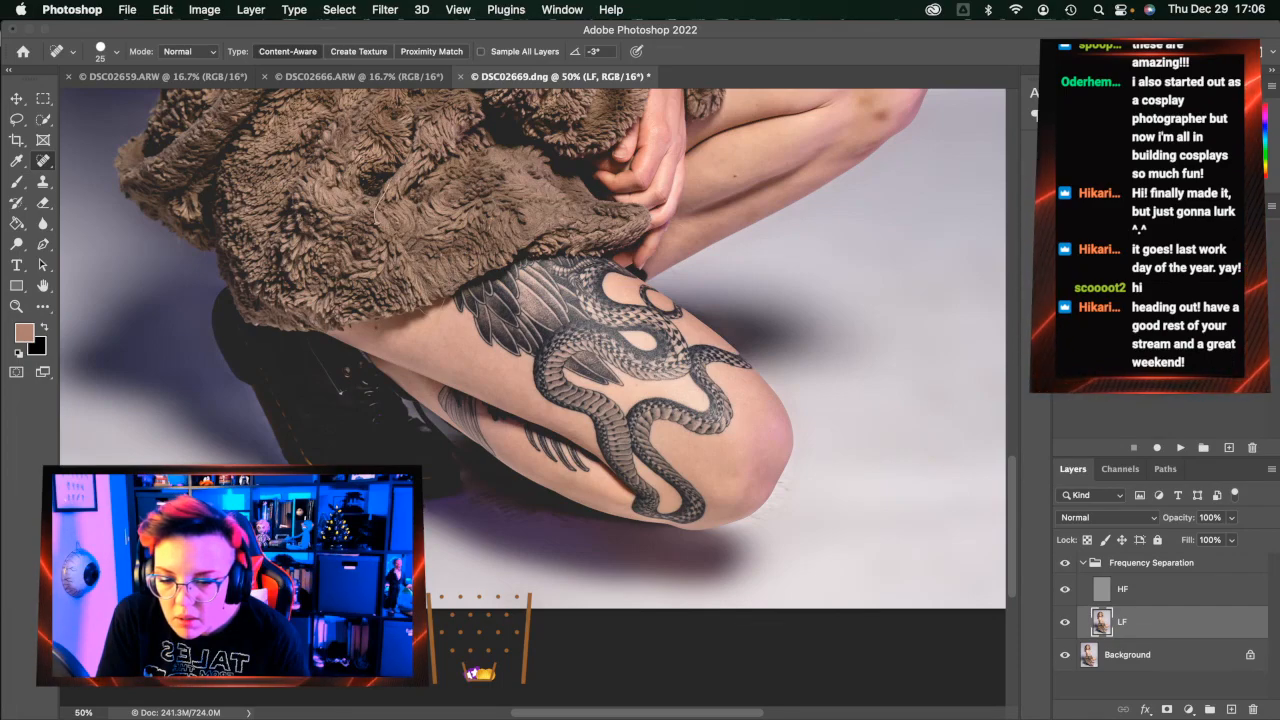
Apply a 50-pixel Gaussian Blur to a lassoed background patch on the LF layer
{"action": "scroll", "coordinate": [487, 570], "scroll_direction": "right", "scroll_amount": 5}
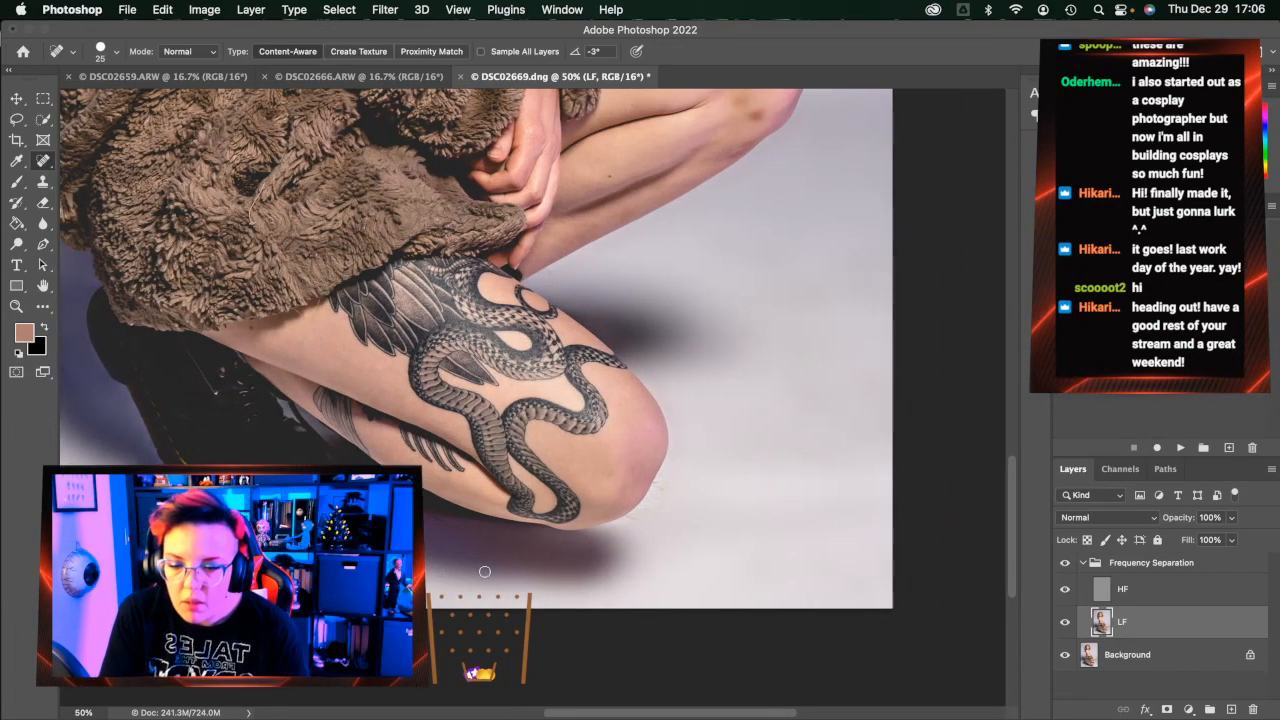
{"action": "left_click", "coordinate": [16, 120]}
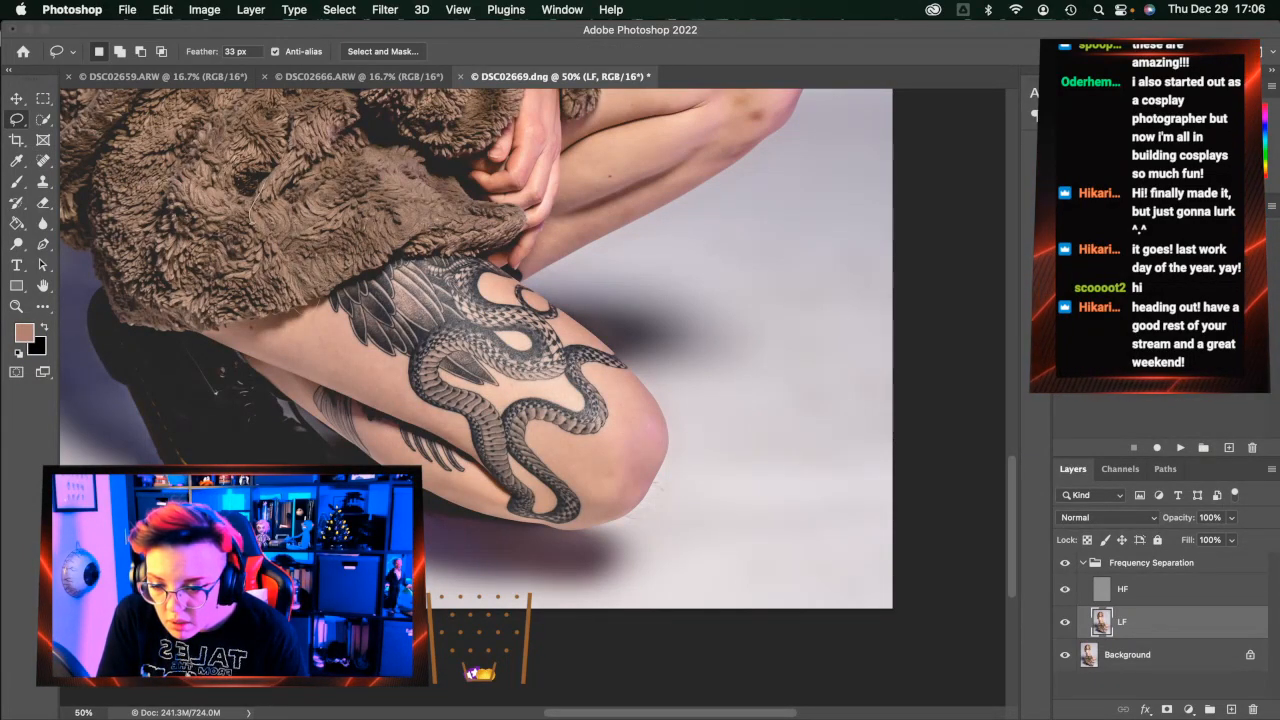
{"action": "key", "text": "ctrl+super+f"}
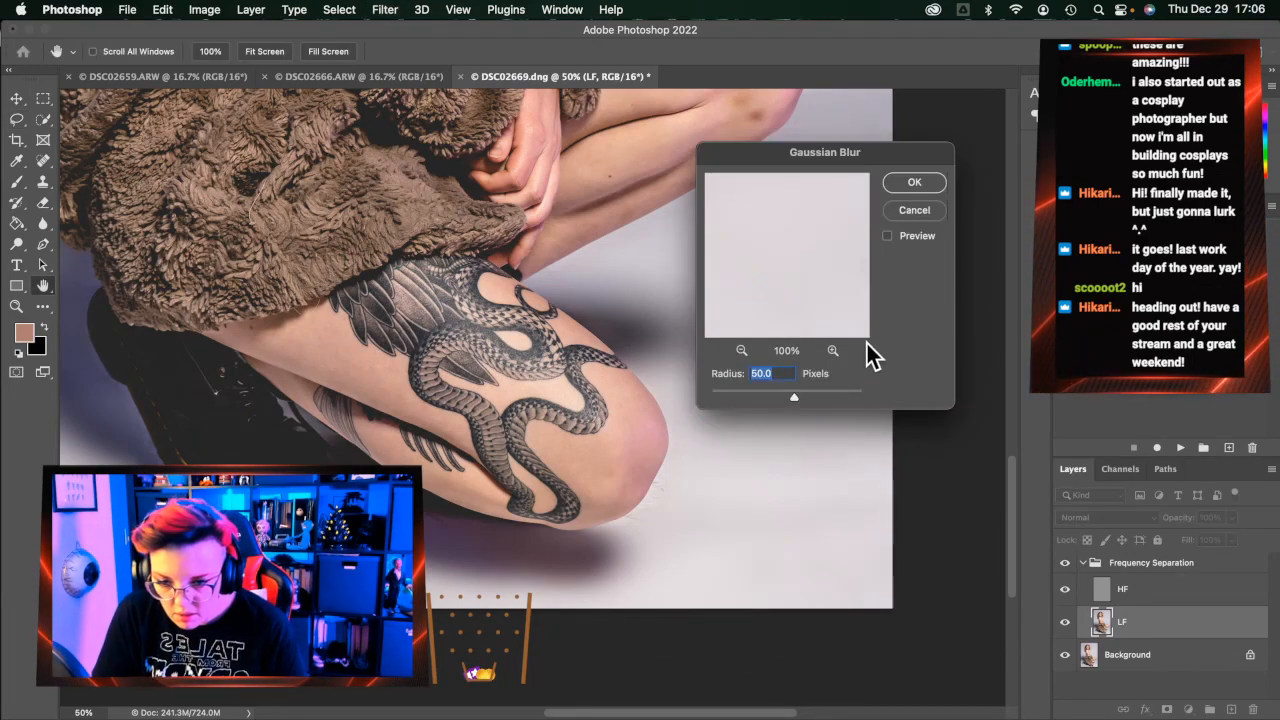
{"action": "left_click", "coordinate": [899, 185]}
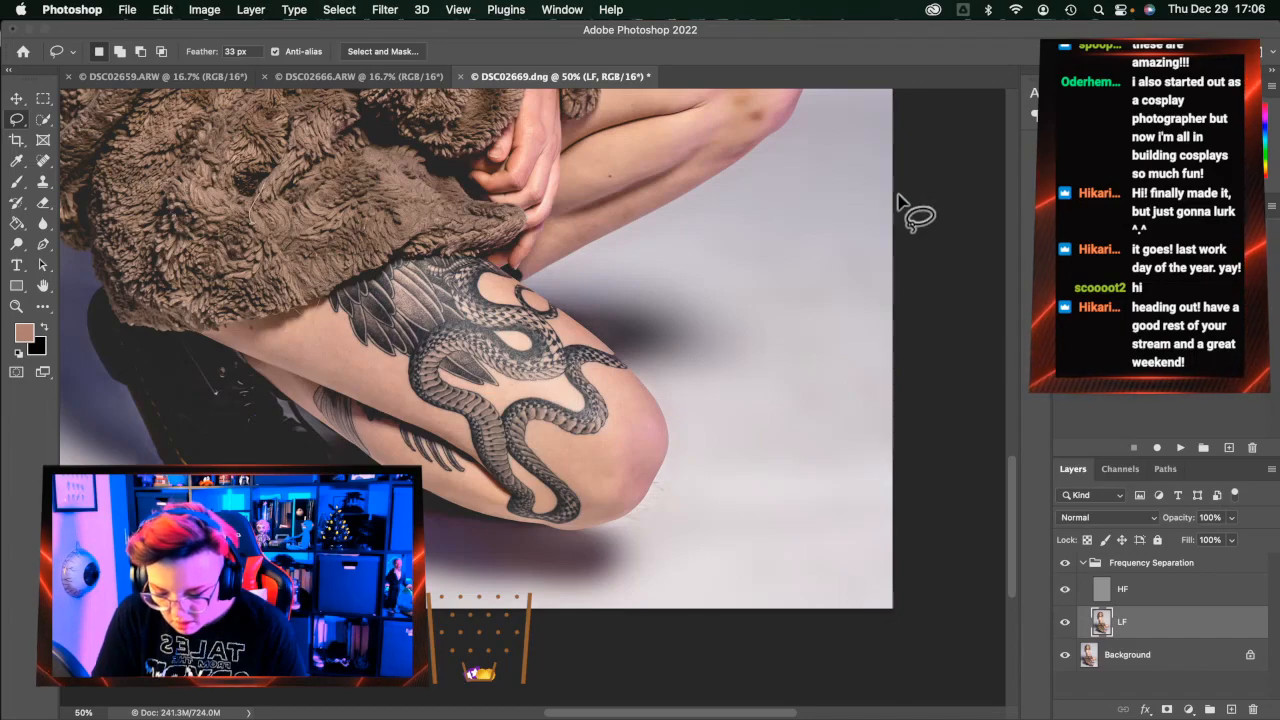
Lasso the shadow under the lower leg and blur it by 50 pixels
{"action": "left_click", "coordinate": [43, 202]}
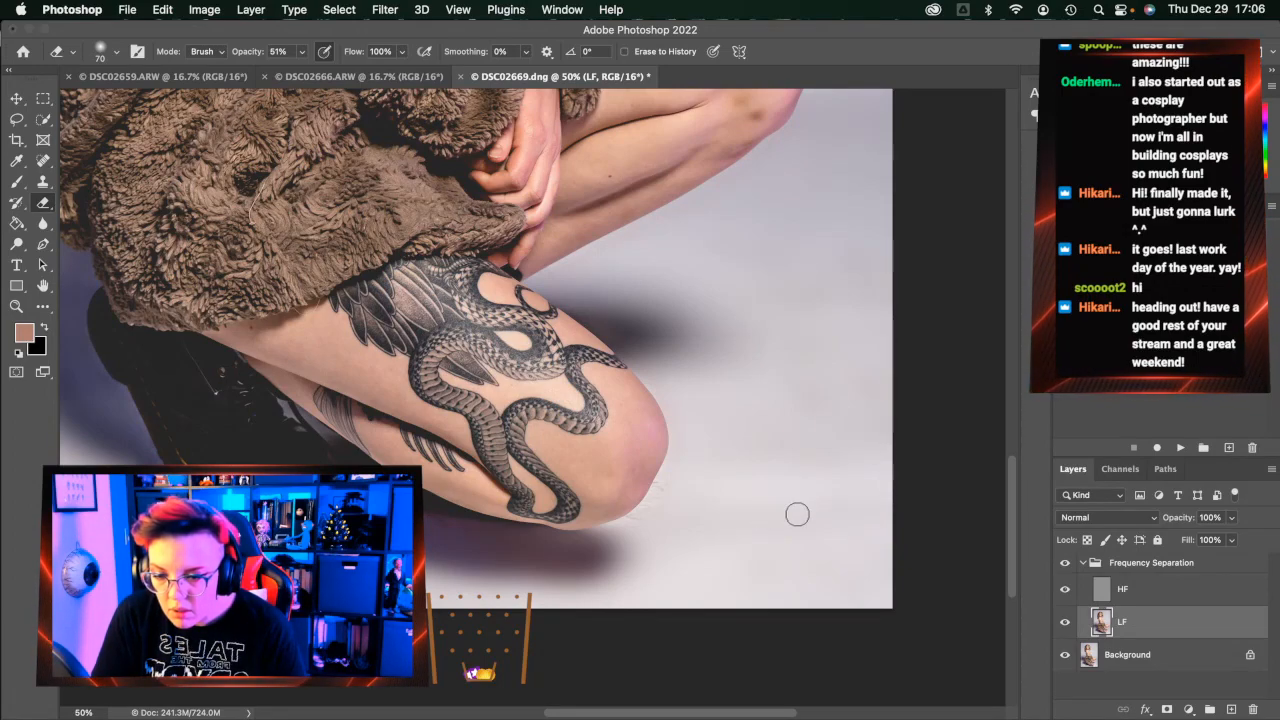
{"action": "left_click", "coordinate": [17, 120]}
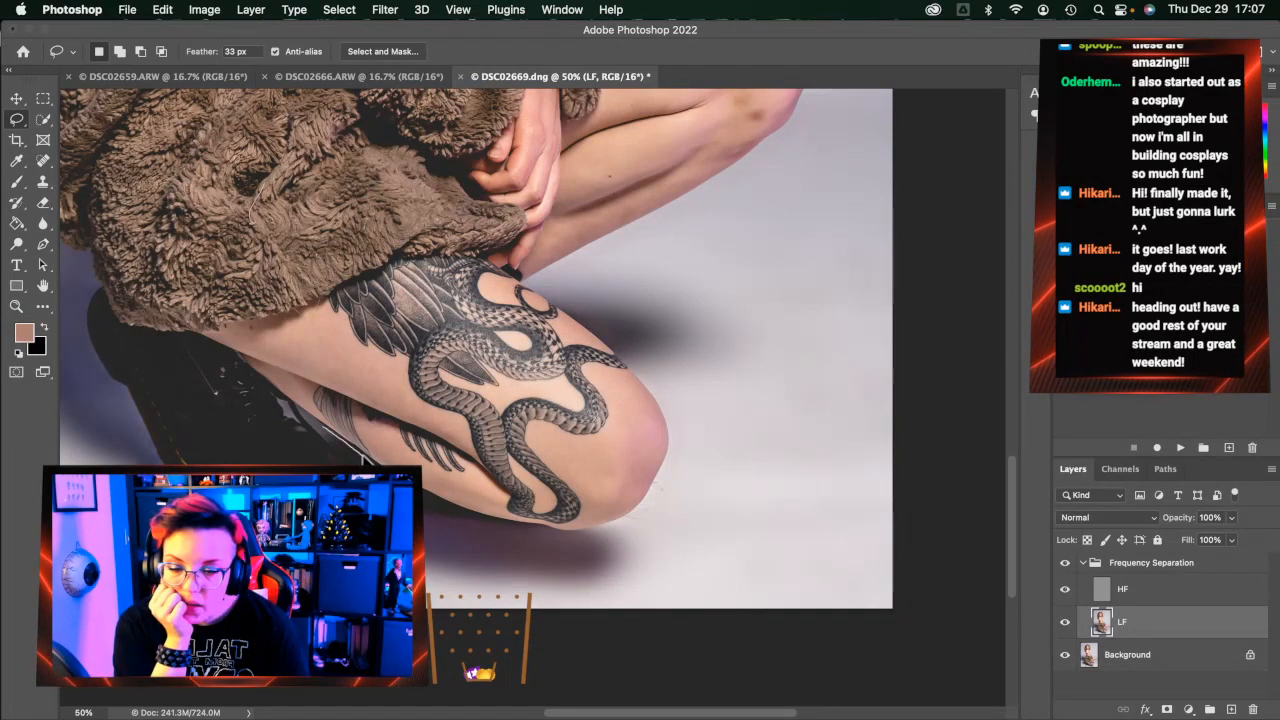
{"action": "mouse_move", "coordinate": [437, 505]}
{"action": "left_mouse_down"}
{"action": "mouse_move", "coordinate": [599, 541]}
{"action": "mouse_move", "coordinate": [598, 556]}
{"action": "mouse_move", "coordinate": [553, 575]}
{"action": "mouse_move", "coordinate": [425, 572]}
{"action": "left_mouse_up"}
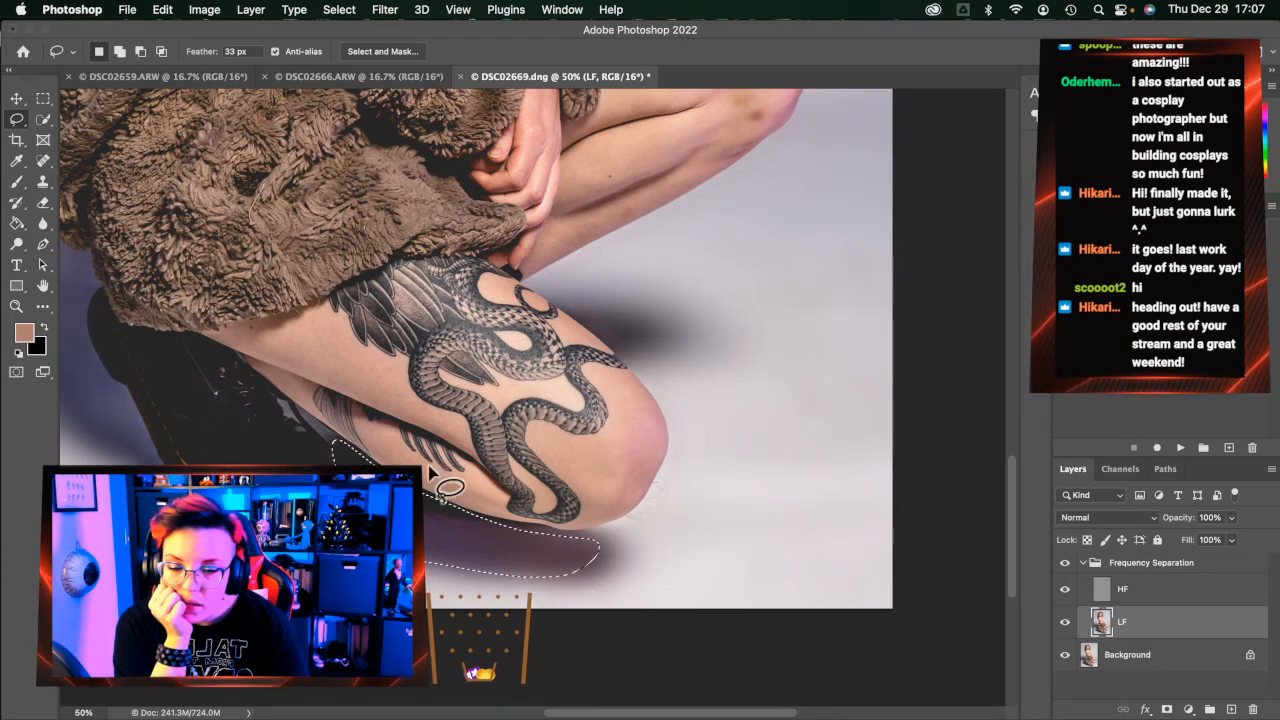
{"action": "key", "text": "super+alt+f"}
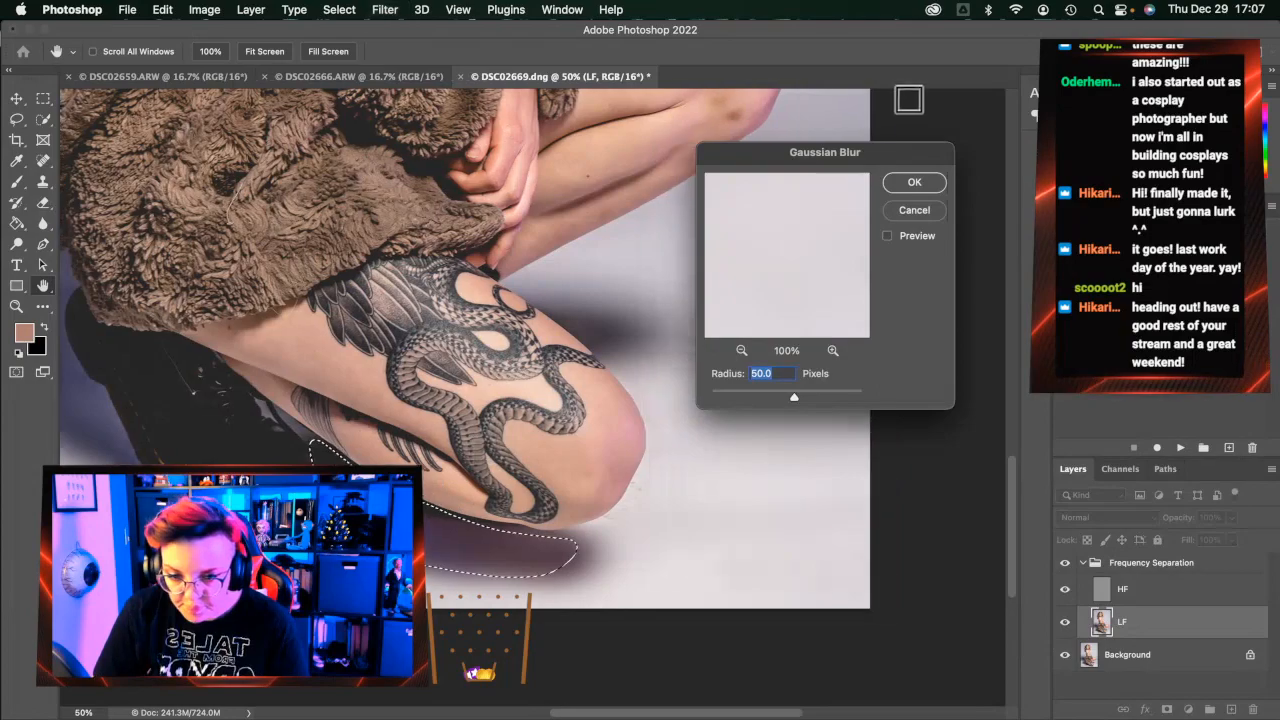
{"action": "left_click", "coordinate": [930, 187]}
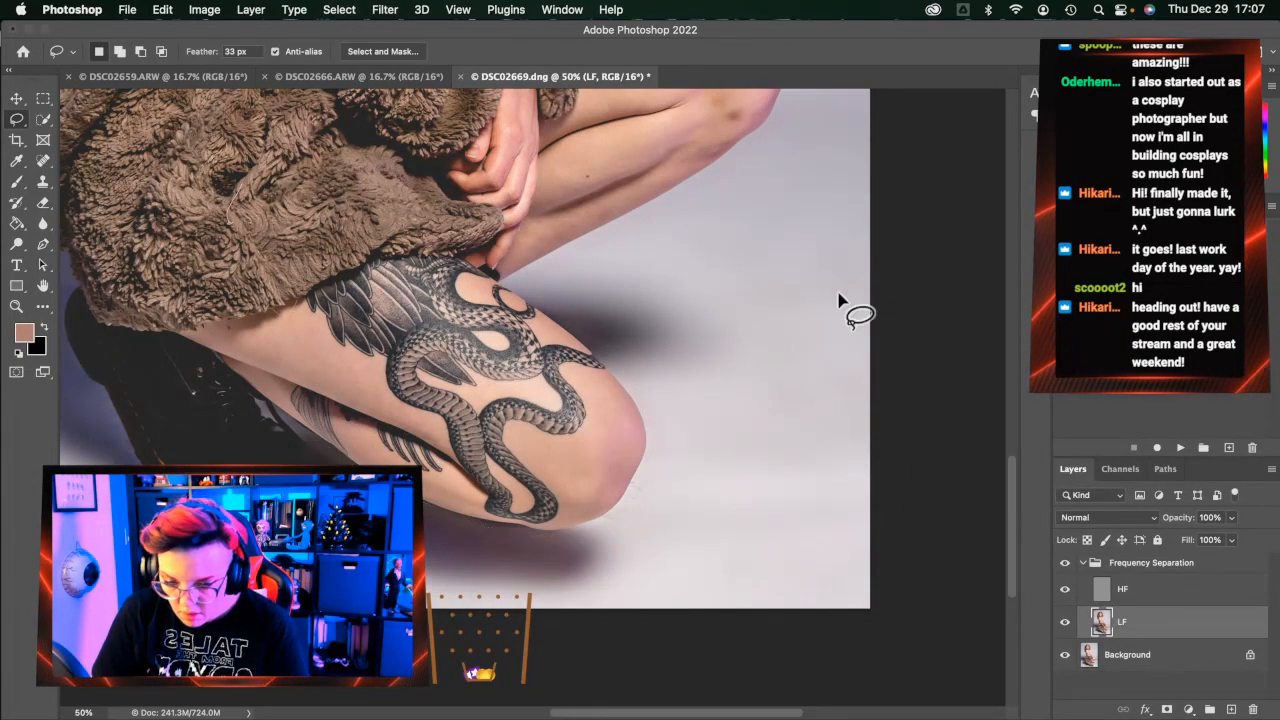
{"action": "scroll", "coordinate": [708, 377], "scroll_direction": "right", "scroll_amount": 3}
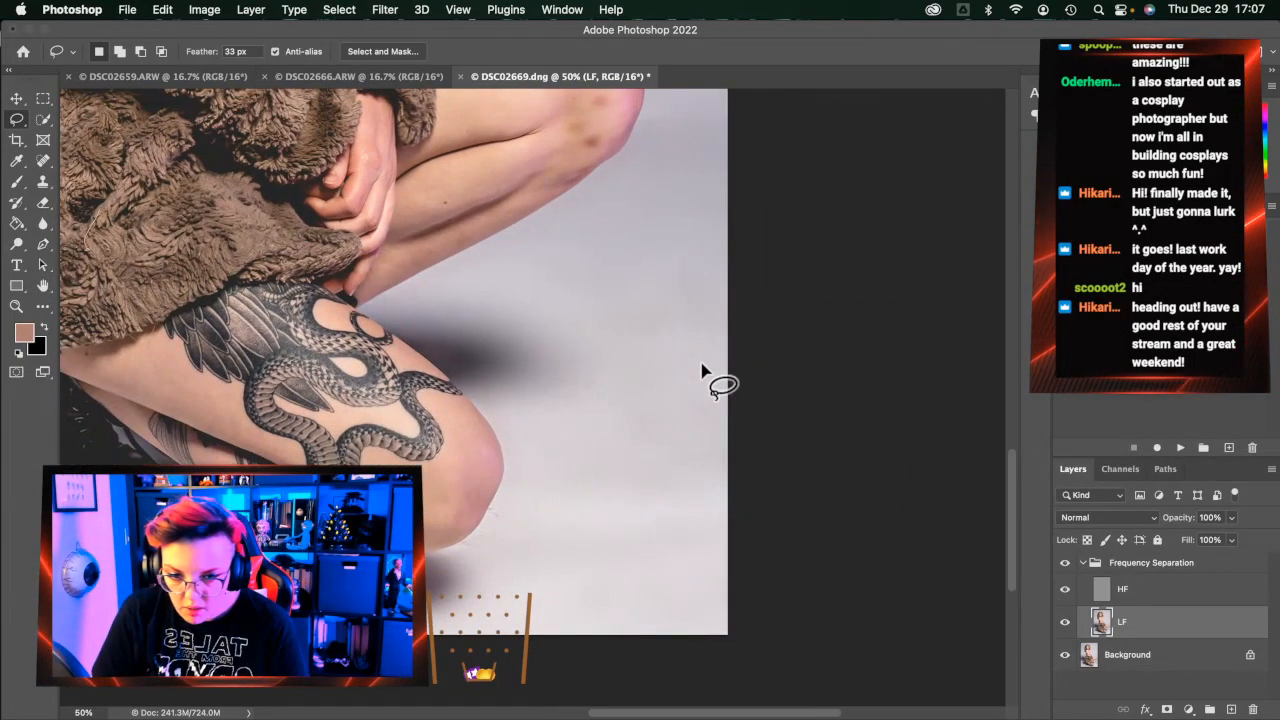
{"action": "left_click", "coordinate": [43, 158]}
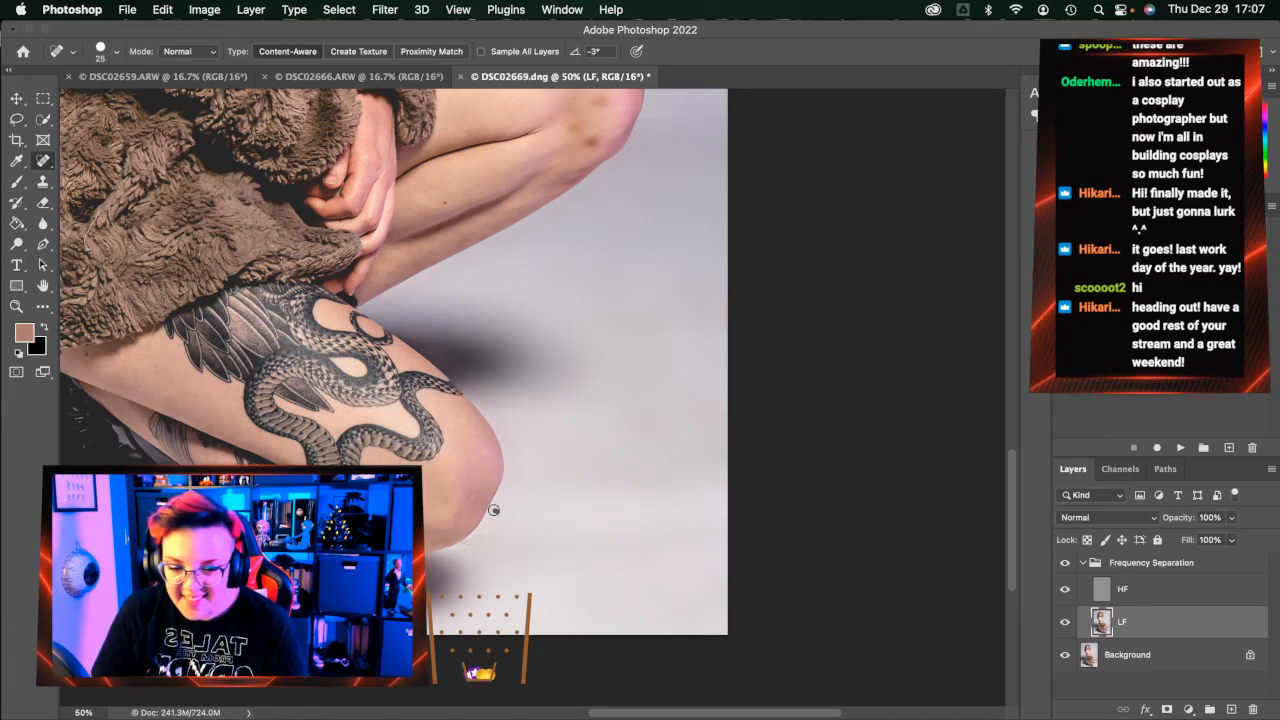
Lasso the floor along the knee edge, blur it, then deselect
{"action": "left_click", "coordinate": [16, 119]}
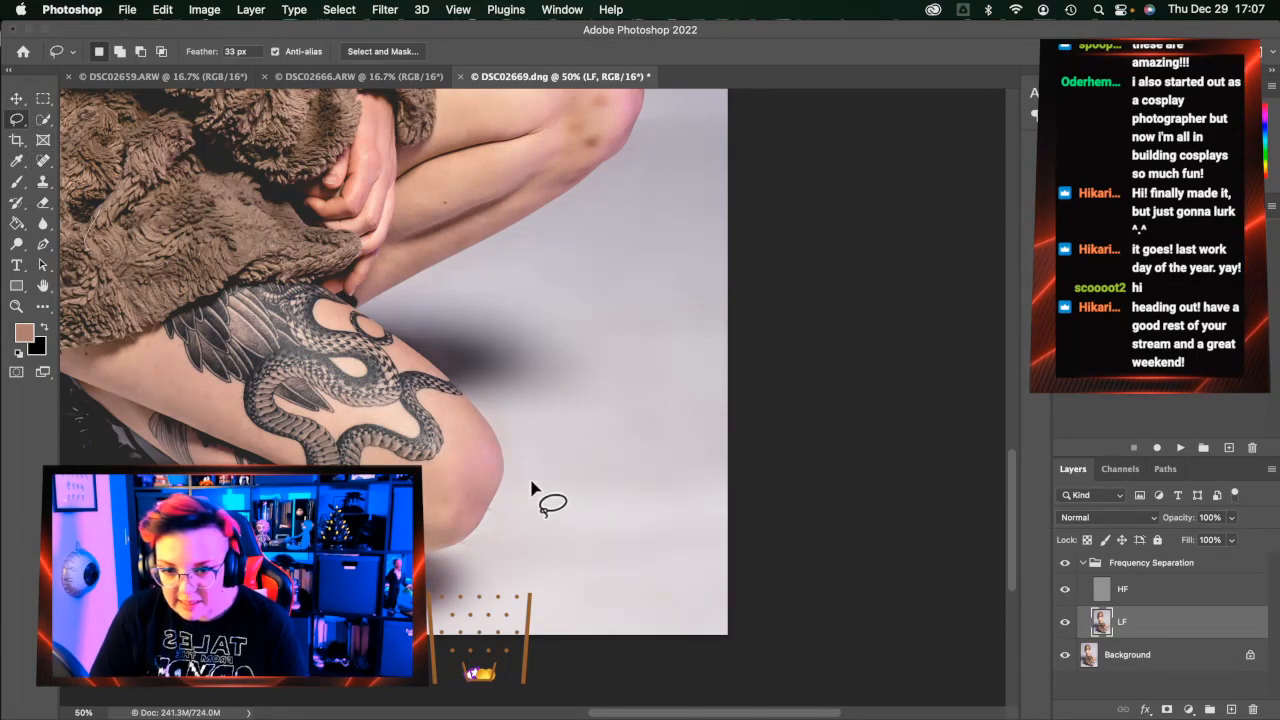
{"action": "mouse_move", "coordinate": [507, 466]}
{"action": "left_mouse_down"}
{"action": "mouse_move", "coordinate": [478, 520]}
{"action": "mouse_move", "coordinate": [502, 476]}
{"action": "left_mouse_up"}
{"action": "left_click", "coordinate": [640, 305]}
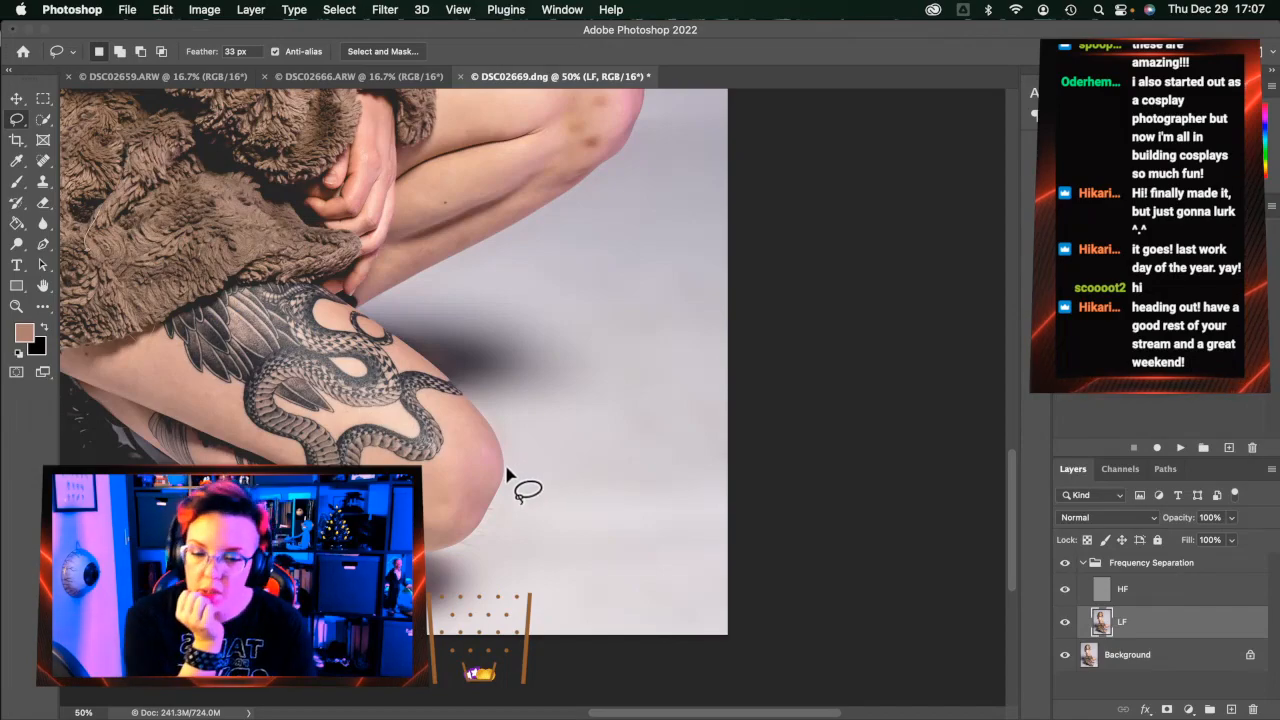
{"action": "mouse_move", "coordinate": [507, 478]}
{"action": "left_mouse_down"}
{"action": "mouse_move", "coordinate": [439, 556]}
{"action": "mouse_move", "coordinate": [502, 519]}
{"action": "mouse_move", "coordinate": [531, 427]}
{"action": "mouse_move", "coordinate": [545, 450]}
{"action": "mouse_move", "coordinate": [533, 510]}
{"action": "mouse_move", "coordinate": [511, 551]}
{"action": "mouse_move", "coordinate": [480, 600]}
{"action": "left_mouse_up"}
{"action": "scroll", "coordinate": [440, 552], "scroll_direction": "left", "scroll_amount": 1}
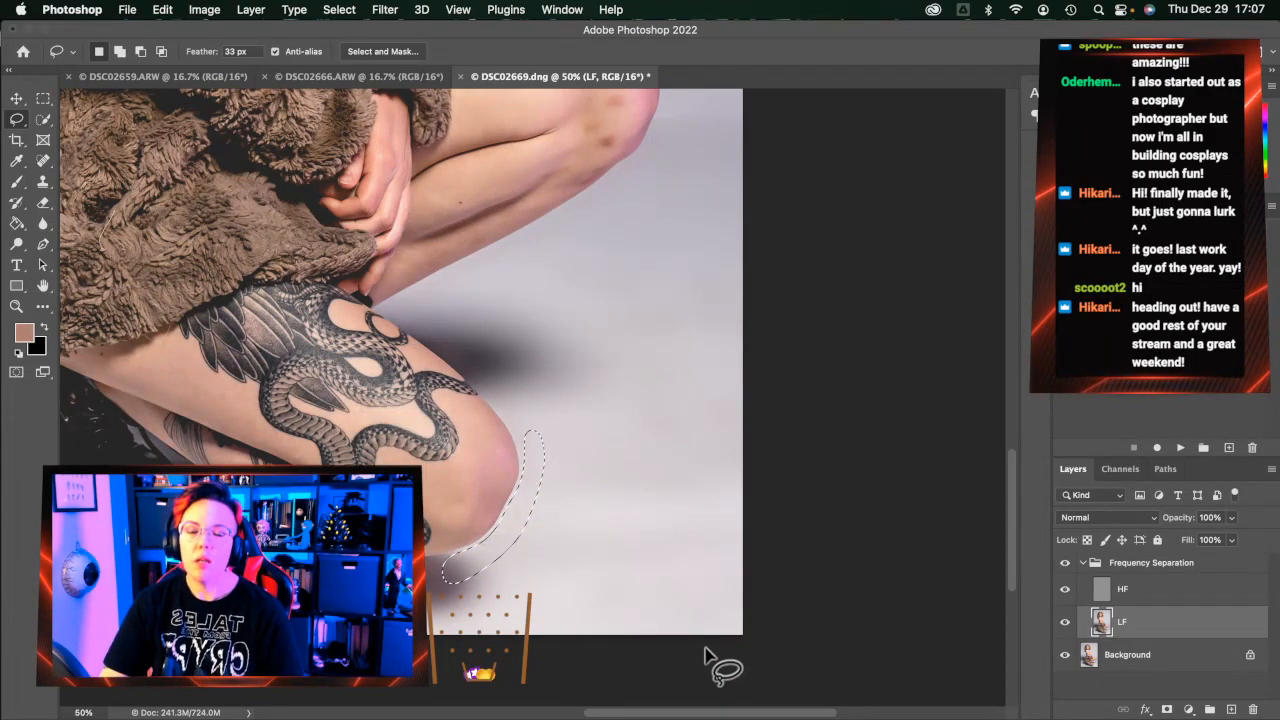
{"action": "key", "text": "alt+super+f"}
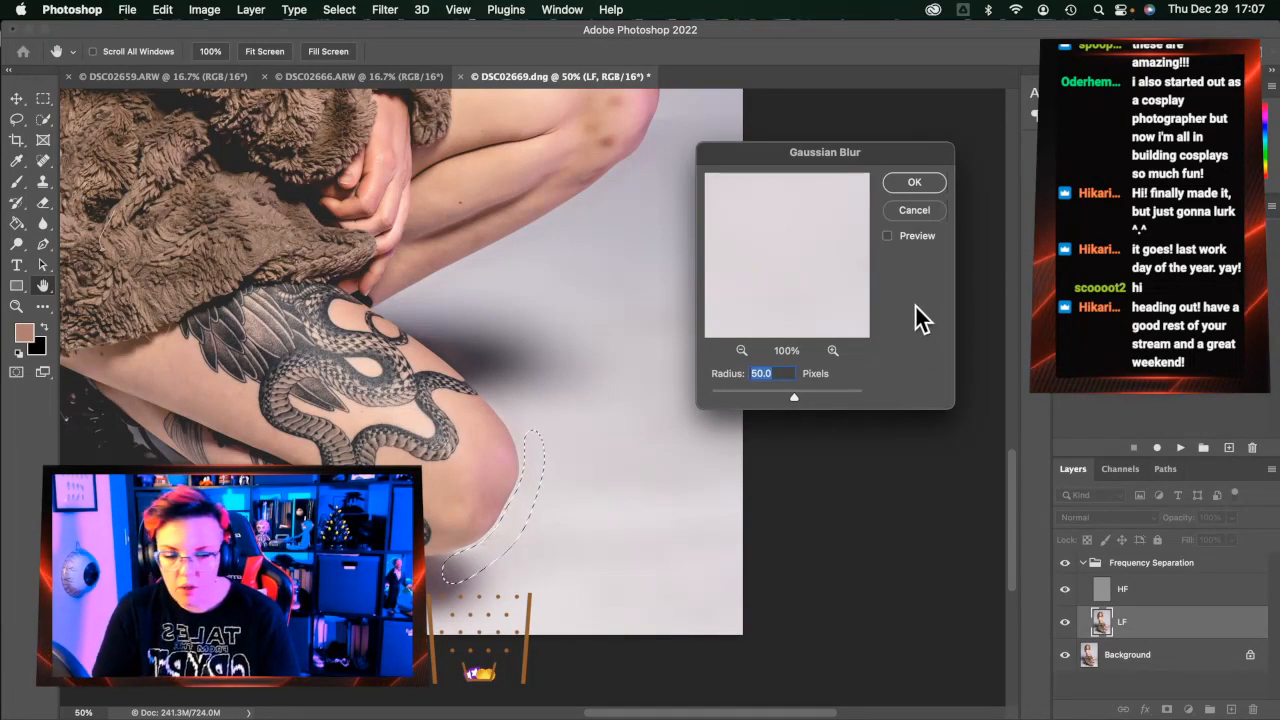
{"action": "left_click", "coordinate": [911, 184]}
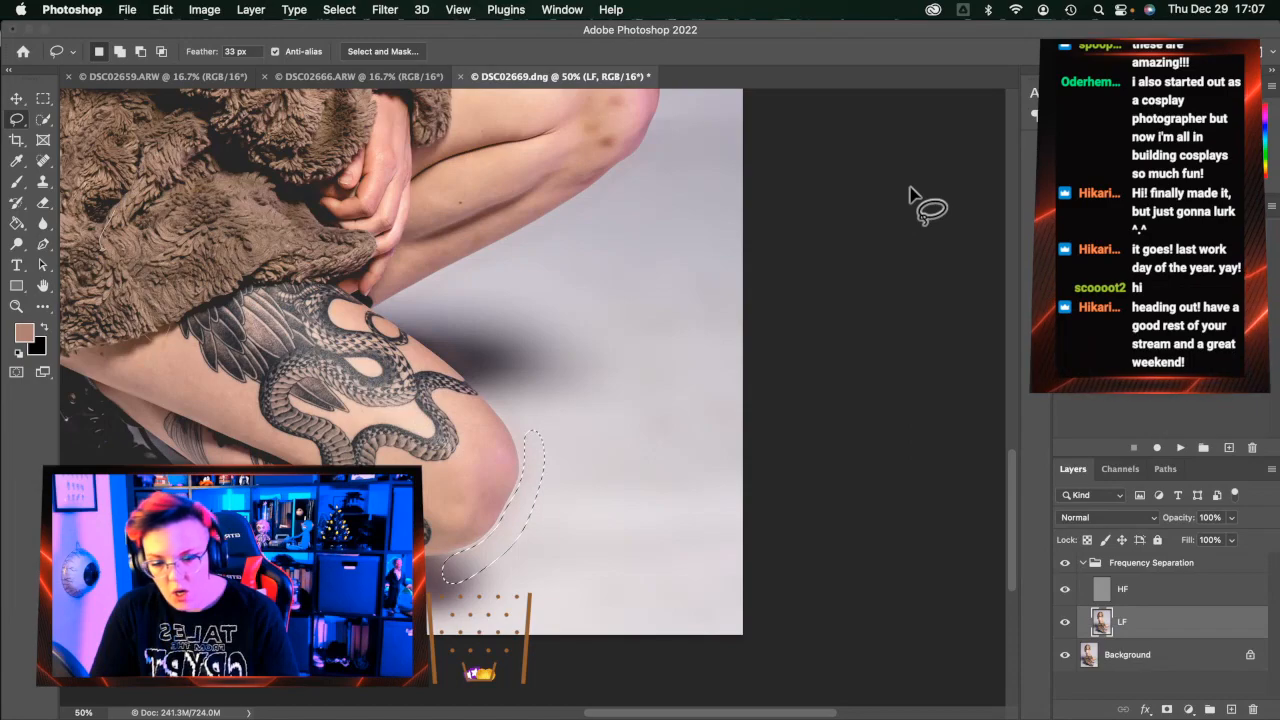
{"action": "key", "text": "super+d"}
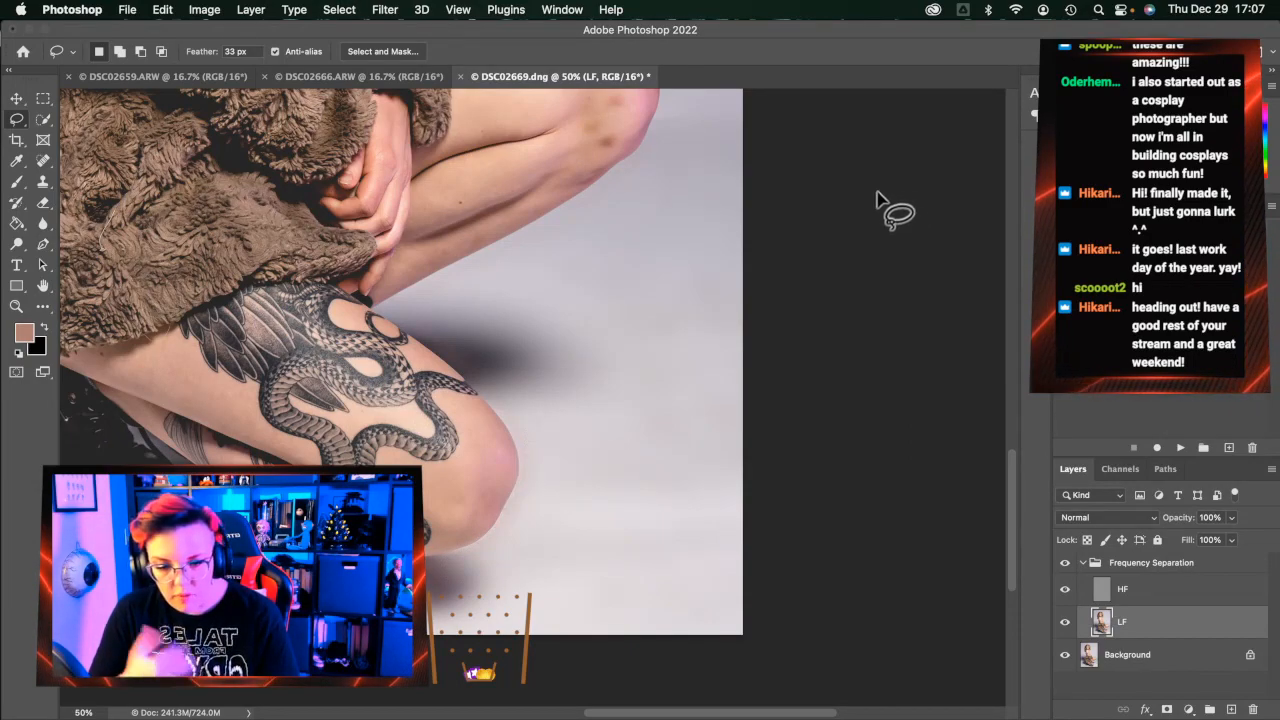
{"action": "left_click", "coordinate": [43, 161]}
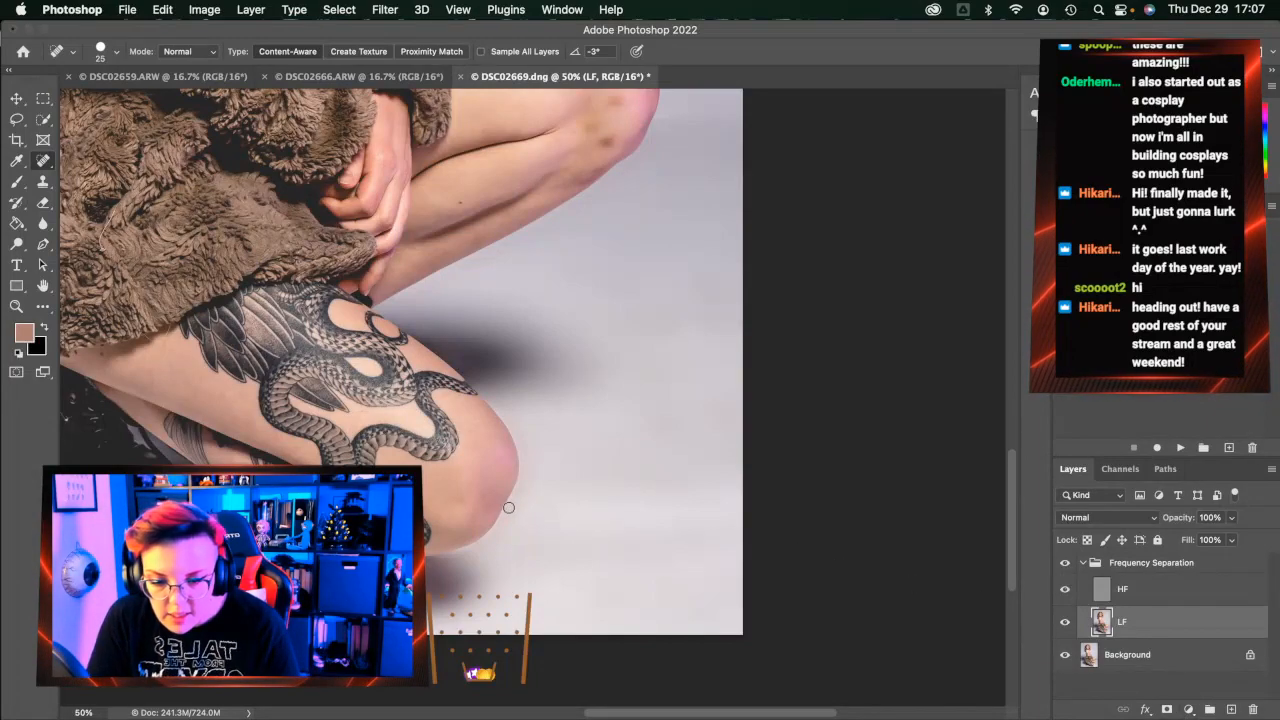
Enlarge the healing brush to 50 and heal the knee bruises on the LF layer
{"action": "scroll", "coordinate": [585, 463], "scroll_direction": "up", "scroll_amount": 5}
{"action": "scroll", "coordinate": [590, 464], "scroll_direction": "right", "scroll_amount": 2}
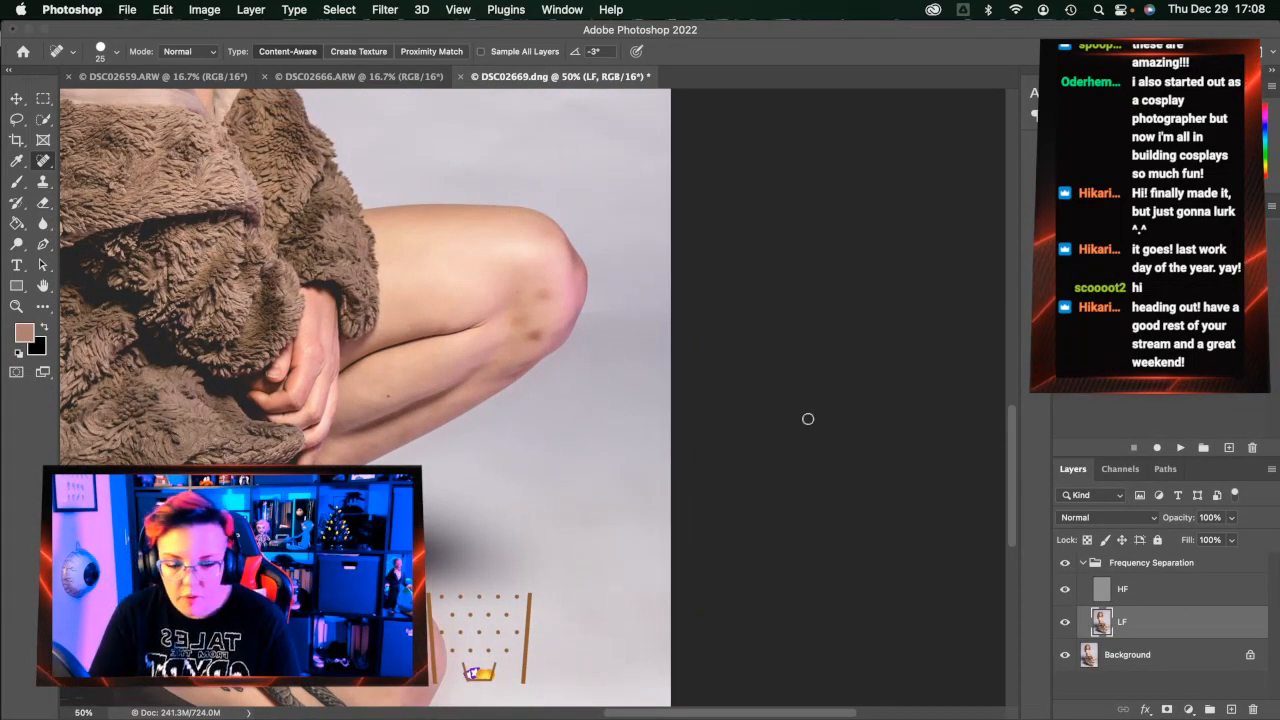
{"action": "key", "text": "bracketright"}
{"action": "key", "text": "bracketright"}
{"action": "key", "text": "bracketright"}
{"action": "key", "text": "bracketright"}
{"action": "key", "text": "bracketright"}
{"action": "left_click", "coordinate": [540, 336]}
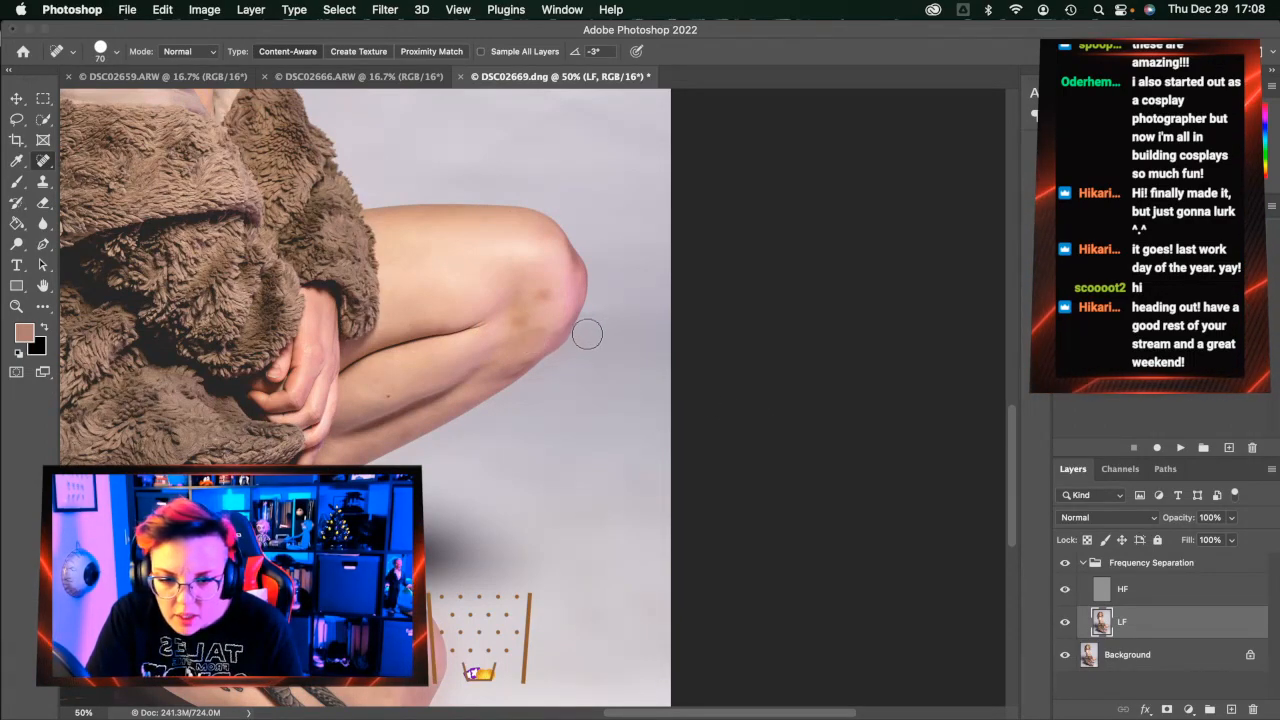
{"action": "left_click", "coordinate": [551, 296]}
{"action": "left_click", "coordinate": [546, 293]}
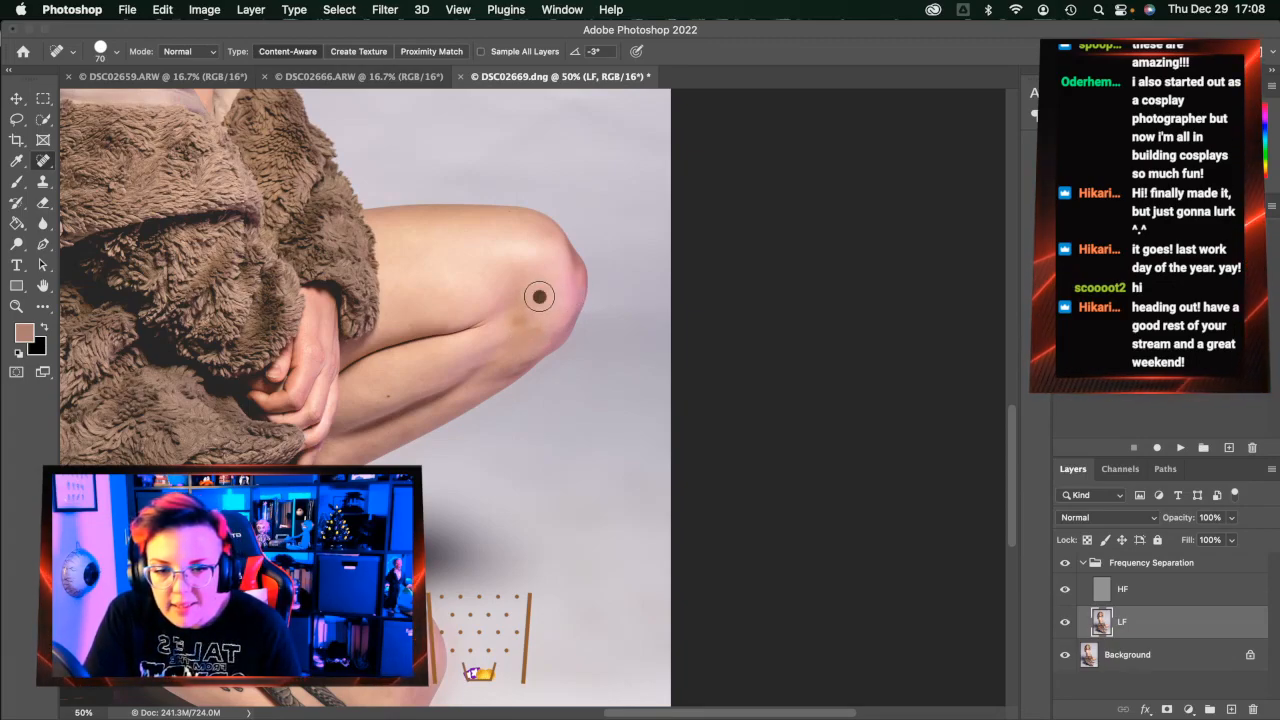
{"action": "left_click", "coordinate": [551, 294]}
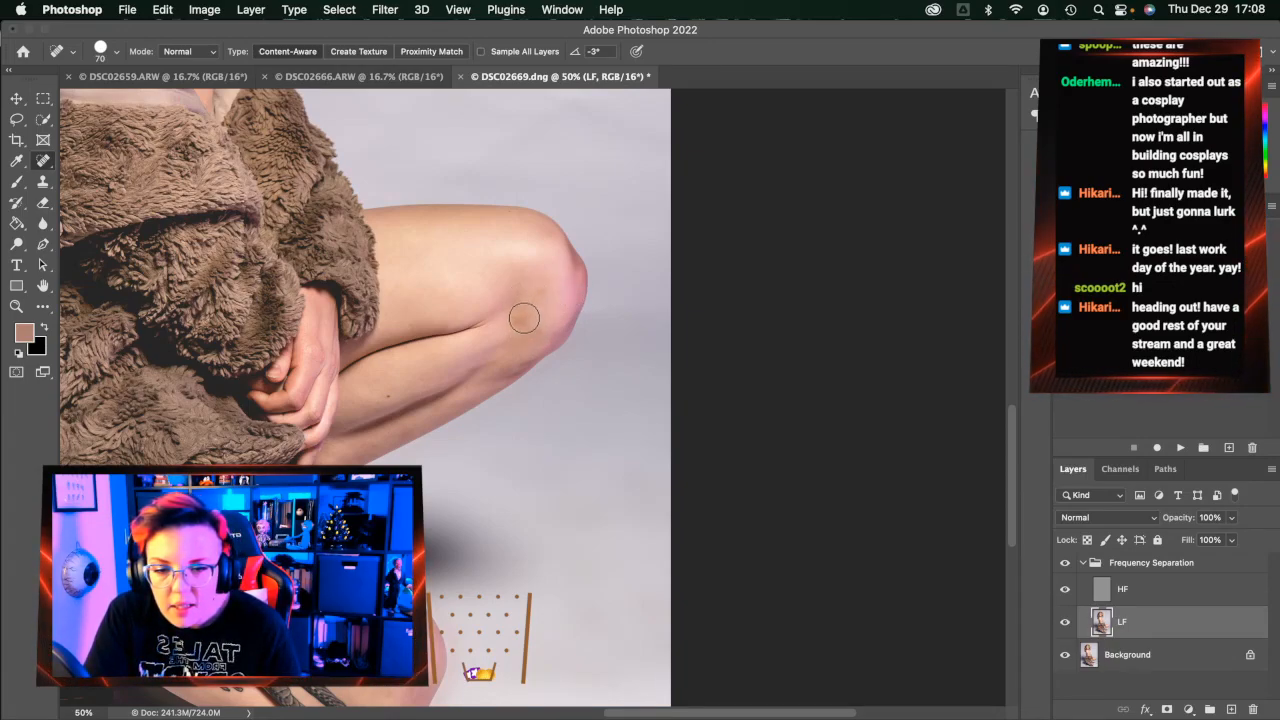
{"action": "left_click", "coordinate": [520, 294]}
{"action": "left_click", "coordinate": [535, 331]}
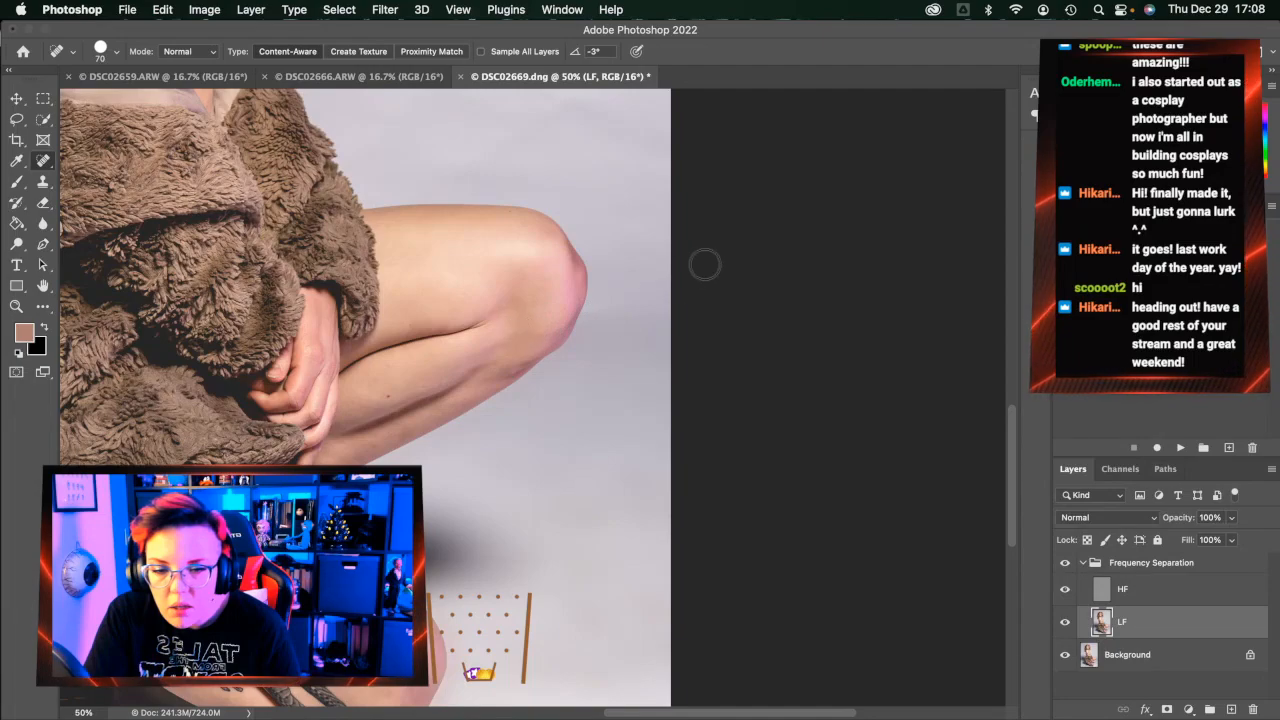
Heal the remaining knee marks on the HF texture layer
{"action": "left_click", "coordinate": [1150, 591]}
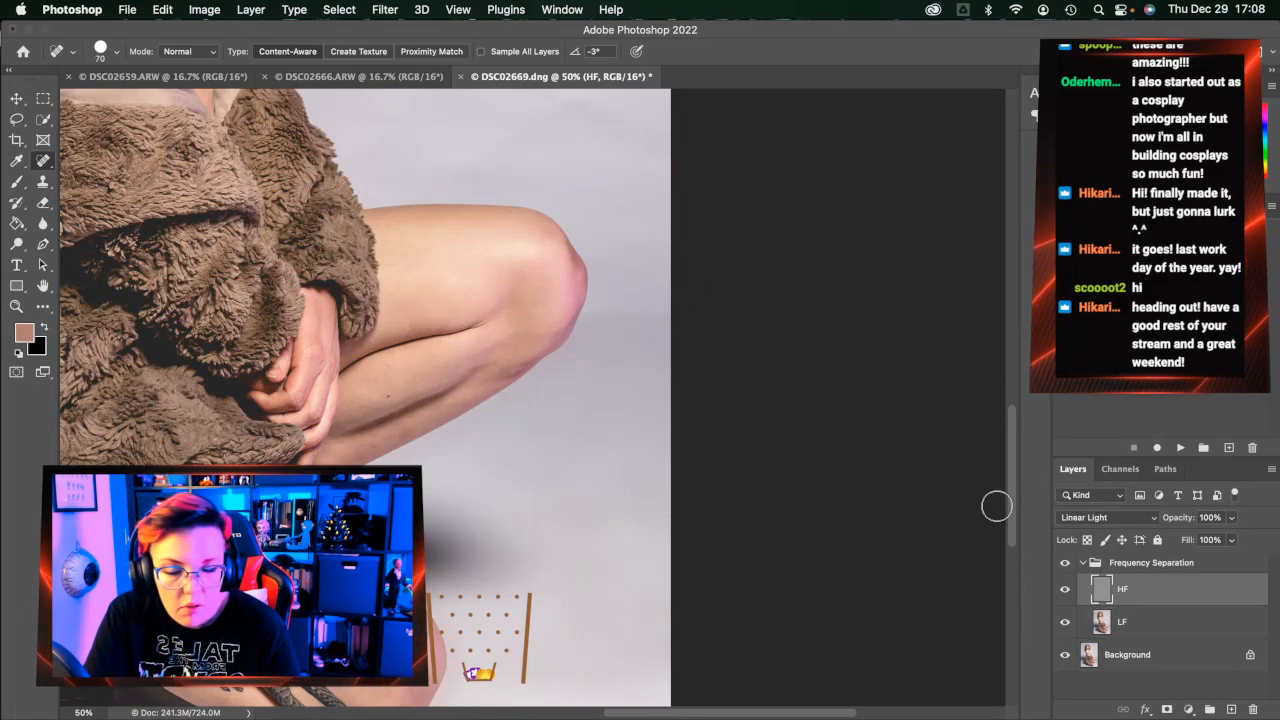
{"action": "left_click", "coordinate": [549, 334]}
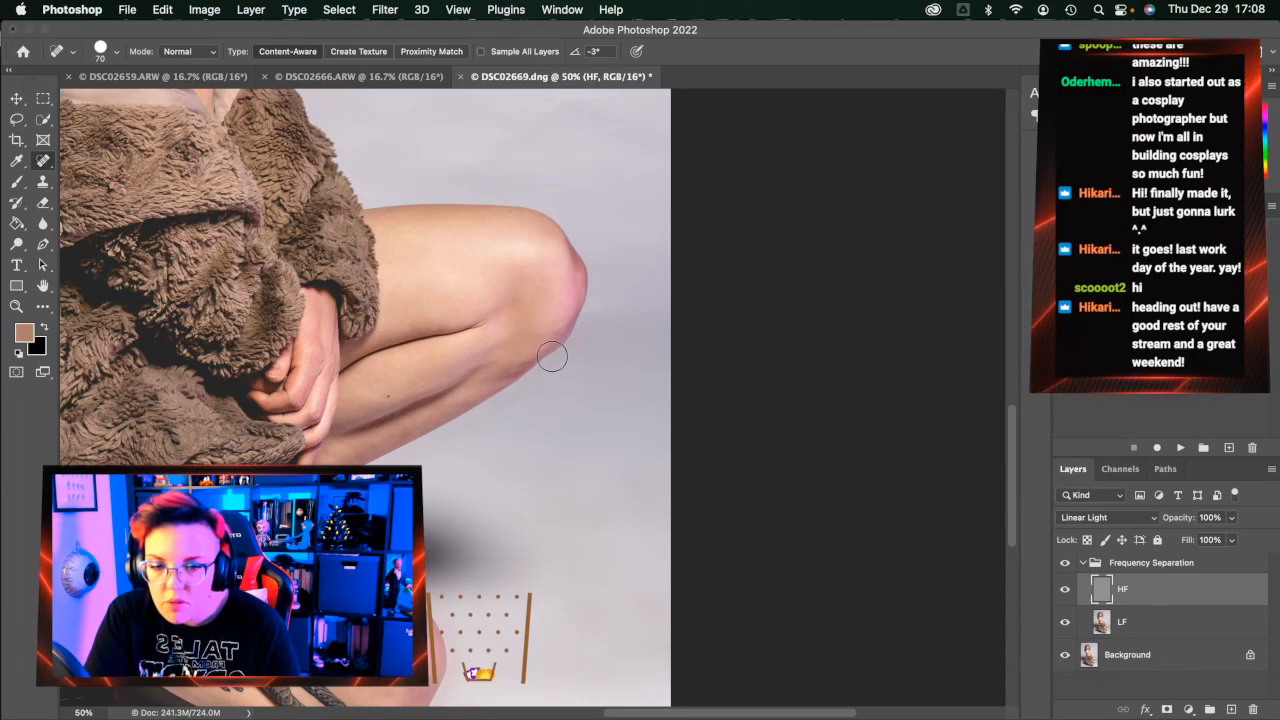
{"action": "scroll", "coordinate": [213, 400], "scroll_direction": "left", "scroll_amount": 5}
{"action": "scroll", "coordinate": [213, 400], "scroll_direction": "down", "scroll_amount": 3}
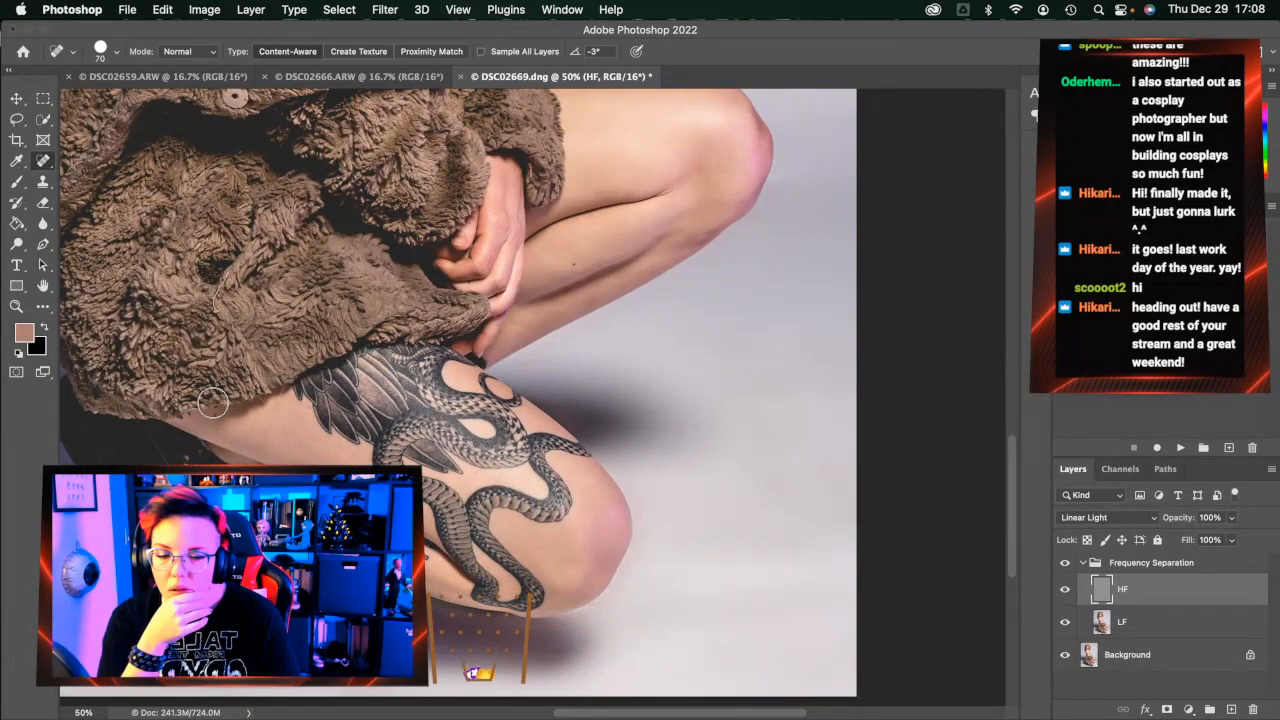
{"action": "left_click", "coordinate": [594, 555]}
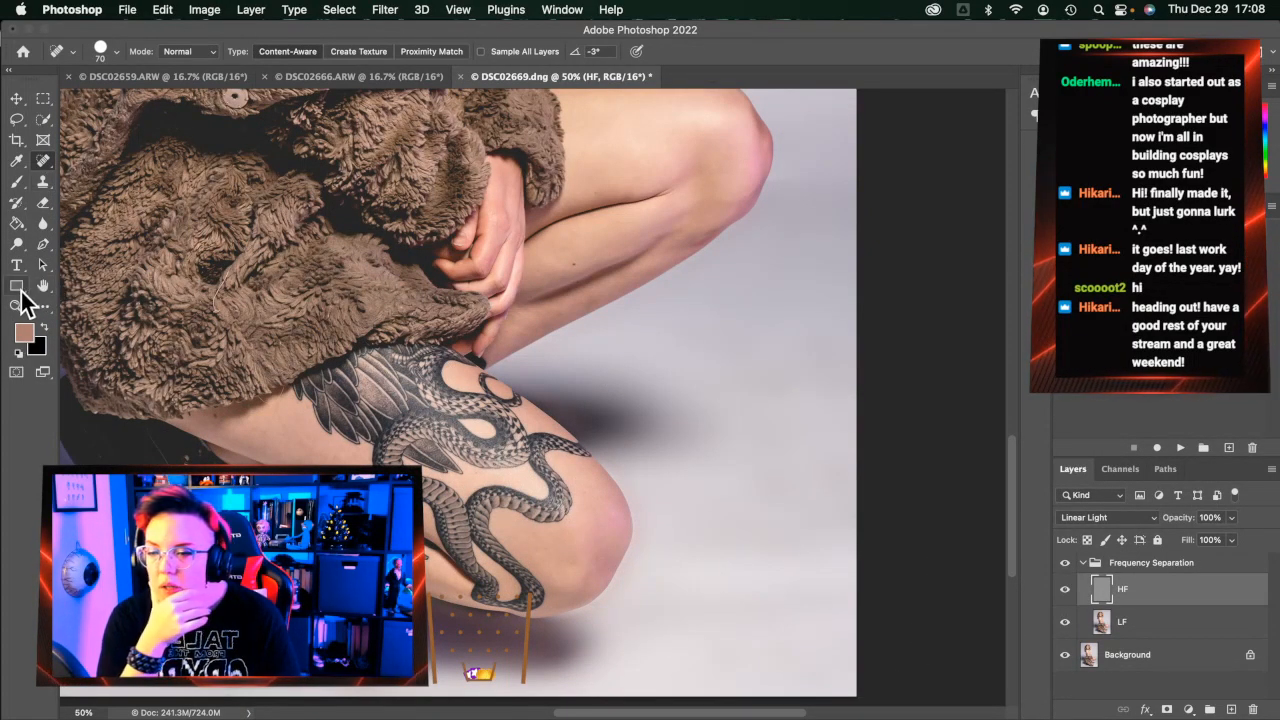
{"action": "left_click", "coordinate": [16, 306]}
Zoom in on the face and set the Spot Healing Brush to 25 on the LF layer
{"action": "left_click", "coordinate": [493, 51]}
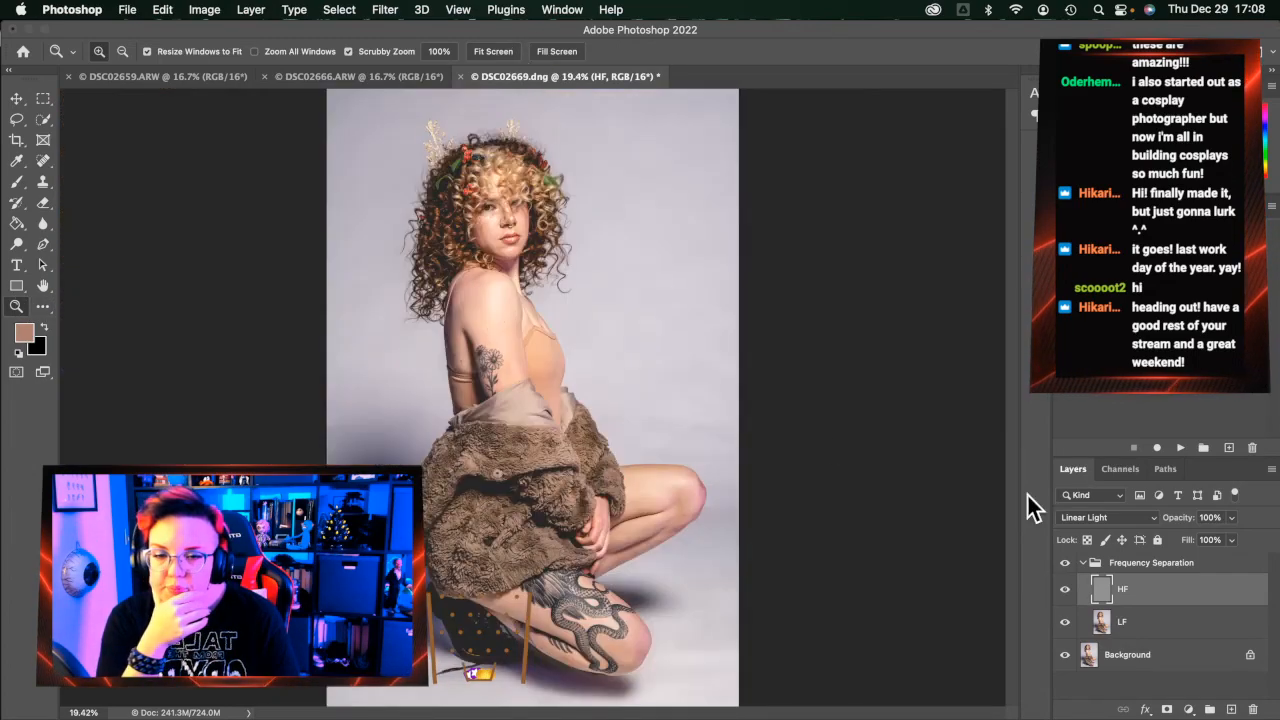
{"action": "left_click", "coordinate": [520, 190]}
{"action": "left_click", "coordinate": [518, 188]}
{"action": "left_click", "coordinate": [518, 188]}
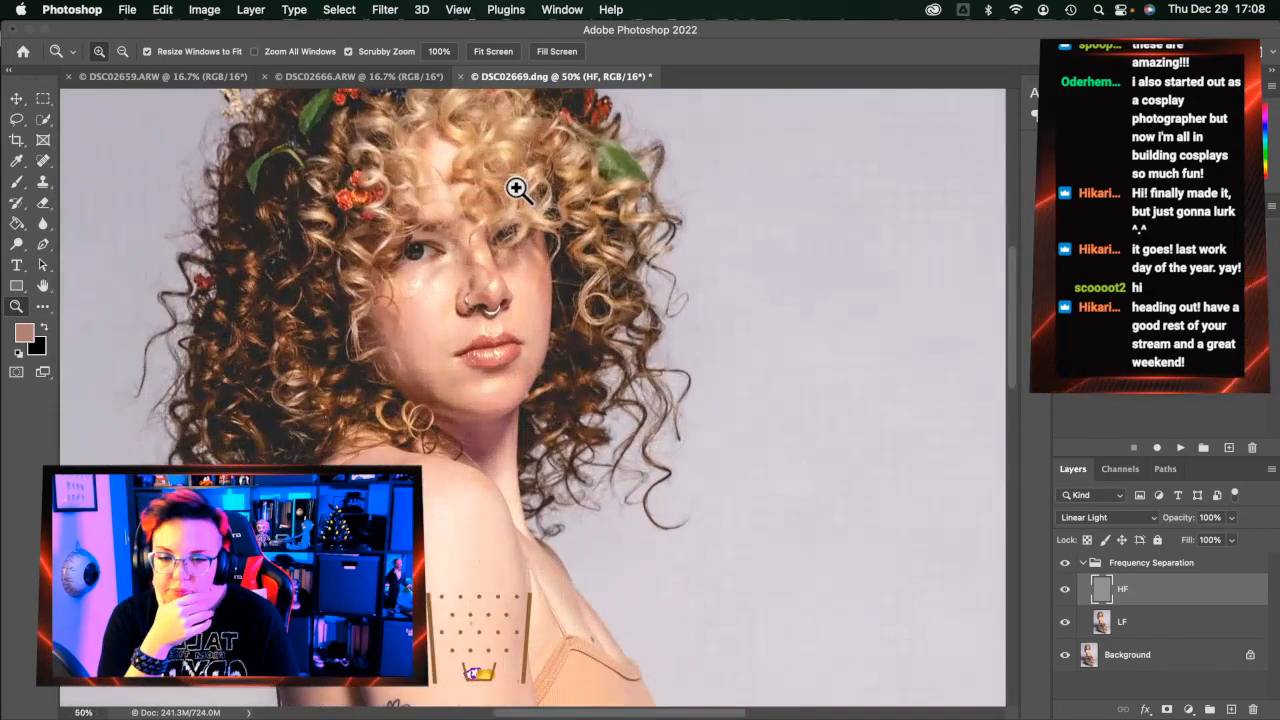
{"action": "left_click", "coordinate": [518, 188]}
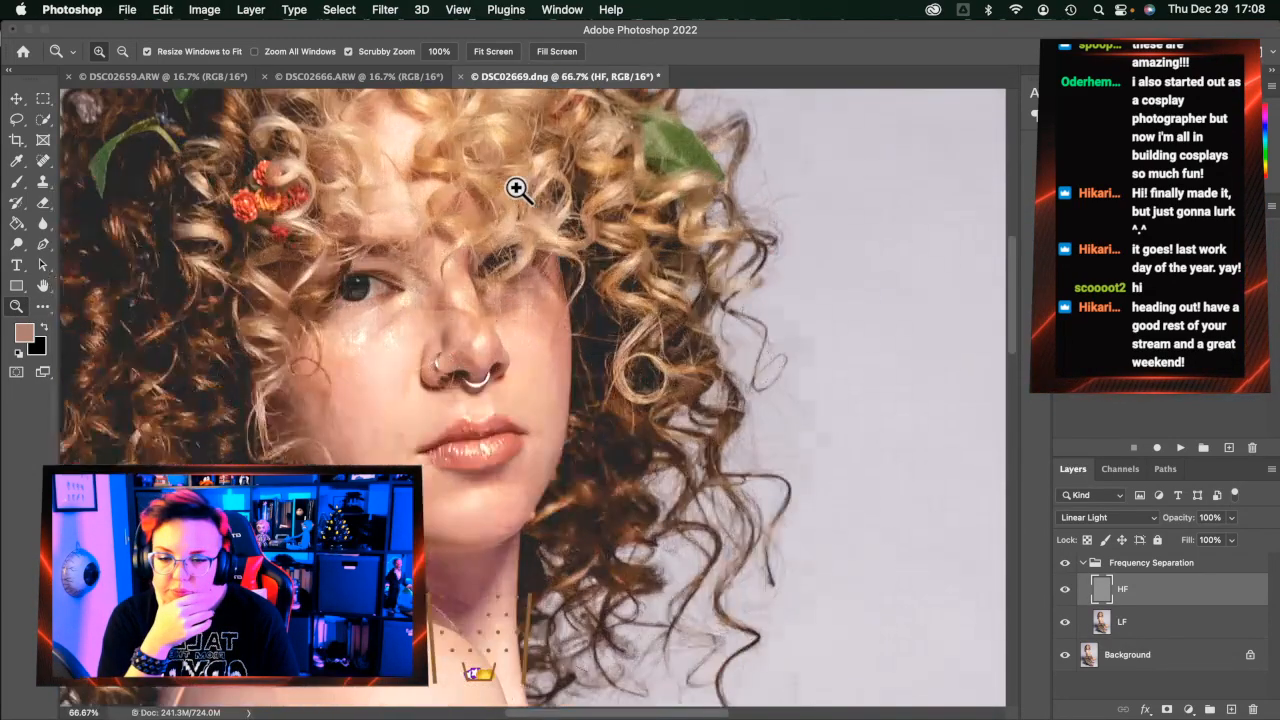
{"action": "left_click", "coordinate": [43, 161]}
{"action": "key", "text": "bracketleft"}
{"action": "key", "text": "bracketleft"}
{"action": "key", "text": "bracketleft"}
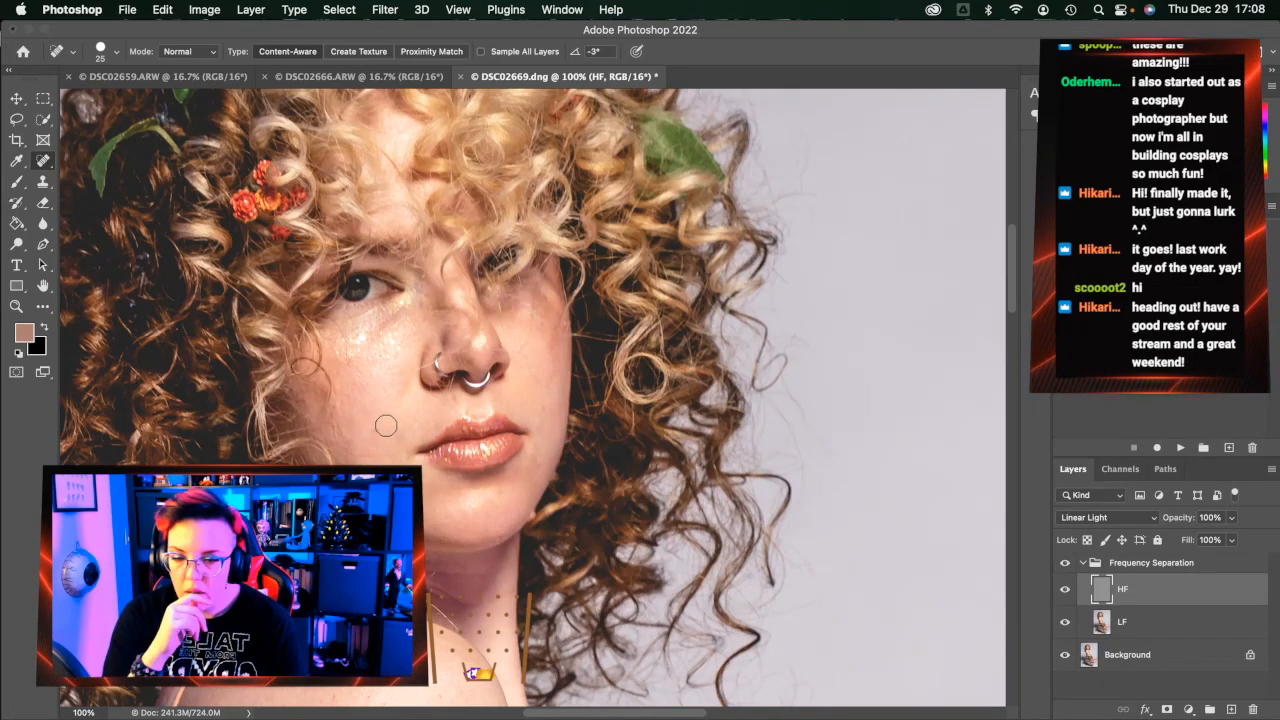
{"action": "left_click", "coordinate": [1185, 621]}
Heal the small spots on the cheek and the blemish on the jaw
{"action": "left_click", "coordinate": [384, 437]}
{"action": "left_click", "coordinate": [380, 455]}
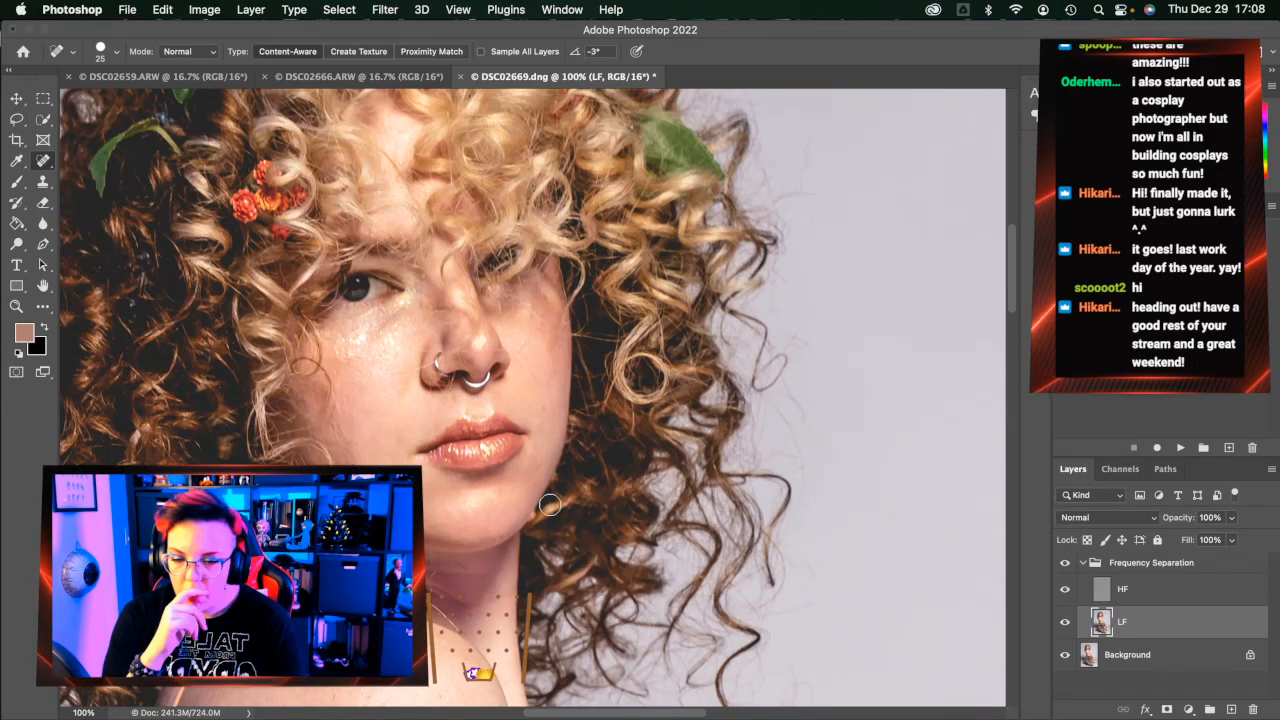
{"action": "left_click", "coordinate": [346, 452]}
{"action": "left_click", "coordinate": [332, 430]}
{"action": "left_click", "coordinate": [337, 424]}
{"action": "left_click", "coordinate": [337, 409]}
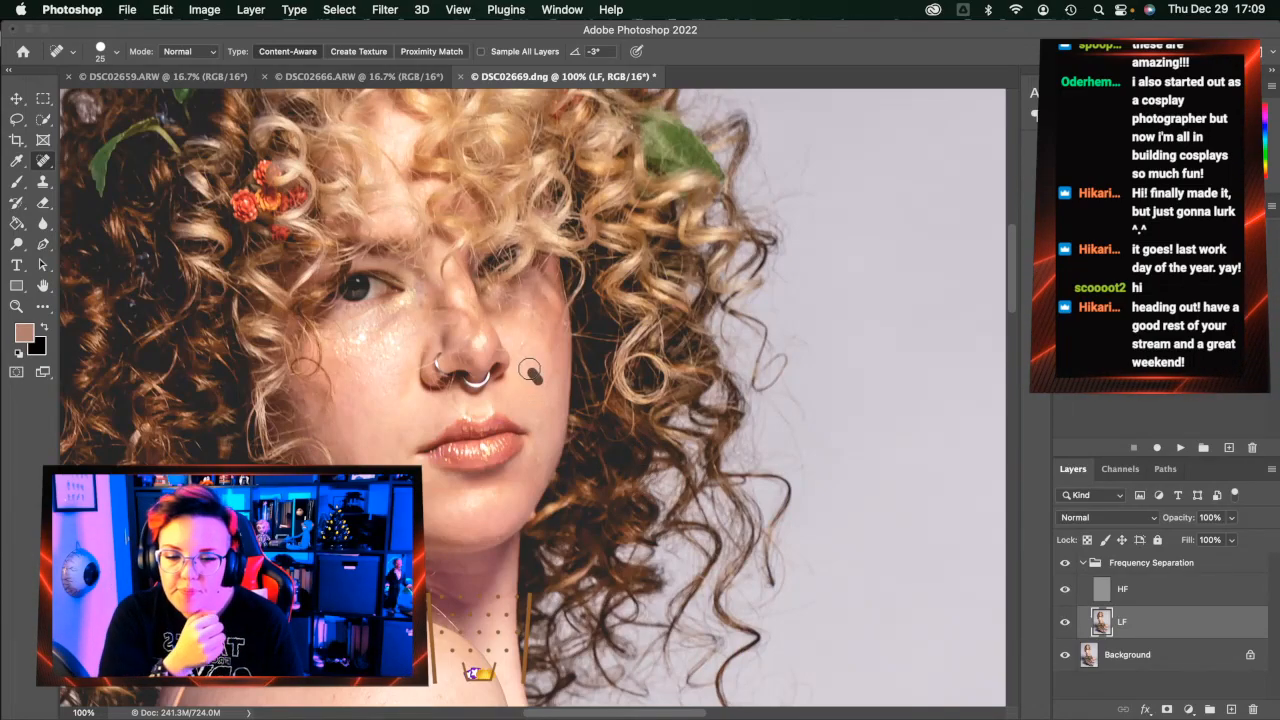
Fit the photo on screen, flatten to the Background layer, and switch to DSC02666.ARW
{"action": "left_click", "coordinate": [16, 306]}
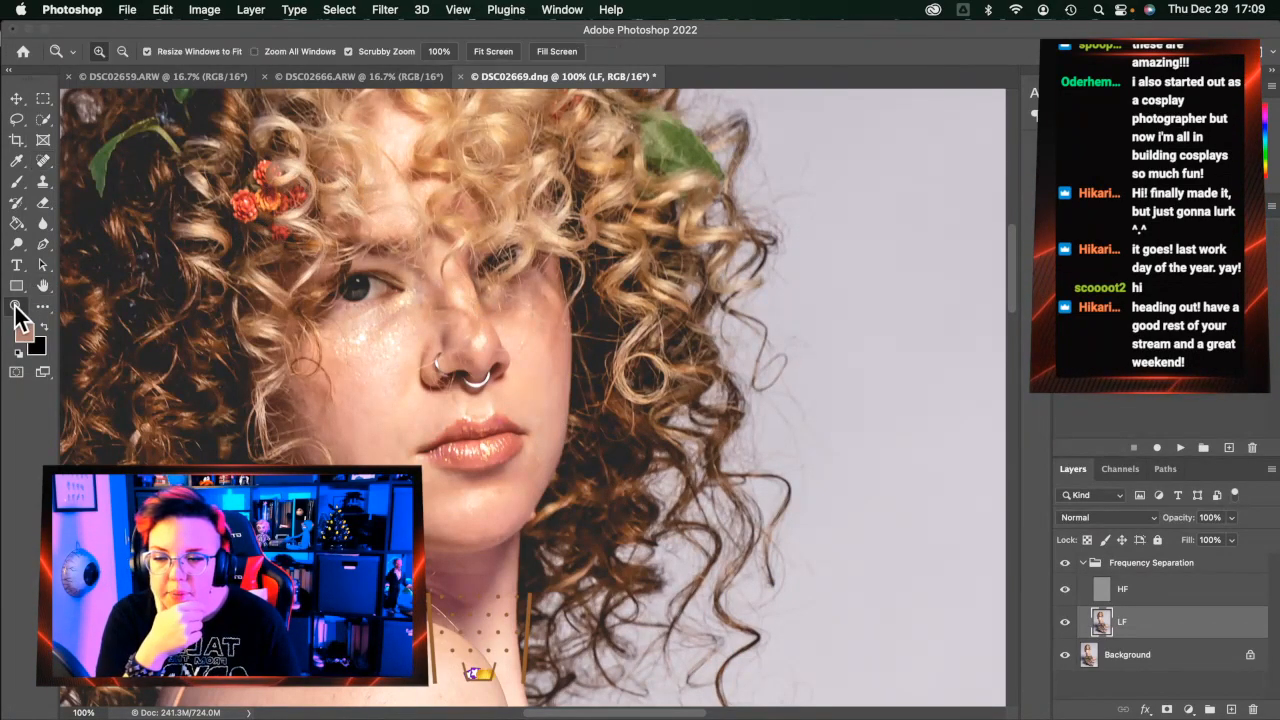
{"action": "left_click", "coordinate": [504, 49]}
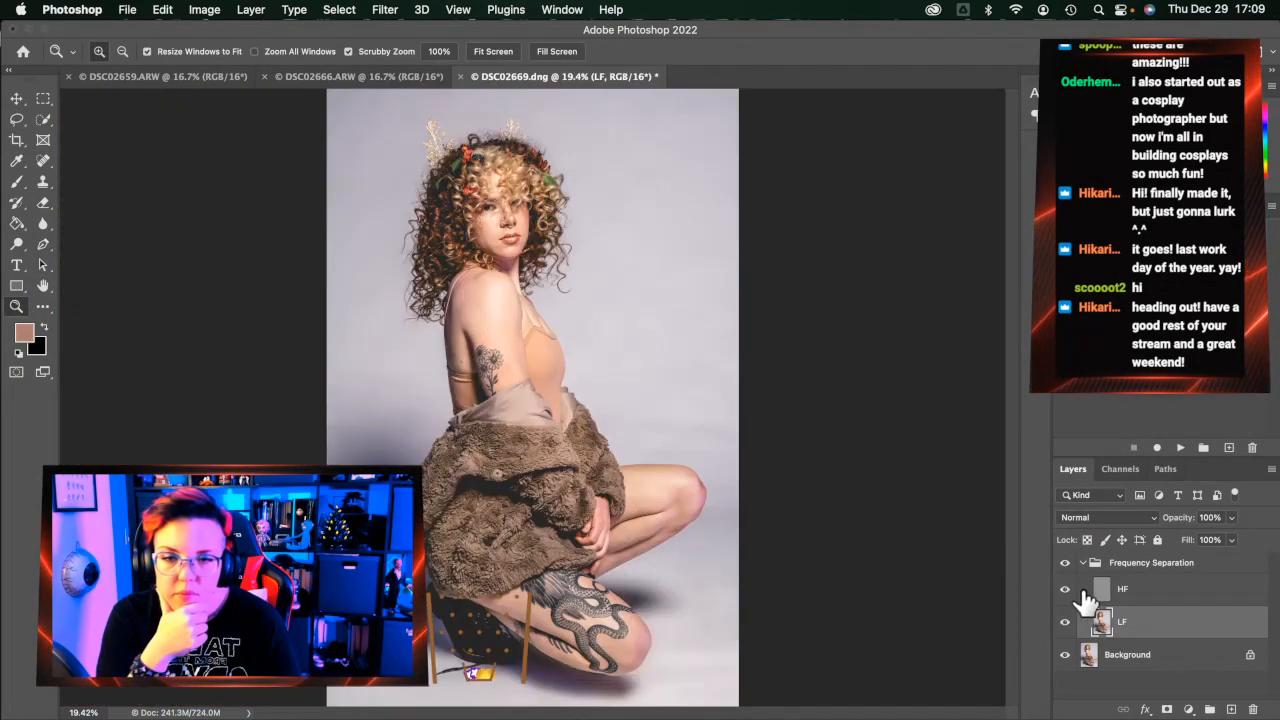
{"action": "right_click", "coordinate": [1128, 662]}
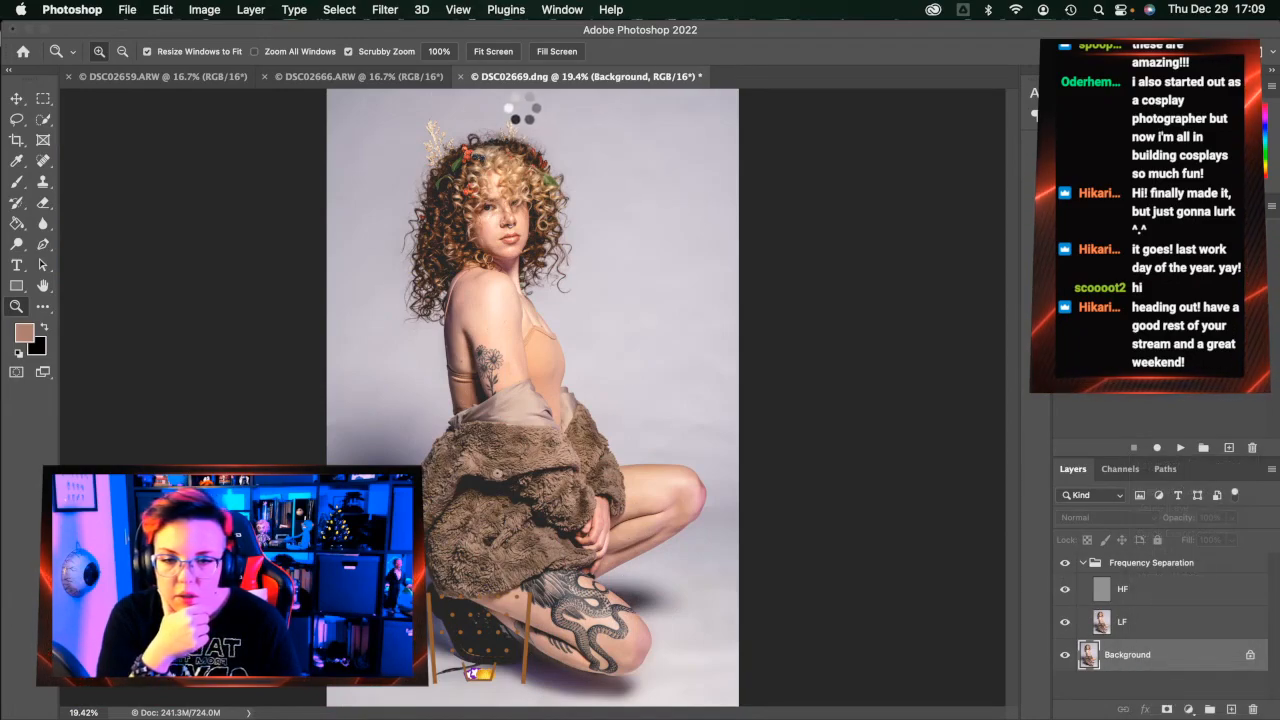
{"action": "left_click", "coordinate": [363, 79]}
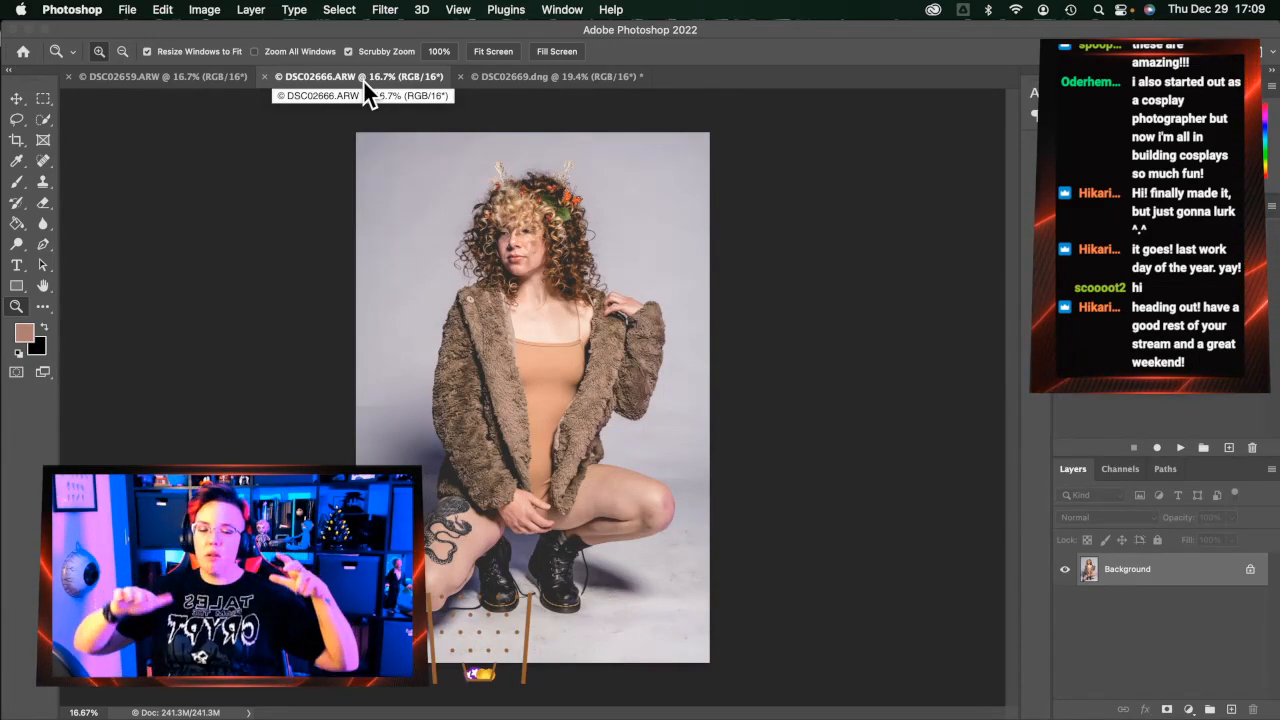
Lasso (33 px feather) the floor shadow beside and below the crouching figure, redrawing once after a misplaced outline
{"action": "left_click", "coordinate": [16, 121]}
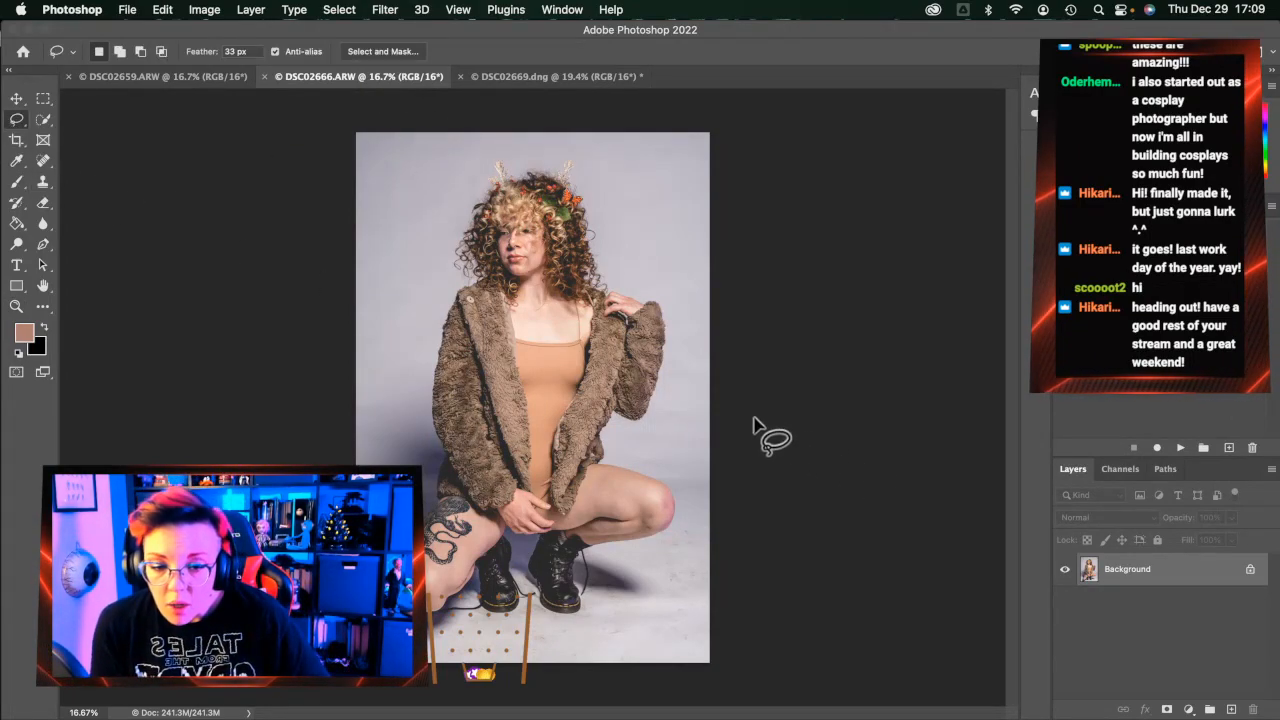
{"action": "left_click_drag", "start_coordinate": [706, 398], "coordinate": [678, 398]}
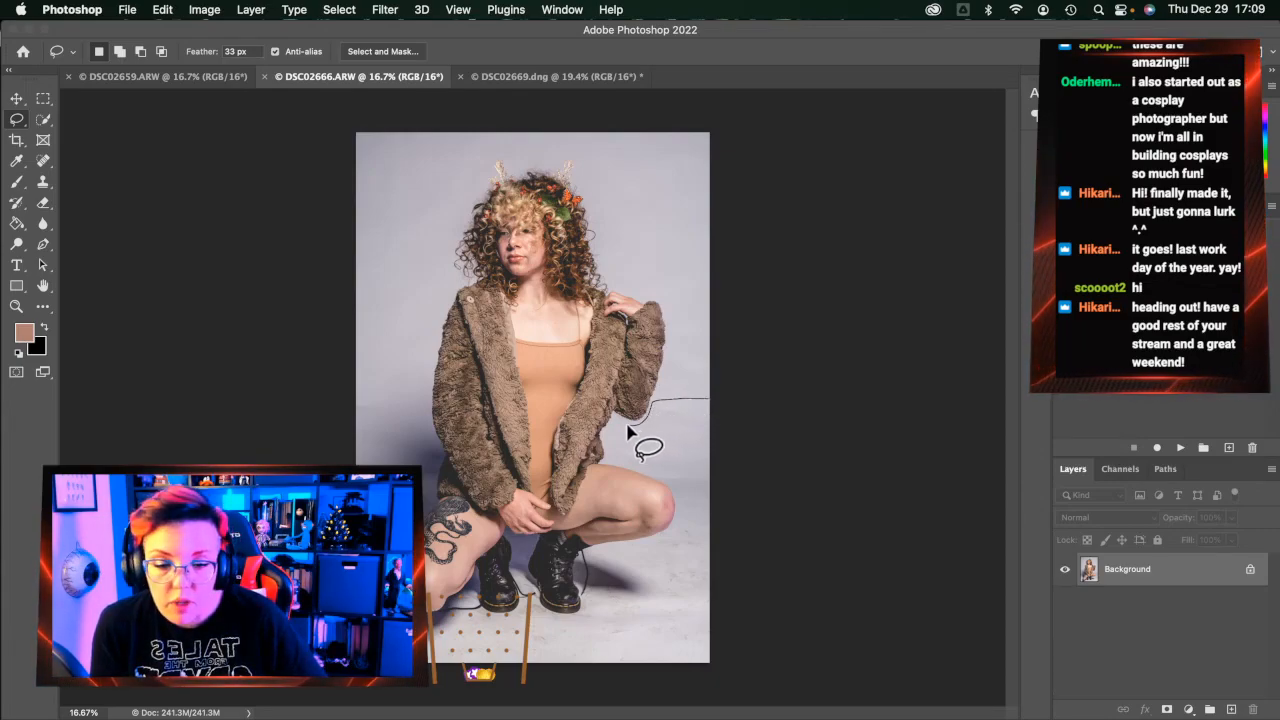
{"action": "left_click_drag", "start_coordinate": [622, 428], "coordinate": [605, 433]}
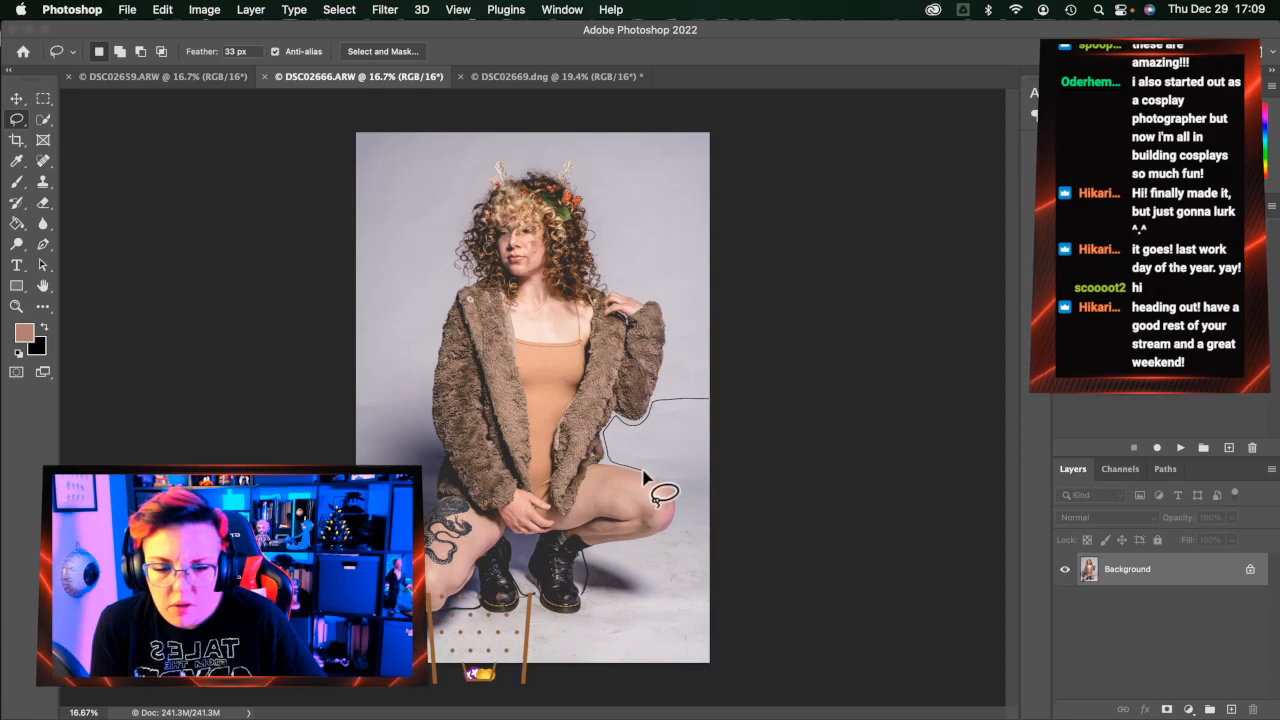
{"action": "mouse_move", "coordinate": [659, 483]}
{"action": "left_mouse_down"}
{"action": "mouse_move", "coordinate": [669, 535]}
{"action": "mouse_move", "coordinate": [607, 553]}
{"action": "left_mouse_up"}
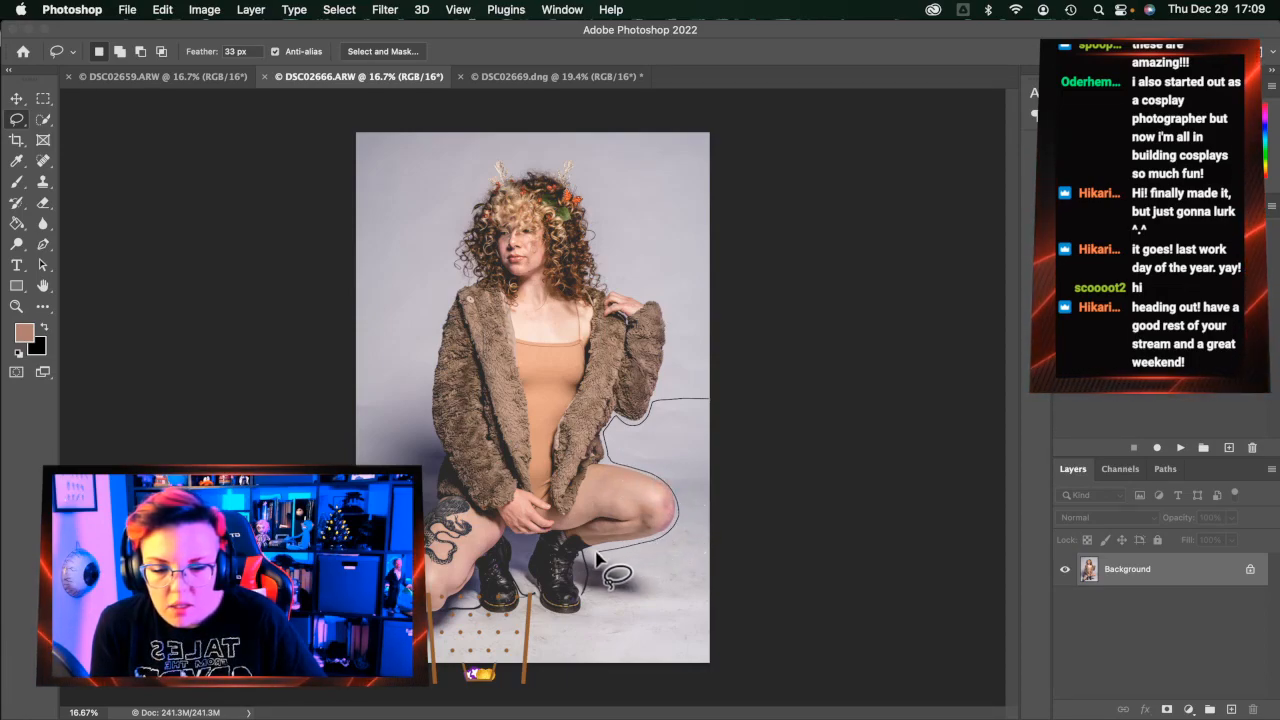
{"action": "left_click_drag", "start_coordinate": [591, 590], "coordinate": [576, 623]}
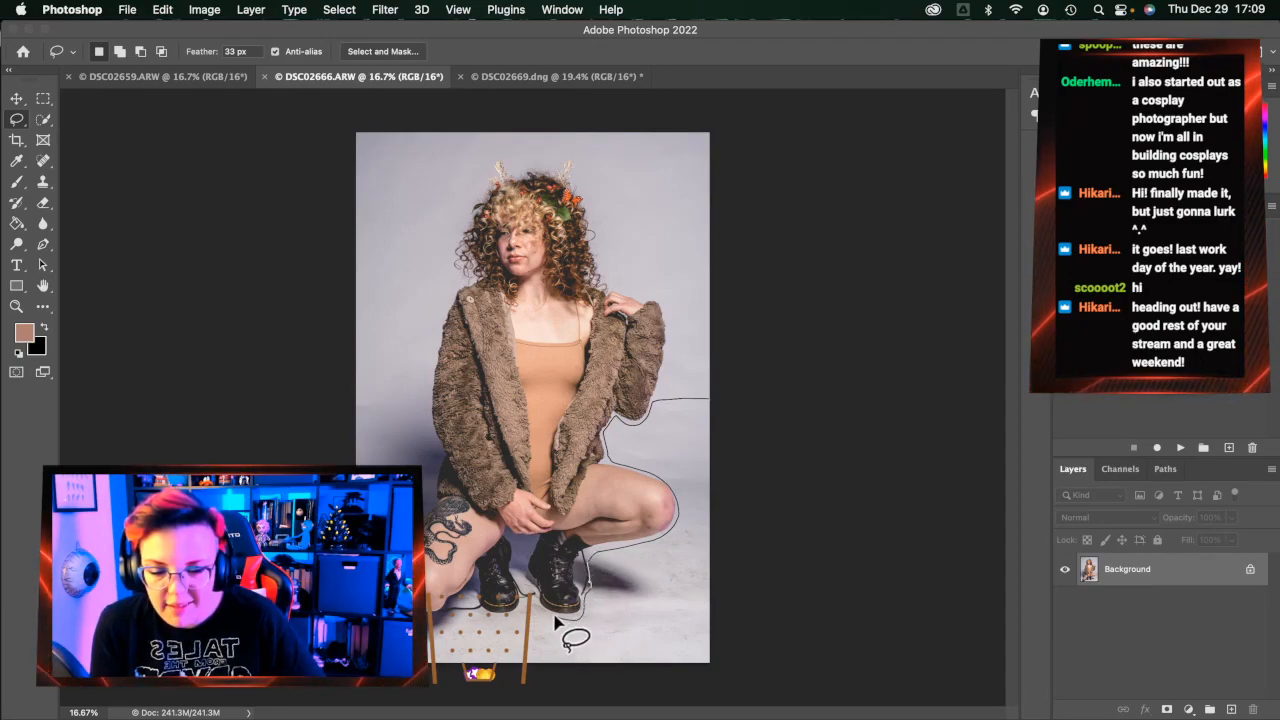
{"action": "mouse_move", "coordinate": [481, 622]}
{"action": "left_mouse_down"}
{"action": "mouse_move", "coordinate": [428, 626]}
{"action": "mouse_move", "coordinate": [438, 454]}
{"action": "mouse_move", "coordinate": [277, 351]}
{"action": "left_mouse_up"}
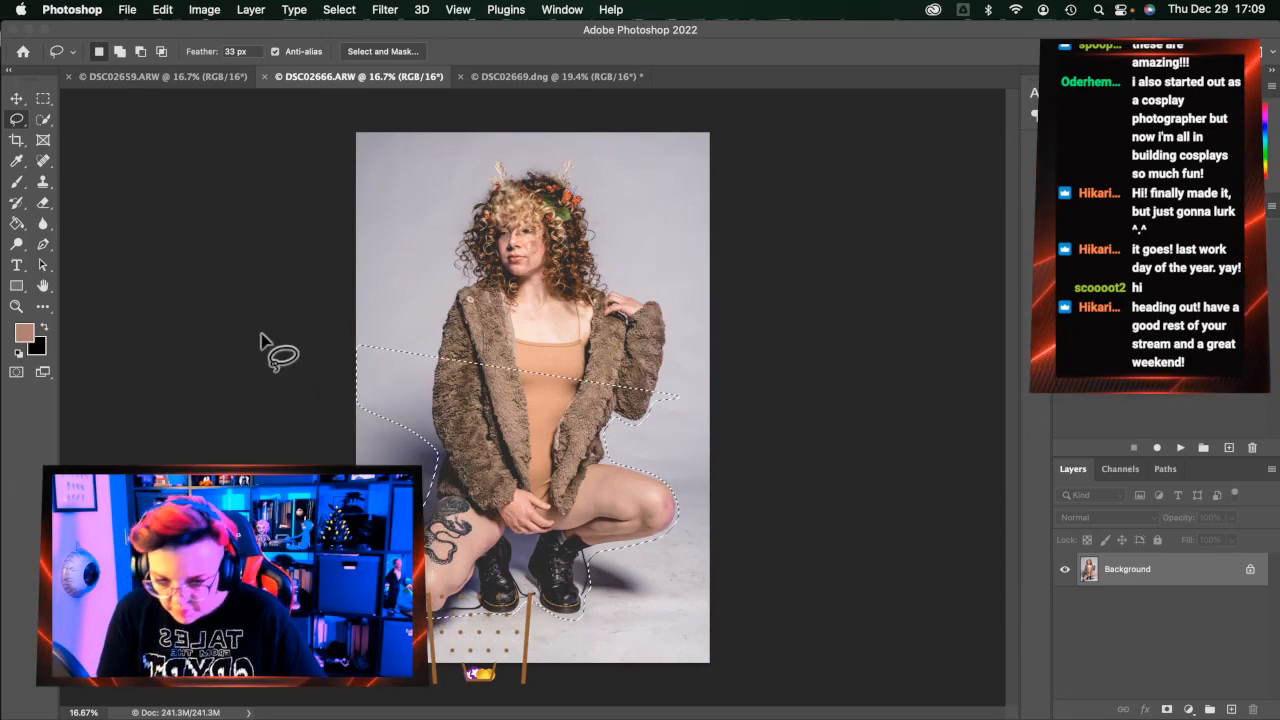
{"action": "left_click_drag", "start_coordinate": [418, 413], "coordinate": [430, 433]}
{"action": "key", "text": "super+d"}
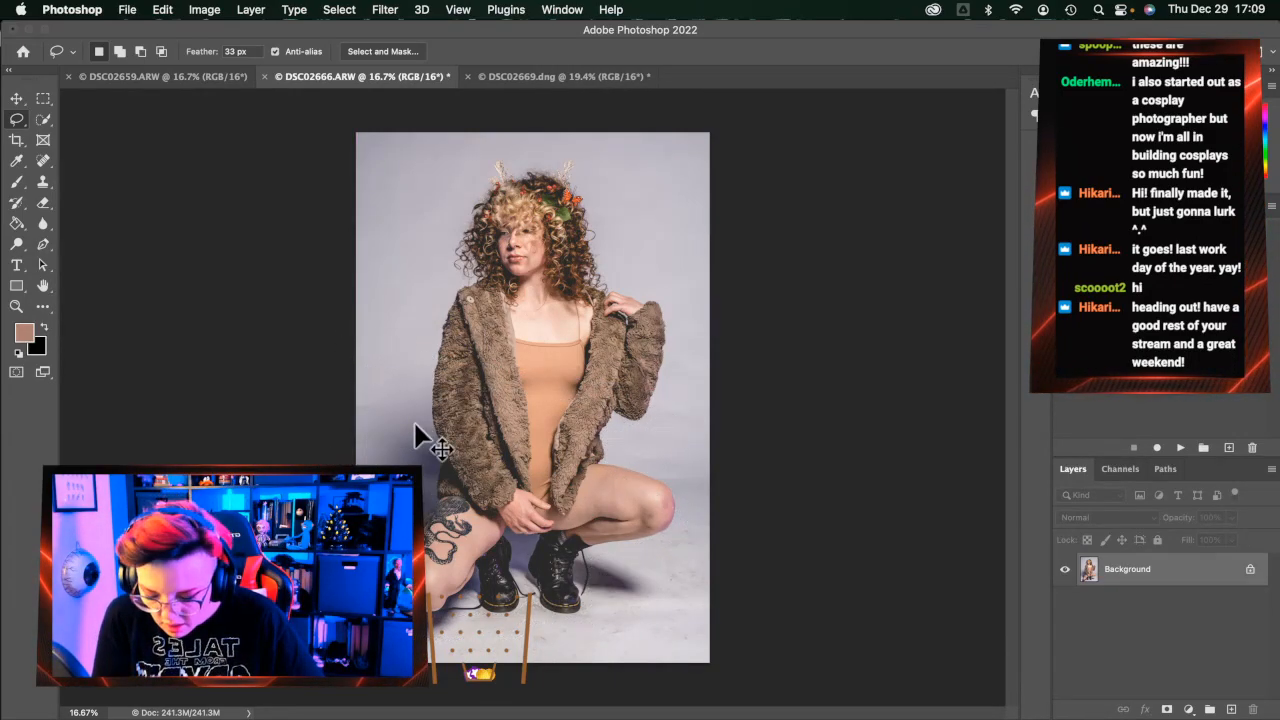
{"action": "mouse_move", "coordinate": [422, 376]}
{"action": "left_mouse_down"}
{"action": "mouse_move", "coordinate": [438, 463]}
{"action": "mouse_move", "coordinate": [424, 508]}
{"action": "left_mouse_up"}
{"action": "mouse_move", "coordinate": [433, 645]}
{"action": "left_mouse_down"}
{"action": "mouse_move", "coordinate": [528, 621]}
{"action": "mouse_move", "coordinate": [535, 605]}
{"action": "mouse_move", "coordinate": [589, 610]}
{"action": "mouse_move", "coordinate": [613, 586]}
{"action": "mouse_move", "coordinate": [612, 552]}
{"action": "mouse_move", "coordinate": [682, 532]}
{"action": "mouse_move", "coordinate": [690, 505]}
{"action": "mouse_move", "coordinate": [672, 476]}
{"action": "mouse_move", "coordinate": [613, 446]}
{"action": "mouse_move", "coordinate": [610, 427]}
{"action": "mouse_move", "coordinate": [639, 428]}
{"action": "mouse_move", "coordinate": [666, 385]}
{"action": "mouse_move", "coordinate": [772, 377]}
{"action": "mouse_move", "coordinate": [794, 601]}
{"action": "mouse_move", "coordinate": [740, 707]}
{"action": "mouse_move", "coordinate": [325, 708]}
{"action": "mouse_move", "coordinate": [206, 686]}
{"action": "mouse_move", "coordinate": [203, 401]}
{"action": "mouse_move", "coordinate": [233, 376]}
{"action": "mouse_move", "coordinate": [409, 385]}
{"action": "left_mouse_up"}
Apply a 50-pixel Gaussian Blur to the floor selection, undo it, and deselect
{"action": "key", "text": "super+alt+f"}
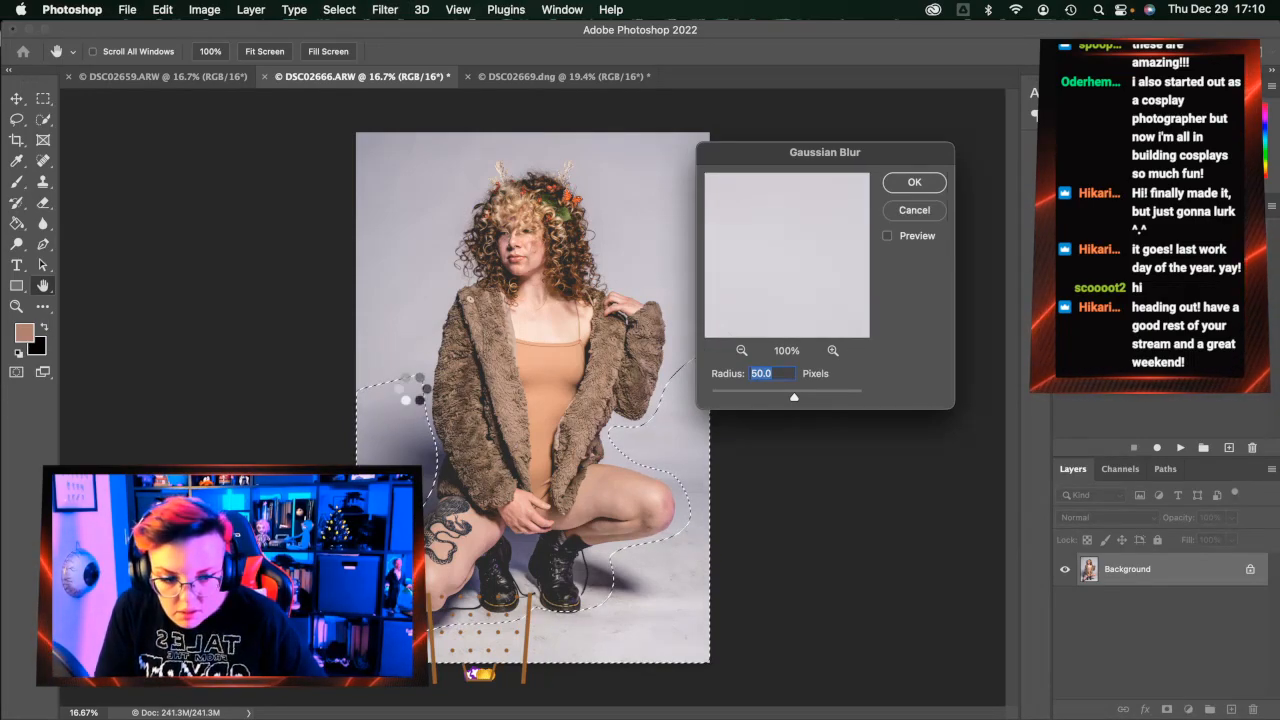
{"action": "key", "text": "Return"}
{"action": "key", "text": "super+z"}
{"action": "key", "text": "super+d"}
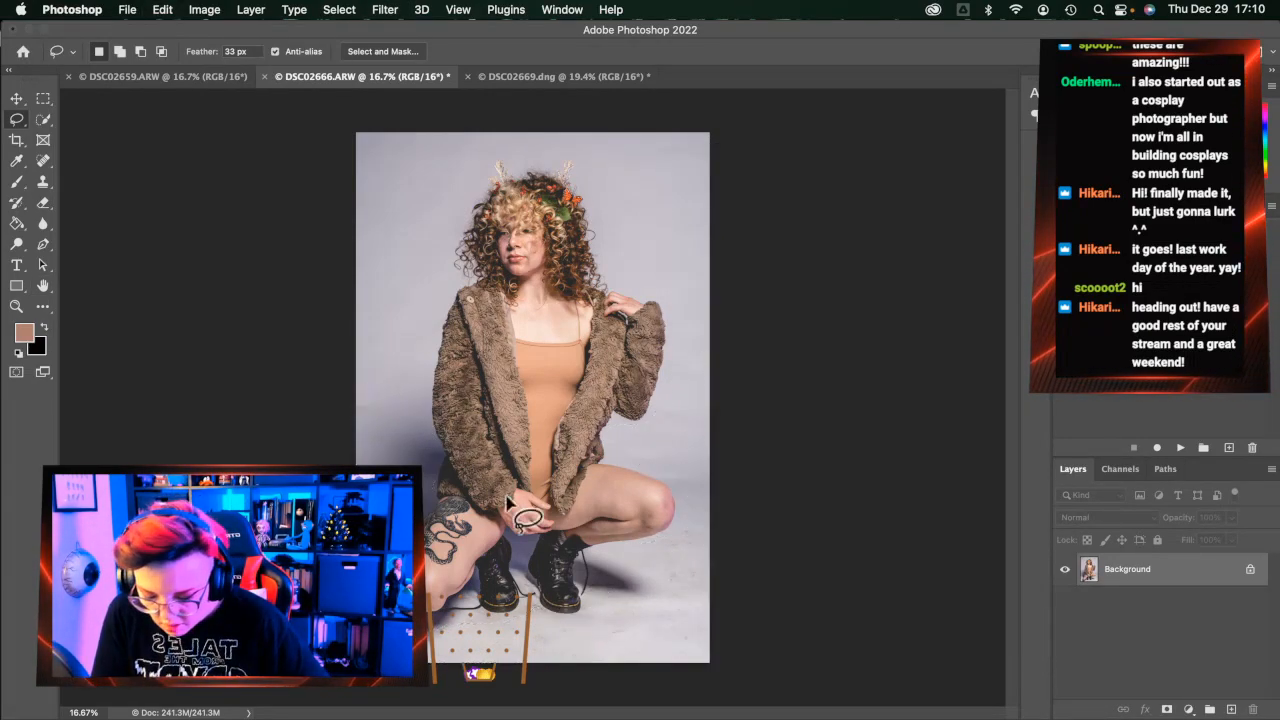
Run the Frequency Separation action and select LF in the expanded group
{"action": "left_click", "coordinate": [1181, 448]}
{"action": "key", "text": "Return"}
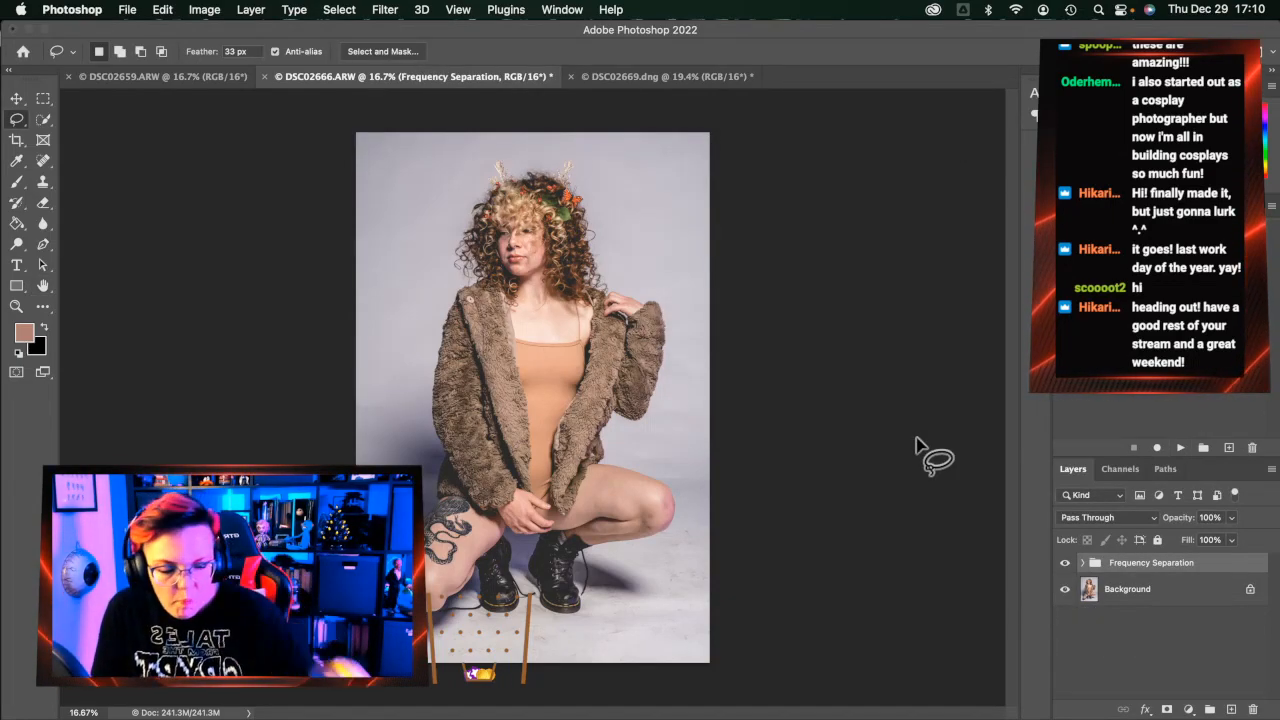
{"action": "left_click", "coordinate": [1082, 563]}
{"action": "left_click", "coordinate": [1140, 625]}
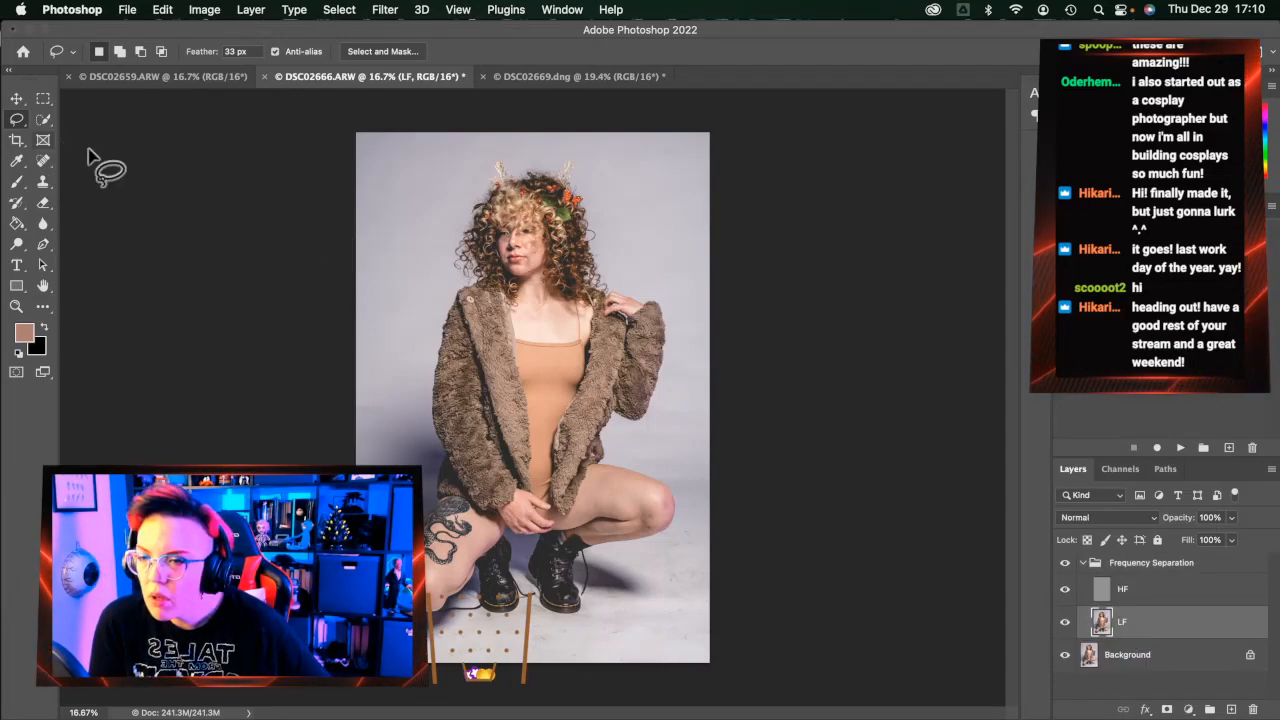
Outline the backdrop right of the figure, down past the knee and boot and up the leg
{"action": "left_click_drag", "start_coordinate": [710, 370], "coordinate": [648, 418]}
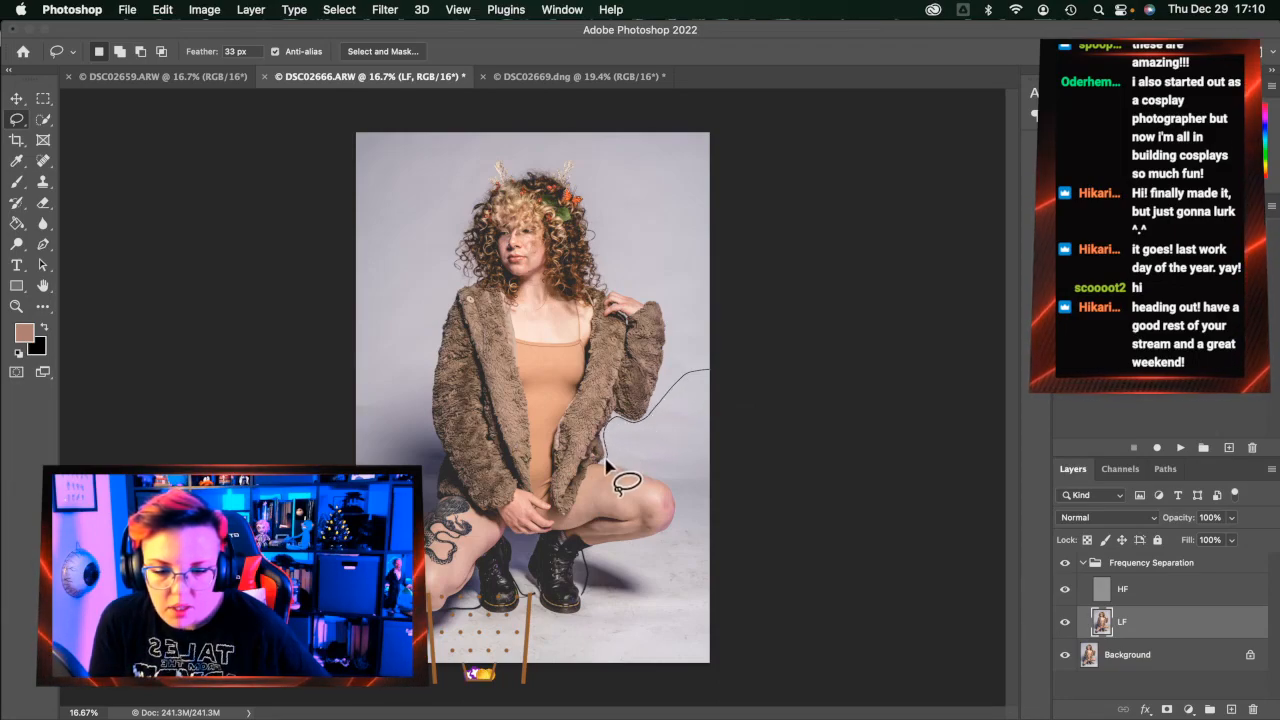
{"action": "mouse_move", "coordinate": [607, 463]}
{"action": "left_mouse_down"}
{"action": "mouse_move", "coordinate": [650, 470]}
{"action": "mouse_move", "coordinate": [688, 500]}
{"action": "mouse_move", "coordinate": [686, 533]}
{"action": "mouse_move", "coordinate": [626, 568]}
{"action": "left_mouse_up"}
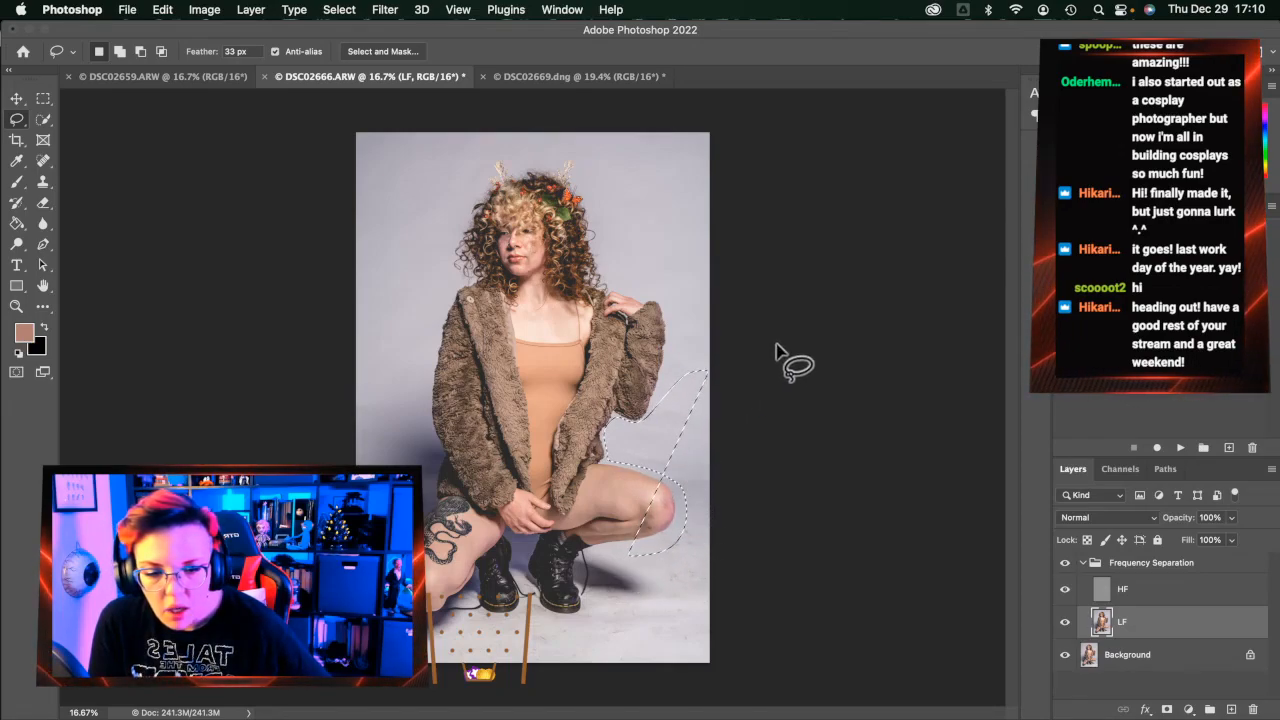
{"action": "mouse_move", "coordinate": [735, 365]}
{"action": "left_mouse_down"}
{"action": "mouse_move", "coordinate": [669, 371]}
{"action": "mouse_move", "coordinate": [637, 425]}
{"action": "mouse_move", "coordinate": [605, 429]}
{"action": "mouse_move", "coordinate": [610, 463]}
{"action": "mouse_move", "coordinate": [677, 494]}
{"action": "mouse_move", "coordinate": [677, 529]}
{"action": "mouse_move", "coordinate": [600, 558]}
{"action": "mouse_move", "coordinate": [589, 608]}
{"action": "mouse_move", "coordinate": [552, 618]}
{"action": "left_mouse_up"}
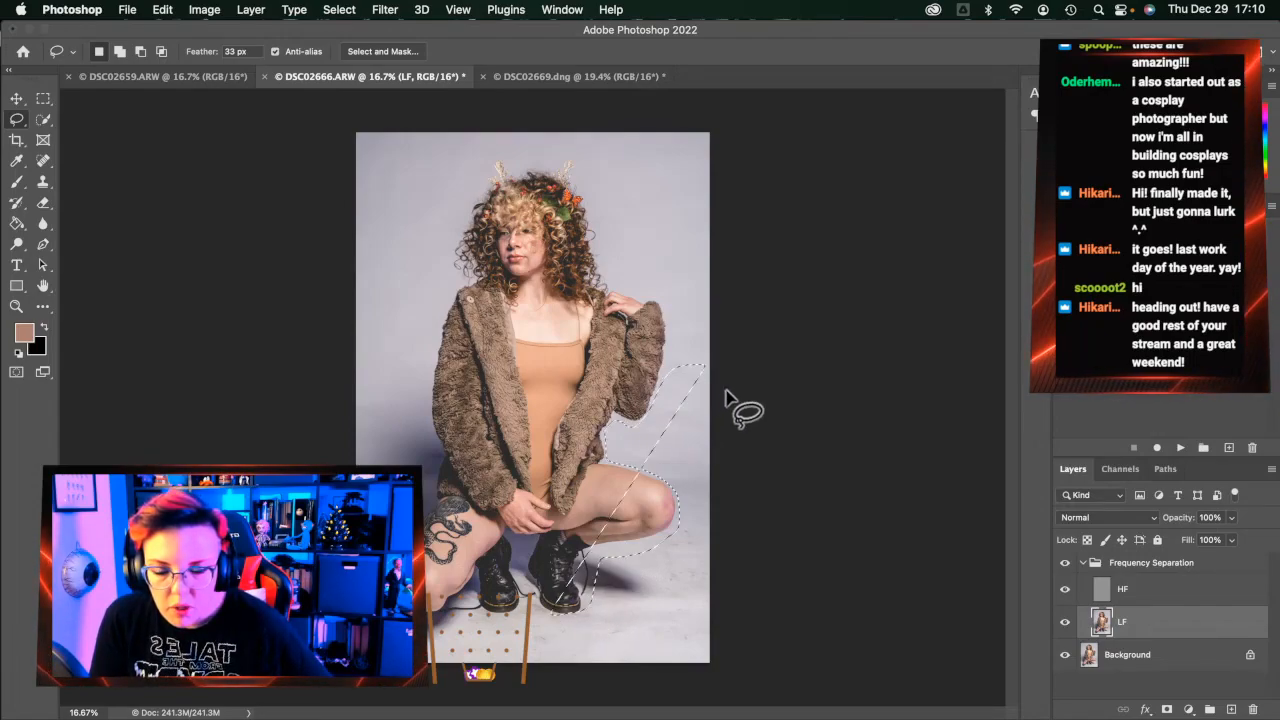
{"action": "mouse_move", "coordinate": [711, 360]}
{"action": "left_mouse_down"}
{"action": "mouse_move", "coordinate": [643, 428]}
{"action": "mouse_move", "coordinate": [607, 436]}
{"action": "mouse_move", "coordinate": [611, 456]}
{"action": "mouse_move", "coordinate": [679, 508]}
{"action": "left_mouse_up"}
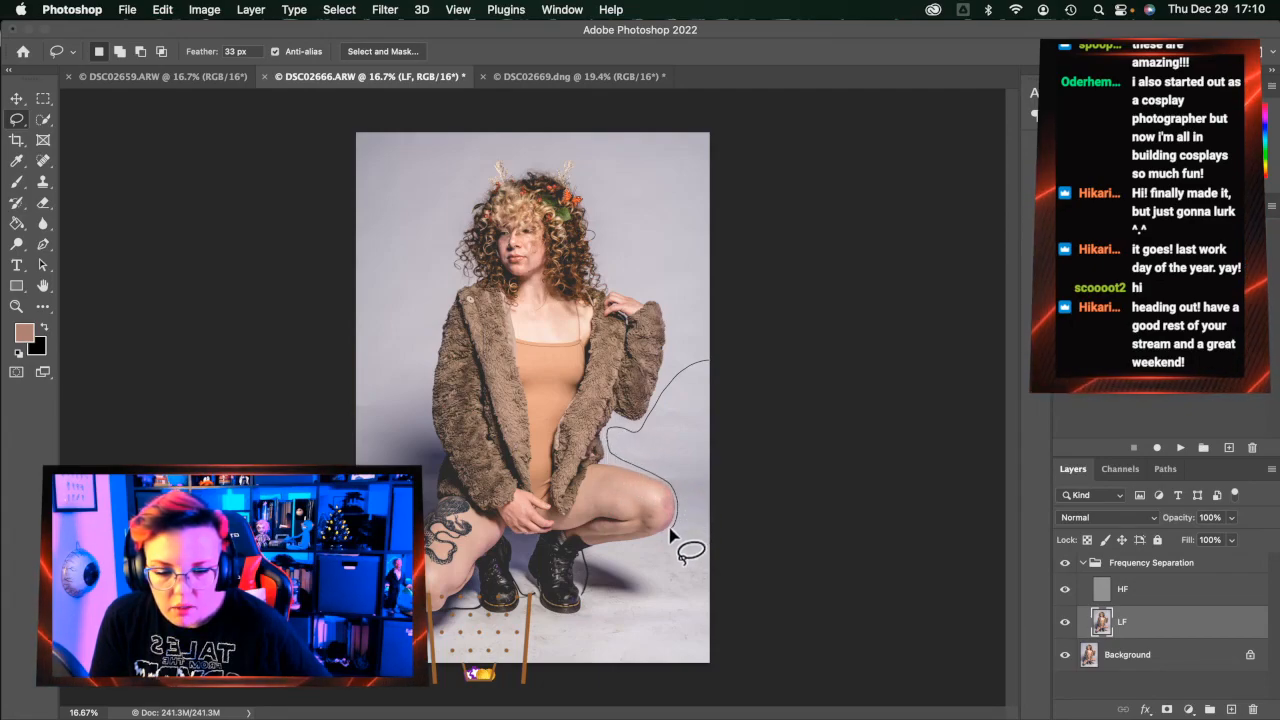
{"action": "left_click_drag", "start_coordinate": [596, 573], "coordinate": [577, 616]}
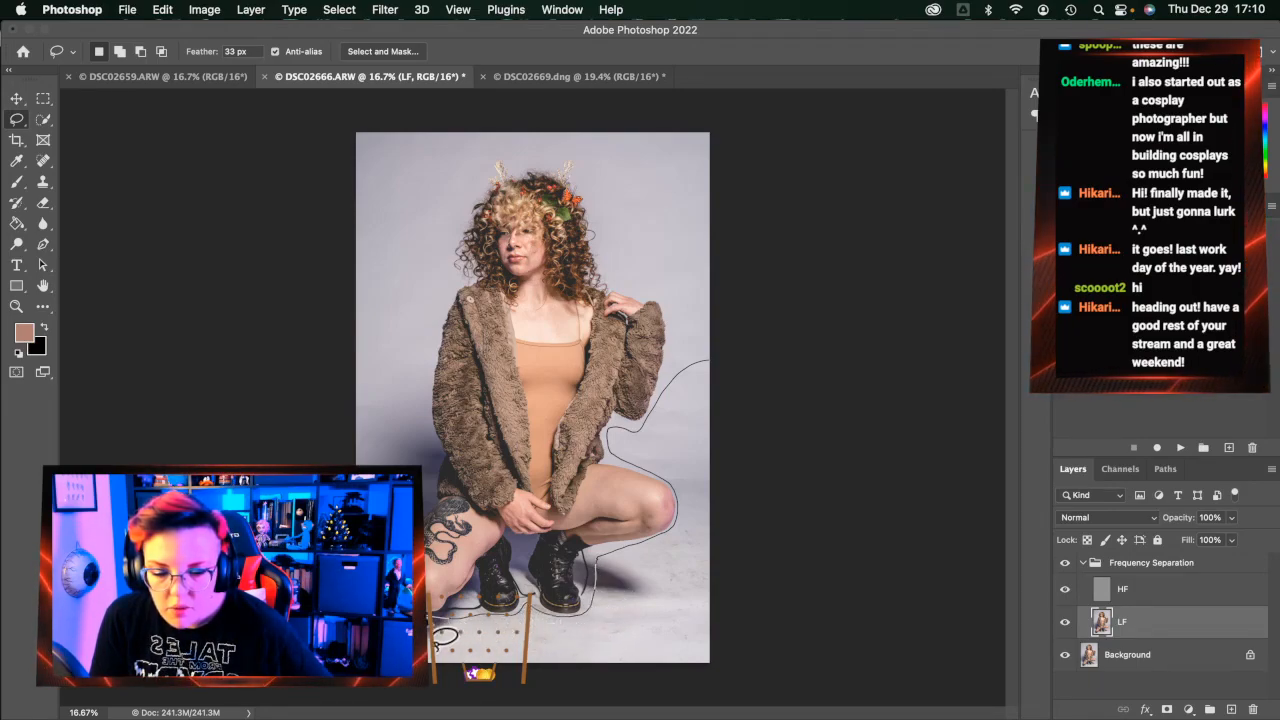
{"action": "mouse_move", "coordinate": [425, 540]}
{"action": "left_mouse_down"}
{"action": "mouse_move", "coordinate": [437, 423]}
{"action": "mouse_move", "coordinate": [397, 404]}
{"action": "left_mouse_up"}
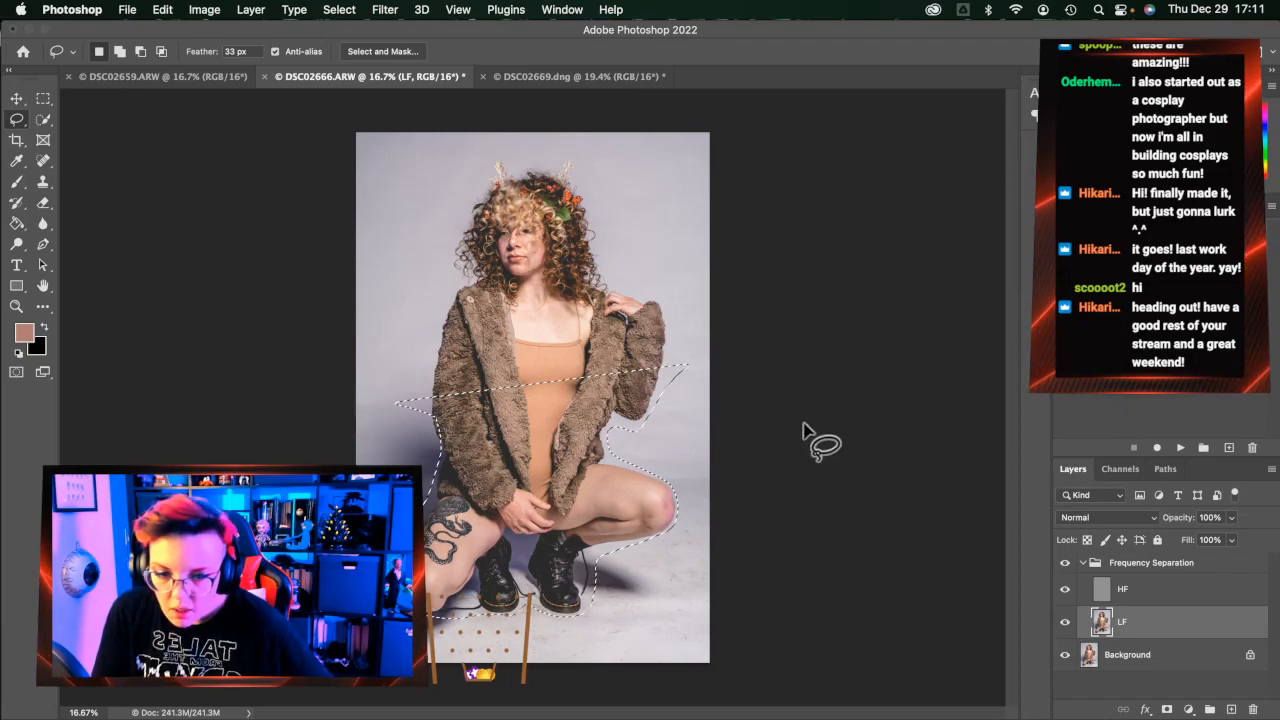
Redraw the backdrop outline from the right edge, along the photo bottom, closing on the left side
{"action": "mouse_move", "coordinate": [757, 375]}
{"action": "left_mouse_down"}
{"action": "mouse_move", "coordinate": [672, 370]}
{"action": "mouse_move", "coordinate": [644, 424]}
{"action": "mouse_move", "coordinate": [612, 426]}
{"action": "mouse_move", "coordinate": [607, 453]}
{"action": "mouse_move", "coordinate": [660, 484]}
{"action": "left_mouse_up"}
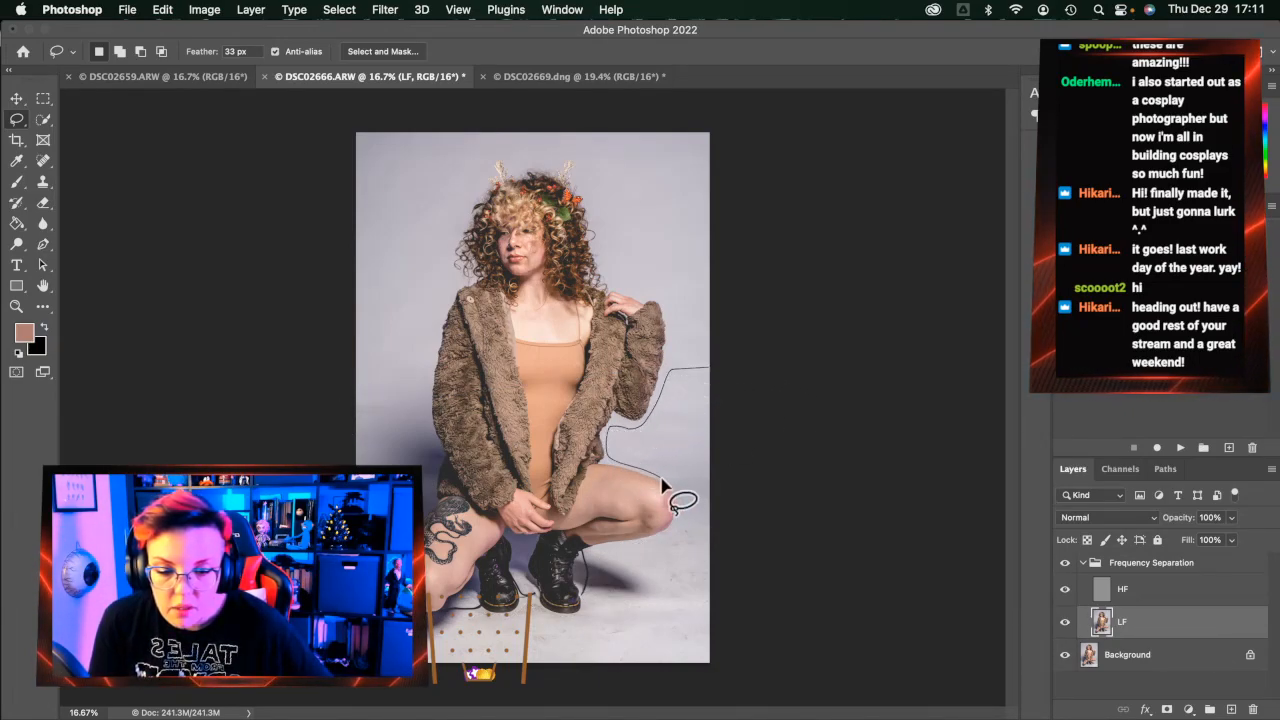
{"action": "mouse_move", "coordinate": [600, 563]}
{"action": "left_mouse_down"}
{"action": "mouse_move", "coordinate": [598, 608]}
{"action": "mouse_move", "coordinate": [548, 610]}
{"action": "left_mouse_up"}
{"action": "left_click_drag", "start_coordinate": [716, 359], "coordinate": [628, 425]}
{"action": "mouse_move", "coordinate": [750, 345]}
{"action": "left_mouse_down"}
{"action": "mouse_move", "coordinate": [683, 347]}
{"action": "mouse_move", "coordinate": [651, 419]}
{"action": "mouse_move", "coordinate": [608, 423]}
{"action": "mouse_move", "coordinate": [613, 465]}
{"action": "mouse_move", "coordinate": [676, 502]}
{"action": "left_mouse_up"}
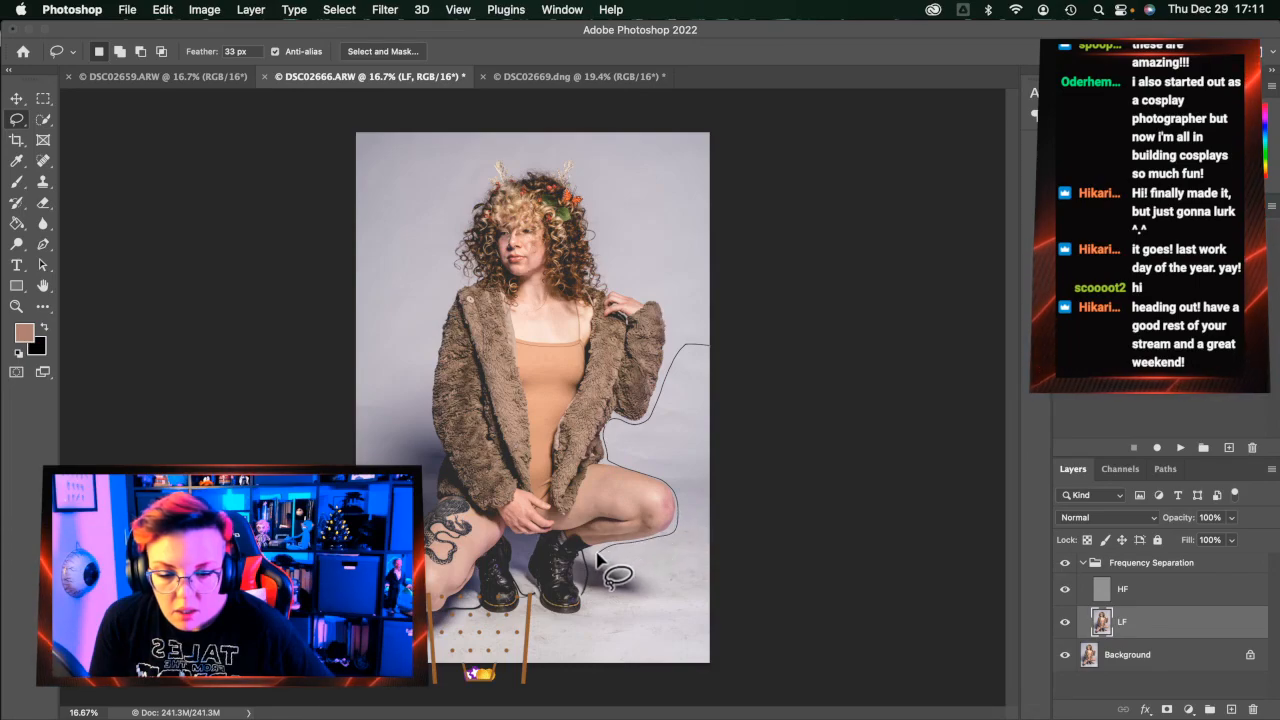
{"action": "mouse_move", "coordinate": [596, 556]}
{"action": "left_mouse_down"}
{"action": "mouse_move", "coordinate": [583, 612]}
{"action": "mouse_move", "coordinate": [447, 622]}
{"action": "left_mouse_up"}
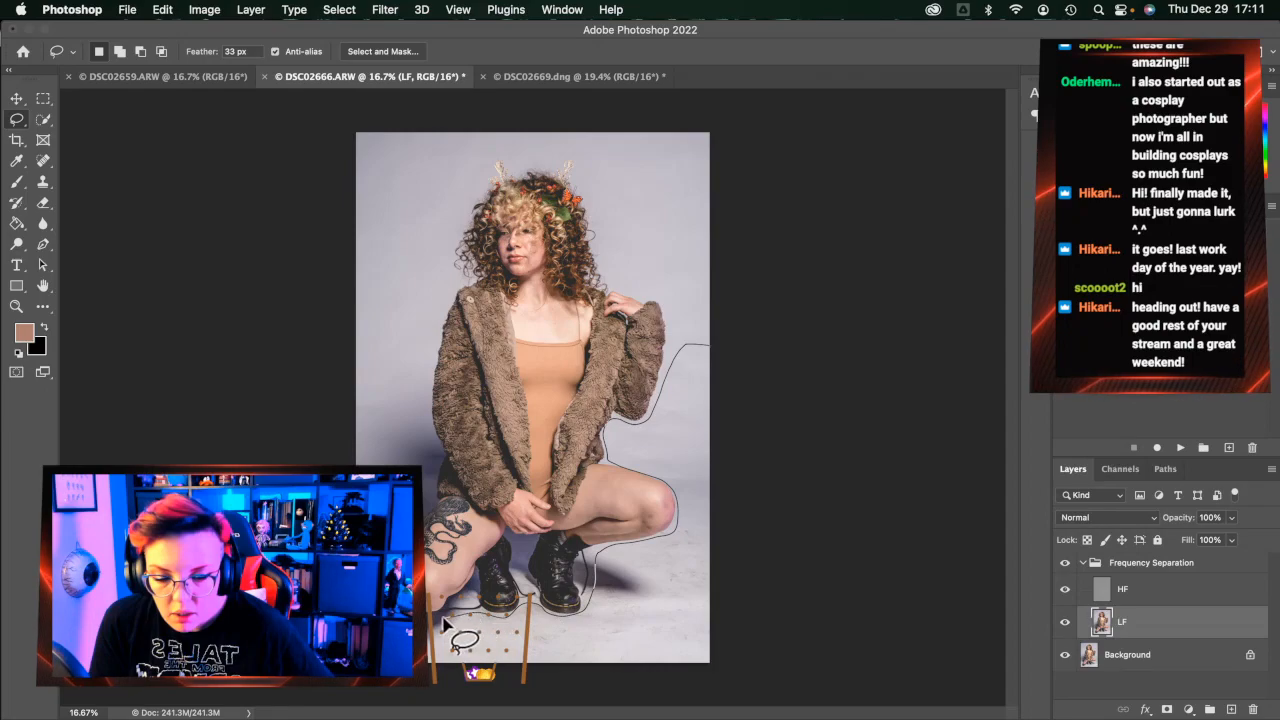
{"action": "mouse_move", "coordinate": [436, 500]}
{"action": "left_mouse_down"}
{"action": "mouse_move", "coordinate": [431, 416]}
{"action": "mouse_move", "coordinate": [365, 353]}
{"action": "mouse_move", "coordinate": [421, 379]}
{"action": "mouse_move", "coordinate": [437, 475]}
{"action": "left_mouse_up"}
{"action": "mouse_move", "coordinate": [433, 645]}
{"action": "left_mouse_down"}
{"action": "mouse_move", "coordinate": [585, 614]}
{"action": "mouse_move", "coordinate": [614, 558]}
{"action": "mouse_move", "coordinate": [680, 527]}
{"action": "mouse_move", "coordinate": [687, 495]}
{"action": "mouse_move", "coordinate": [611, 441]}
{"action": "mouse_move", "coordinate": [668, 406]}
{"action": "mouse_move", "coordinate": [687, 320]}
{"action": "mouse_move", "coordinate": [778, 392]}
{"action": "mouse_move", "coordinate": [541, 713]}
{"action": "left_mouse_up"}
{"action": "left_click_drag", "start_coordinate": [216, 405], "coordinate": [220, 334]}
Blur the selected backdrop with a 50-pixel Gaussian Blur on the LF layer, then on HF
{"action": "key", "text": "alt+super+f"}
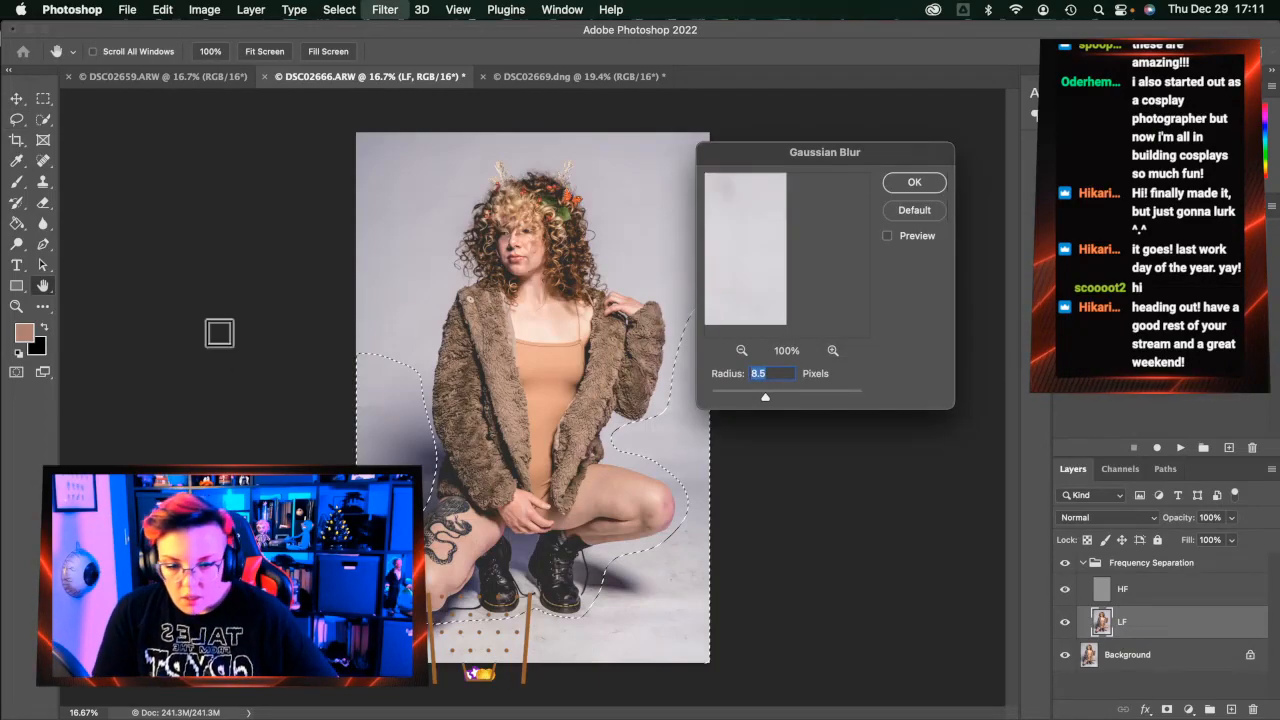
{"action": "type", "text": "50"}
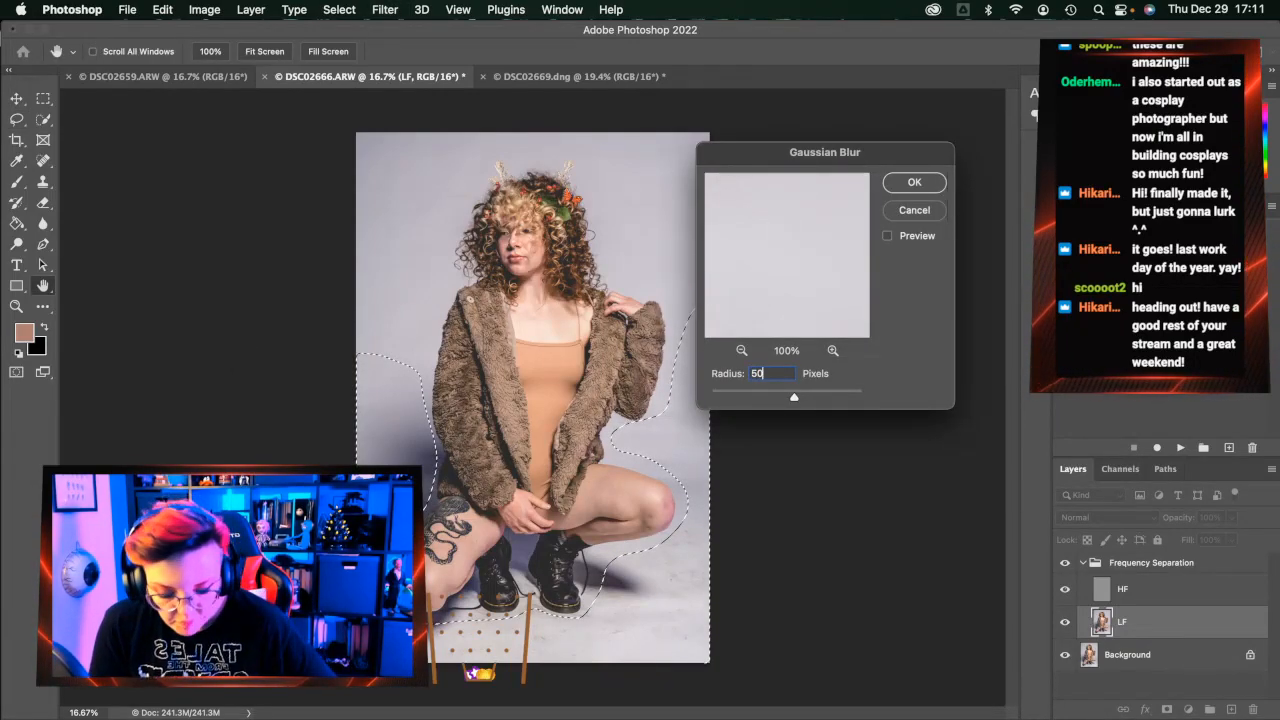
{"action": "key", "text": "Return"}
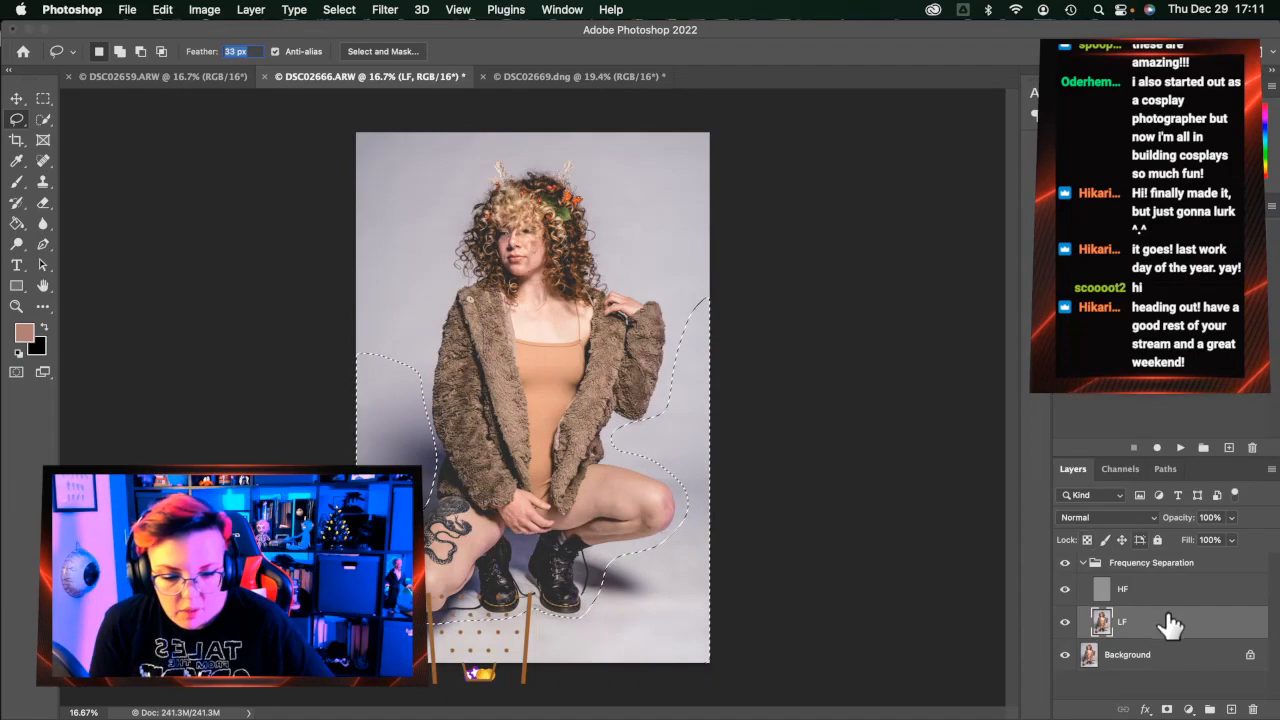
{"action": "left_click", "coordinate": [1169, 598]}
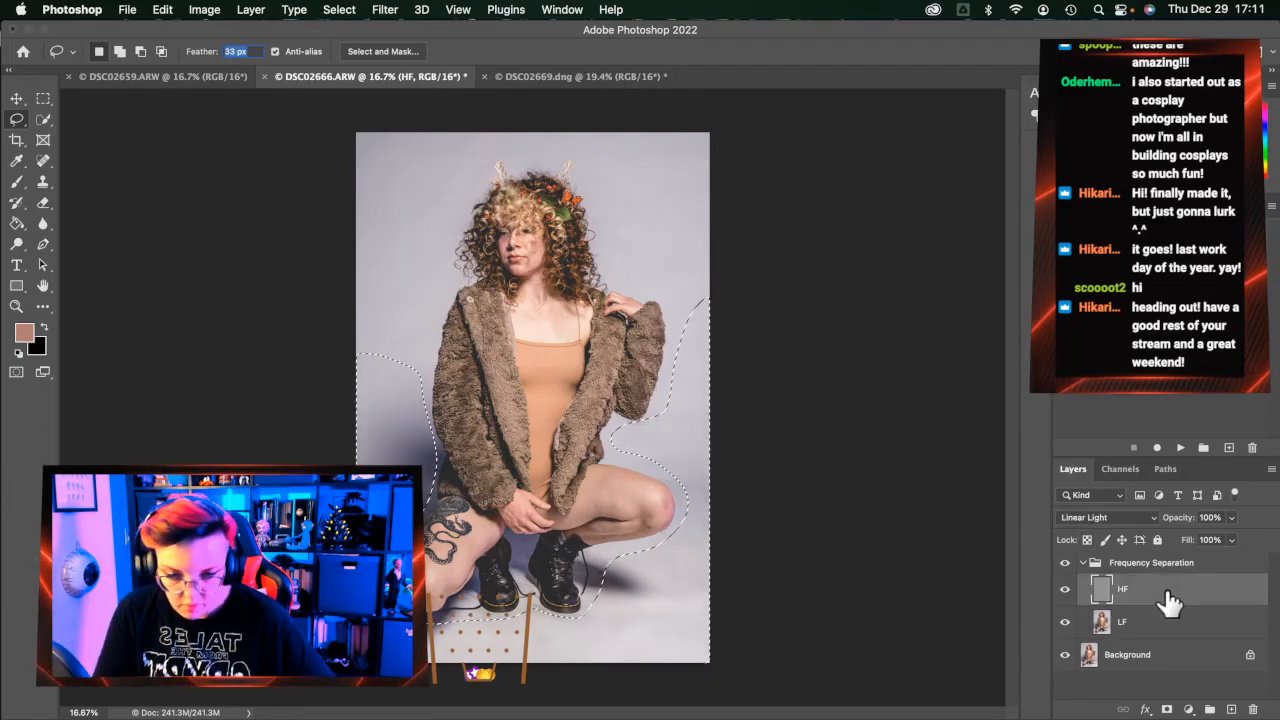
{"action": "key", "text": "ctrl+alt+super+f"}
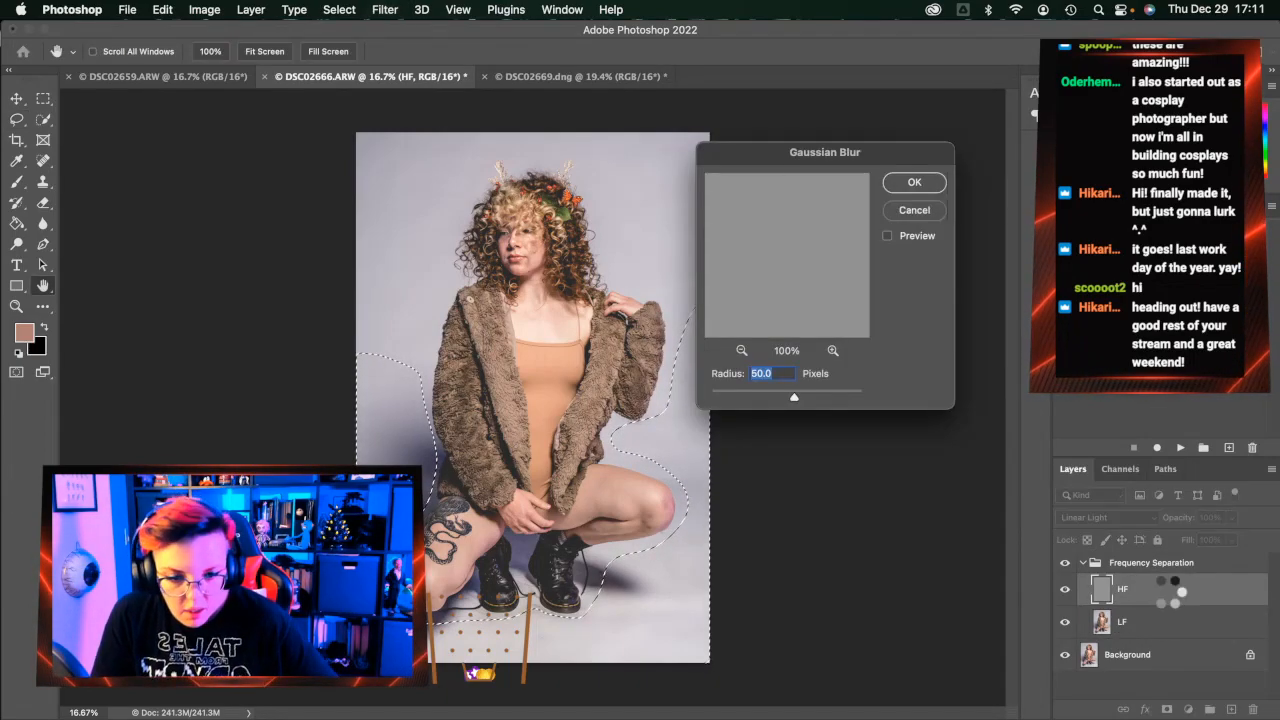
{"action": "key", "text": "Return"}
Open and dismiss the Frequency Separation group's style options
{"action": "double_click", "coordinate": [1080, 568]}
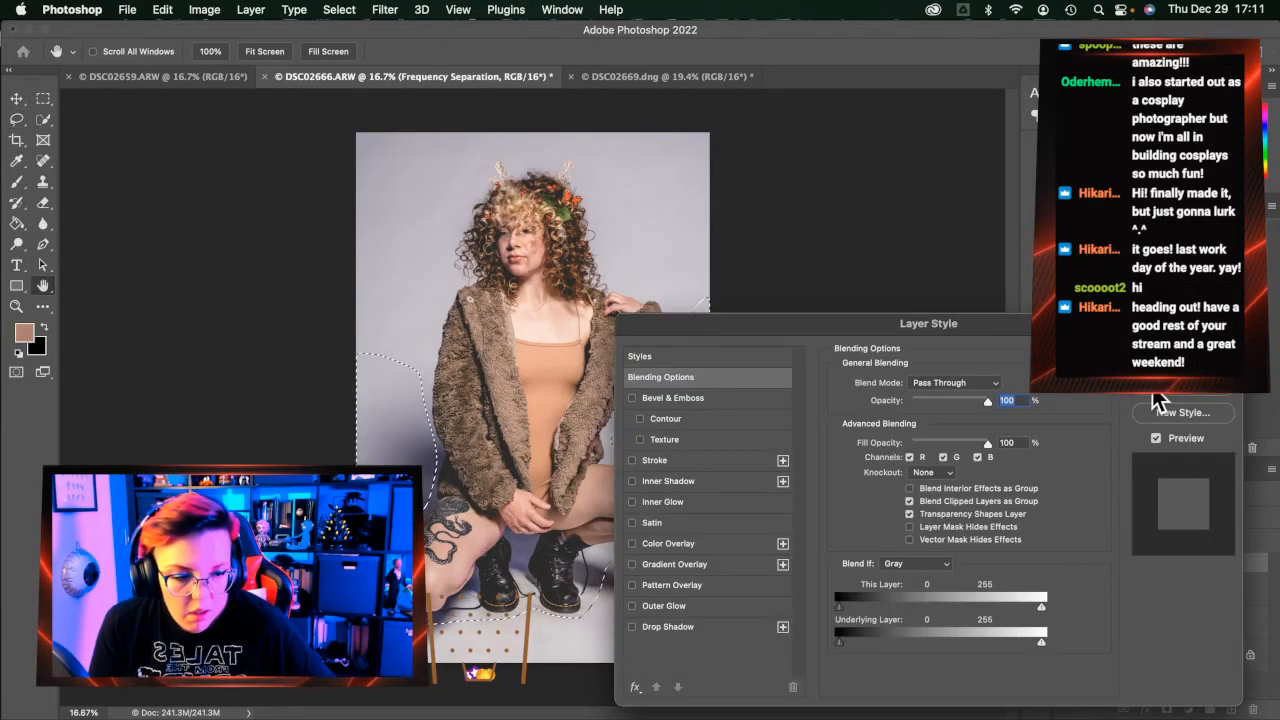
{"action": "left_click", "coordinate": [1155, 385]}
{"action": "left_click", "coordinate": [16, 307]}
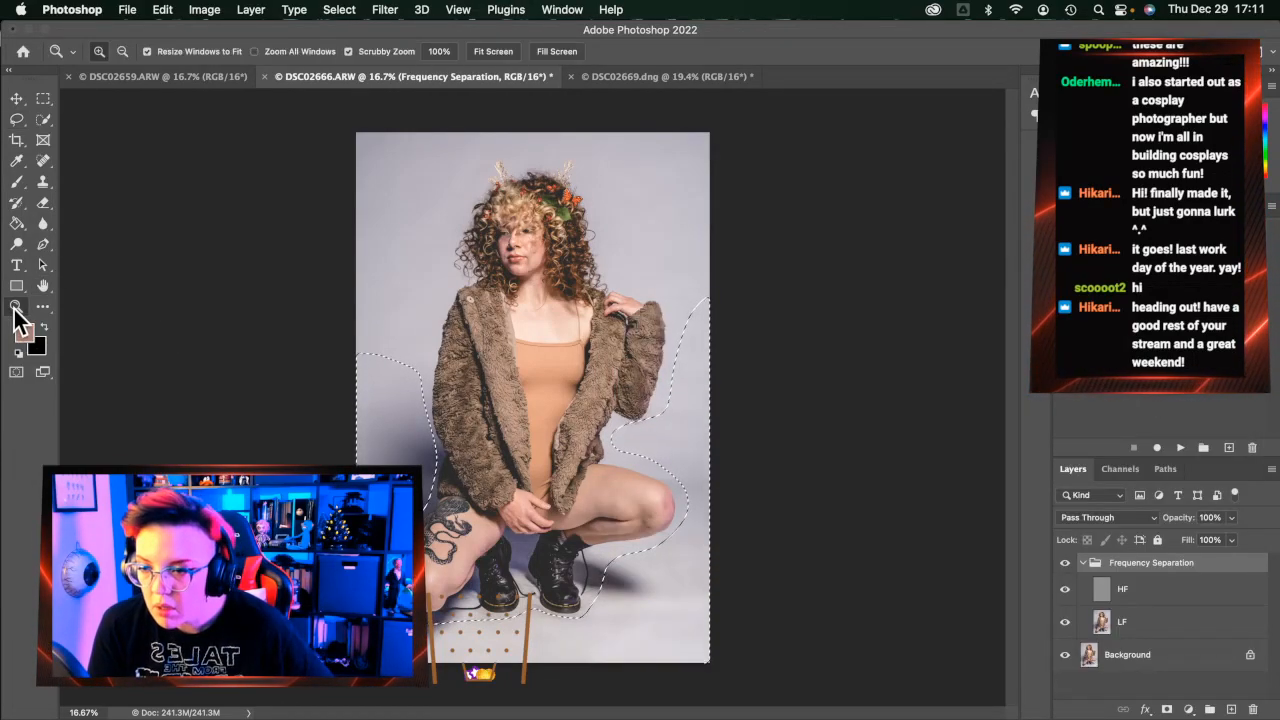
On the LF layer, deselect, zoom to the boots, and lasso the floor gap between them
{"action": "left_click", "coordinate": [1138, 628]}
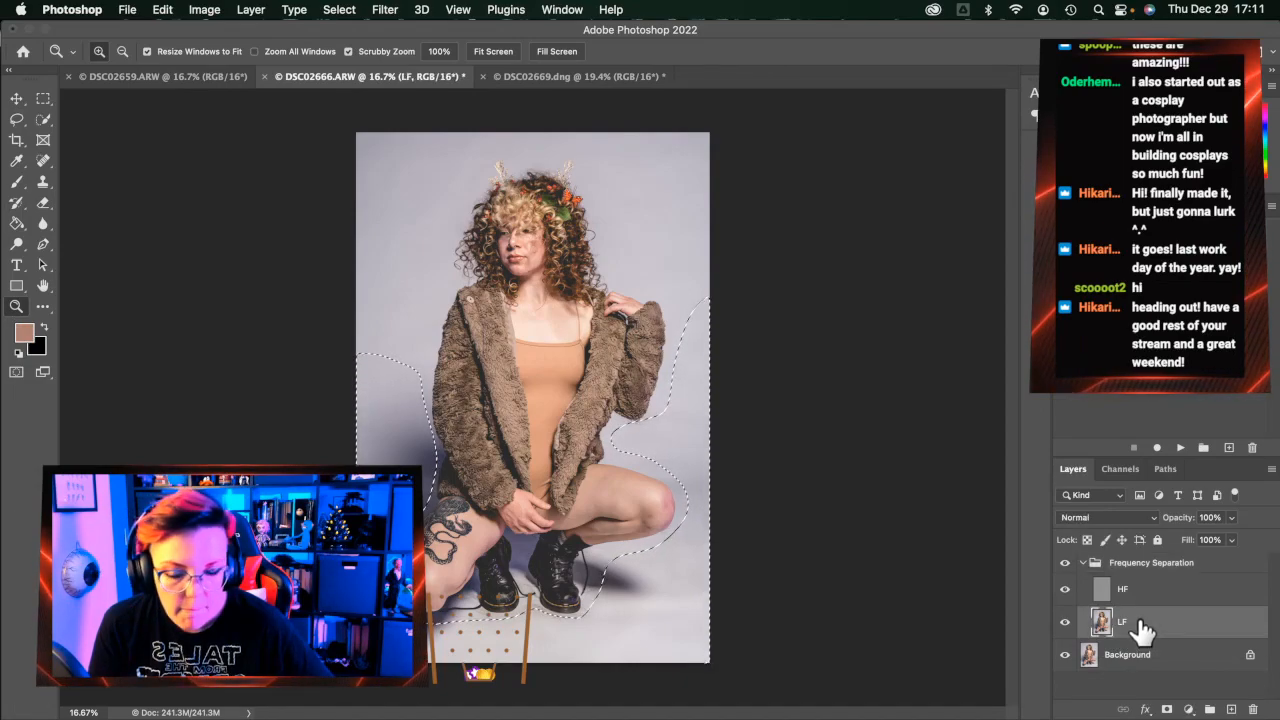
{"action": "key", "text": "super+d"}
{"action": "left_click", "coordinate": [533, 622]}
{"action": "left_click", "coordinate": [528, 600]}
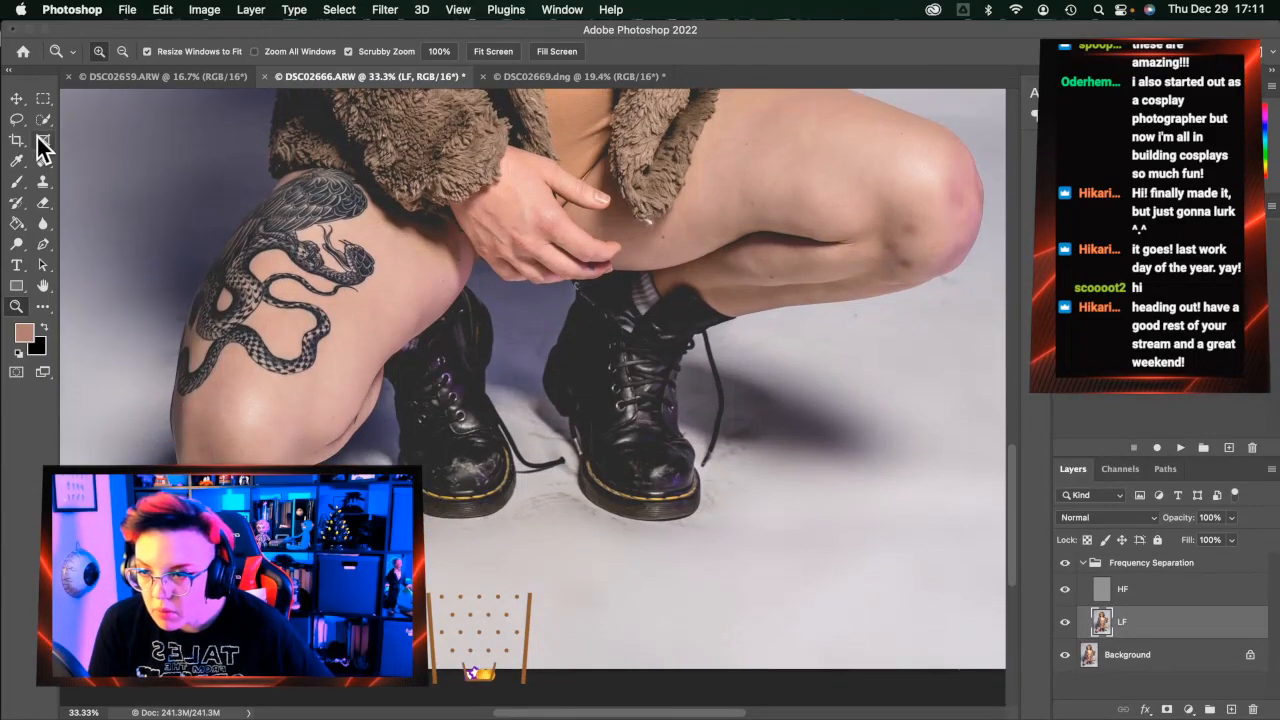
{"action": "left_click", "coordinate": [17, 120]}
{"action": "left_click_drag", "start_coordinate": [269, 281], "coordinate": [458, 395]}
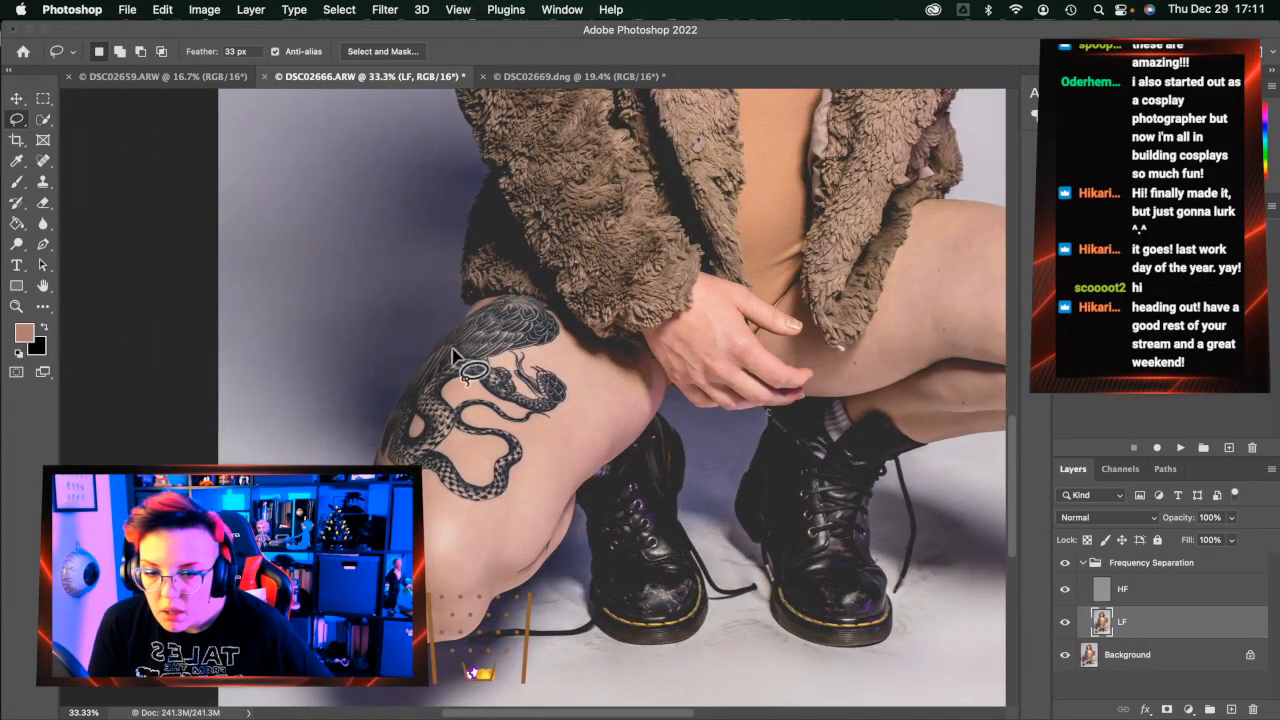
{"action": "left_click_drag", "start_coordinate": [673, 387], "coordinate": [474, 358]}
{"action": "mouse_move", "coordinate": [560, 375]}
{"action": "left_mouse_down"}
{"action": "mouse_move", "coordinate": [525, 473]}
{"action": "mouse_move", "coordinate": [567, 557]}
{"action": "mouse_move", "coordinate": [520, 541]}
{"action": "left_mouse_up"}
{"action": "mouse_move", "coordinate": [490, 491]}
{"action": "left_mouse_down"}
{"action": "mouse_move", "coordinate": [467, 351]}
{"action": "mouse_move", "coordinate": [501, 376]}
{"action": "mouse_move", "coordinate": [558, 374]}
{"action": "left_mouse_up"}
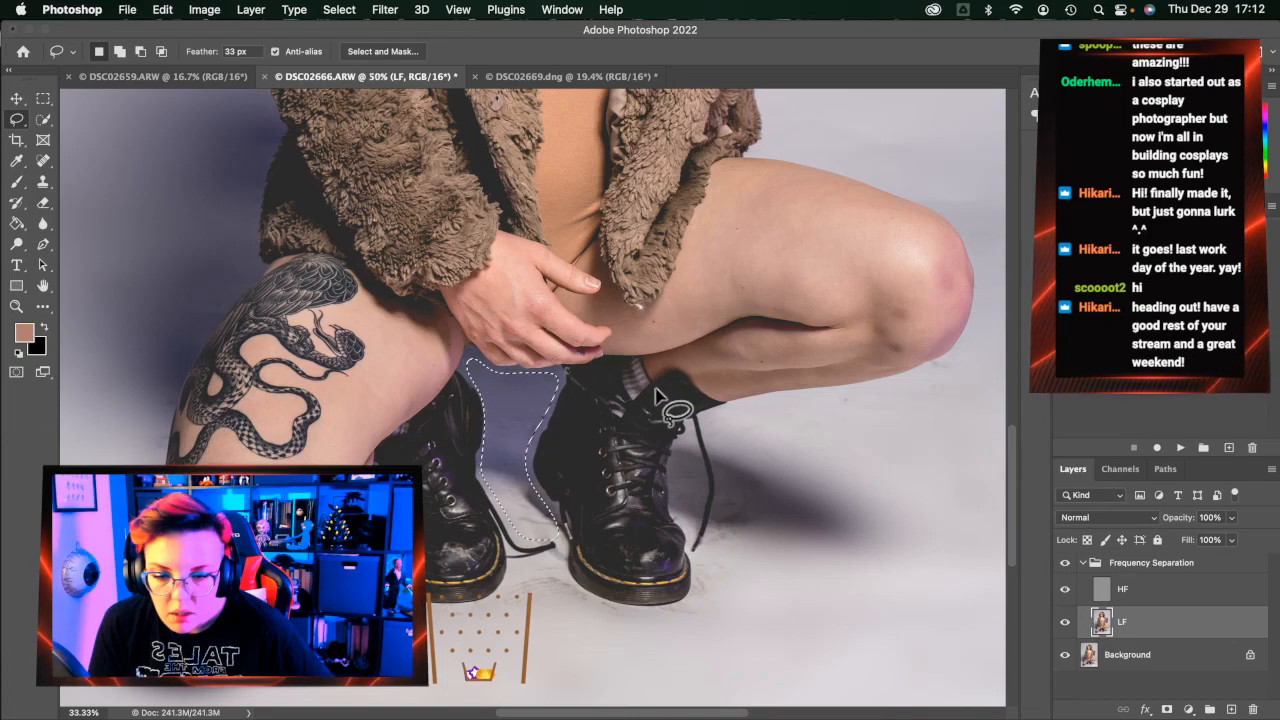
Apply a 50-pixel Gaussian Blur to the boot gap on LF and HF, then deselect
{"action": "key", "text": "super+alt+f"}
{"action": "key", "text": "Return"}
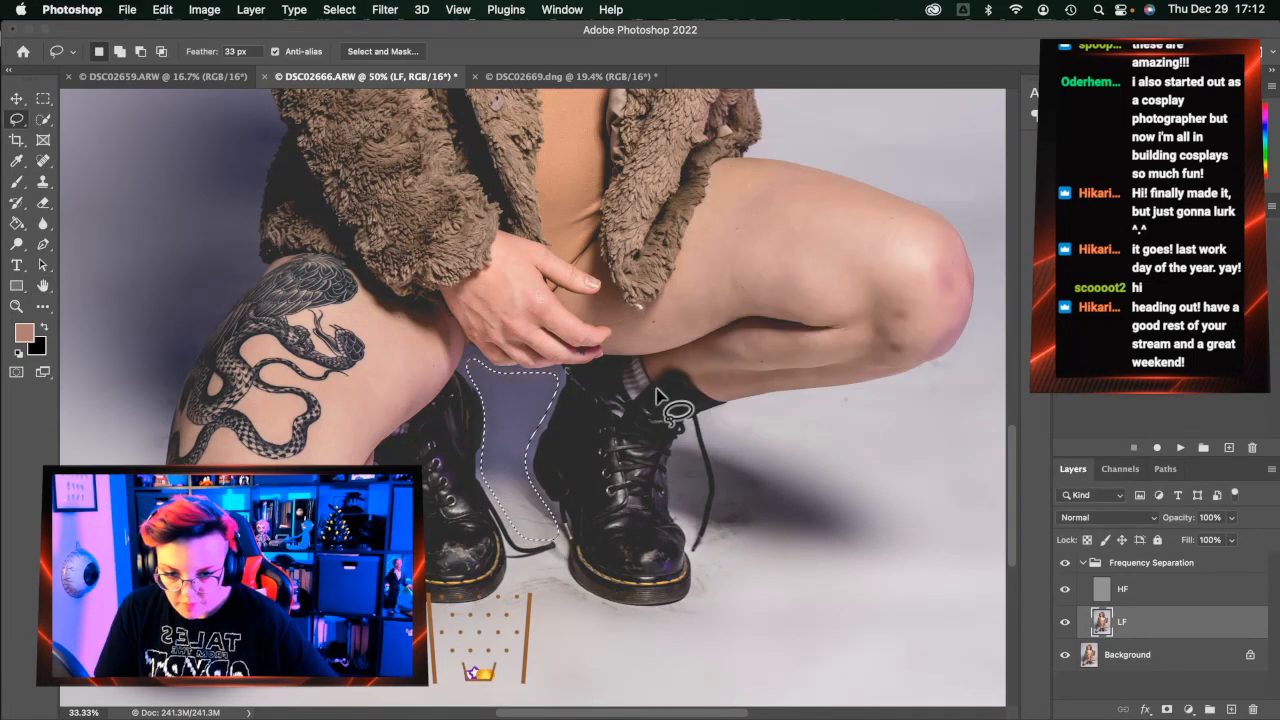
{"action": "left_click", "coordinate": [1207, 597]}
{"action": "key", "text": "super+alt+f"}
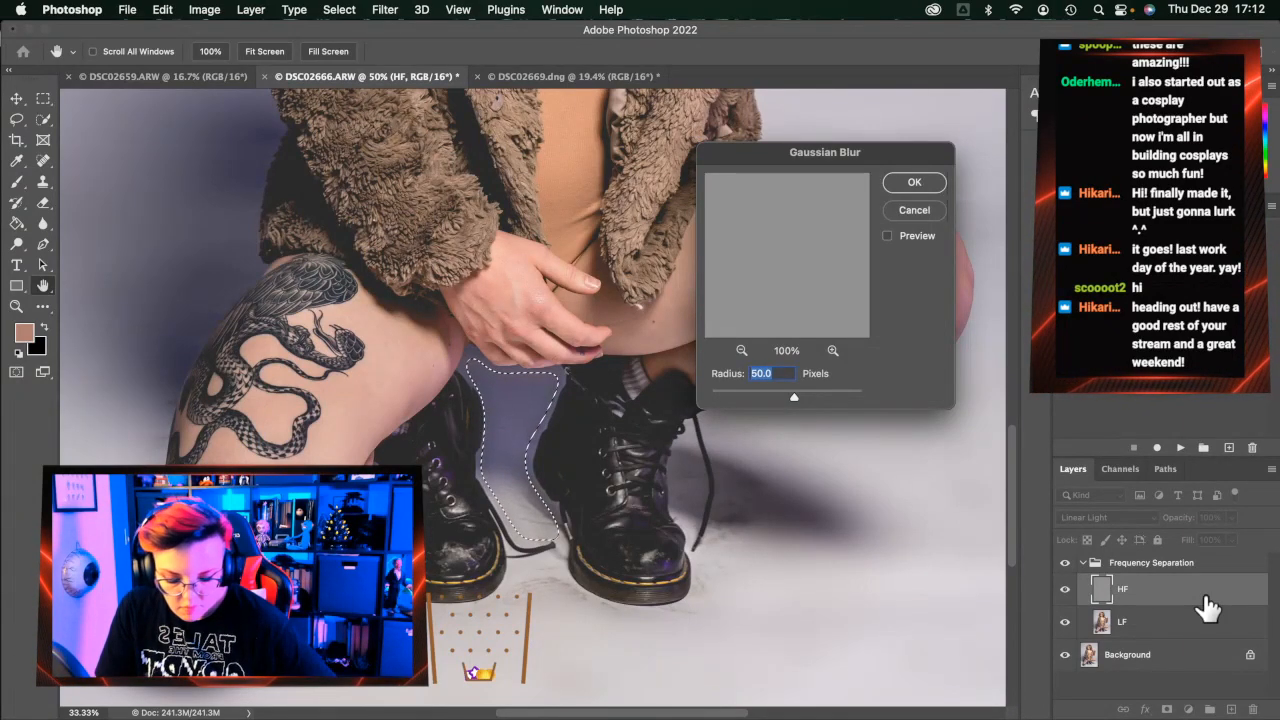
{"action": "key", "text": "Return"}
{"action": "scroll", "coordinate": [863, 665], "scroll_direction": "left", "scroll_amount": 2}
{"action": "key", "text": "super+d"}
{"action": "scroll", "coordinate": [783, 580], "scroll_direction": "right", "scroll_amount": 4}
{"action": "scroll", "coordinate": [563, 594], "scroll_direction": "down", "scroll_amount": 3}
{"action": "scroll", "coordinate": [563, 594], "scroll_direction": "right", "scroll_amount": 1}
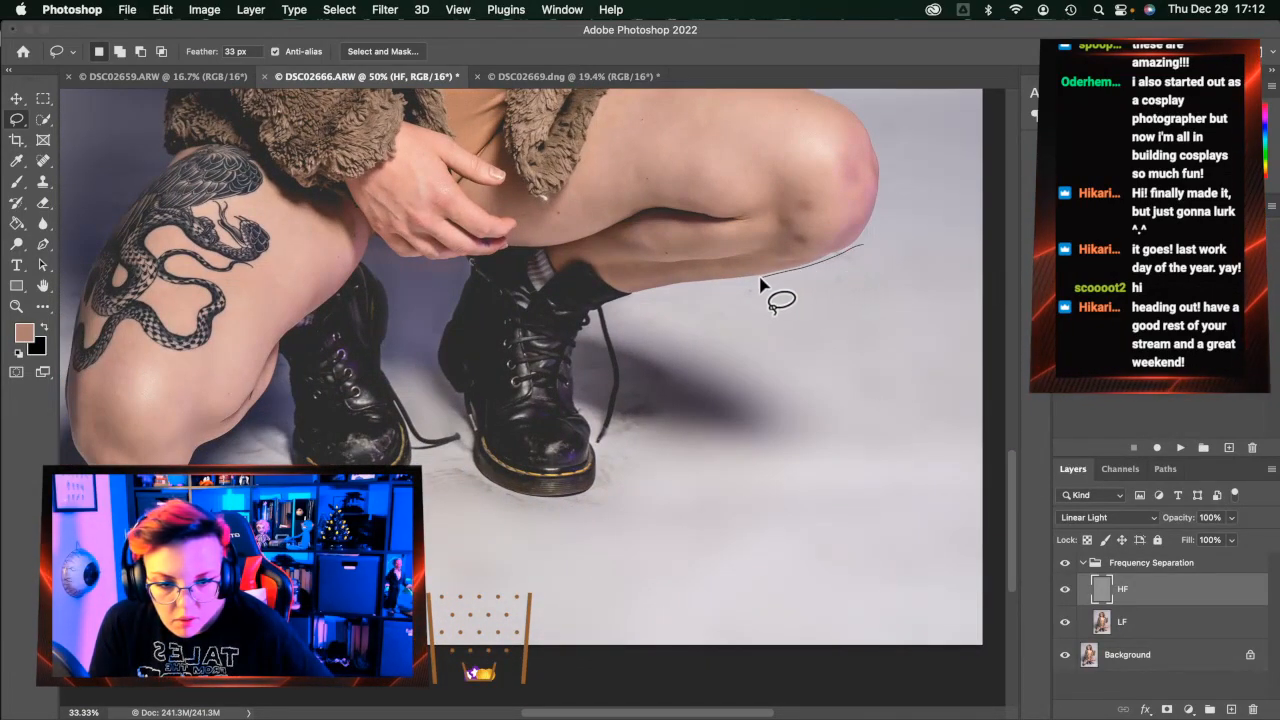
Lasso the floor right of the front boot, blur it 50 px on HF and LF, and deselect
{"action": "mouse_move", "coordinate": [715, 293]}
{"action": "left_mouse_down"}
{"action": "mouse_move", "coordinate": [611, 310]}
{"action": "mouse_move", "coordinate": [621, 417]}
{"action": "mouse_move", "coordinate": [586, 517]}
{"action": "mouse_move", "coordinate": [549, 510]}
{"action": "left_mouse_up"}
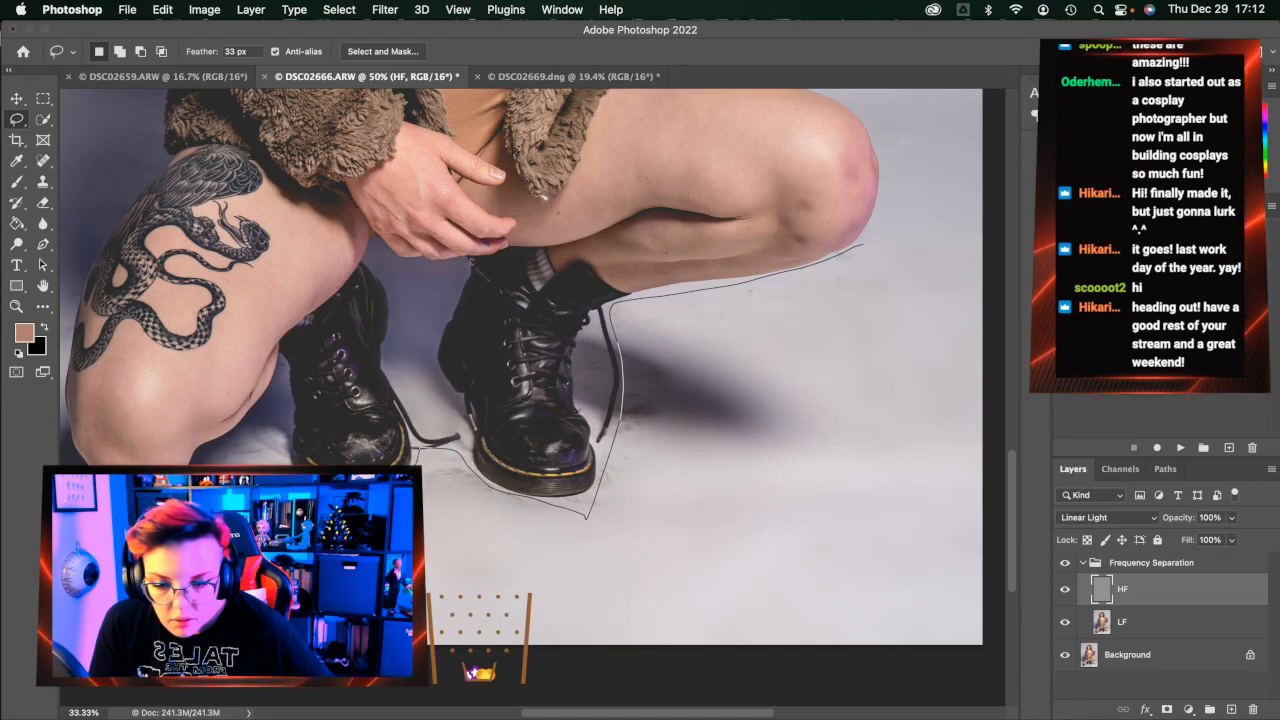
{"action": "left_click_drag", "start_coordinate": [559, 616], "coordinate": [737, 646]}
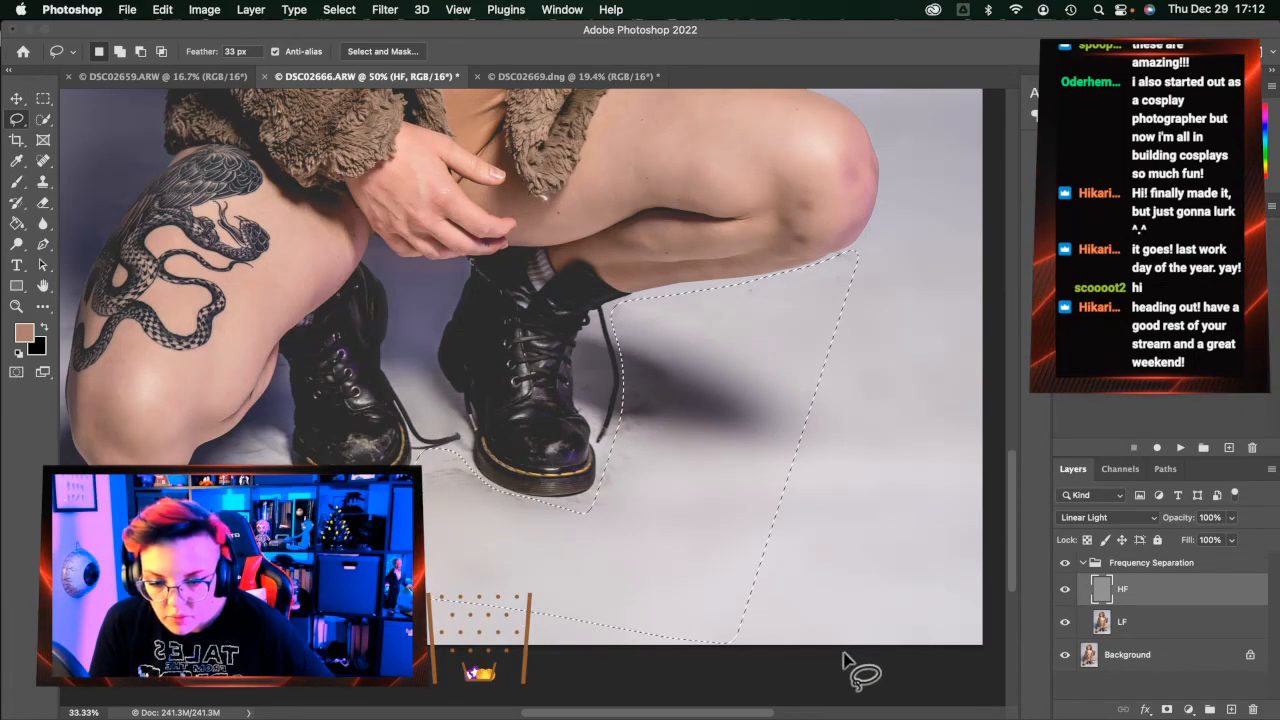
{"action": "key", "text": "ctrl+super+f"}
{"action": "key", "text": "Escape"}
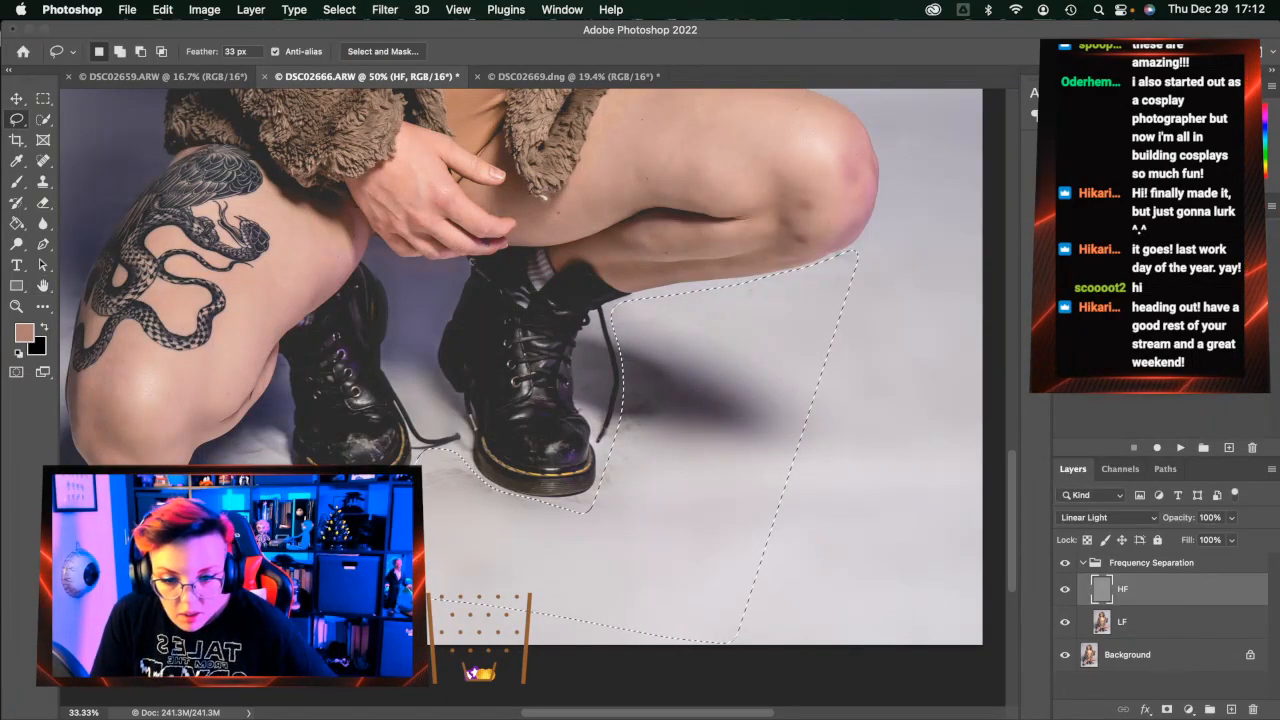
{"action": "left_click", "coordinate": [1135, 621]}
{"action": "key", "text": "ctrl+alt+super+f"}
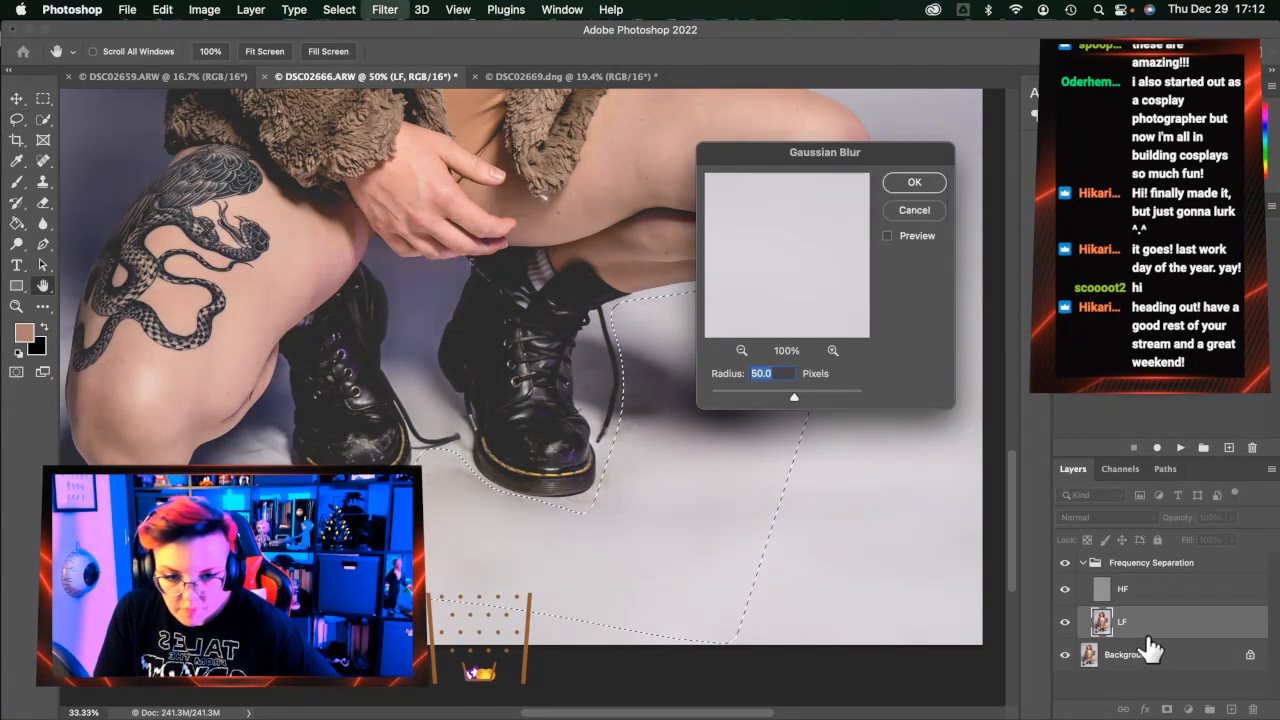
{"action": "key", "text": "Return"}
{"action": "key", "text": "ctrl+d"}
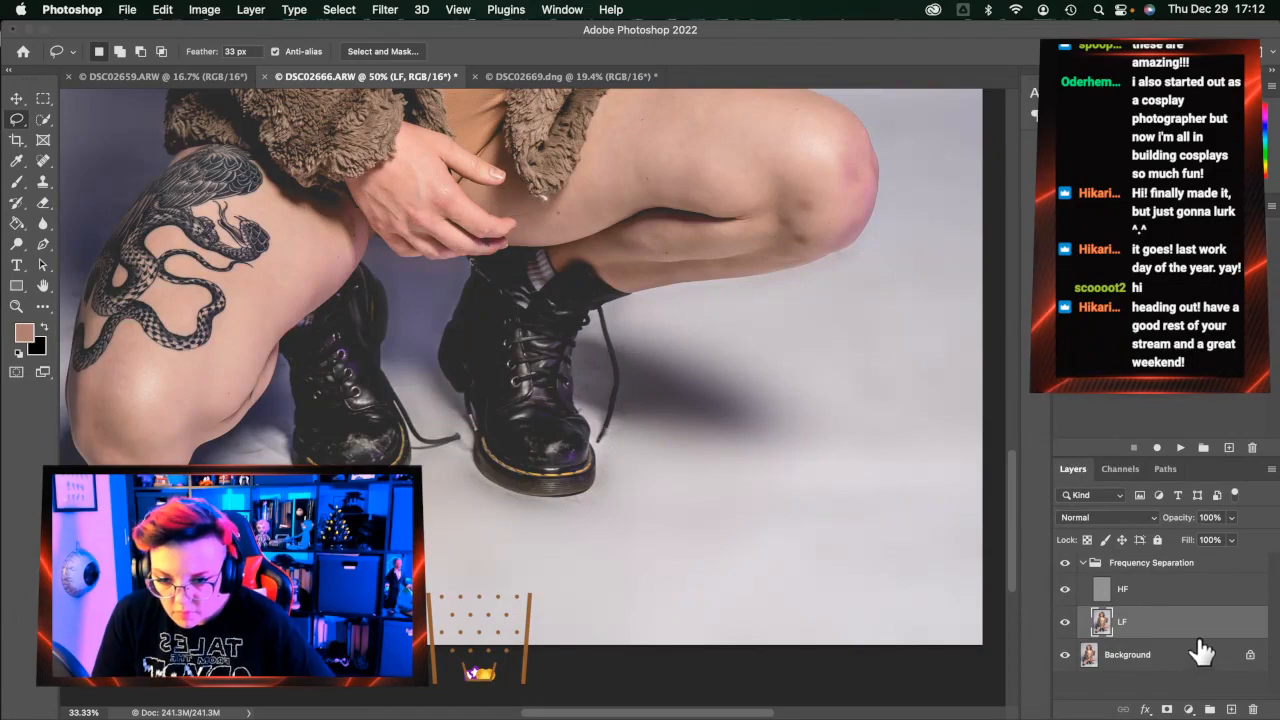
{"action": "left_click", "coordinate": [43, 202]}
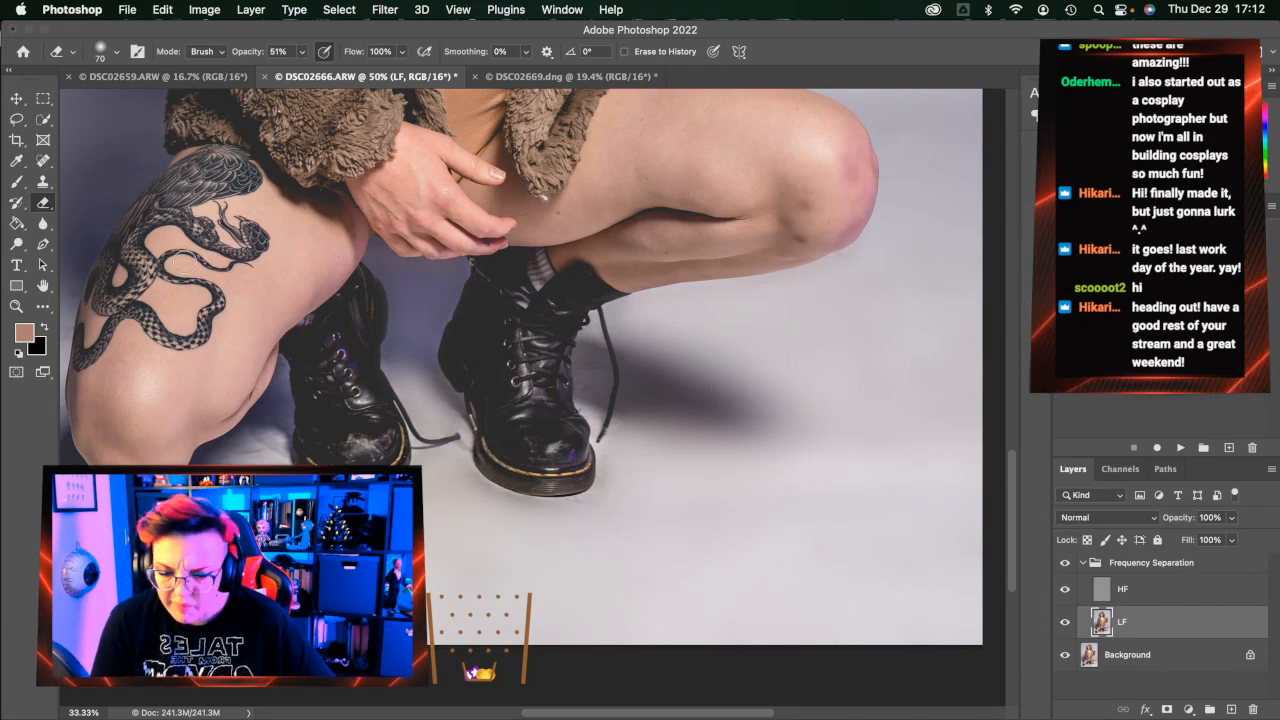
On the LF layer, spot-heal the floor marks under the front boot's heel
{"action": "left_click", "coordinate": [43, 160]}
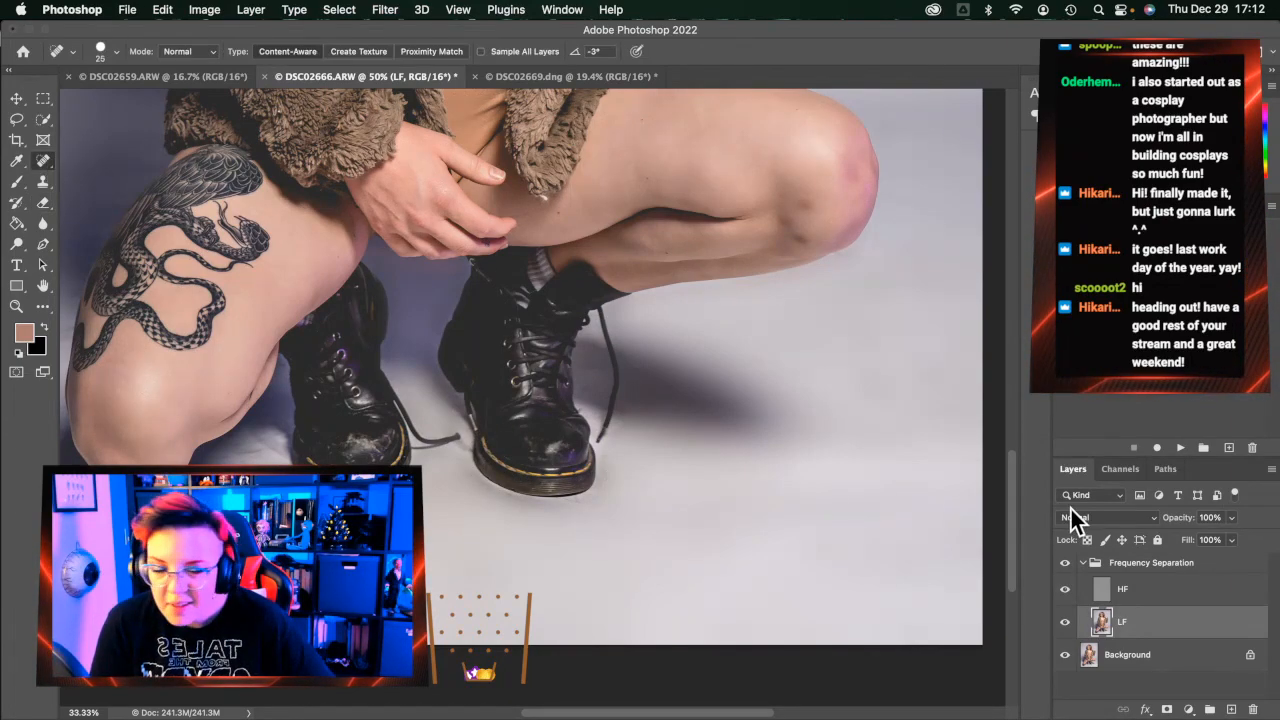
{"action": "left_click", "coordinate": [1186, 596]}
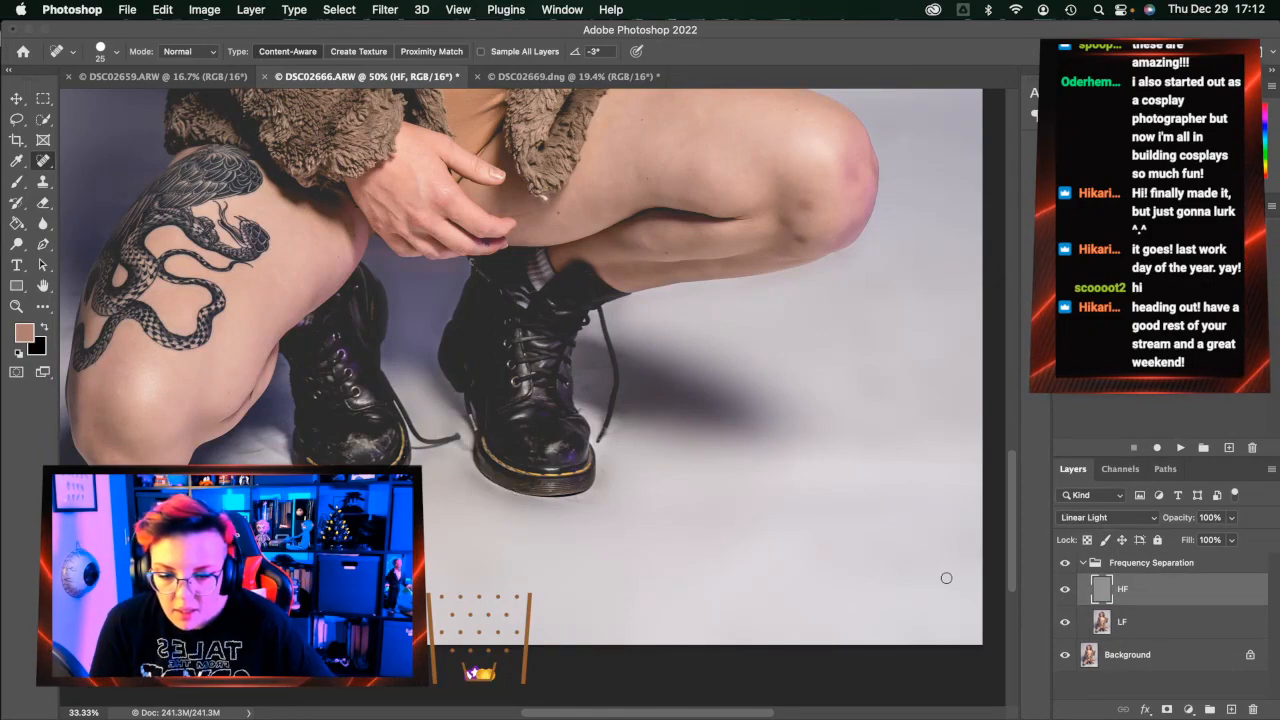
{"action": "left_click", "coordinate": [1220, 624]}
{"action": "left_click_drag", "start_coordinate": [590, 502], "coordinate": [563, 500]}
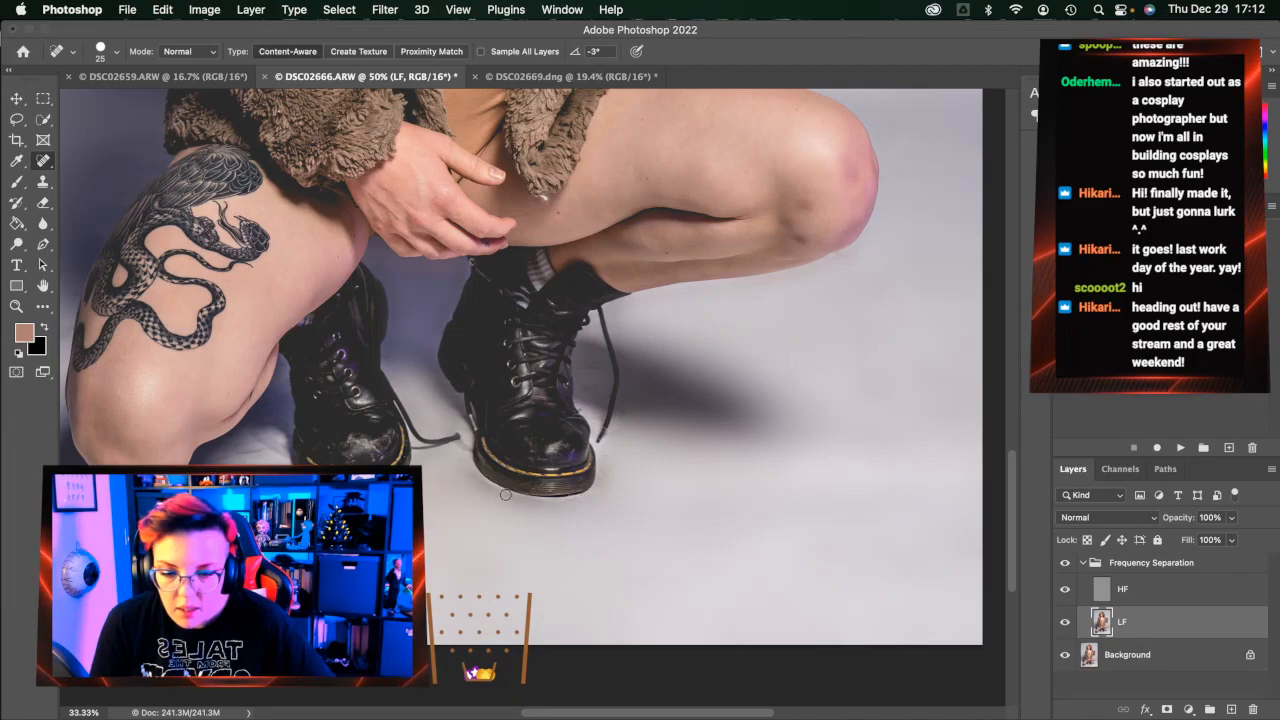
{"action": "left_click_drag", "start_coordinate": [518, 494], "coordinate": [492, 489]}
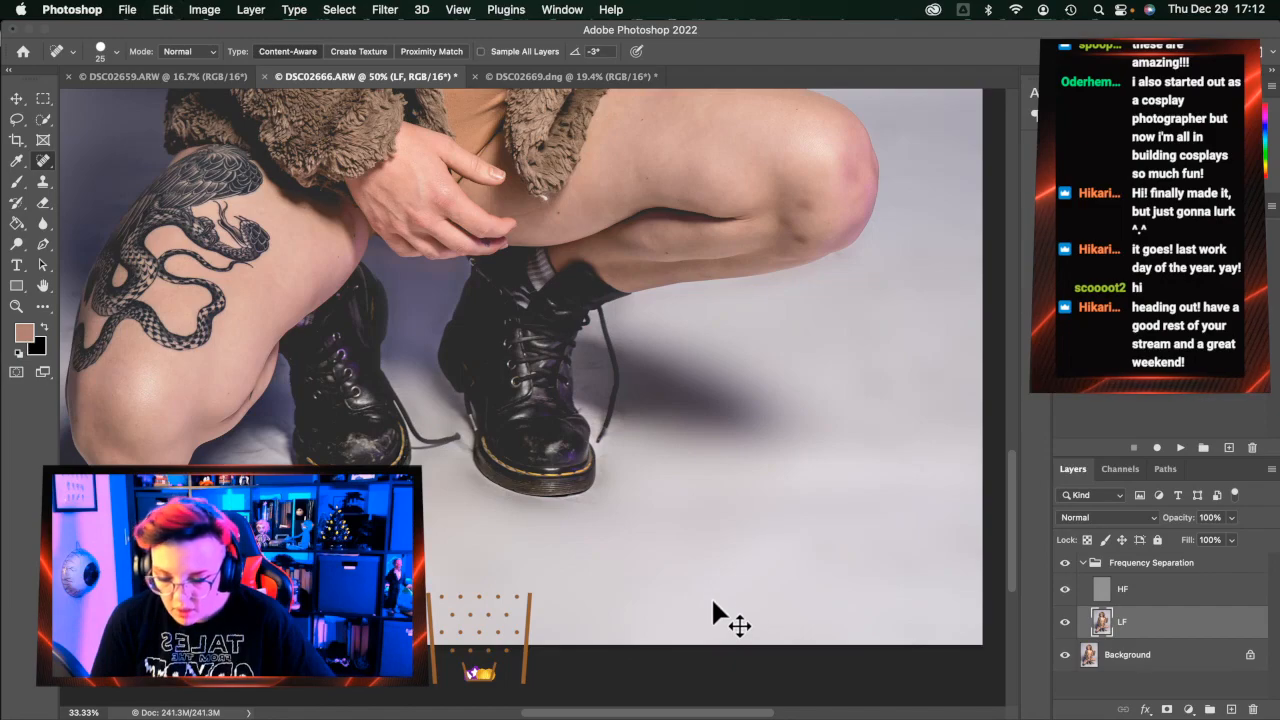
Spot-heal the floor texture under and beside the heel on the HF layer
{"action": "left_click", "coordinate": [1182, 590]}
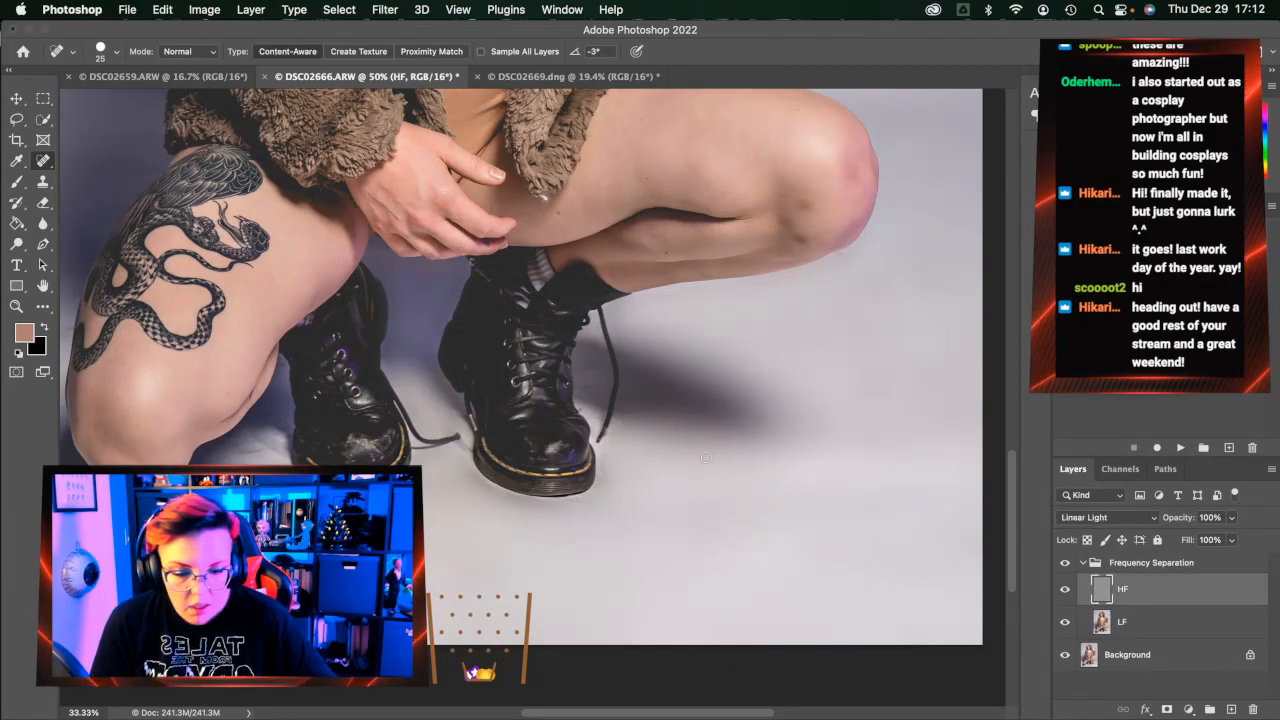
{"action": "left_click_drag", "start_coordinate": [494, 486], "coordinate": [466, 475]}
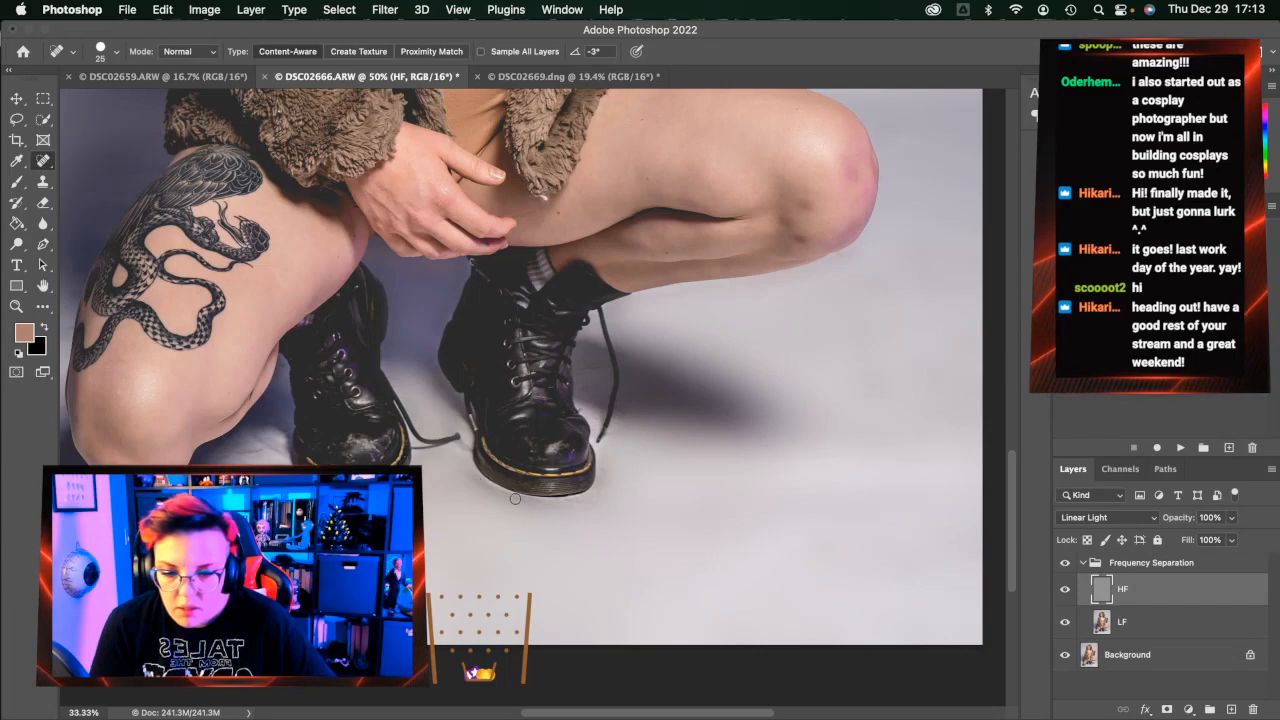
{"action": "left_click_drag", "start_coordinate": [583, 504], "coordinate": [550, 501]}
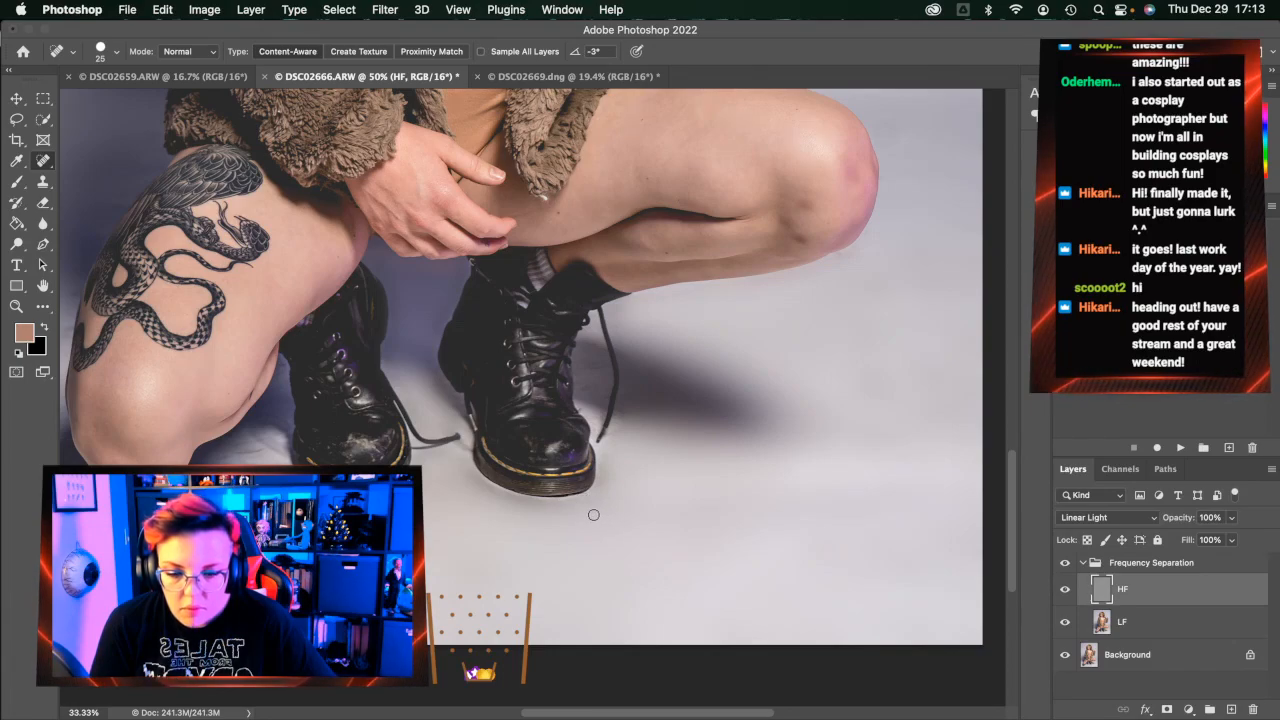
{"action": "left_click_drag", "start_coordinate": [601, 483], "coordinate": [602, 480]}
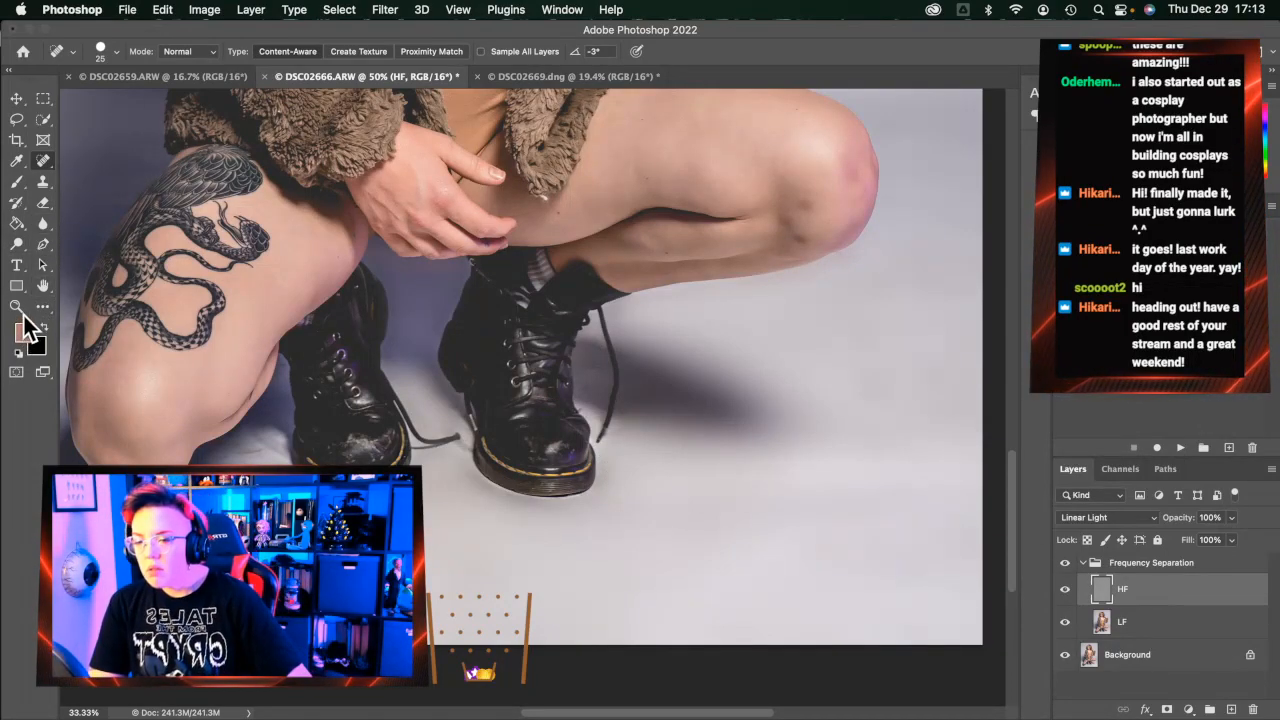
{"action": "left_click", "coordinate": [20, 306]}
Zoom to 100% on the boots and spot-heal a floor mark beside the boot
{"action": "left_click", "coordinate": [637, 496]}
{"action": "left_click", "coordinate": [637, 496]}
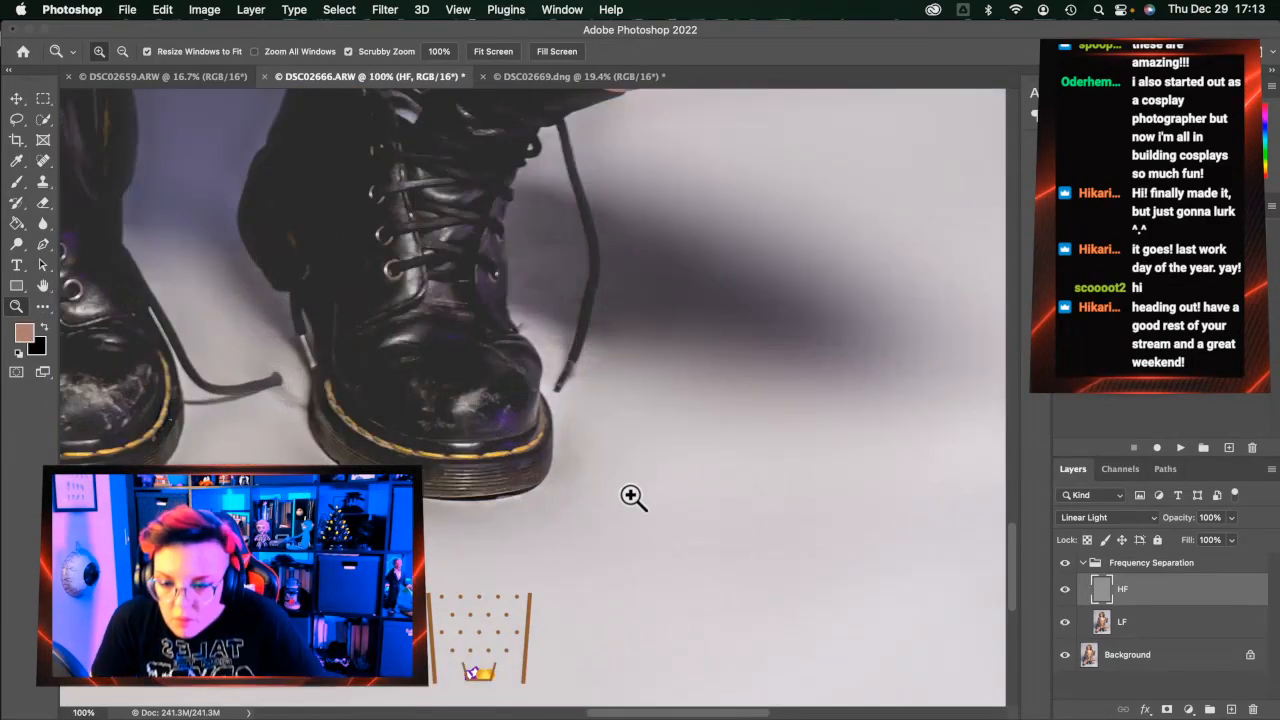
{"action": "scroll", "coordinate": [631, 497], "scroll_direction": "left", "scroll_amount": 5}
{"action": "left_click", "coordinate": [43, 160]}
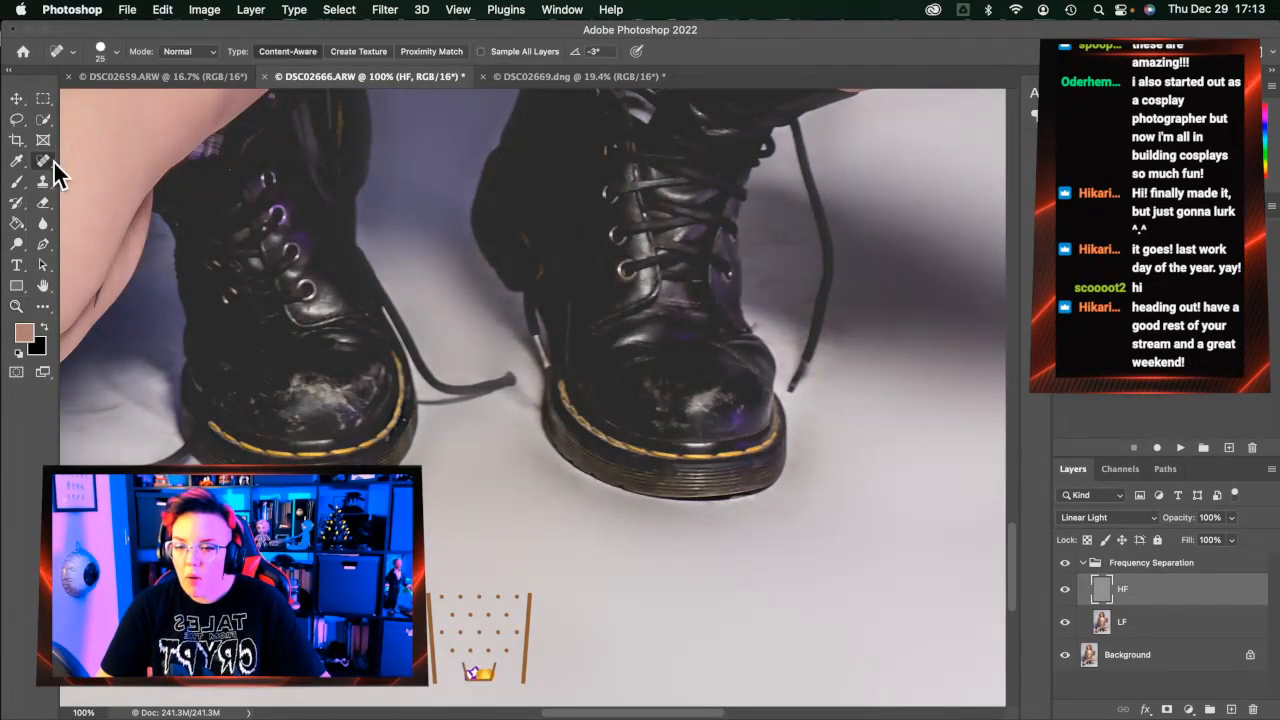
{"action": "mouse_move", "coordinate": [715, 398]}
{"action": "left_mouse_down"}
{"action": "mouse_move", "coordinate": [690, 405]}
{"action": "mouse_move", "coordinate": [727, 385]}
{"action": "mouse_move", "coordinate": [740, 393]}
{"action": "left_mouse_up"}
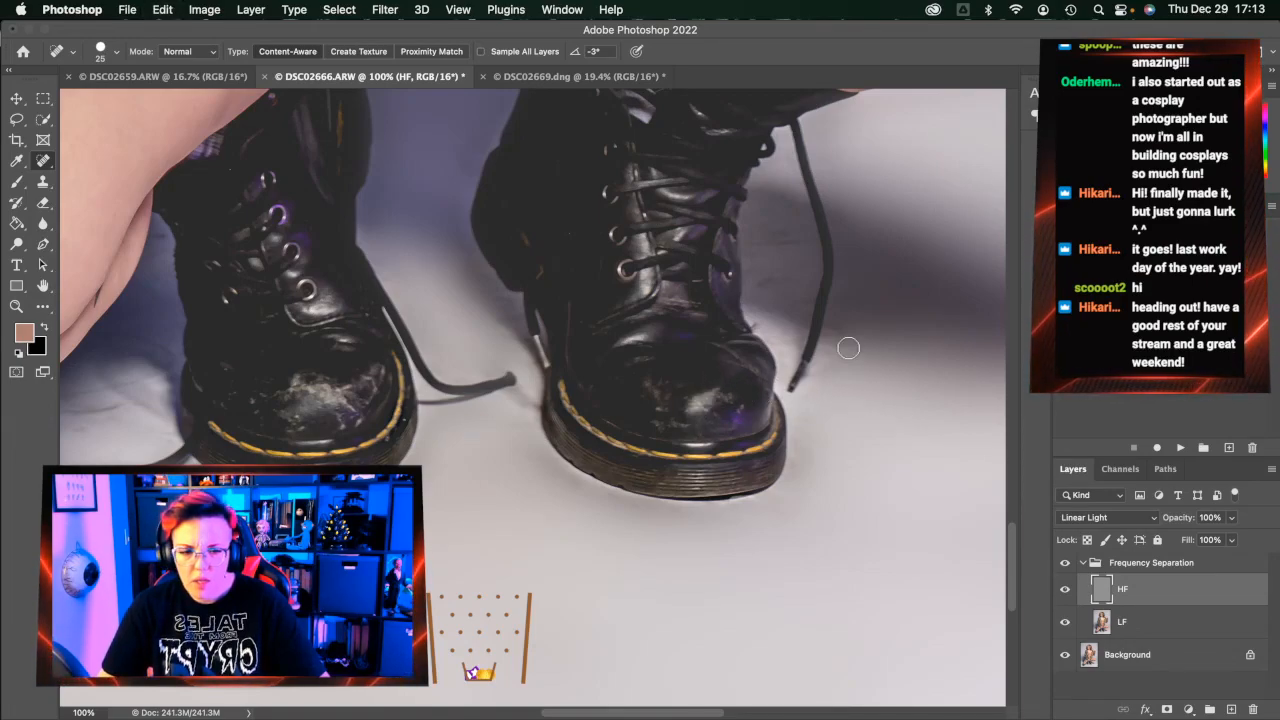
{"action": "scroll", "coordinate": [810, 163], "scroll_direction": "up", "scroll_amount": 1}
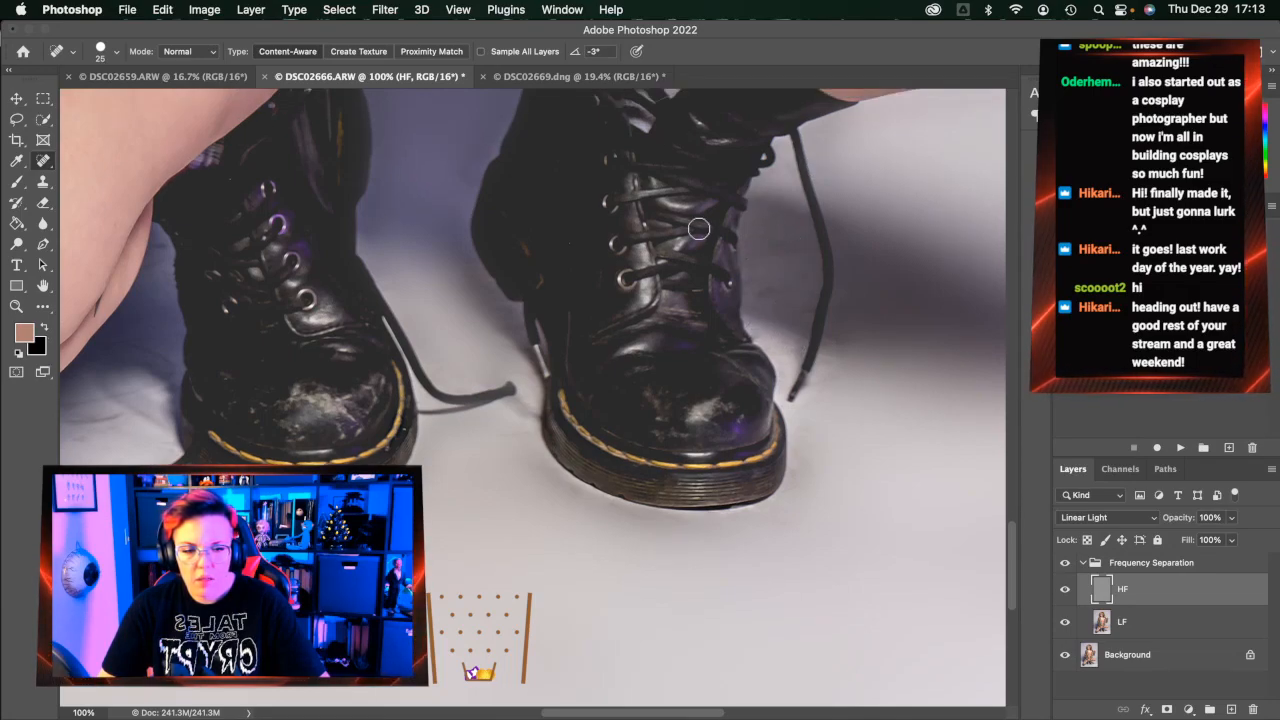
Lasso the shadow beside the shoelace and blur it 50 px on HF and LF
{"action": "left_click", "coordinate": [17, 120]}
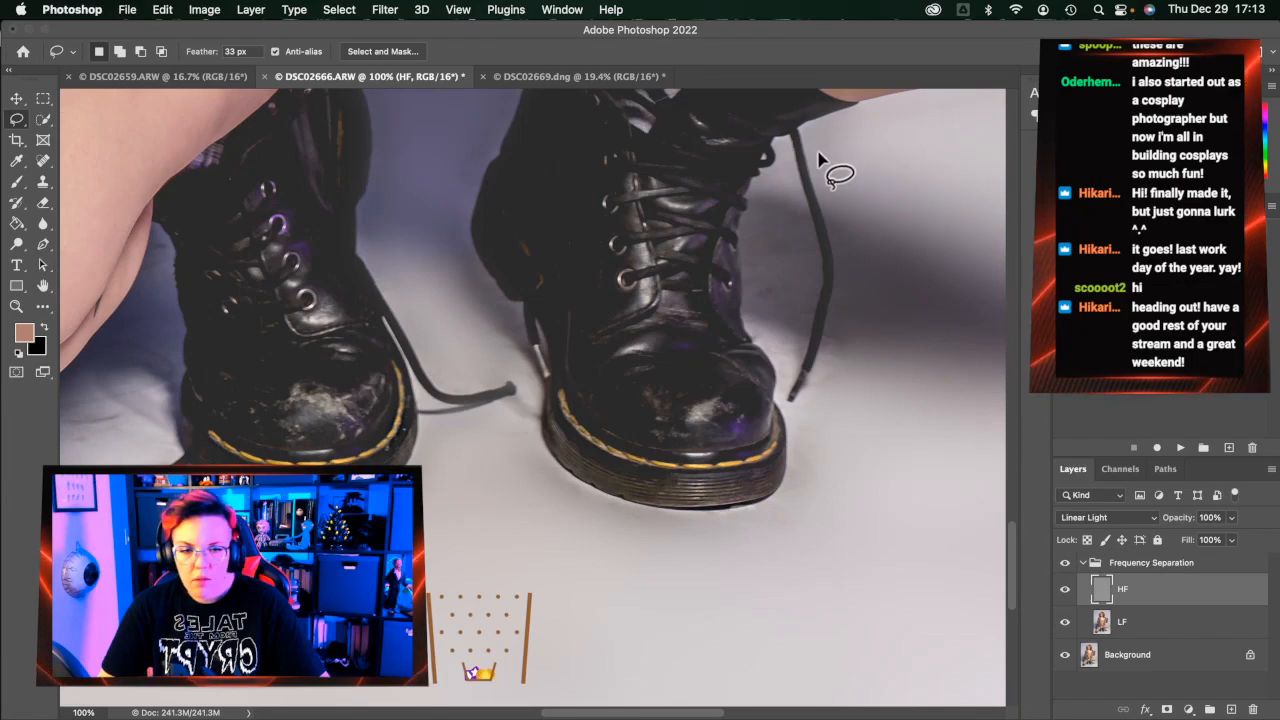
{"action": "mouse_move", "coordinate": [790, 140]}
{"action": "left_mouse_down"}
{"action": "mouse_move", "coordinate": [814, 289]}
{"action": "mouse_move", "coordinate": [790, 400]}
{"action": "mouse_move", "coordinate": [743, 240]}
{"action": "mouse_move", "coordinate": [791, 144]}
{"action": "left_mouse_up"}
{"action": "key", "text": "super+alt+f"}
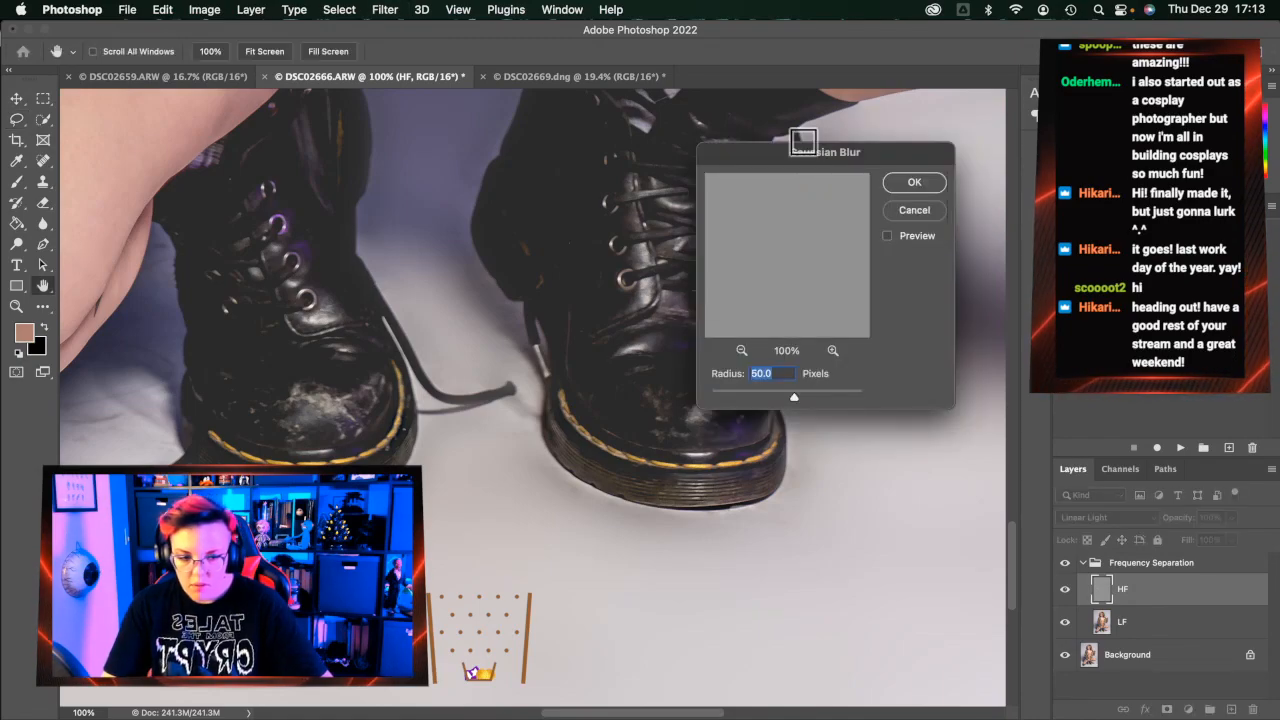
{"action": "key", "text": "Return"}
{"action": "left_click", "coordinate": [1178, 630]}
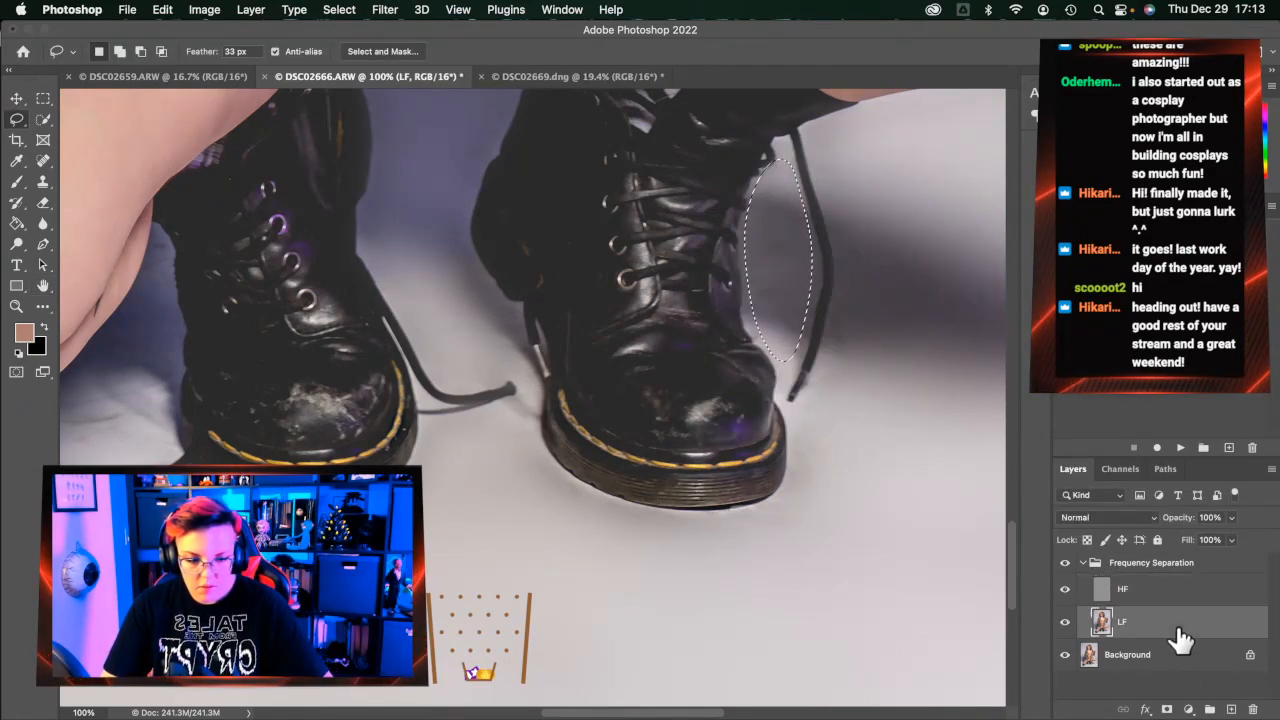
{"action": "key", "text": "super+alt+f"}
{"action": "key", "text": "Return"}
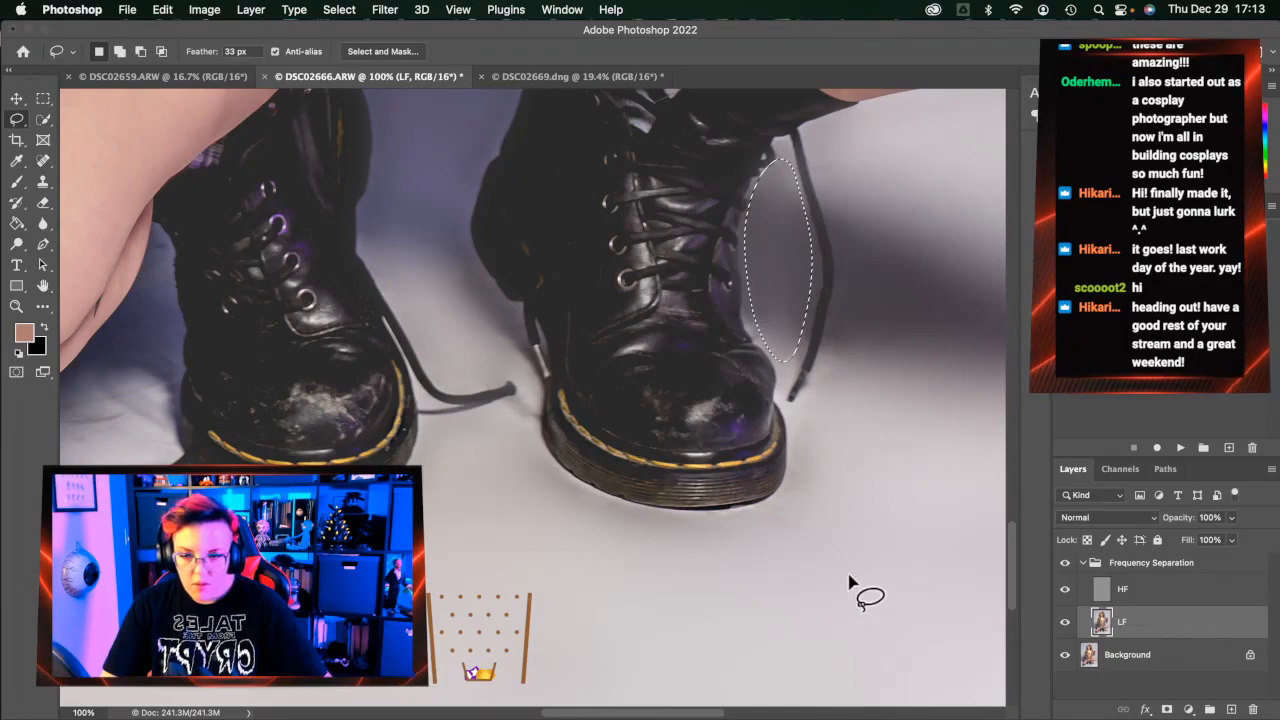
{"action": "scroll", "coordinate": [808, 522], "scroll_direction": "left", "scroll_amount": 3}
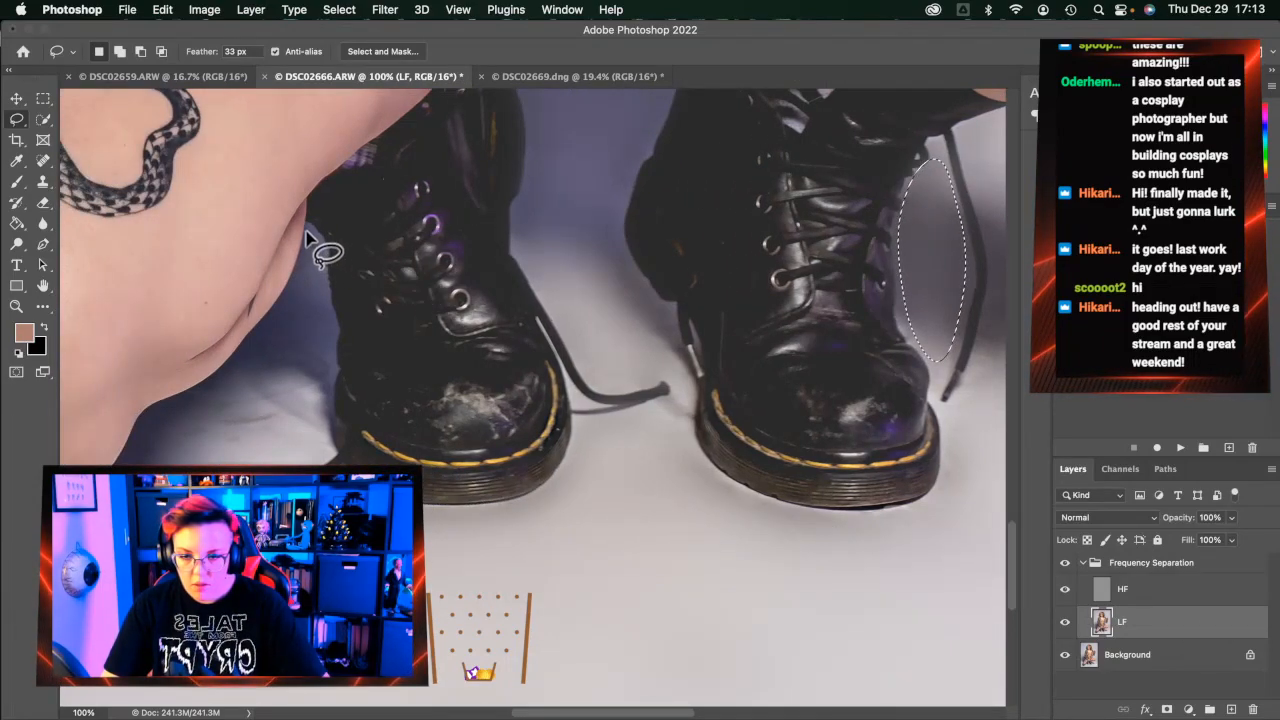
Lasso the shadowed edge along the inner leg, blur it on LF and HF, and deselect
{"action": "mouse_move", "coordinate": [307, 226]}
{"action": "left_mouse_down"}
{"action": "mouse_move", "coordinate": [328, 285]}
{"action": "mouse_move", "coordinate": [322, 455]}
{"action": "mouse_move", "coordinate": [157, 434]}
{"action": "mouse_move", "coordinate": [214, 400]}
{"action": "mouse_move", "coordinate": [300, 305]}
{"action": "left_mouse_up"}
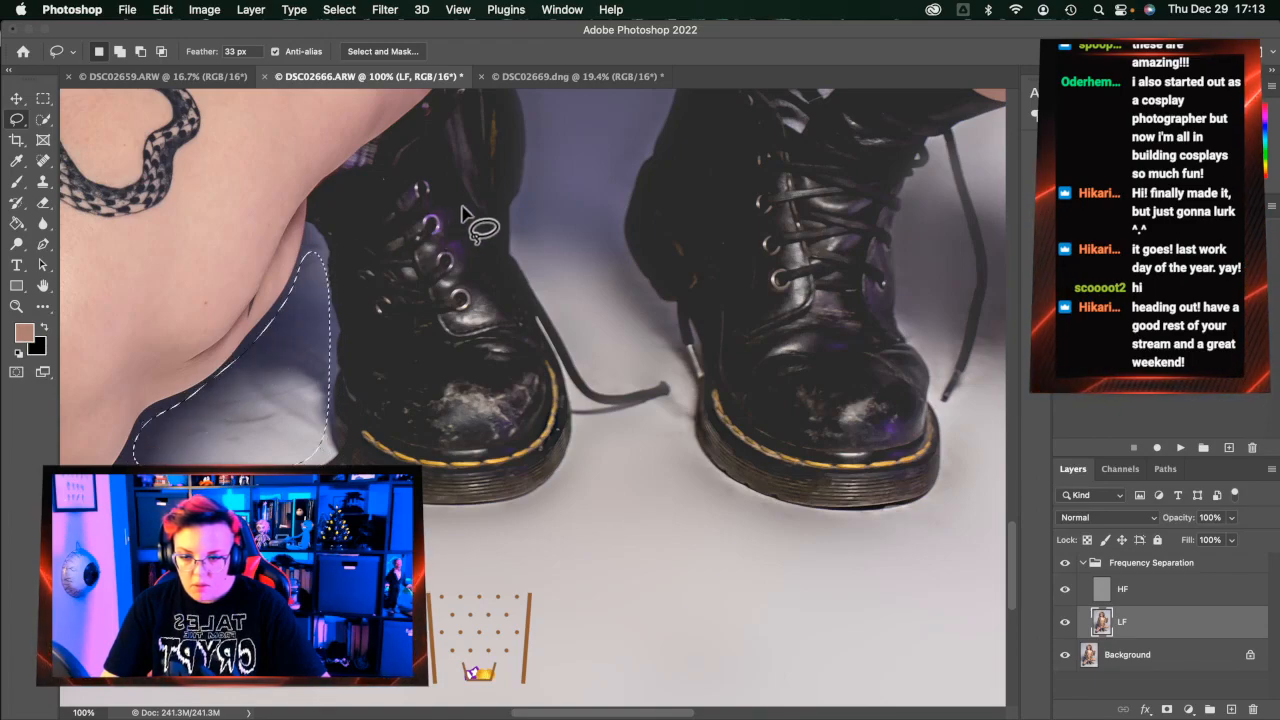
{"action": "key", "text": "super+alt+f"}
{"action": "key", "text": "Return"}
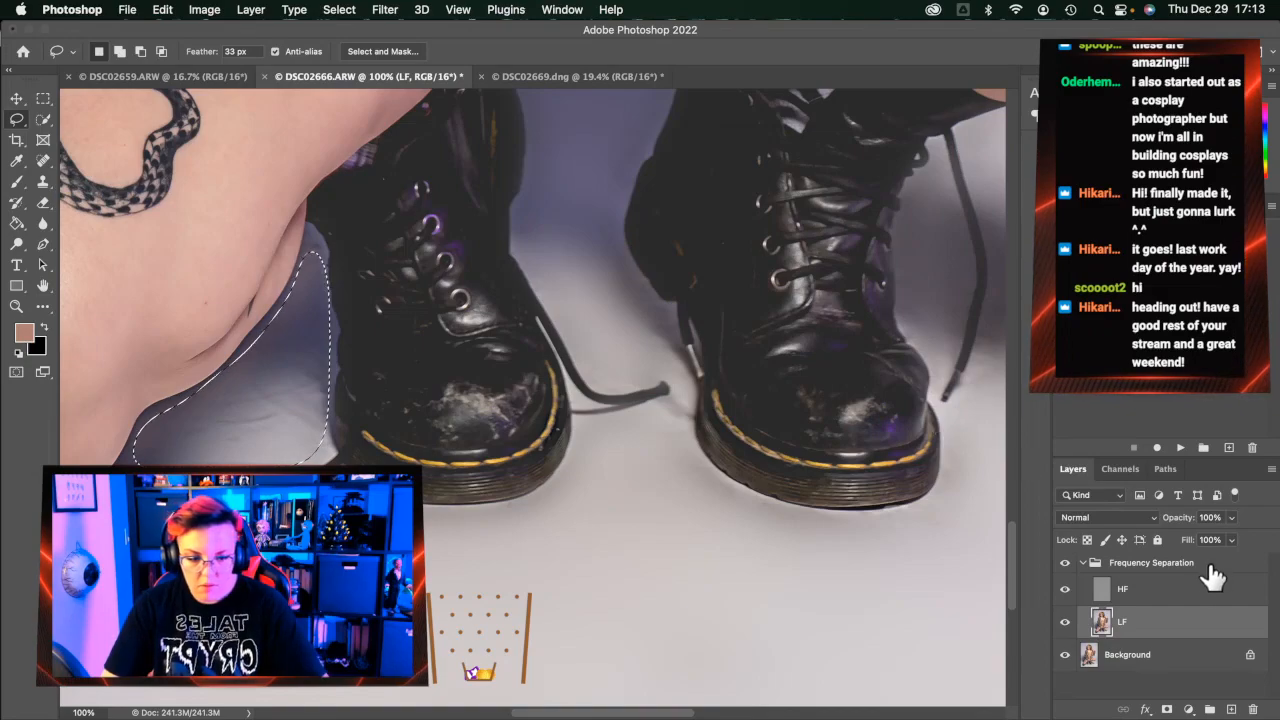
{"action": "left_click", "coordinate": [1185, 600]}
{"action": "key", "text": "super+alt+f"}
{"action": "key", "text": "Escape"}
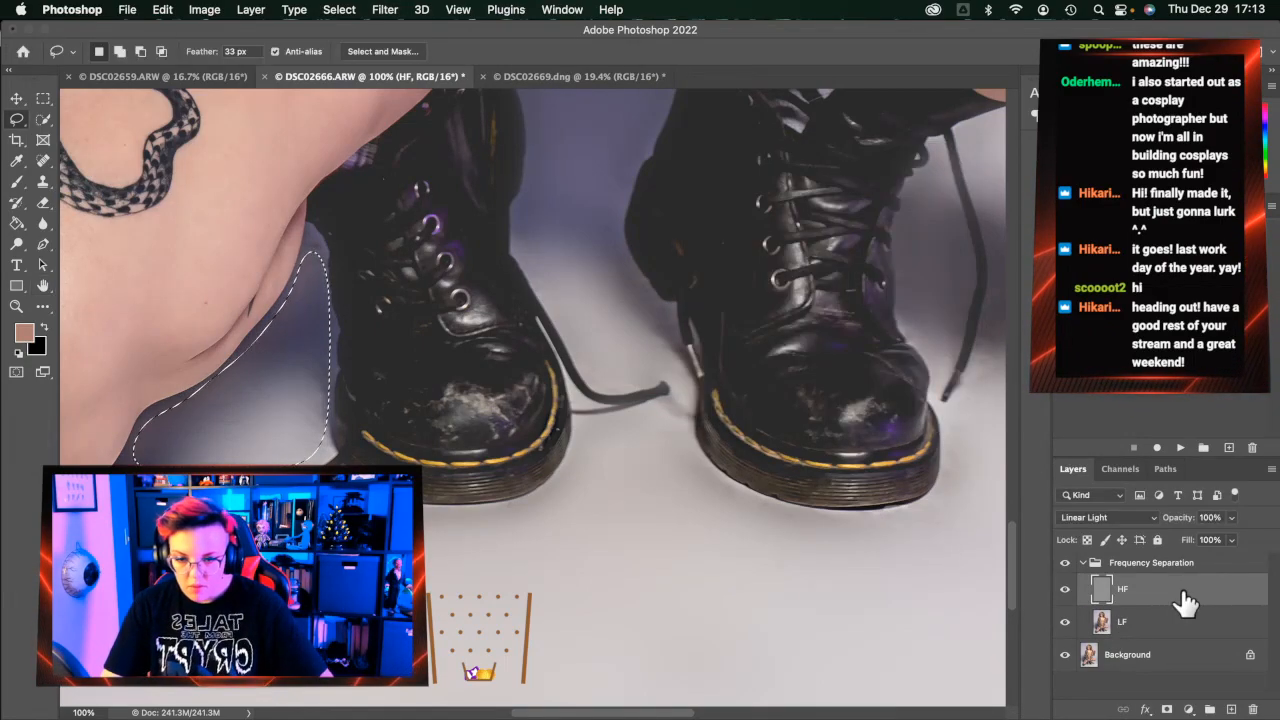
{"action": "key", "text": "super+d"}
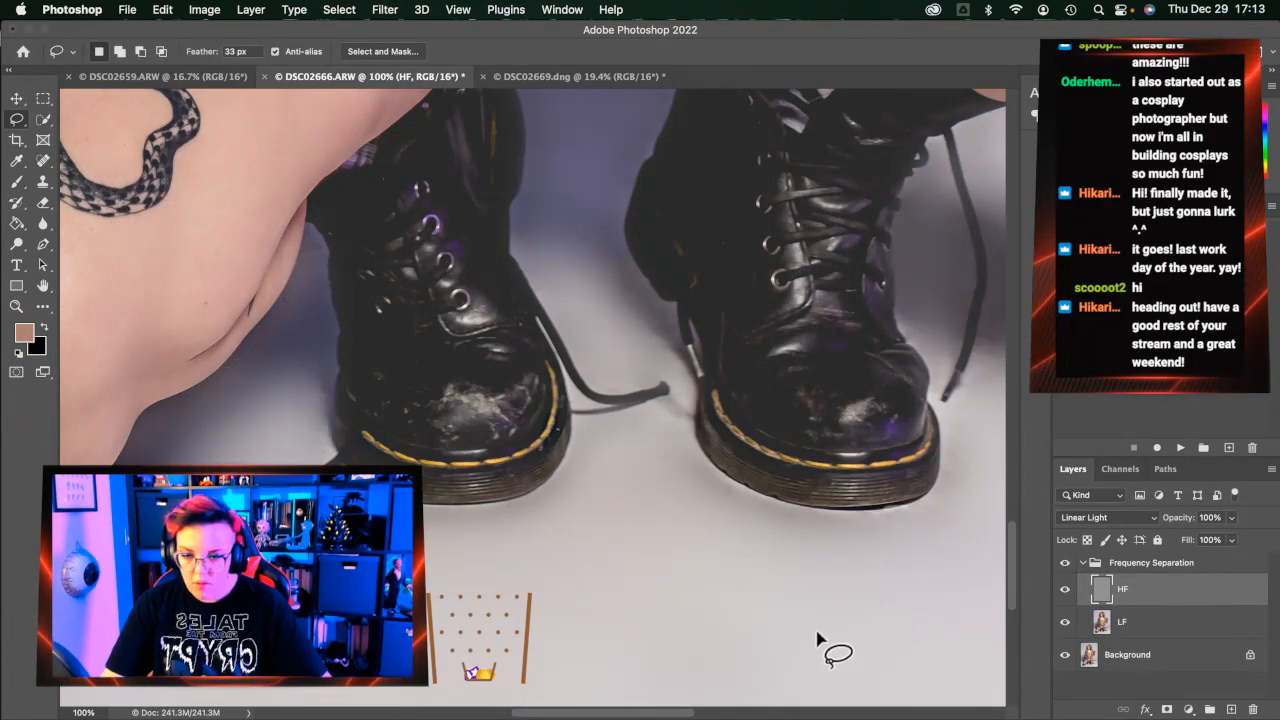
{"action": "left_click", "coordinate": [44, 162]}
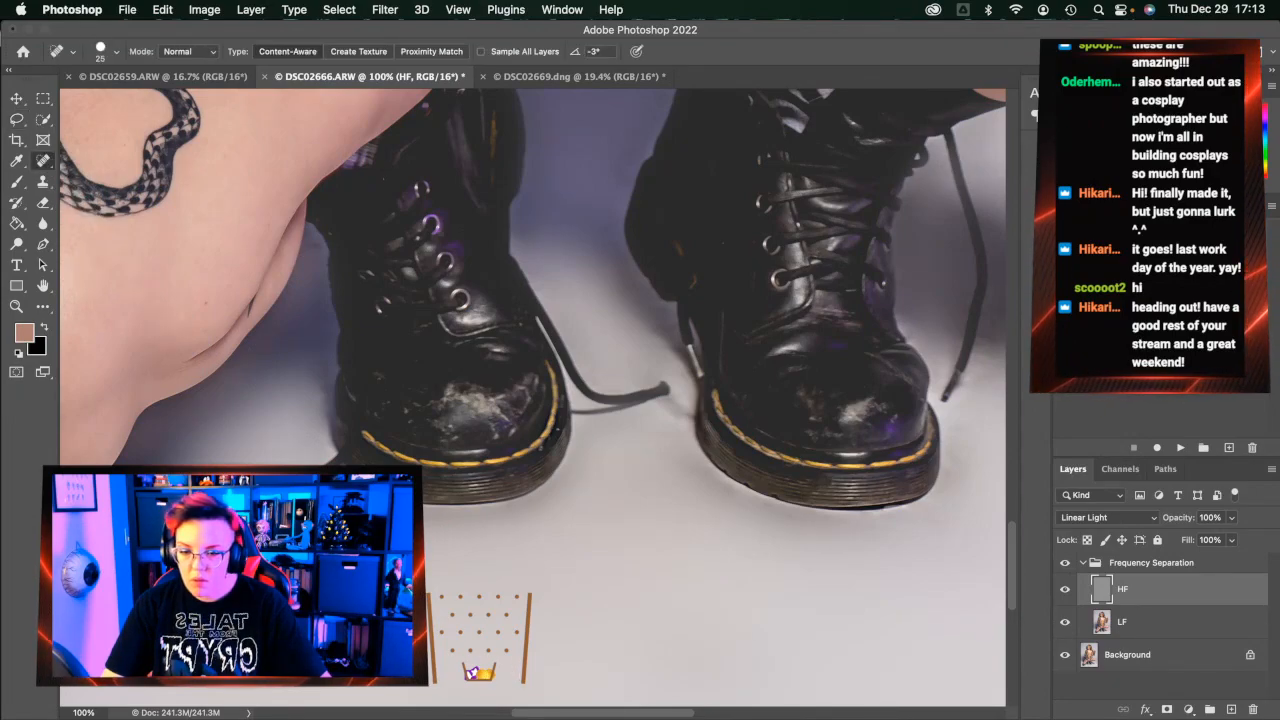
{"action": "scroll", "coordinate": [533, 320], "scroll_direction": "left", "scroll_amount": 5}
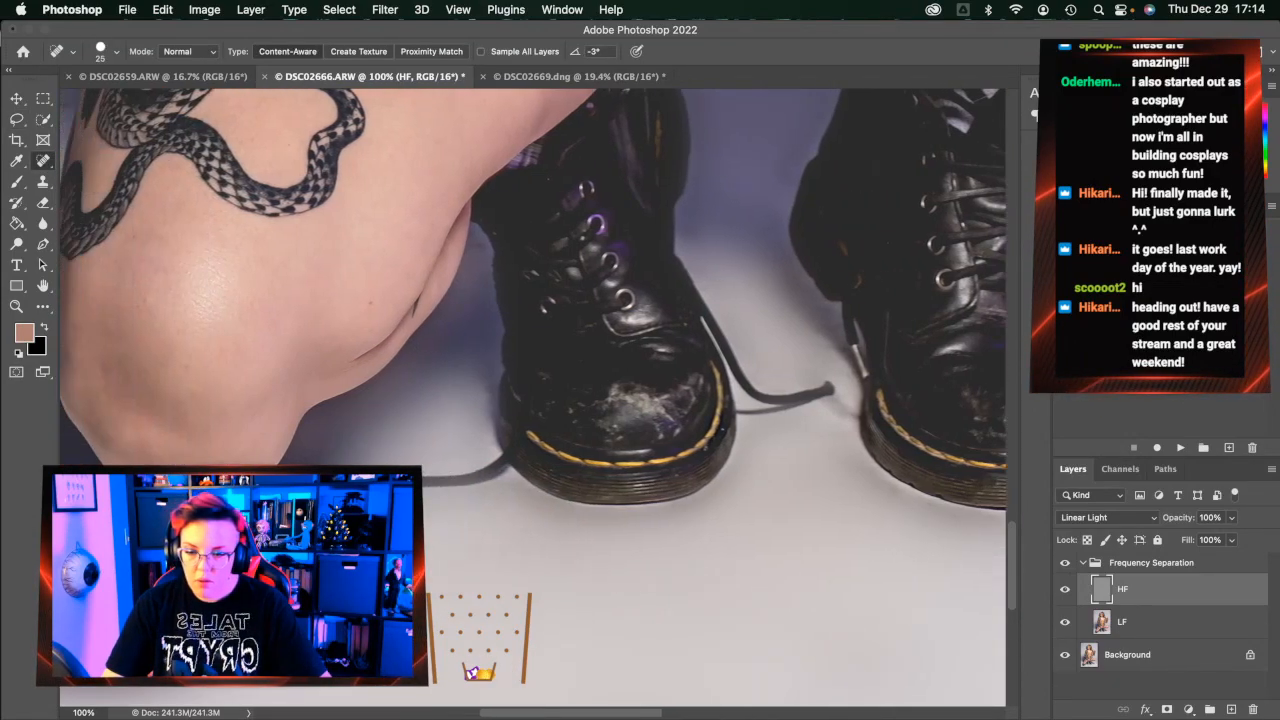
{"action": "scroll", "coordinate": [533, 400], "scroll_direction": "left", "scroll_amount": 8}
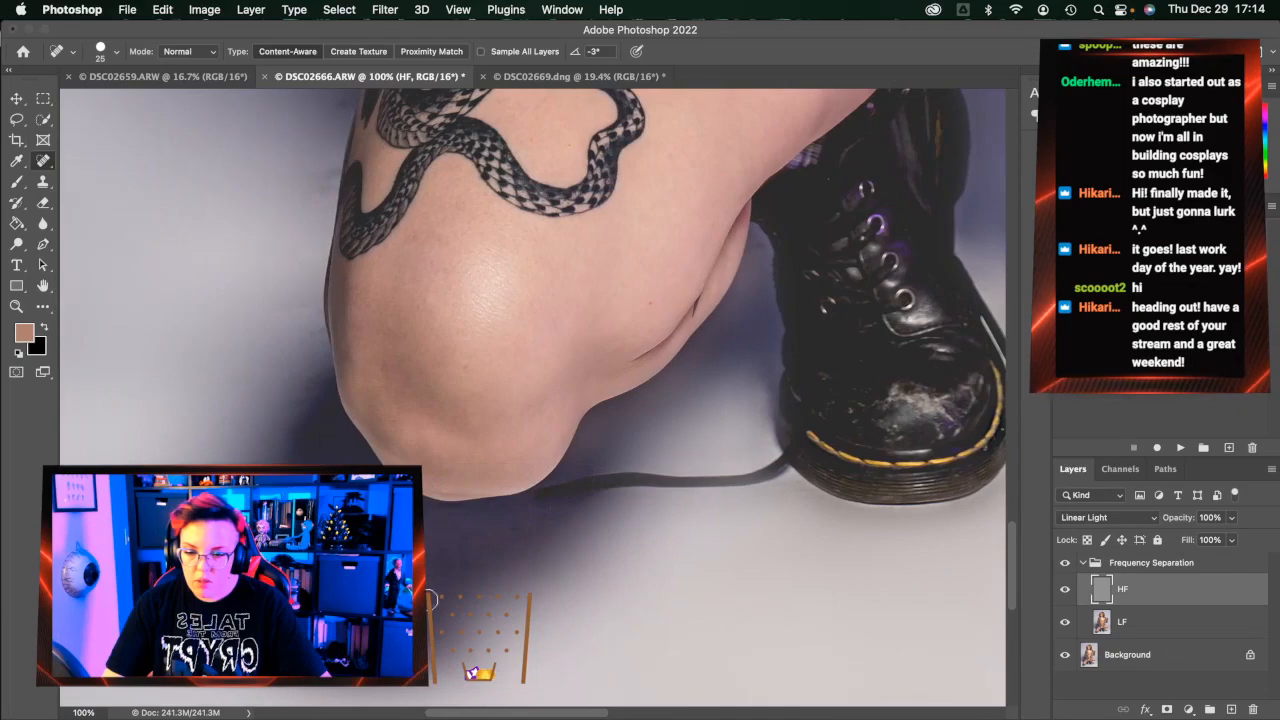
Lasso the shadow along the knee's left edge and reapply Gaussian Blur on the HF and LF layers
{"action": "left_click", "coordinate": [18, 119]}
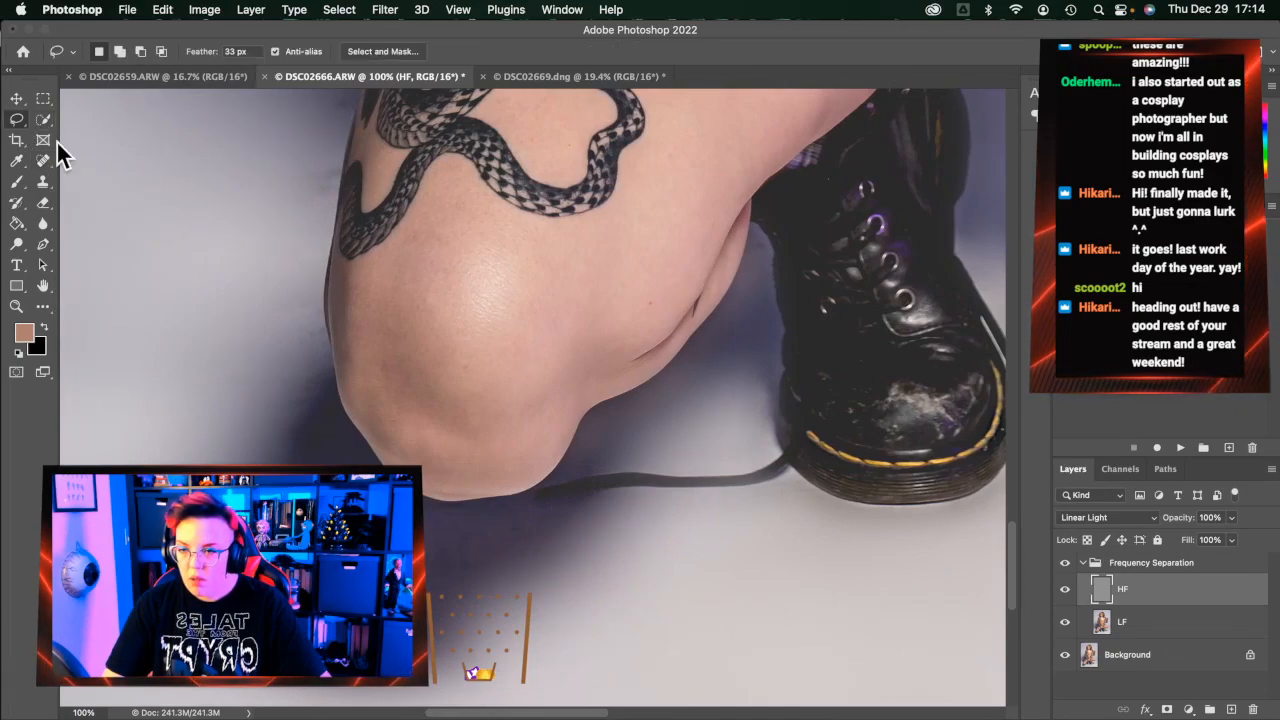
{"action": "mouse_move", "coordinate": [356, 98]}
{"action": "left_mouse_down"}
{"action": "mouse_move", "coordinate": [320, 312]}
{"action": "mouse_move", "coordinate": [337, 421]}
{"action": "mouse_move", "coordinate": [424, 512]}
{"action": "mouse_move", "coordinate": [580, 534]}
{"action": "mouse_move", "coordinate": [530, 628]}
{"action": "mouse_move", "coordinate": [214, 286]}
{"action": "mouse_move", "coordinate": [258, 93]}
{"action": "mouse_move", "coordinate": [442, 75]}
{"action": "left_mouse_up"}
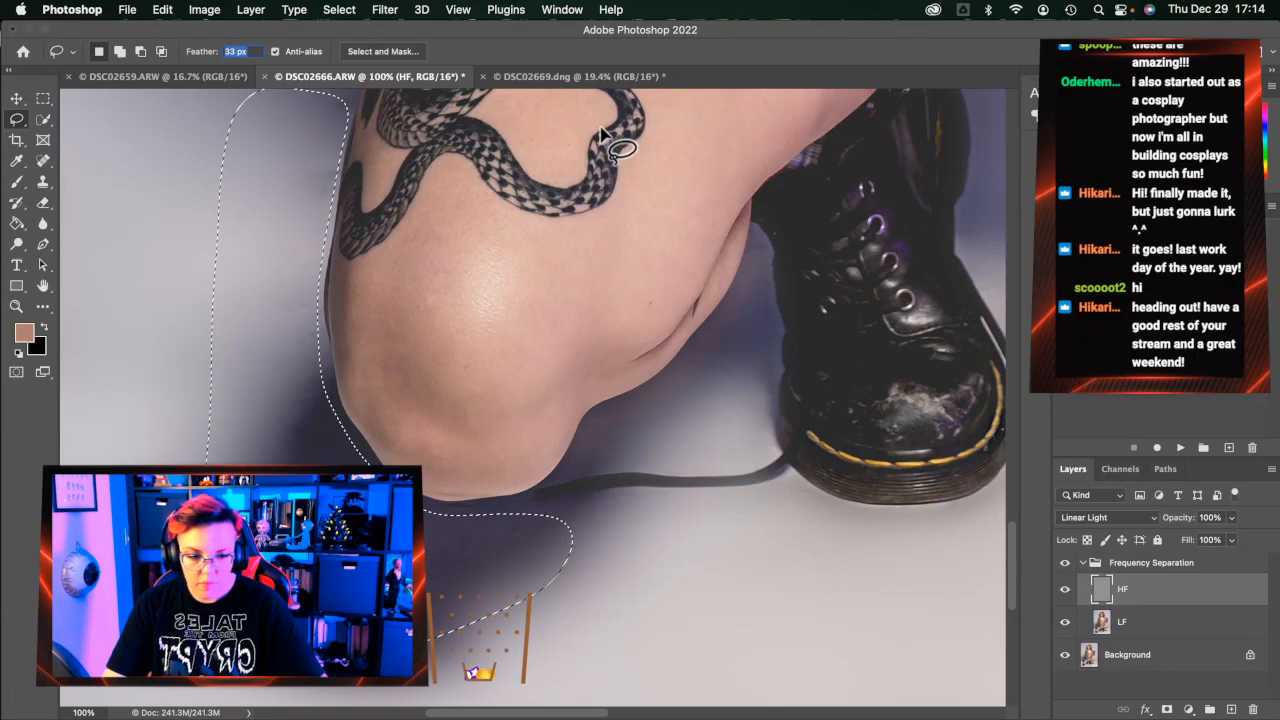
{"action": "key", "text": "ctrl+alt+super+f"}
{"action": "key", "text": "Escape"}
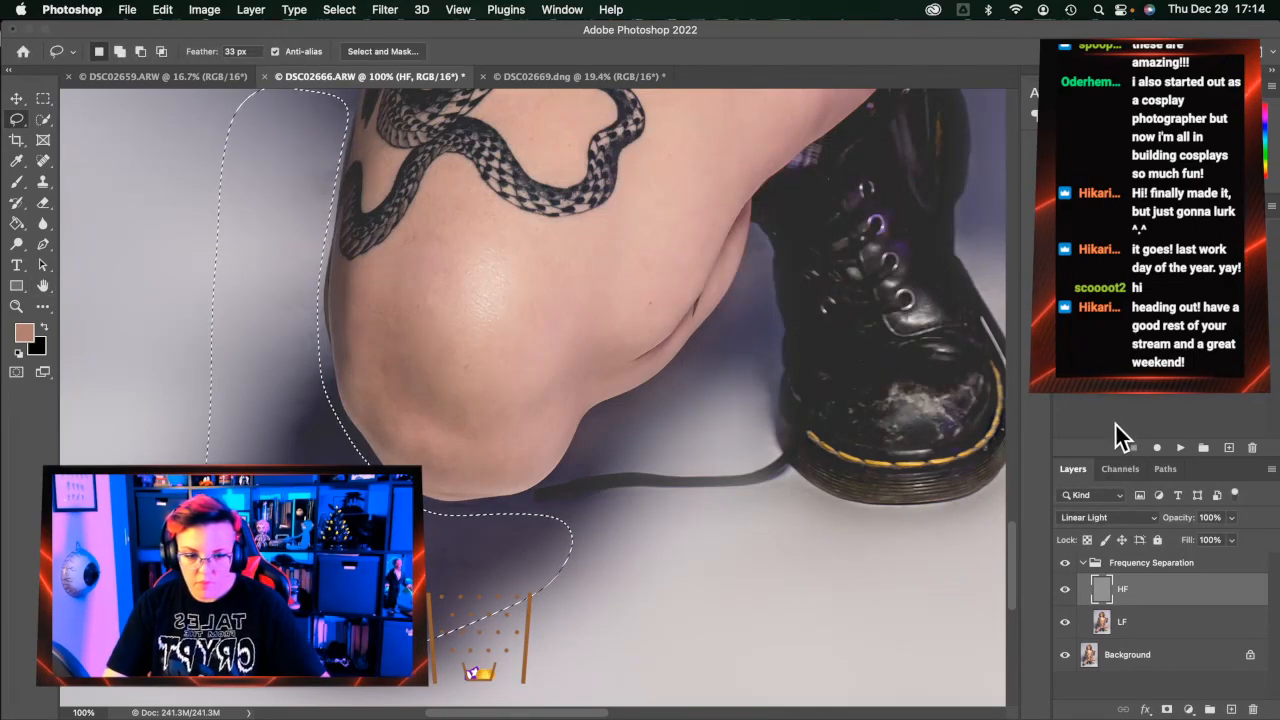
{"action": "left_click", "coordinate": [1157, 625]}
{"action": "key", "text": "ctrl+alt+super+f"}
{"action": "key", "text": "Return"}
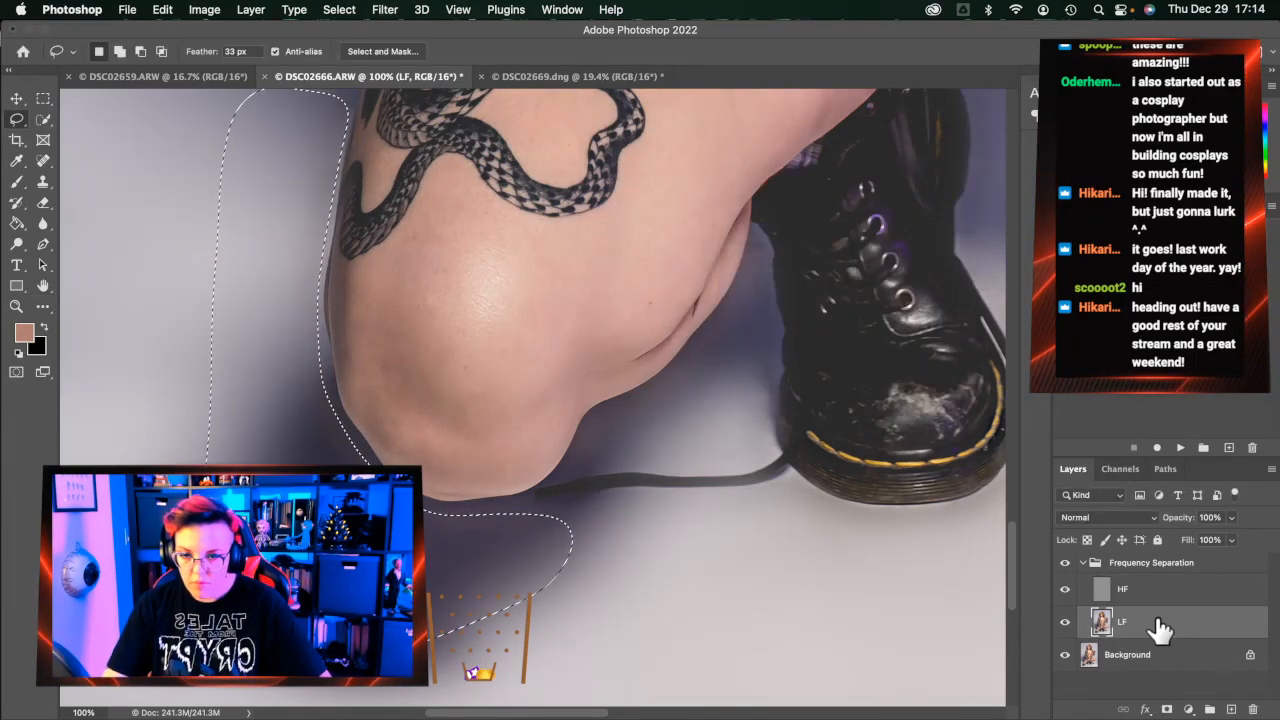
{"action": "key", "text": "super+d"}
Remove the stray shoelace tip right of the boot with the Spot Healing Brush
{"action": "left_click", "coordinate": [40, 162]}
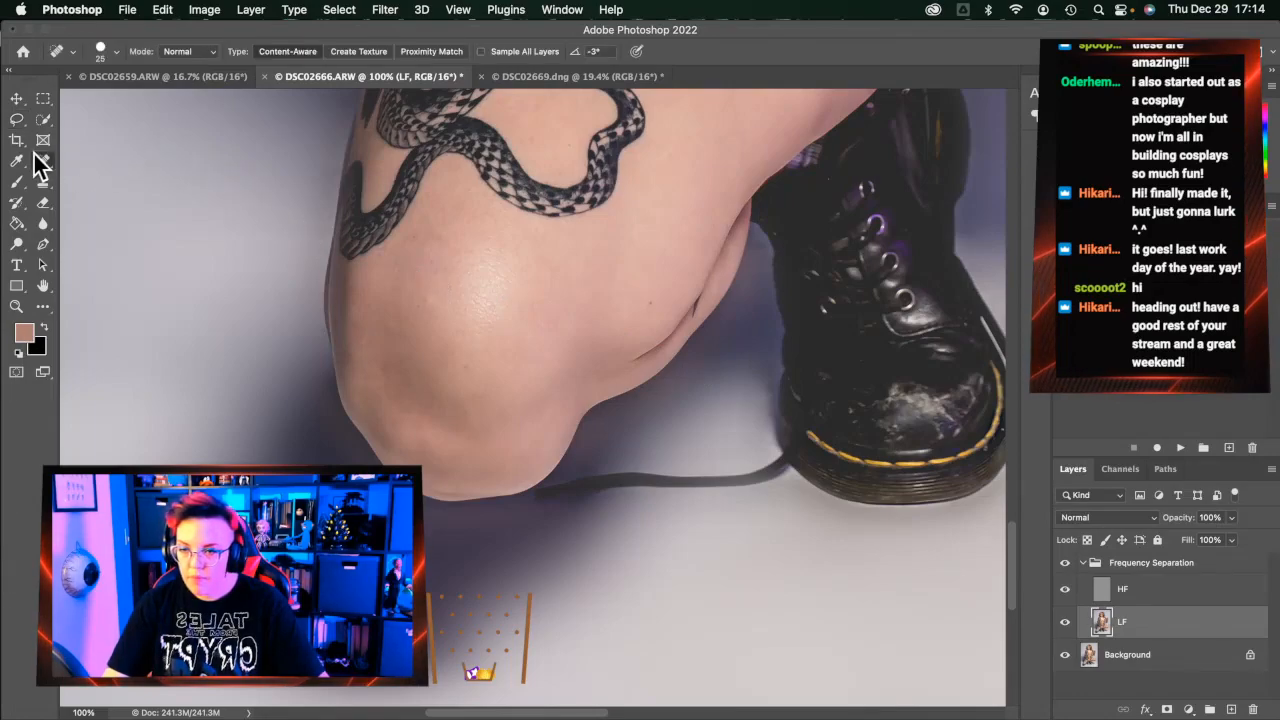
{"action": "scroll", "coordinate": [293, 347], "scroll_direction": "right", "scroll_amount": 3}
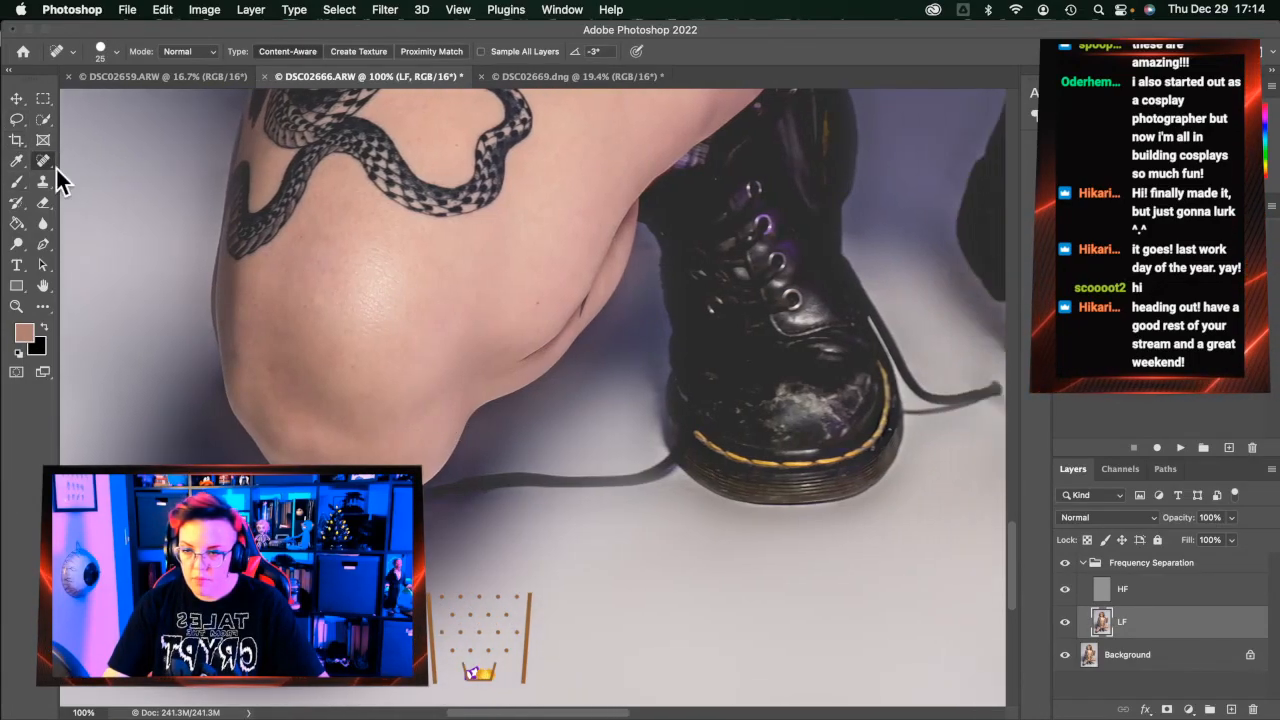
{"action": "left_click", "coordinate": [42, 203]}
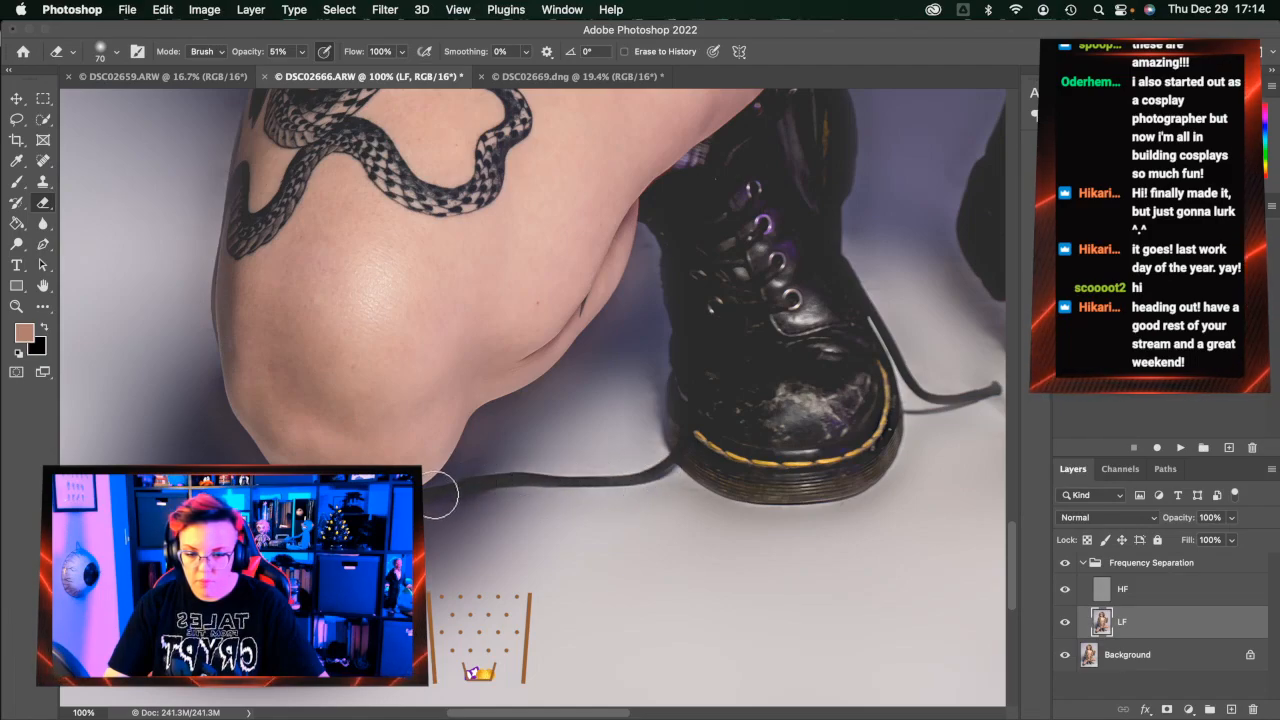
{"action": "scroll", "coordinate": [640, 470], "scroll_direction": "right", "scroll_amount": 6}
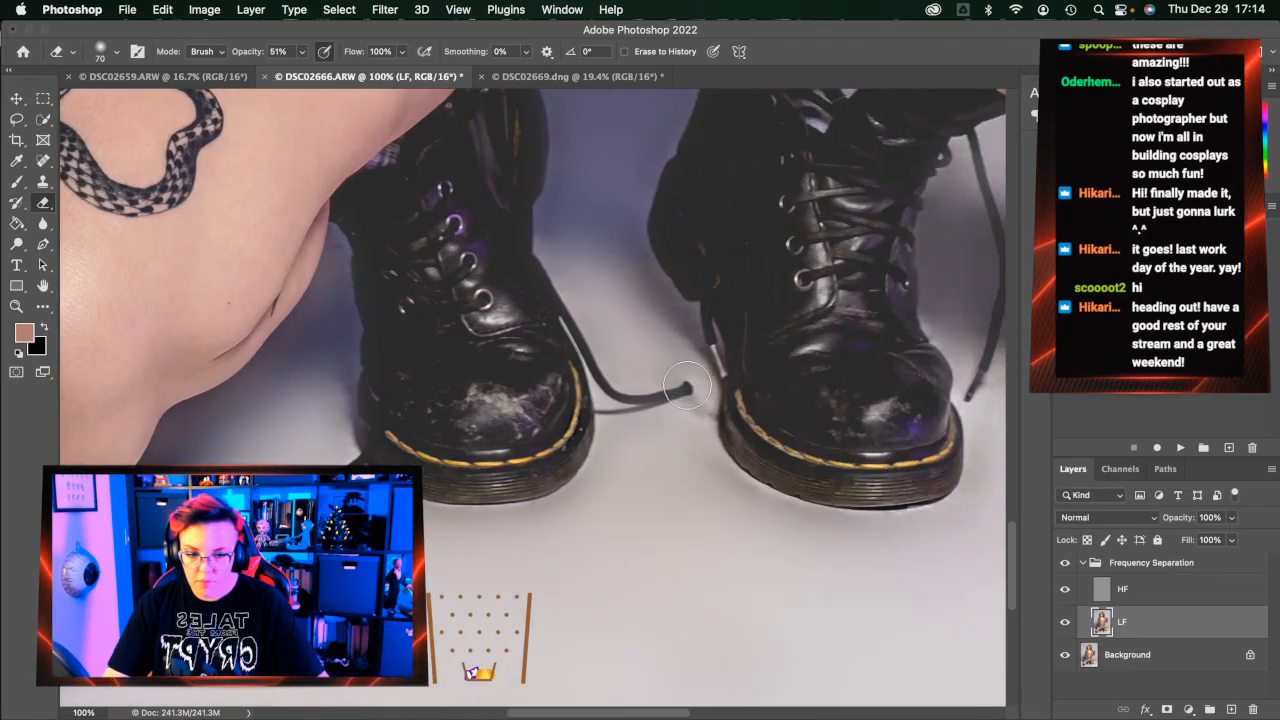
{"action": "scroll", "coordinate": [737, 443], "scroll_direction": "right", "scroll_amount": 5}
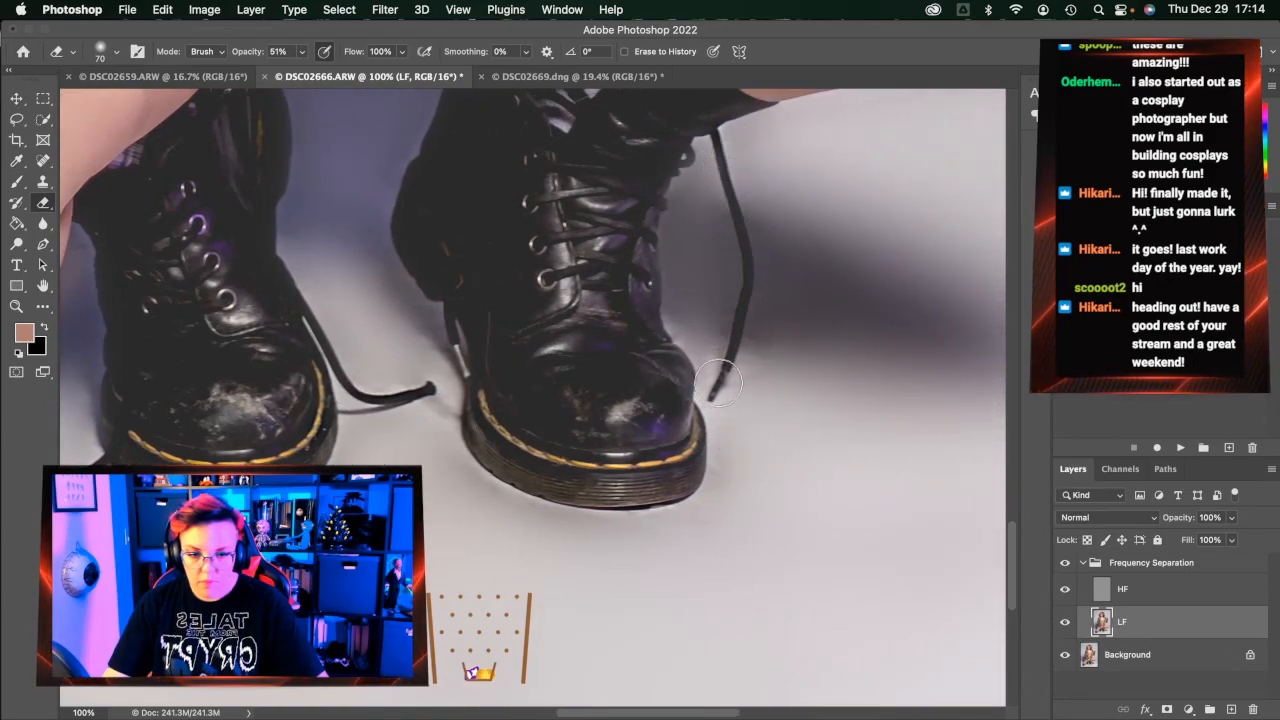
{"action": "left_click", "coordinate": [43, 160]}
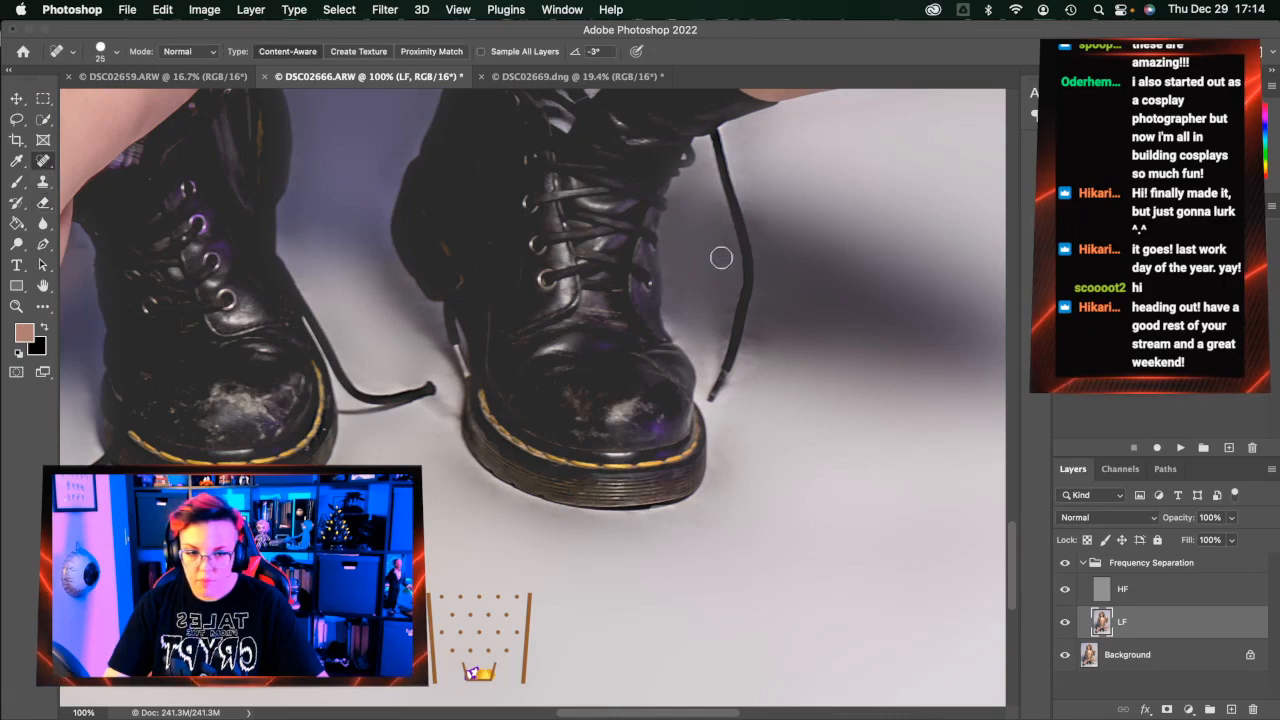
{"action": "left_click_drag", "start_coordinate": [720, 325], "coordinate": [711, 366]}
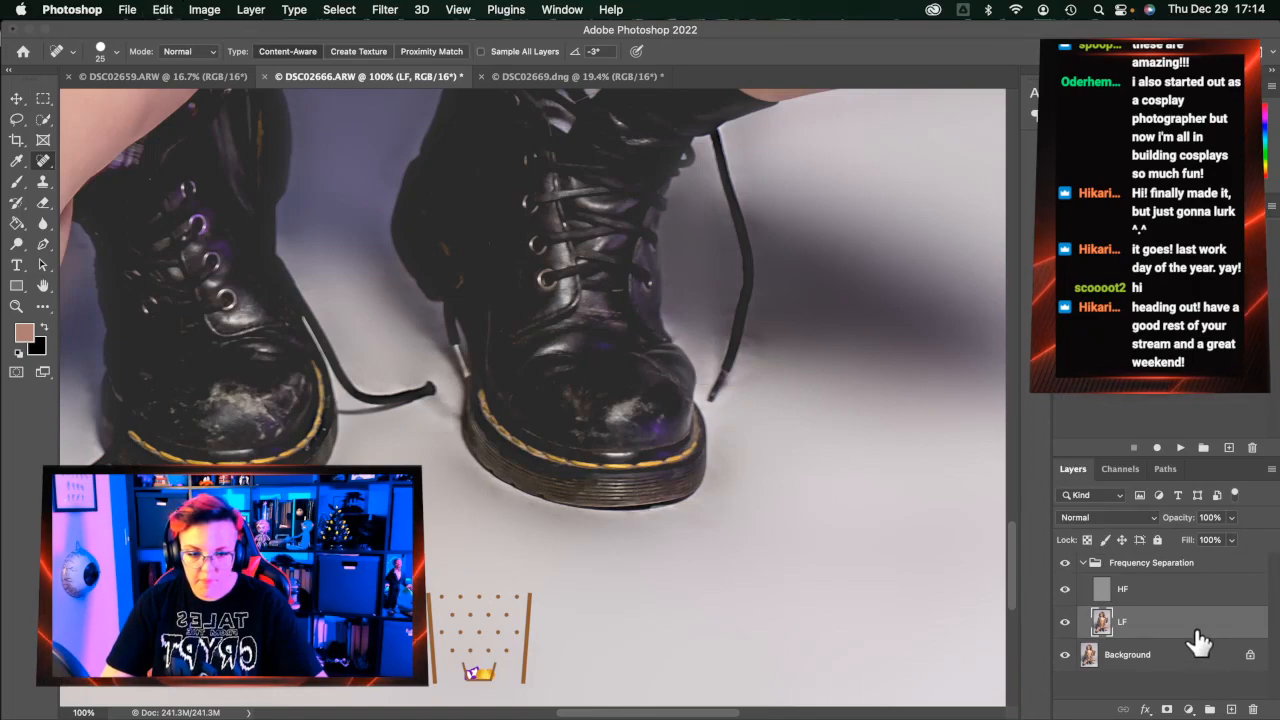
On the HF layer, heal the stray hairs, specks and marks along the shoelace and lace tip
{"action": "left_click", "coordinate": [1080, 585]}
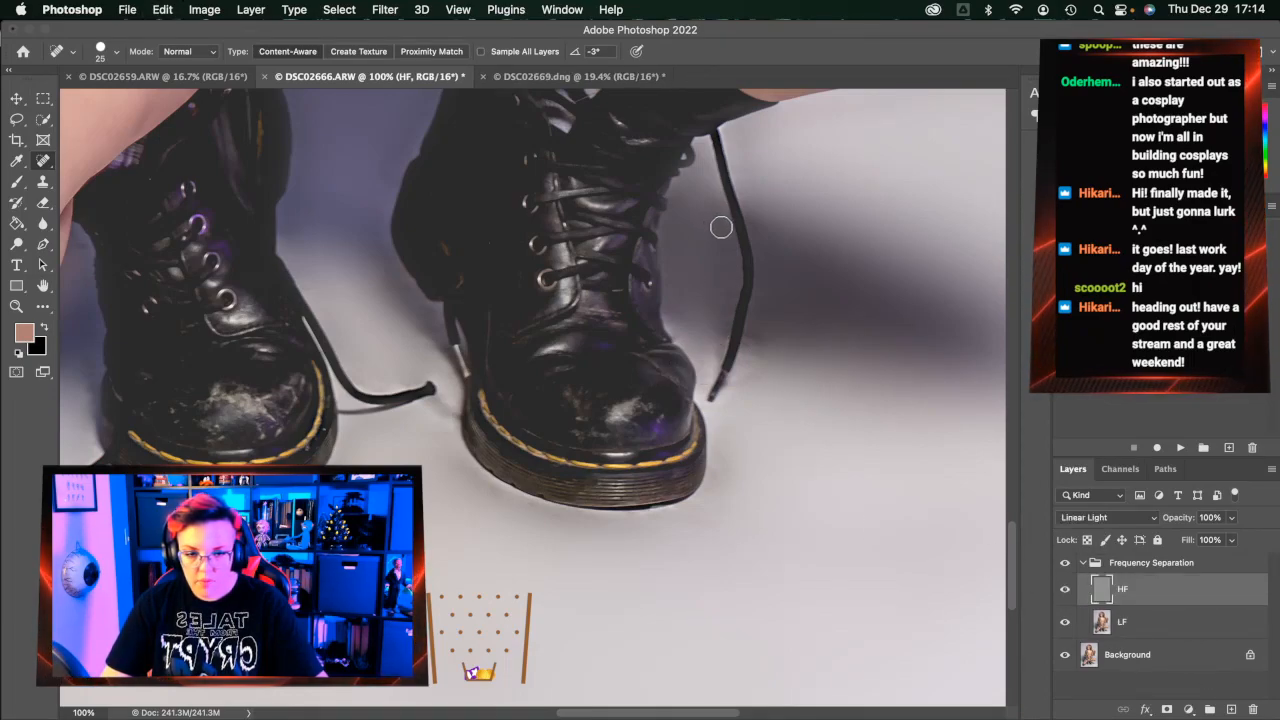
{"action": "mouse_move", "coordinate": [731, 251]}
{"action": "left_mouse_down"}
{"action": "mouse_move", "coordinate": [721, 209]}
{"action": "mouse_move", "coordinate": [728, 218]}
{"action": "left_mouse_up"}
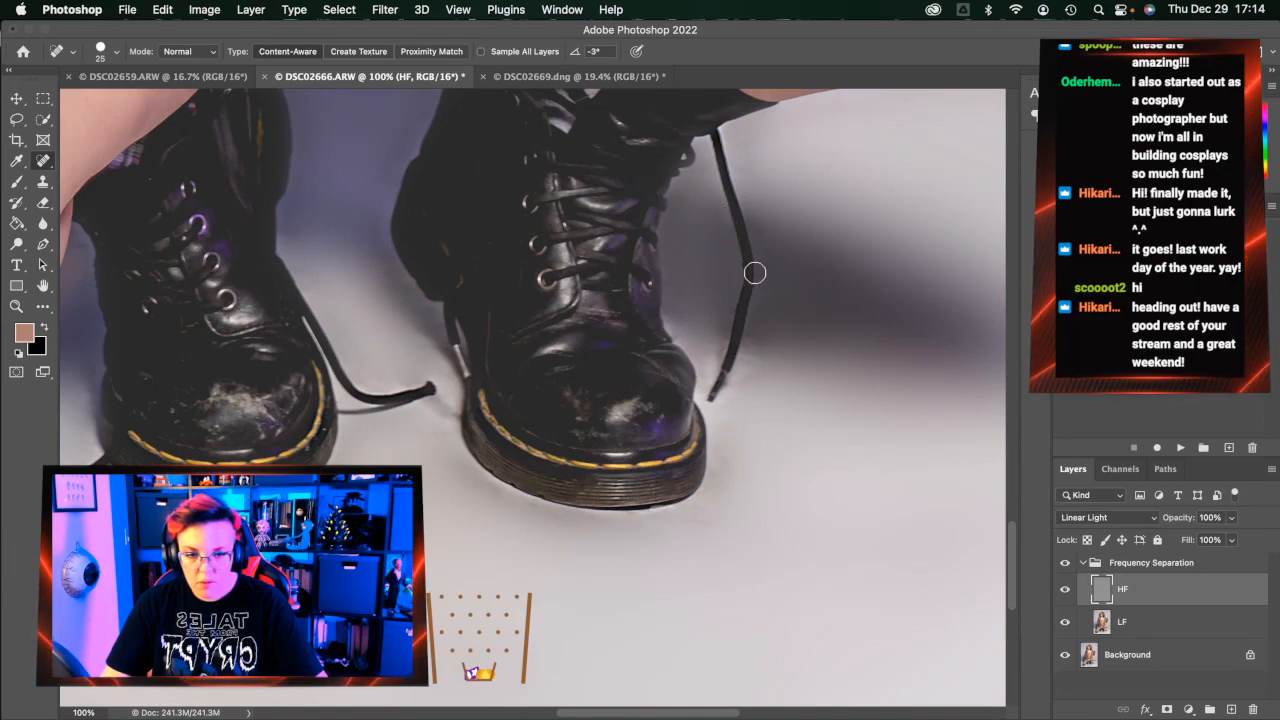
{"action": "left_click_drag", "start_coordinate": [720, 222], "coordinate": [719, 212]}
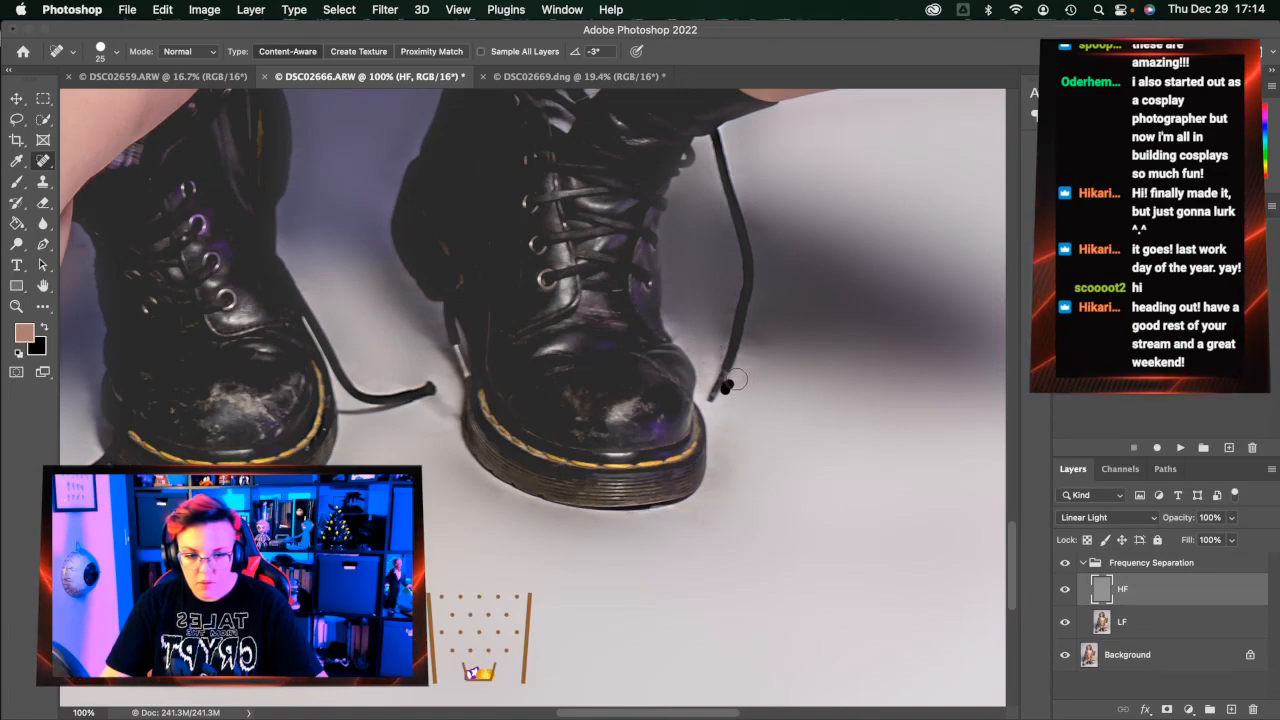
{"action": "mouse_move", "coordinate": [751, 355]}
{"action": "left_mouse_down"}
{"action": "mouse_move", "coordinate": [744, 373]}
{"action": "mouse_move", "coordinate": [756, 377]}
{"action": "mouse_move", "coordinate": [720, 470]}
{"action": "left_mouse_up"}
{"action": "left_click_drag", "start_coordinate": [741, 366], "coordinate": [740, 378]}
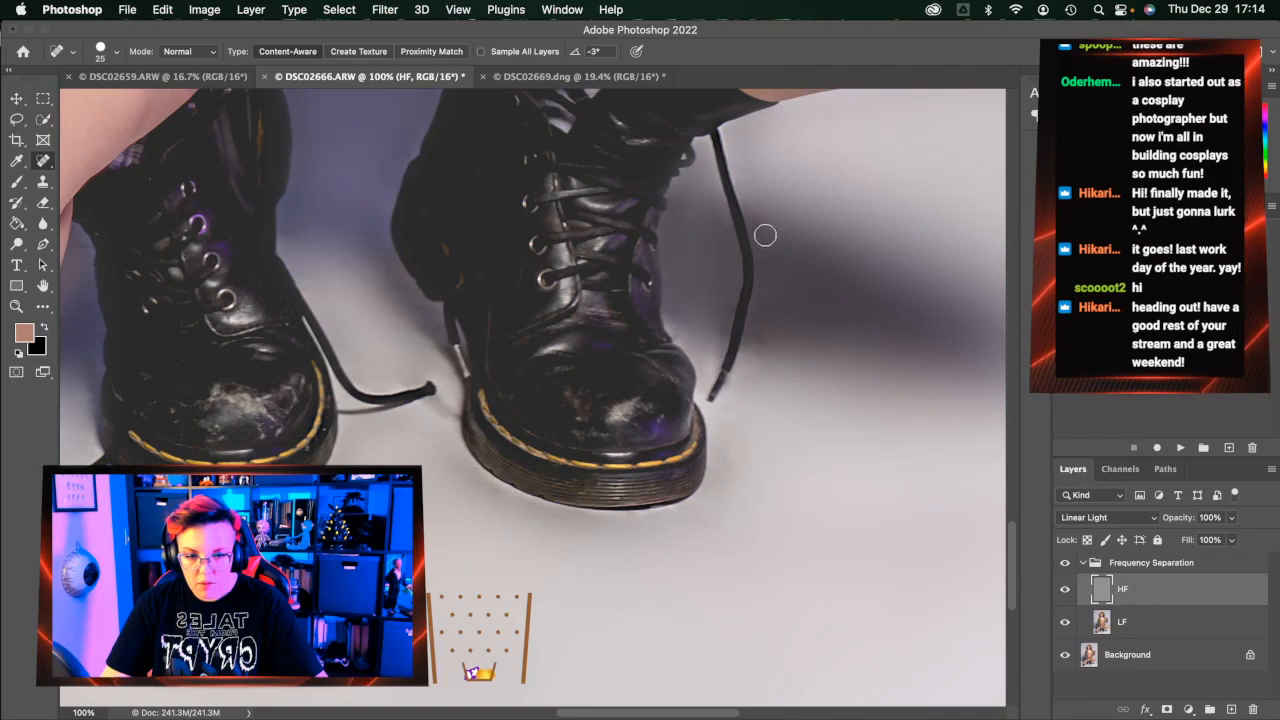
{"action": "left_click_drag", "start_coordinate": [748, 204], "coordinate": [761, 237]}
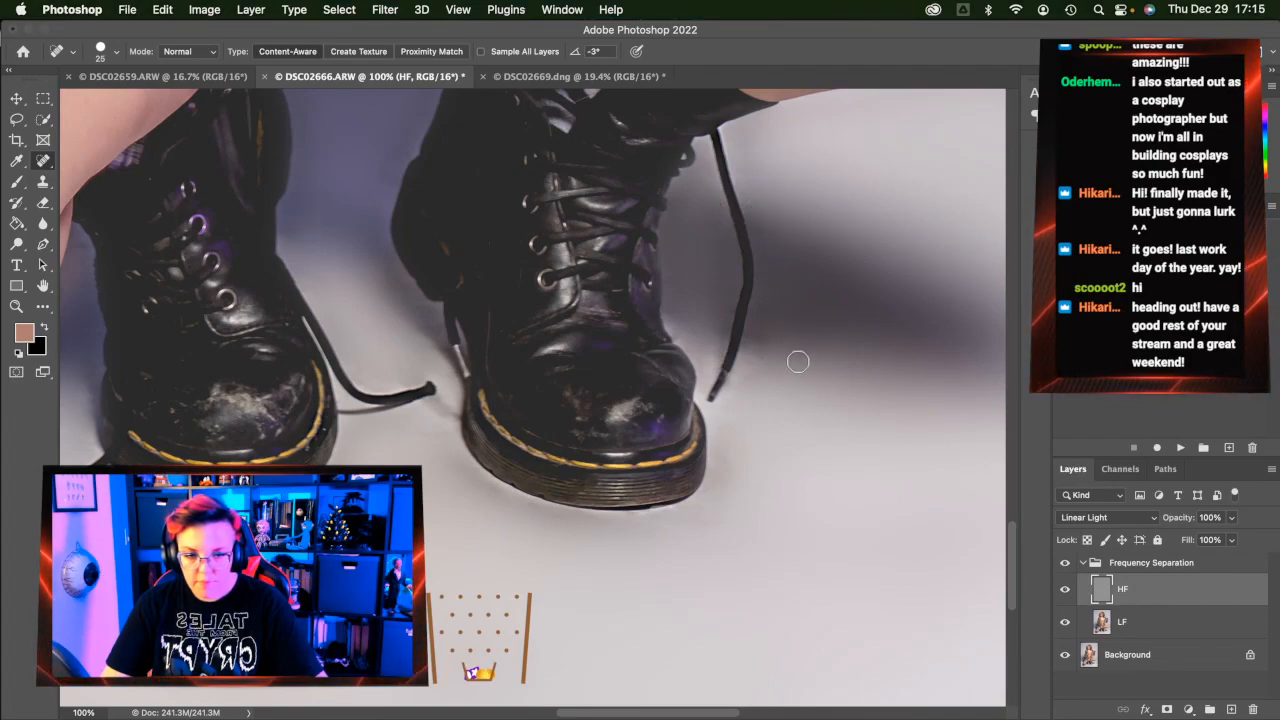
{"action": "left_click_drag", "start_coordinate": [748, 366], "coordinate": [755, 331]}
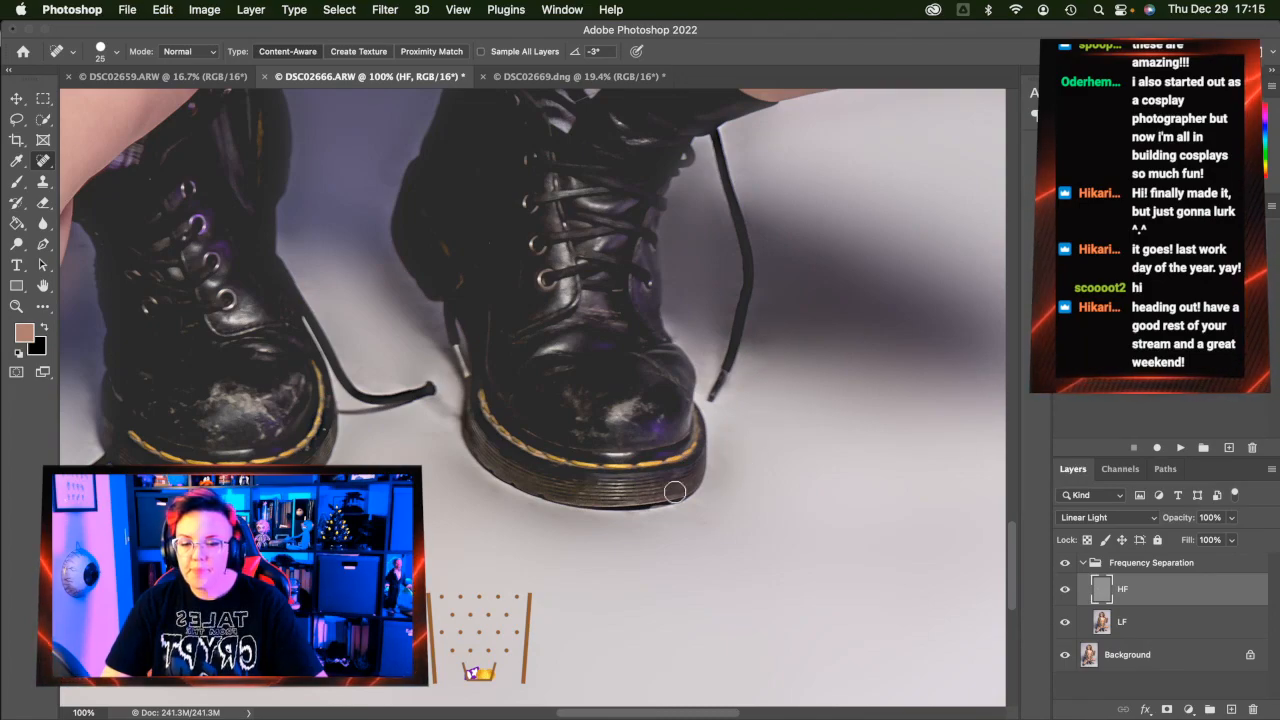
Heal a speck above the lace and a small dark speck on the floor
{"action": "scroll", "coordinate": [674, 492], "scroll_direction": "left", "scroll_amount": 5}
{"action": "left_click_drag", "start_coordinate": [465, 384], "coordinate": [437, 378]}
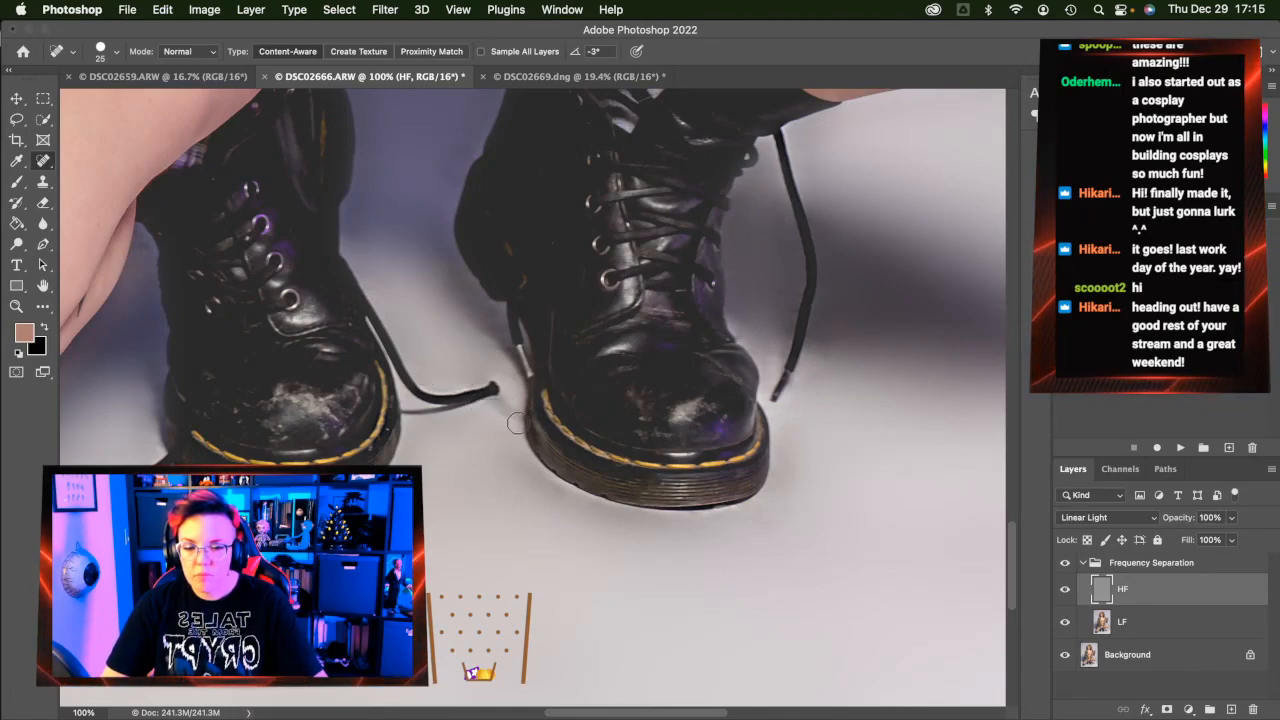
{"action": "left_click_drag", "start_coordinate": [515, 406], "coordinate": [496, 432]}
Heal the stray mark near the left lace and the specks beside the right boot
{"action": "scroll", "coordinate": [396, 432], "scroll_direction": "left", "scroll_amount": 5}
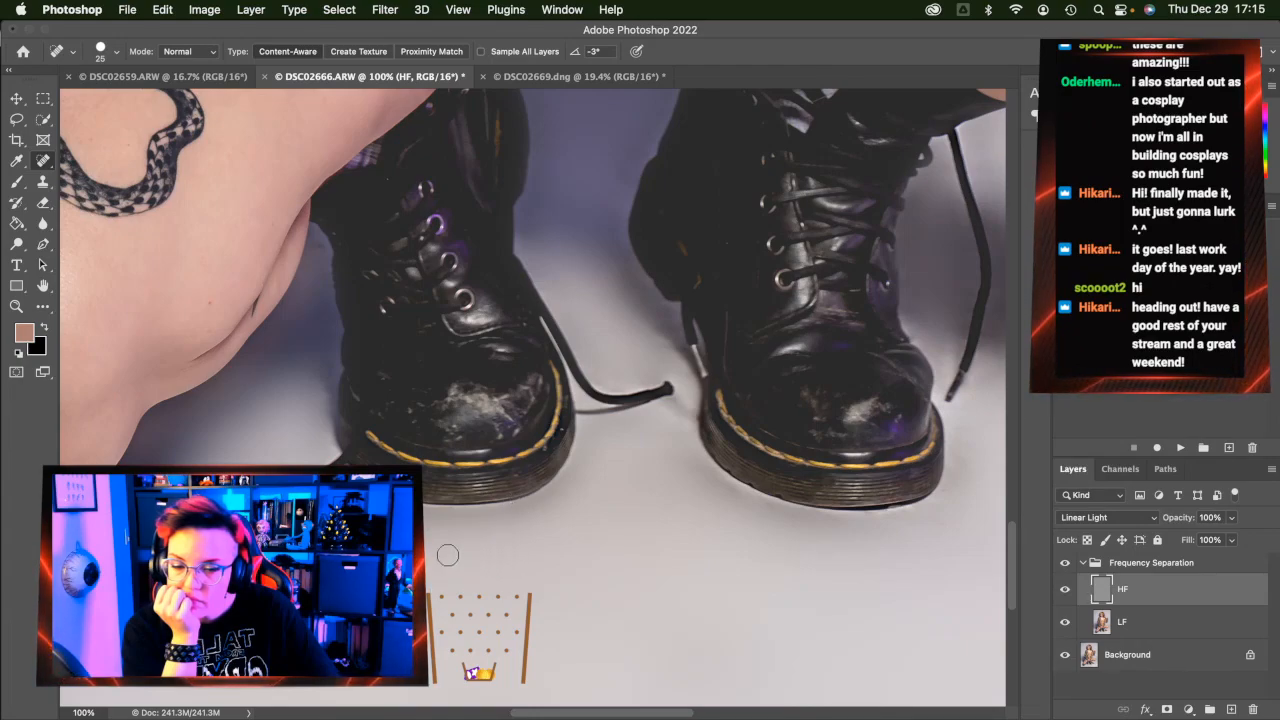
{"action": "scroll", "coordinate": [461, 559], "scroll_direction": "left", "scroll_amount": 3}
{"action": "scroll", "coordinate": [534, 320], "scroll_direction": "right", "scroll_amount": 4}
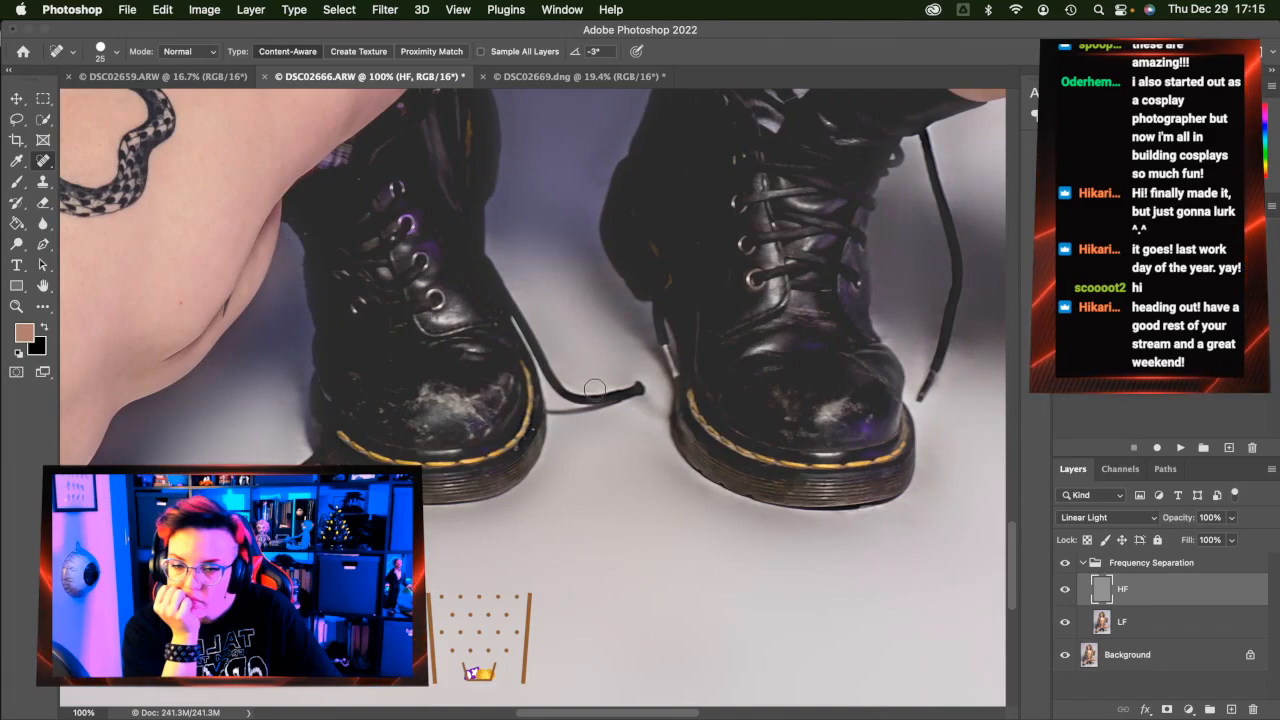
{"action": "scroll", "coordinate": [591, 323], "scroll_direction": "up", "scroll_amount": 2}
{"action": "left_click_drag", "start_coordinate": [550, 285], "coordinate": [570, 245]}
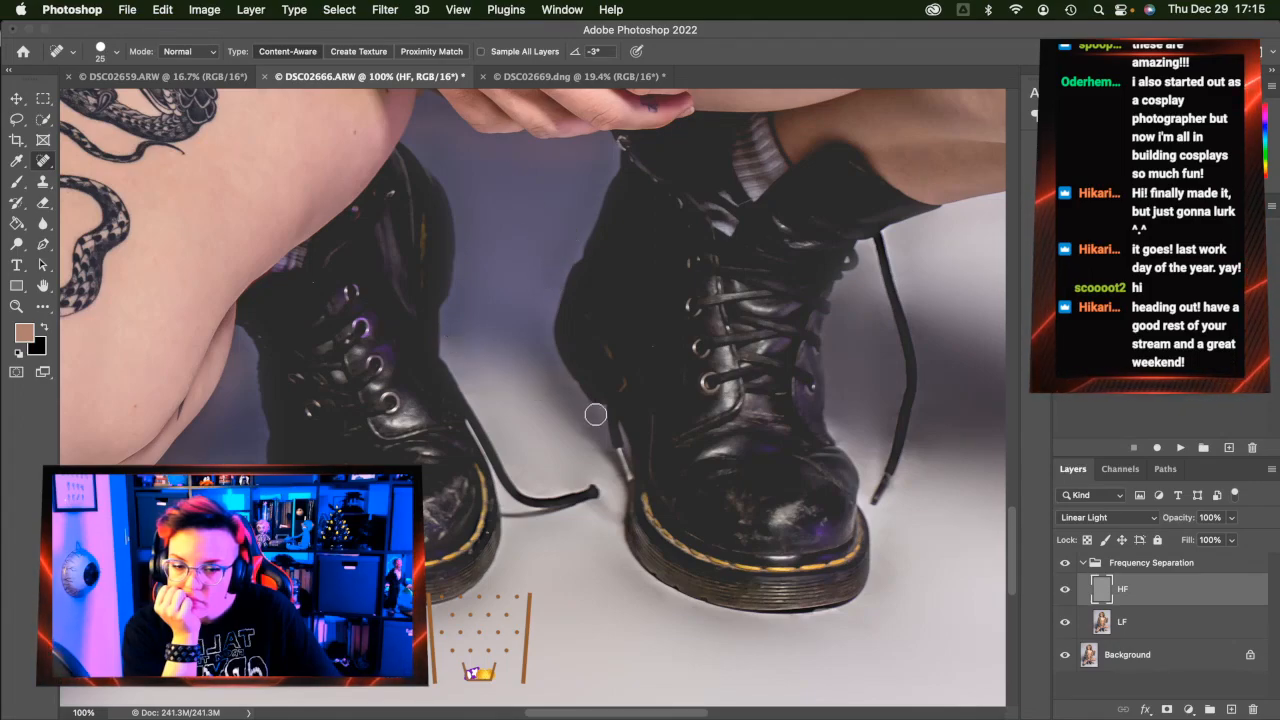
{"action": "left_click_drag", "start_coordinate": [551, 358], "coordinate": [560, 371]}
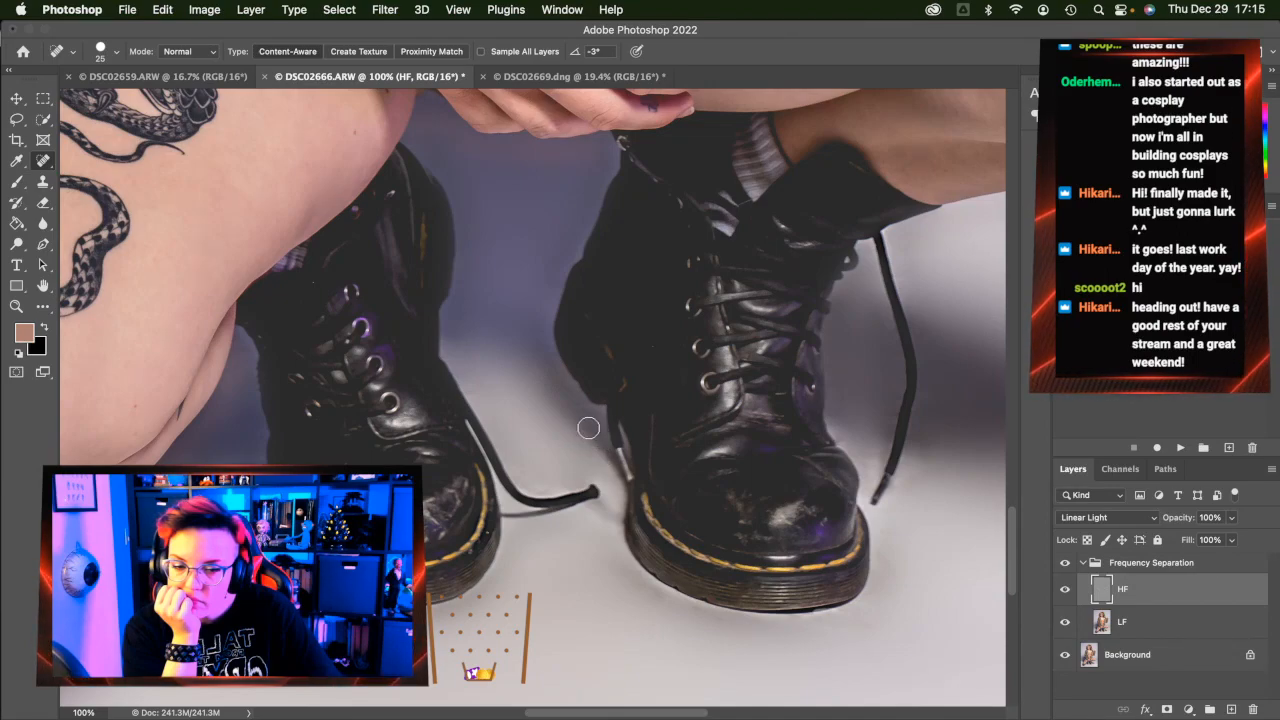
{"action": "left_click_drag", "start_coordinate": [580, 404], "coordinate": [566, 403]}
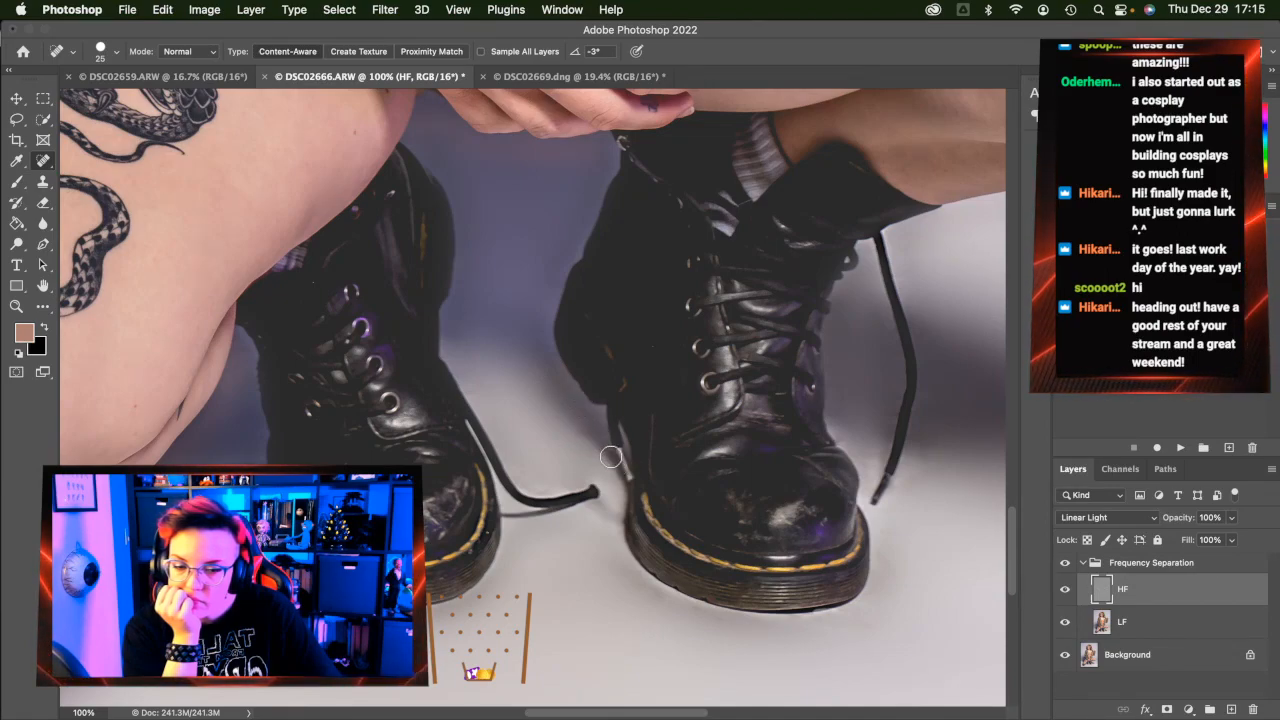
{"action": "left_click_drag", "start_coordinate": [587, 476], "coordinate": [589, 479]}
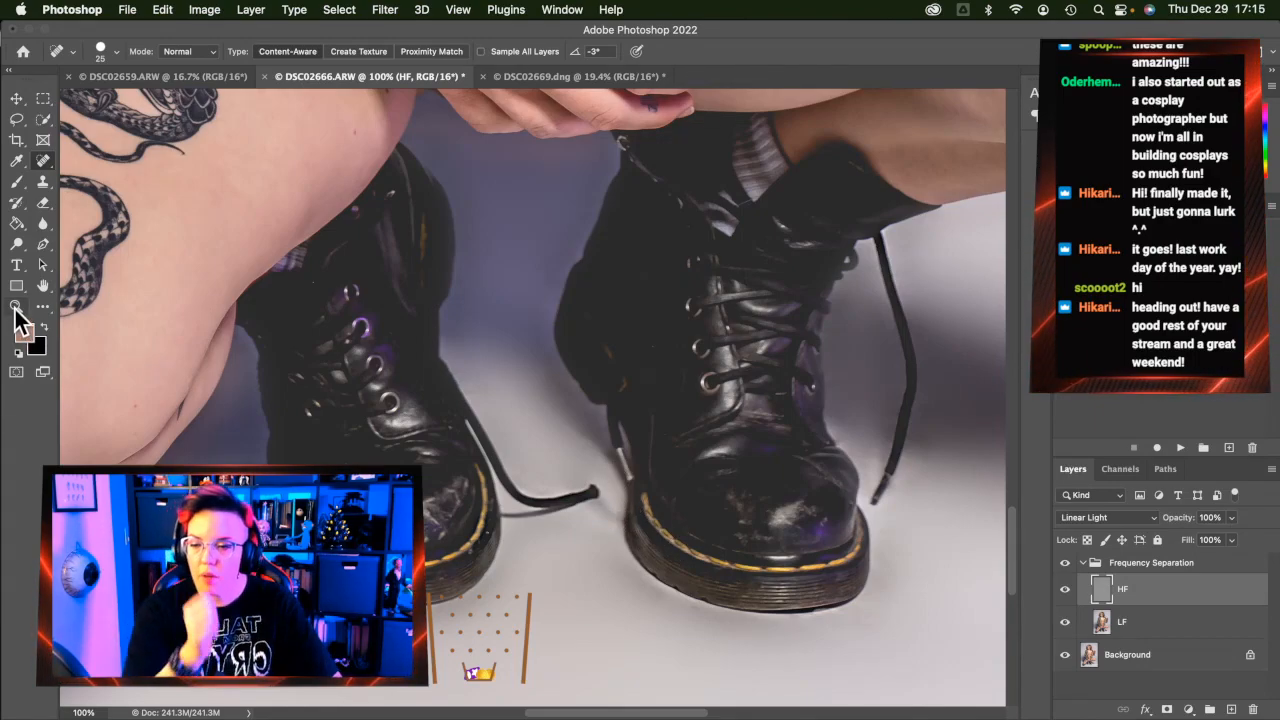
Fit DSC02666 to the screen and flatten it into a single layer
{"action": "key", "text": "z"}
{"action": "left_click", "coordinate": [508, 50]}
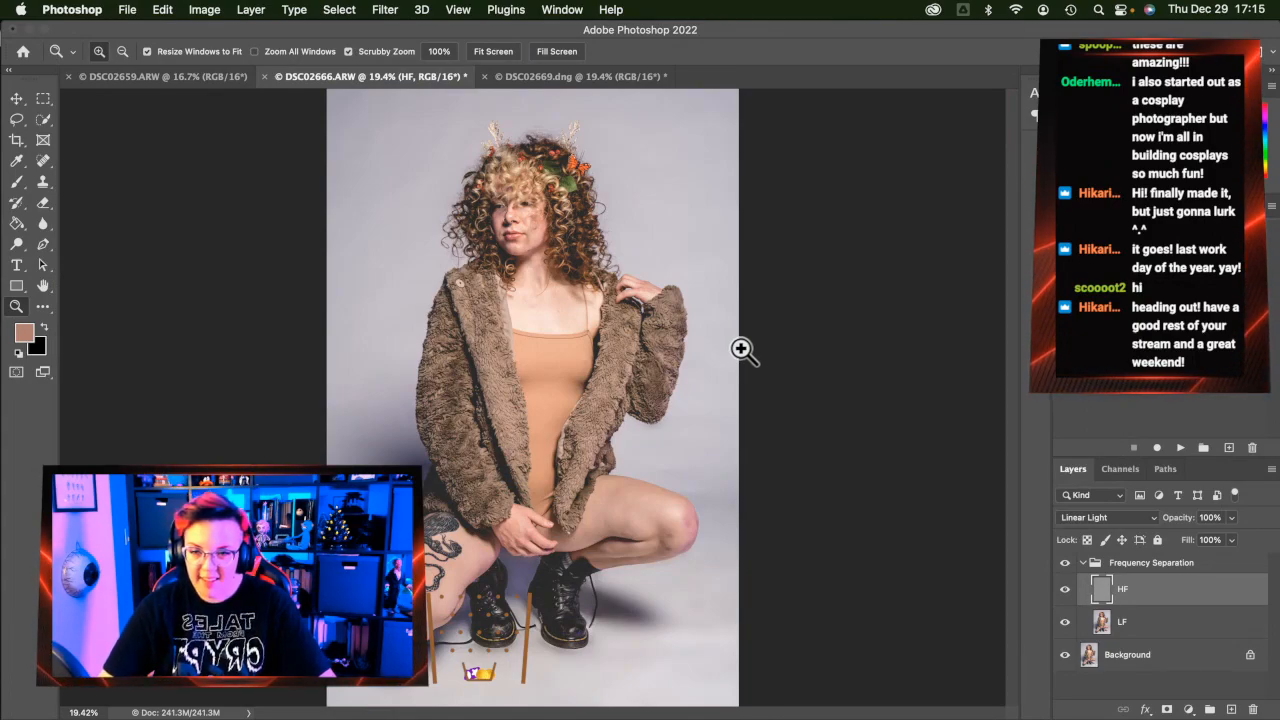
{"action": "right_click", "coordinate": [1130, 660]}
{"action": "left_click", "coordinate": [1123, 660]}
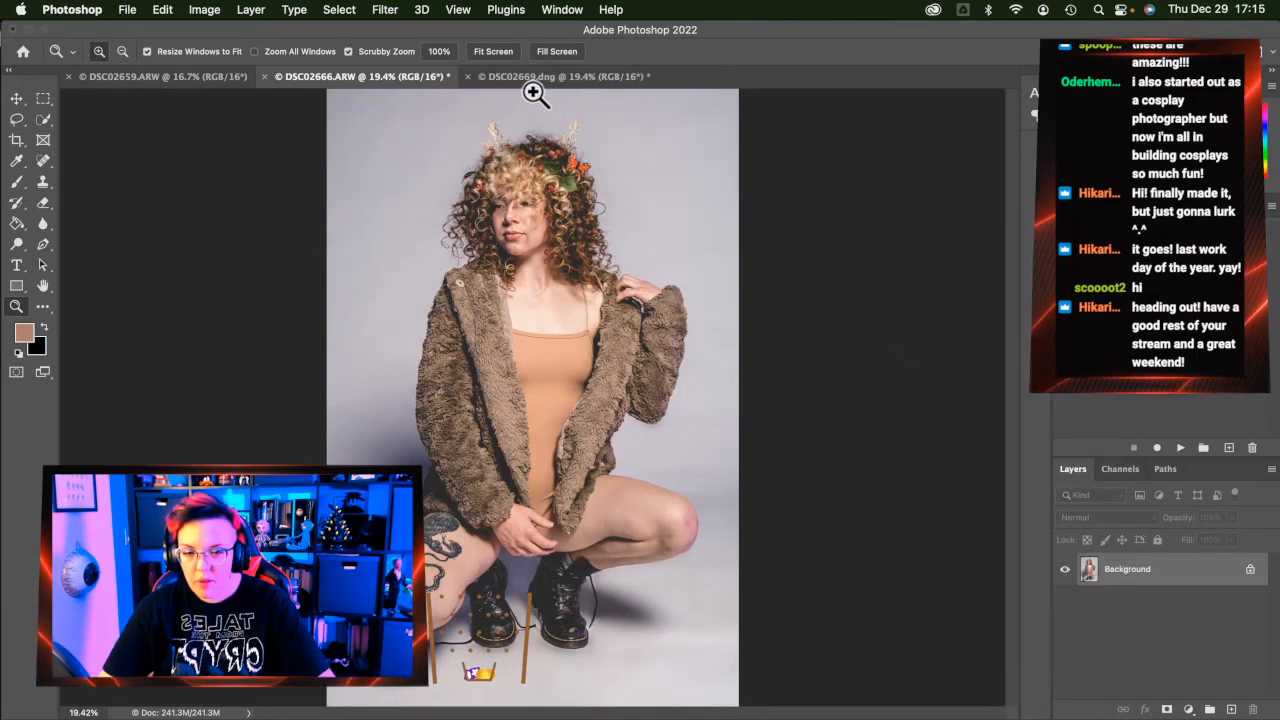
Close DSC02666 and DSC02669, saving both as edited TIFs, and return to DSC02659
{"action": "left_click", "coordinate": [267, 76]}
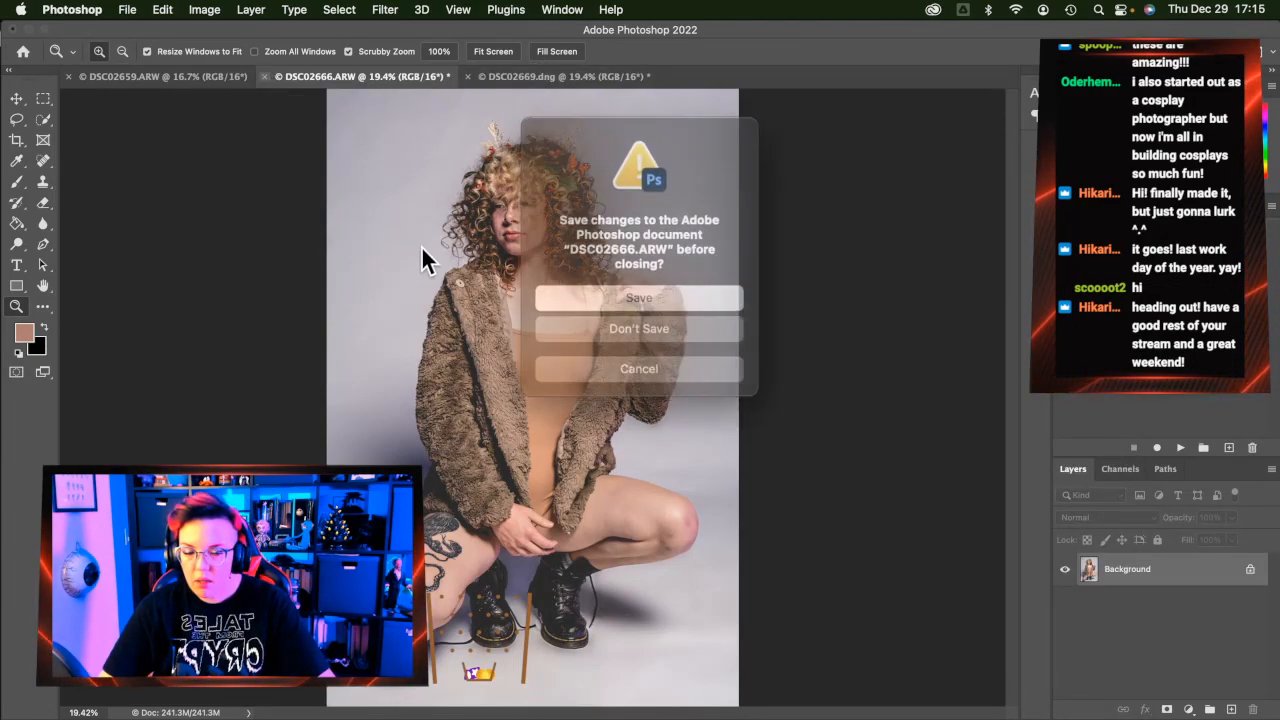
{"action": "left_click", "coordinate": [645, 290]}
{"action": "left_click", "coordinate": [570, 76]}
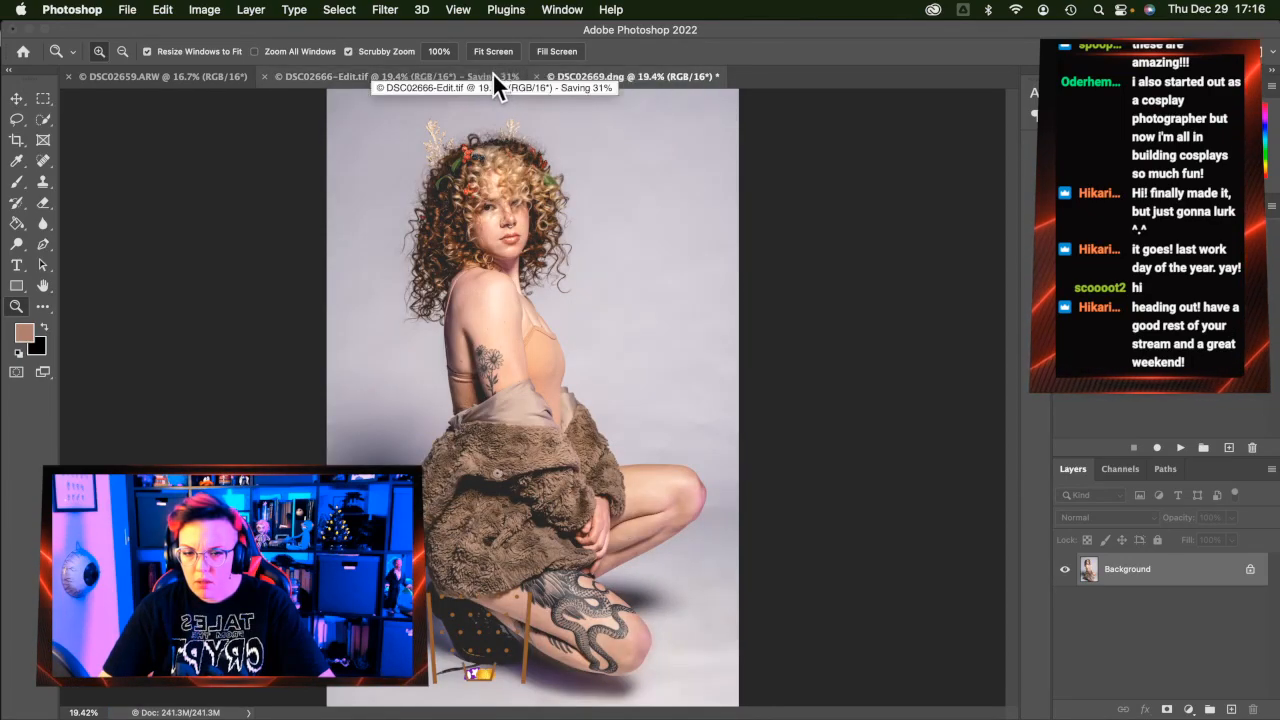
{"action": "left_click", "coordinate": [538, 76]}
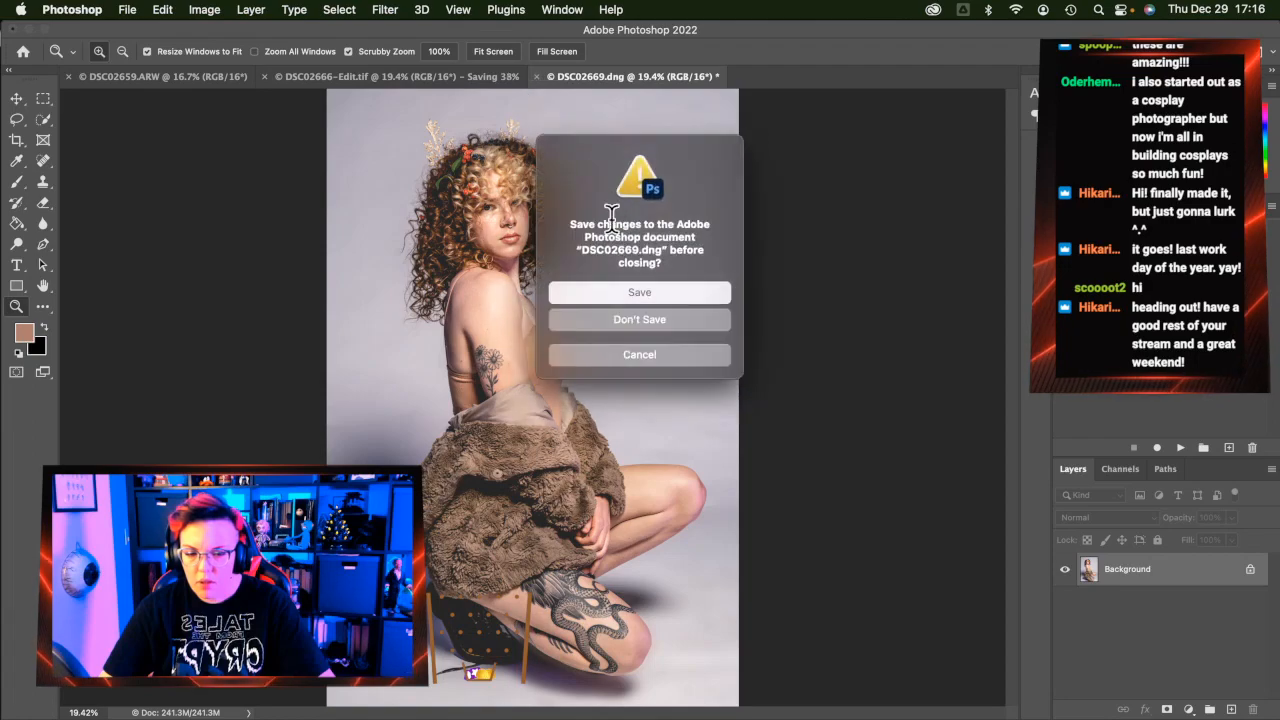
{"action": "left_click", "coordinate": [611, 292]}
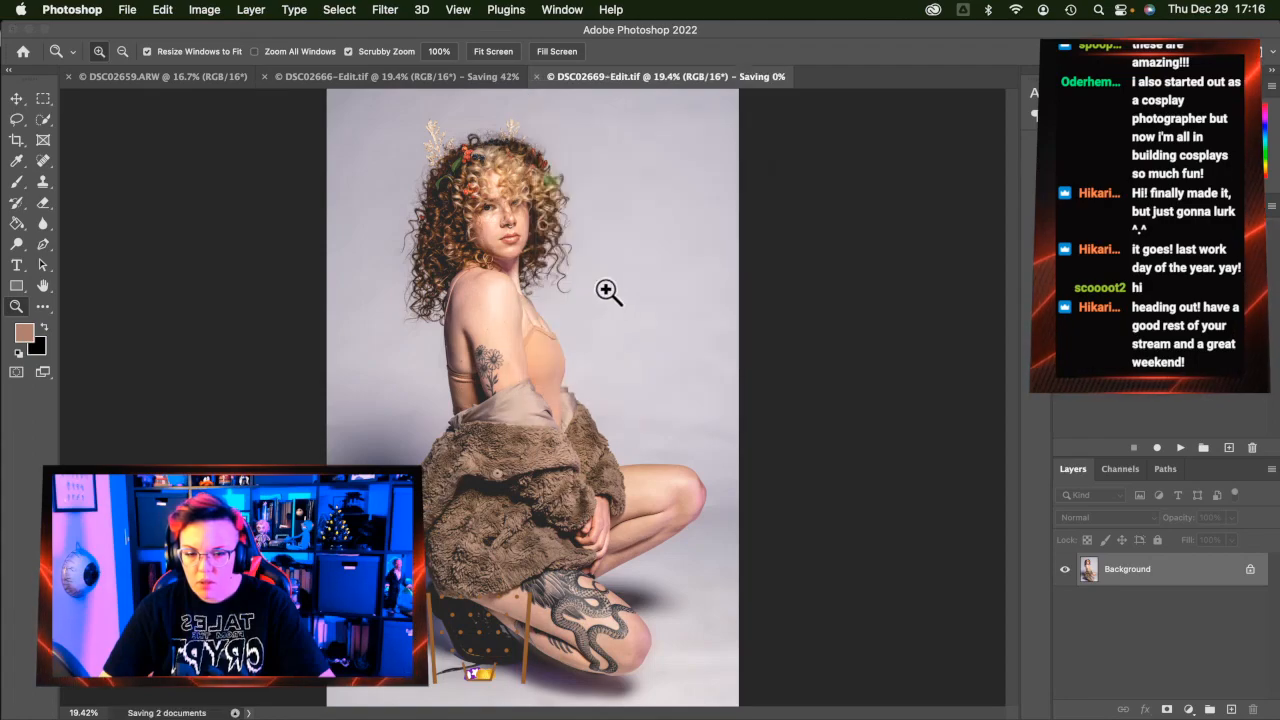
{"action": "left_click", "coordinate": [203, 72]}
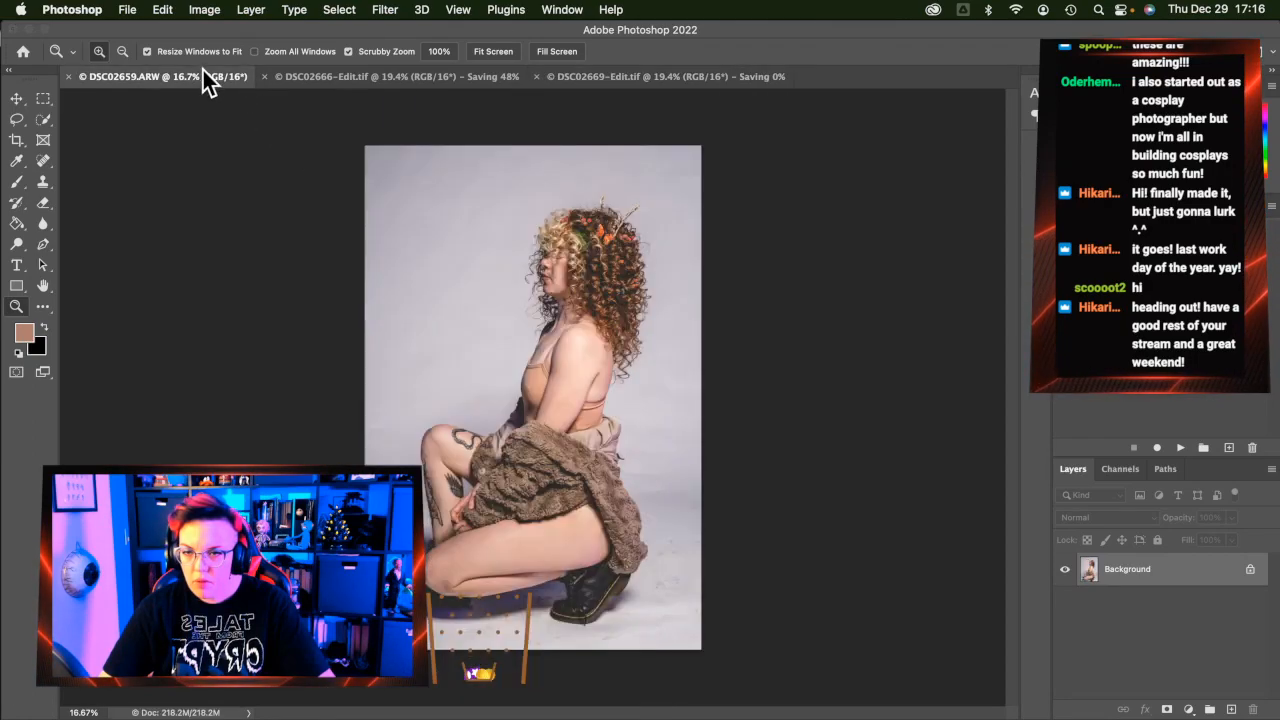
Run the Frequency Separation action with an 8.5 px blur, expand the group and select HF
{"action": "left_click", "coordinate": [1181, 450]}
{"action": "key", "text": "Return"}
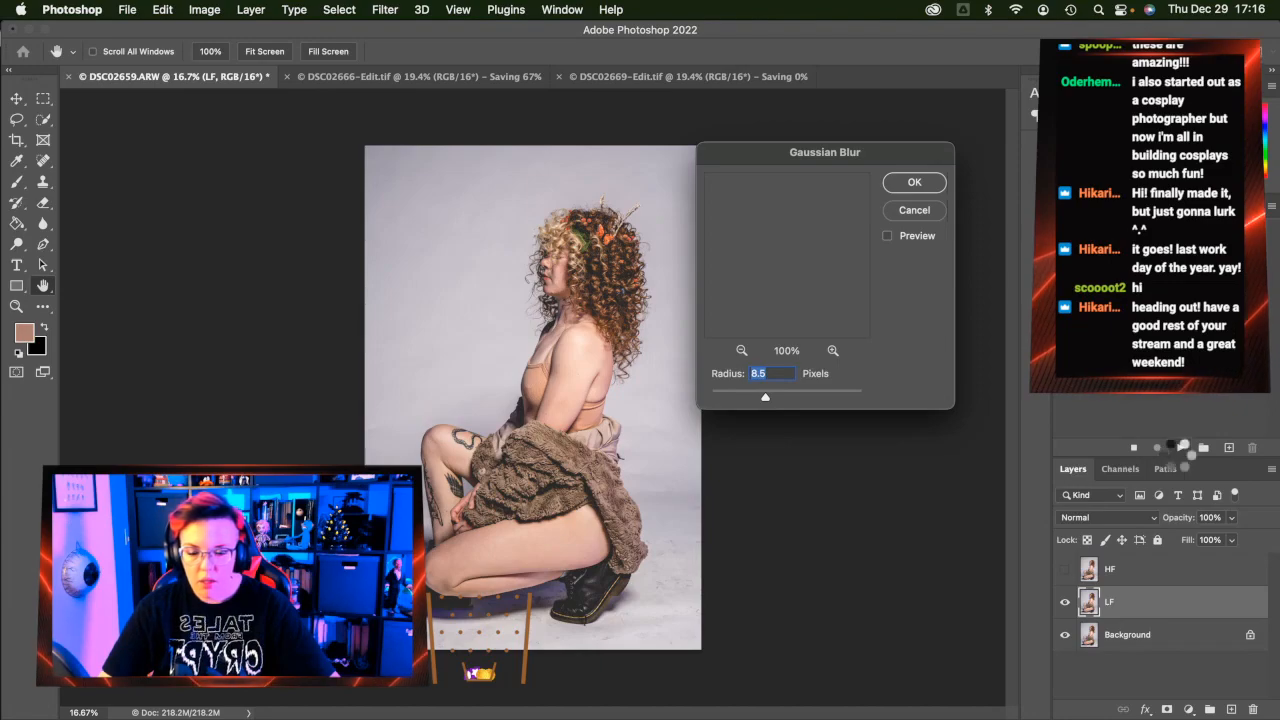
{"action": "key", "text": "Return"}
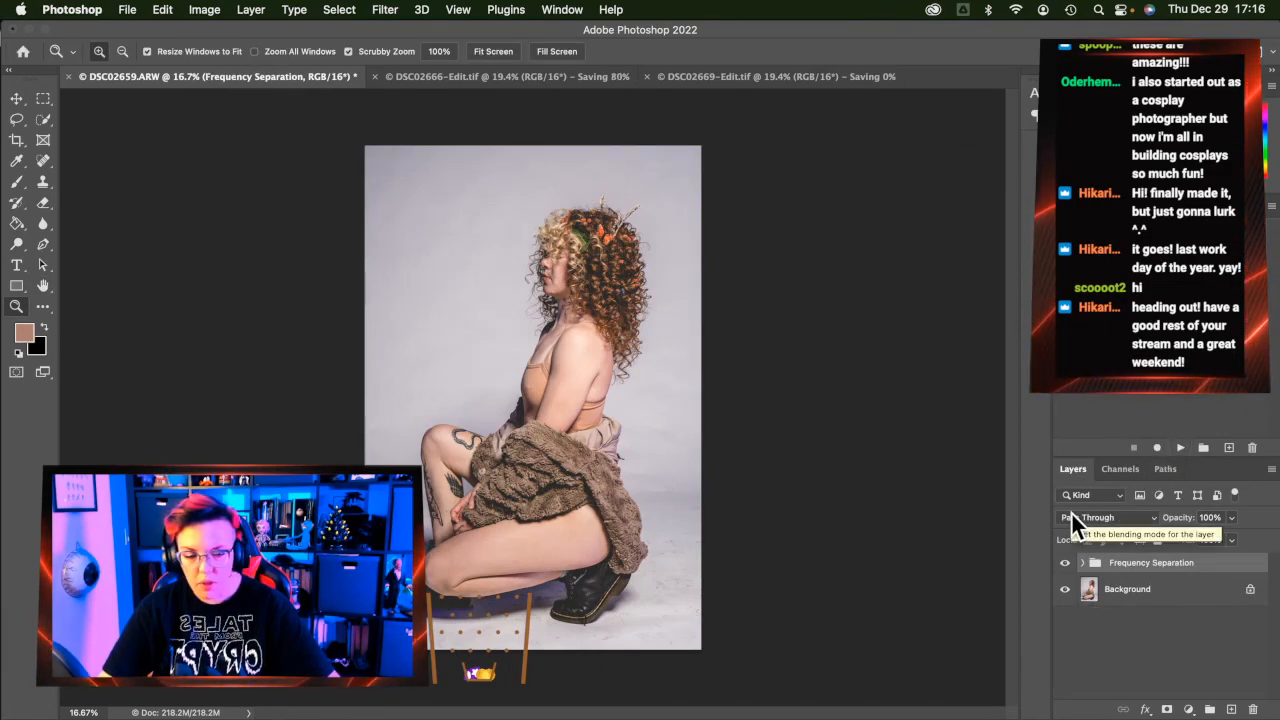
{"action": "left_click", "coordinate": [1082, 562]}
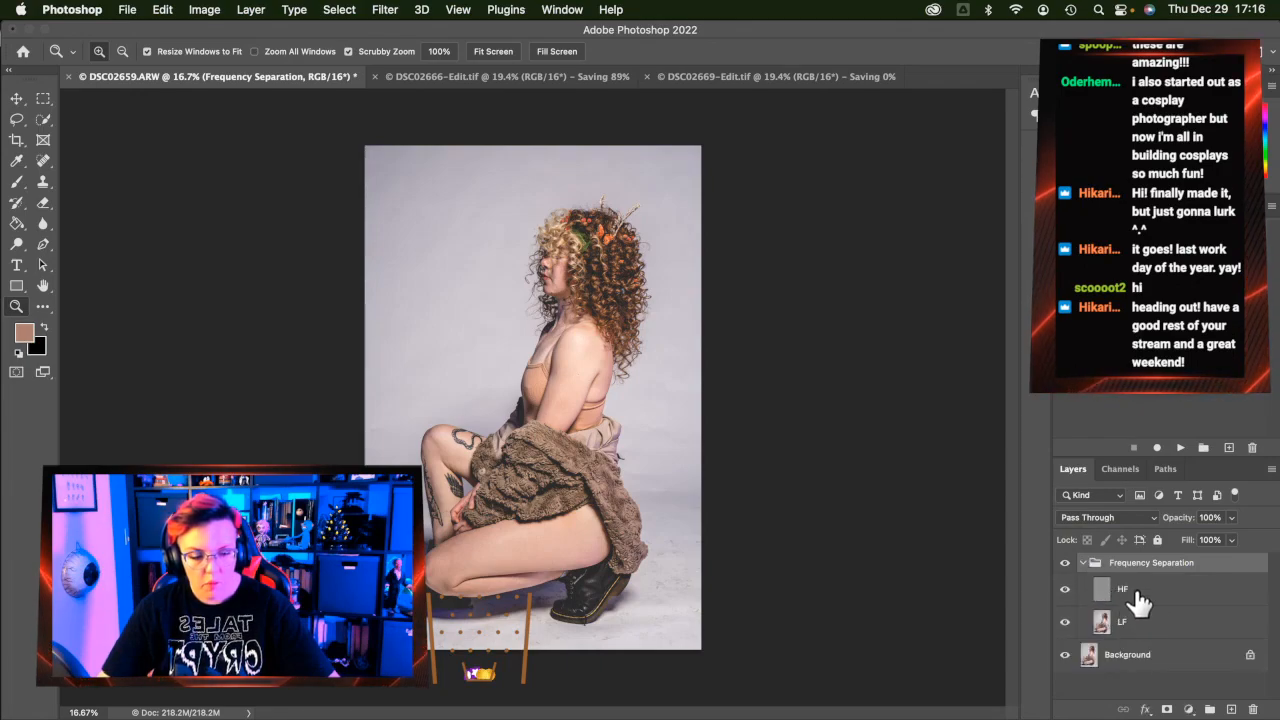
{"action": "left_click", "coordinate": [1136, 594]}
{"action": "left_click", "coordinate": [16, 120]}
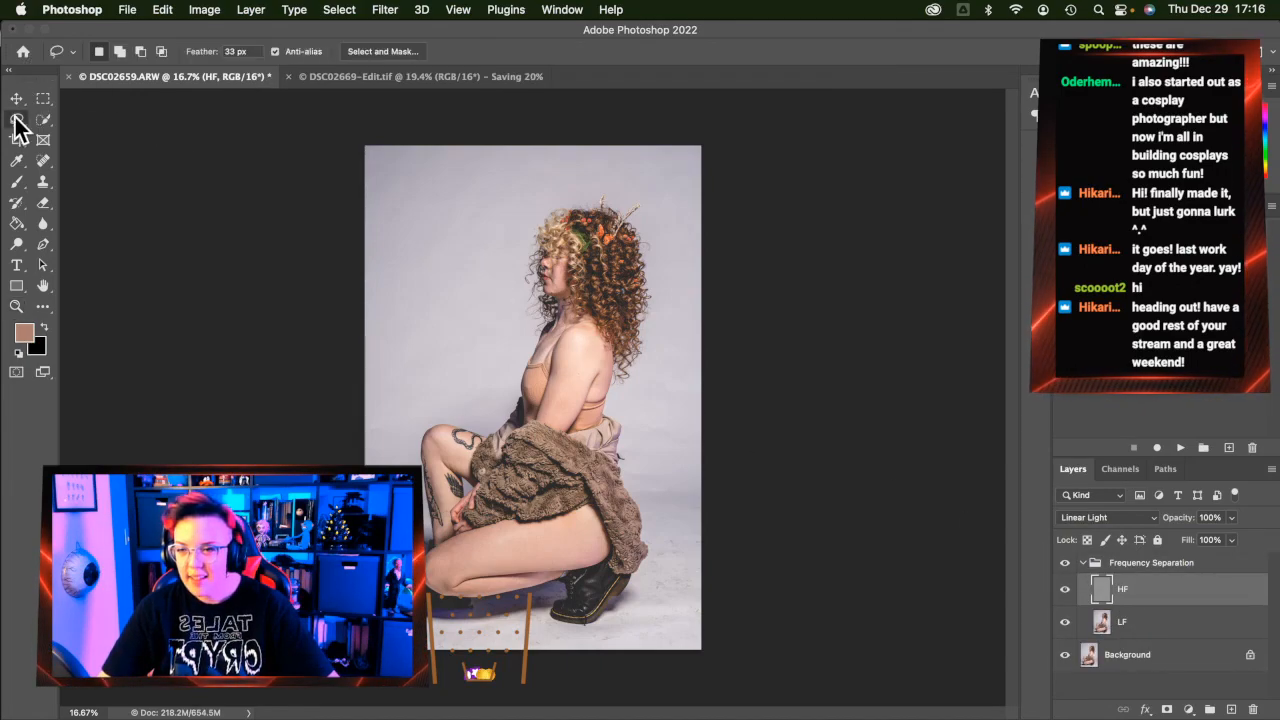
On the LF layer, lasso the floor shadow behind the figure along the boot's lower edge
{"action": "left_click", "coordinate": [1120, 630]}
{"action": "mouse_move", "coordinate": [730, 432]}
{"action": "left_mouse_down"}
{"action": "mouse_move", "coordinate": [704, 401]}
{"action": "mouse_move", "coordinate": [608, 405]}
{"action": "mouse_move", "coordinate": [645, 518]}
{"action": "left_mouse_up"}
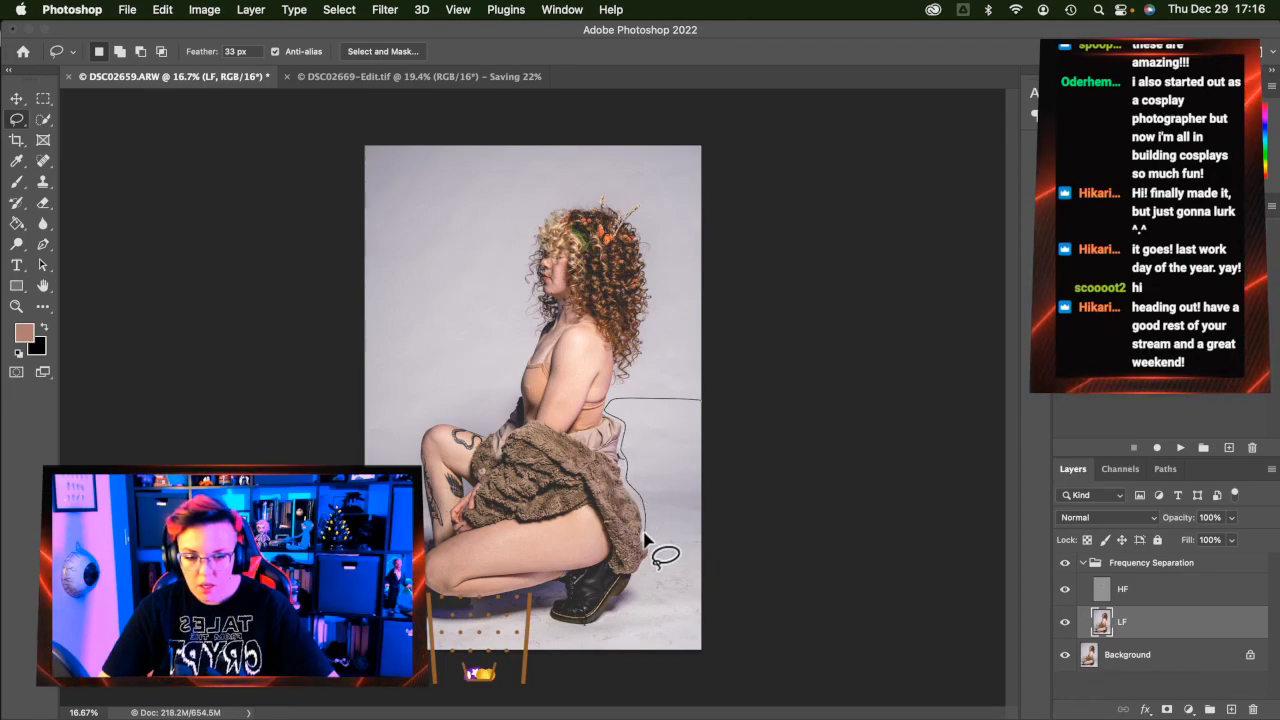
{"action": "mouse_move", "coordinate": [646, 567]}
{"action": "left_mouse_down"}
{"action": "mouse_move", "coordinate": [604, 622]}
{"action": "mouse_move", "coordinate": [575, 627]}
{"action": "mouse_move", "coordinate": [549, 613]}
{"action": "mouse_move", "coordinate": [558, 584]}
{"action": "mouse_move", "coordinate": [485, 599]}
{"action": "mouse_move", "coordinate": [479, 618]}
{"action": "mouse_move", "coordinate": [428, 622]}
{"action": "mouse_move", "coordinate": [362, 686]}
{"action": "mouse_move", "coordinate": [437, 672]}
{"action": "mouse_move", "coordinate": [687, 674]}
{"action": "mouse_move", "coordinate": [718, 666]}
{"action": "mouse_move", "coordinate": [731, 612]}
{"action": "left_mouse_up"}
{"action": "key", "text": "ctrl+d"}
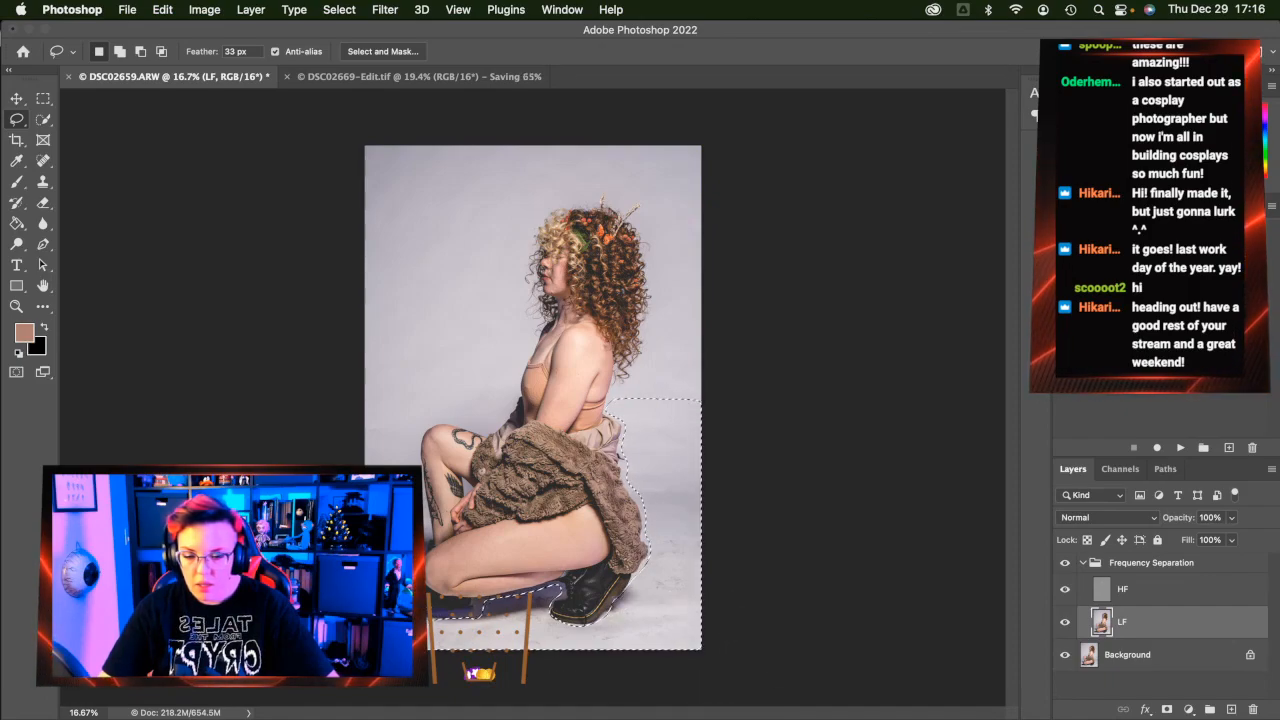
{"action": "mouse_move", "coordinate": [443, 616]}
{"action": "left_mouse_down"}
{"action": "mouse_move", "coordinate": [565, 595]}
{"action": "mouse_move", "coordinate": [549, 607]}
{"action": "mouse_move", "coordinate": [565, 629]}
{"action": "mouse_move", "coordinate": [631, 593]}
{"action": "mouse_move", "coordinate": [659, 550]}
{"action": "mouse_move", "coordinate": [624, 476]}
{"action": "mouse_move", "coordinate": [627, 449]}
{"action": "mouse_move", "coordinate": [725, 382]}
{"action": "mouse_move", "coordinate": [818, 563]}
{"action": "left_mouse_up"}
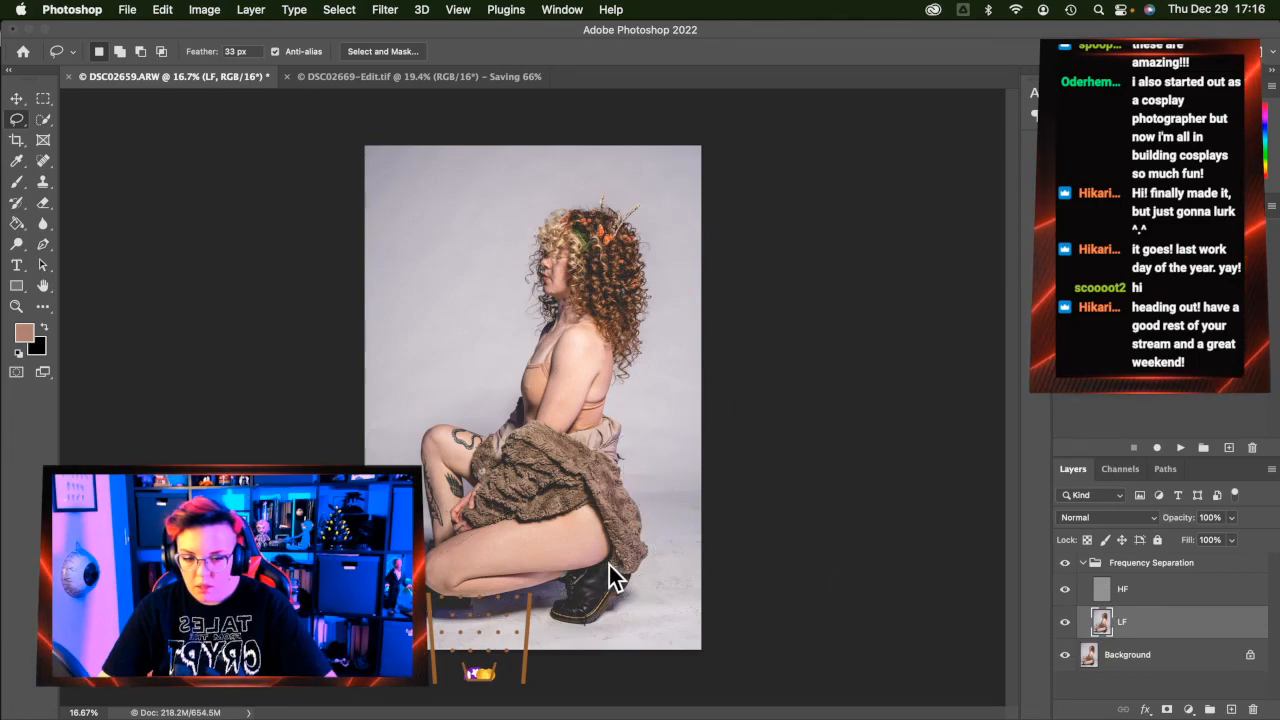
{"action": "left_click", "coordinate": [671, 275]}
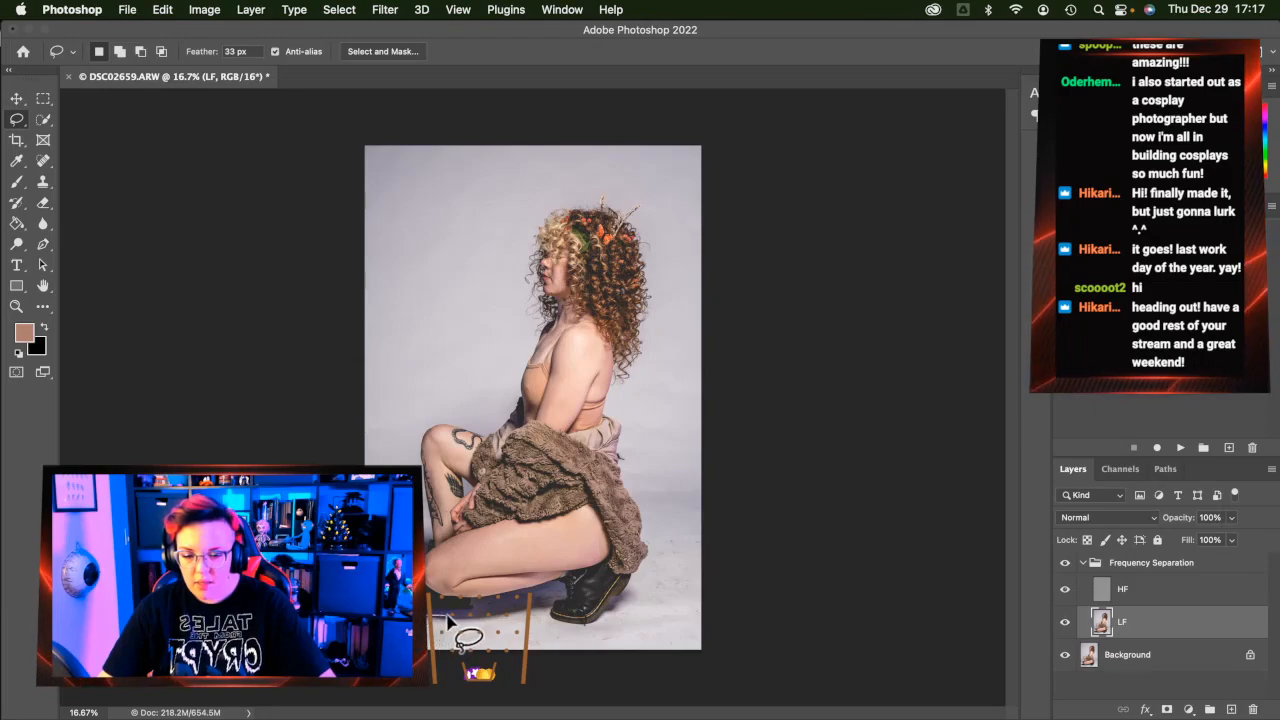
{"action": "mouse_move", "coordinate": [476, 614]}
{"action": "left_mouse_down"}
{"action": "mouse_move", "coordinate": [486, 600]}
{"action": "mouse_move", "coordinate": [560, 590]}
{"action": "mouse_move", "coordinate": [549, 603]}
{"action": "mouse_move", "coordinate": [562, 615]}
{"action": "mouse_move", "coordinate": [605, 627]}
{"action": "mouse_move", "coordinate": [635, 598]}
{"action": "mouse_move", "coordinate": [658, 533]}
{"action": "mouse_move", "coordinate": [651, 463]}
{"action": "mouse_move", "coordinate": [680, 383]}
{"action": "mouse_move", "coordinate": [702, 368]}
{"action": "left_mouse_up"}
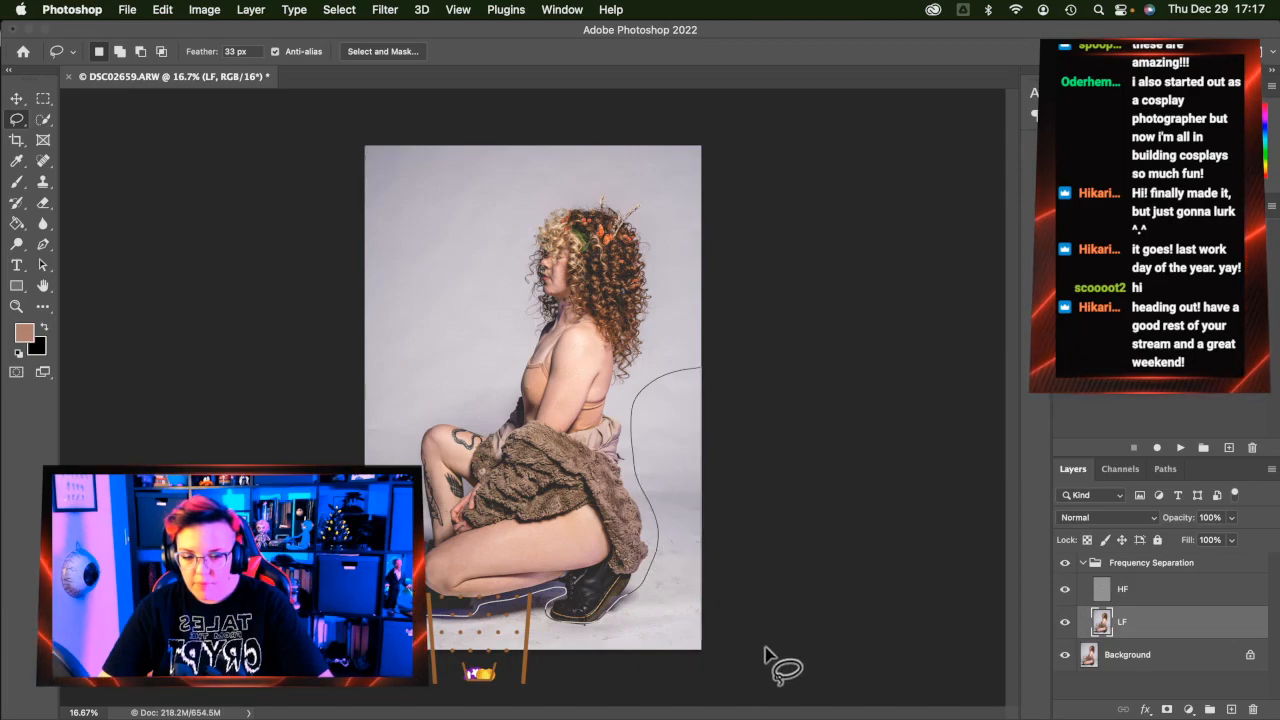
{"action": "left_click_drag", "start_coordinate": [335, 668], "coordinate": [335, 622]}
Apply a 50 px Gaussian Blur to the selection on LF, then open and cancel it on HF
{"action": "key", "text": "ctrl+alt+super+f"}
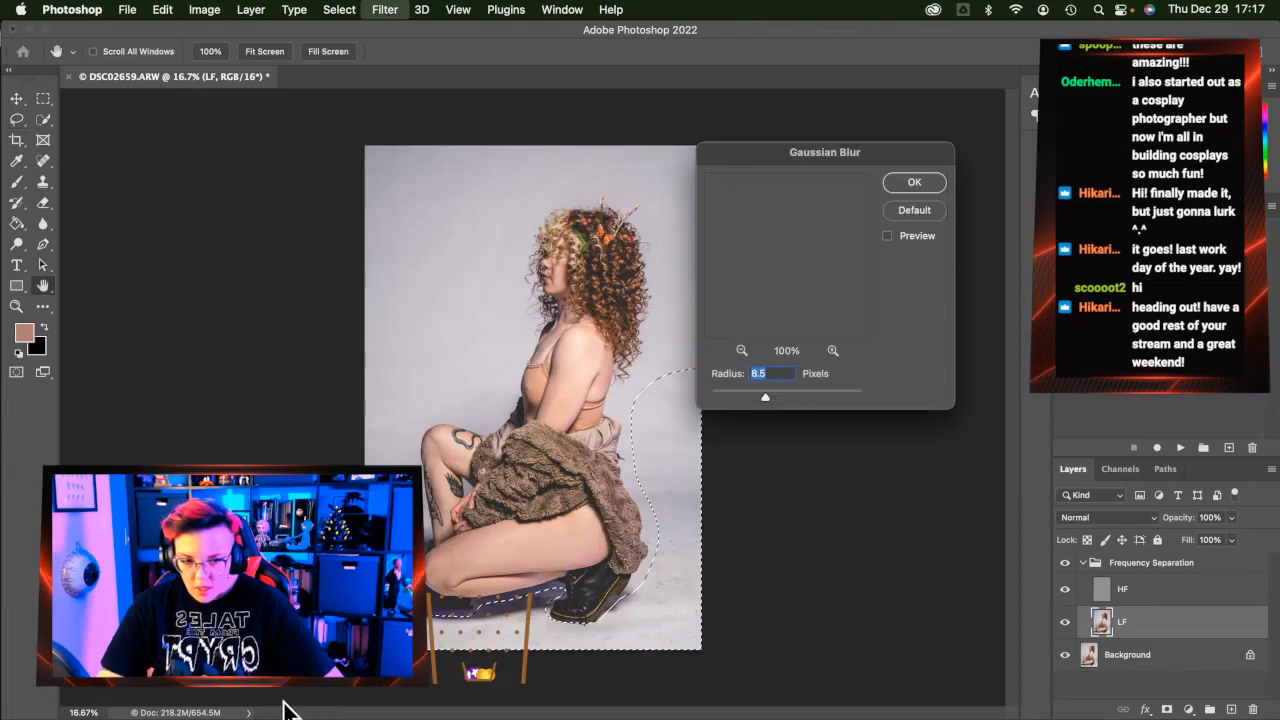
{"action": "type", "text": "50"}
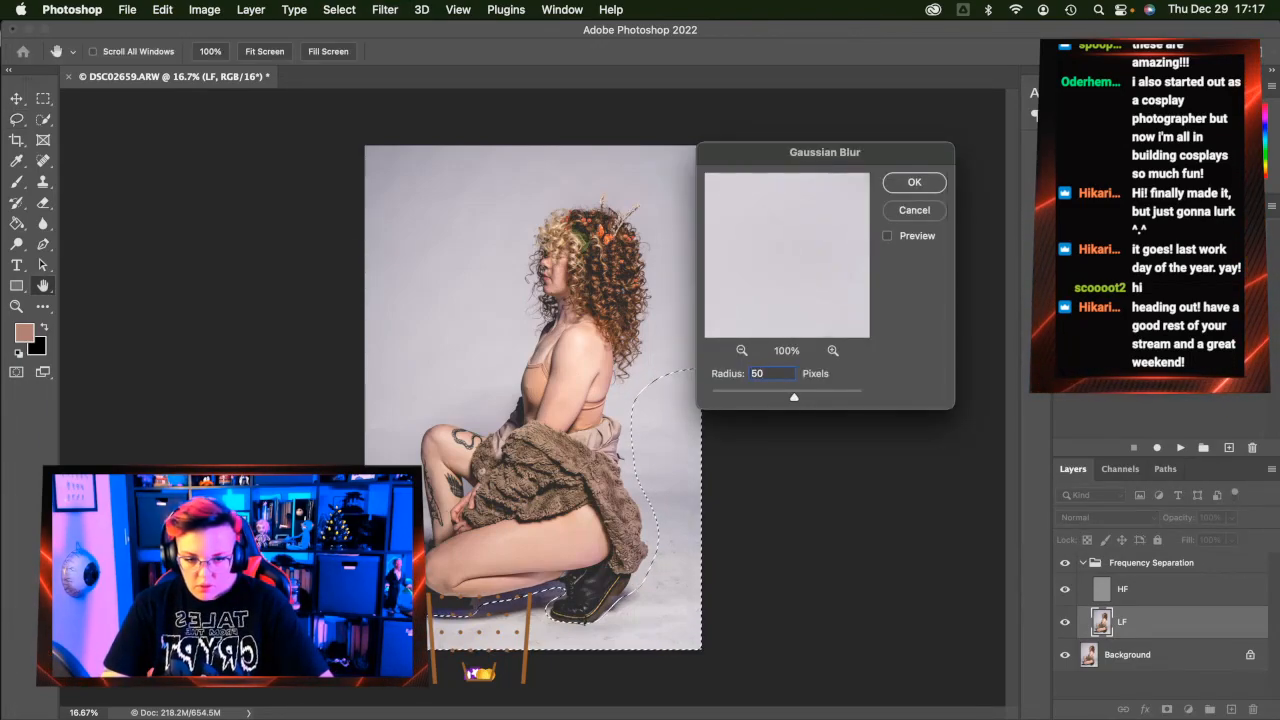
{"action": "key", "text": "Return"}
{"action": "left_click", "coordinate": [1145, 591]}
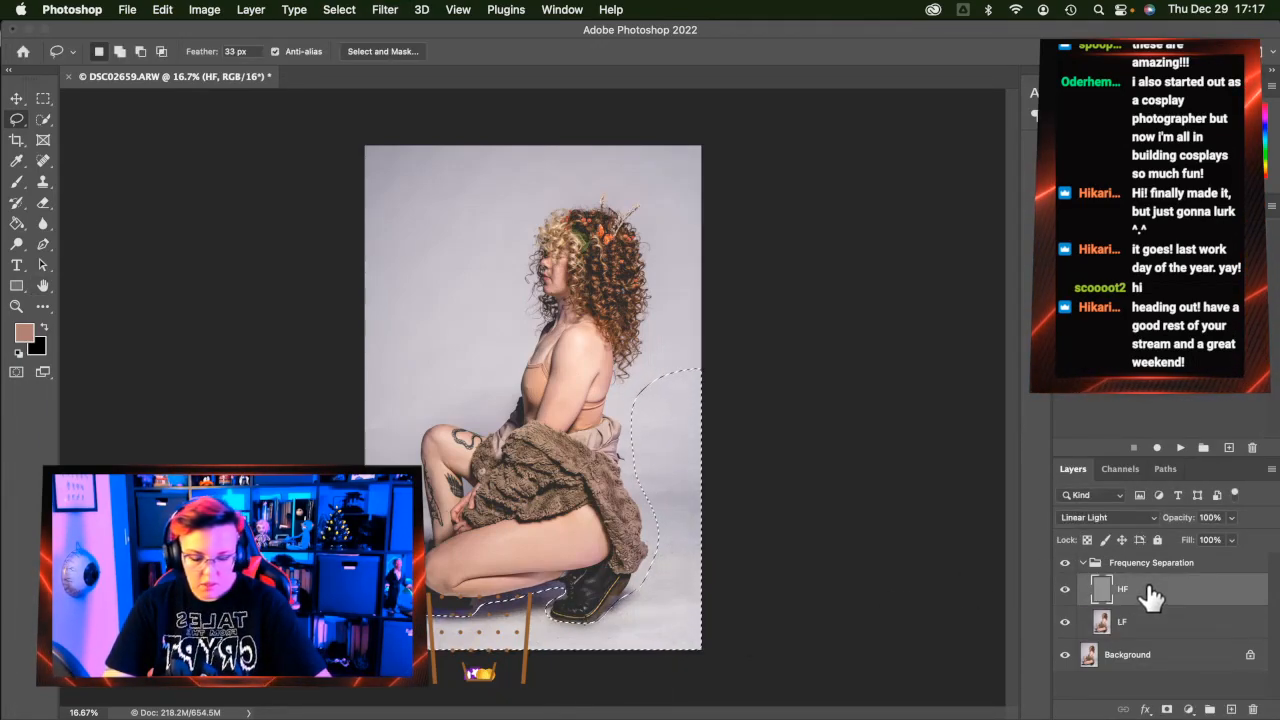
{"action": "key", "text": "ctrl+alt+super+f"}
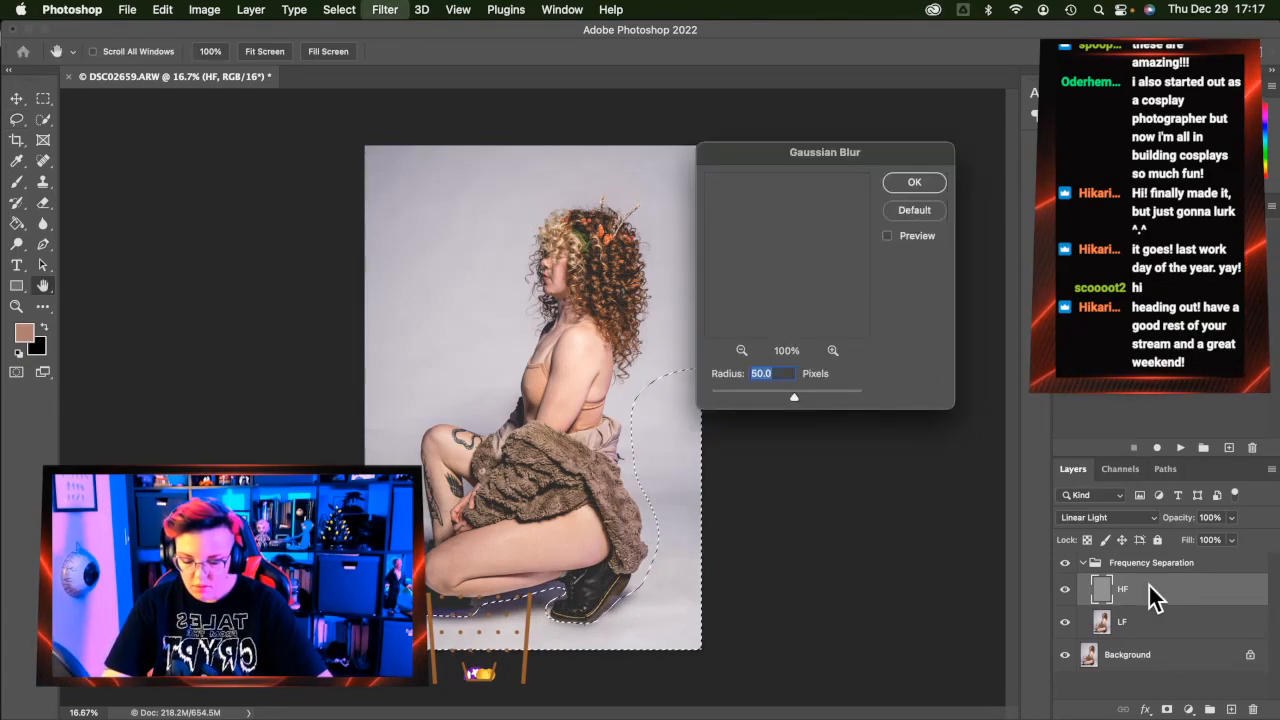
{"action": "key", "text": "Escape"}
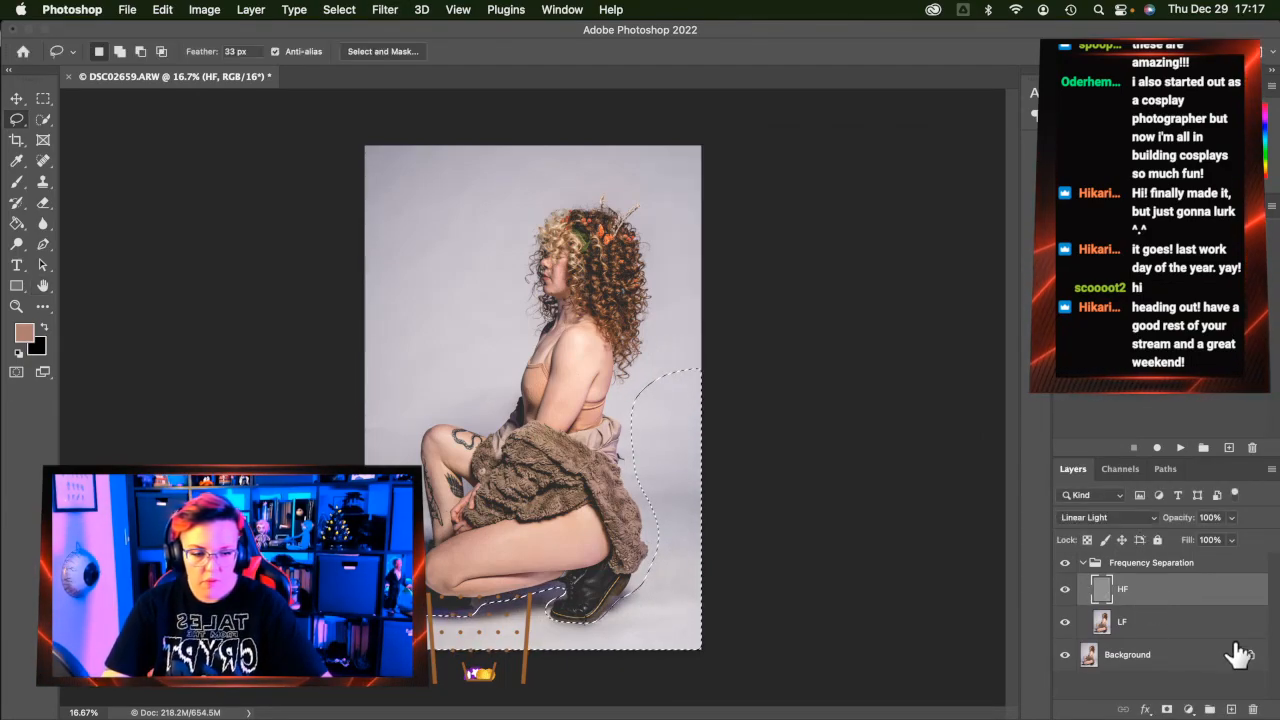
Zoom to 33.3% on the boots with the HF layer active
{"action": "left_click", "coordinate": [17, 307]}
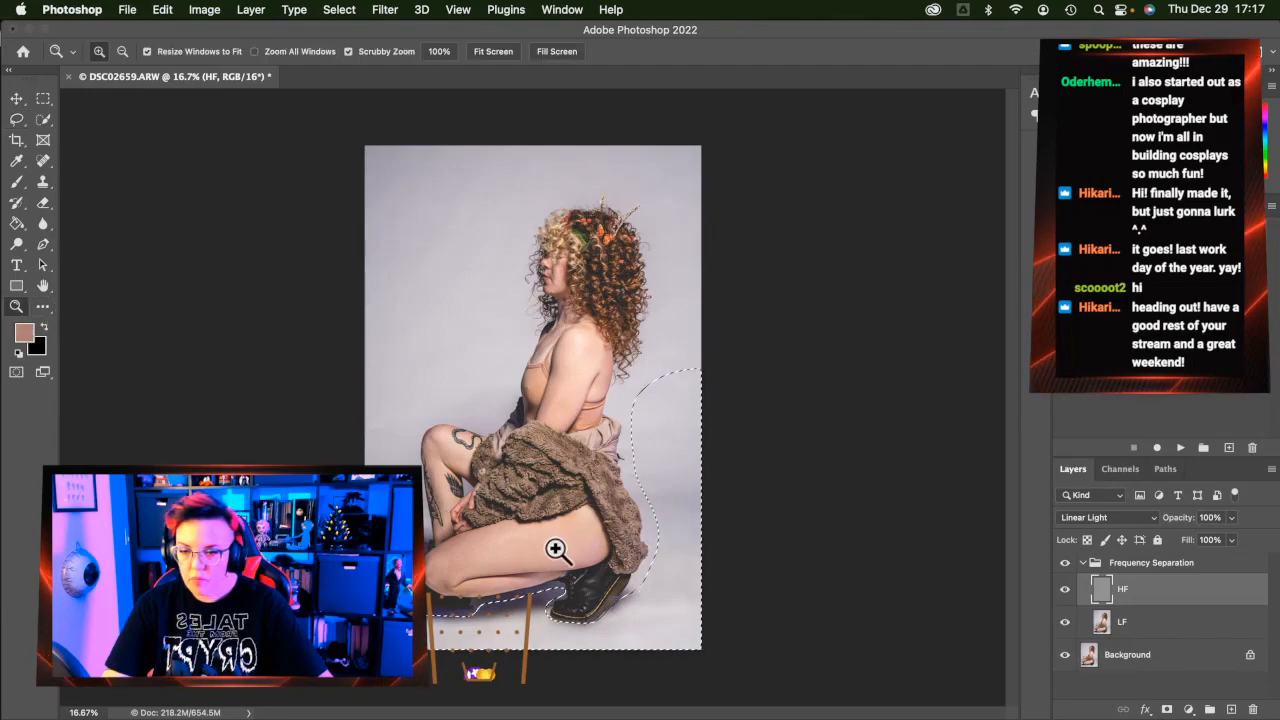
{"action": "left_click", "coordinate": [556, 548]}
{"action": "left_click", "coordinate": [556, 548]}
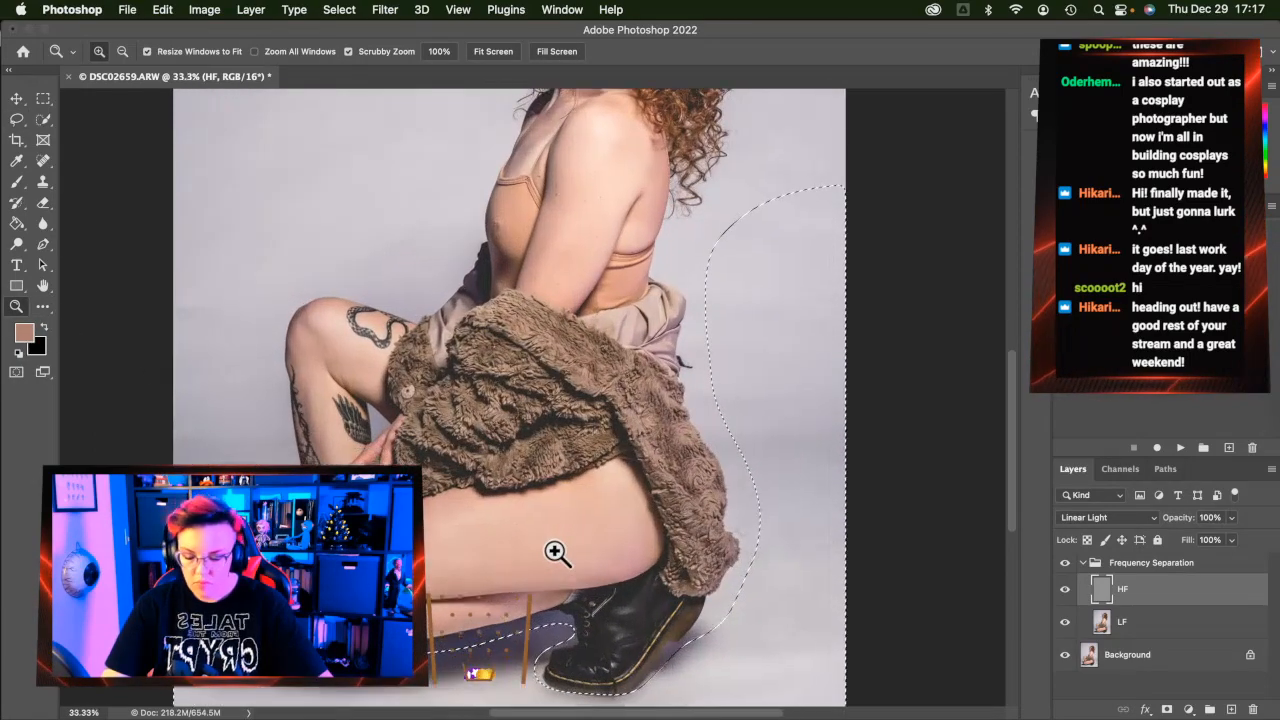
{"action": "left_click", "coordinate": [1206, 619]}
{"action": "left_click", "coordinate": [1193, 598]}
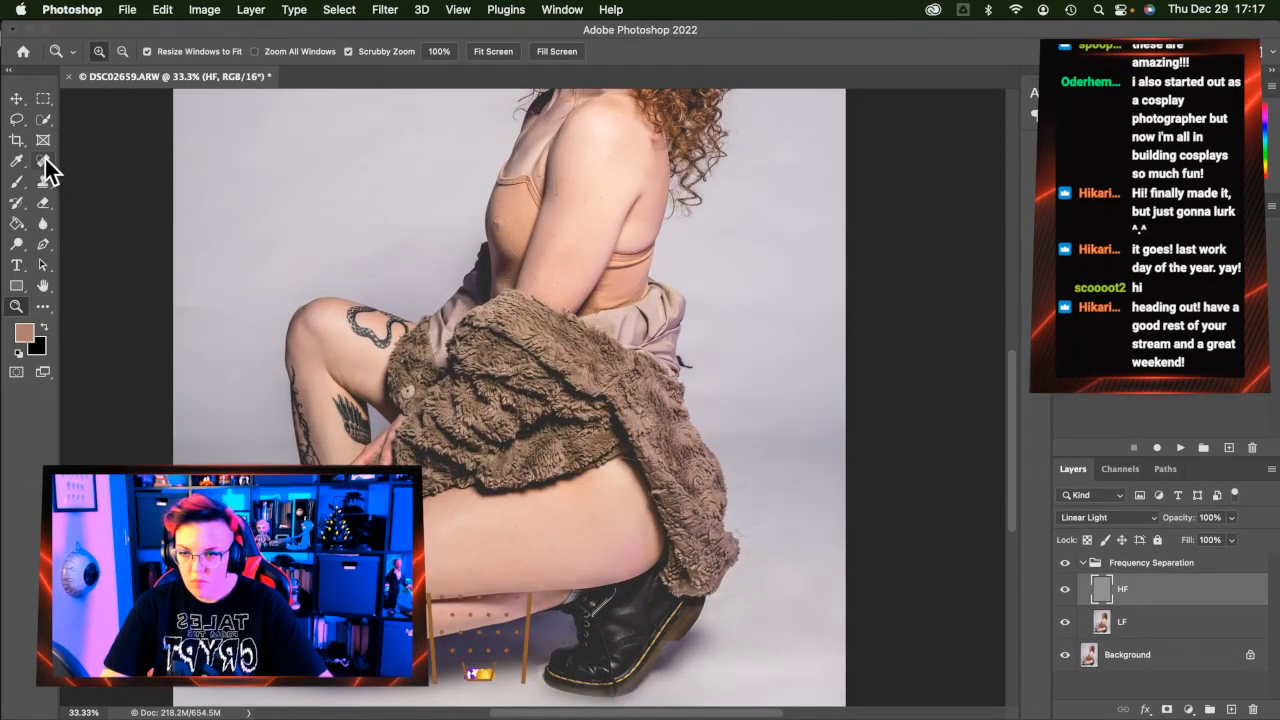
{"action": "left_click", "coordinate": [43, 161]}
{"action": "scroll", "coordinate": [149, 303], "scroll_direction": "down", "scroll_amount": 3}
{"action": "scroll", "coordinate": [149, 303], "scroll_direction": "left", "scroll_amount": 3}
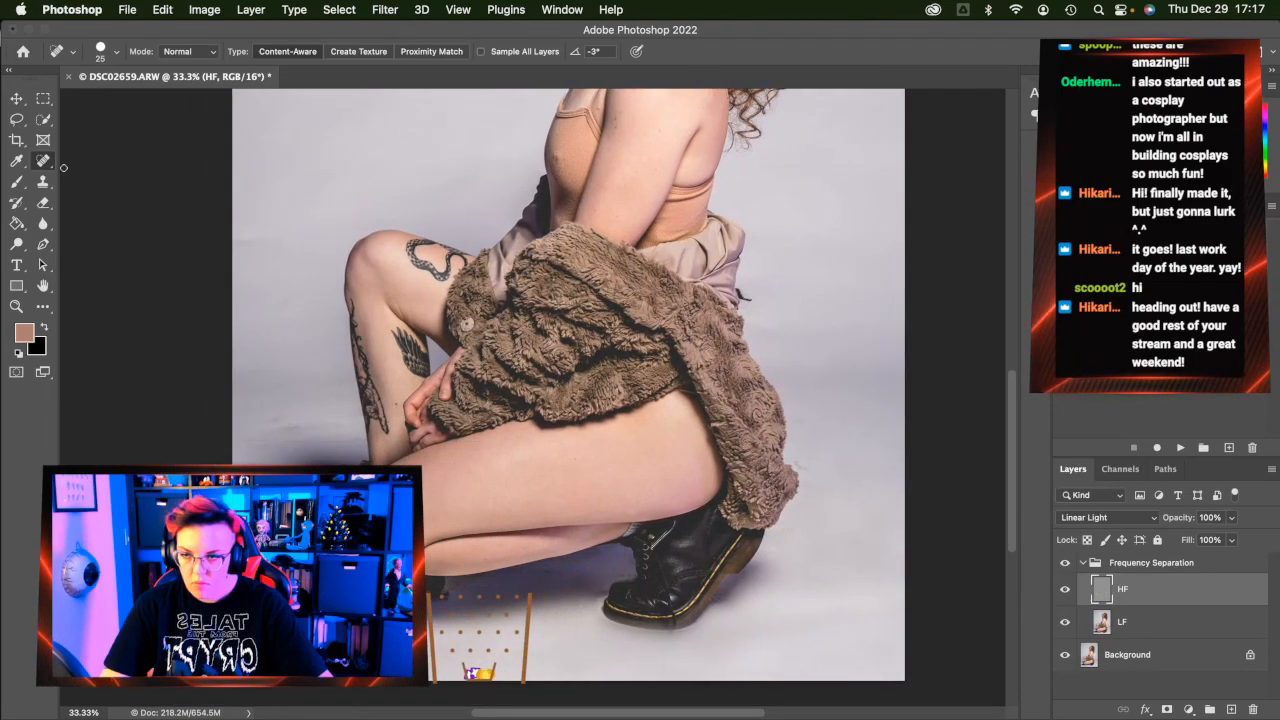
Lasso the backdrop left of the leg and blur it 50 px on the HF and LF layers
{"action": "left_click", "coordinate": [18, 121]}
{"action": "left_click_drag", "start_coordinate": [346, 341], "coordinate": [364, 452]}
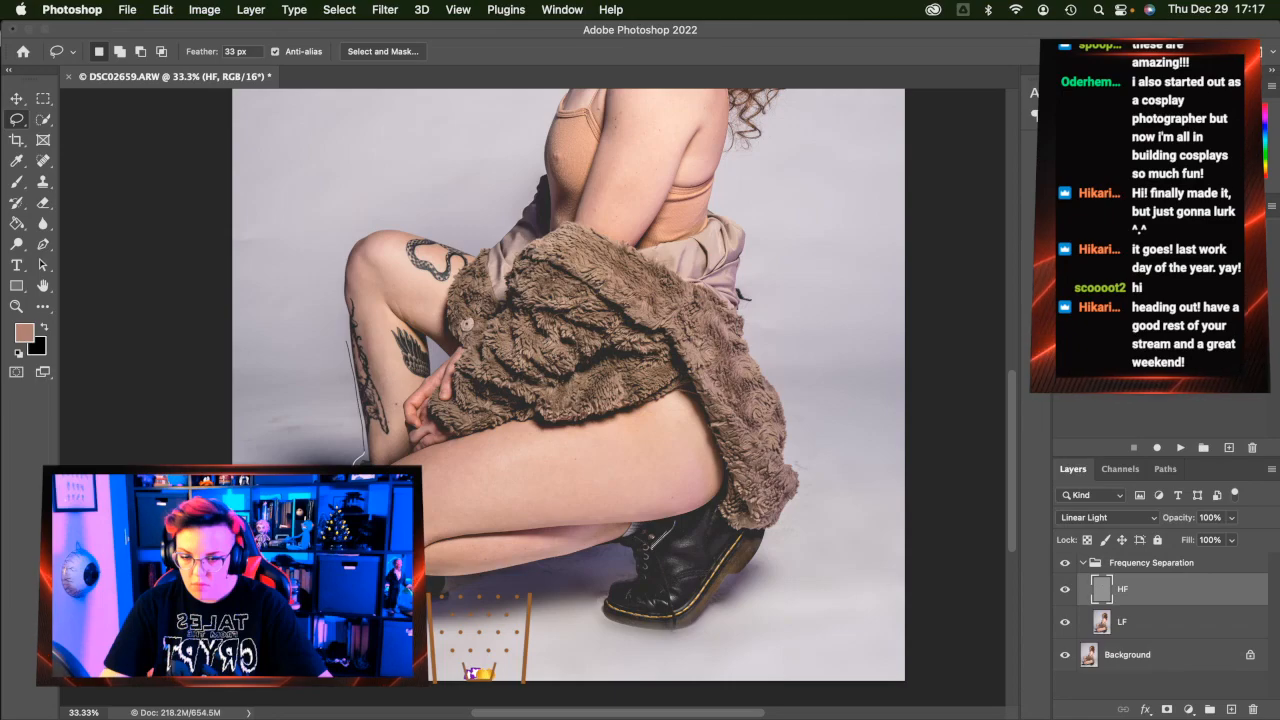
{"action": "mouse_move", "coordinate": [356, 465]}
{"action": "left_mouse_down"}
{"action": "mouse_move", "coordinate": [214, 287]}
{"action": "mouse_move", "coordinate": [297, 281]}
{"action": "mouse_move", "coordinate": [348, 342]}
{"action": "left_mouse_up"}
{"action": "key", "text": "ctrl+super+f"}
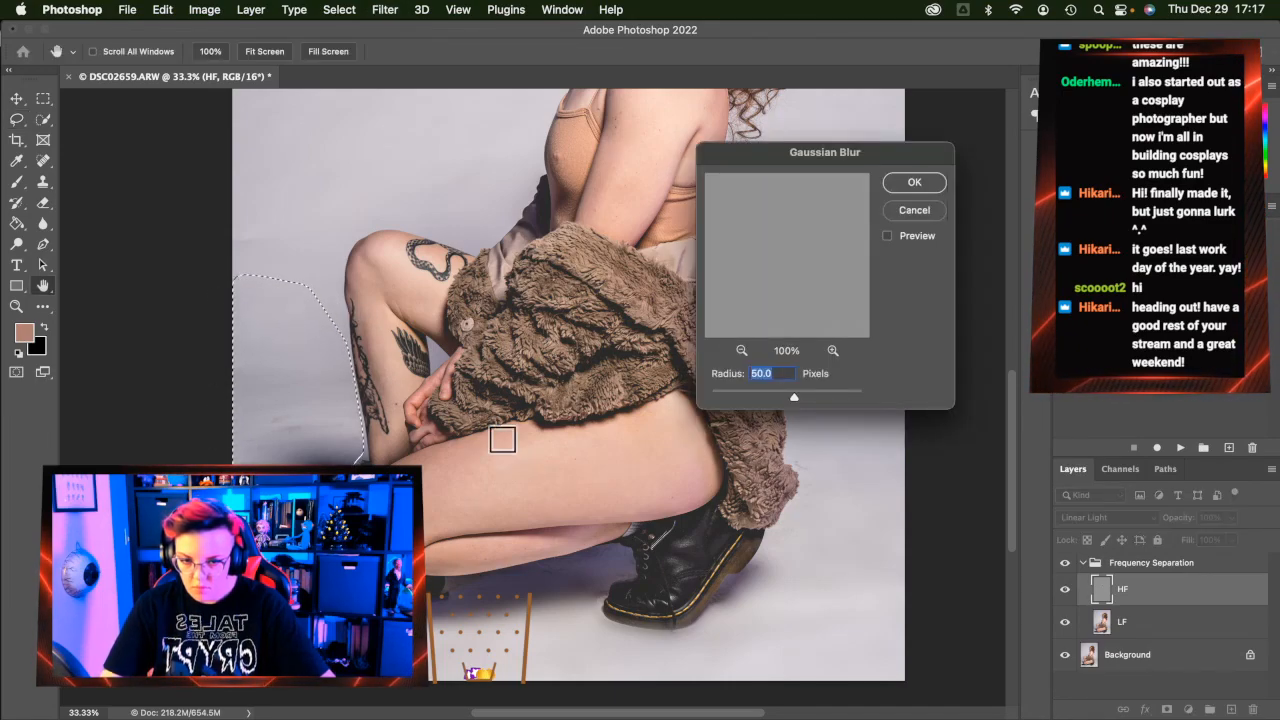
{"action": "key", "text": "Return"}
{"action": "left_click", "coordinate": [1183, 621]}
{"action": "key", "text": "ctrl+super+f"}
{"action": "key", "text": "Return"}
{"action": "key", "text": "ctrl+d"}
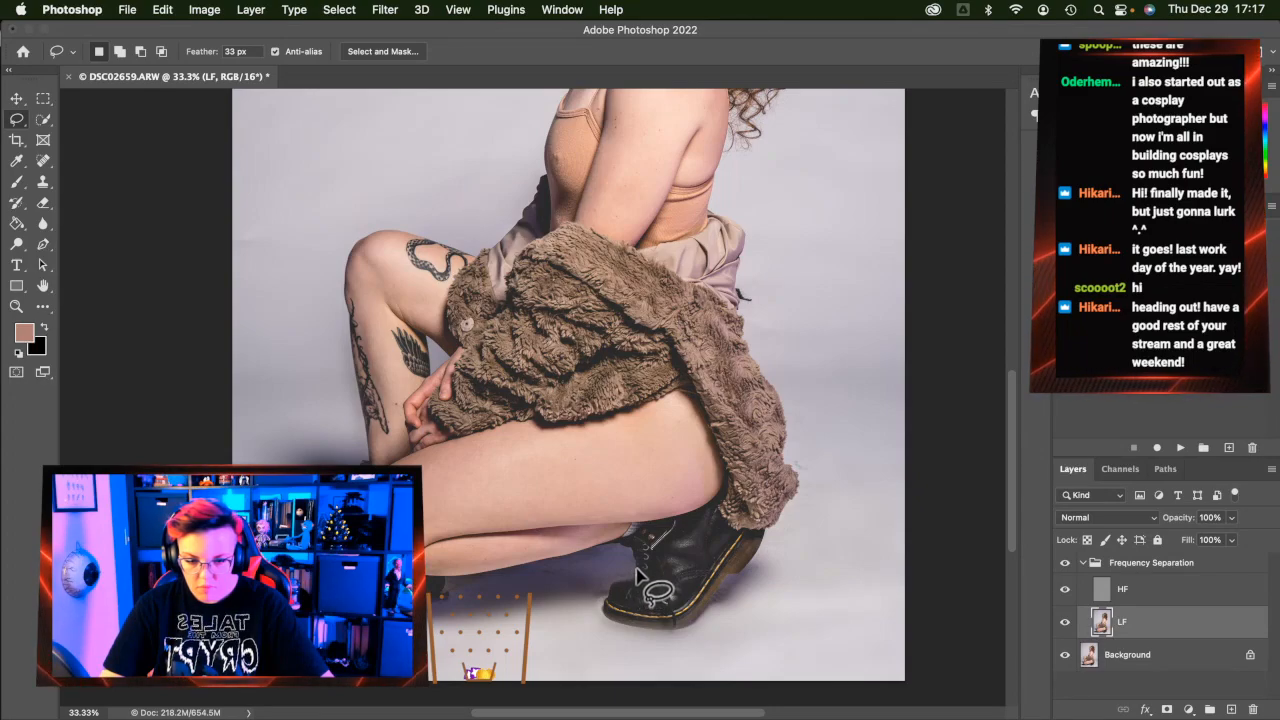
Outline the floor shadow under the boot and blur it on the LF and HF layers
{"action": "mouse_move", "coordinate": [630, 553]}
{"action": "left_mouse_down"}
{"action": "mouse_move", "coordinate": [451, 572]}
{"action": "mouse_move", "coordinate": [444, 586]}
{"action": "mouse_move", "coordinate": [530, 625]}
{"action": "mouse_move", "coordinate": [603, 628]}
{"action": "mouse_move", "coordinate": [636, 578]}
{"action": "left_mouse_up"}
{"action": "key", "text": "super+alt+f"}
{"action": "key", "text": "Return"}
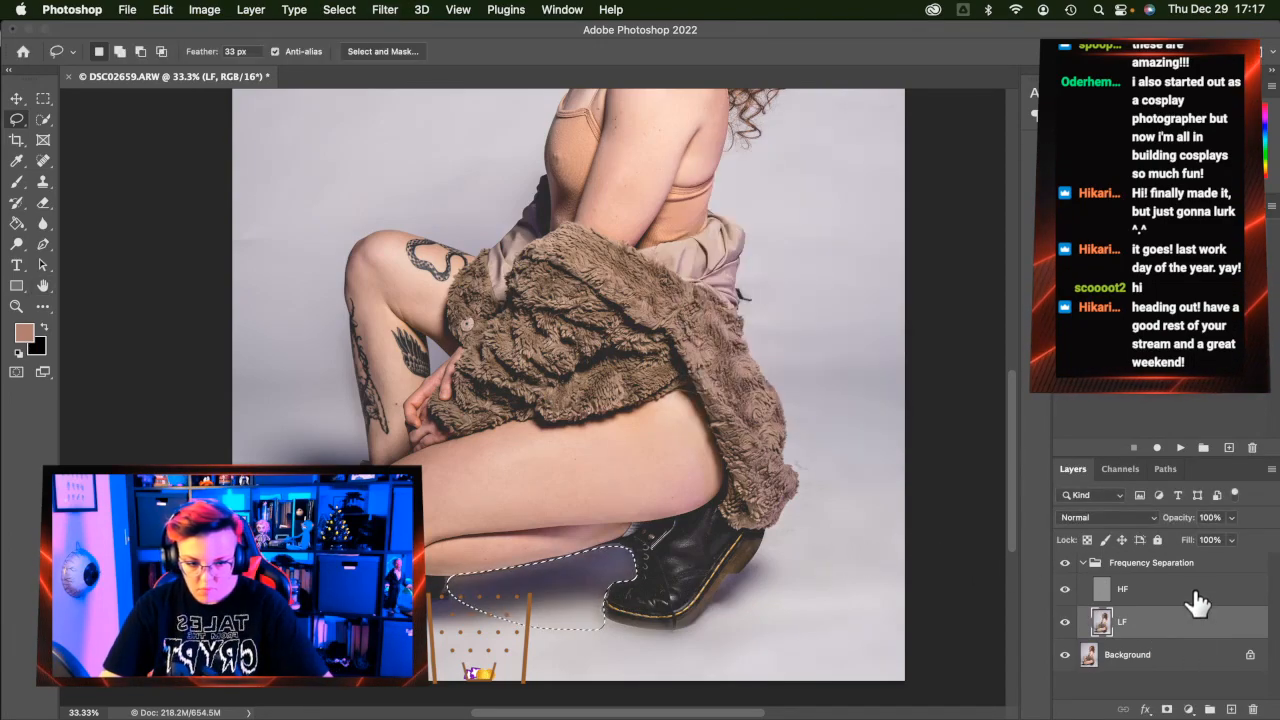
{"action": "left_click", "coordinate": [1193, 591]}
{"action": "key", "text": "super+alt+f"}
{"action": "key", "text": "Return"}
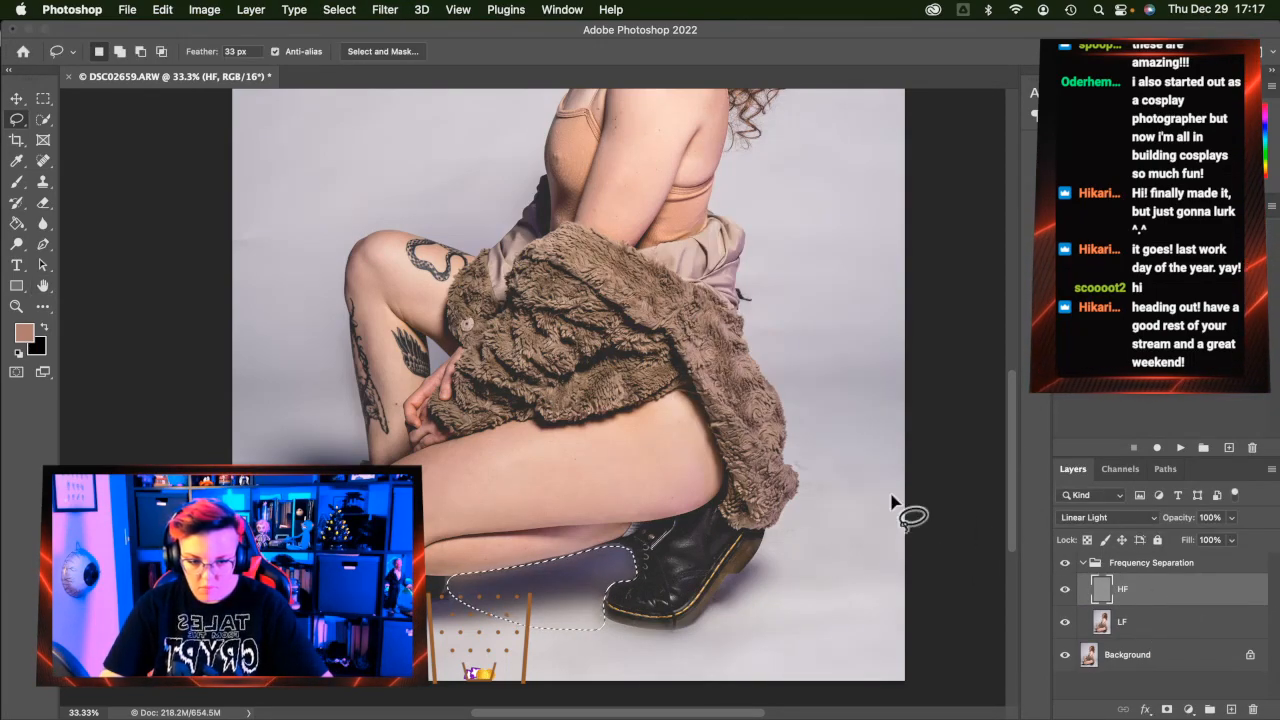
{"action": "key", "text": "super+d"}
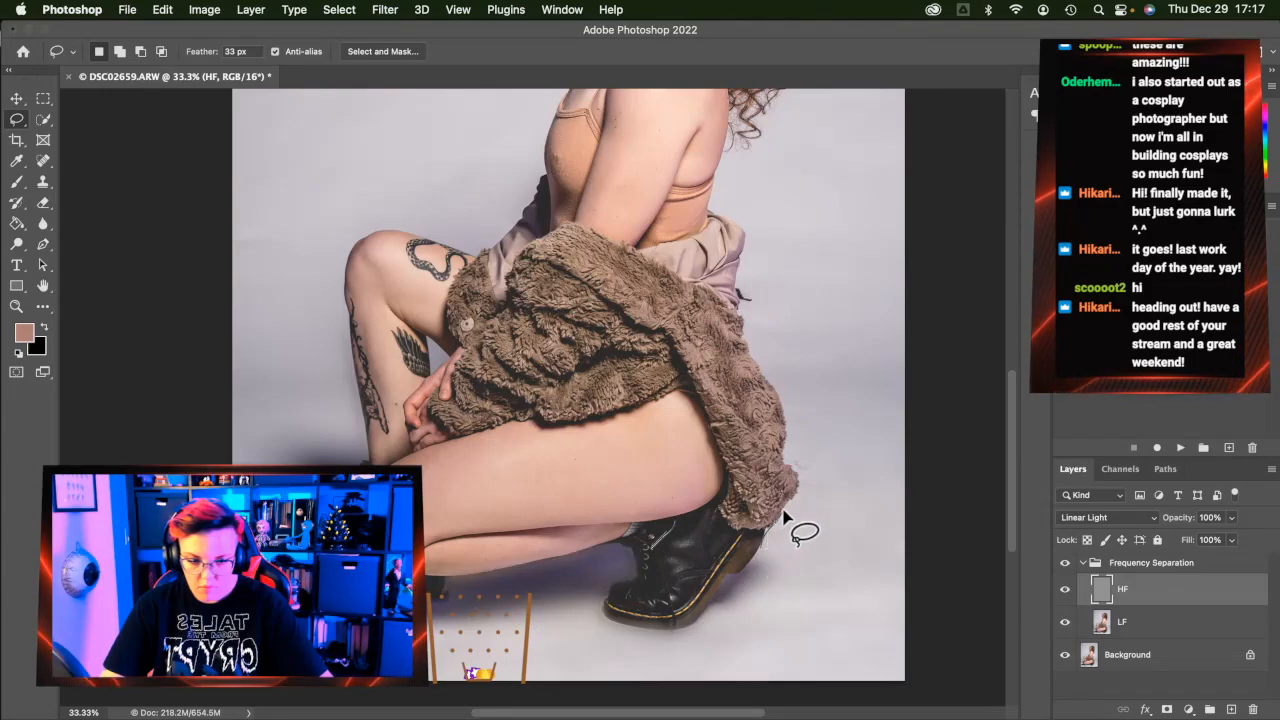
Outline the backdrop along the coat's edge and blur it 50 px on the HF and LF layers
{"action": "mouse_move", "coordinate": [797, 472]}
{"action": "left_mouse_down"}
{"action": "mouse_move", "coordinate": [757, 323]}
{"action": "mouse_move", "coordinate": [834, 290]}
{"action": "mouse_move", "coordinate": [904, 316]}
{"action": "mouse_move", "coordinate": [907, 411]}
{"action": "mouse_move", "coordinate": [874, 498]}
{"action": "mouse_move", "coordinate": [722, 615]}
{"action": "mouse_move", "coordinate": [719, 583]}
{"action": "mouse_move", "coordinate": [762, 551]}
{"action": "left_mouse_up"}
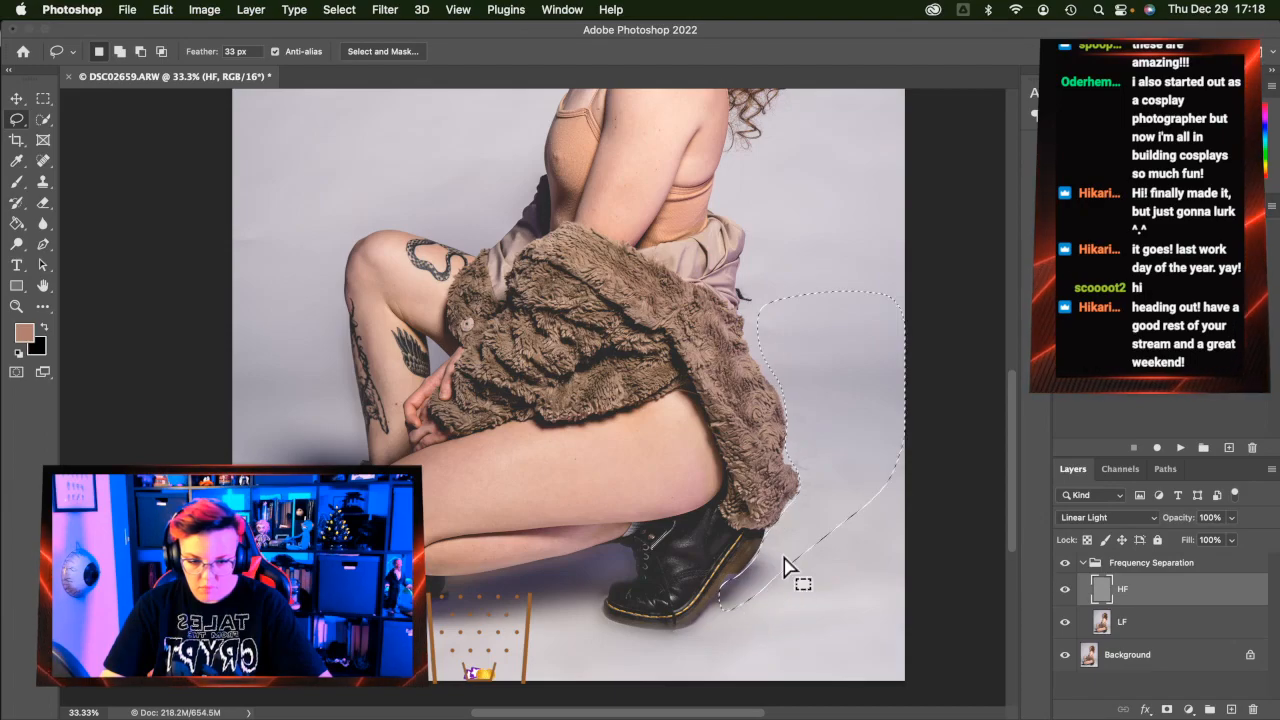
{"action": "key", "text": "ctrl+alt+super+f"}
{"action": "key", "text": "Return"}
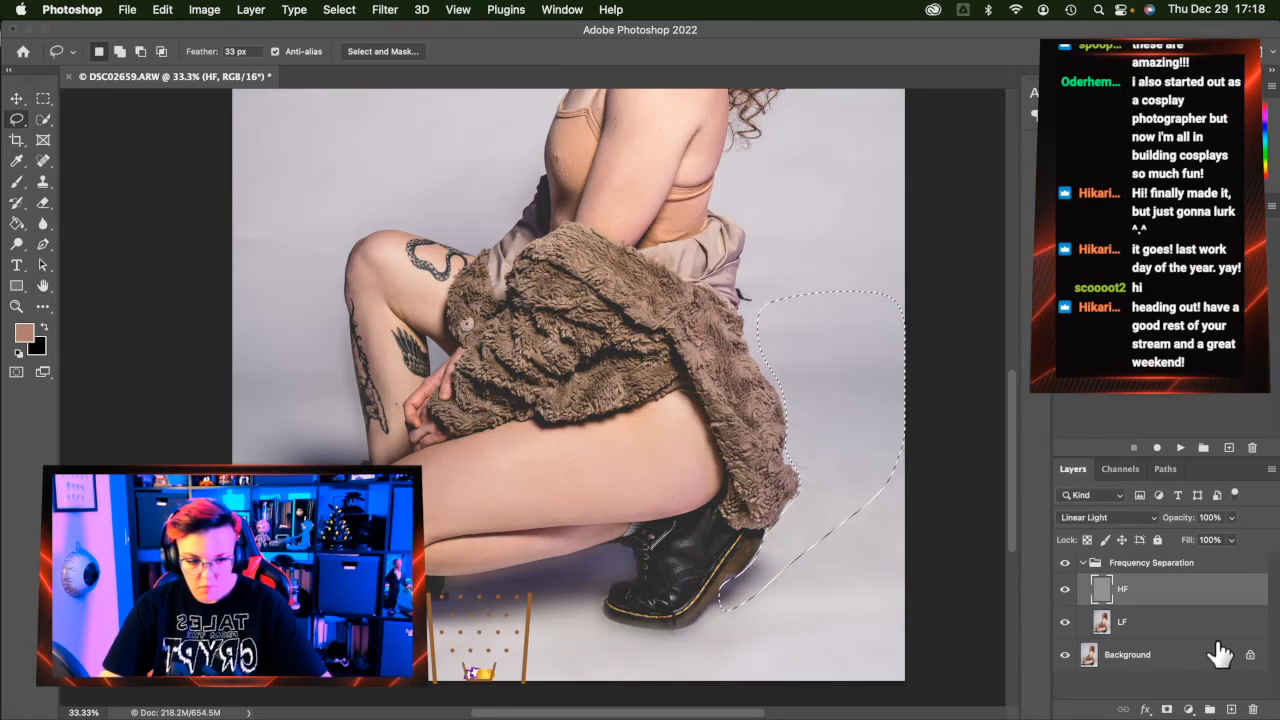
{"action": "left_click", "coordinate": [1202, 620]}
{"action": "key", "text": "ctrl+alt+super+f"}
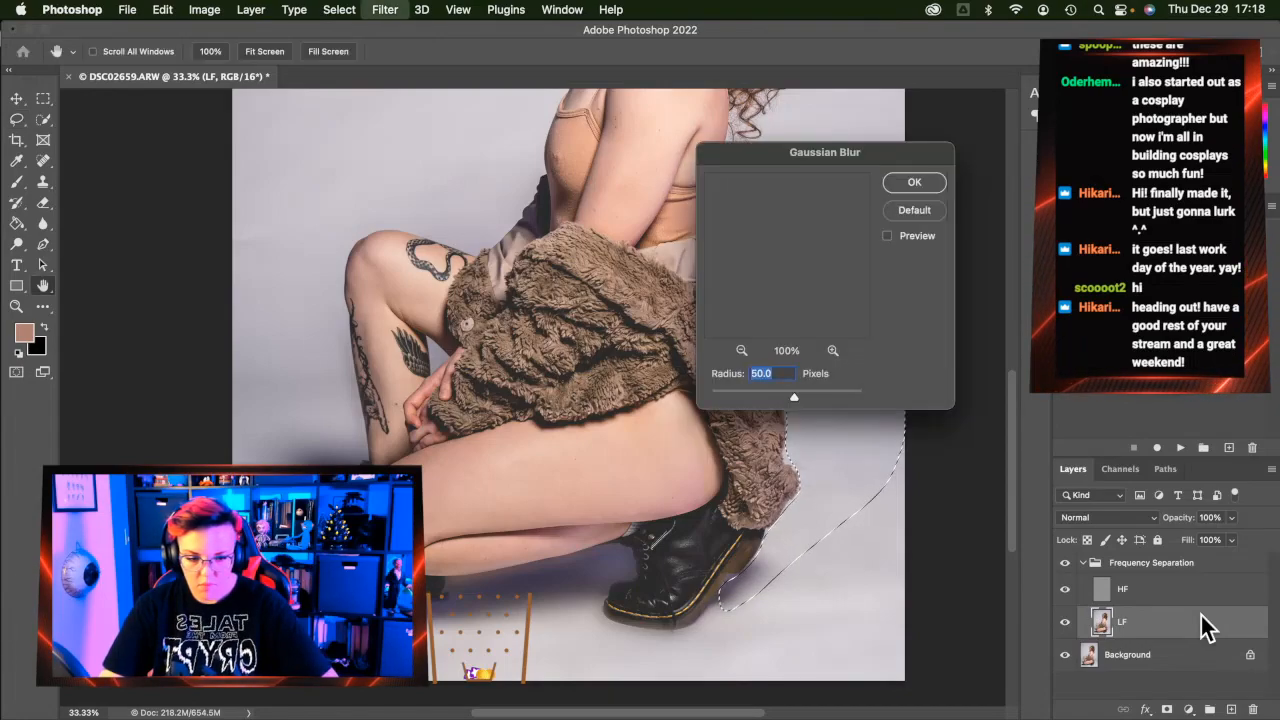
{"action": "key", "text": "Return"}
{"action": "key", "text": "super+d"}
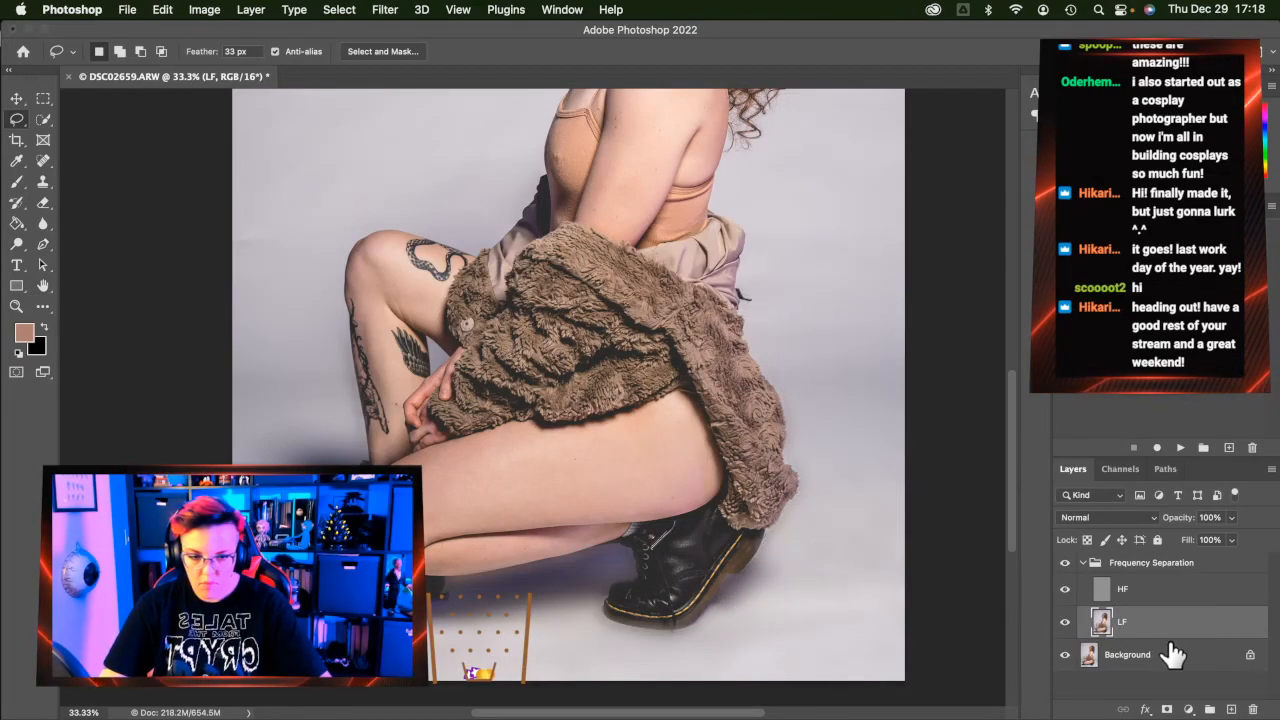
Zoom to 100% around the knee and heal stray marks on the floor below it on HF
{"action": "left_click", "coordinate": [43, 161]}
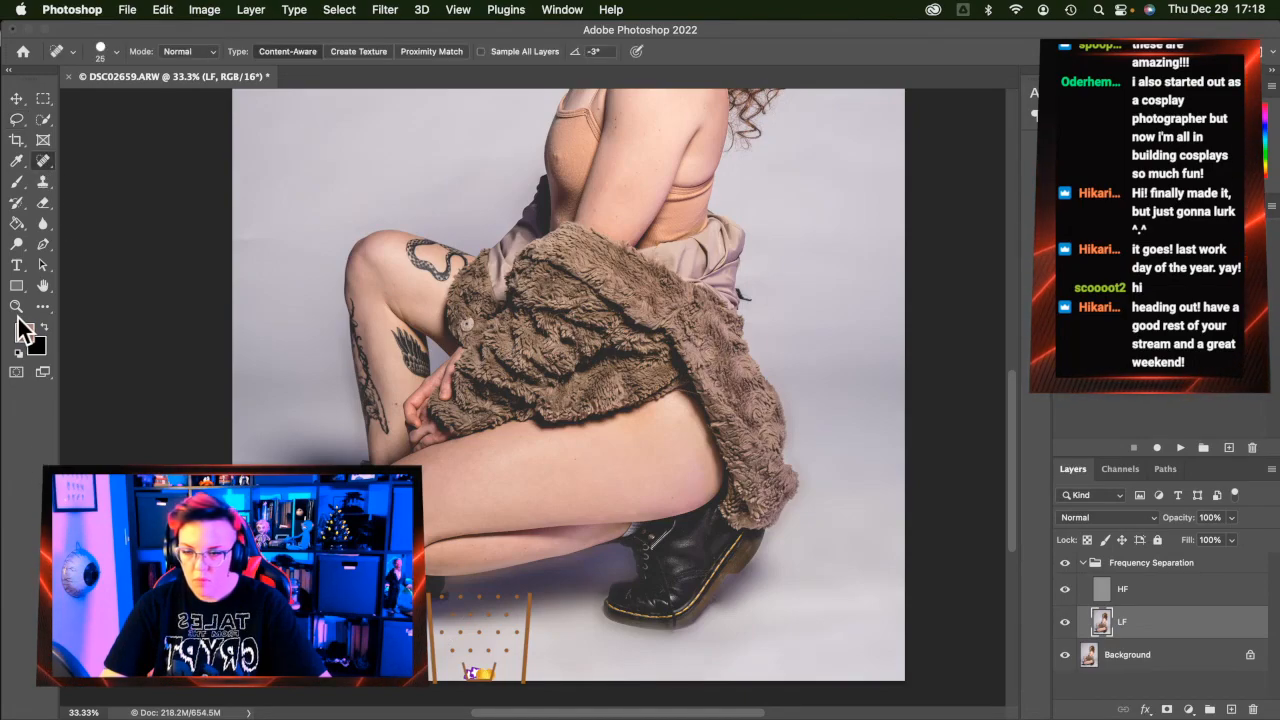
{"action": "key", "text": "z"}
{"action": "left_click", "coordinate": [400, 618]}
{"action": "left_click", "coordinate": [400, 618]}
{"action": "left_click", "coordinate": [400, 618]}
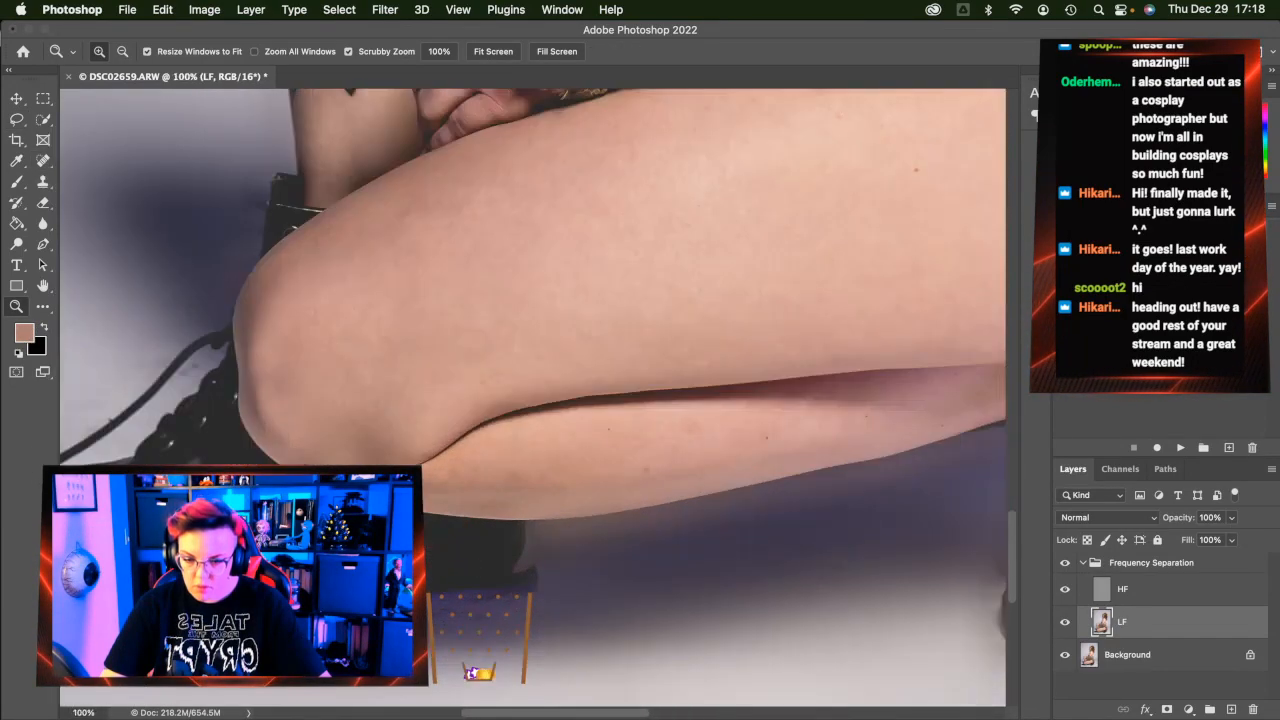
{"action": "left_click_drag", "start_coordinate": [380, 610], "coordinate": [475, 642]}
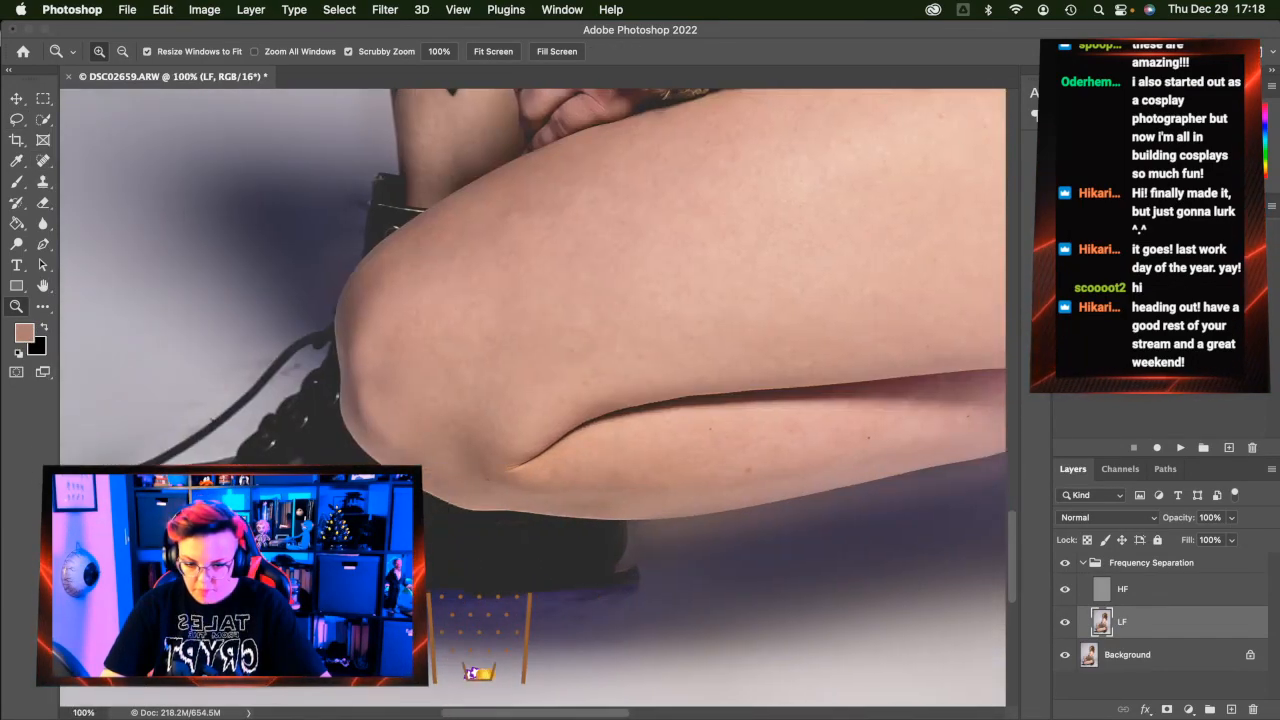
{"action": "left_click", "coordinate": [45, 162]}
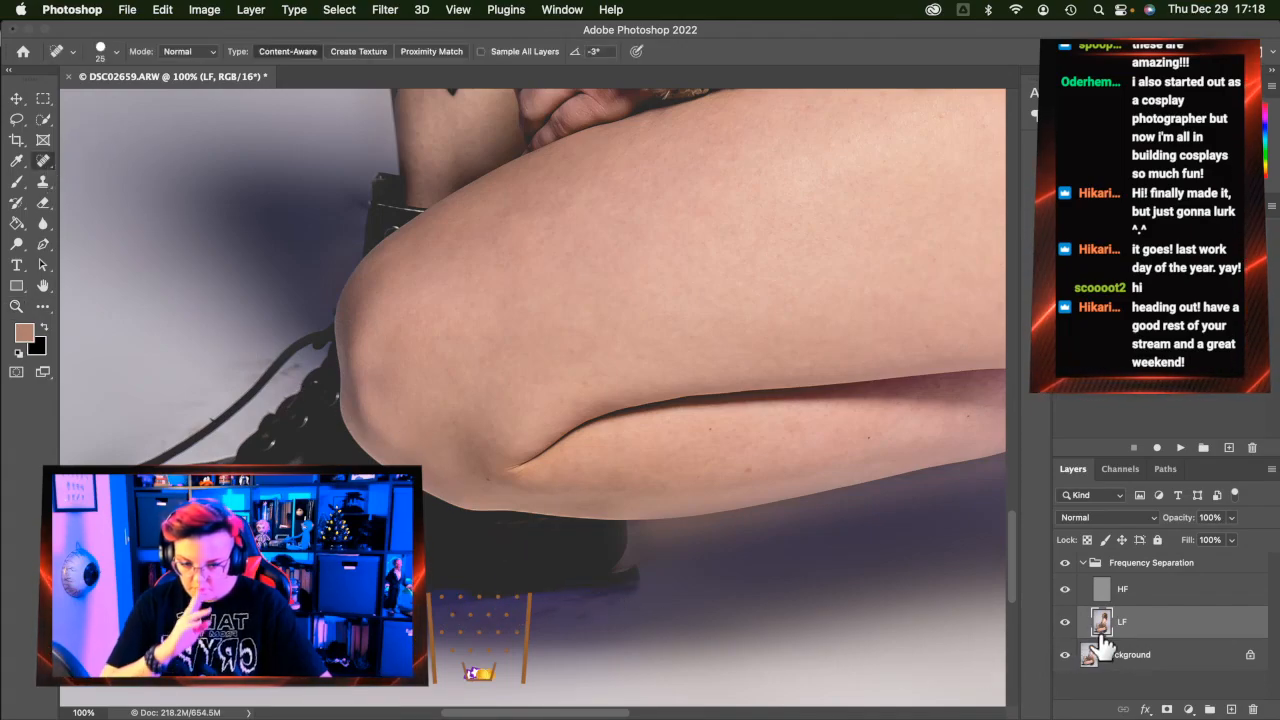
{"action": "left_click", "coordinate": [1140, 592]}
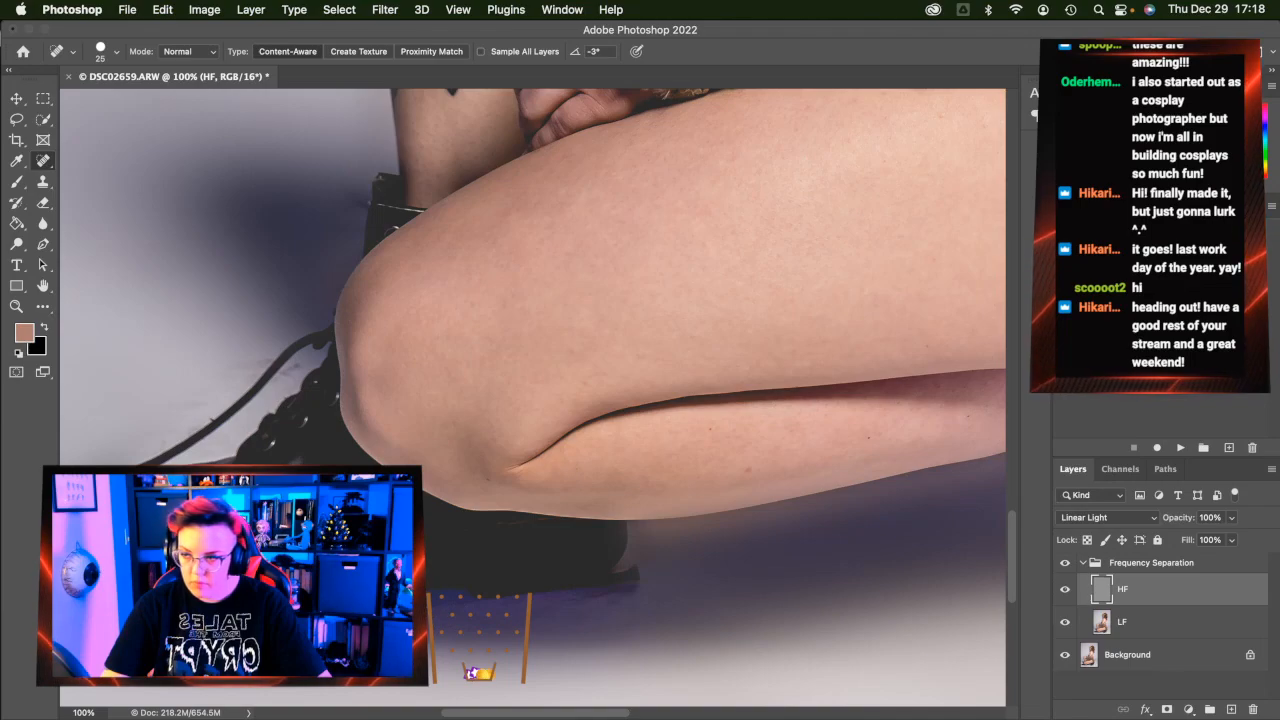
{"action": "left_click_drag", "start_coordinate": [590, 601], "coordinate": [549, 604]}
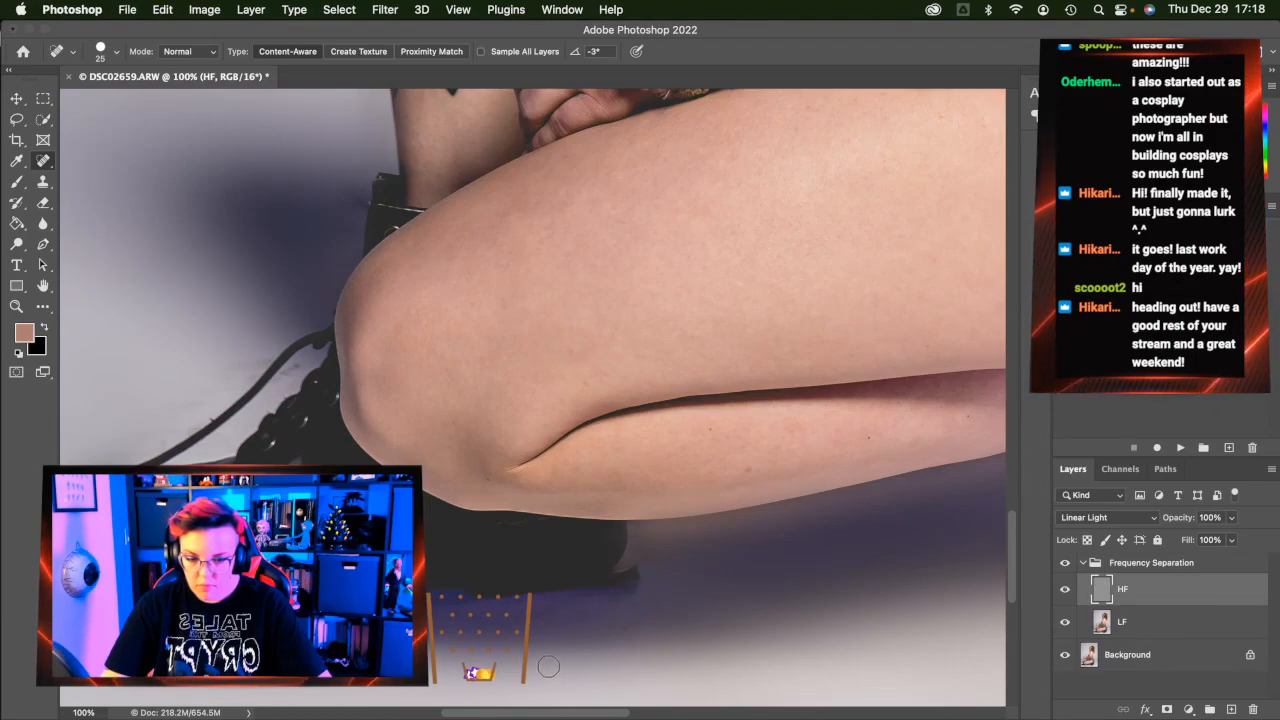
Heal the stray strand beside the boot
{"action": "scroll", "coordinate": [694, 626], "scroll_direction": "left", "scroll_amount": 5}
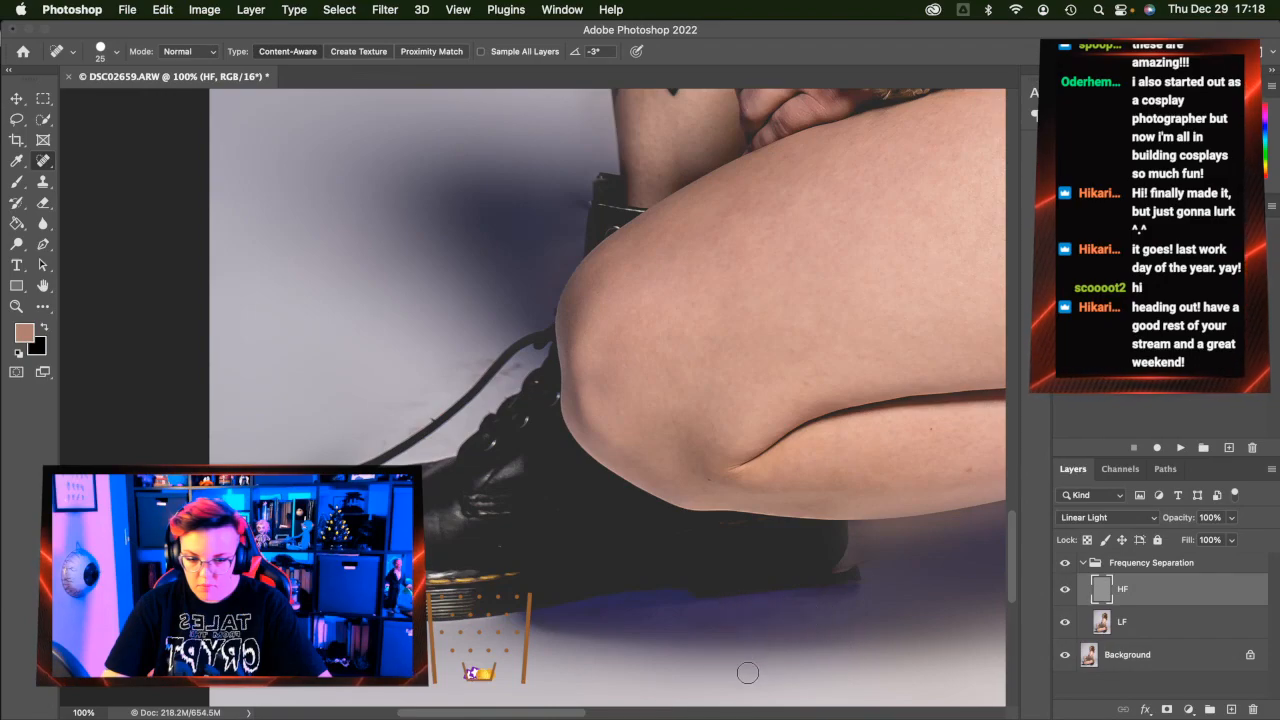
{"action": "scroll", "coordinate": [748, 673], "scroll_direction": "left", "scroll_amount": 2}
{"action": "scroll", "coordinate": [680, 520], "scroll_direction": "up", "scroll_amount": 1}
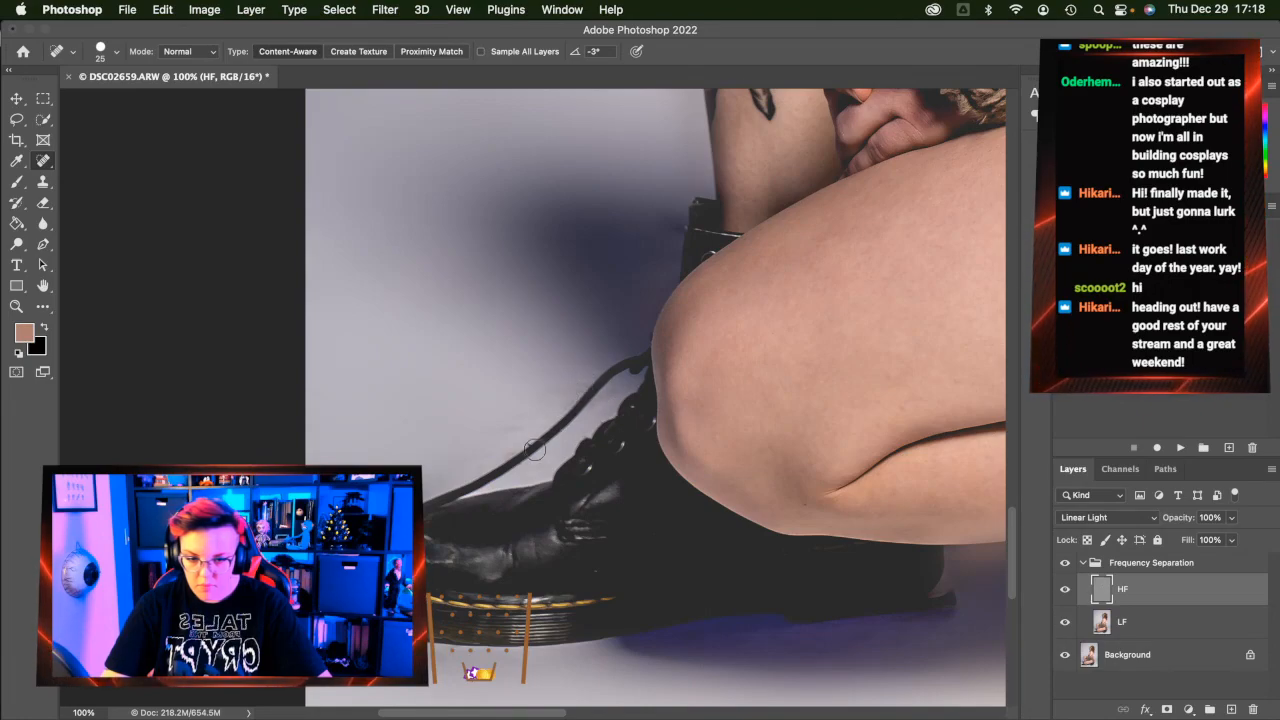
{"action": "left_click_drag", "start_coordinate": [490, 464], "coordinate": [477, 468]}
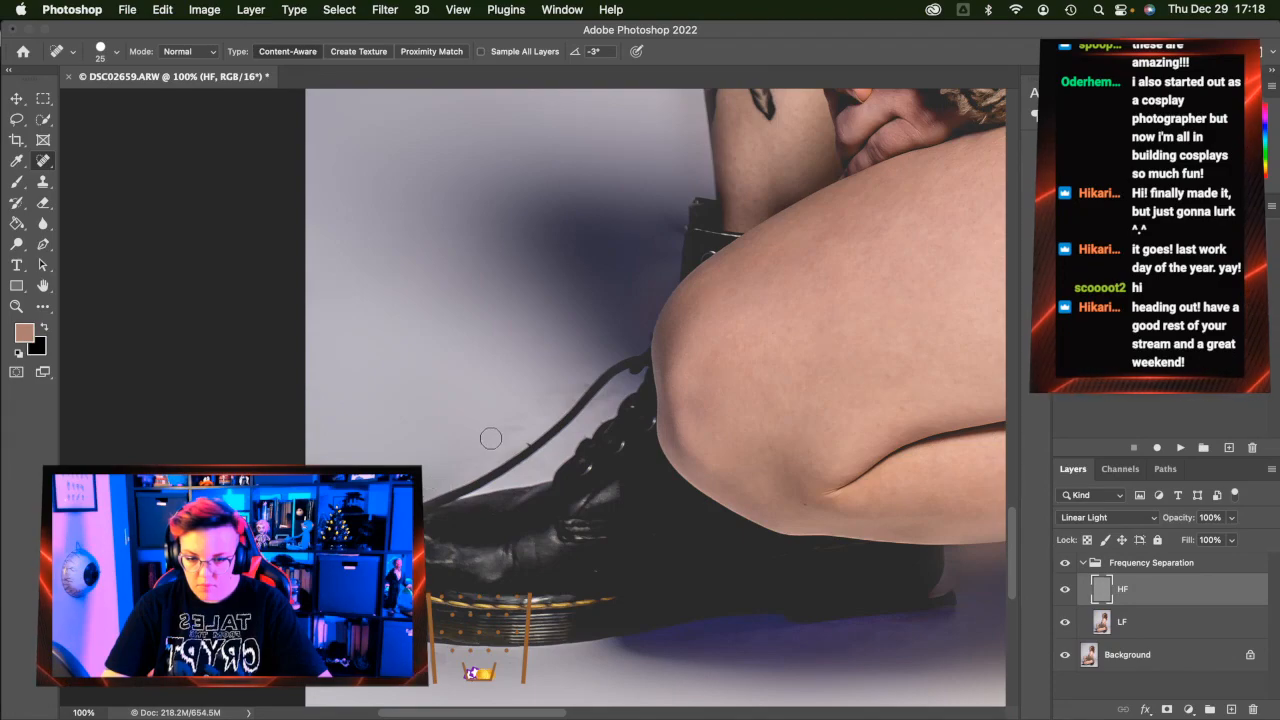
{"action": "left_click_drag", "start_coordinate": [592, 383], "coordinate": [578, 386]}
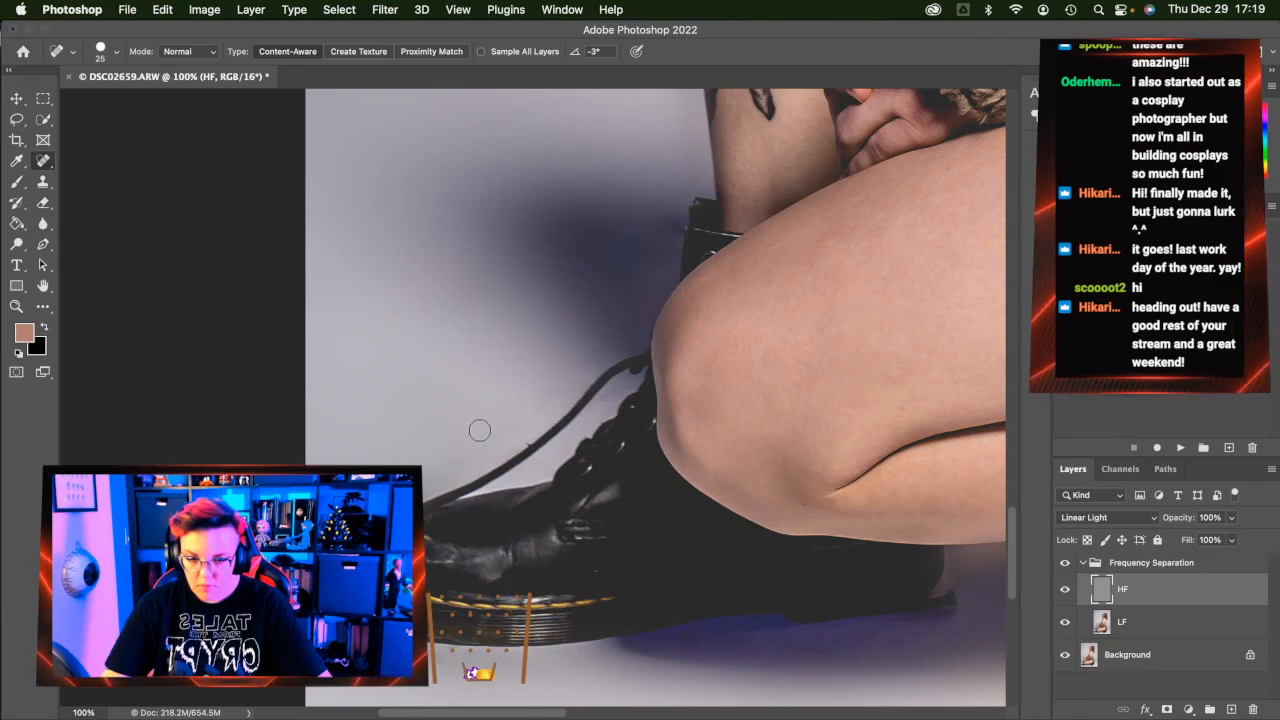
Heal the specks along the boot sole's edge and one at the fur coat's edge
{"action": "scroll", "coordinate": [479, 430], "scroll_direction": "up", "scroll_amount": 10}
{"action": "scroll", "coordinate": [479, 430], "scroll_direction": "right", "scroll_amount": 10}
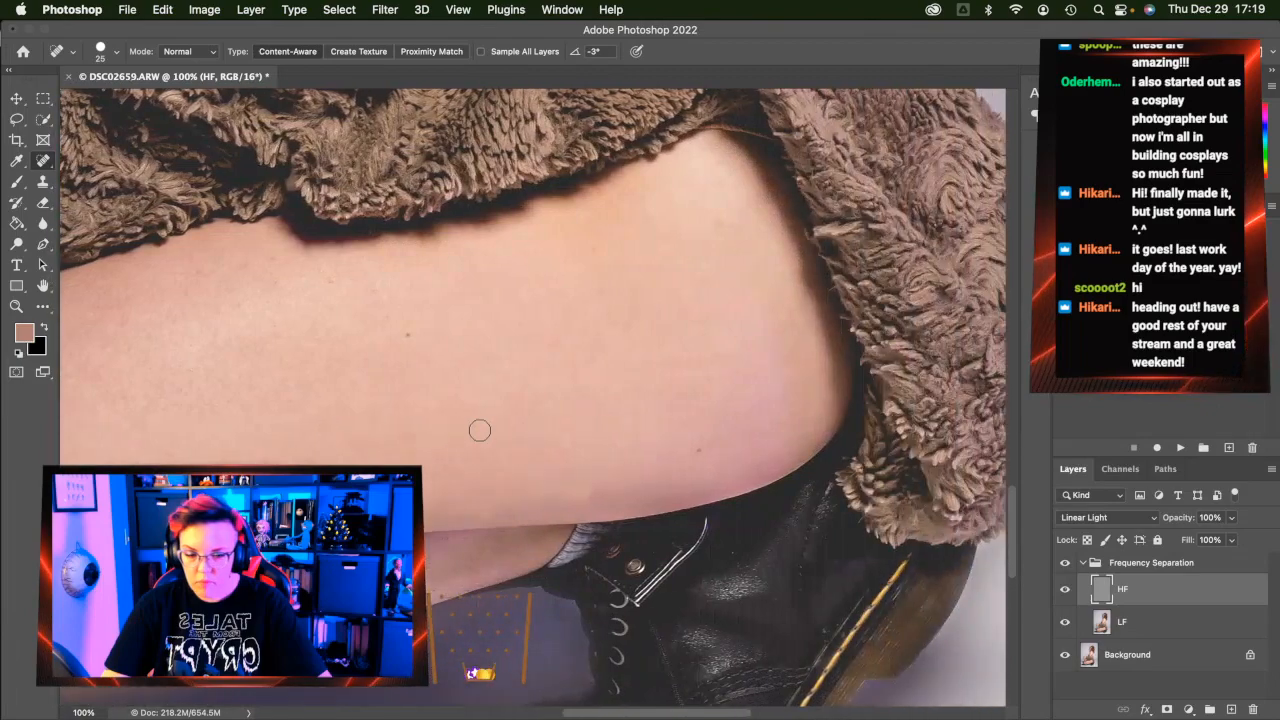
{"action": "scroll", "coordinate": [479, 430], "scroll_direction": "down", "scroll_amount": 5}
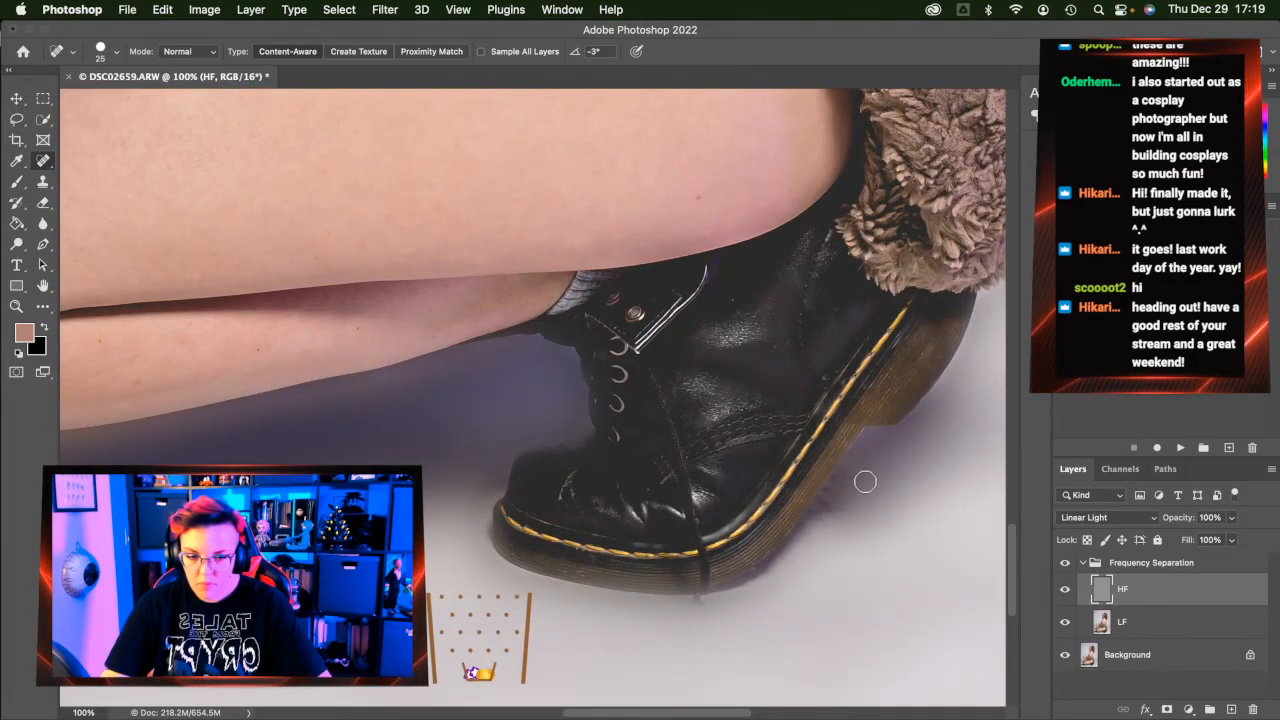
{"action": "mouse_move", "coordinate": [838, 478]}
{"action": "left_mouse_down"}
{"action": "mouse_move", "coordinate": [824, 516]}
{"action": "mouse_move", "coordinate": [824, 498]}
{"action": "mouse_move", "coordinate": [804, 522]}
{"action": "left_mouse_up"}
{"action": "left_click_drag", "start_coordinate": [846, 480], "coordinate": [802, 544]}
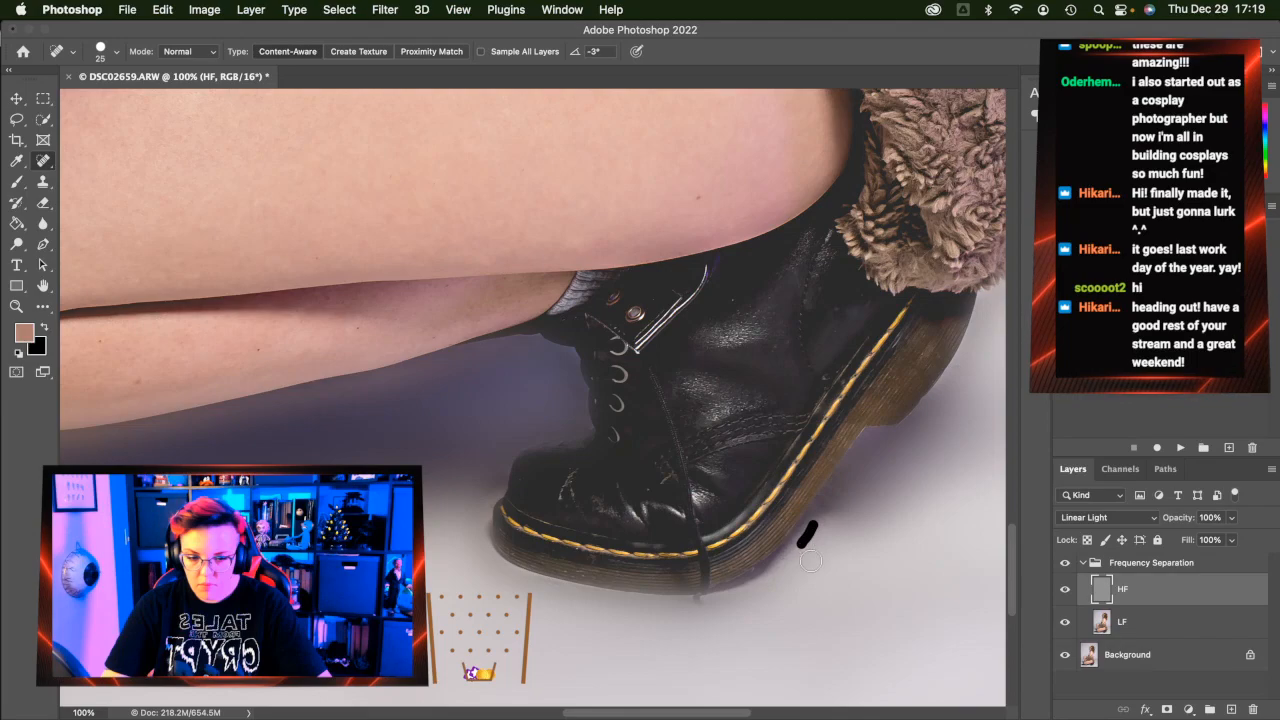
{"action": "scroll", "coordinate": [807, 567], "scroll_direction": "right", "scroll_amount": 5}
{"action": "scroll", "coordinate": [806, 571], "scroll_direction": "up", "scroll_amount": 10}
{"action": "scroll", "coordinate": [804, 573], "scroll_direction": "up", "scroll_amount": 2}
{"action": "left_click_drag", "start_coordinate": [864, 556], "coordinate": [848, 530]}
Remove the stray hair beside the jacket edge
{"action": "scroll", "coordinate": [872, 543], "scroll_direction": "up", "scroll_amount": 5}
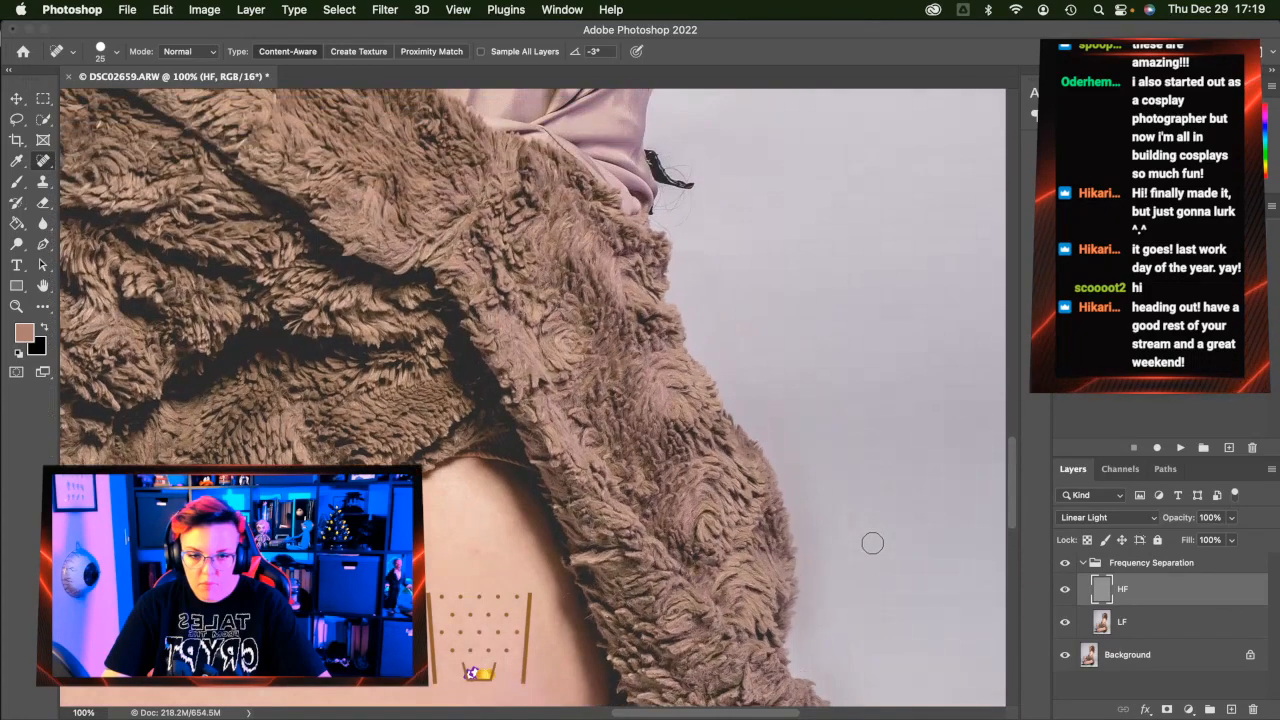
{"action": "scroll", "coordinate": [869, 538], "scroll_direction": "up", "scroll_amount": 2}
{"action": "scroll", "coordinate": [735, 321], "scroll_direction": "up", "scroll_amount": 2}
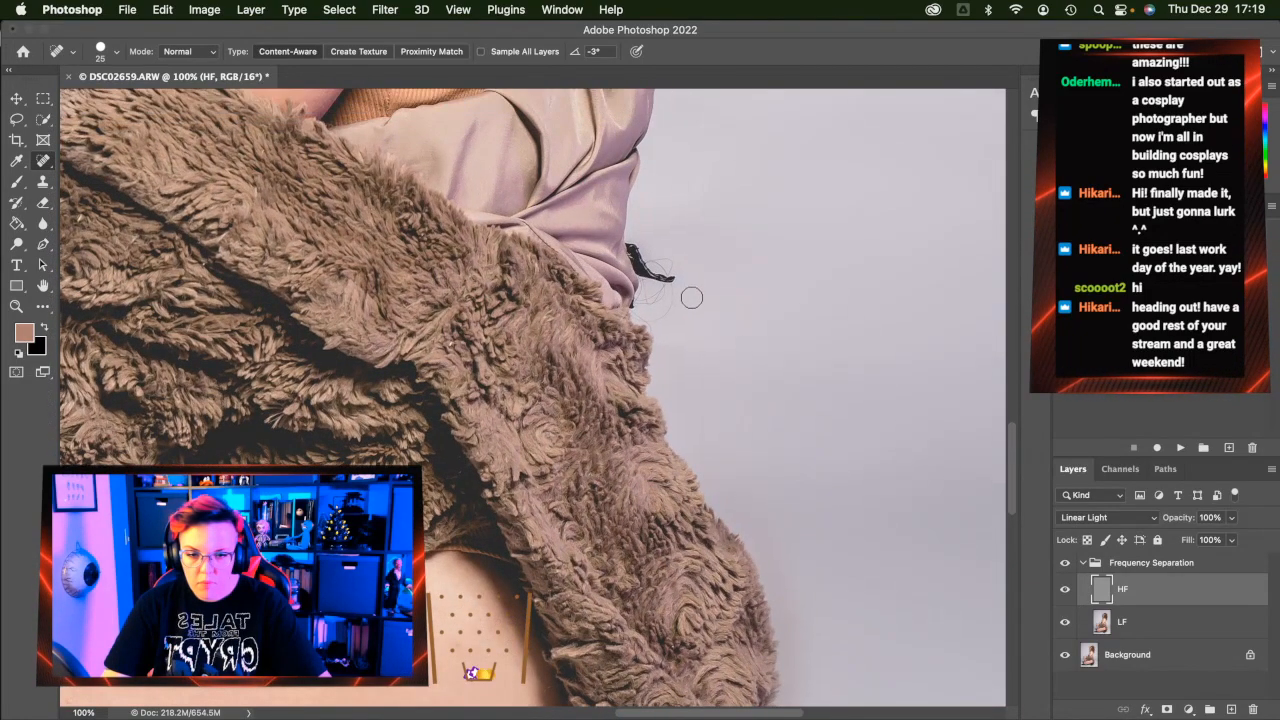
{"action": "mouse_move", "coordinate": [674, 278]}
{"action": "left_mouse_down"}
{"action": "mouse_move", "coordinate": [633, 243]}
{"action": "mouse_move", "coordinate": [639, 267]}
{"action": "mouse_move", "coordinate": [695, 298]}
{"action": "left_mouse_up"}
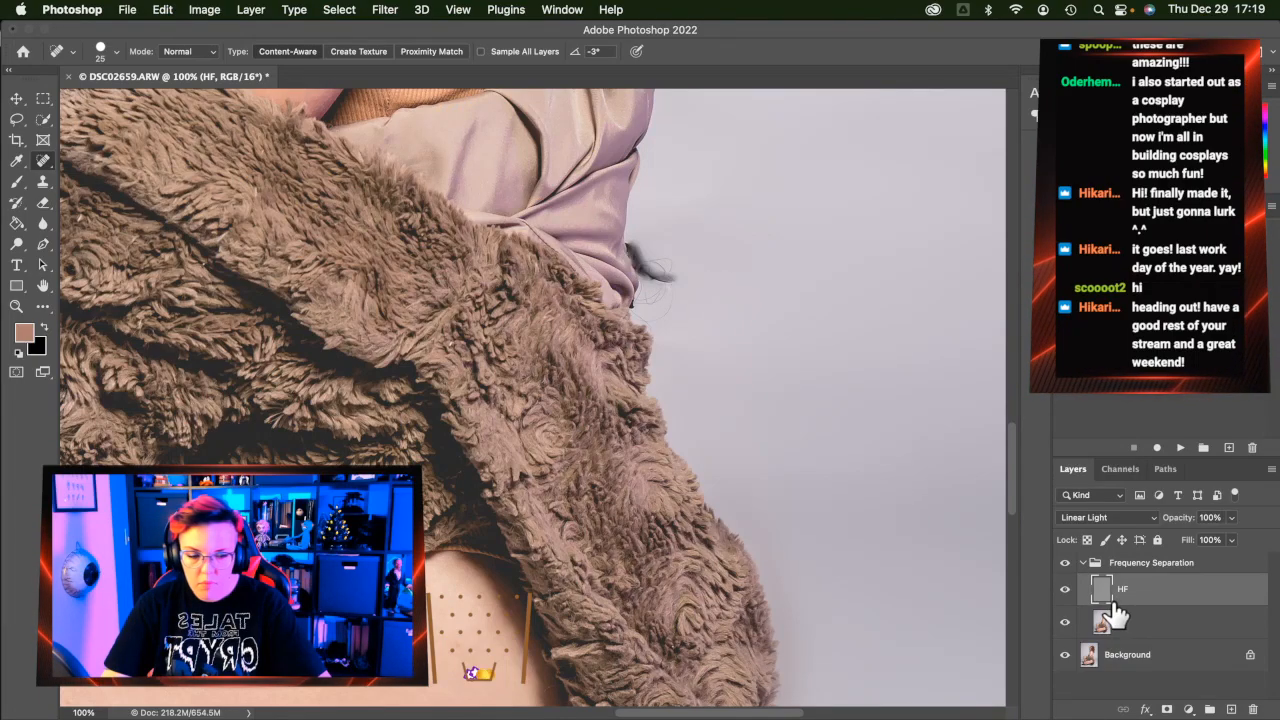
{"action": "scroll", "coordinate": [797, 527], "scroll_direction": "down", "scroll_amount": 10}
{"action": "scroll", "coordinate": [797, 527], "scroll_direction": "down", "scroll_amount": 8}
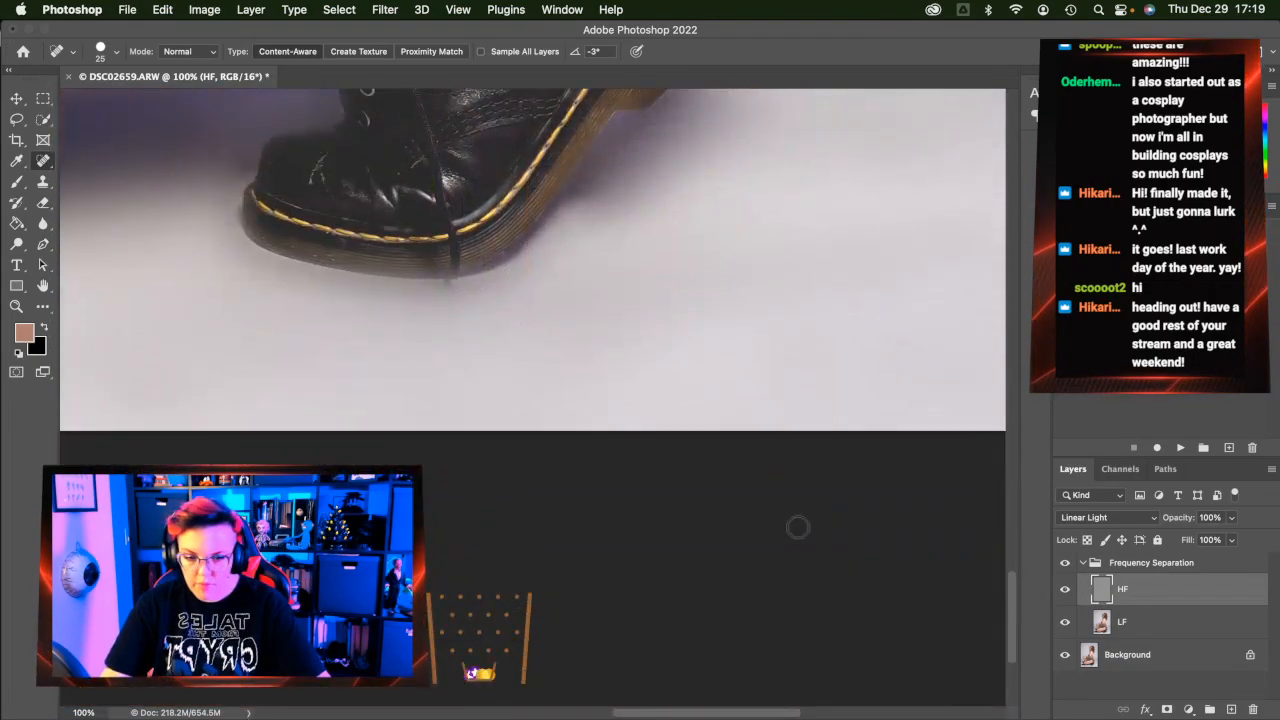
{"action": "scroll", "coordinate": [797, 527], "scroll_direction": "up", "scroll_amount": 4}
Erase along the boot's toe edge on the LF layer at 51% opacity, then undo the stroke
{"action": "left_click", "coordinate": [43, 203]}
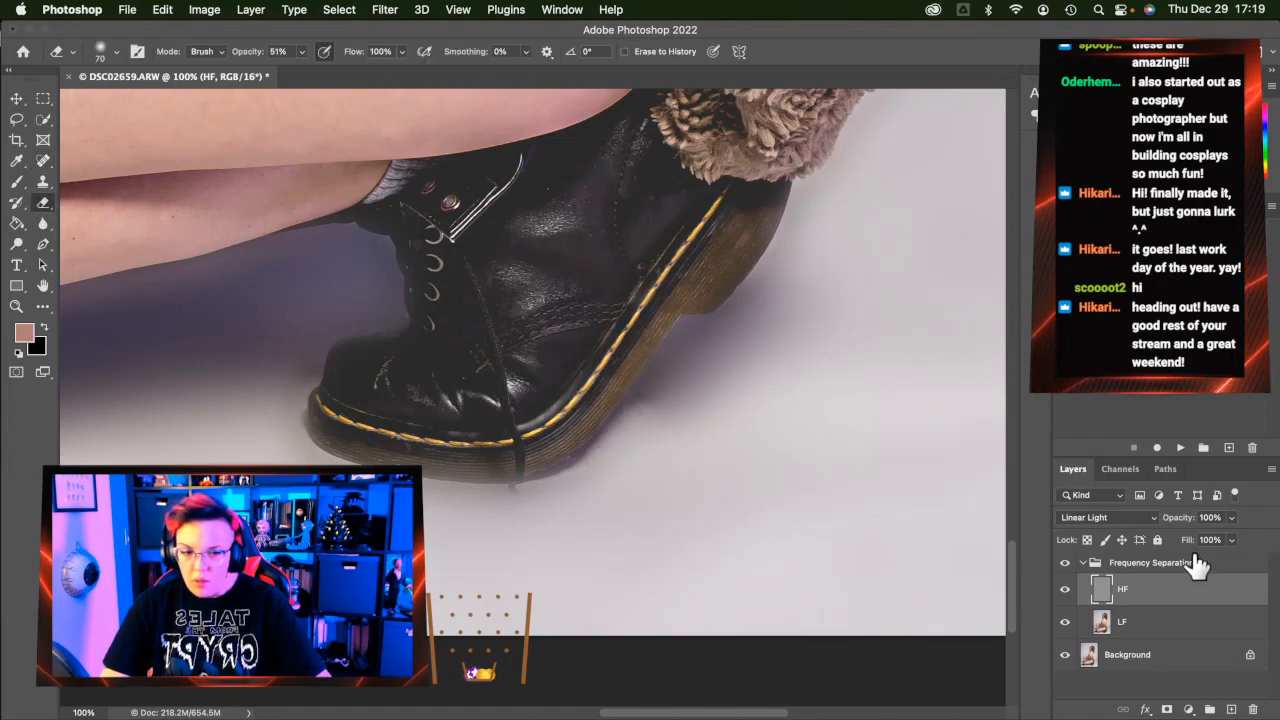
{"action": "left_click", "coordinate": [1170, 621]}
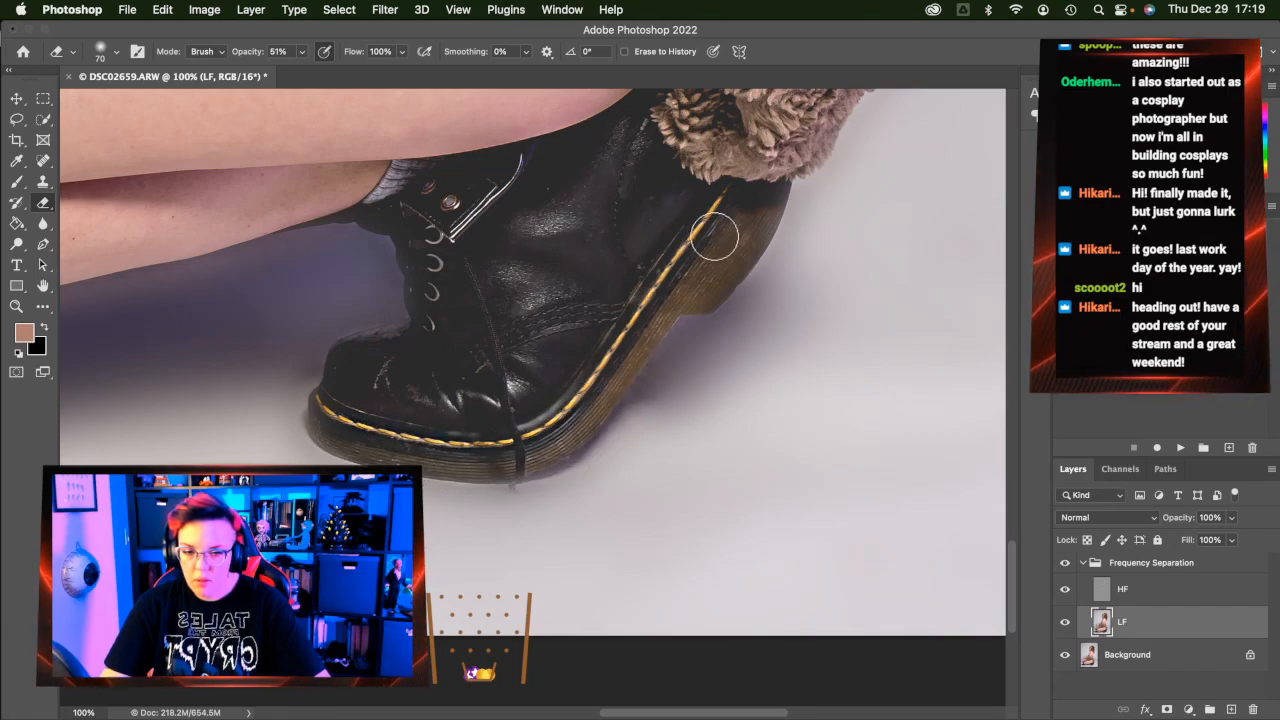
{"action": "left_click_drag", "start_coordinate": [326, 417], "coordinate": [321, 408]}
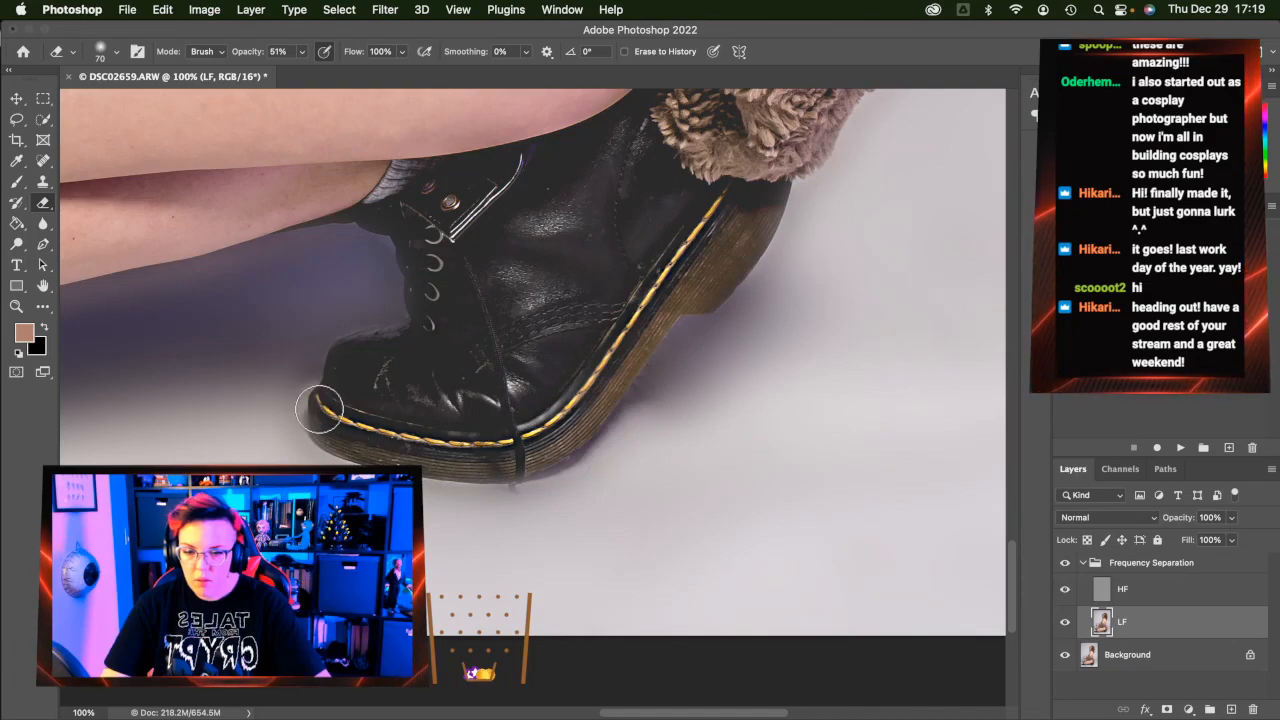
{"action": "key", "text": "super+z"}
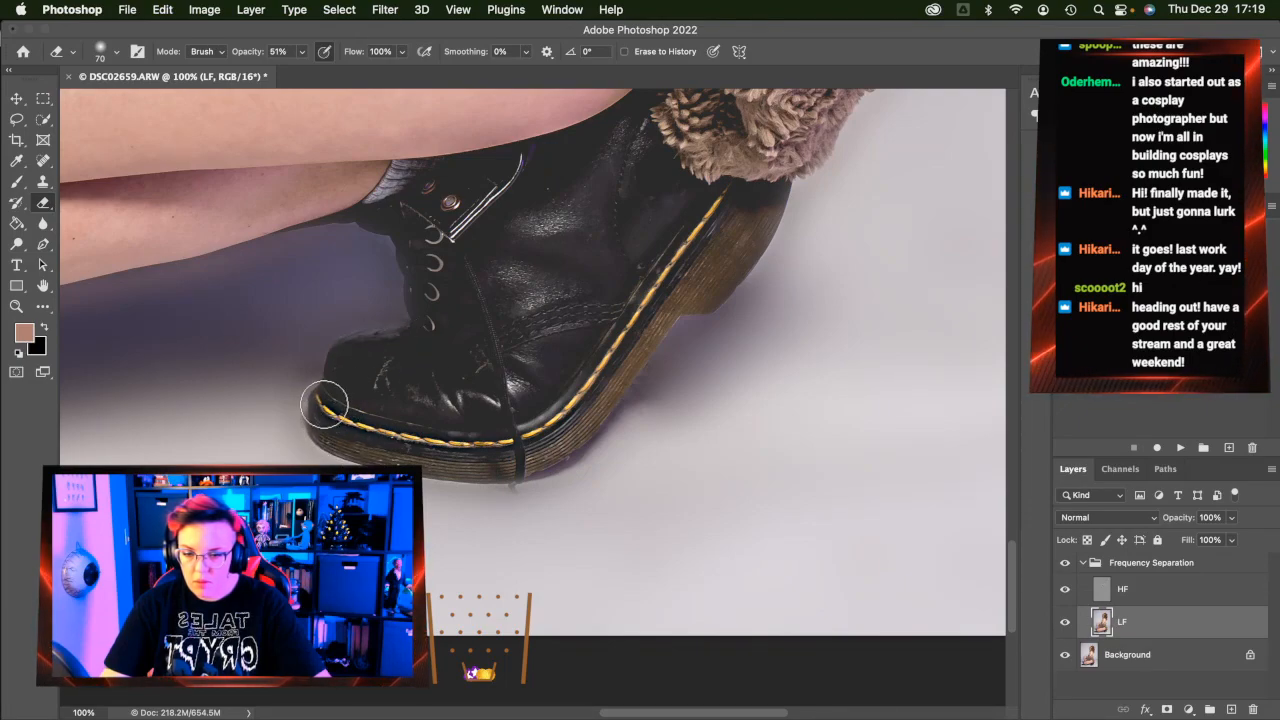
Scroll the view over to the stray hairs beside the sleeve
{"action": "scroll", "coordinate": [390, 455], "scroll_direction": "left", "scroll_amount": 10}
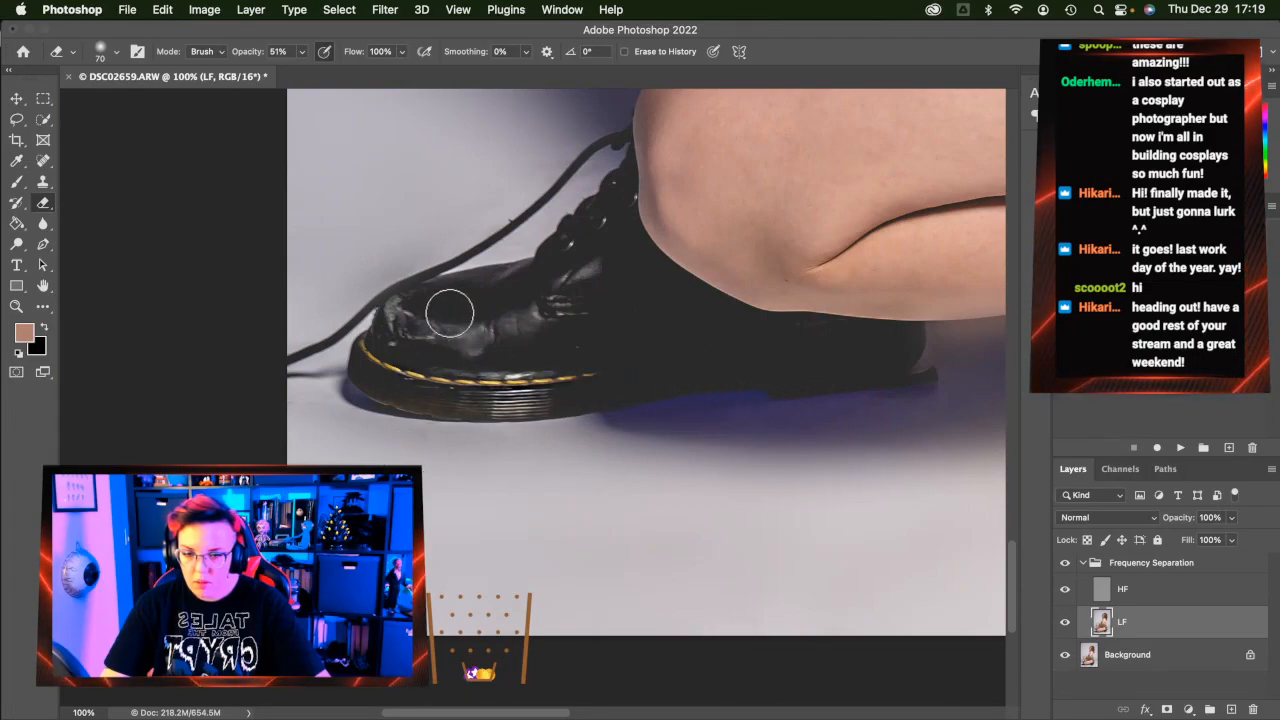
{"action": "scroll", "coordinate": [540, 355], "scroll_direction": "up", "scroll_amount": 10}
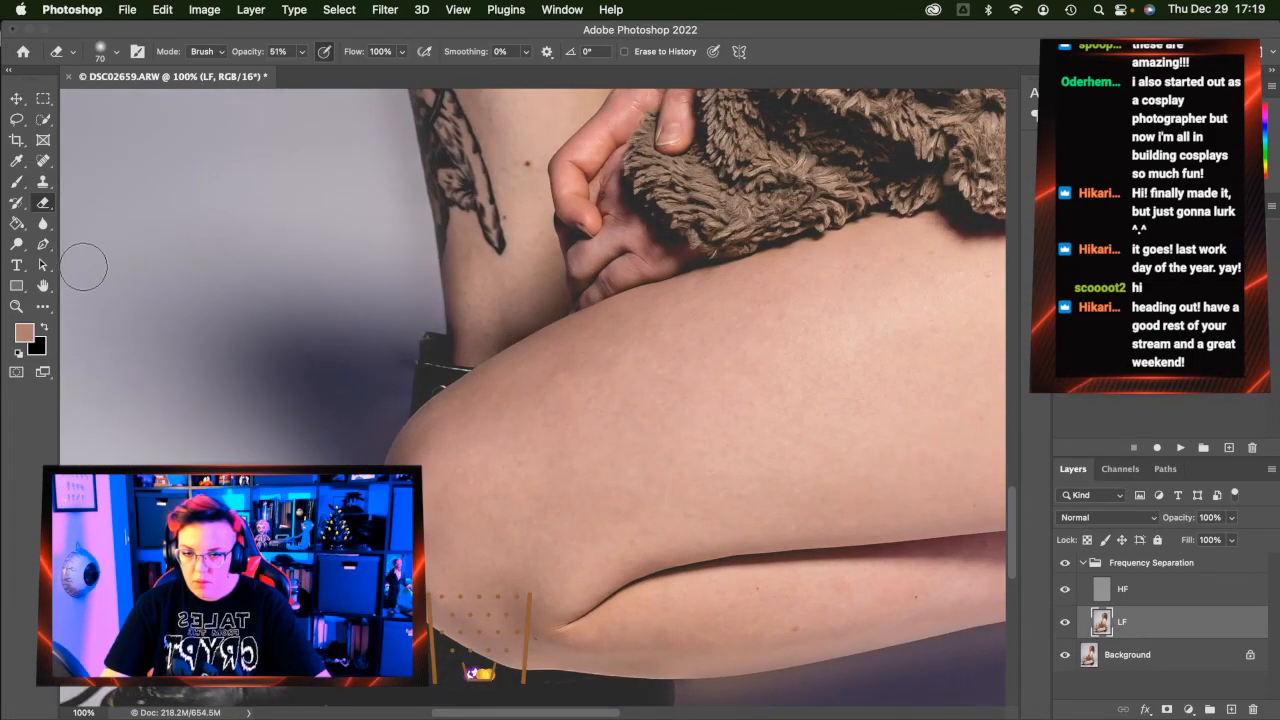
{"action": "scroll", "coordinate": [389, 320], "scroll_direction": "right", "scroll_amount": 8}
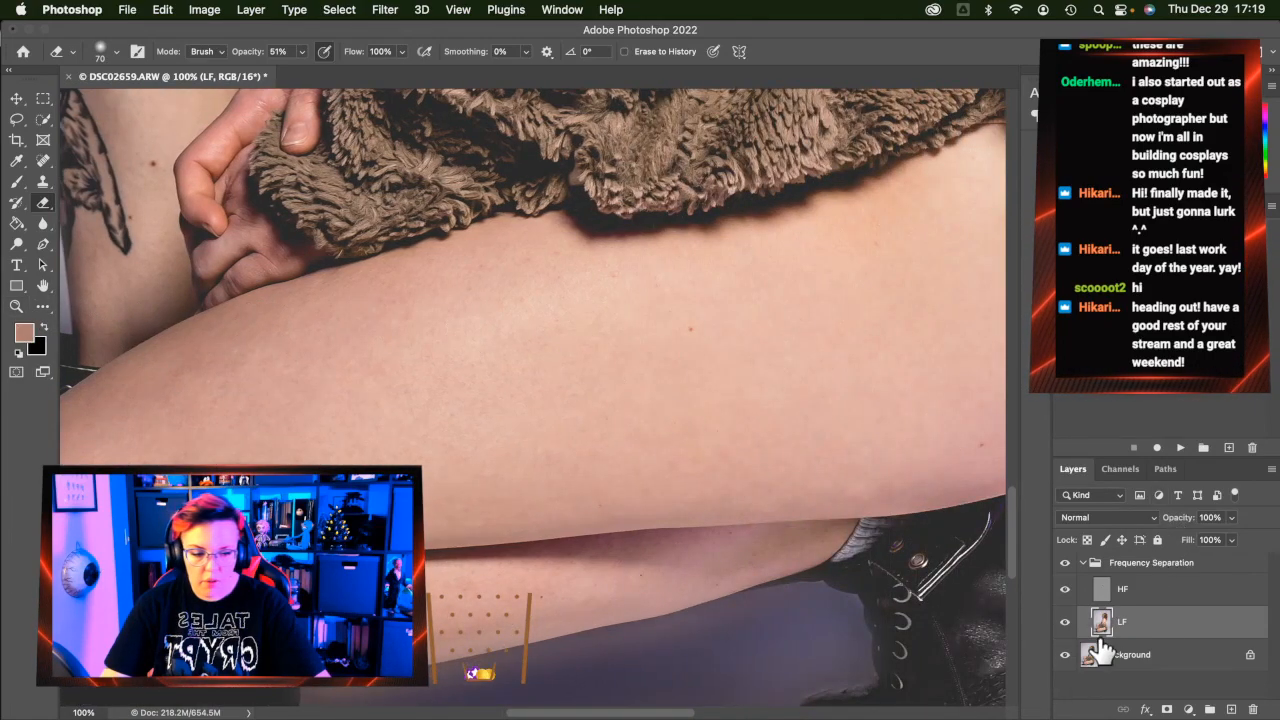
{"action": "scroll", "coordinate": [960, 500], "scroll_direction": "right", "scroll_amount": 15}
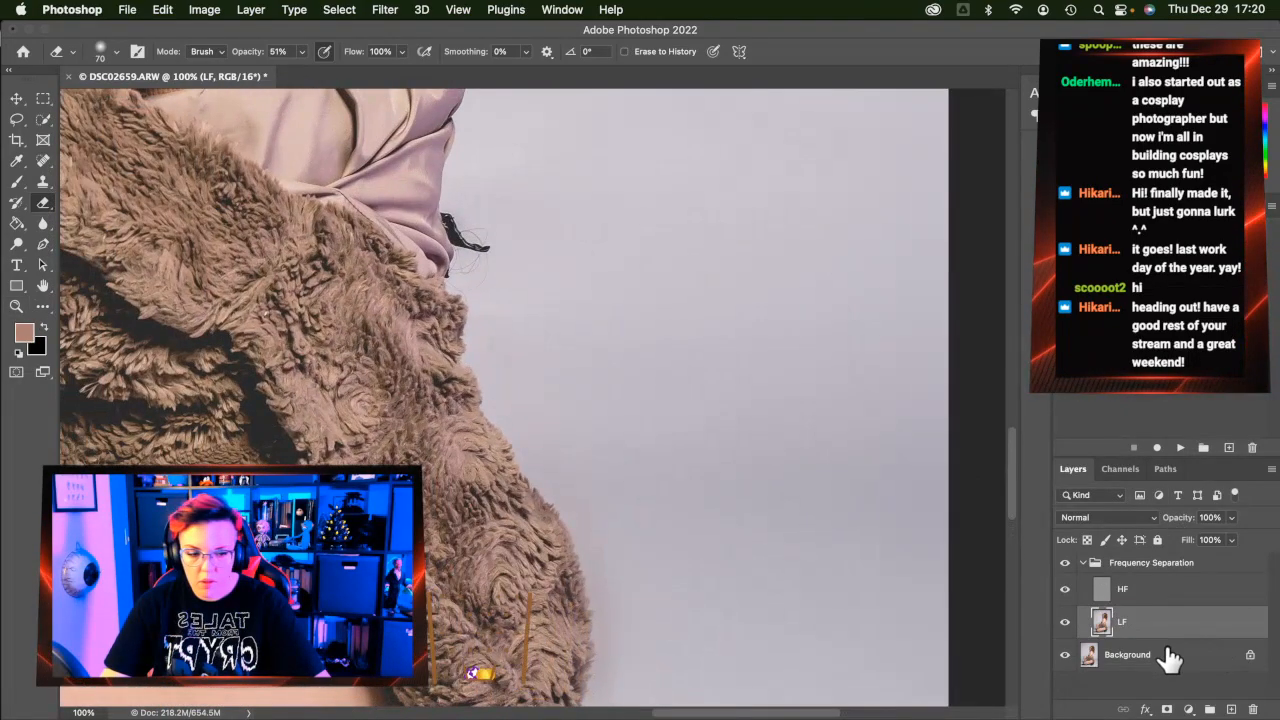
Flatten the image into one Background layer and heal the first stray hairs beside the sleeve
{"action": "right_click", "coordinate": [1165, 655]}
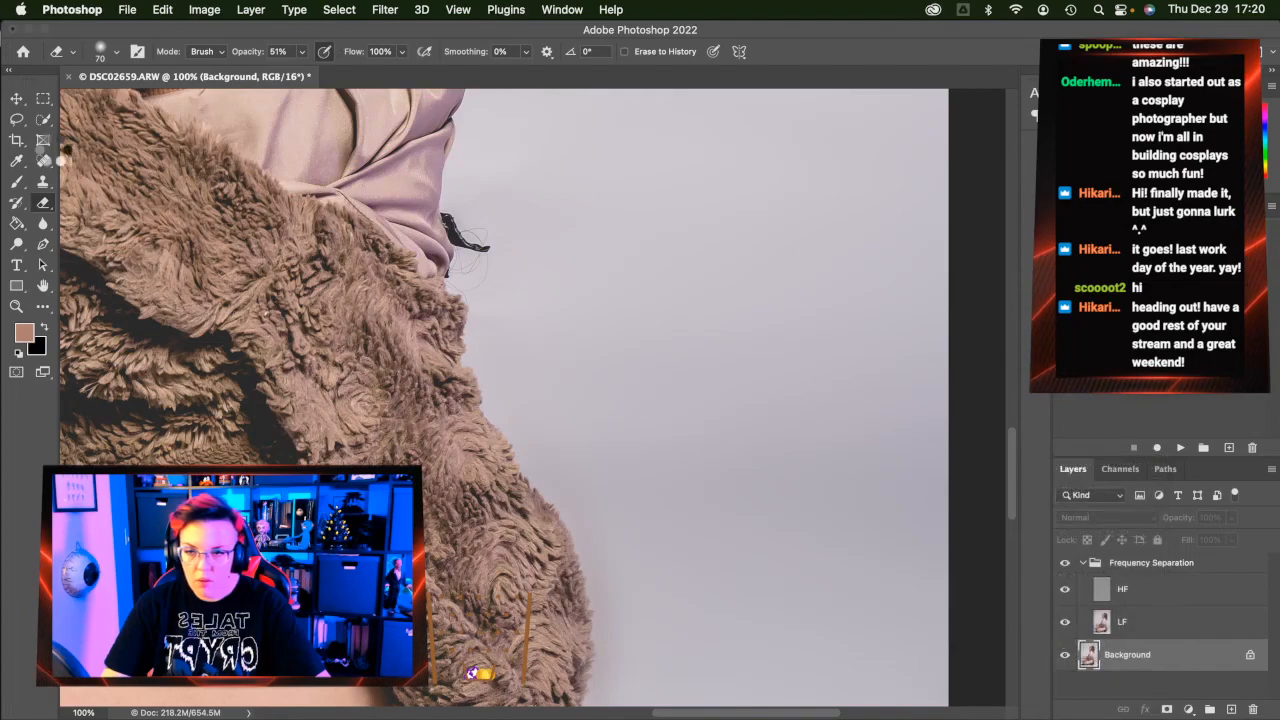
{"action": "left_click", "coordinate": [43, 119]}
{"action": "left_click", "coordinate": [44, 161]}
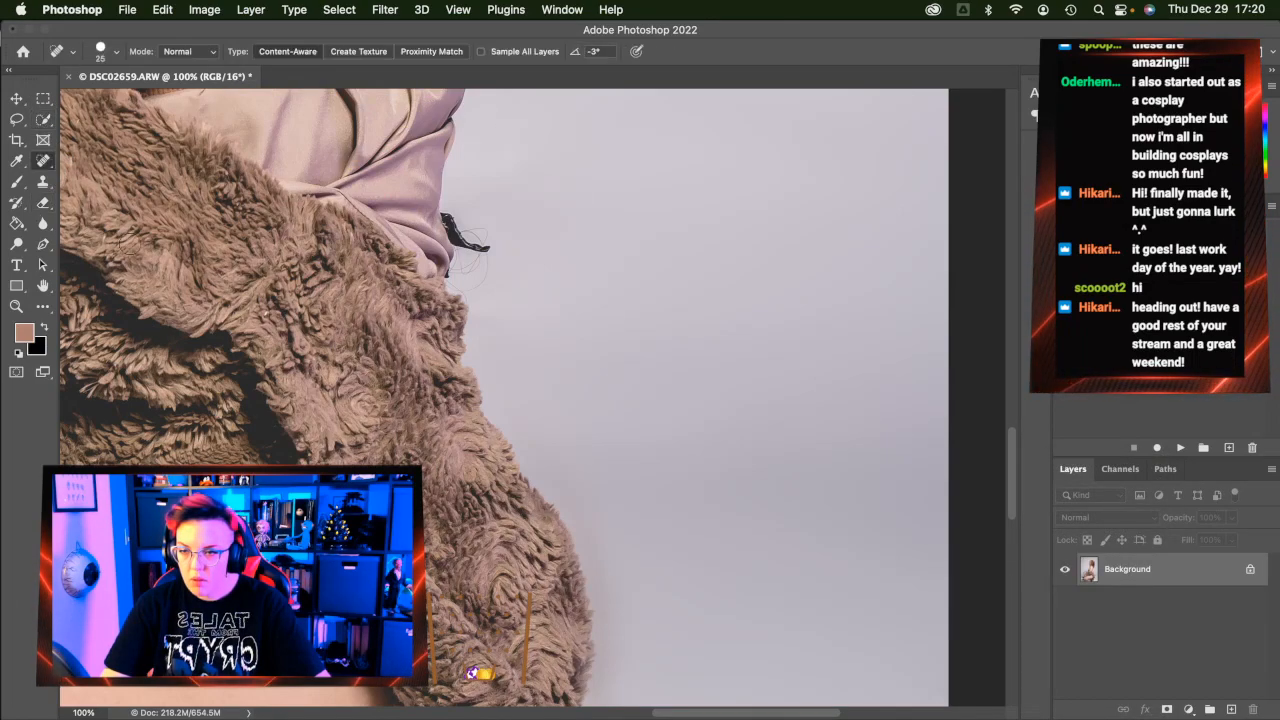
{"action": "mouse_move", "coordinate": [450, 222]}
{"action": "left_mouse_down"}
{"action": "mouse_move", "coordinate": [444, 212]}
{"action": "mouse_move", "coordinate": [471, 231]}
{"action": "mouse_move", "coordinate": [483, 281]}
{"action": "left_mouse_up"}
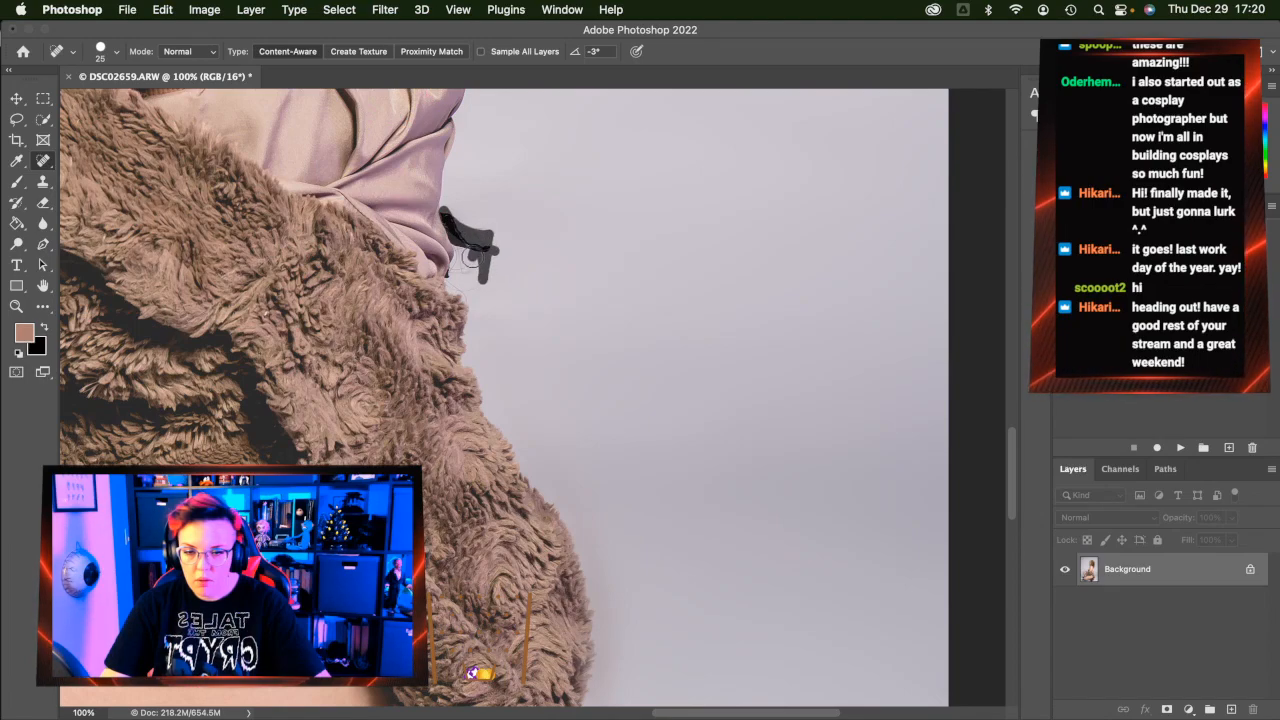
{"action": "mouse_move", "coordinate": [443, 214]}
{"action": "left_mouse_down"}
{"action": "mouse_move", "coordinate": [500, 271]}
{"action": "mouse_move", "coordinate": [500, 251]}
{"action": "left_mouse_up"}
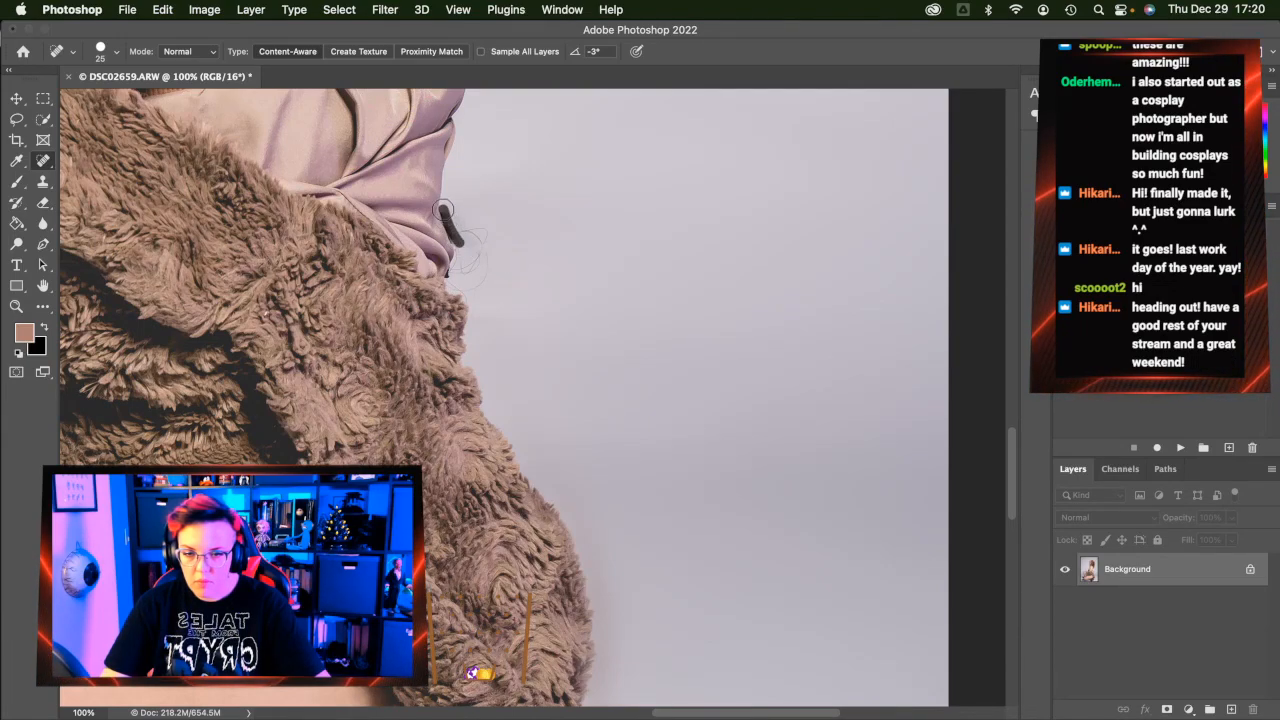
{"action": "left_click_drag", "start_coordinate": [456, 244], "coordinate": [444, 222]}
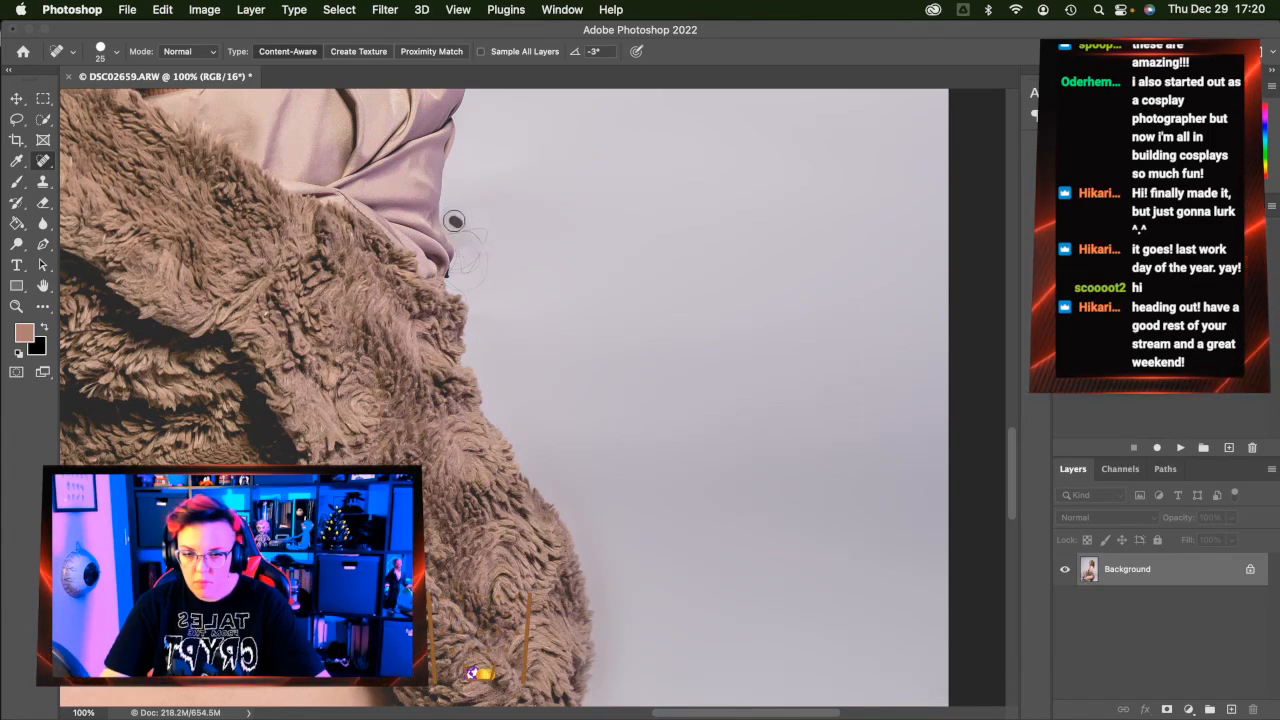
Heal the remaining hair fragments by the sleeve and a spot on the fur edge
{"action": "left_click", "coordinate": [481, 237]}
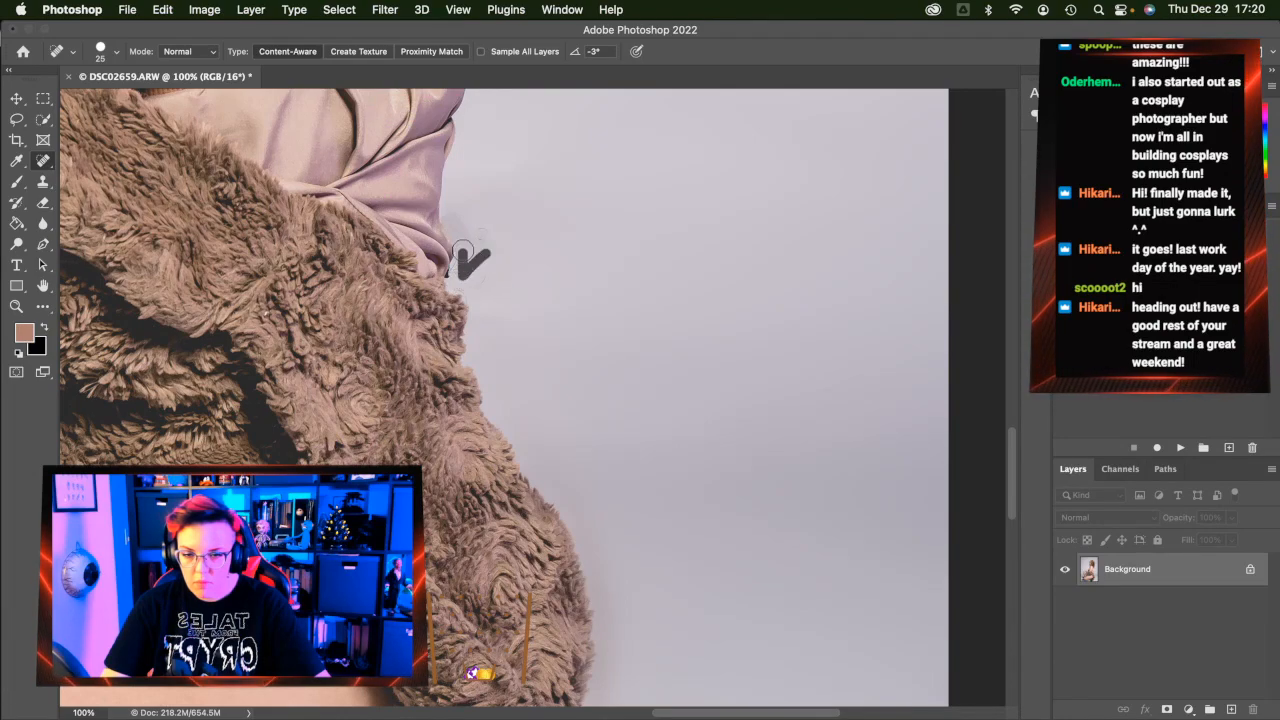
{"action": "left_click_drag", "start_coordinate": [481, 228], "coordinate": [464, 290]}
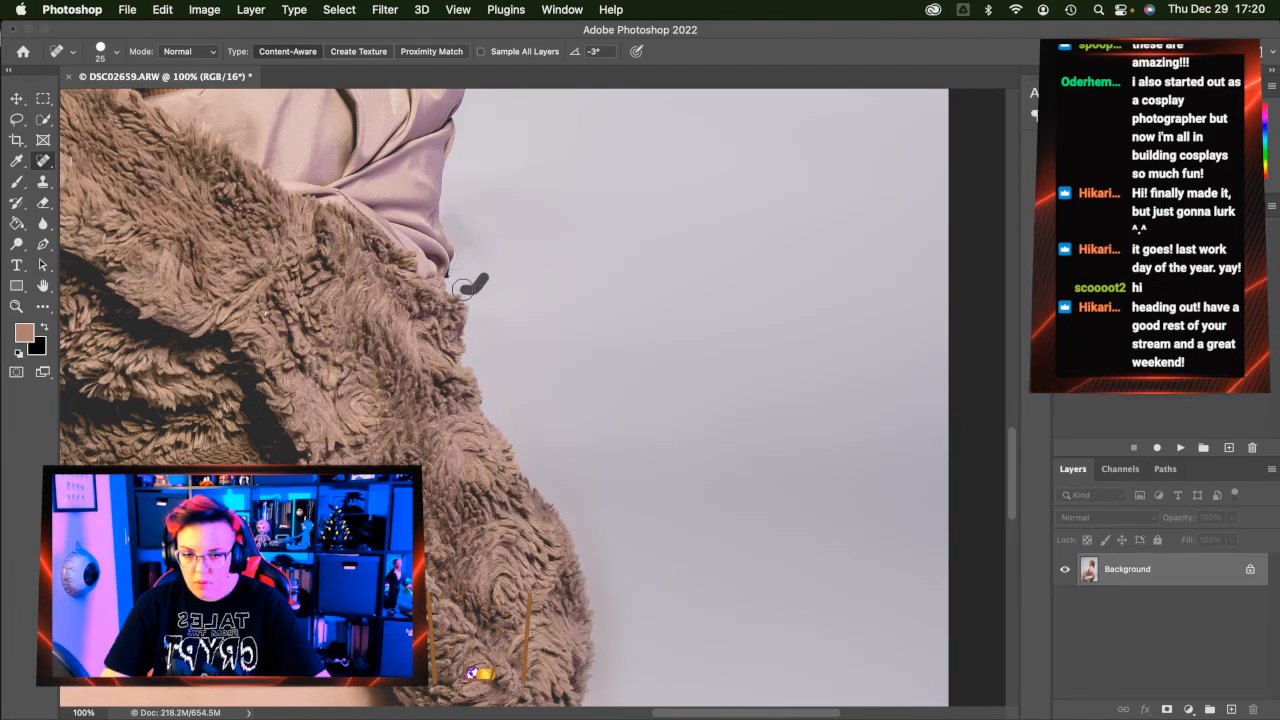
{"action": "left_click_drag", "start_coordinate": [480, 234], "coordinate": [477, 241]}
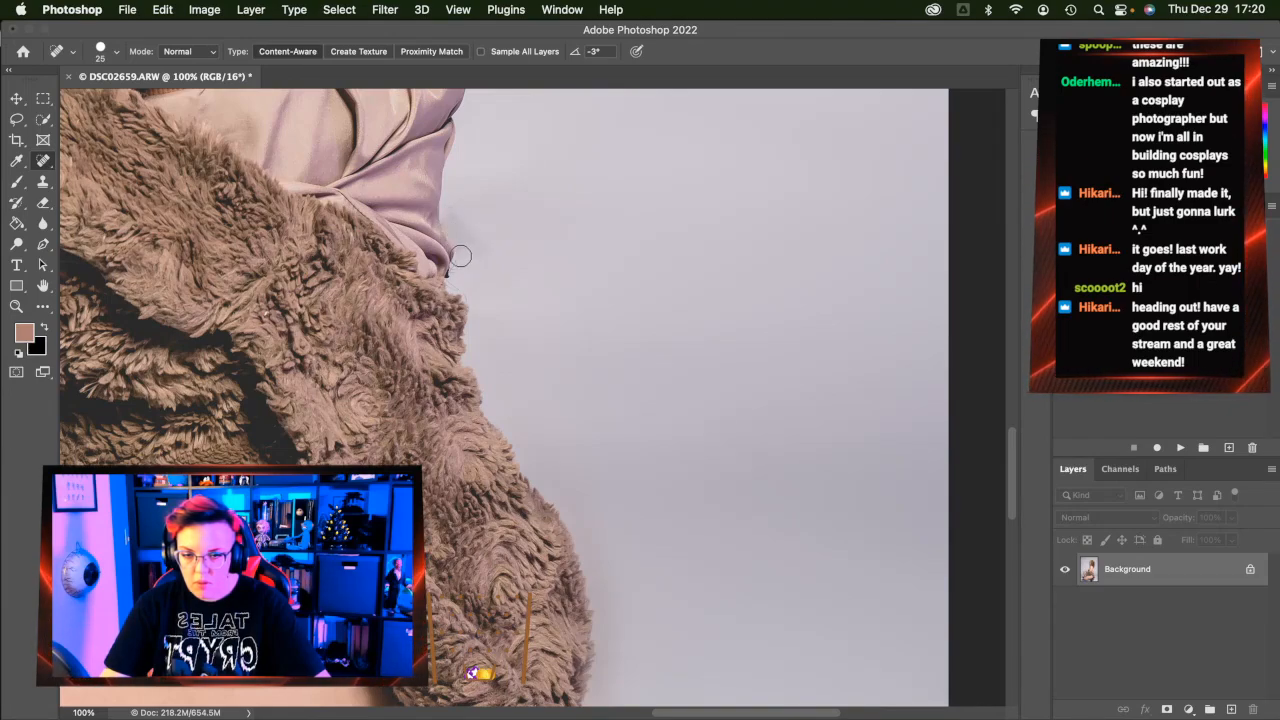
{"action": "left_click_drag", "start_coordinate": [456, 265], "coordinate": [457, 250]}
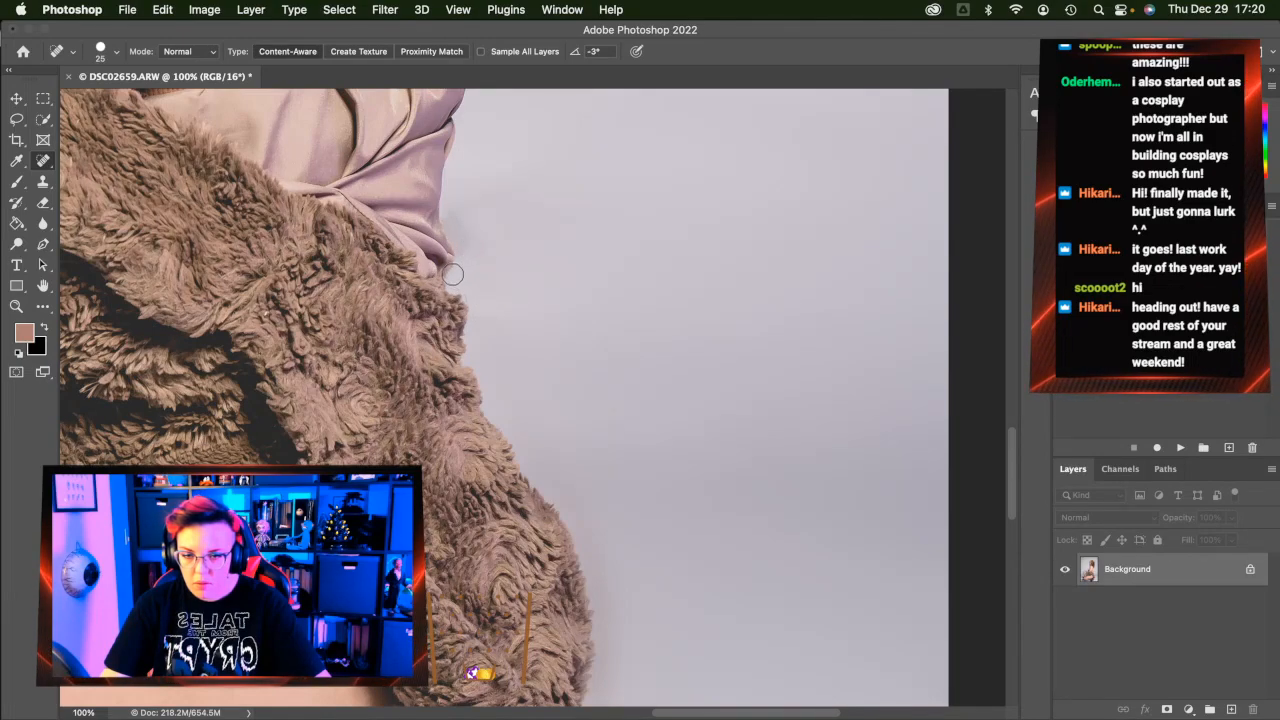
{"action": "left_click", "coordinate": [457, 295]}
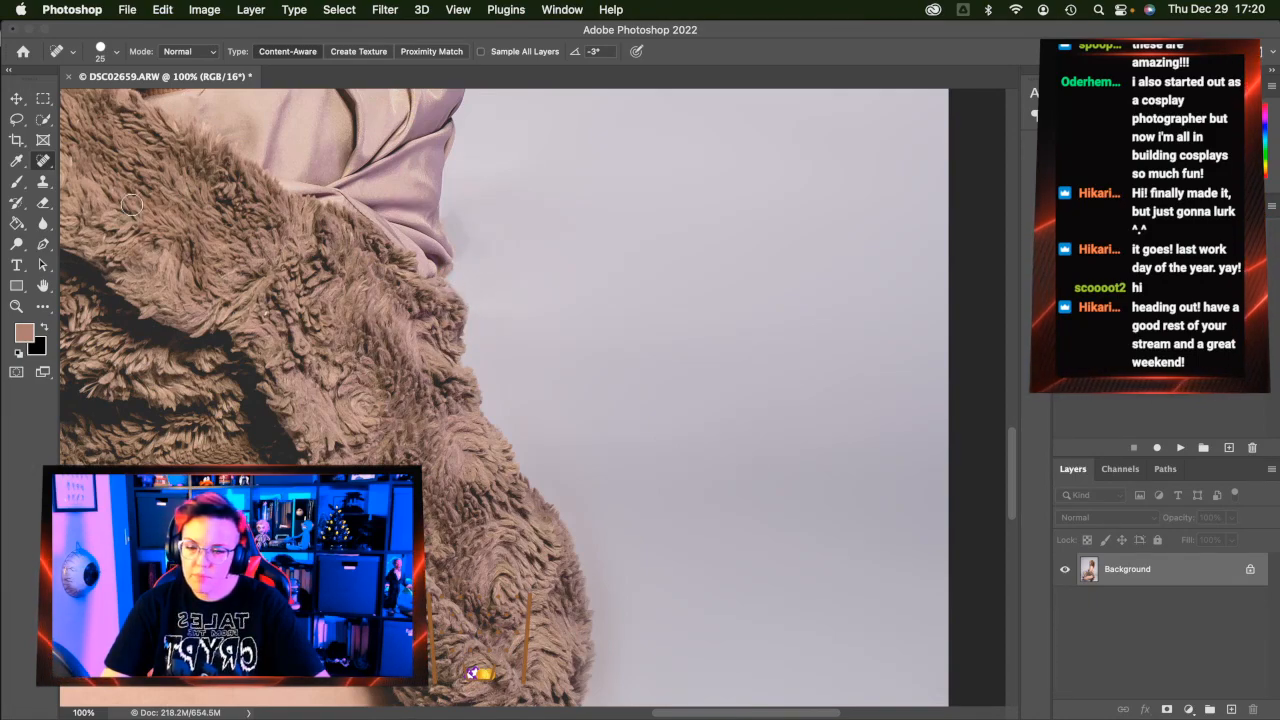
Set the Clone Stamp brush to size 40 and fit the whole photo on screen
{"action": "left_click", "coordinate": [43, 181]}
{"action": "key", "text": "bracketleft"}
{"action": "key", "text": "bracketleft"}
{"action": "key", "text": "bracketleft"}
{"action": "key", "text": "bracketleft"}
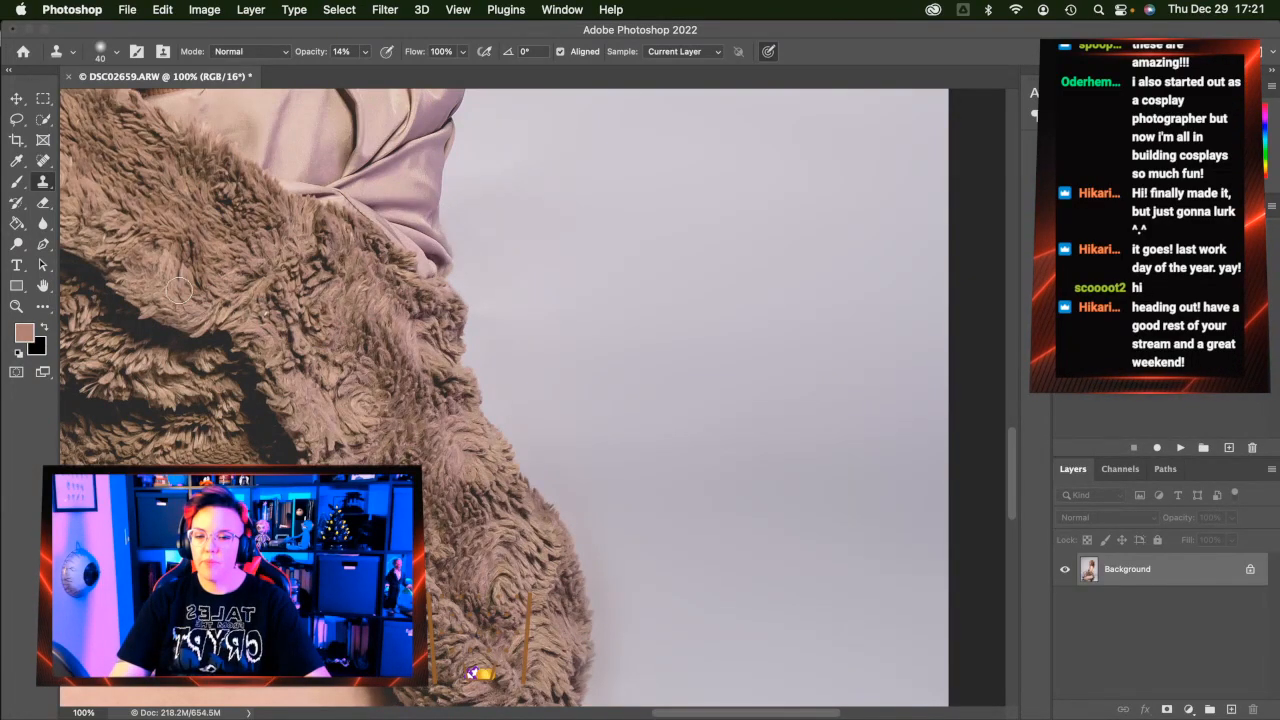
{"action": "left_click", "coordinate": [16, 306]}
{"action": "left_click", "coordinate": [493, 51]}
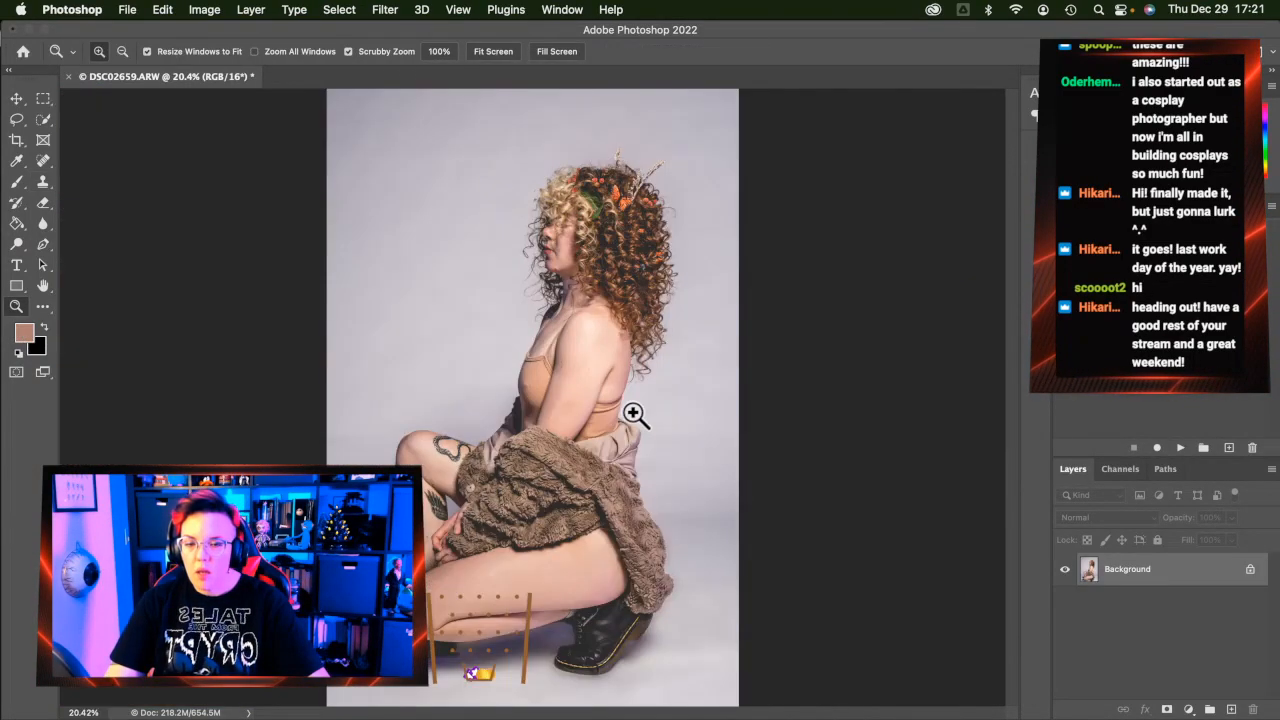
Zoom to 100% on the chest, heal the bump on the tan top, then fit the photo back to screen
{"action": "left_click", "coordinate": [522, 399]}
{"action": "left_click", "coordinate": [530, 400]}
{"action": "left_click", "coordinate": [530, 400]}
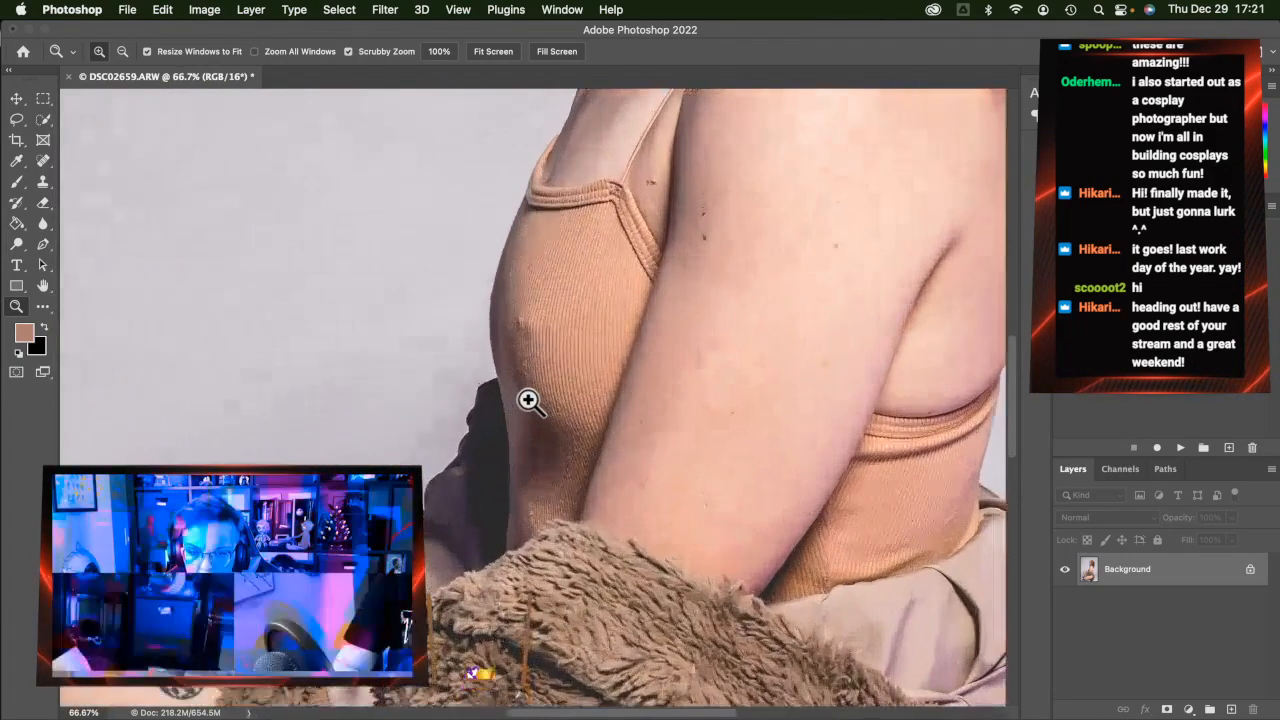
{"action": "left_click", "coordinate": [41, 164]}
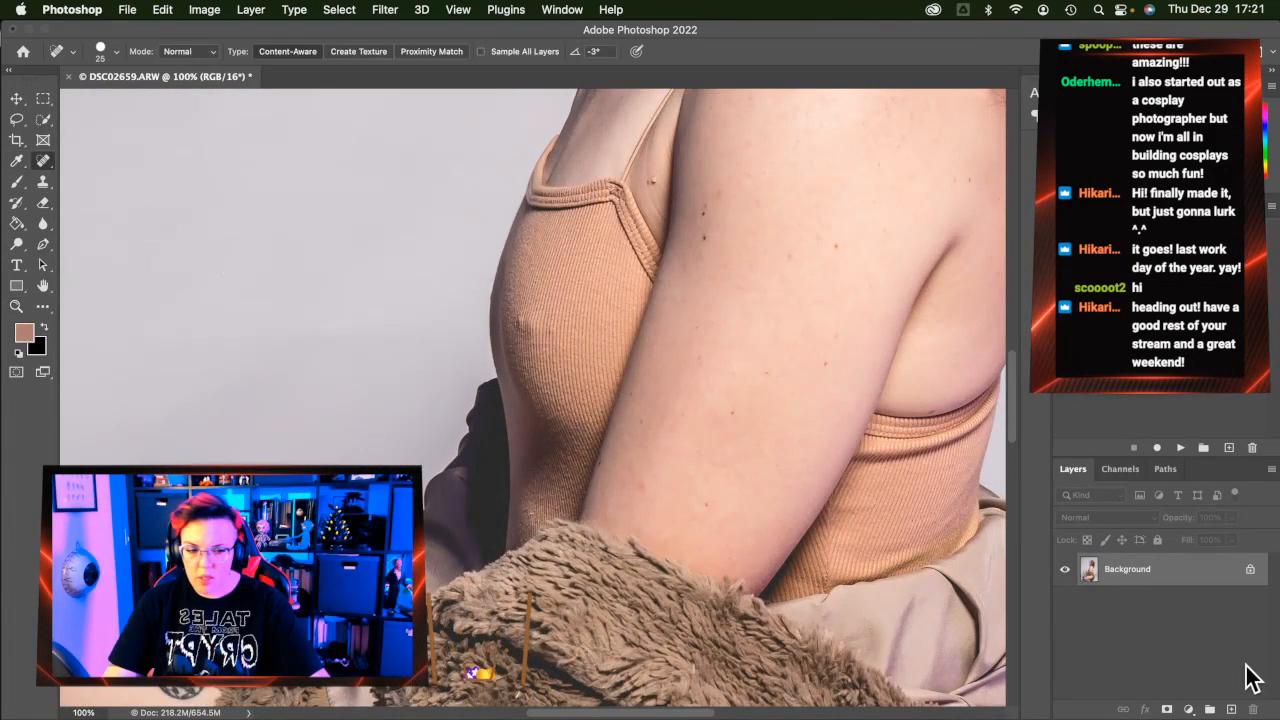
{"action": "left_click", "coordinate": [518, 322]}
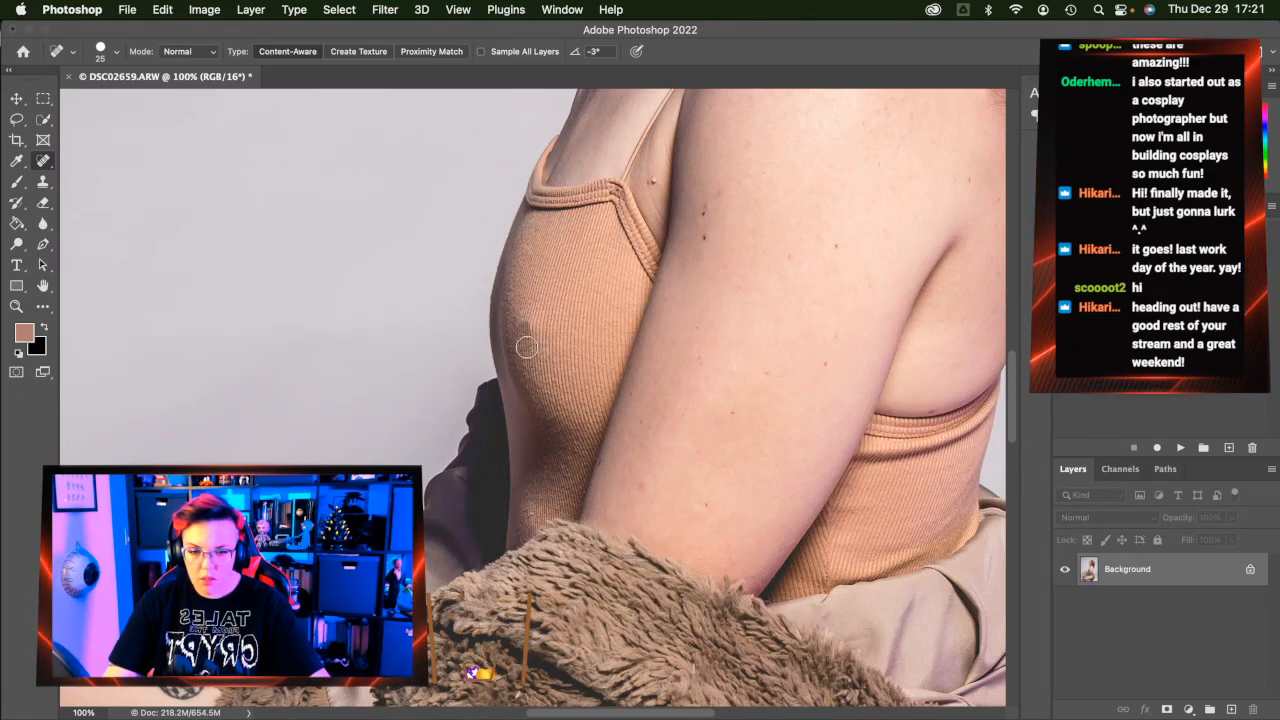
{"action": "key", "text": "super+z"}
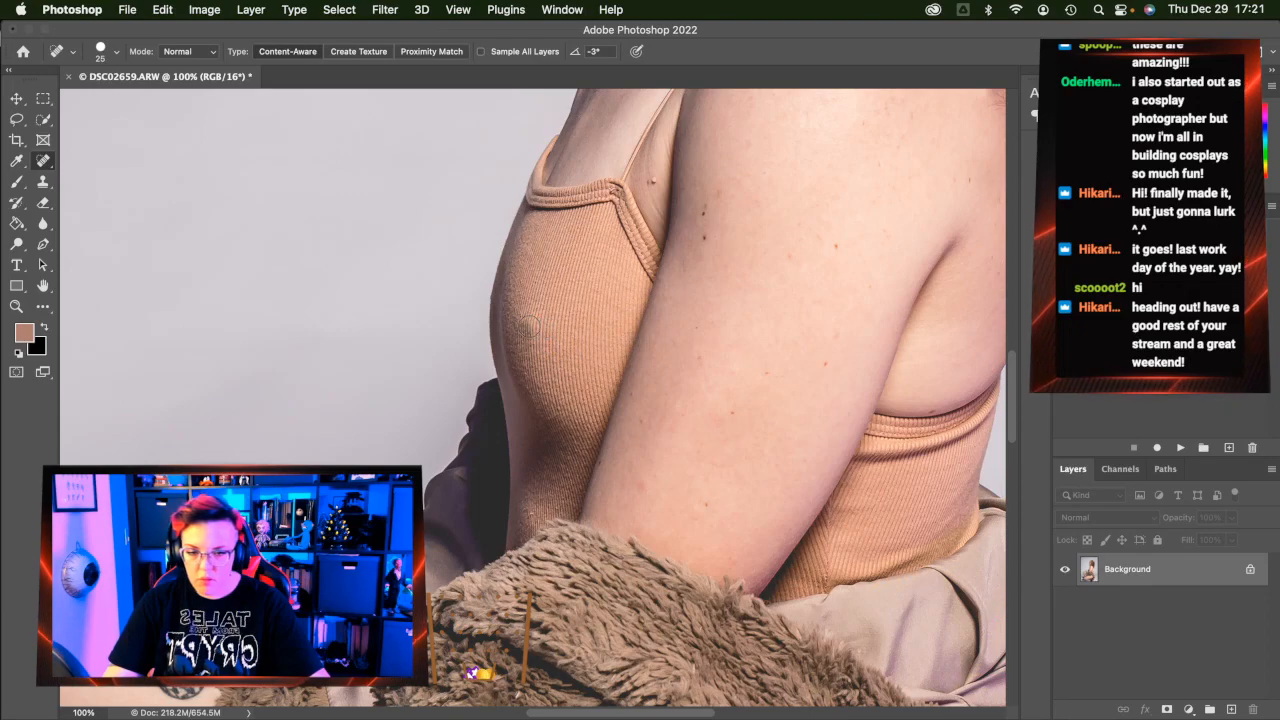
{"action": "left_click", "coordinate": [527, 327]}
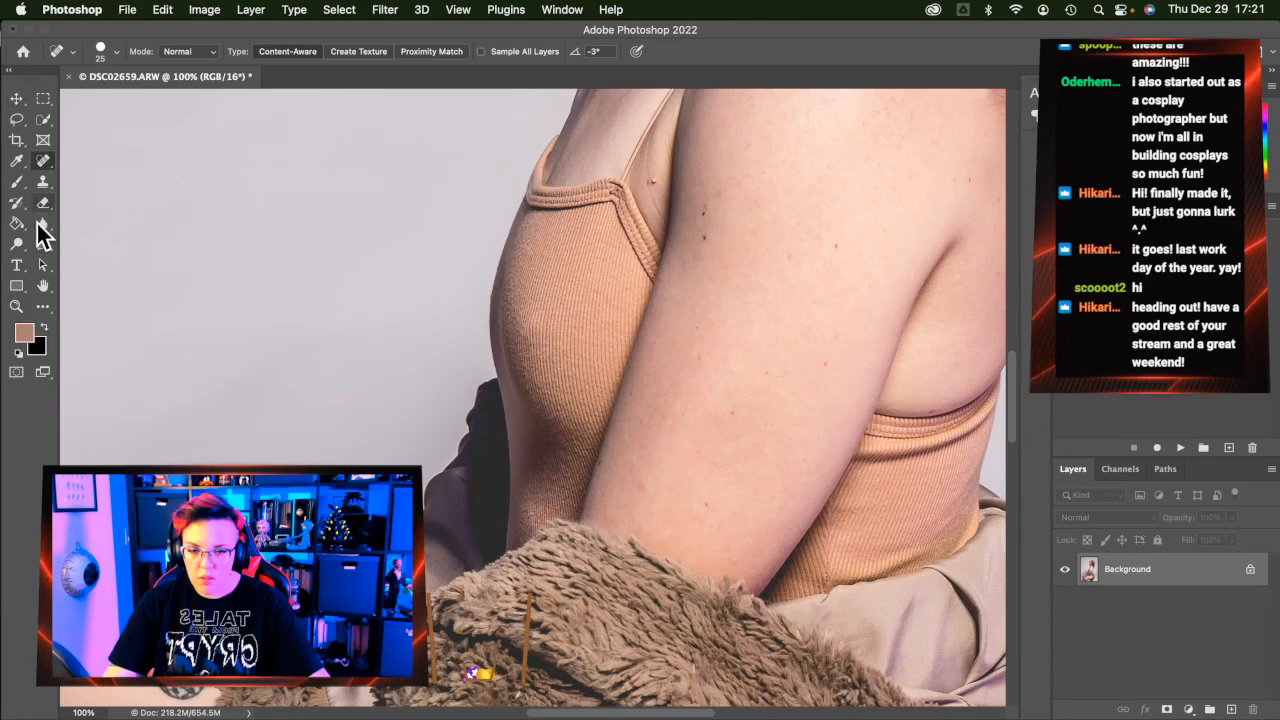
{"action": "left_click", "coordinate": [16, 306]}
{"action": "left_click", "coordinate": [492, 52]}
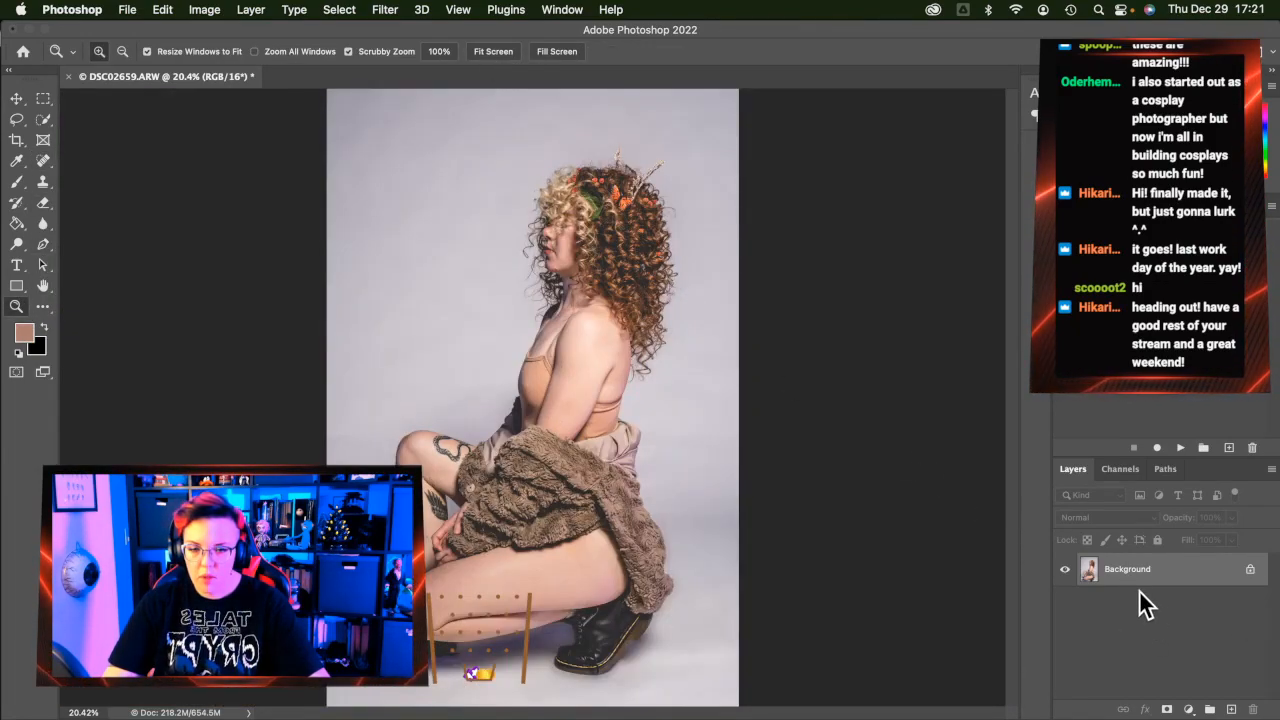
Save the portrait as DSC02659-Edit.tif, close it, and hide Photoshop to return to Lightroom Classic
{"action": "left_click", "coordinate": [68, 77]}
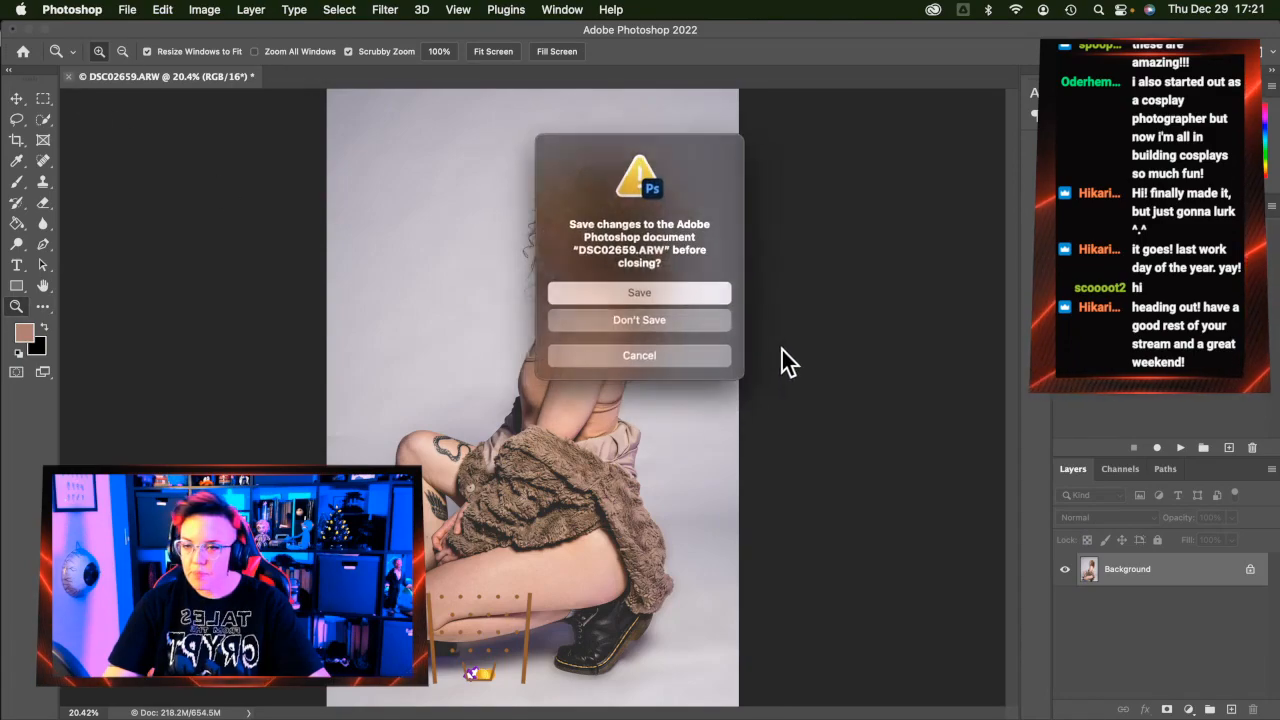
{"action": "left_click", "coordinate": [660, 289]}
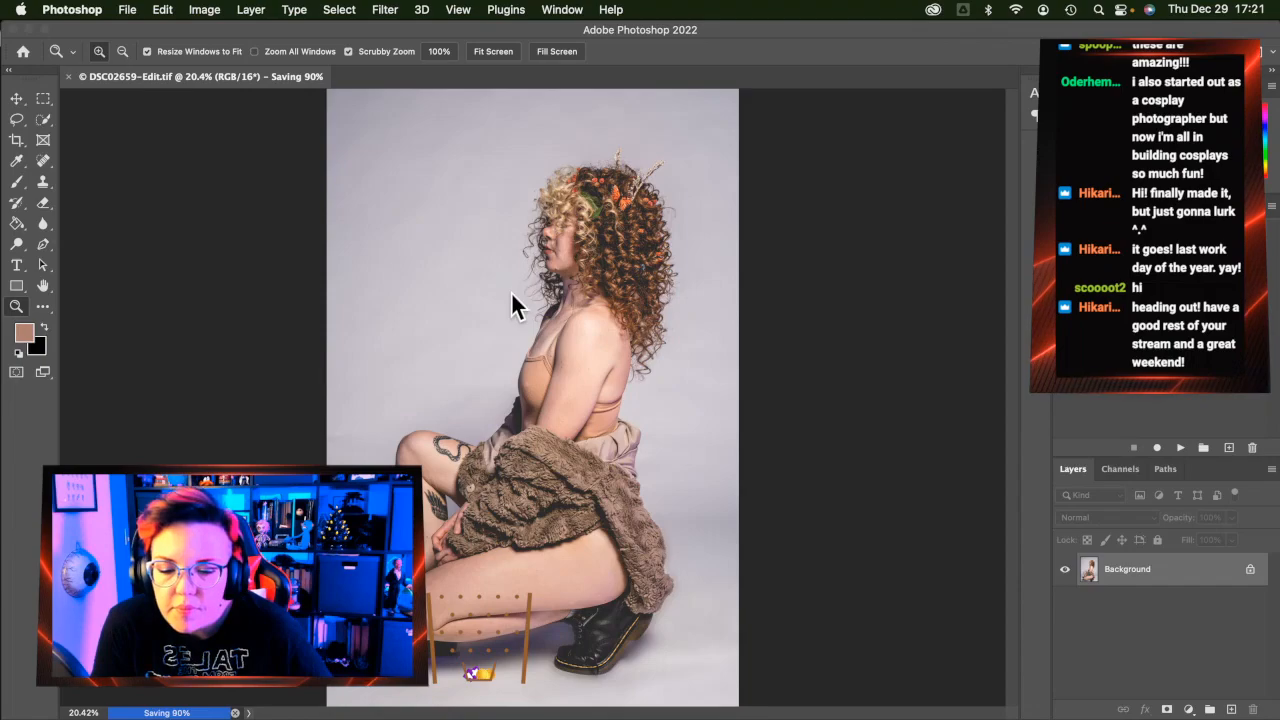
{"action": "key", "text": "super+w"}
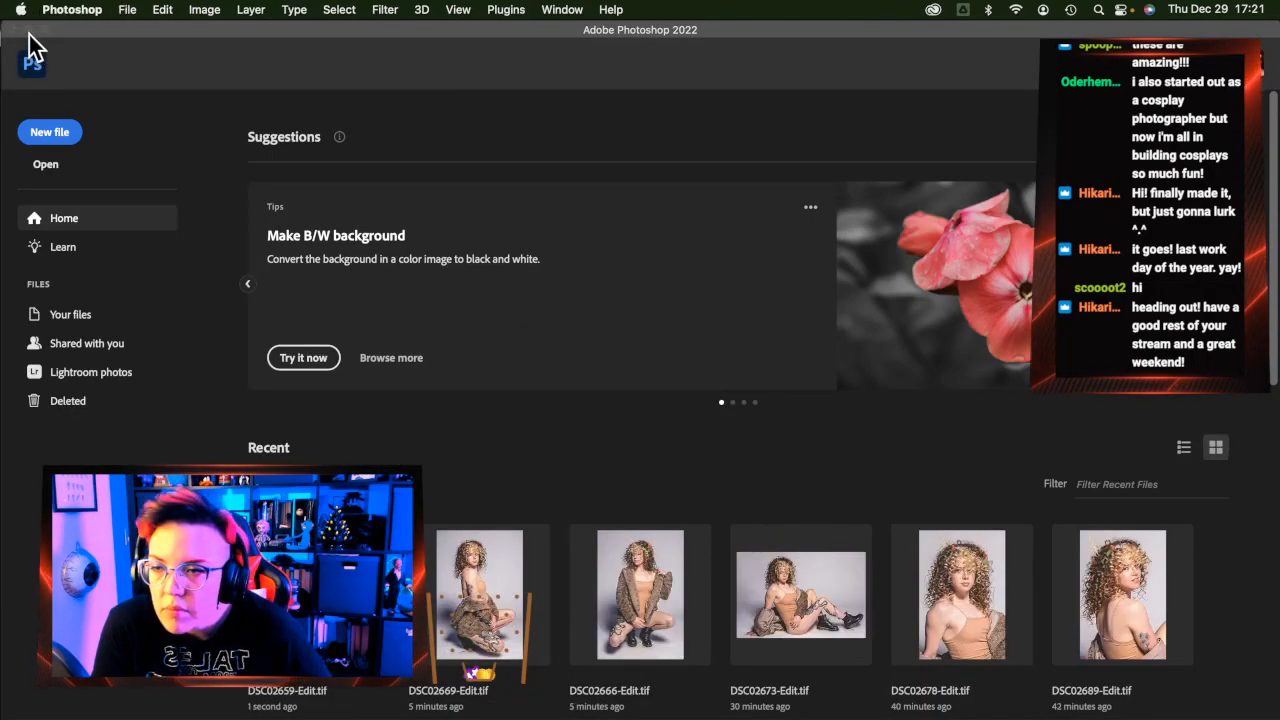
{"action": "left_click", "coordinate": [29, 34]}
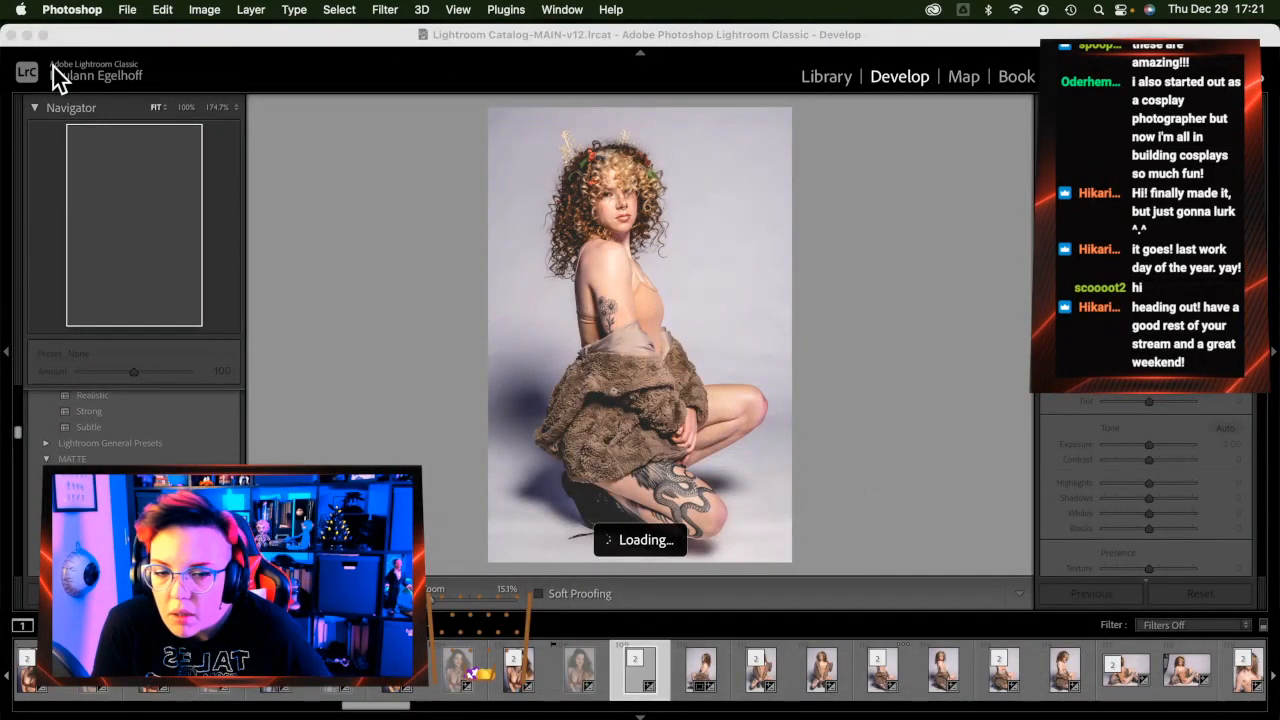
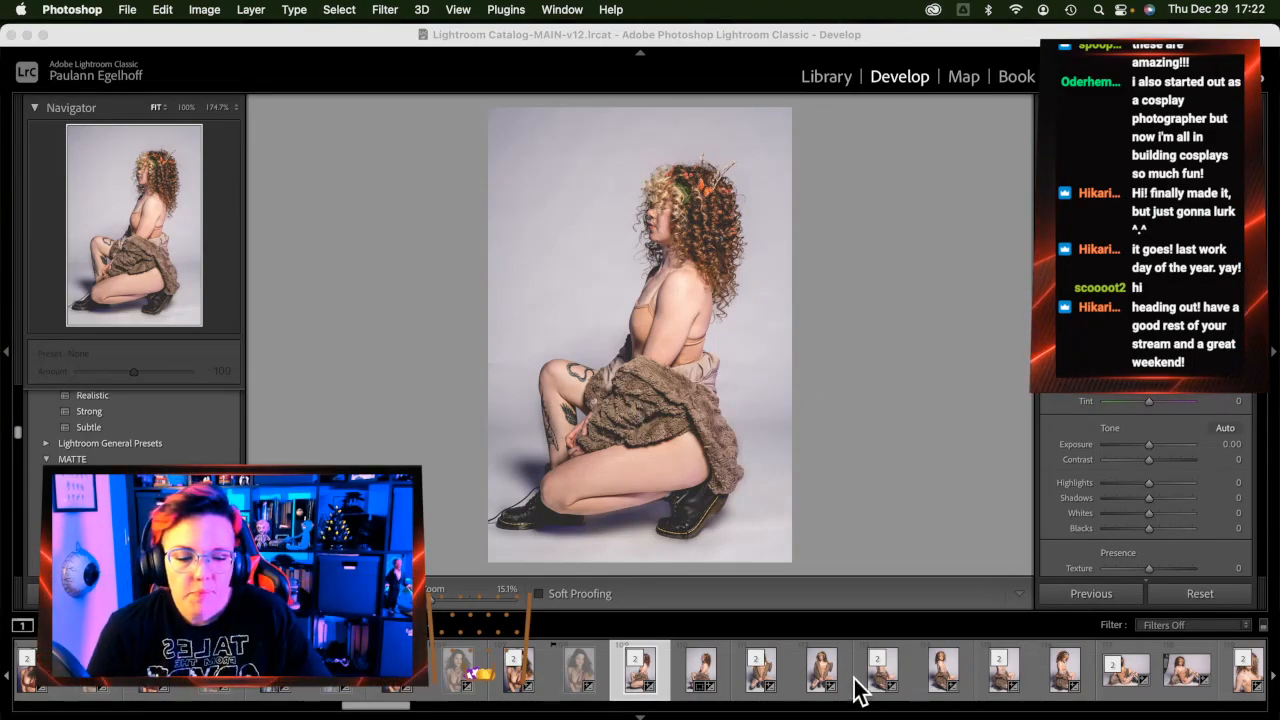
Browse the filmstrip past the blonde seated portrait and load thumbnail 150, the curly-haired white-top portrait
{"action": "scroll", "coordinate": [856, 687], "scroll_direction": "down", "scroll_amount": 5}
{"action": "scroll", "coordinate": [856, 687], "scroll_direction": "down", "scroll_amount": 5}
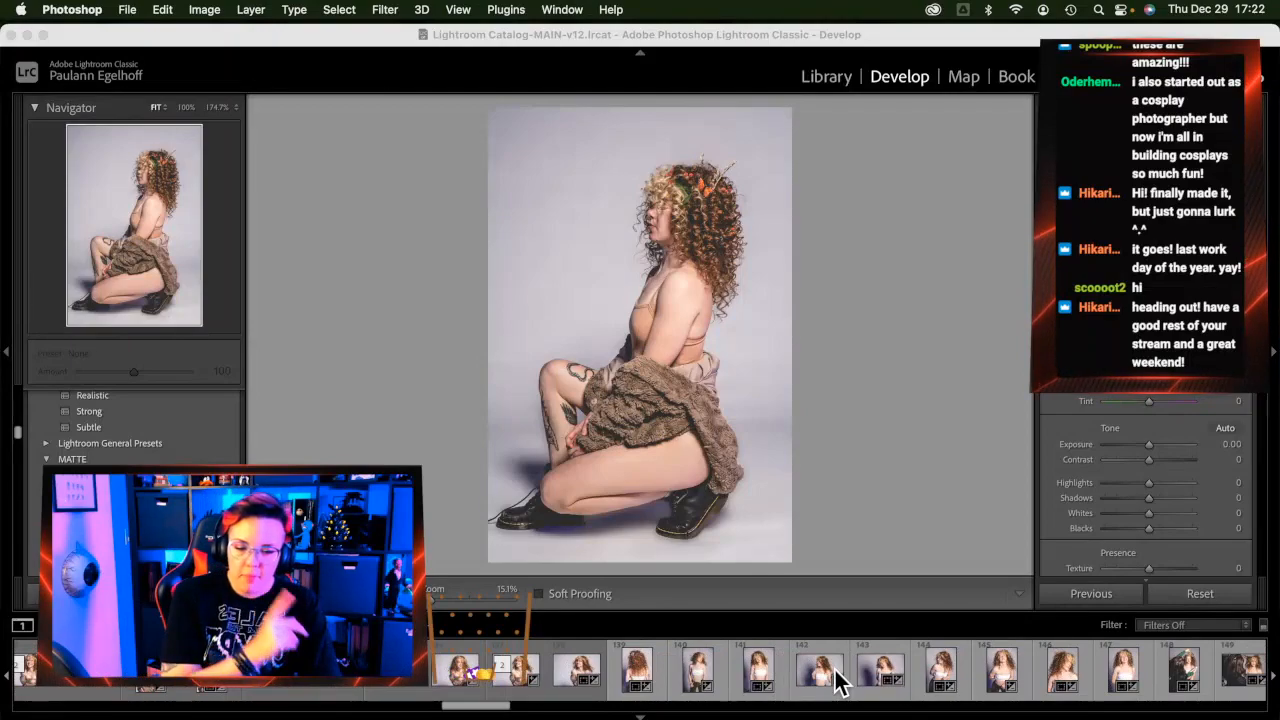
{"action": "scroll", "coordinate": [845, 683], "scroll_direction": "down", "scroll_amount": 5}
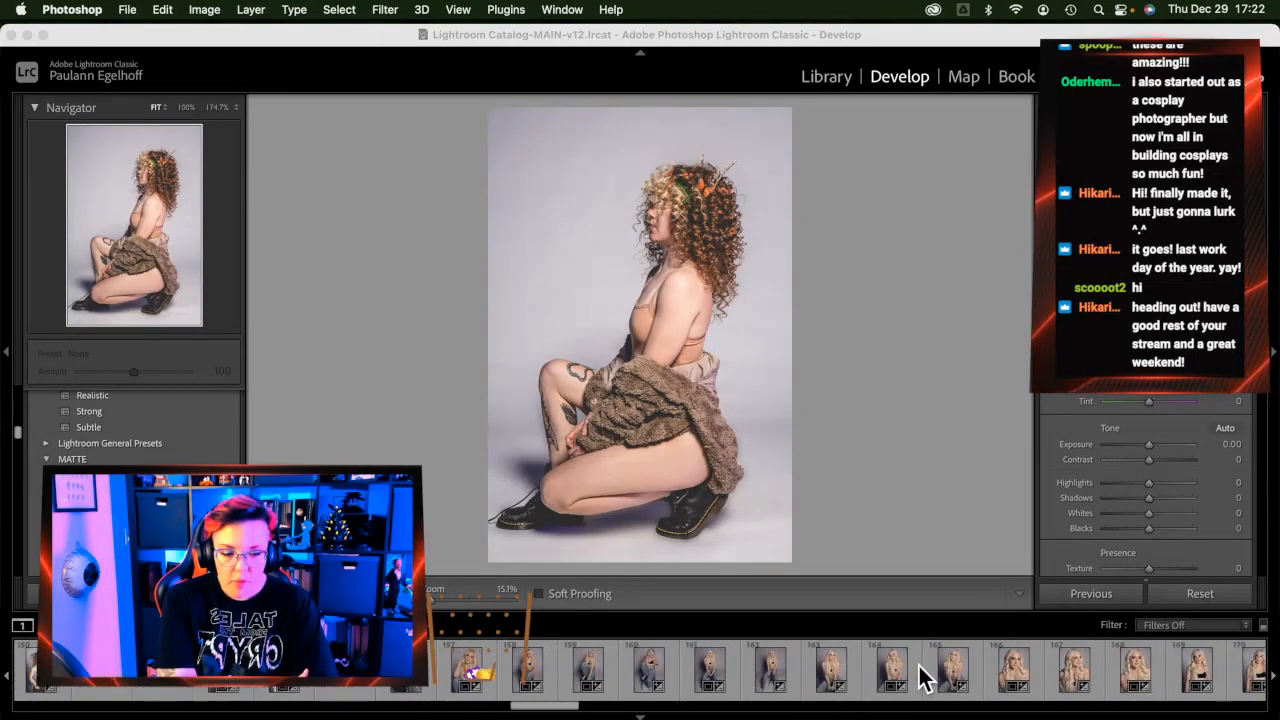
{"action": "scroll", "coordinate": [715, 682], "scroll_direction": "down", "scroll_amount": 1}
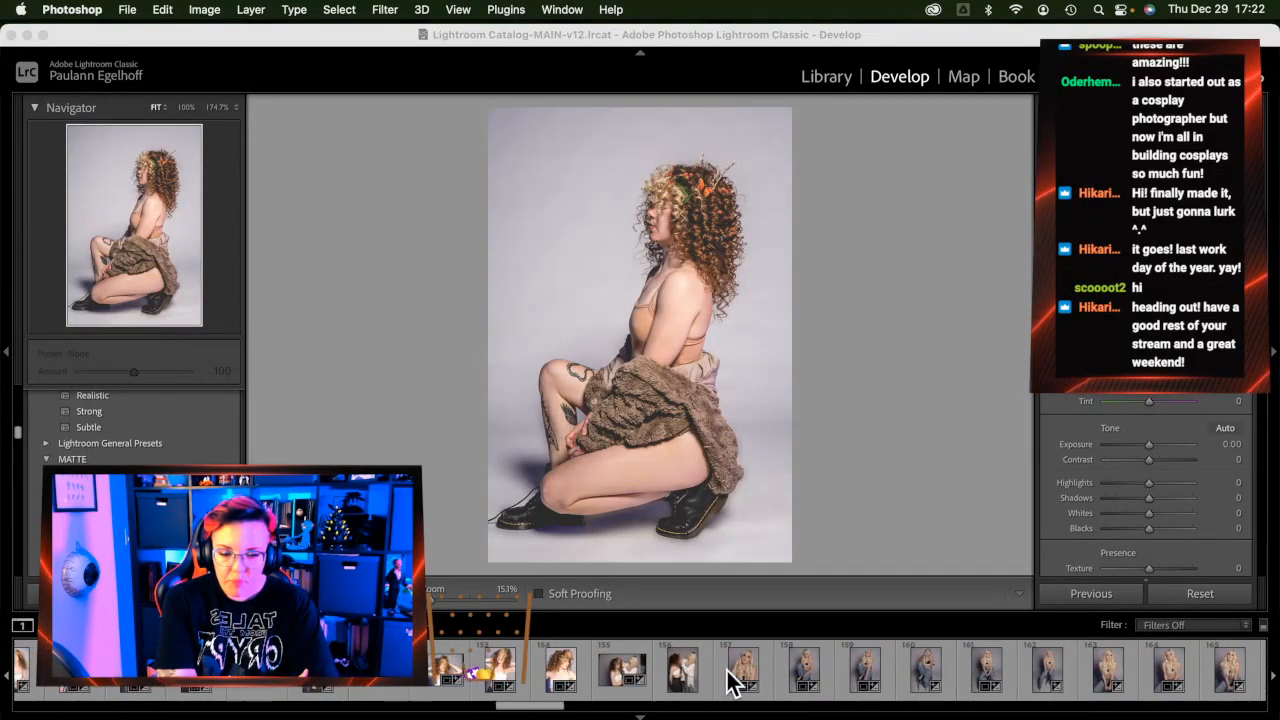
{"action": "left_click", "coordinate": [712, 678]}
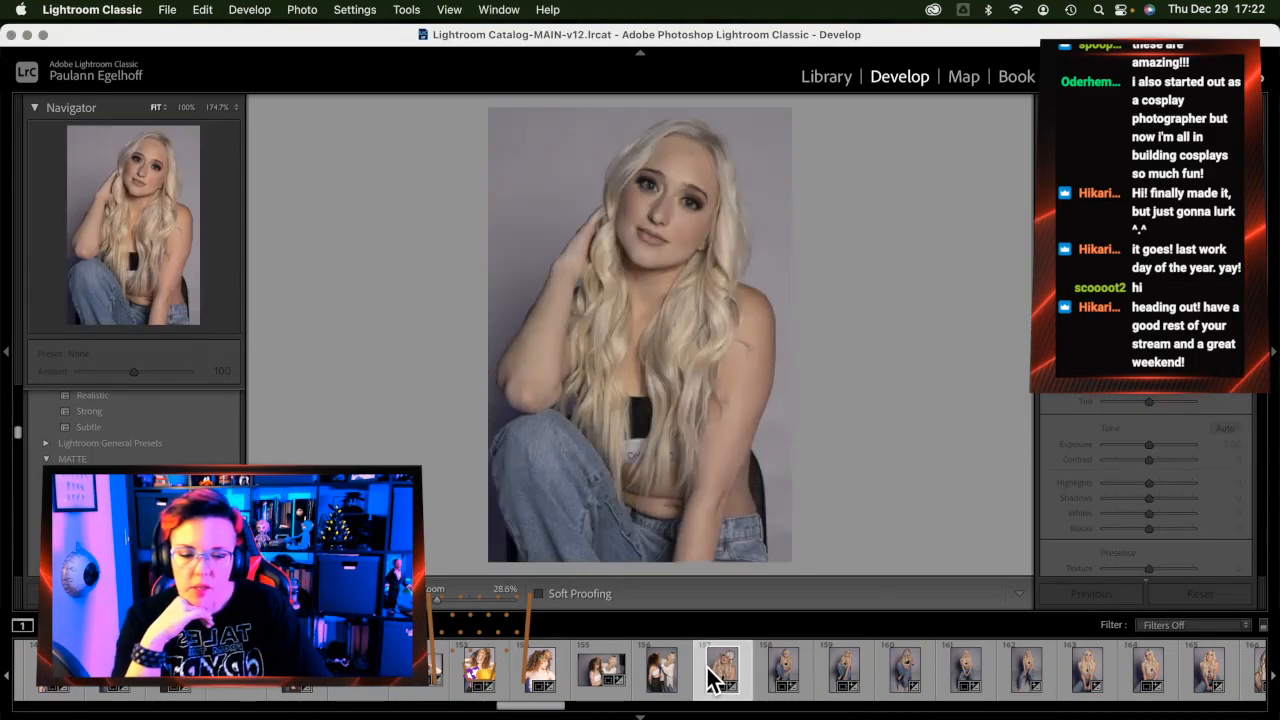
{"action": "scroll", "coordinate": [690, 670], "scroll_direction": "up", "scroll_amount": 1}
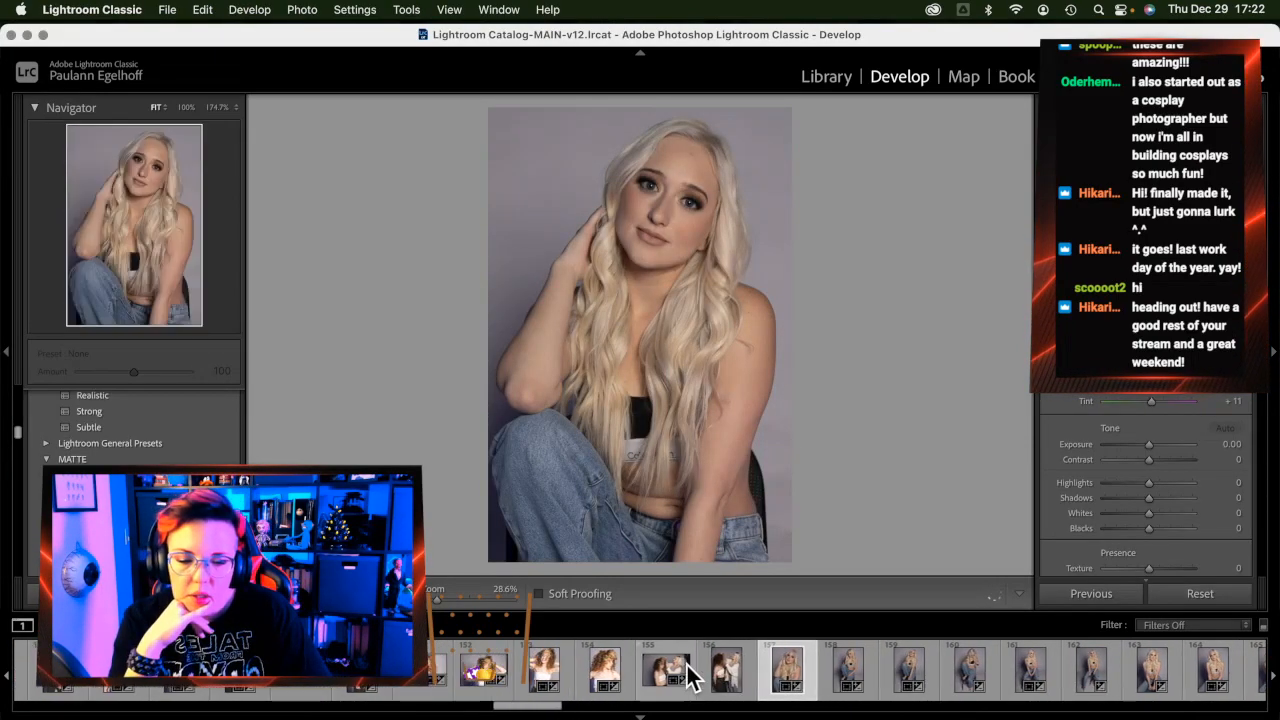
{"action": "scroll", "coordinate": [710, 677], "scroll_direction": "up", "scroll_amount": 1}
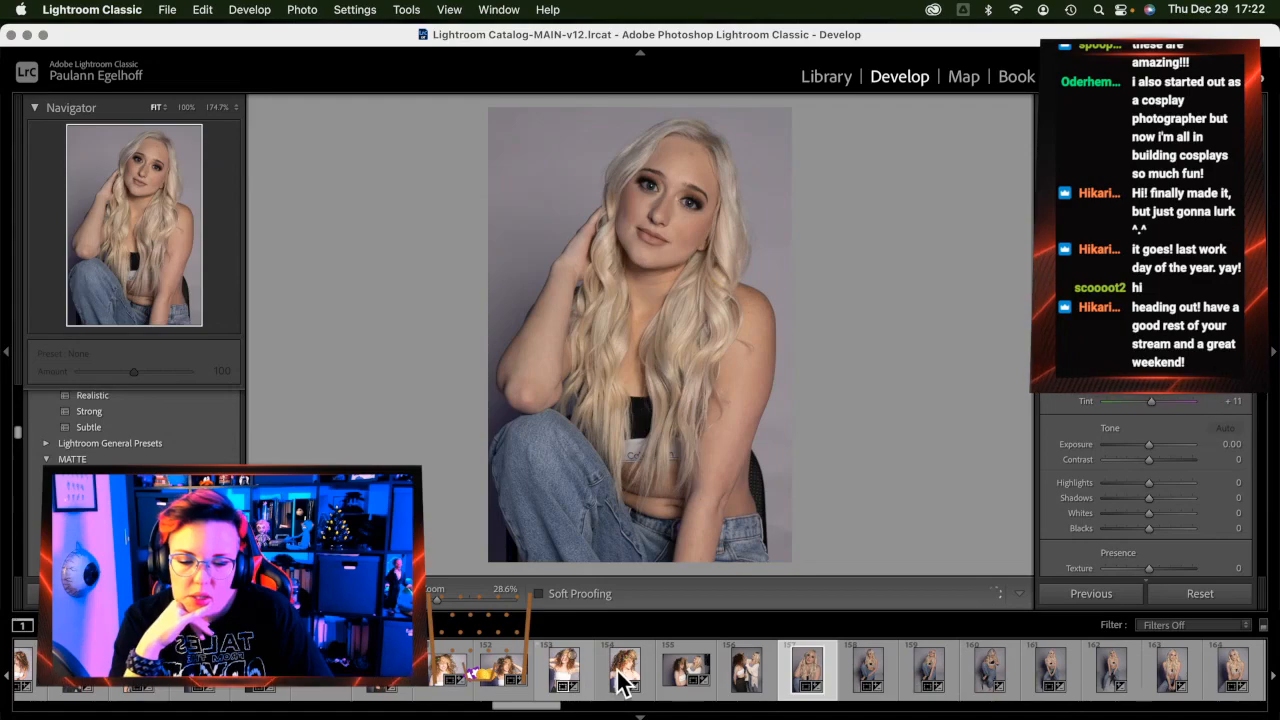
{"action": "scroll", "coordinate": [565, 678], "scroll_direction": "up", "scroll_amount": 6}
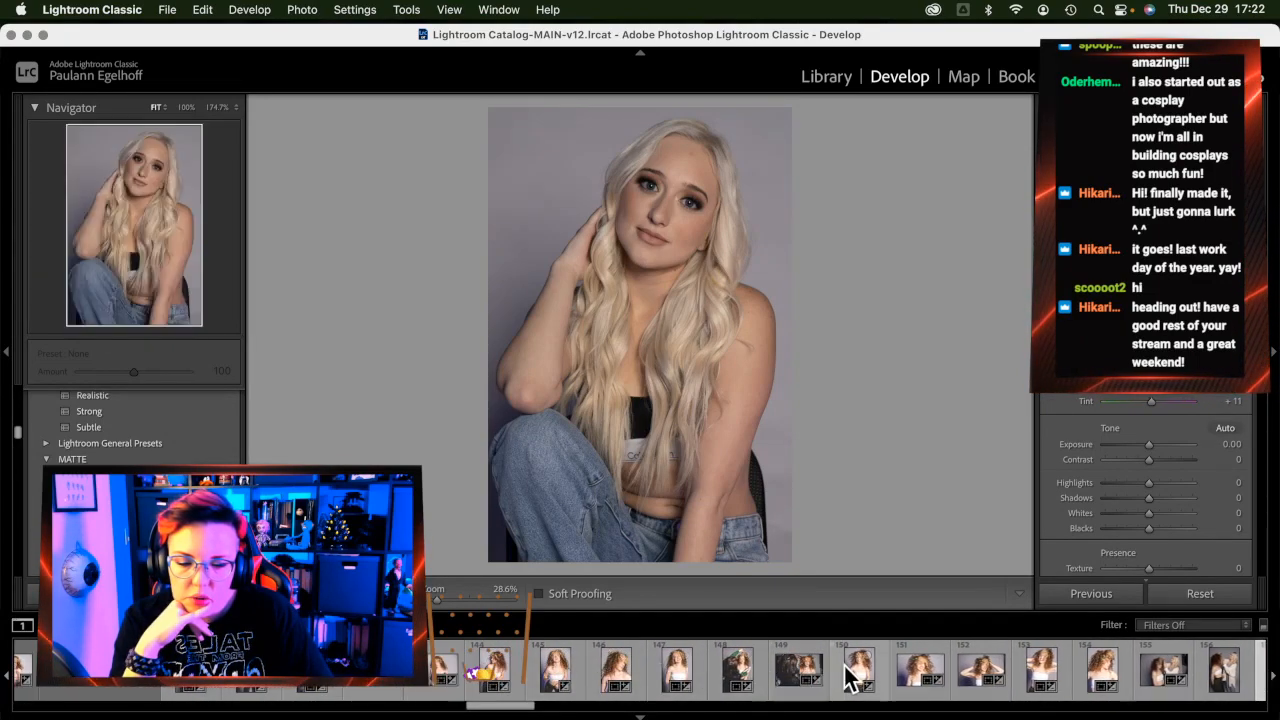
{"action": "left_click", "coordinate": [853, 677]}
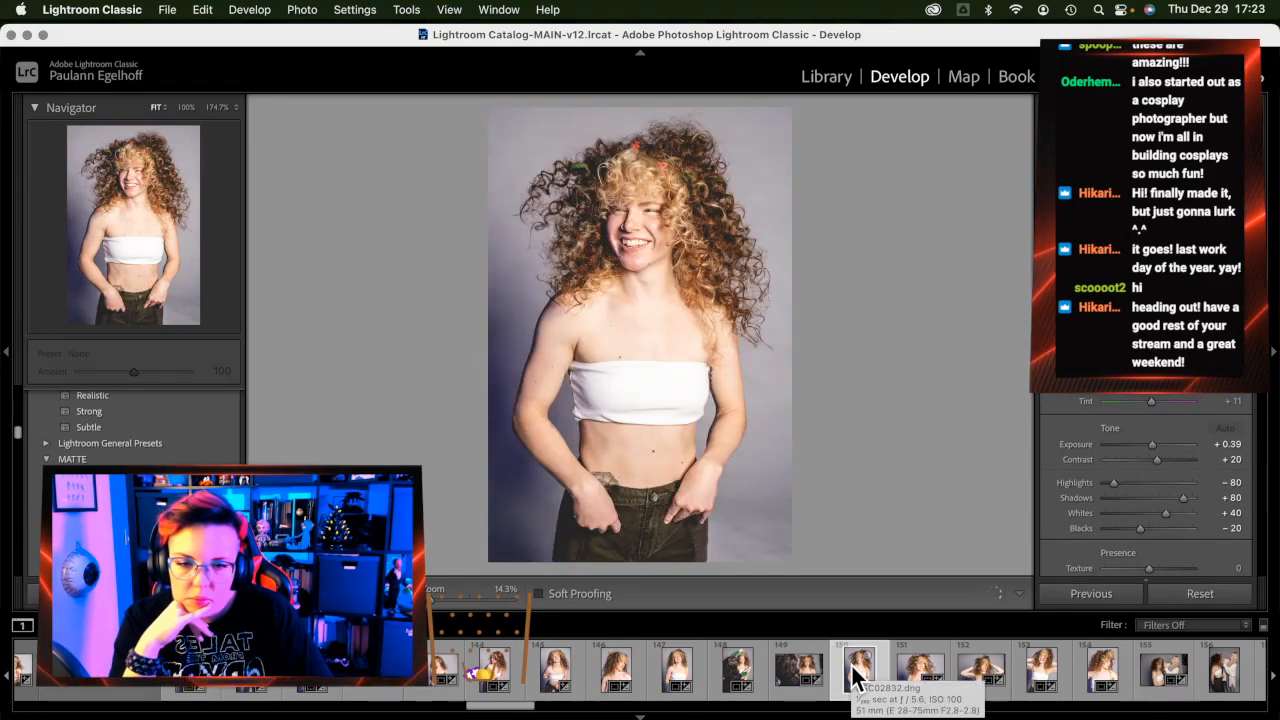
{"action": "scroll", "coordinate": [855, 675], "scroll_direction": "up", "scroll_amount": 10}
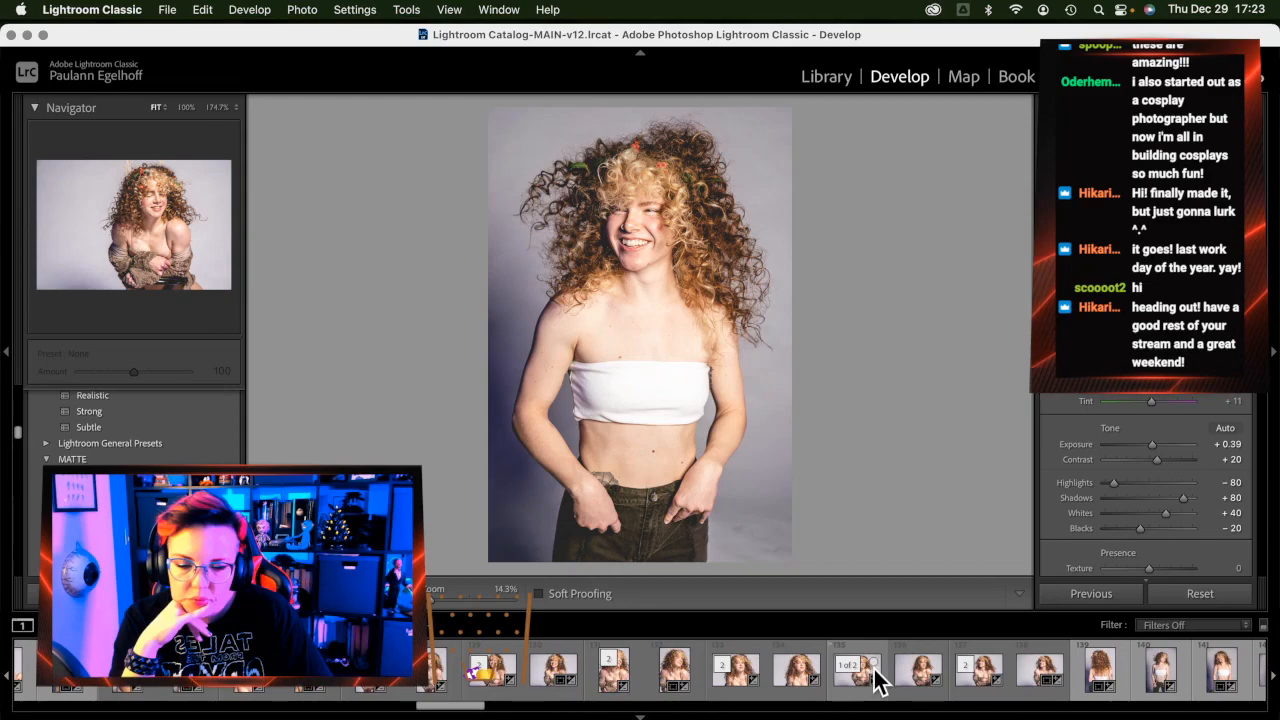
Reject the seated fur-wrap photo and three earlier unwanted frames of the curly-haired model
{"action": "left_click", "coordinate": [1038, 698]}
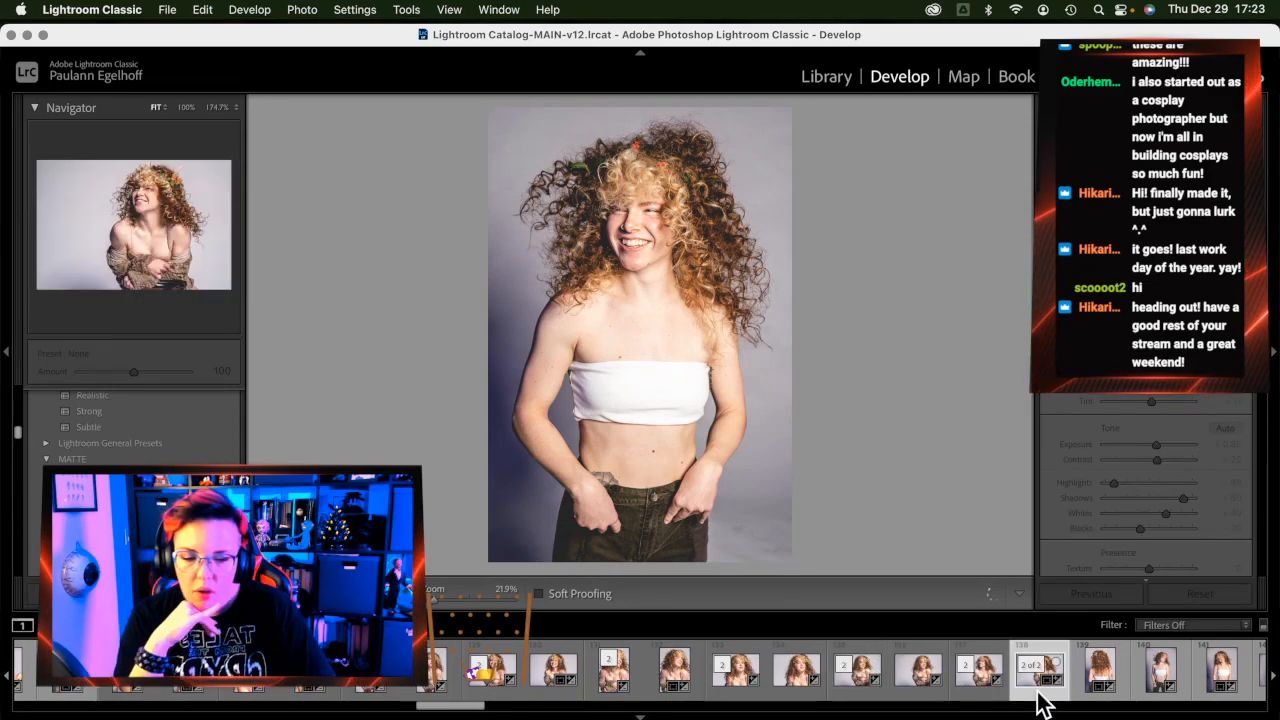
{"action": "key", "text": "x"}
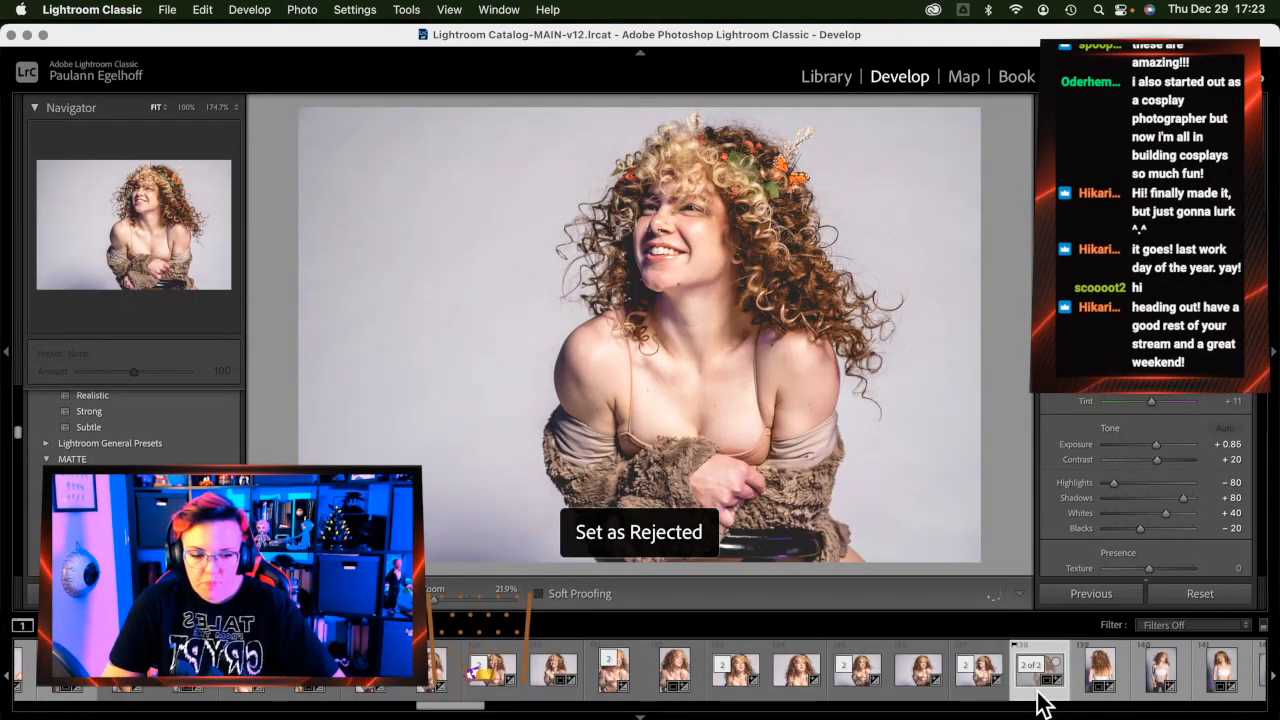
{"action": "key", "text": "Left"}
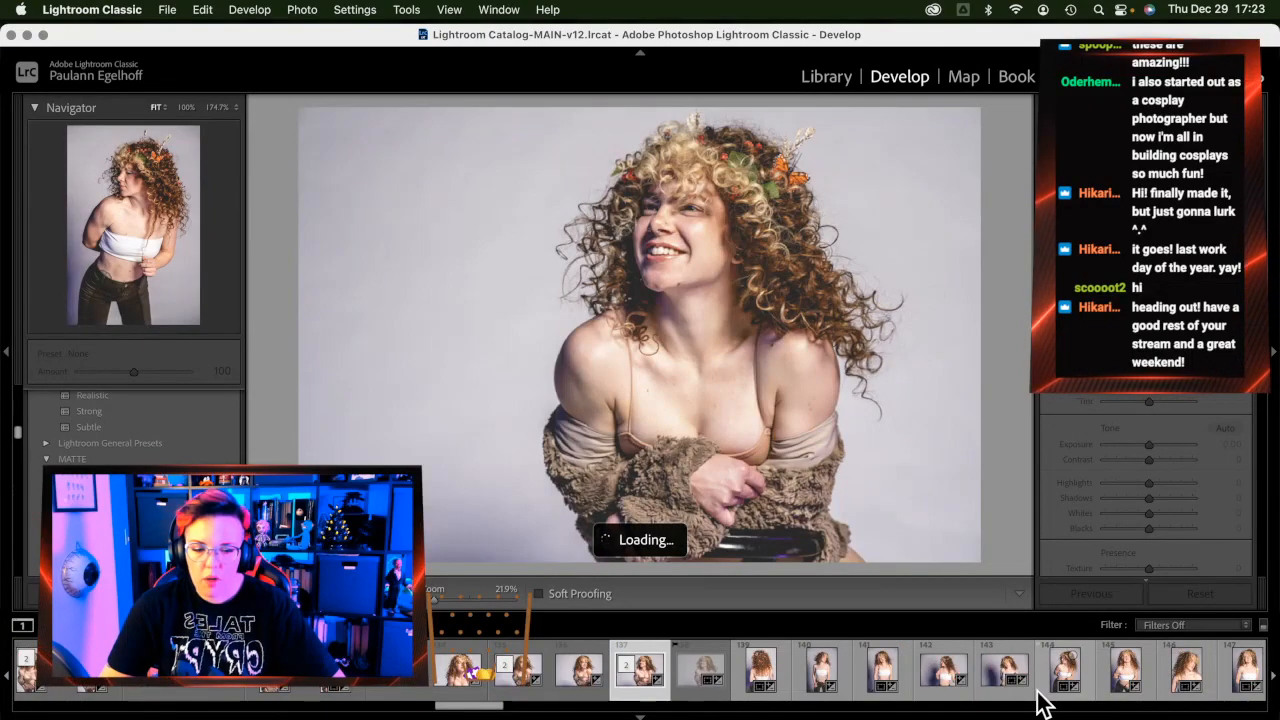
{"action": "key", "text": "Left"}
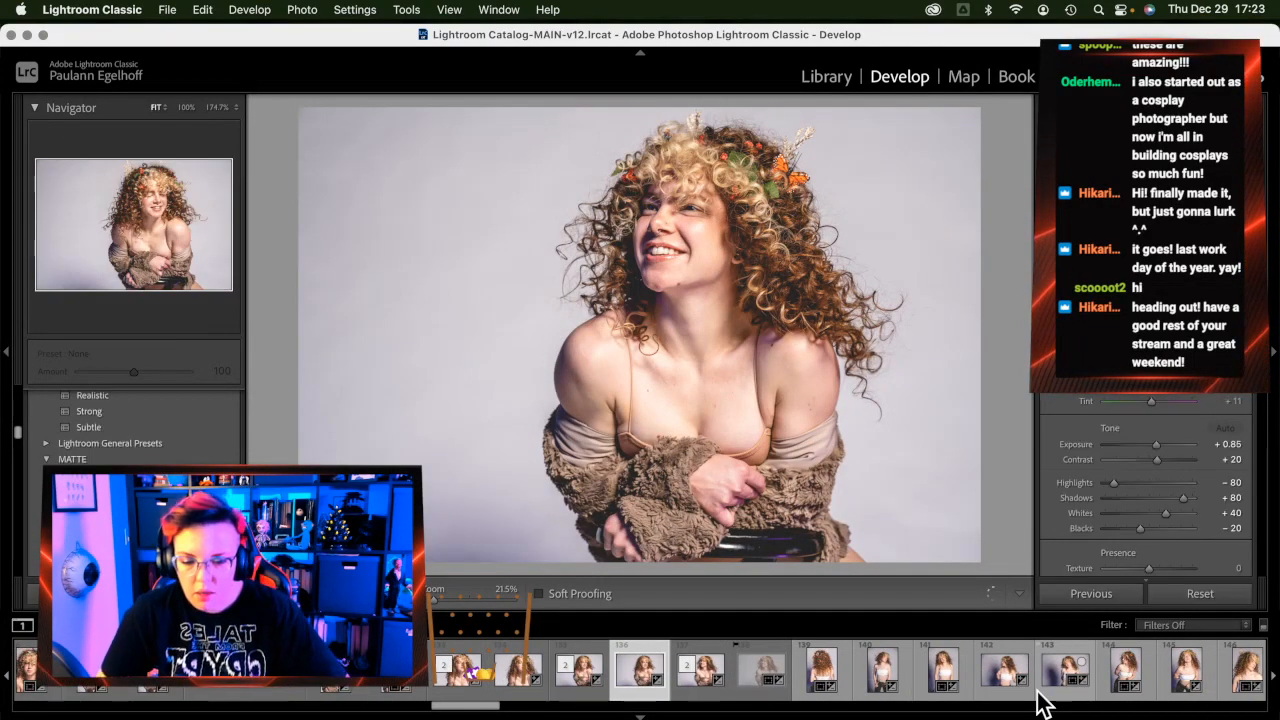
{"action": "key", "text": "x"}
{"action": "key", "text": "Left"}
{"action": "key", "text": "Left"}
{"action": "key", "text": "x"}
{"action": "key", "text": "Left"}
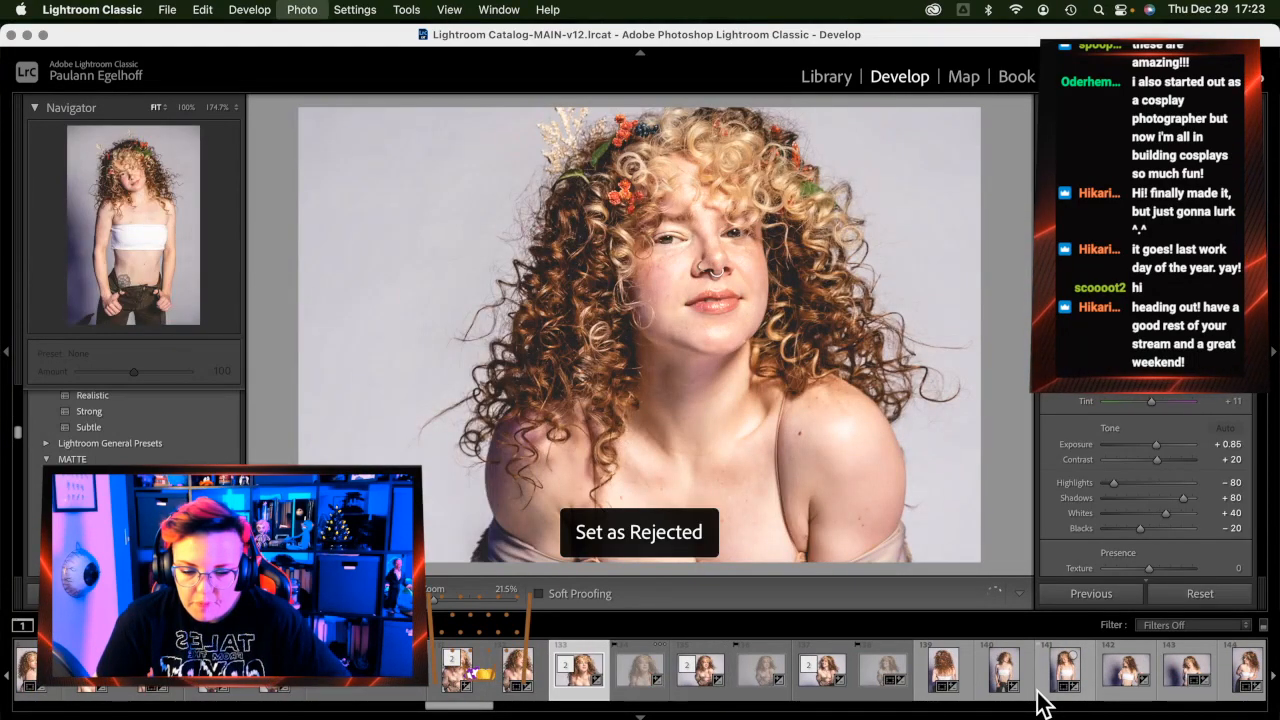
{"action": "key", "text": "Left"}
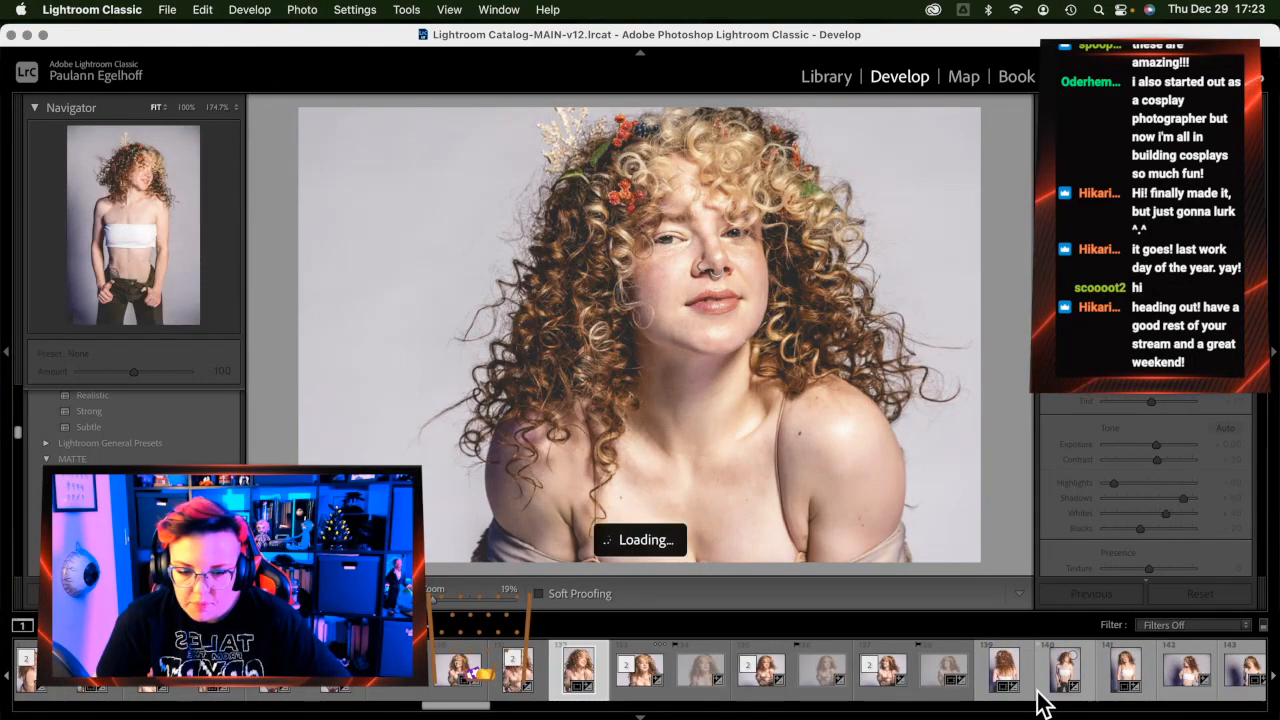
{"action": "key", "text": "x"}
Reject five more earlier frames, including the close-up and over-the-shoulder portraits
{"action": "key", "text": "Left"}
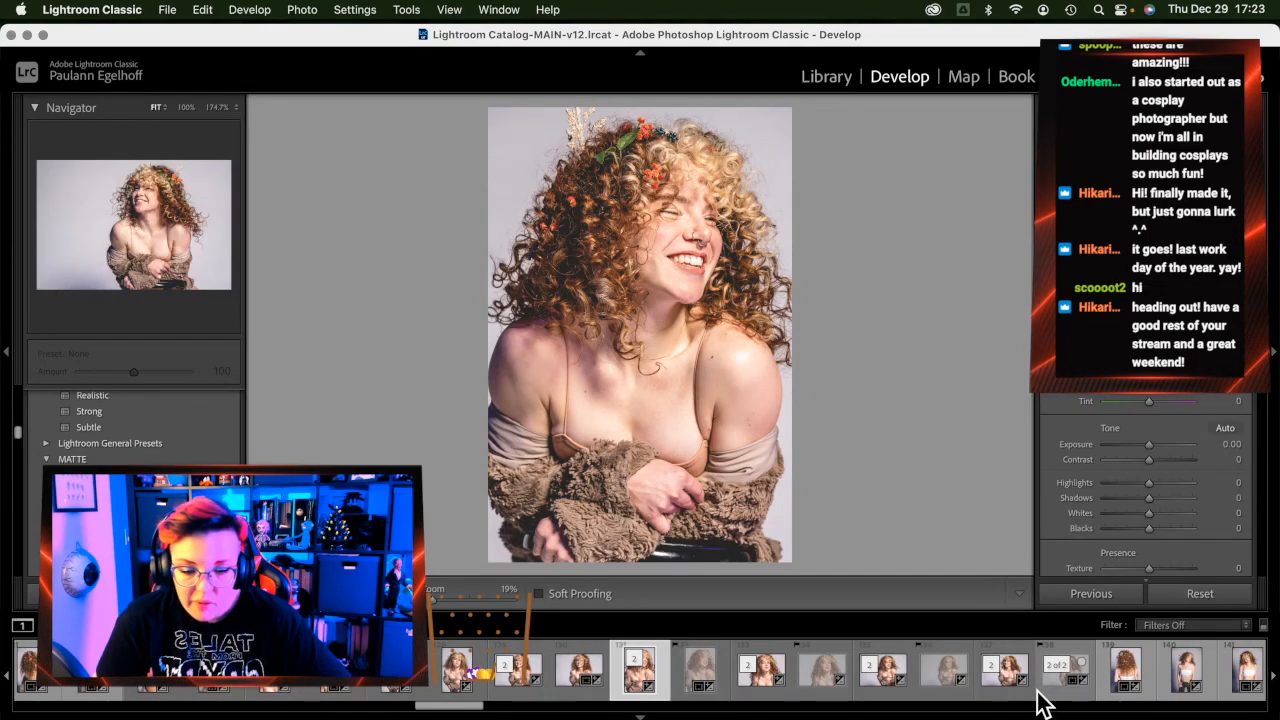
{"action": "key", "text": "Left"}
{"action": "key", "text": "x"}
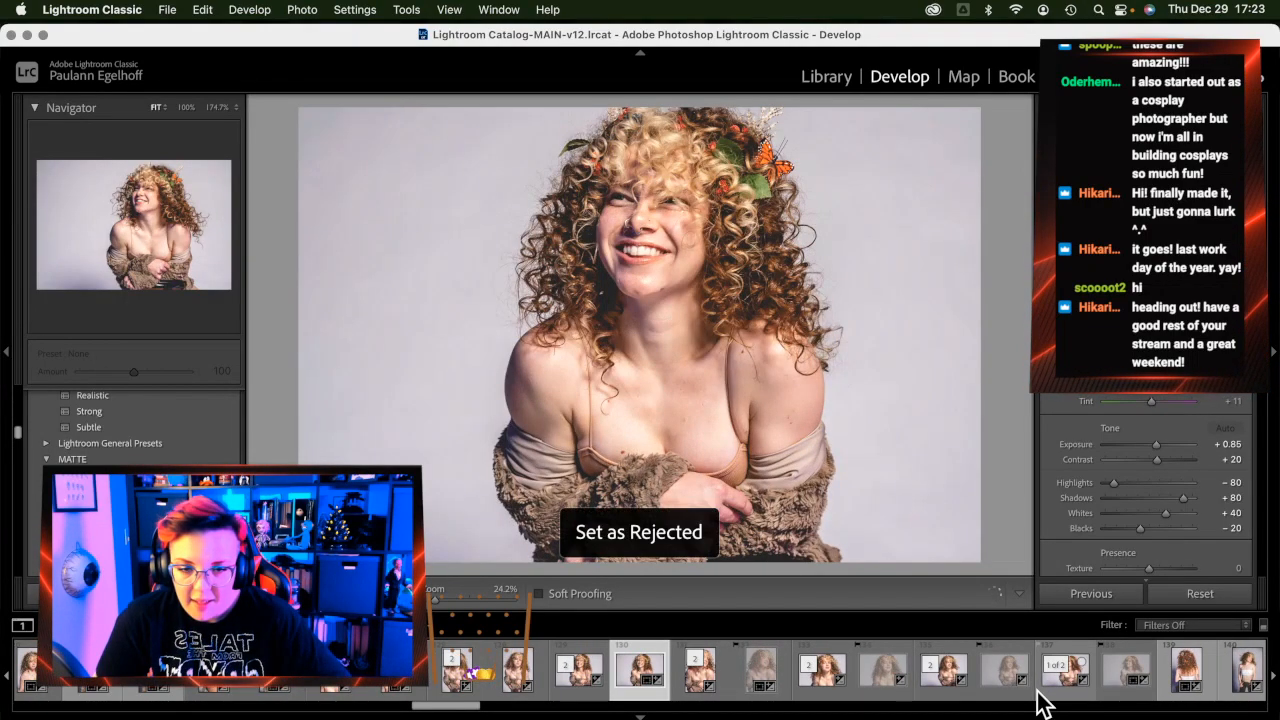
{"action": "key", "text": "Left"}
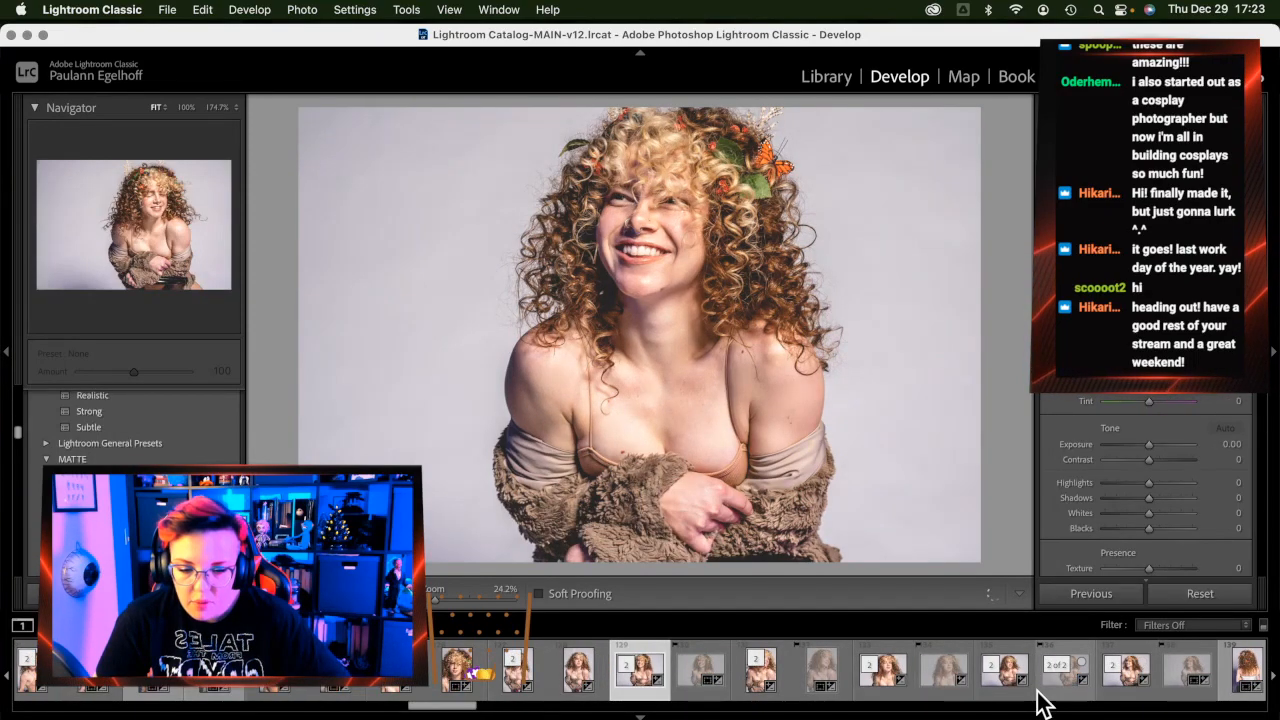
{"action": "key", "text": "Left"}
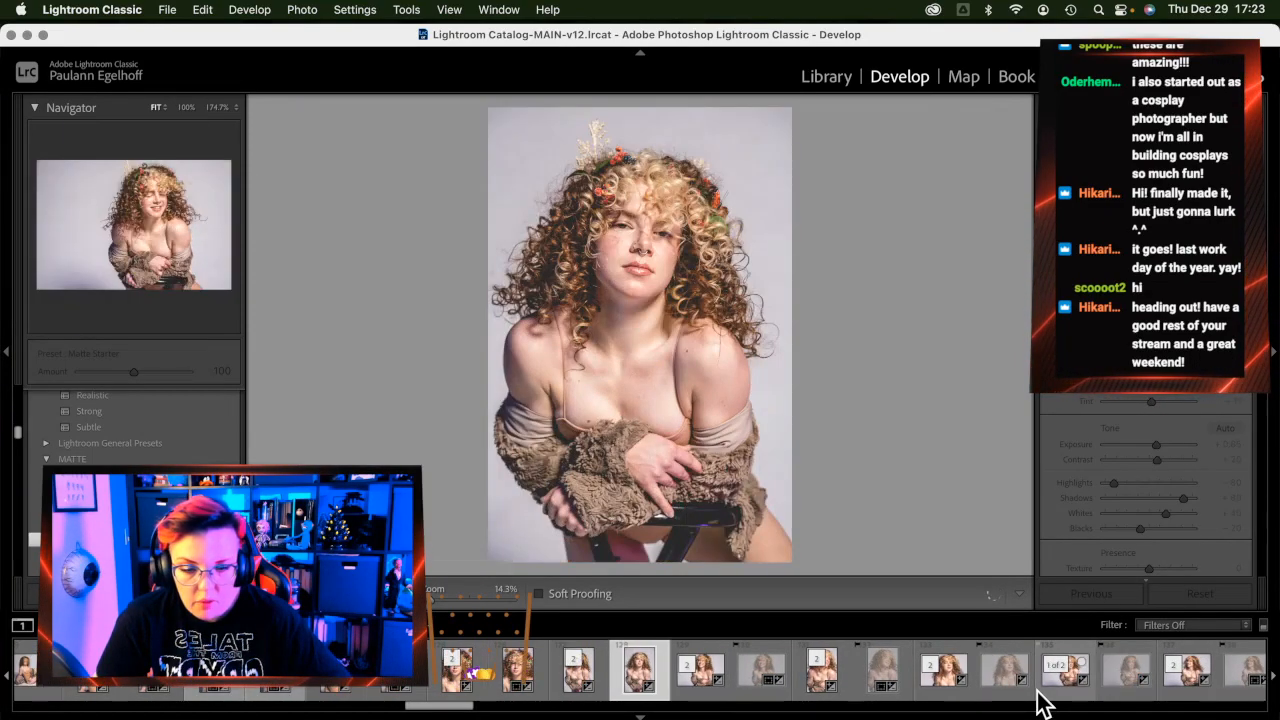
{"action": "key", "text": "x"}
{"action": "key", "text": "Left"}
{"action": "key", "text": "Left"}
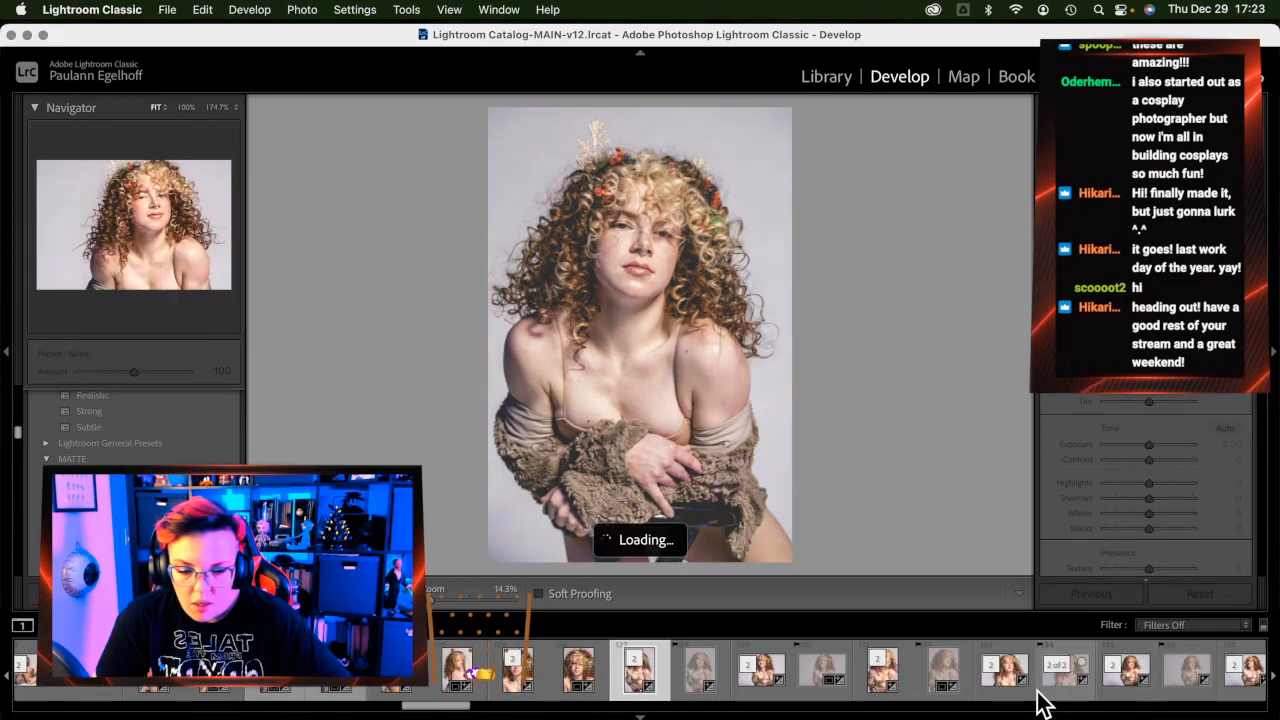
{"action": "key", "text": "x"}
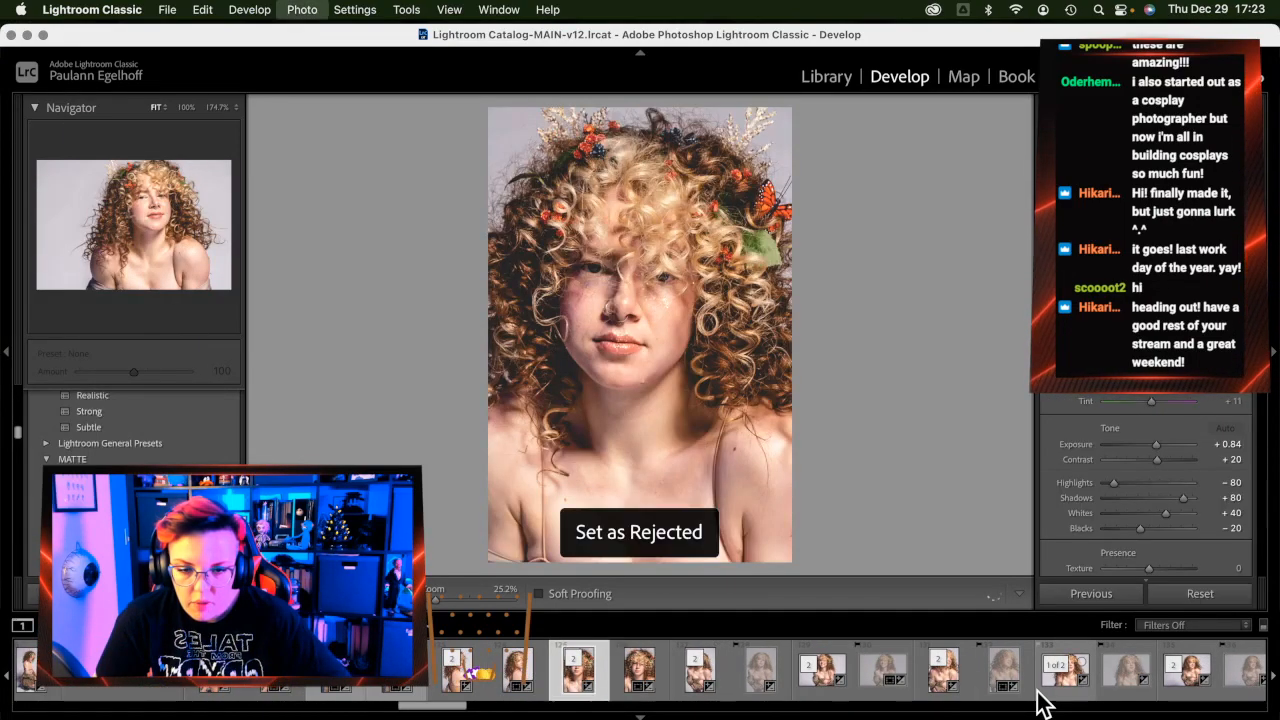
{"action": "key", "text": "Left"}
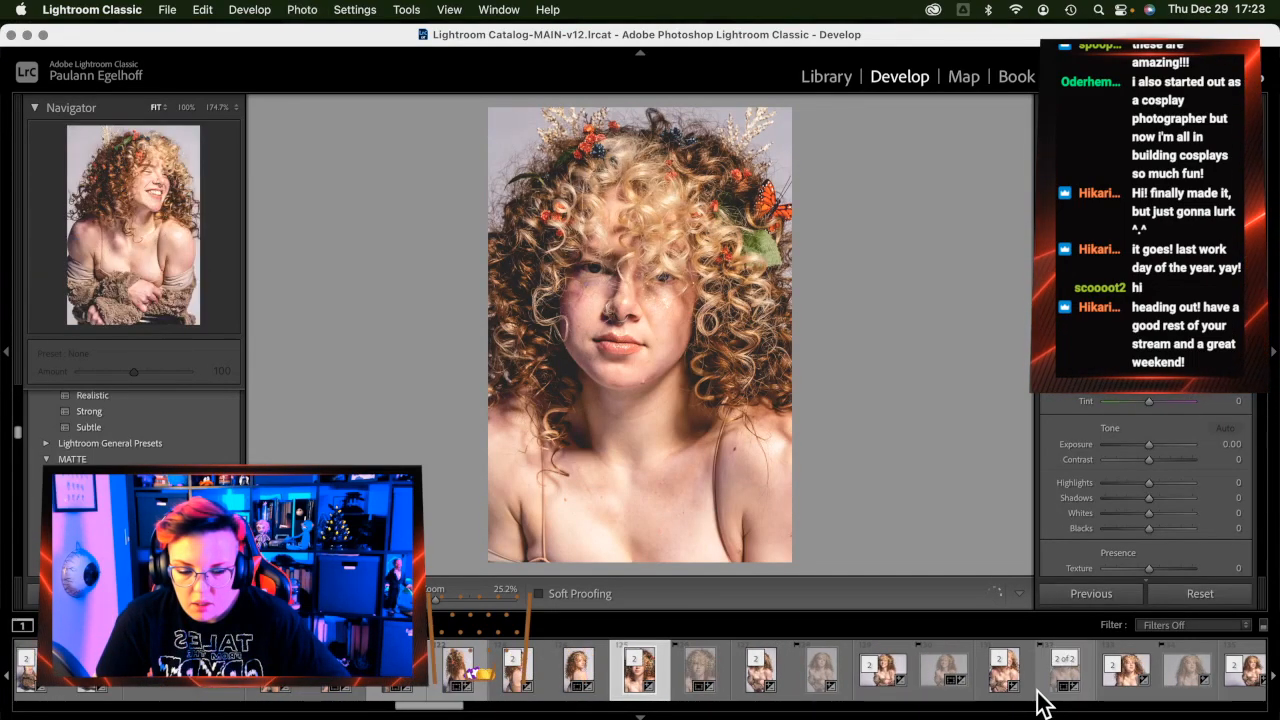
{"action": "key", "text": "x"}
{"action": "key", "text": "Left"}
{"action": "key", "text": "x"}
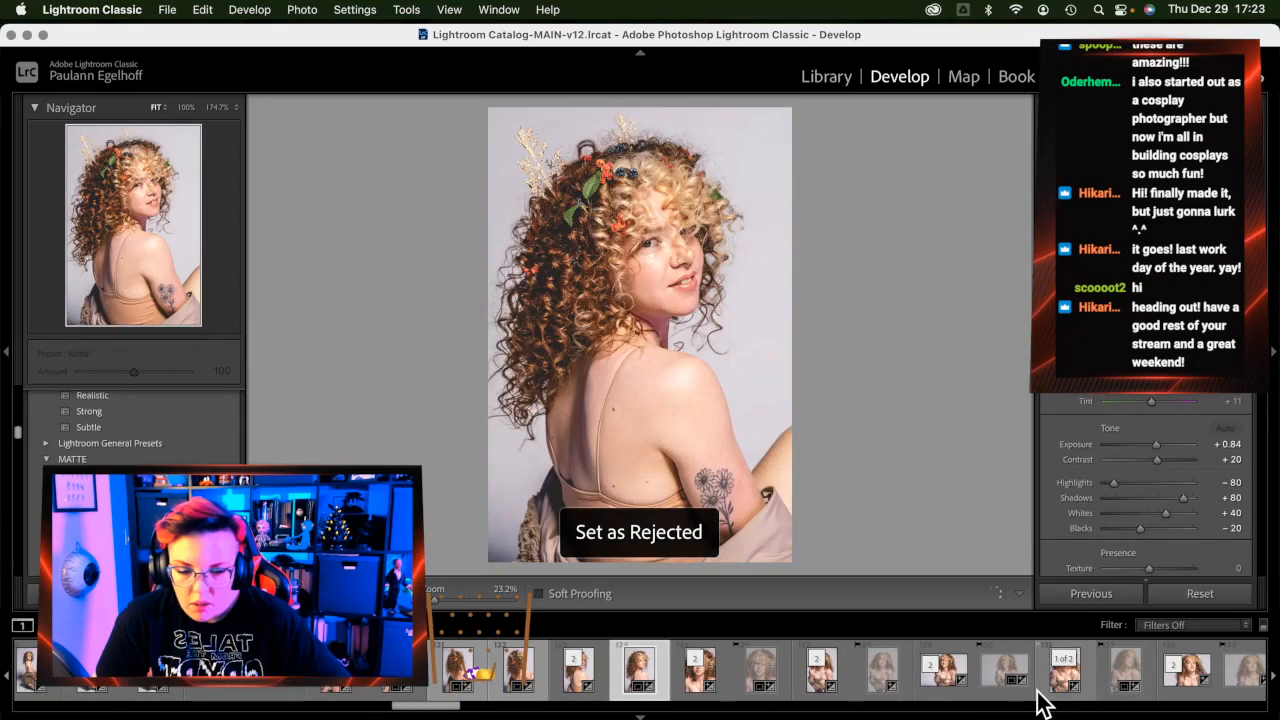
Reject six more frames, including the seated landscape shot and the kneeling fur-coat shots
{"action": "key", "text": "Left"}
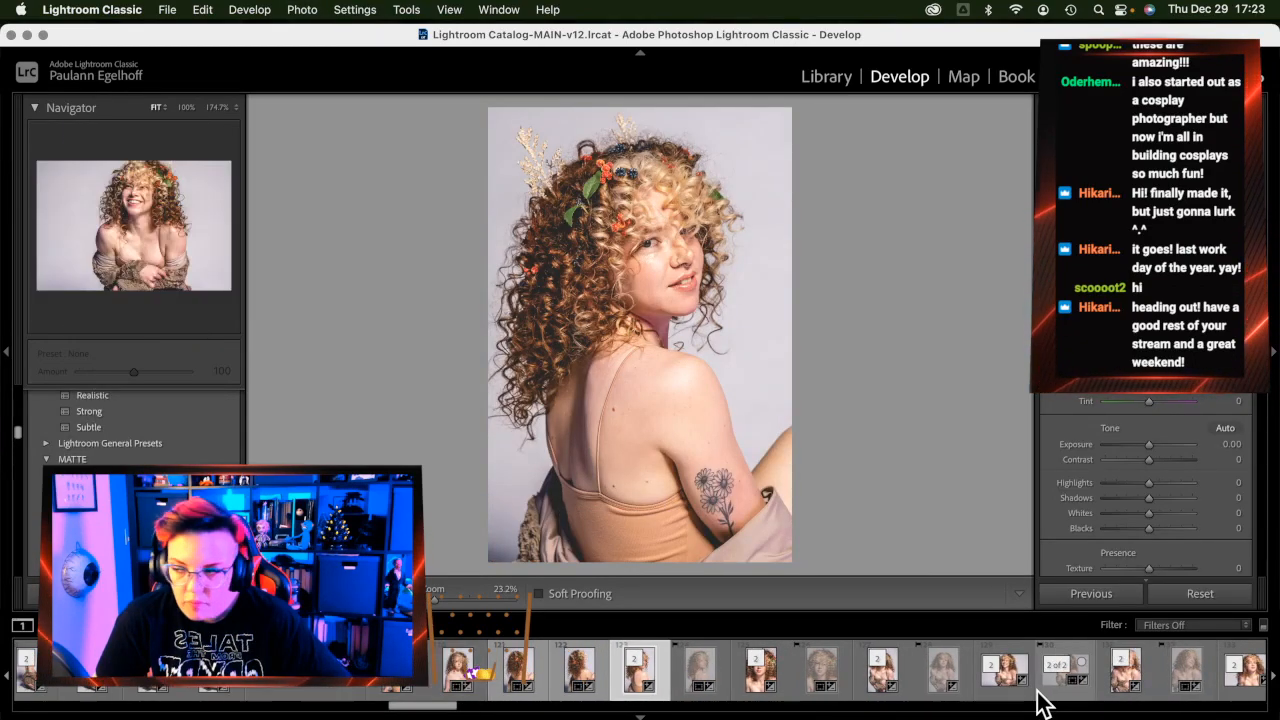
{"action": "key", "text": "Left"}
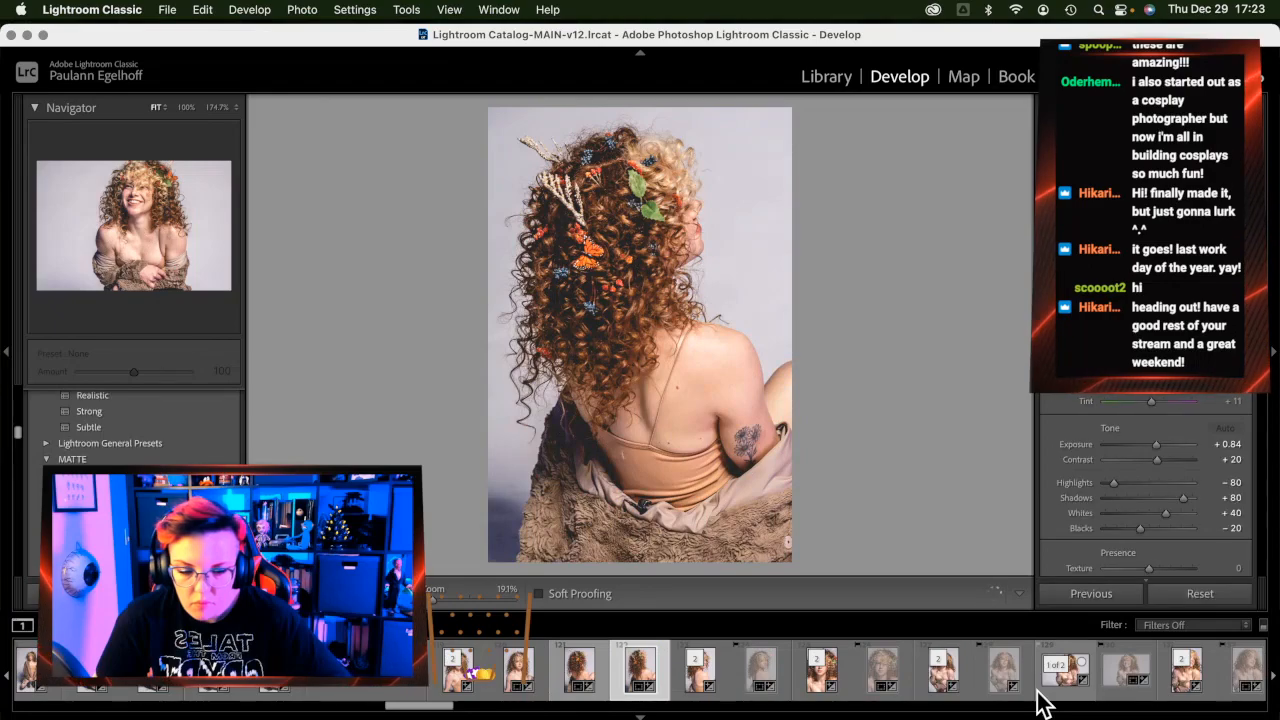
{"action": "key", "text": "Left"}
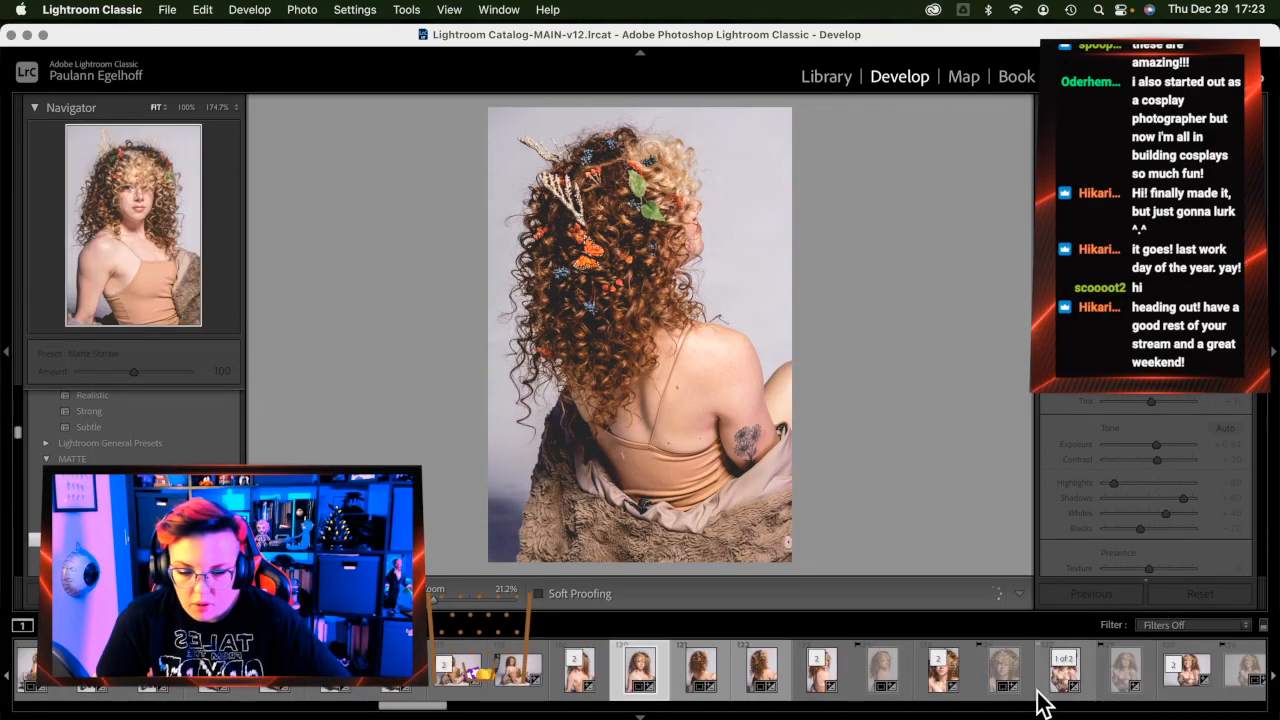
{"action": "key", "text": "x"}
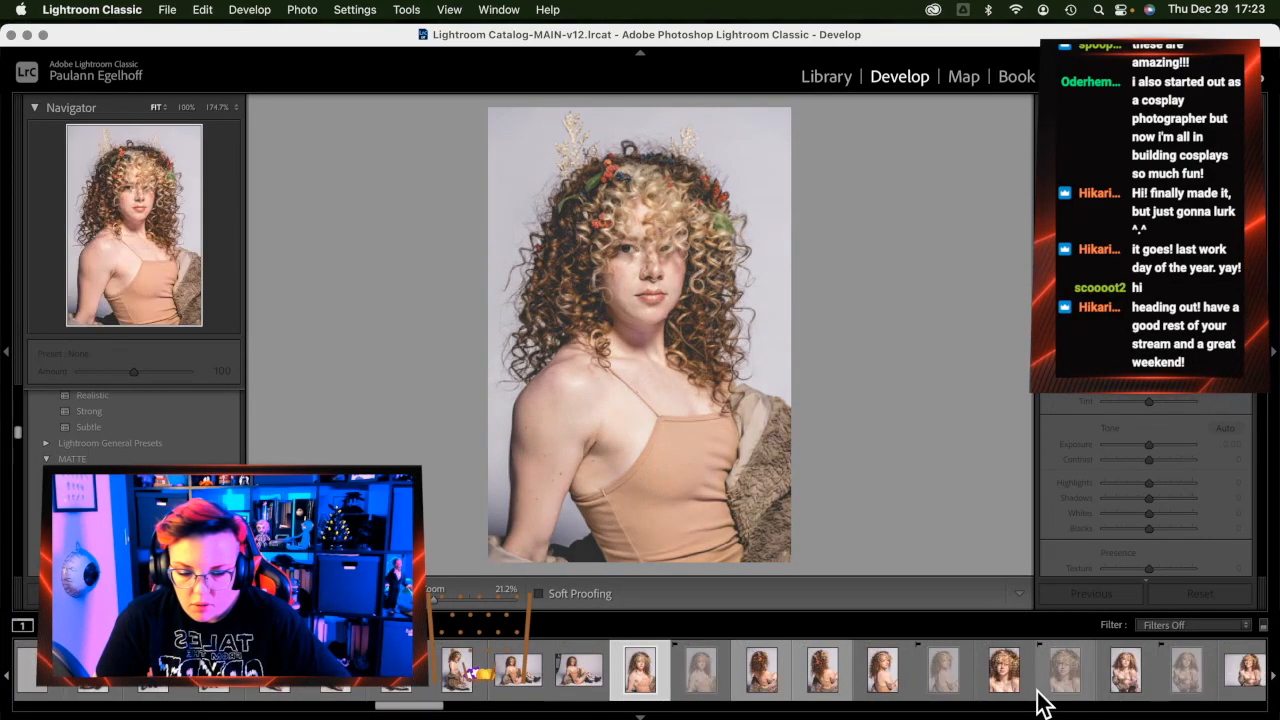
{"action": "key", "text": "Left"}
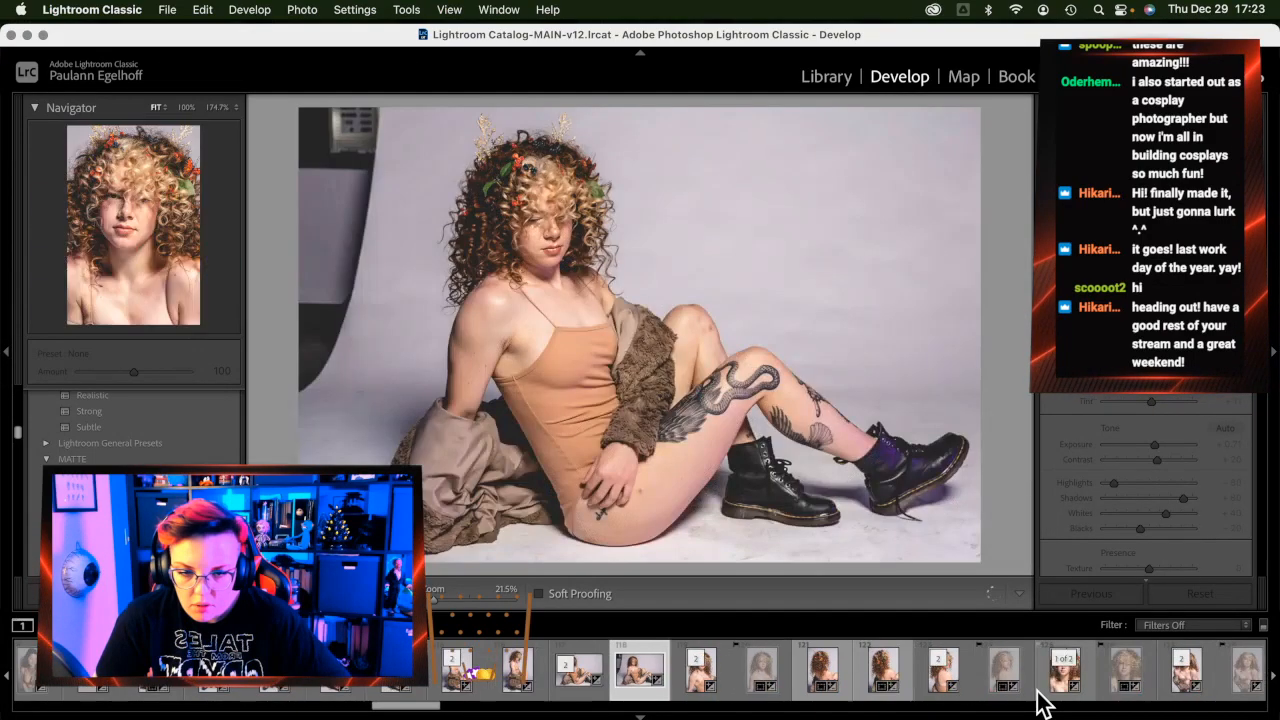
{"action": "key", "text": "x"}
{"action": "key", "text": "Left"}
{"action": "key", "text": "Left"}
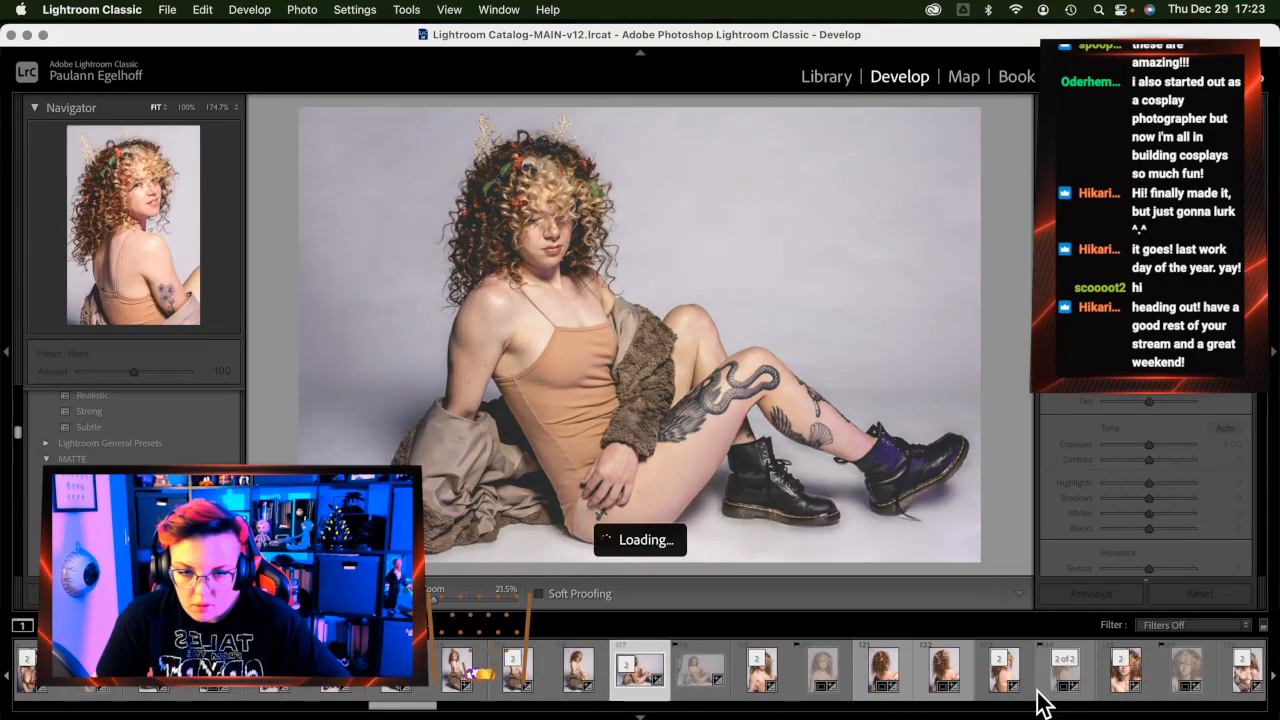
{"action": "key", "text": "Left"}
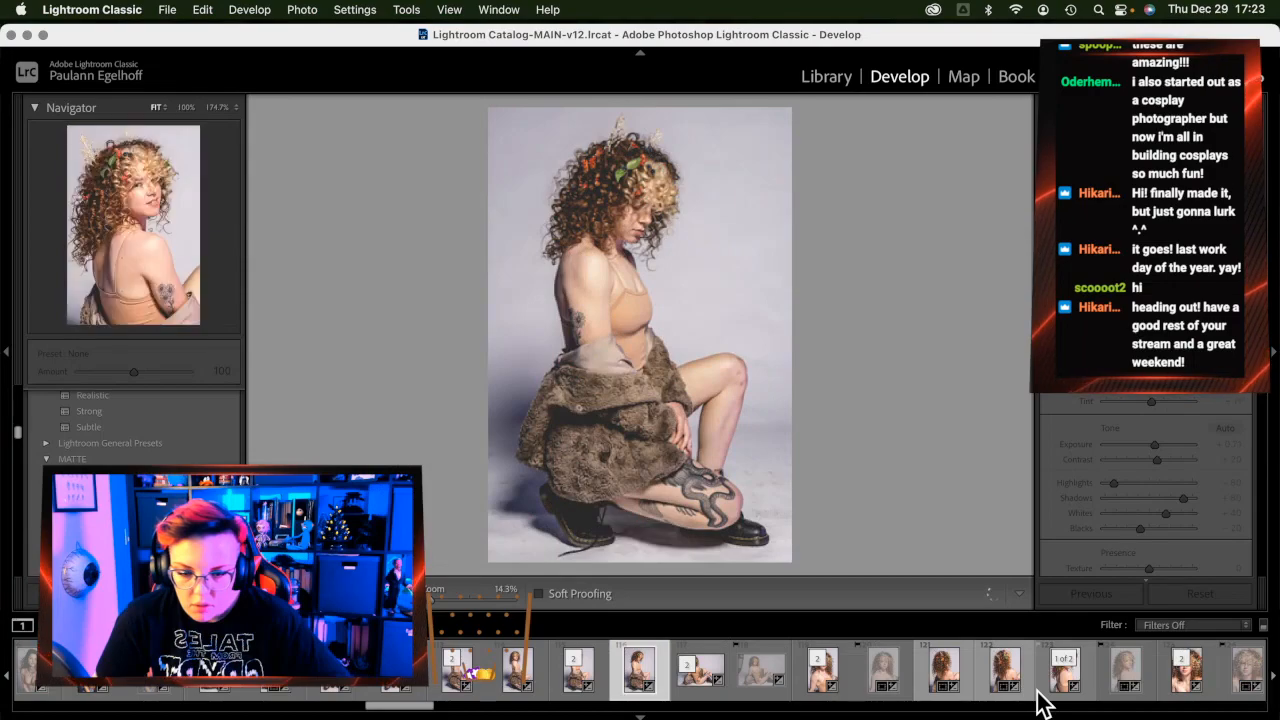
{"action": "key", "text": "x"}
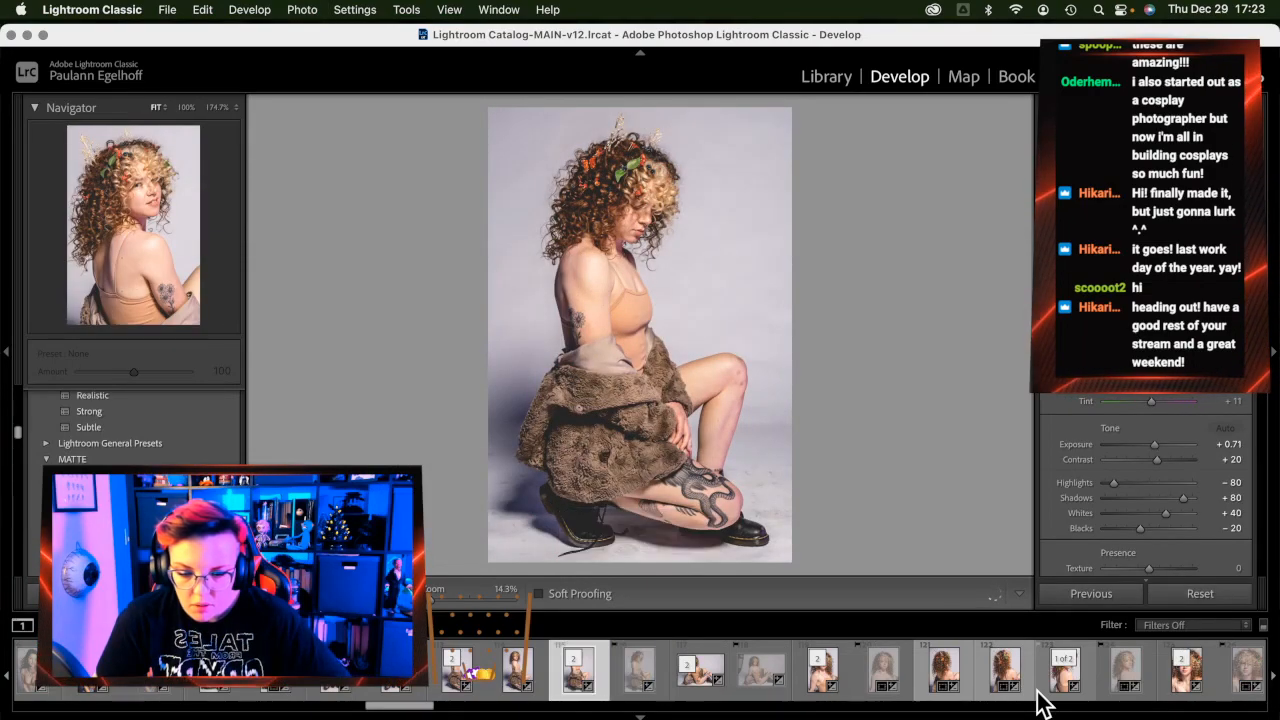
{"action": "key", "text": "Left"}
{"action": "key", "text": "Left"}
{"action": "key", "text": "Left"}
{"action": "key", "text": "x"}
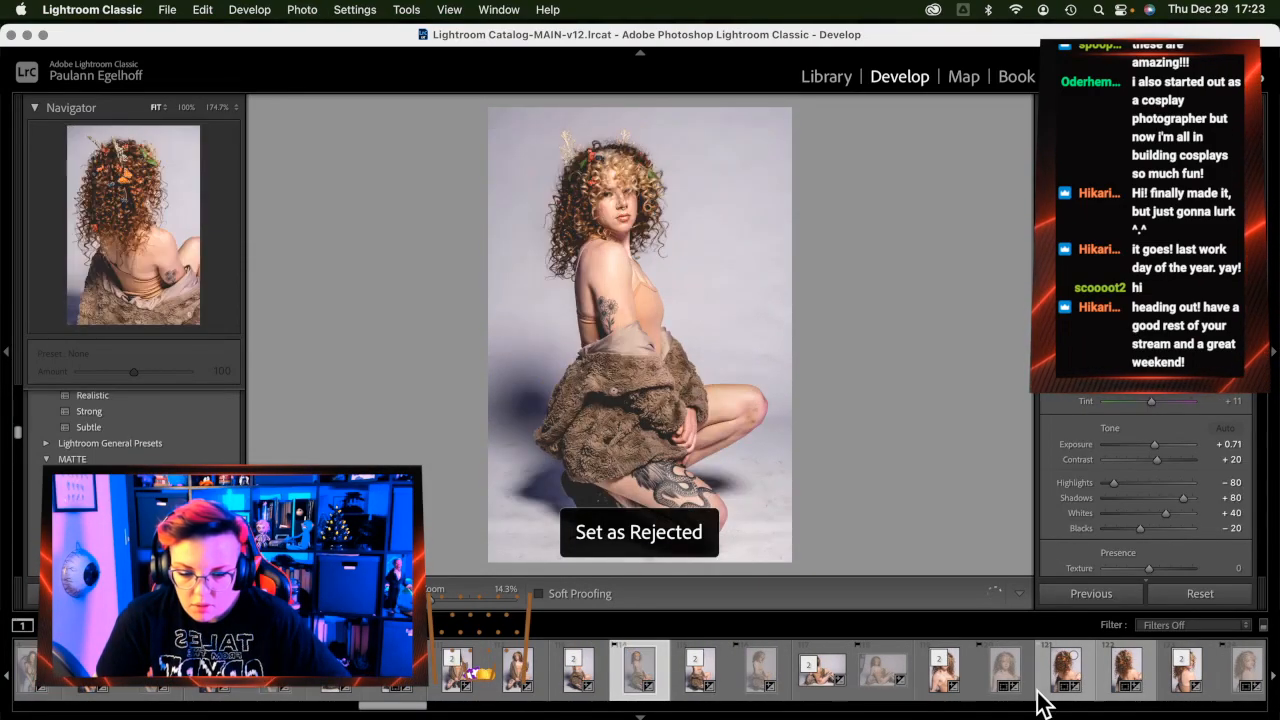
{"action": "key", "text": "Left"}
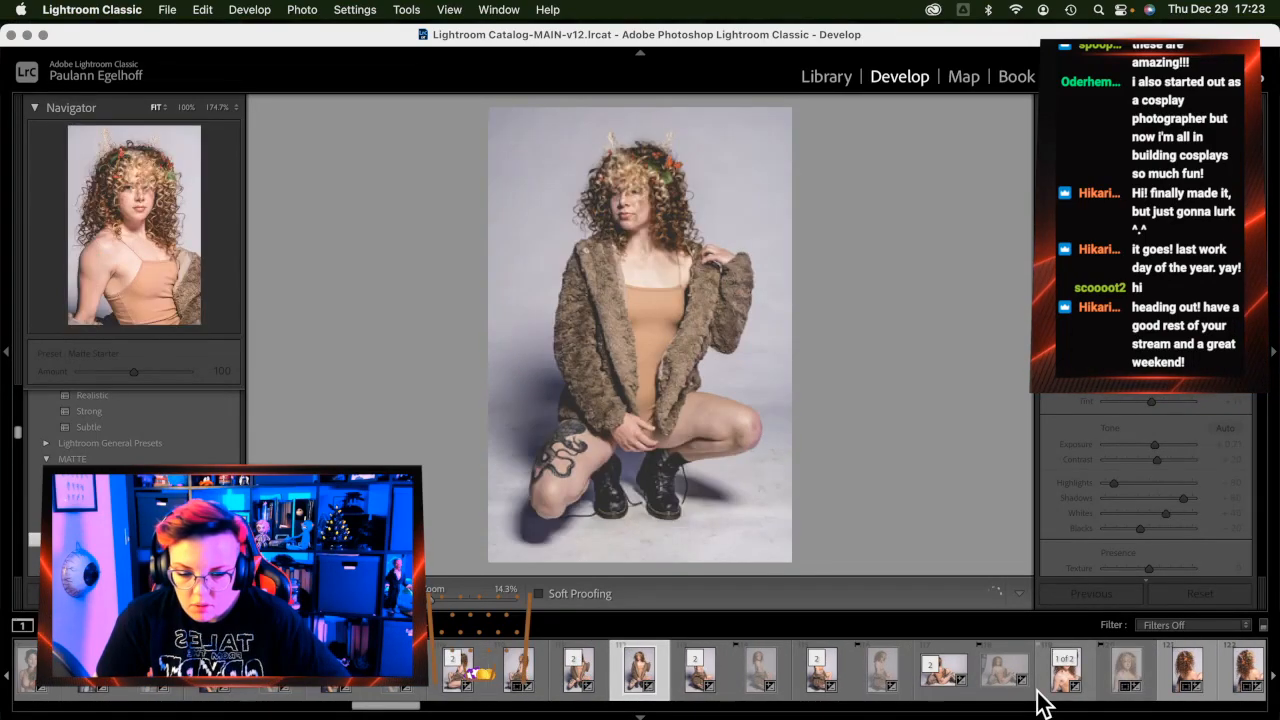
{"action": "key", "text": "x"}
{"action": "key", "text": "Left"}
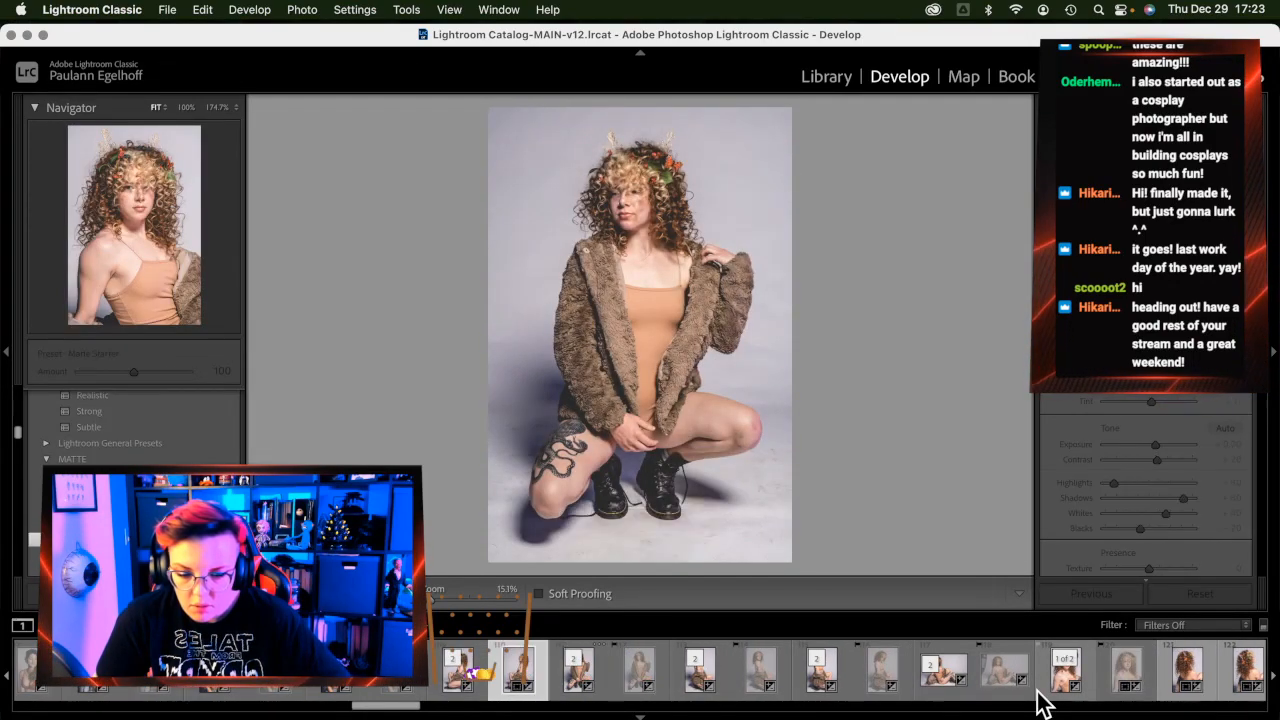
{"action": "key", "text": "Left"}
{"action": "key", "text": "x"}
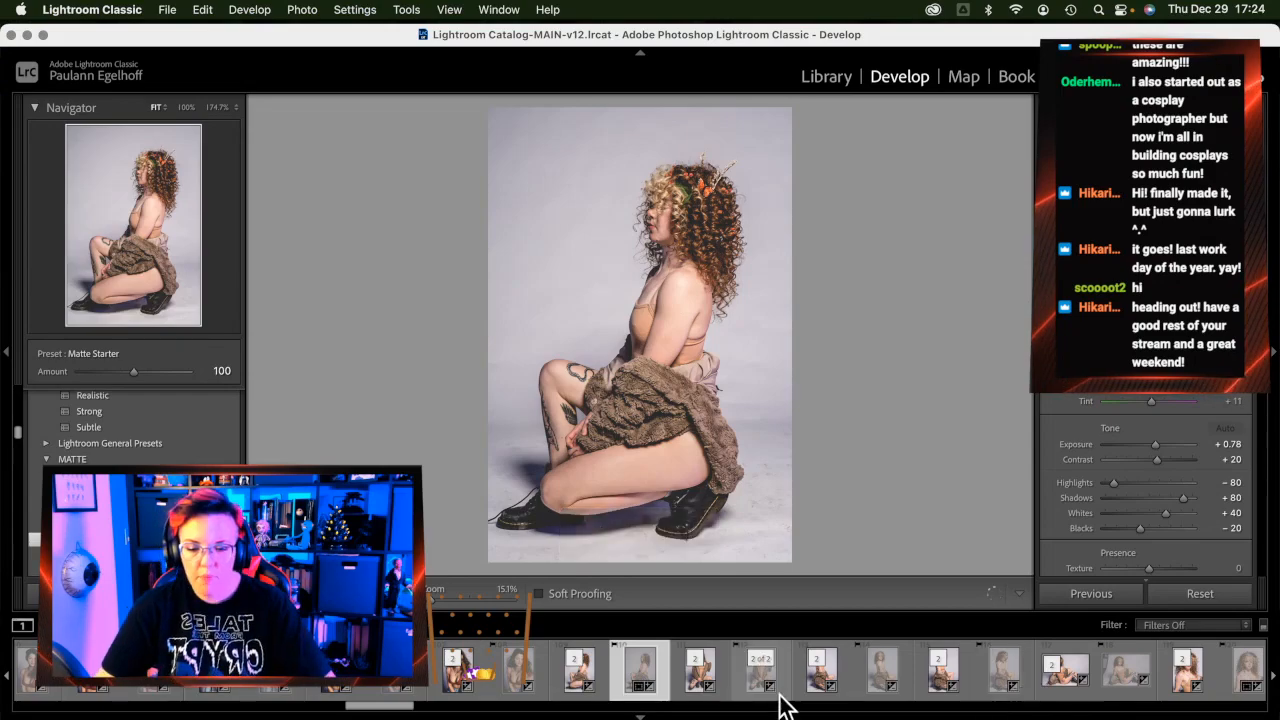
Load the red-gloves, red-headband portrait from the filmstrip into the Develop module
{"action": "scroll", "coordinate": [705, 687], "scroll_direction": "left", "scroll_amount": 15}
{"action": "scroll", "coordinate": [705, 687], "scroll_direction": "left", "scroll_amount": 10}
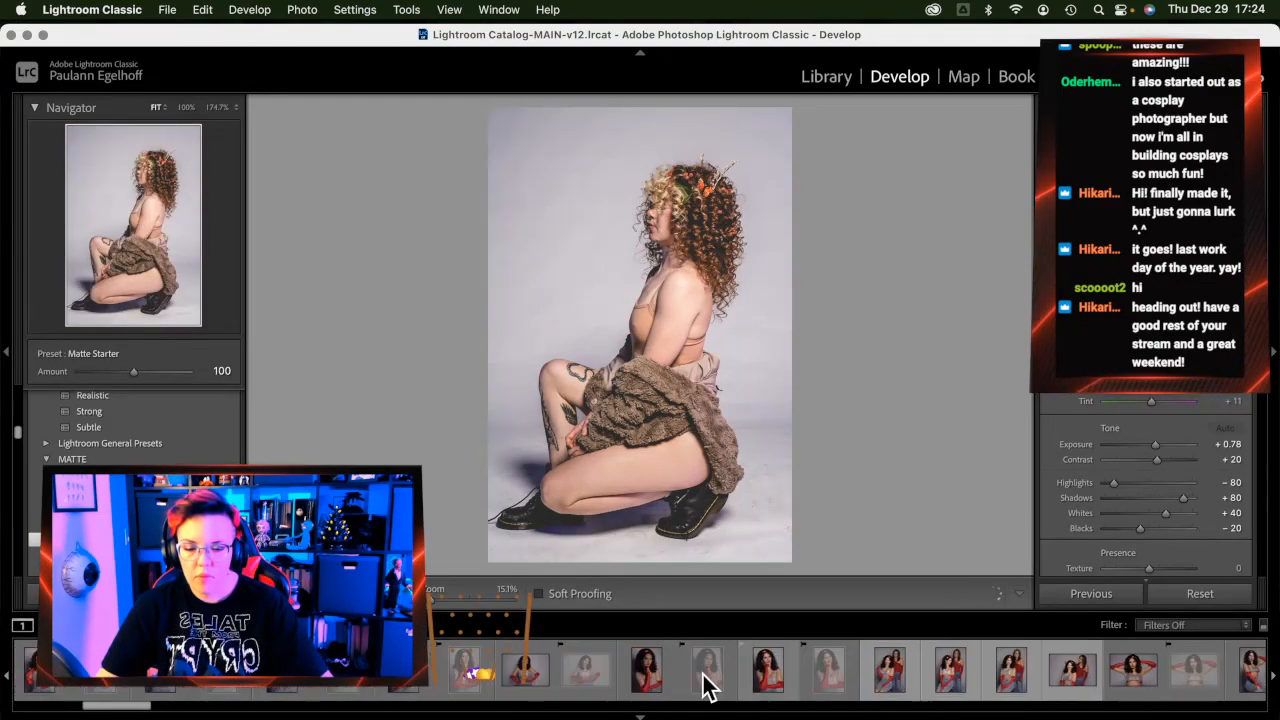
{"action": "scroll", "coordinate": [708, 688], "scroll_direction": "left", "scroll_amount": 5}
{"action": "scroll", "coordinate": [708, 688], "scroll_direction": "right", "scroll_amount": 5}
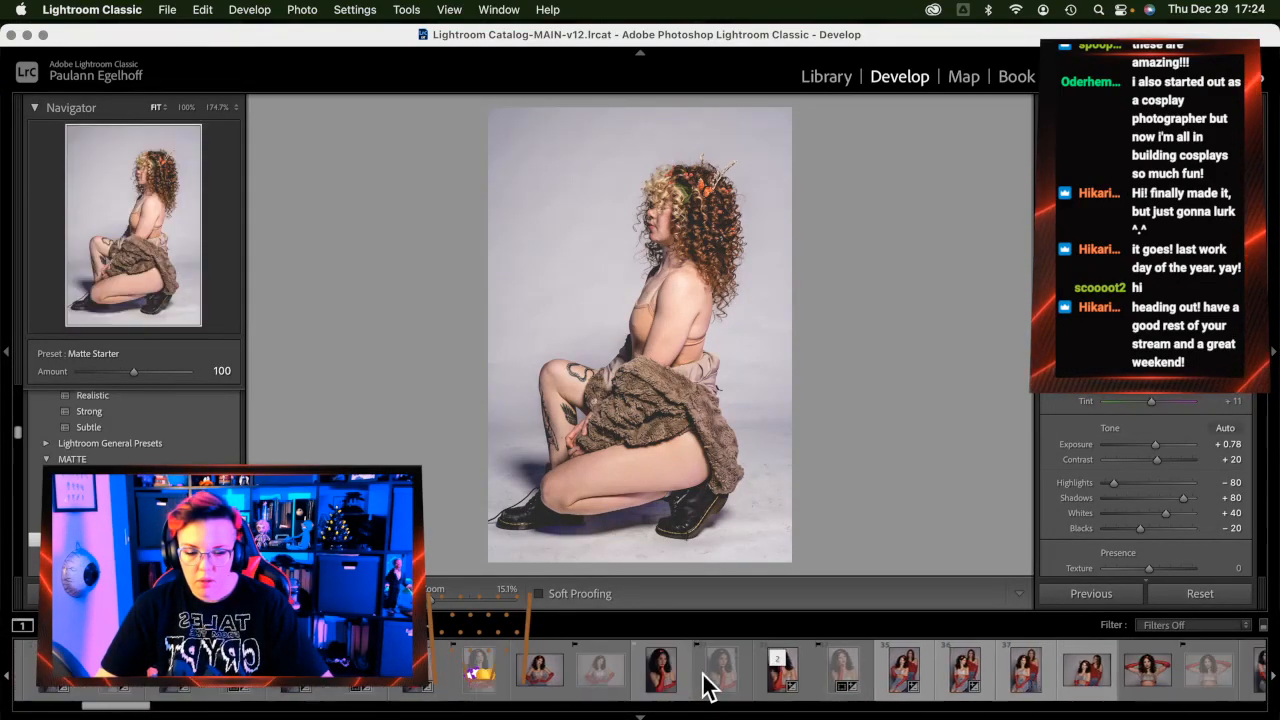
{"action": "scroll", "coordinate": [928, 691], "scroll_direction": "right", "scroll_amount": 5}
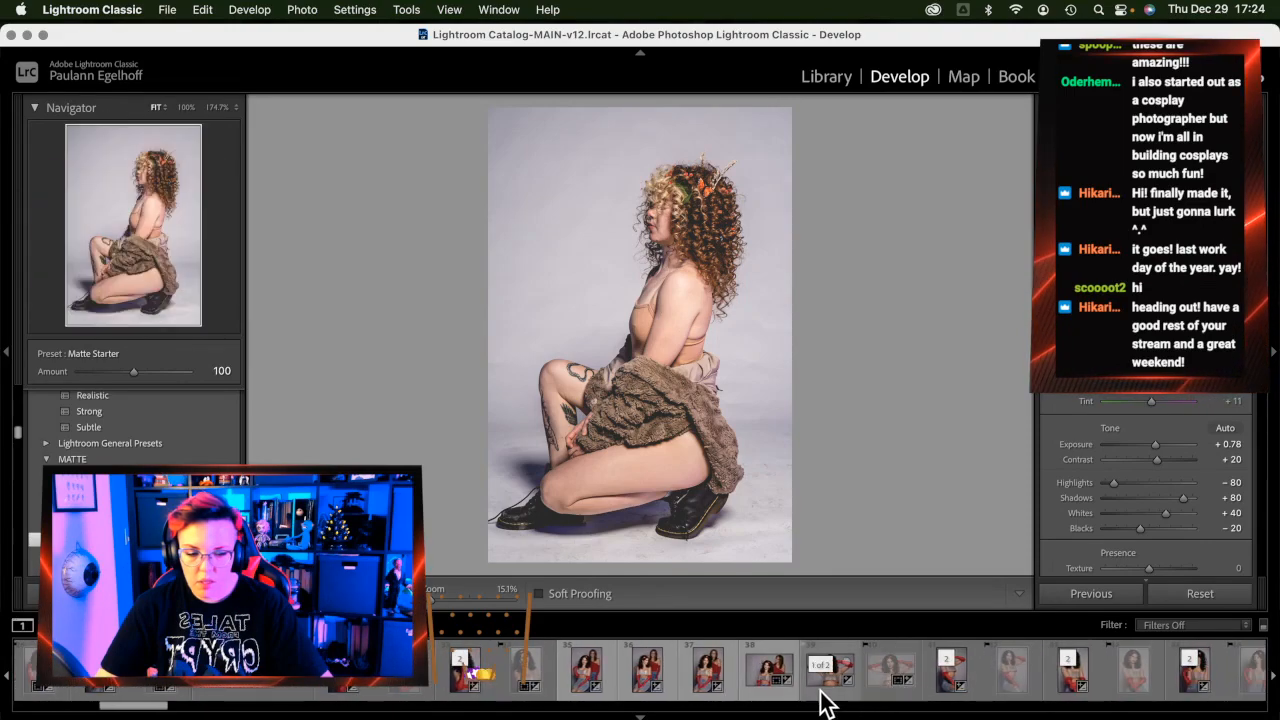
{"action": "left_click", "coordinate": [884, 690]}
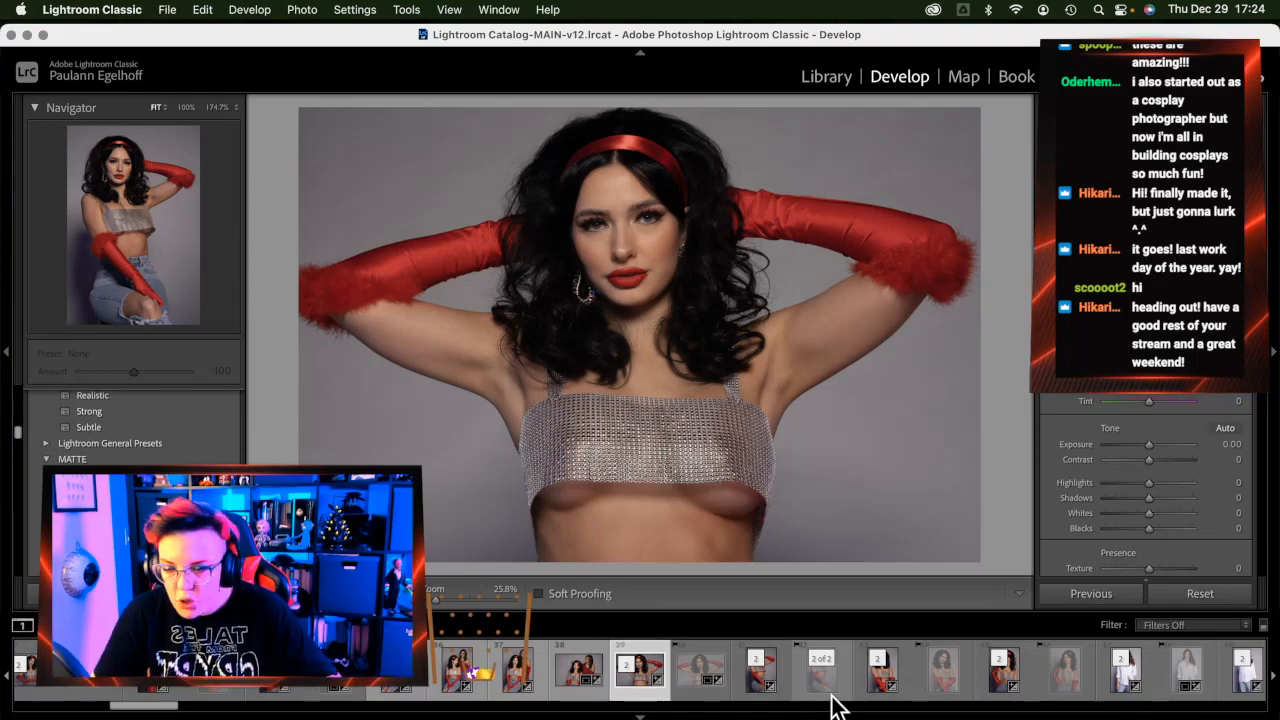
{"action": "scroll", "coordinate": [835, 690], "scroll_direction": "right", "scroll_amount": 1}
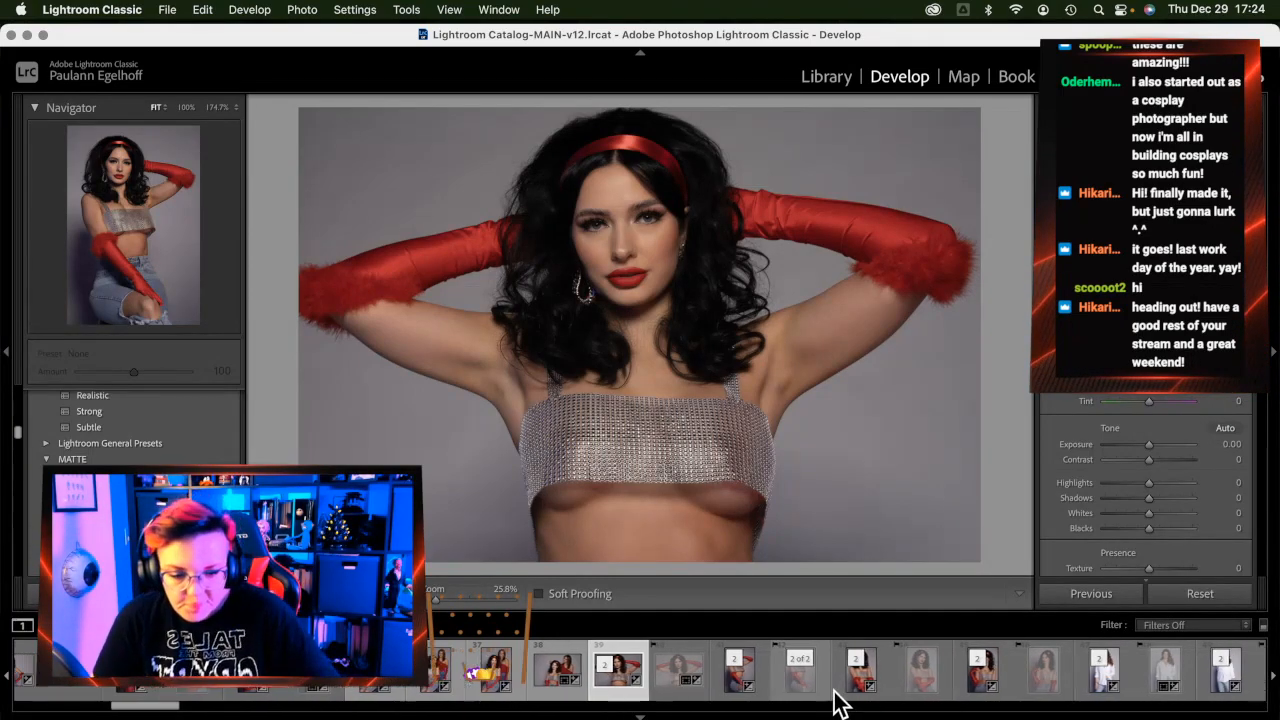
{"action": "scroll", "coordinate": [835, 690], "scroll_direction": "right", "scroll_amount": 10}
{"action": "scroll", "coordinate": [835, 690], "scroll_direction": "right", "scroll_amount": 10}
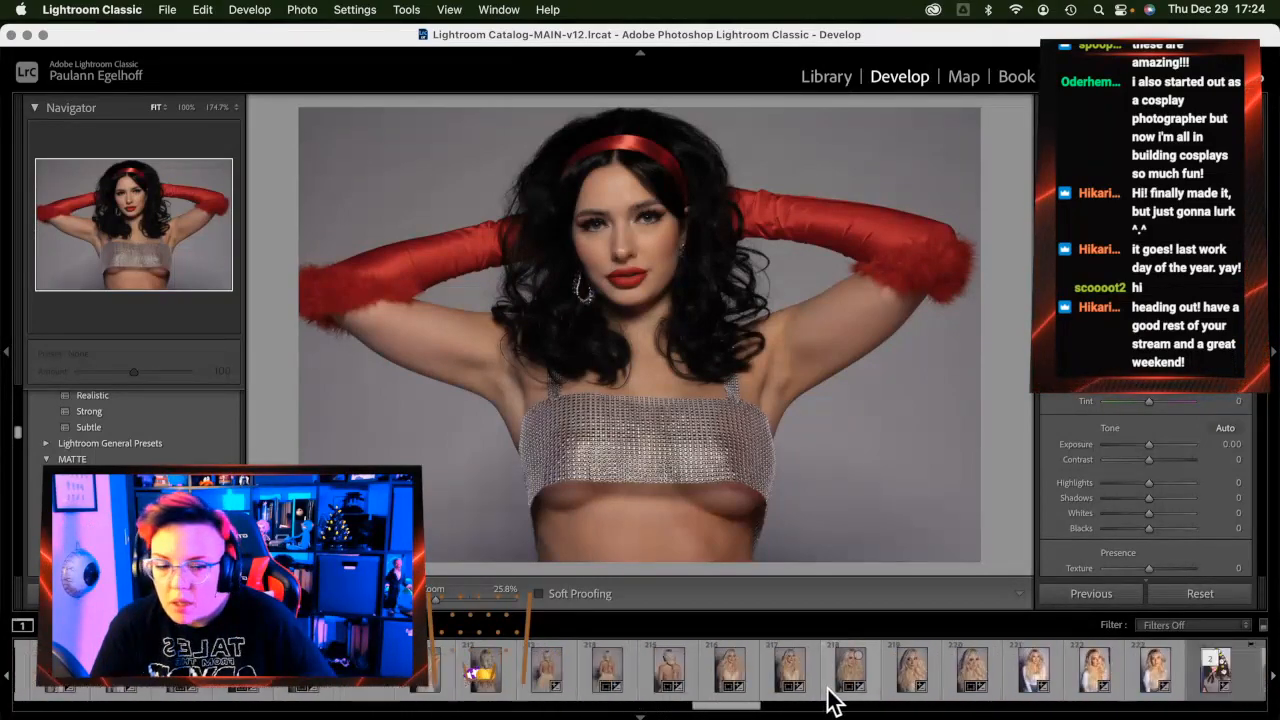
{"action": "scroll", "coordinate": [830, 690], "scroll_direction": "right", "scroll_amount": 9}
{"action": "scroll", "coordinate": [800, 692], "scroll_direction": "right", "scroll_amount": 4}
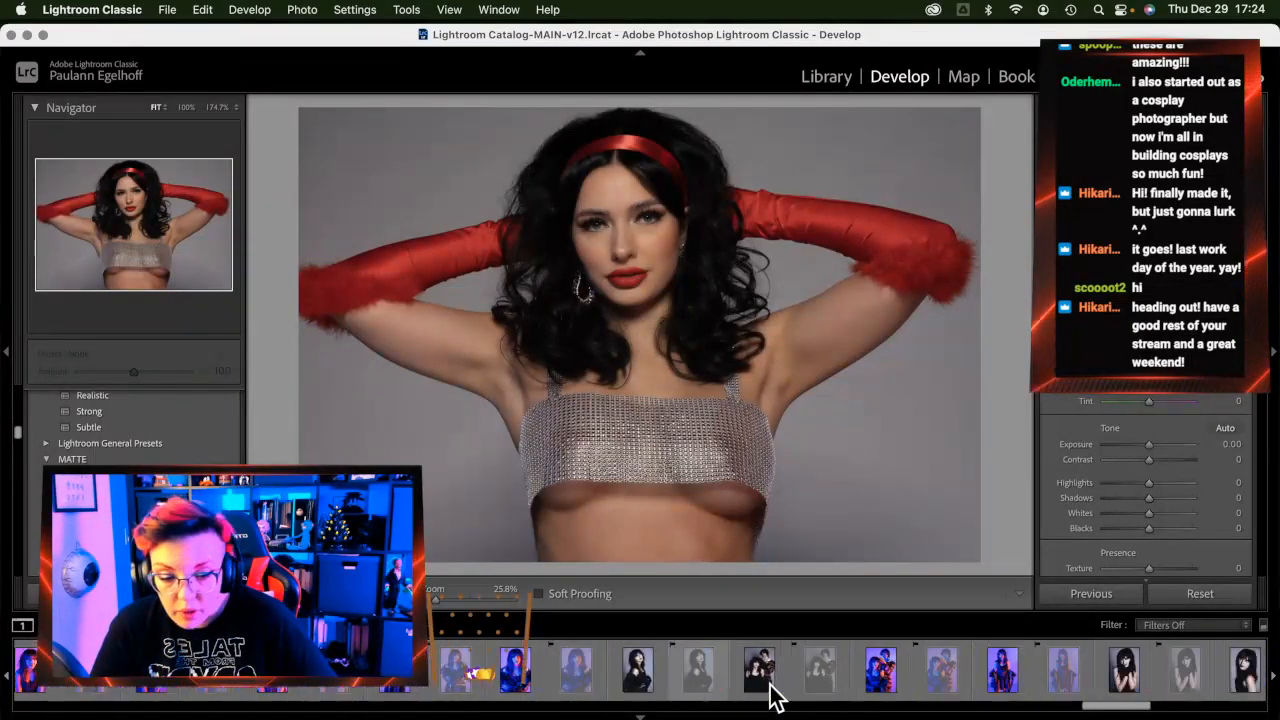
Minimize Lightroom, close the Pixieset photo tab in Chrome, and open the Big Click Energy HOME page
{"action": "left_click", "coordinate": [26, 34]}
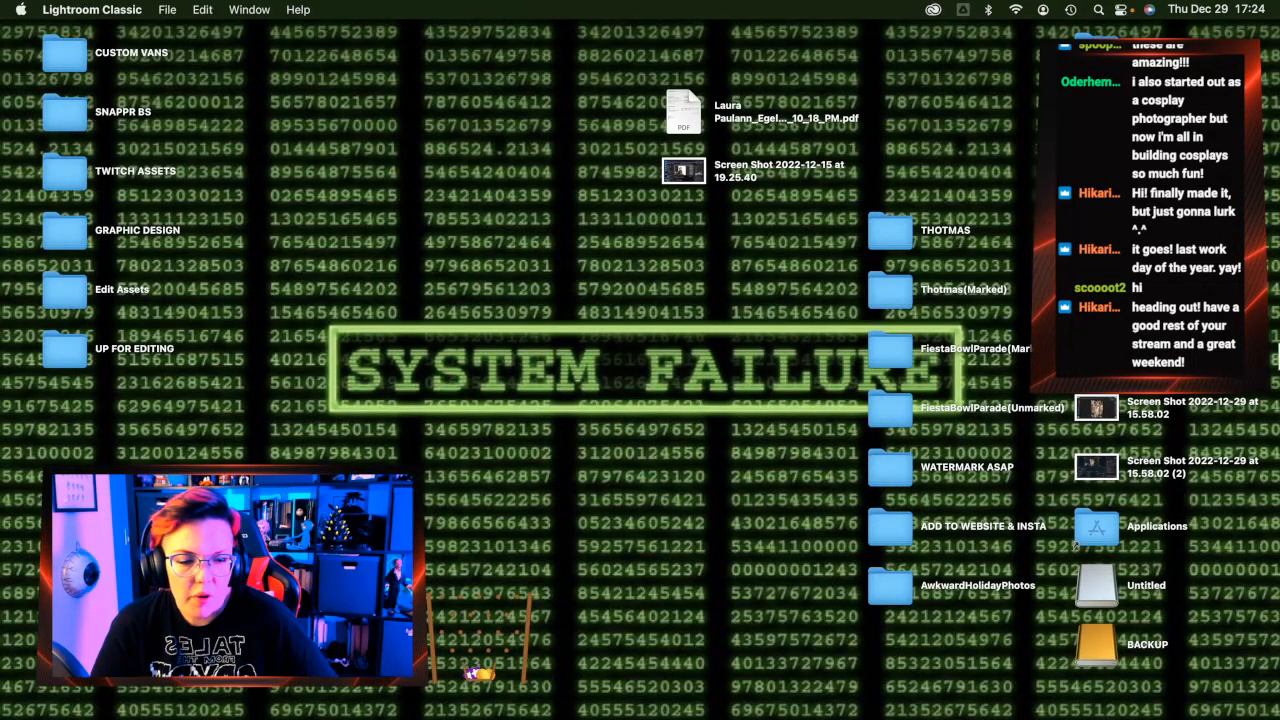
{"action": "mouse_move", "coordinate": [1268, 378]}
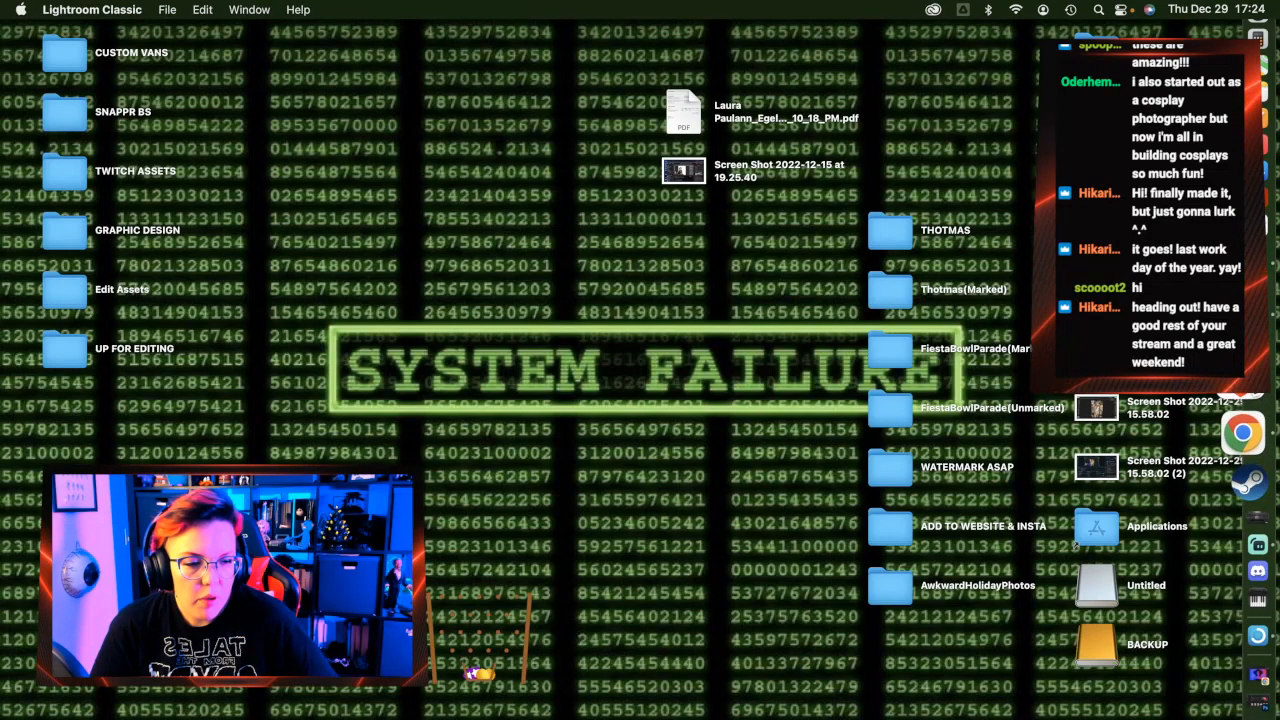
{"action": "left_click", "coordinate": [1245, 440]}
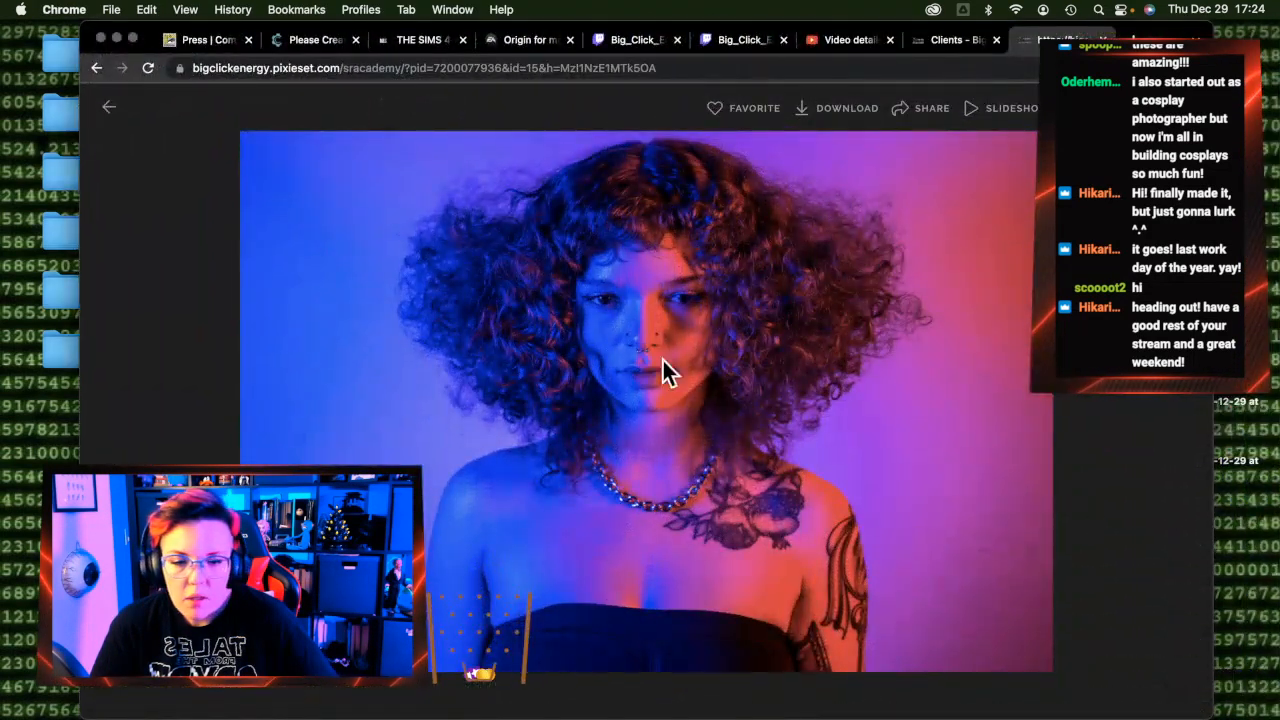
{"action": "key", "text": "super+w"}
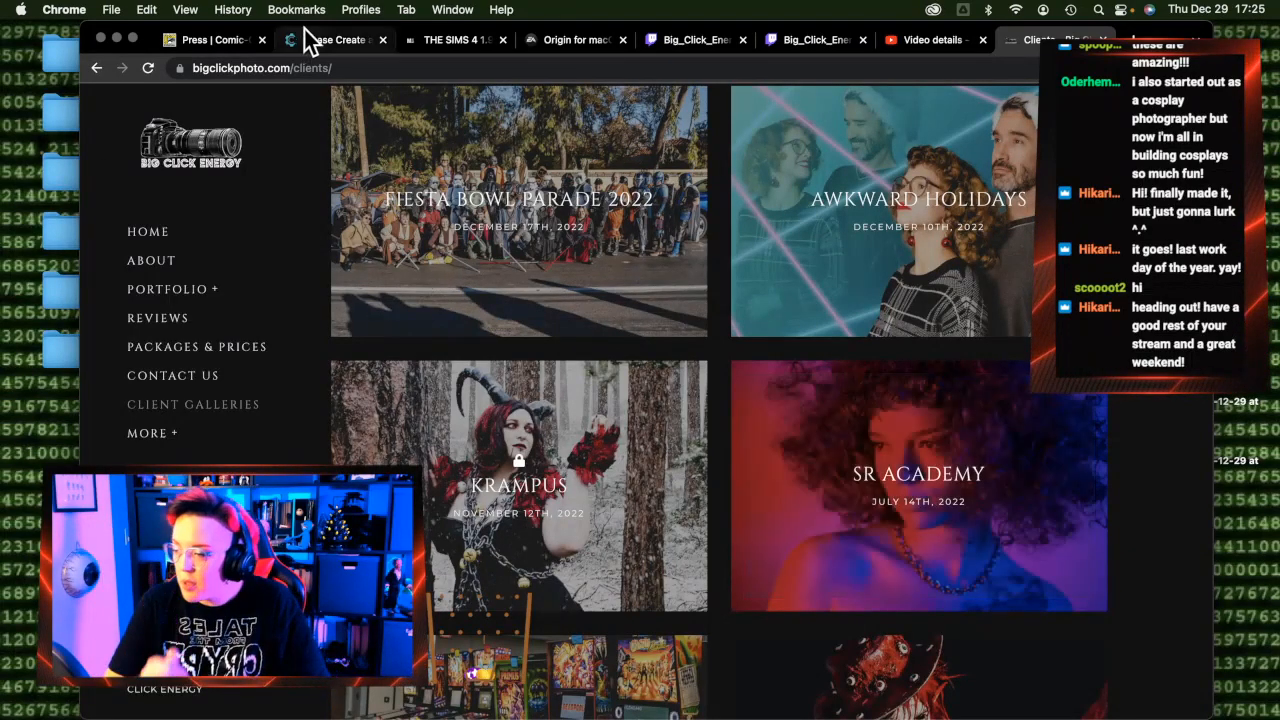
{"action": "scroll", "coordinate": [794, 471], "scroll_direction": "up", "scroll_amount": 3}
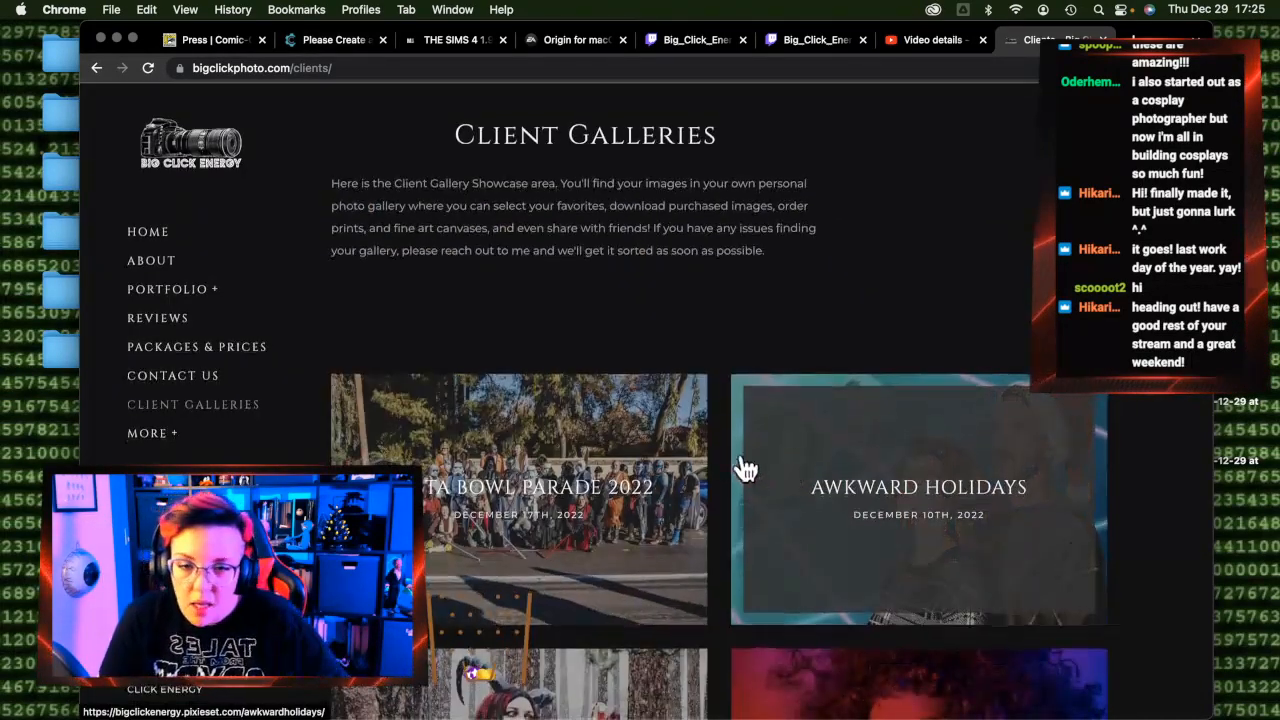
{"action": "left_click", "coordinate": [158, 237]}
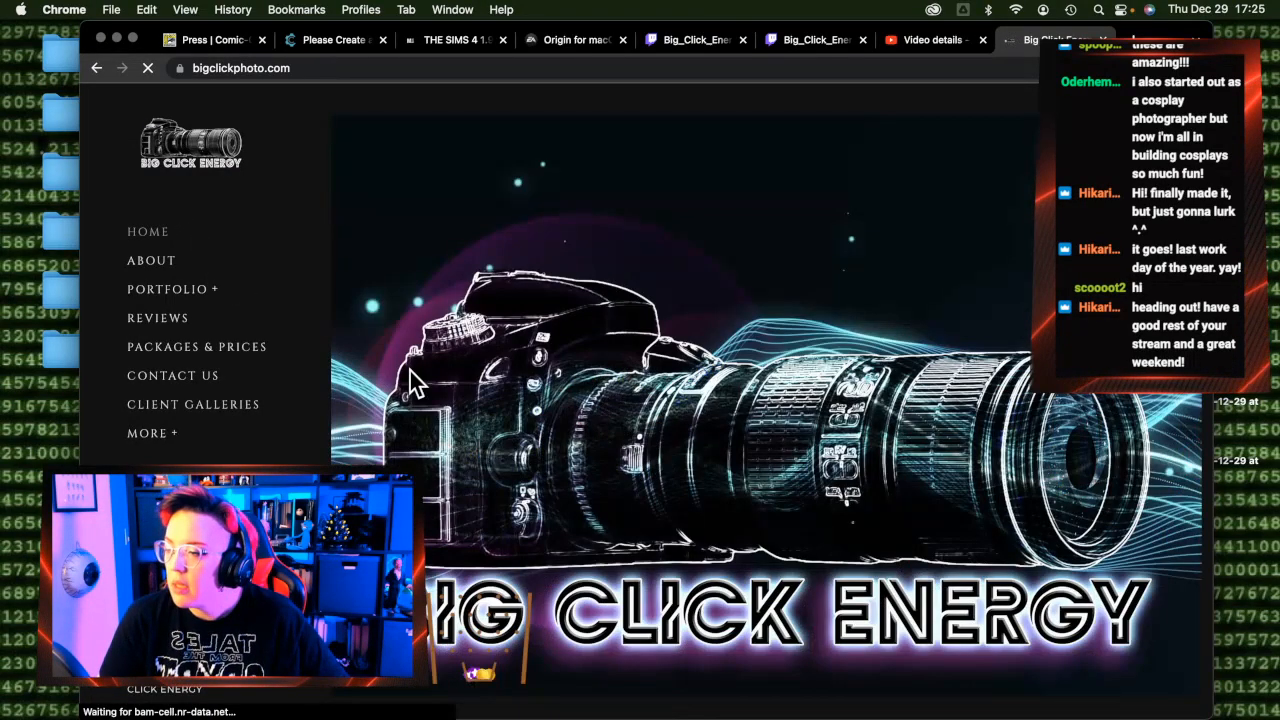